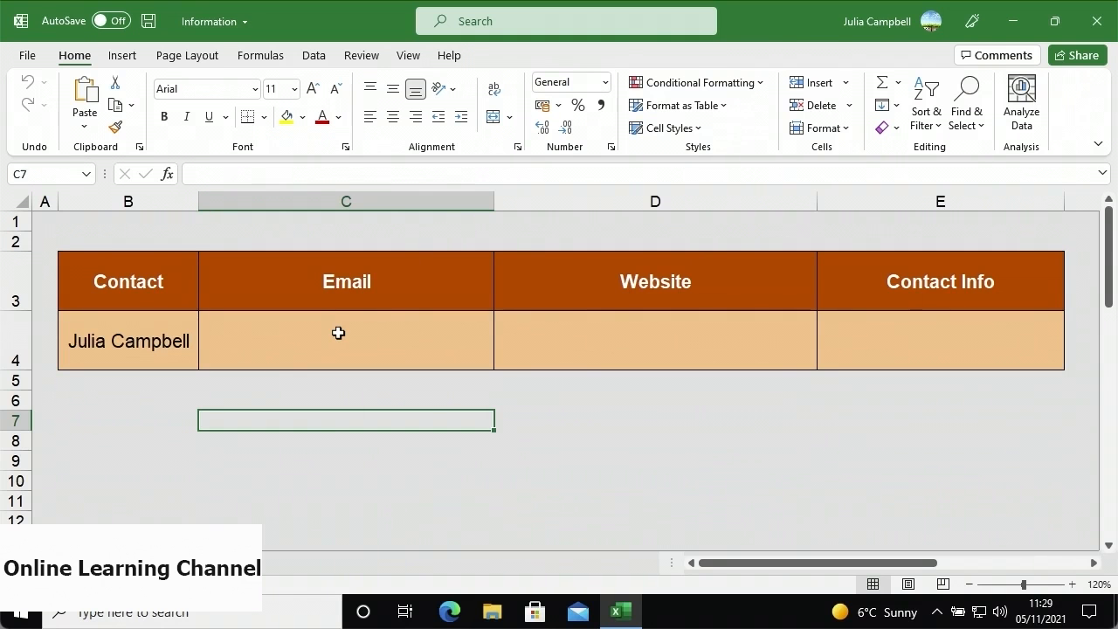
# - Enter the contact's e-mail address in Email cell C4, where it becomes a mailto hyperlink
pyautogui.click(338, 333)
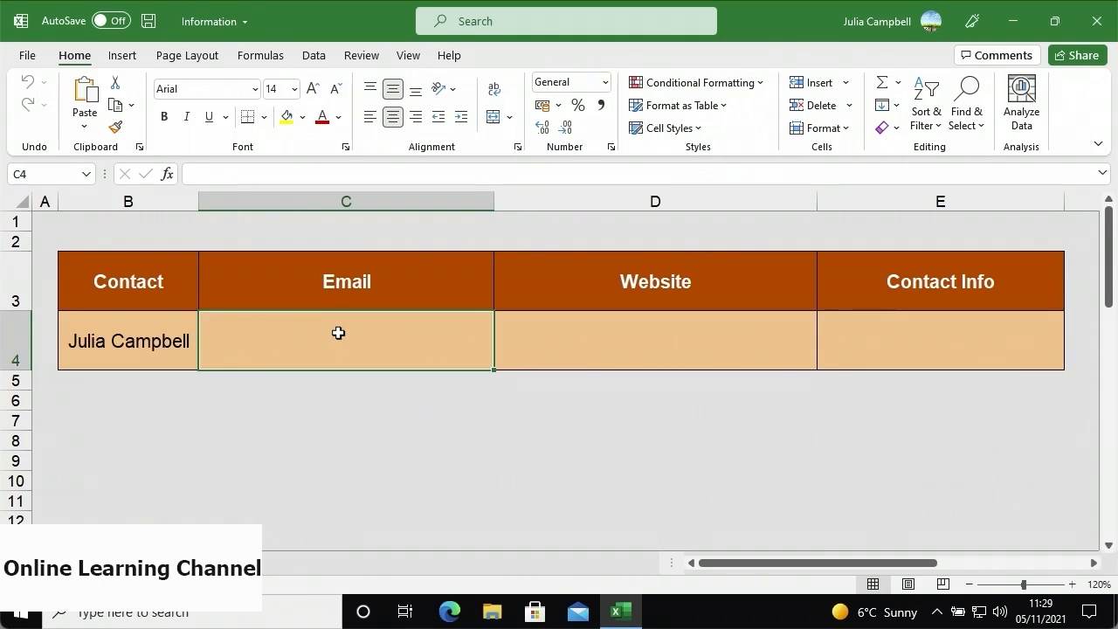
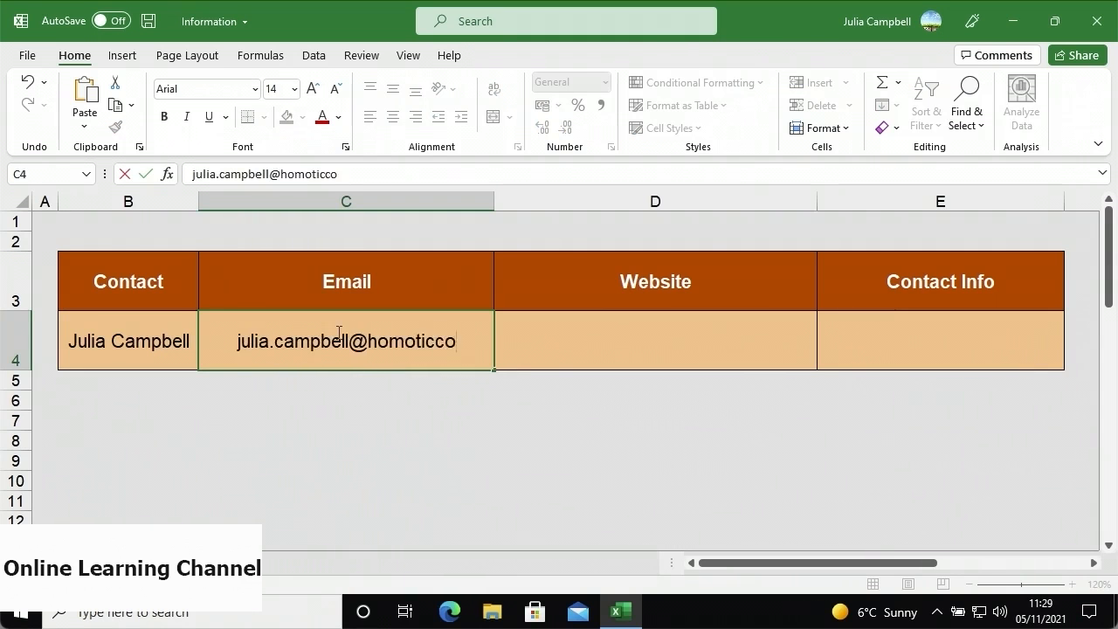
pyautogui.click(513, 336)
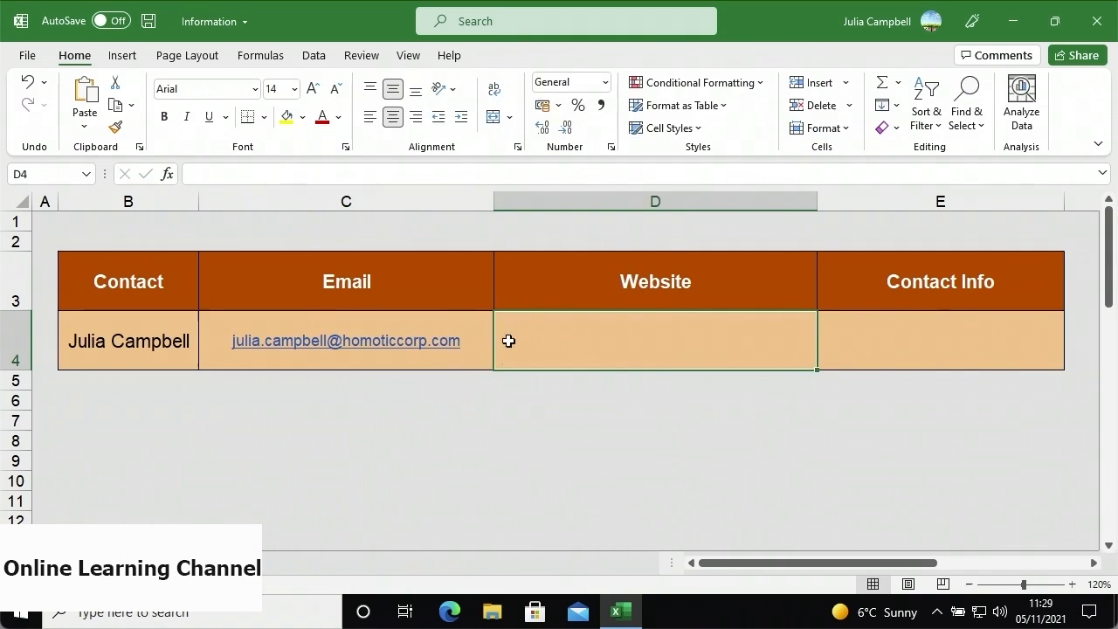
pyautogui.rightClick(458, 350)
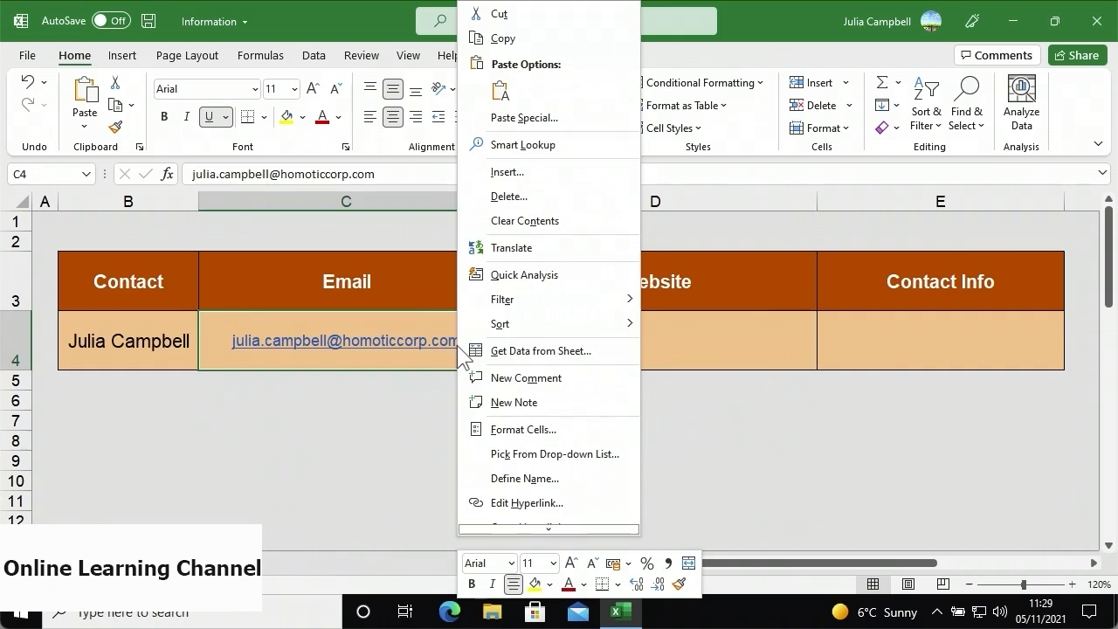
# - Change the C4 link's display text to the contact's full name and test the link
pyautogui.click(524, 503)
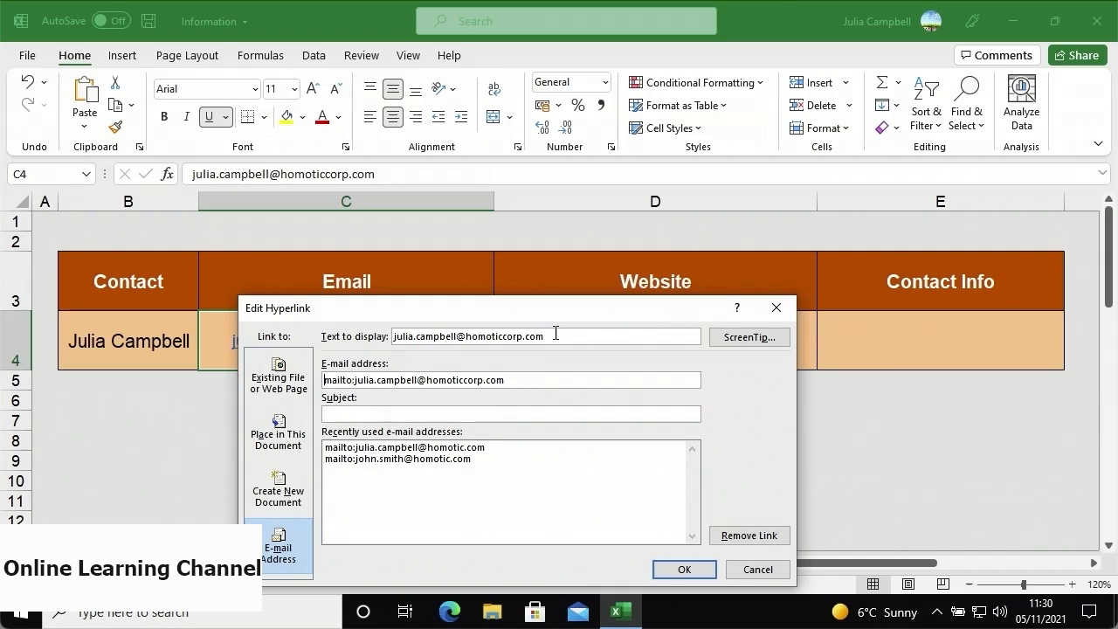
pyautogui.press('BackSpace')
pyautogui.press('BackSpace')
pyautogui.press('BackSpace')
pyautogui.press('BackSpace')
pyautogui.press('BackSpace')
pyautogui.press('BackSpace')
pyautogui.press('BackSpace')
pyautogui.press('BackSpace')
pyautogui.press('BackSpace')
pyautogui.press('BackSpace')
pyautogui.press('BackSpace')
pyautogui.press('BackSpace')
pyautogui.press('BackSpace')
pyautogui.press('BackSpace')
pyautogui.press('BackSpace')
pyautogui.press('BackSpace')
pyautogui.press('BackSpace')
pyautogui.press('BackSpace')
pyautogui.press('BackSpace')
pyautogui.press('BackSpace')
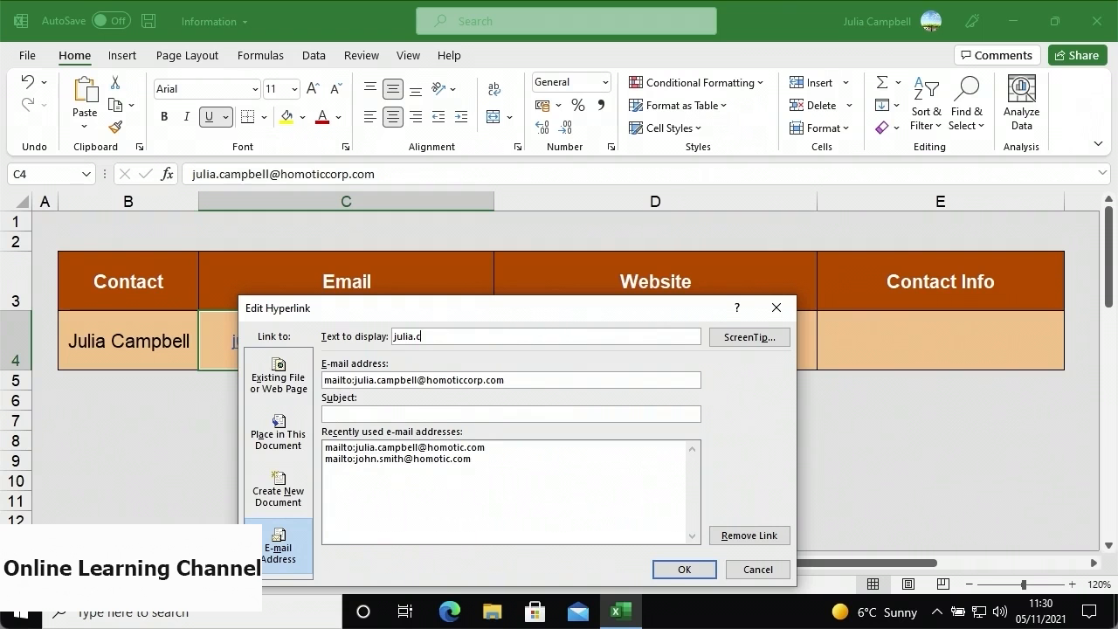
pyautogui.click(684, 569)
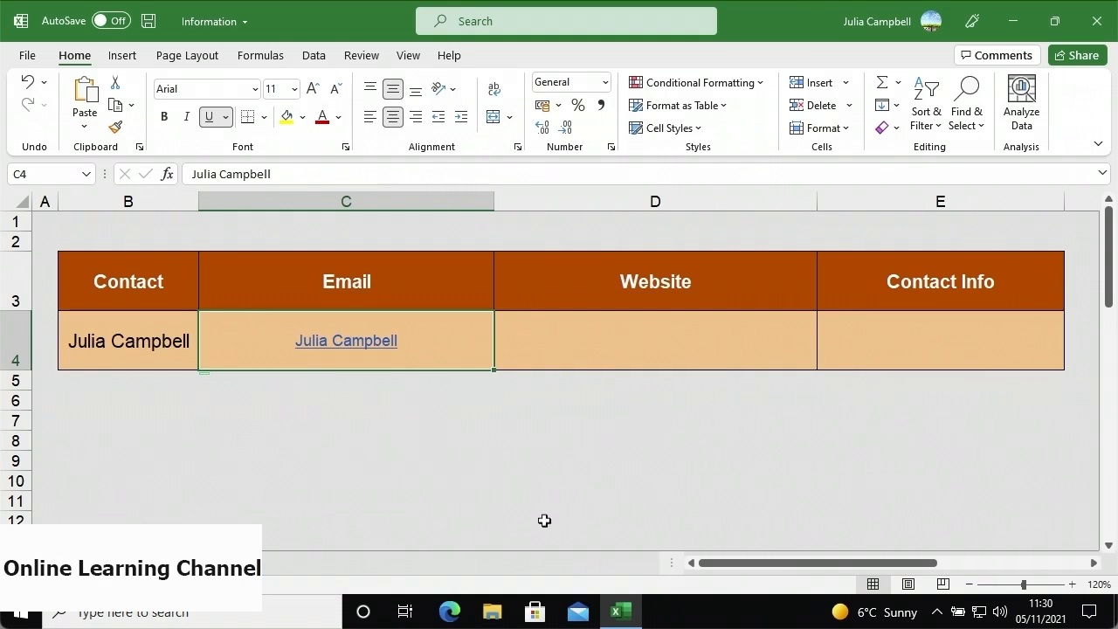
pyautogui.moveTo(385, 353)
pyautogui.click(384, 351)
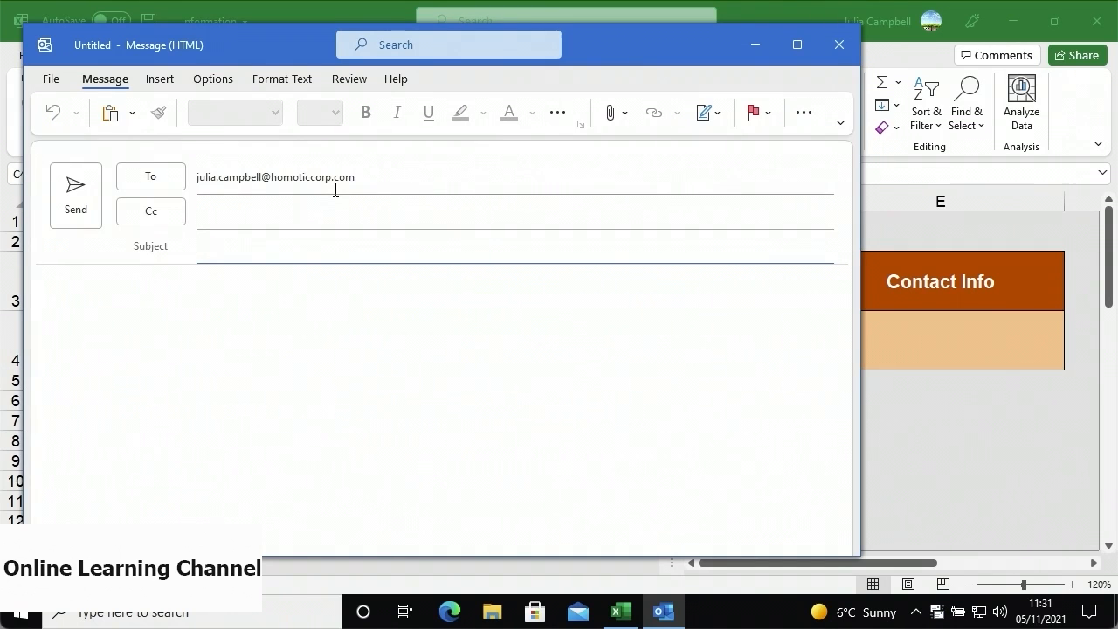
# - Close the test Outlook message without saving it
pyautogui.click(845, 41)
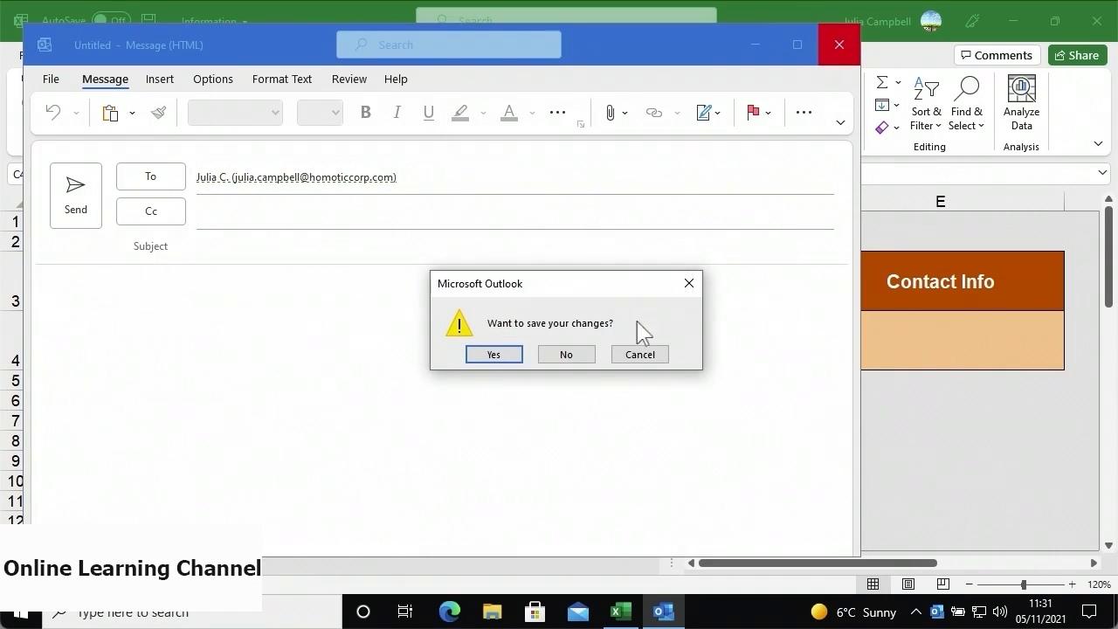
pyautogui.click(591, 361)
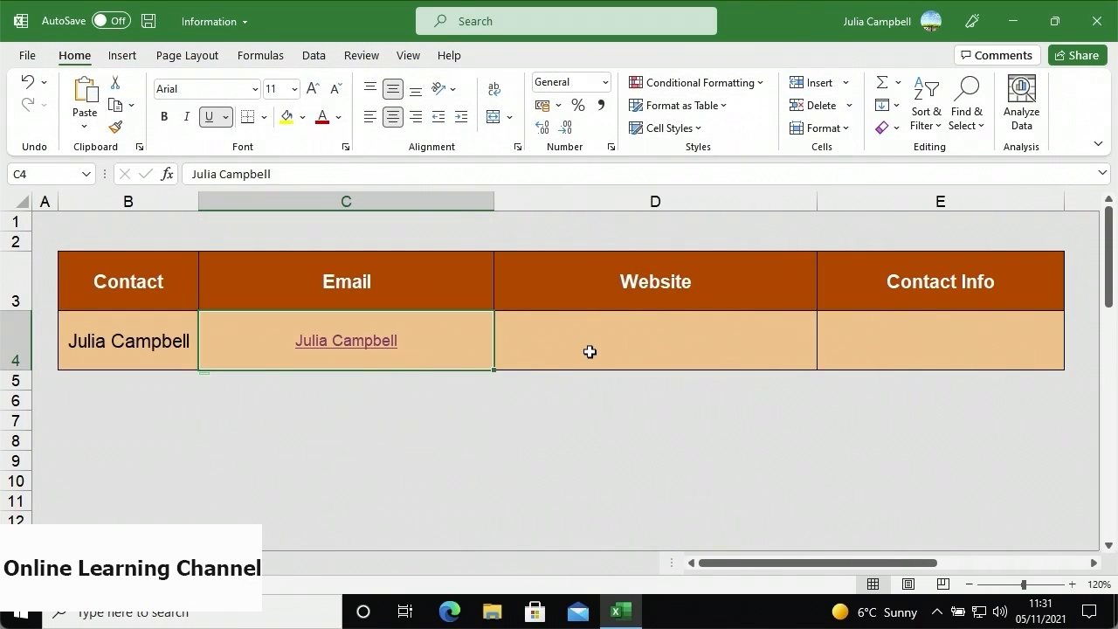
pyautogui.click(589, 351)
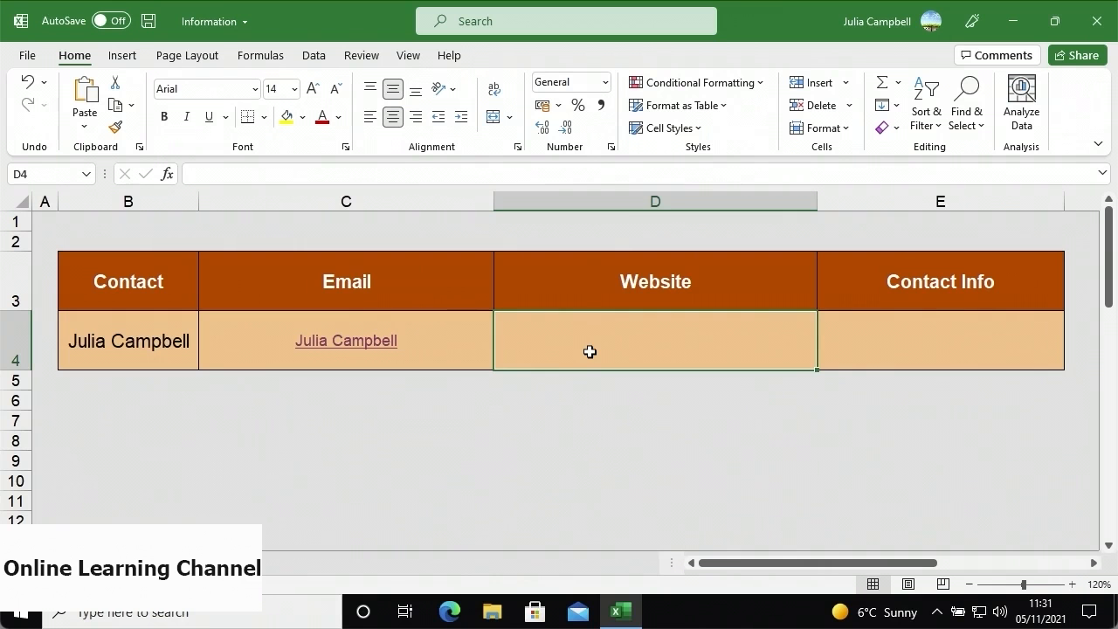
pyautogui.click(133, 57)
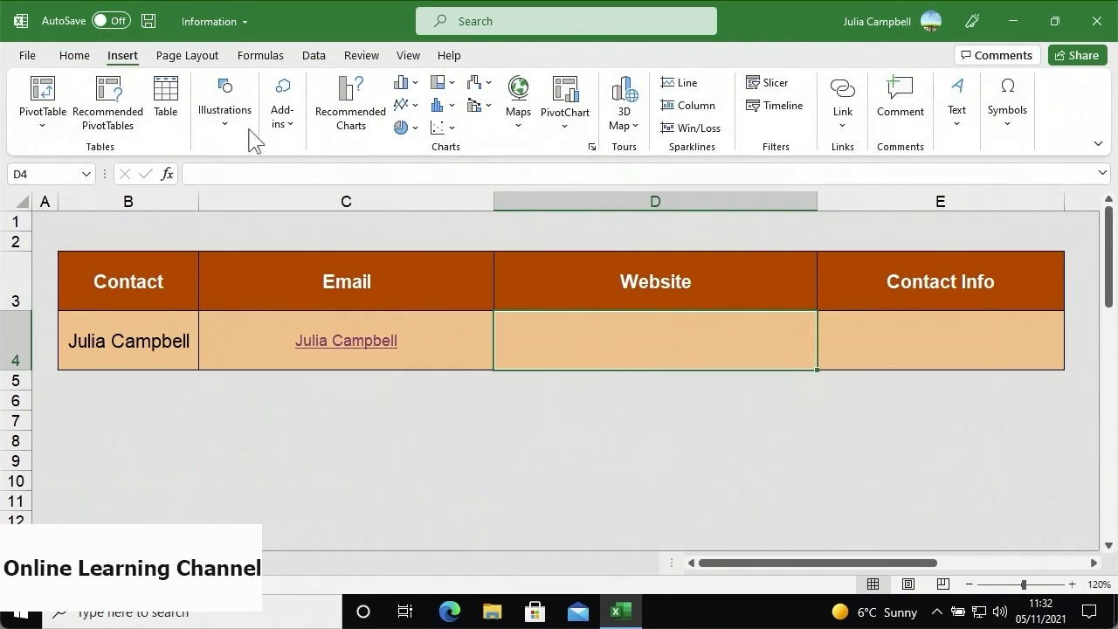
pyautogui.click(843, 98)
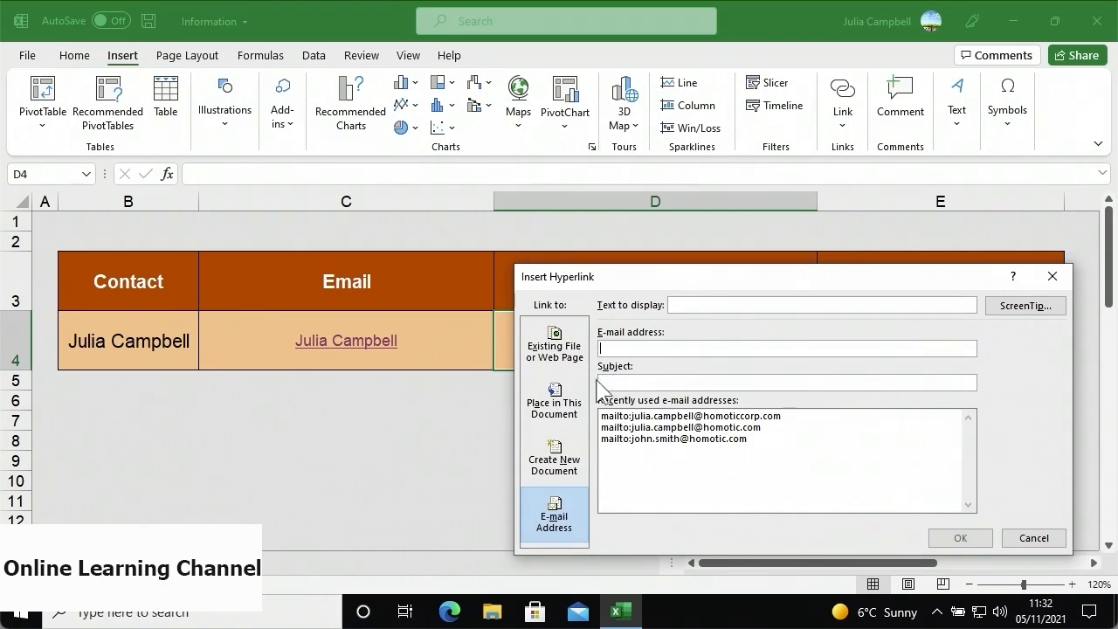
pyautogui.click(553, 367)
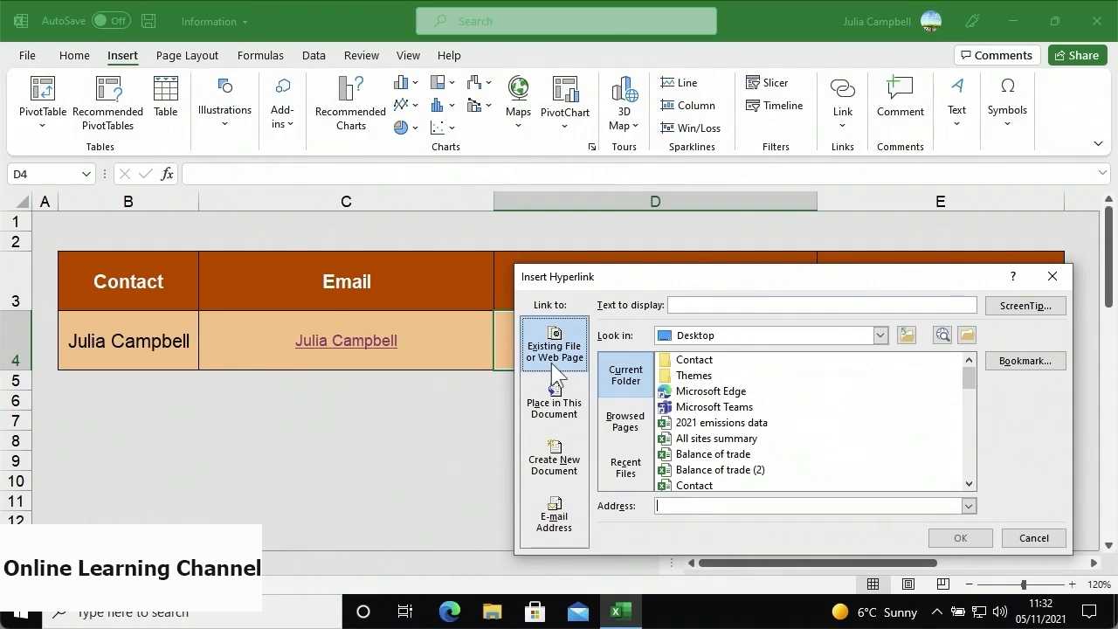
pyautogui.click(679, 306)
pyautogui.write('Hom')
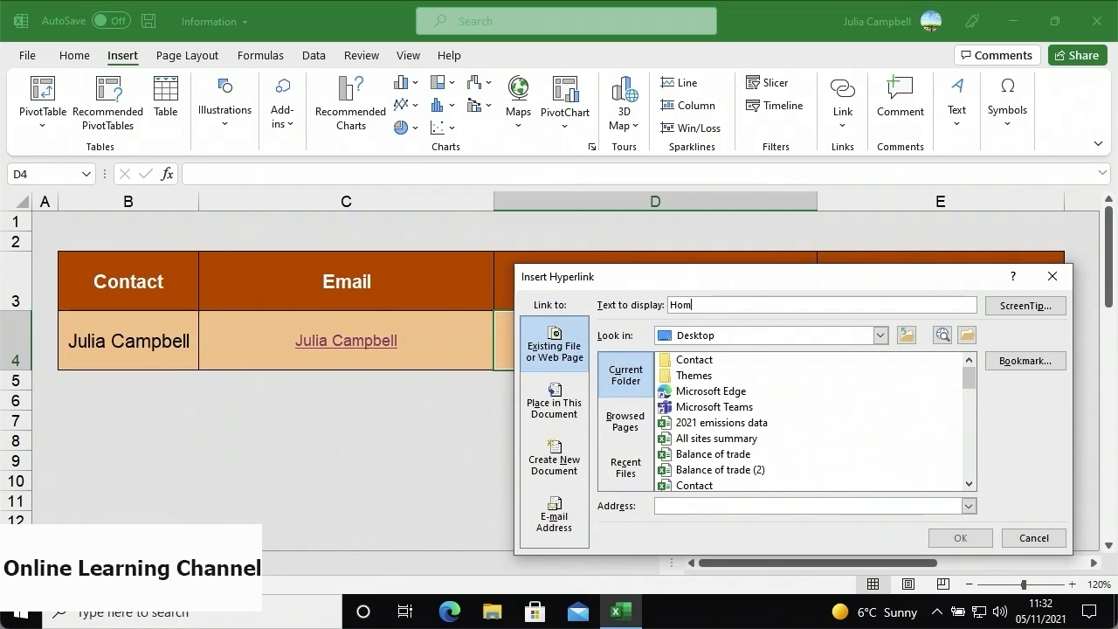
pyautogui.write('oTic International')
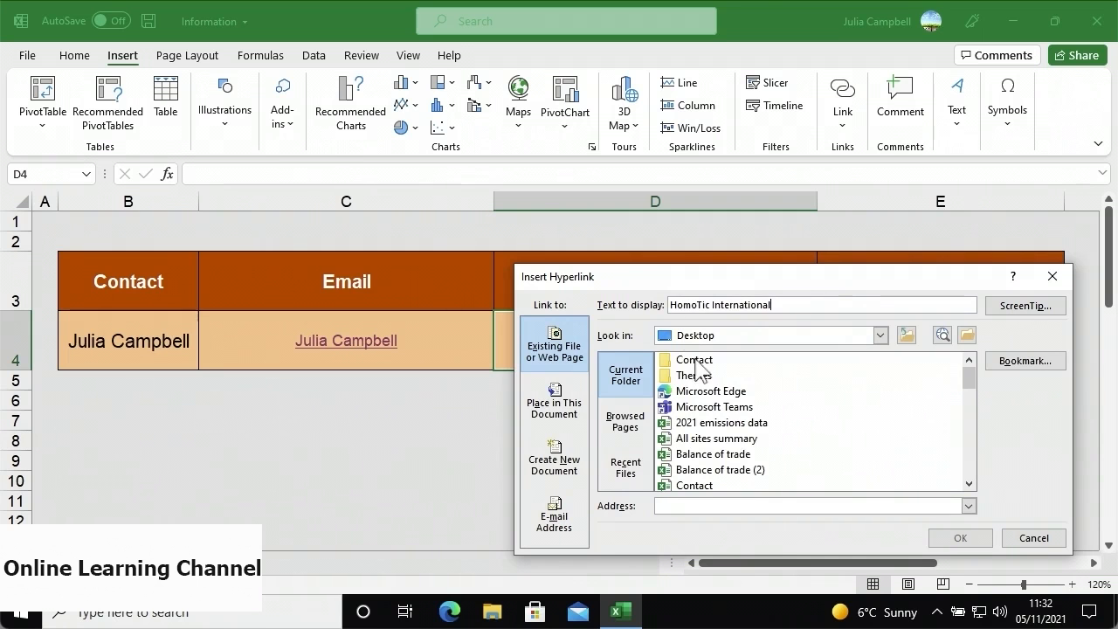
pyautogui.click(672, 504)
pyautogui.write('https://homoticinternational.wordpress.com/')
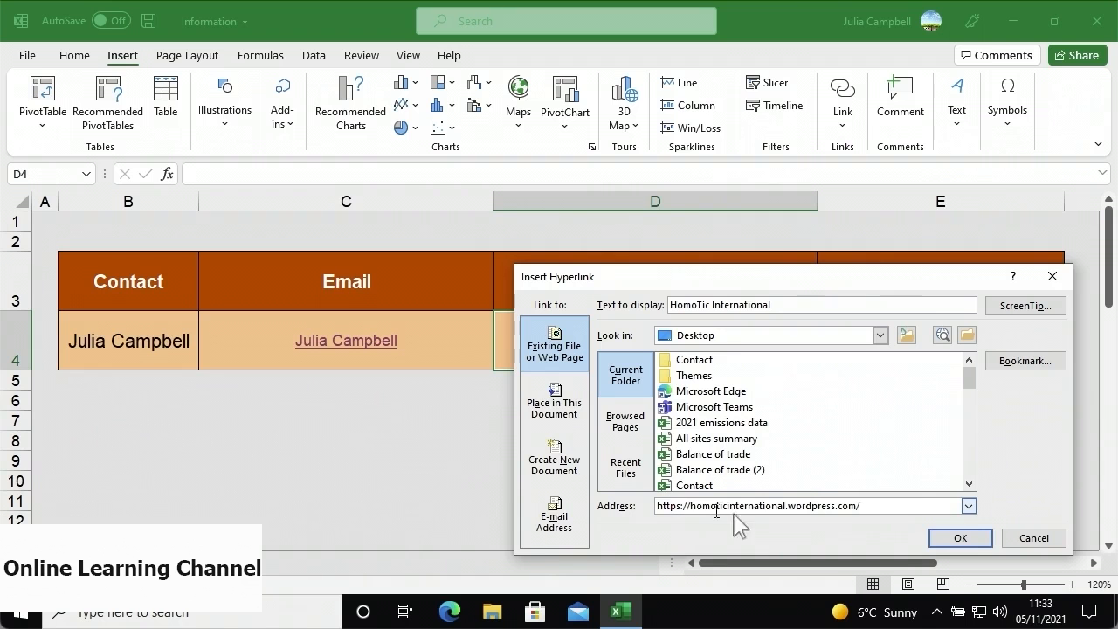
pyautogui.click(967, 506)
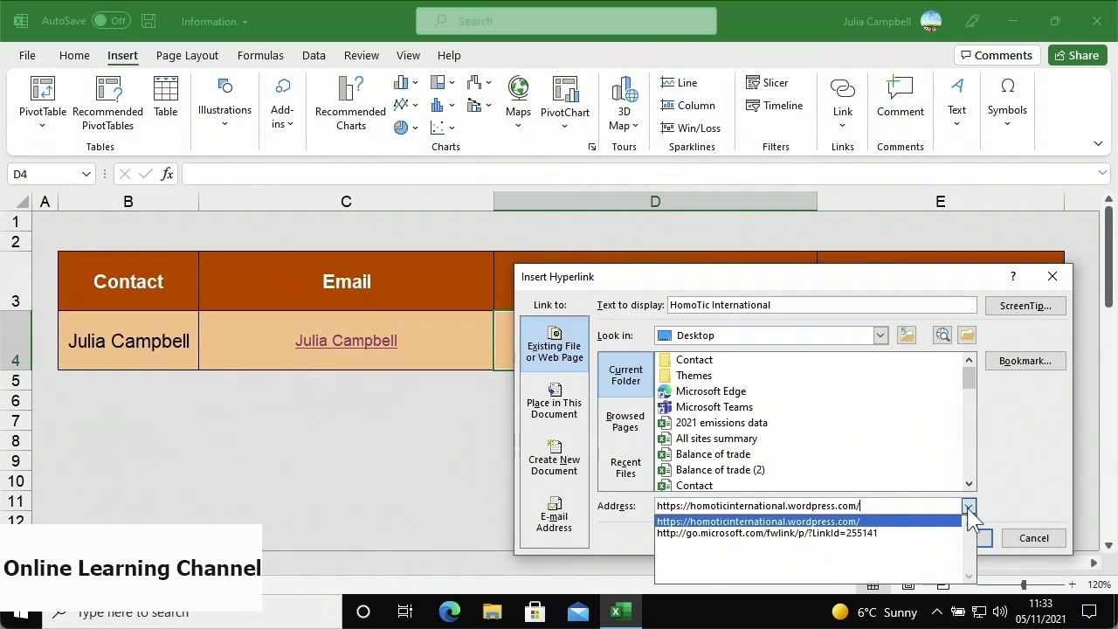
pyautogui.click(968, 511)
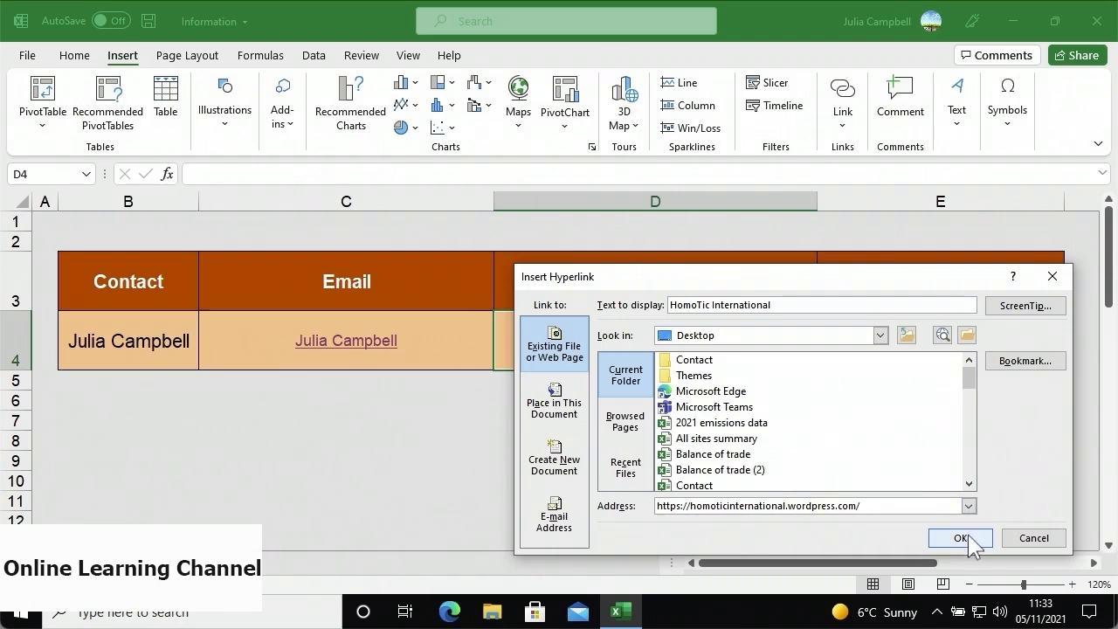
pyautogui.click(970, 542)
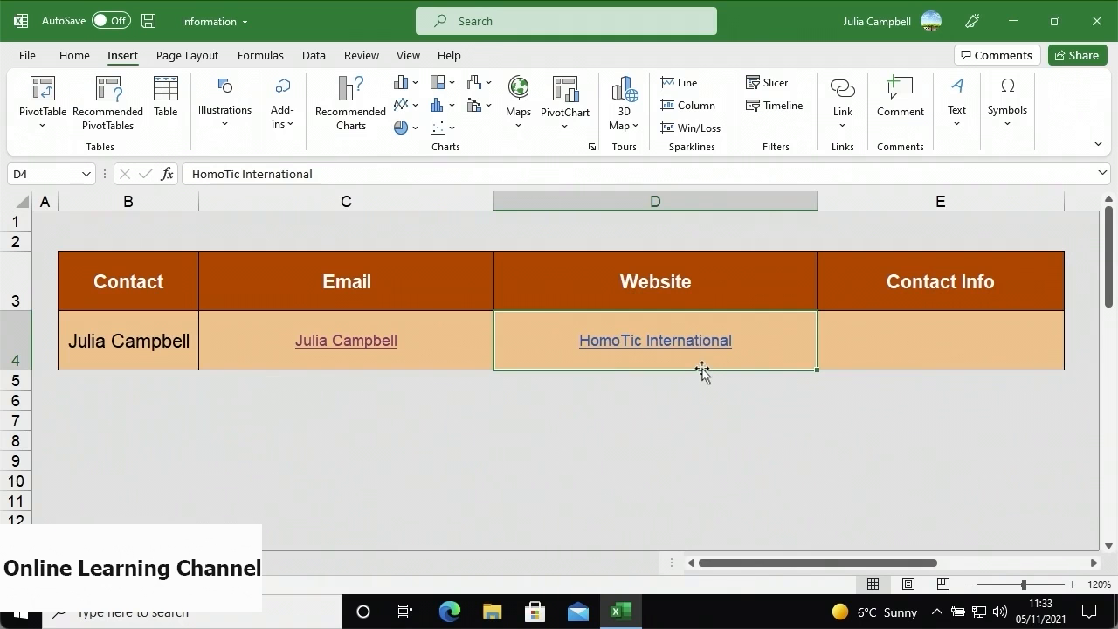
# - Open the Insert Hyperlink dialog for the empty Contact Info cell E4
pyautogui.click(835, 350)
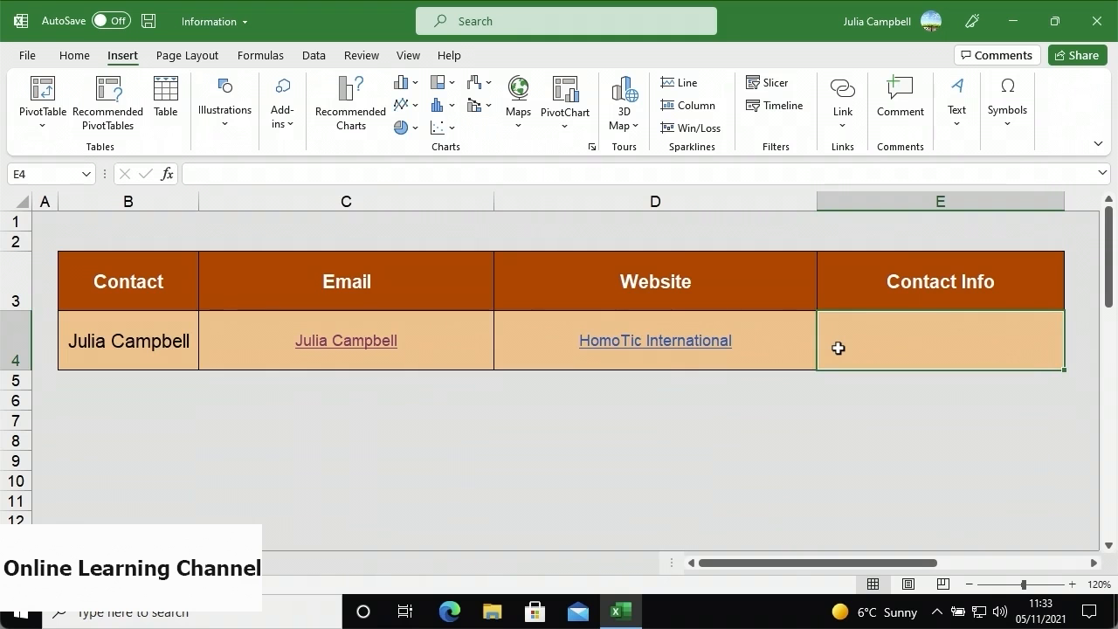
pyautogui.click(843, 125)
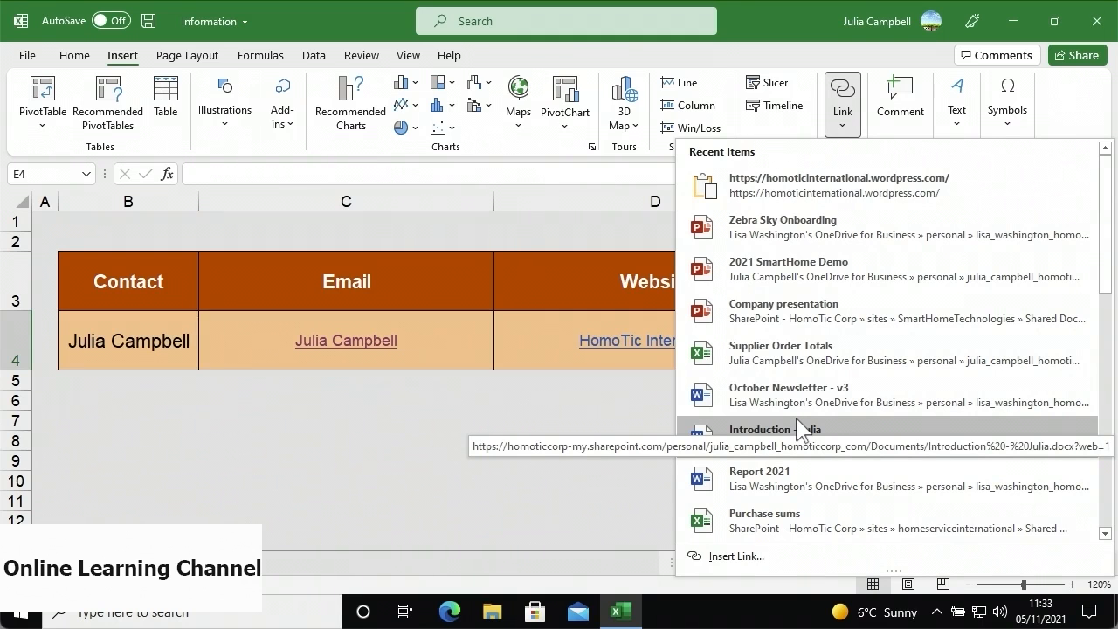
pyautogui.click(627, 432)
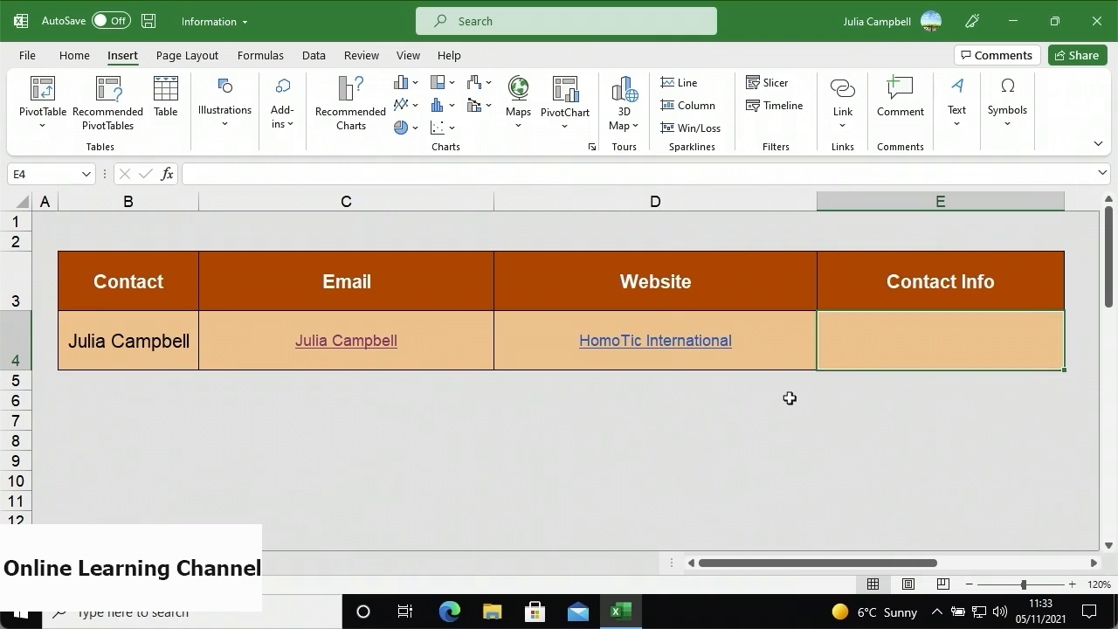
pyautogui.rightClick(852, 339)
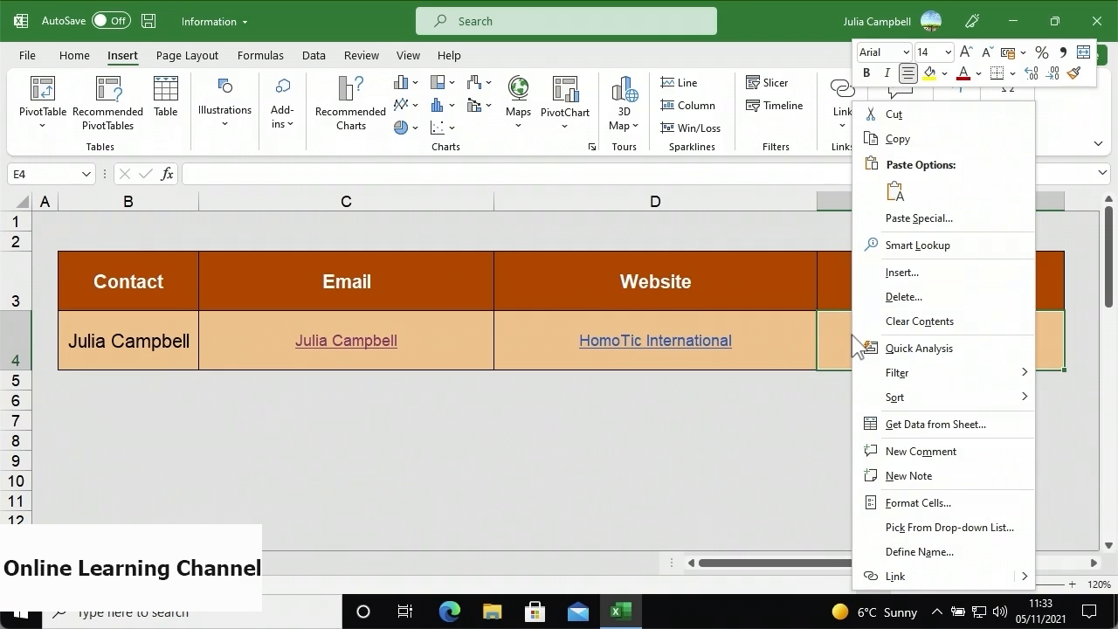
pyautogui.moveTo(1022, 576)
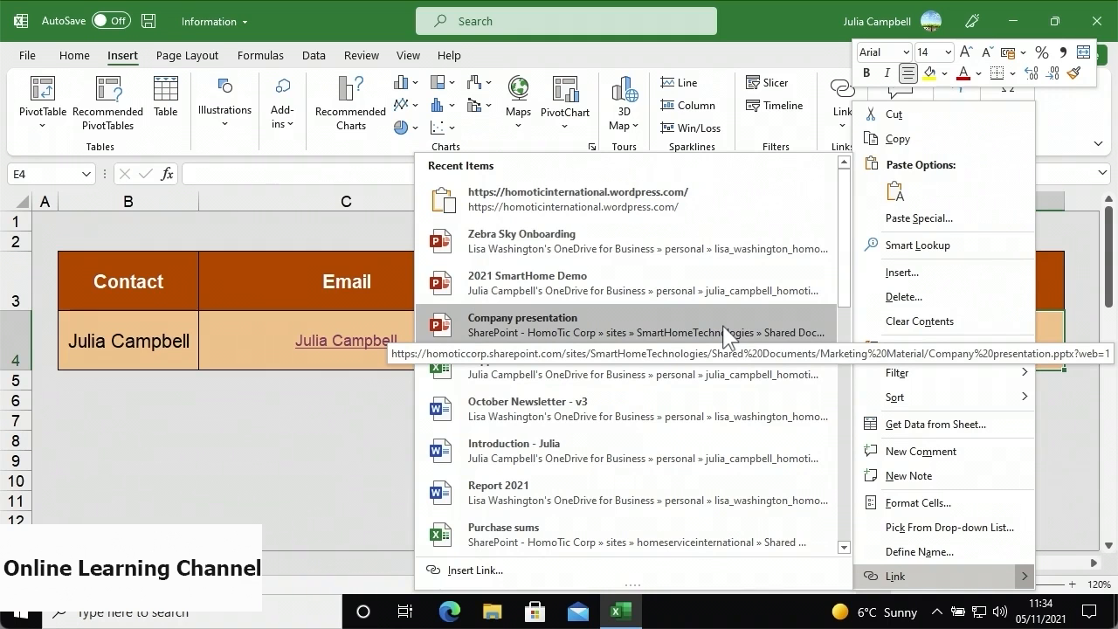
pyautogui.click(555, 569)
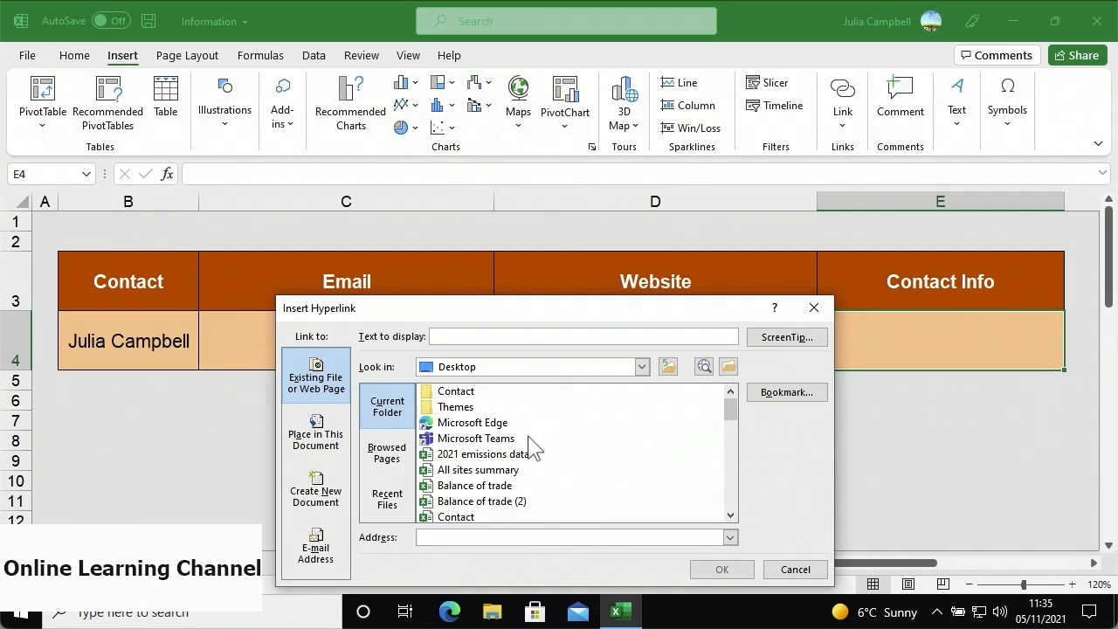
# - Target Contact\Contact Information.xlsx and set the link's display text to 'Contact Information'
pyautogui.doubleClick(483, 393)
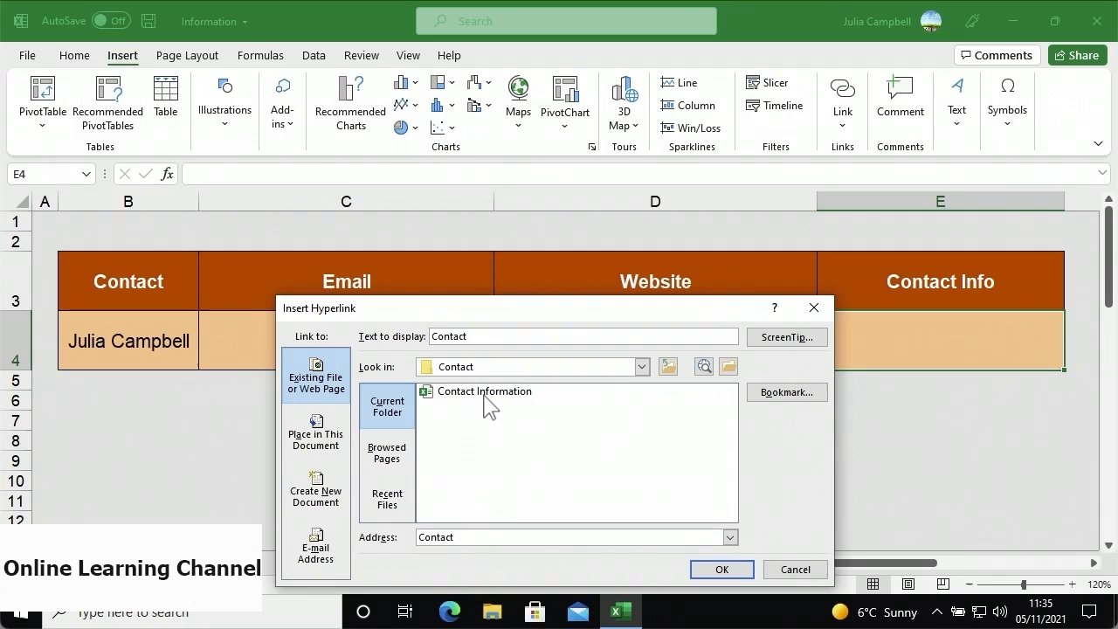
pyautogui.click(487, 392)
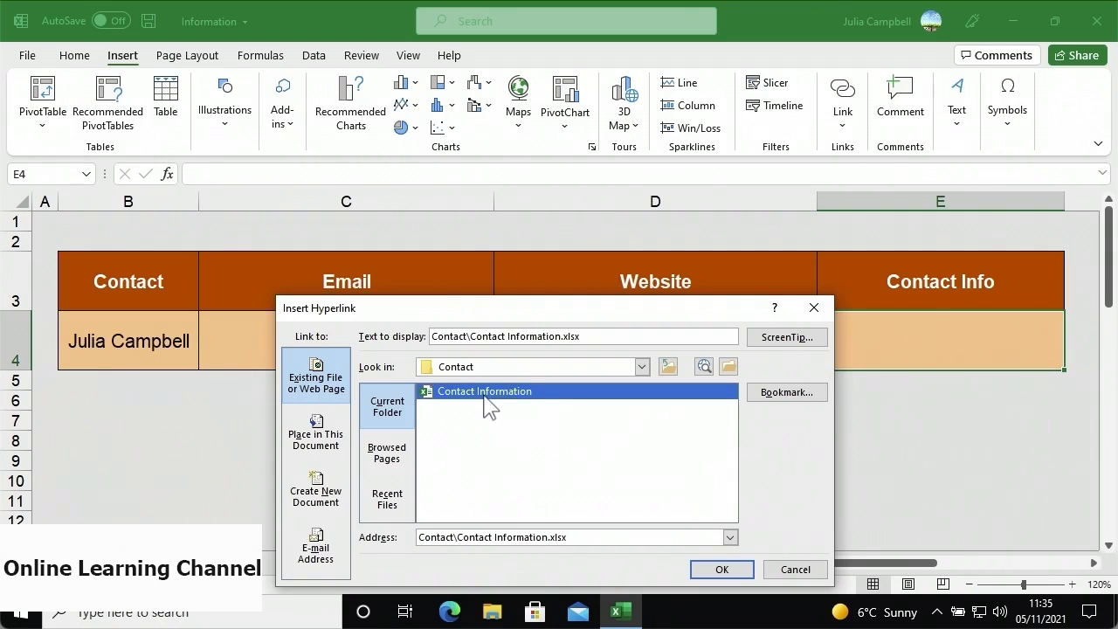
pyautogui.click(597, 333)
pyautogui.press('BackSpace')
pyautogui.press('BackSpace')
pyautogui.press('BackSpace')
pyautogui.press('BackSpace')
pyautogui.press('BackSpace')
pyautogui.press('BackSpace')
pyautogui.press('BackSpace')
pyautogui.press('BackSpace')
pyautogui.press('BackSpace')
pyautogui.press('BackSpace')
pyautogui.press('BackSpace')
pyautogui.press('BackSpace')
pyautogui.press('BackSpace')
pyautogui.press('BackSpace')
pyautogui.press('BackSpace')
pyautogui.press('BackSpace')
pyautogui.press('BackSpace')
pyautogui.press('BackSpace')
pyautogui.press('BackSpace')
pyautogui.press('BackSpace')
pyautogui.press('BackSpace')
pyautogui.write('Contact Information')
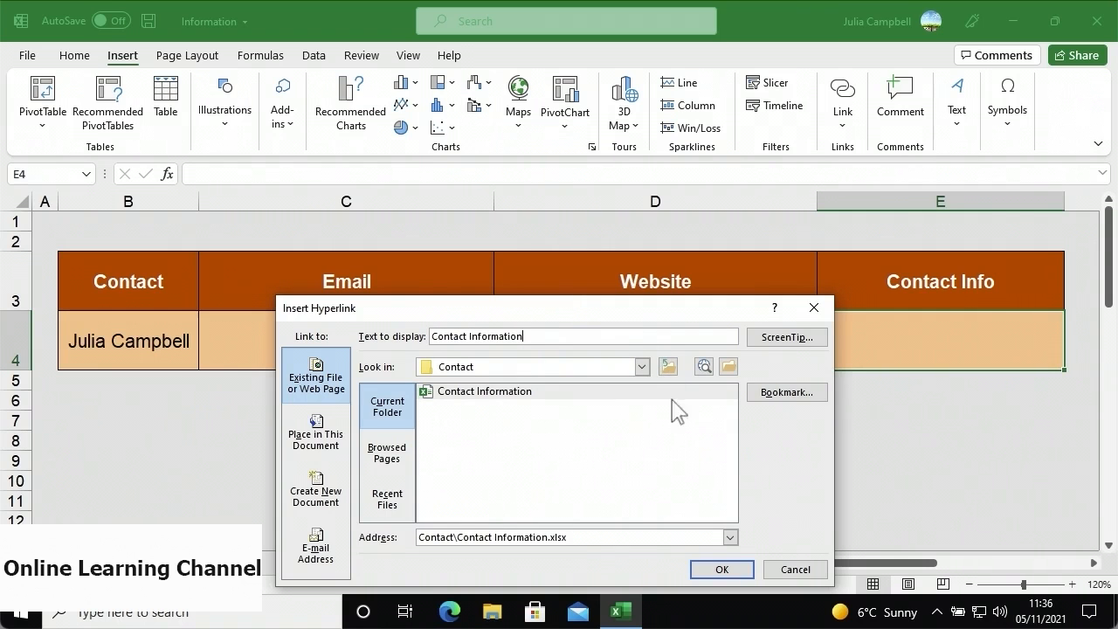
# - Confirm the E4 link, open the linked workbook through it, then close it
pyautogui.click(702, 569)
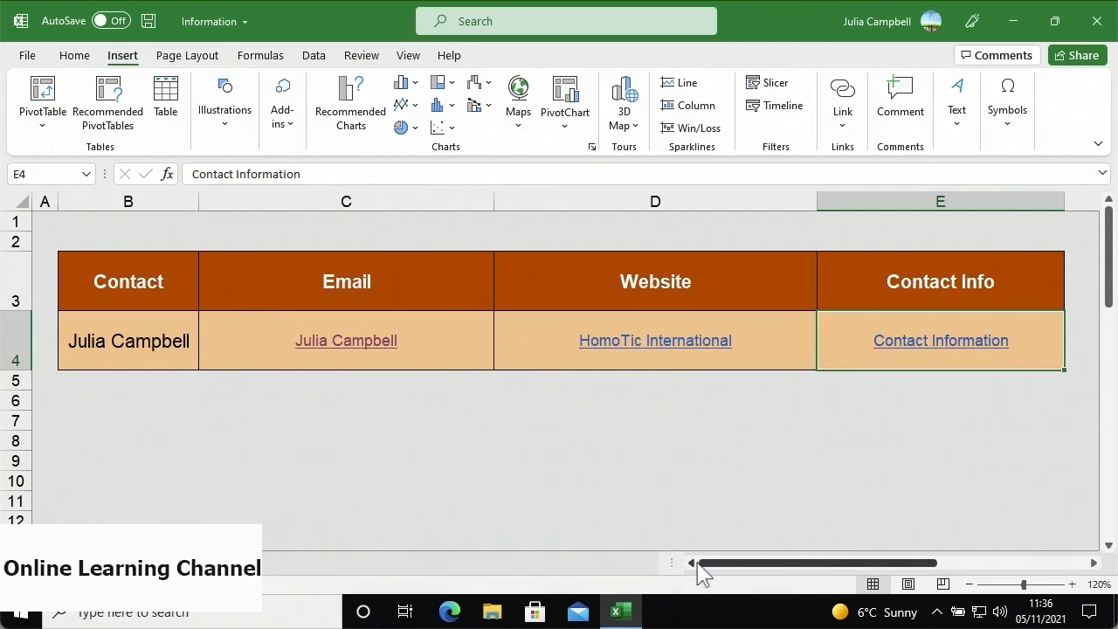
pyautogui.click(914, 347)
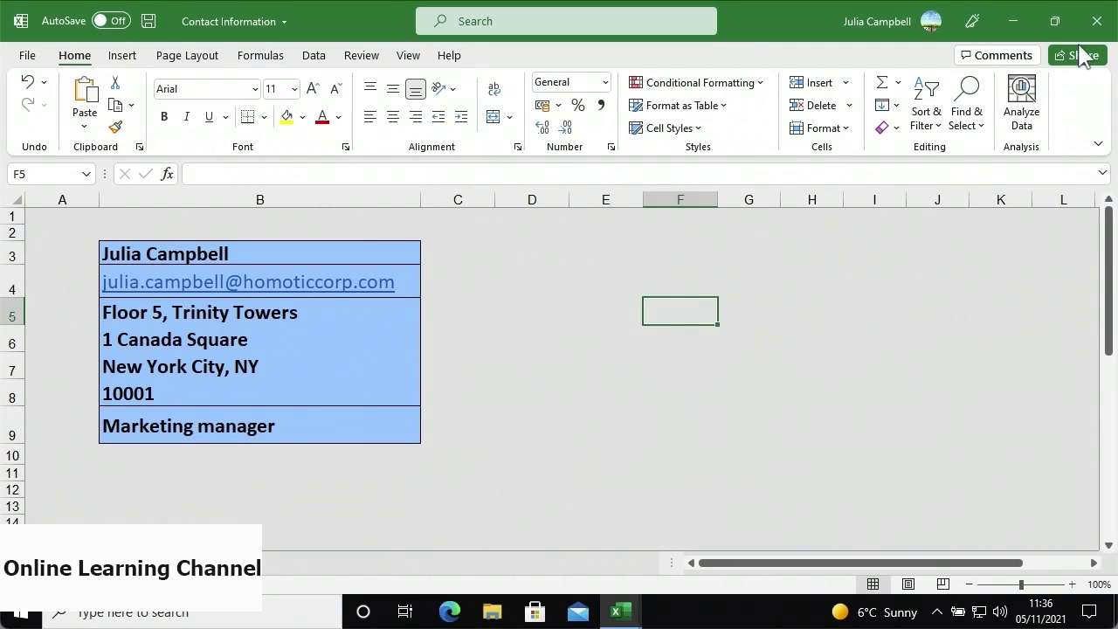
pyautogui.click(1093, 24)
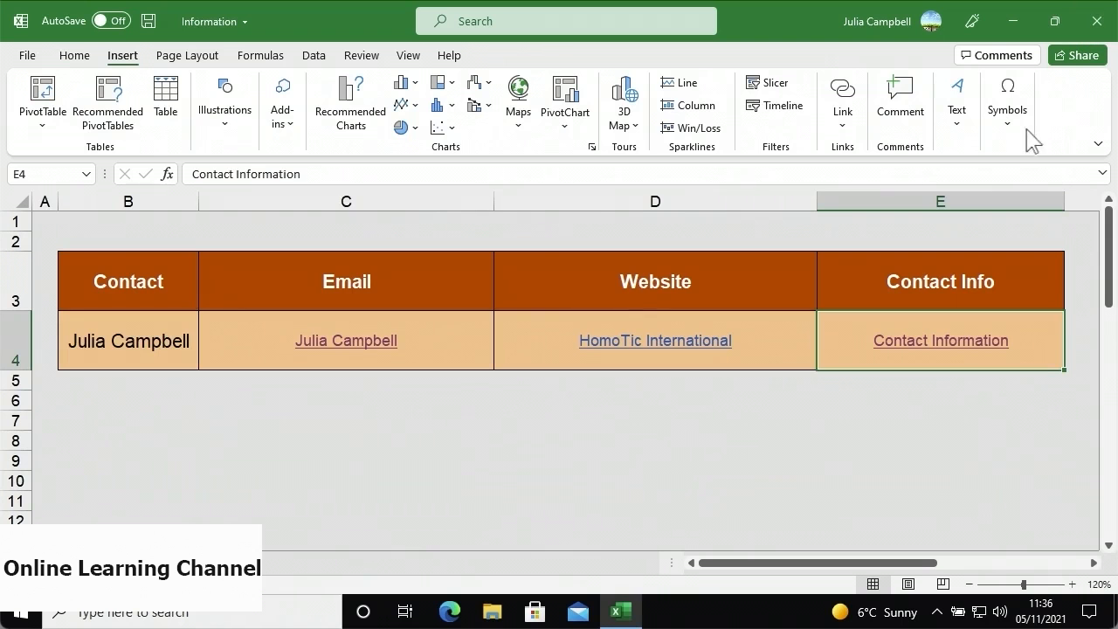
# - Remove the hyperlink from E4 and clear its text
pyautogui.rightClick(855, 332)
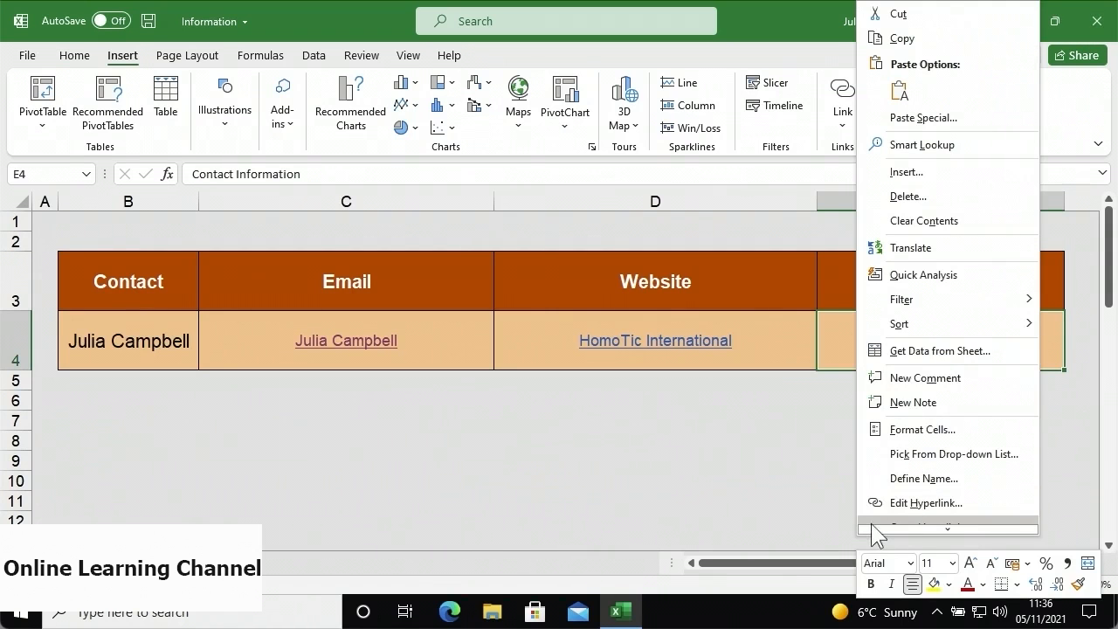
pyautogui.moveTo(874, 527)
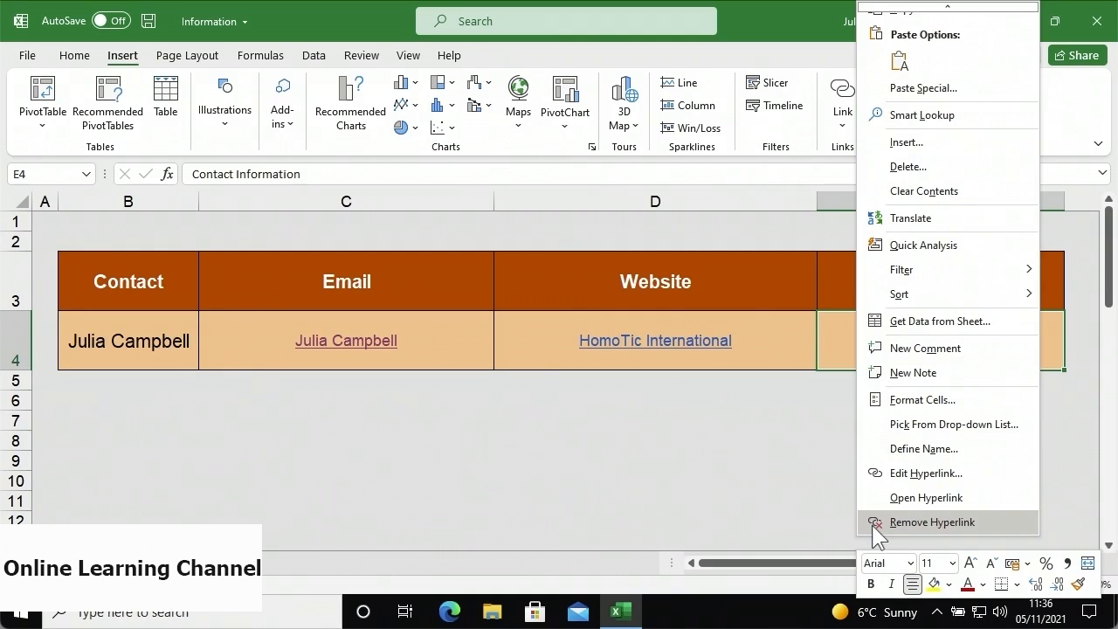
pyautogui.click(873, 523)
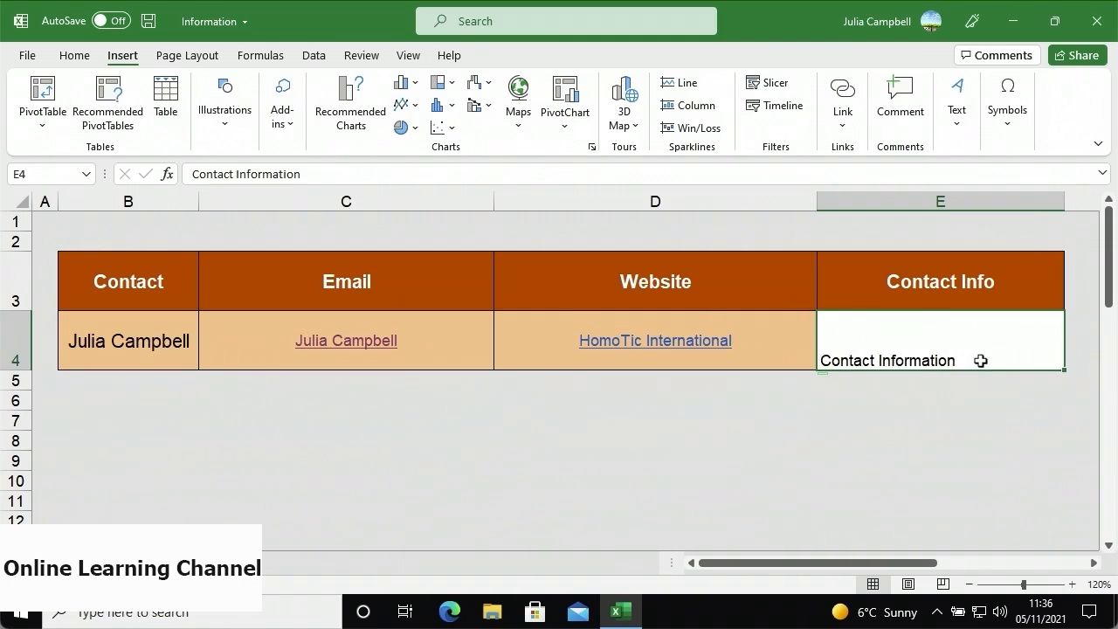
pyautogui.press('BackSpace')
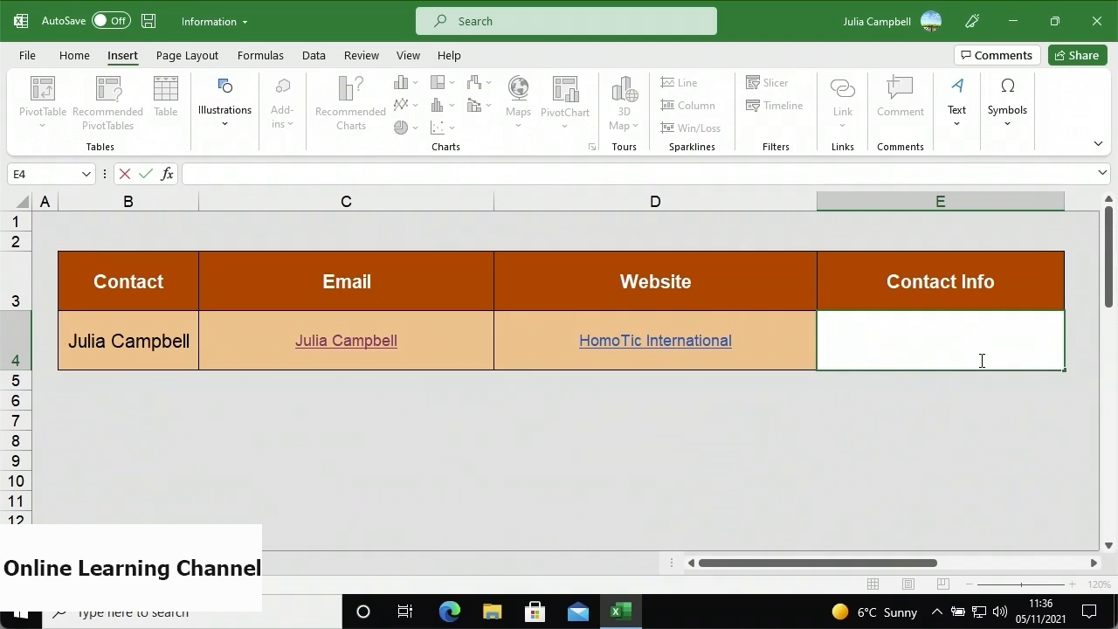
# - Replace the website text in D4 with 'Contact'
pyautogui.click(777, 358)
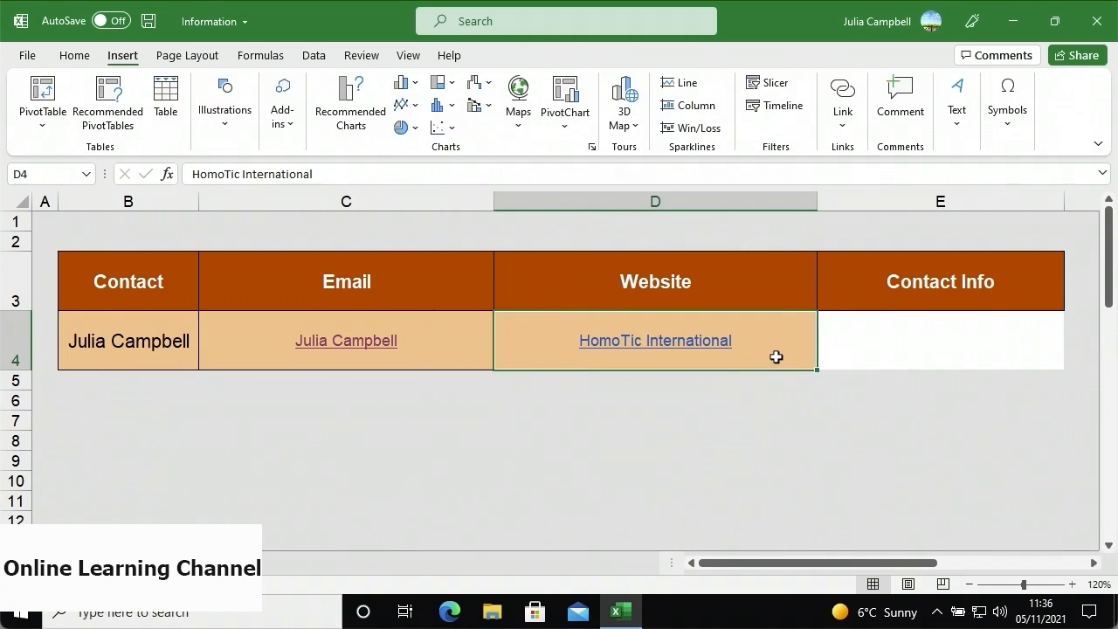
pyautogui.press('BackSpace')
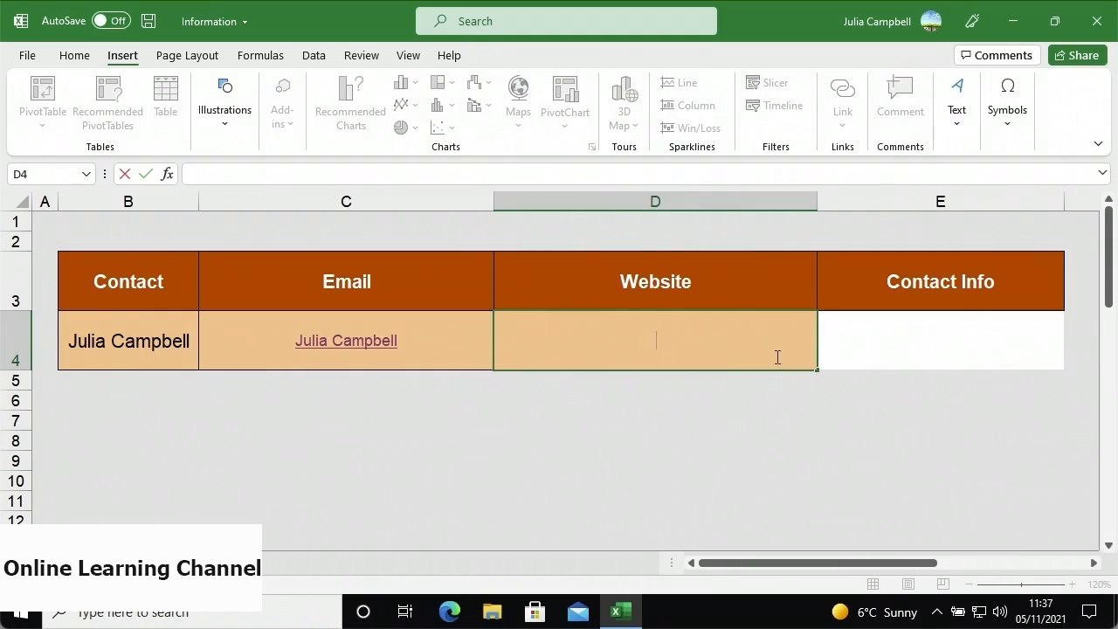
pyautogui.write('Contact')
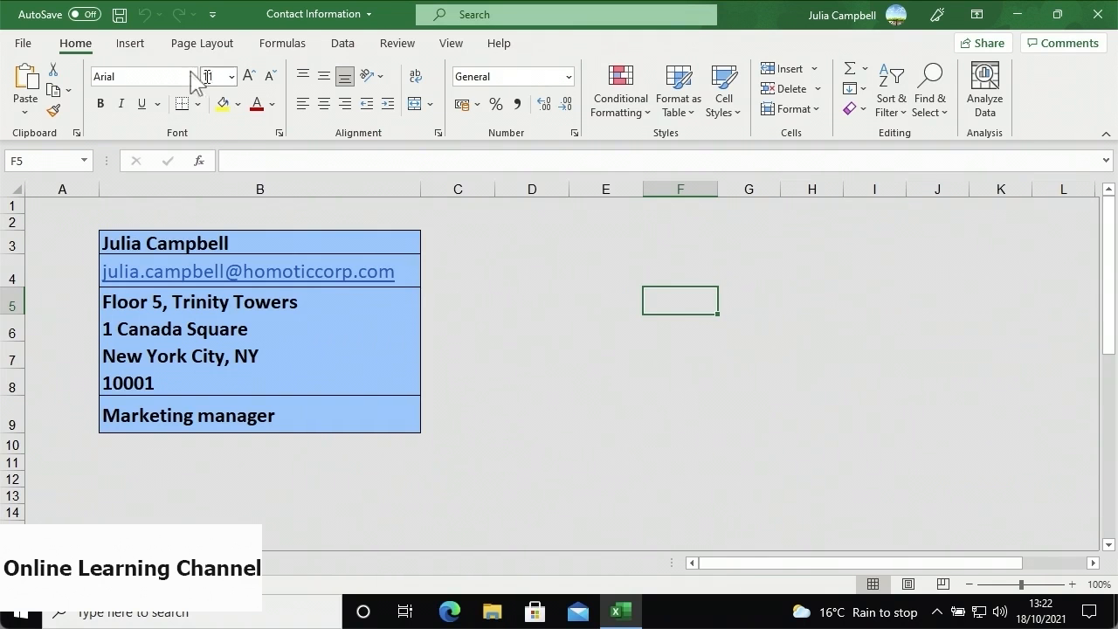
# - Insert the profile photo from the Pictures folder into the Contact Information sheet
pyautogui.click(142, 45)
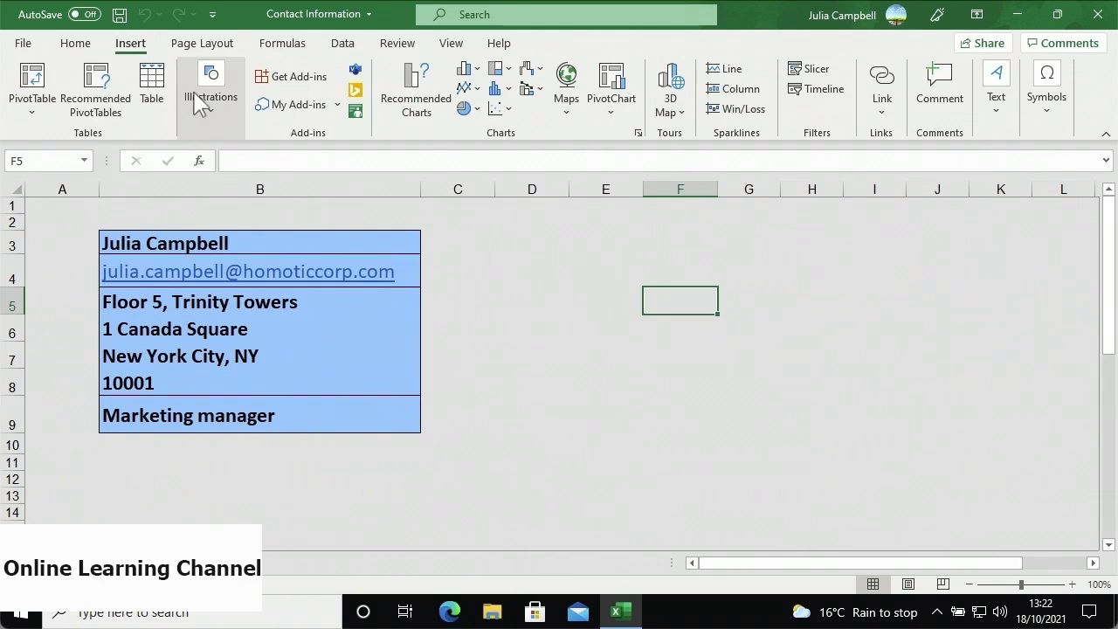
pyautogui.click(207, 117)
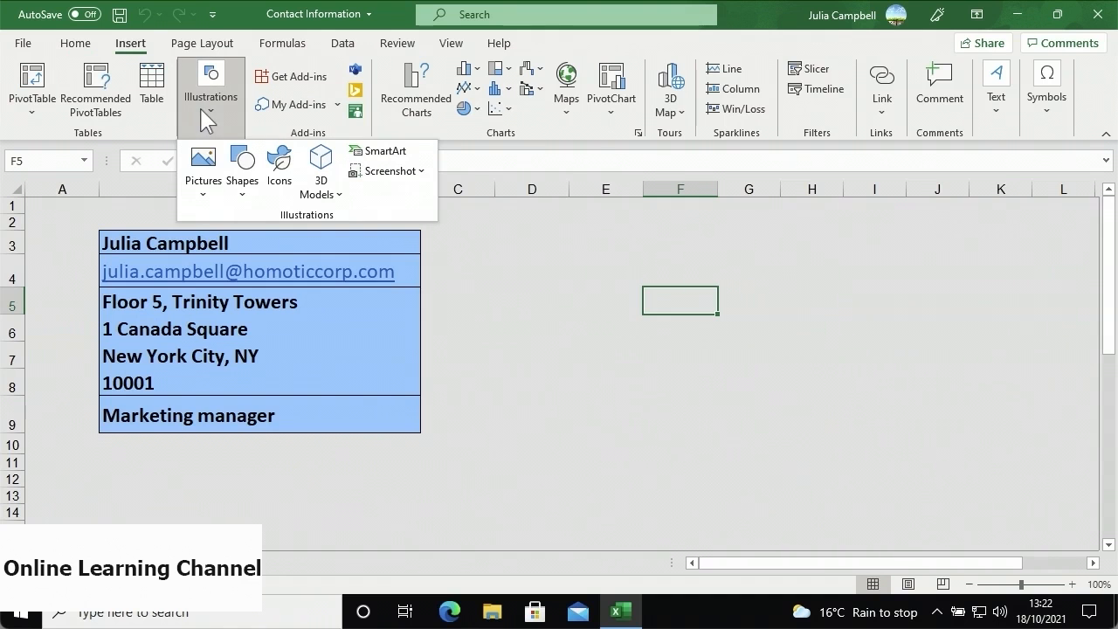
pyautogui.click(207, 206)
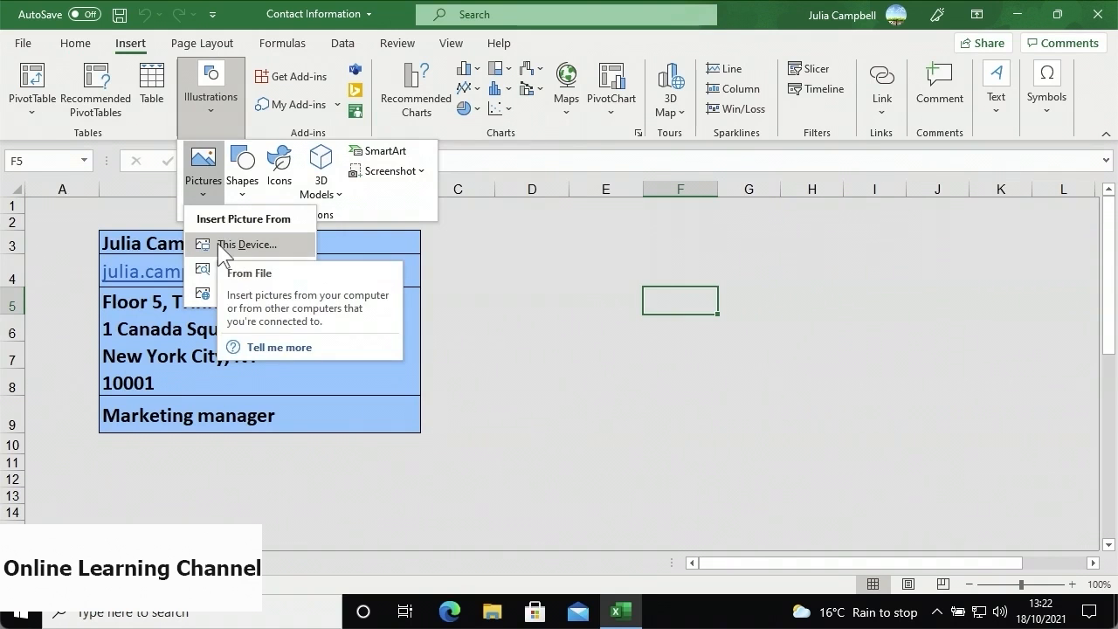
pyautogui.click(236, 244)
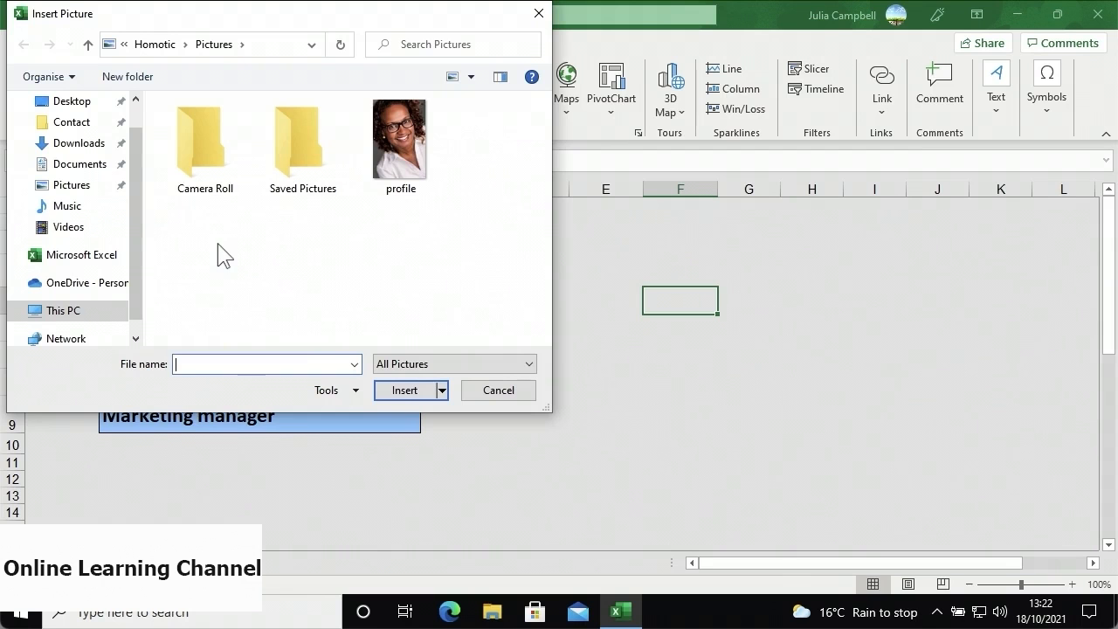
pyautogui.click(99, 194)
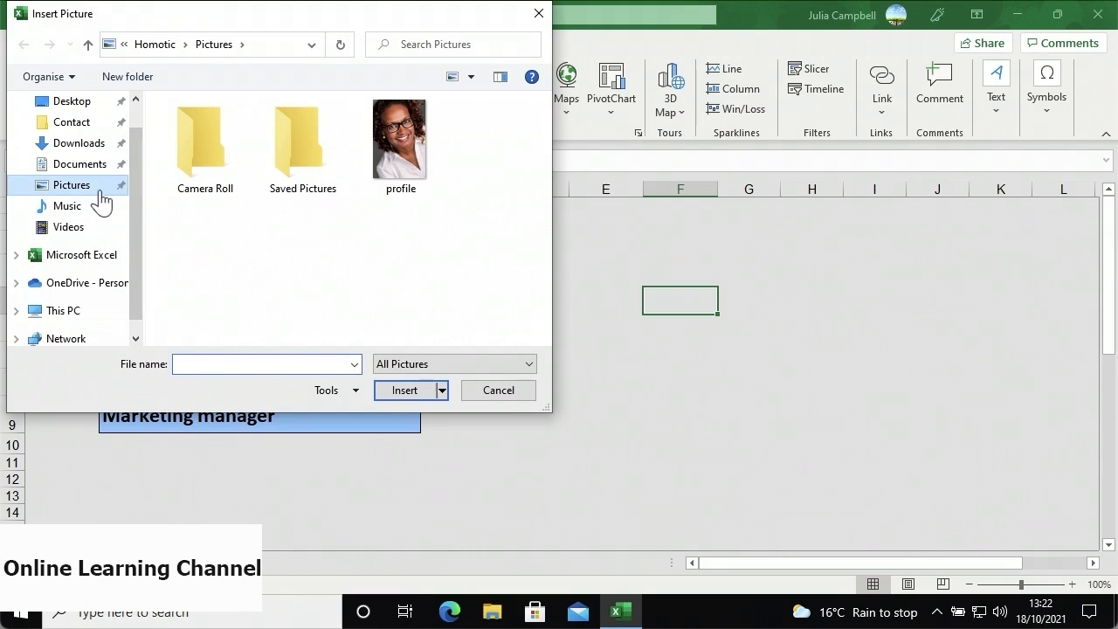
pyautogui.click(414, 204)
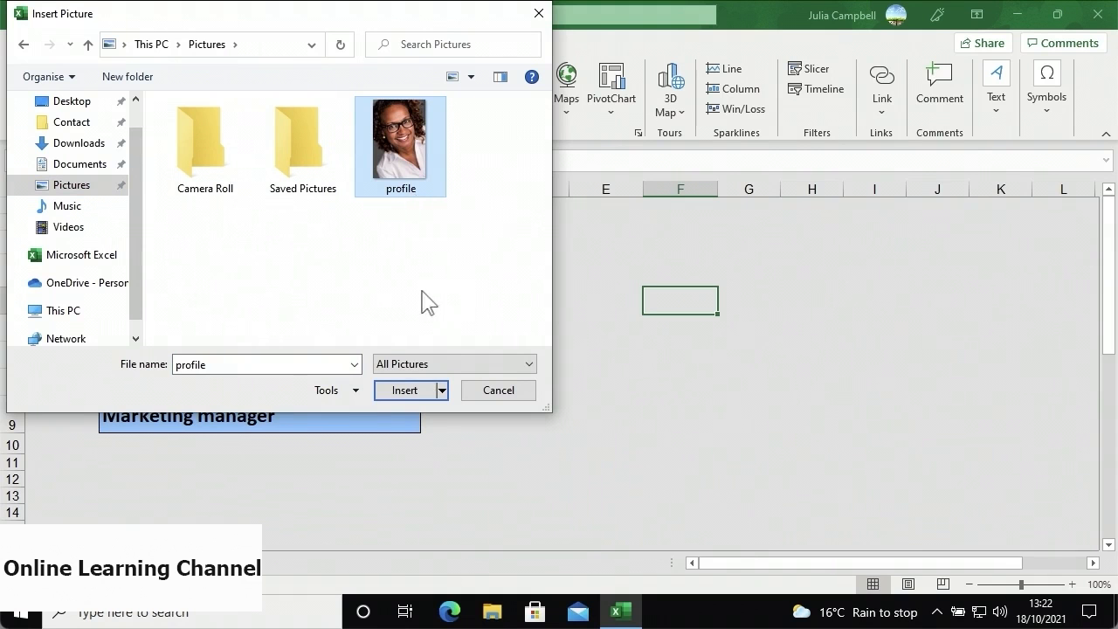
pyautogui.click(392, 392)
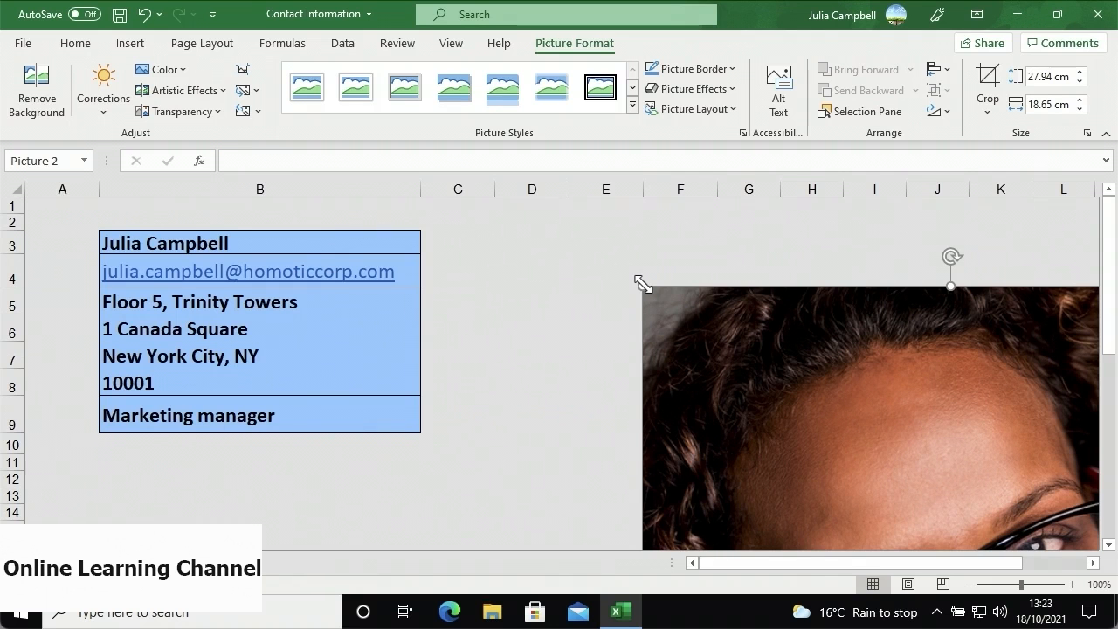
# - Shrink the photo, move it beside the contact details, and set its width to 5 cm
pyautogui.moveTo(643, 285); pyautogui.dragTo(809, 484)
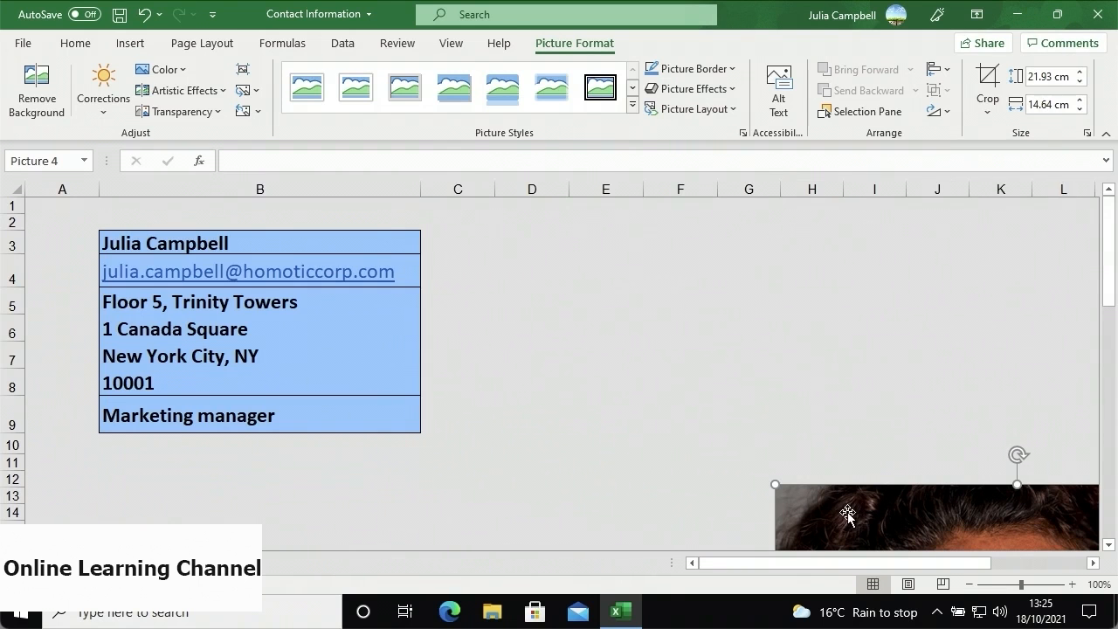
pyautogui.moveTo(847, 515); pyautogui.dragTo(596, 214)
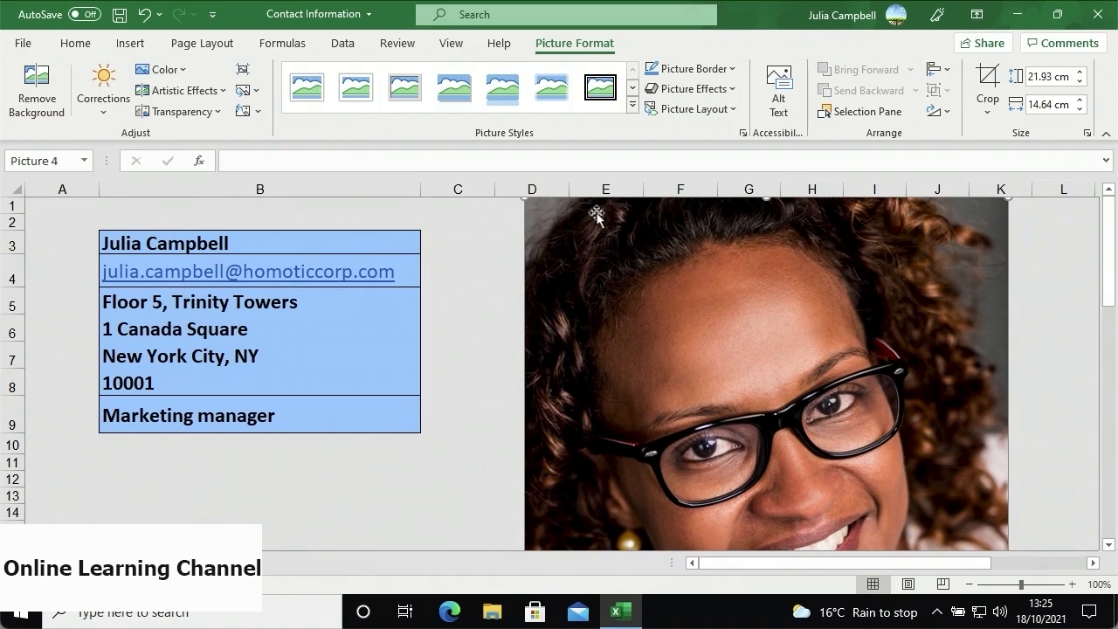
pyautogui.click(1061, 102)
pyautogui.write('5')
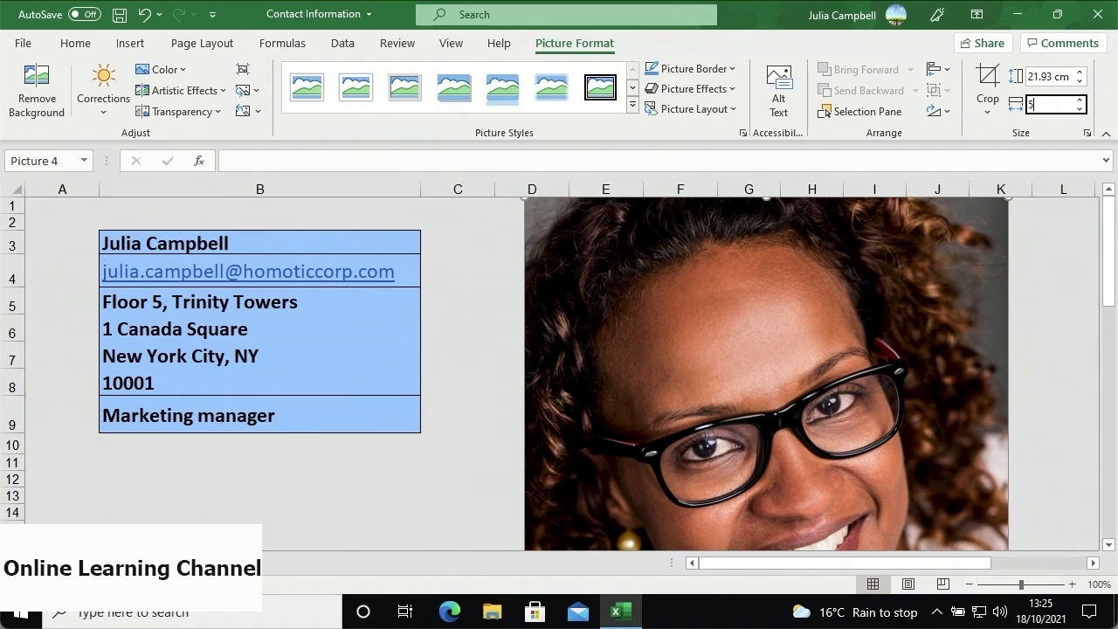
pyautogui.press('Return')
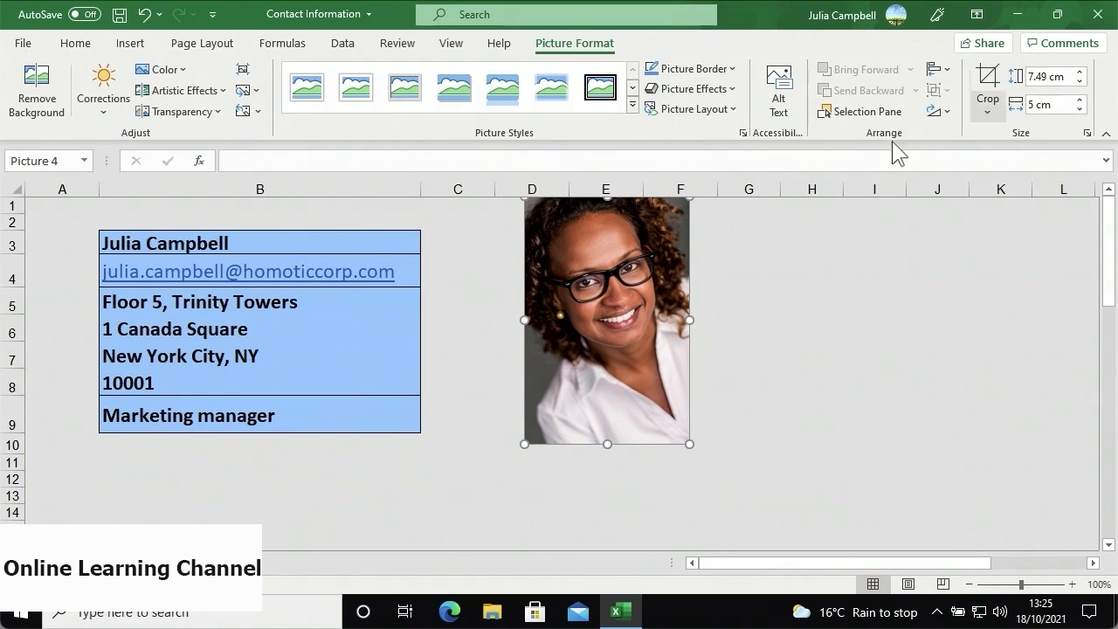
# - Select cell G2 and open the Online Pictures search from Insert > Pictures
pyautogui.click(722, 220)
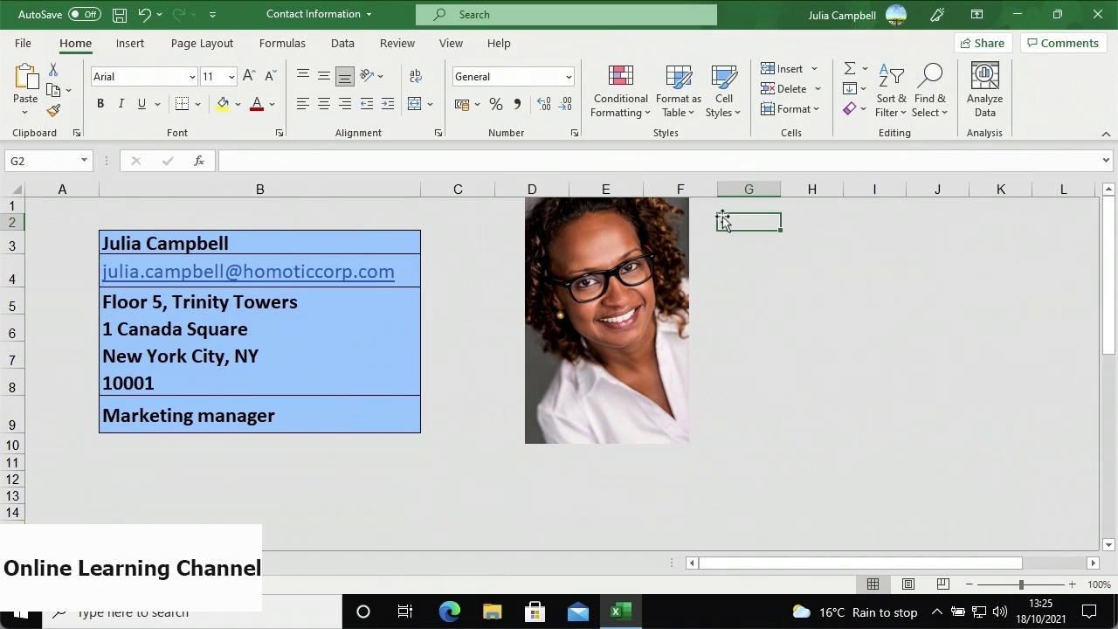
pyautogui.click(131, 44)
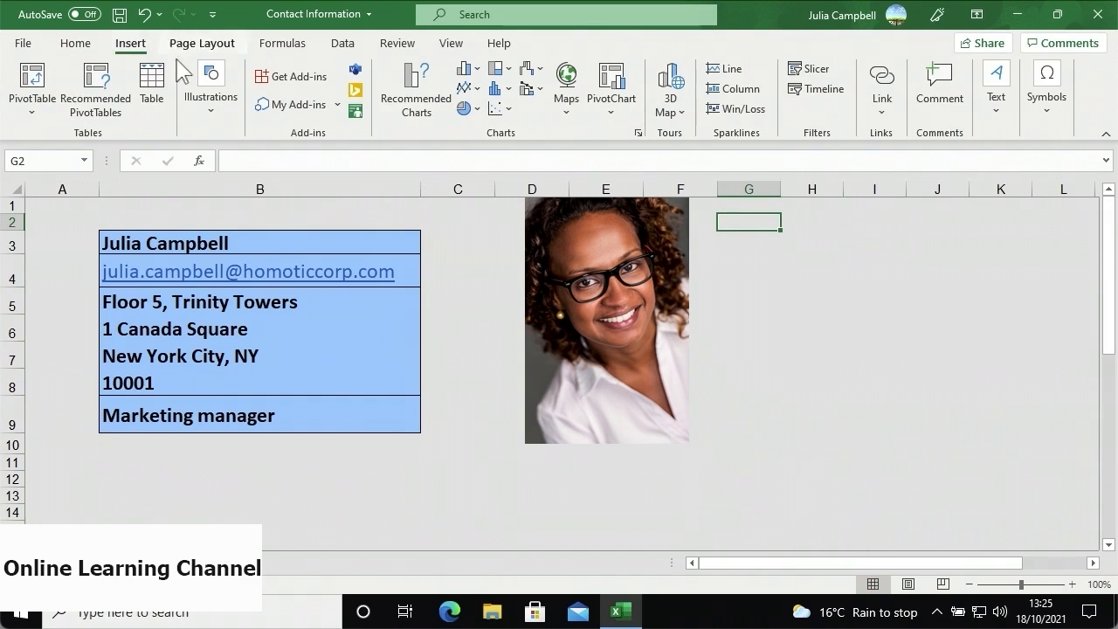
pyautogui.click(212, 123)
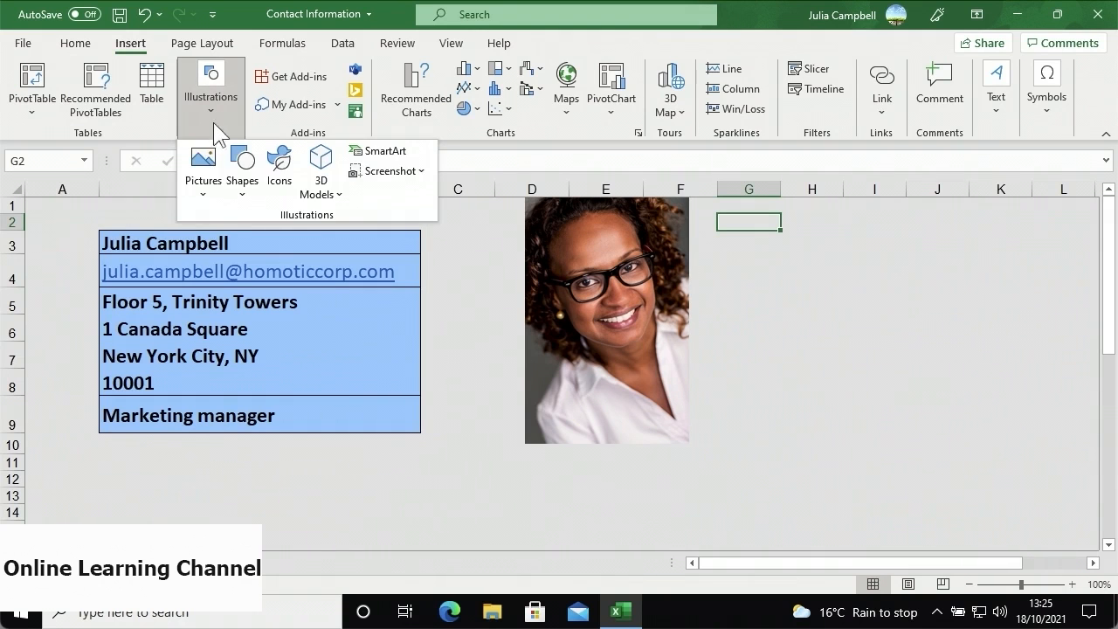
pyautogui.click(209, 191)
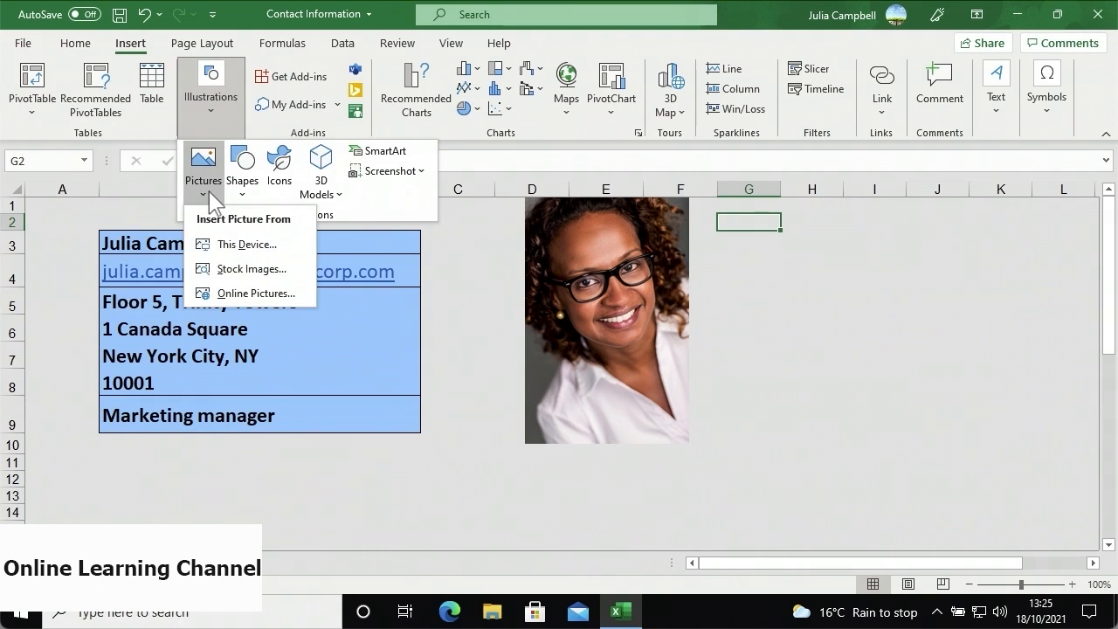
pyautogui.click(213, 295)
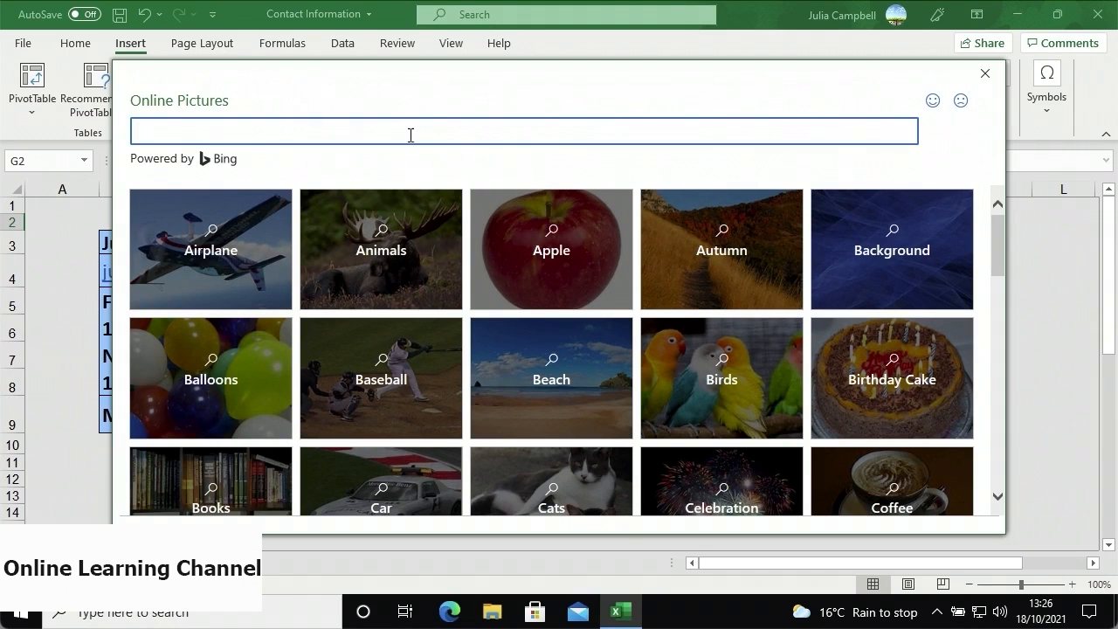
# - Search online pictures for 'house logo' and filter the results to Medium size
pyautogui.write('house logo')
pyautogui.press('Return')
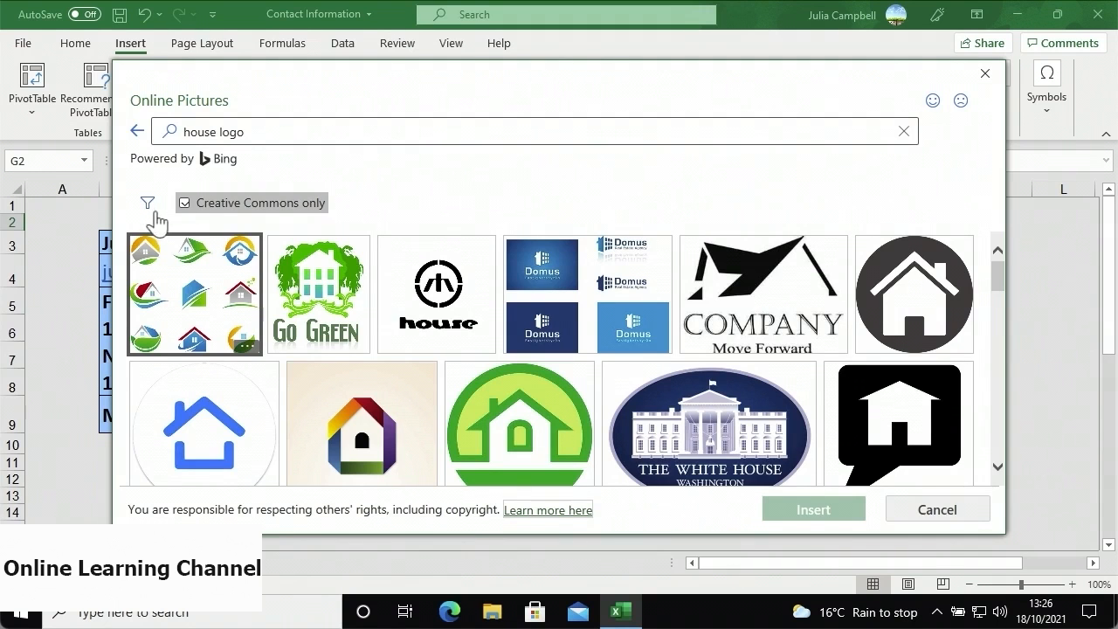
pyautogui.click(149, 208)
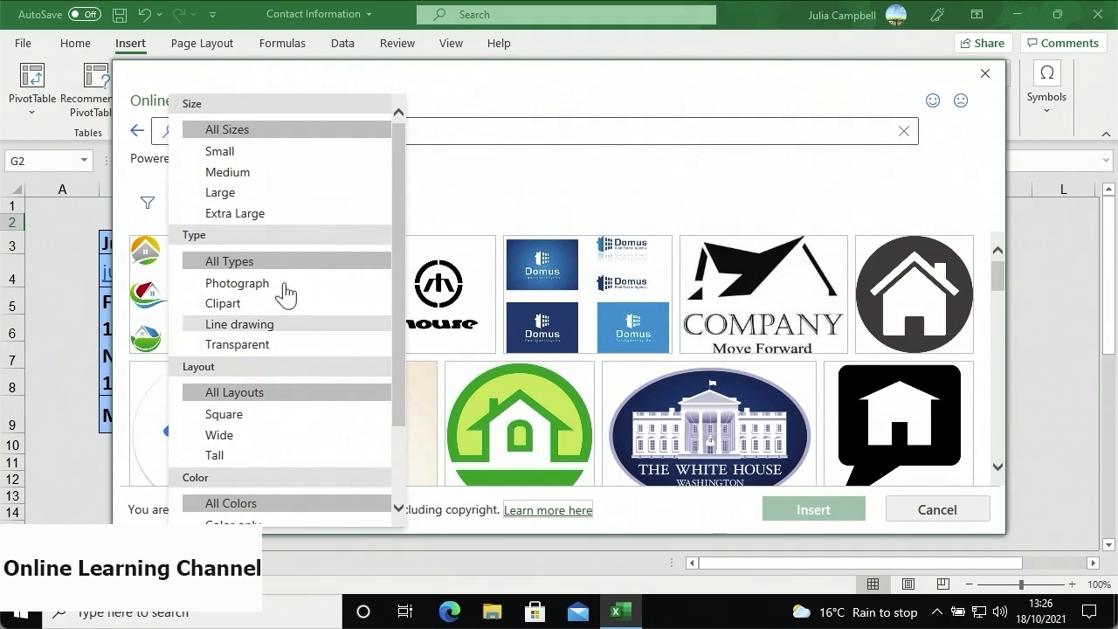
pyautogui.click(263, 175)
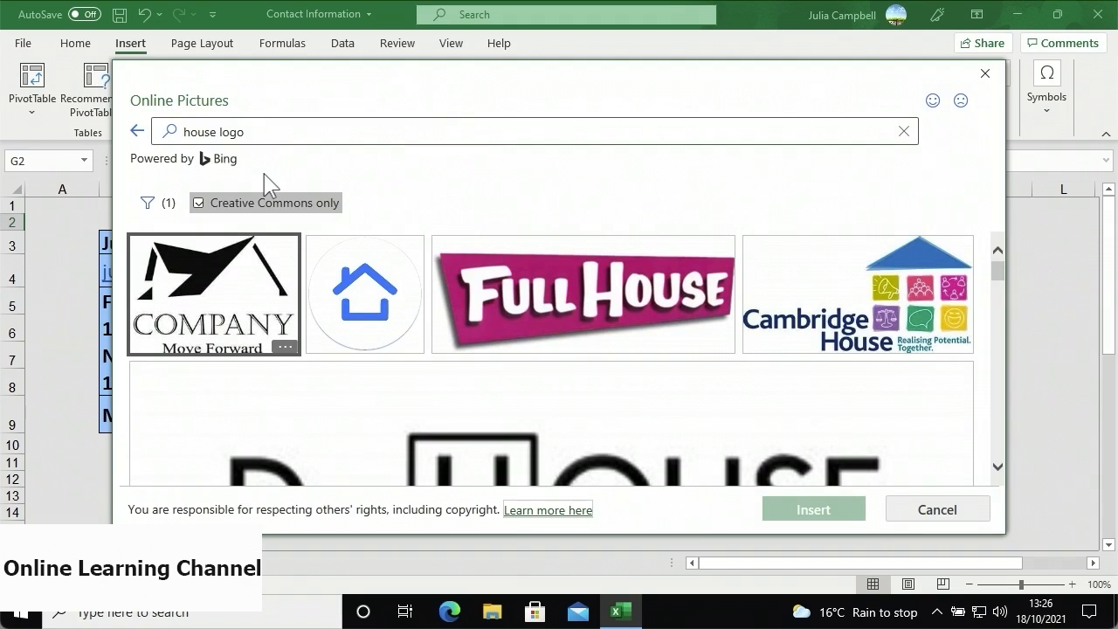
# - Select only the blue house logo, leaving the COMPANY logo unchecked
pyautogui.click(353, 286)
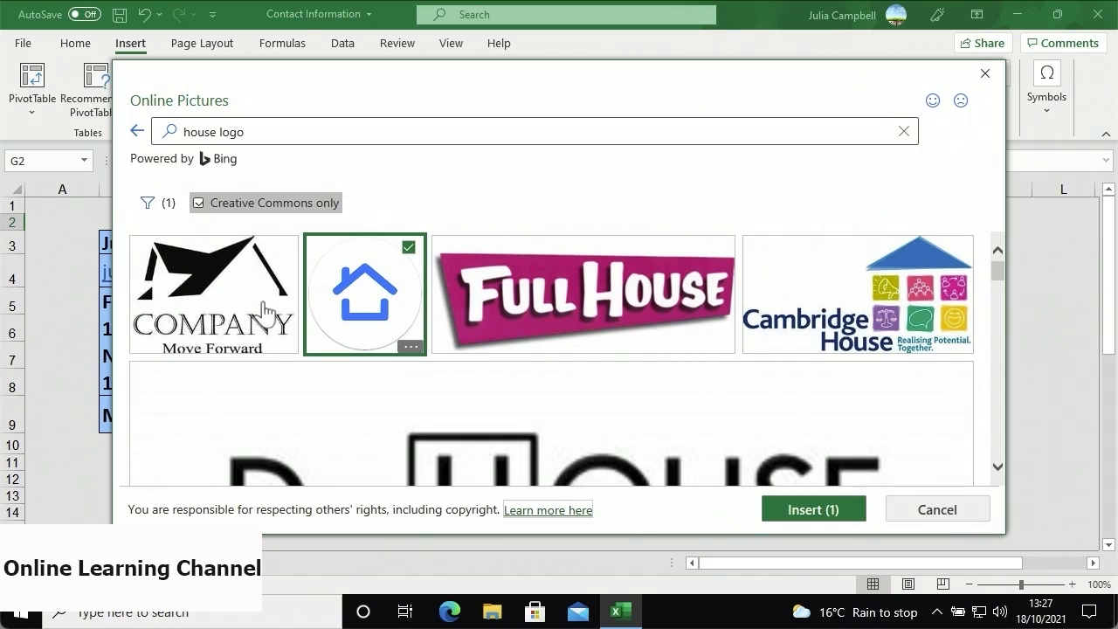
pyautogui.click(230, 292)
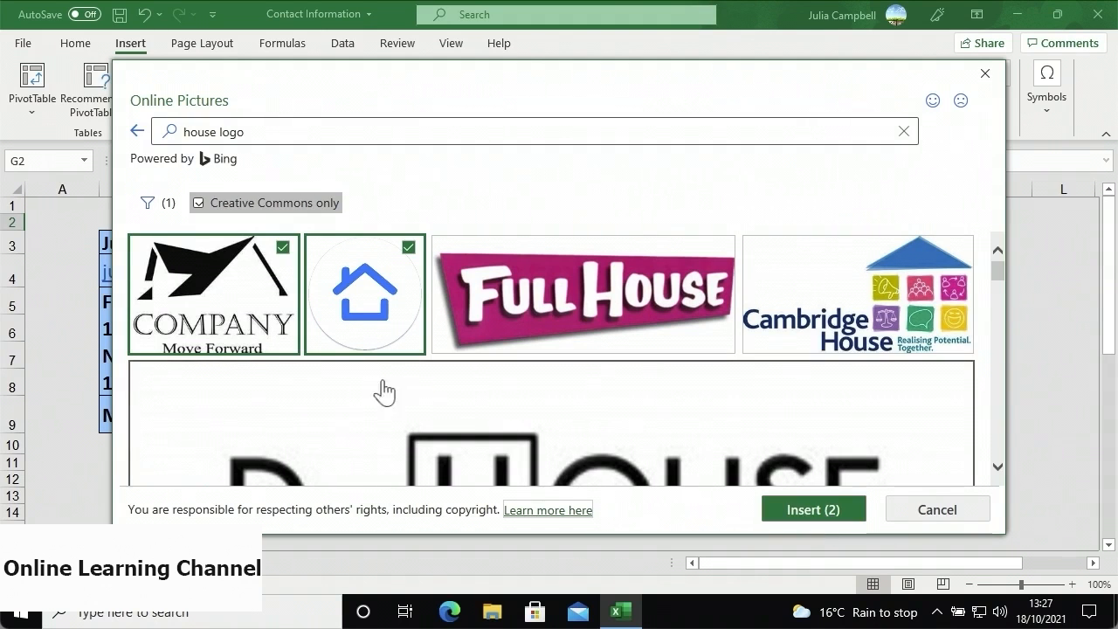
pyautogui.click(258, 302)
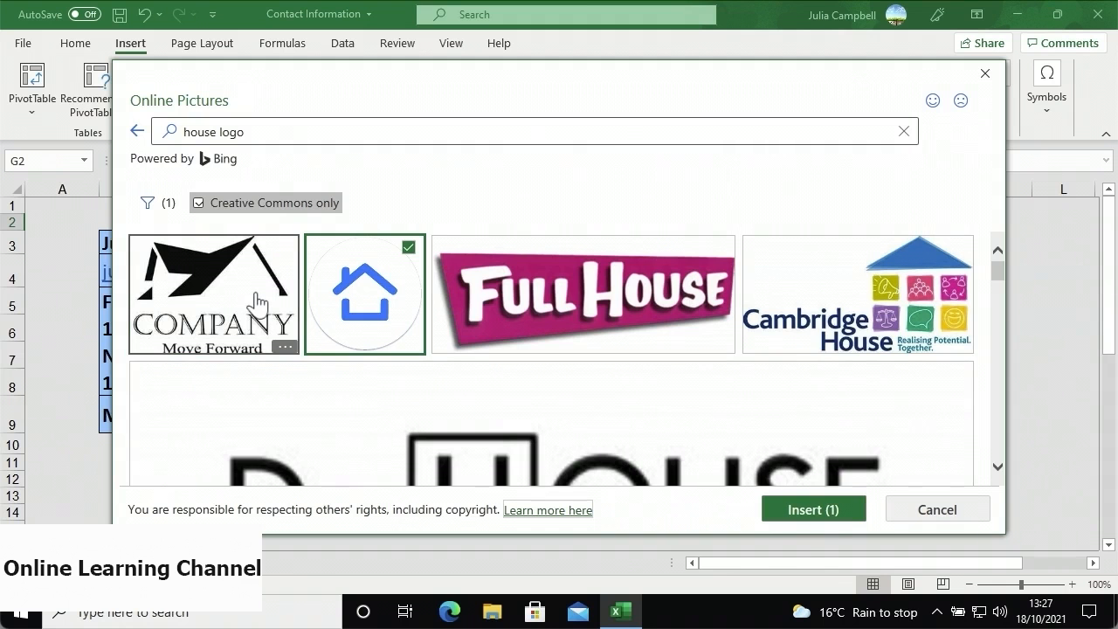
# - Insert the blue house logo, shrink it to 2 cm height, move it beside the table, then delete it
pyautogui.click(768, 510)
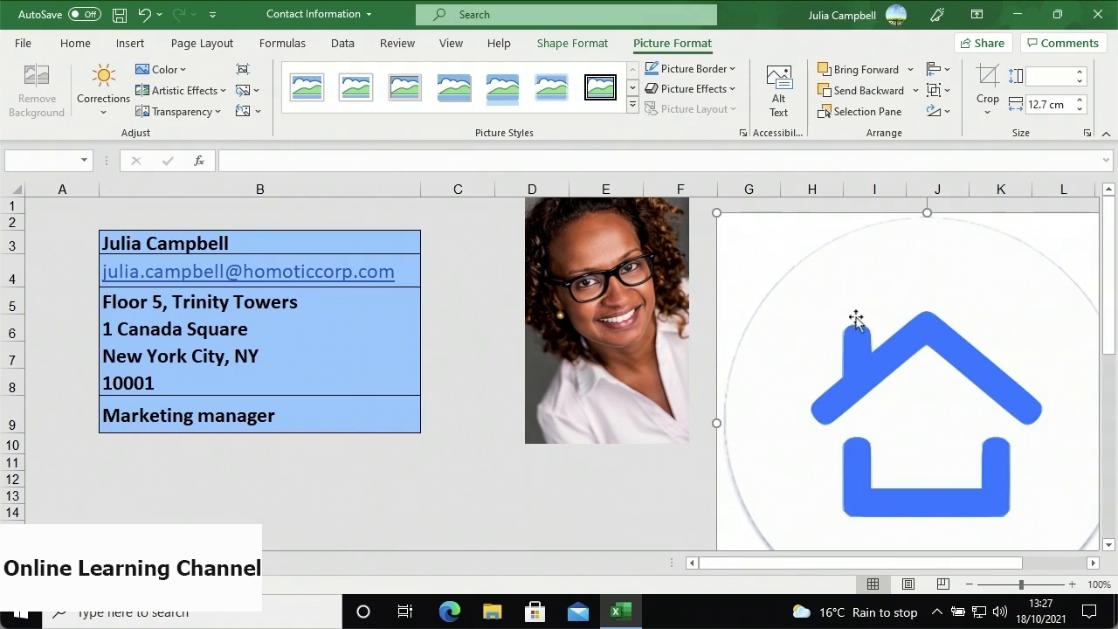
pyautogui.click(1040, 79)
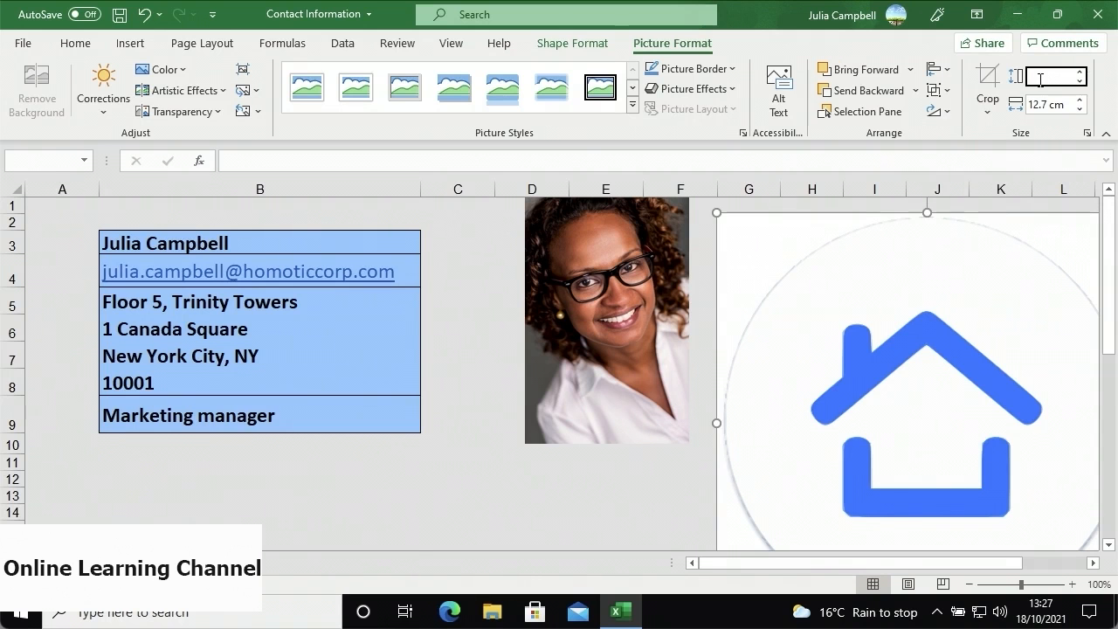
pyautogui.write('2')
pyautogui.press('Return')
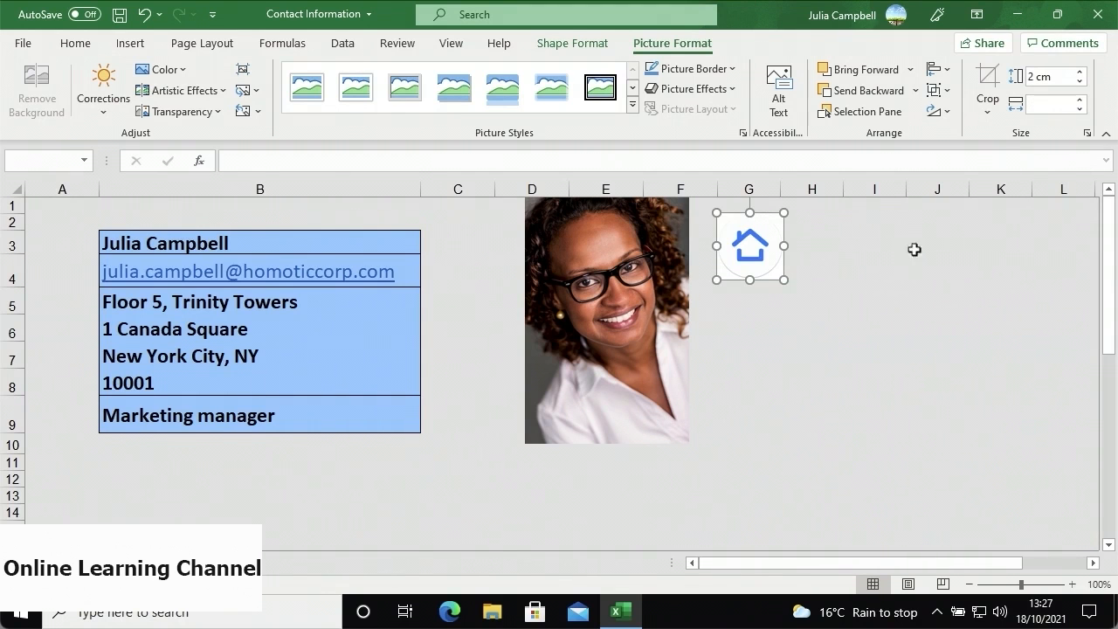
pyautogui.moveTo(747, 249); pyautogui.dragTo(476, 249)
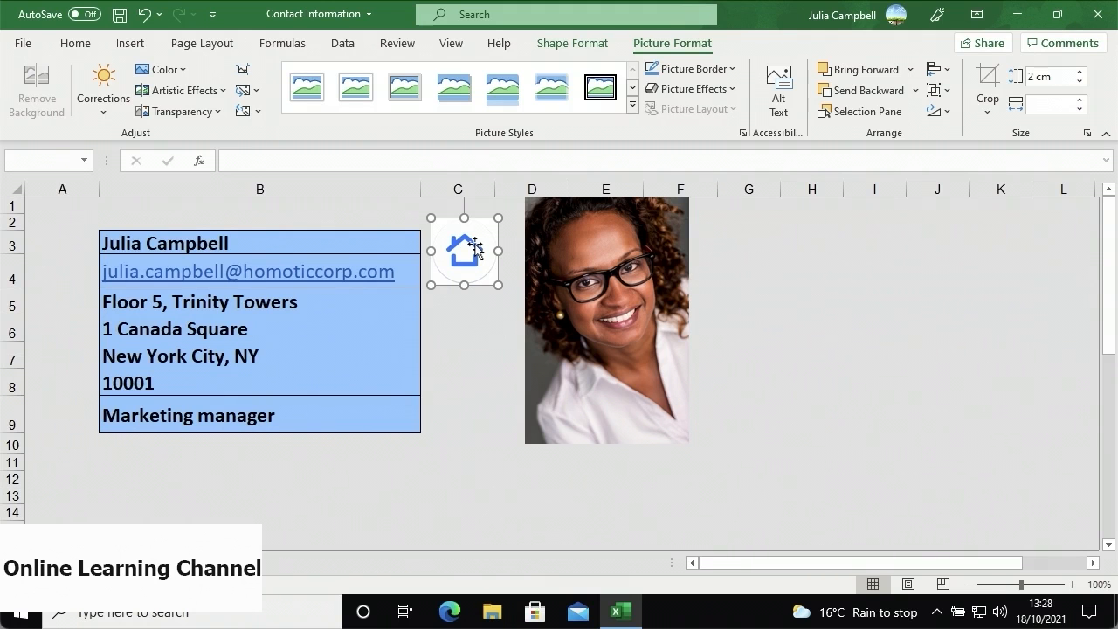
pyautogui.press('Delete')
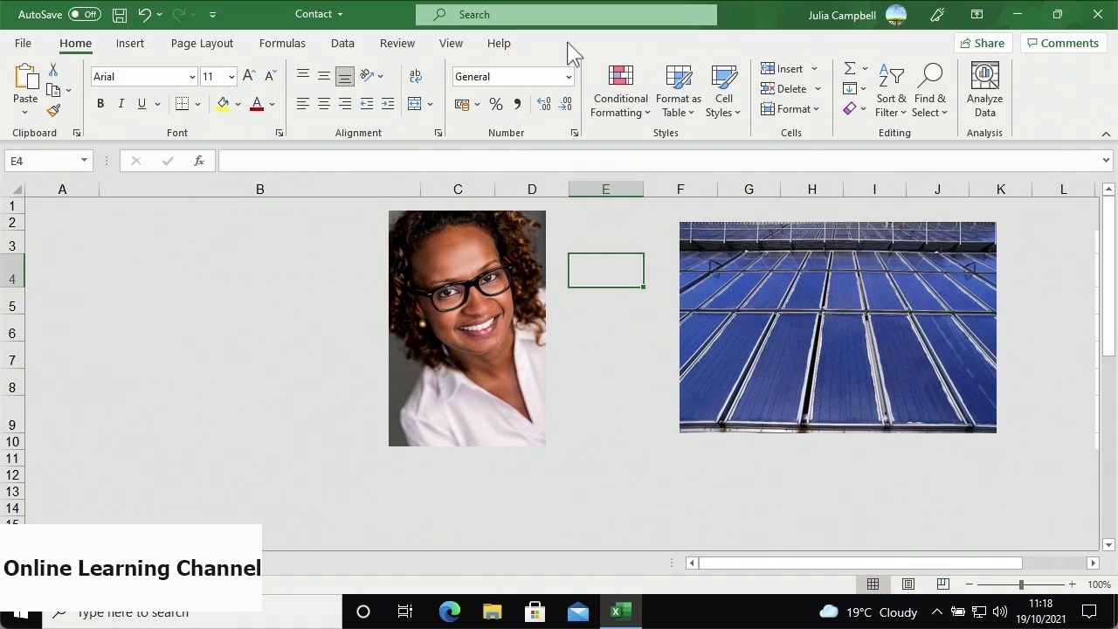
# - Select the woman's portrait and bring up the Picture Format Corrections presets
pyautogui.click(527, 241)
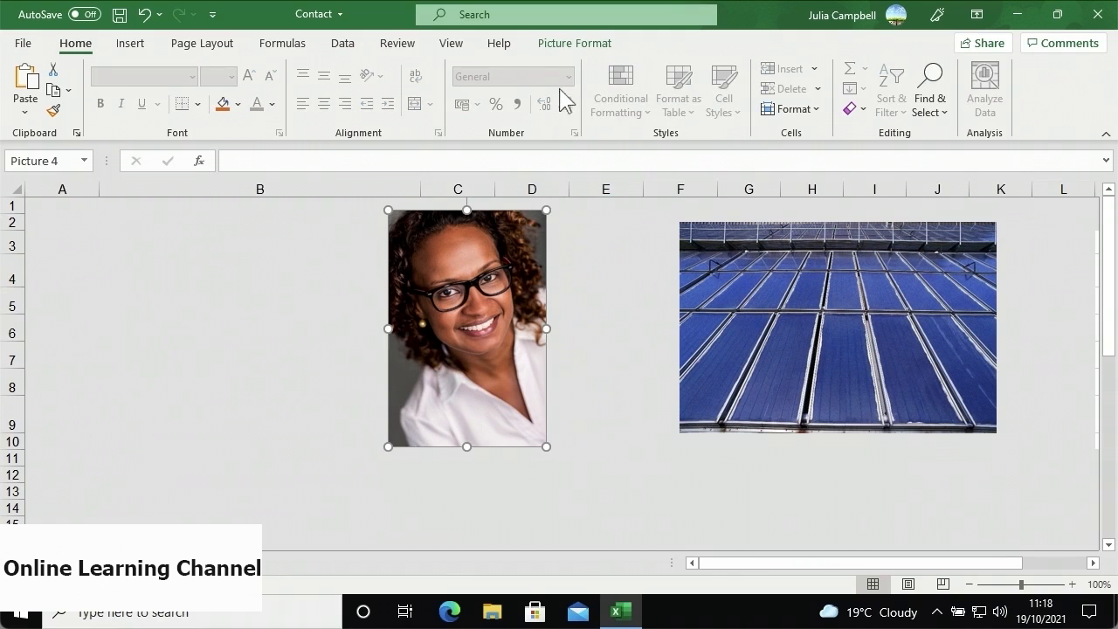
pyautogui.click(572, 45)
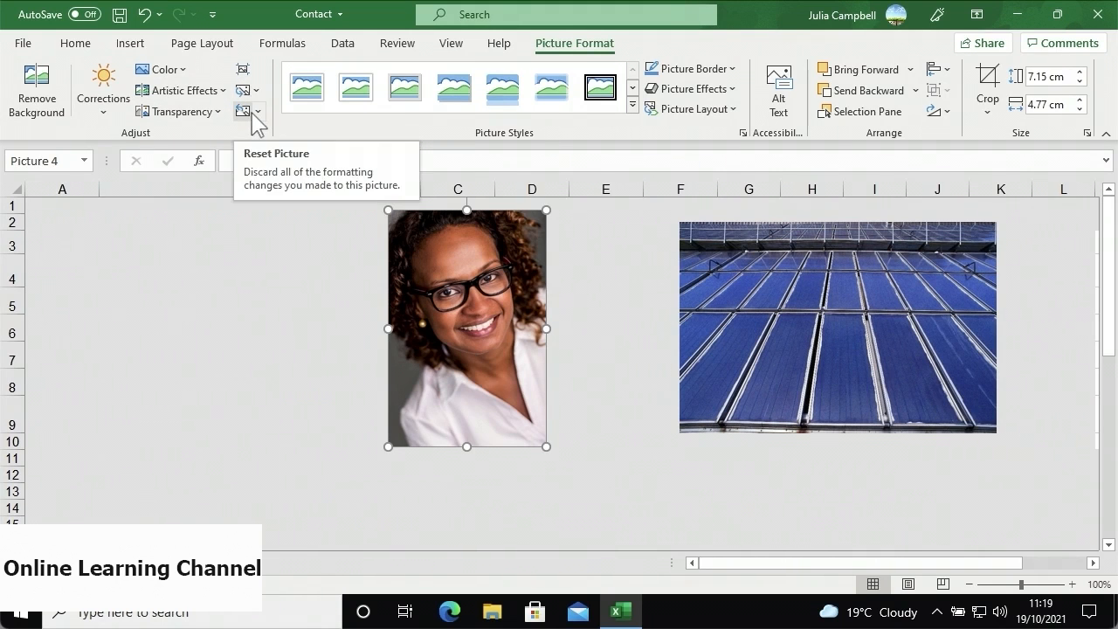
pyautogui.click(116, 110)
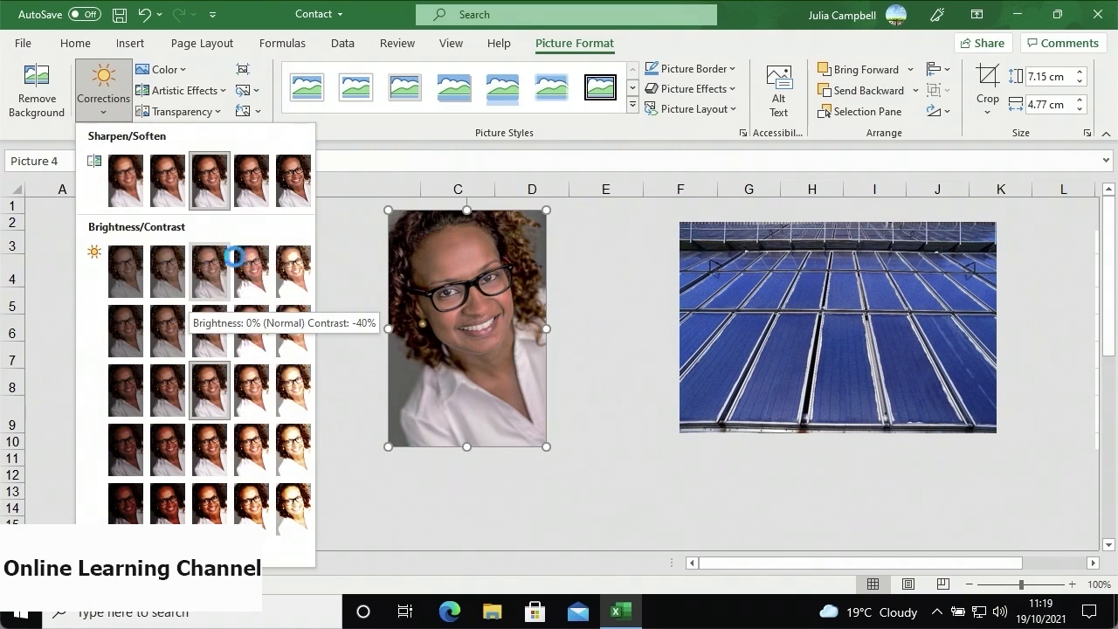
# - Sharpen the portrait by 50% and give it a warmer 7200 K color tone
pyautogui.click(285, 208)
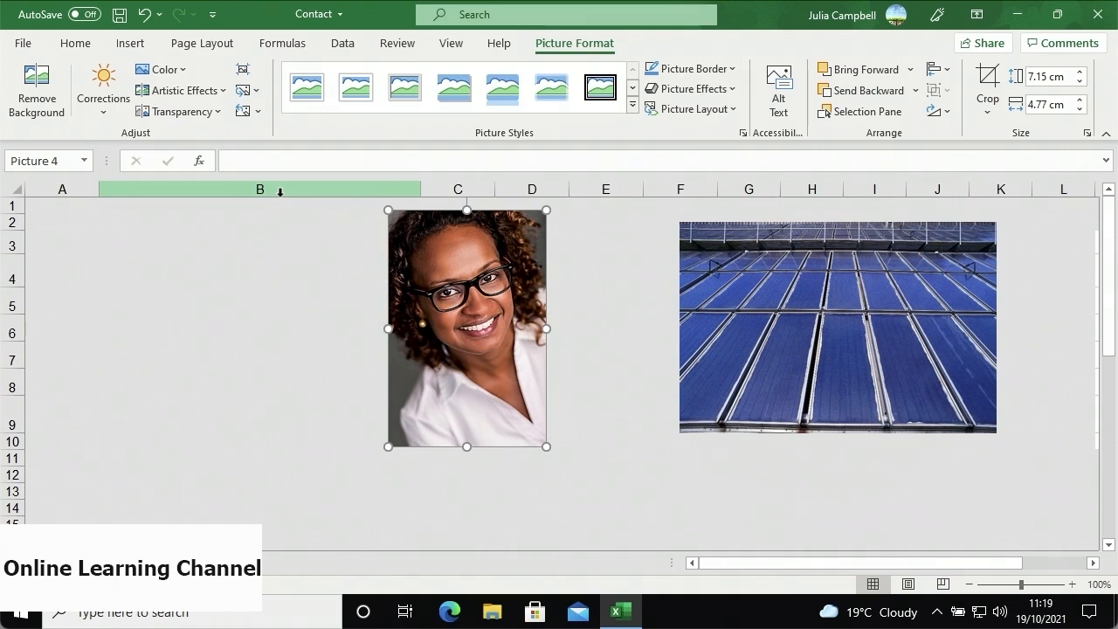
pyautogui.click(181, 72)
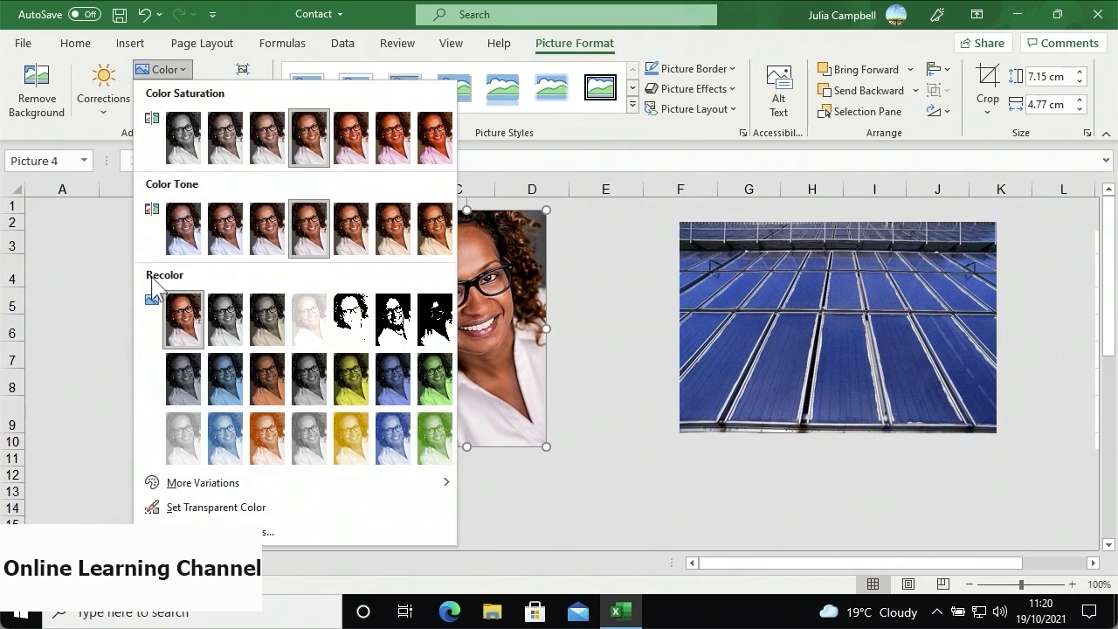
pyautogui.click(345, 248)
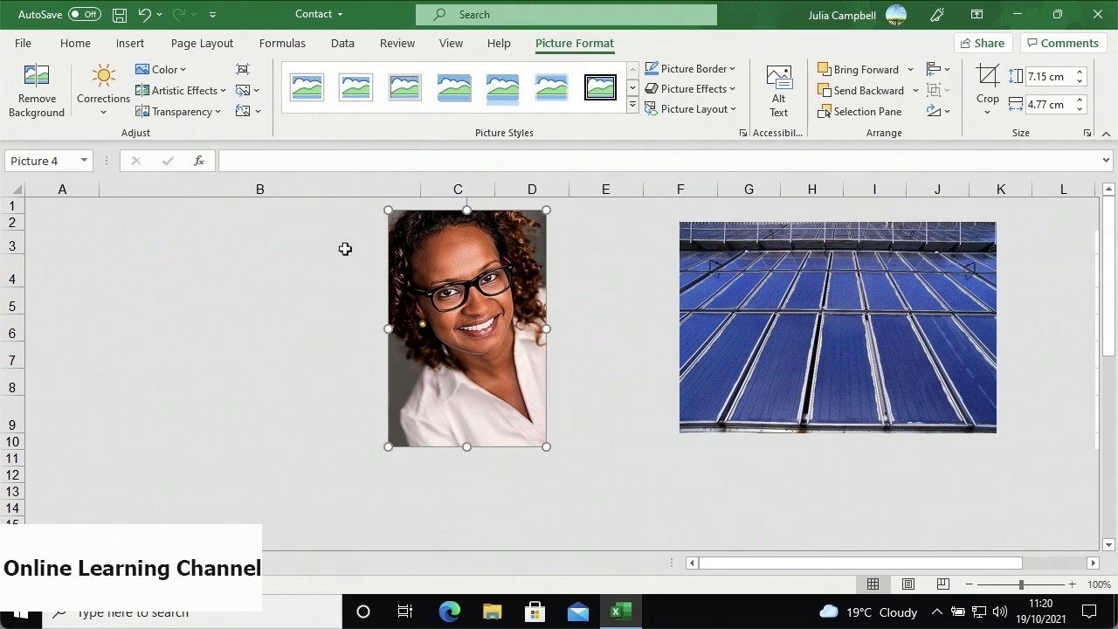
# - Apply the Crisscross Etching artistic effect and a partial transparency preset to the portrait
pyautogui.click(221, 98)
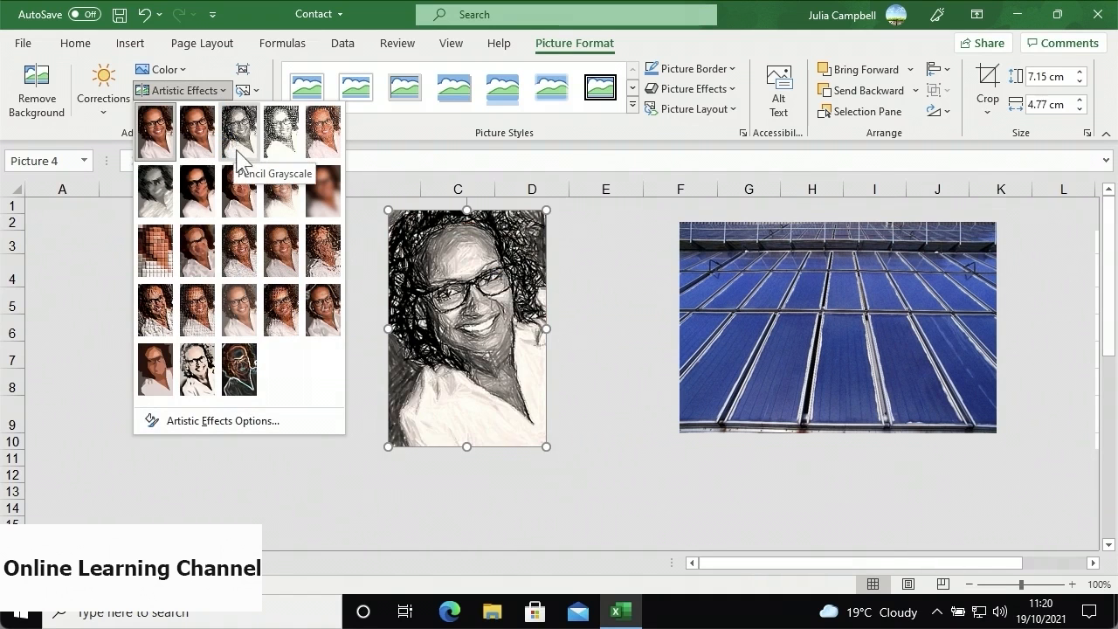
pyautogui.click(234, 299)
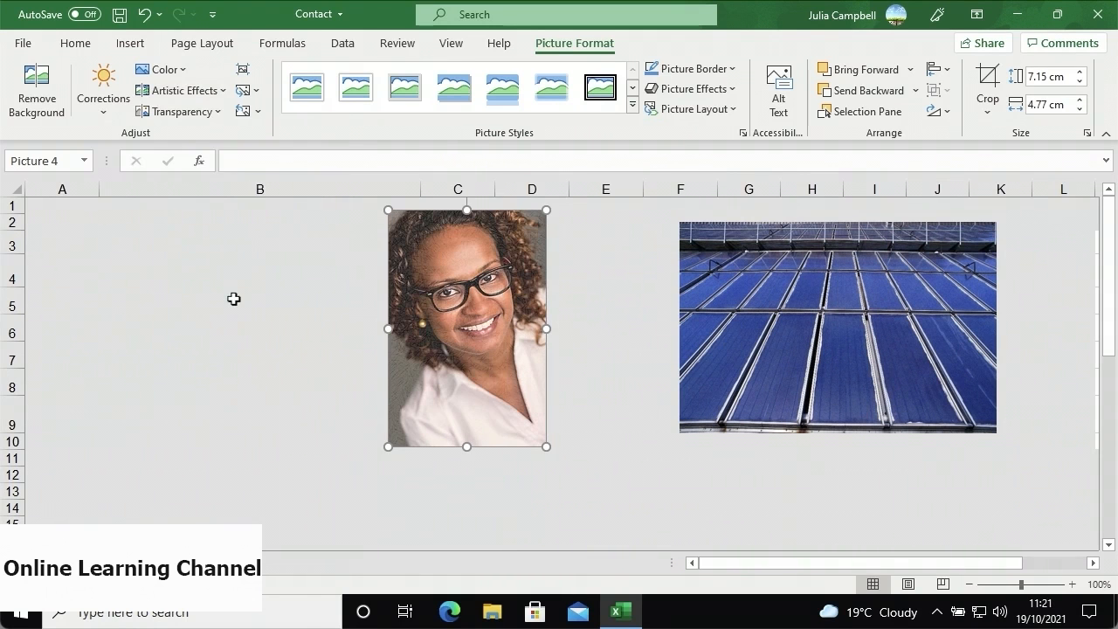
pyautogui.click(222, 113)
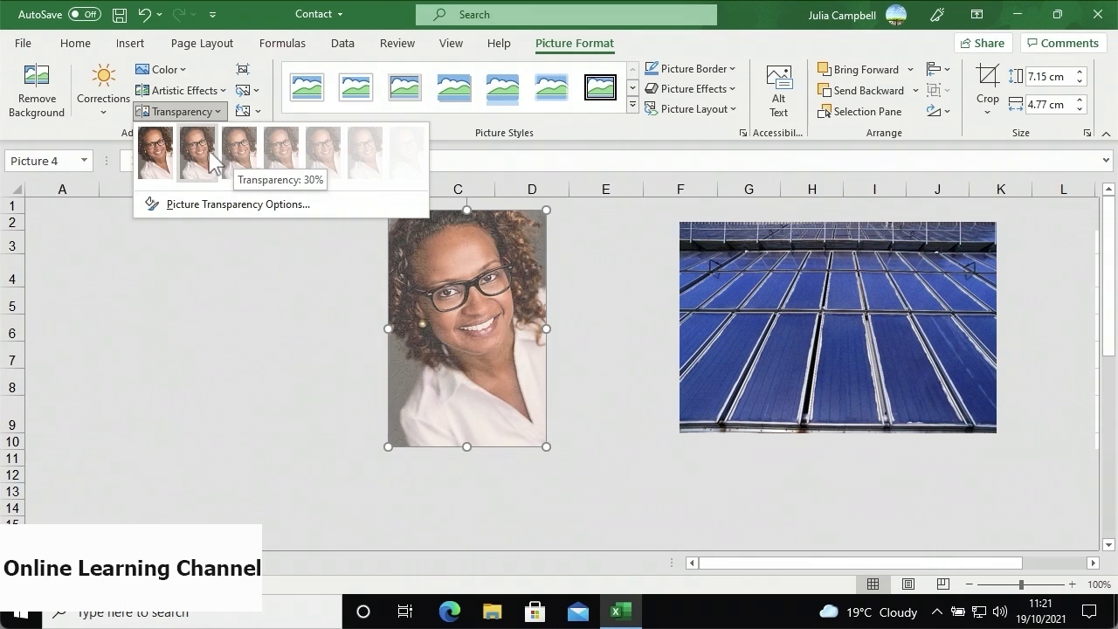
pyautogui.click(208, 151)
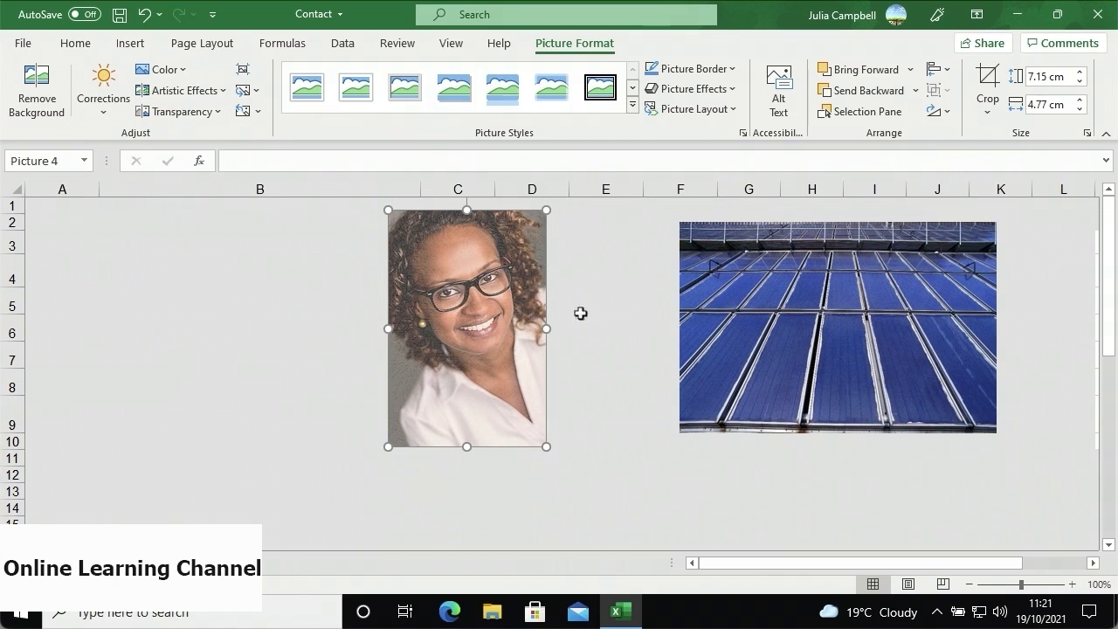
pyautogui.click(715, 284)
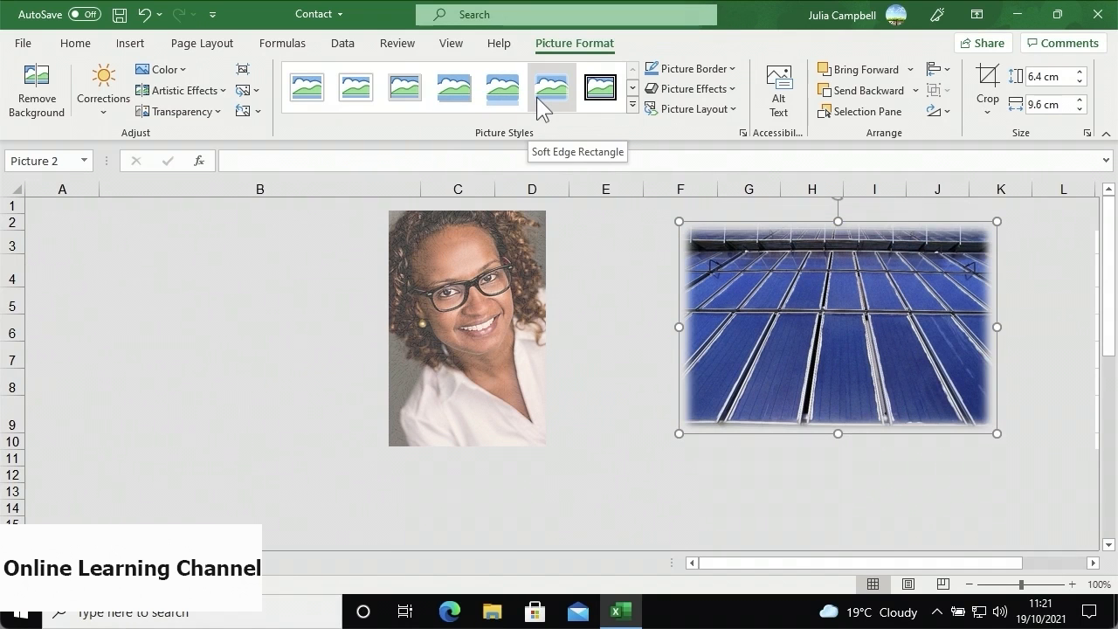
# - Give the solar-panel picture the Double Frame, Black style and drag the portrait over its left side
pyautogui.click(632, 105)
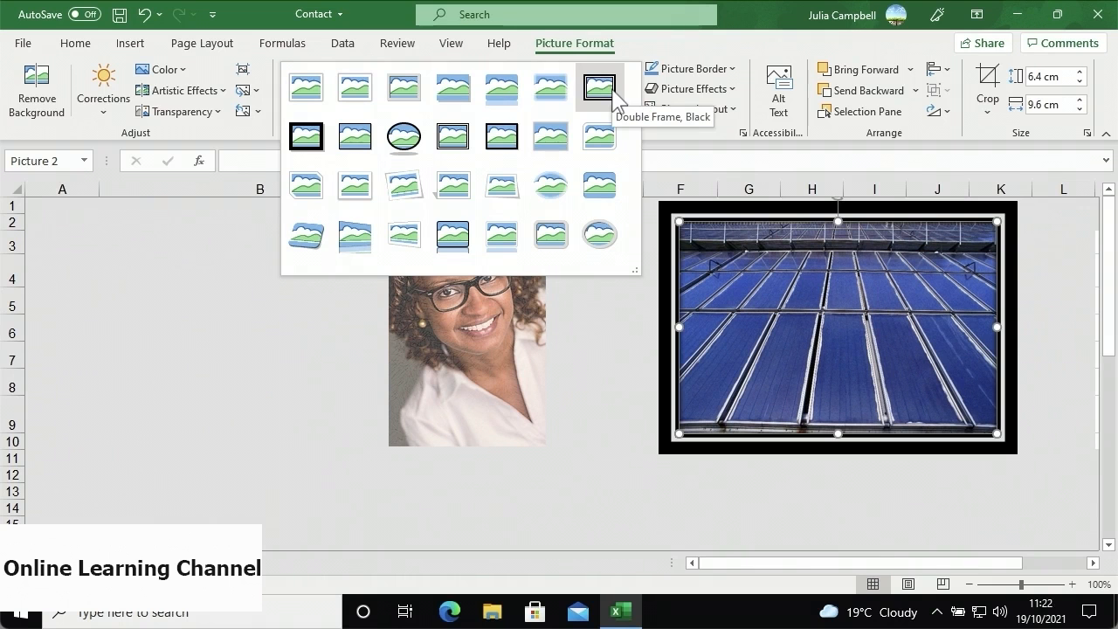
pyautogui.click(612, 91)
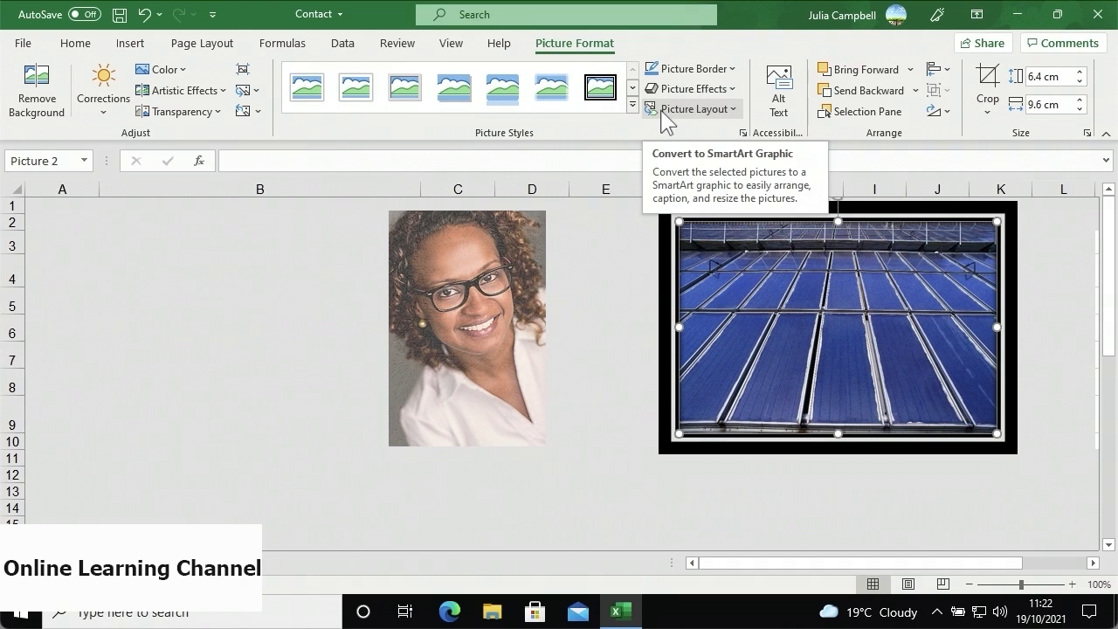
pyautogui.moveTo(522, 311); pyautogui.dragTo(810, 325)
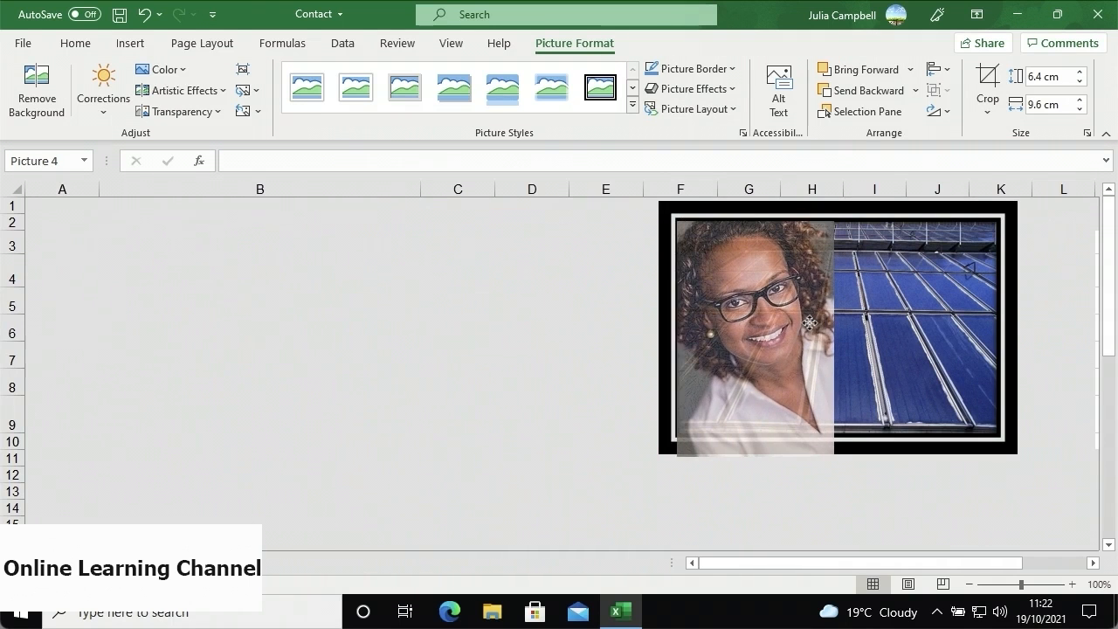
# - Try Bring Forward and Send Backward on the solar-panel picture, then move the portrait back to columns C–D
pyautogui.click(864, 345)
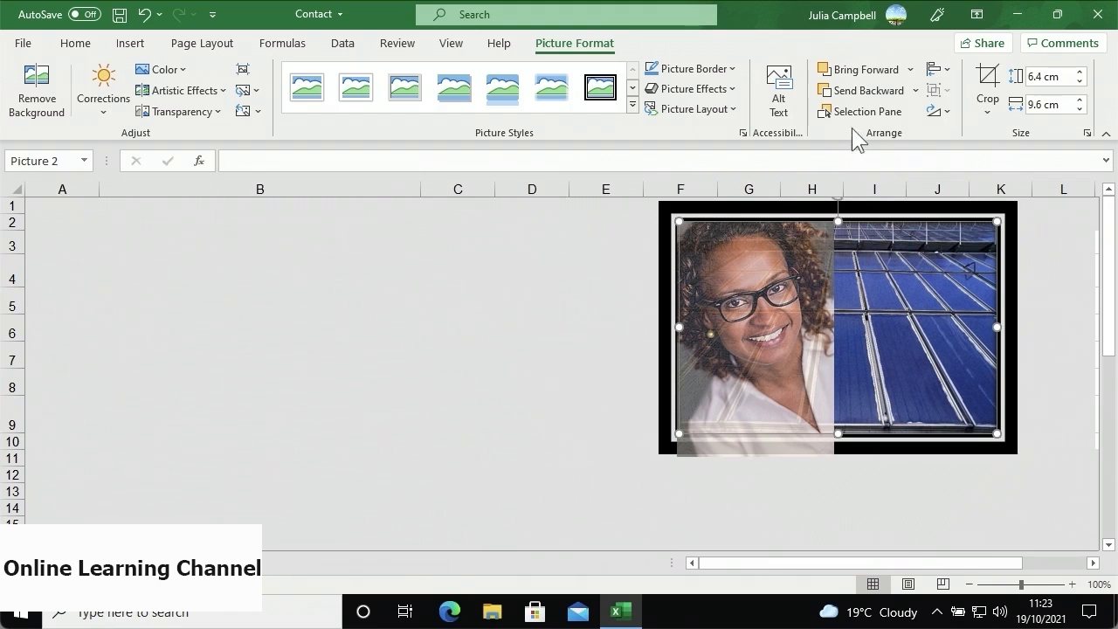
pyautogui.click(851, 74)
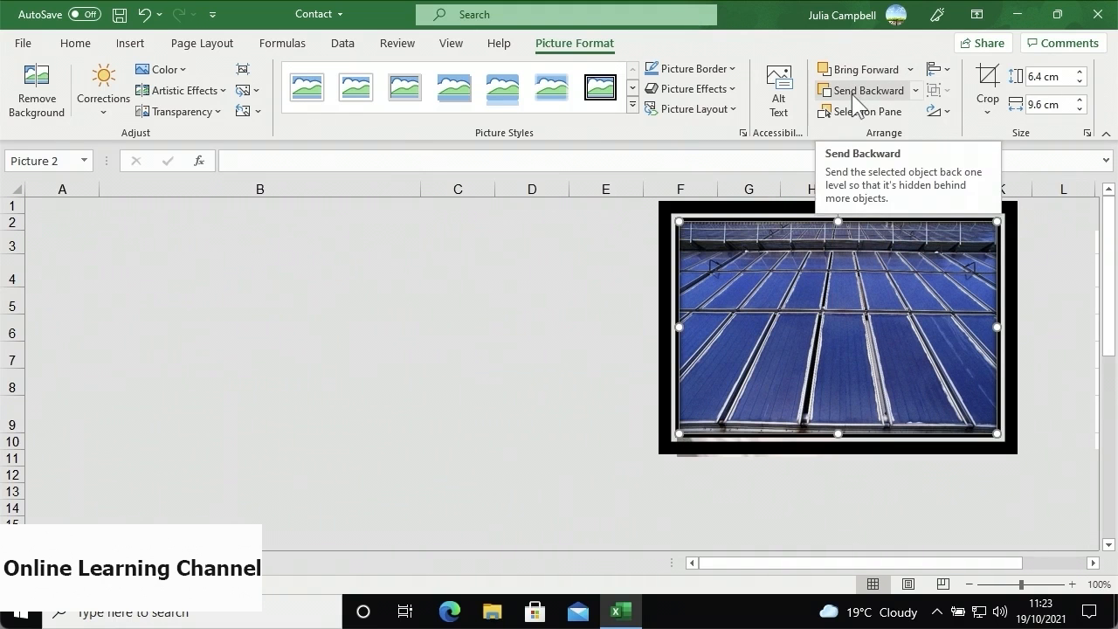
pyautogui.click(858, 91)
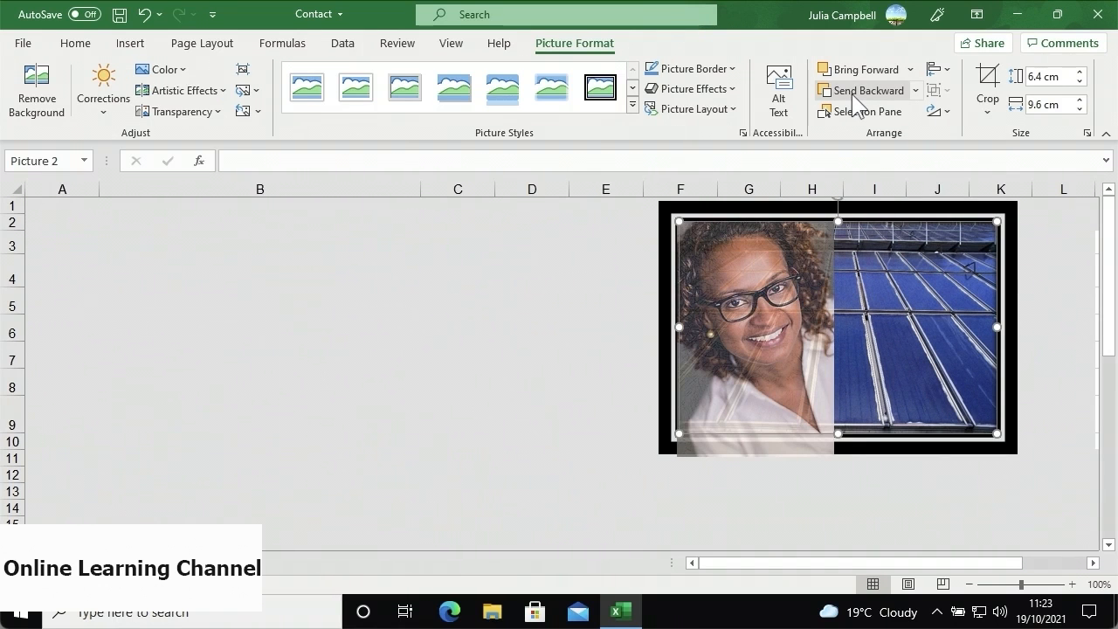
pyautogui.moveTo(798, 253); pyautogui.dragTo(542, 243)
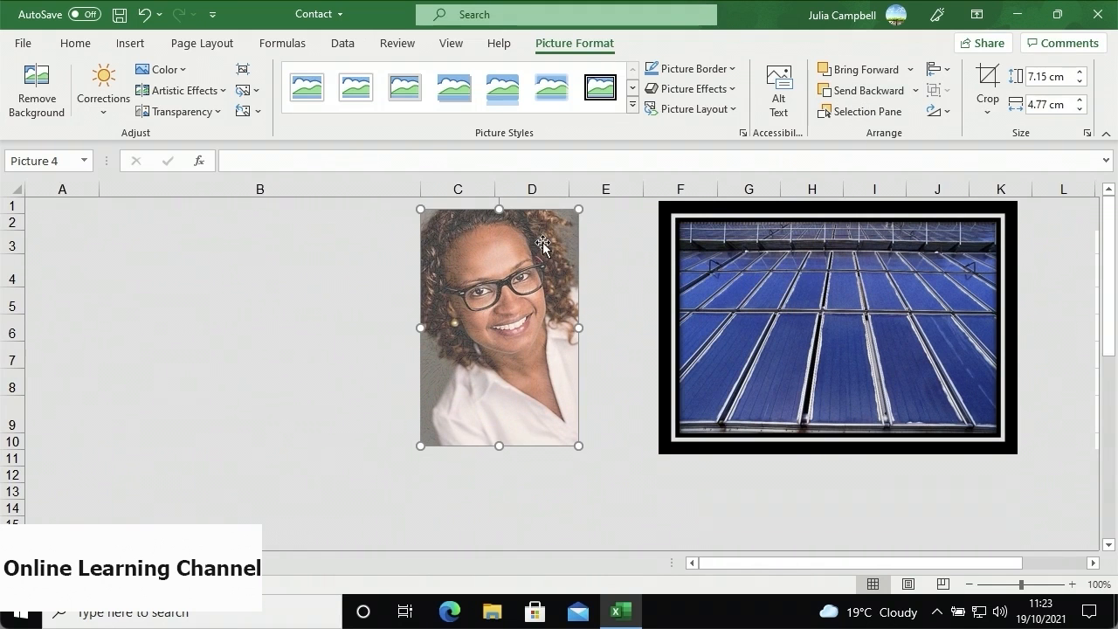
# - Reset the portrait's formatting to its original look while keeping its size
pyautogui.click(259, 112)
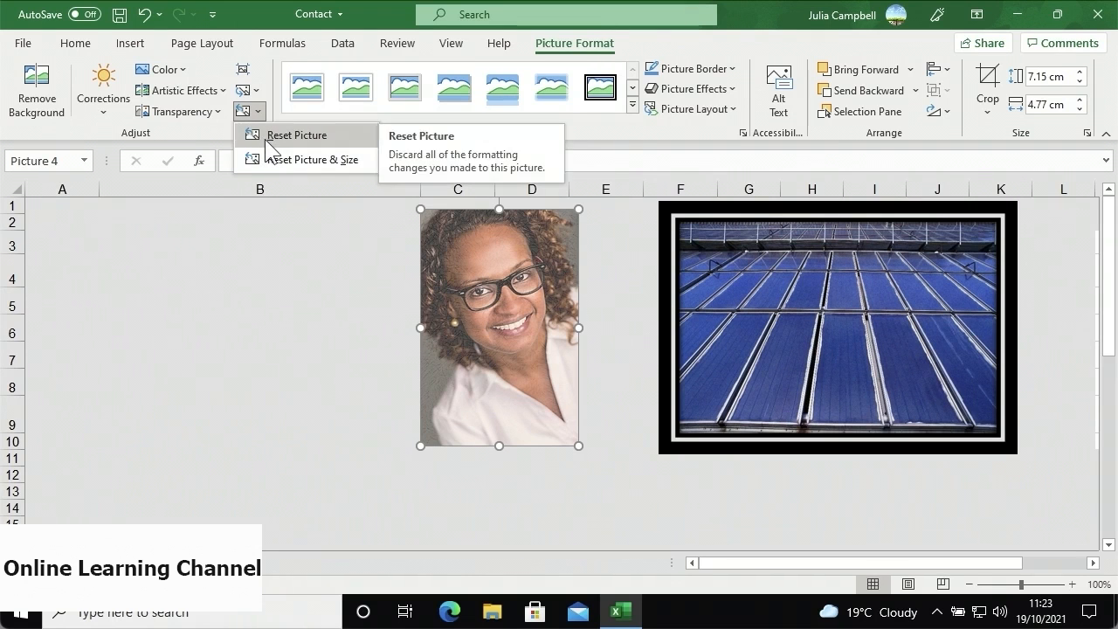
pyautogui.click(270, 134)
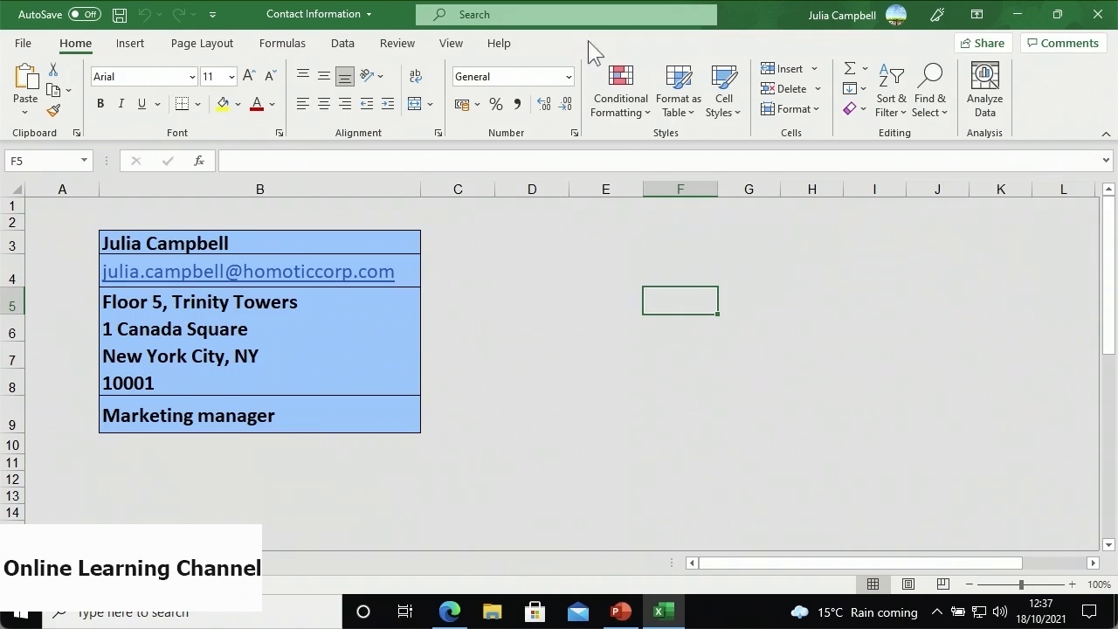
pyautogui.click(628, 604)
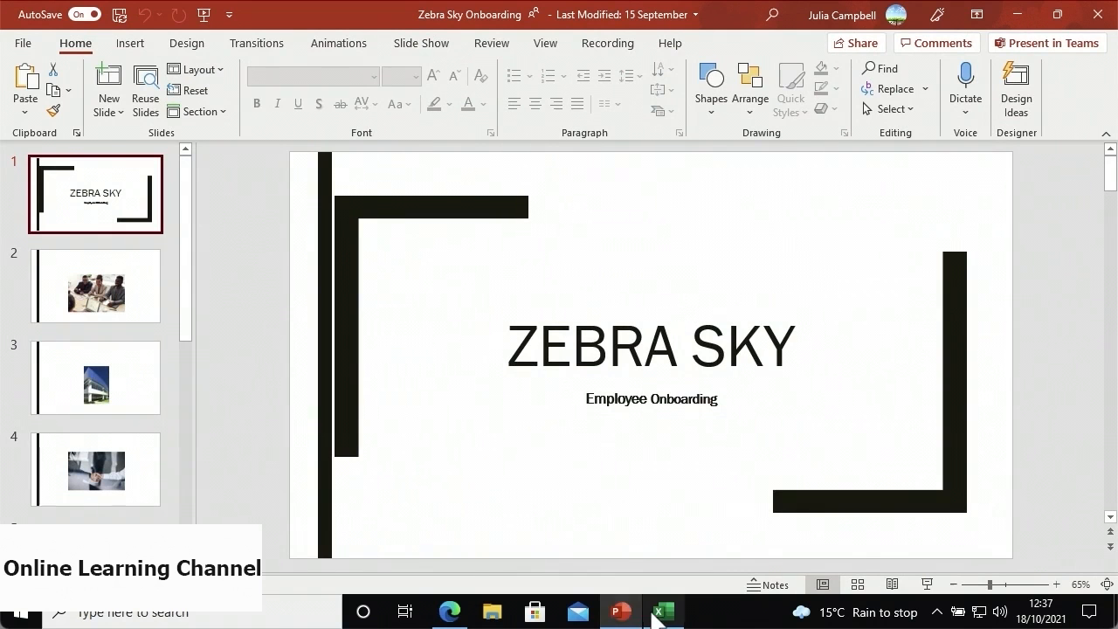
pyautogui.click(656, 610)
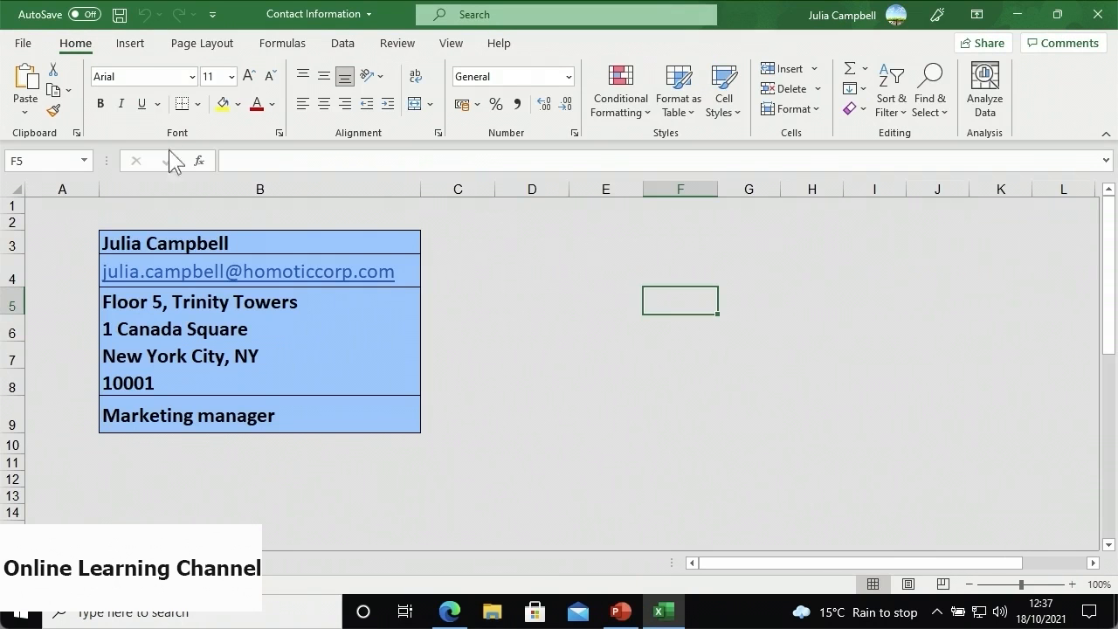
pyautogui.click(129, 51)
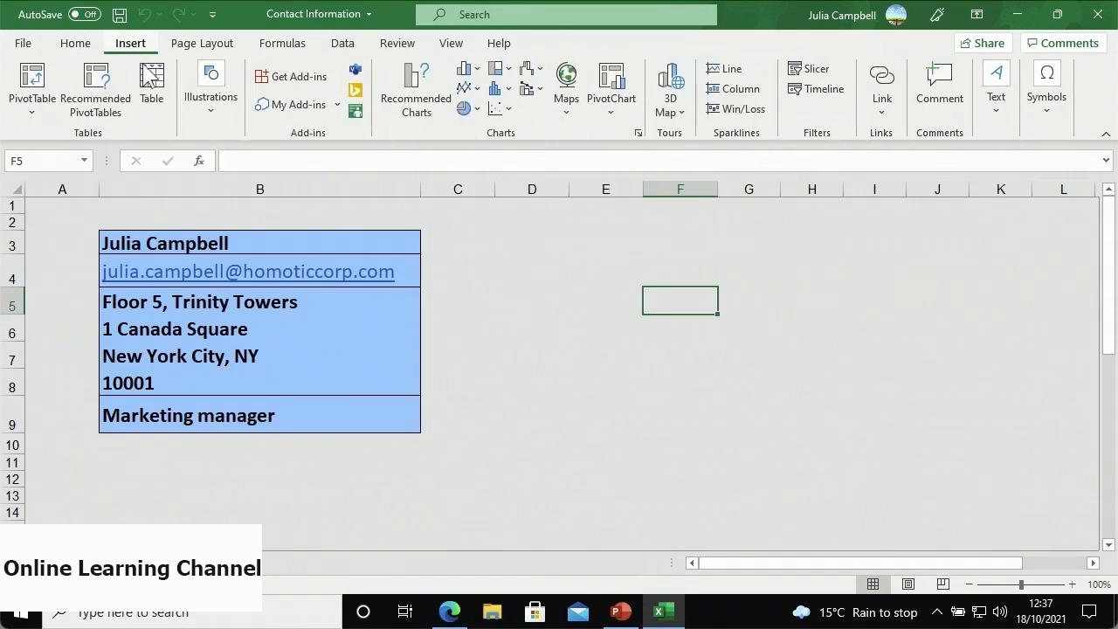
# - Insert a screenshot of the Zebra Sky Onboarding PowerPoint window from Available Windows
pyautogui.click(200, 107)
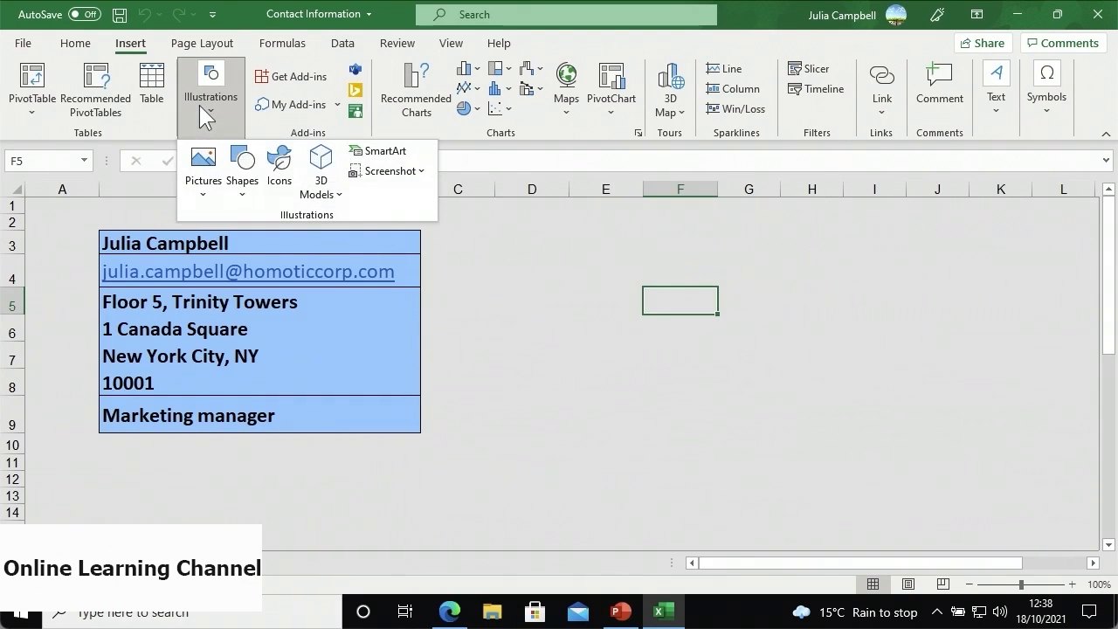
pyautogui.click(355, 174)
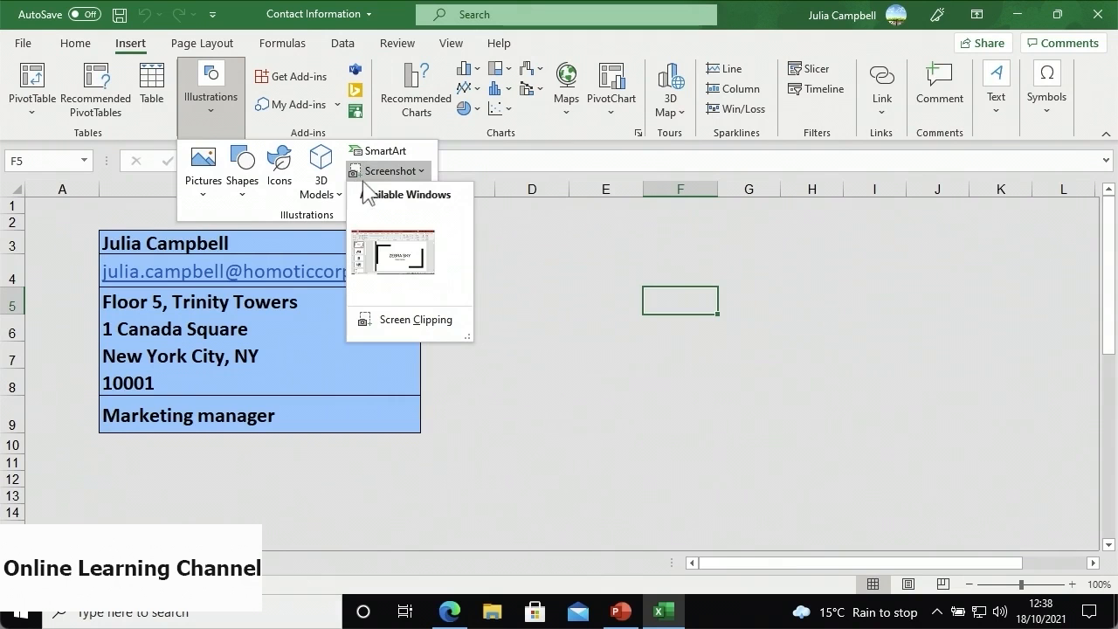
pyautogui.click(392, 278)
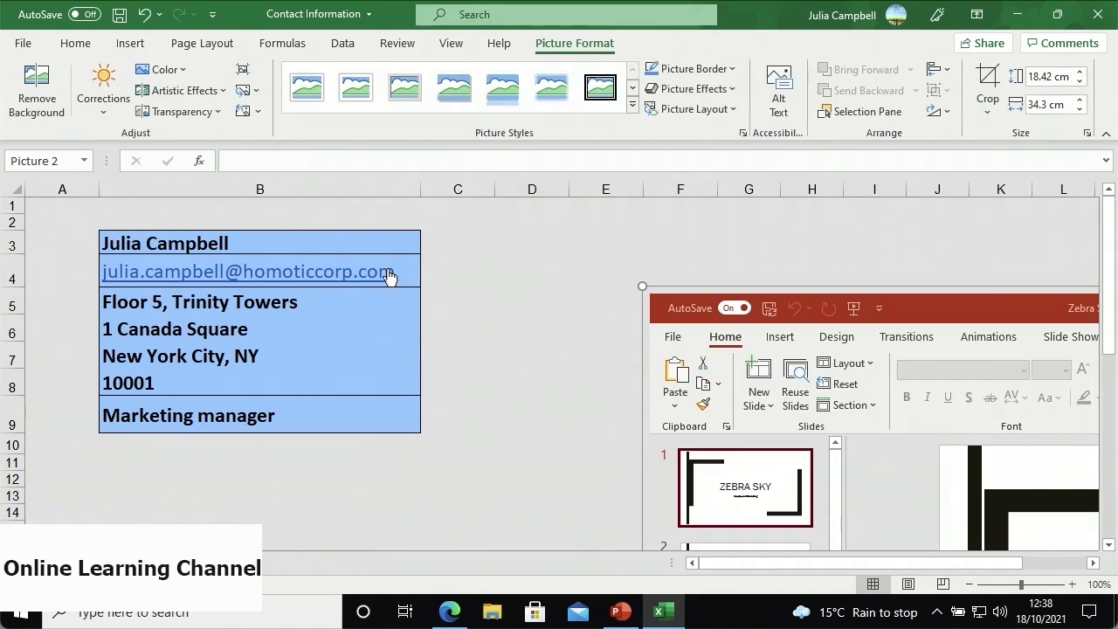
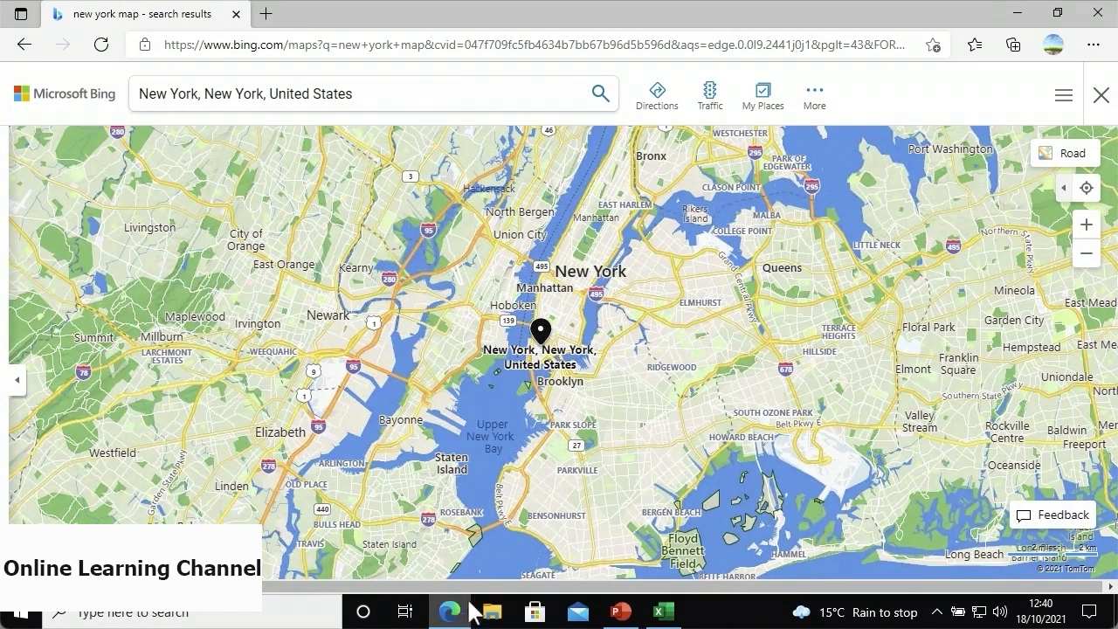
# - Return to the Contact Information workbook and start a Screen Clipping from the Screenshot menu
pyautogui.click(657, 614)
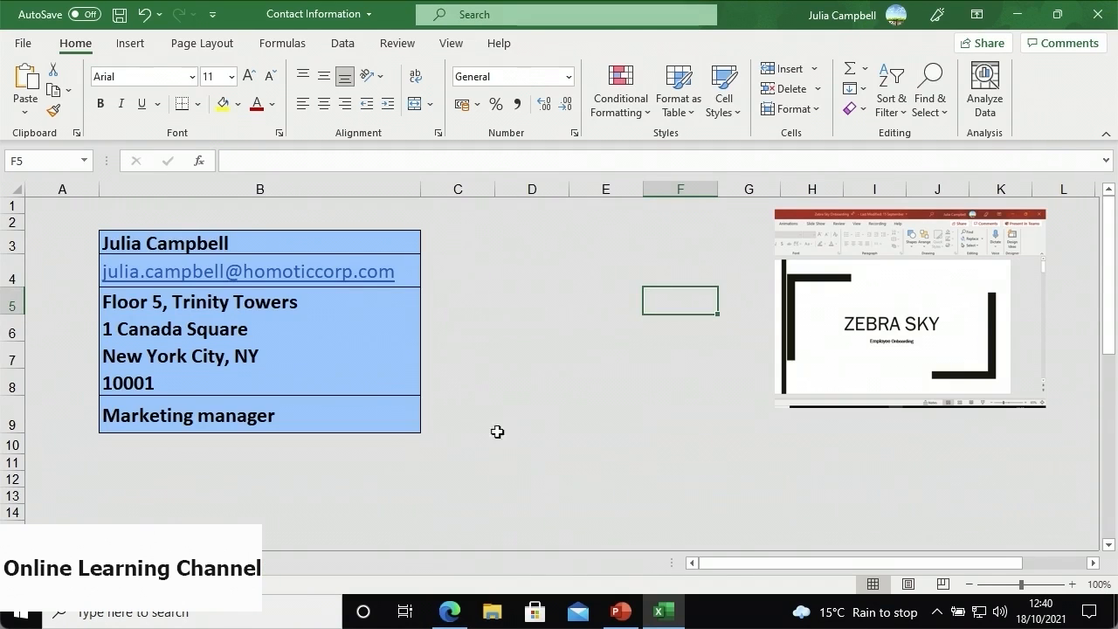
pyautogui.click(130, 44)
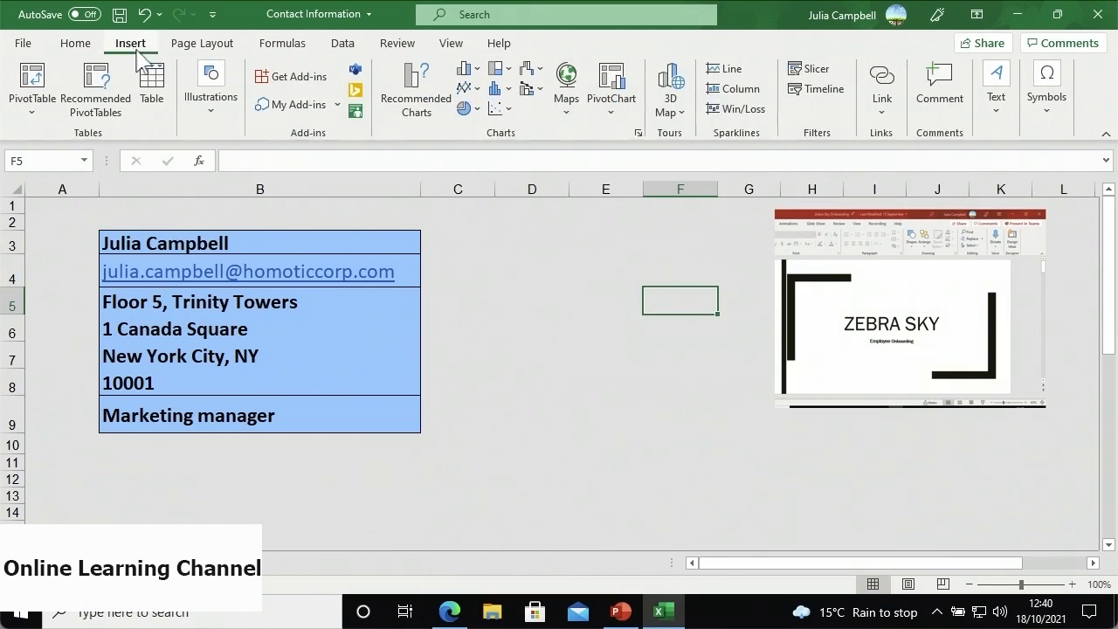
pyautogui.click(229, 112)
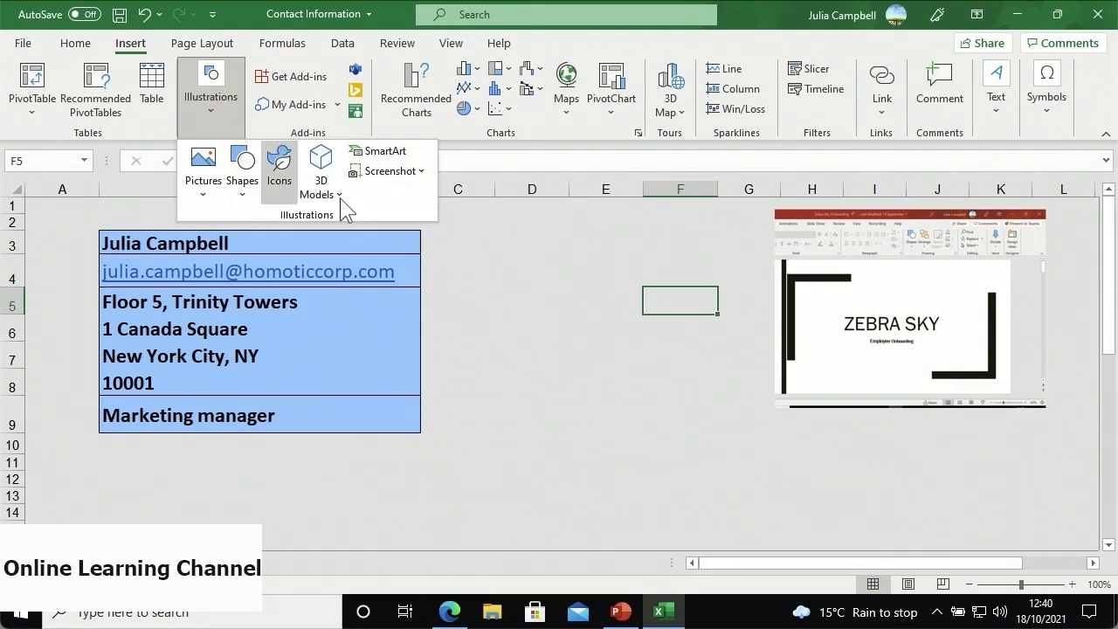
pyautogui.click(381, 177)
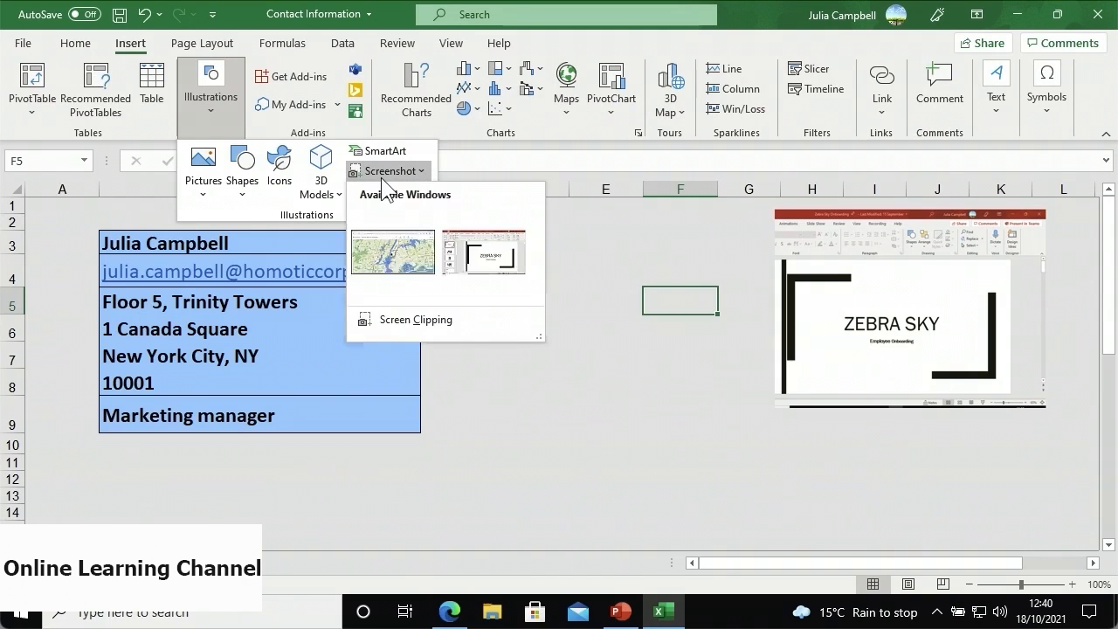
pyautogui.click(439, 323)
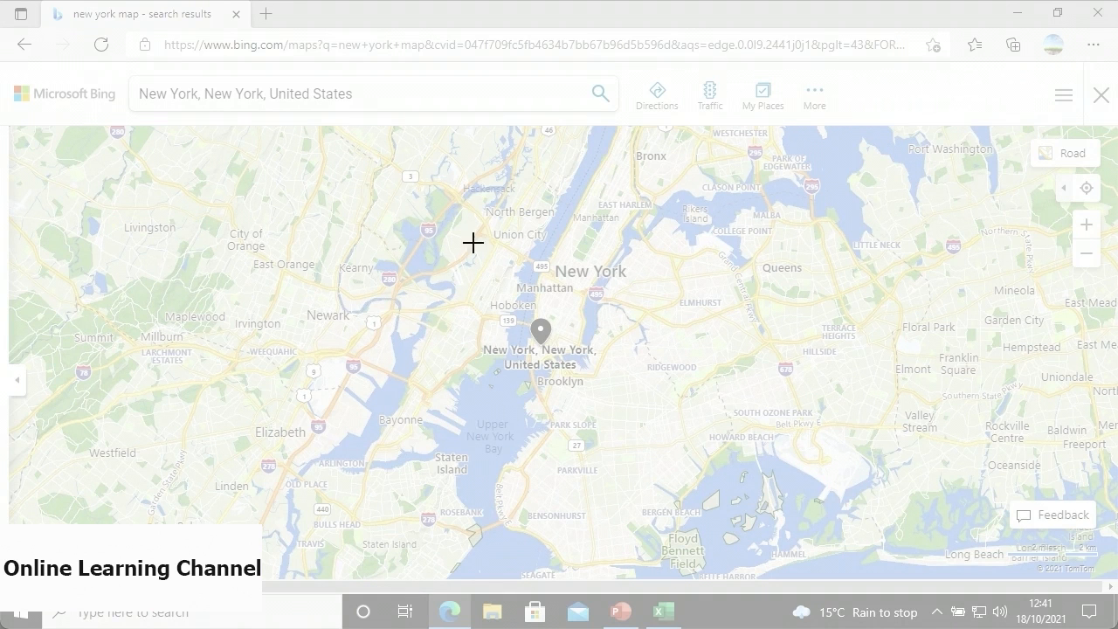
# - Snip Manhattan from the map, shrink it beside the contact table, and delete the ZEBRA SKY picture
pyautogui.moveTo(476, 167); pyautogui.dragTo(709, 418)
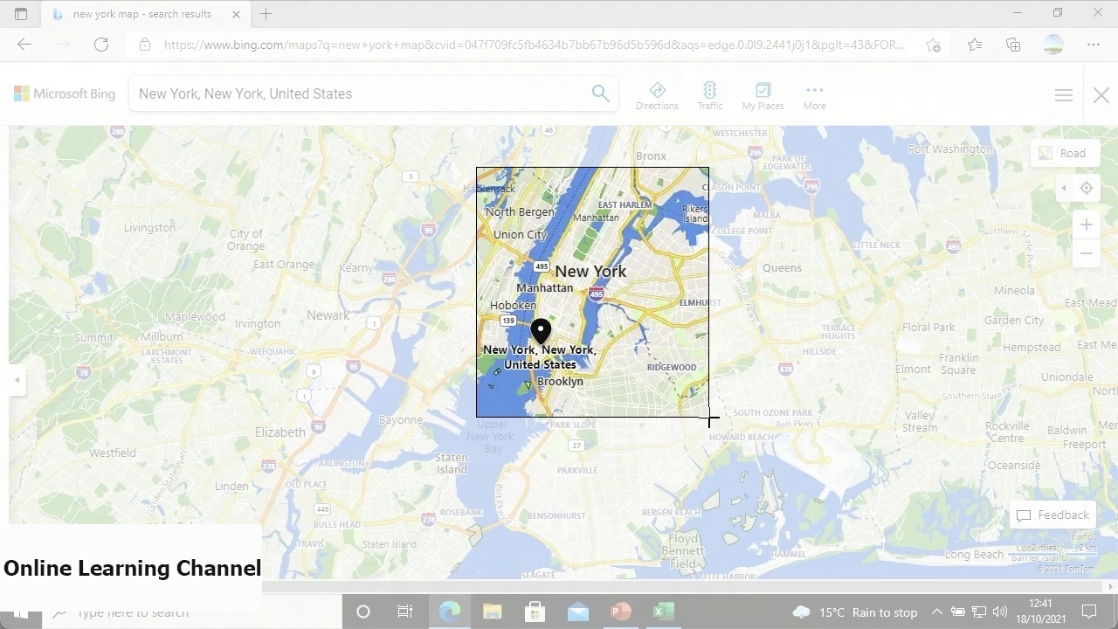
pyautogui.moveTo(709, 418); pyautogui.dragTo(709, 418)
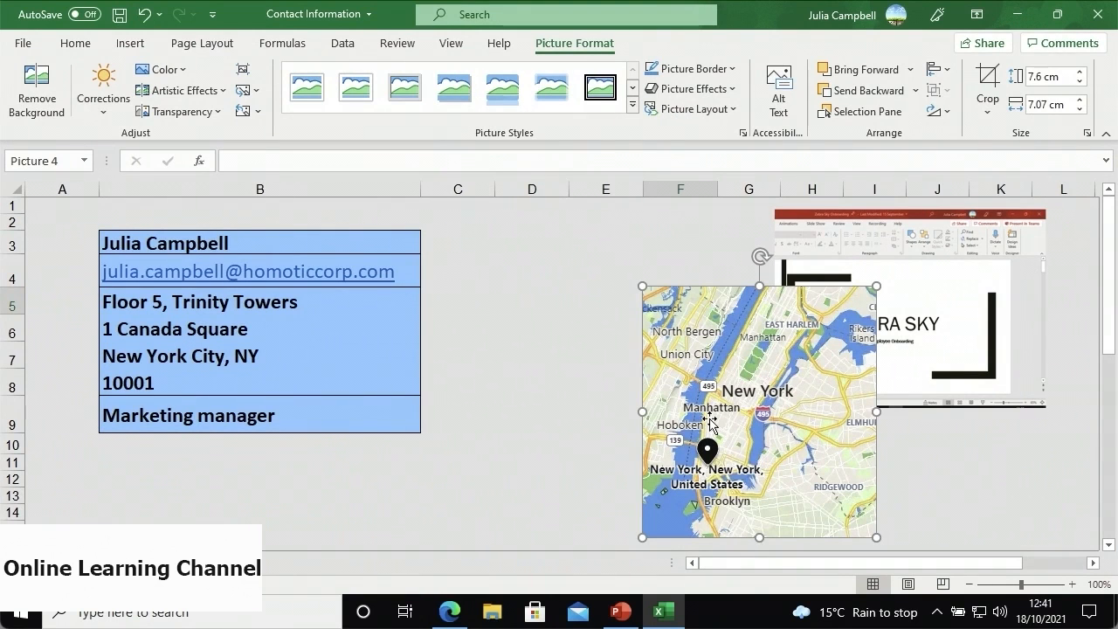
pyautogui.moveTo(709, 421); pyautogui.dragTo(557, 347)
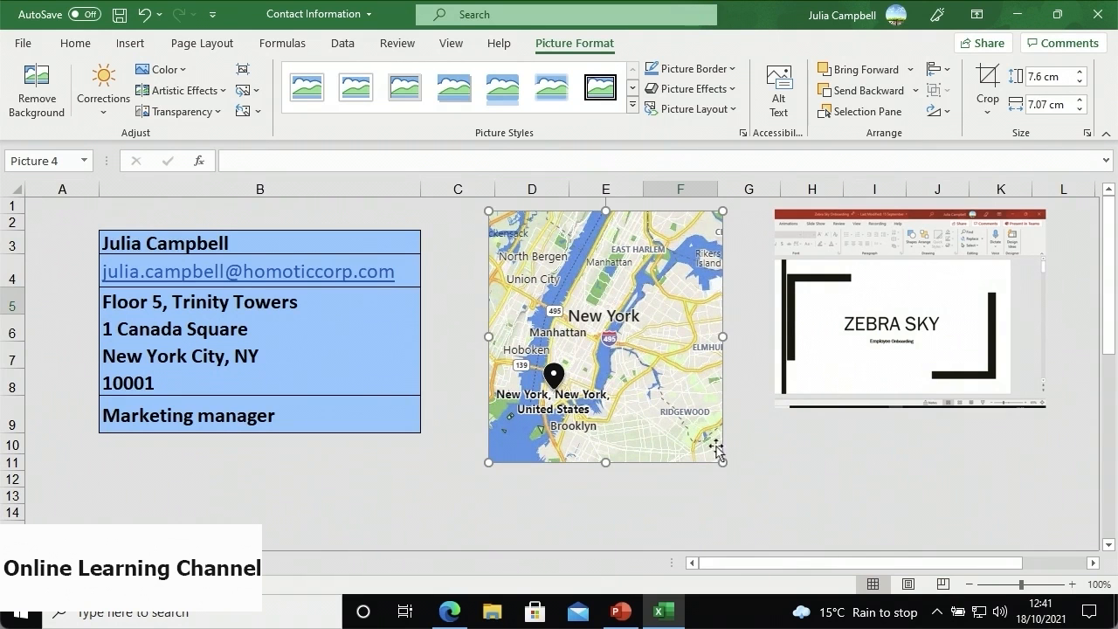
pyautogui.moveTo(721, 462); pyautogui.dragTo(682, 421)
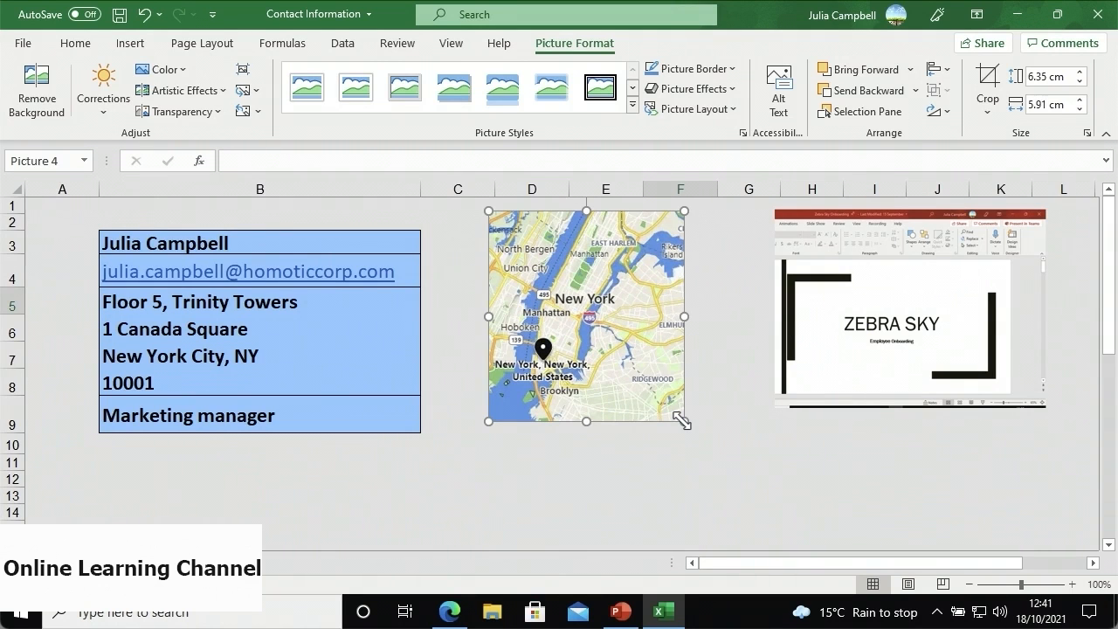
pyautogui.click(818, 364)
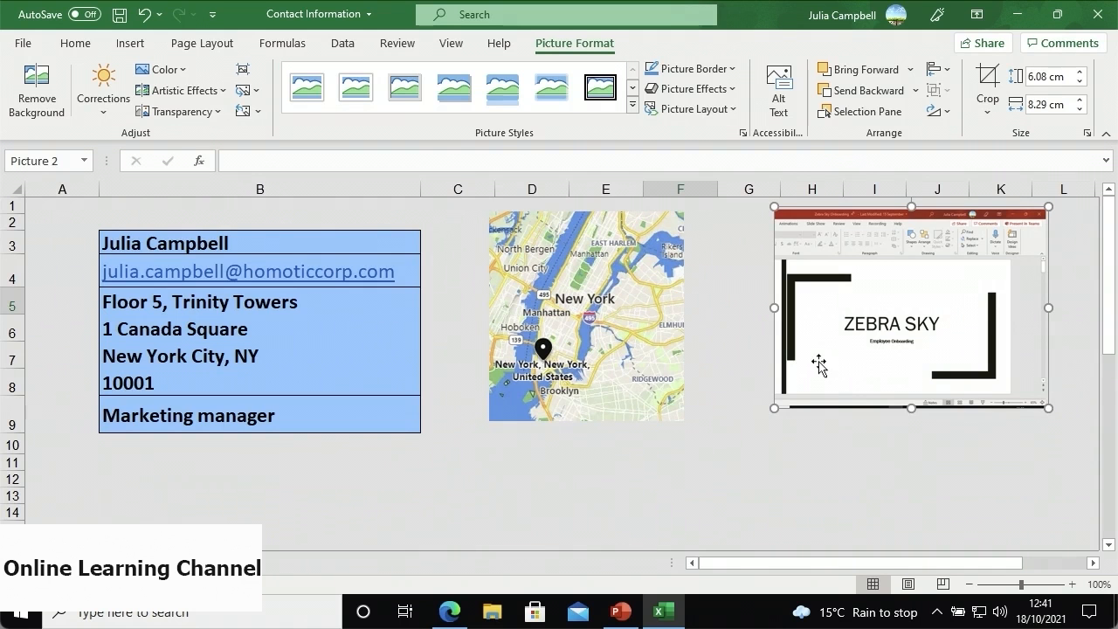
pyautogui.press('Delete')
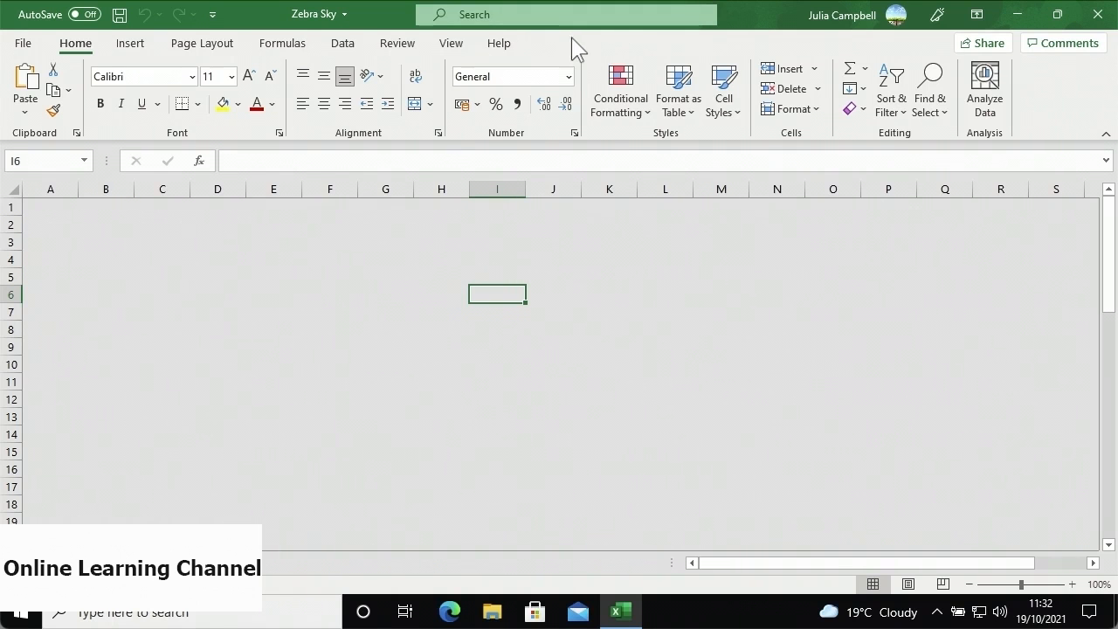
# - Pick the Arrow: Pentagon shape from the Block Arrows section of the Shapes gallery
pyautogui.click(130, 44)
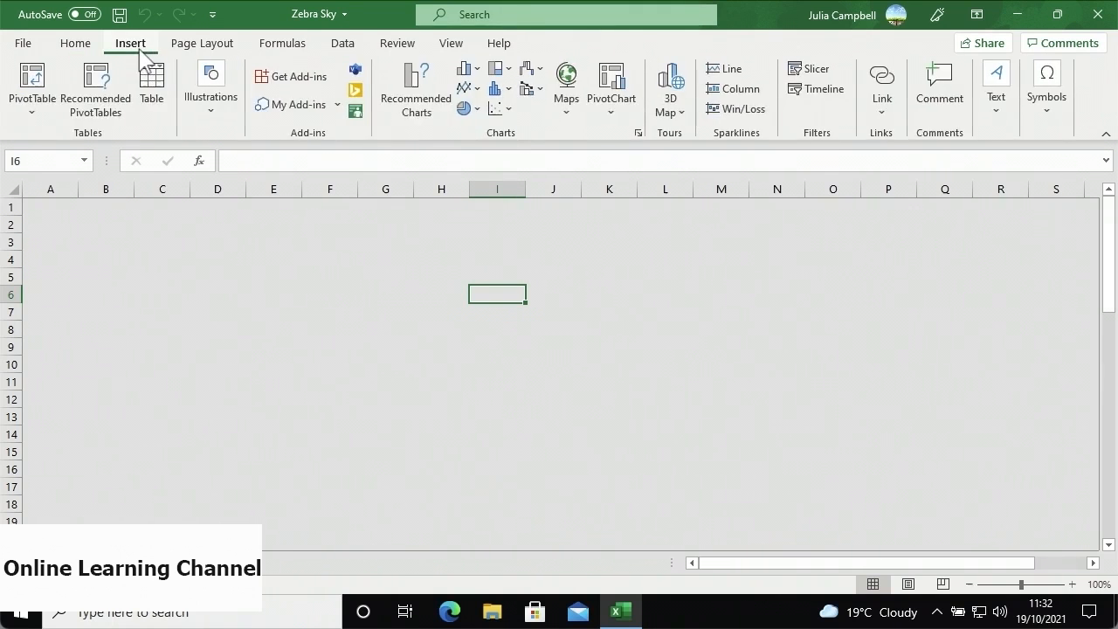
pyautogui.click(200, 109)
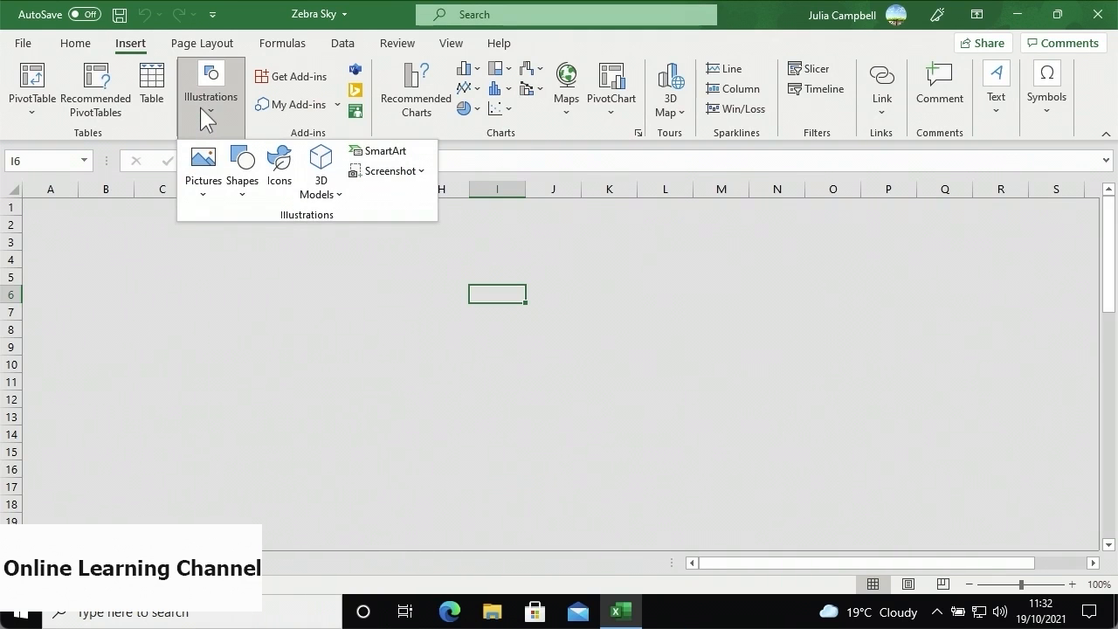
pyautogui.click(243, 183)
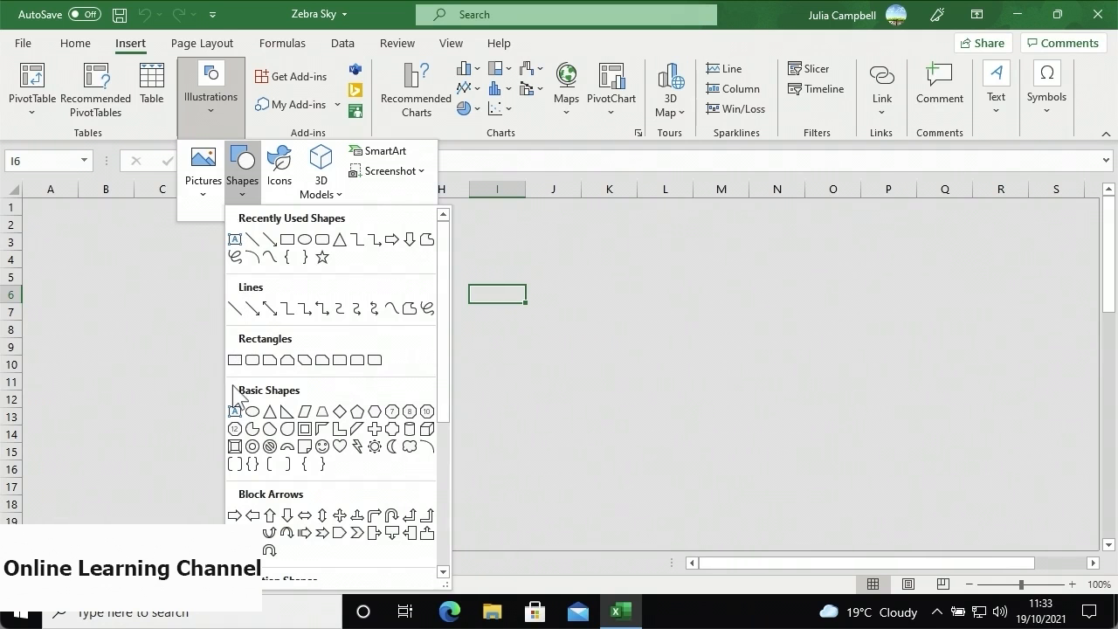
pyautogui.scroll(-1, 234, 502)
pyautogui.scroll(-3, 234, 505)
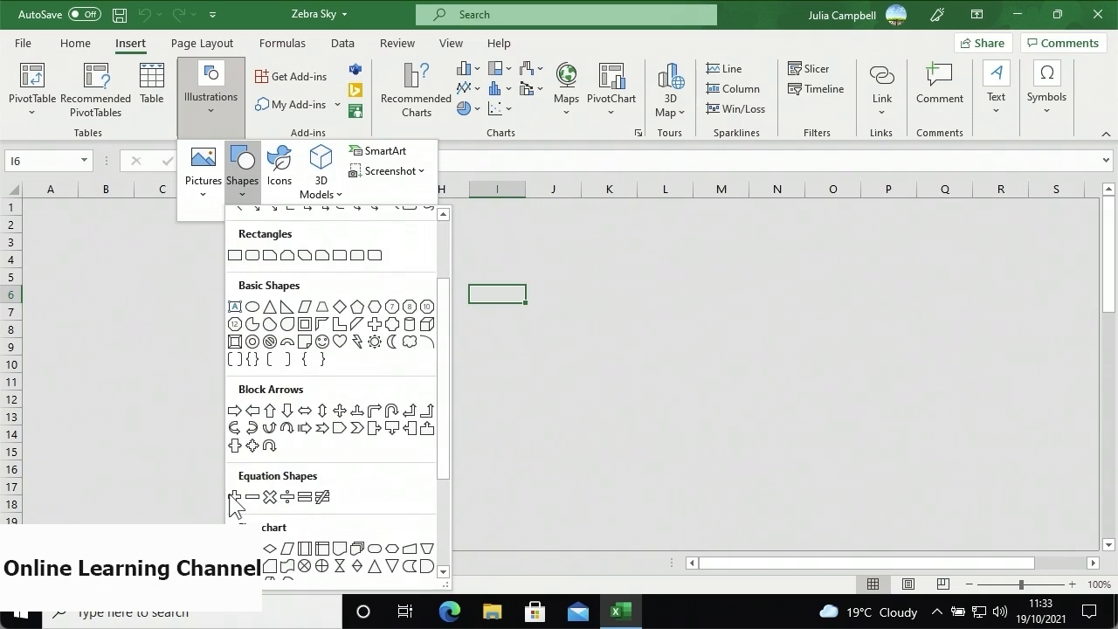
pyautogui.scroll(-1, 234, 506)
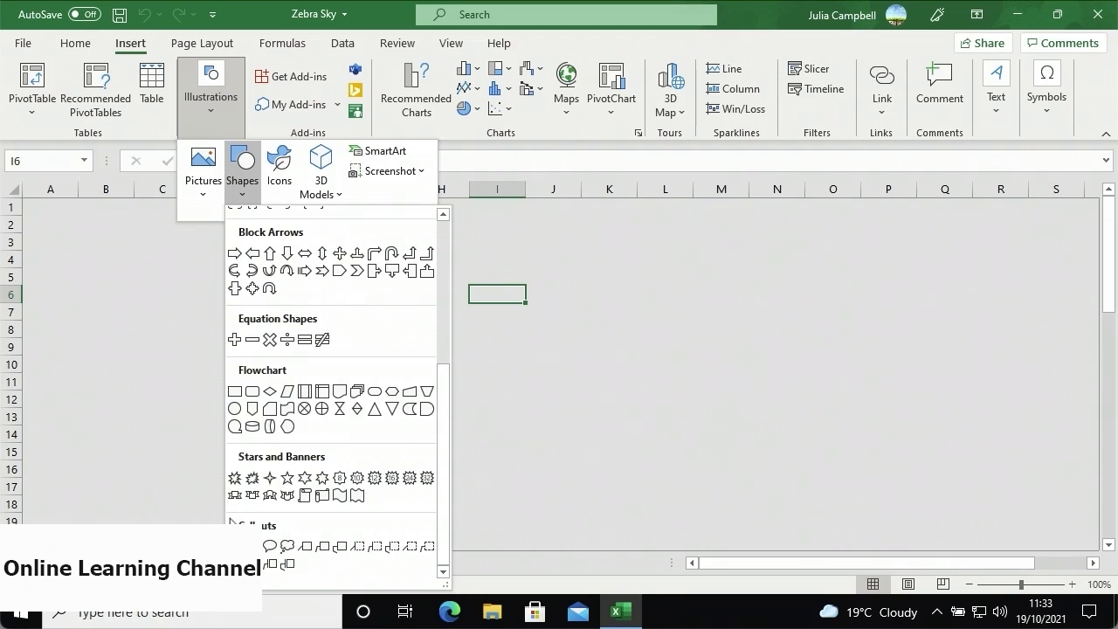
pyautogui.click(339, 276)
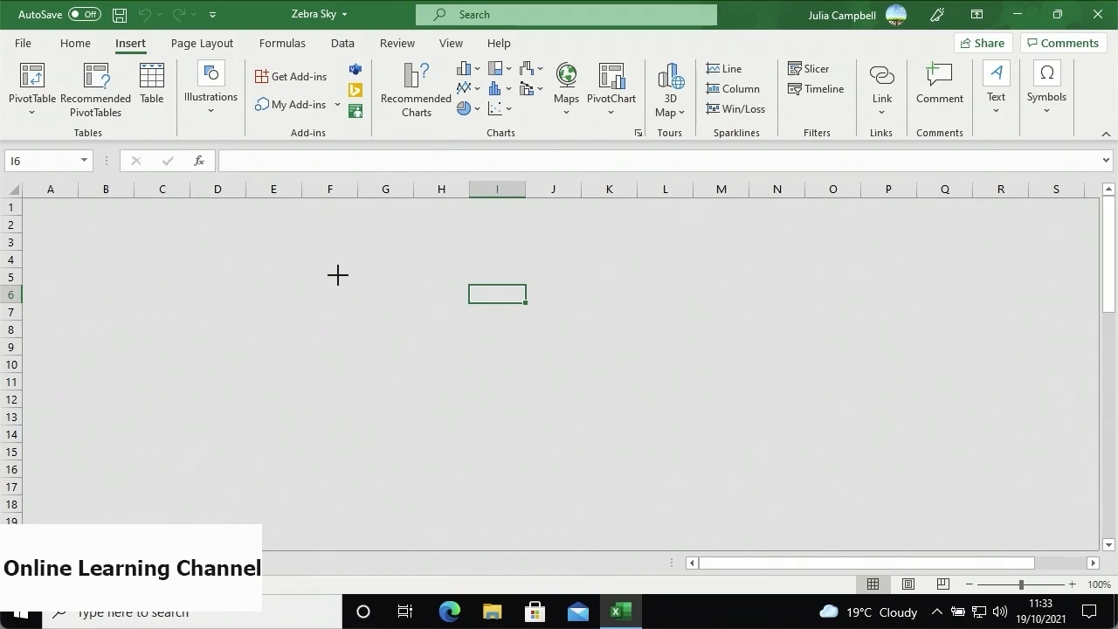
# - Draw a pentagon arrow across columns F to I and widen it slightly
pyautogui.moveTo(338, 275)
pyautogui.mouseDown()
pyautogui.moveTo(419, 329)
pyautogui.moveTo(541, 348)
pyautogui.mouseUp()
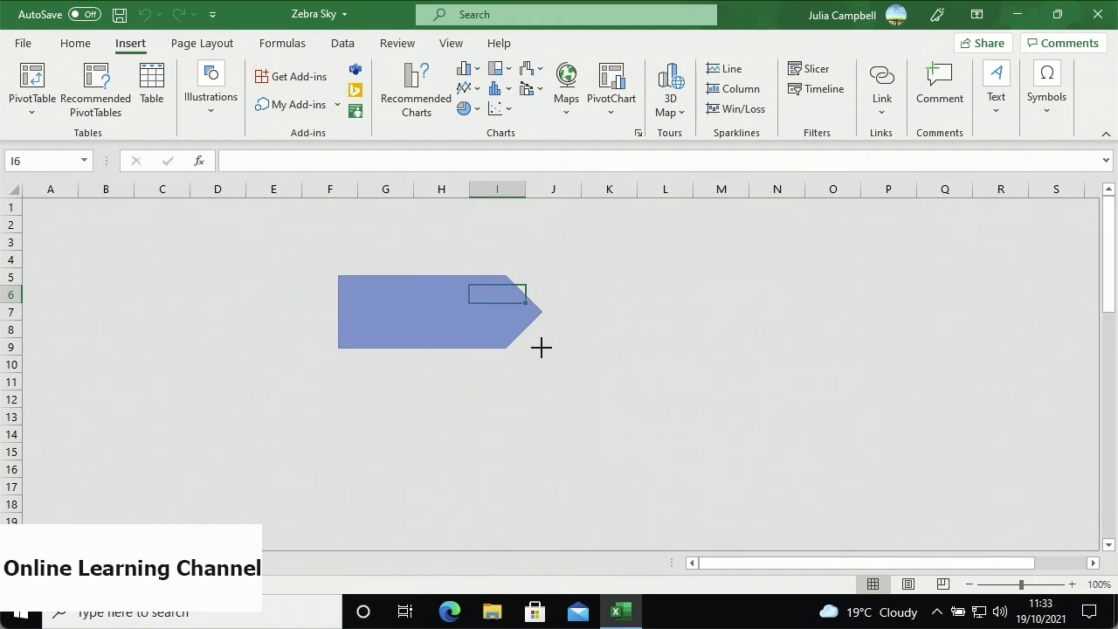
pyautogui.moveTo(540, 347); pyautogui.dragTo(540, 347)
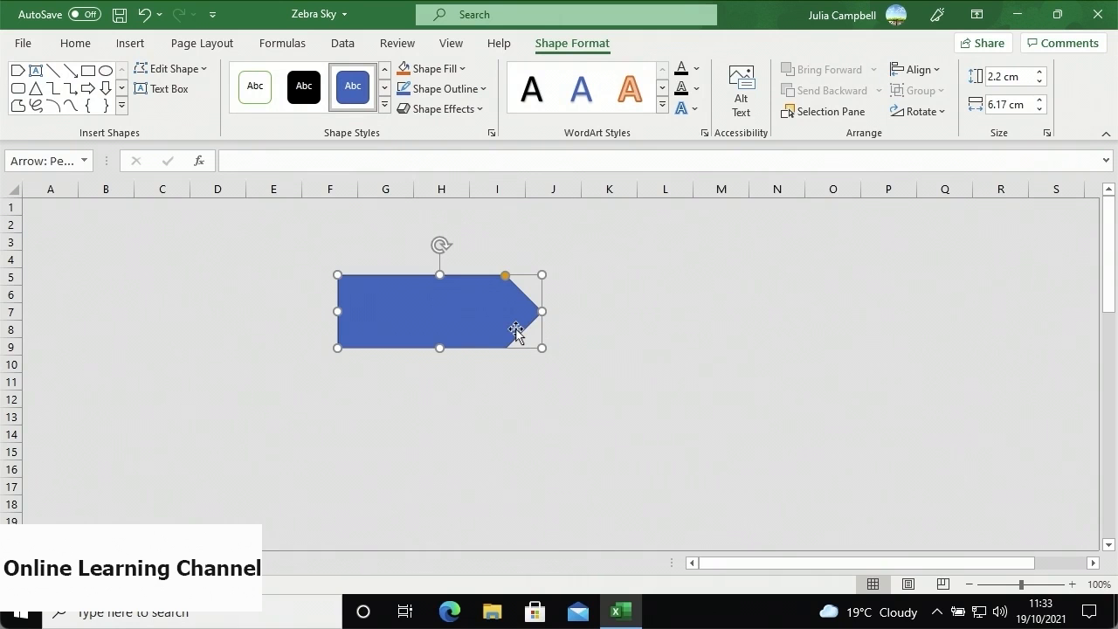
pyautogui.moveTo(541, 347)
pyautogui.mouseDown()
pyautogui.moveTo(567, 373)
pyautogui.moveTo(561, 351)
pyautogui.mouseUp()
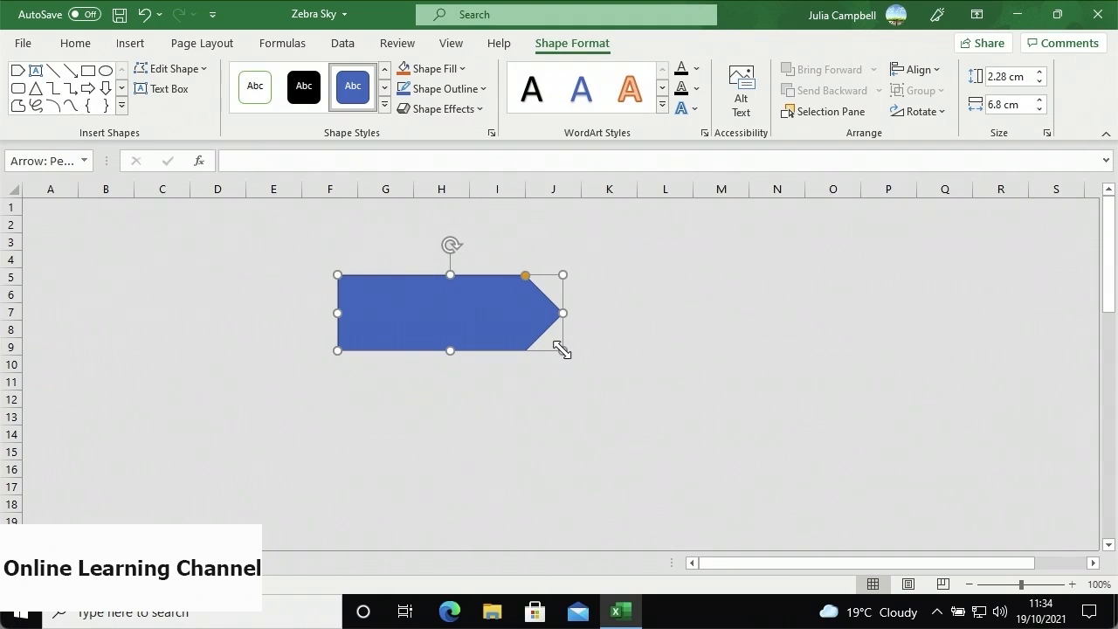
# - Type 'Zebra Sky Group' inside the arrow and select that text
pyautogui.click(402, 301)
pyautogui.write('Zebra Sky Group')
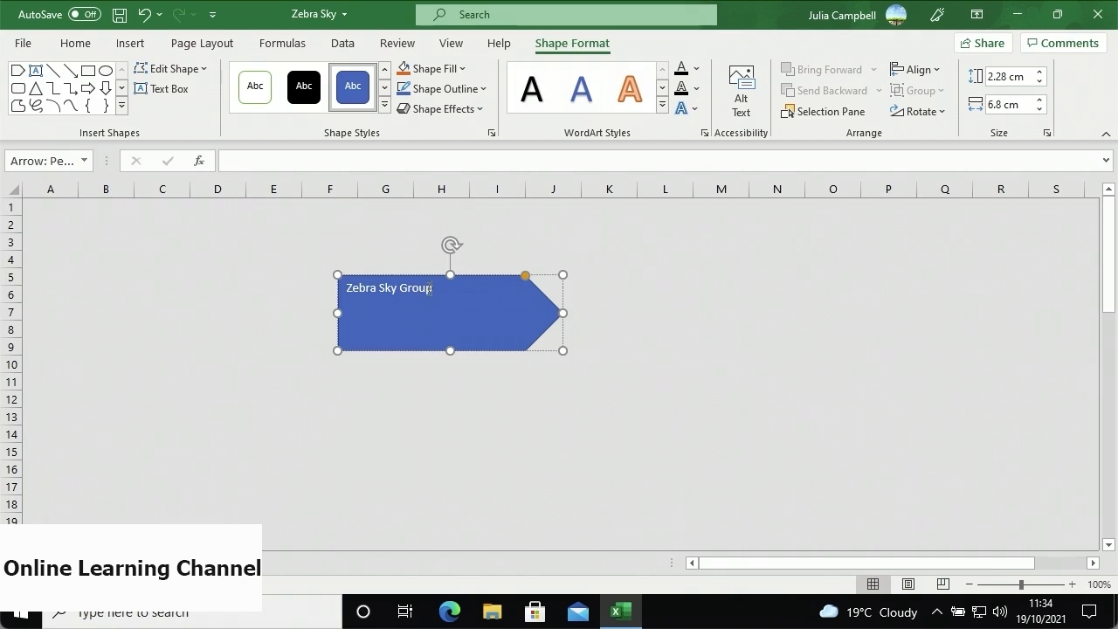
pyautogui.moveTo(428, 289); pyautogui.dragTo(365, 291)
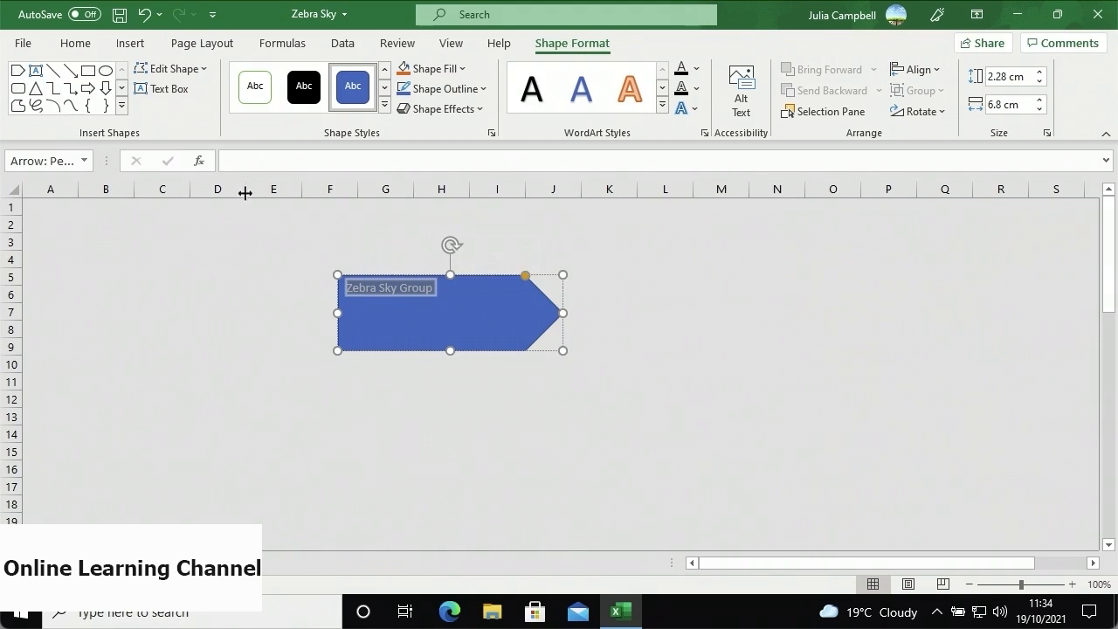
# - Make the arrow text 20 pt, centred vertically and horizontally, then select the shape and cell M5
pyautogui.click(94, 52)
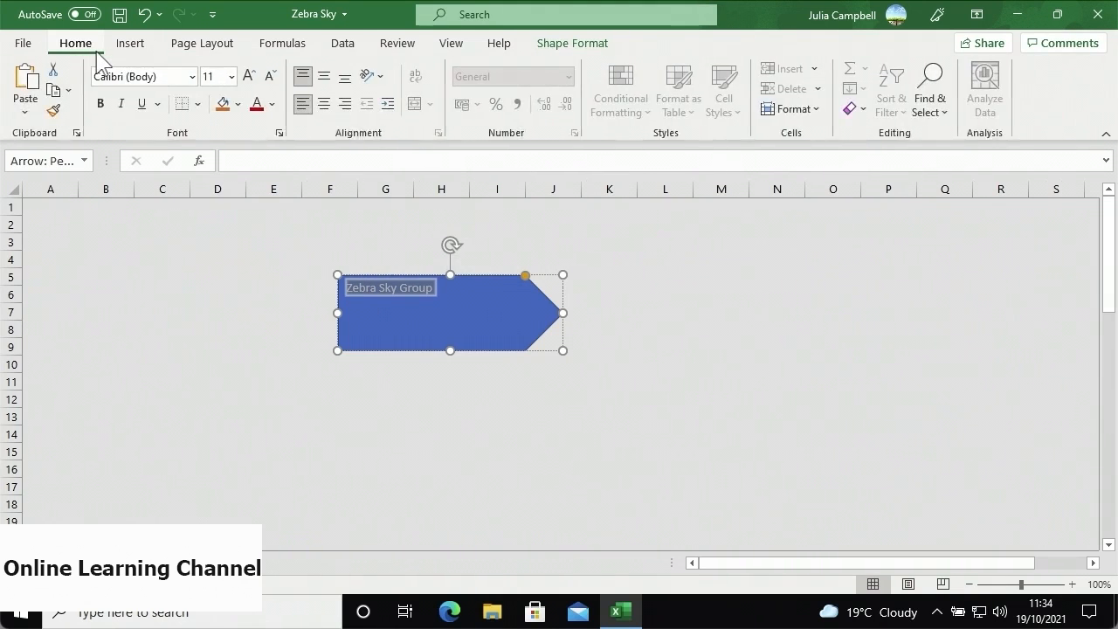
pyautogui.click(232, 76)
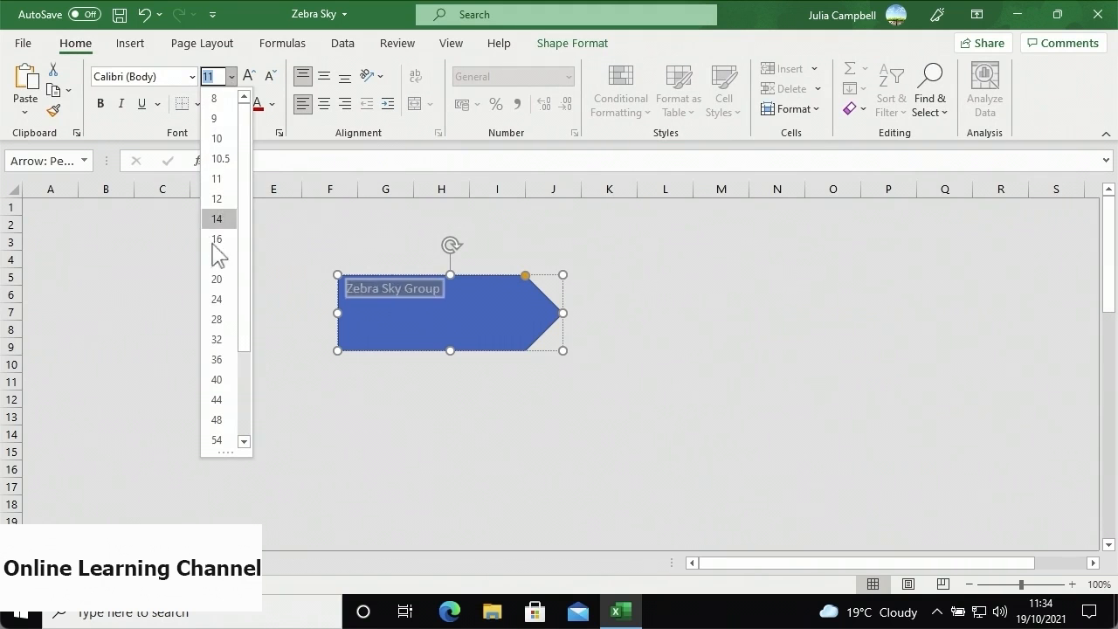
pyautogui.click(213, 284)
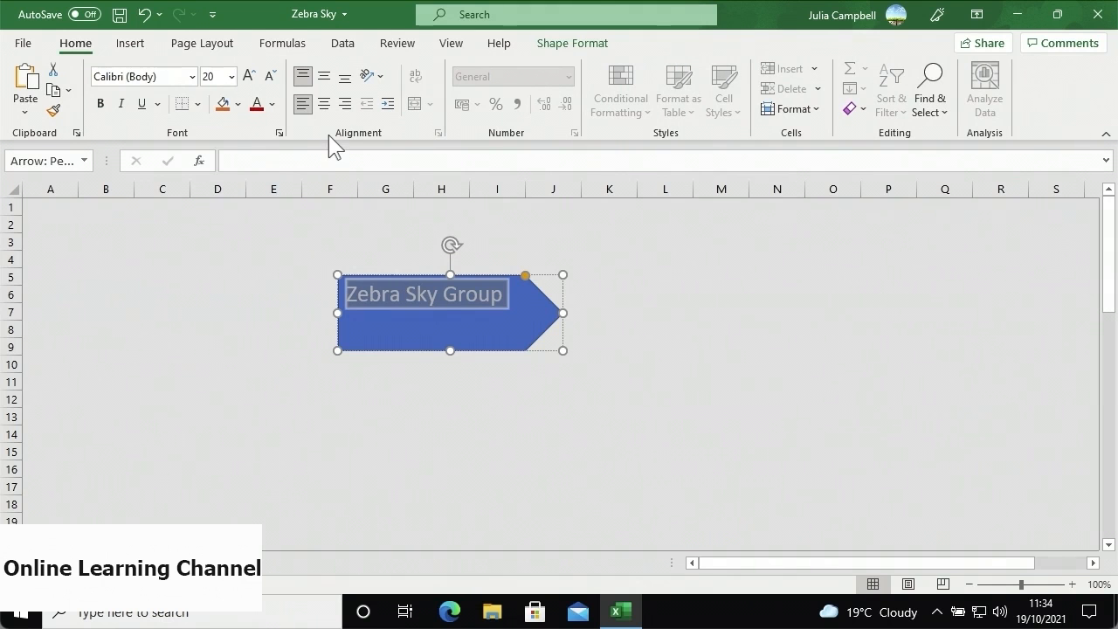
pyautogui.click(323, 80)
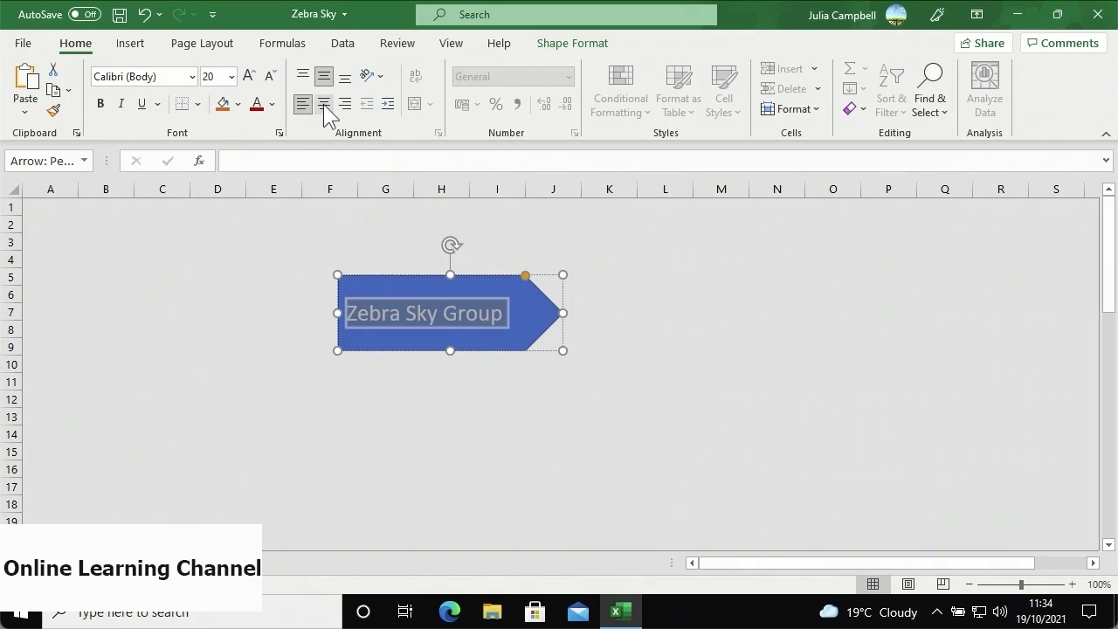
pyautogui.click(323, 104)
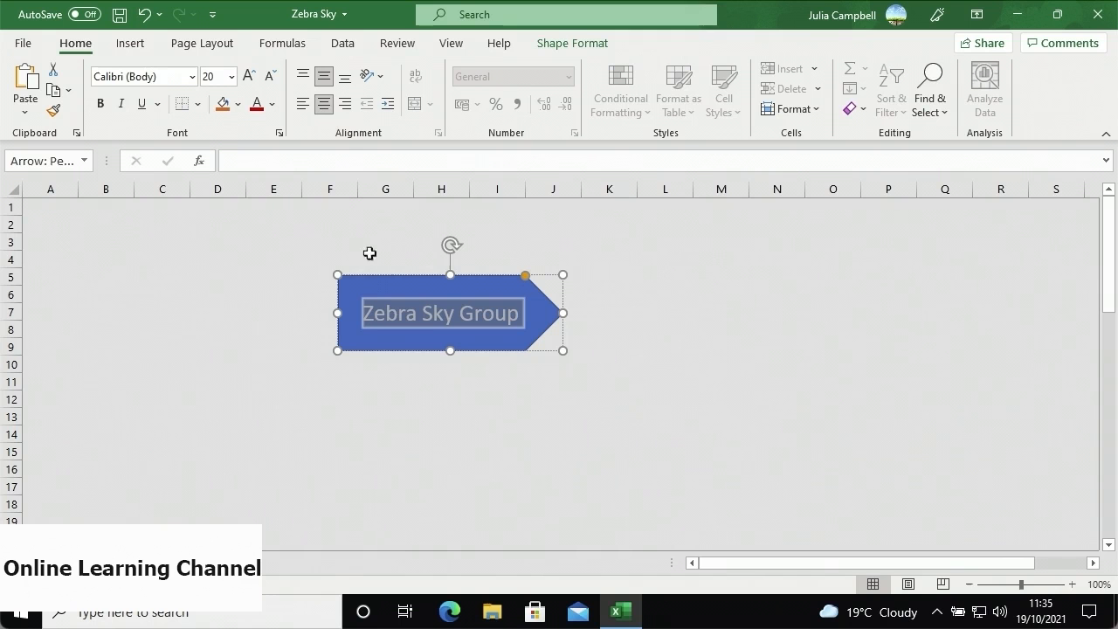
pyautogui.click(367, 280)
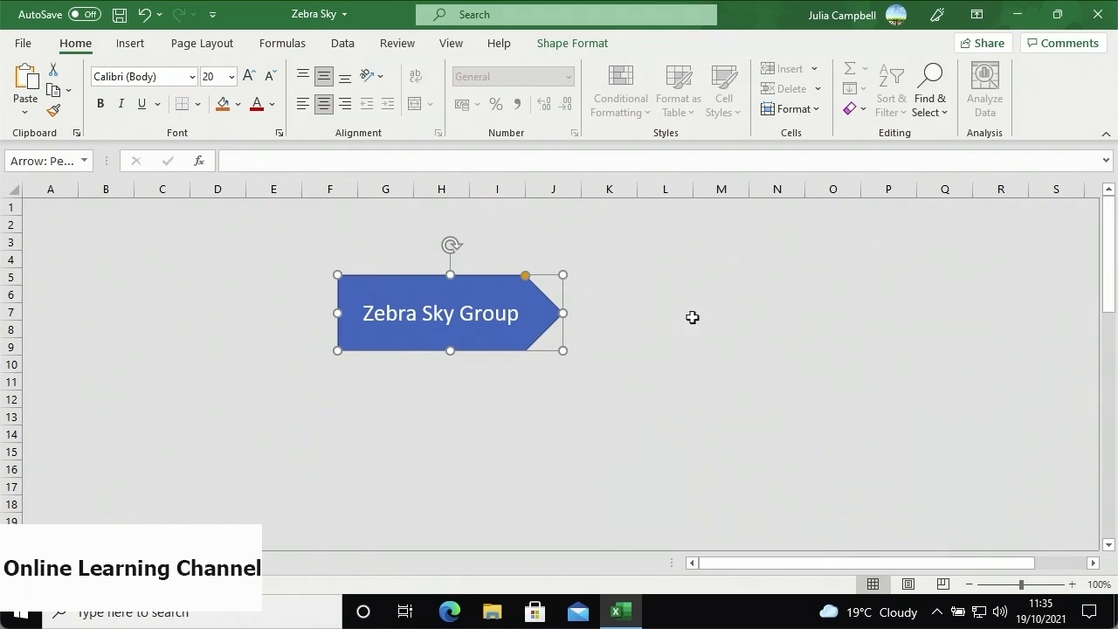
pyautogui.click(741, 276)
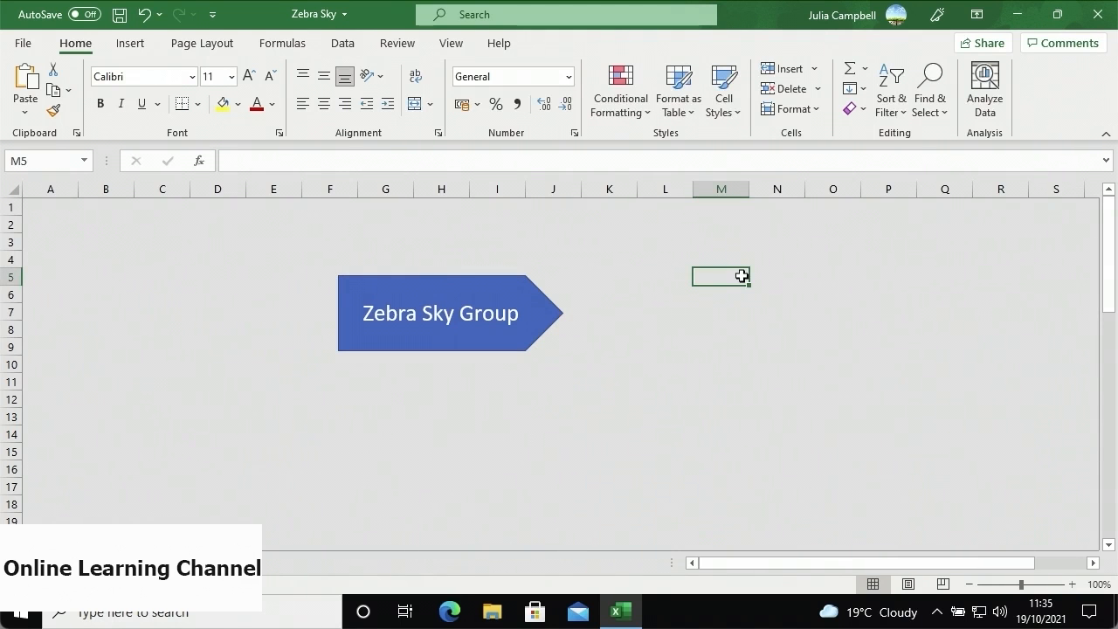
# - Paste a copy of the arrow at M5, move it next to the original, and select both
pyautogui.hotkey('ctrl', 'v')
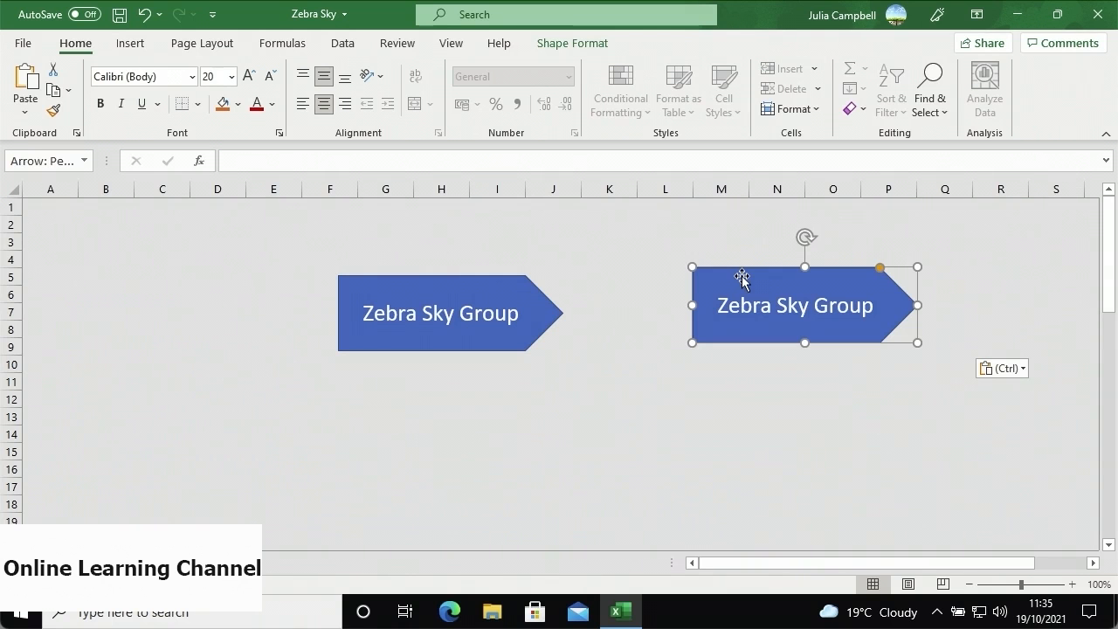
pyautogui.moveTo(718, 288); pyautogui.dragTo(673, 296)
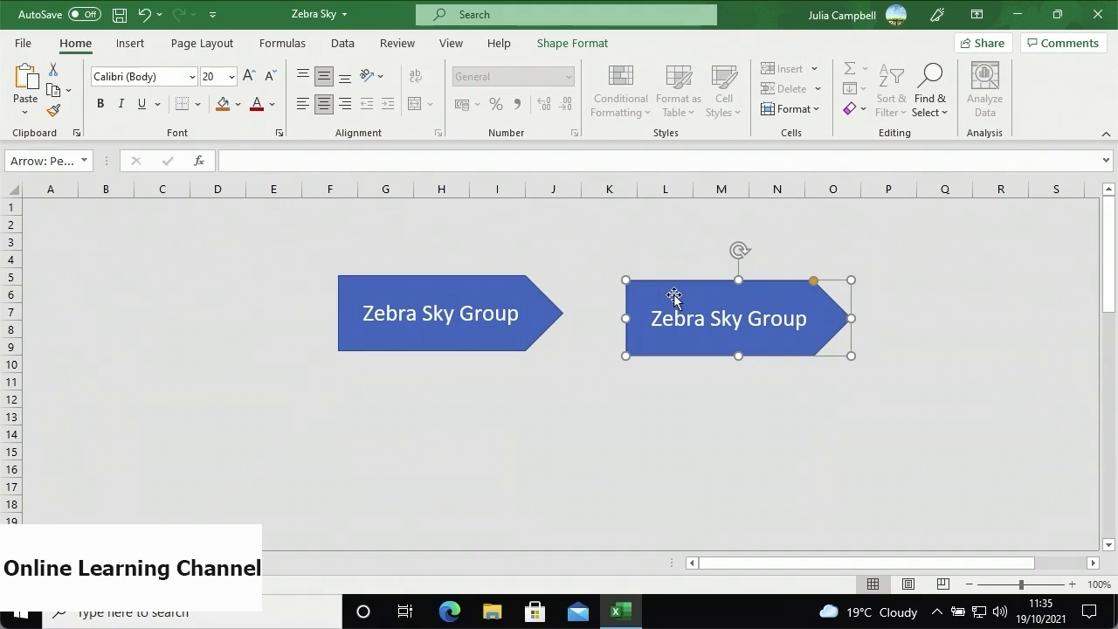
pyautogui.keyDown('shift'); pyautogui.click(499, 295); pyautogui.keyUp('shift')
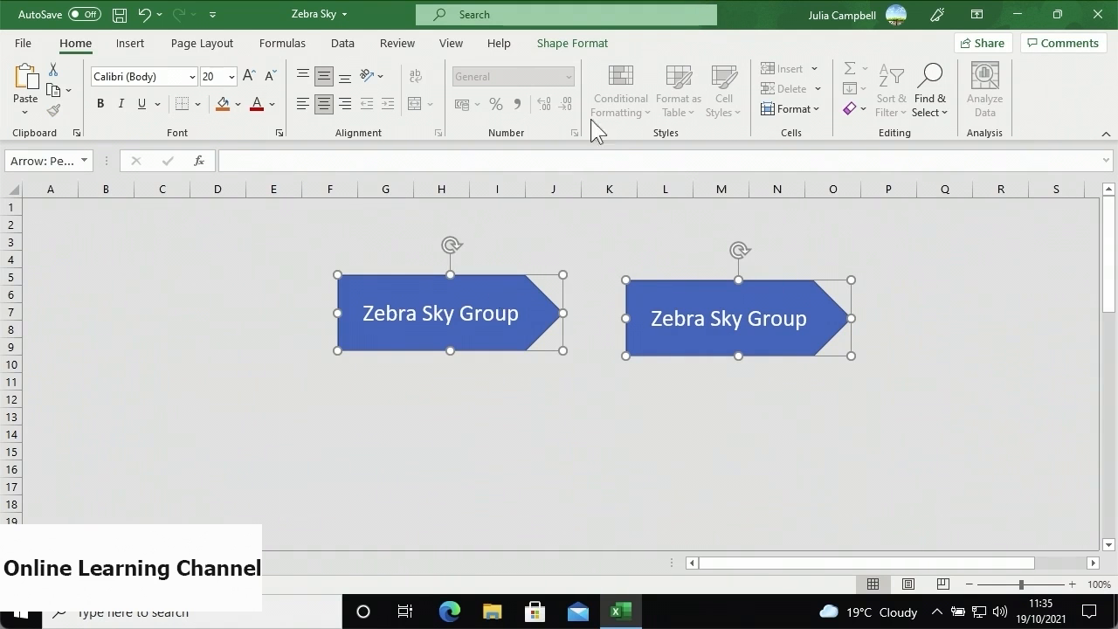
pyautogui.click(596, 48)
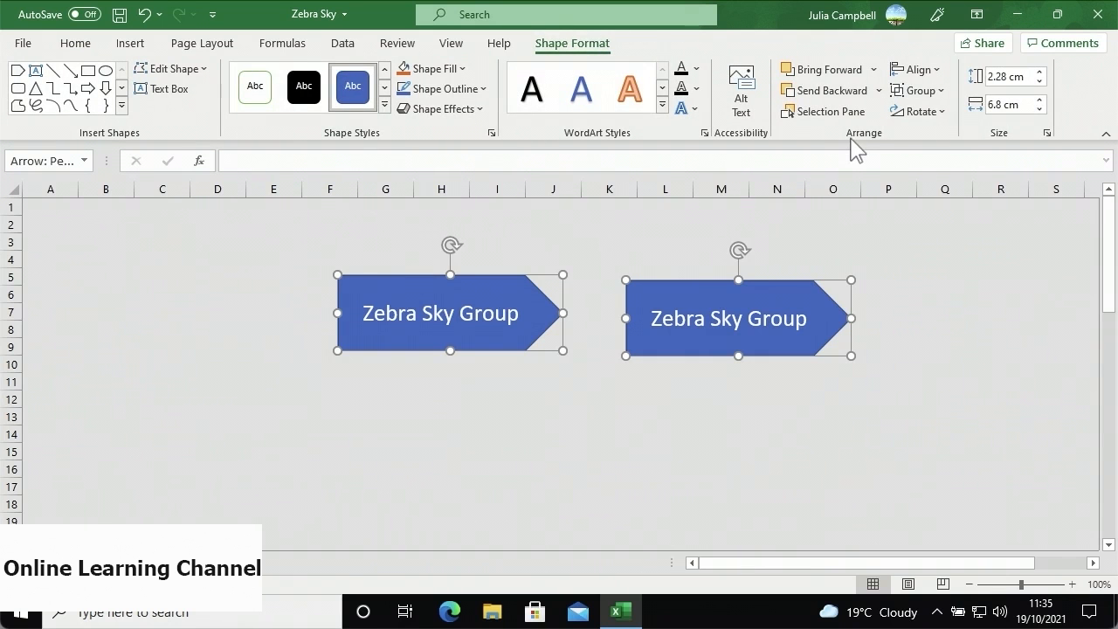
# - Group the two Zebra Sky Group arrows into a single object, Group 3
pyautogui.click(912, 91)
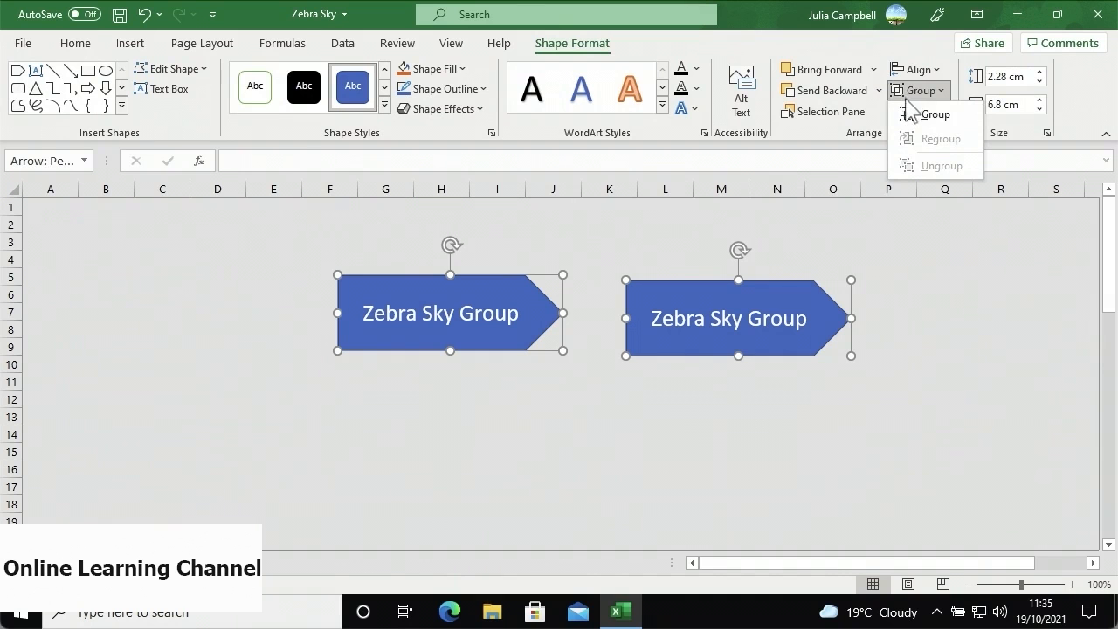
pyautogui.click(932, 115)
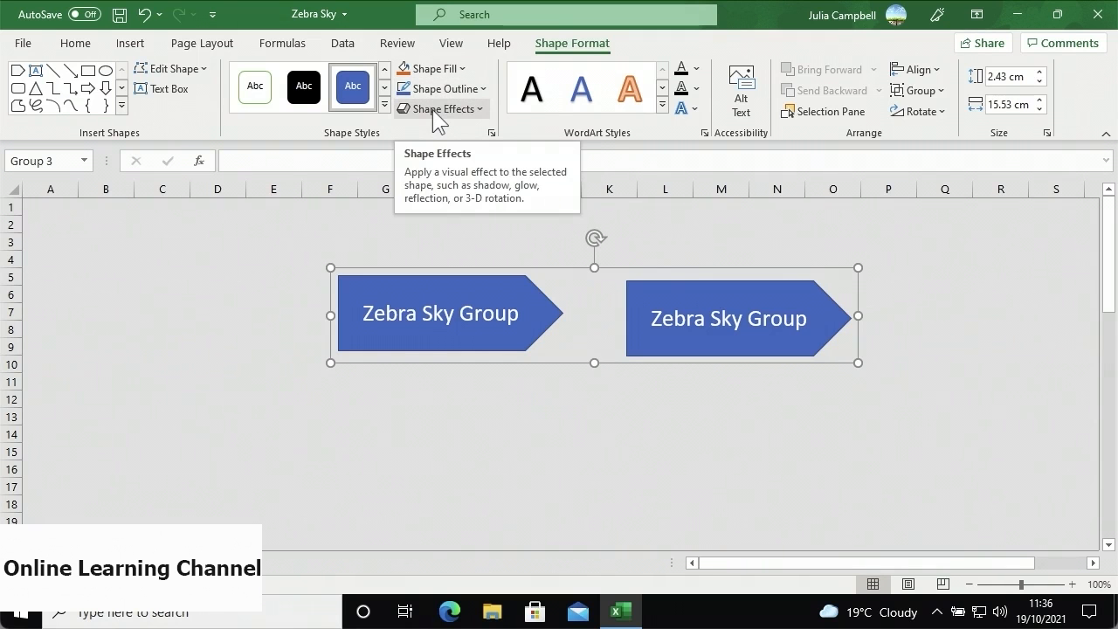
# - Apply Subtle Effect - Gold, Accent 4 to the arrow group and move it to columns B–K, rows 3–8
pyautogui.click(384, 104)
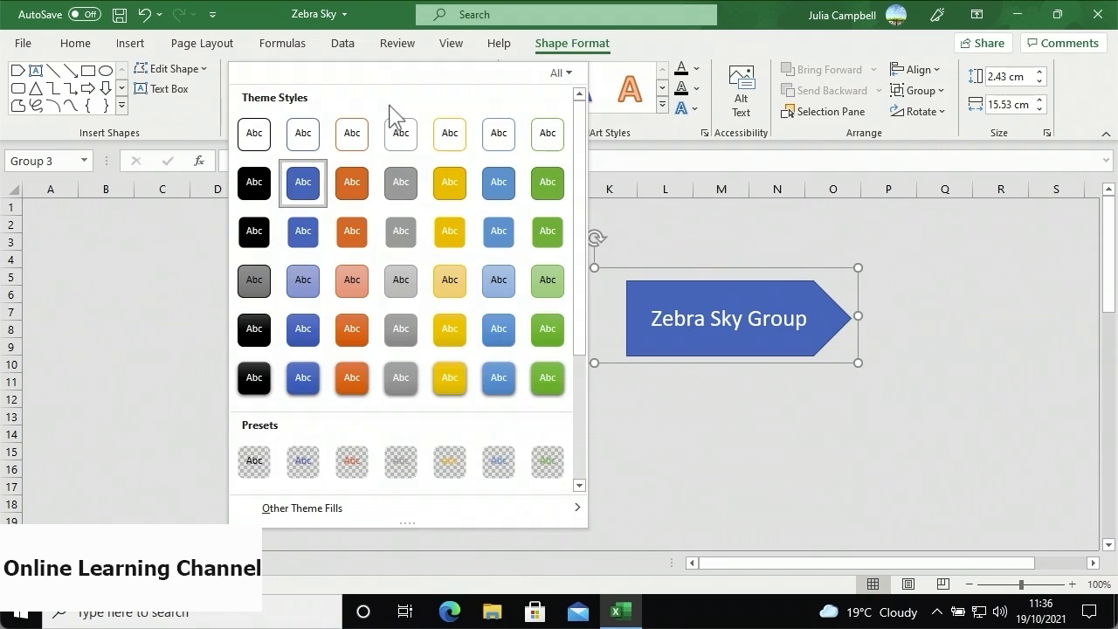
pyautogui.click(437, 283)
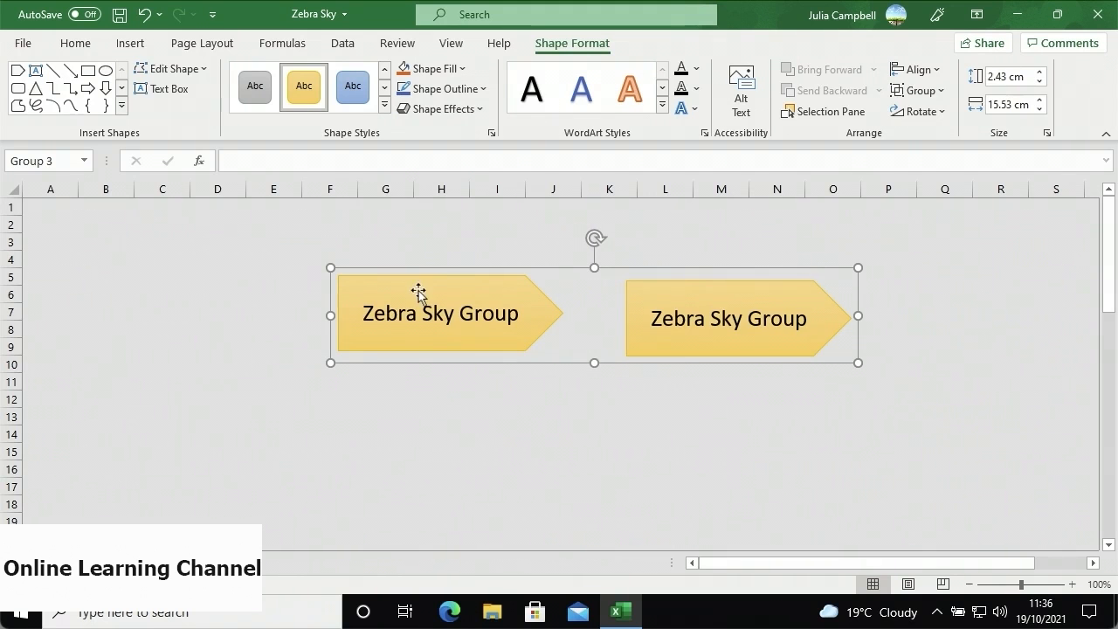
pyautogui.moveTo(418, 291); pyautogui.dragTo(187, 260)
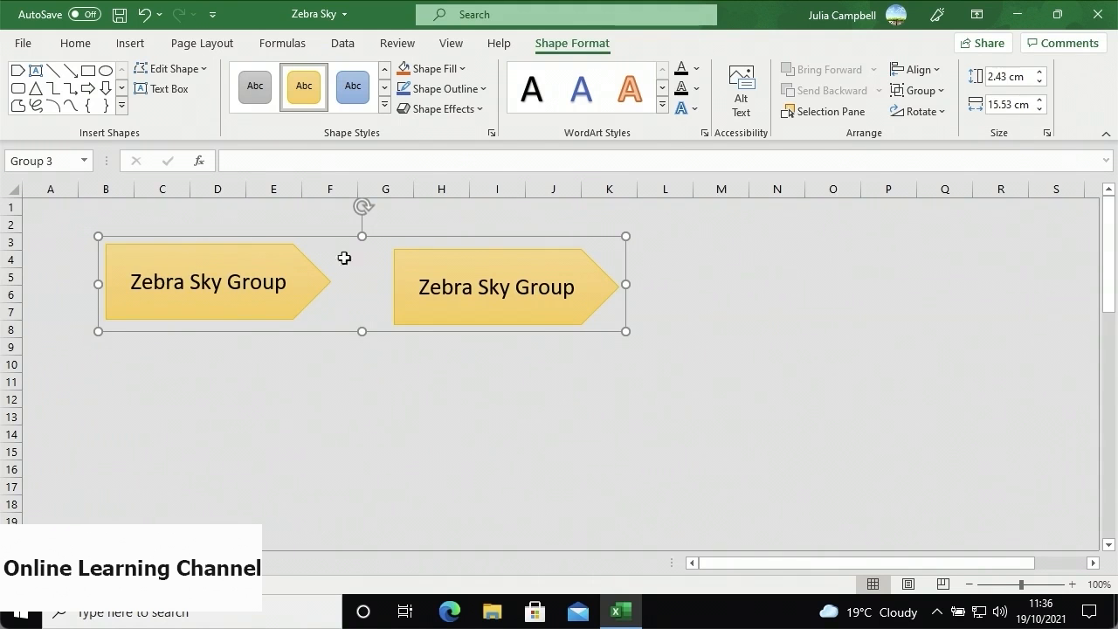
# - Ungroup the two arrows and delete the right-hand one
pyautogui.click(922, 92)
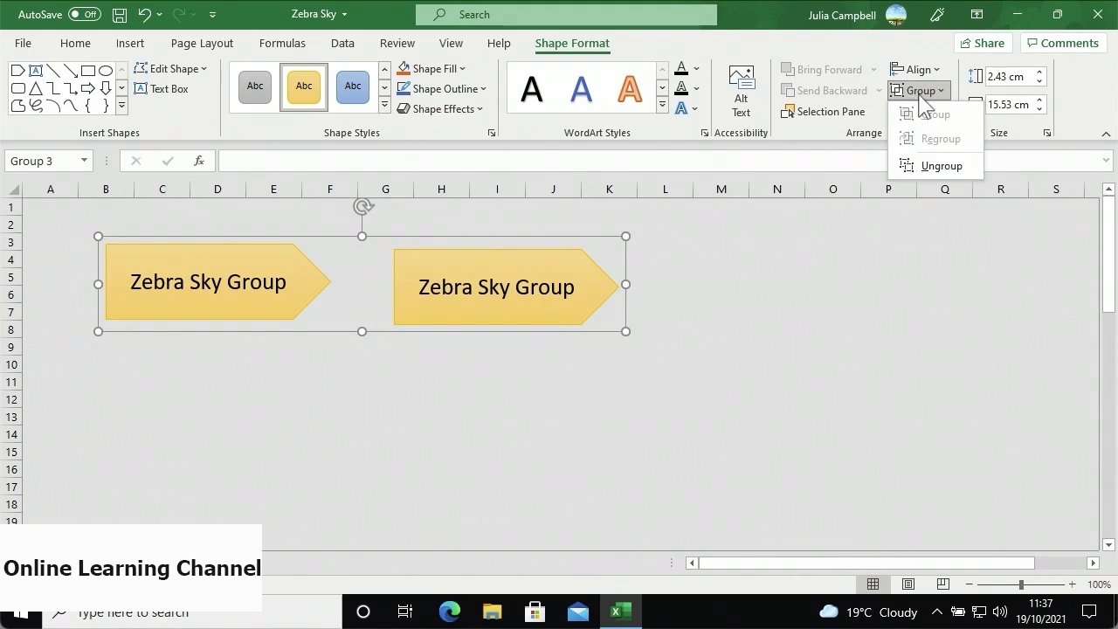
pyautogui.click(903, 166)
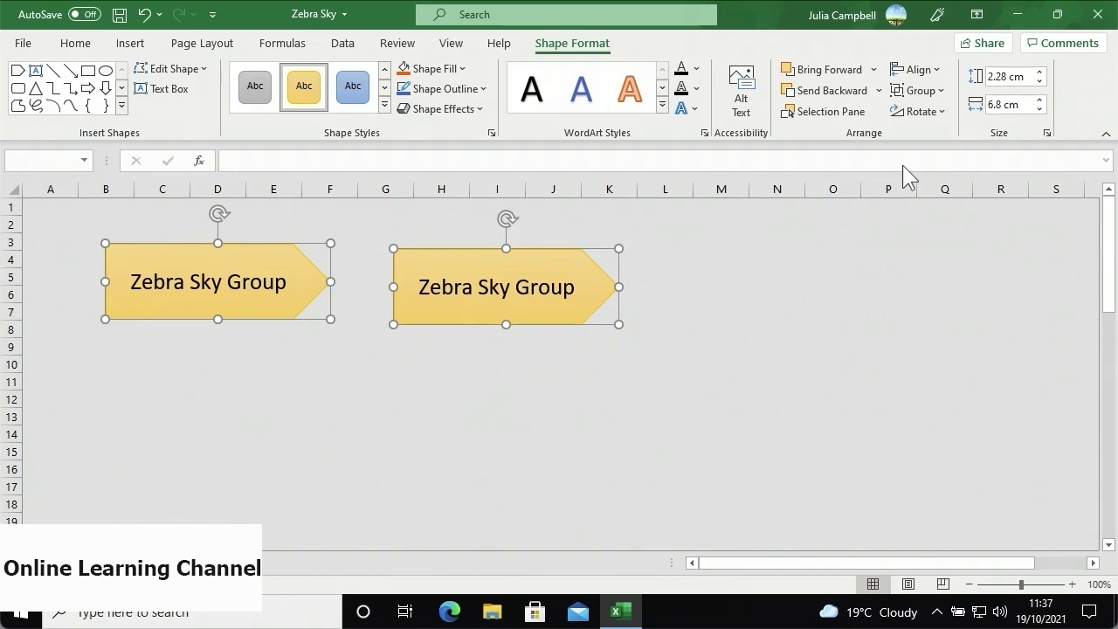
pyautogui.click(660, 273)
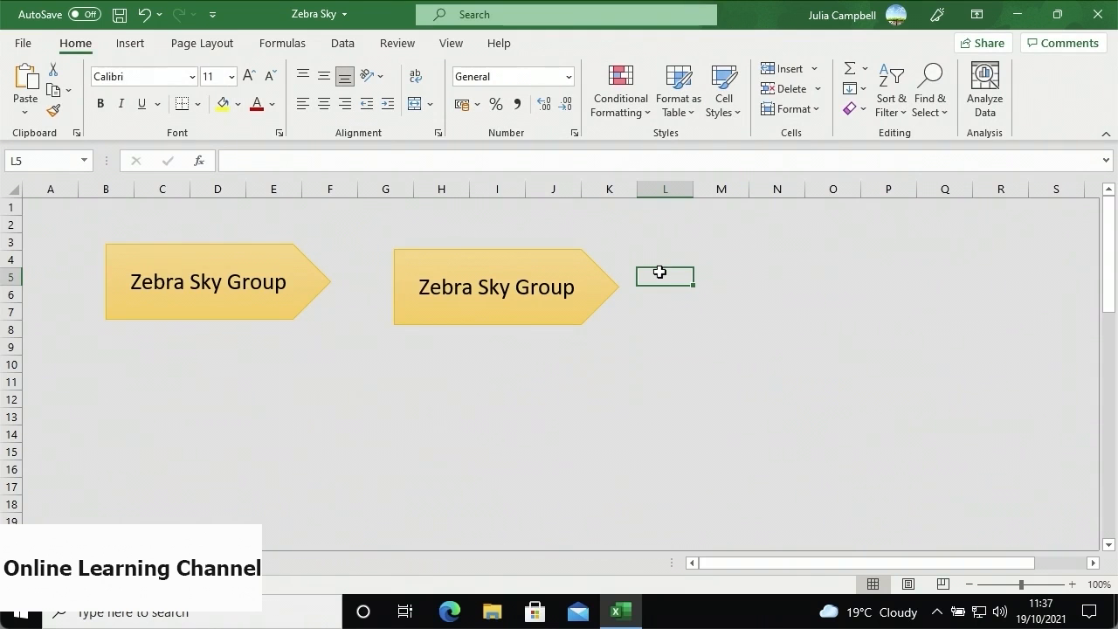
pyautogui.click(562, 266)
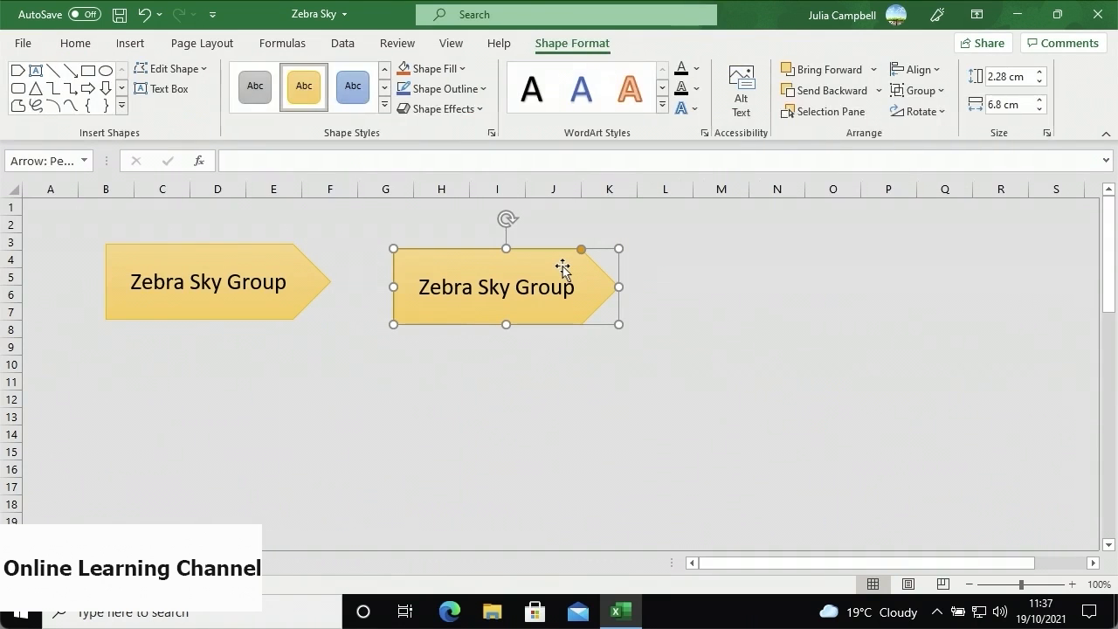
pyautogui.press('Delete')
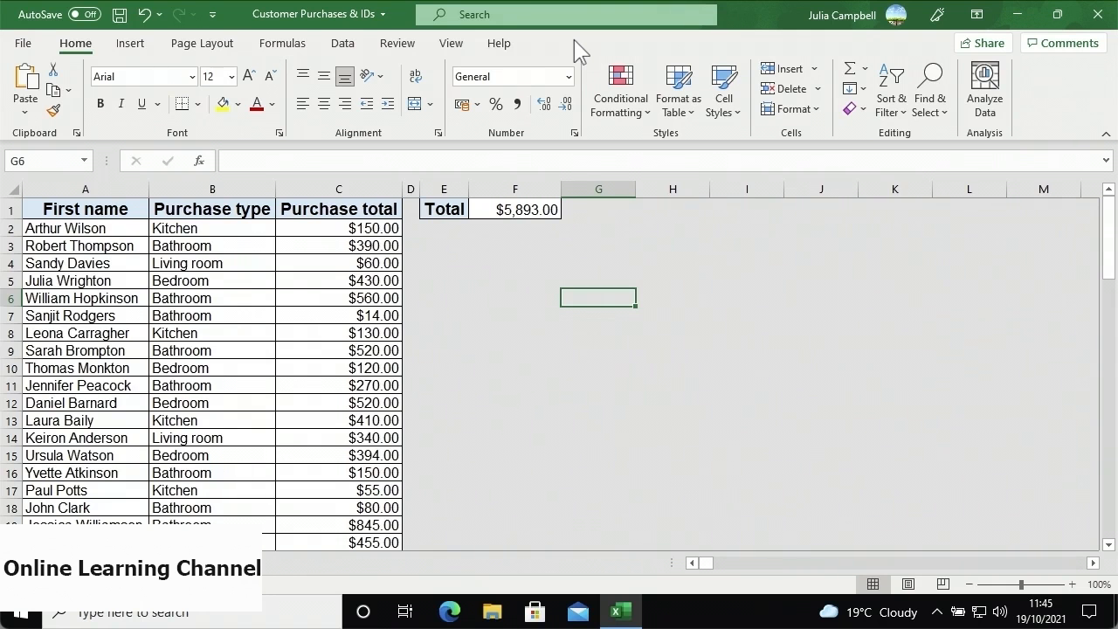
# - Browse the icons in the Stock Images library, then close it without inserting anything
pyautogui.click(135, 50)
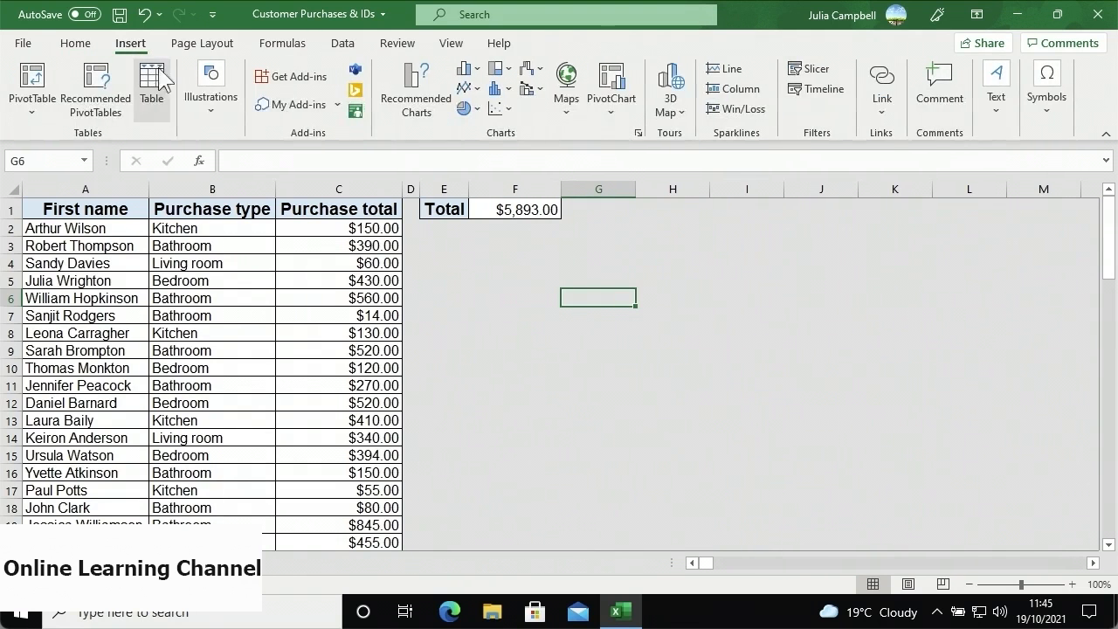
pyautogui.click(203, 111)
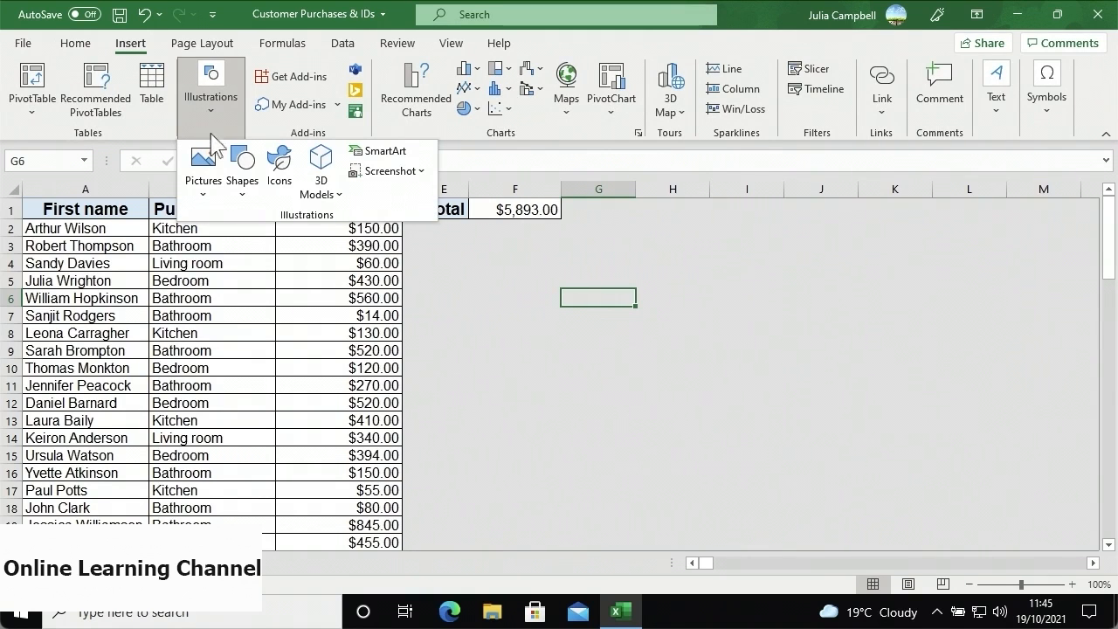
pyautogui.click(207, 174)
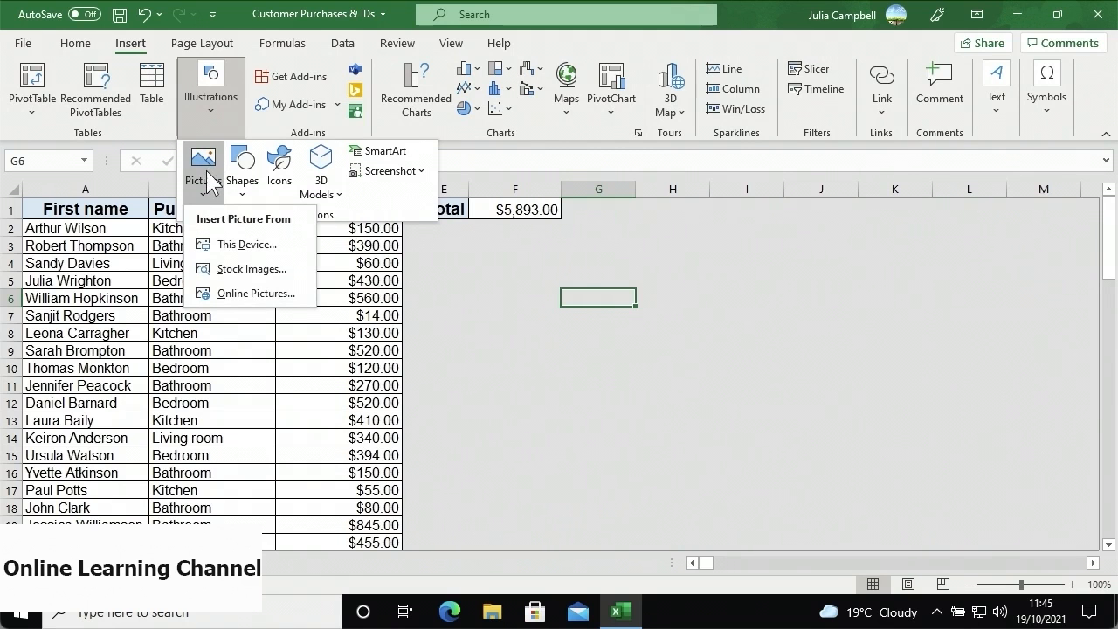
pyautogui.click(227, 270)
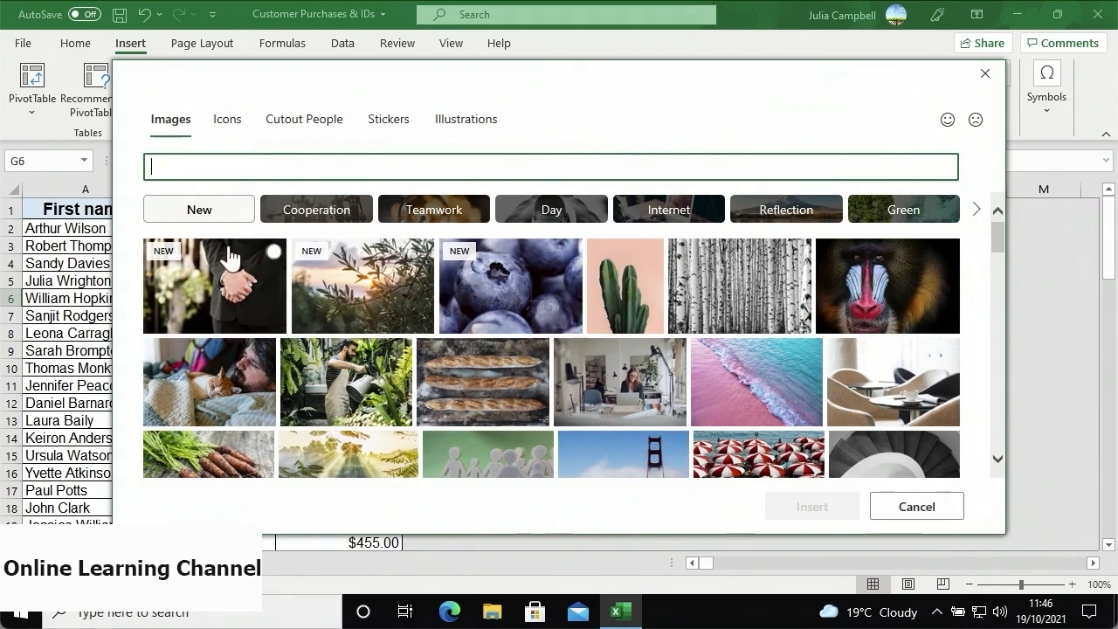
pyautogui.click(240, 142)
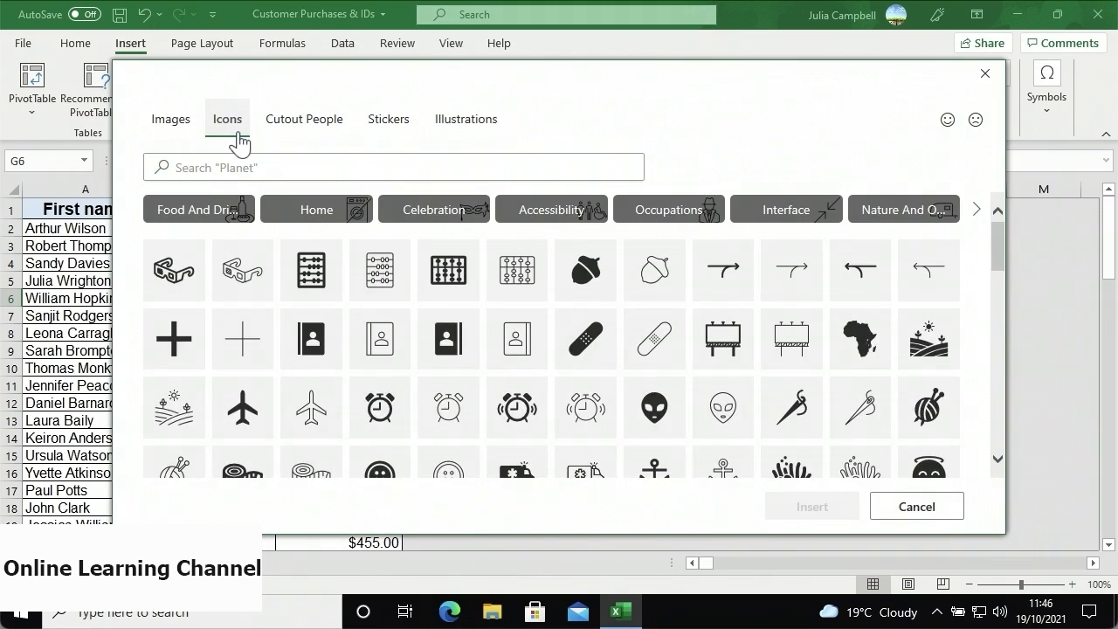
pyautogui.click(893, 505)
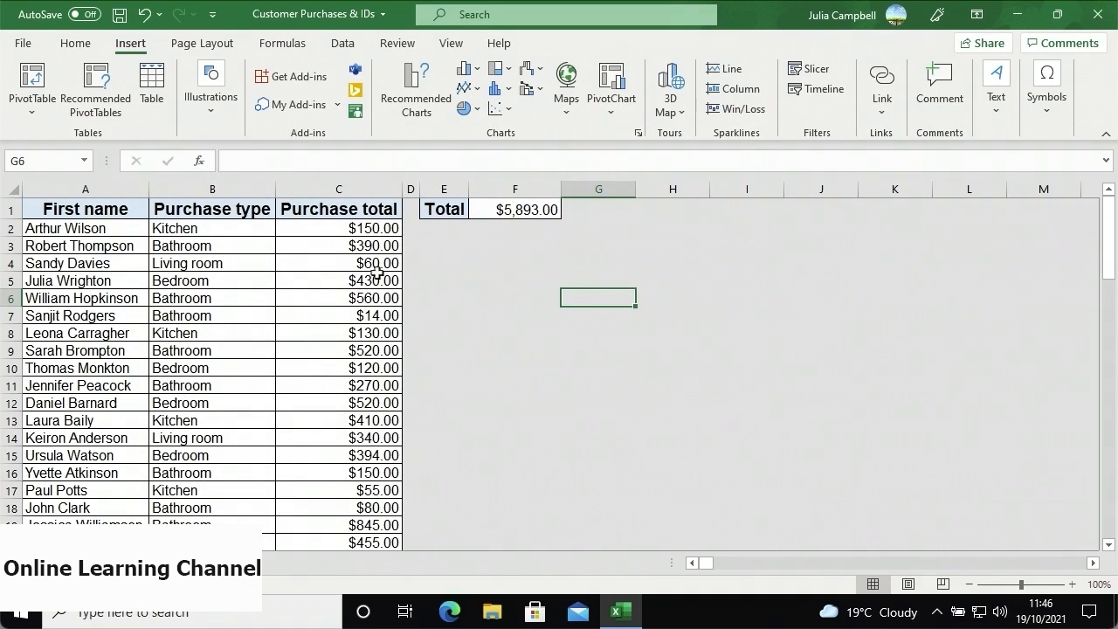
# - Insert the circular recycle-arrows icon from the Process category, then deselect it at H8
pyautogui.click(220, 120)
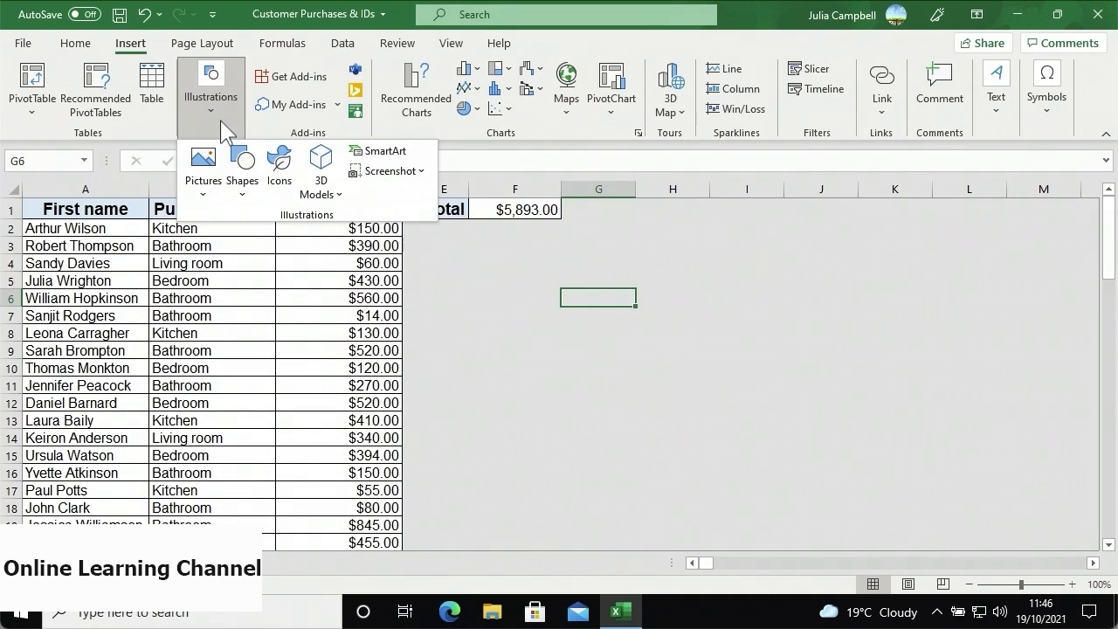
pyautogui.click(275, 186)
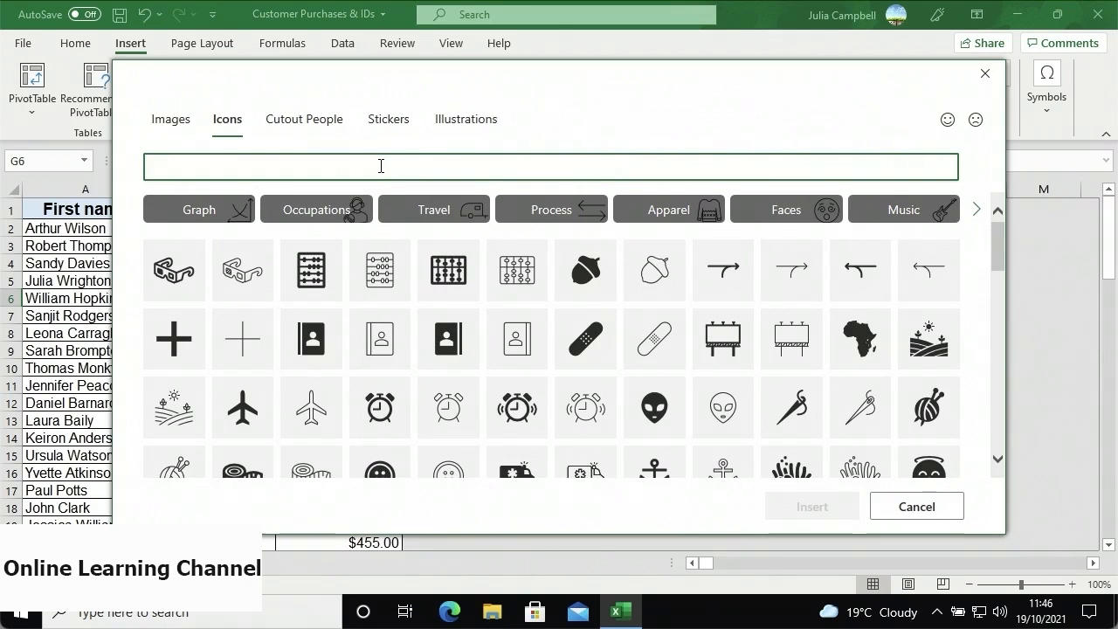
pyautogui.click(529, 220)
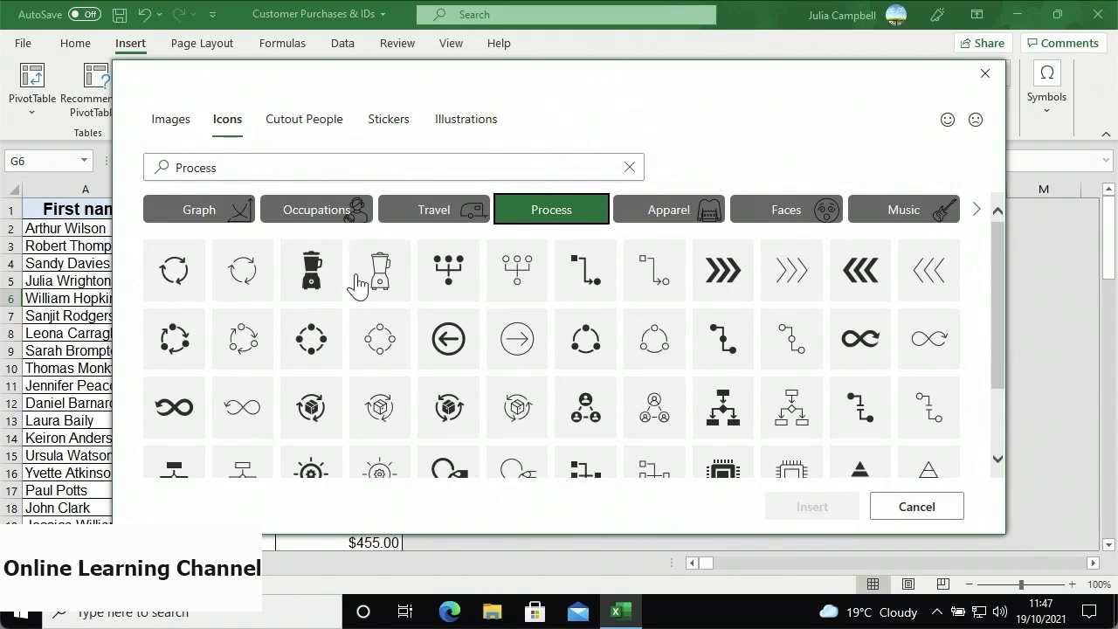
pyautogui.click(168, 285)
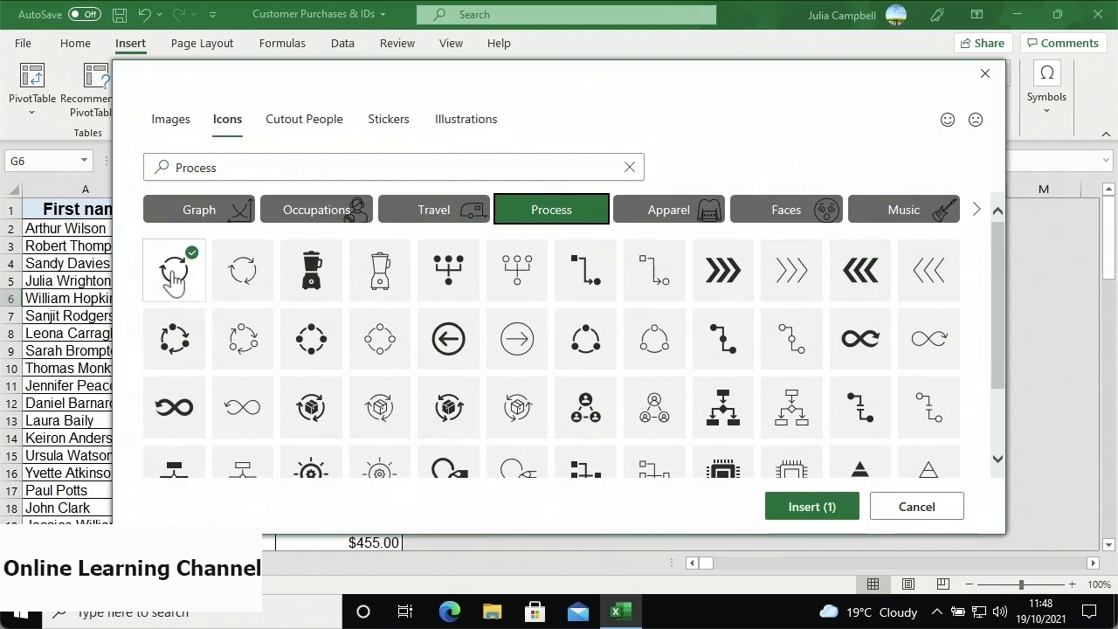
pyautogui.click(782, 508)
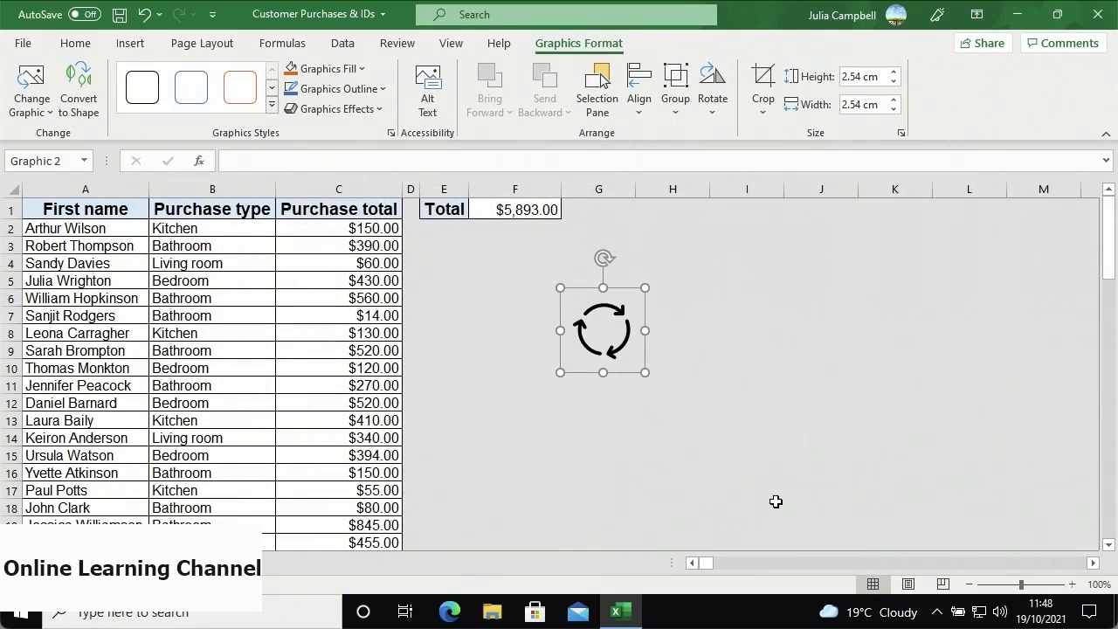
pyautogui.click(682, 335)
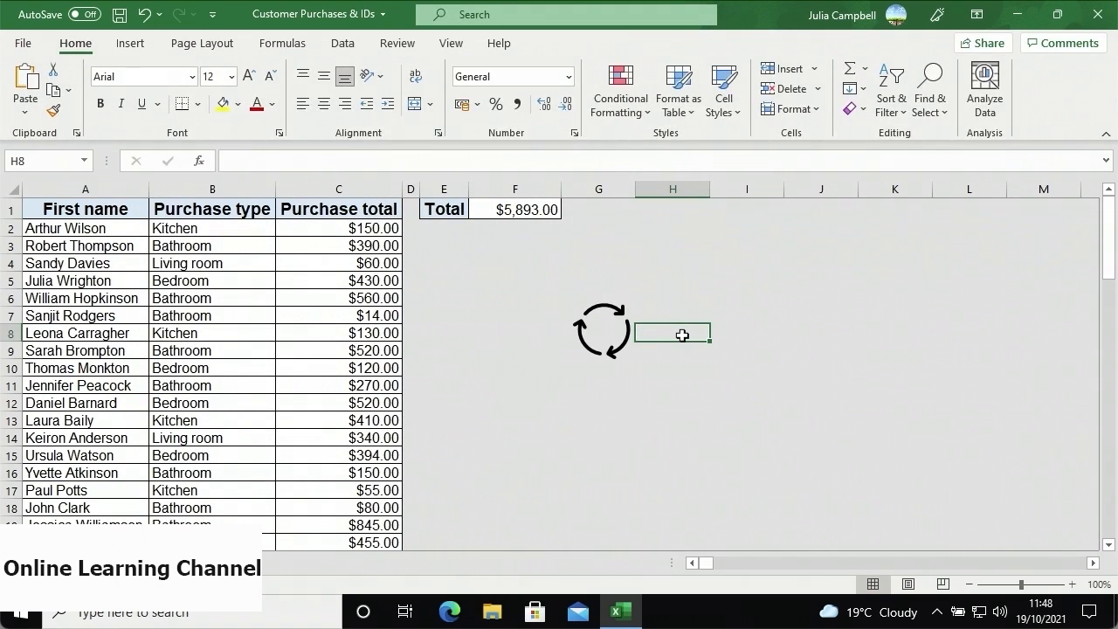
# - Search the icon library for 'Commerce' and insert the dollar-sign and outlined price-tag icons
pyautogui.click(129, 43)
pyautogui.click(210, 114)
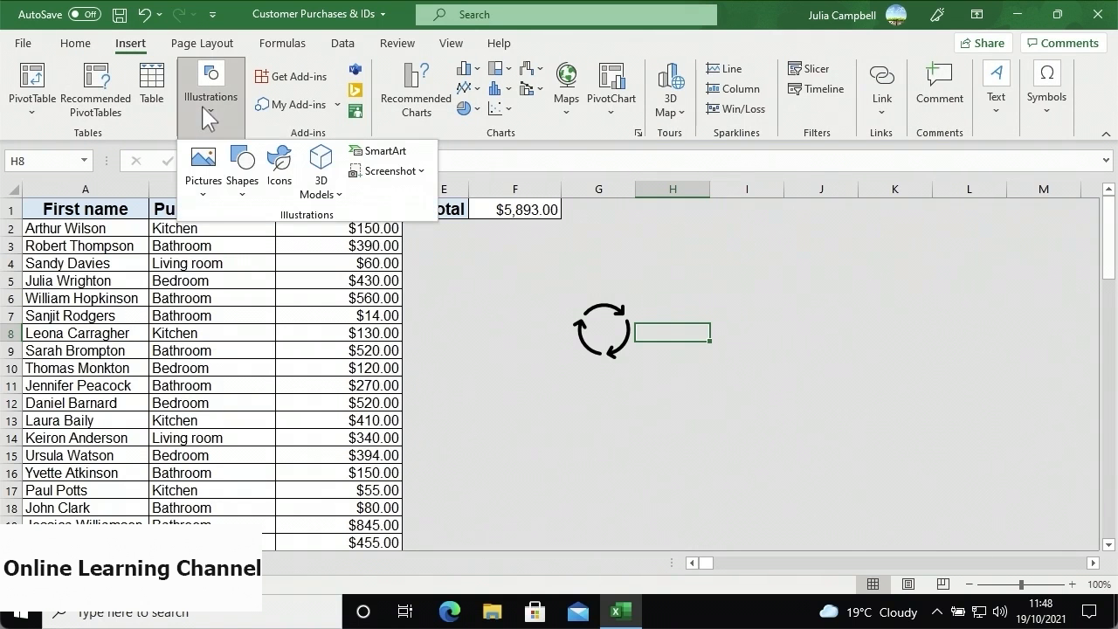
pyautogui.click(280, 165)
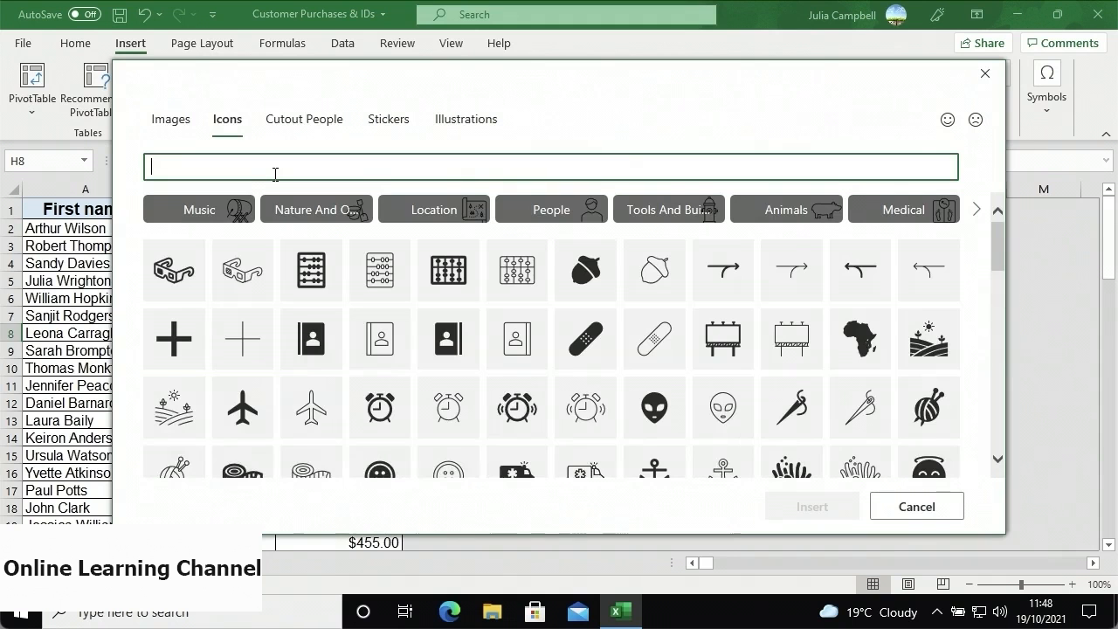
pyautogui.write('Commerce')
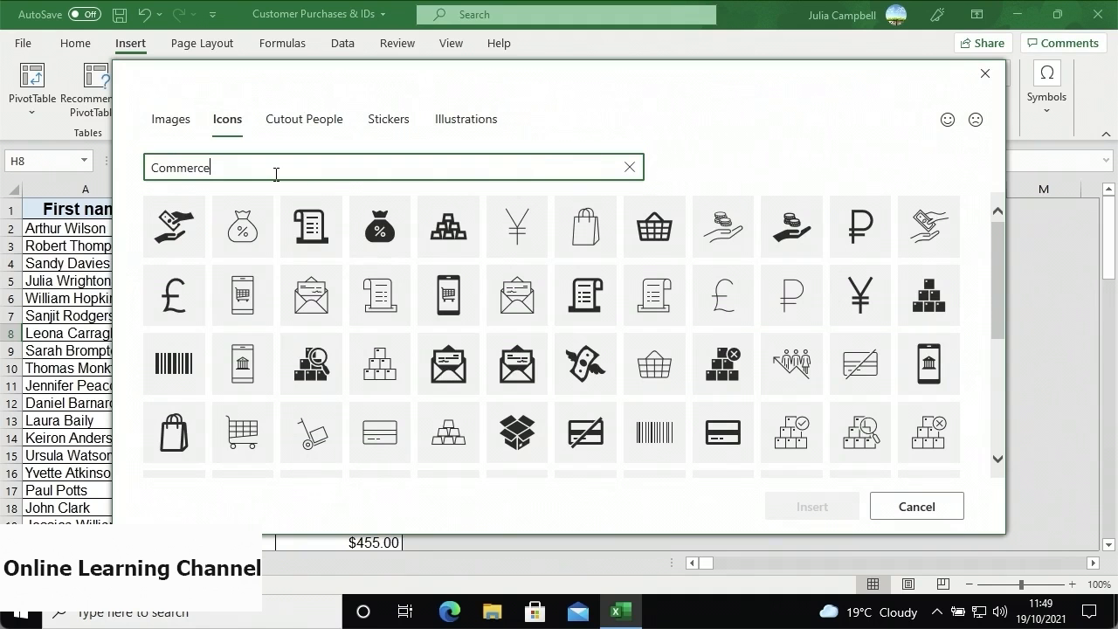
pyautogui.scroll(-1, 422, 273)
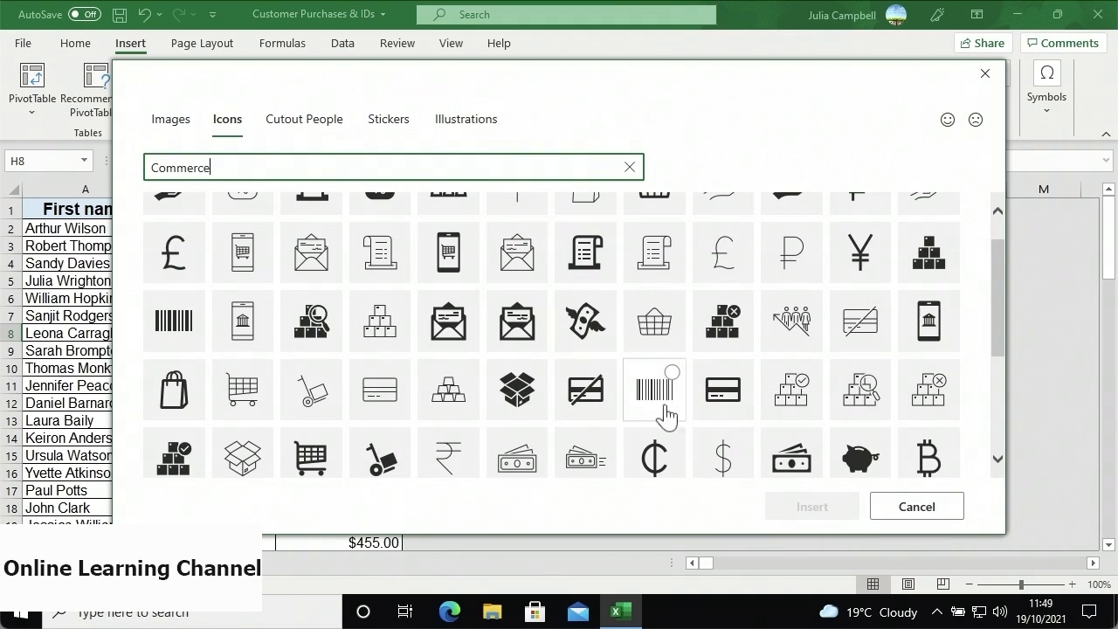
pyautogui.click(705, 452)
pyautogui.scroll(-3, 706, 452)
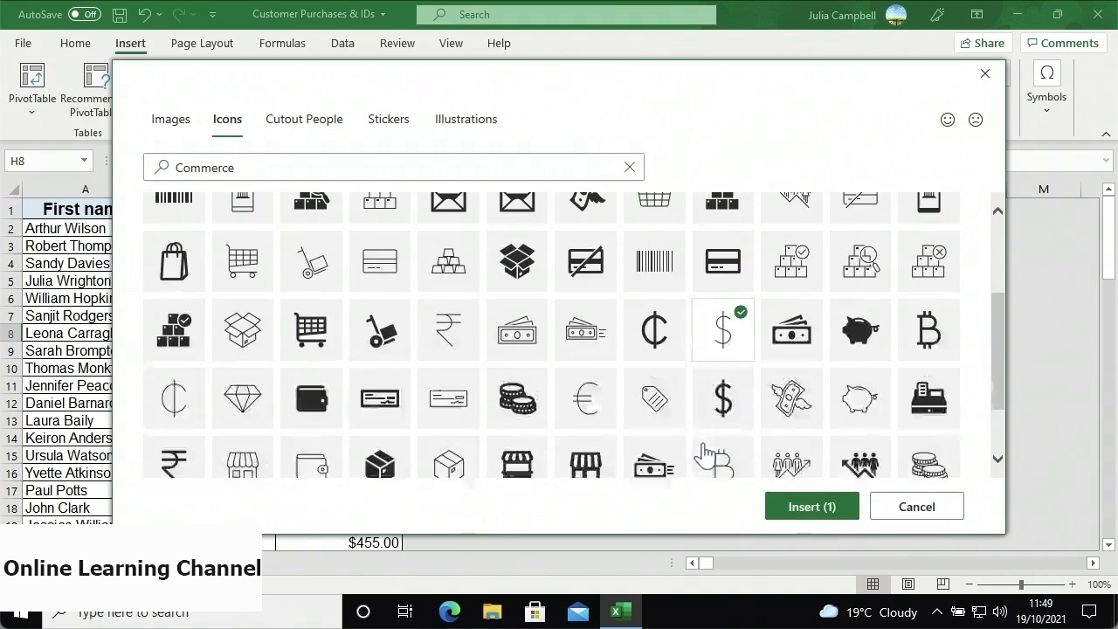
pyautogui.scroll(-2, 706, 452)
pyautogui.click(454, 455)
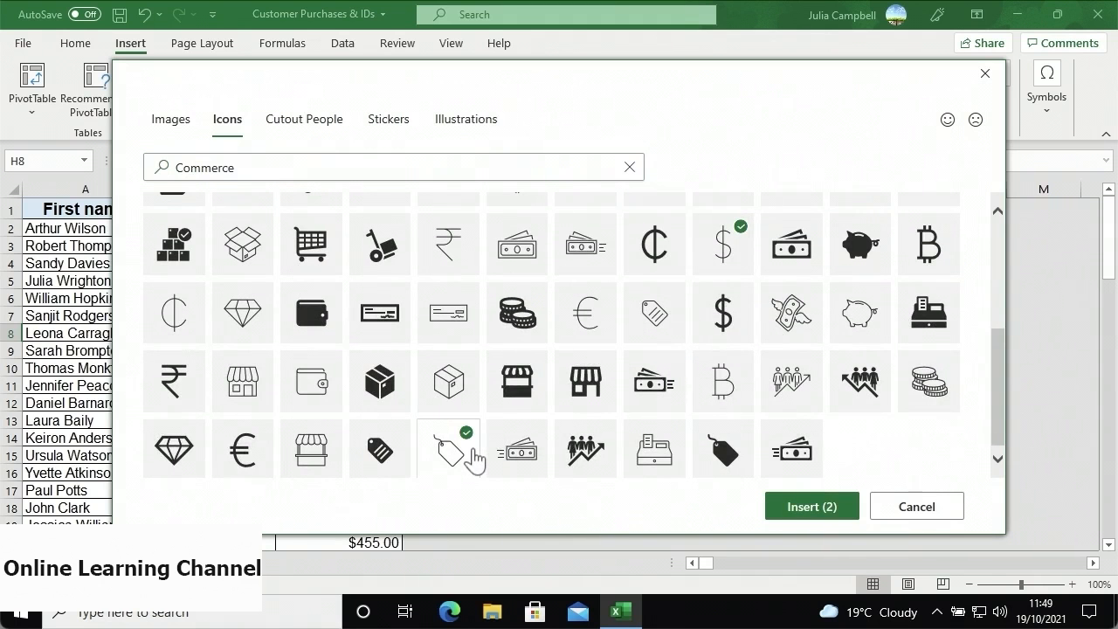
pyautogui.click(776, 508)
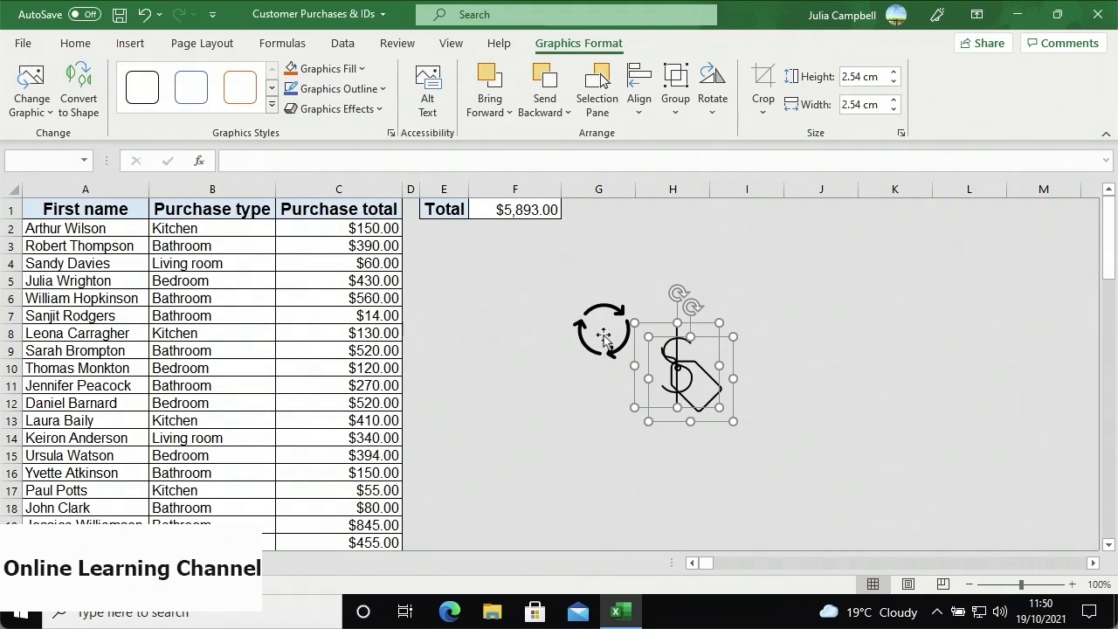
# - Line up the recycle and tag icons and enlarge the dollar sign to 2.7 cm, leaving it upright
pyautogui.moveTo(604, 336); pyautogui.dragTo(474, 336)
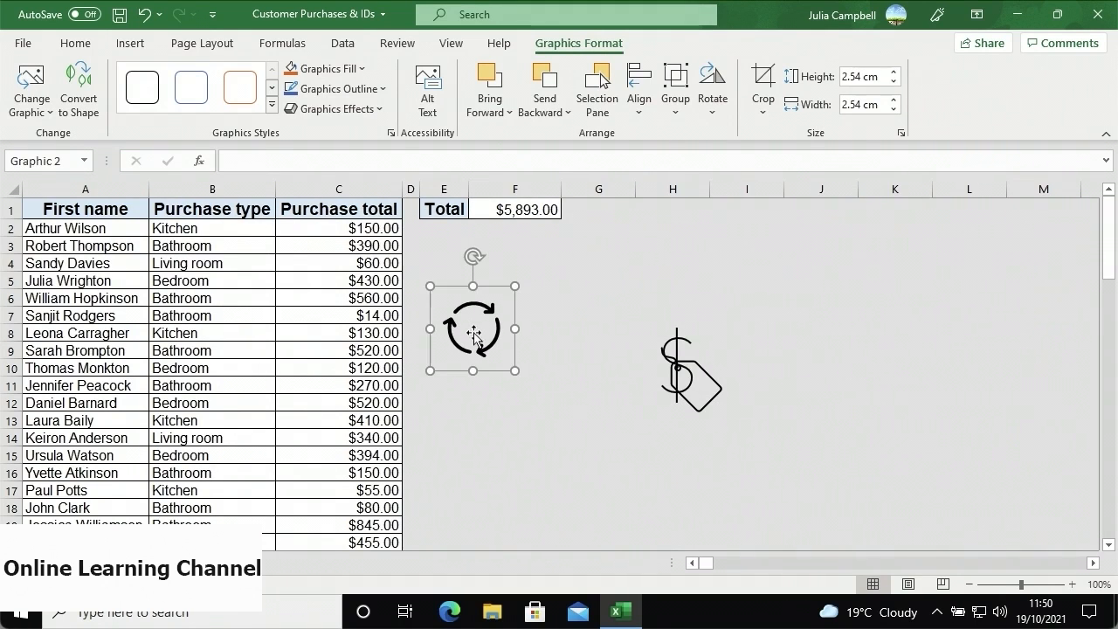
pyautogui.moveTo(694, 391); pyautogui.dragTo(711, 347)
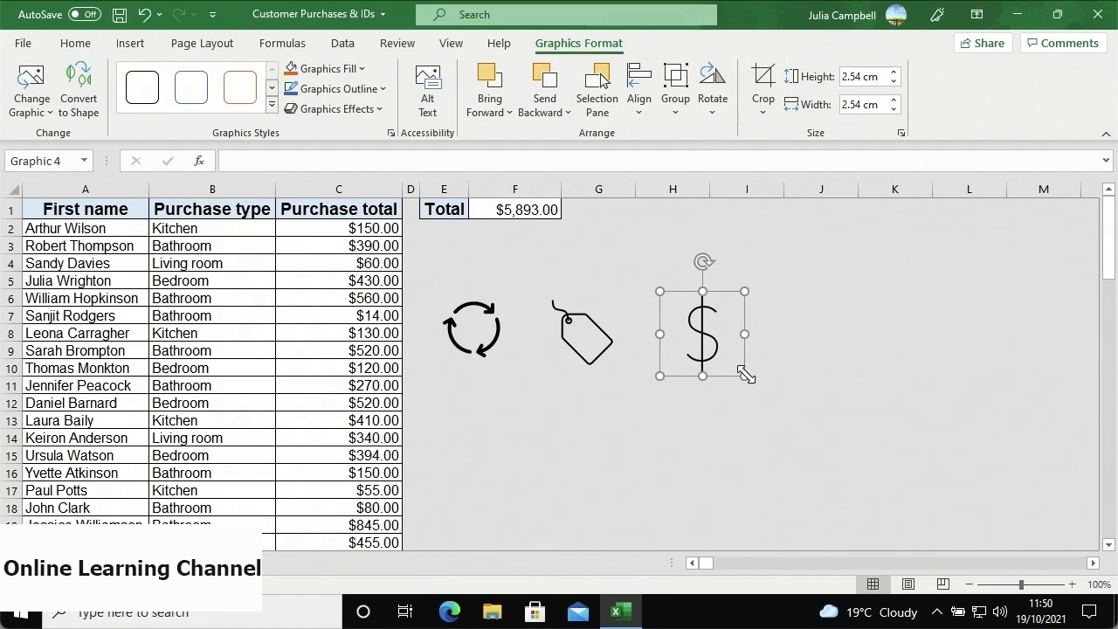
pyautogui.moveTo(745, 376)
pyautogui.mouseDown()
pyautogui.moveTo(784, 420)
pyautogui.moveTo(750, 372)
pyautogui.mouseUp()
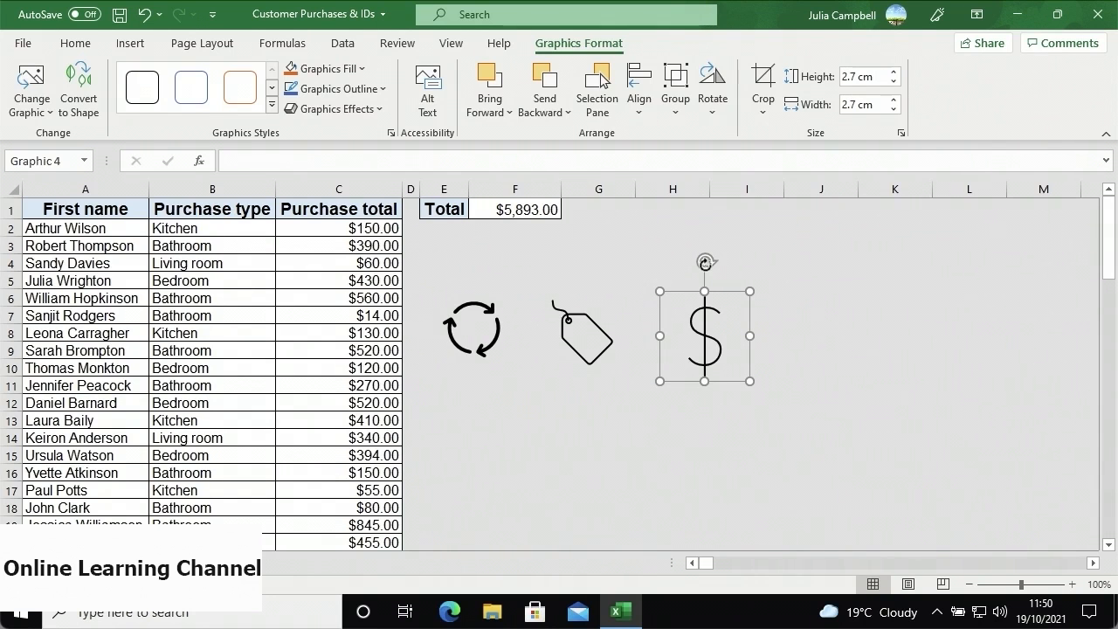
pyautogui.moveTo(705, 262); pyautogui.dragTo(656, 345)
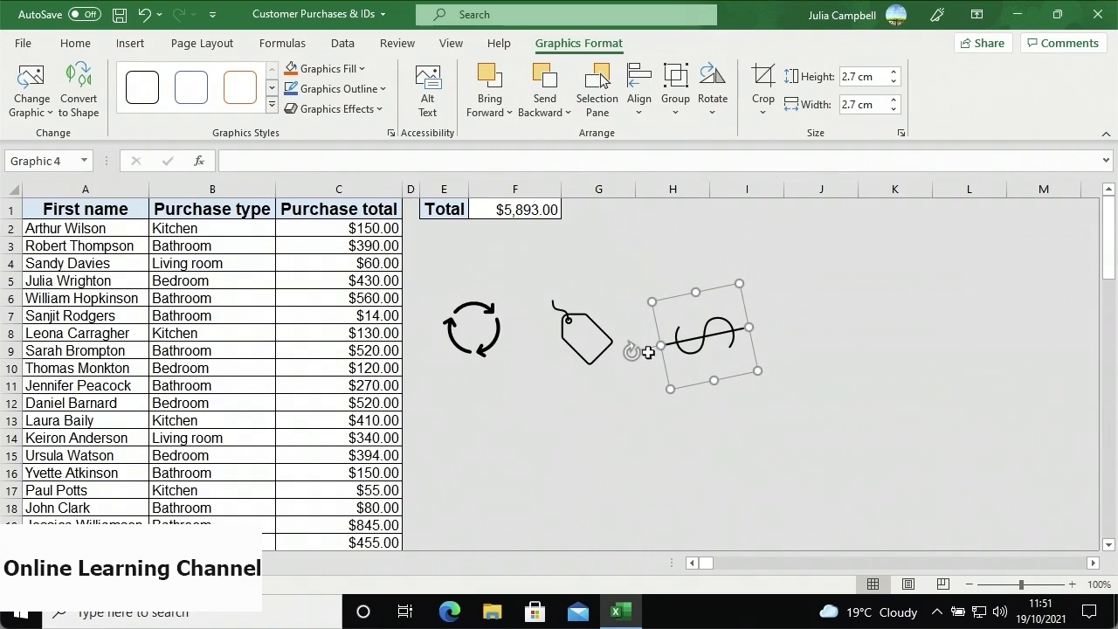
pyautogui.moveTo(632, 351); pyautogui.dragTo(703, 288)
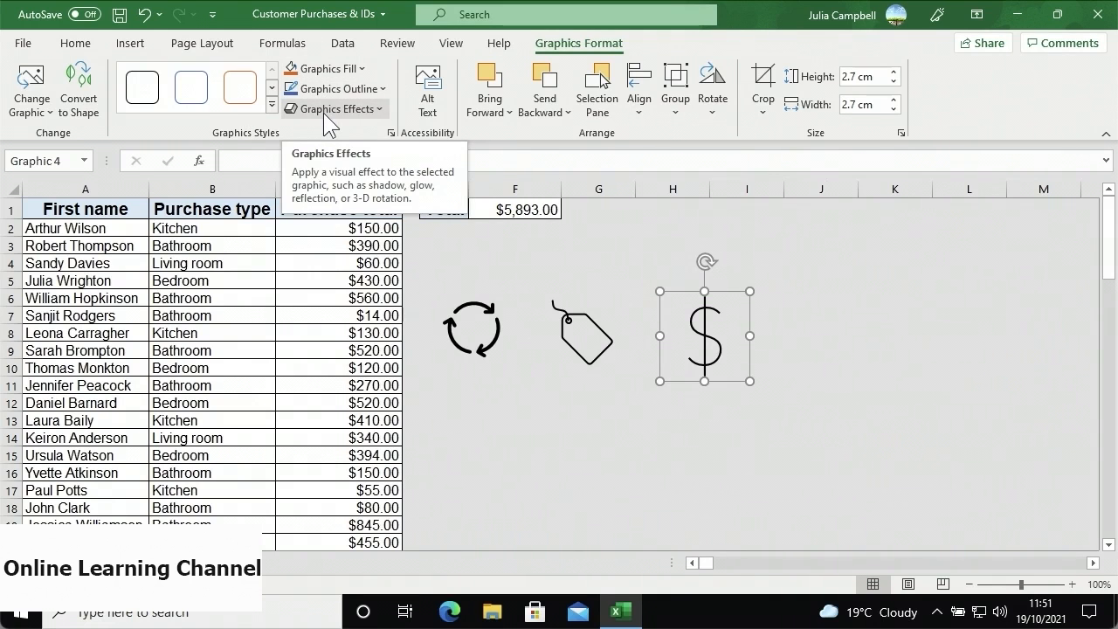
# - Style the dollar sign Colored Fill - Accent 2, Dark 1 Outline, then select the recycle and tag icons
pyautogui.click(273, 107)
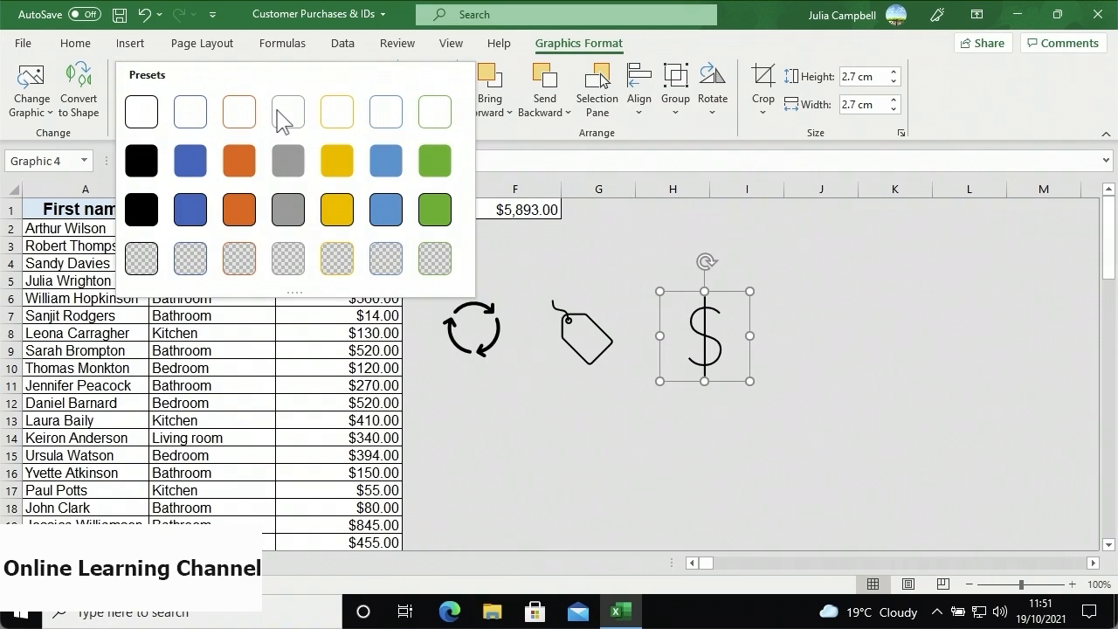
pyautogui.click(252, 219)
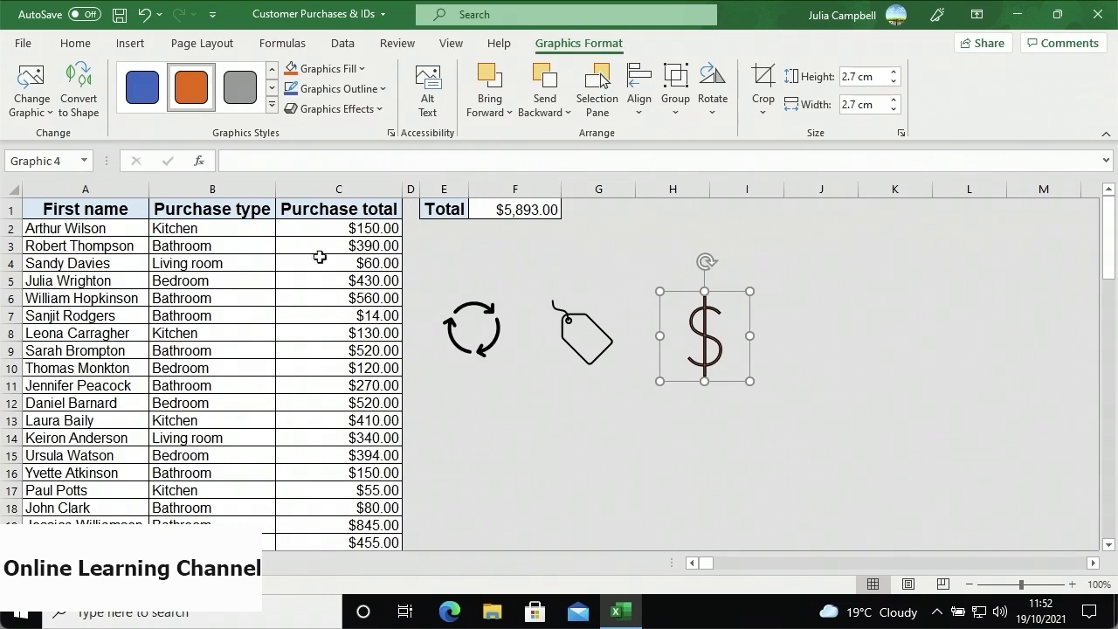
pyautogui.click(463, 345)
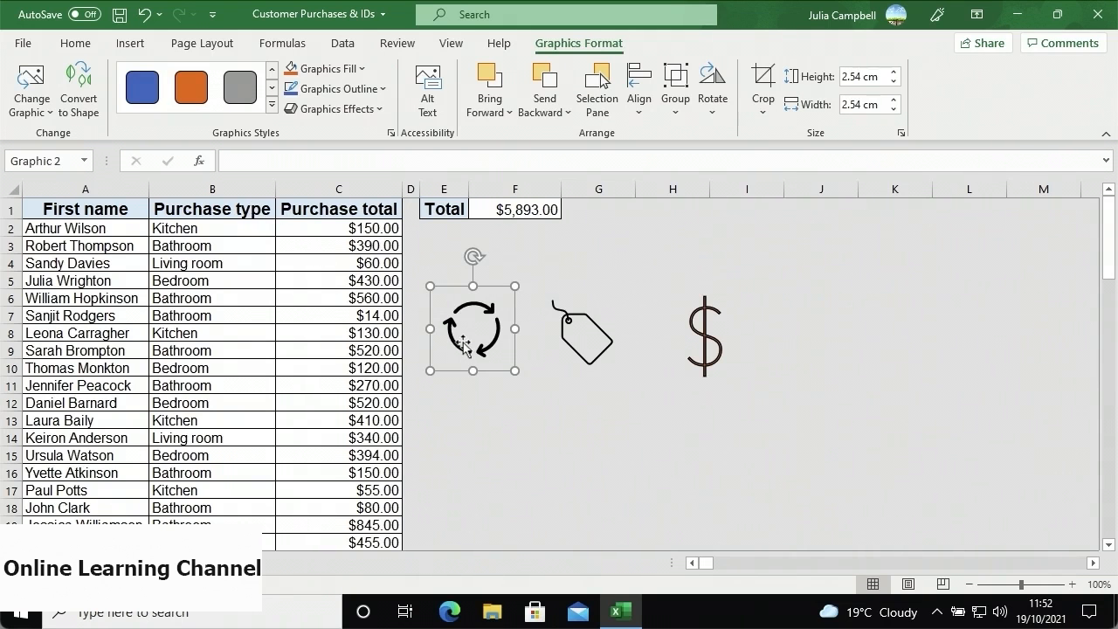
pyautogui.keyDown('ctrl'); pyautogui.click(571, 348); pyautogui.keyUp('ctrl')
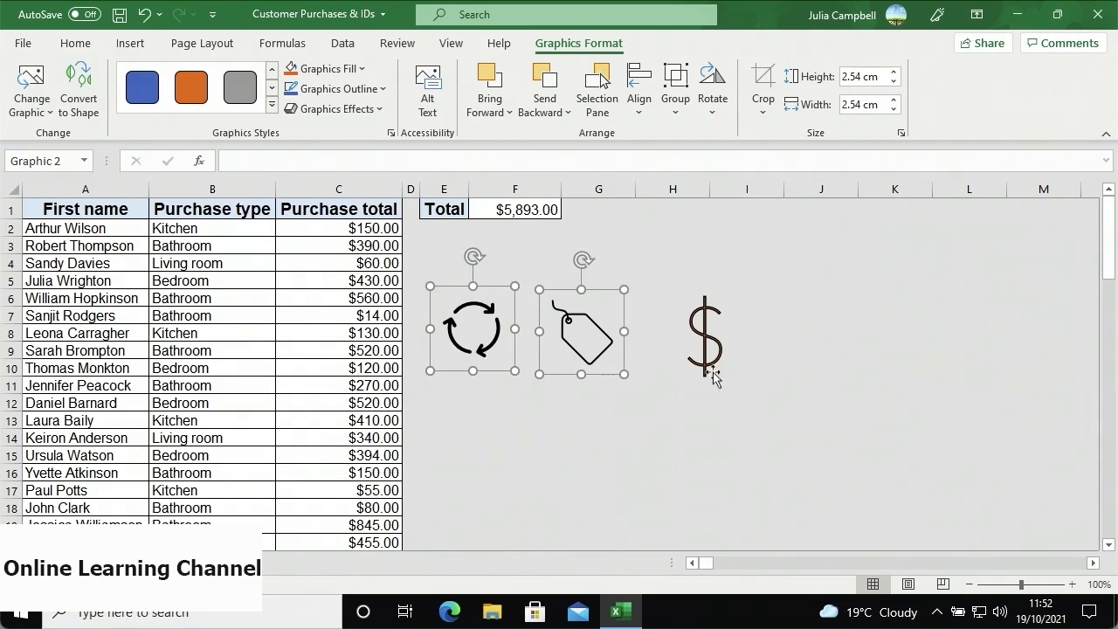
# - Group the recycle, tag and dollar icons and fill them Blue, Accent 5, Darker 50%
pyautogui.keyDown('ctrl'); pyautogui.click(738, 338); pyautogui.keyUp('ctrl')
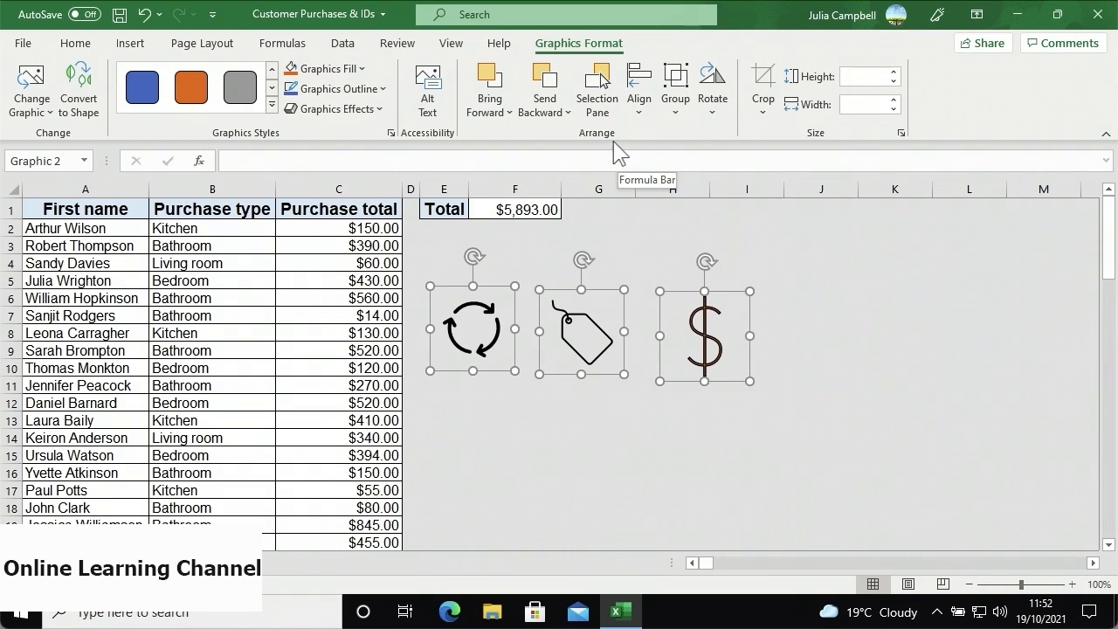
pyautogui.click(668, 116)
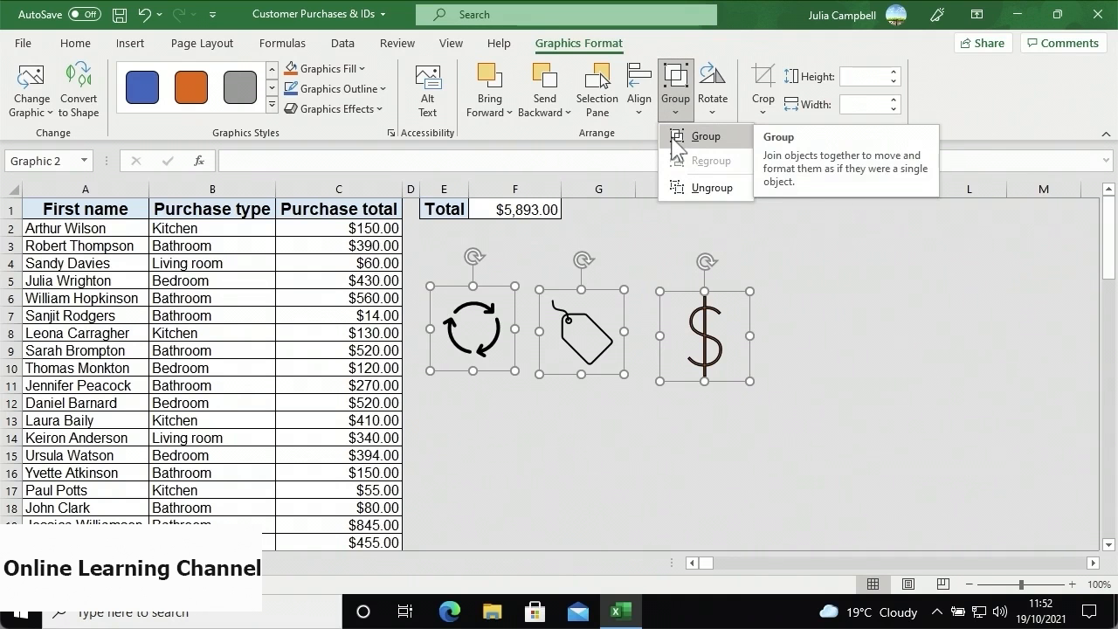
pyautogui.click(678, 138)
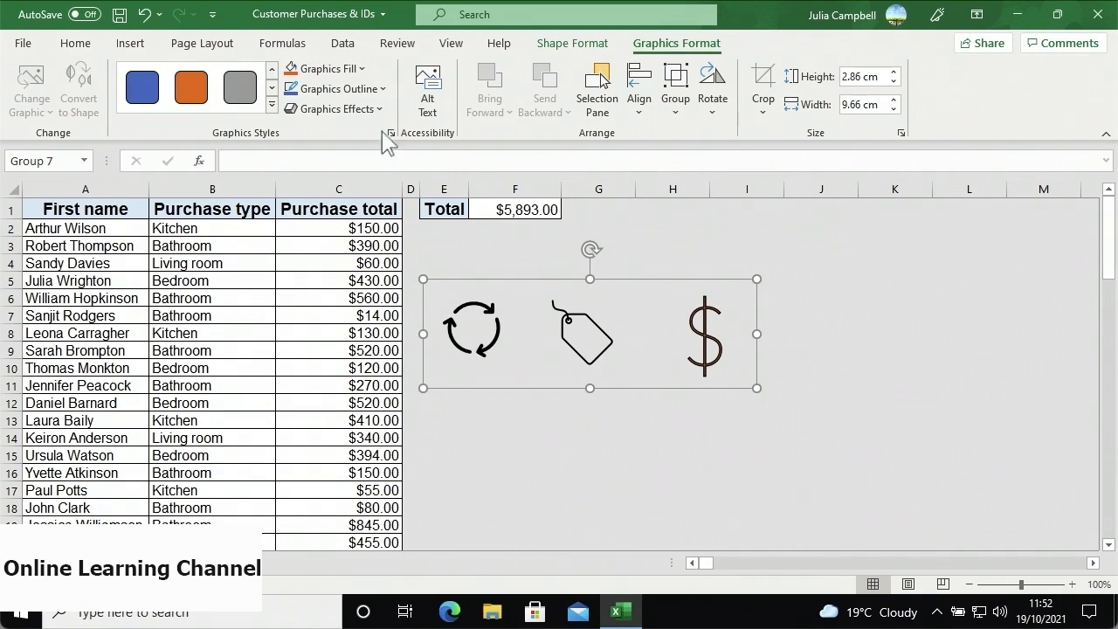
pyautogui.click(361, 71)
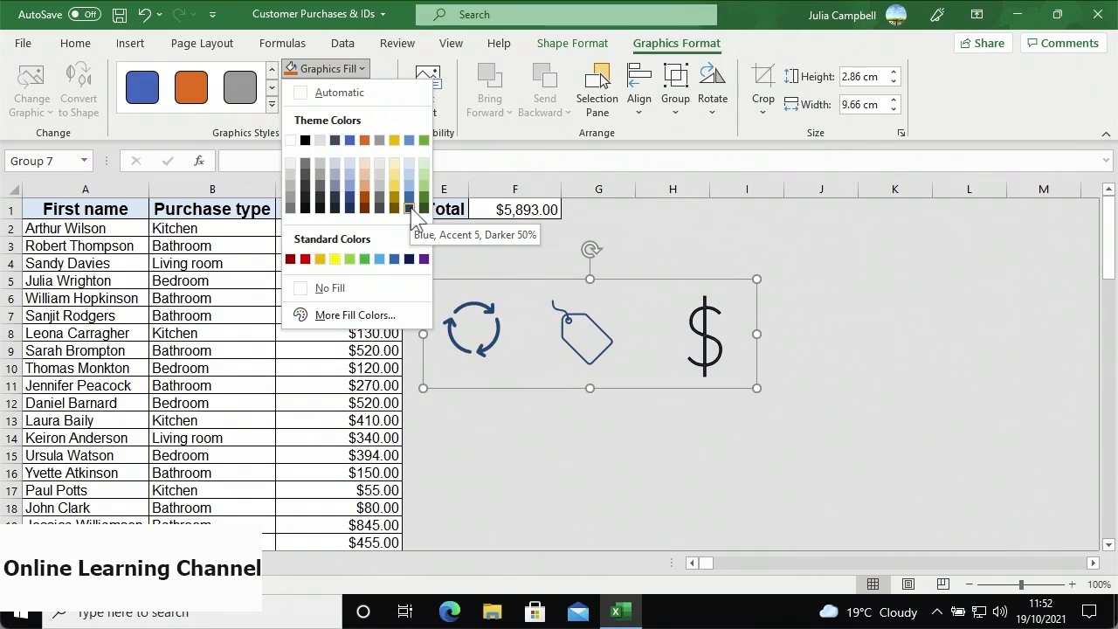
pyautogui.click(408, 207)
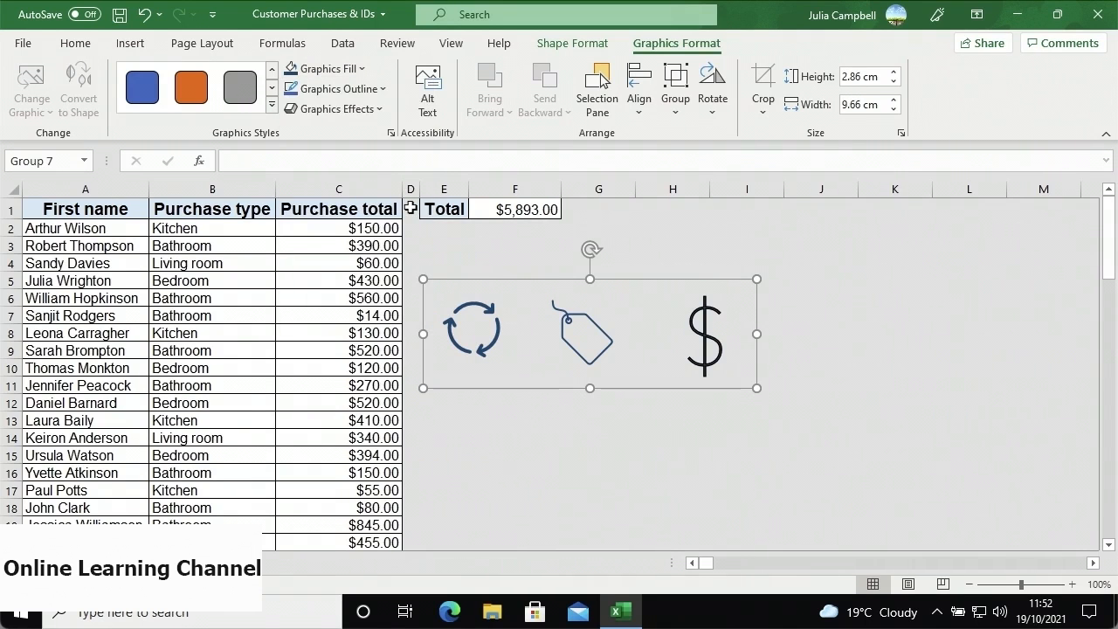
# - Ungroup the three icons back into separate graphics
pyautogui.click(470, 310)
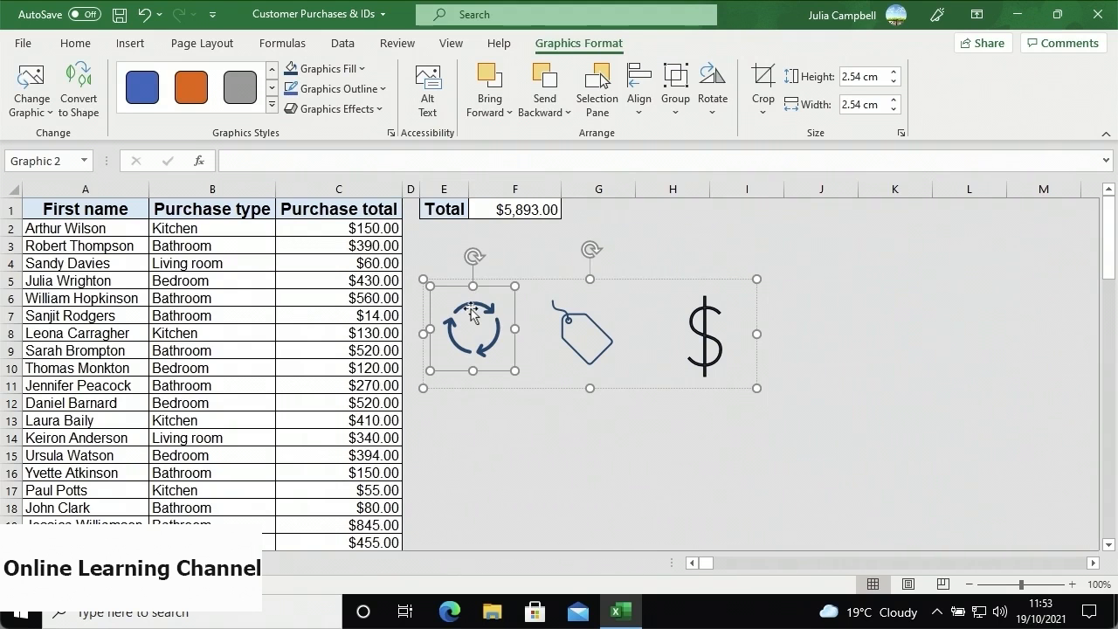
pyautogui.click(680, 109)
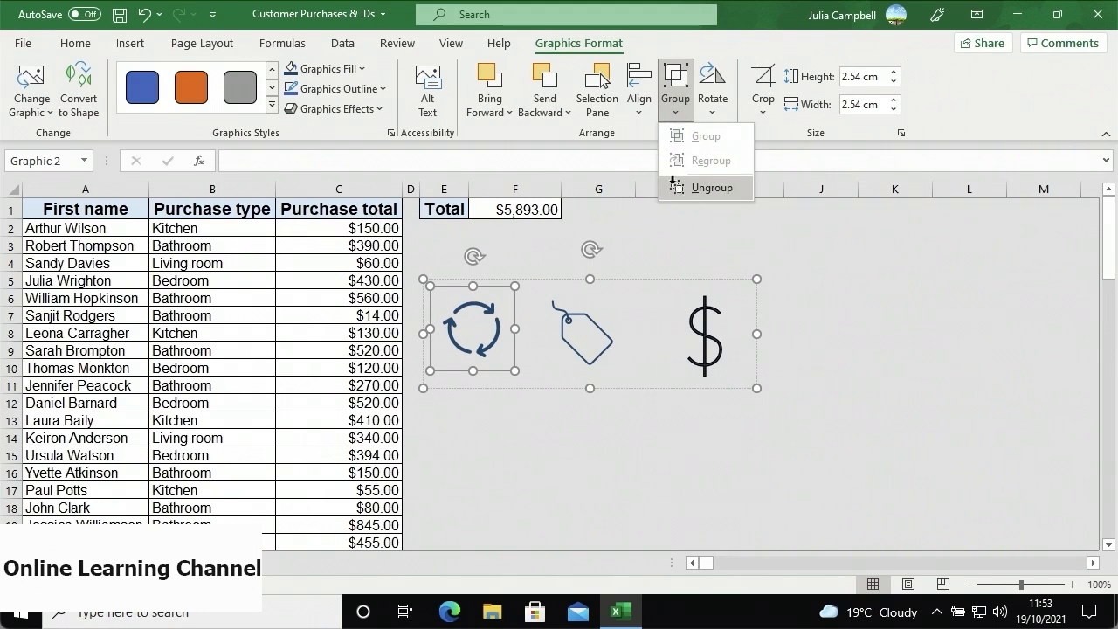
pyautogui.click(679, 189)
# - Delete the price-tag icon on its own
pyautogui.click(631, 305)
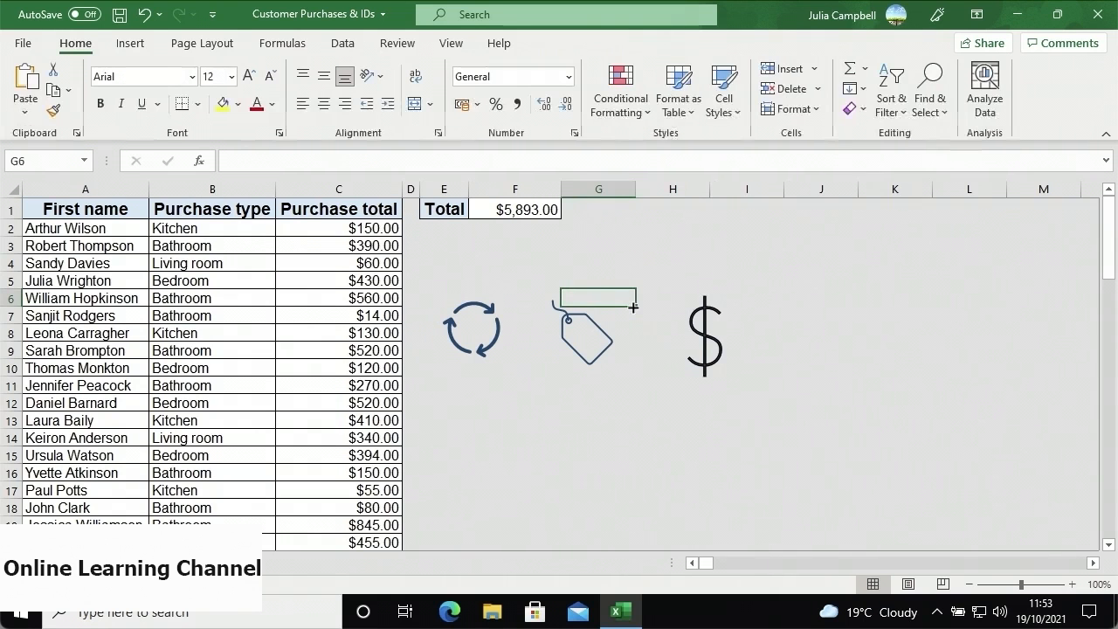
pyautogui.click(606, 325)
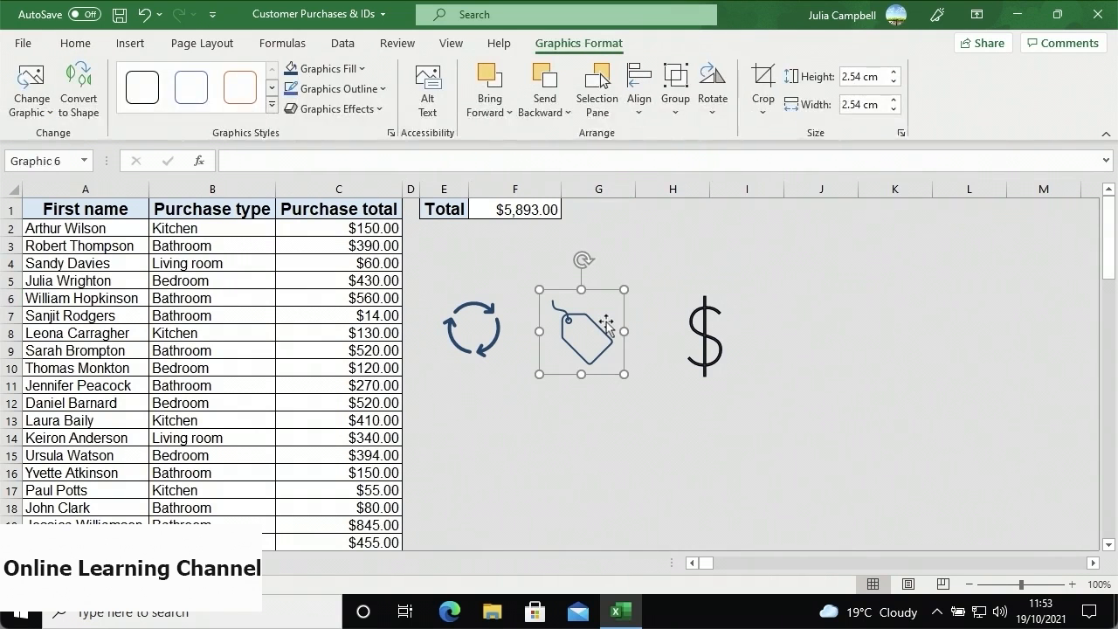
pyautogui.press('Delete')
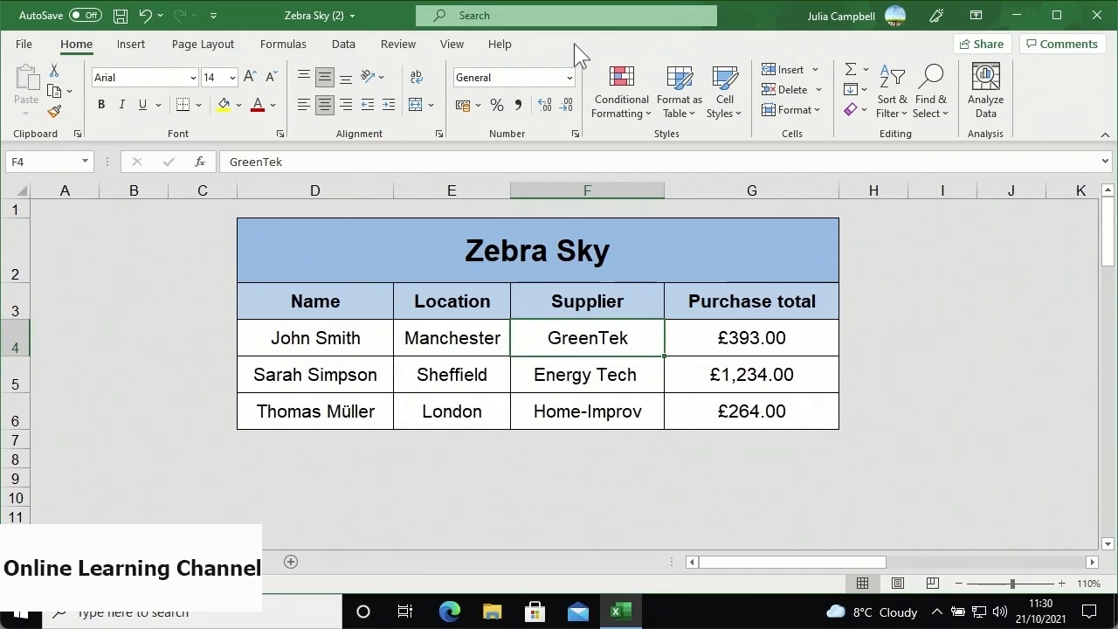
# - Append ™ to the Zebra Sky title in D2 using Arial's Letterlike Symbols subset
pyautogui.click(431, 254)
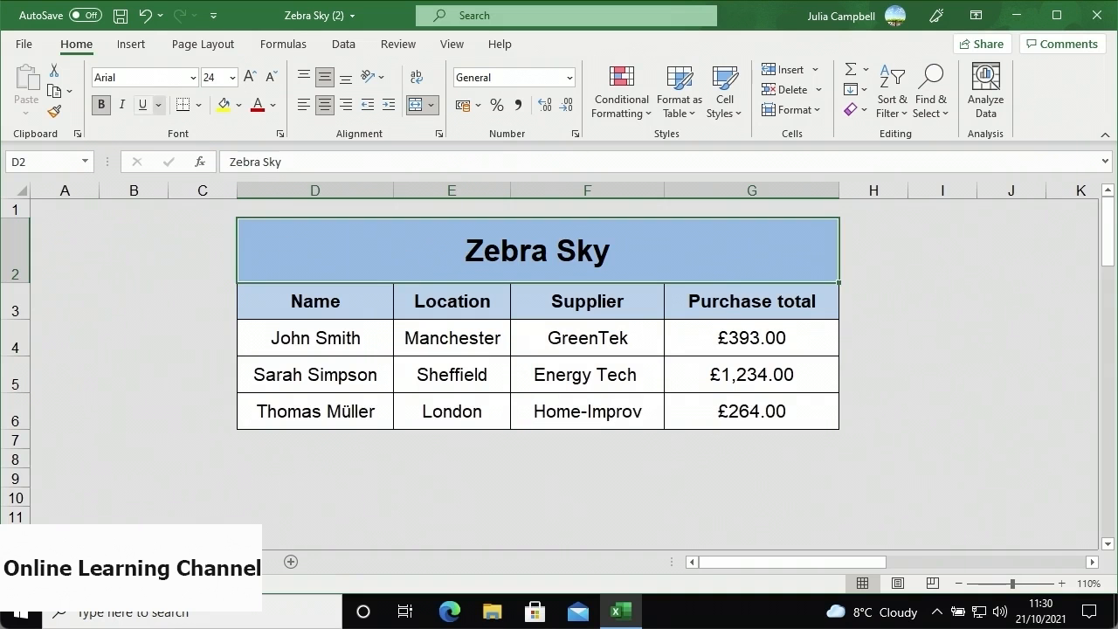
pyautogui.click(132, 46)
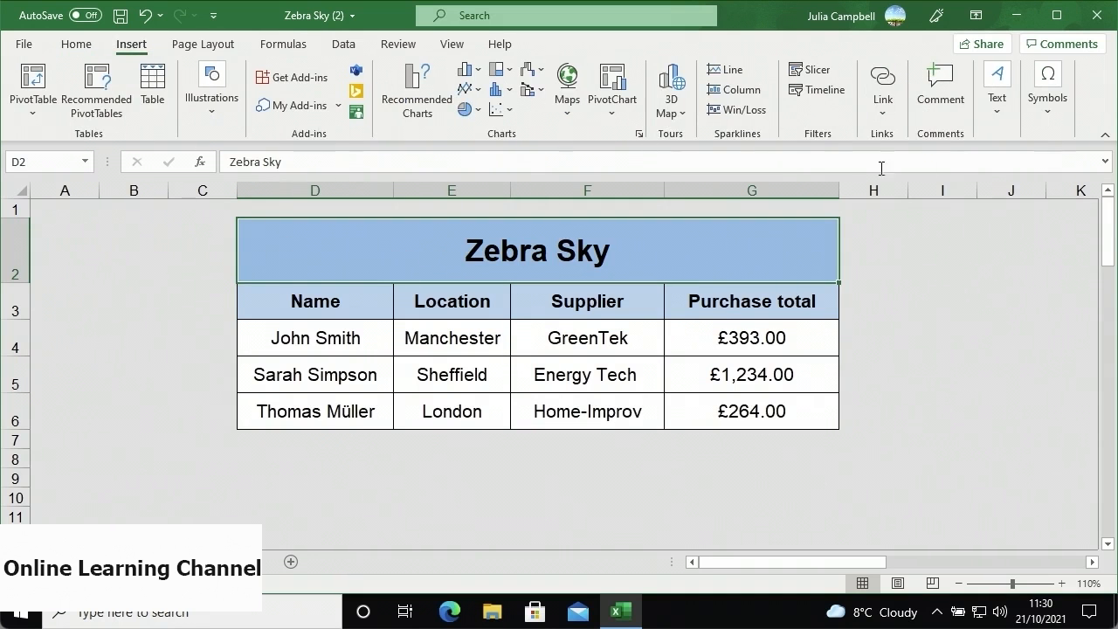
pyautogui.click(1046, 125)
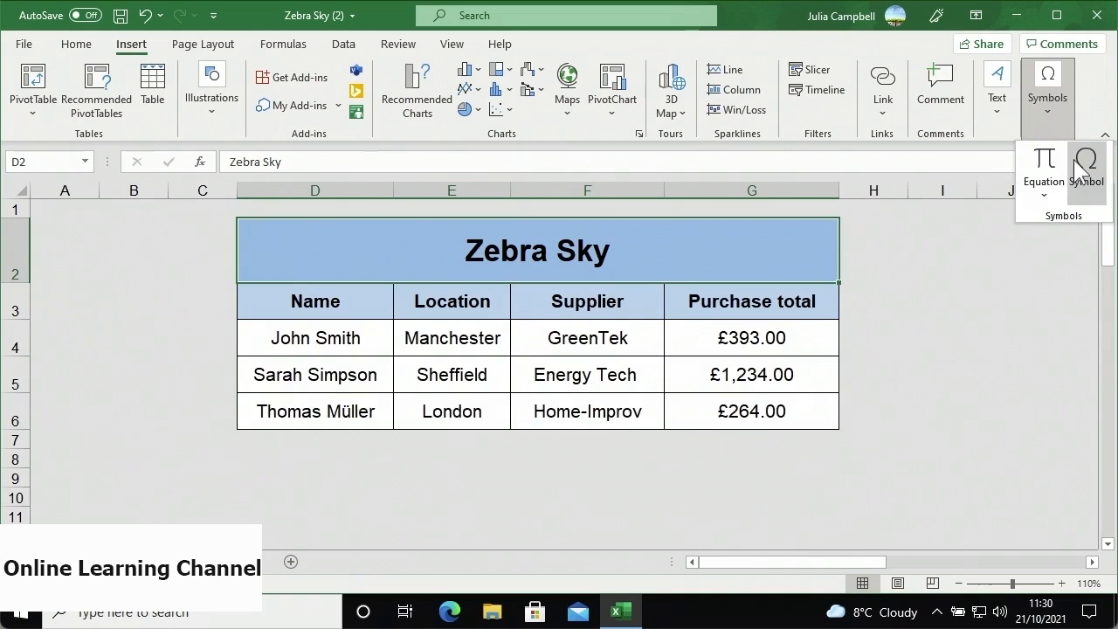
pyautogui.click(1083, 170)
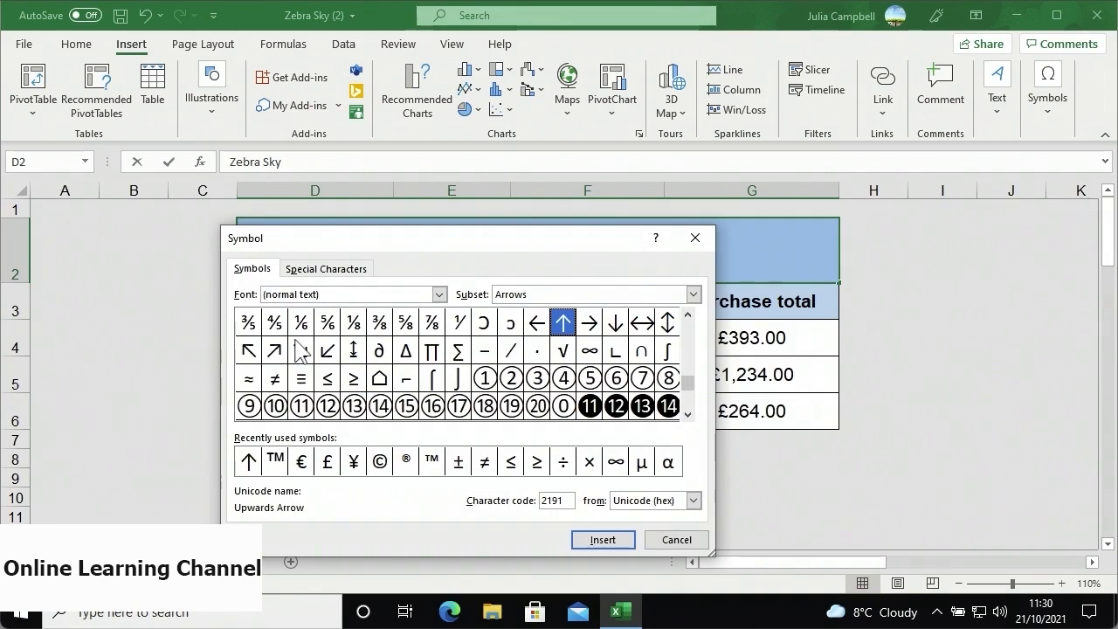
pyautogui.click(441, 295)
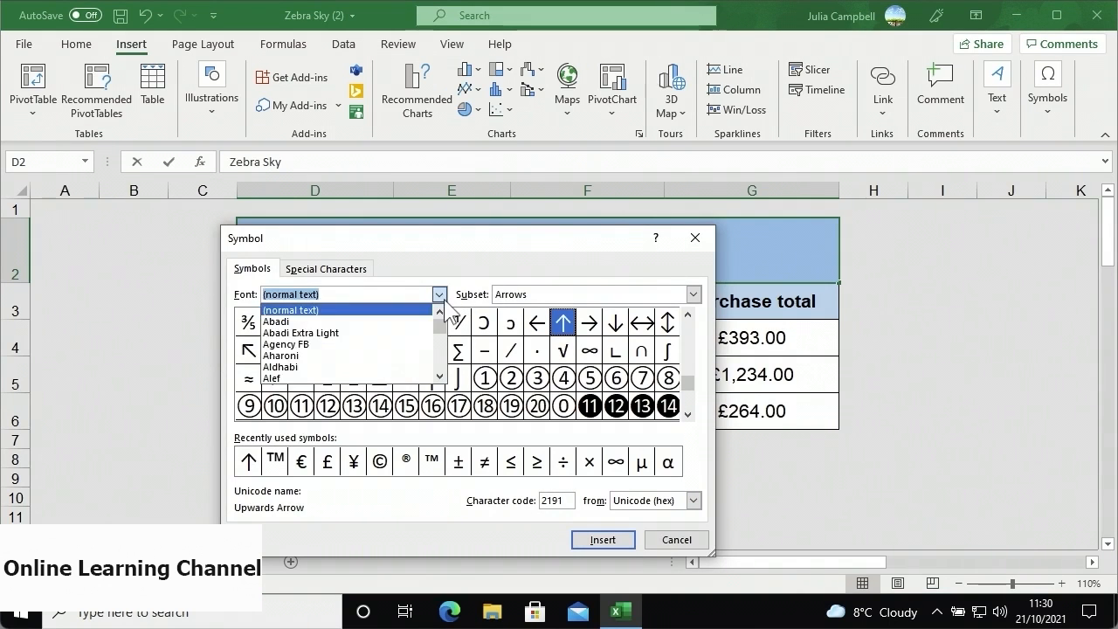
pyautogui.scroll(-7, 428, 344)
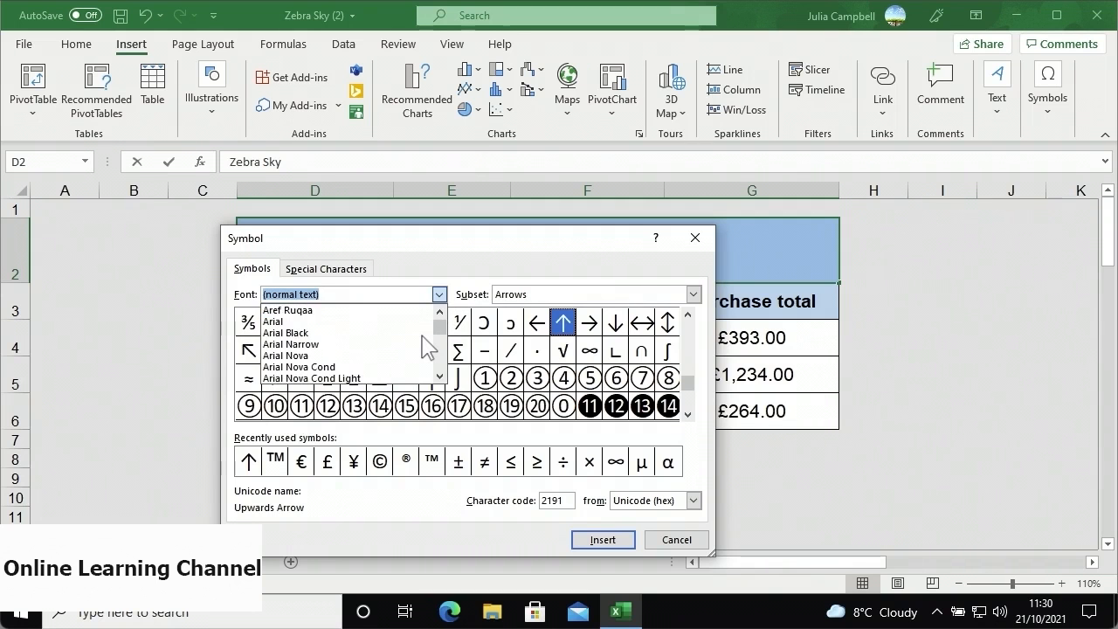
pyautogui.click(426, 321)
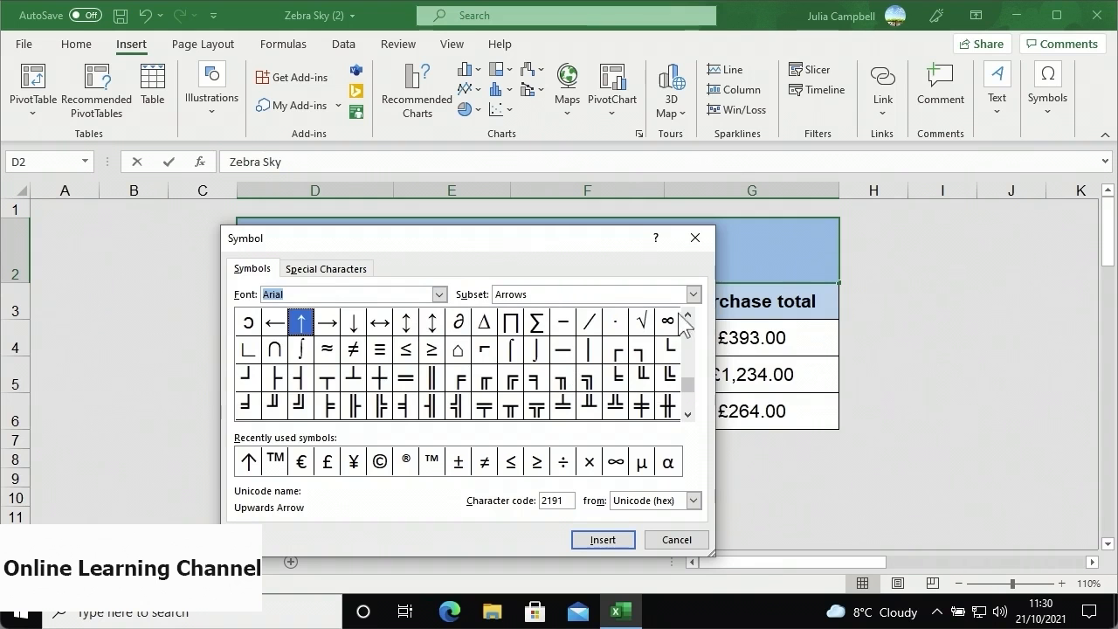
pyautogui.click(693, 295)
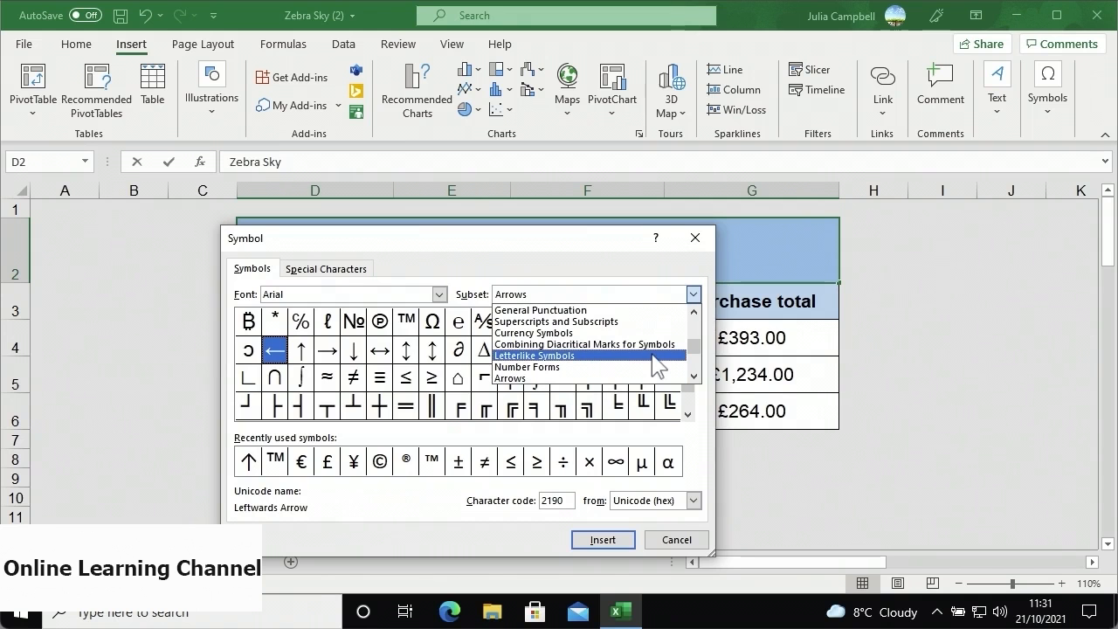
pyautogui.click(651, 355)
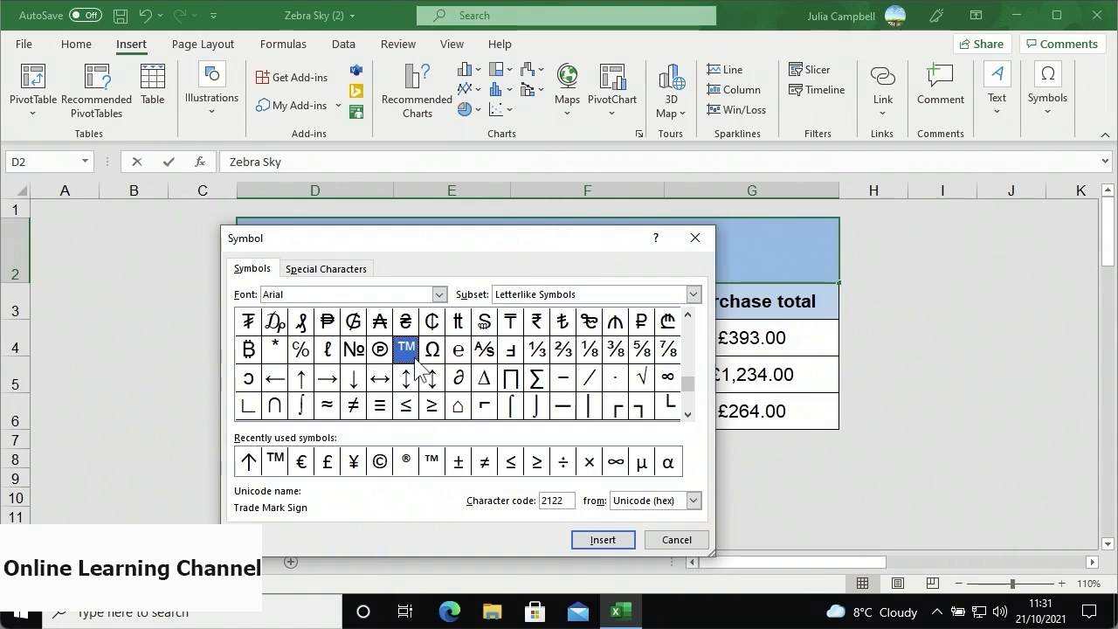
pyautogui.click(579, 539)
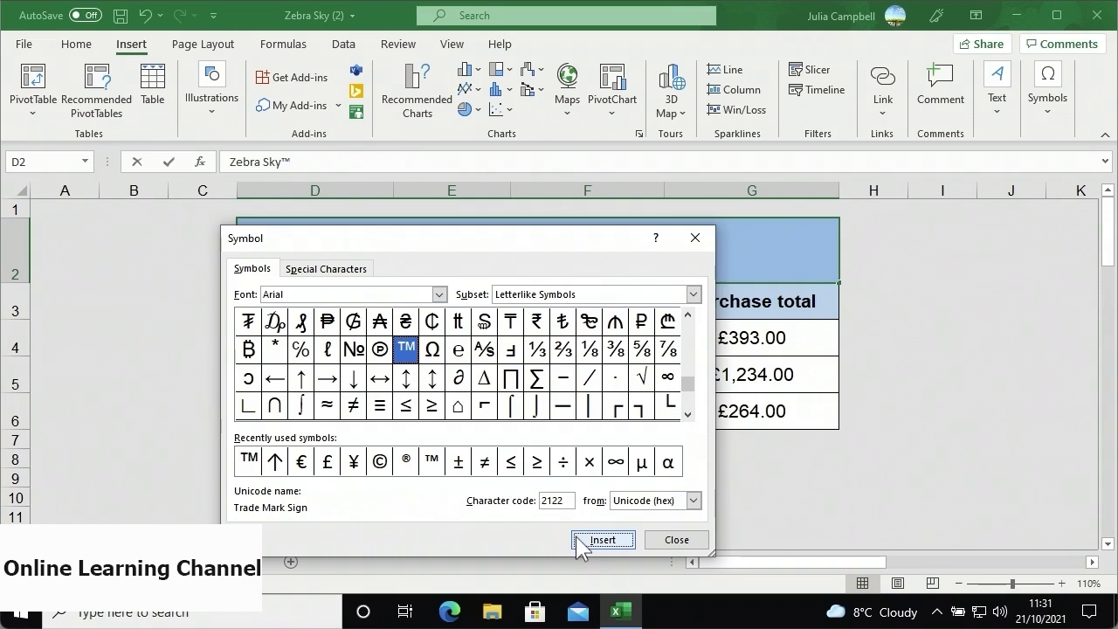
pyautogui.click(659, 542)
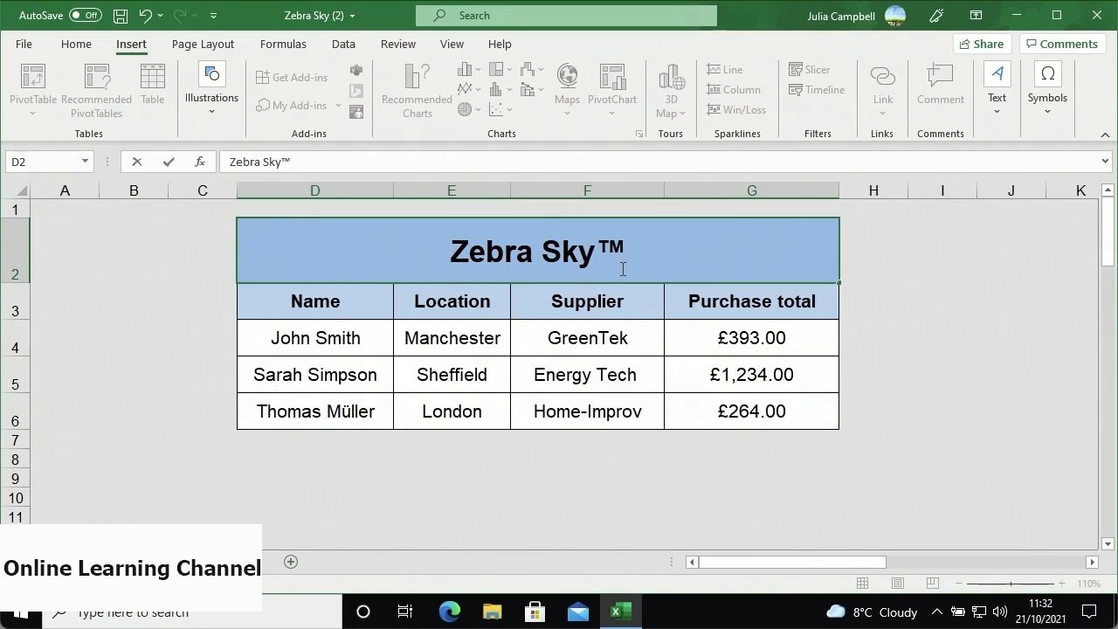
pyautogui.click(617, 340)
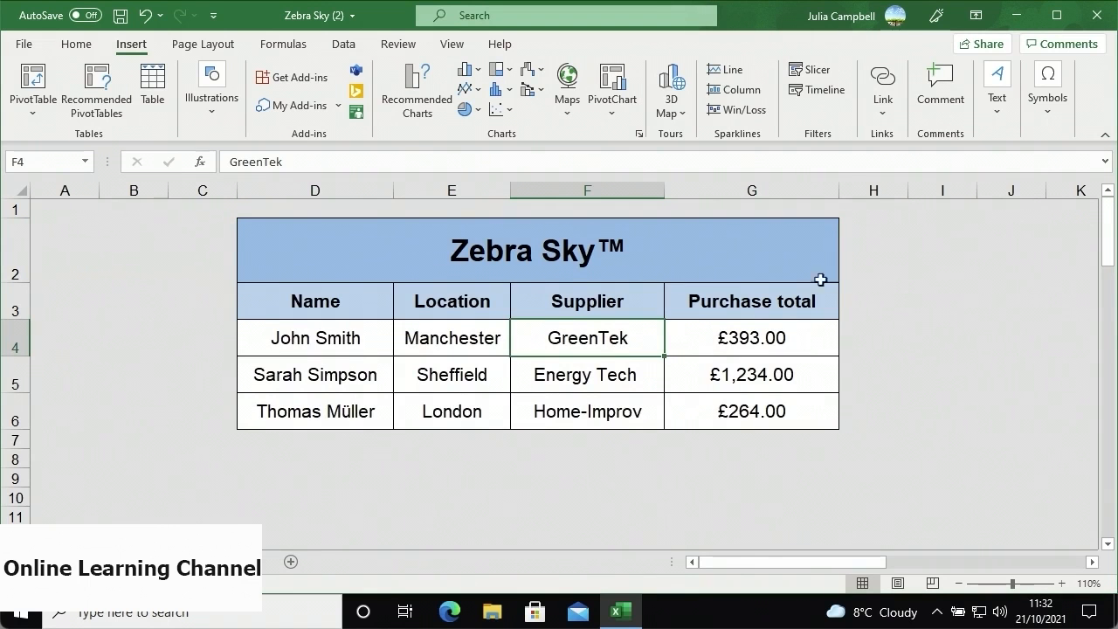
# - Insert the © Copyright special character after GreenTek in F4
pyautogui.click(1041, 127)
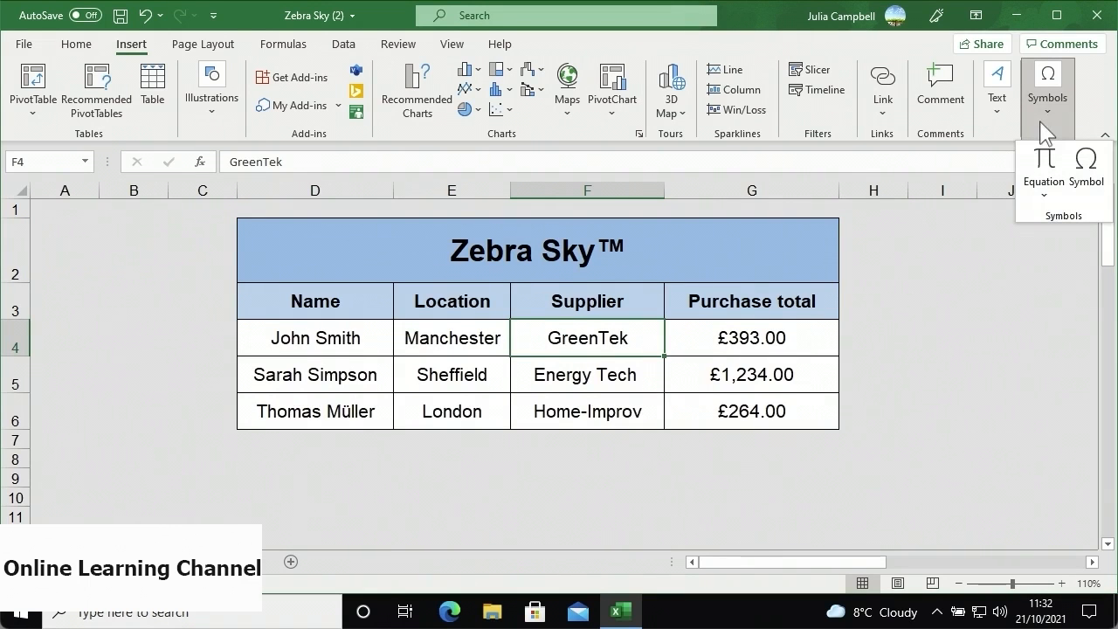
pyautogui.click(1084, 161)
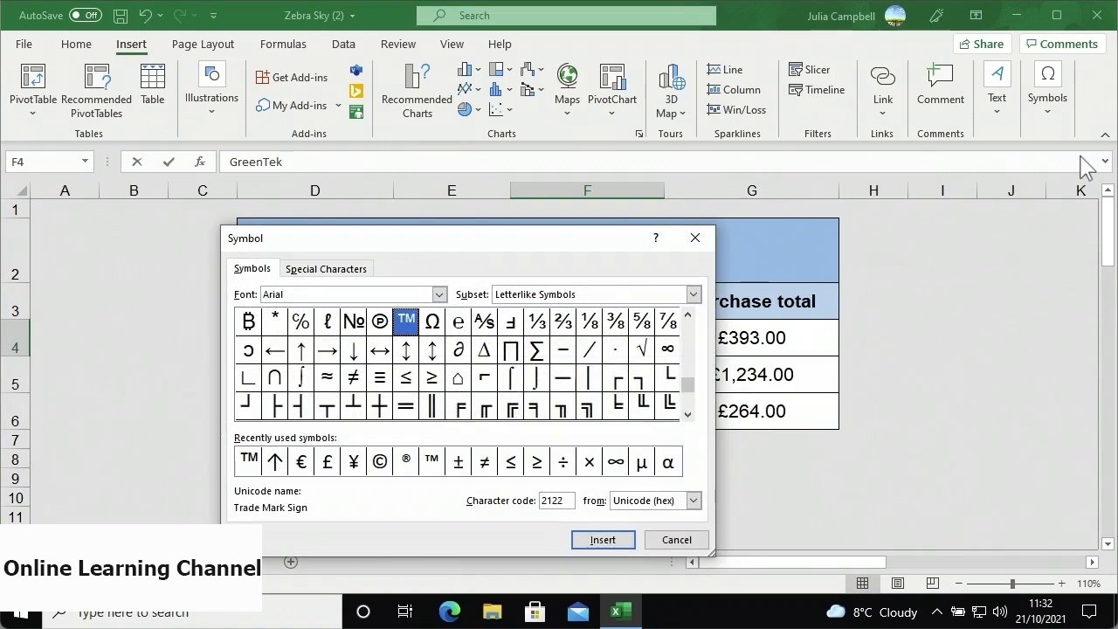
pyautogui.click(352, 275)
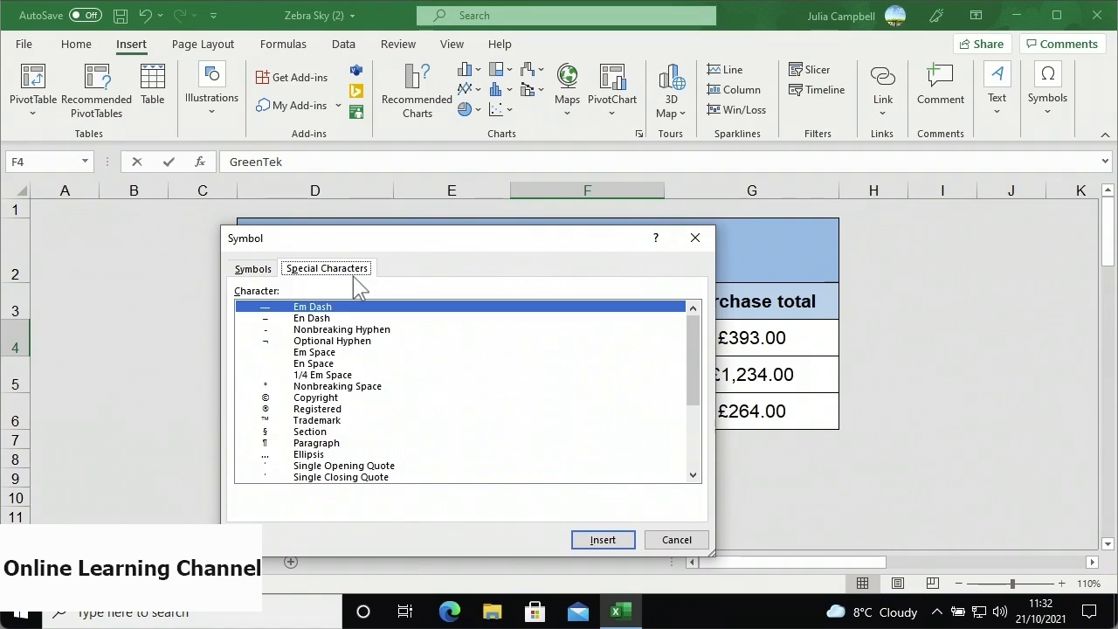
pyautogui.click(319, 400)
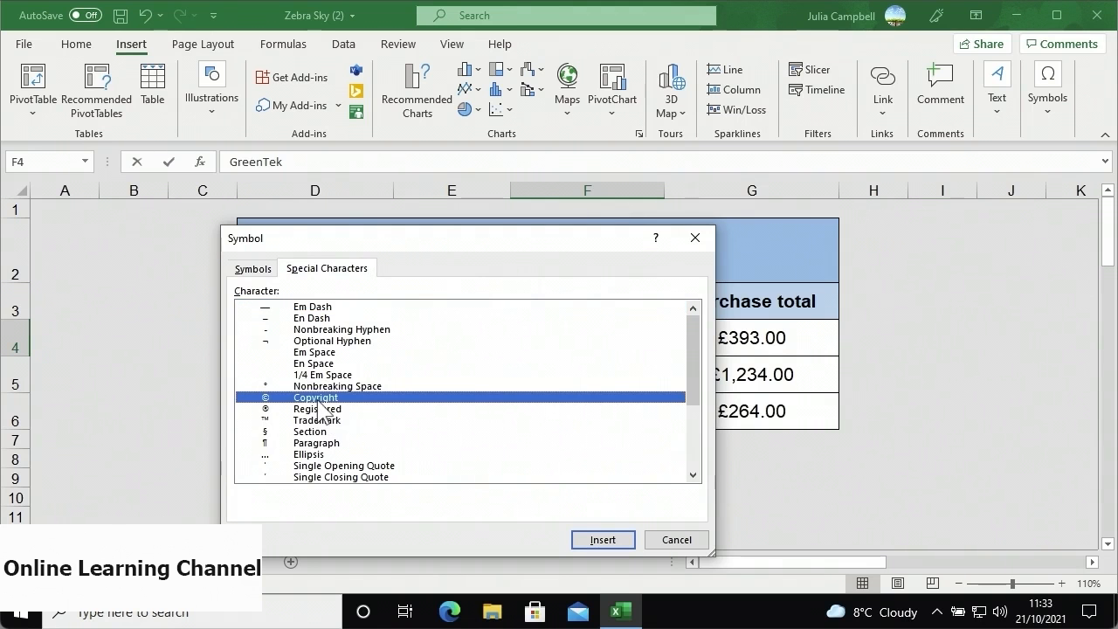
pyautogui.click(581, 541)
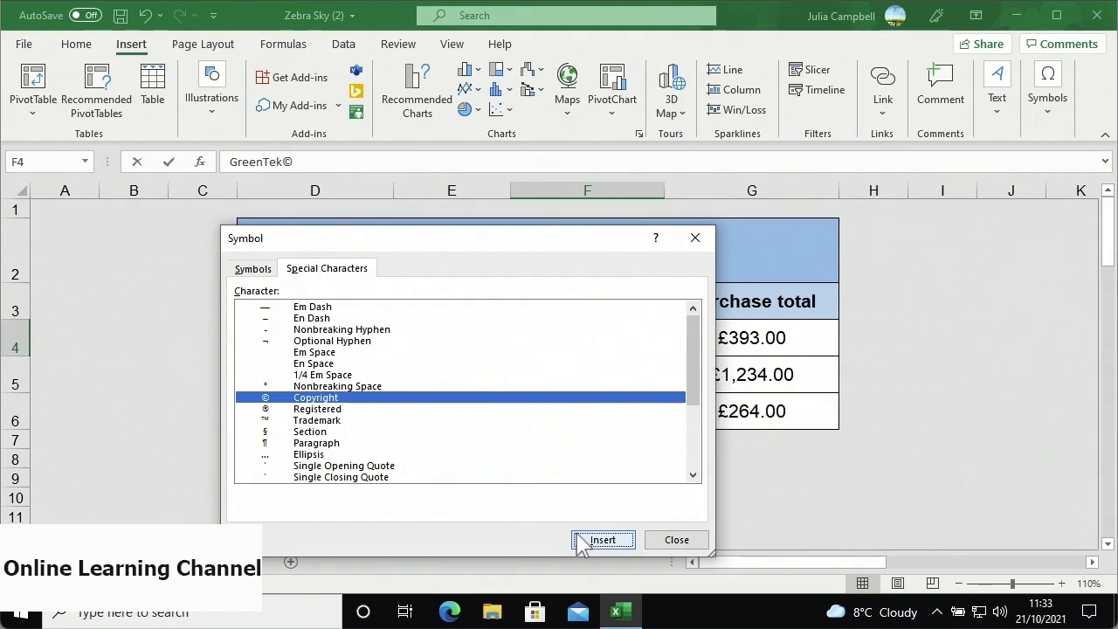
pyautogui.click(656, 539)
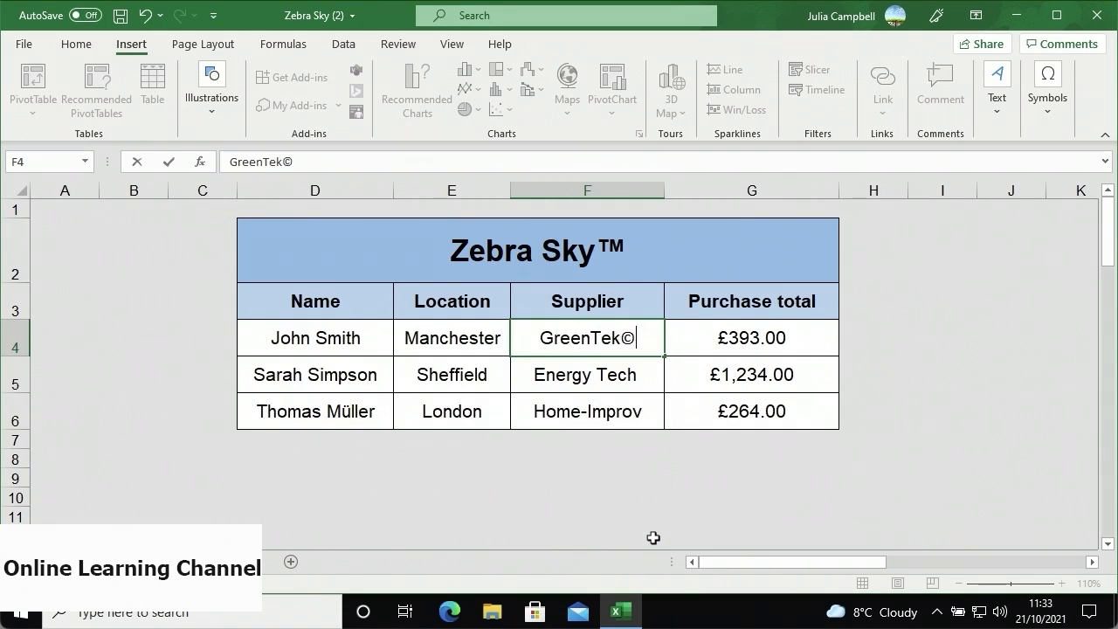
# - Type (r) after Energy Tech in F5 so AutoCorrect turns it into ®
pyautogui.click(661, 373)
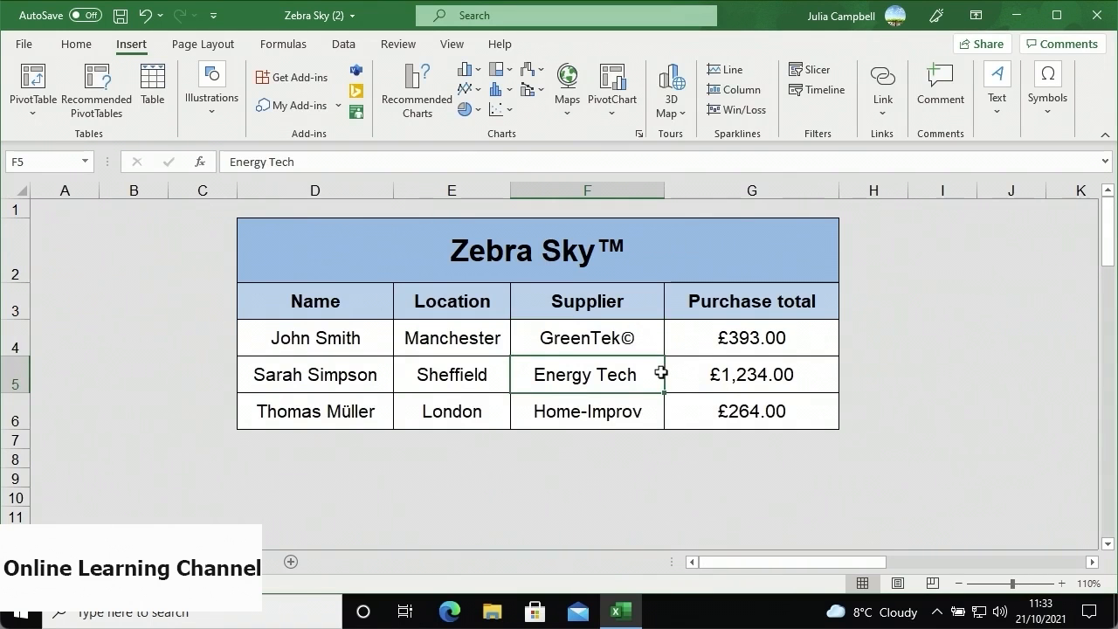
pyautogui.click(329, 161)
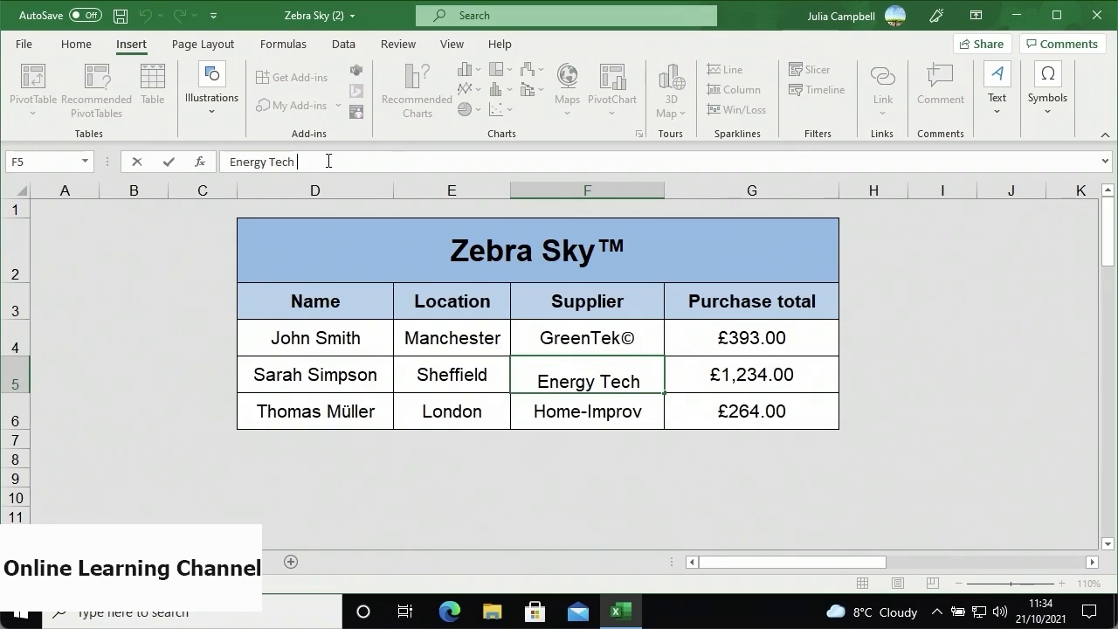
pyautogui.write('(r')
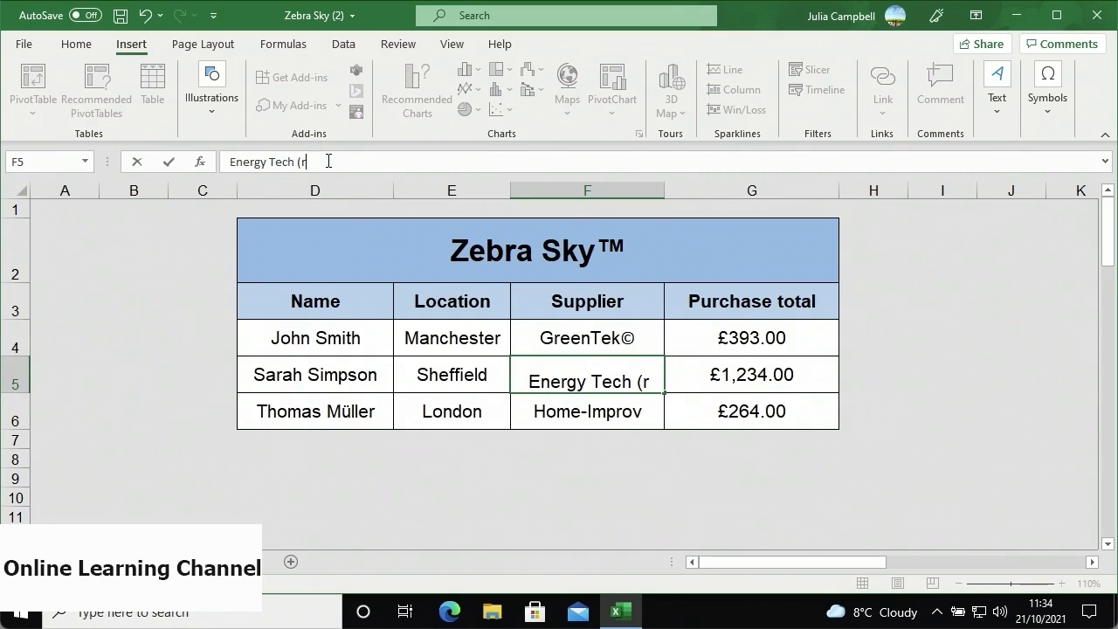
pyautogui.write(')')
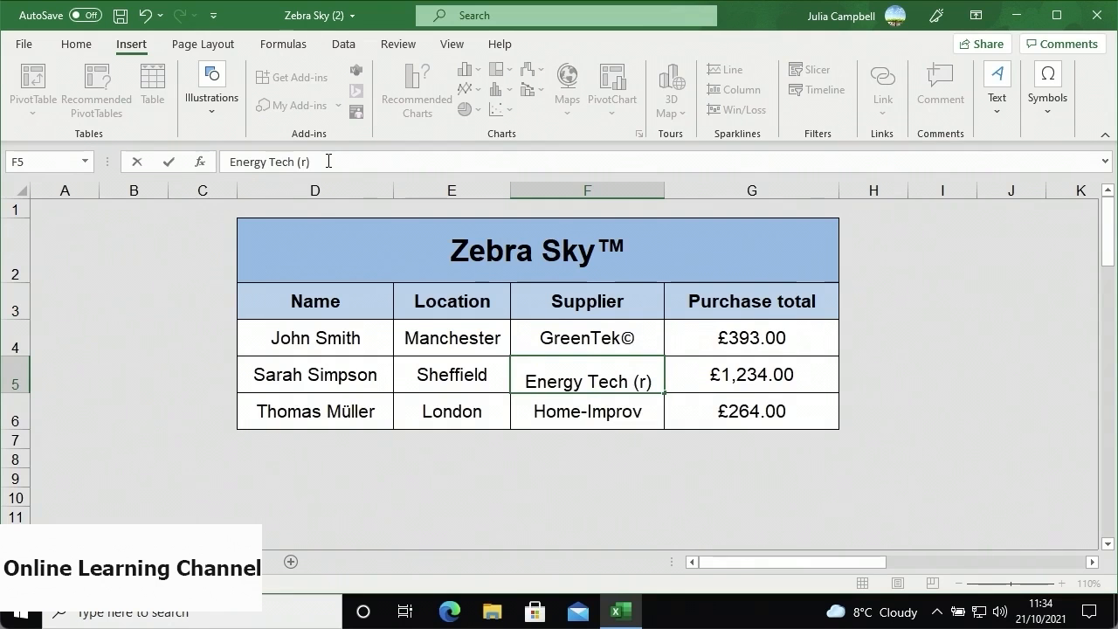
pyautogui.press('Return')
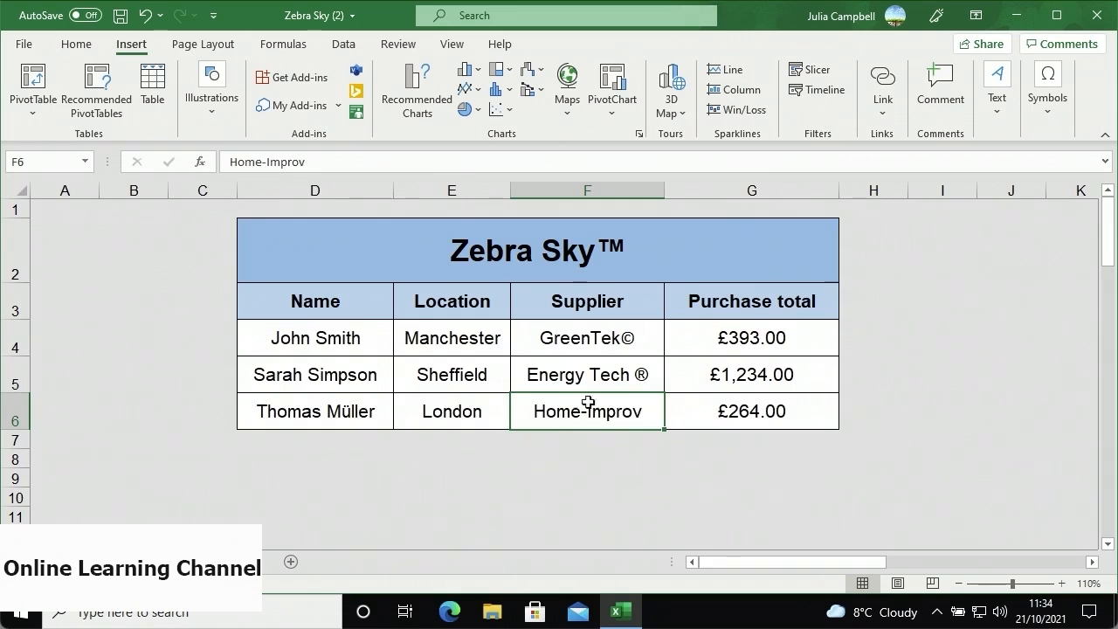
# - Review the AutoCorrect replacement list under Options > Proofing, then close Excel Options
pyautogui.click(24, 44)
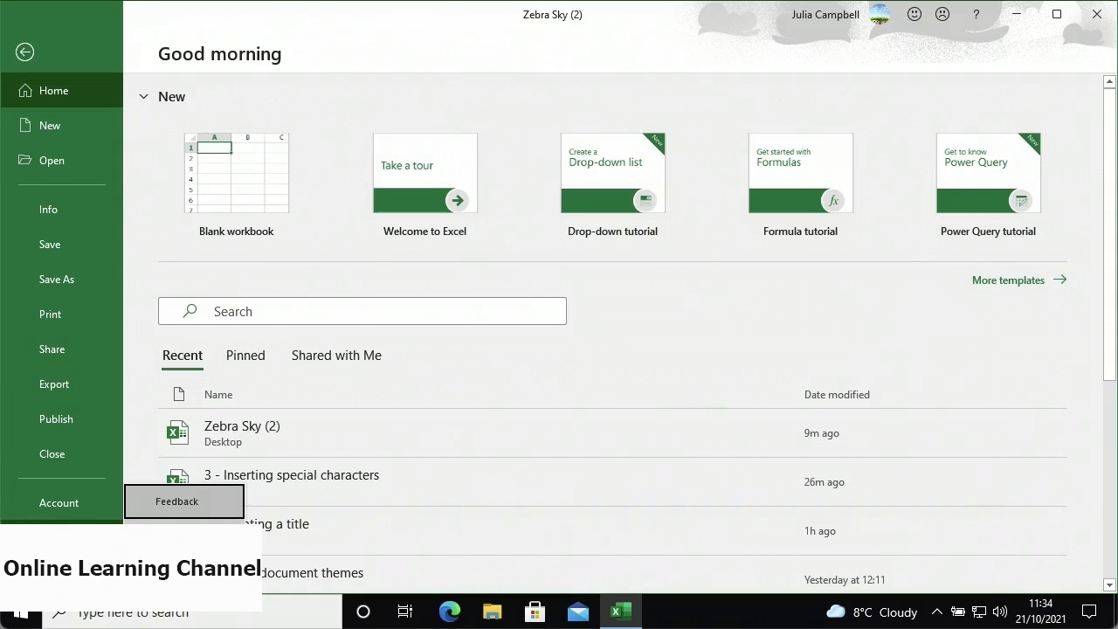
pyautogui.click(177, 536)
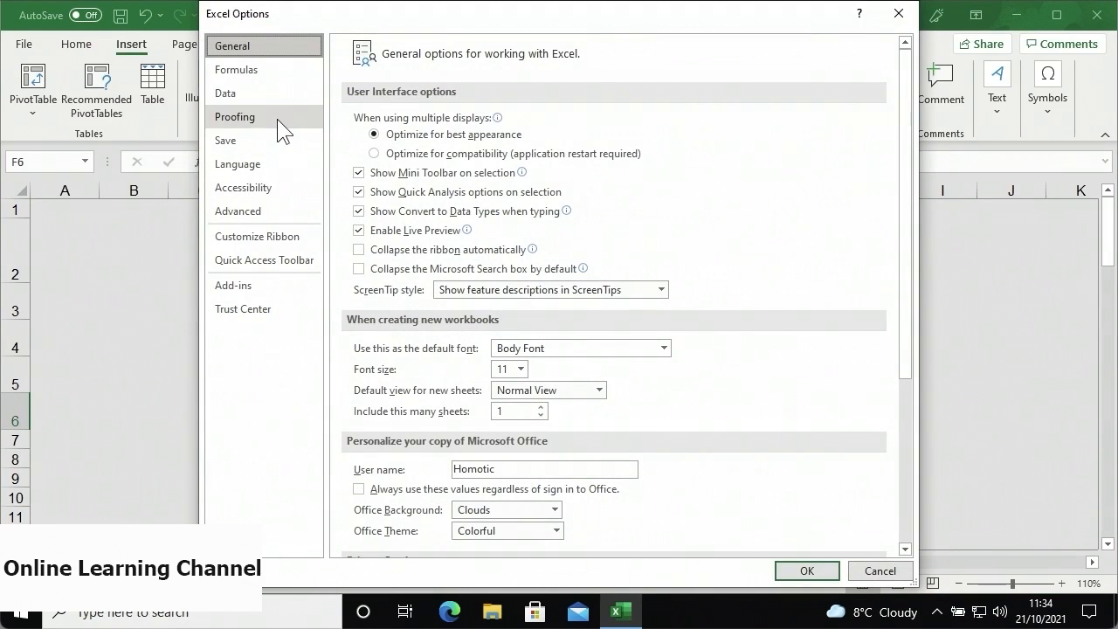
pyautogui.click(277, 119)
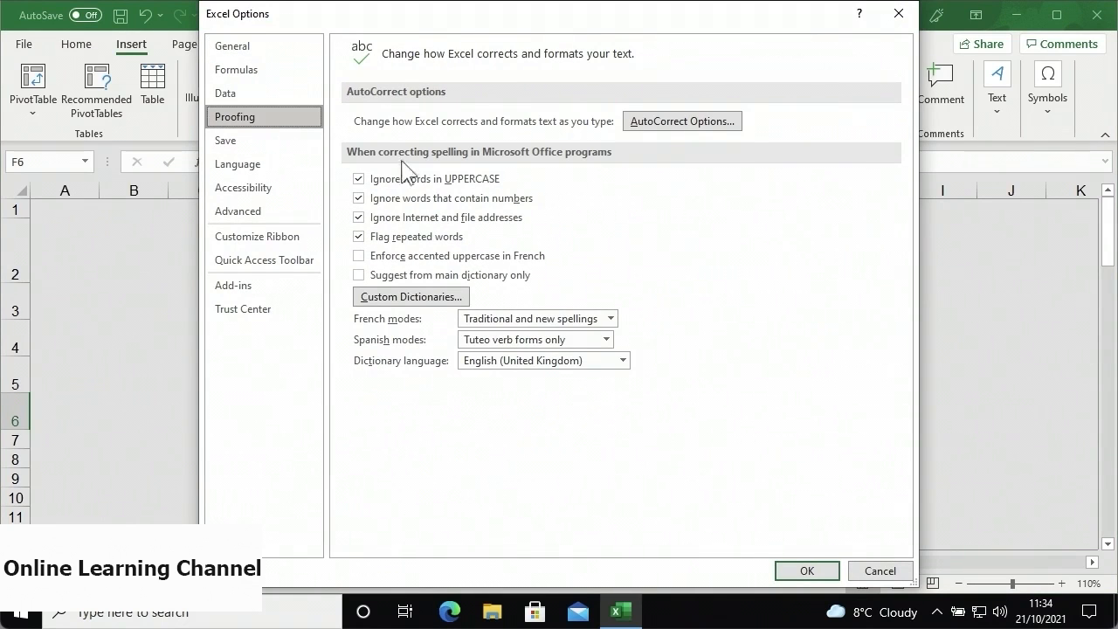
pyautogui.click(627, 128)
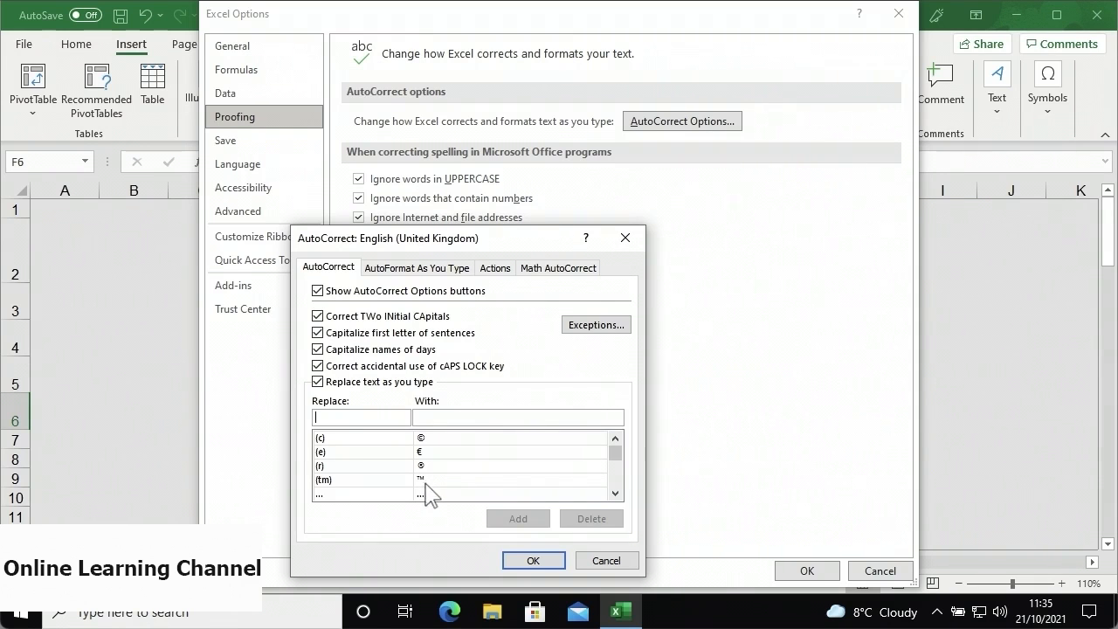
pyautogui.click(508, 563)
pyautogui.click(860, 572)
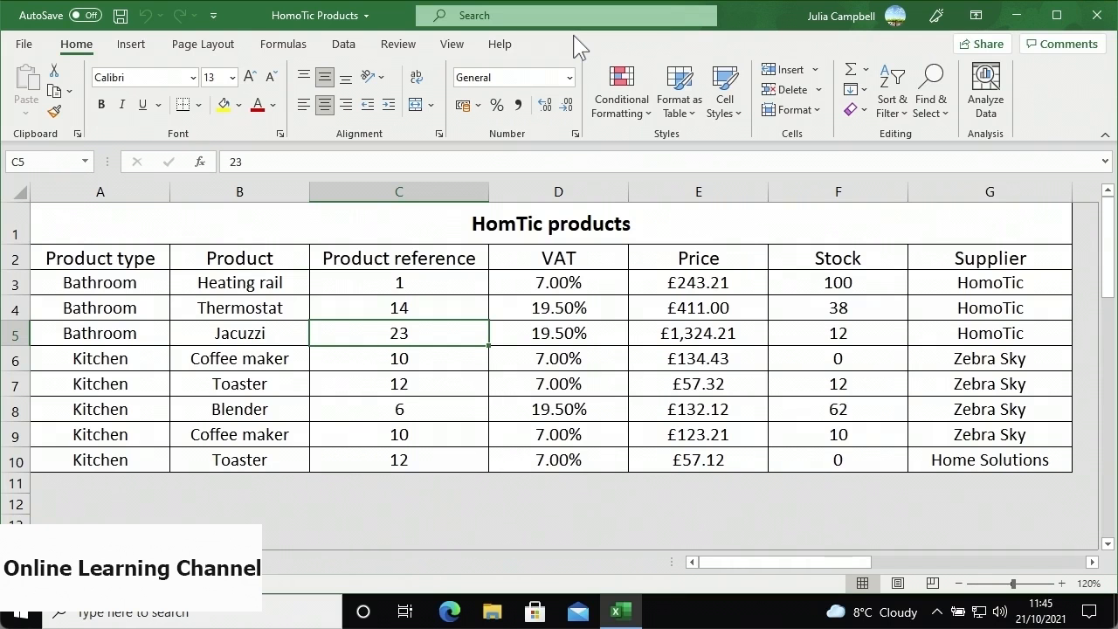
# - Fill title cell A1 light blue, then select header row A2:G2 for formatting
pyautogui.click(445, 216)
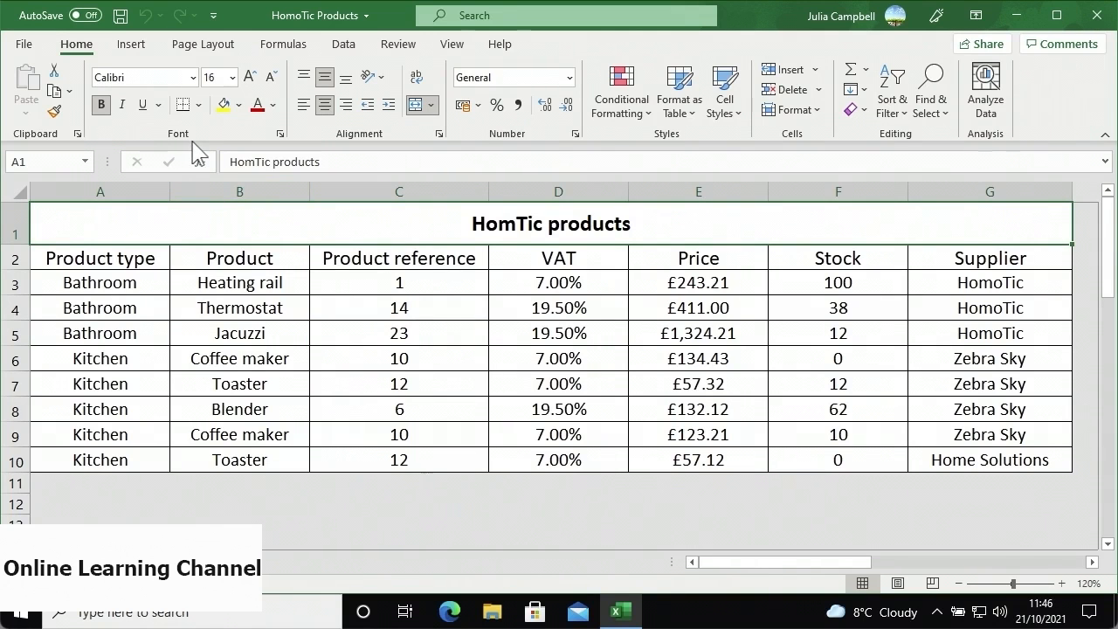
pyautogui.click(237, 108)
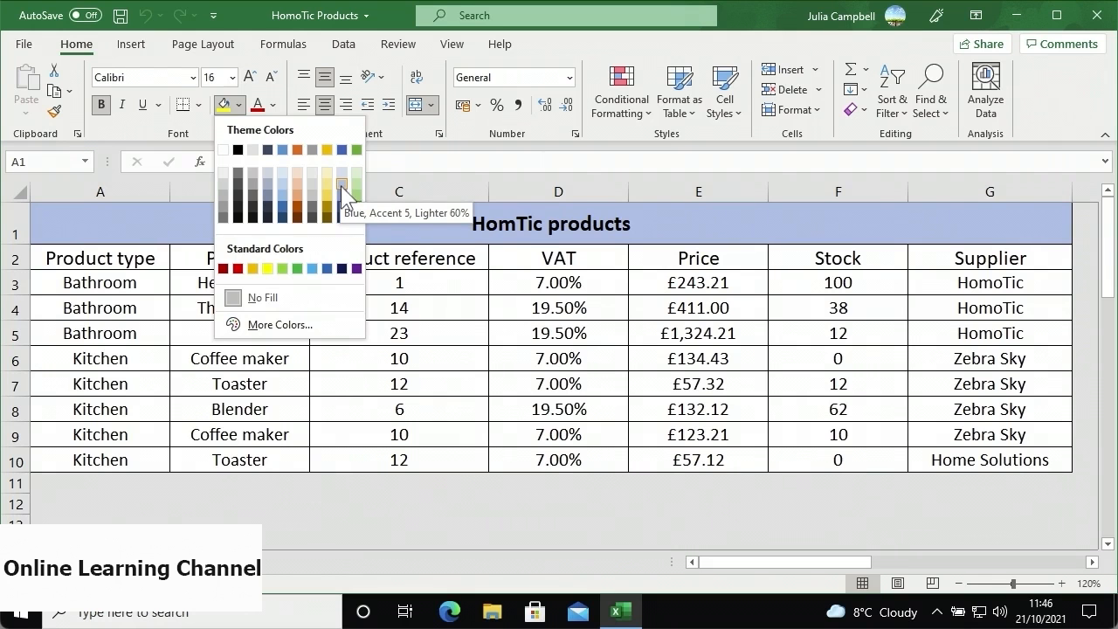
pyautogui.click(287, 186)
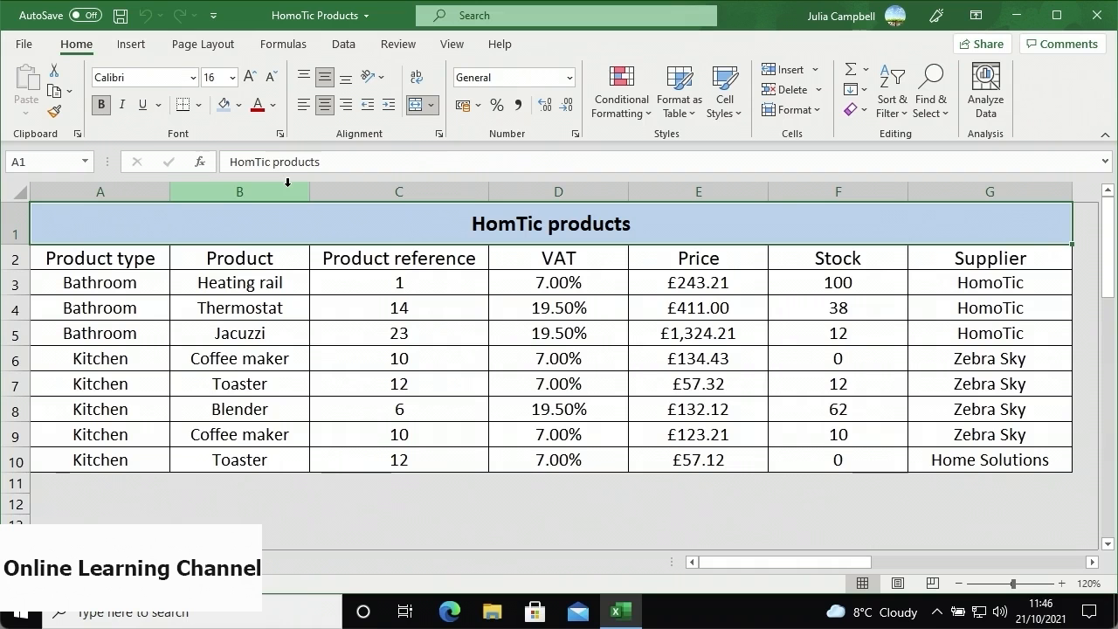
pyautogui.moveTo(161, 258); pyautogui.dragTo(949, 260)
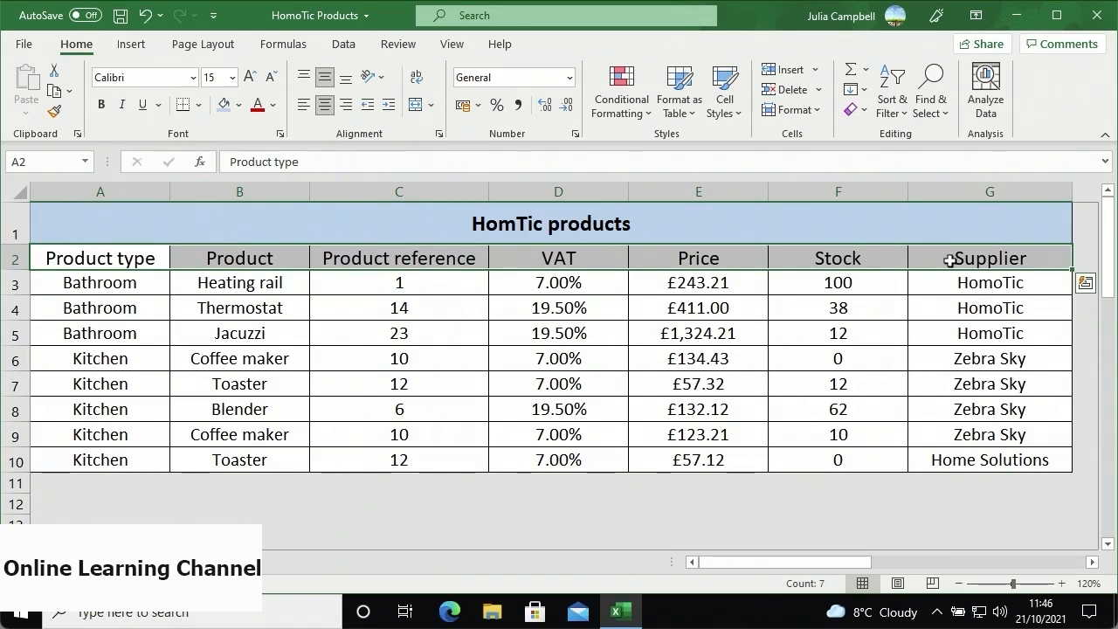
pyautogui.rightClick(732, 260)
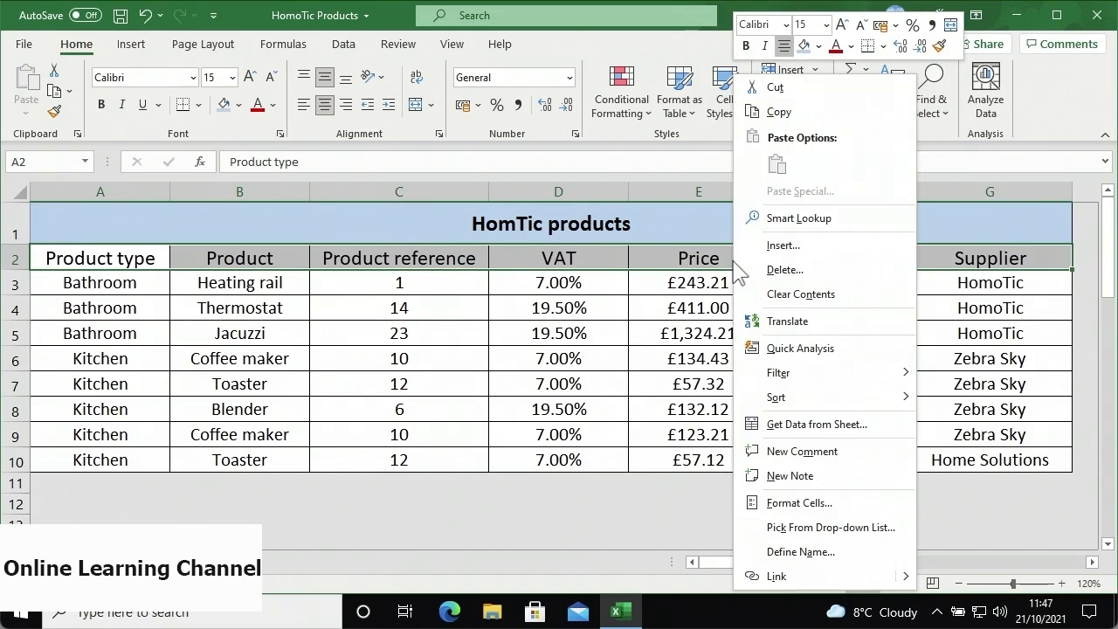
# - Fill the Product type to Supplier header cells with custom dark purple, RGB 66, 55, 145
pyautogui.click(820, 49)
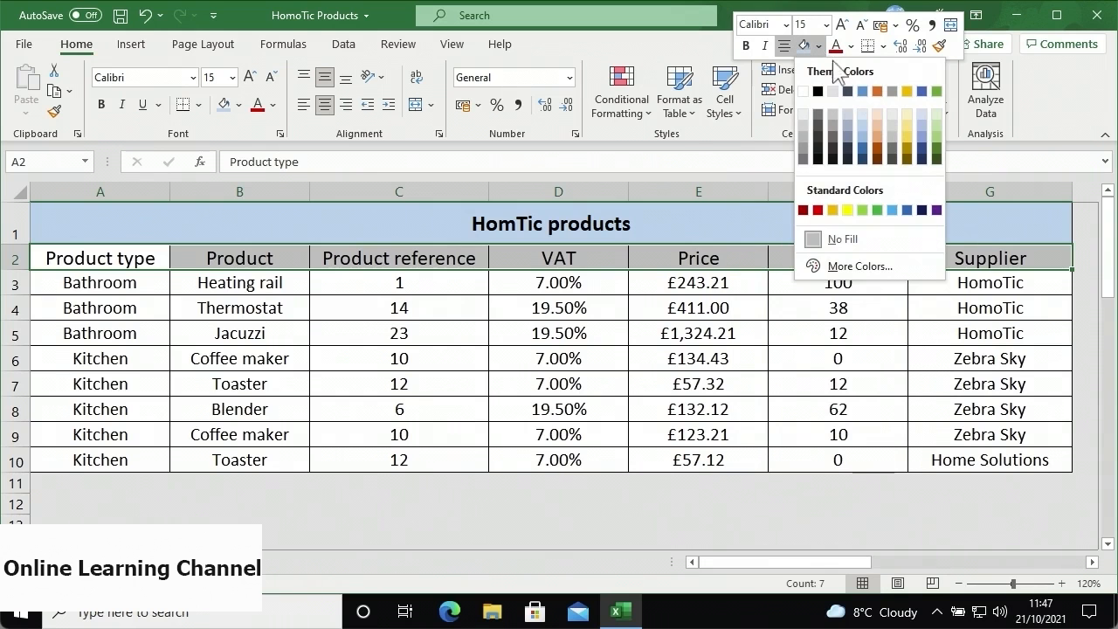
pyautogui.click(901, 269)
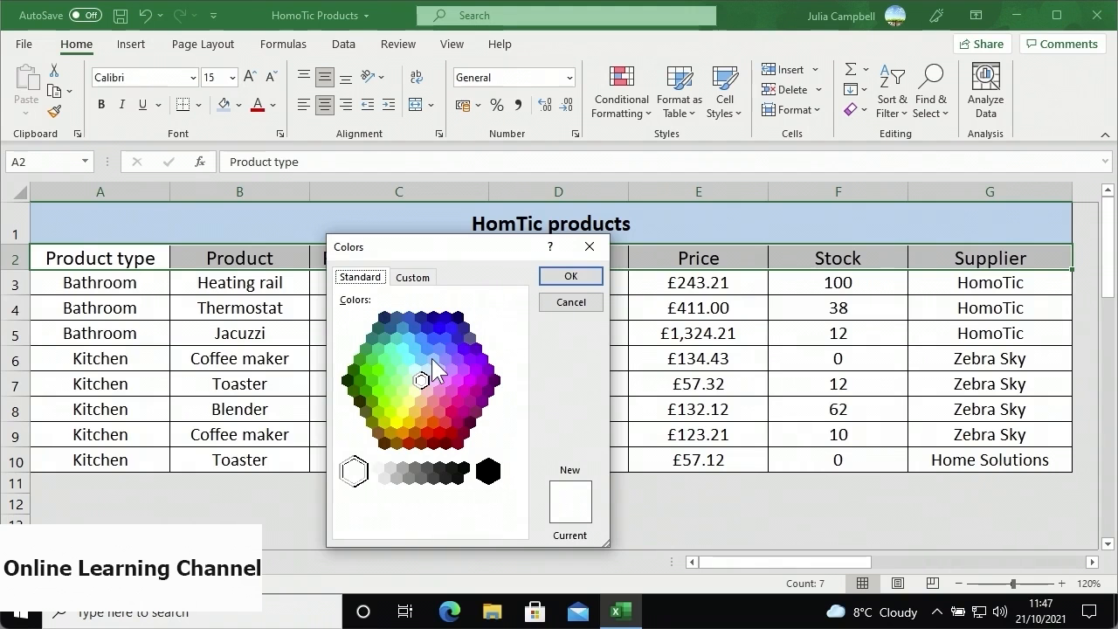
pyautogui.click(423, 281)
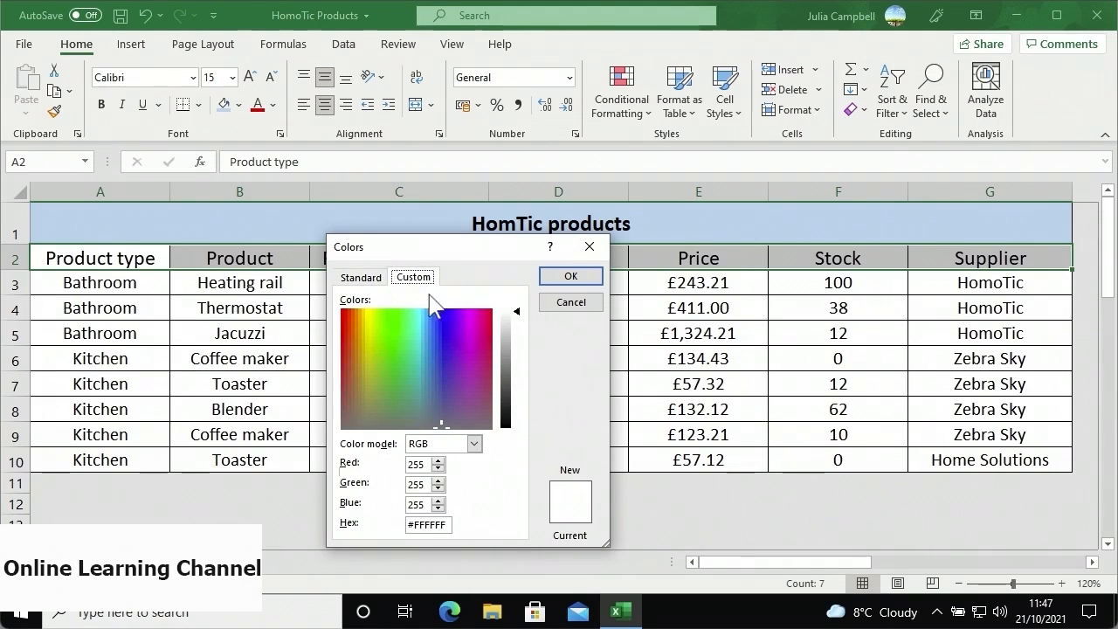
pyautogui.moveTo(446, 349); pyautogui.dragTo(444, 380)
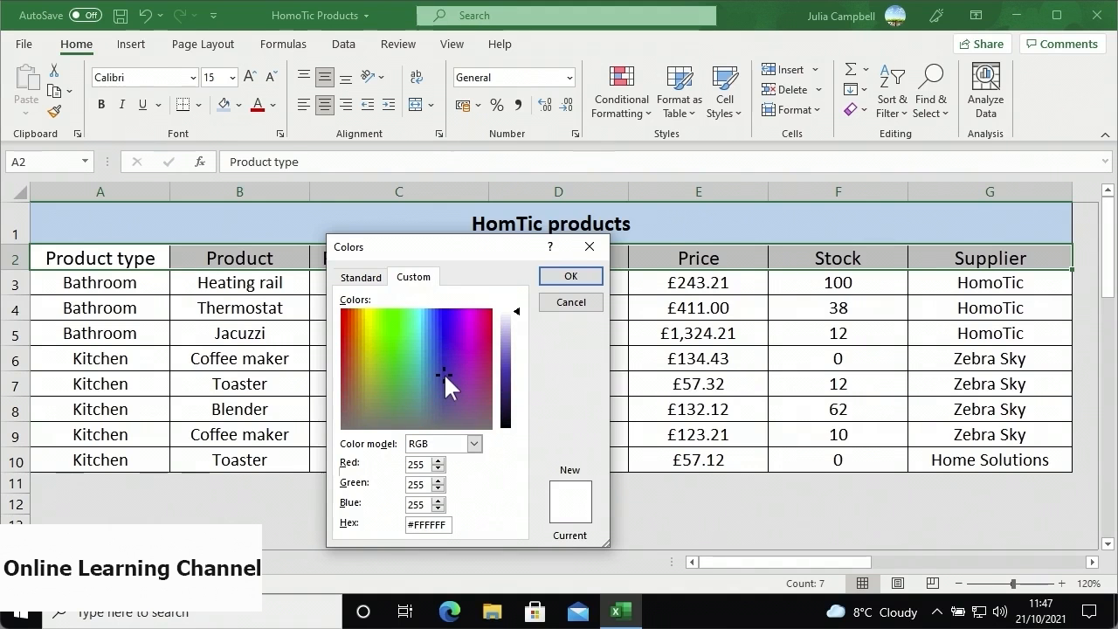
pyautogui.moveTo(517, 316); pyautogui.dragTo(519, 384)
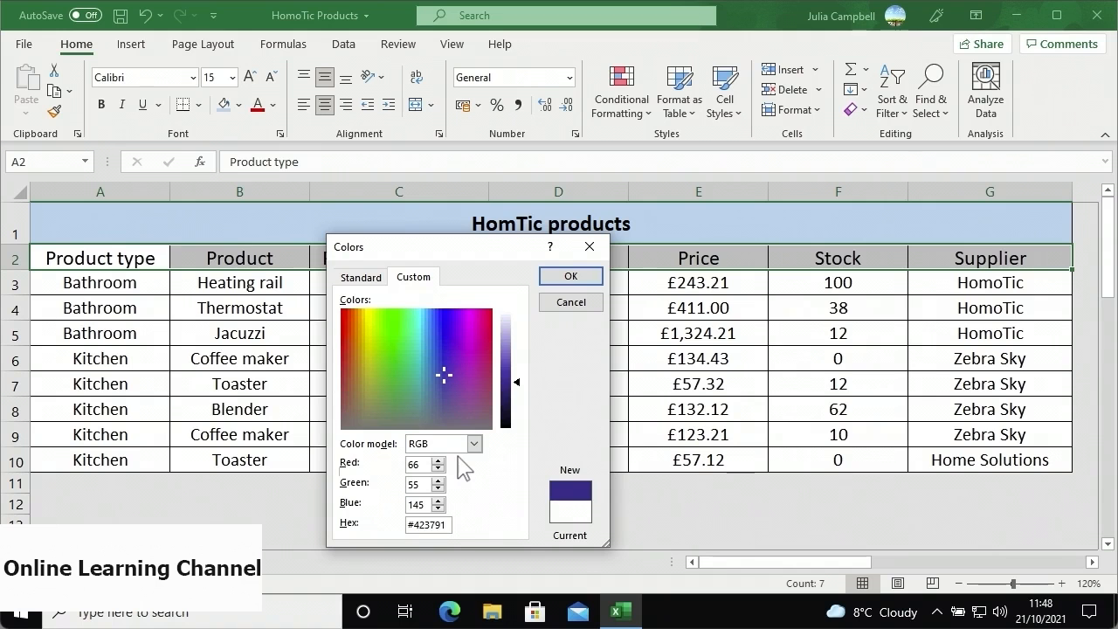
pyautogui.click(559, 277)
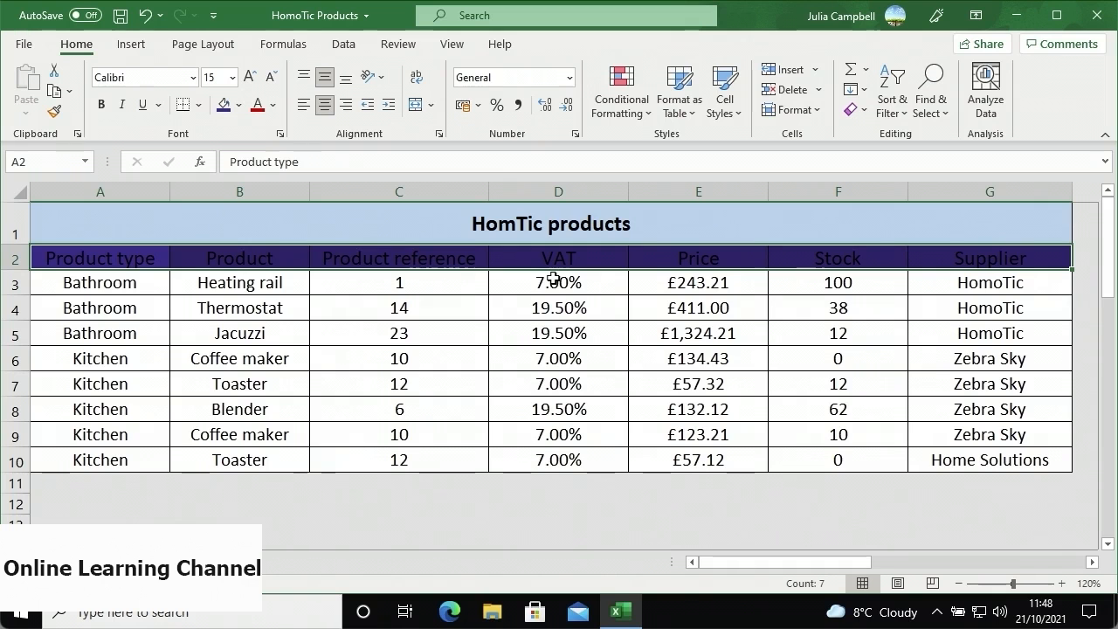
pyautogui.click(272, 106)
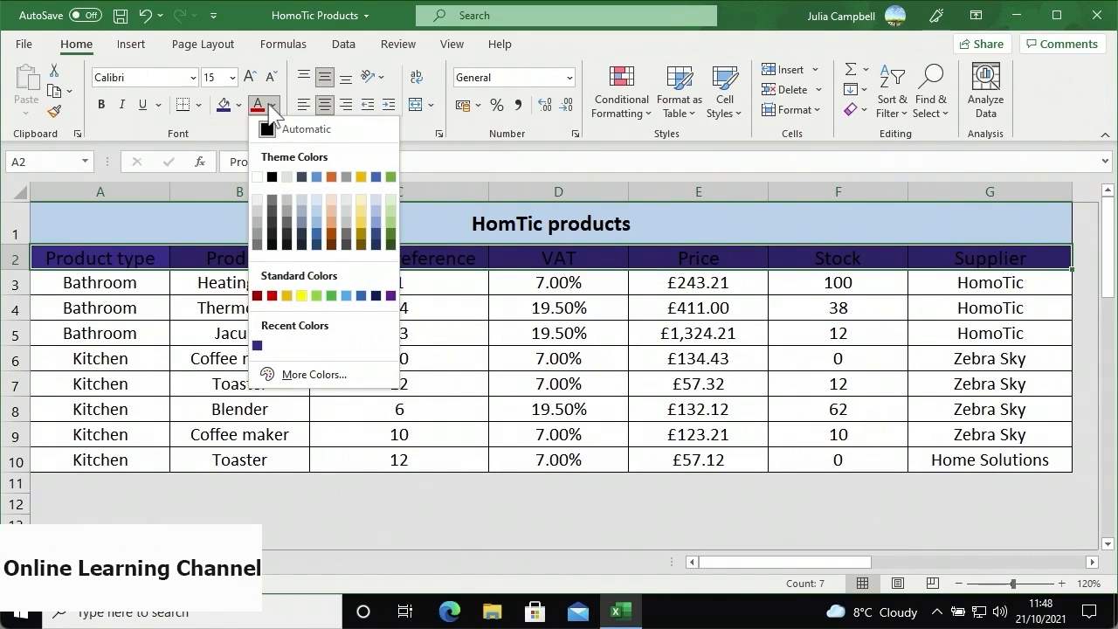
# - Set the header labels to White, Background 1 font colour and deselect the row
pyautogui.click(257, 177)
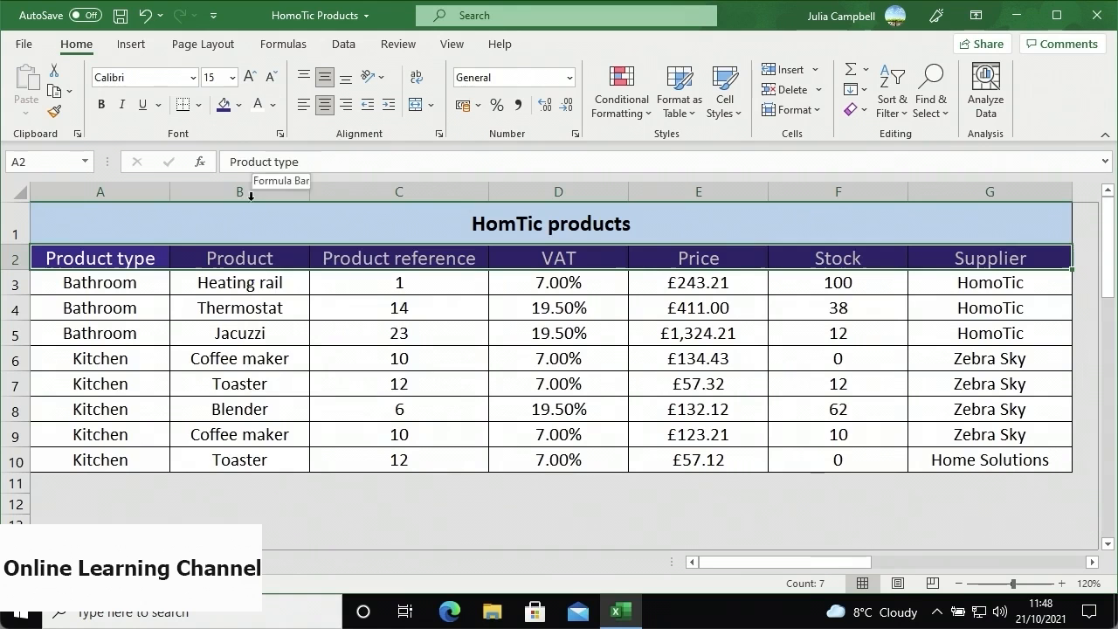
pyautogui.click(198, 258)
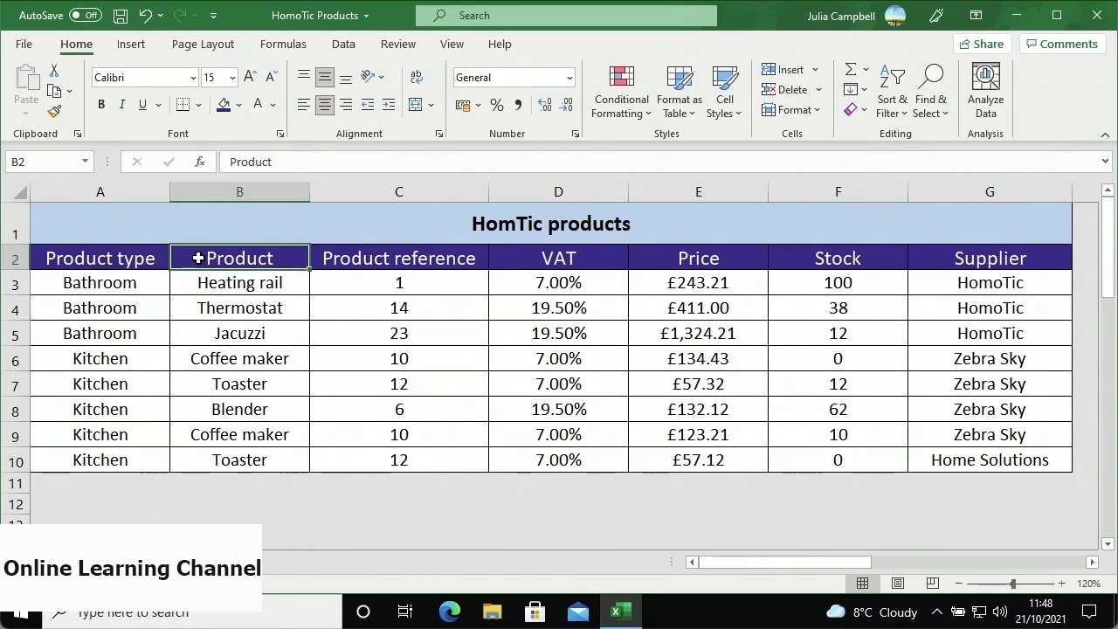
# - Convert A2:G10 into a table with 'My table has headers' ticked
pyautogui.moveTo(153, 258); pyautogui.dragTo(923, 462)
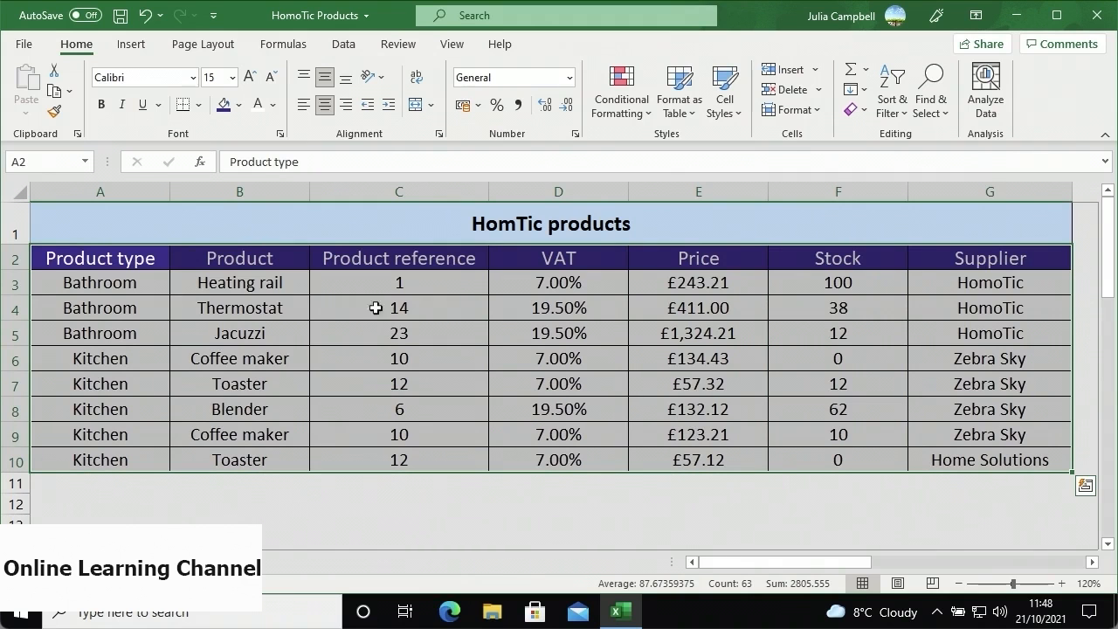
pyautogui.click(131, 44)
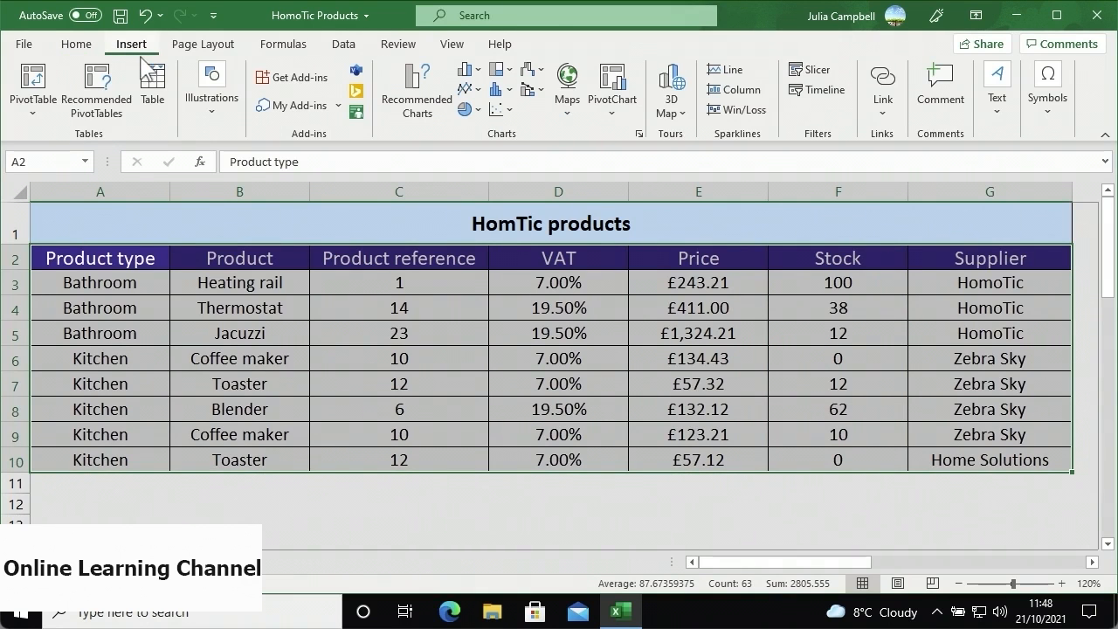
pyautogui.click(149, 110)
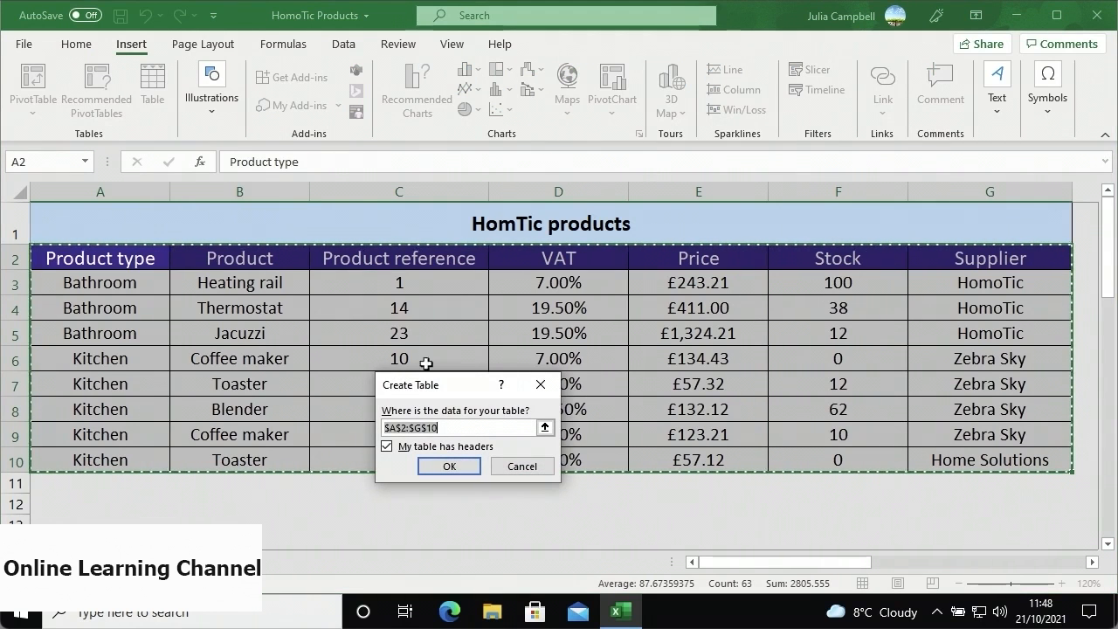
pyautogui.click(427, 464)
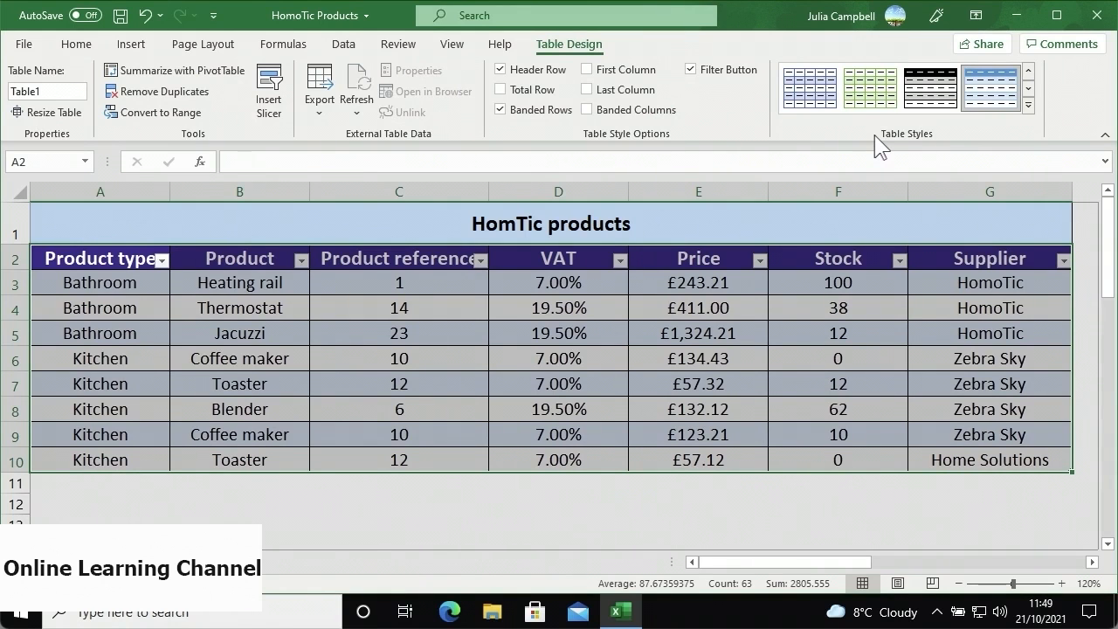
# - Apply Brown, Table Style Dark 3 to the HomTic products table, then deselect it
pyautogui.click(1028, 106)
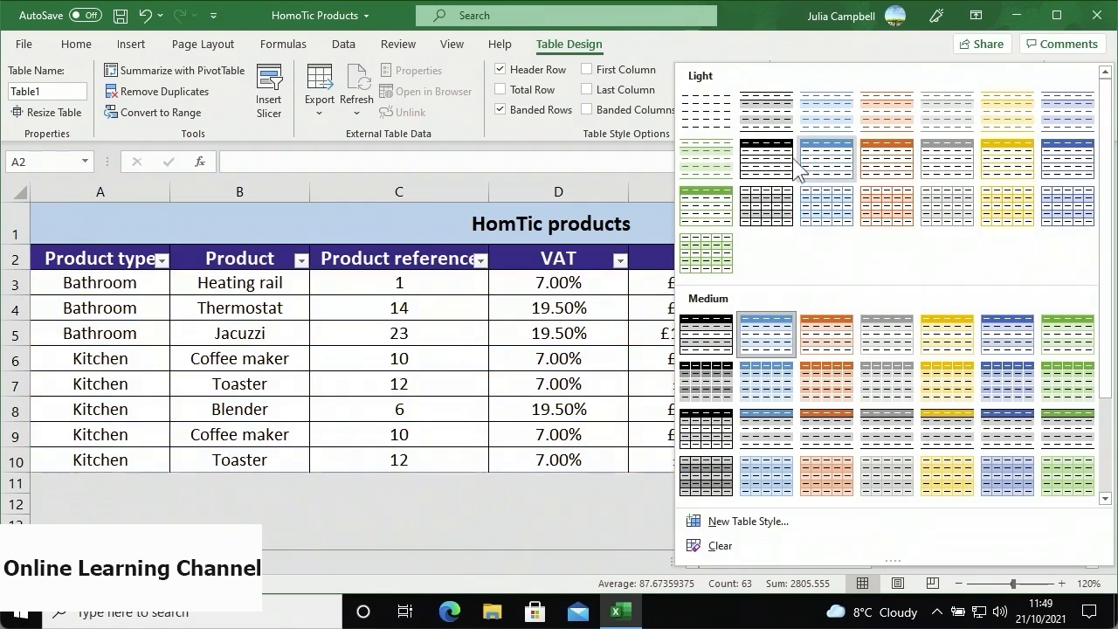
pyautogui.scroll(-3, 743, 300)
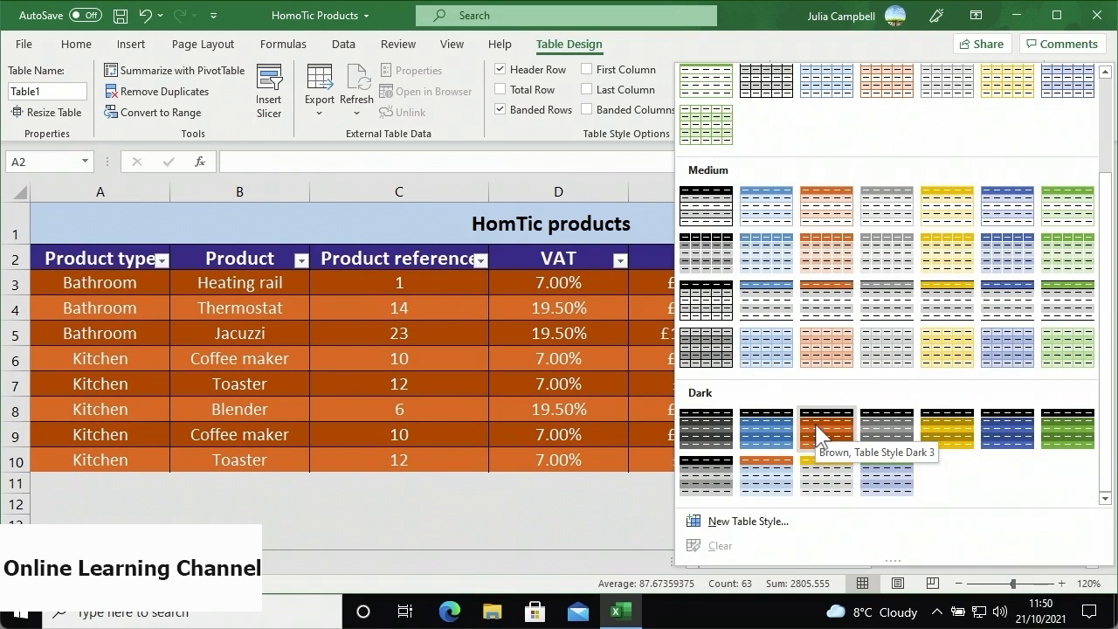
pyautogui.click(816, 424)
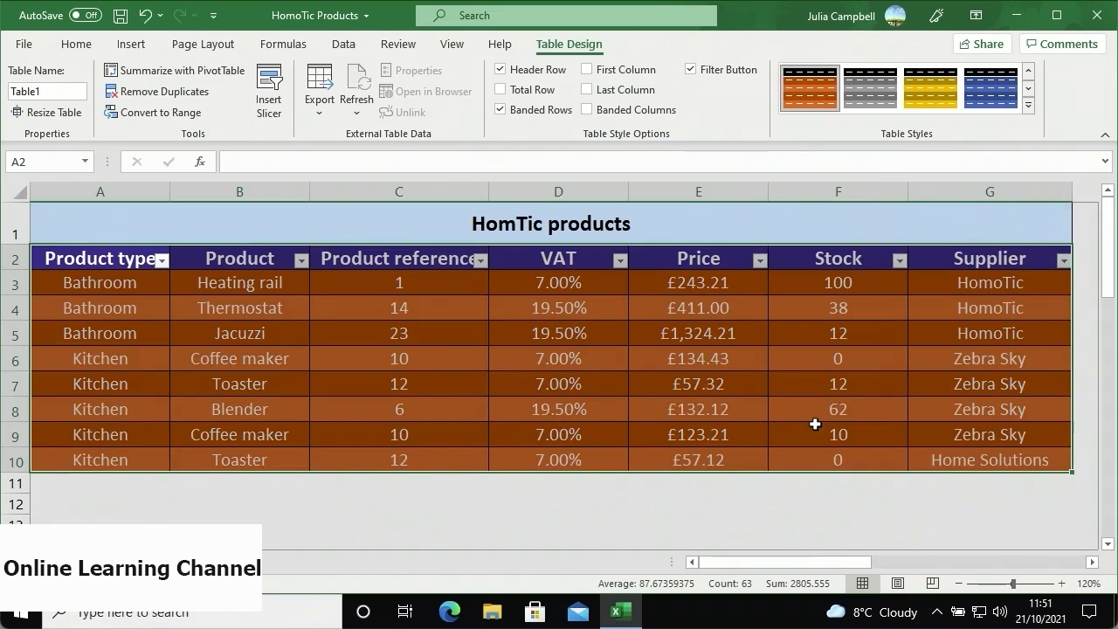
pyautogui.click(814, 424)
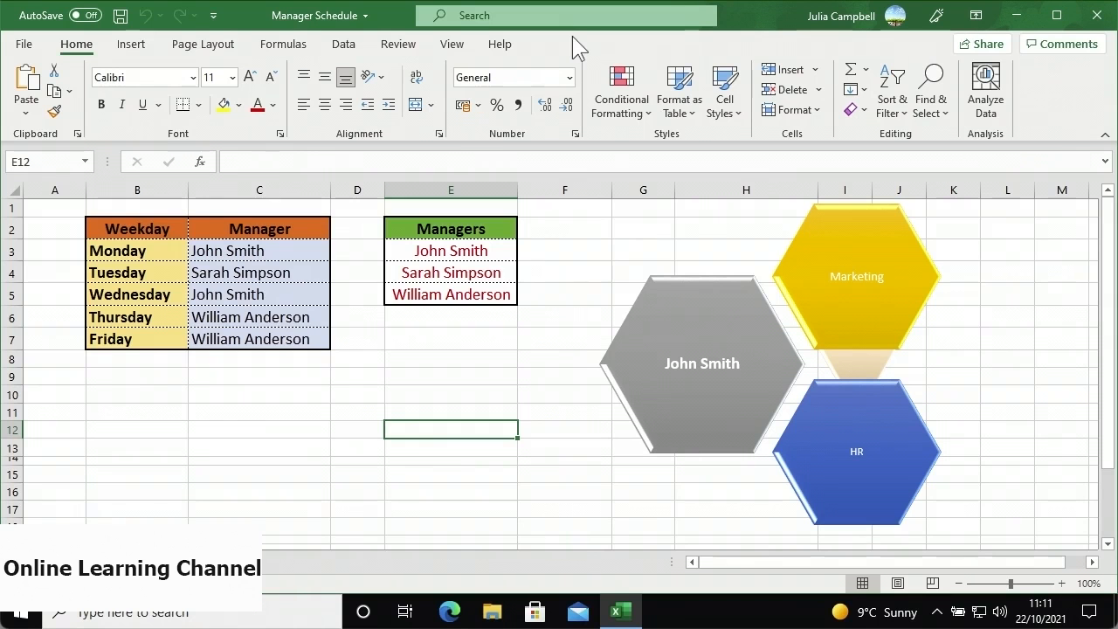
# - Apply the Circuit document theme, then change the theme colours to the Red palette
pyautogui.click(228, 49)
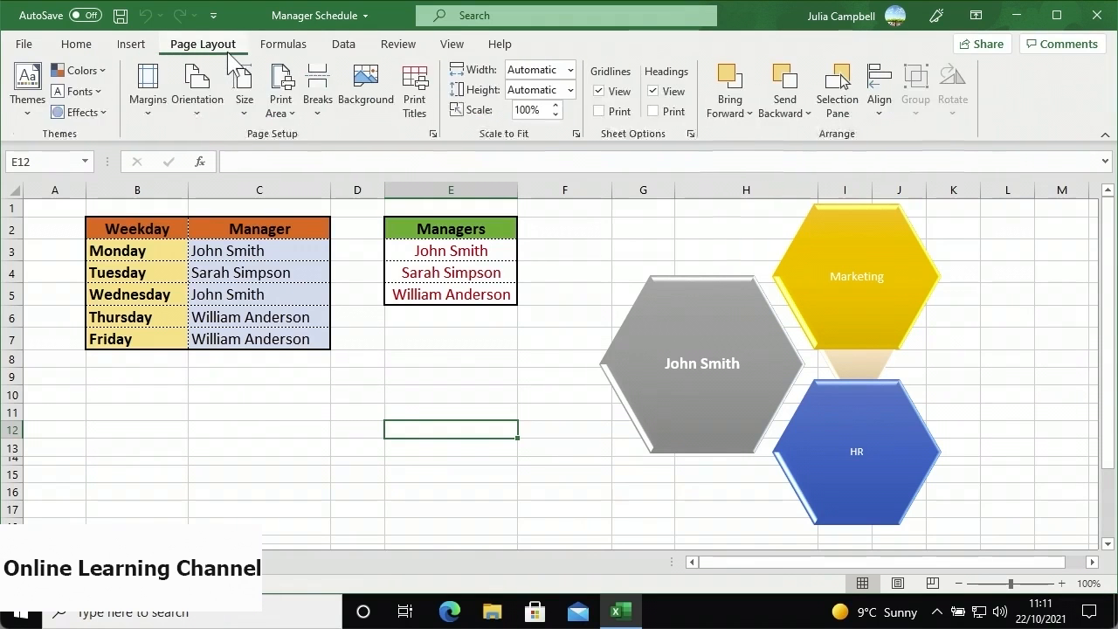
pyautogui.click(35, 131)
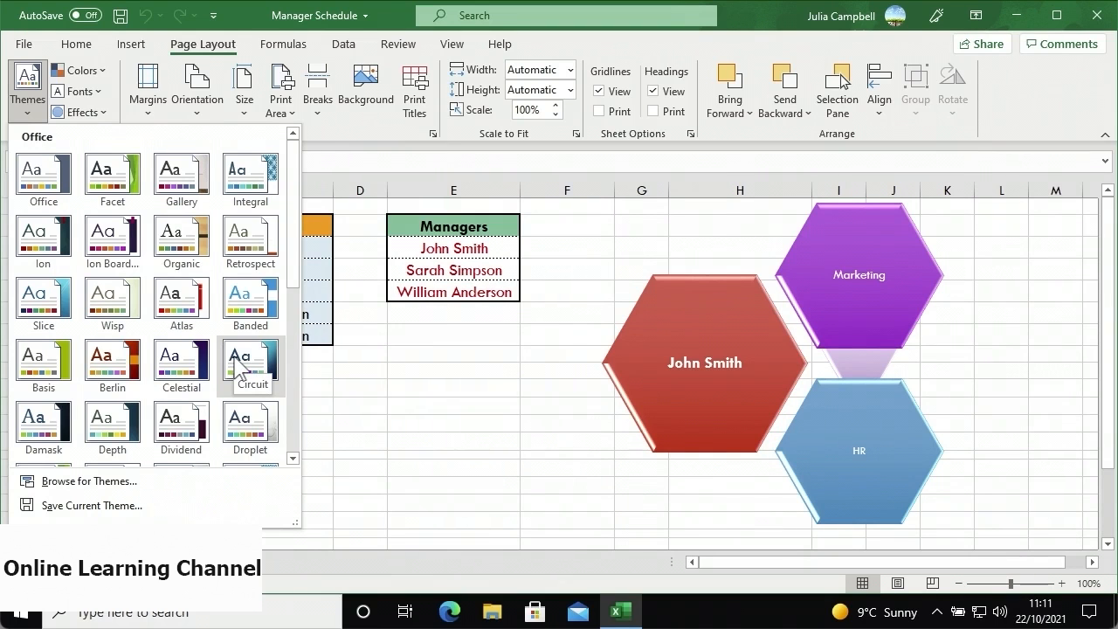
pyautogui.click(250, 358)
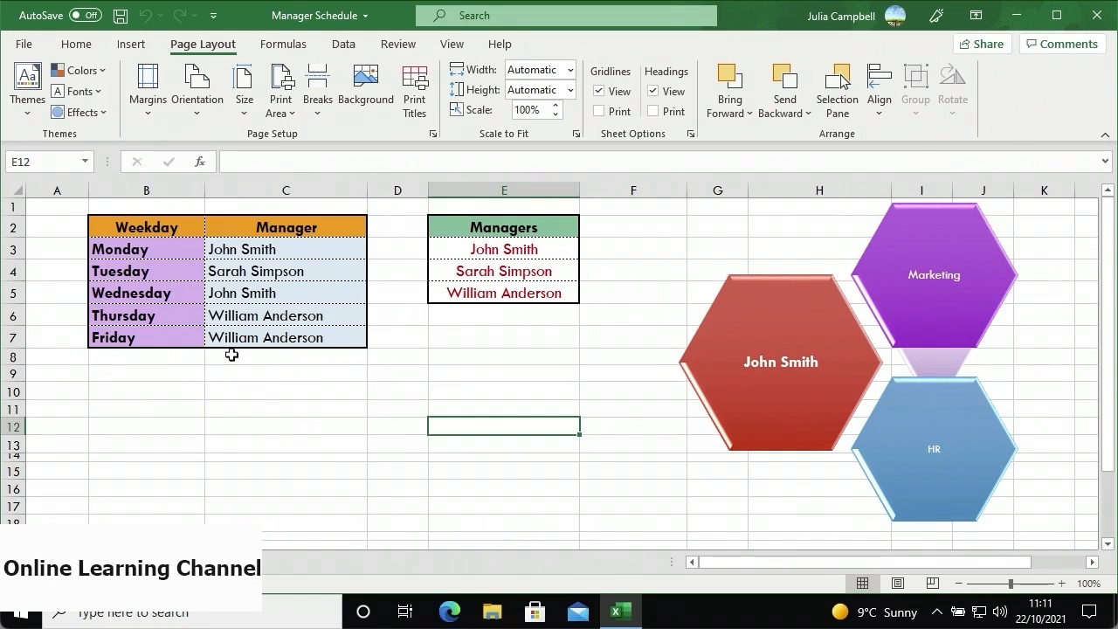
pyautogui.click(99, 74)
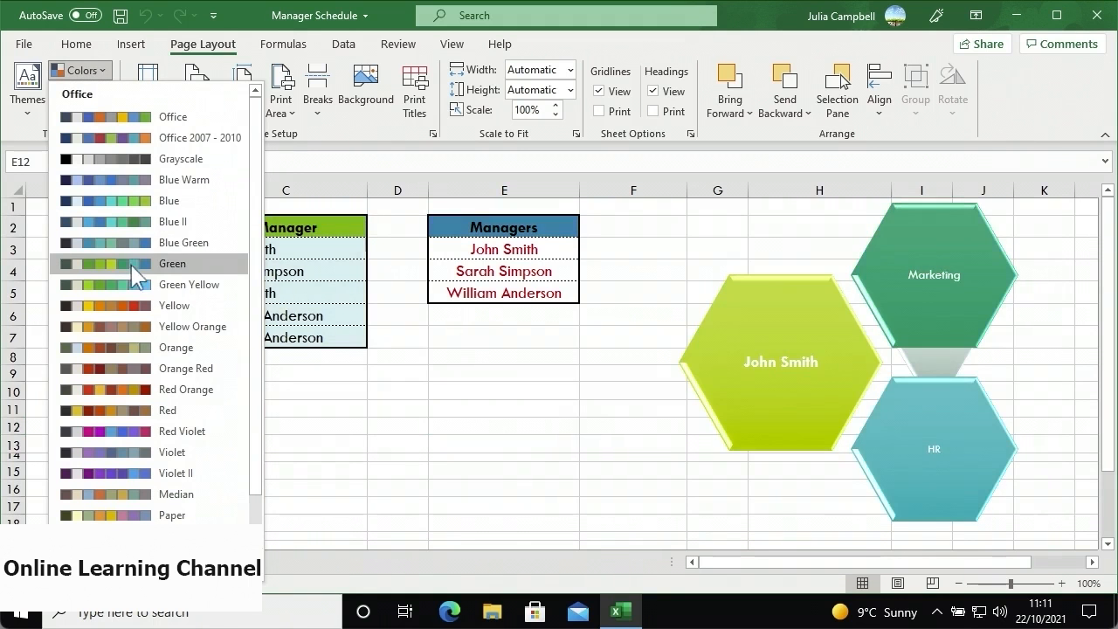
pyautogui.click(126, 411)
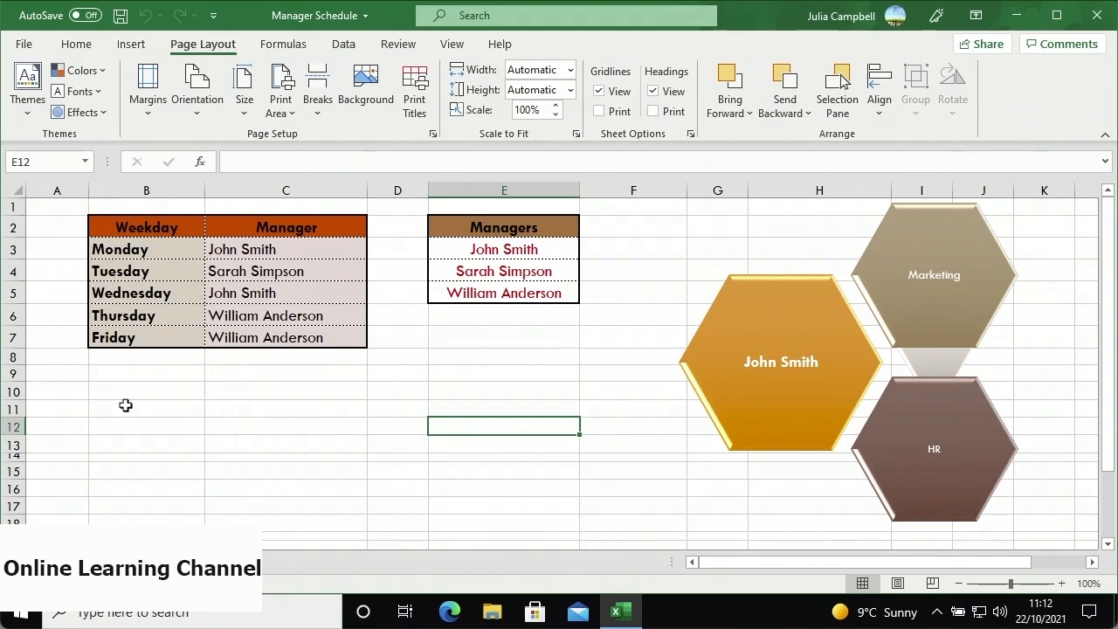
# - Set the theme font to Georgia
pyautogui.click(91, 98)
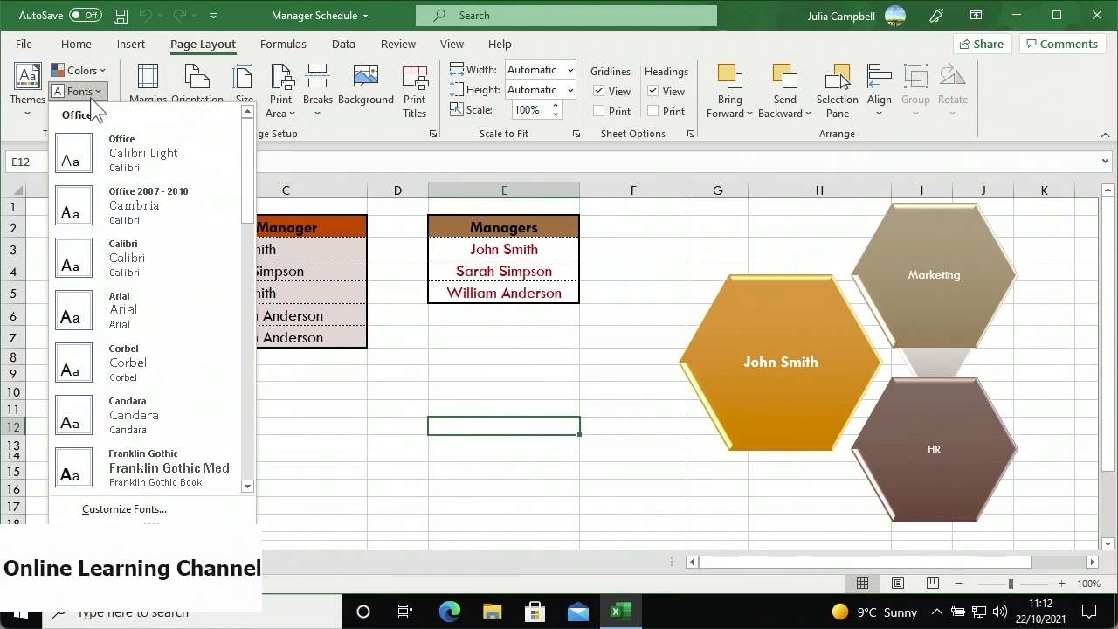
pyautogui.scroll(-5, 145, 279)
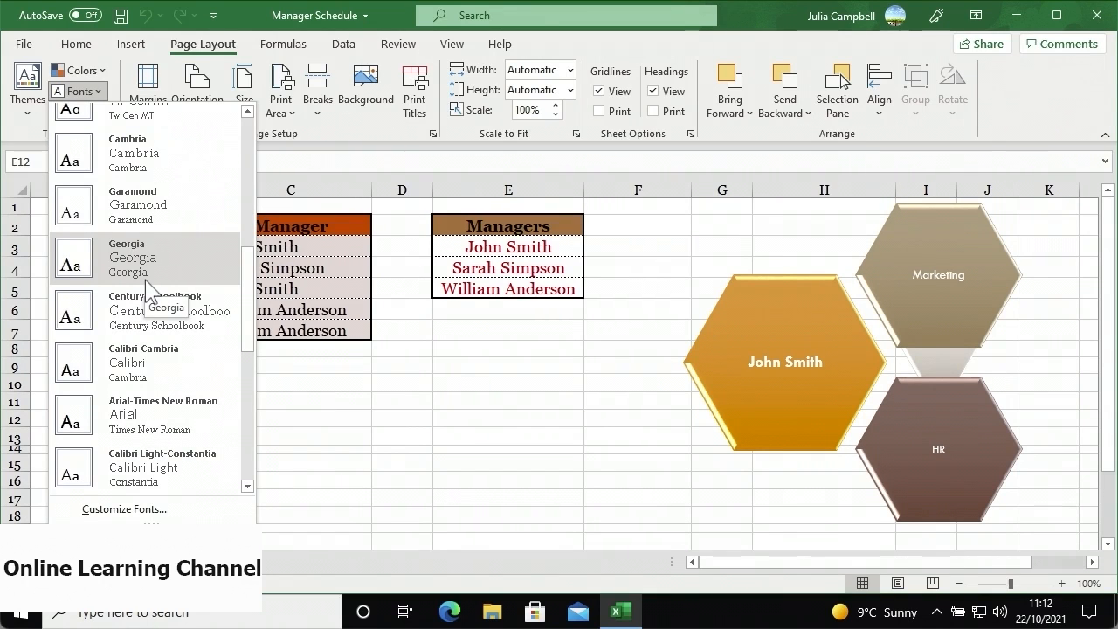
pyautogui.click(145, 280)
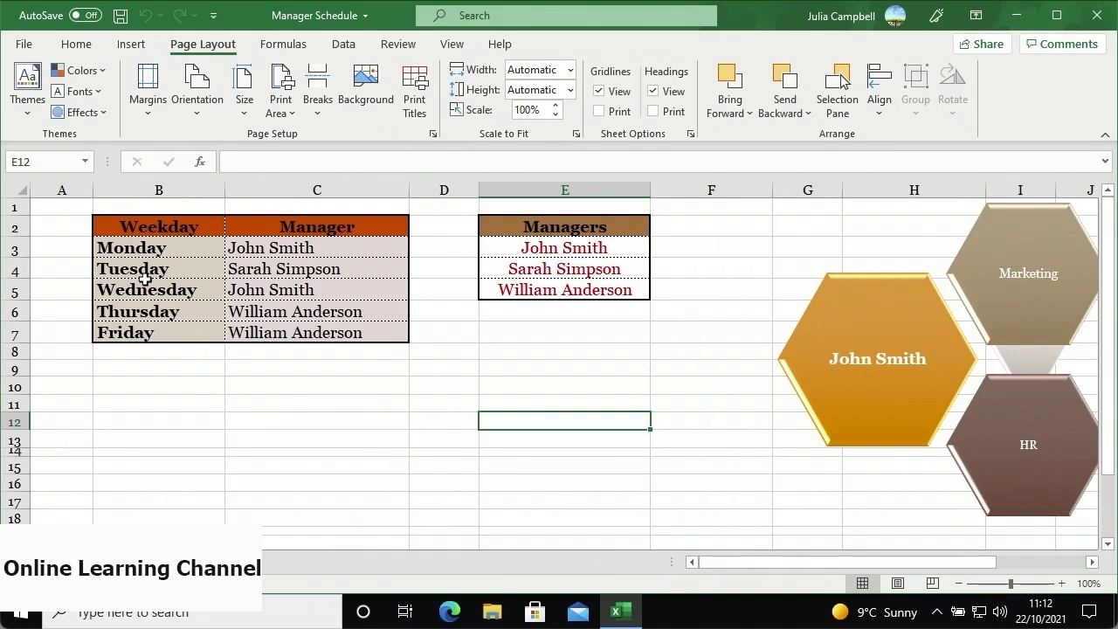
# - Apply the Grunge Texture theme effect to the hexagon shapes
pyautogui.click(104, 114)
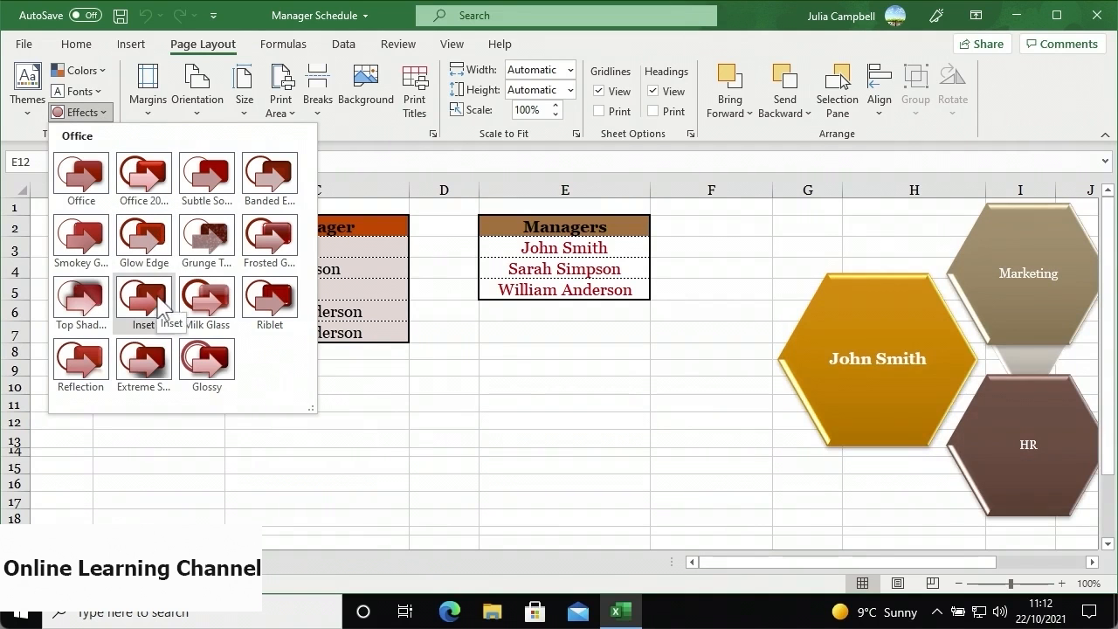
pyautogui.click(193, 262)
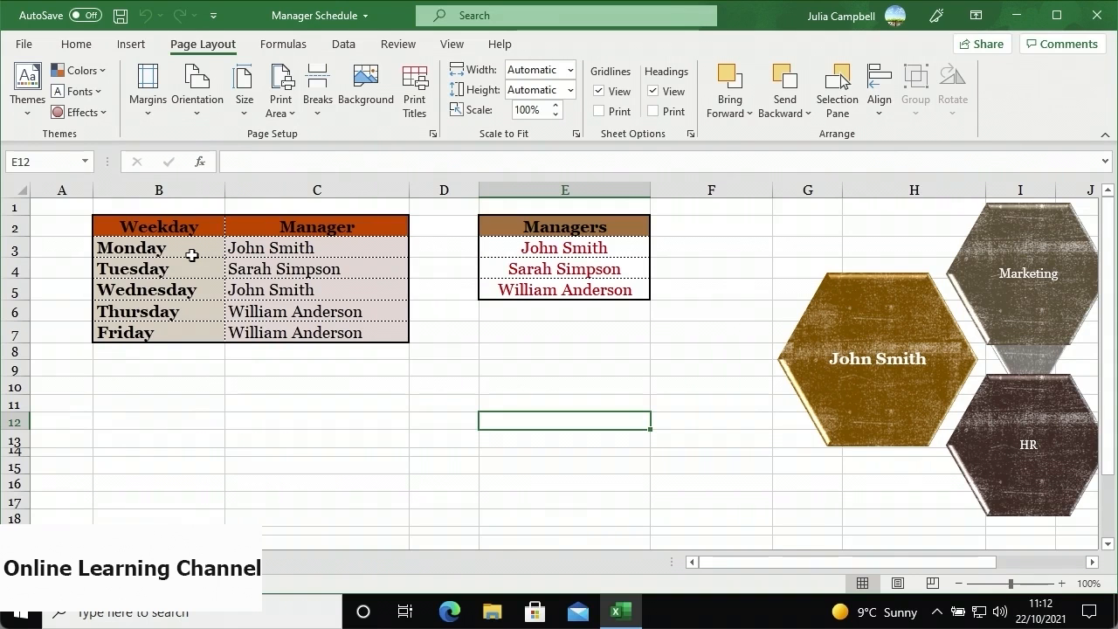
pyautogui.click(35, 115)
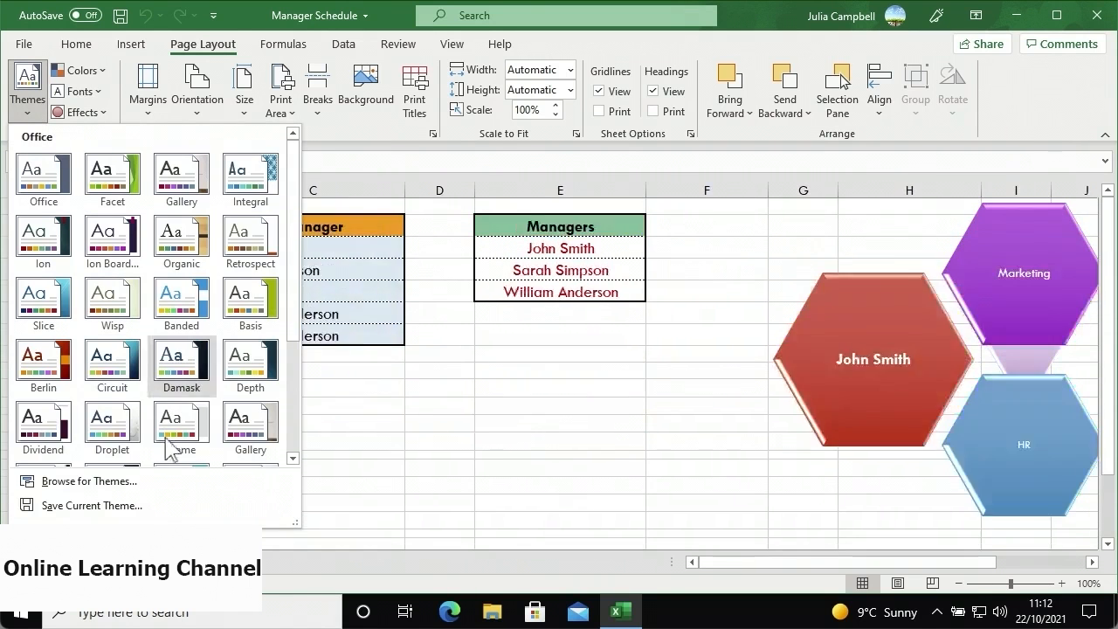
# - Save the current theme as 'Schedule Theme' in the Desktop Themes folder
pyautogui.click(165, 504)
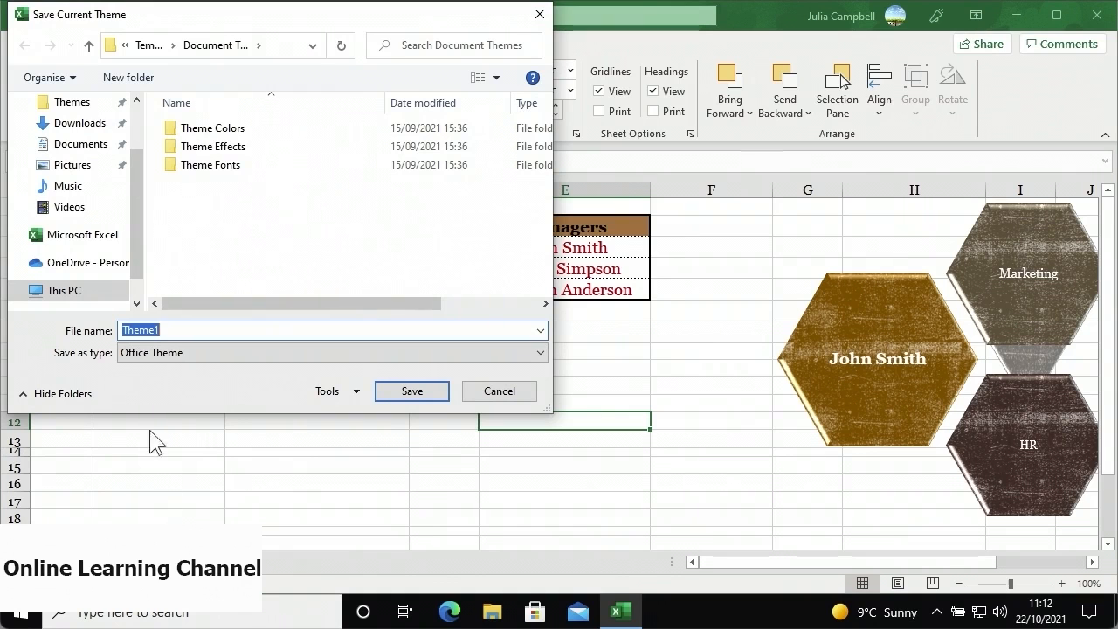
pyautogui.click(90, 105)
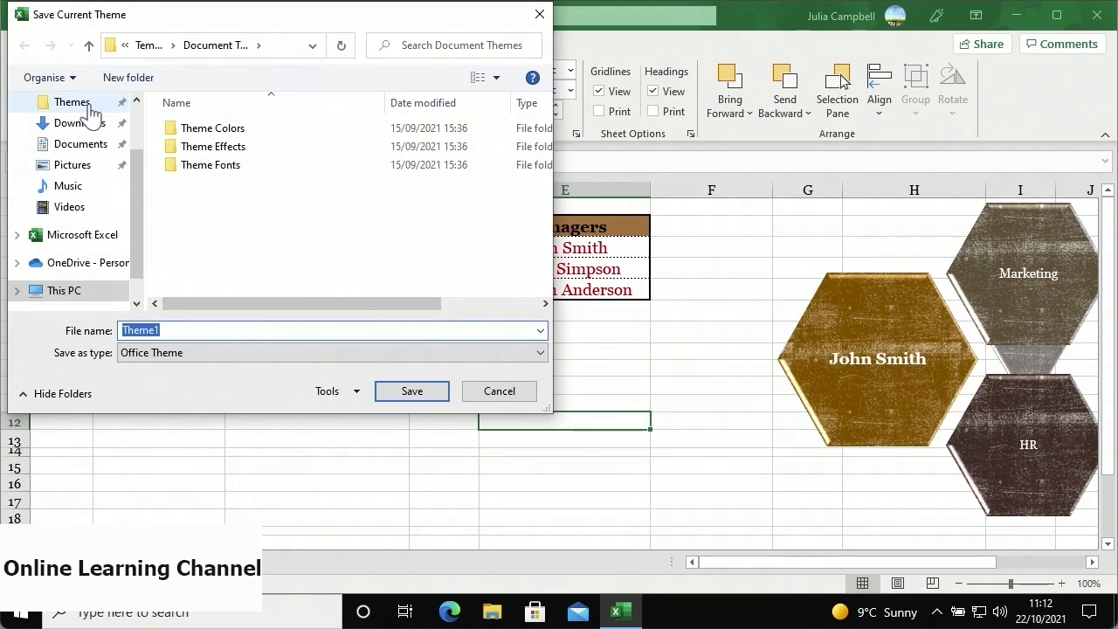
pyautogui.doubleClick(192, 327)
pyautogui.write('Schedule Theme')
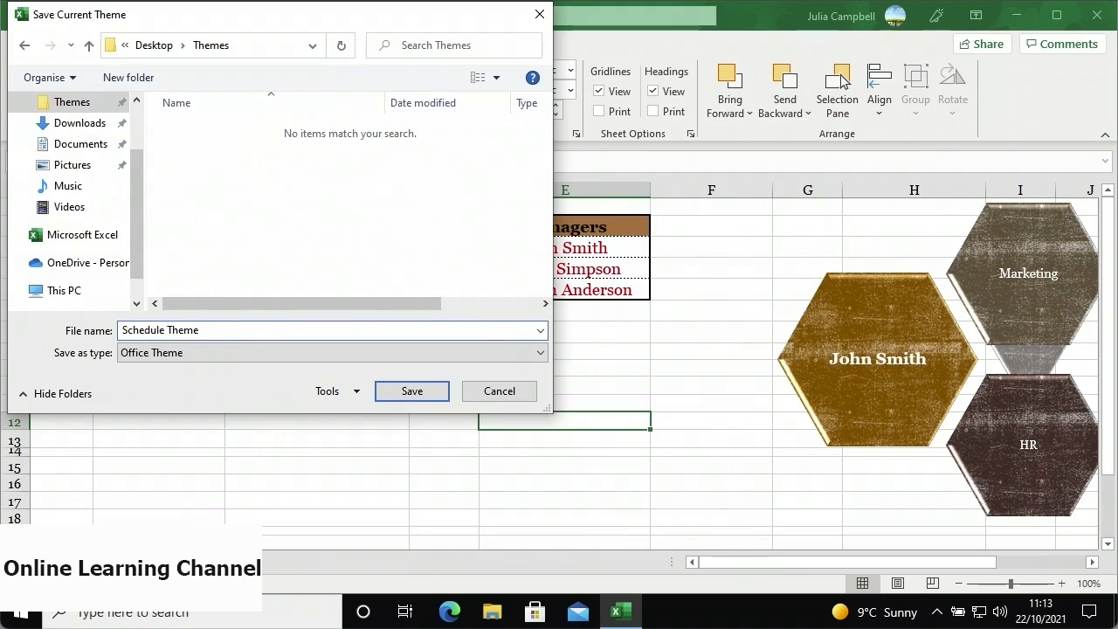
pyautogui.click(395, 404)
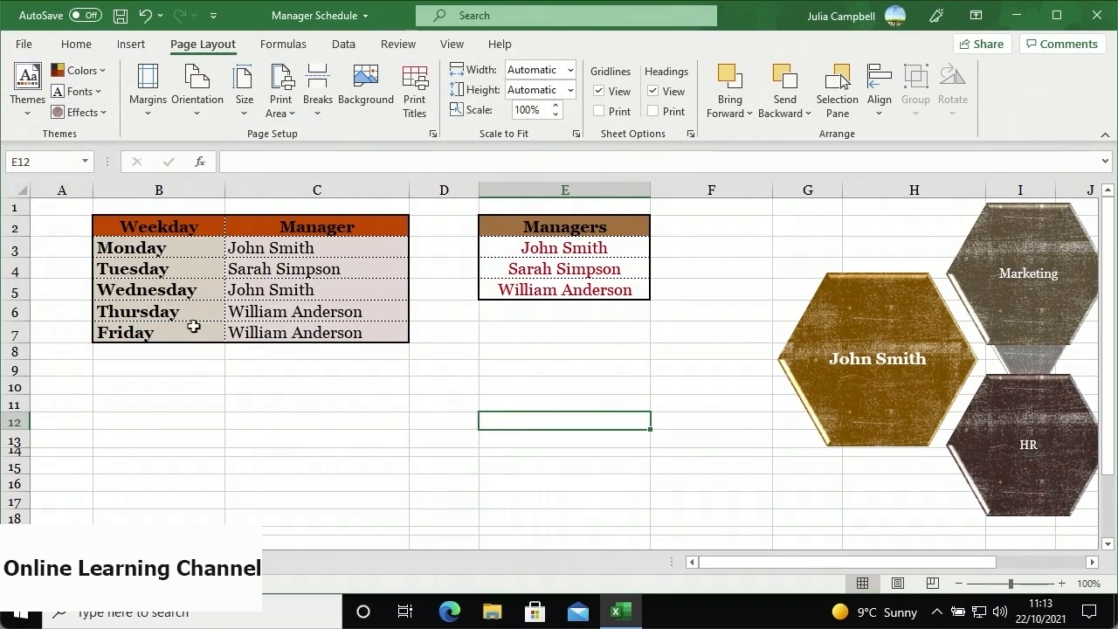
# - Apply the Metropolitan theme to the workbook
pyautogui.click(27, 112)
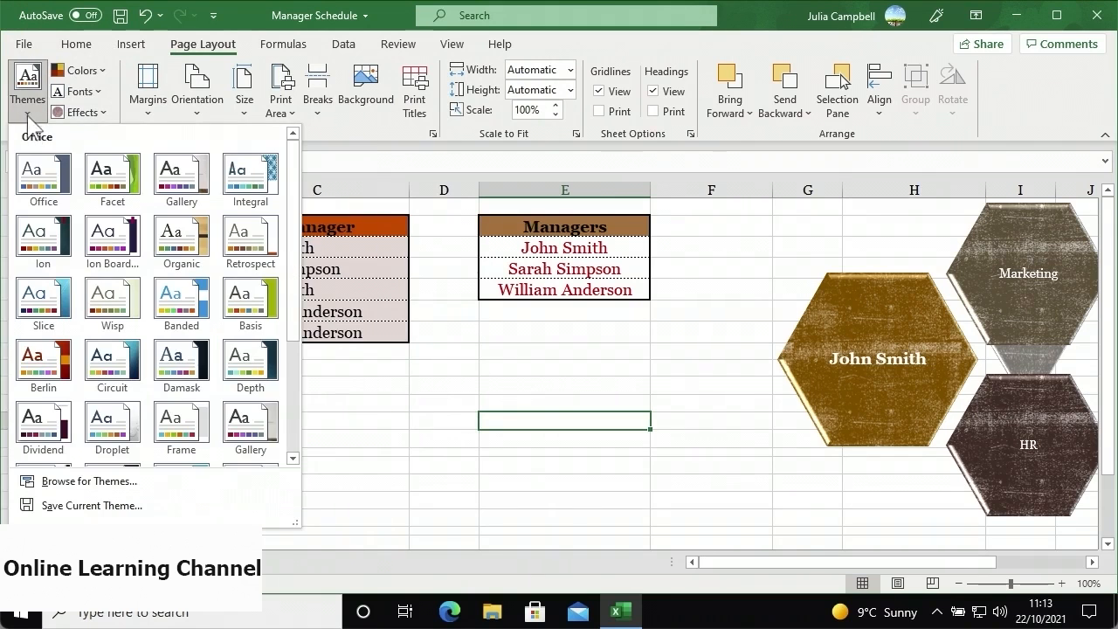
pyautogui.scroll(-3, 187, 325)
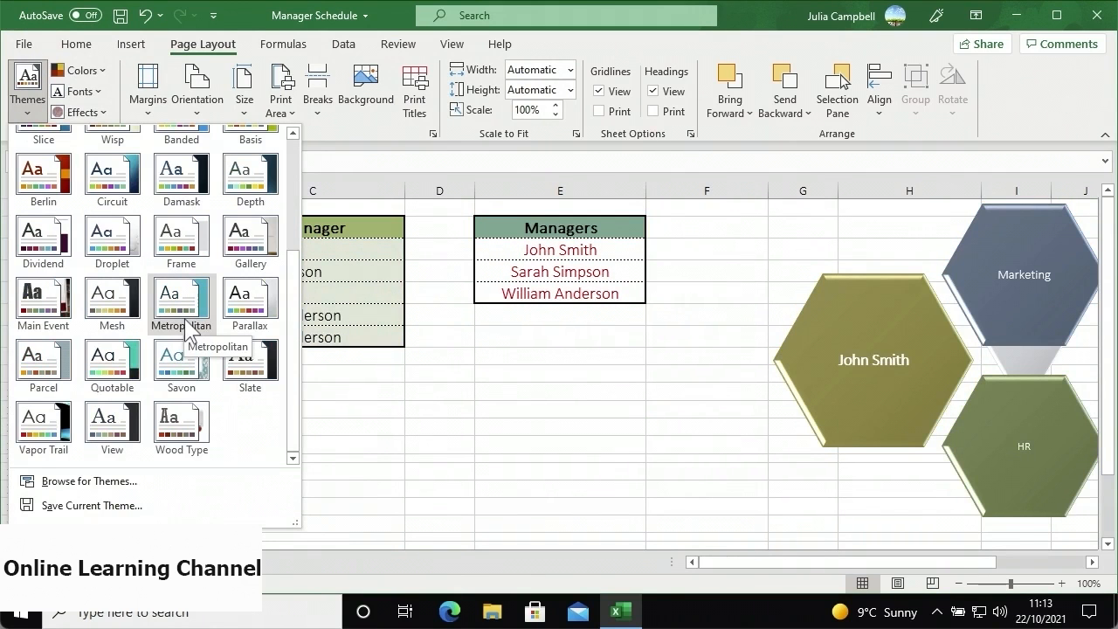
pyautogui.press('Escape')
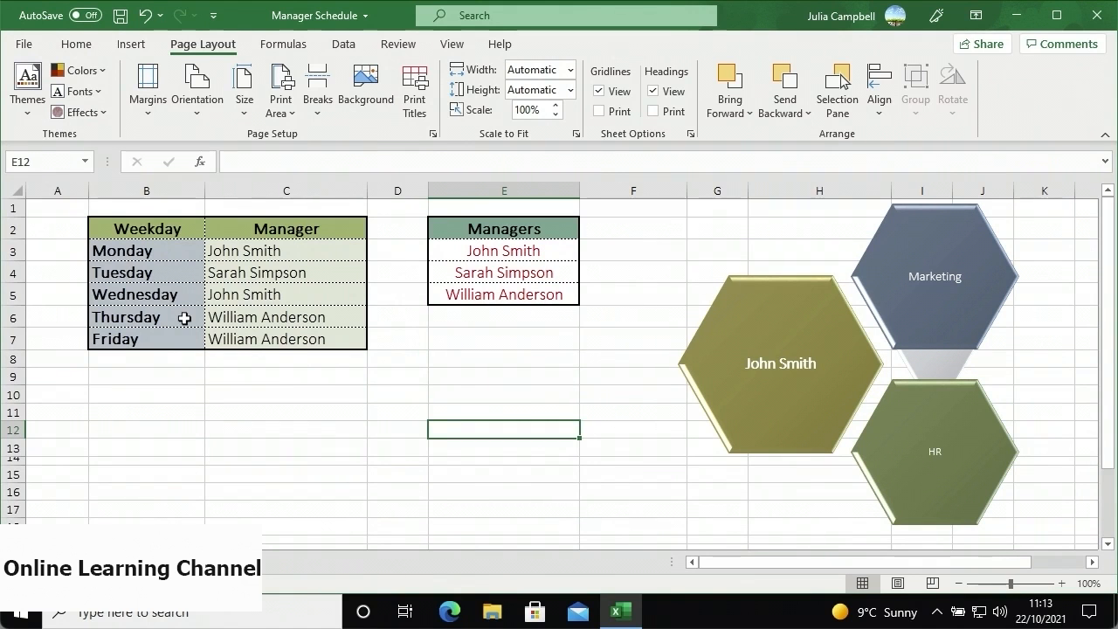
# - Load the saved Schedule Theme from the Desktop Themes folder onto the workbook
pyautogui.click(35, 115)
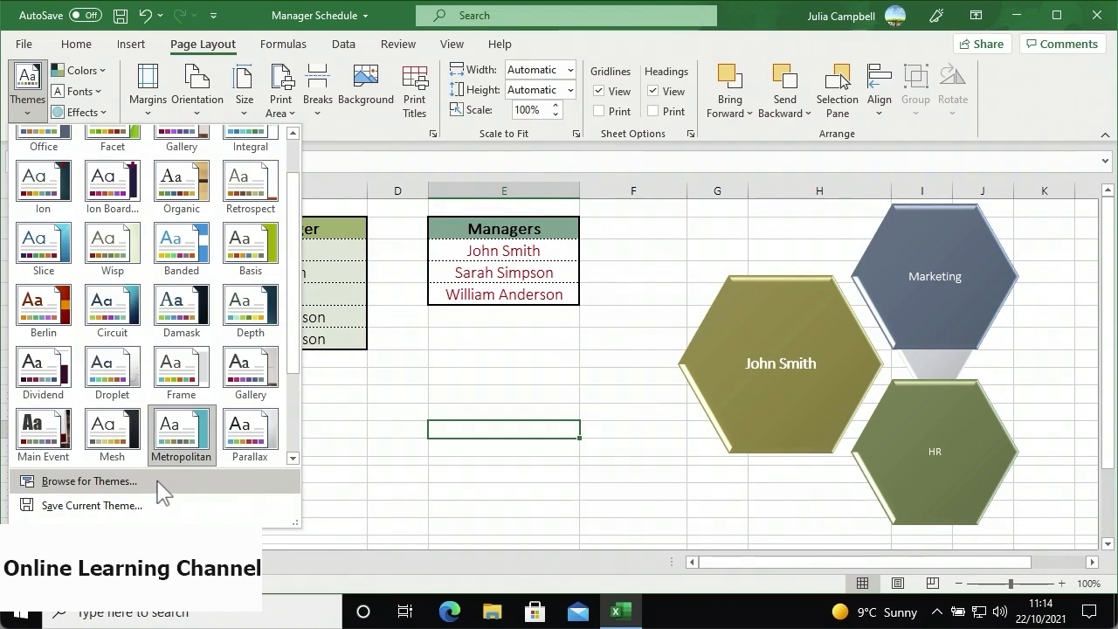
pyautogui.click(158, 481)
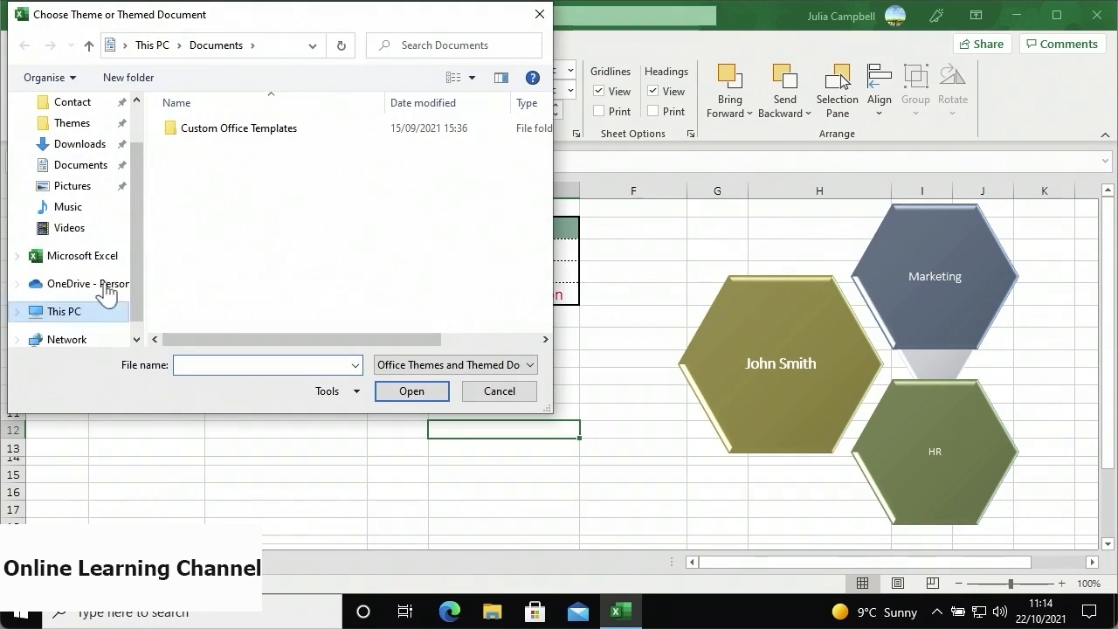
pyautogui.click(92, 131)
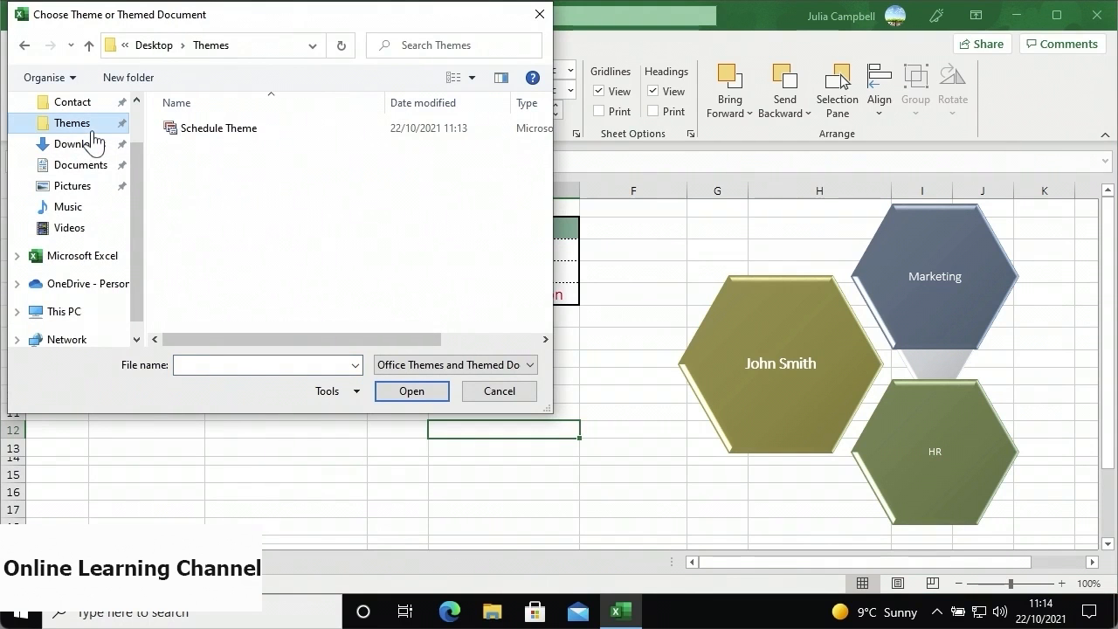
pyautogui.click(198, 145)
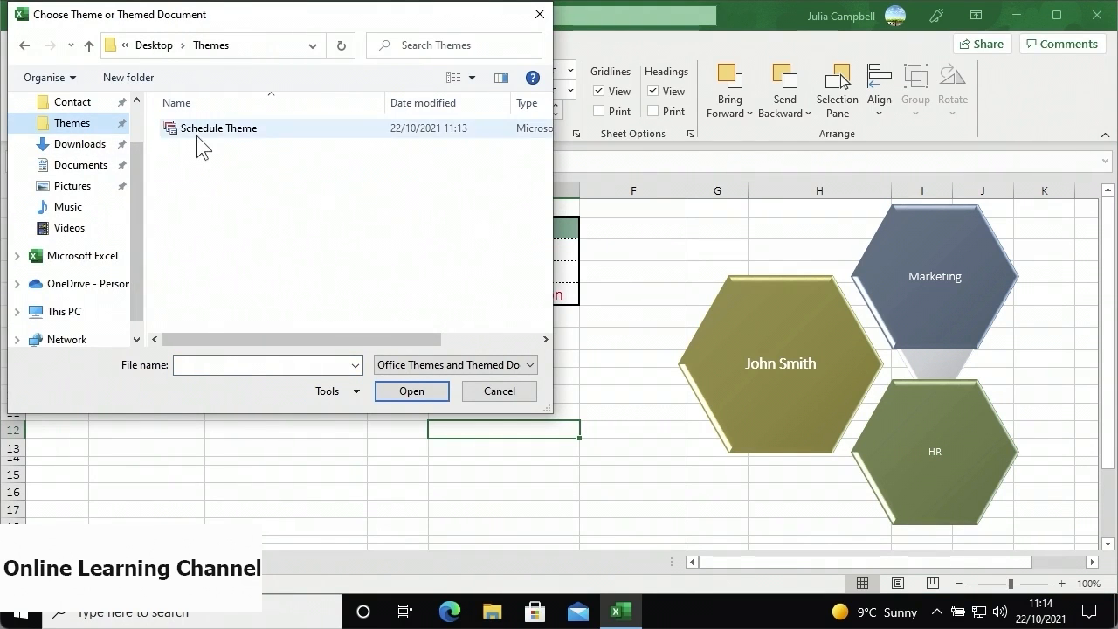
pyautogui.click(410, 391)
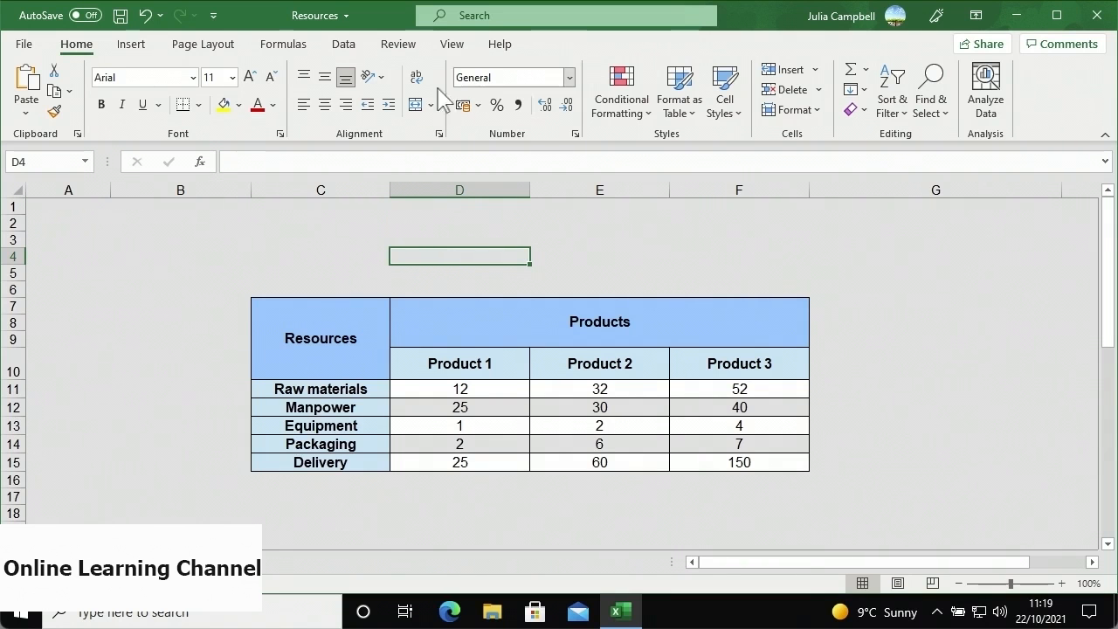
# - Insert WordArt in the Fill: Black, Outline: White, Hard Shadow: White style
pyautogui.click(132, 45)
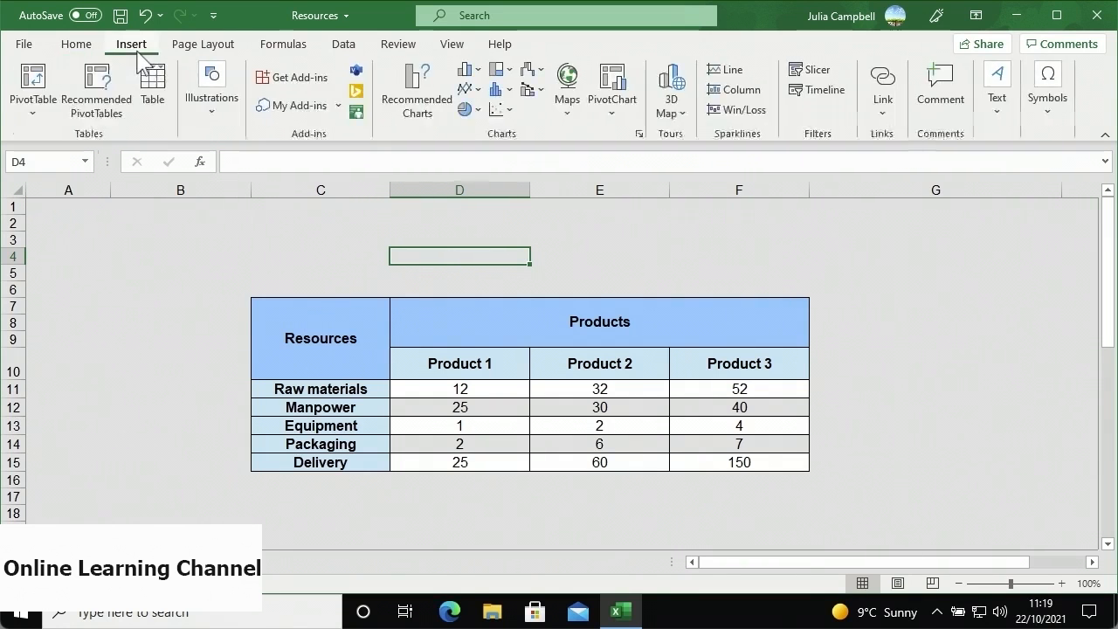
pyautogui.click(995, 131)
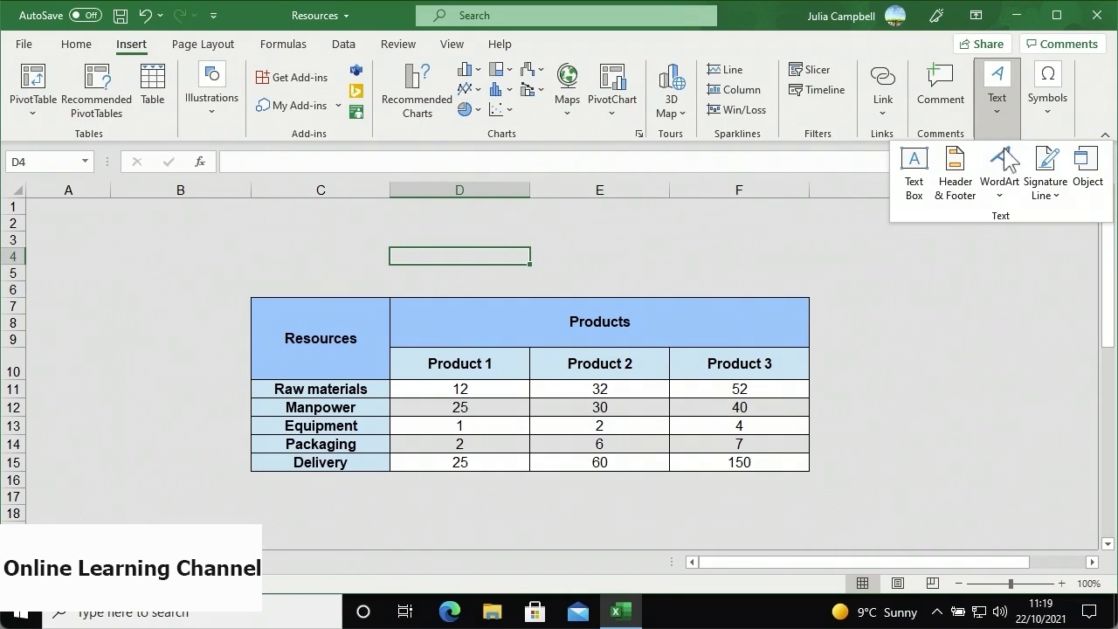
pyautogui.click(1000, 175)
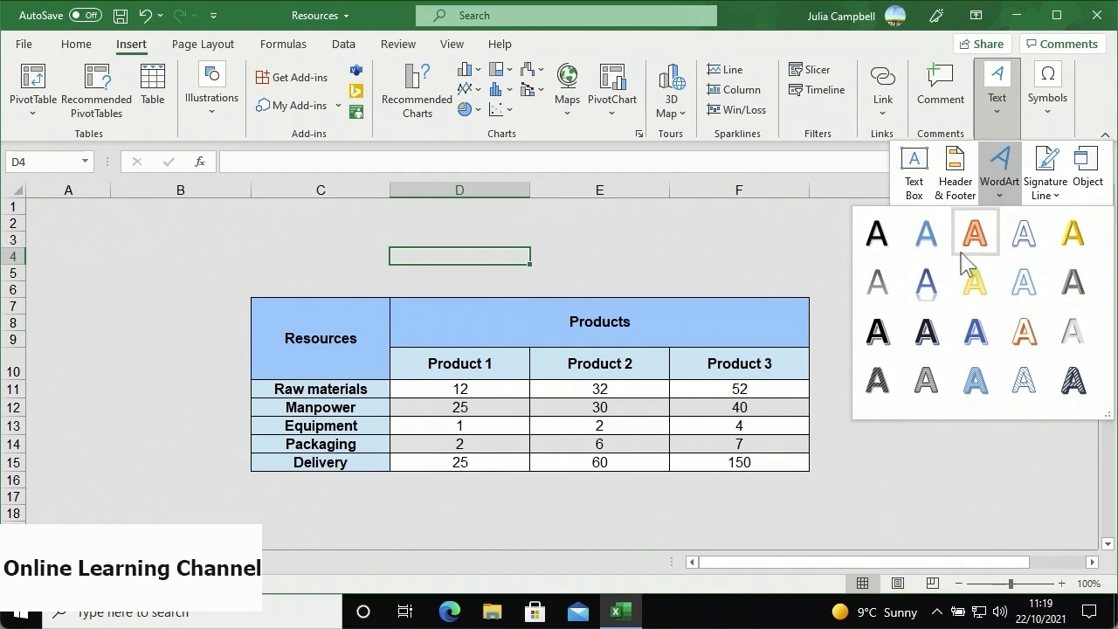
pyautogui.click(888, 330)
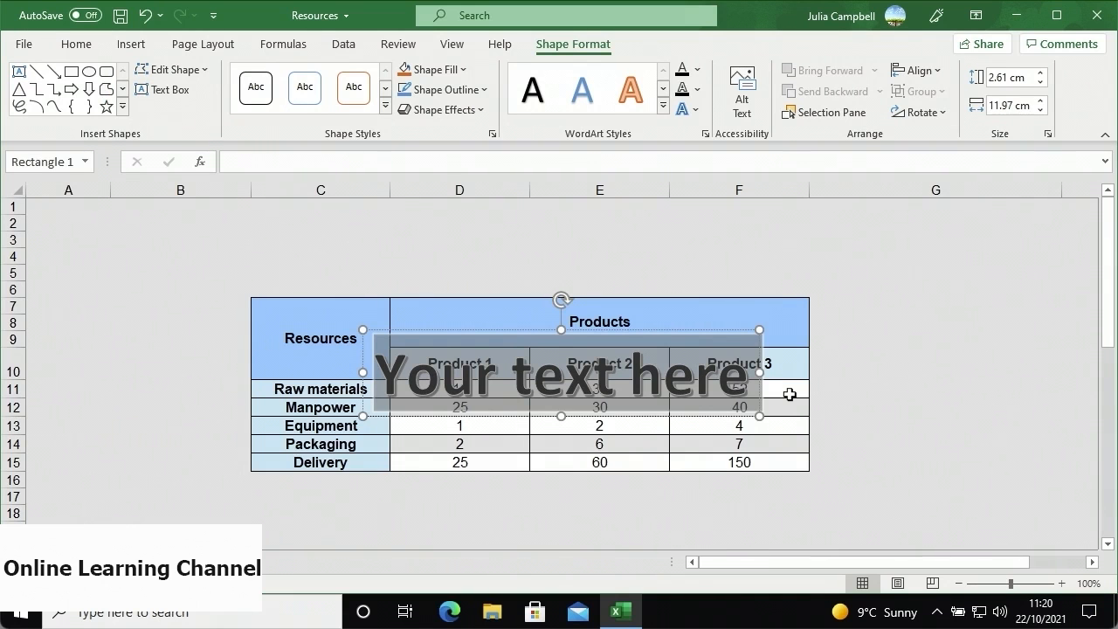
# - Move the WordArt above the table and replace its text with 'Products and Resources'
pyautogui.click(618, 328)
pyautogui.moveTo(611, 329); pyautogui.dragTo(581, 207)
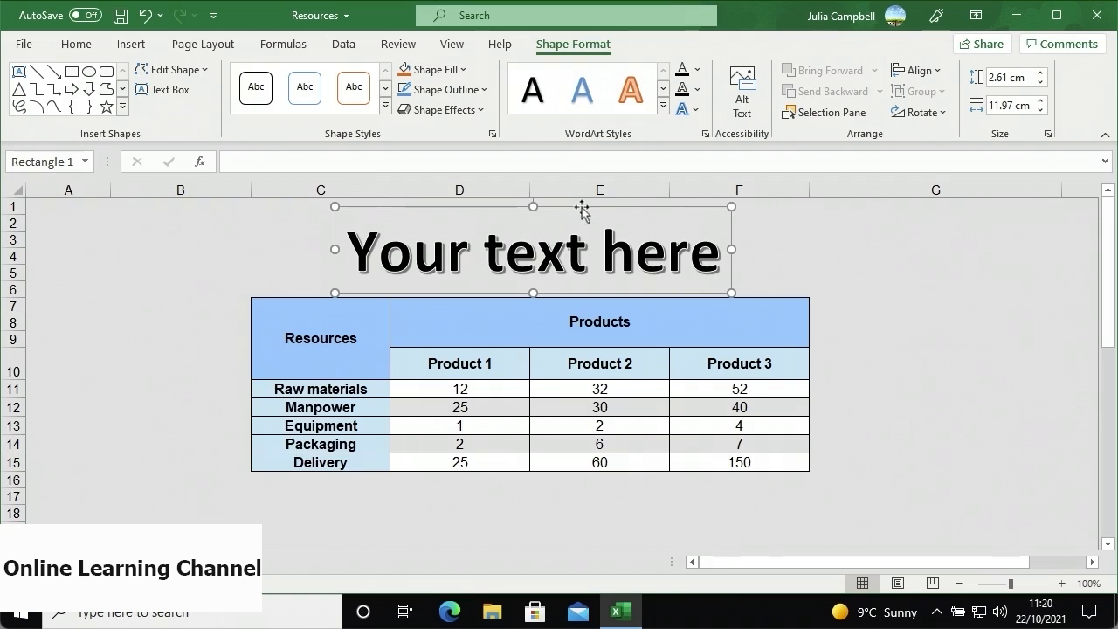
pyautogui.moveTo(719, 261); pyautogui.dragTo(407, 276)
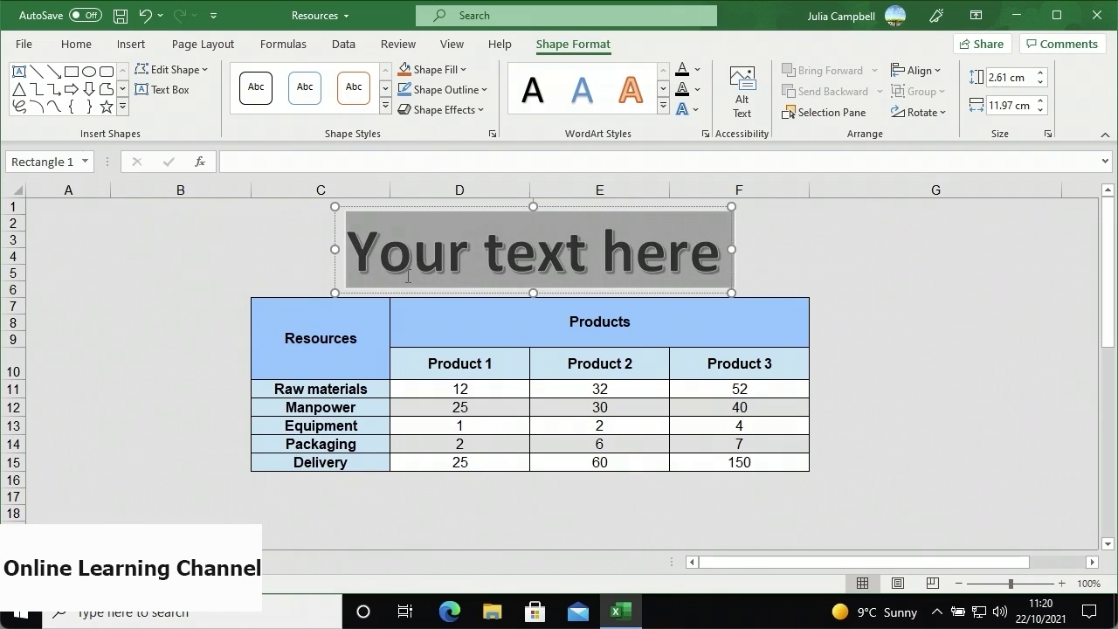
pyautogui.write('Prod')
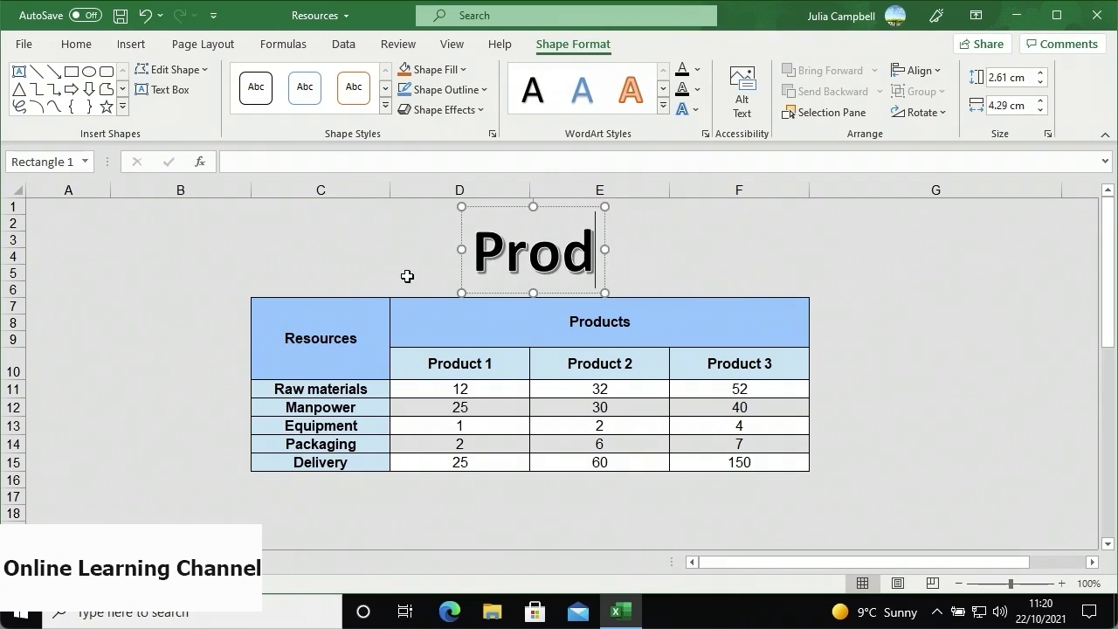
pyautogui.write('ucts and Resources')
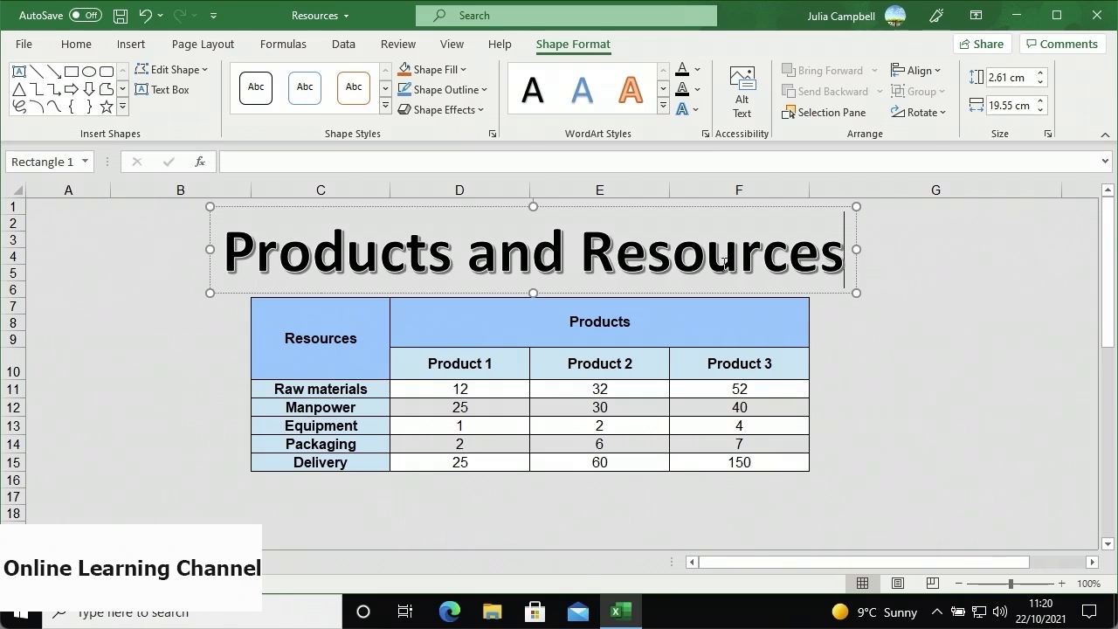
pyautogui.moveTo(840, 248); pyautogui.dragTo(282, 260)
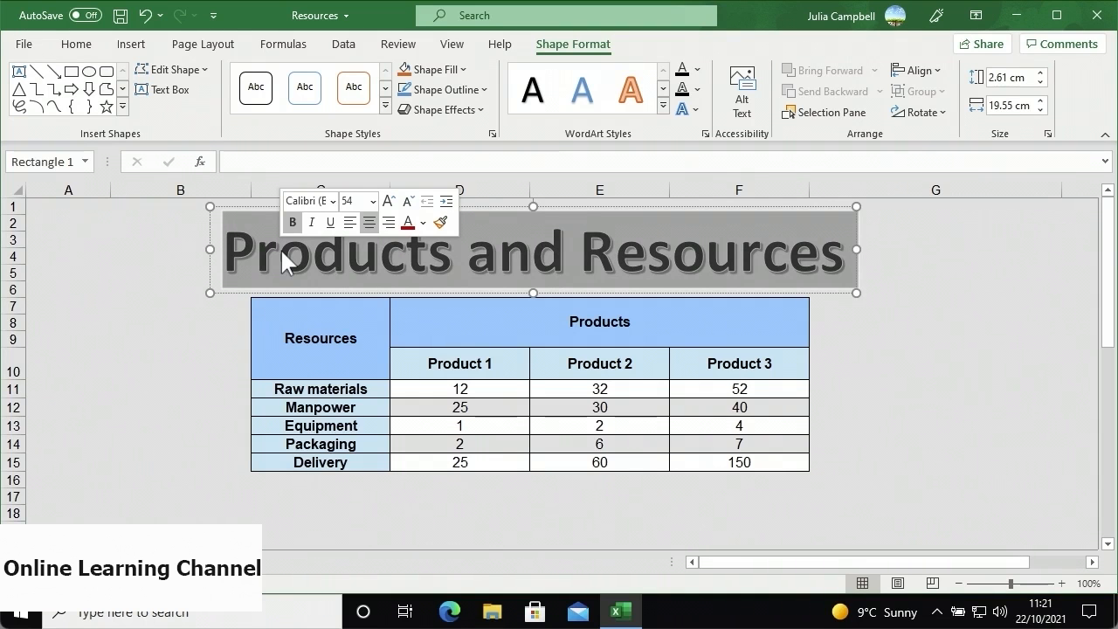
# - Change the Products and Resources title font size from 54 to 48 pt
pyautogui.click(373, 201)
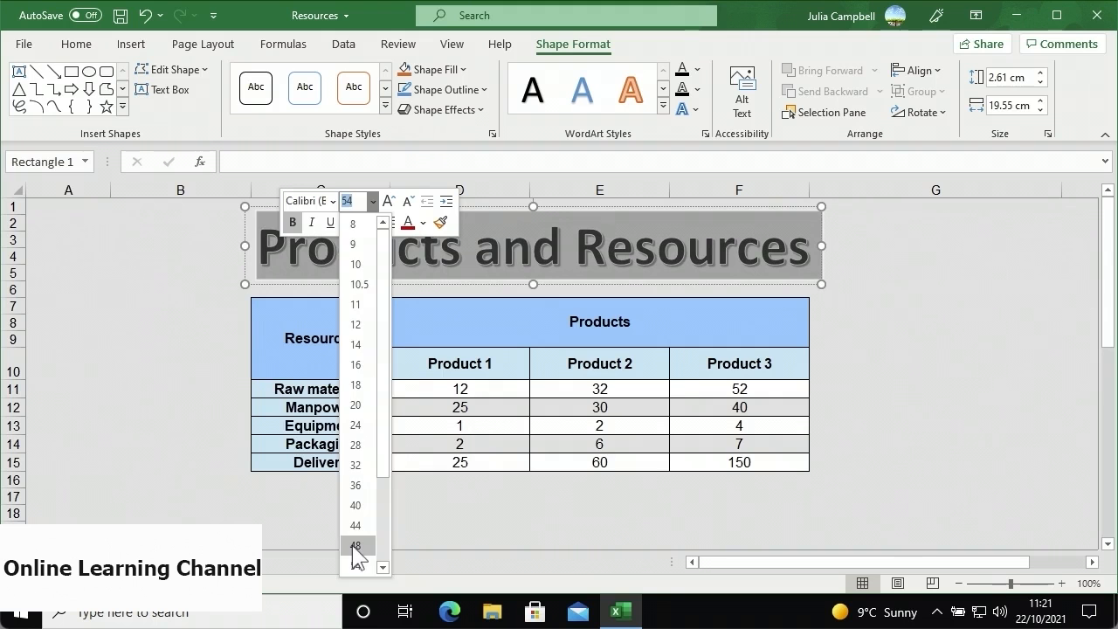
pyautogui.click(356, 545)
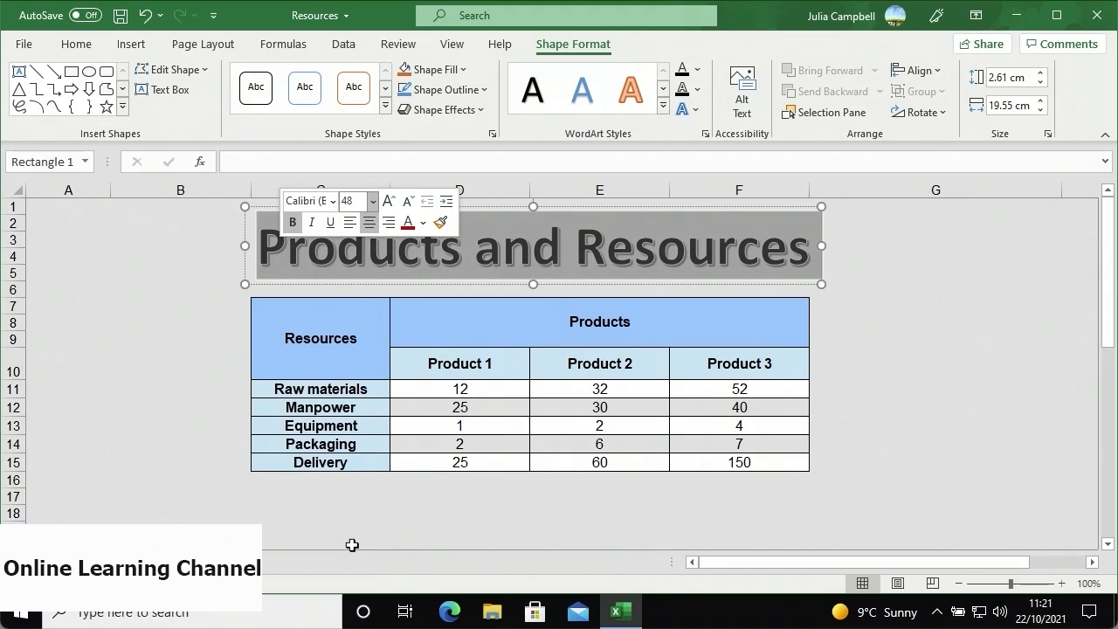
pyautogui.click(352, 544)
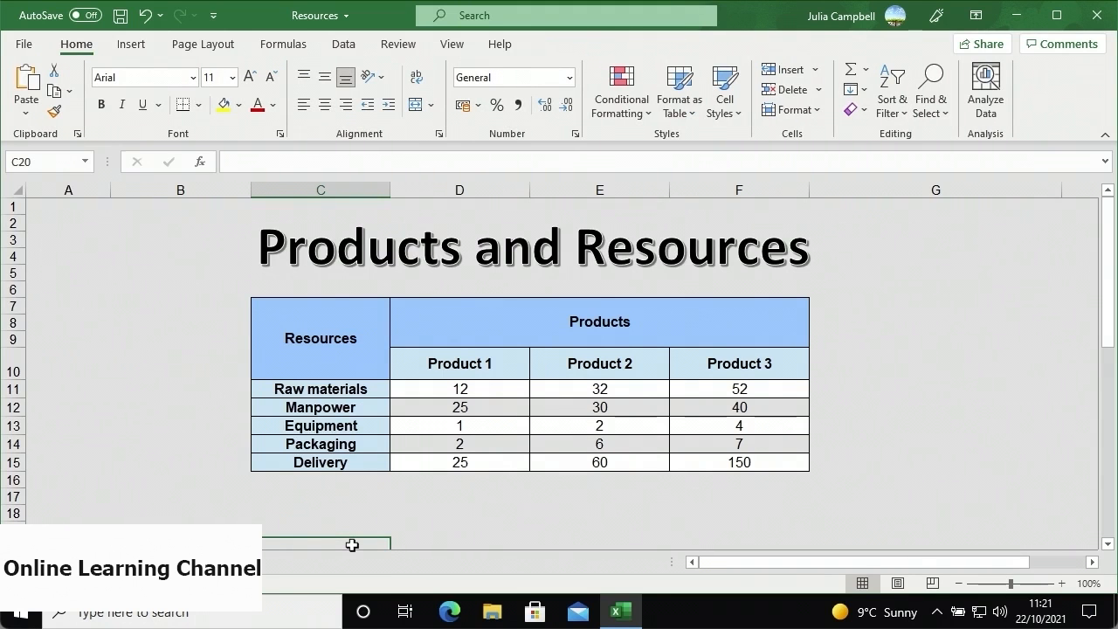
# - Delete the Products and Resources WordArt title shape
pyautogui.click(249, 255)
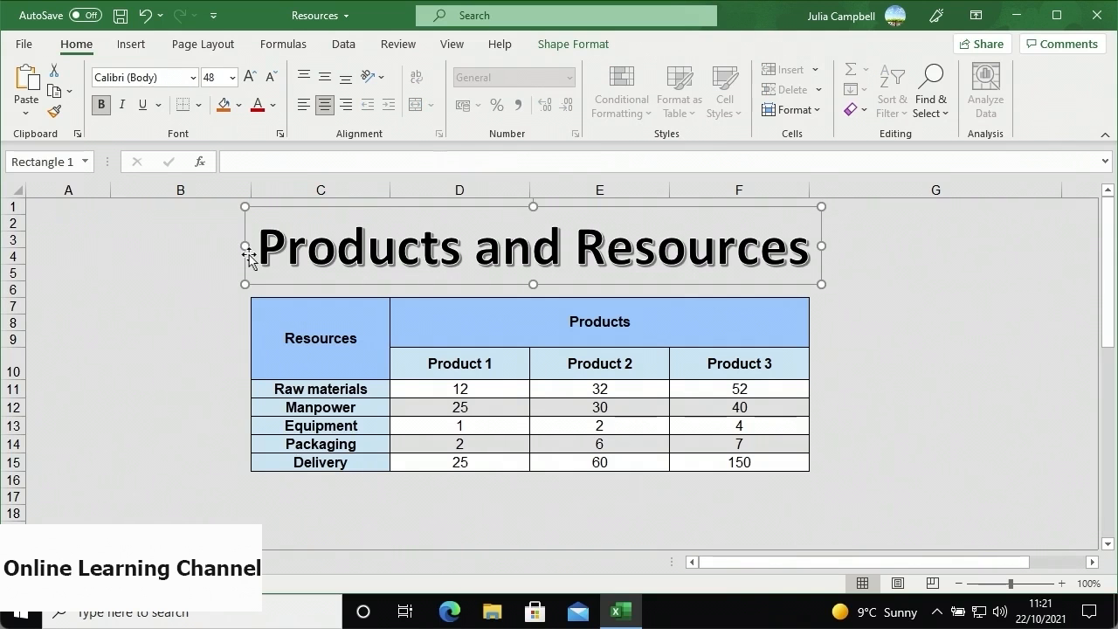
pyautogui.press('Delete')
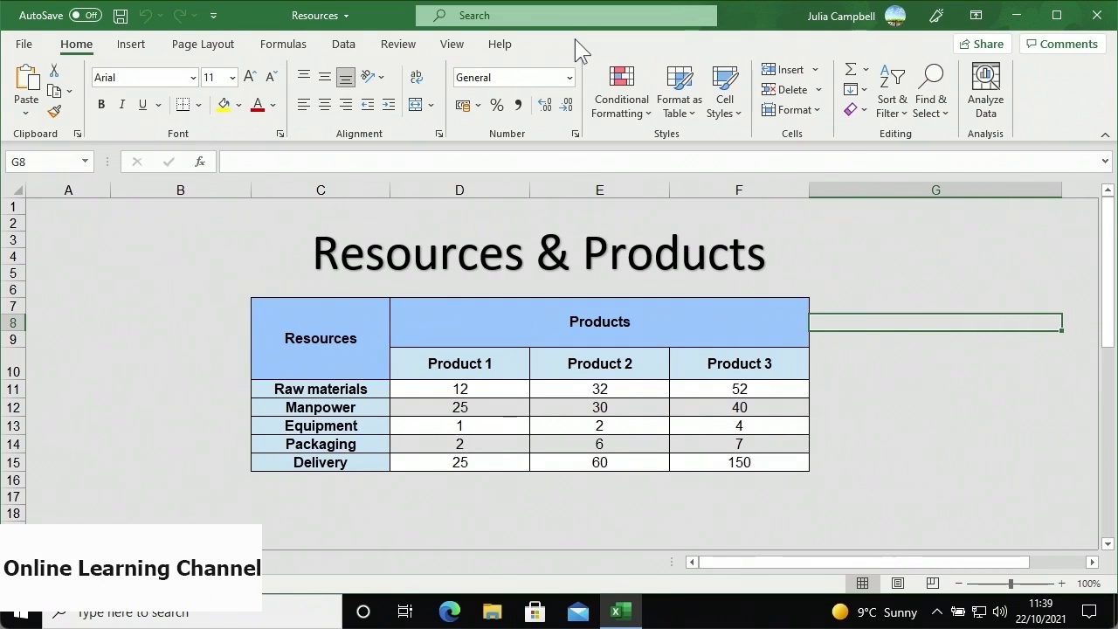
# - Make the Resources & Products title text bold in Blue, Accent 5, Darker 50%
pyautogui.click(522, 216)
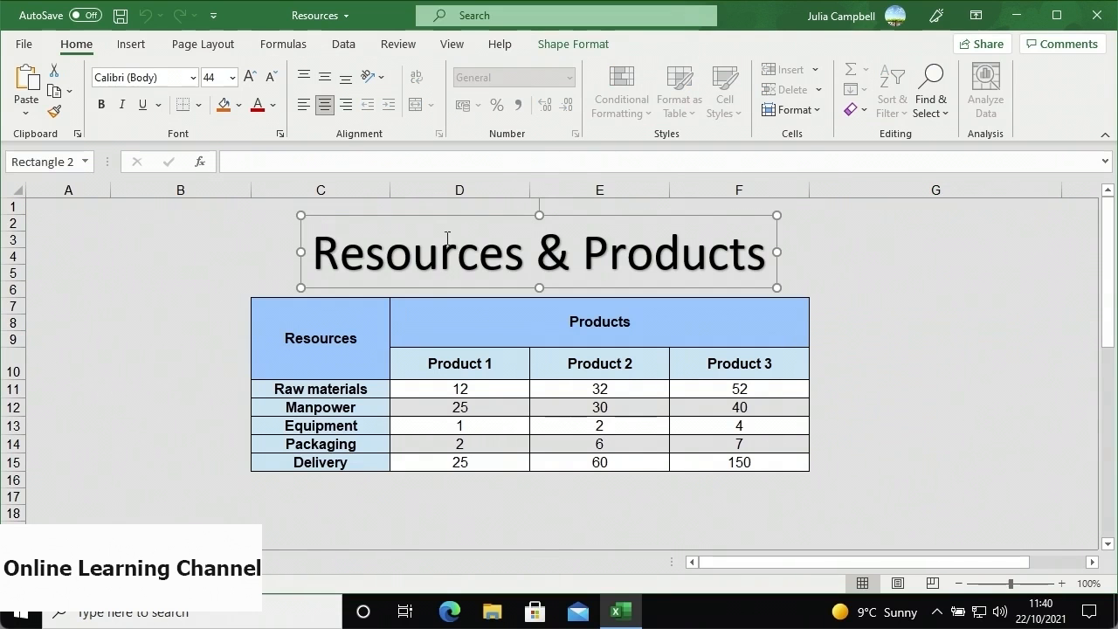
pyautogui.moveTo(313, 253); pyautogui.dragTo(714, 276)
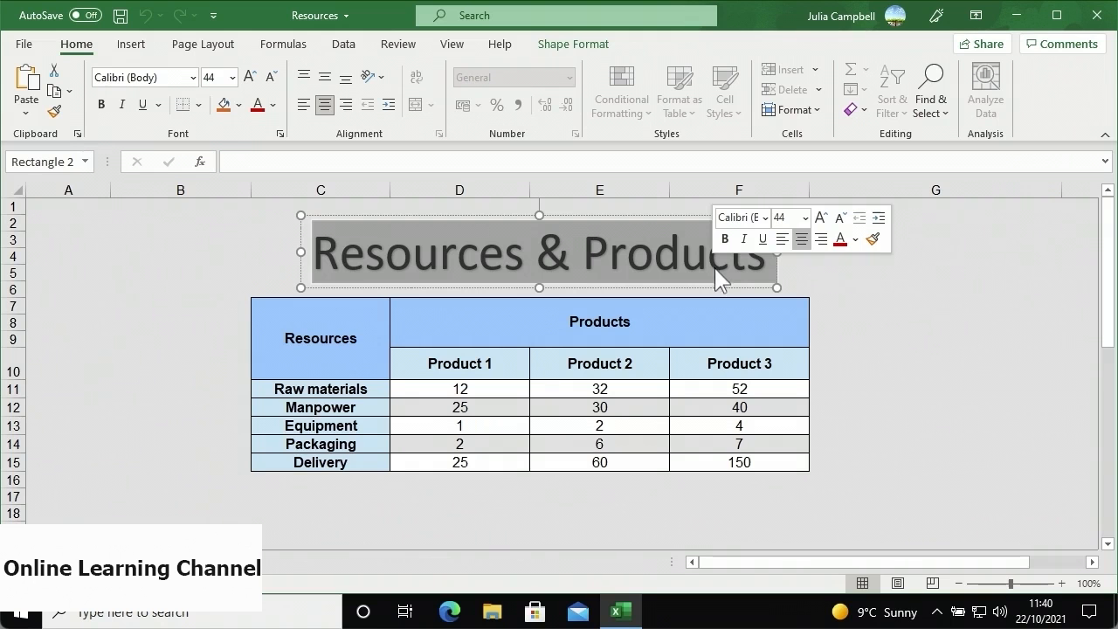
pyautogui.click(856, 240)
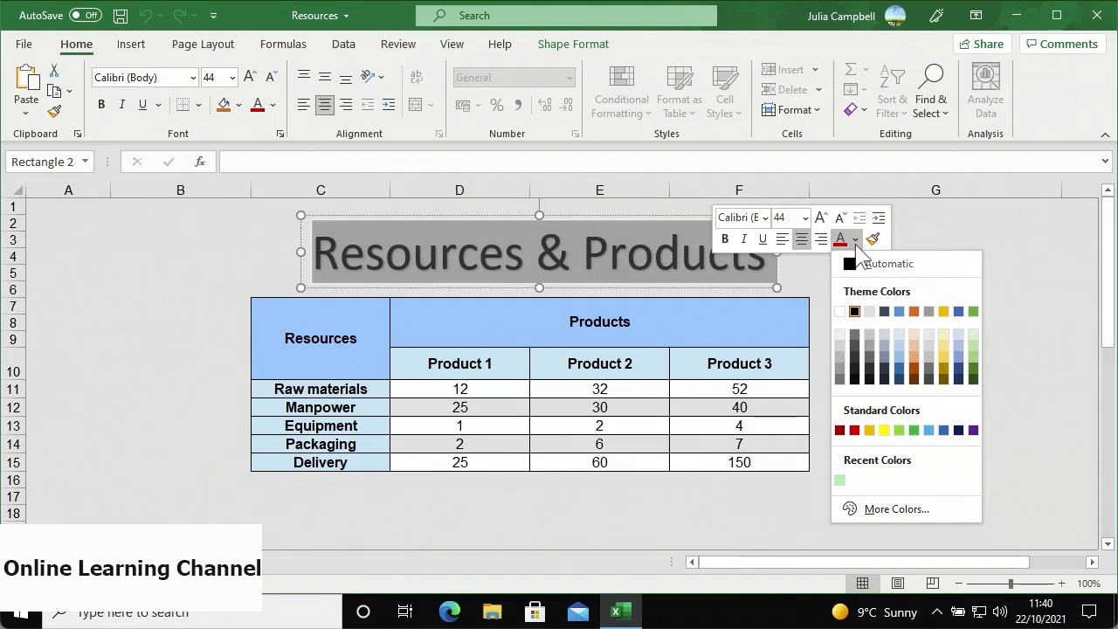
pyautogui.click(958, 378)
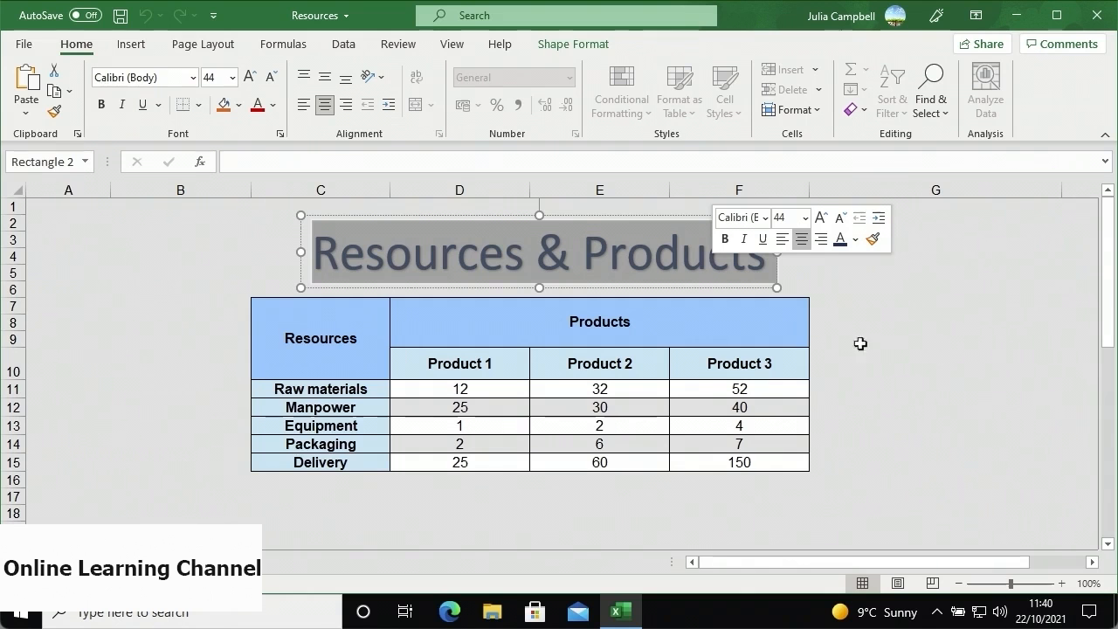
pyautogui.click(729, 248)
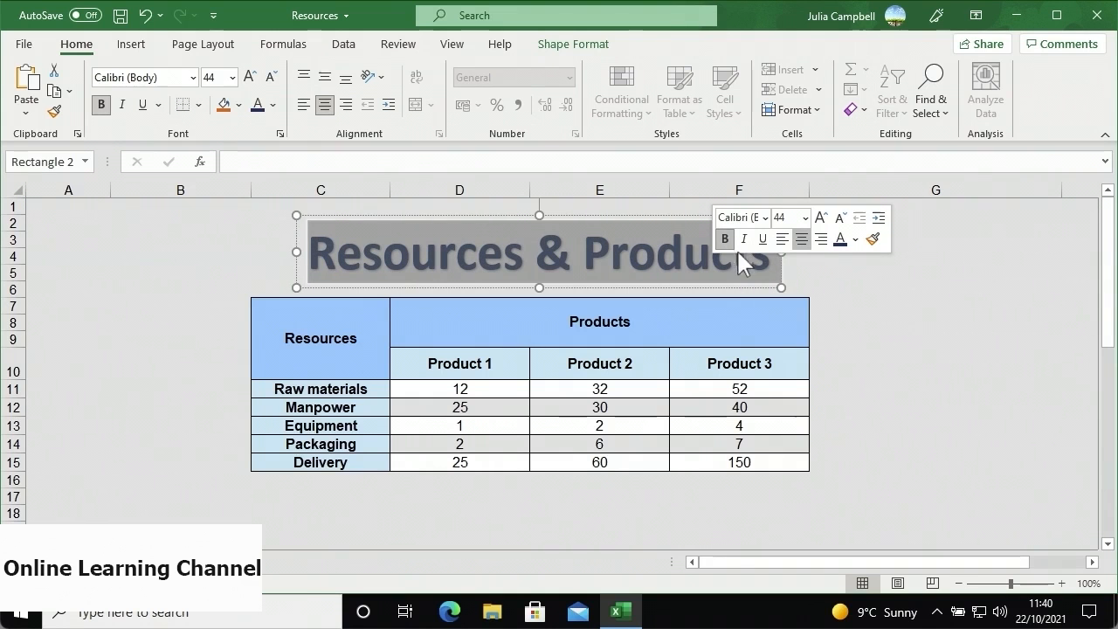
pyautogui.click(783, 274)
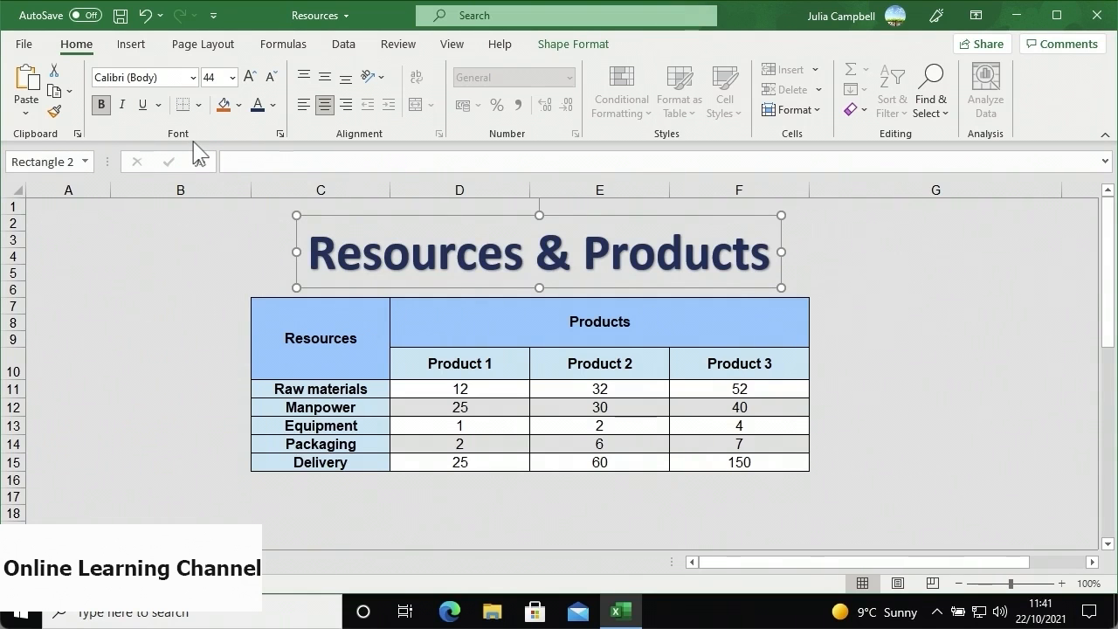
# - Fill the Resources & Products title box with gold
pyautogui.click(239, 106)
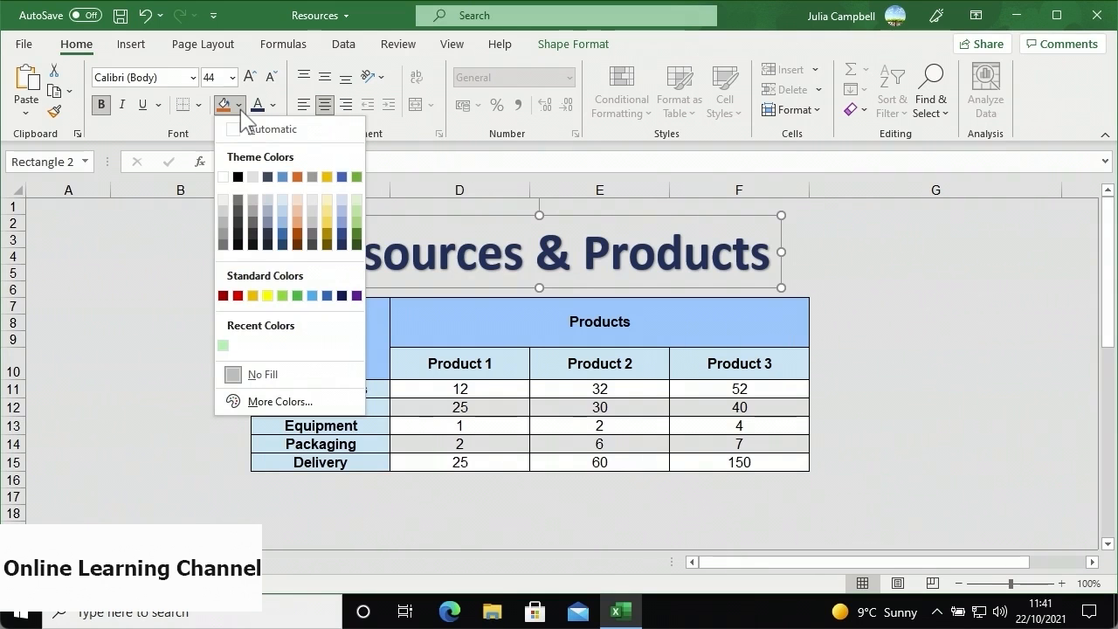
pyautogui.click(328, 177)
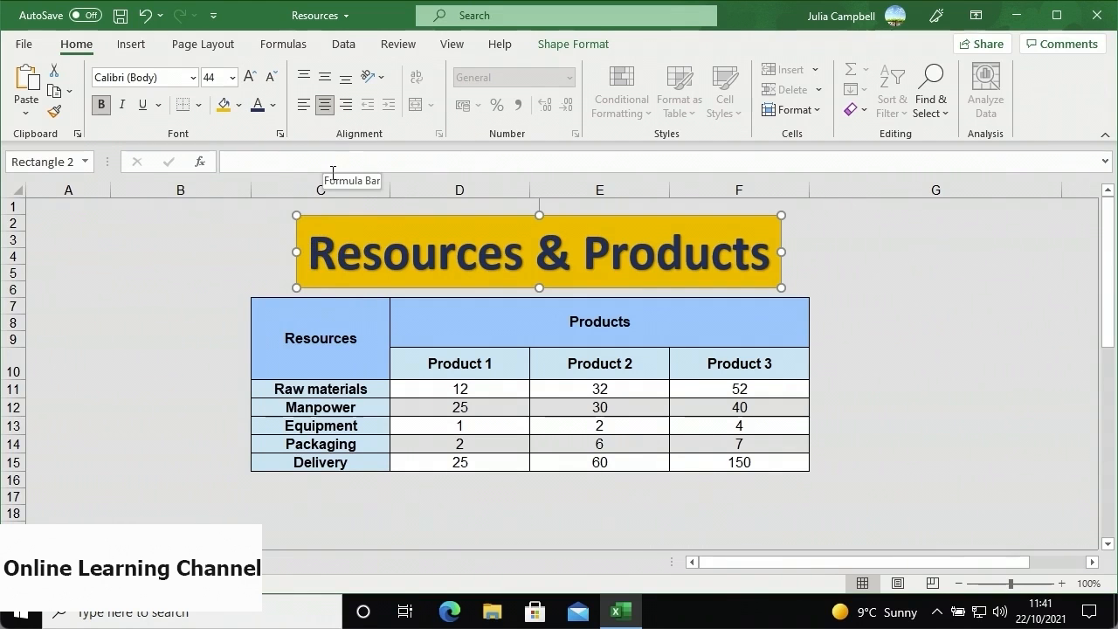
pyautogui.click(267, 248)
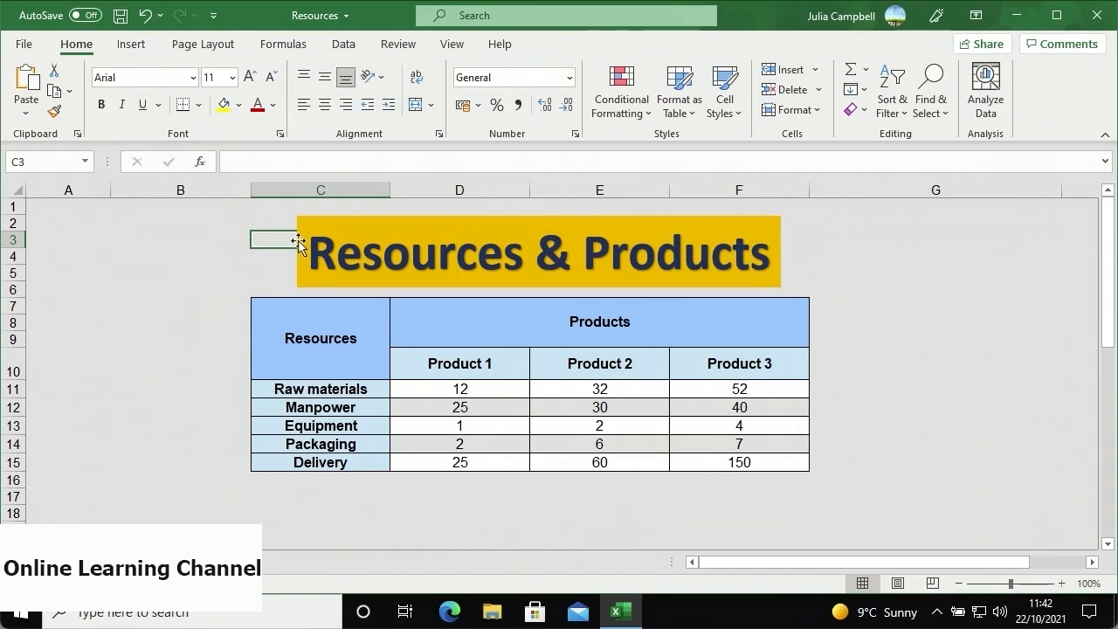
pyautogui.click(299, 240)
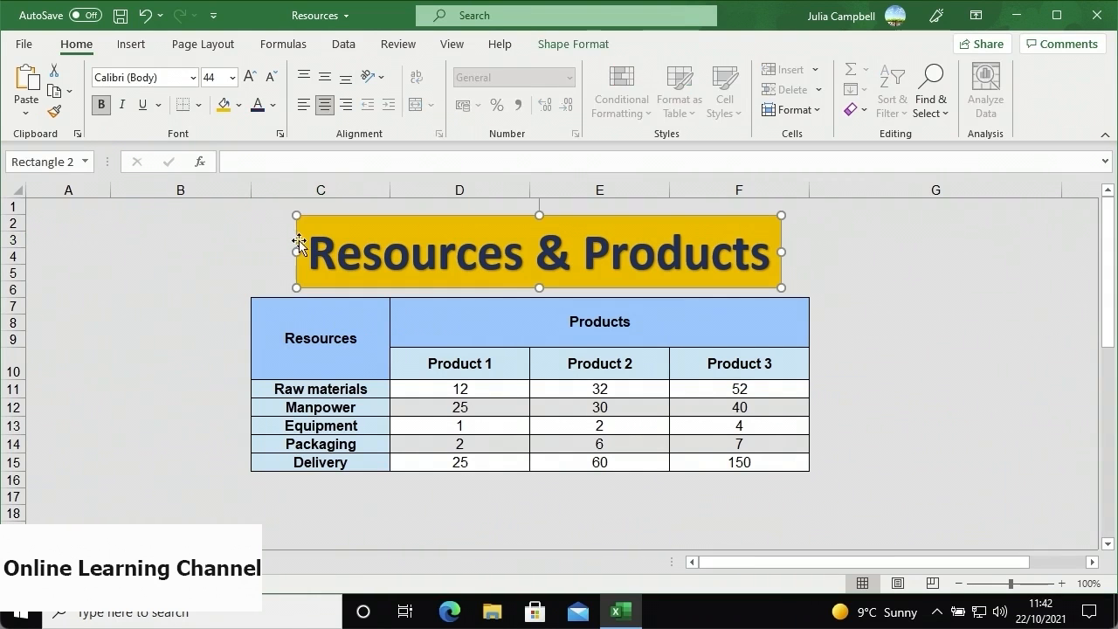
# - Apply the black style from the WordArt Styles gallery to the title lettering
pyautogui.click(577, 45)
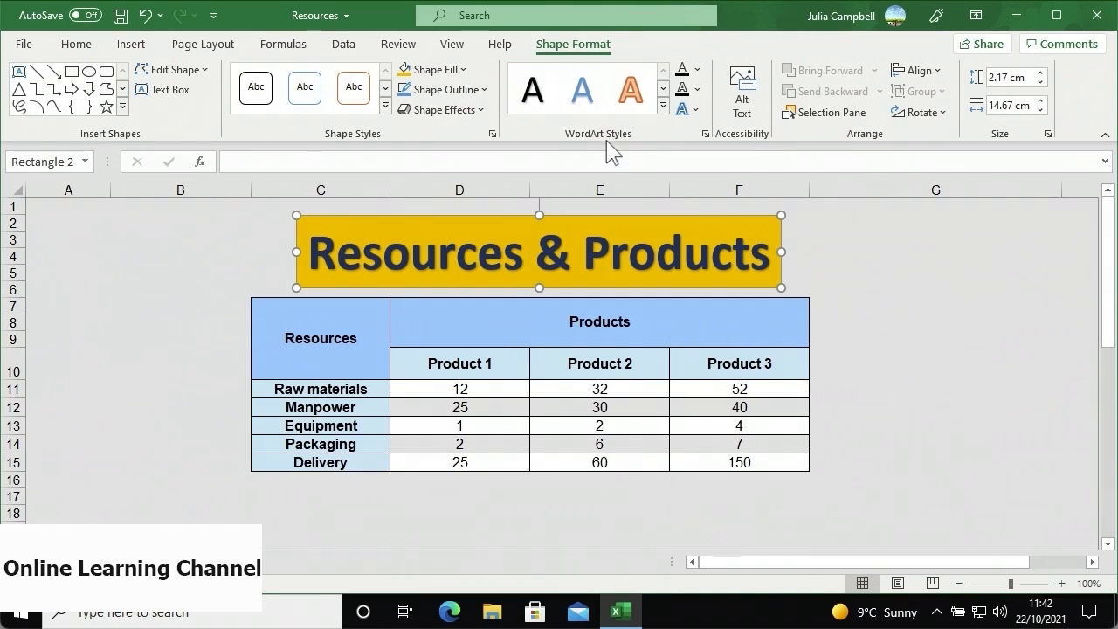
pyautogui.click(663, 105)
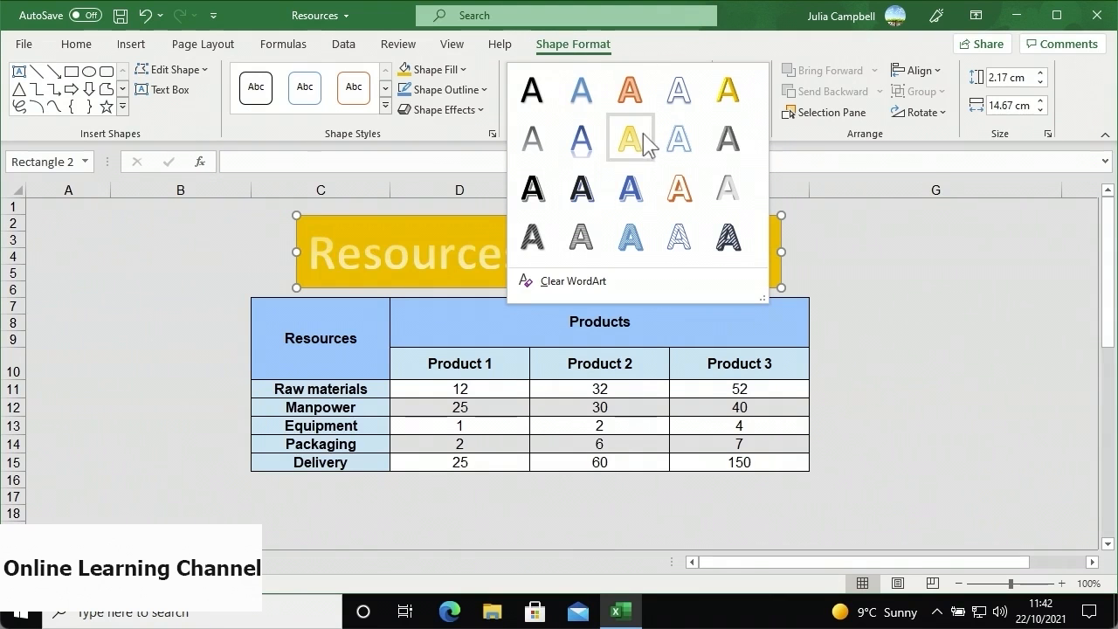
pyautogui.click(544, 199)
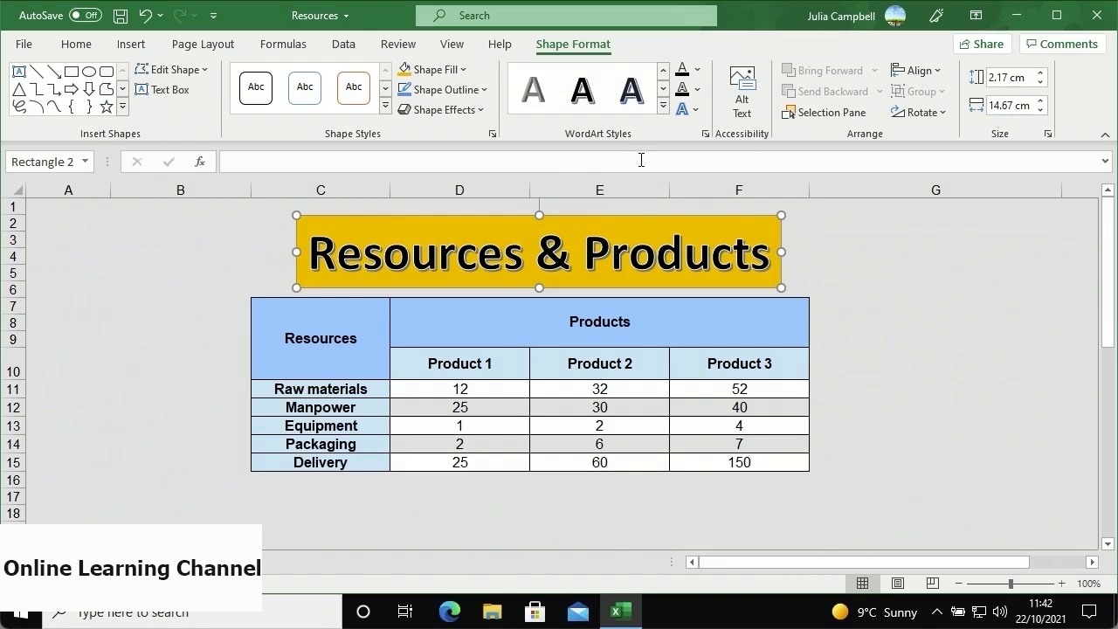
# - Add a Perspective: Upper Left shadow to the title lettering
pyautogui.click(684, 112)
pyautogui.moveTo(721, 159)
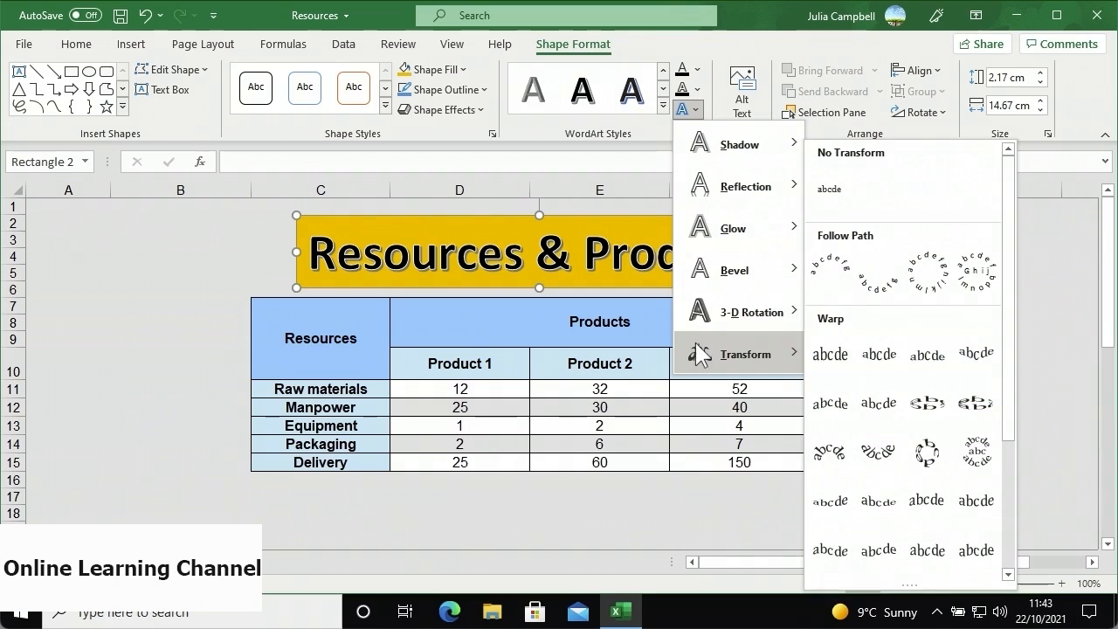
pyautogui.moveTo(781, 139)
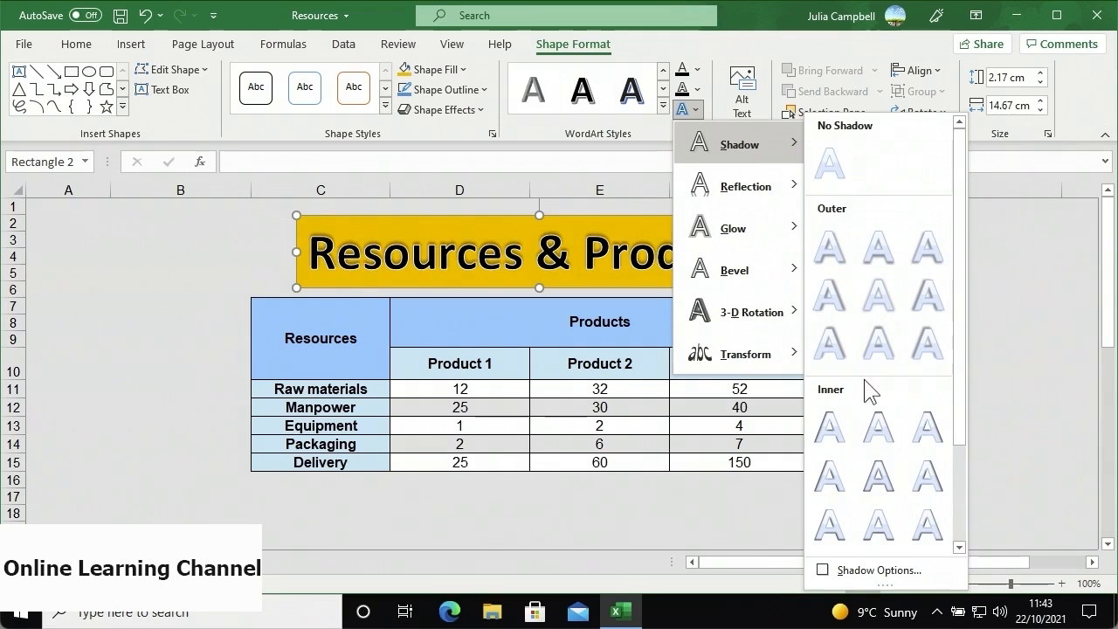
pyautogui.scroll(-3, 864, 379)
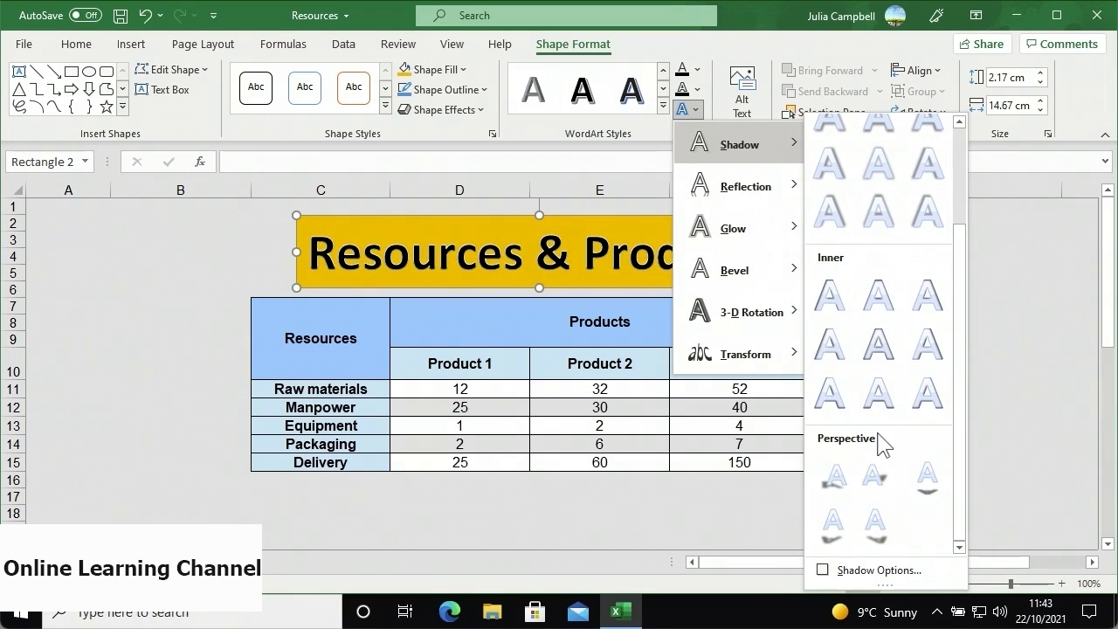
pyautogui.click(848, 491)
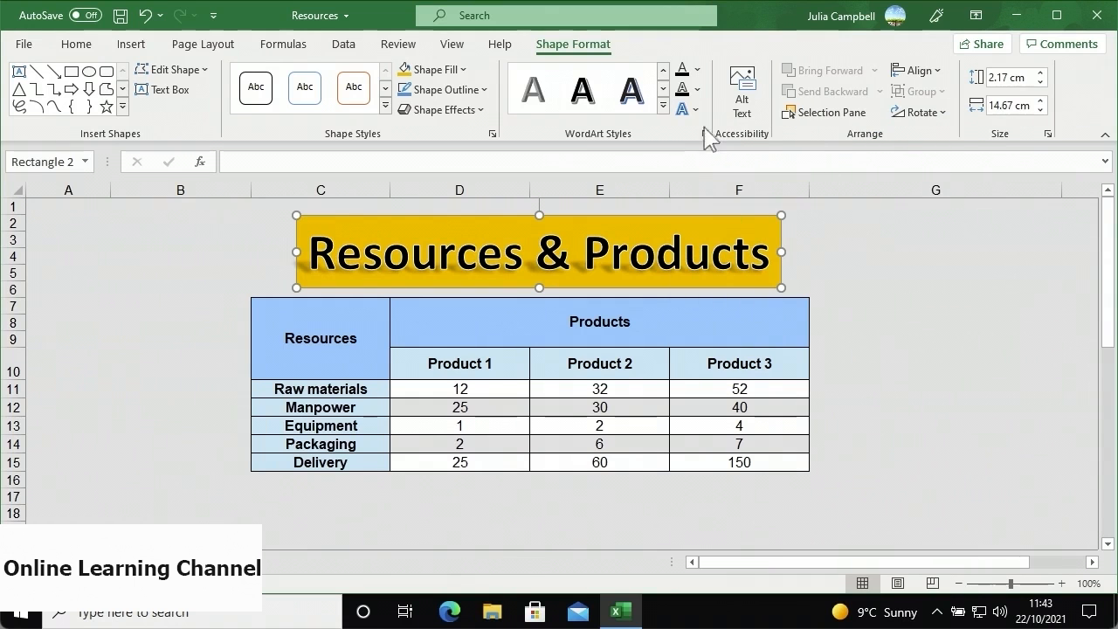
# - Fill the title lettering purple and outline it in Black, Text 1
pyautogui.click(697, 71)
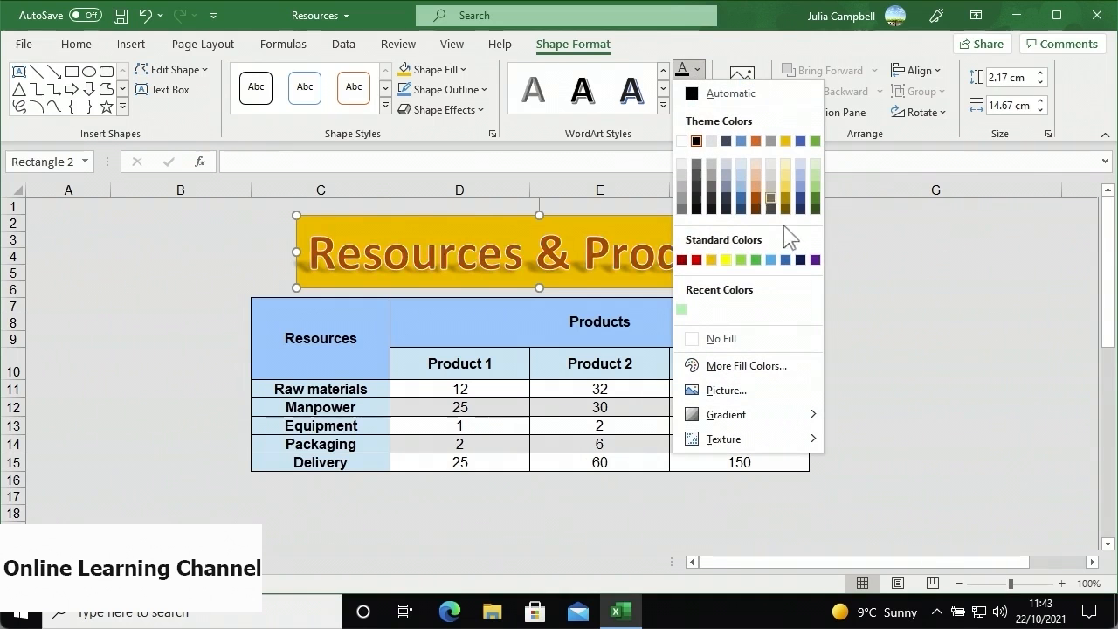
pyautogui.click(815, 259)
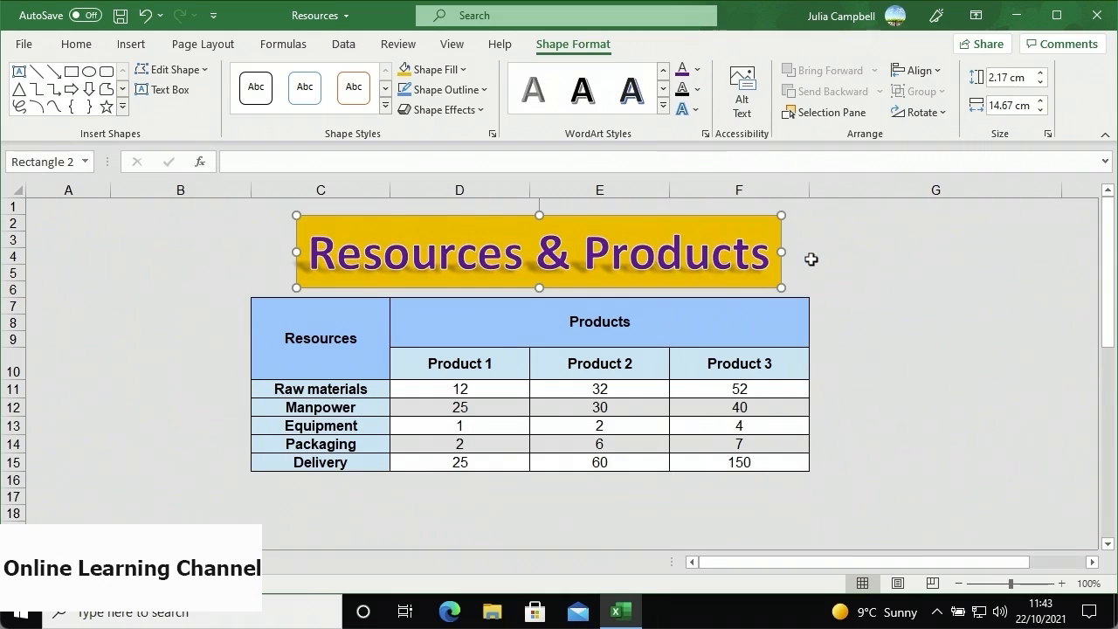
pyautogui.click(697, 90)
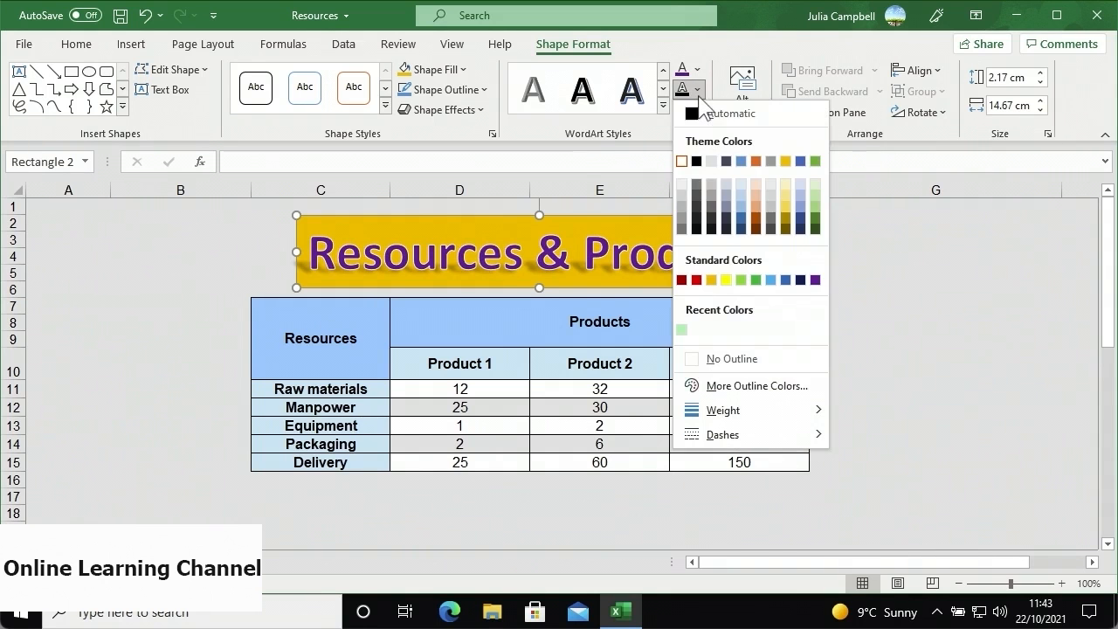
pyautogui.click(696, 161)
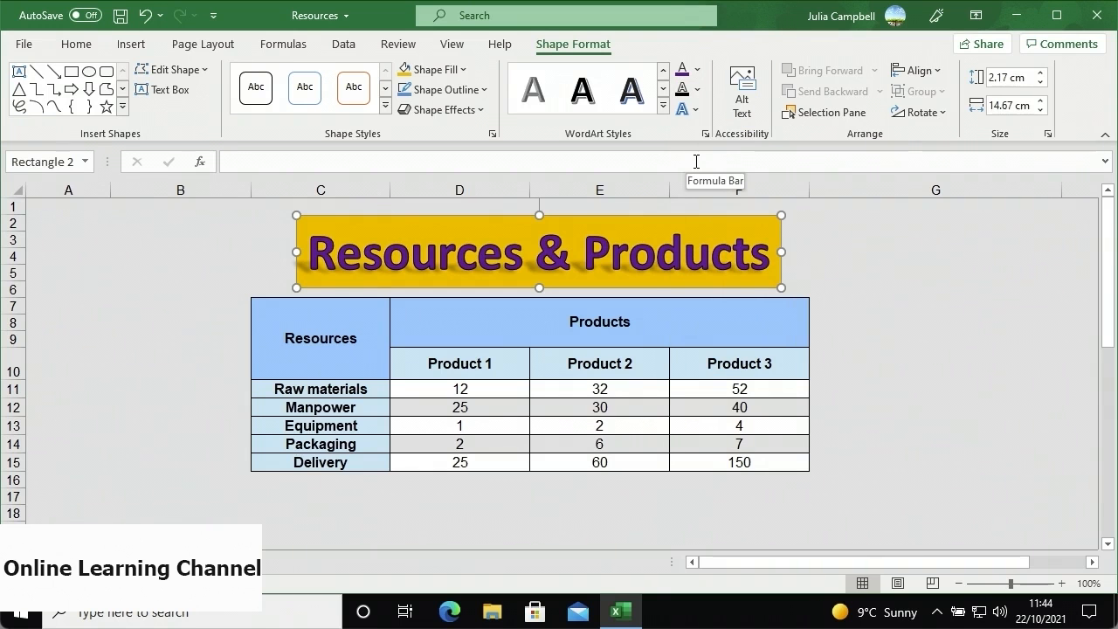
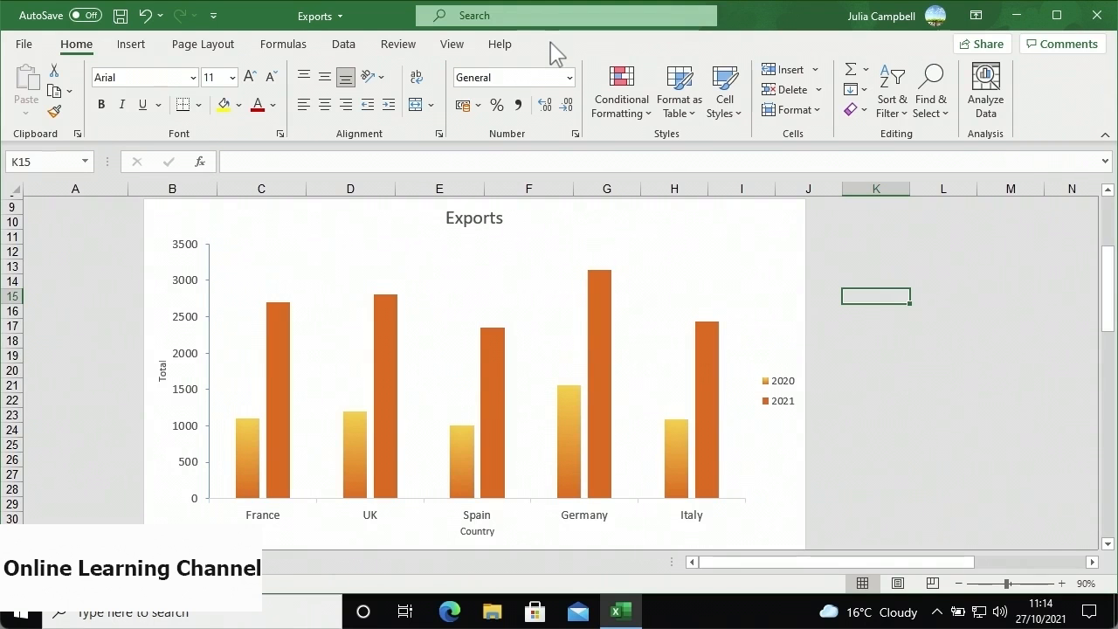
# - Move the Exports chart to a new chart sheet named 'EU Exports', then return to the data worksheet
pyautogui.click(543, 212)
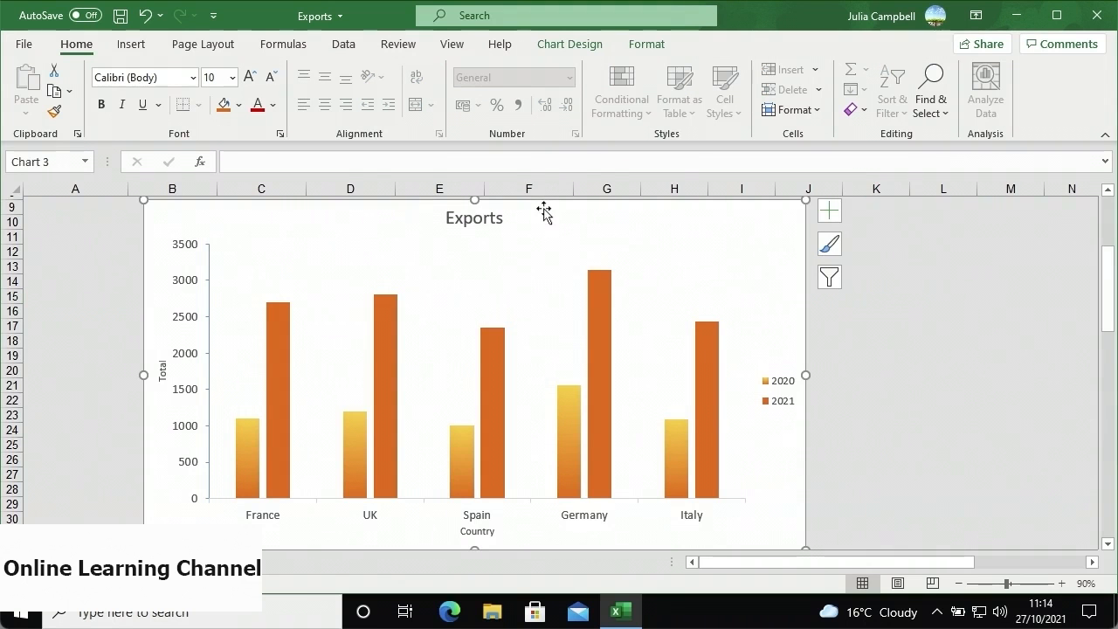
pyautogui.click(580, 48)
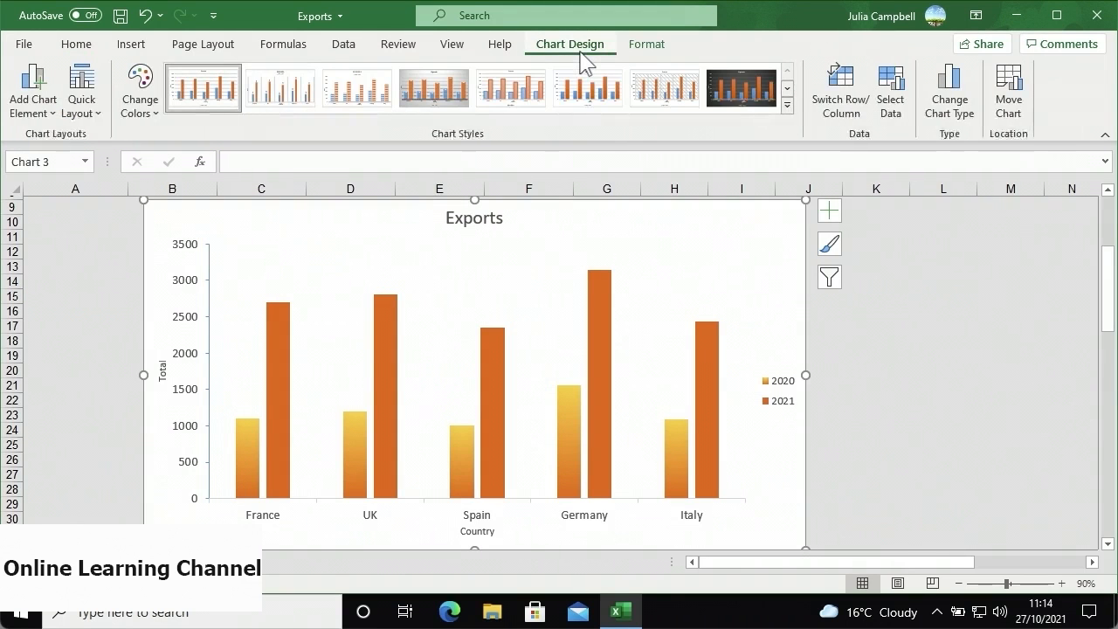
pyautogui.click(1012, 118)
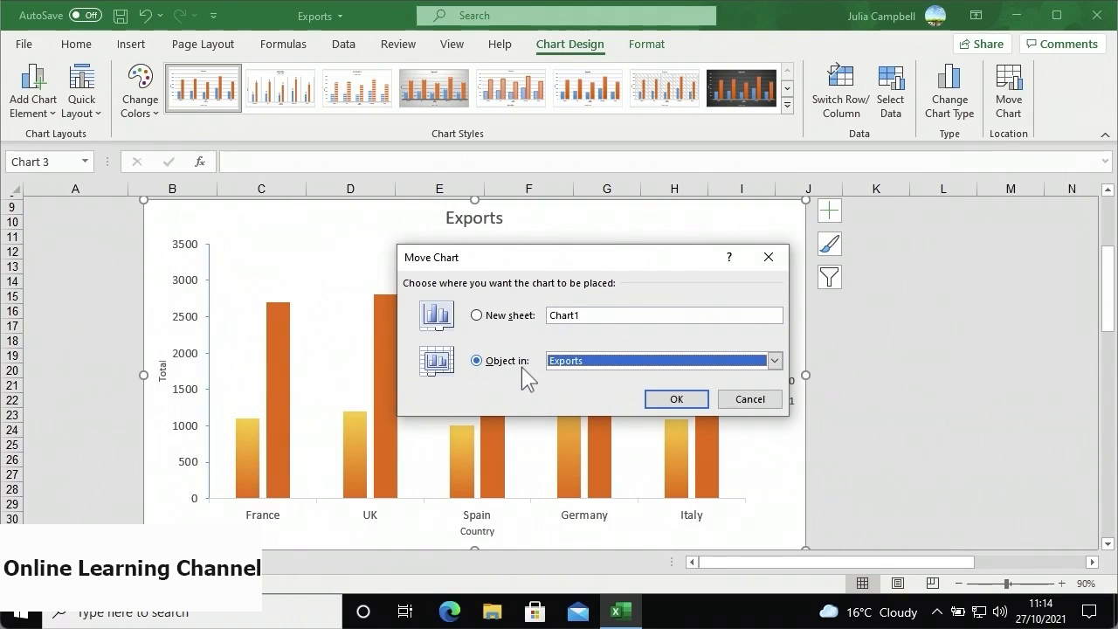
pyautogui.click(476, 315)
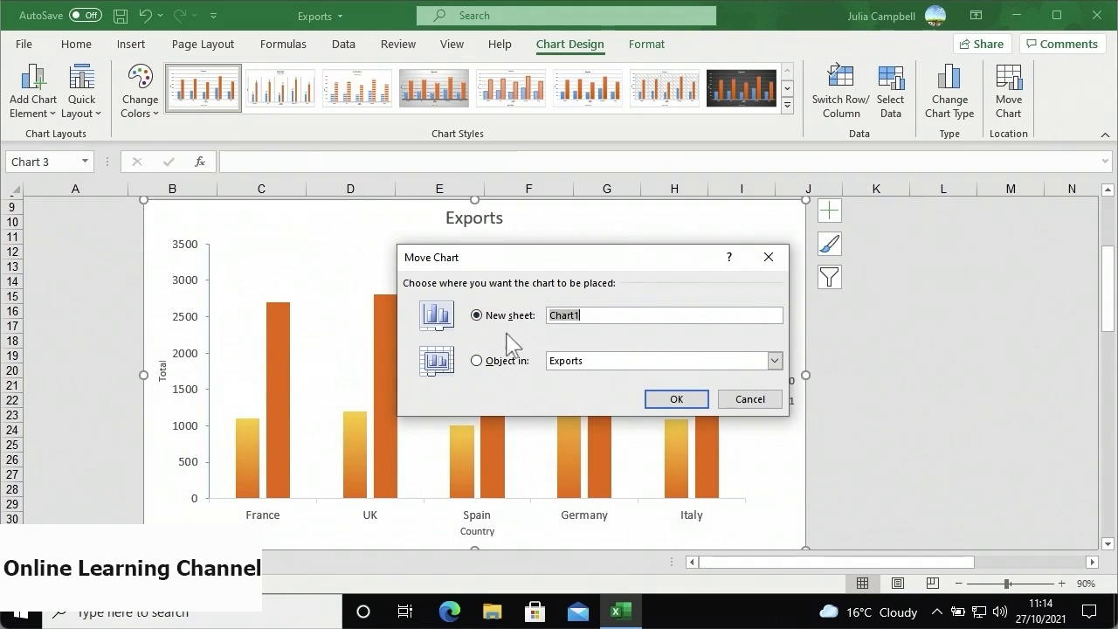
pyautogui.write('EU Exports')
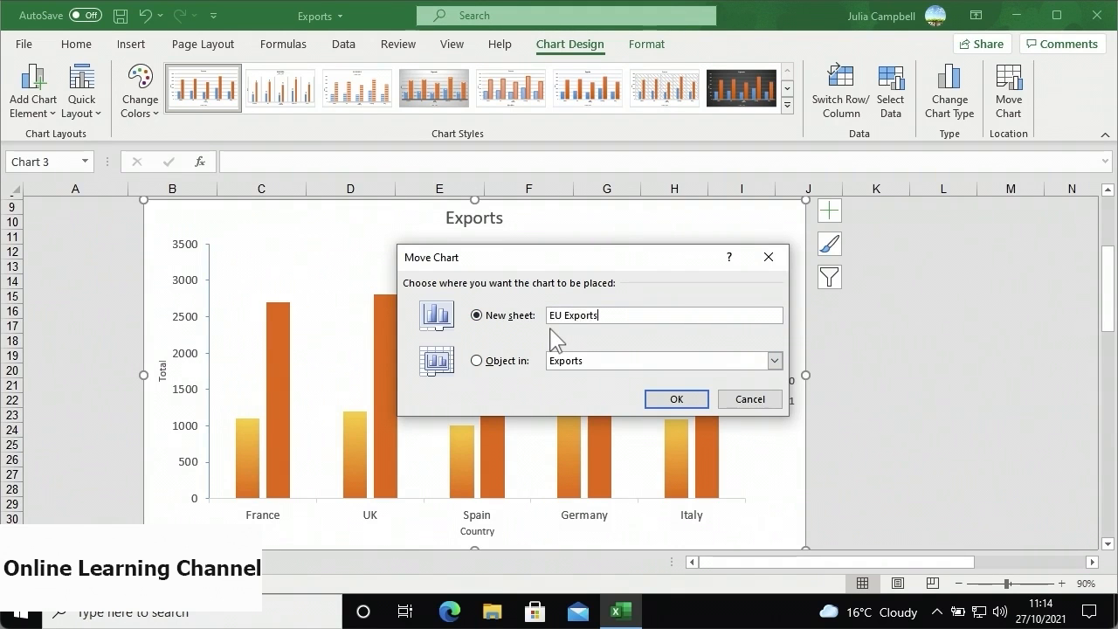
pyautogui.click(675, 399)
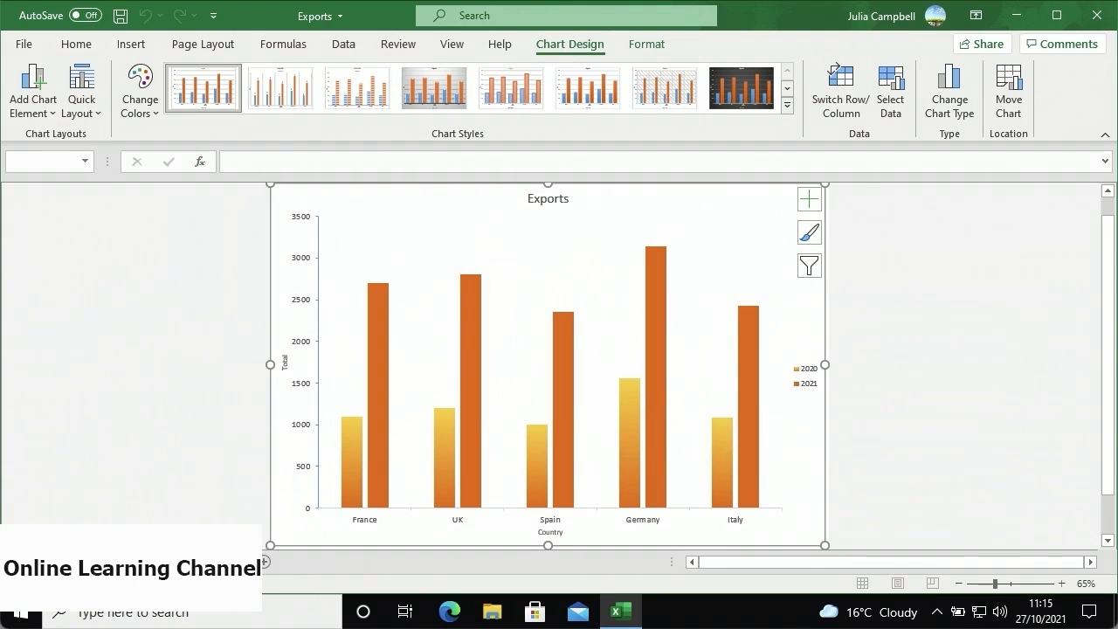
pyautogui.click(174, 561)
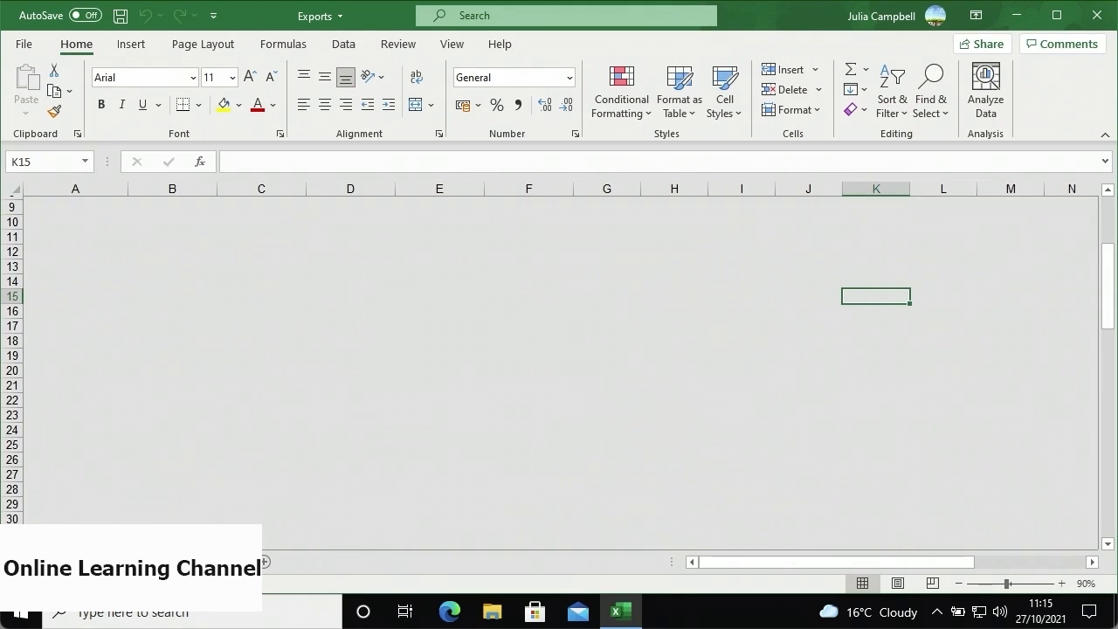
# - On the EU Exports chart sheet, drag the chart title slightly lower
pyautogui.click(105, 561)
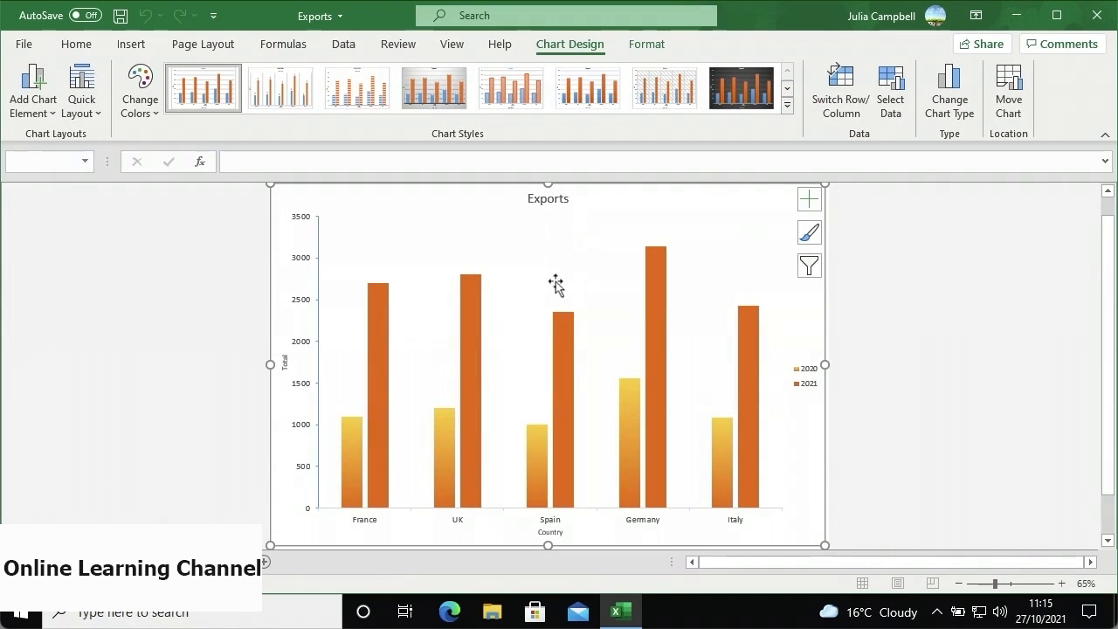
pyautogui.click(559, 201)
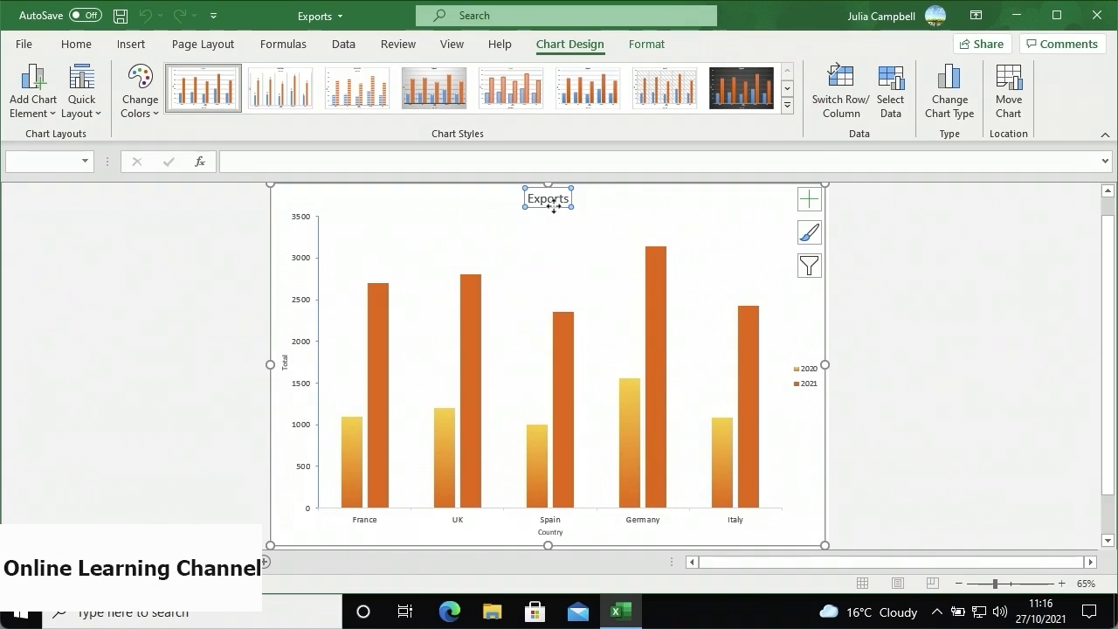
pyautogui.moveTo(552, 204); pyautogui.dragTo(552, 248)
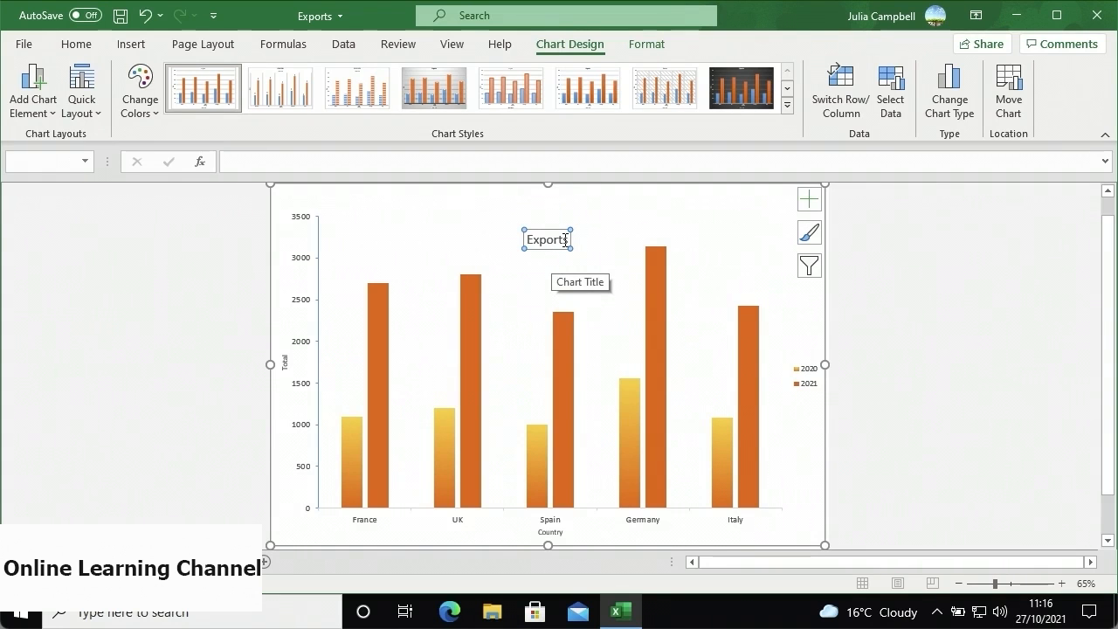
# - Edit the chart title text to read 'European Exports'
pyautogui.click(565, 240)
pyautogui.press('BackSpace')
pyautogui.press('BackSpace')
pyautogui.press('BackSpace')
pyautogui.press('BackSpace')
pyautogui.press('Home')
pyautogui.write('European')
pyautogui.click(567, 239)
pyautogui.write('port')
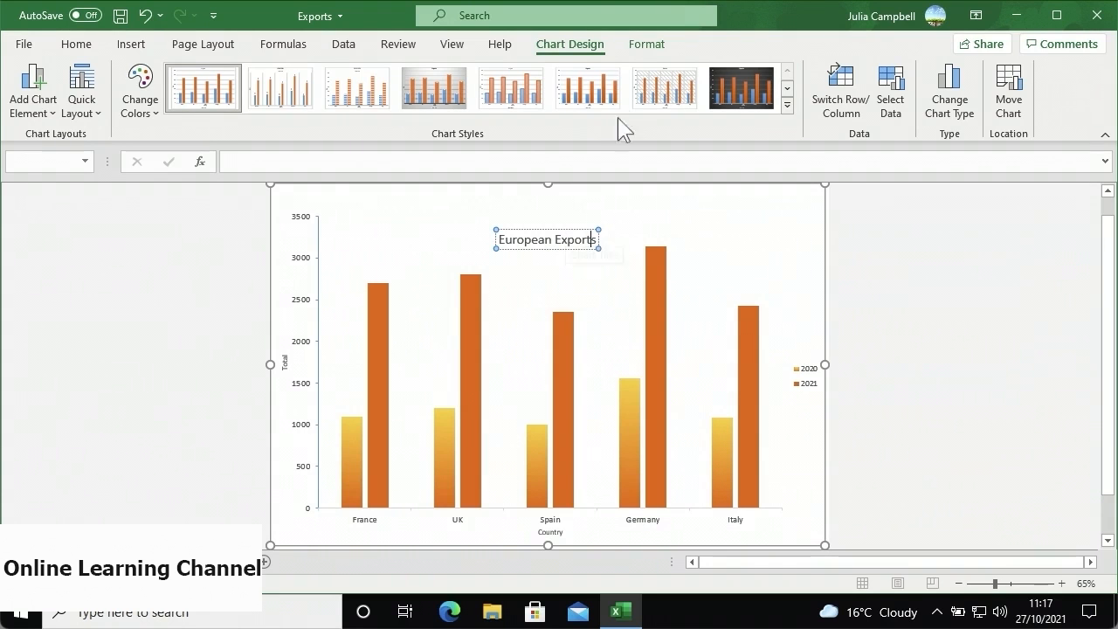
pyautogui.click(651, 48)
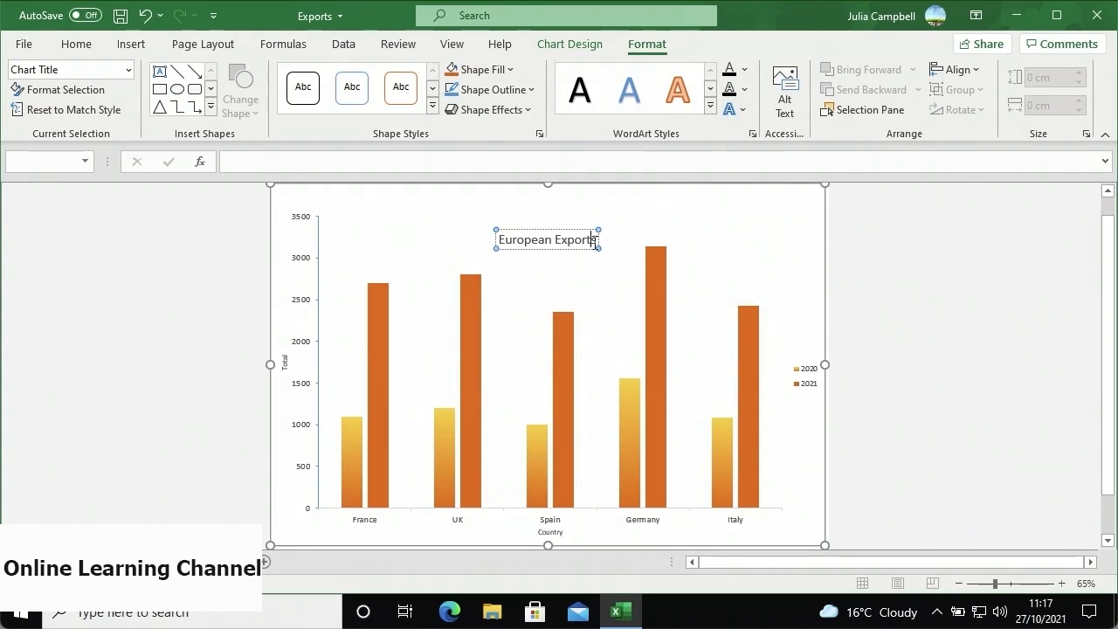
# - Apply the Pattern Fill: White; Dark Upward Diagonal Stripe; Shadow WordArt style to the title text
pyautogui.moveTo(594, 240); pyautogui.dragTo(498, 240)
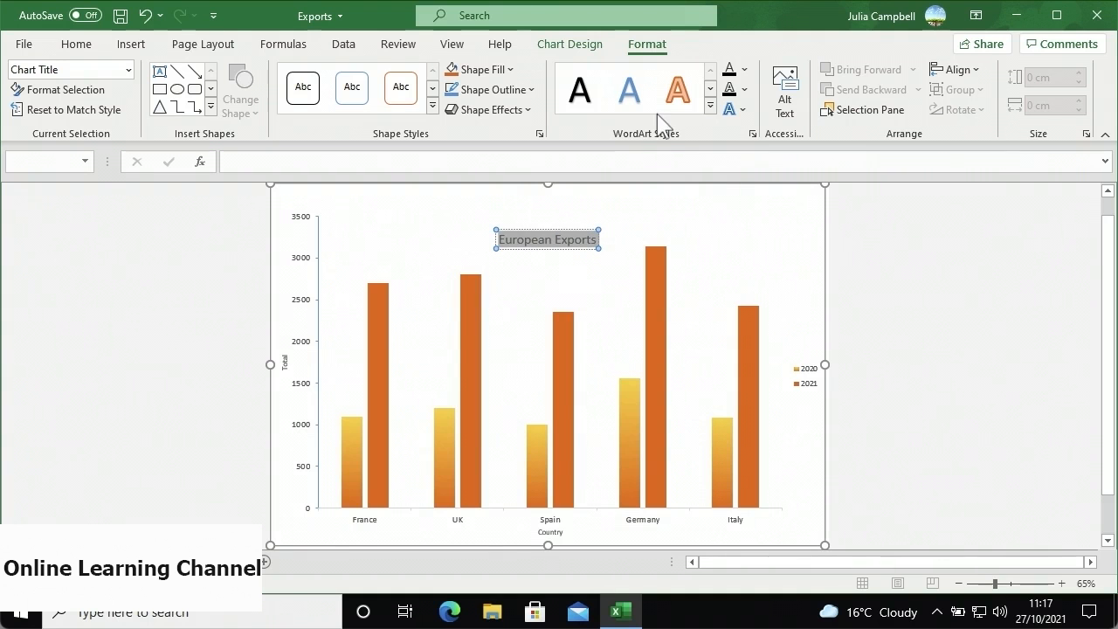
pyautogui.click(710, 106)
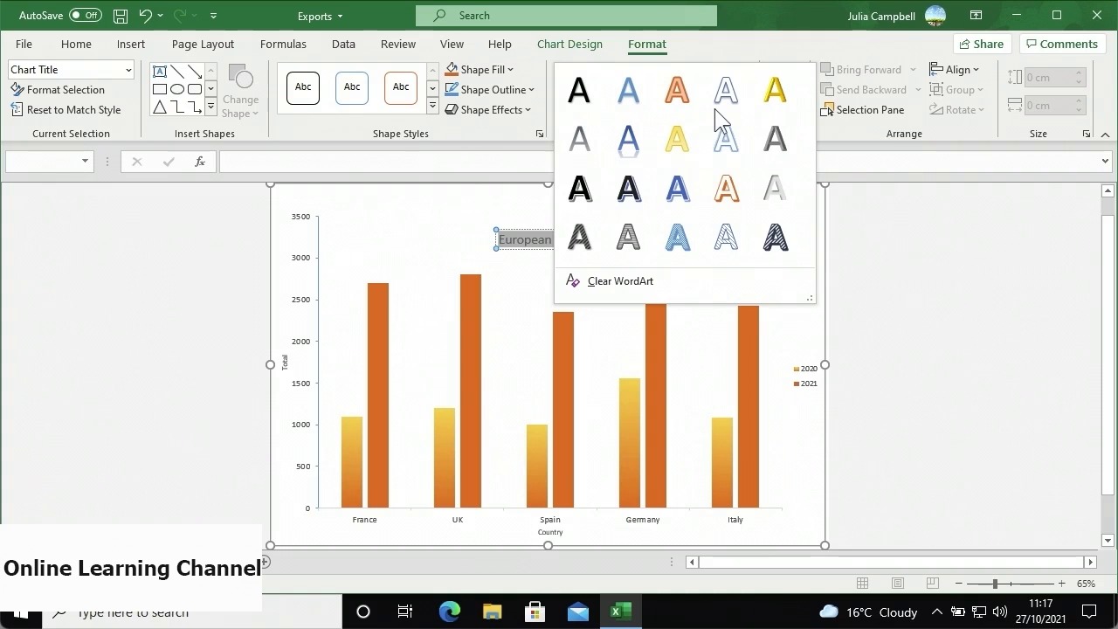
pyautogui.click(591, 234)
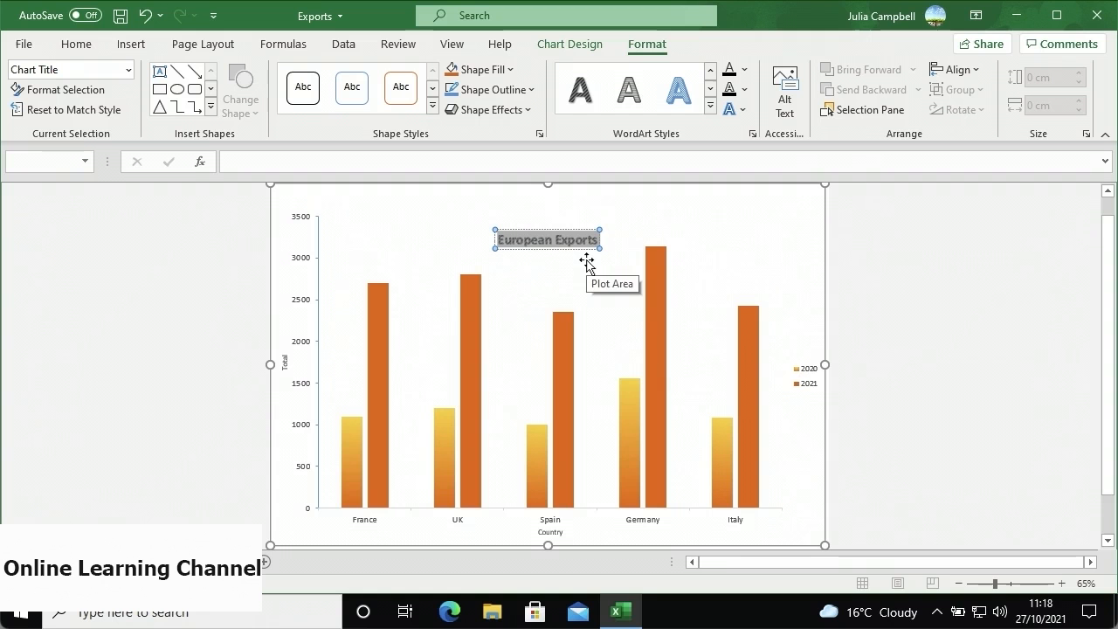
# - Set the vertical axis label font to Arial, Bold, size 18
pyautogui.rightClick(304, 354)
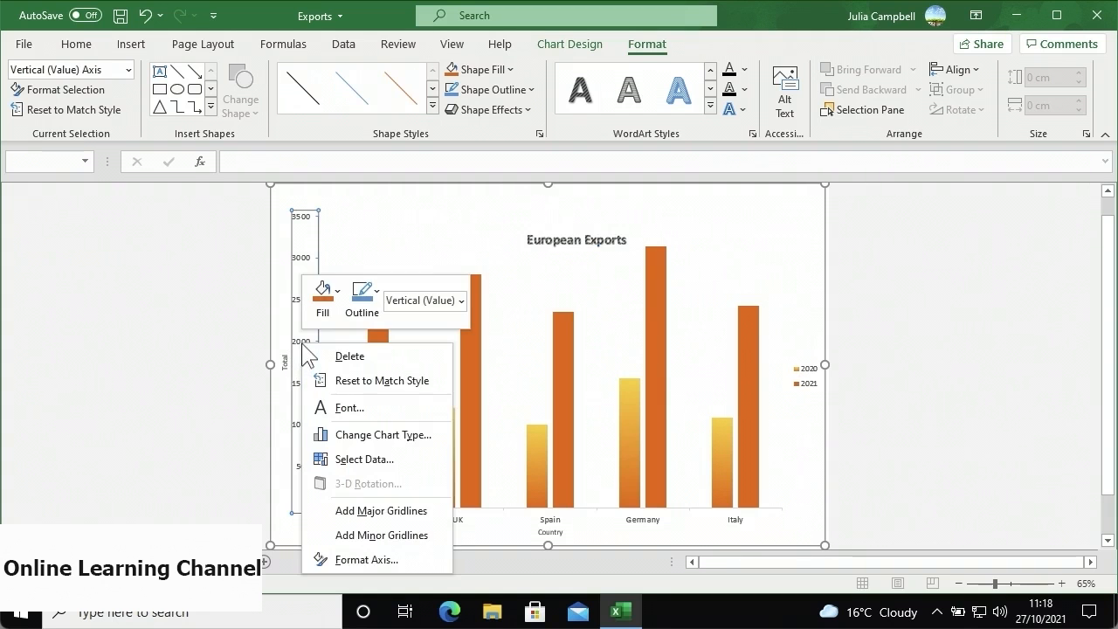
pyautogui.click(364, 407)
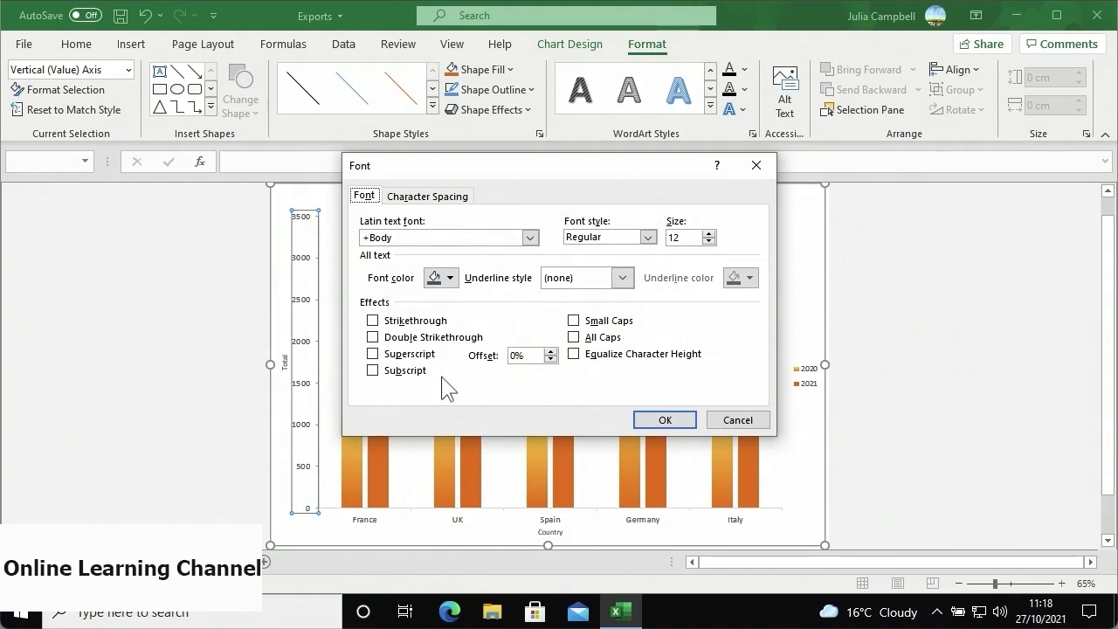
pyautogui.click(530, 239)
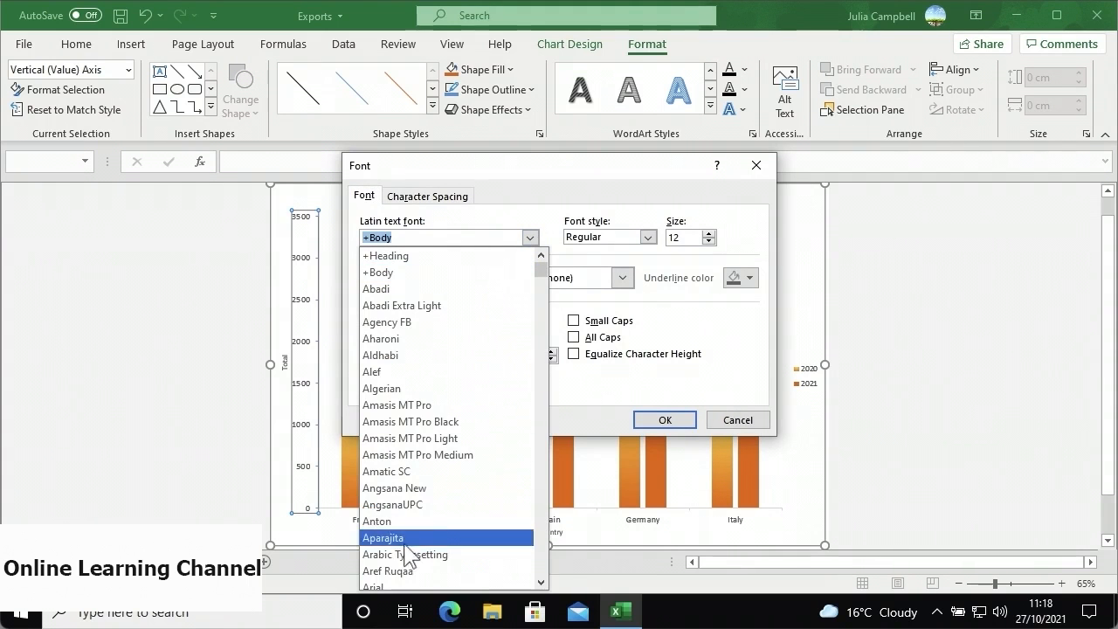
pyautogui.click(403, 585)
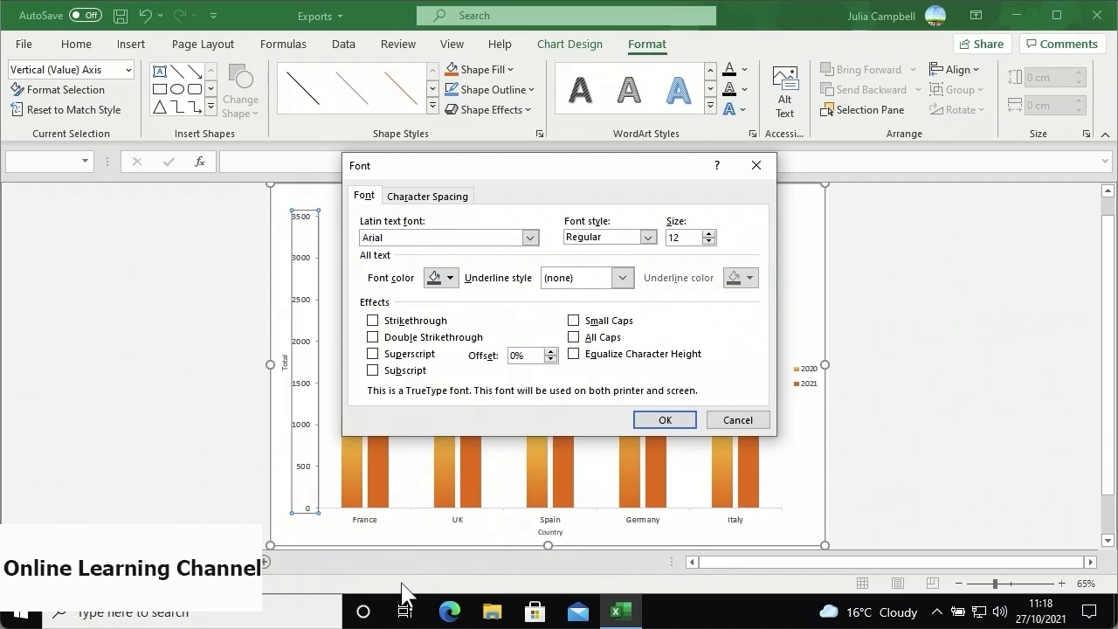
pyautogui.click(647, 238)
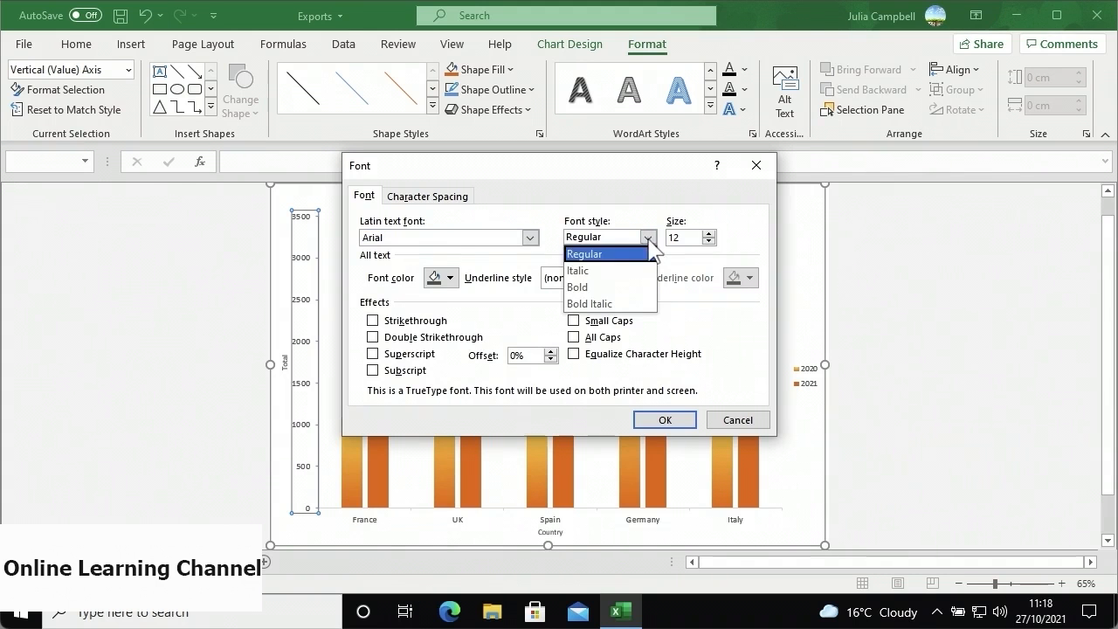
pyautogui.click(634, 298)
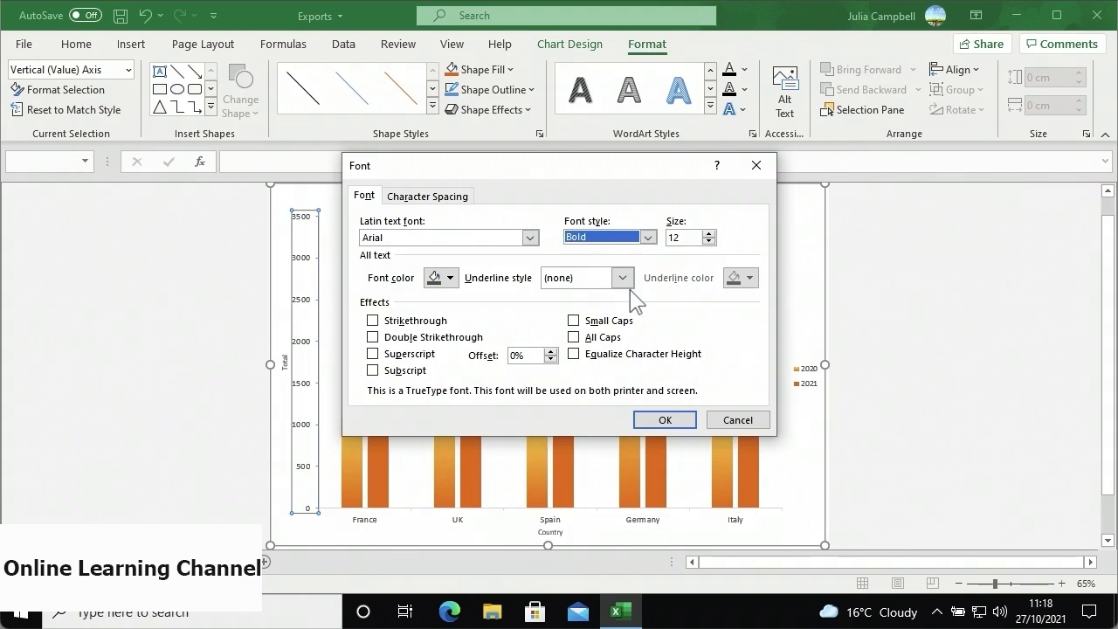
pyautogui.click(682, 238)
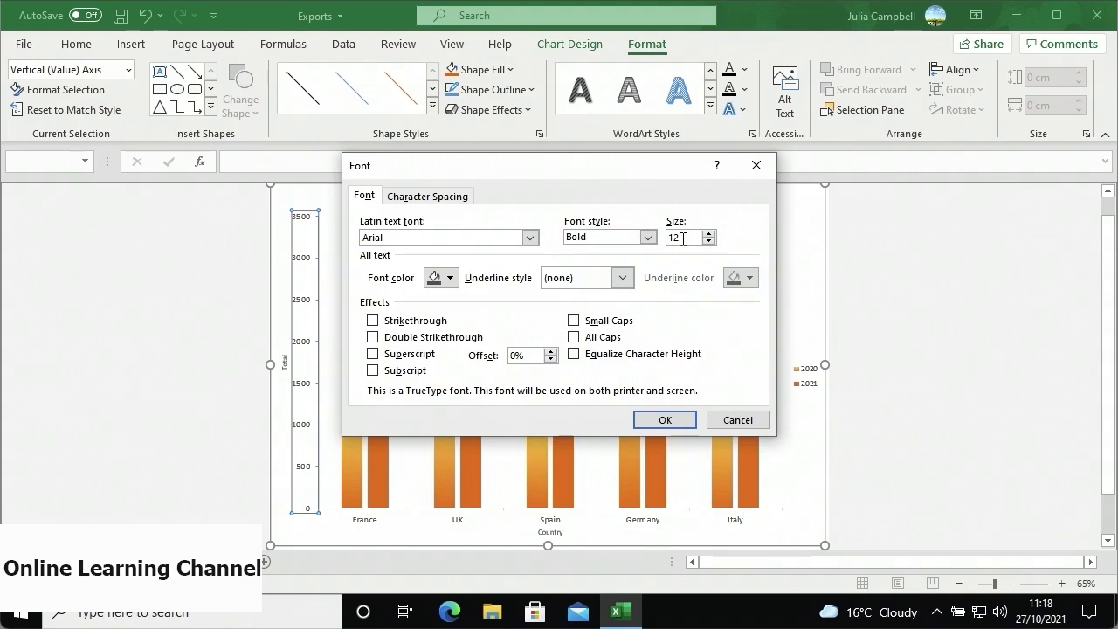
pyautogui.press('BackSpace')
pyautogui.press('BackSpace')
pyautogui.write('18')
pyautogui.click(648, 415)
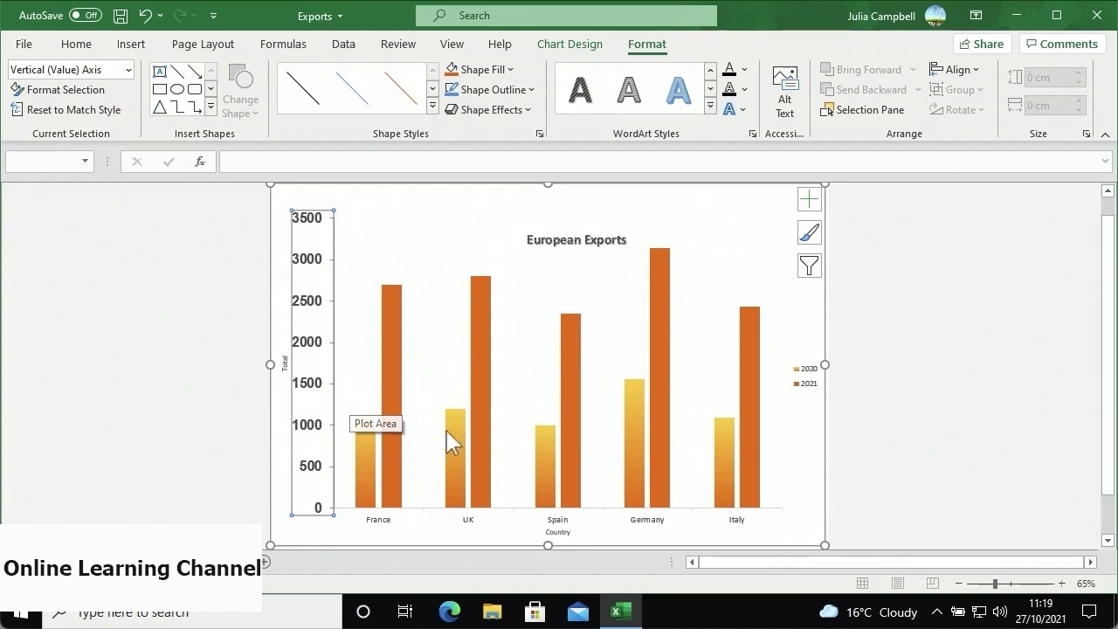
# - Drag the legend up beside the chart title and widen it so 2020 and 2021 sit in a row
pyautogui.click(801, 379)
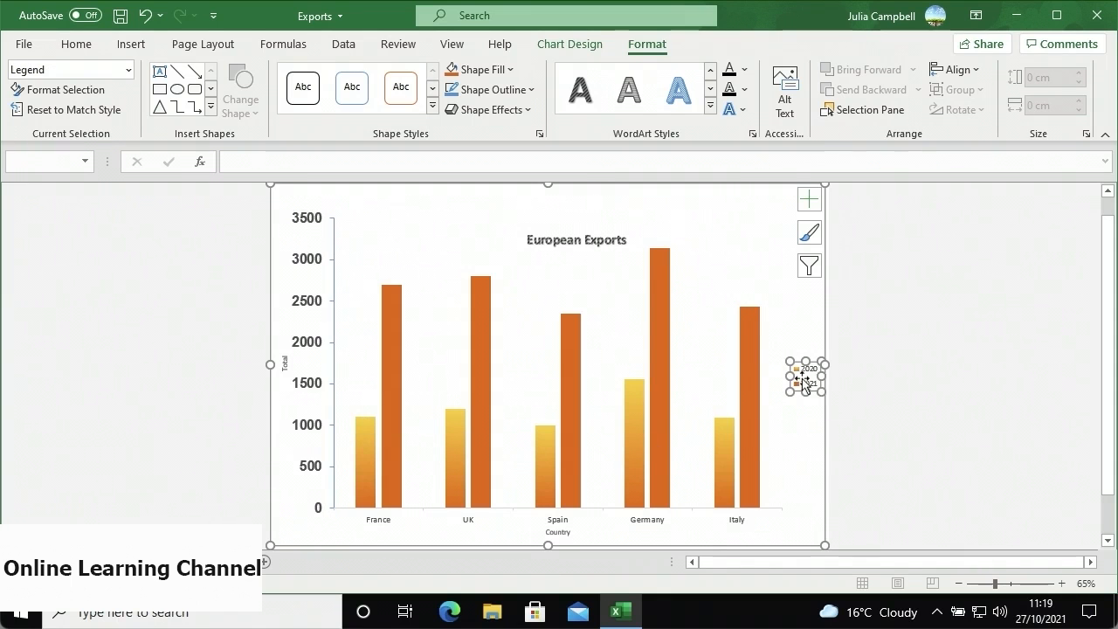
pyautogui.moveTo(804, 381); pyautogui.dragTo(726, 258)
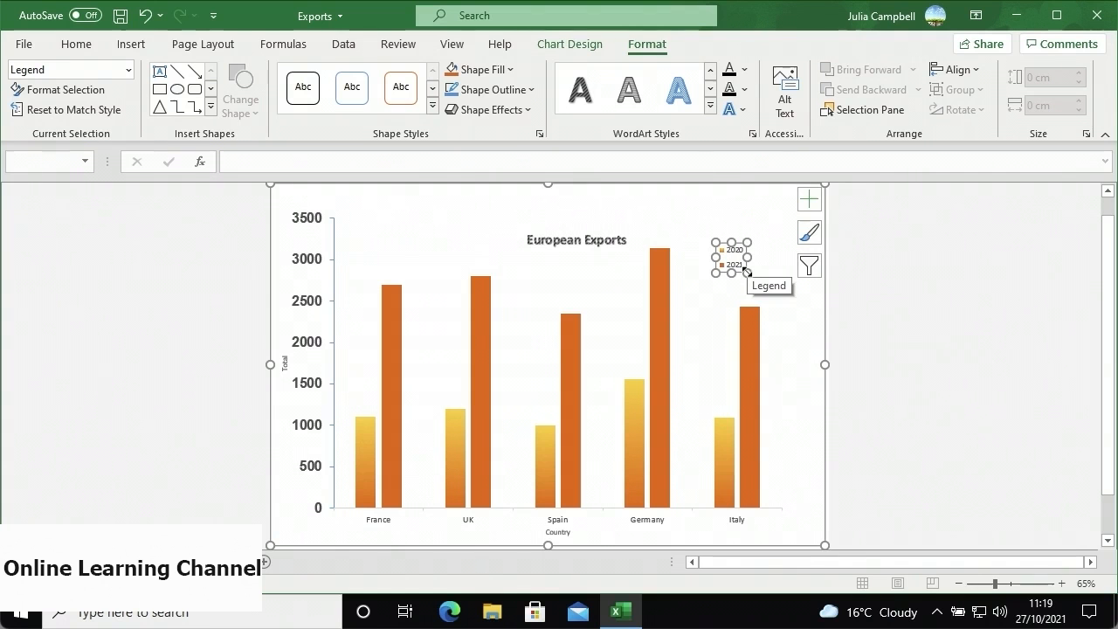
pyautogui.moveTo(746, 272); pyautogui.dragTo(781, 308)
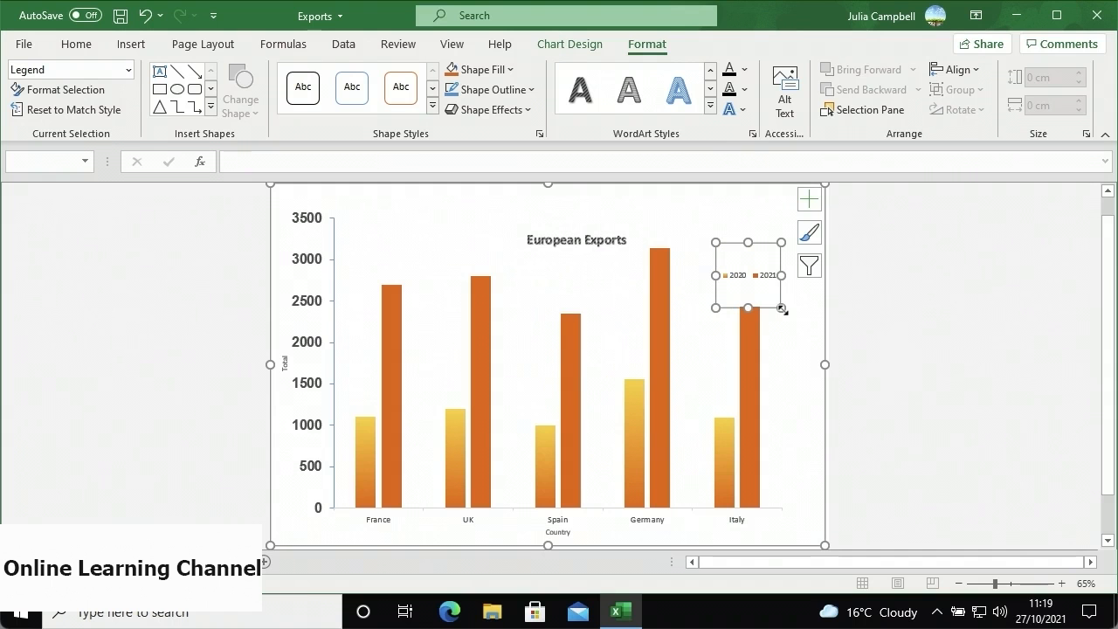
# - Make the legend text bold, 16 pt and Black, Text 1
pyautogui.rightClick(766, 291)
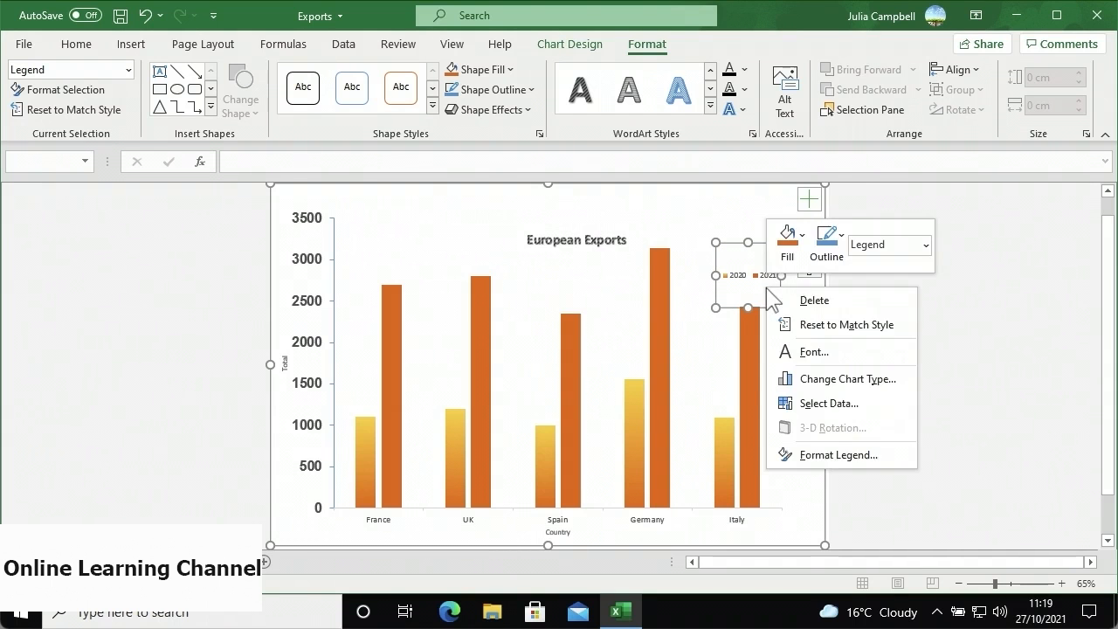
pyautogui.click(786, 353)
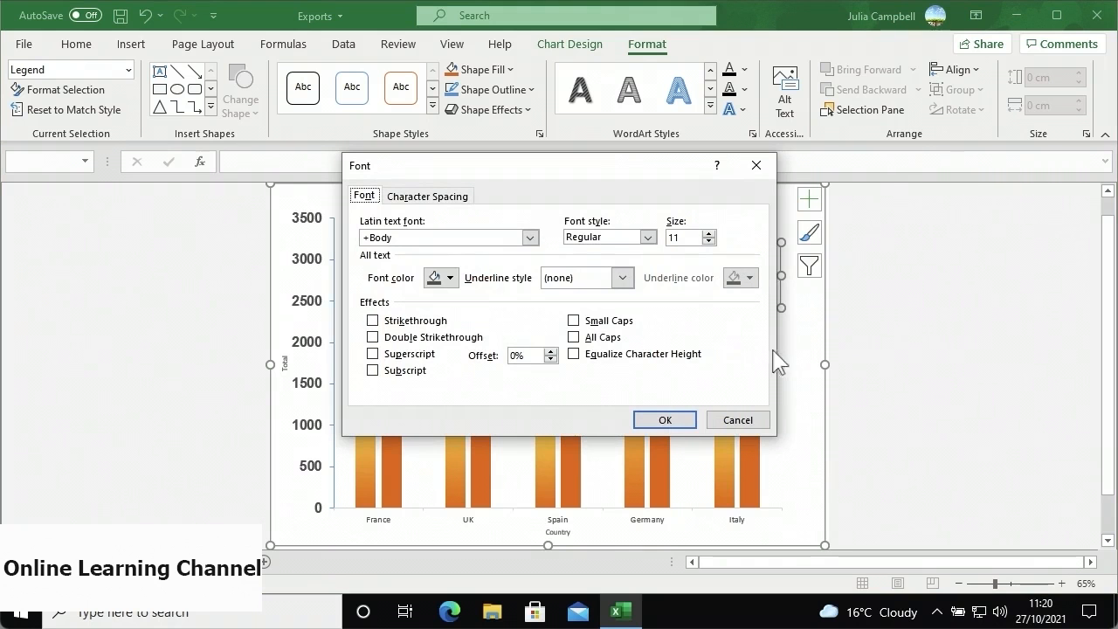
pyautogui.click(647, 237)
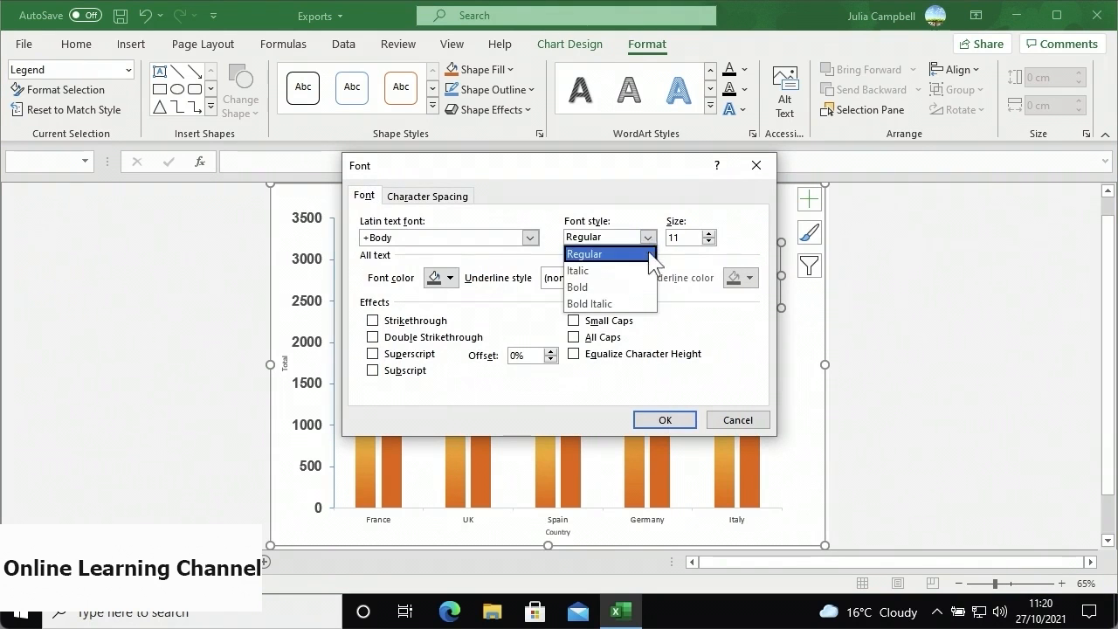
pyautogui.click(644, 288)
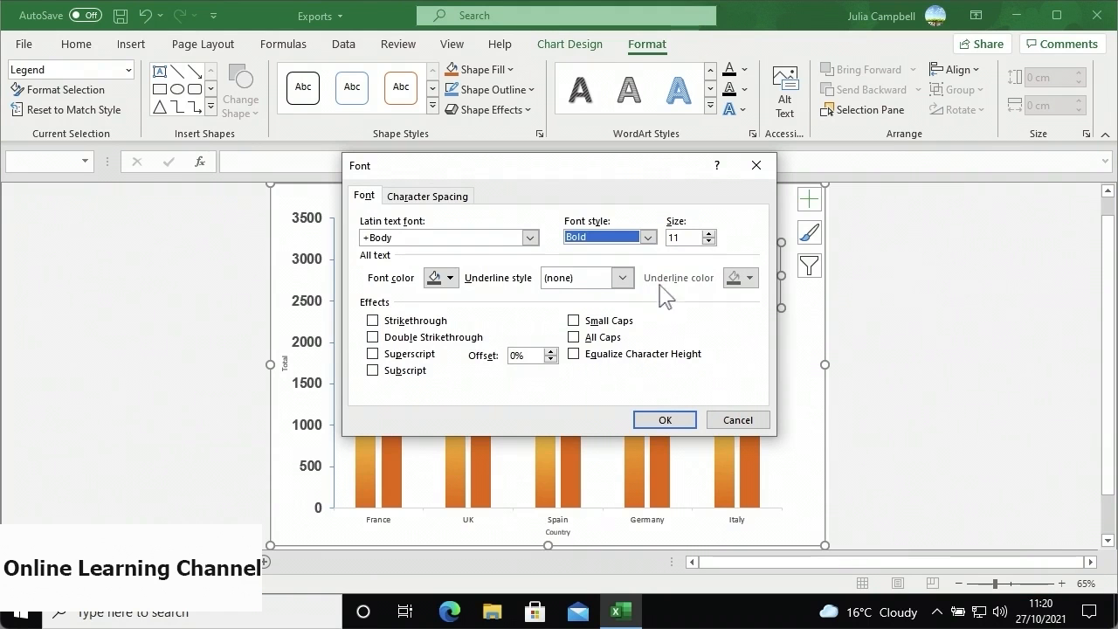
pyautogui.click(686, 236)
pyautogui.doubleClick(686, 236)
pyautogui.write('16')
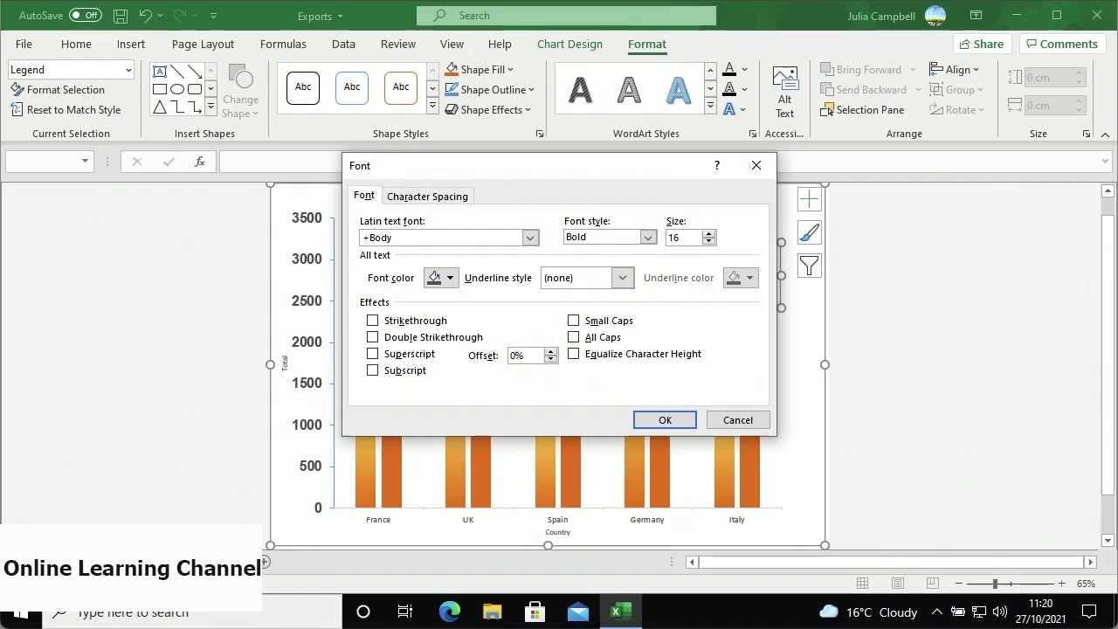
pyautogui.click(450, 278)
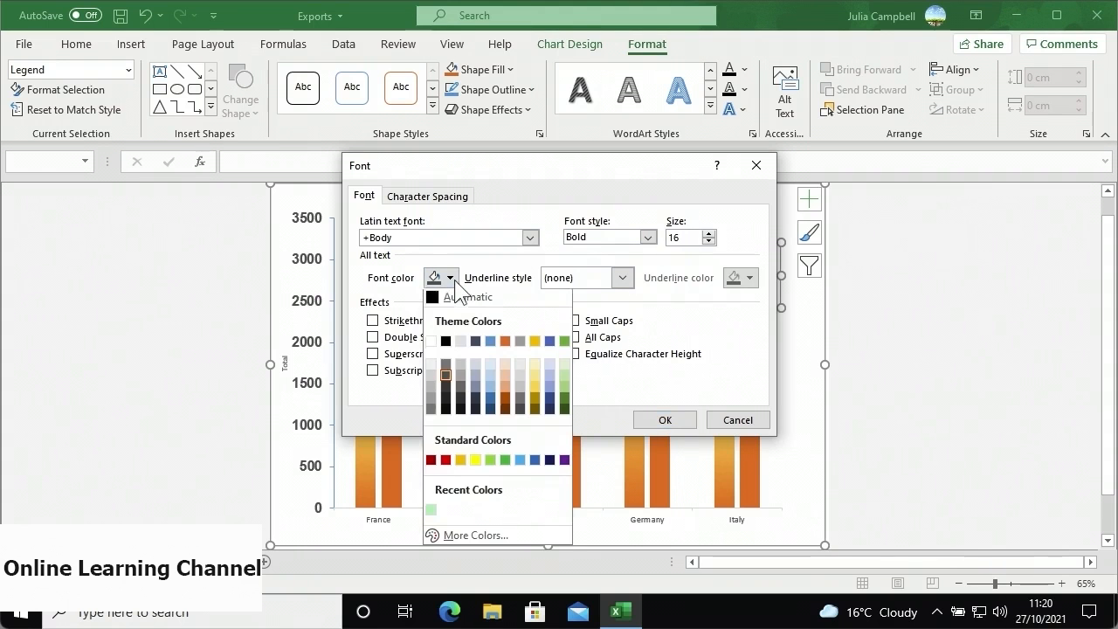
pyautogui.click(446, 342)
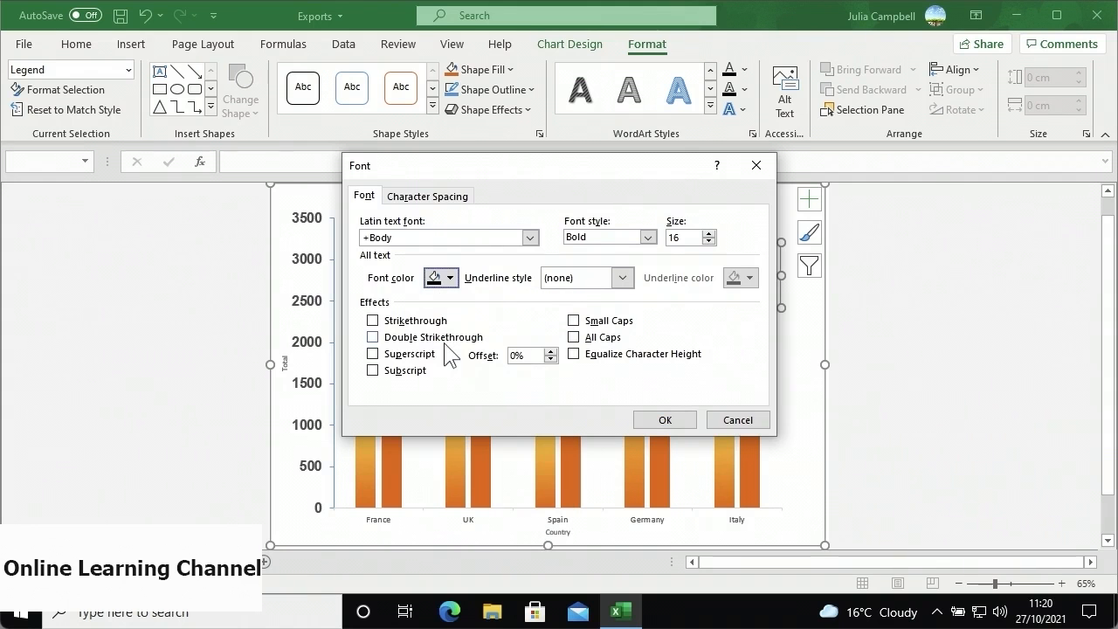
pyautogui.click(661, 420)
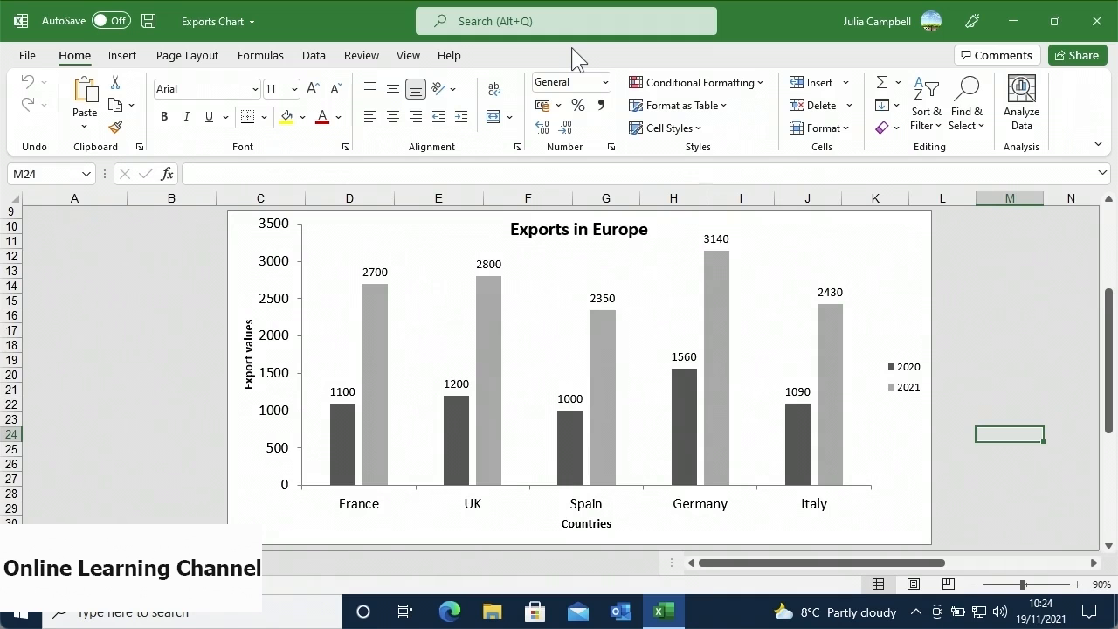
# - Restyle the Exports in Europe chart with Colorful Palette 1, giving blue 2020 and orange 2021 columns
pyautogui.click(684, 224)
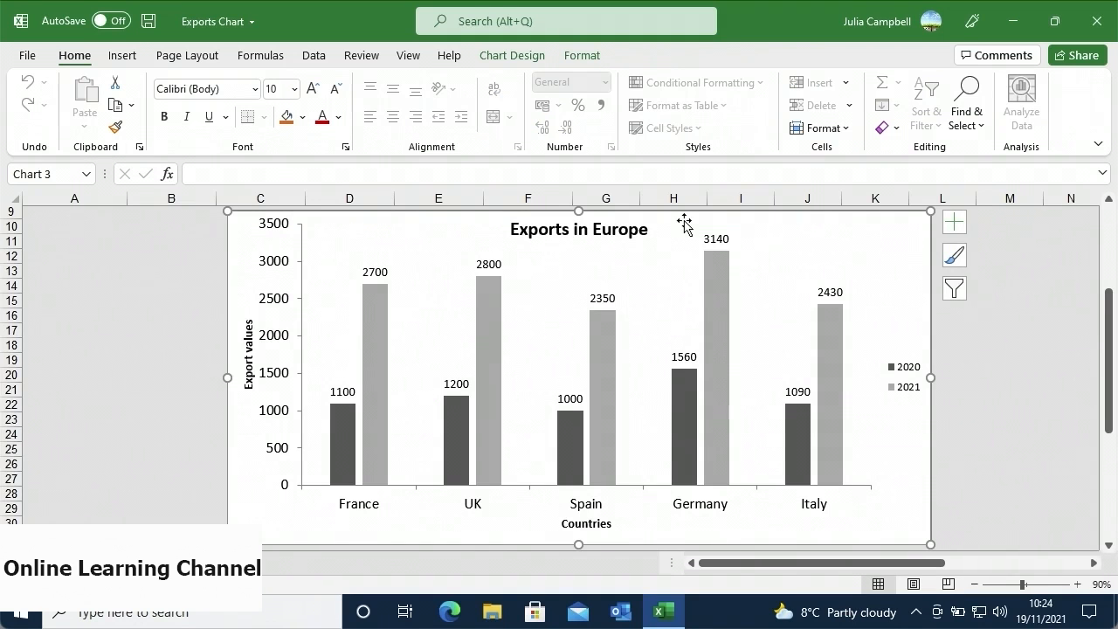
pyautogui.click(951, 264)
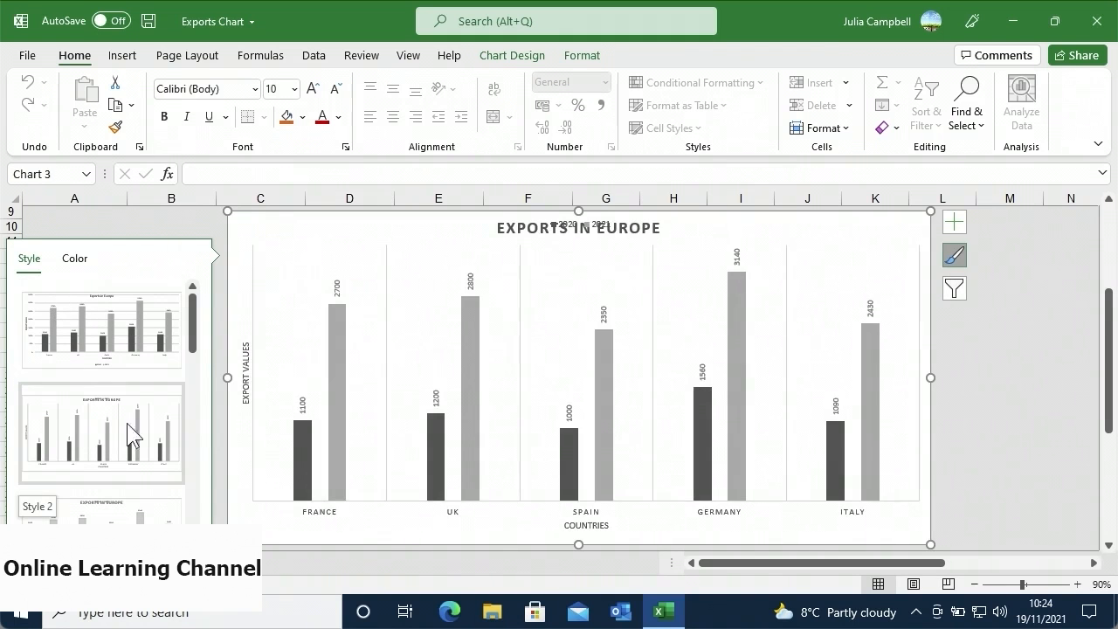
pyautogui.moveTo(195, 348); pyautogui.dragTo(193, 398)
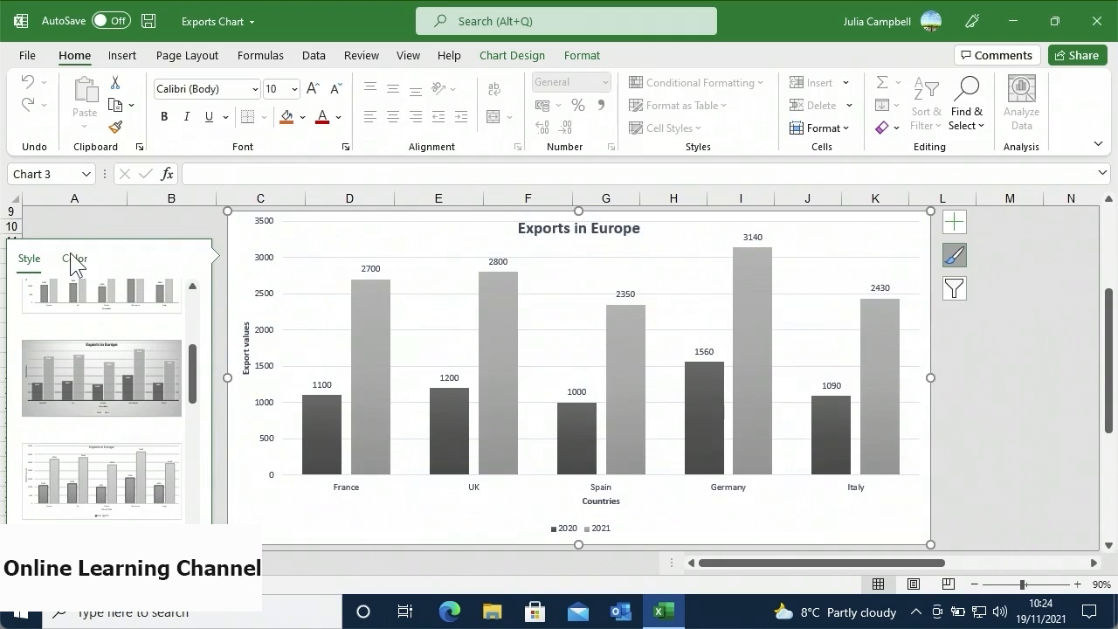
pyautogui.click(73, 259)
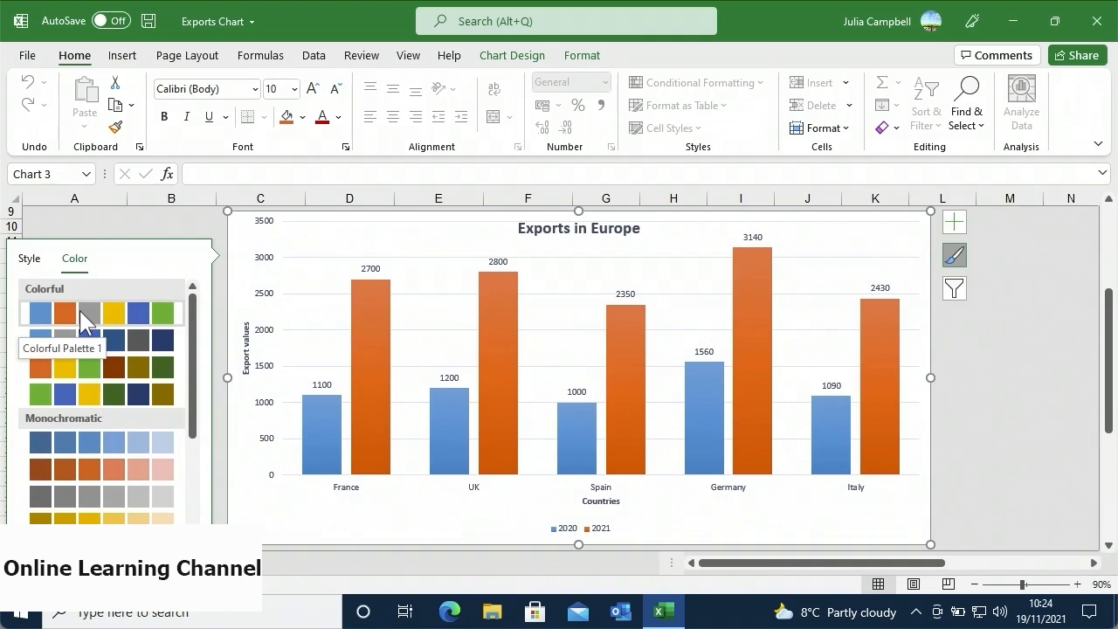
pyautogui.click(84, 321)
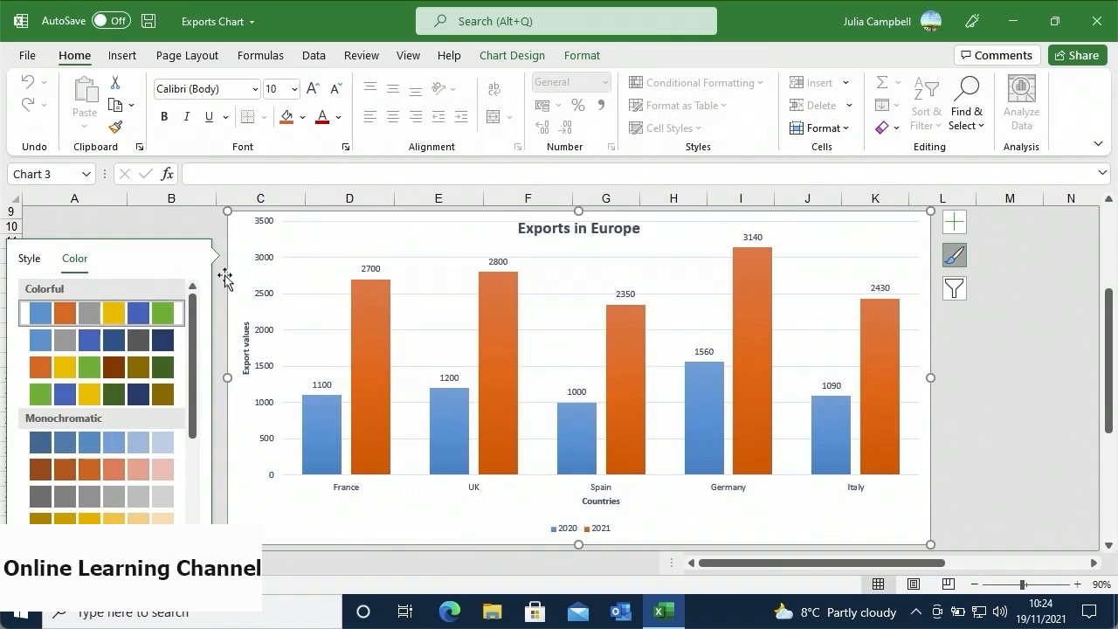
pyautogui.click(209, 227)
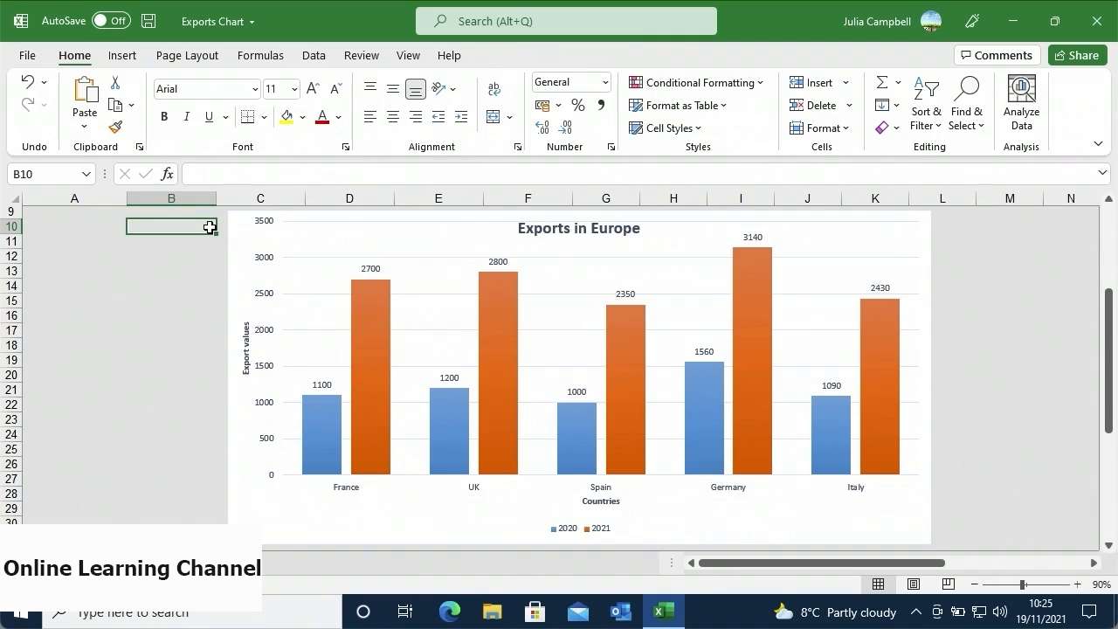
# - Apply a Transparent Colored Outline preset style to the chart title box
pyautogui.rightClick(551, 232)
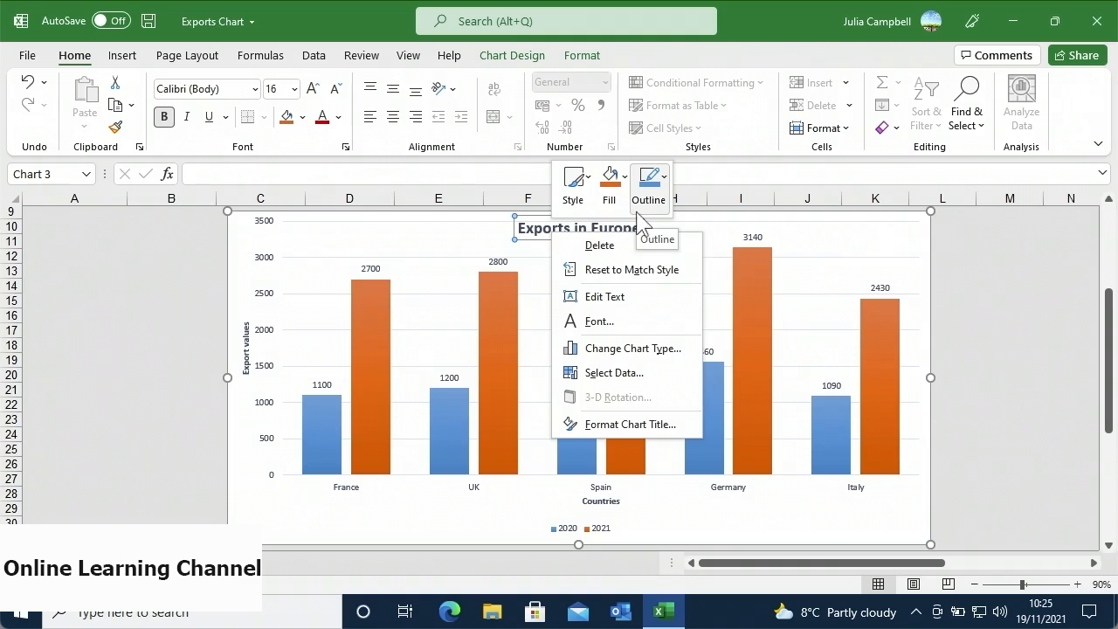
pyautogui.click(574, 206)
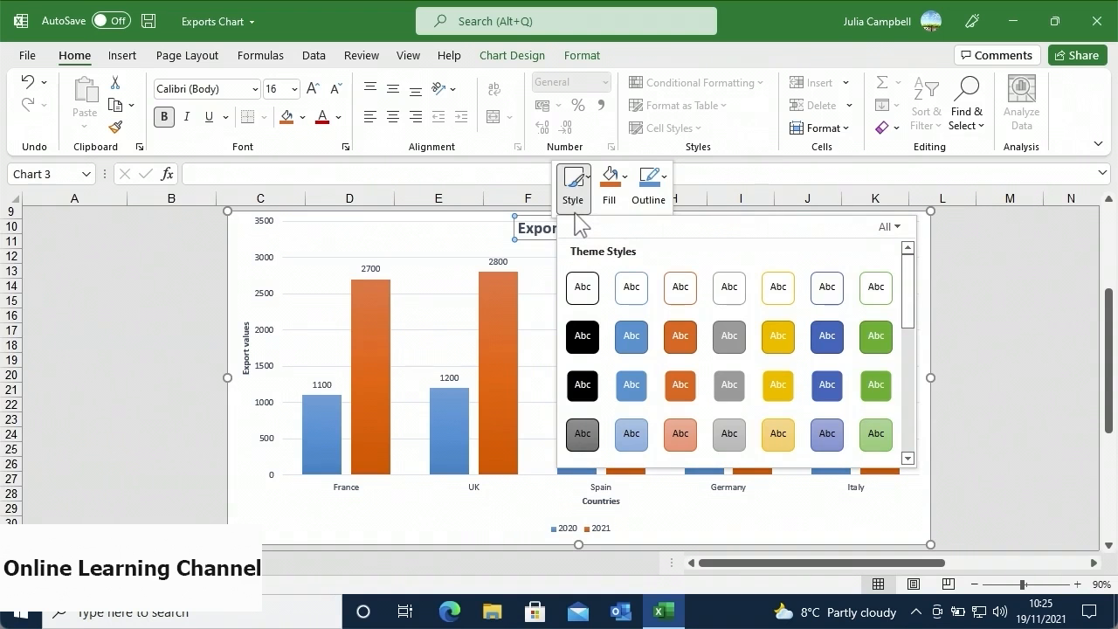
pyautogui.moveTo(908, 324); pyautogui.dragTo(910, 445)
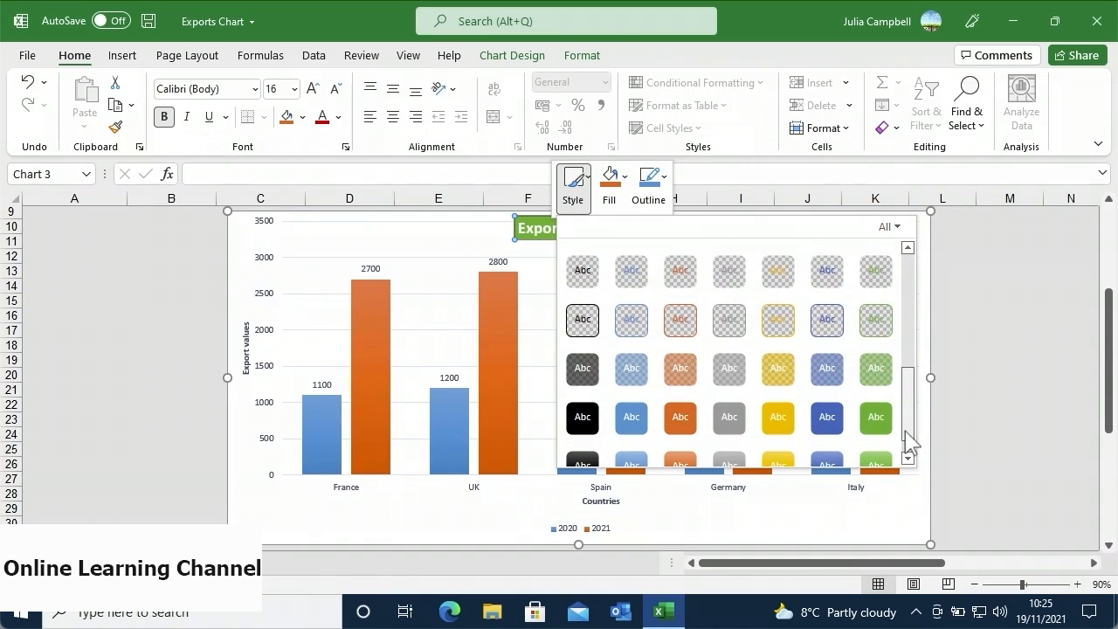
pyautogui.click(631, 320)
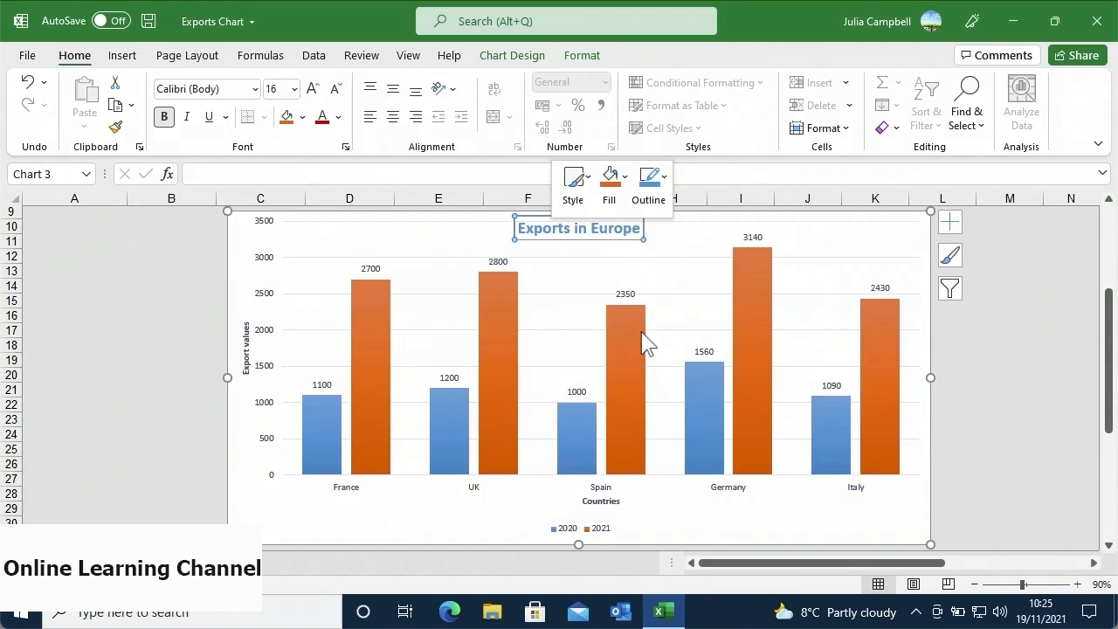
# - Fill the title box Gold, Accent 4, Lighter 60% and outline it in Light Blue
pyautogui.click(613, 206)
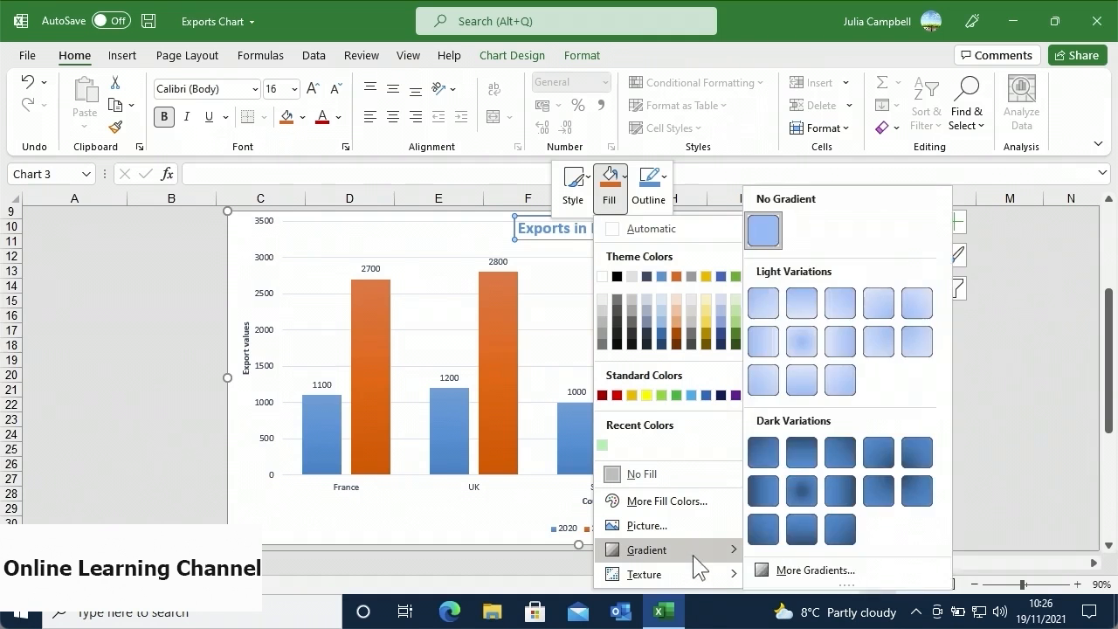
pyautogui.moveTo(696, 576)
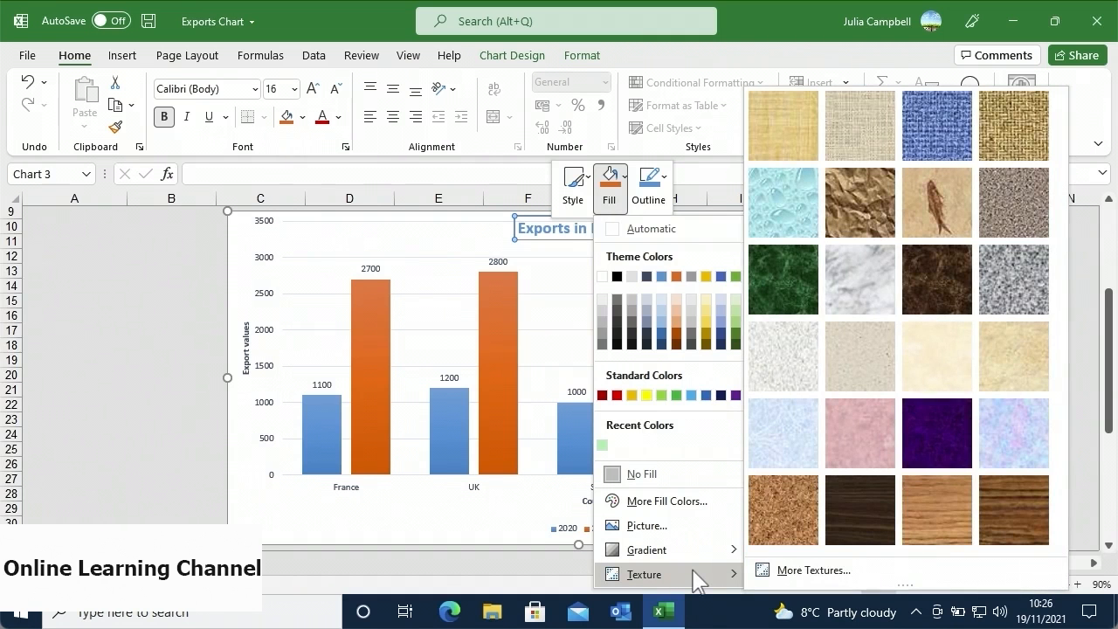
pyautogui.click(705, 312)
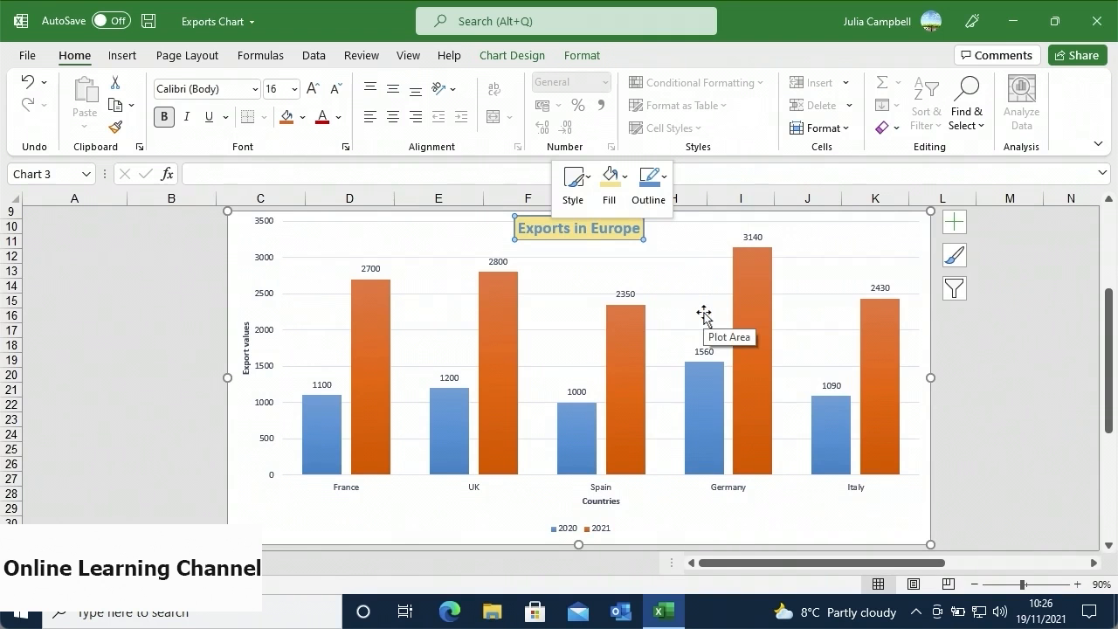
pyautogui.click(654, 211)
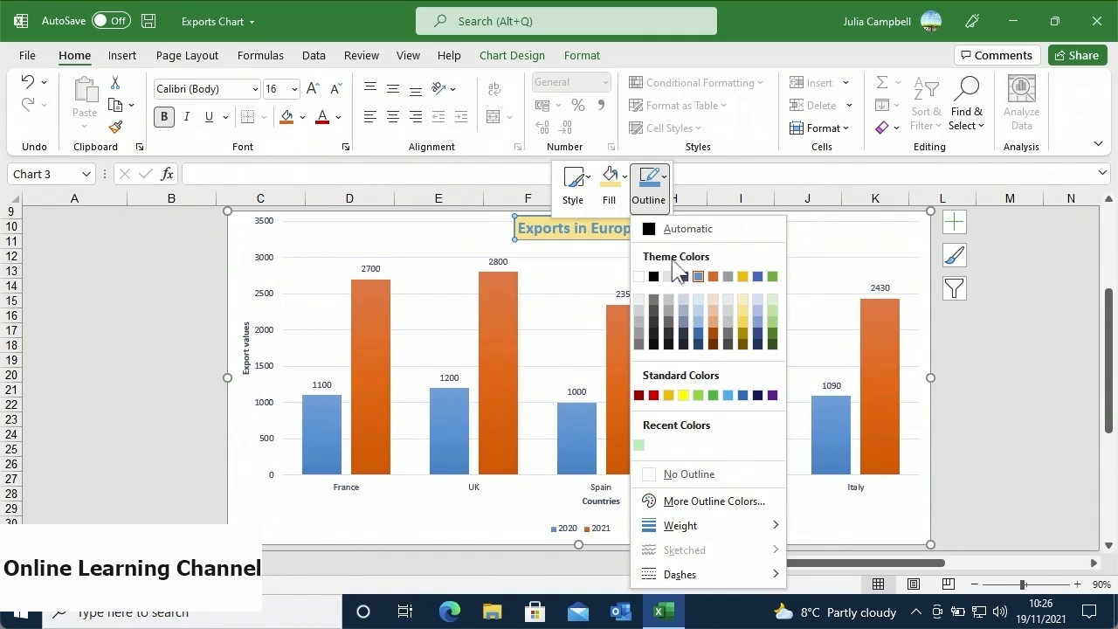
pyautogui.moveTo(703, 573)
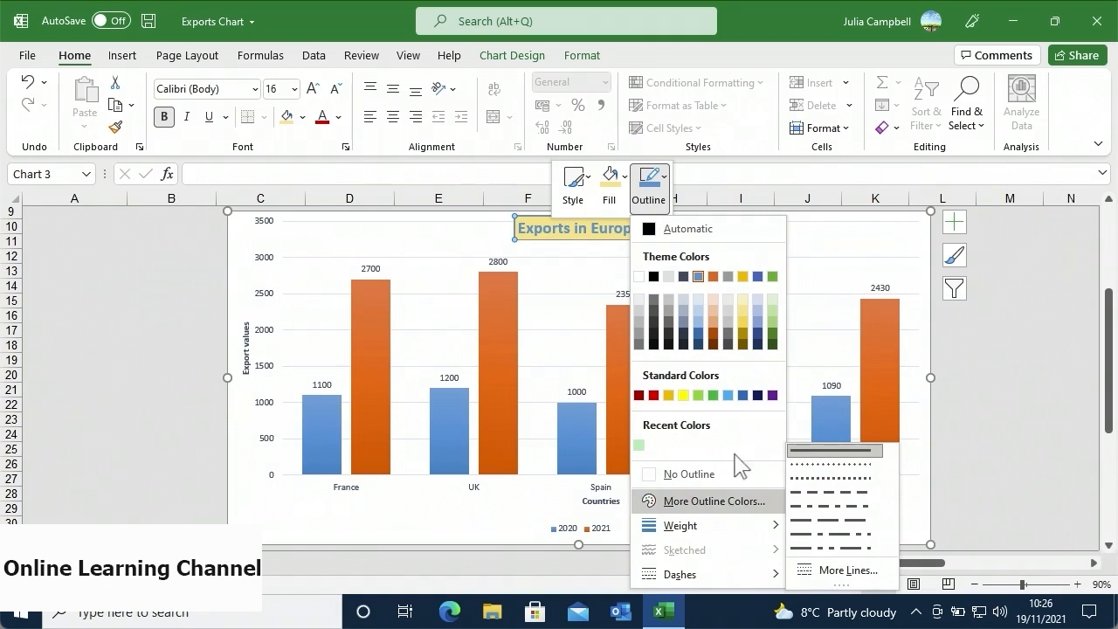
pyautogui.click(729, 397)
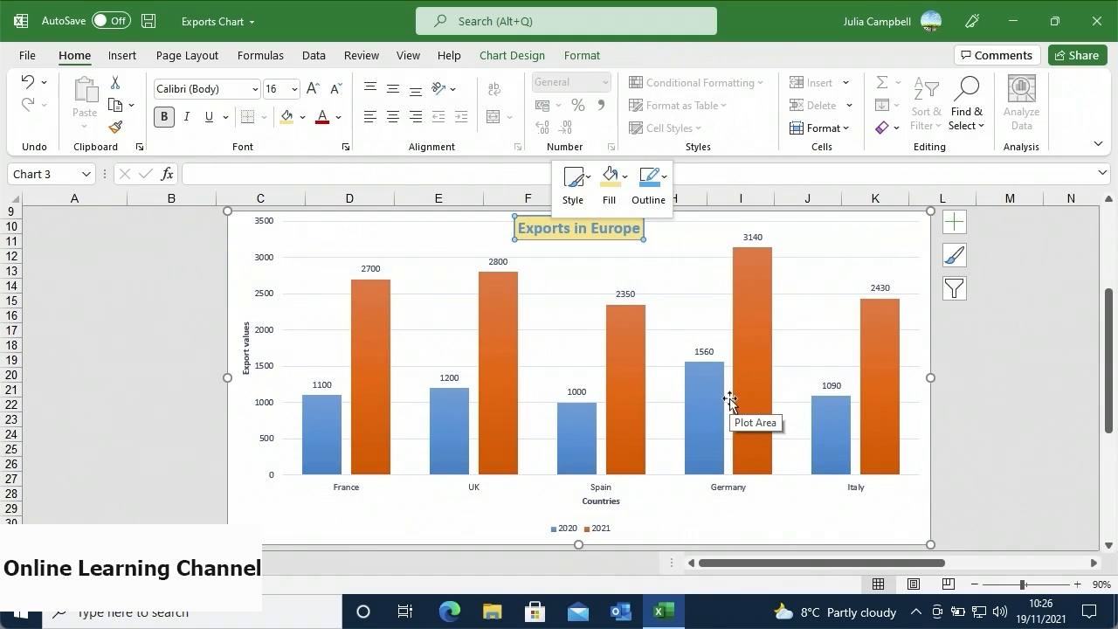
# - Select the whole 'Exports in Europe' title text, then click off it
pyautogui.click(640, 232)
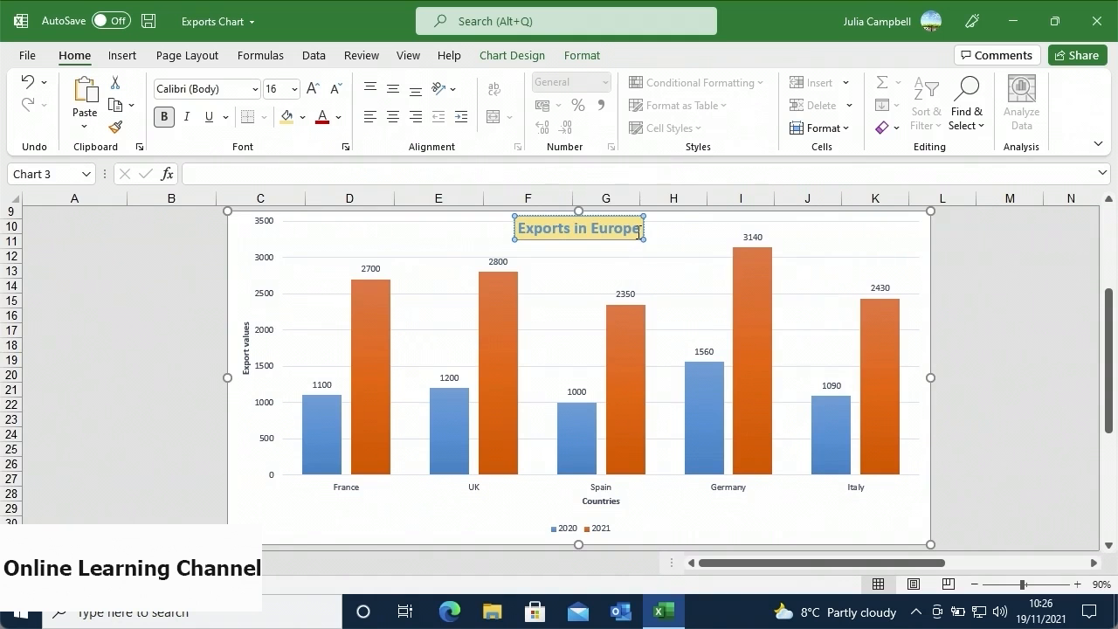
pyautogui.doubleClick(605, 228)
pyautogui.moveTo(605, 228); pyautogui.dragTo(515, 234)
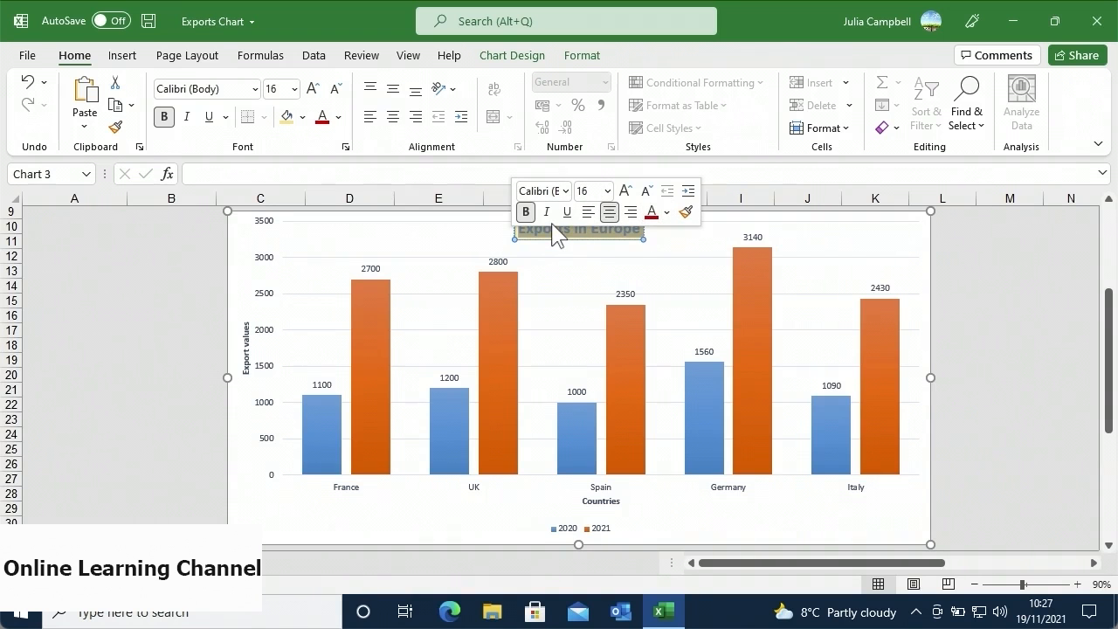
pyautogui.click(553, 254)
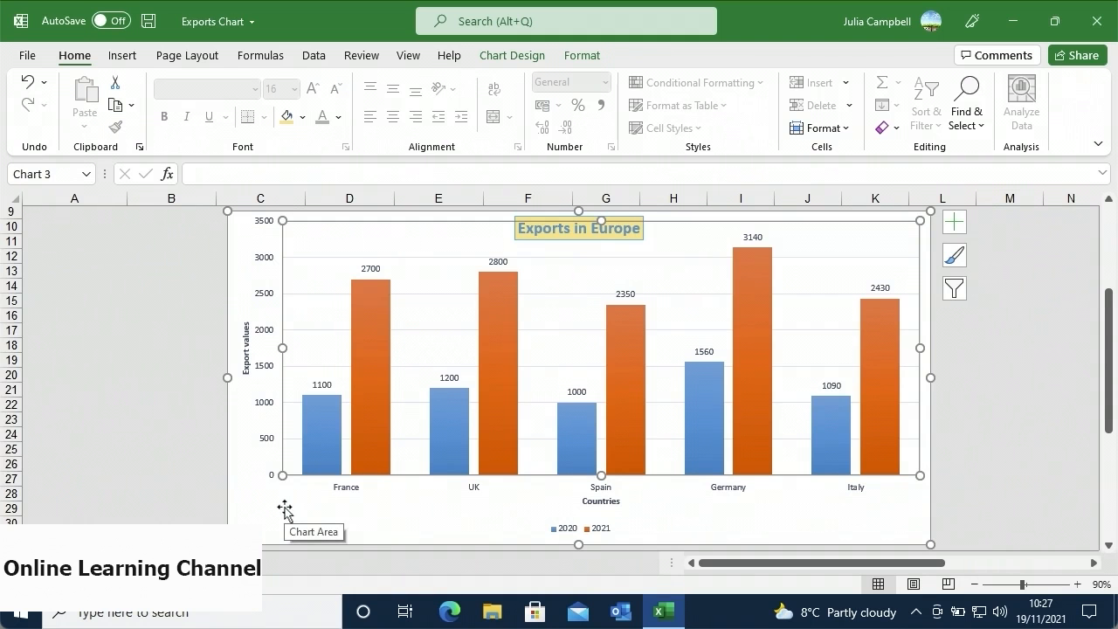
# - Apply chart Style 14 to the Exports in Europe chart, leaving the title plain and unfilled
pyautogui.rightClick(285, 513)
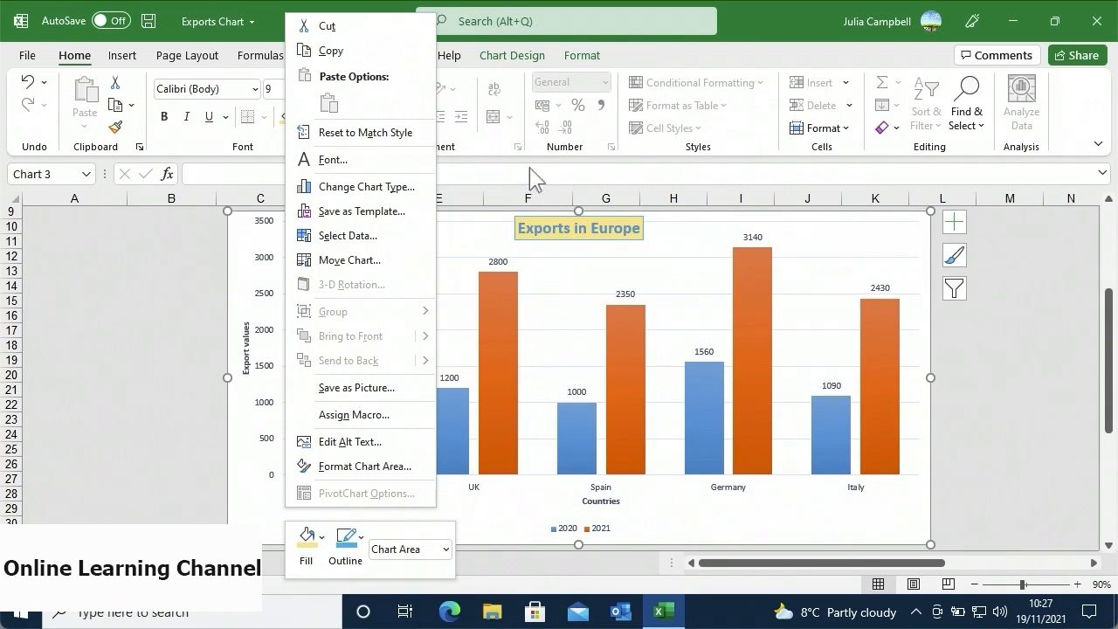
pyautogui.click(523, 63)
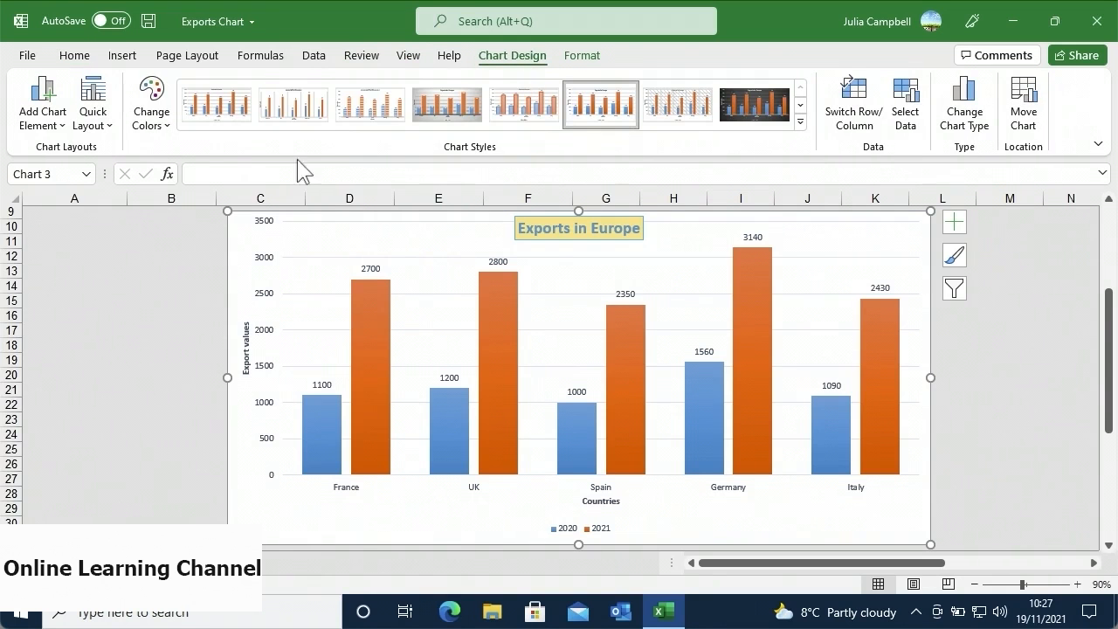
pyautogui.click(107, 131)
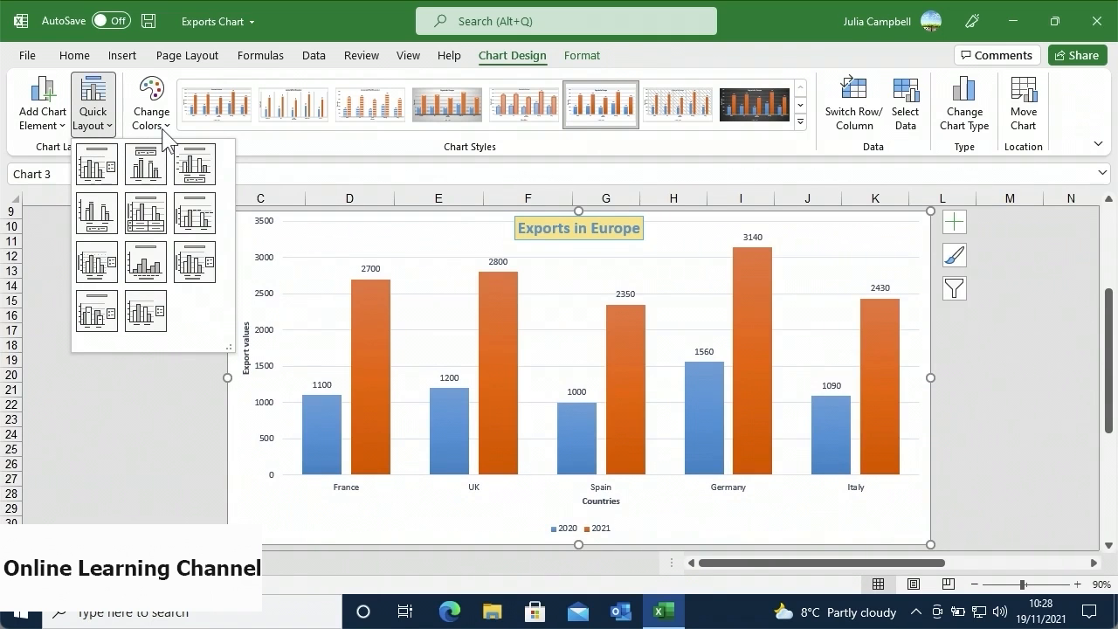
pyautogui.click(164, 133)
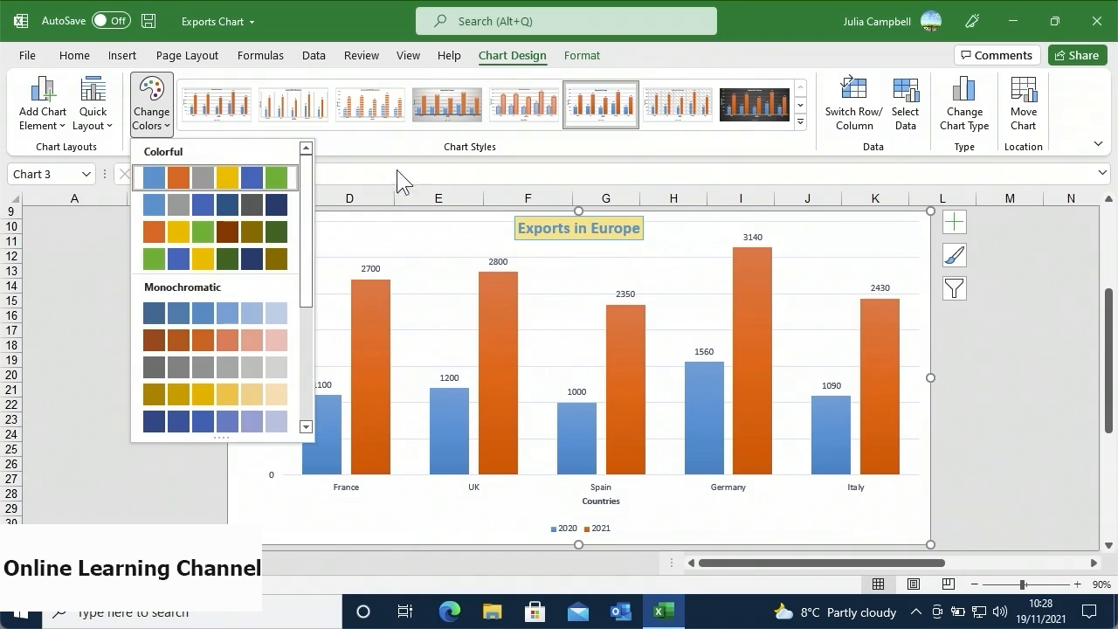
pyautogui.click(801, 124)
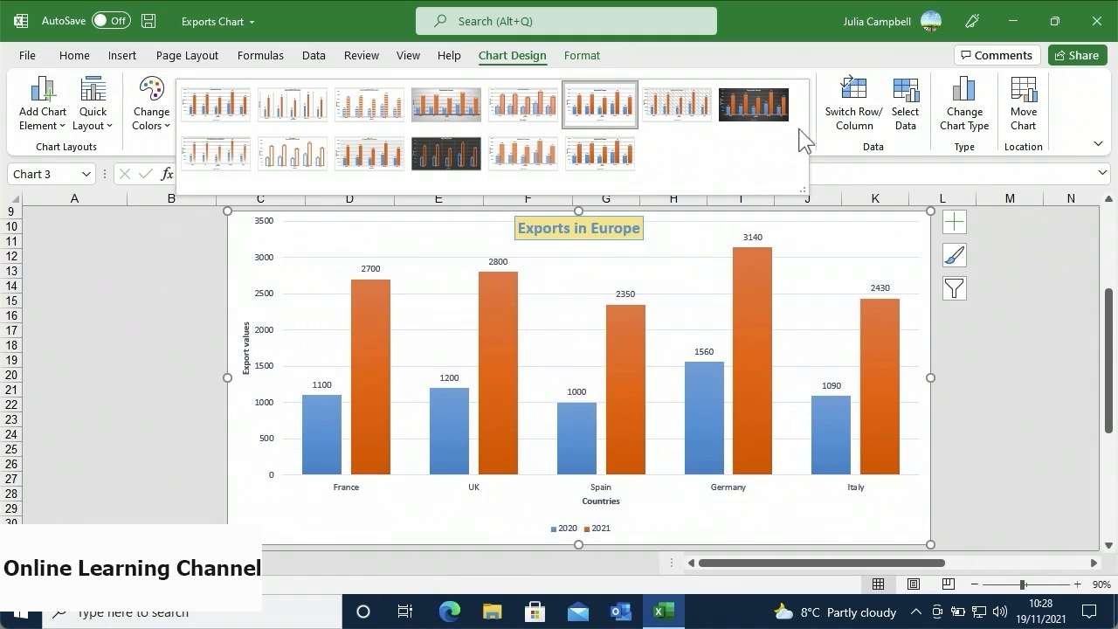
pyautogui.click(616, 169)
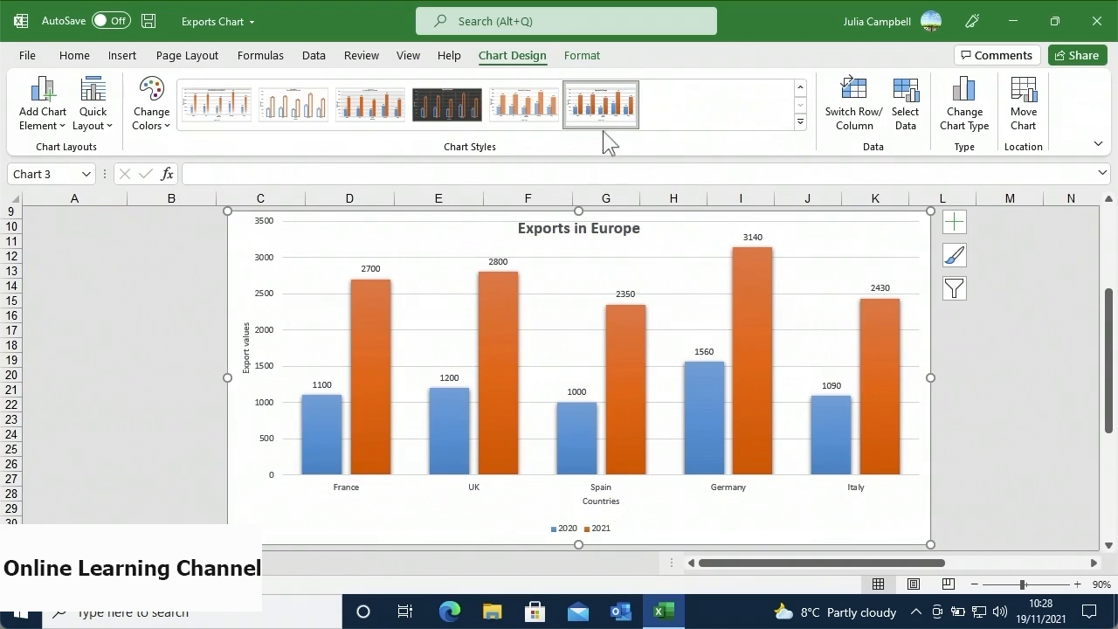
# - Fill the 2020 series bars Standard Green and open its Format Data Series pane
pyautogui.click(582, 55)
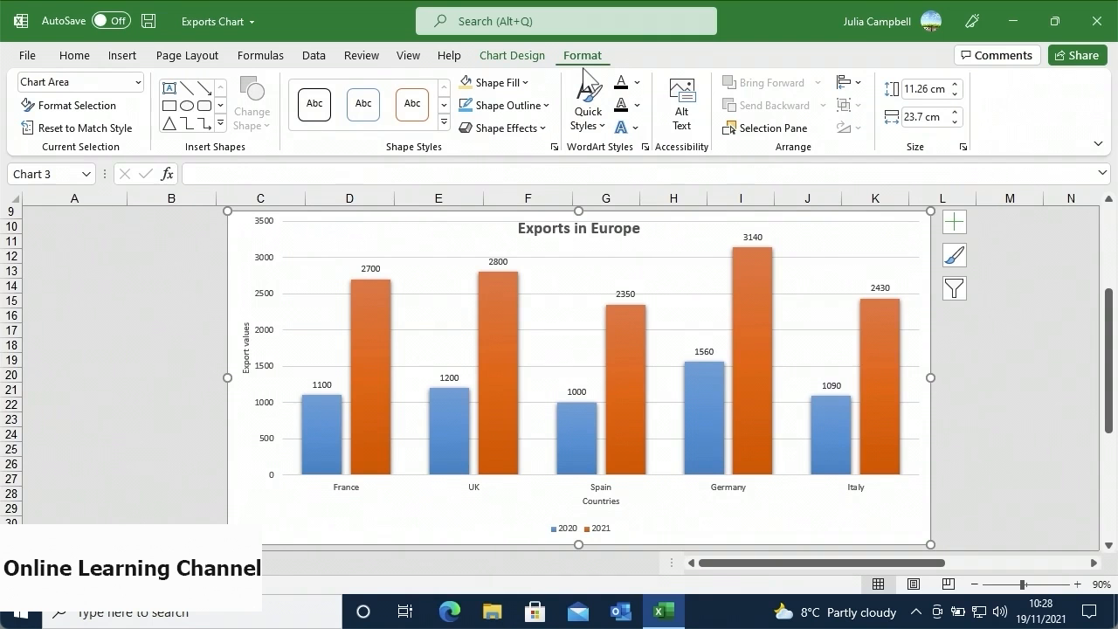
pyautogui.click(435, 422)
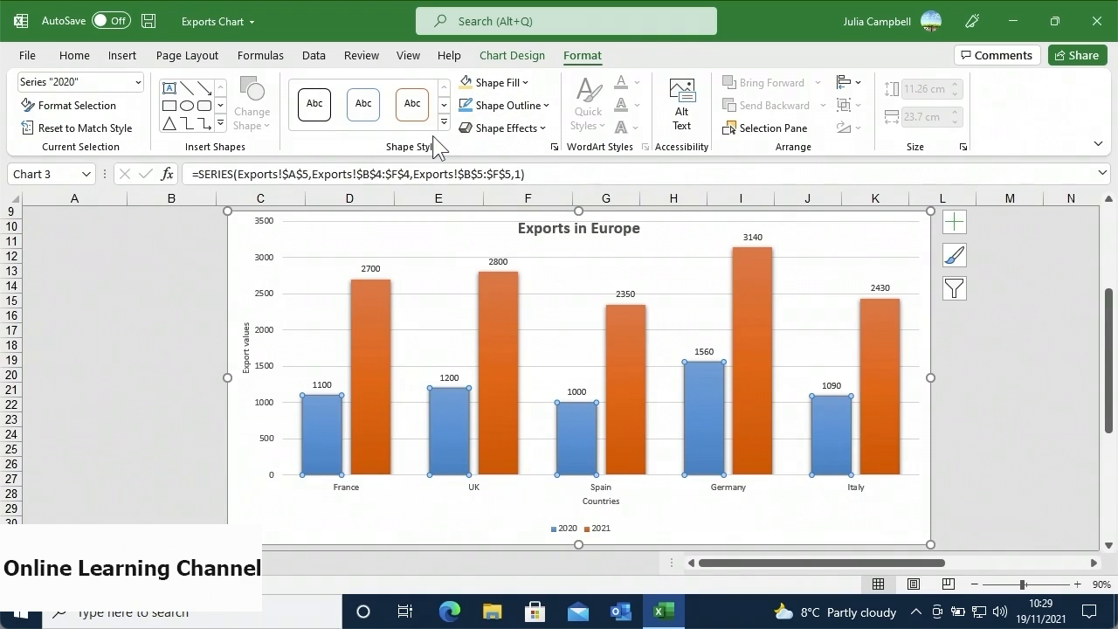
pyautogui.click(525, 83)
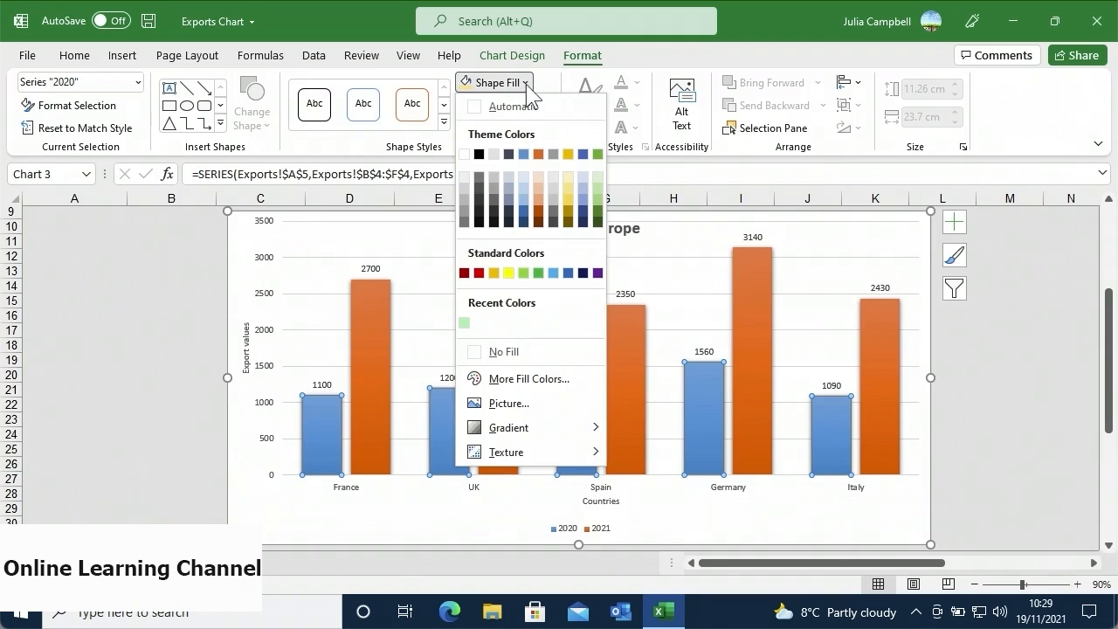
pyautogui.click(540, 275)
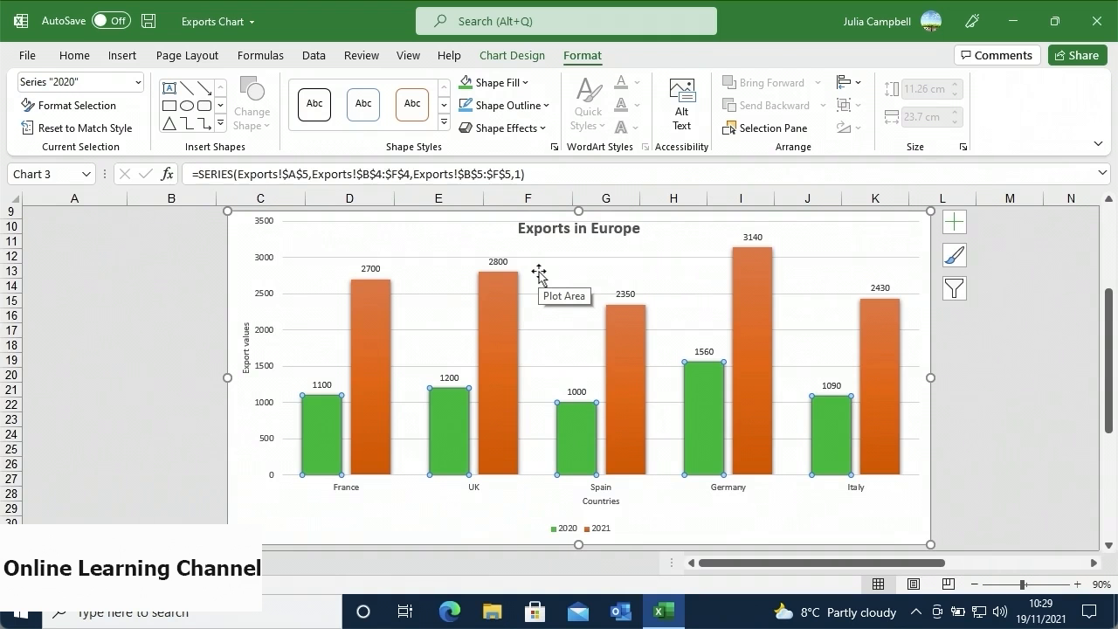
pyautogui.click(118, 112)
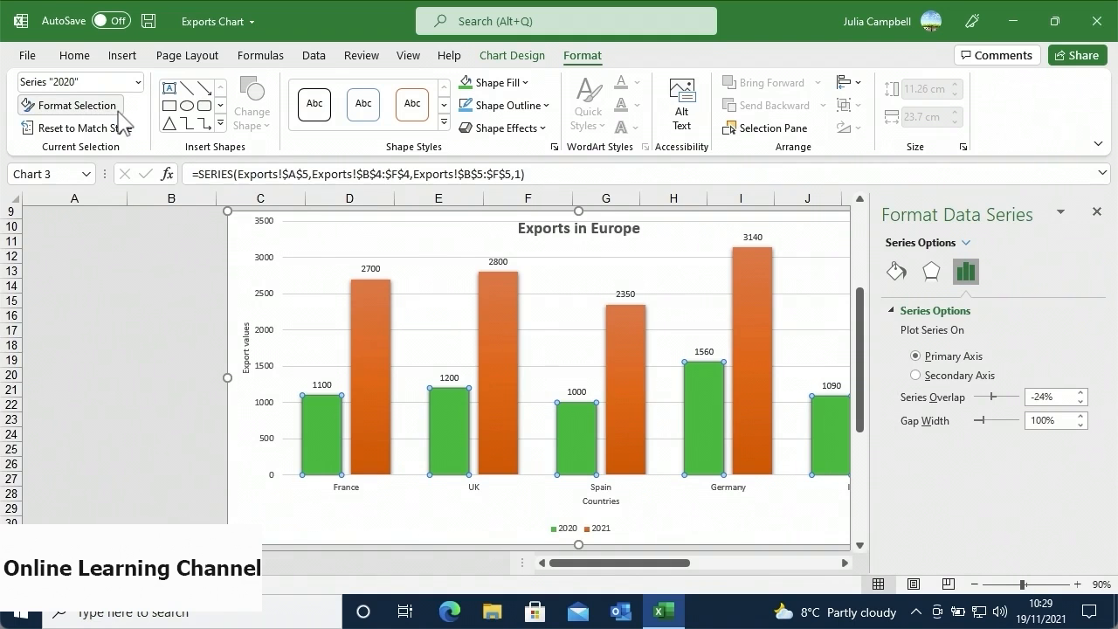
# - Give the Exports in Europe chart's vertical axis a linear gradient fill at 90°, then close the Format Axis pane
pyautogui.click(266, 308)
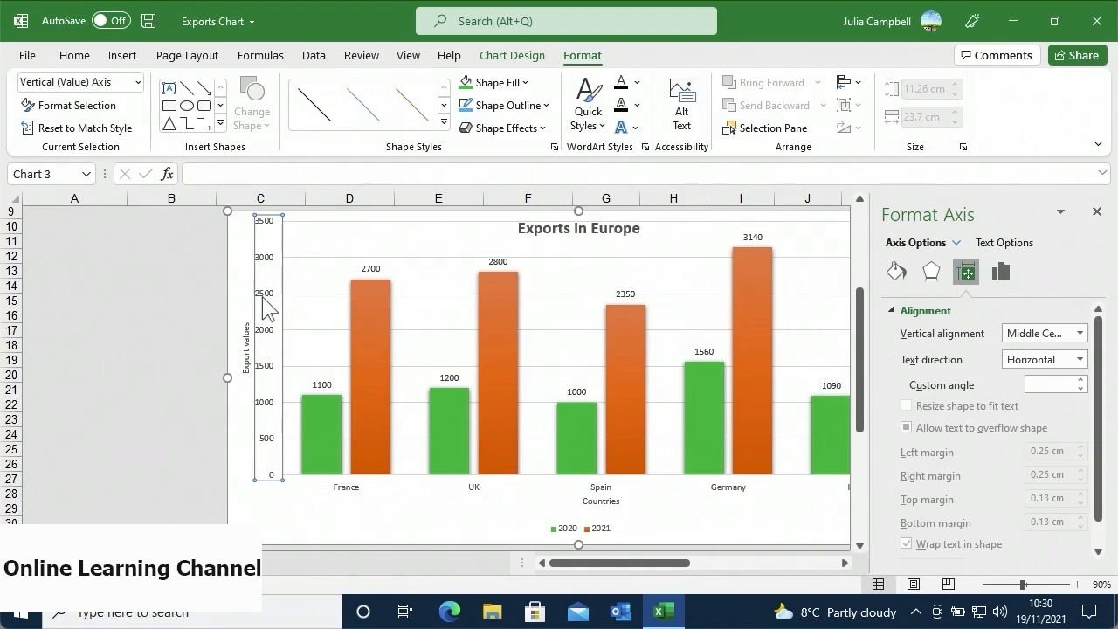
pyautogui.click(896, 273)
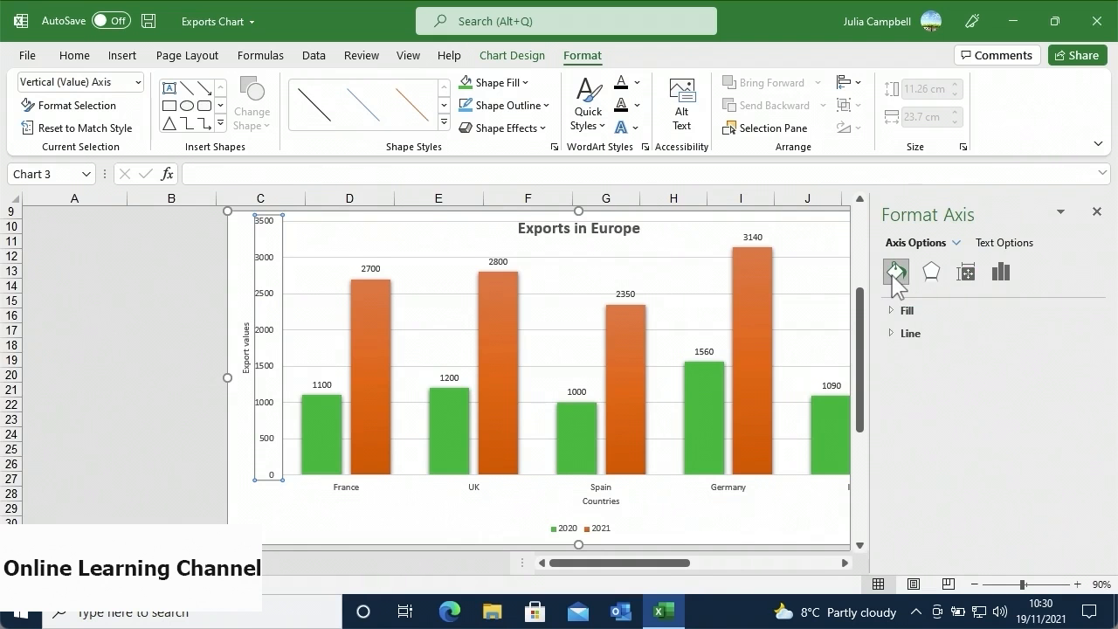
pyautogui.click(911, 305)
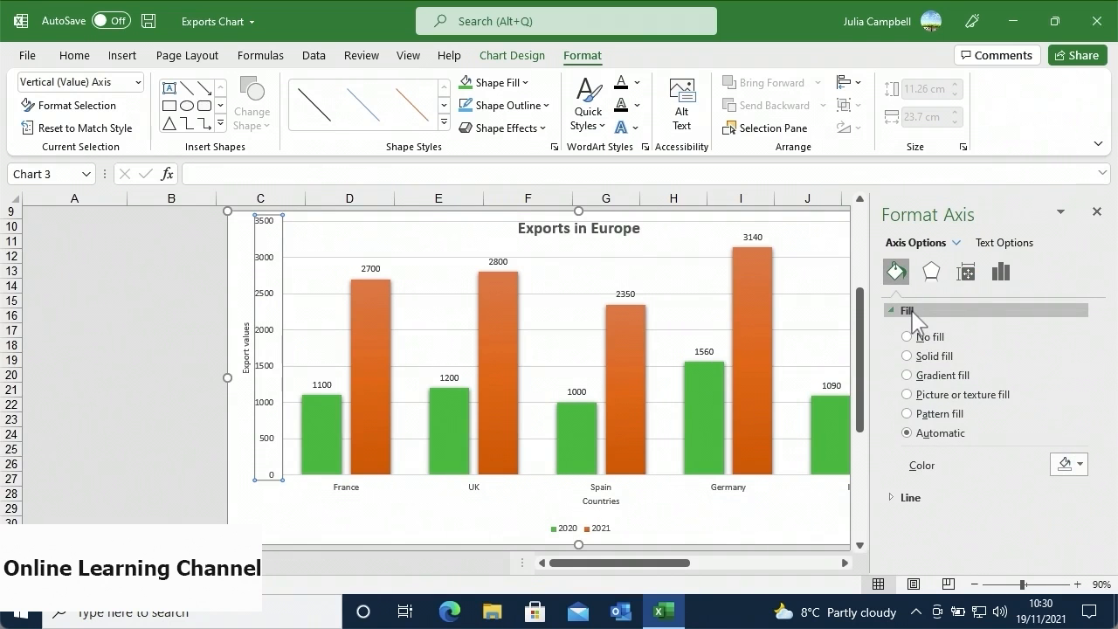
pyautogui.click(907, 375)
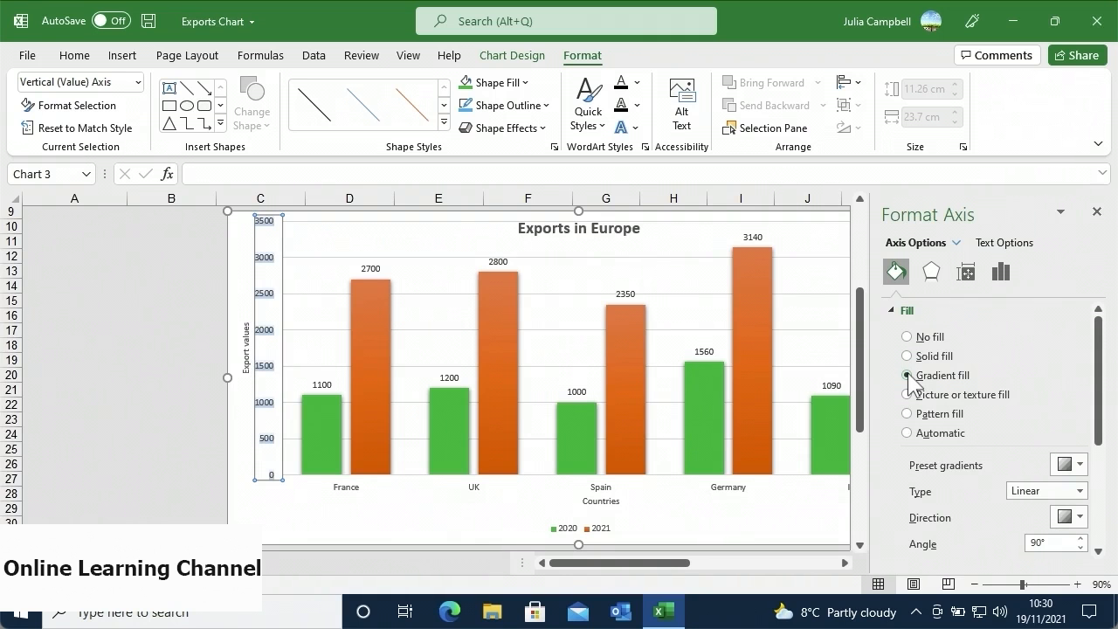
pyautogui.moveTo(1097, 394); pyautogui.dragTo(1107, 484)
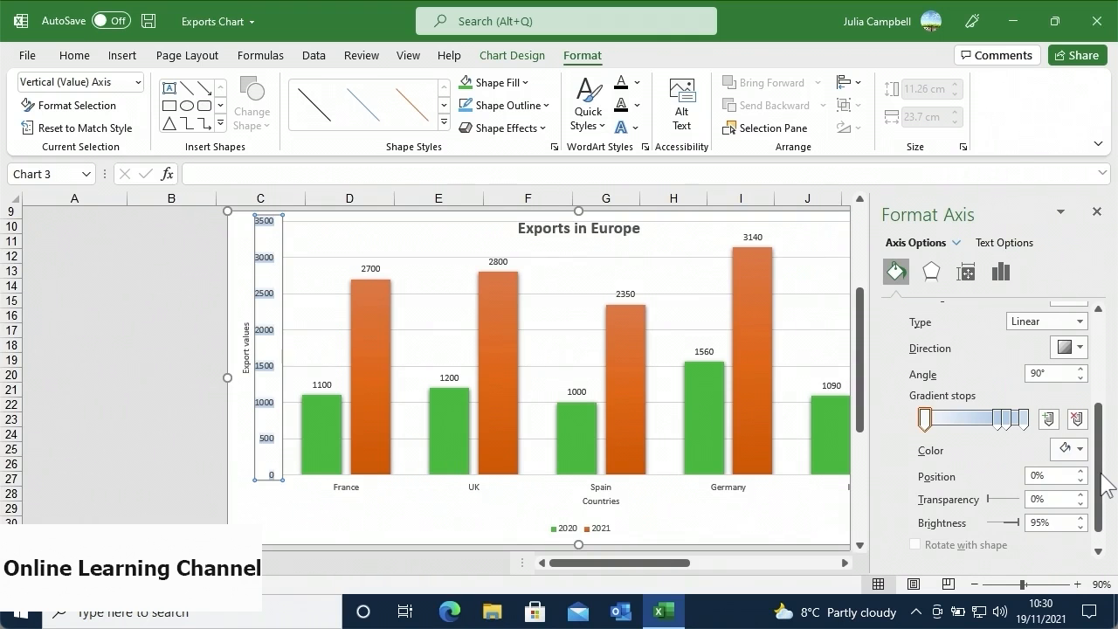
pyautogui.click(1096, 211)
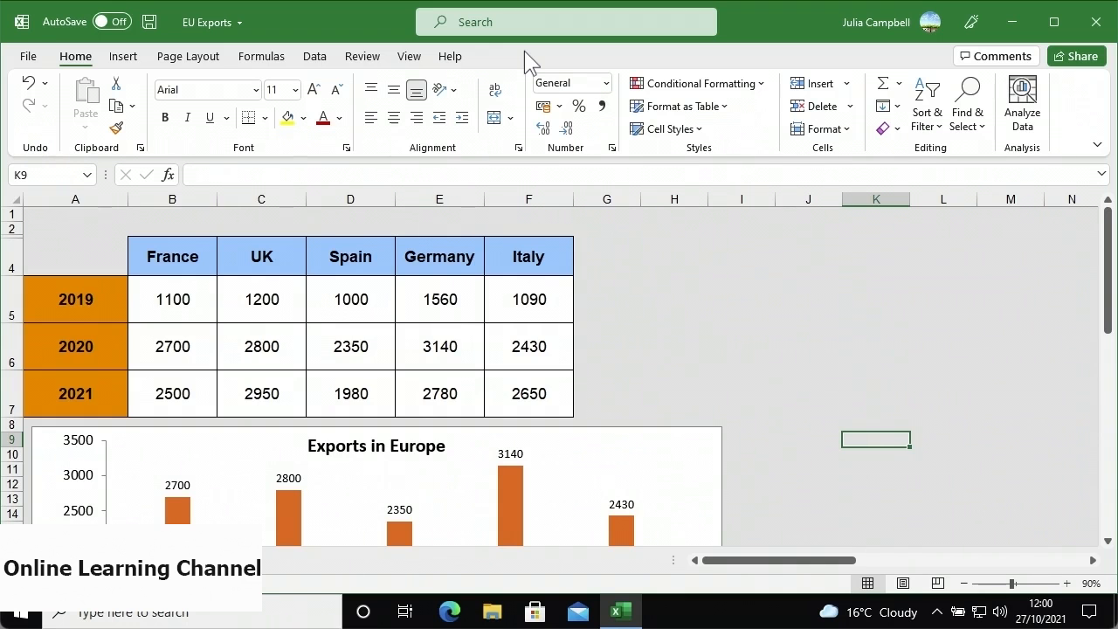
# - Open the Select Data Source dialog for the Exports in Europe chart from Chart Design
pyautogui.scroll(-2, 455, 354)
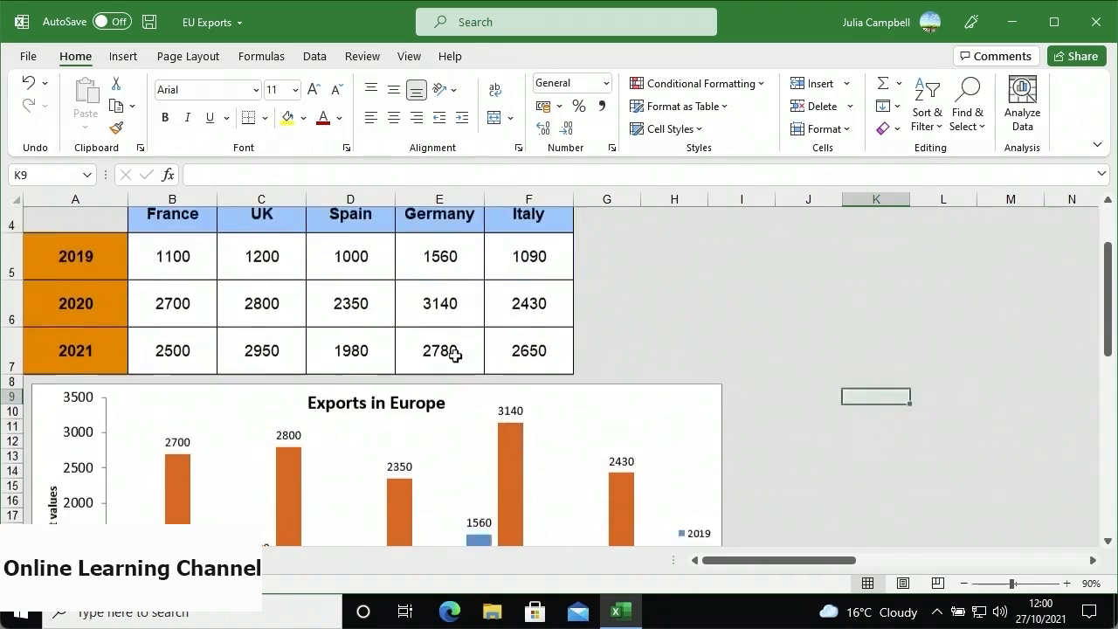
pyautogui.scroll(-1, 455, 355)
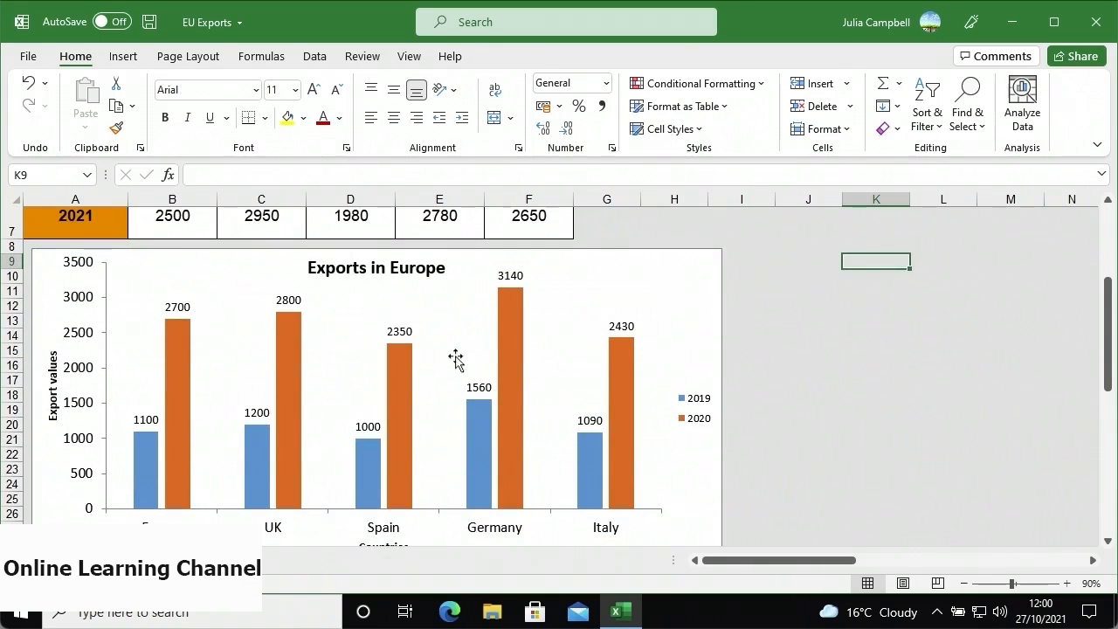
pyautogui.scroll(1, 455, 358)
pyautogui.scroll(2, 455, 358)
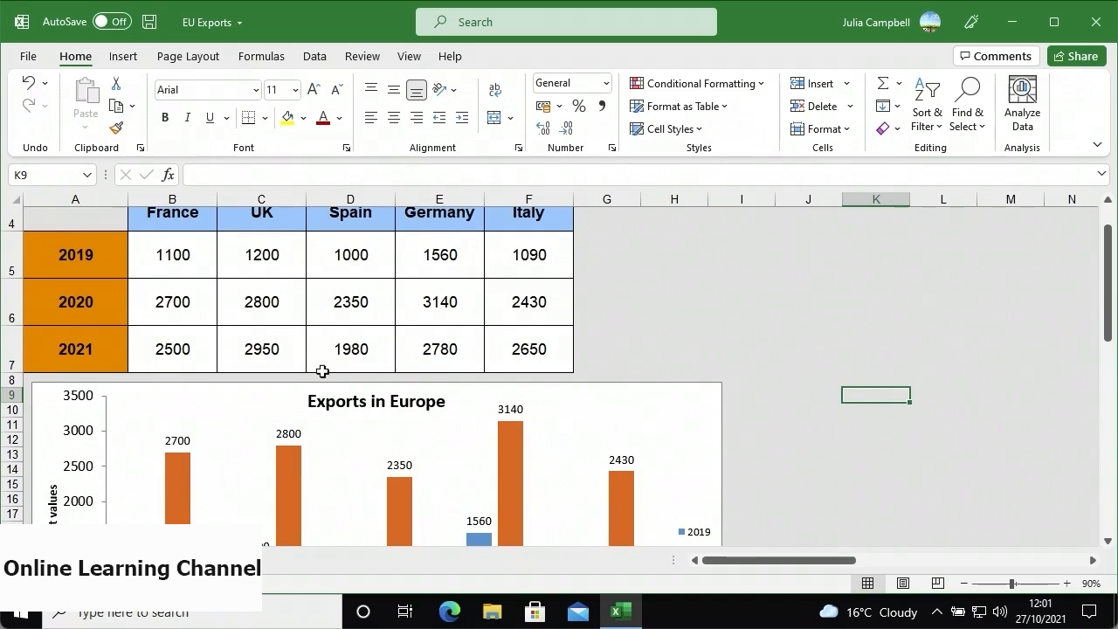
pyautogui.click(296, 394)
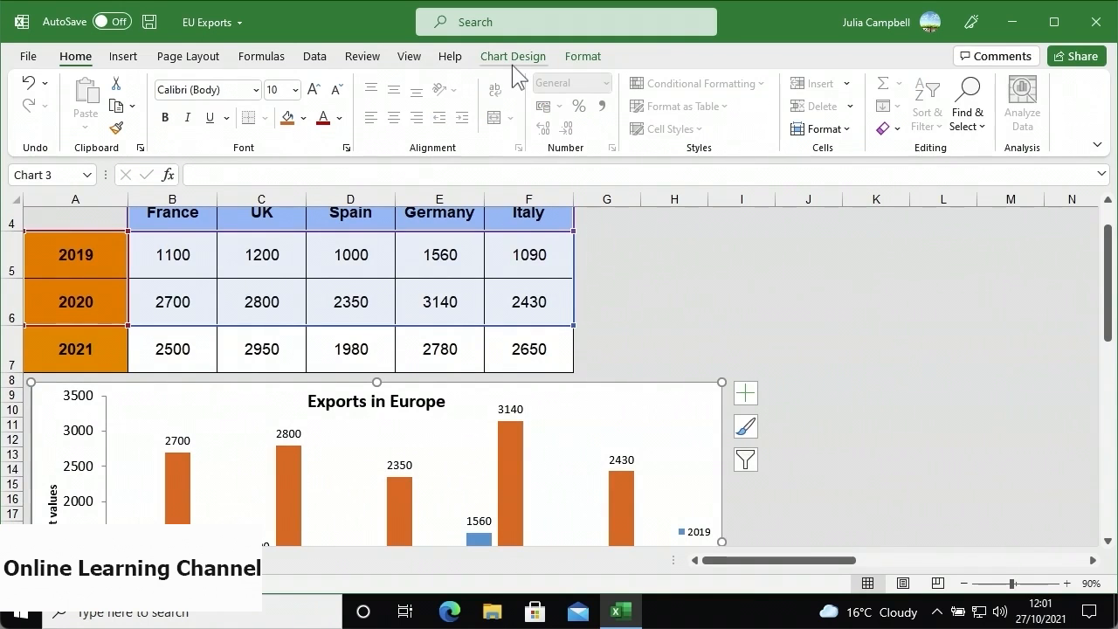
pyautogui.click(513, 63)
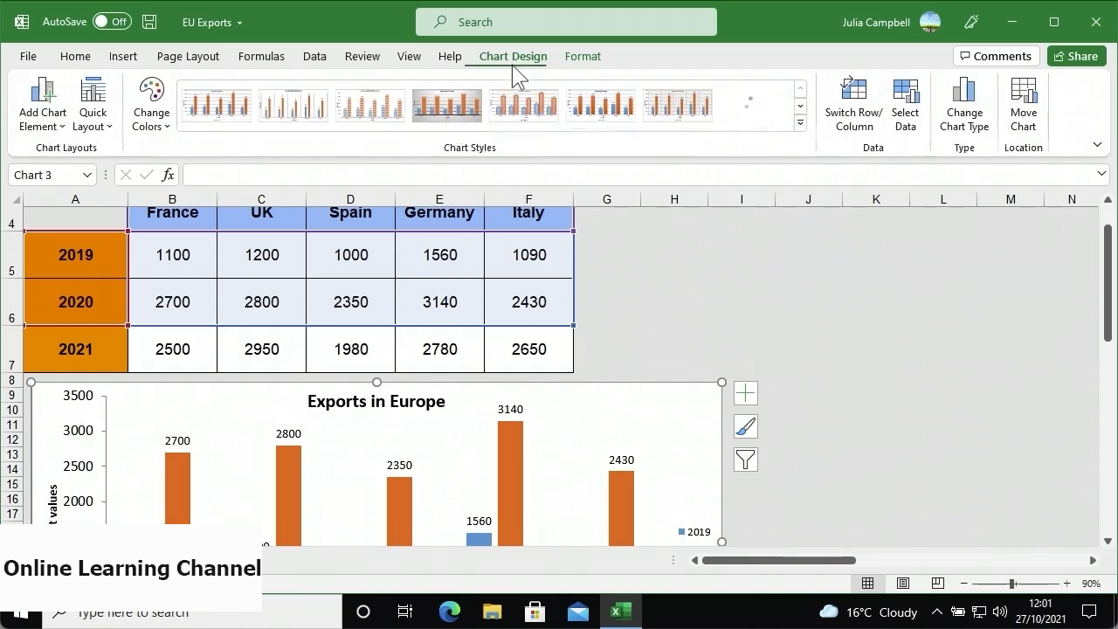
pyautogui.click(906, 150)
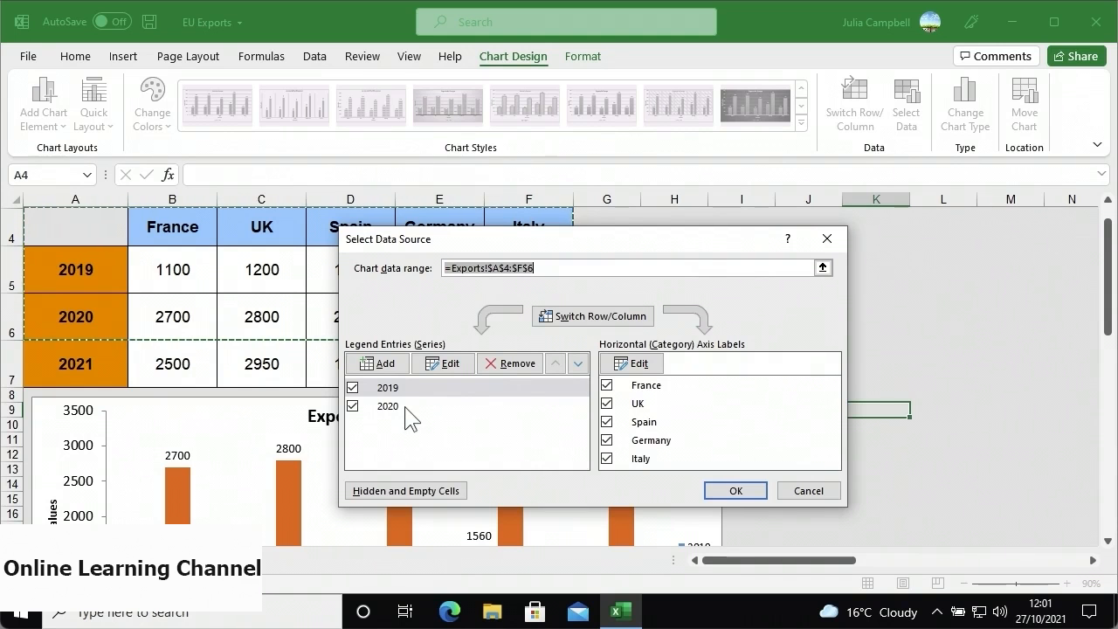
# - Add a 2021 series named from A7 with values B7:F7, extending the chart range to A4:F7
pyautogui.click(388, 365)
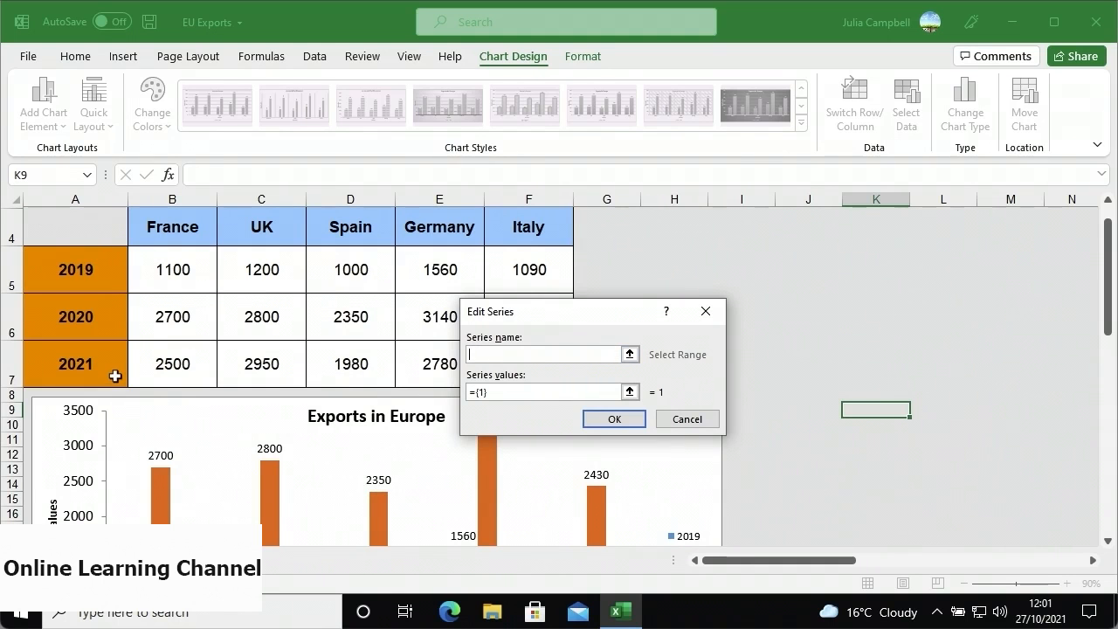
pyautogui.click(115, 375)
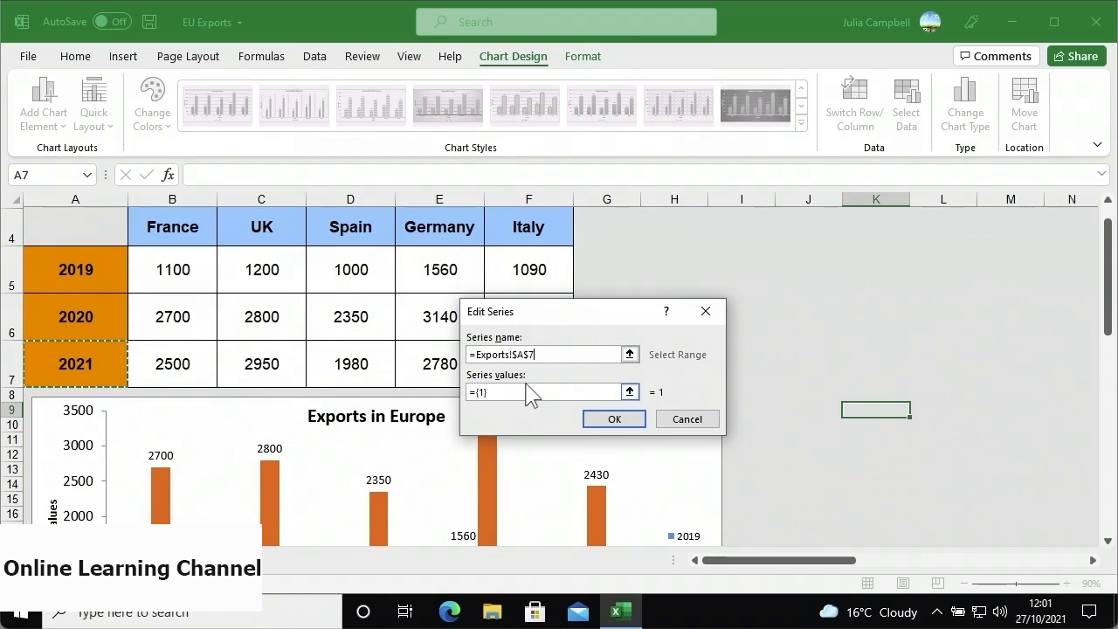
pyautogui.click(628, 392)
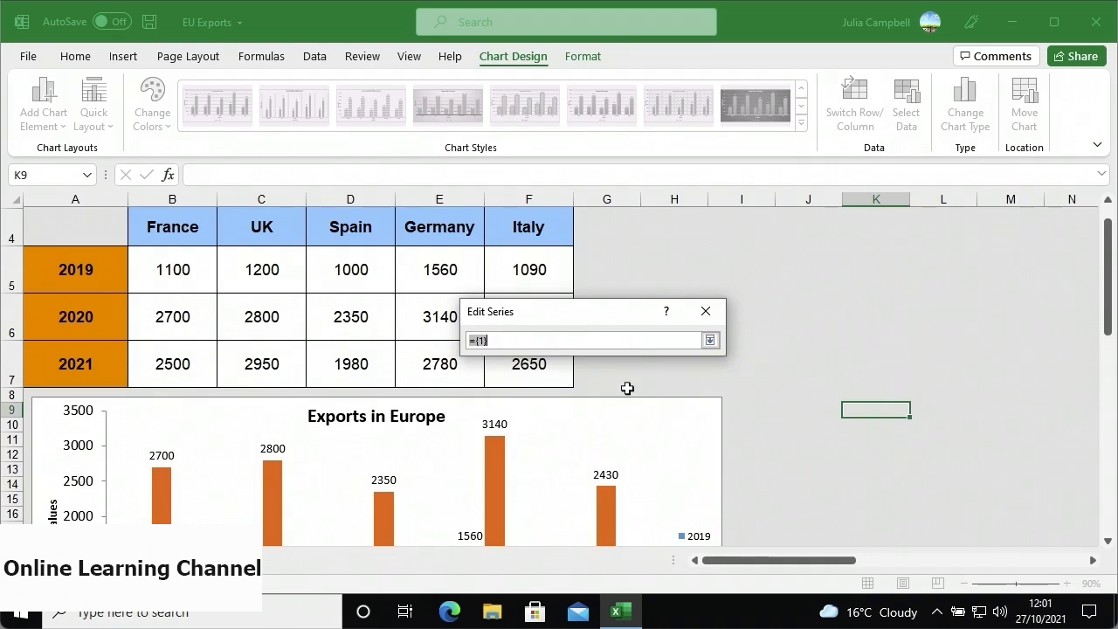
pyautogui.moveTo(171, 367); pyautogui.dragTo(521, 367)
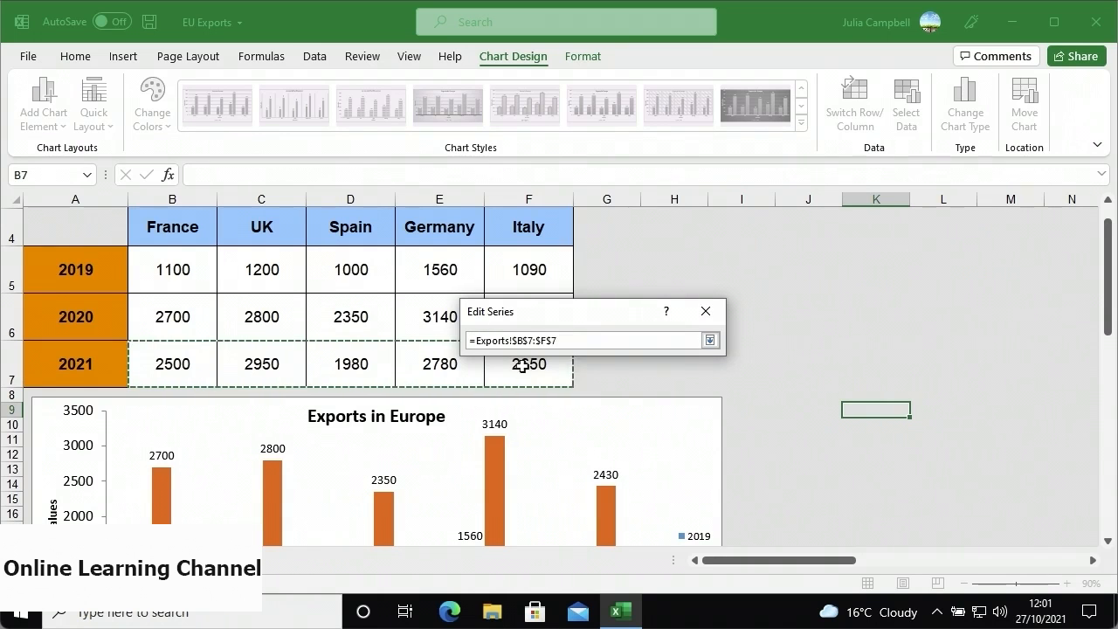
pyautogui.click(710, 340)
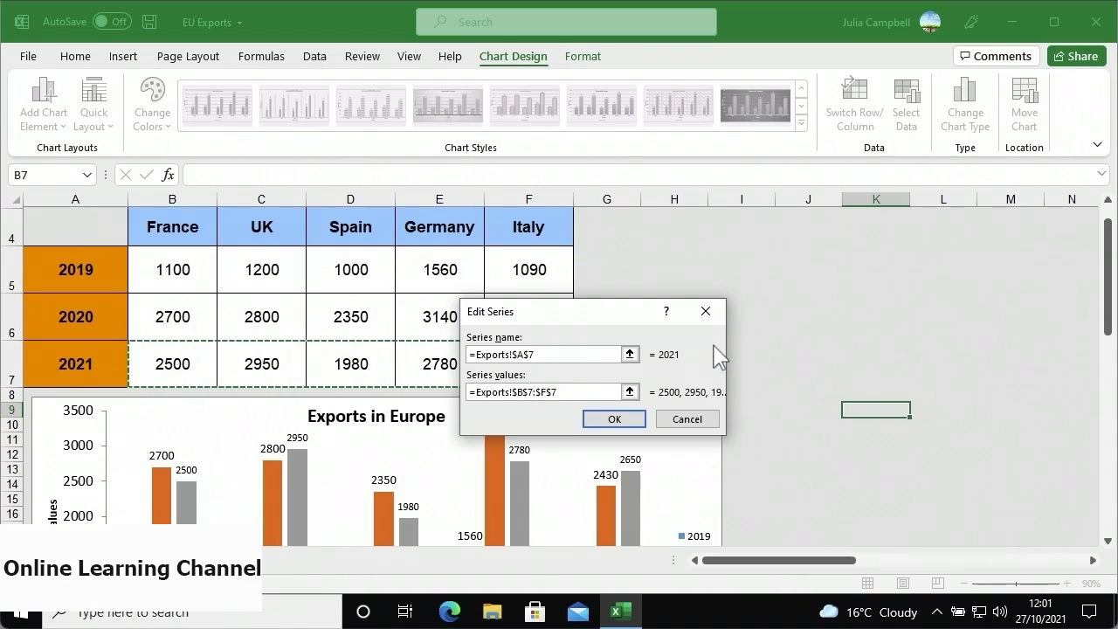
pyautogui.click(636, 417)
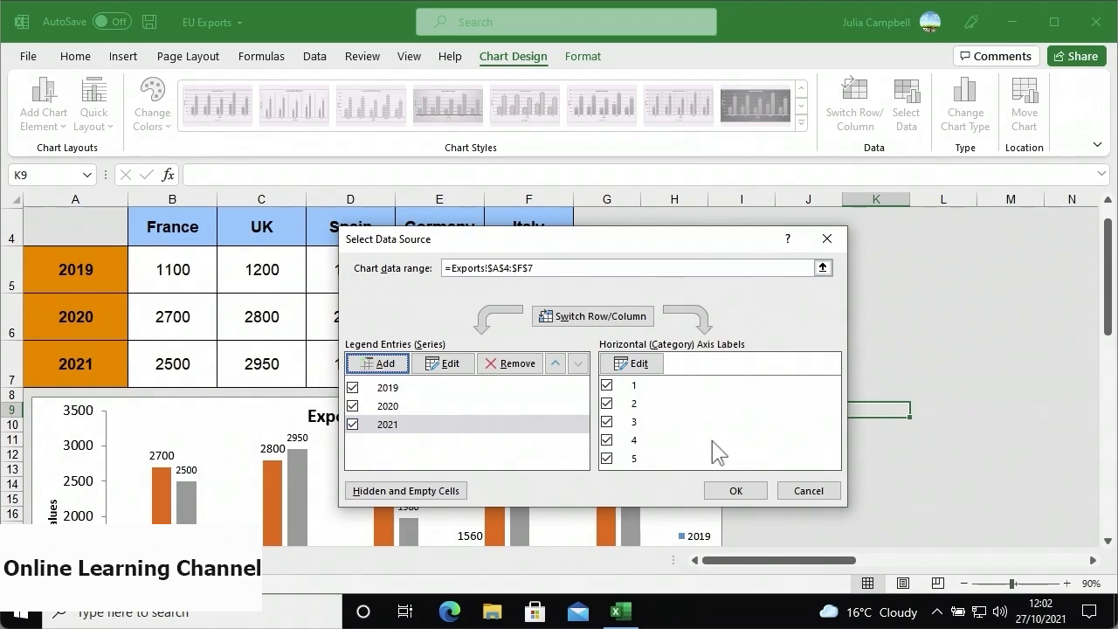
pyautogui.click(731, 491)
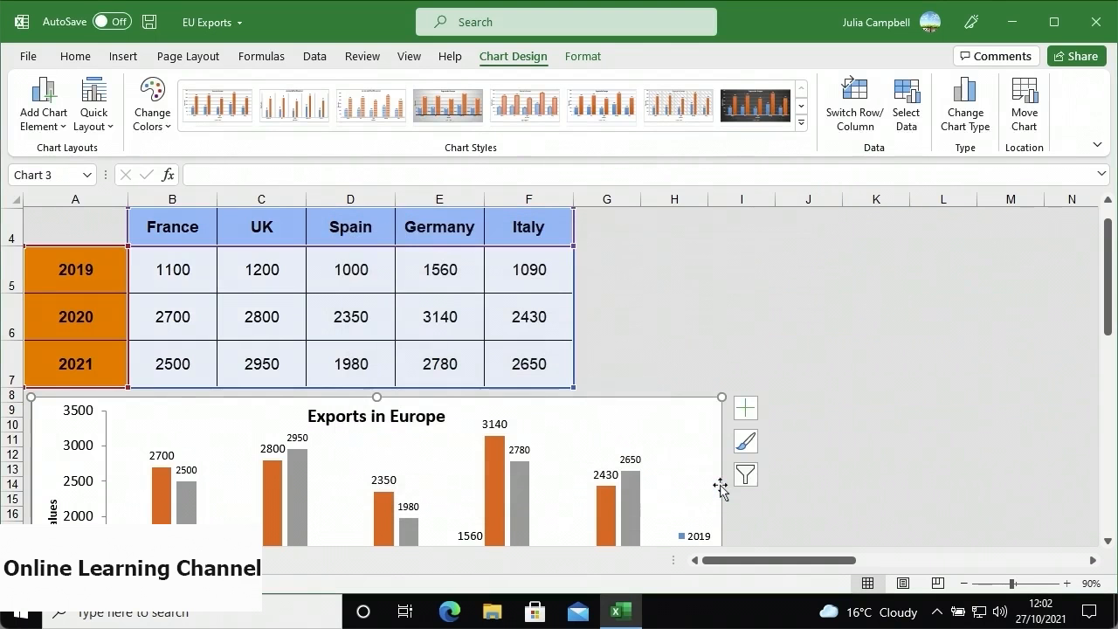
# - Switch rows and columns to plot years as categories, then revert to countries on the axis
pyautogui.scroll(-1, 722, 487)
pyautogui.scroll(-1, 721, 488)
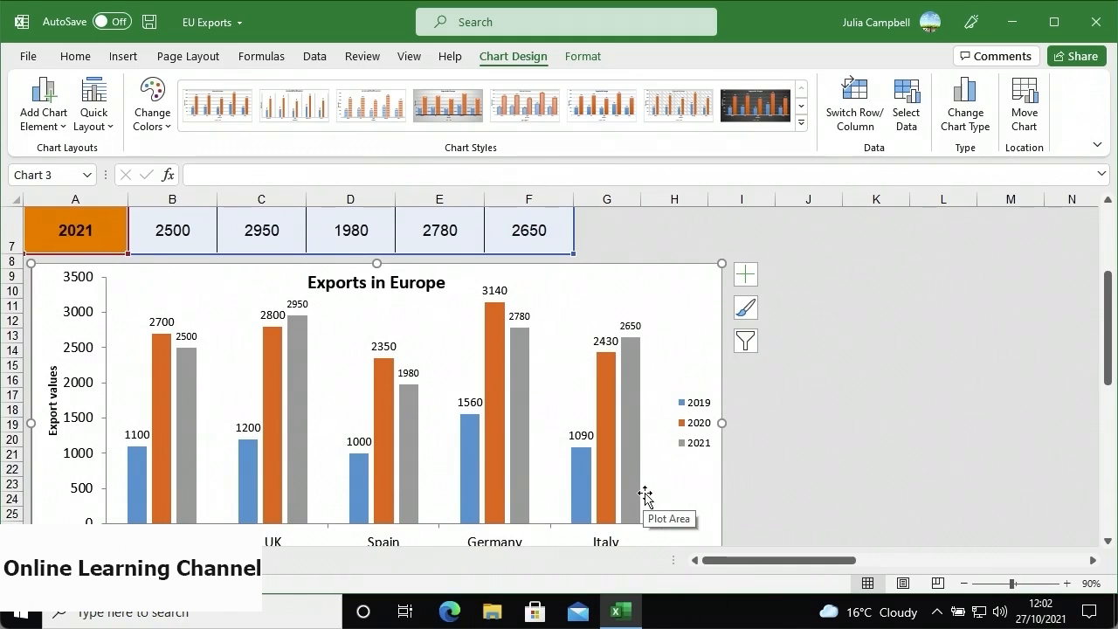
pyautogui.click(855, 120)
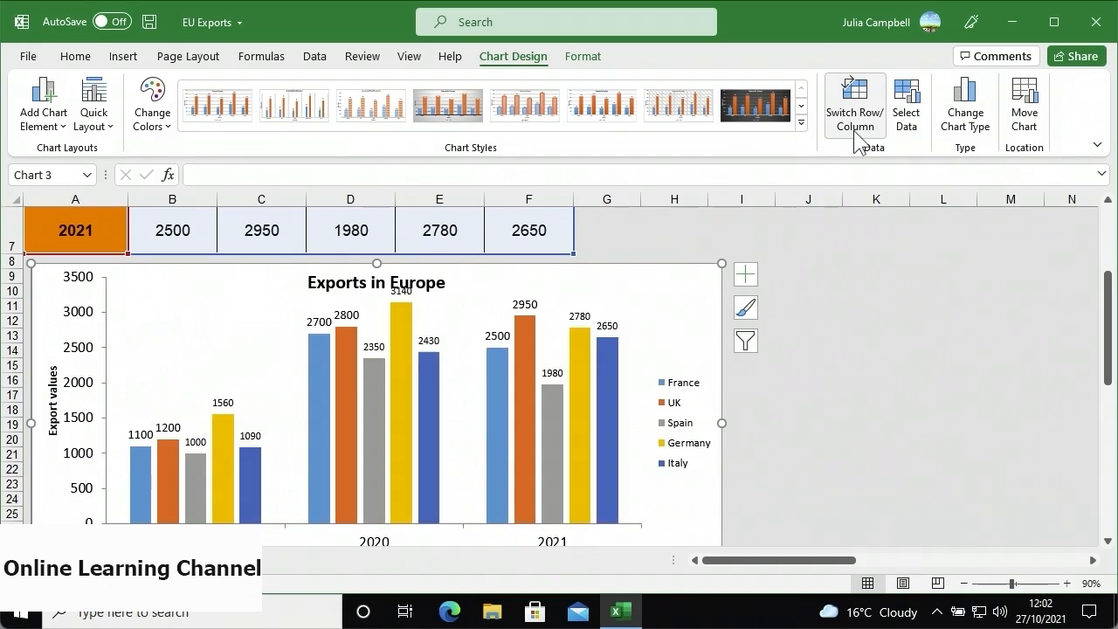
pyautogui.scroll(-1, 676, 362)
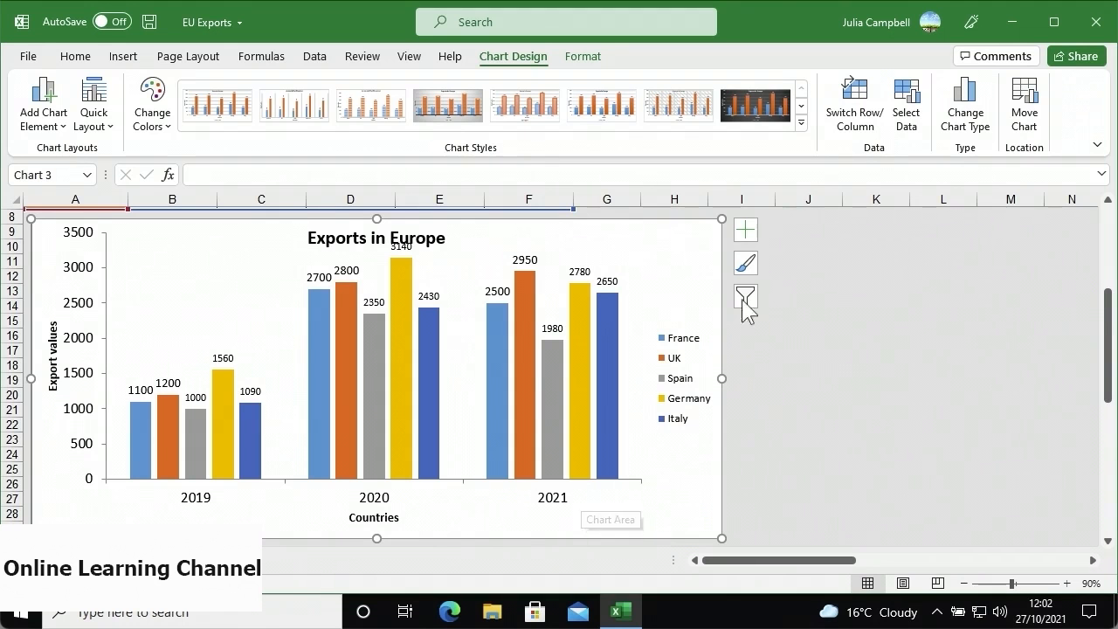
pyautogui.click(846, 140)
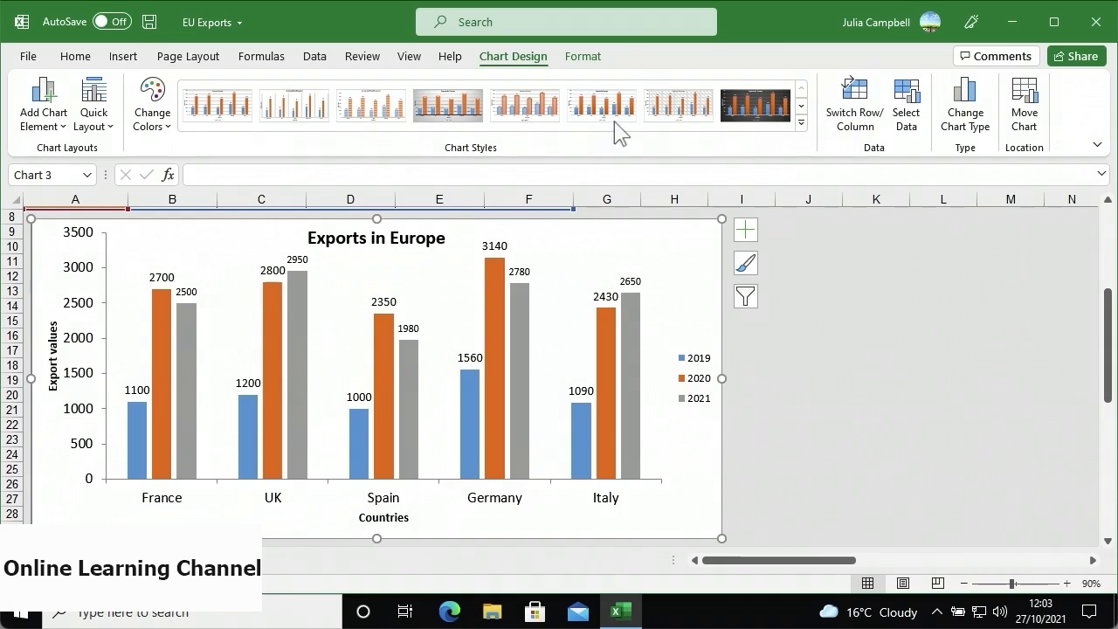
pyautogui.click(582, 56)
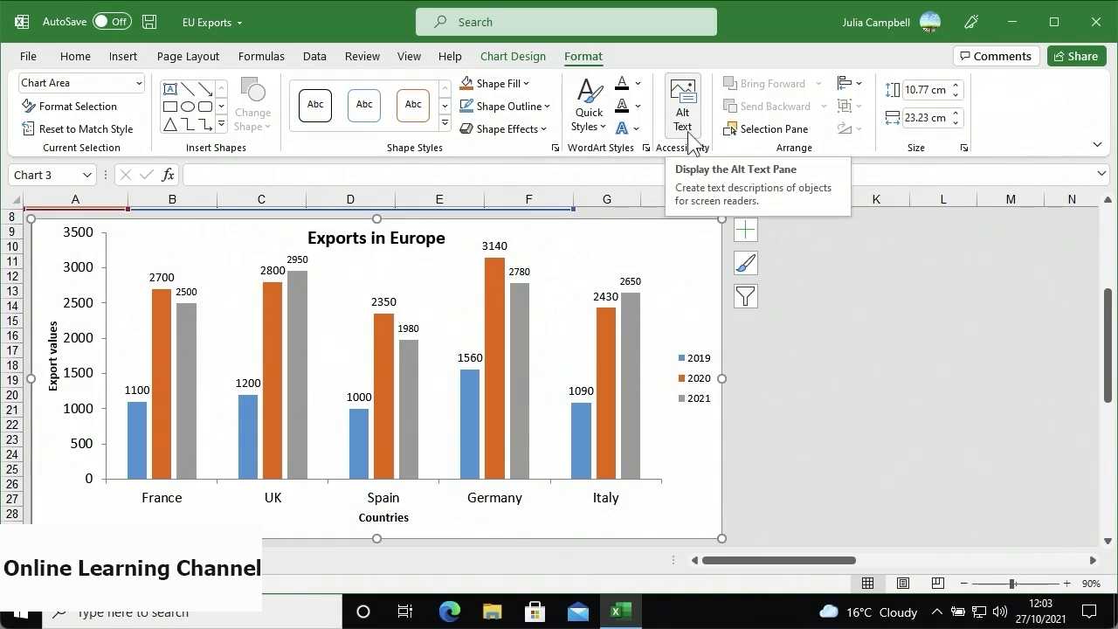
# - Paste alt text describing 2019–2021 export numbers for France, UK, Spain, Germany and Italy
pyautogui.click(688, 138)
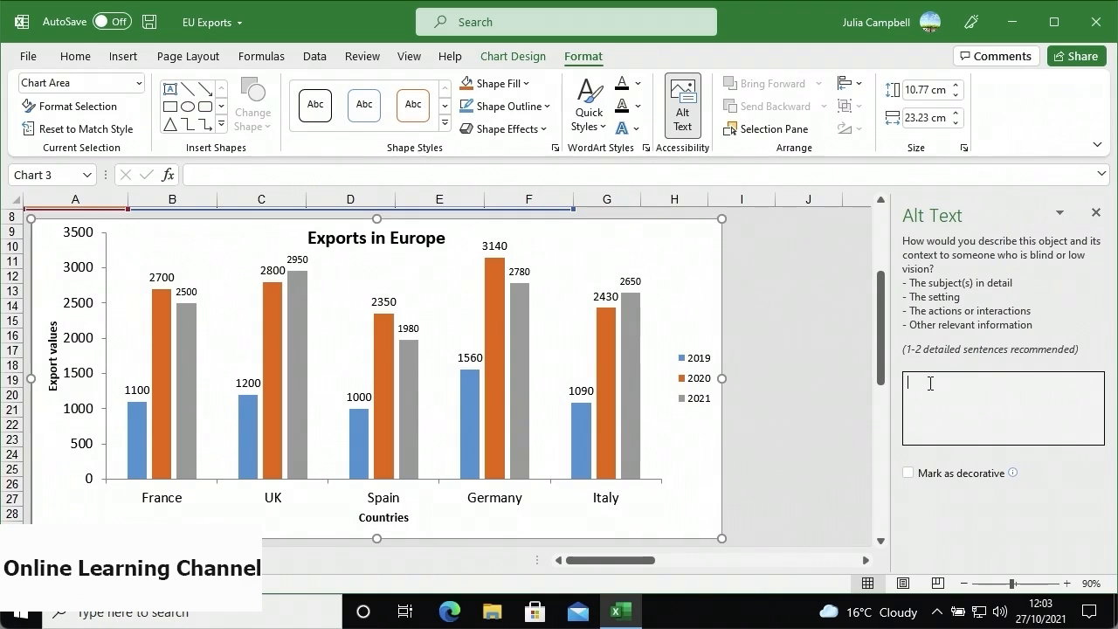
pyautogui.write('A bar chart showing the export numbers for the years 2019 to 2021 for the countries France, UK, Spain, Germany and Italy.')
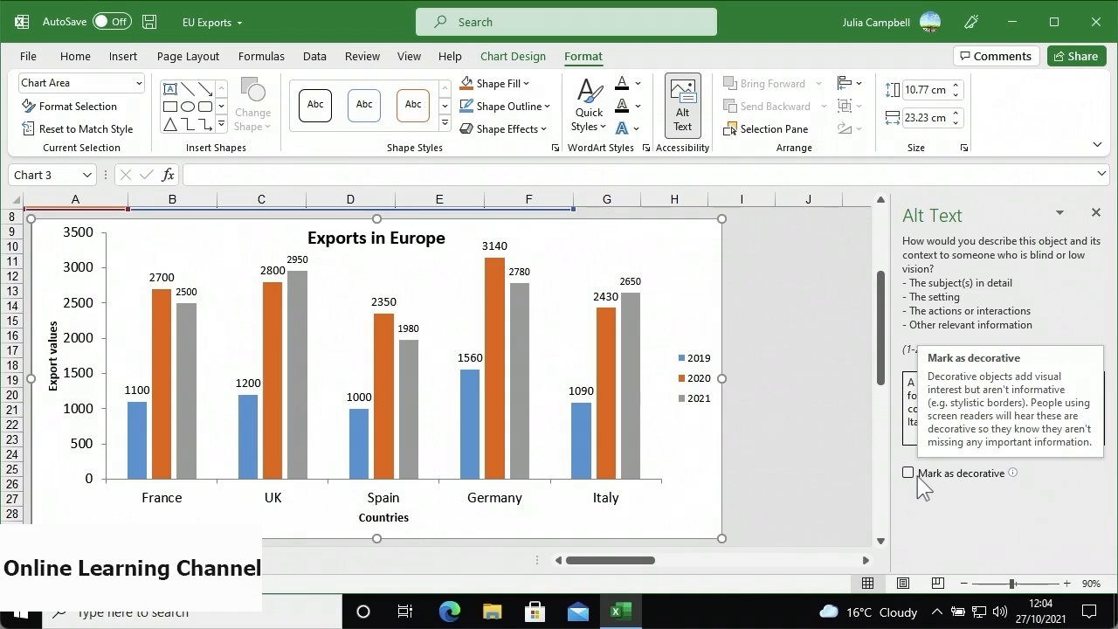
pyautogui.click(1095, 214)
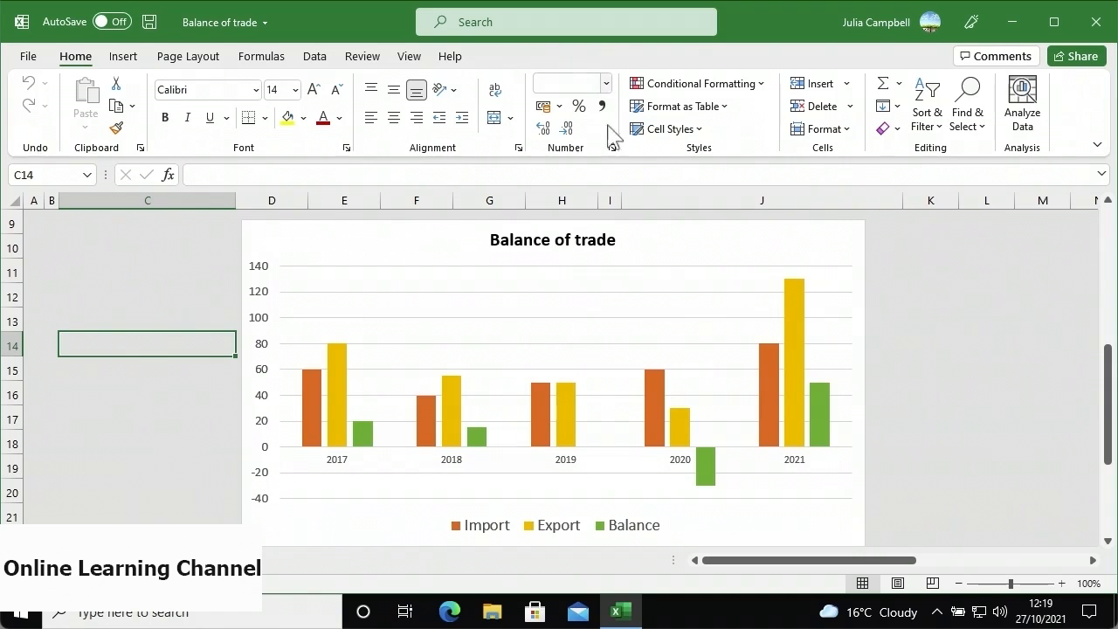
# - Select the Balance of trade chart and show its Chart Elements list
pyautogui.click(659, 252)
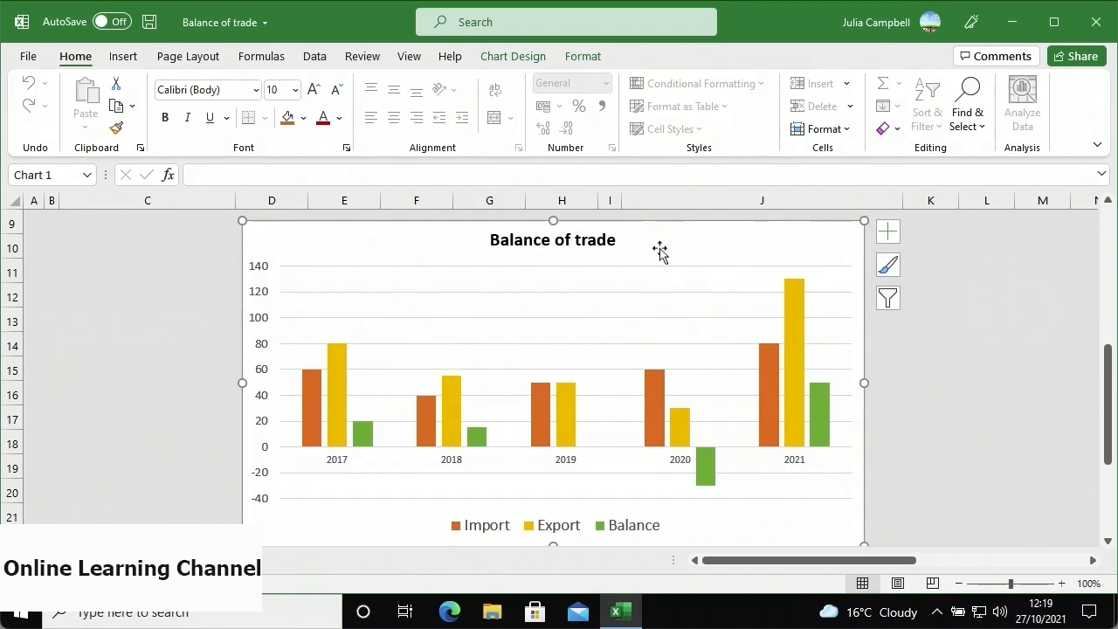
pyautogui.click(883, 239)
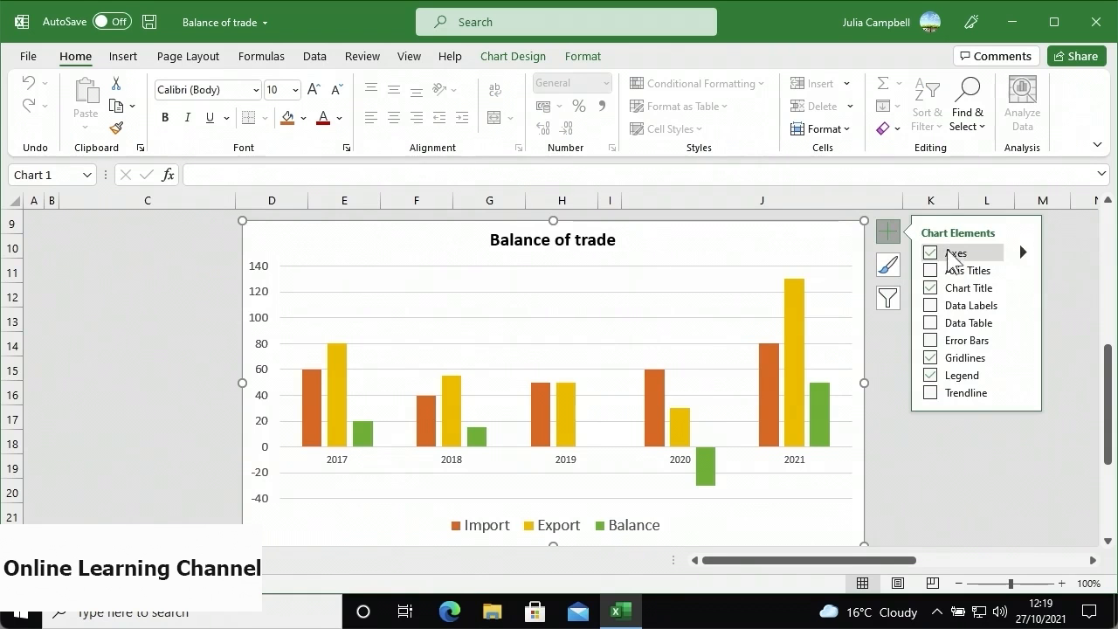
# - Add a linear trendline for the Balance series to the Balance of trade chart
pyautogui.click(931, 394)
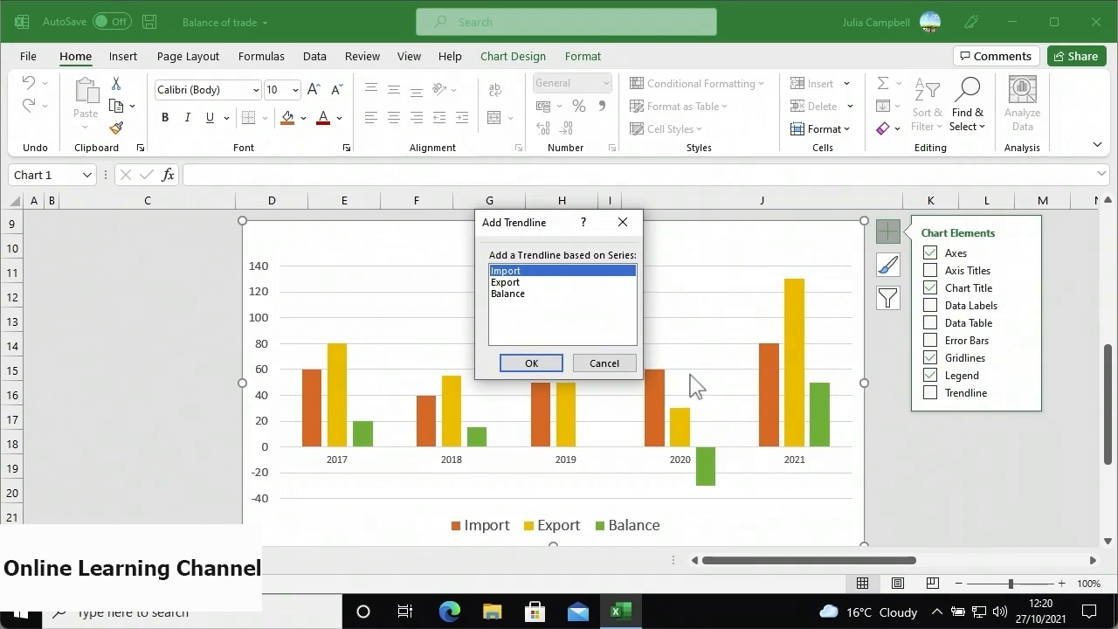
pyautogui.click(529, 294)
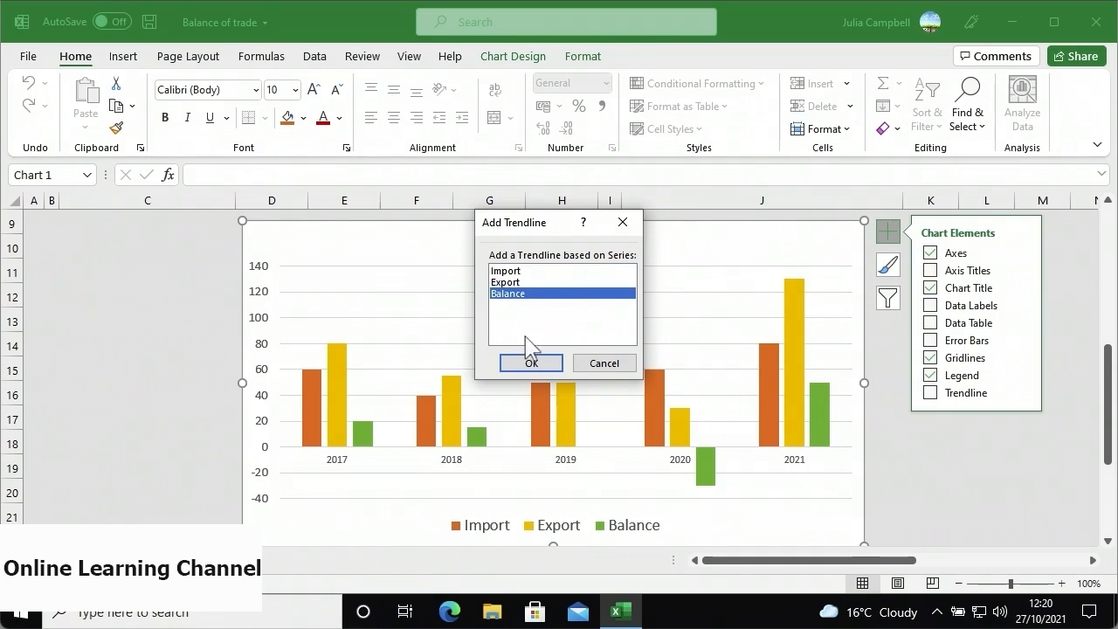
pyautogui.click(527, 364)
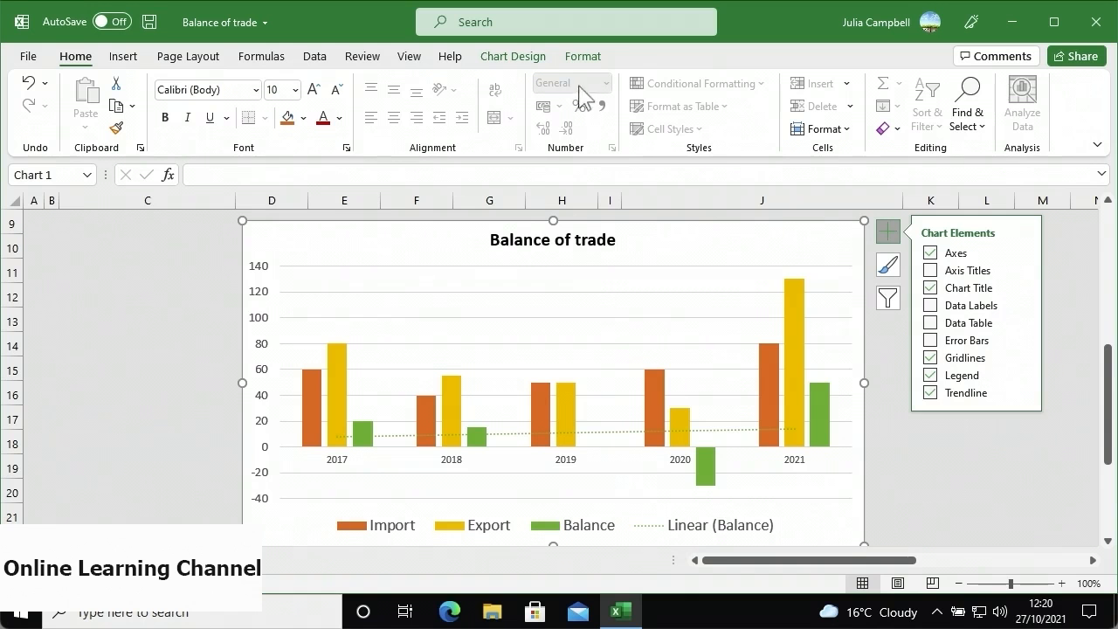
pyautogui.click(582, 58)
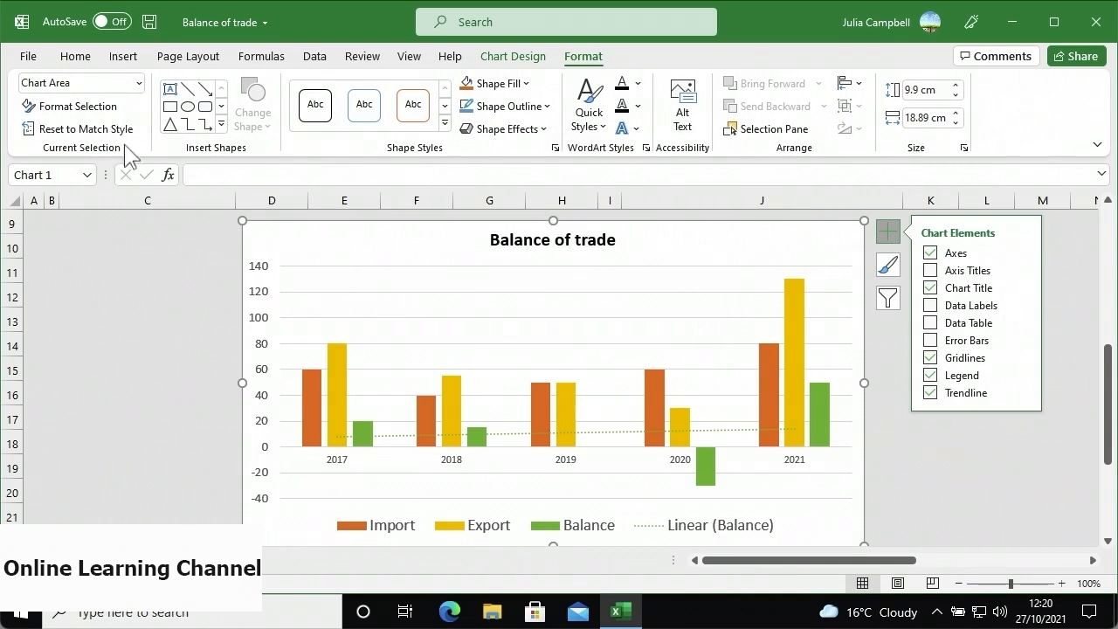
# - Restyle the Balance trendline from dotted green to a solid dark line
pyautogui.click(139, 84)
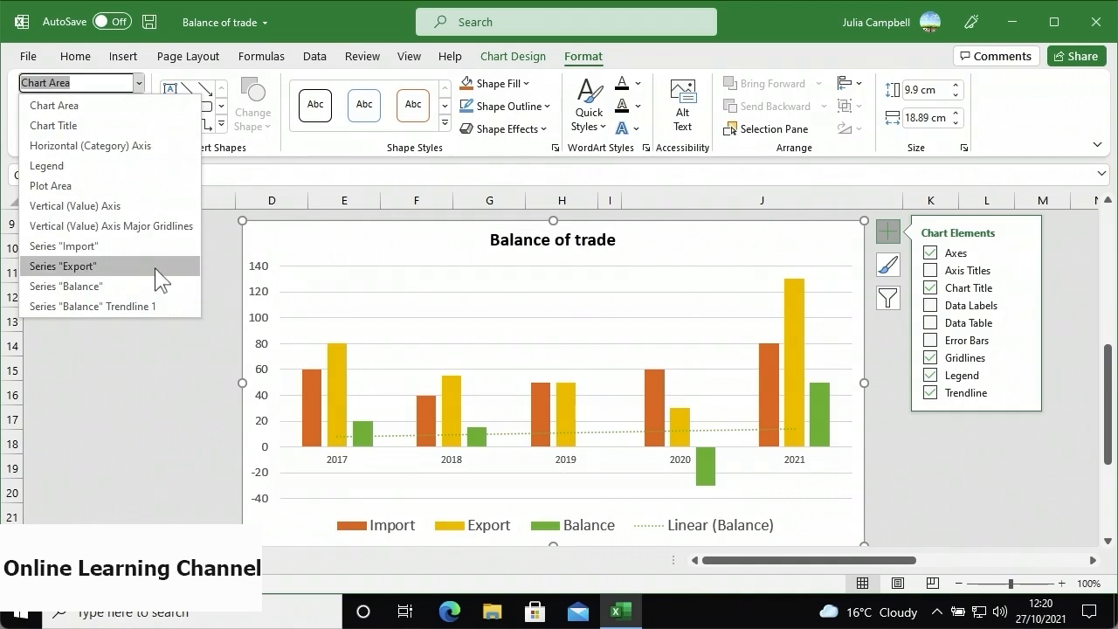
pyautogui.click(159, 304)
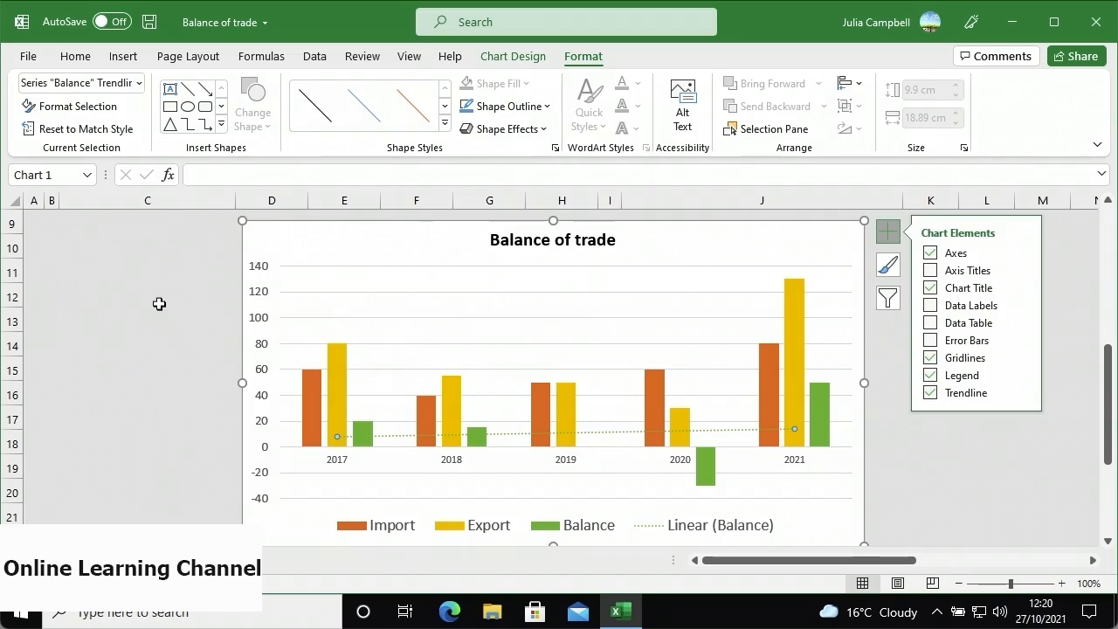
pyautogui.click(119, 116)
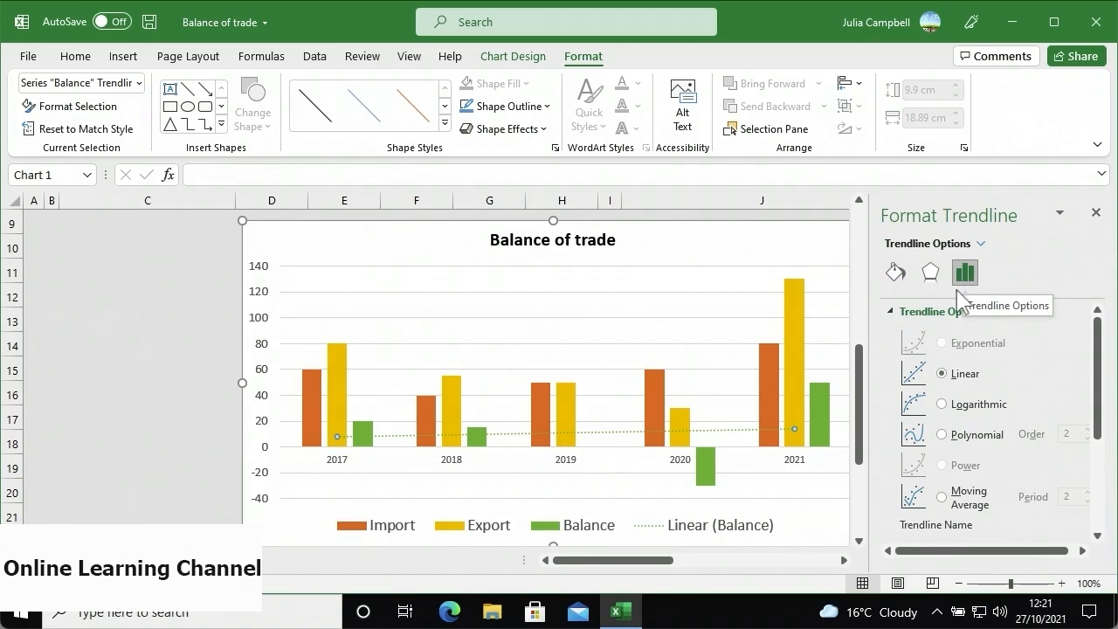
pyautogui.click(895, 276)
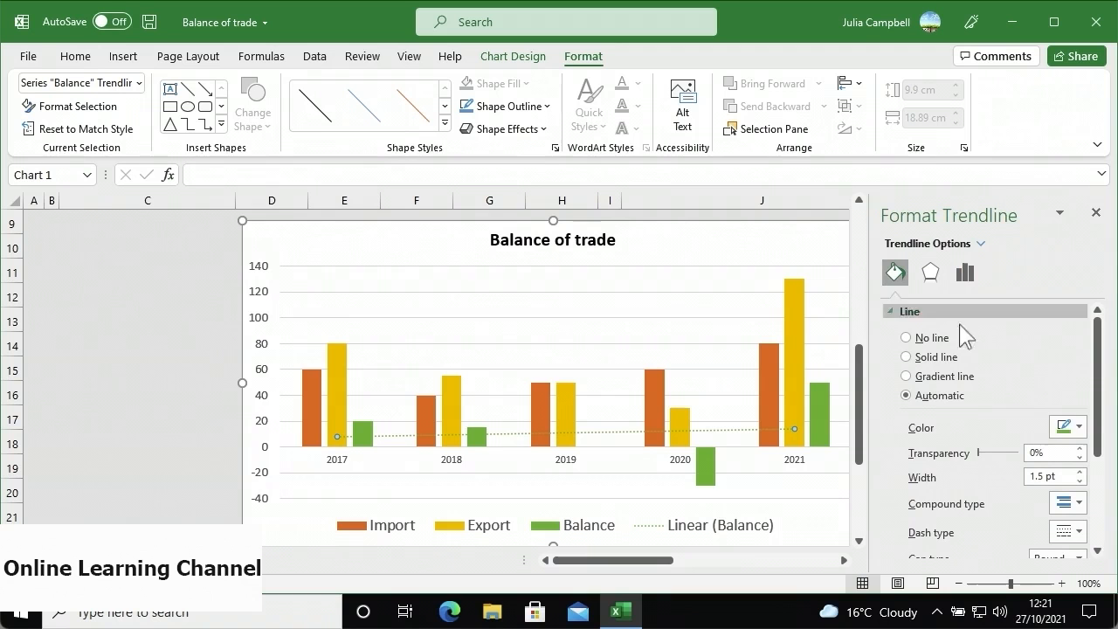
pyautogui.click(1079, 427)
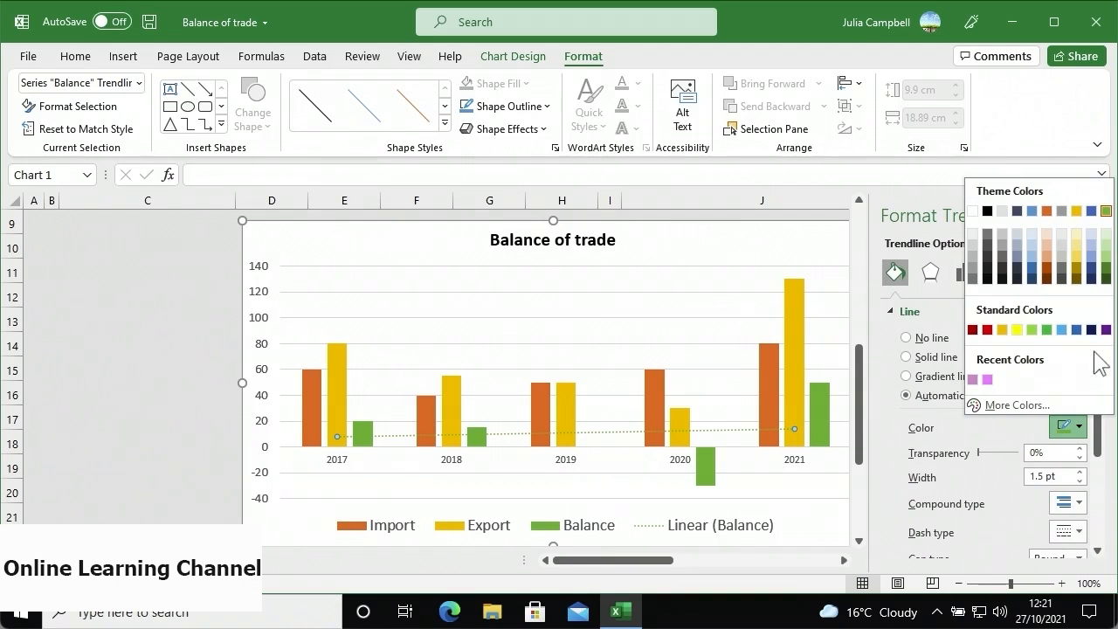
pyautogui.click(1091, 330)
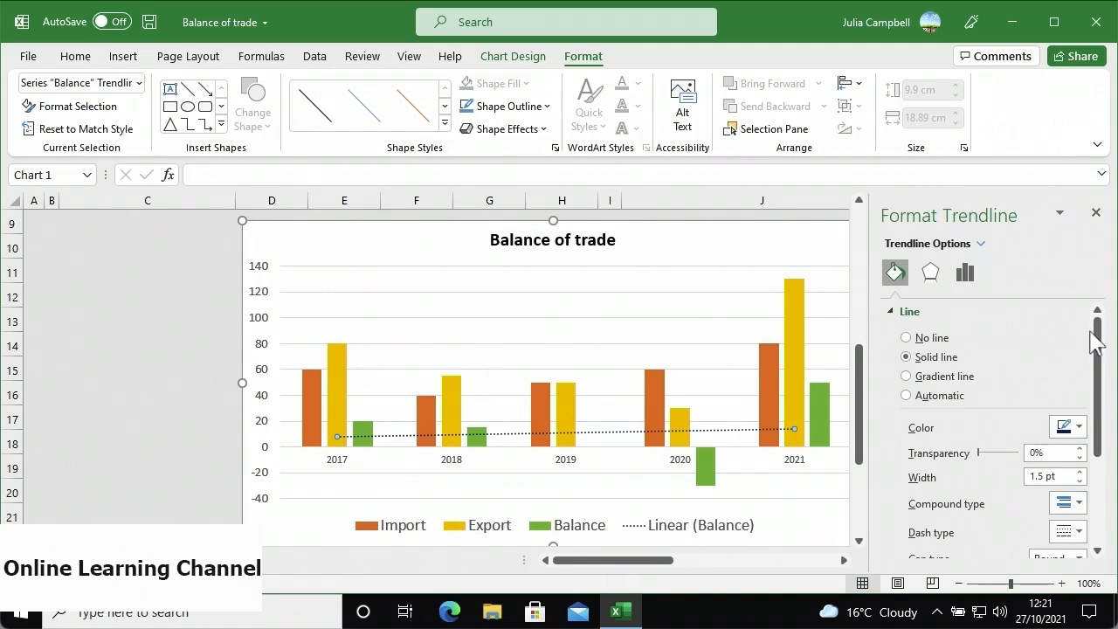
pyautogui.click(1067, 531)
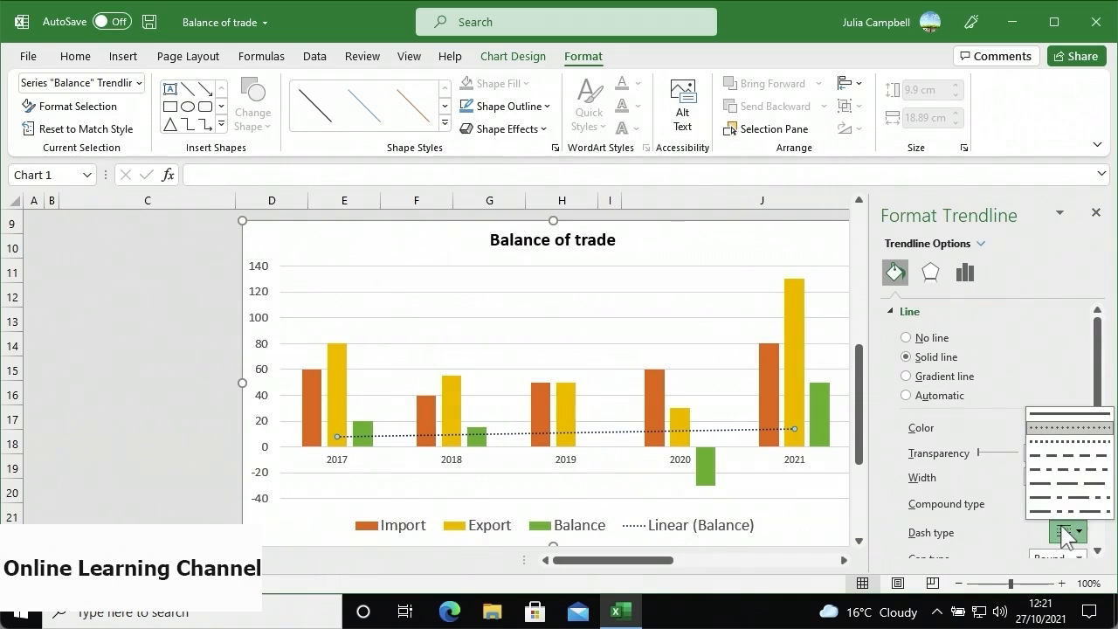
pyautogui.click(1059, 426)
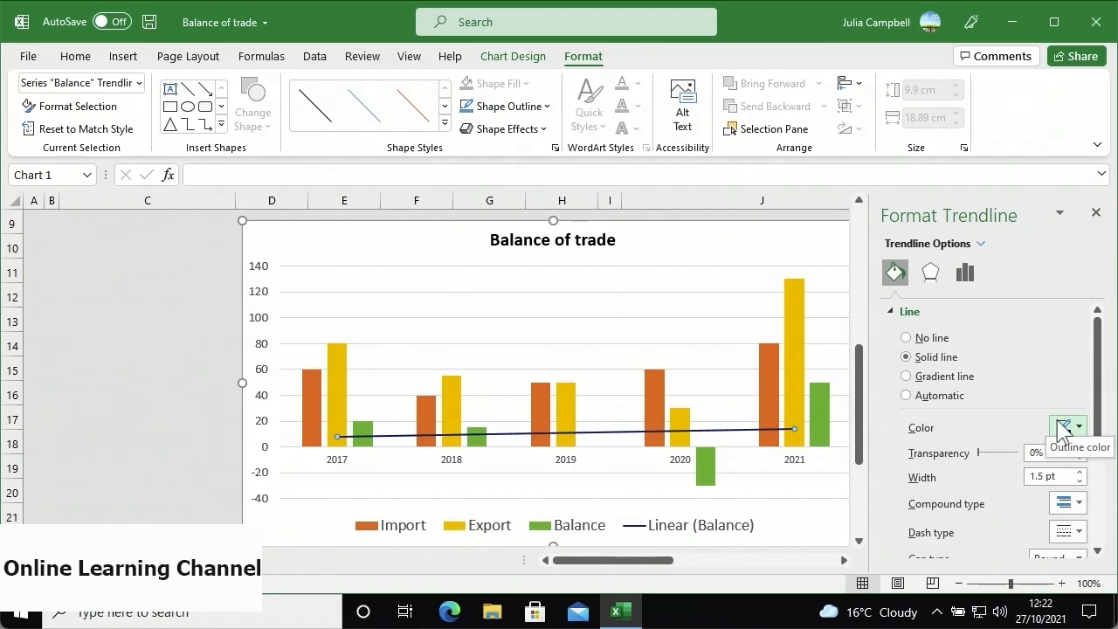
pyautogui.click(966, 278)
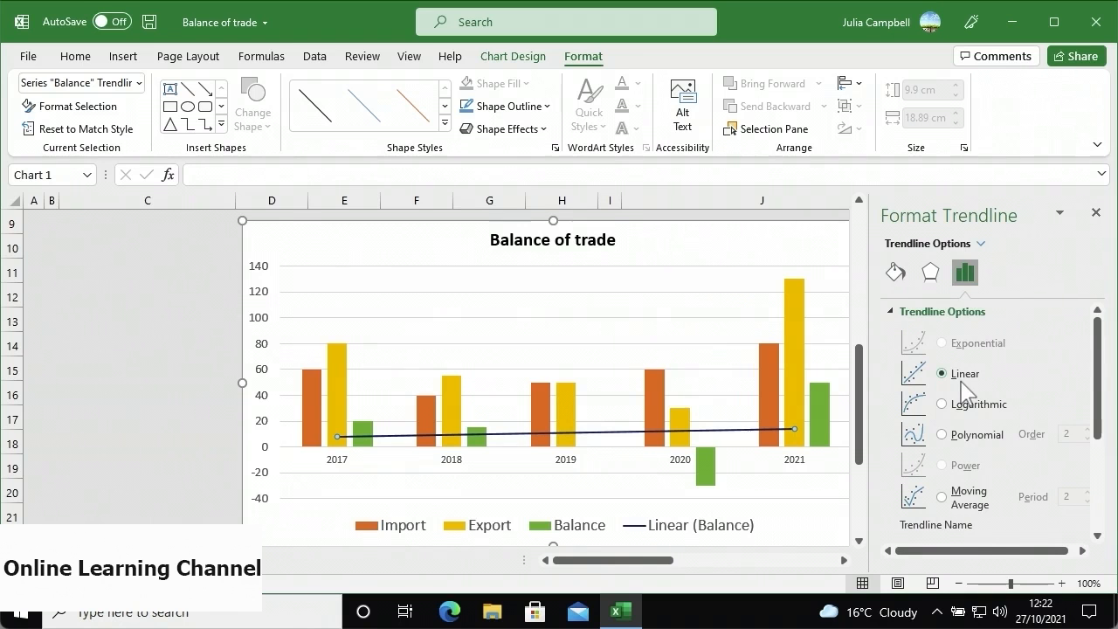
# - Try a polynomial trendline forecasting 1 period forward, then settle on a 2-period moving average
pyautogui.click(942, 434)
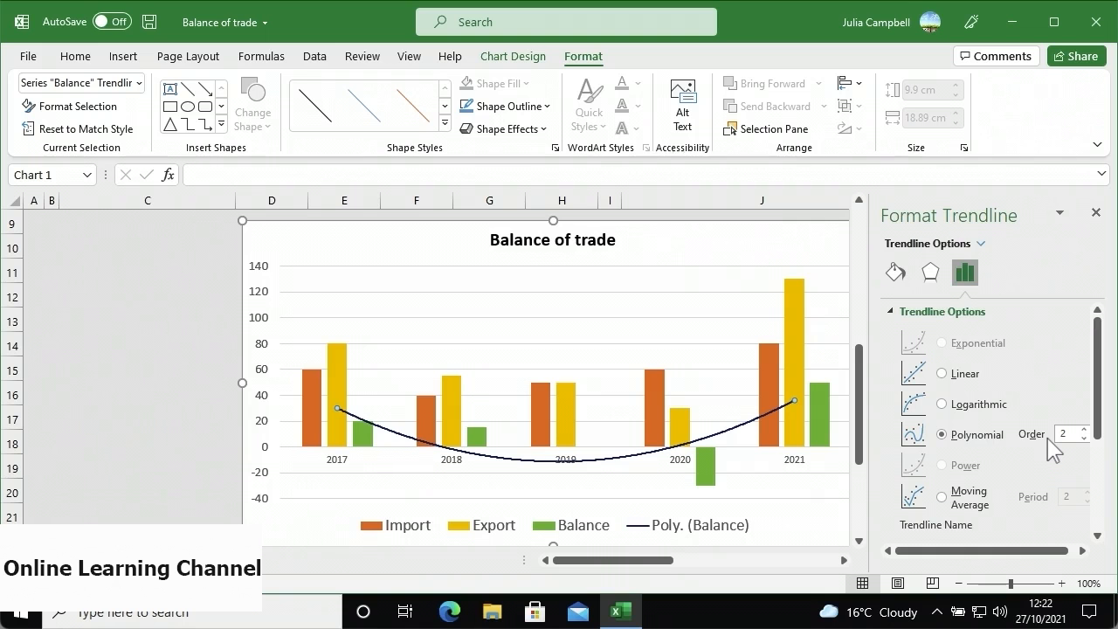
pyautogui.scroll(-3, 1052, 450)
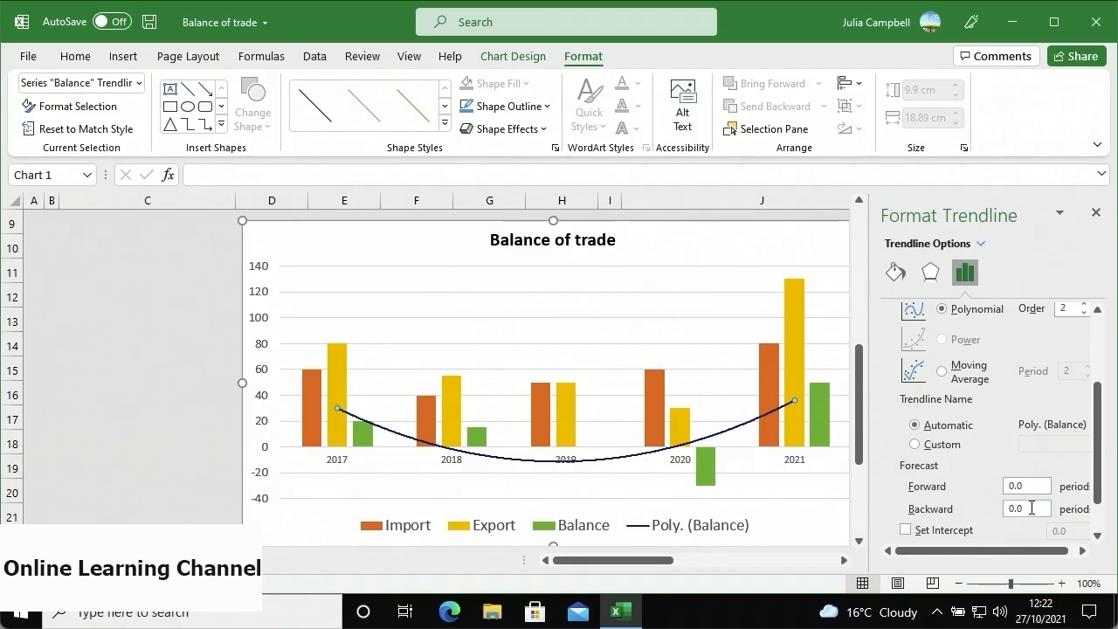
pyautogui.click(1030, 489)
pyautogui.press('BackSpace')
pyautogui.press('BackSpace')
pyautogui.press('BackSpace')
pyautogui.write('1')
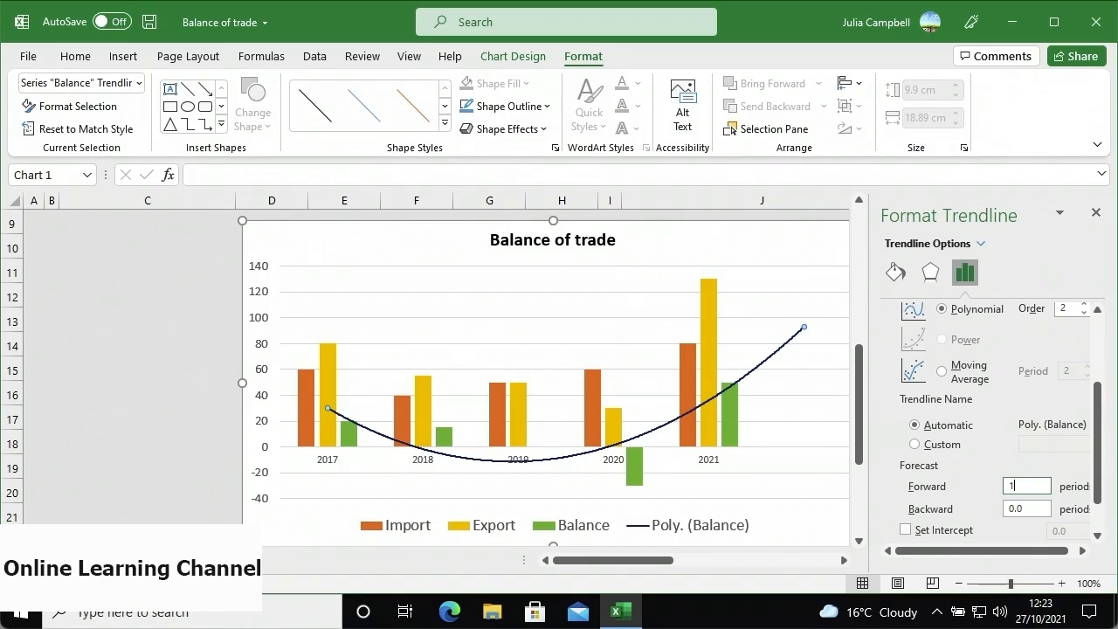
pyautogui.scroll(3, 985, 518)
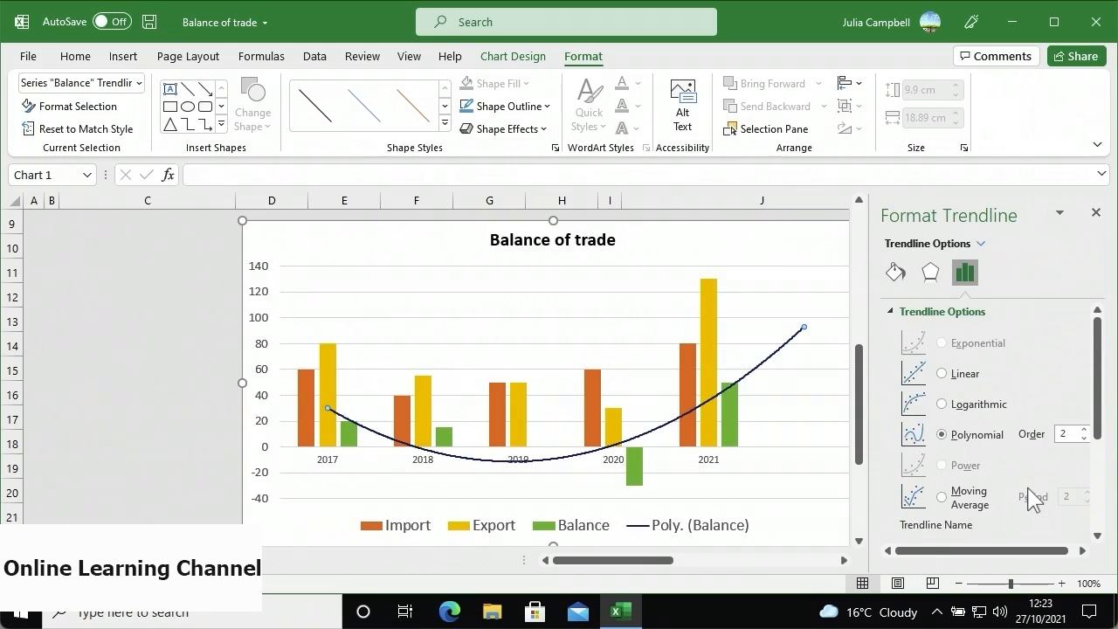
pyautogui.click(942, 498)
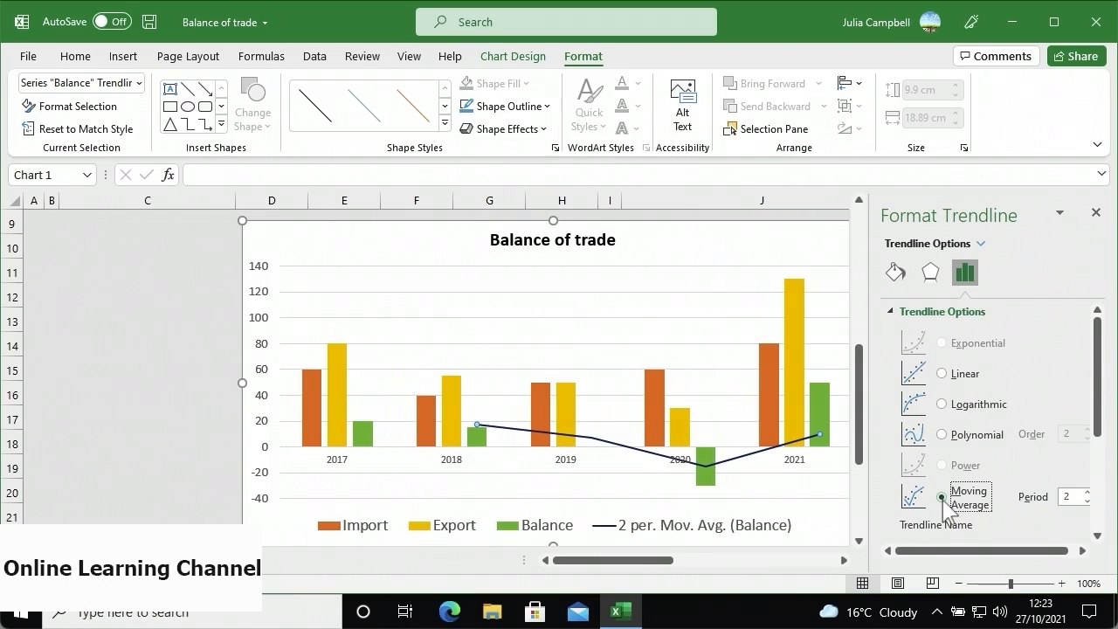
pyautogui.moveTo(709, 483)
# - Close the Format Trendline pane
pyautogui.click(1095, 213)
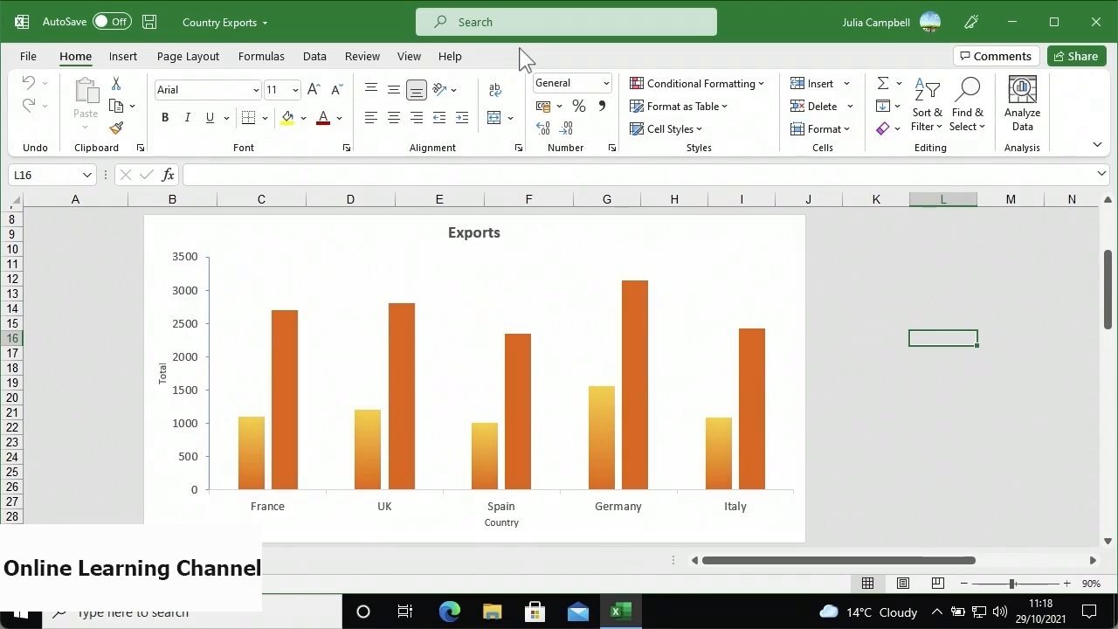
# - Select the Exports chart's vertical value axis and open its Format Axis settings
pyautogui.click(515, 231)
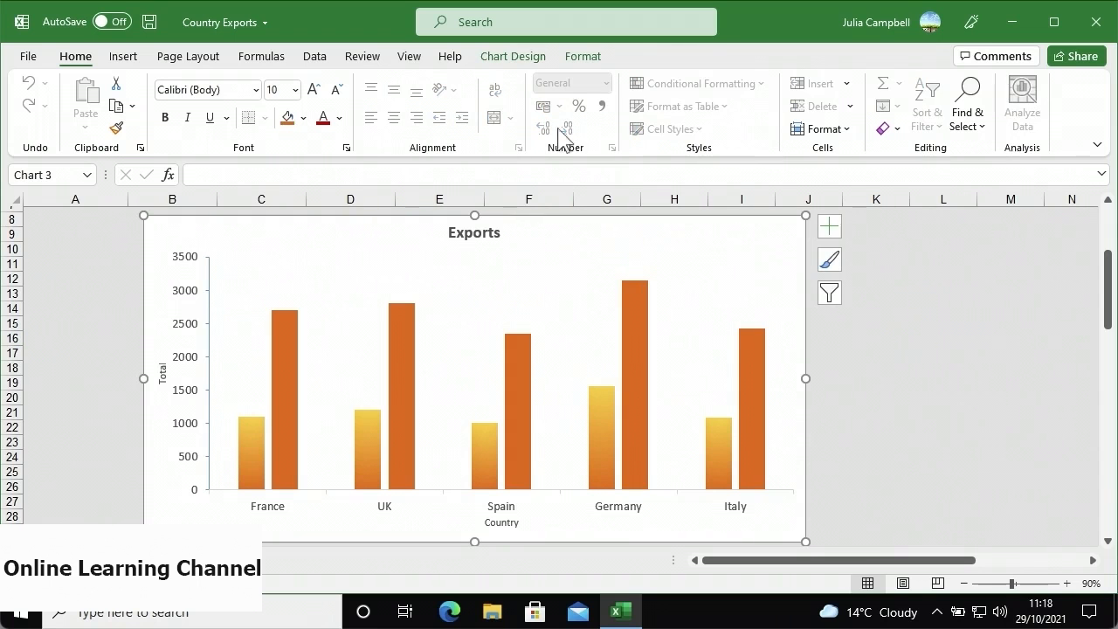
pyautogui.click(580, 58)
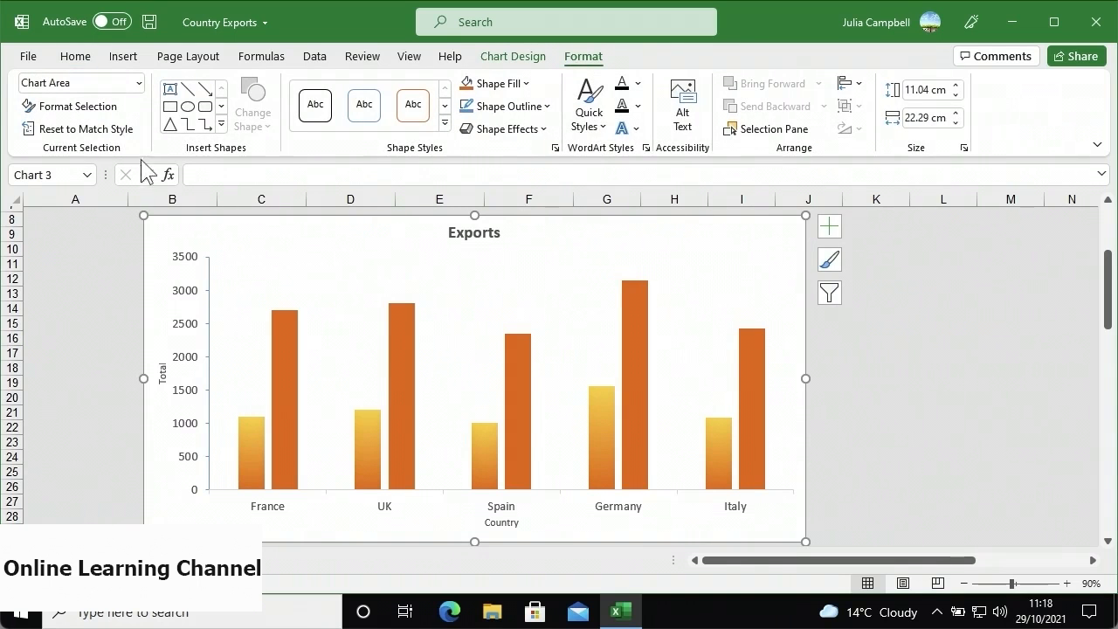
pyautogui.click(139, 87)
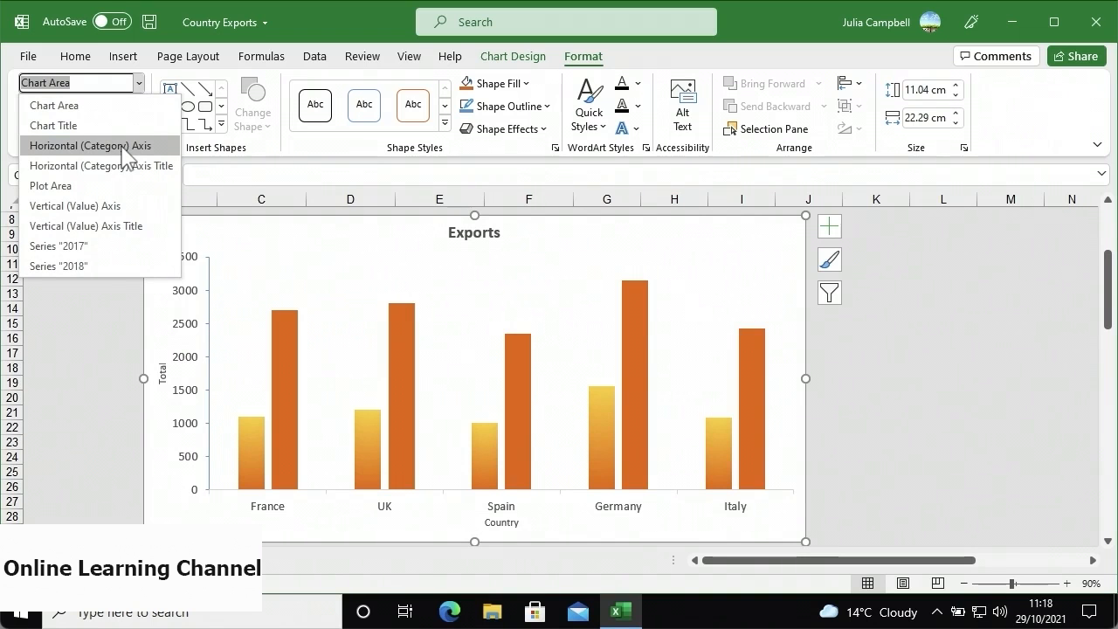
pyautogui.click(117, 211)
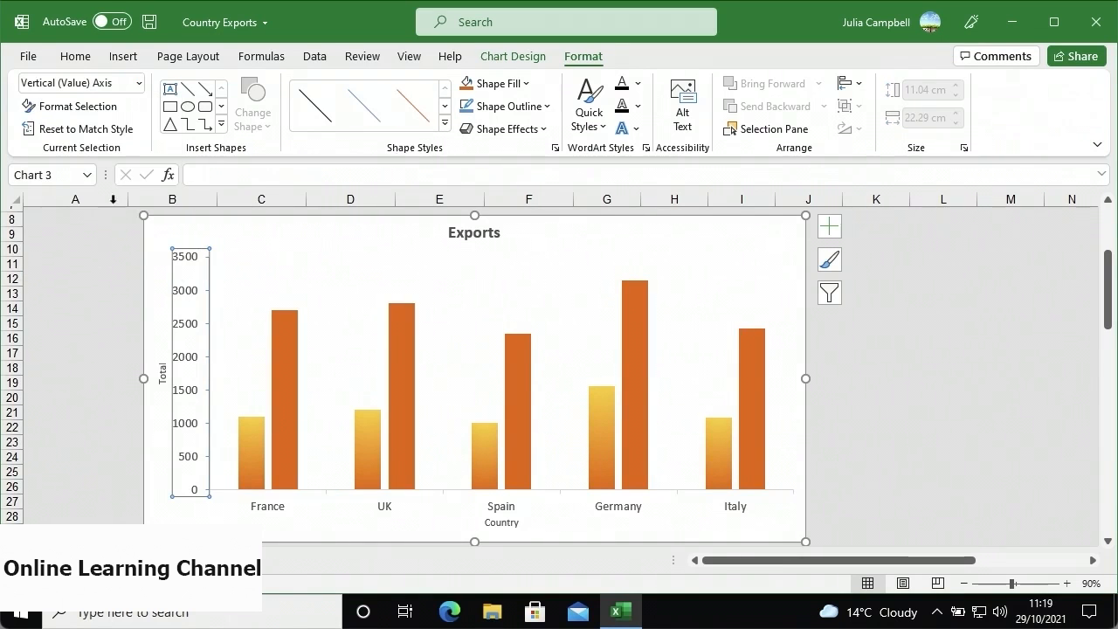
pyautogui.click(94, 106)
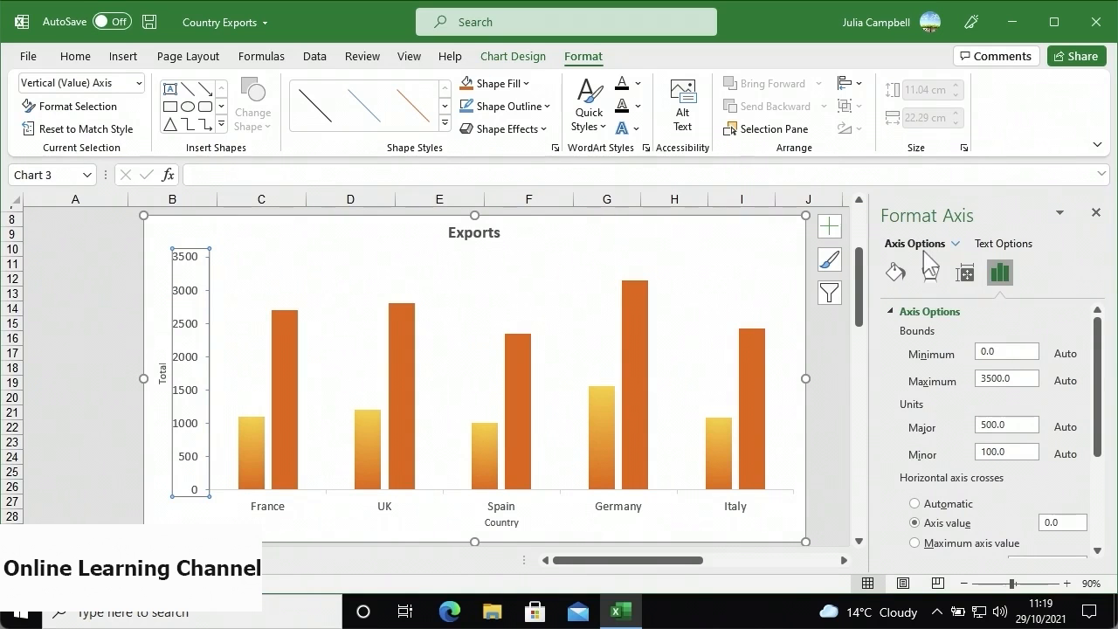
pyautogui.click(996, 244)
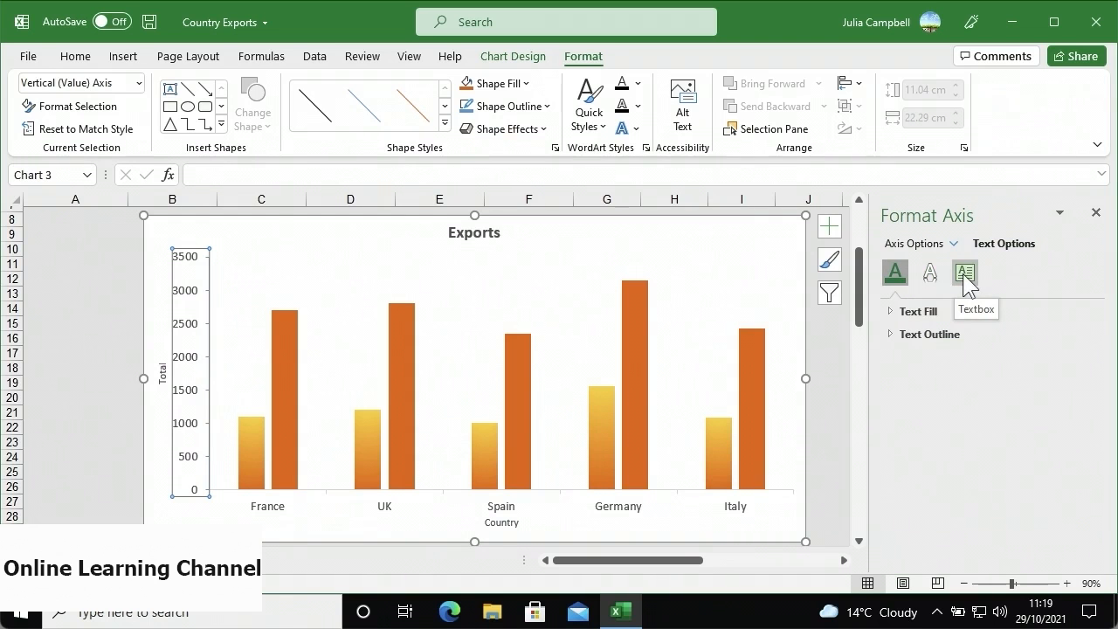
pyautogui.click(938, 246)
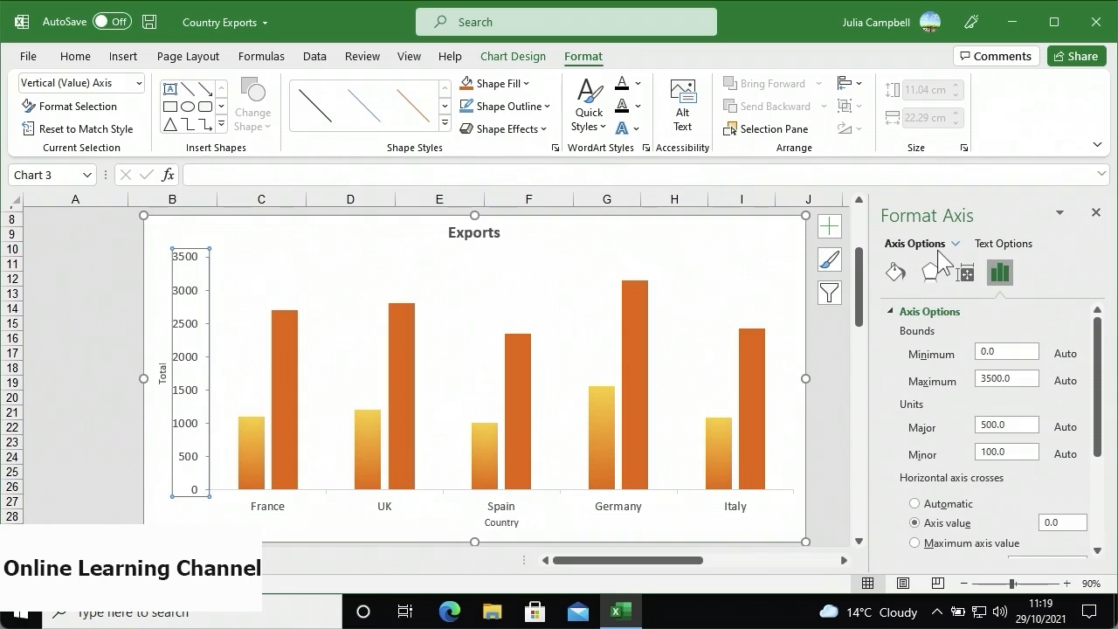
pyautogui.click(954, 244)
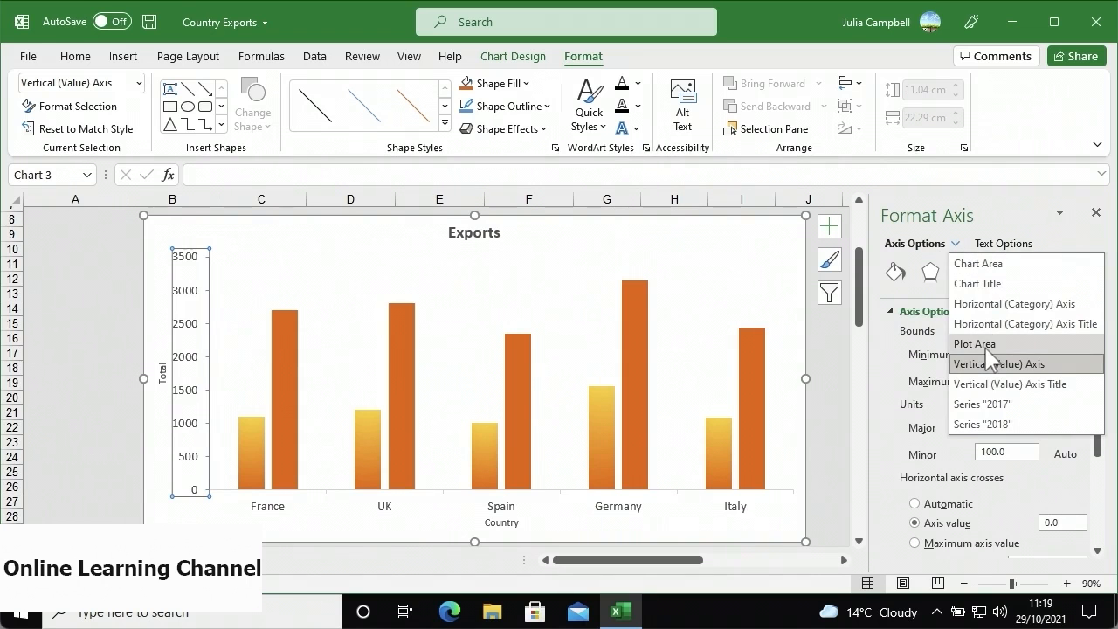
pyautogui.click(955, 245)
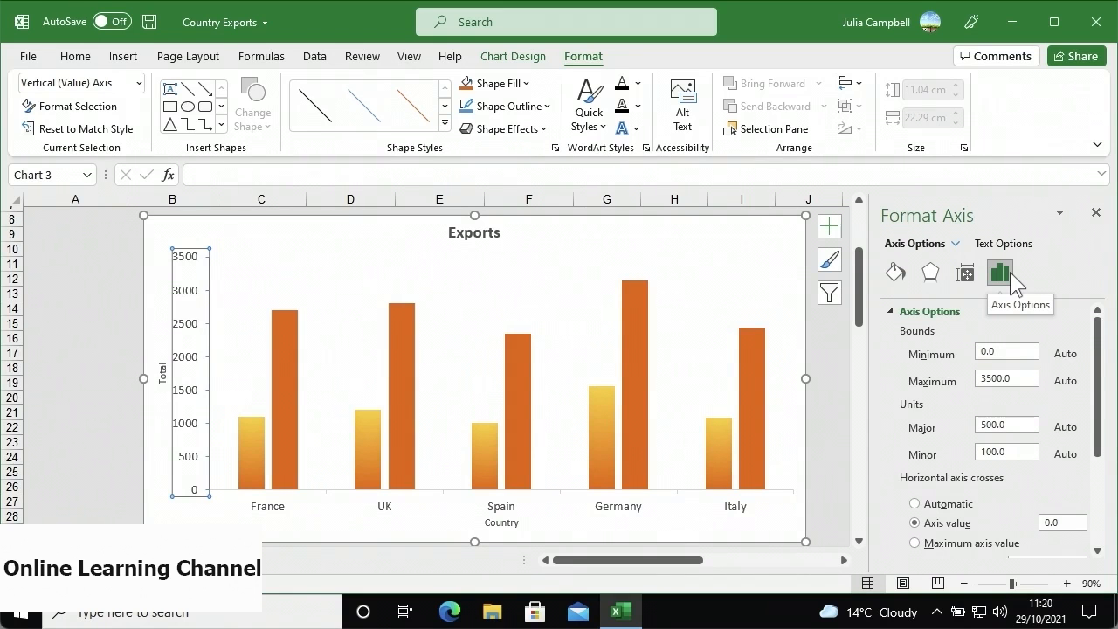
pyautogui.click(894, 311)
pyautogui.click(894, 311)
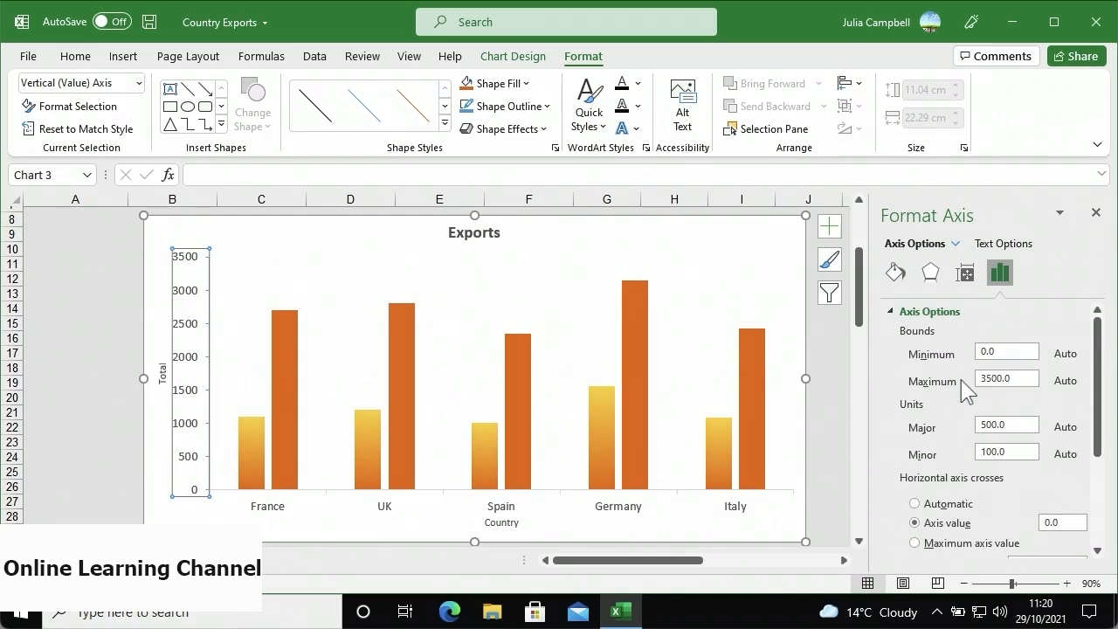
# - Set the axis maximum to 4000 and the major unit to 1000
pyautogui.click(997, 378)
pyautogui.press('BackSpace')
pyautogui.press('BackSpace')
pyautogui.press('BackSpace')
pyautogui.press('BackSpace')
pyautogui.write('4000')
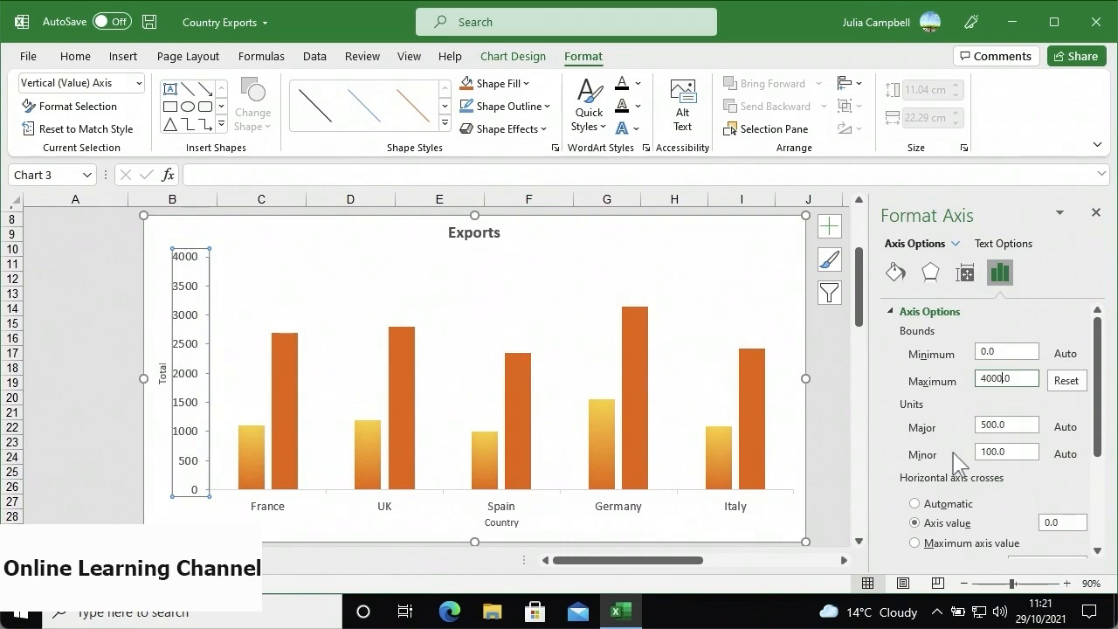
pyautogui.click(993, 424)
pyautogui.press('BackSpace')
pyautogui.press('BackSpace')
pyautogui.write('100')
pyautogui.press('Return')
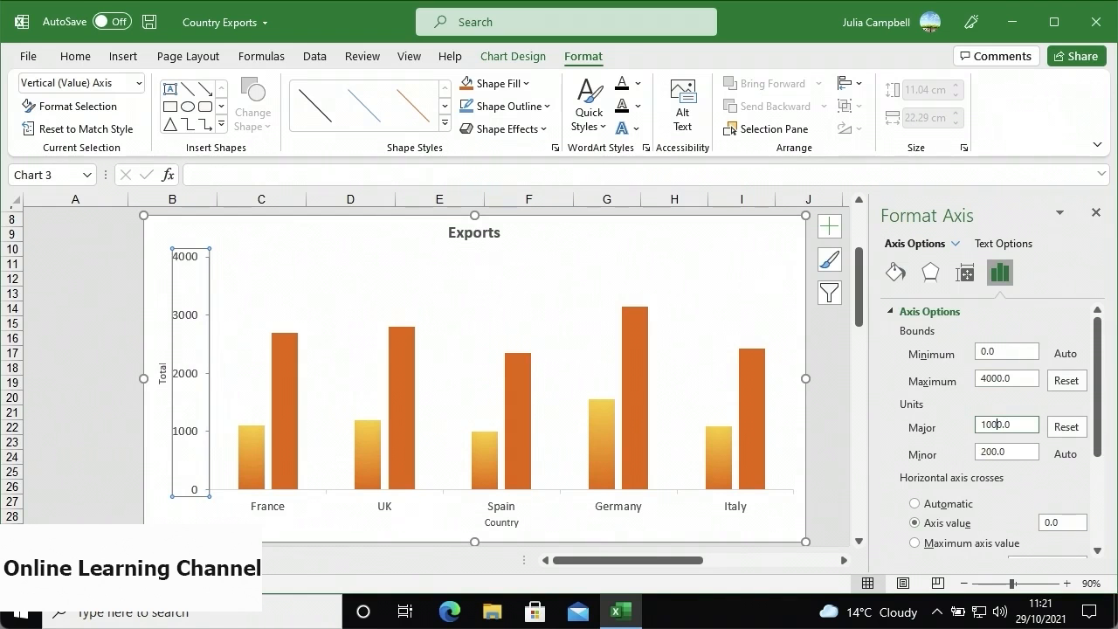
pyautogui.press('BackSpace')
pyautogui.press('BackSpace')
pyautogui.press('BackSpace')
pyautogui.write('0')
pyautogui.press('Return')
# - Set the horizontal axis to cross the Exports value axis at 500
pyautogui.moveTo(1096, 407); pyautogui.dragTo(1095, 461)
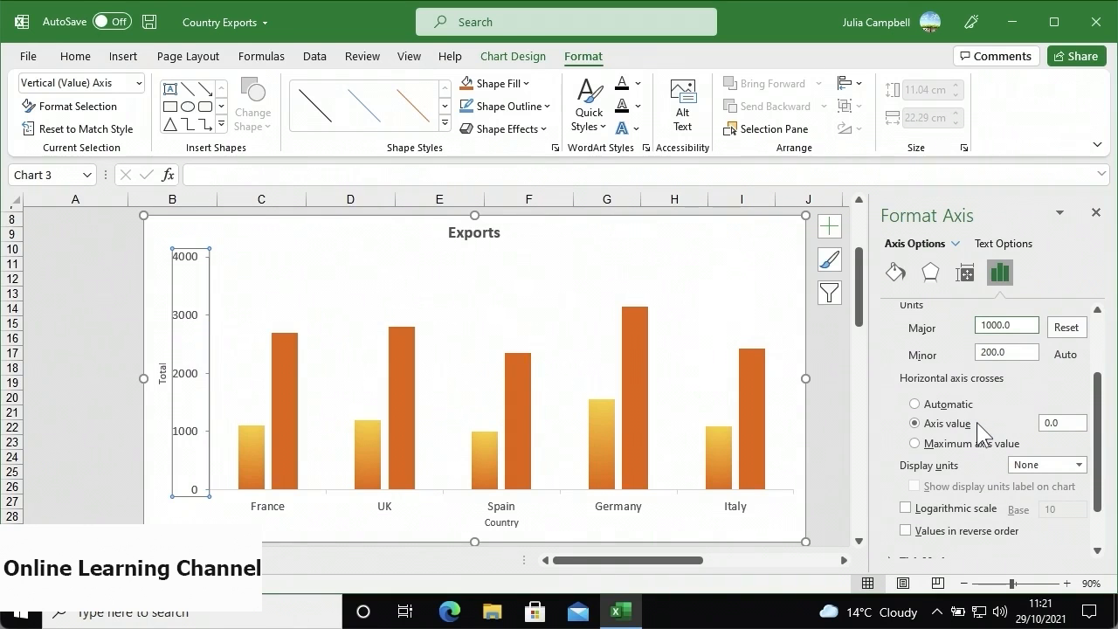
pyautogui.click(1047, 422)
pyautogui.write('50')
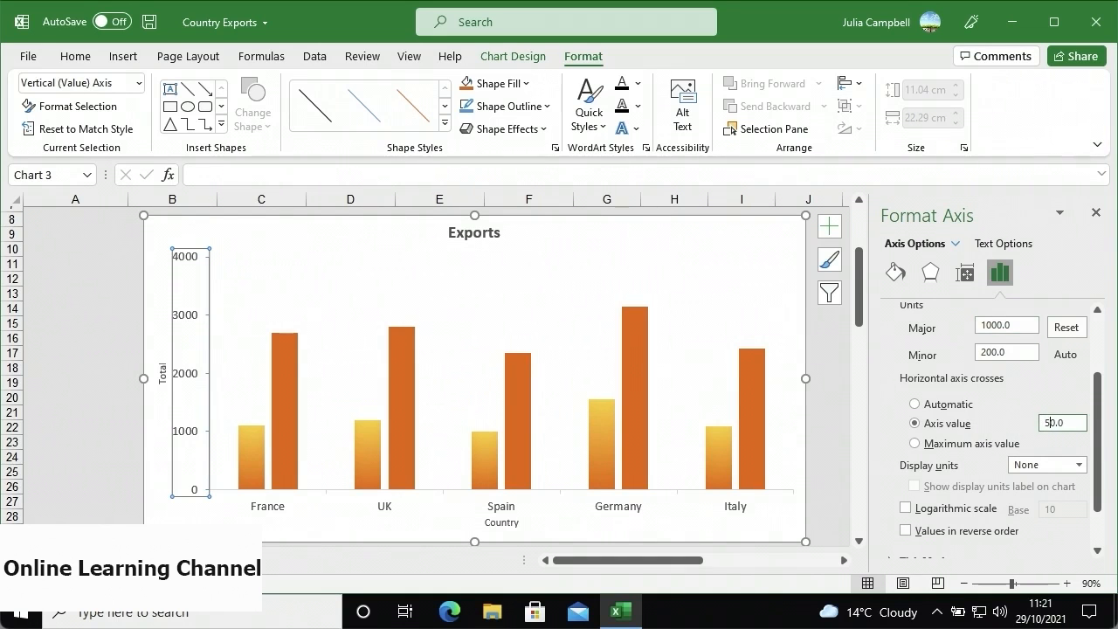
pyautogui.press('Return')
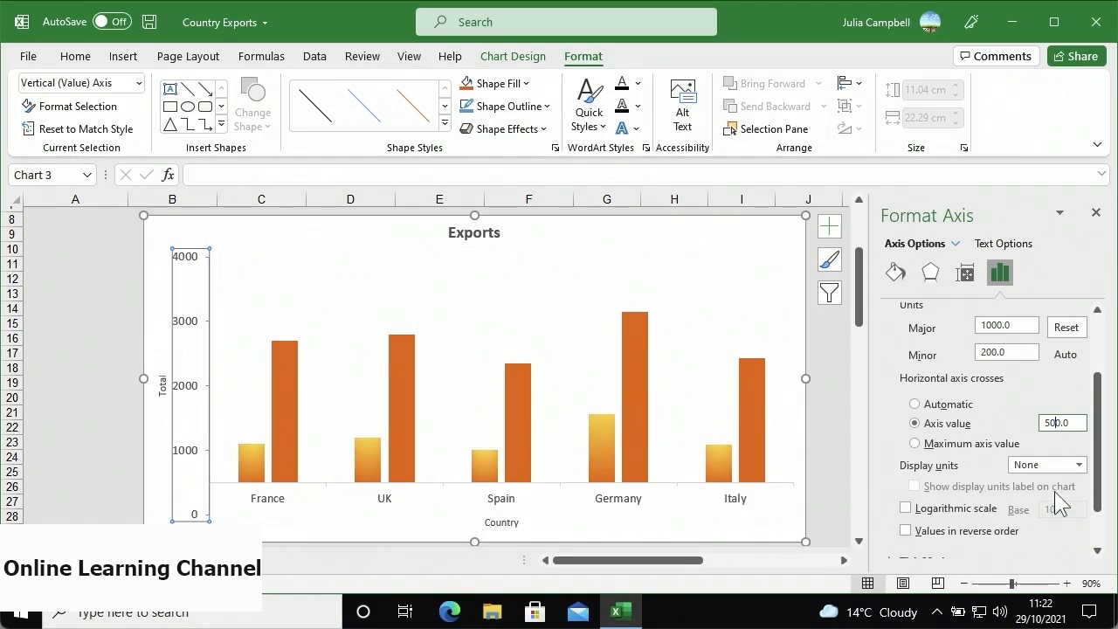
pyautogui.click(1079, 464)
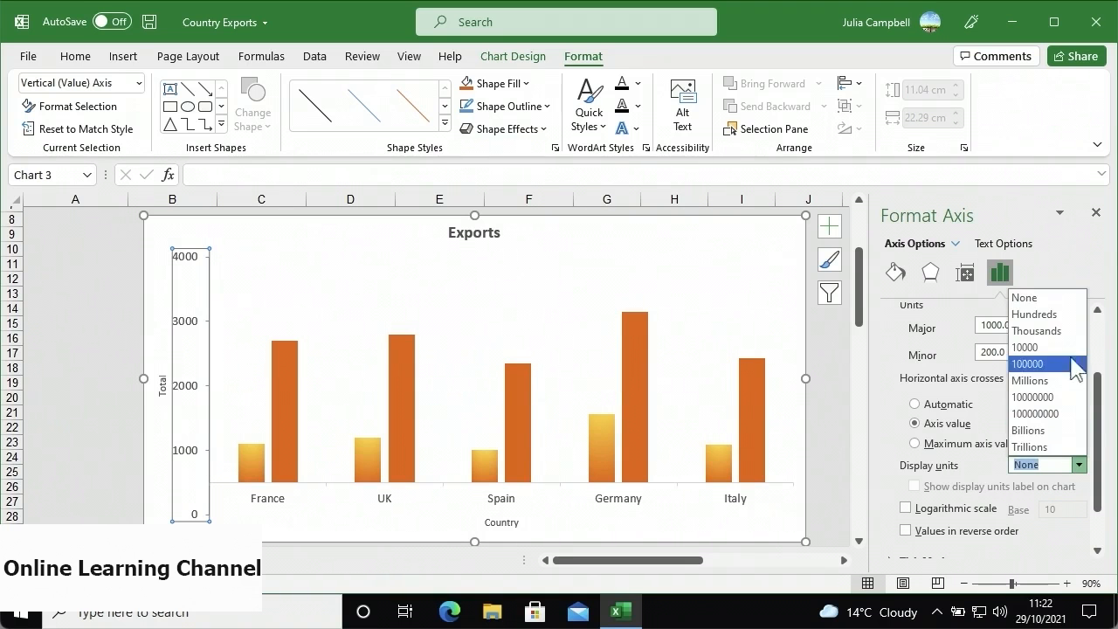
# - Show the axis values in Thousands, leaving logarithmic scale and reverse order off
pyautogui.click(1048, 330)
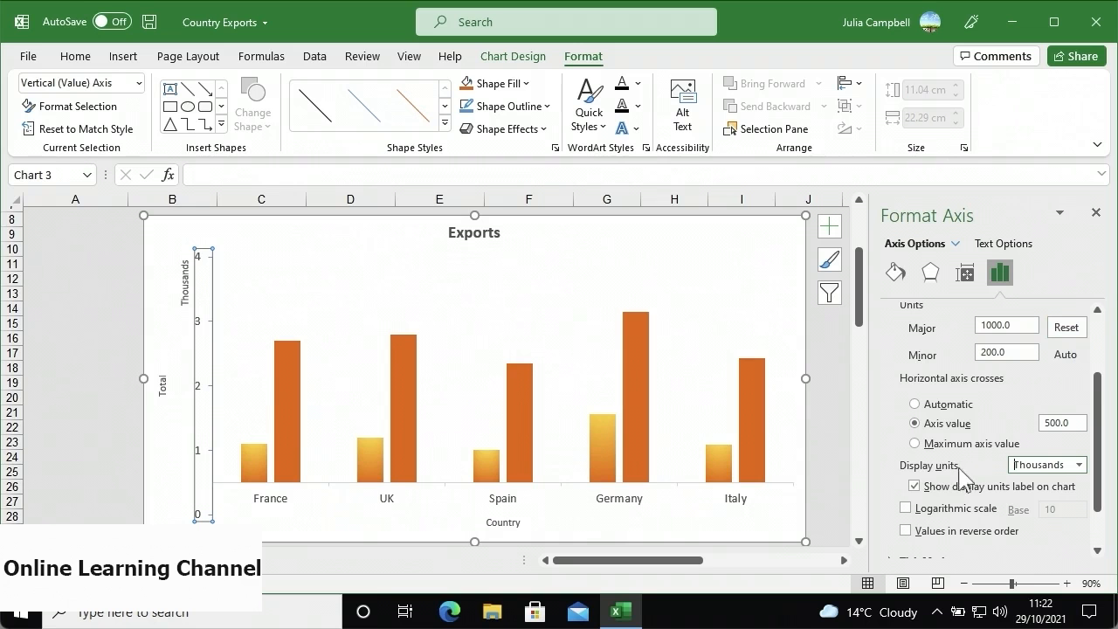
pyautogui.click(905, 510)
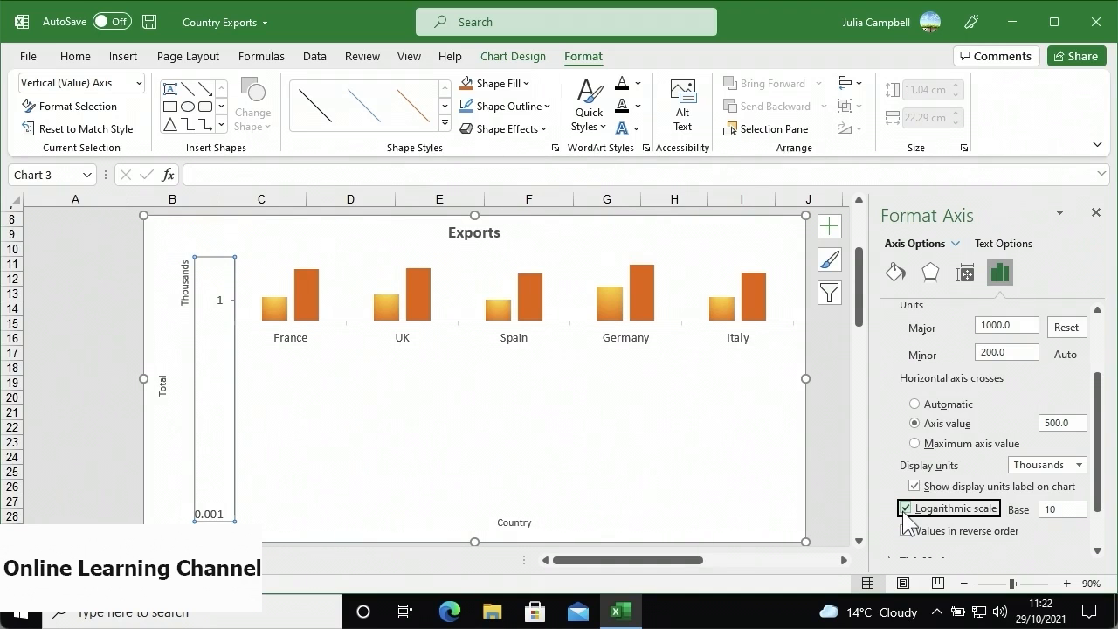
pyautogui.click(906, 509)
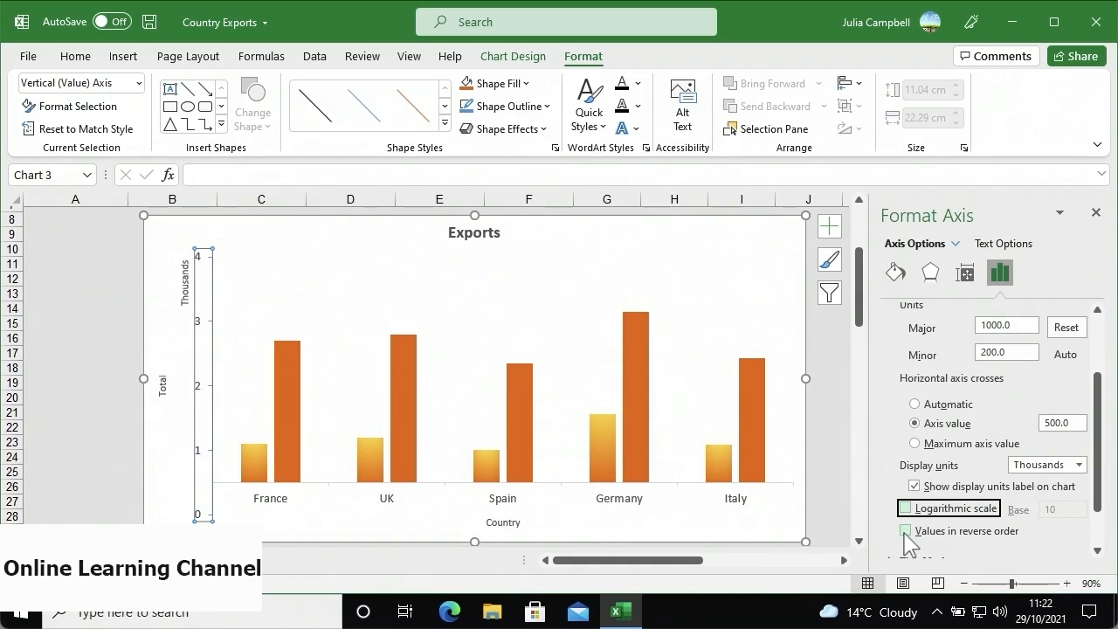
pyautogui.click(906, 532)
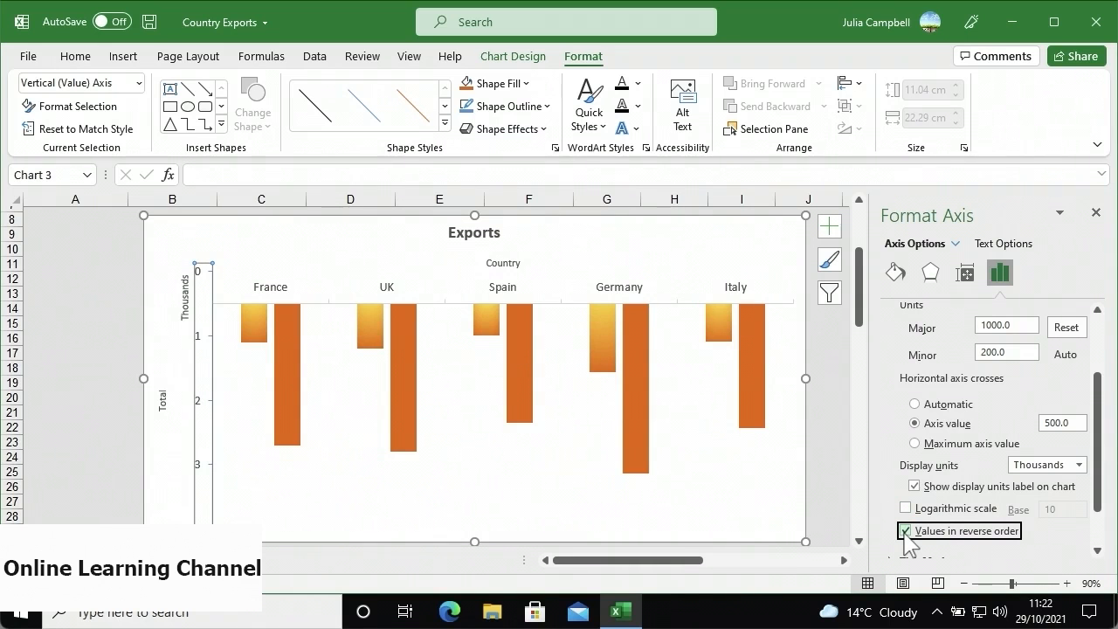
pyautogui.click(906, 532)
# - Set the axis's major tick marks to Inside
pyautogui.moveTo(1097, 496); pyautogui.dragTo(1105, 530)
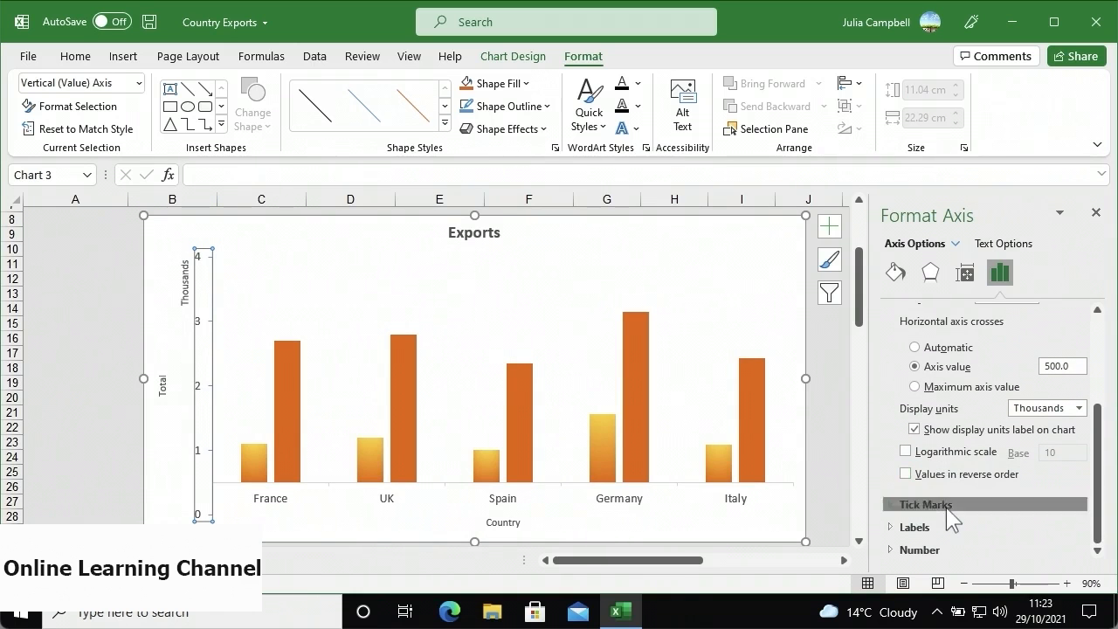
pyautogui.click(926, 504)
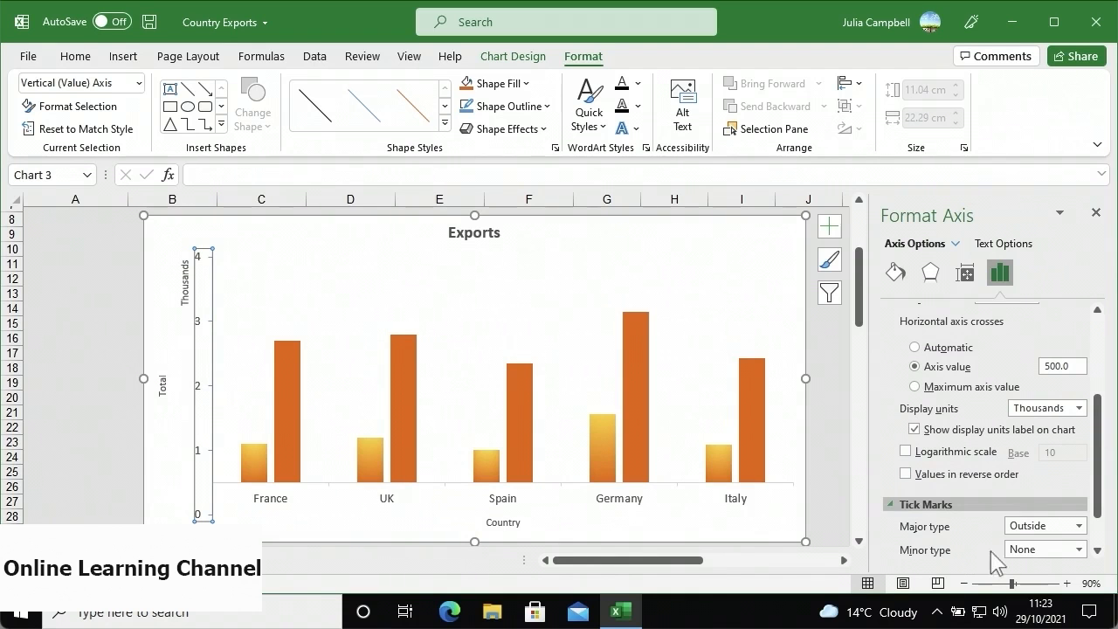
pyautogui.click(1077, 526)
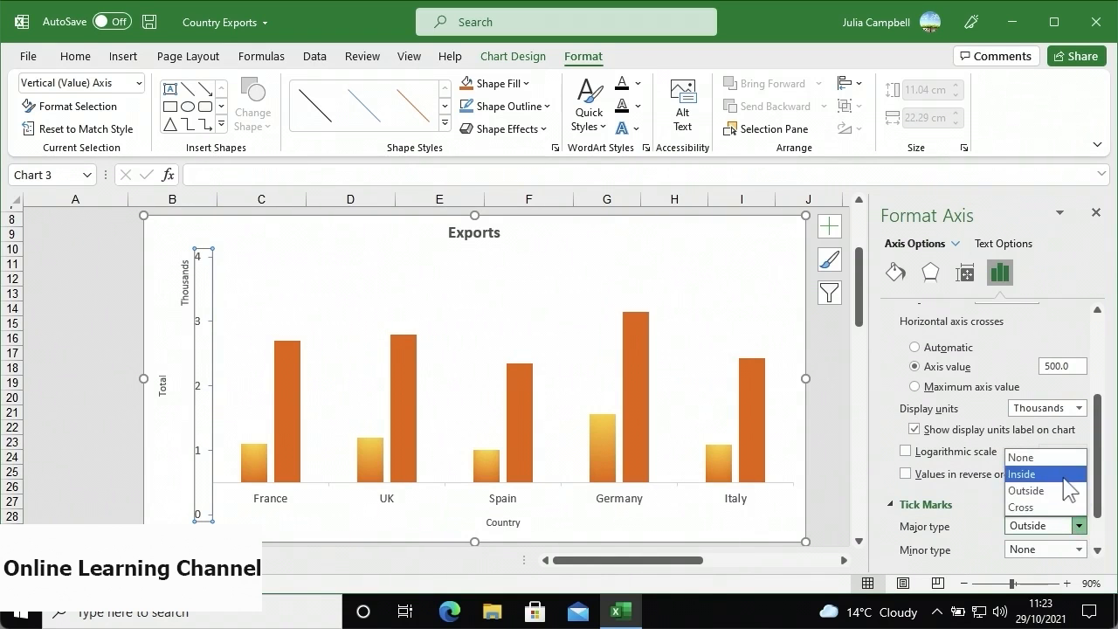
pyautogui.click(1069, 474)
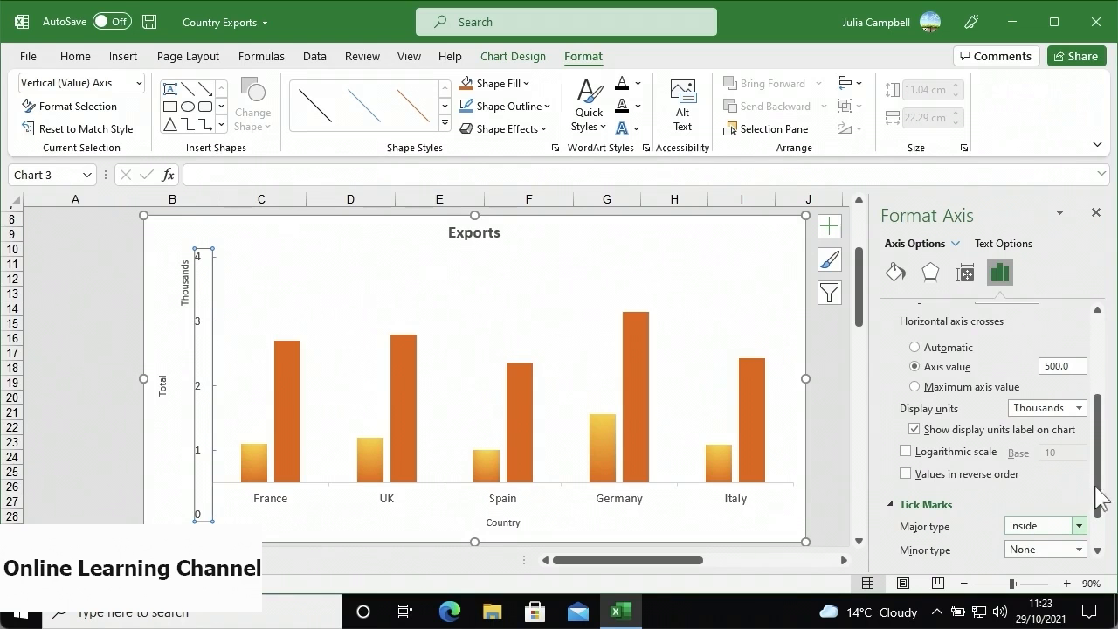
# - Look through the axis label position and number format settings
pyautogui.moveTo(1098, 474); pyautogui.dragTo(1097, 531)
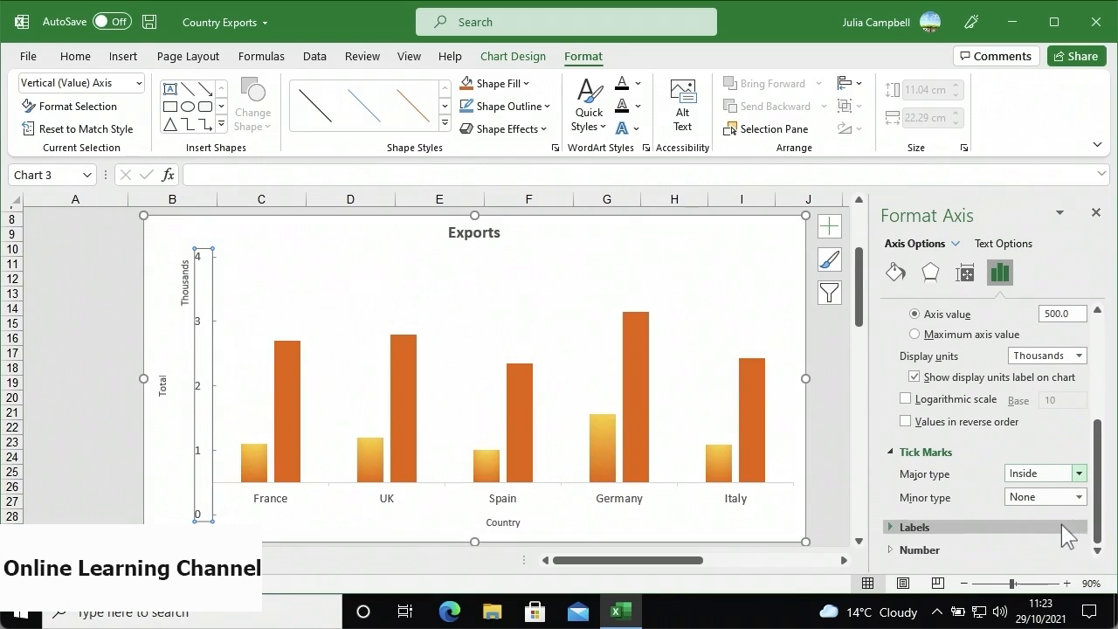
pyautogui.click(1063, 528)
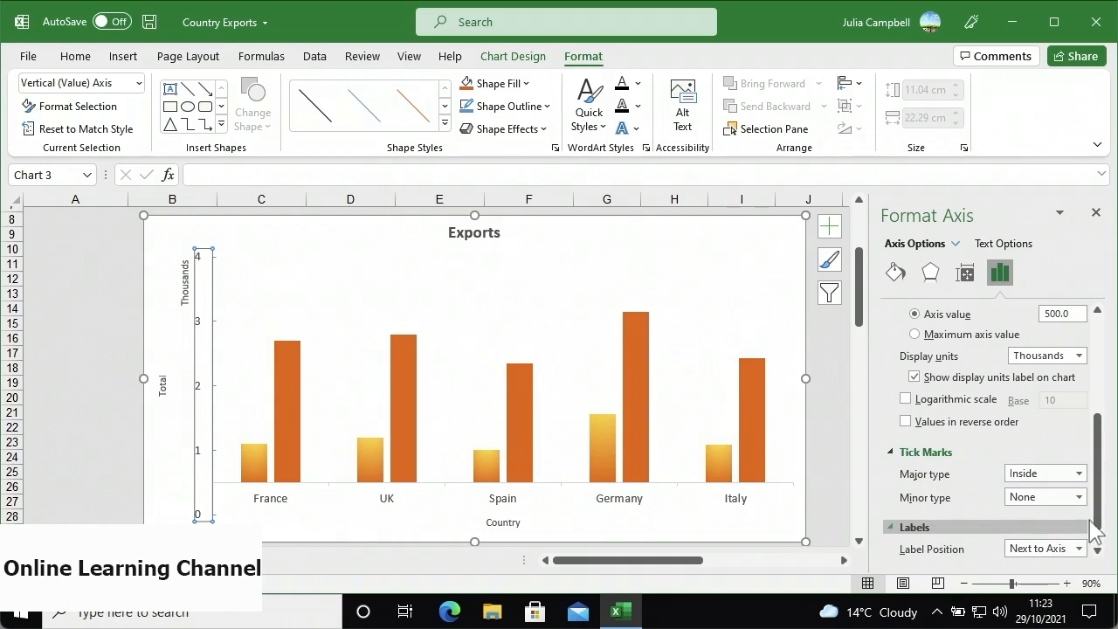
pyautogui.scroll(-1, 1092, 524)
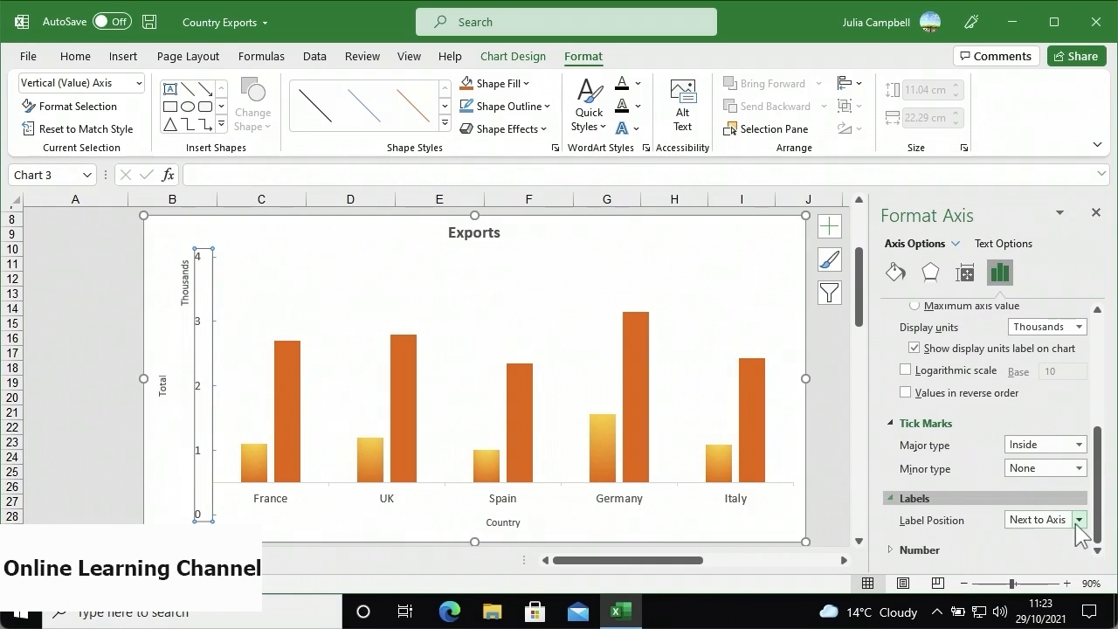
pyautogui.click(1078, 521)
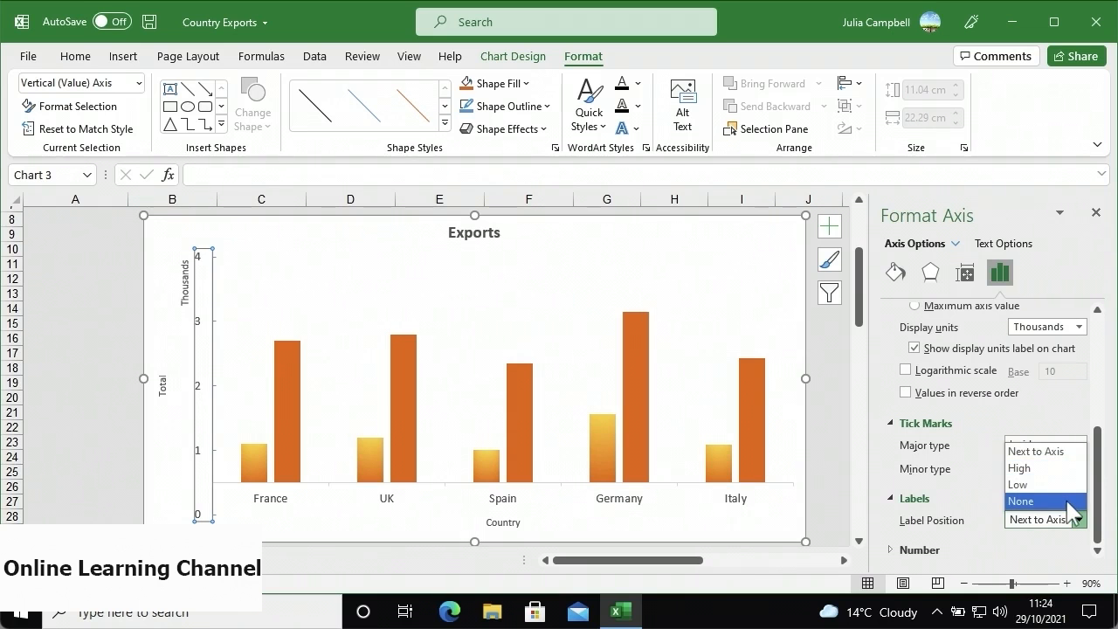
pyautogui.click(1029, 552)
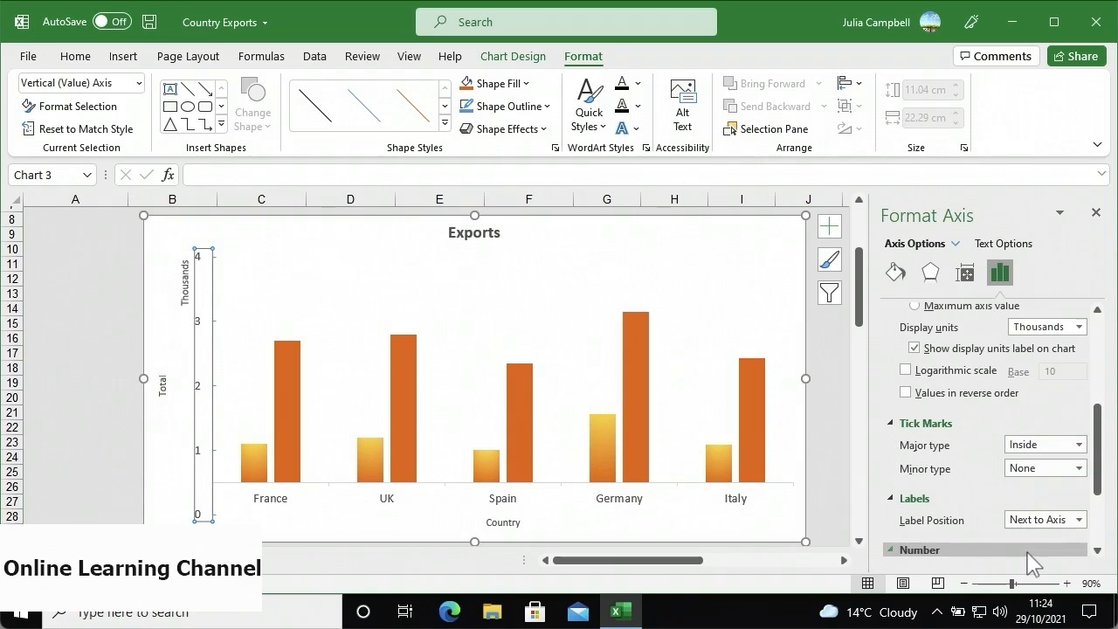
pyautogui.click(1096, 550)
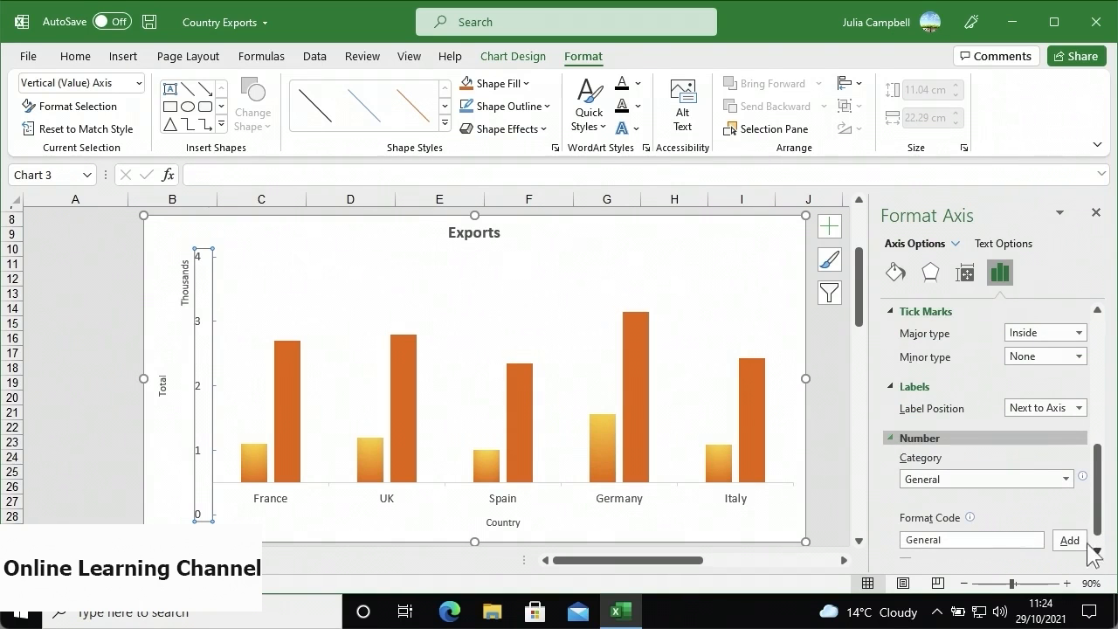
# - Format the axis labels as £ currency and close the Format Axis pane
pyautogui.click(1065, 477)
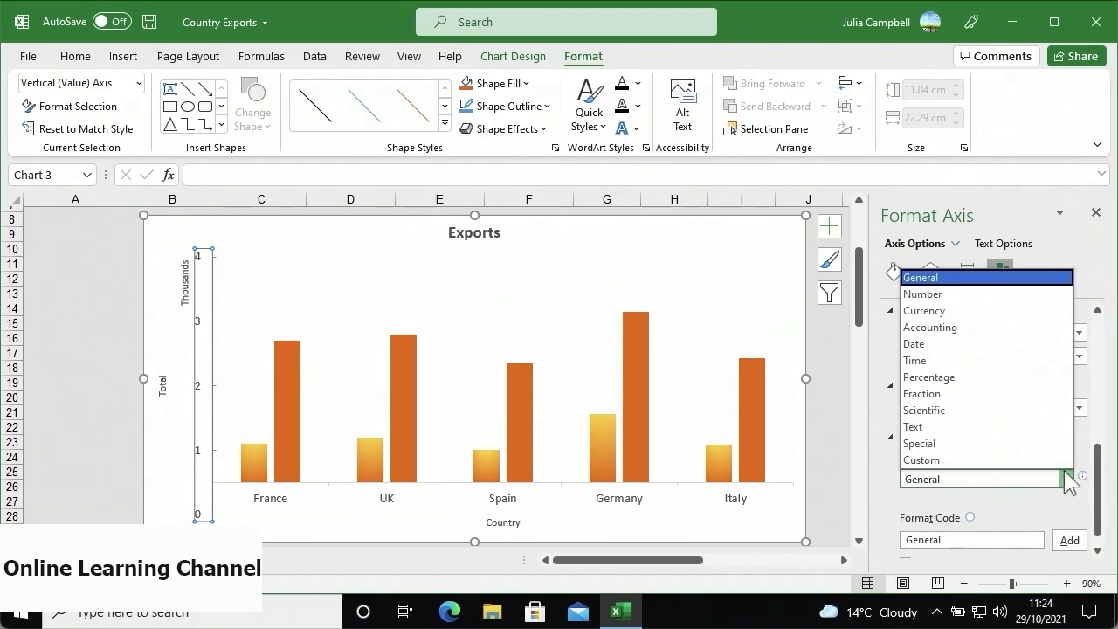
pyautogui.click(1014, 312)
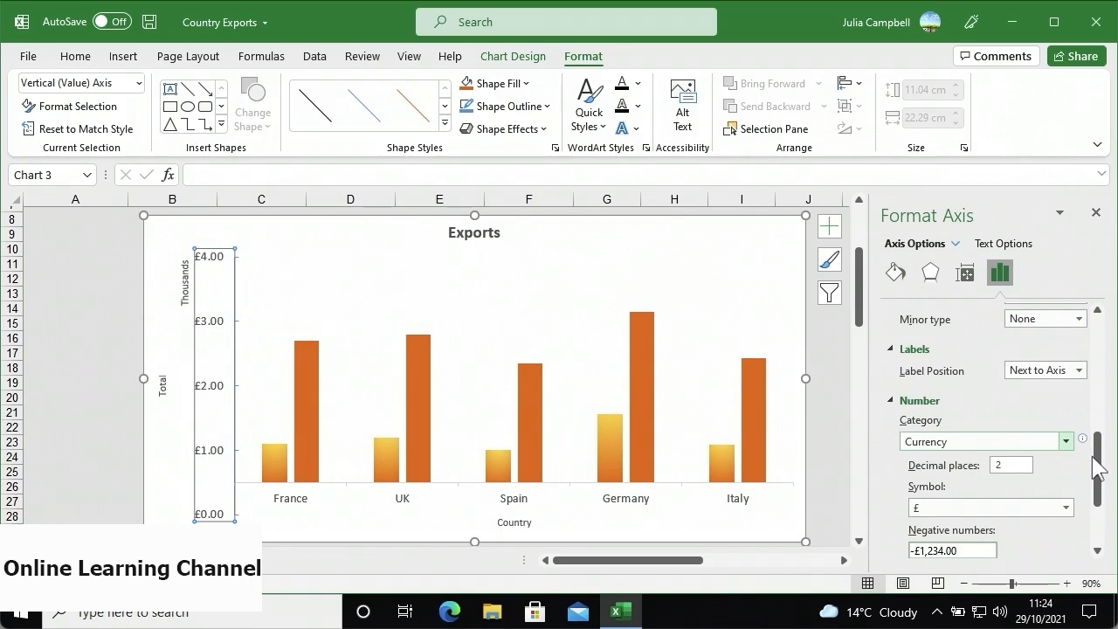
pyautogui.moveTo(1098, 469); pyautogui.dragTo(1085, 510)
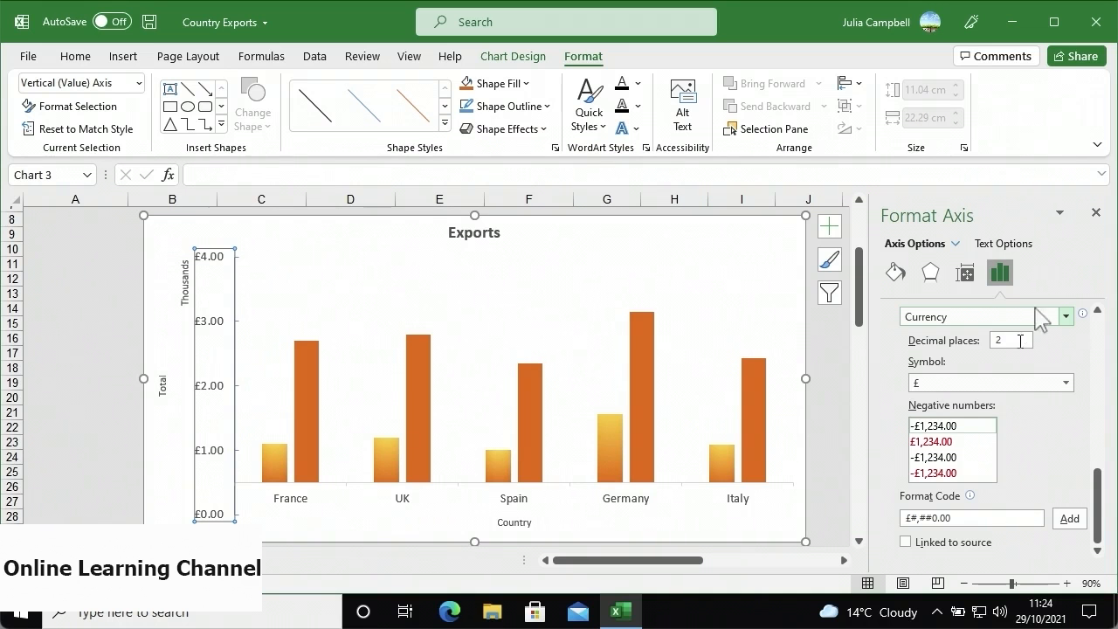
pyautogui.click(1096, 213)
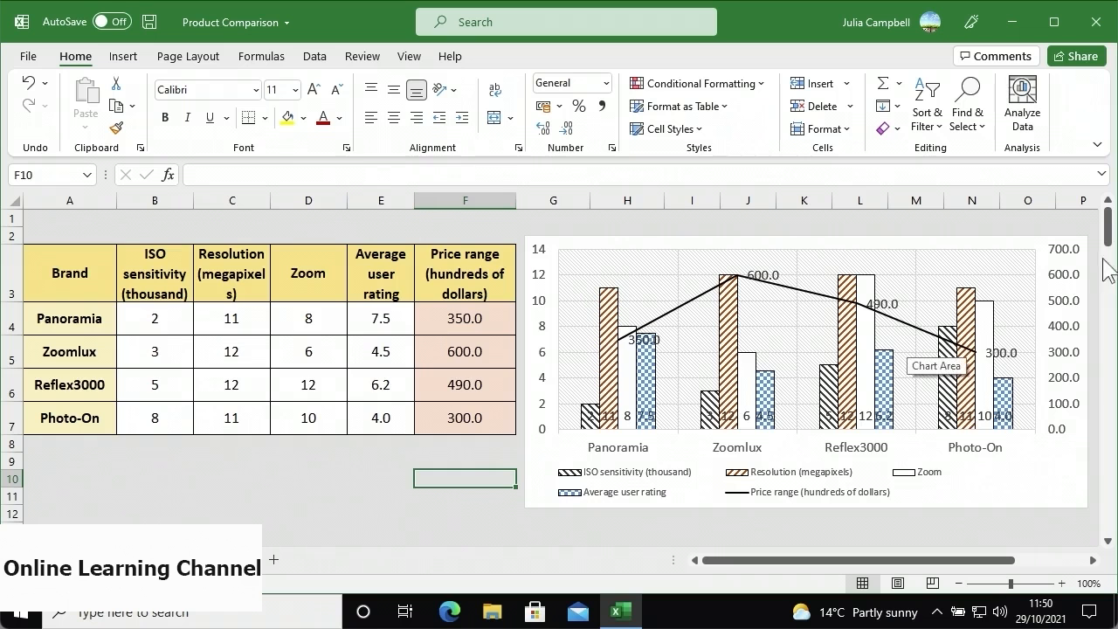
# - Select the Brand Info bar chart and open Change Chart Type from Chart Design
pyautogui.moveTo(1109, 249); pyautogui.dragTo(1111, 292)
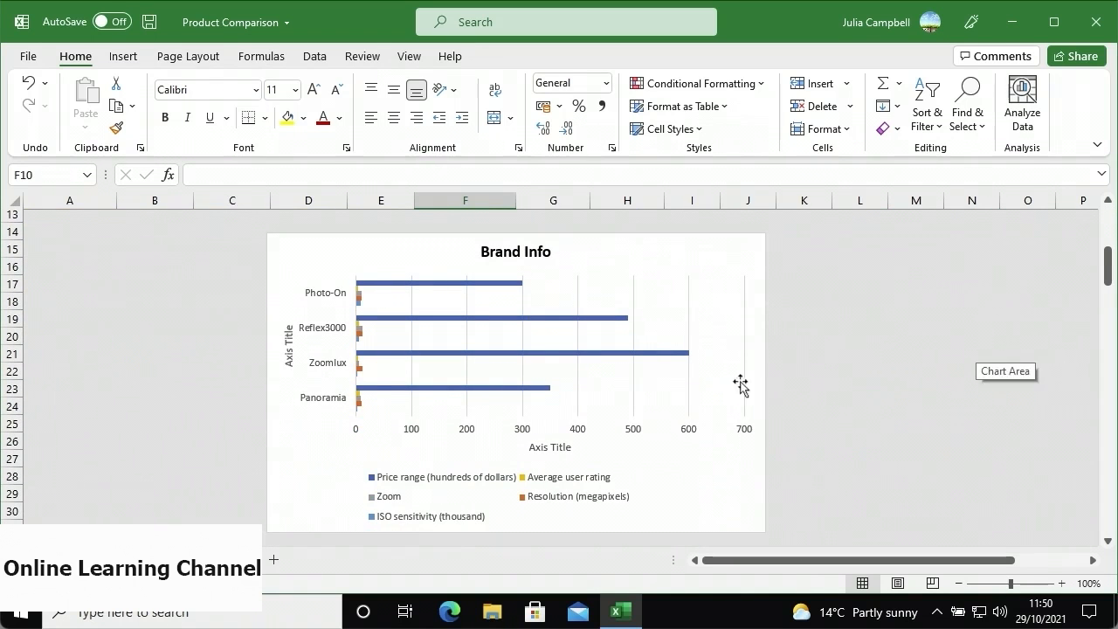
pyautogui.click(639, 258)
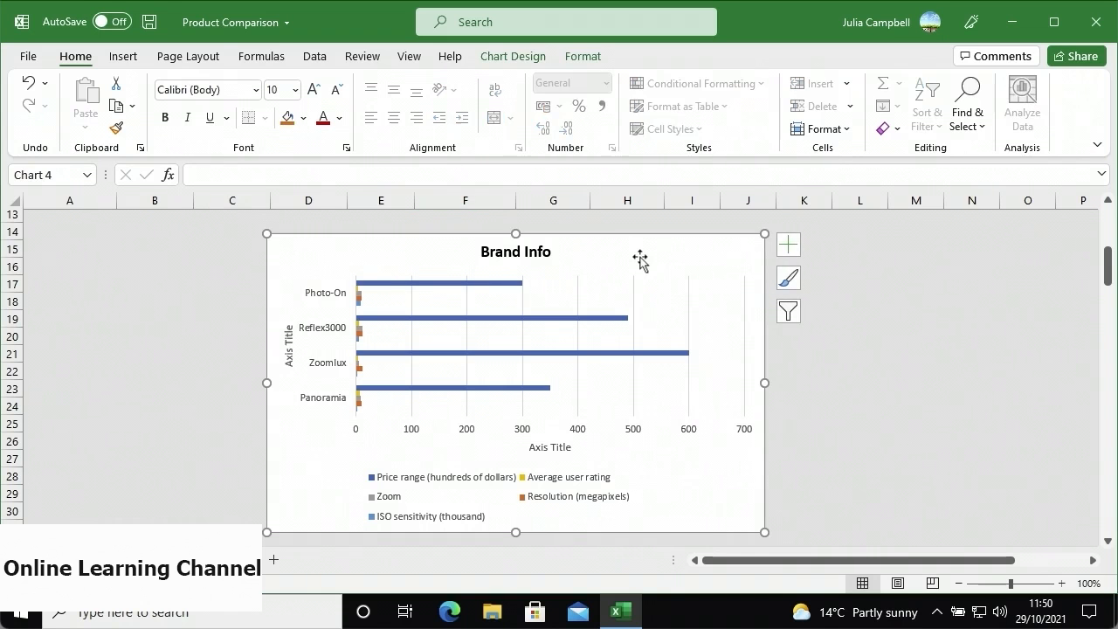
pyautogui.click(528, 62)
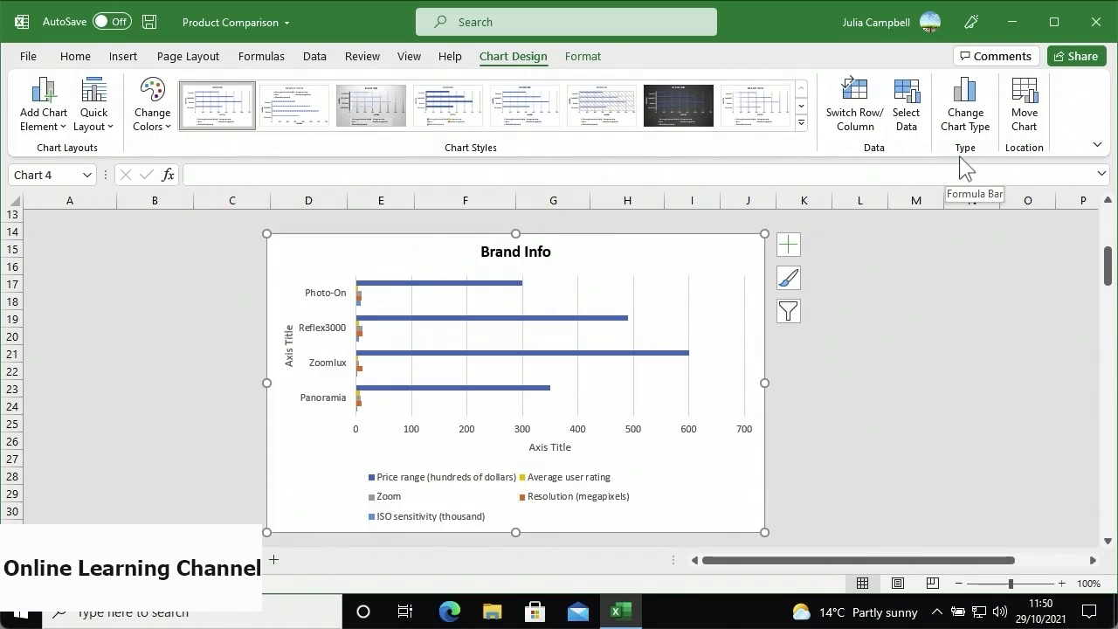
pyautogui.click(970, 133)
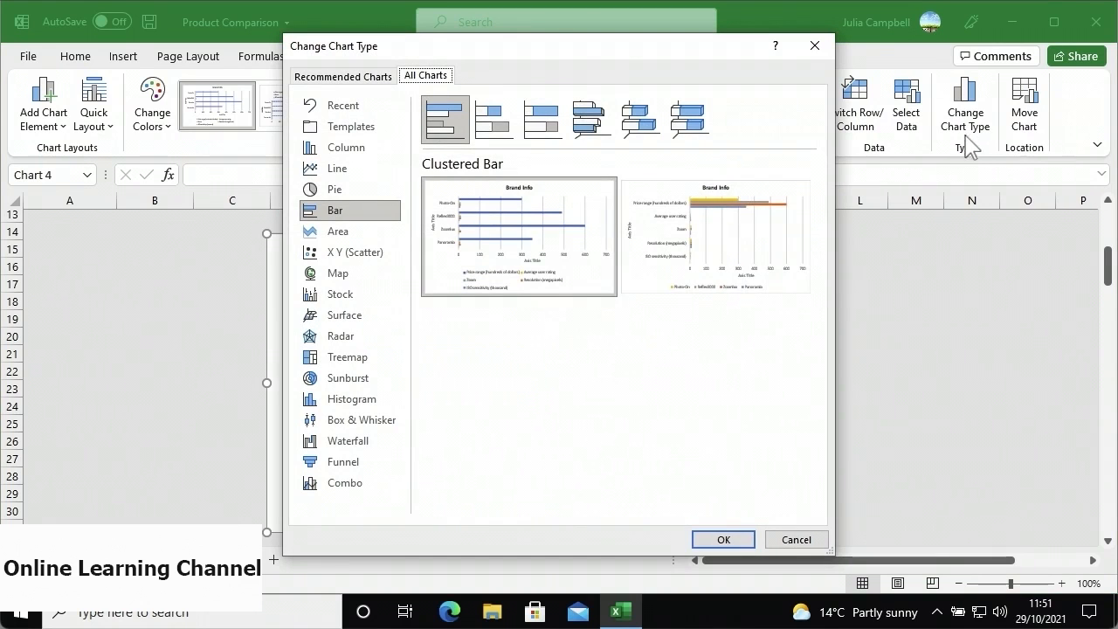
# - Make it a Combo chart: Price range as marked line on secondary axis, Average user rating as stacked area
pyautogui.click(369, 479)
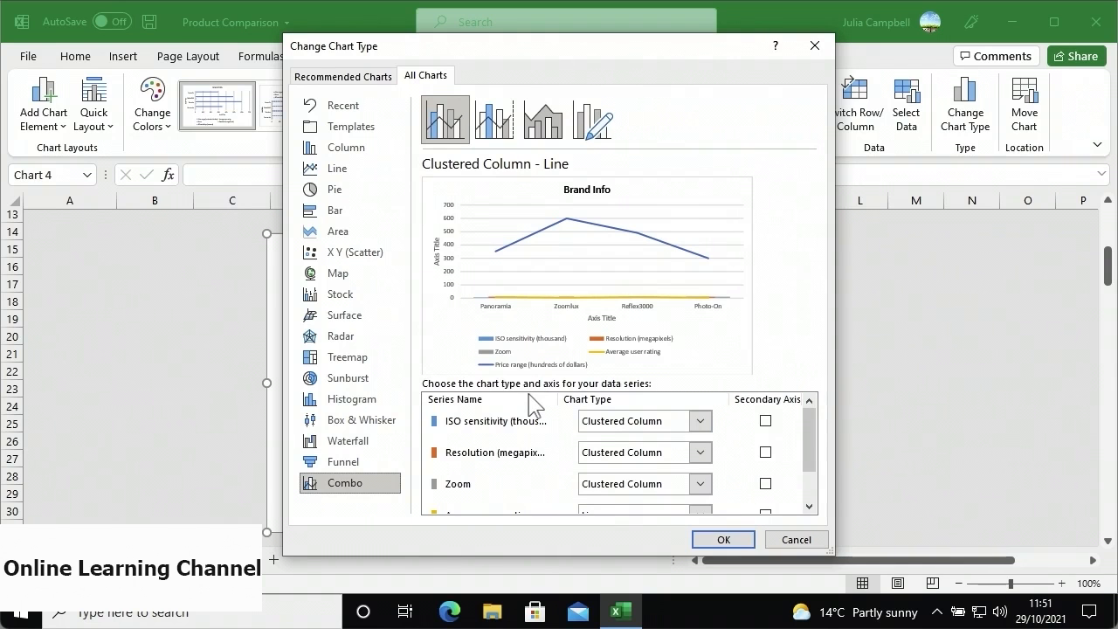
pyautogui.moveTo(808, 449); pyautogui.dragTo(803, 494)
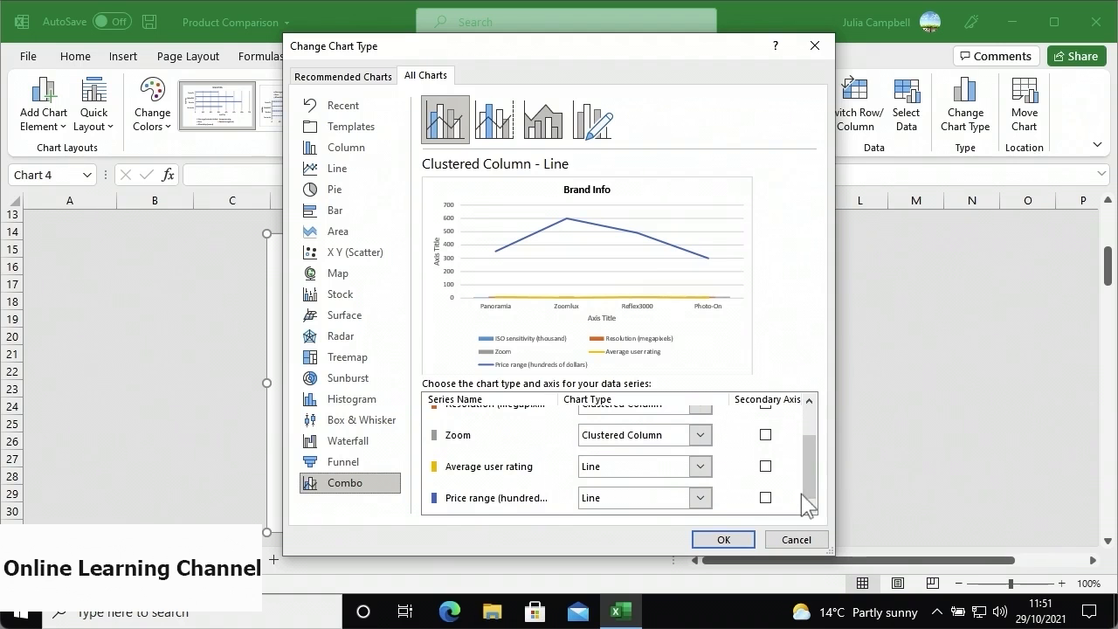
pyautogui.click(701, 498)
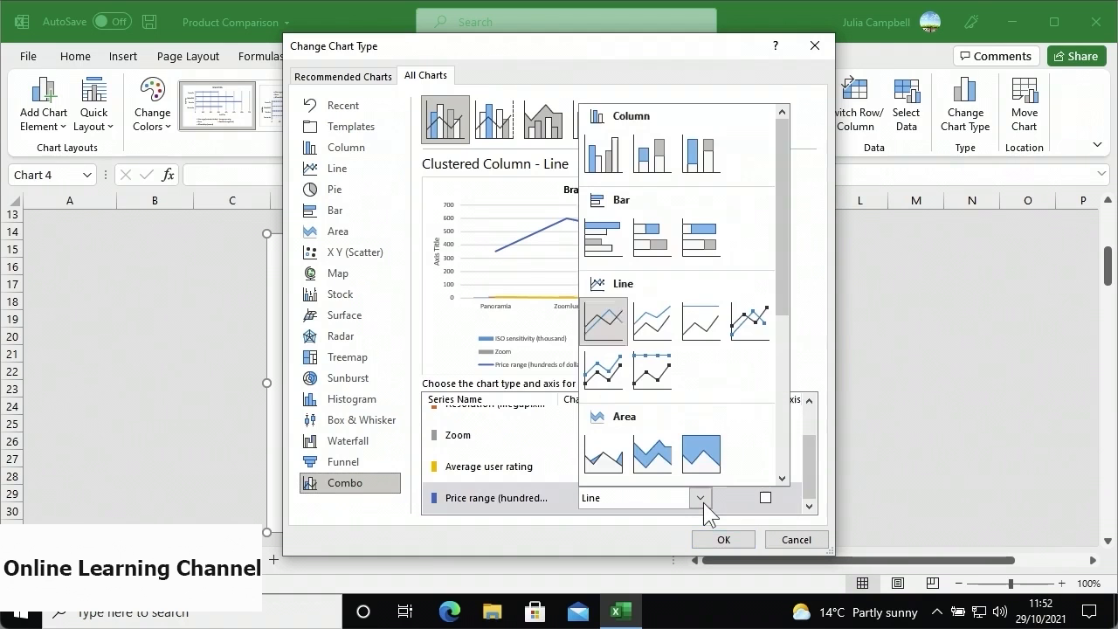
pyautogui.click(752, 342)
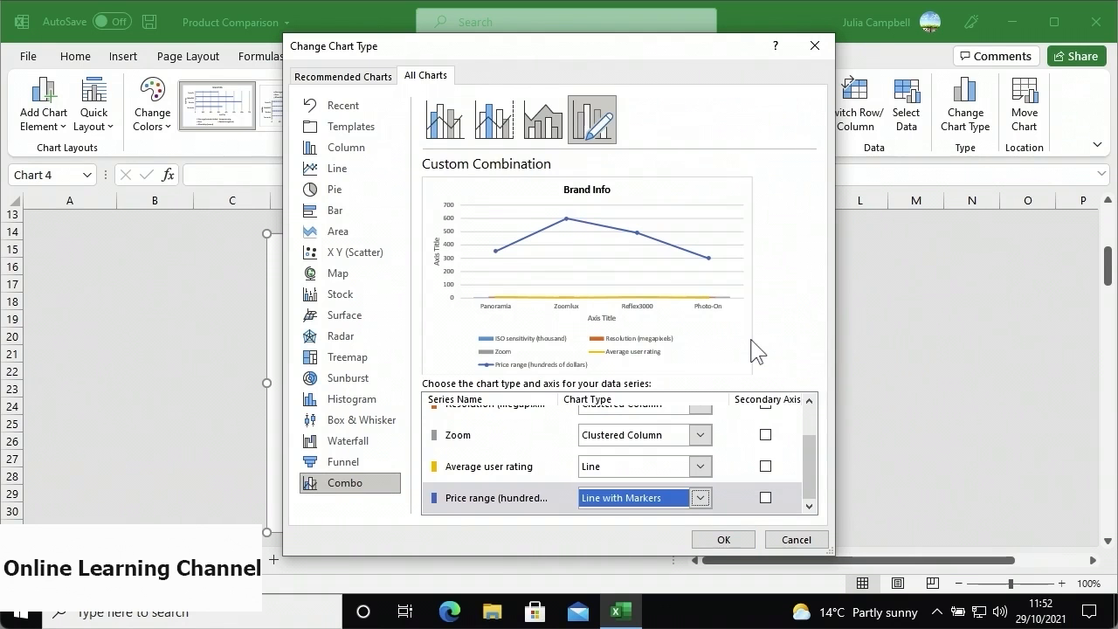
pyautogui.click(765, 498)
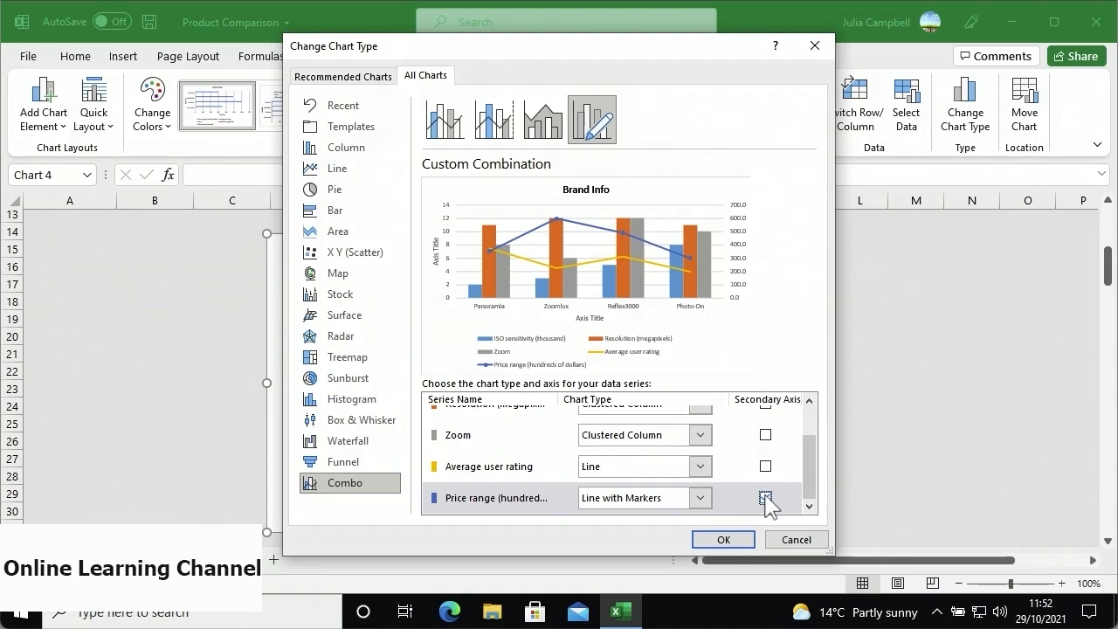
pyautogui.click(700, 466)
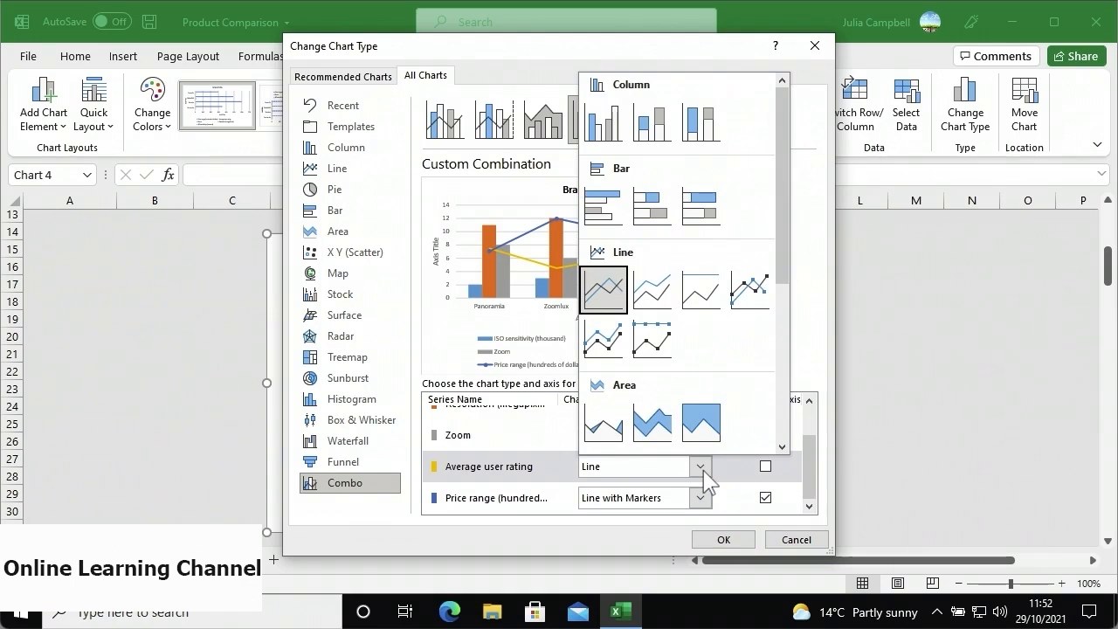
pyautogui.click(653, 423)
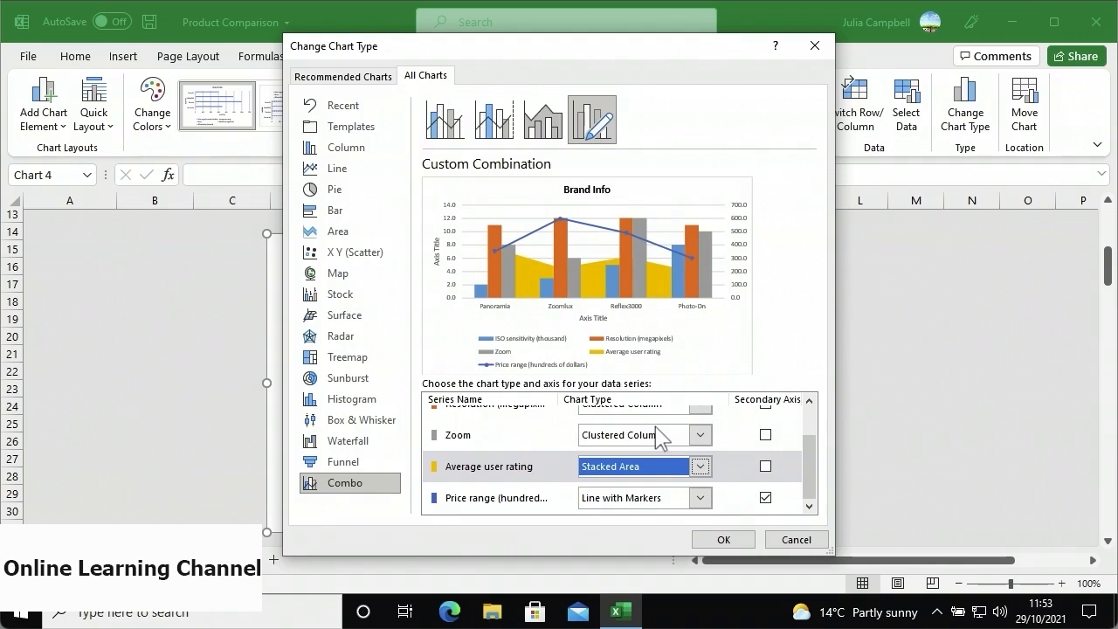
pyautogui.click(721, 540)
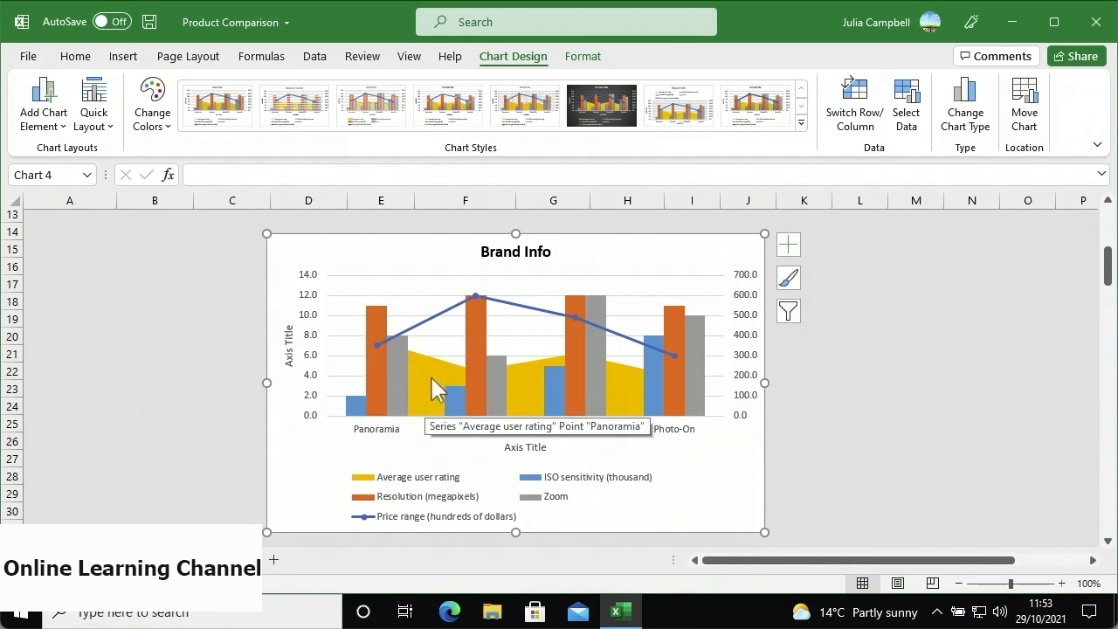
# - Apply Quick Layout 9, chart Style 1 and the first Colorful palette to Brand Info
pyautogui.moveTo(427, 321)
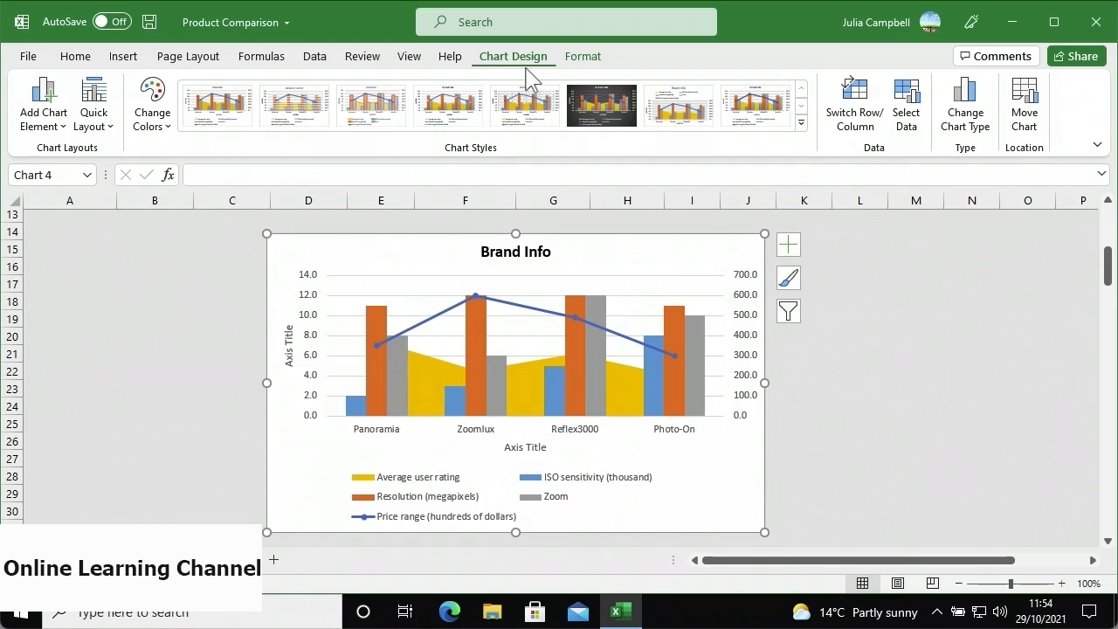
pyautogui.click(94, 120)
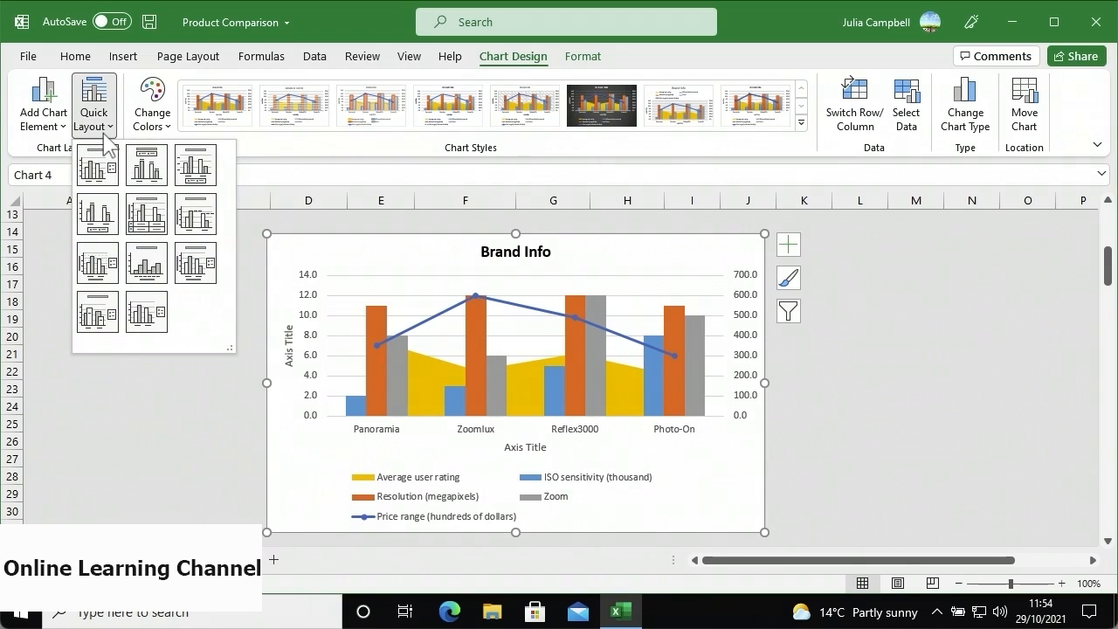
pyautogui.click(196, 262)
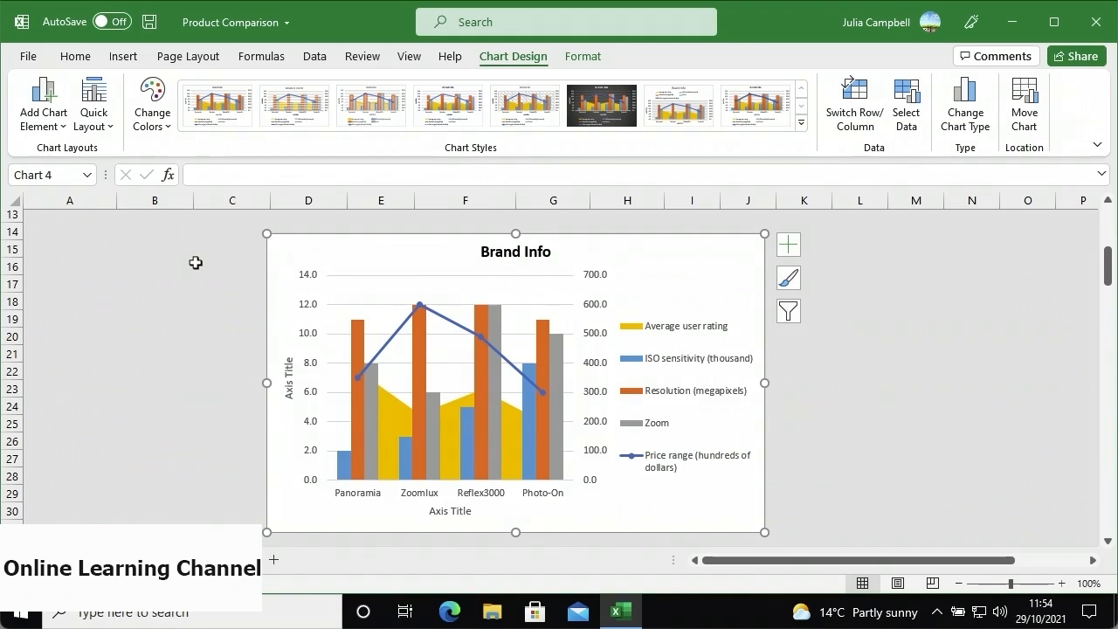
pyautogui.click(807, 137)
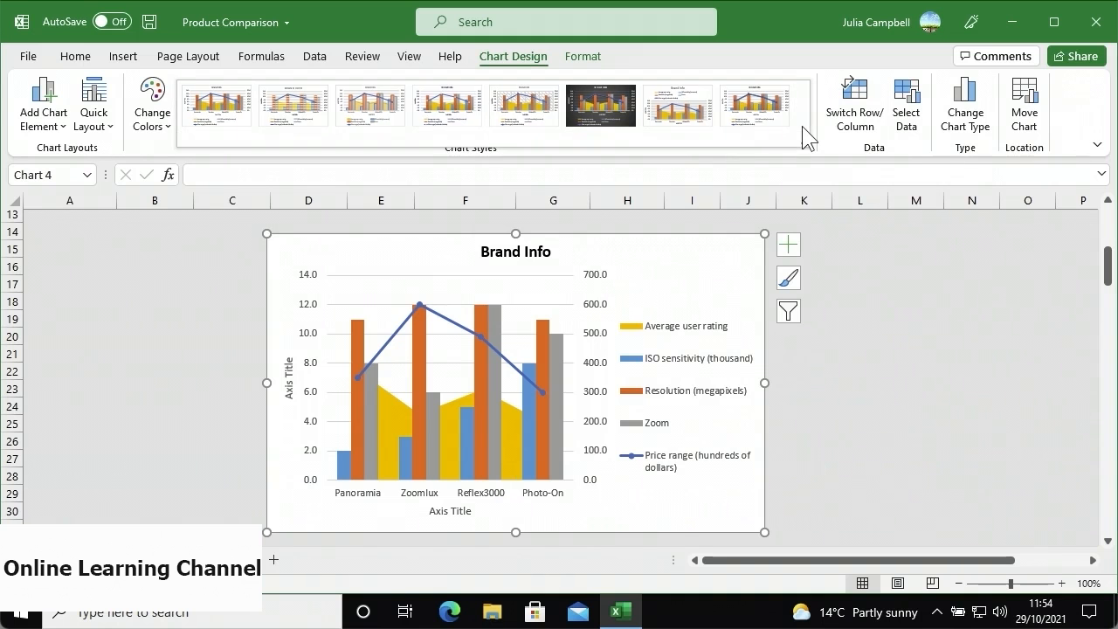
pyautogui.click(220, 123)
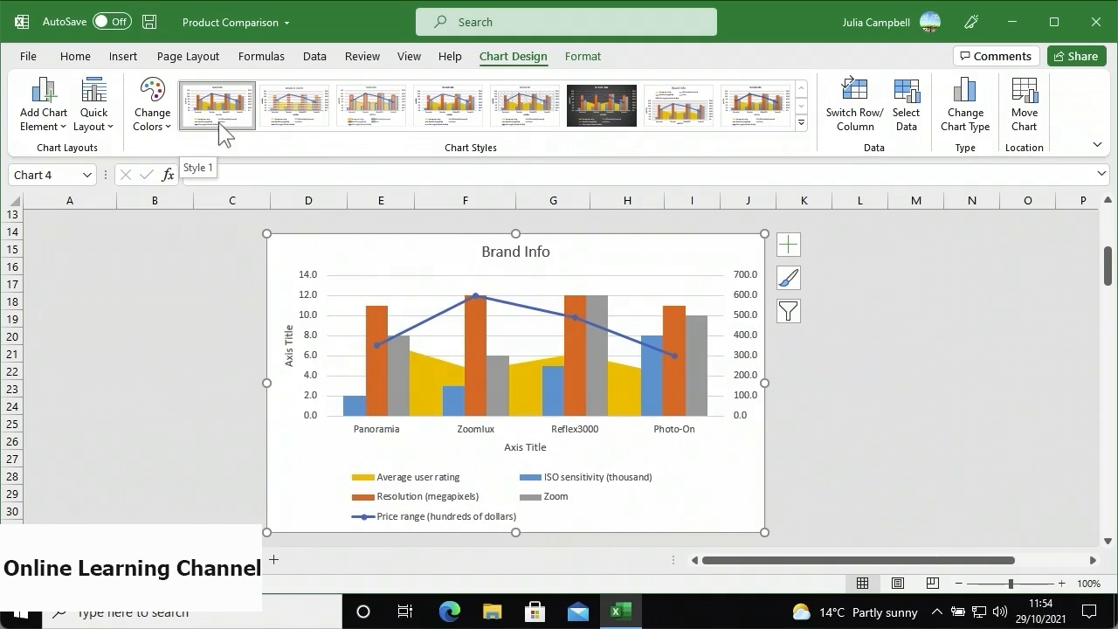
pyautogui.click(162, 138)
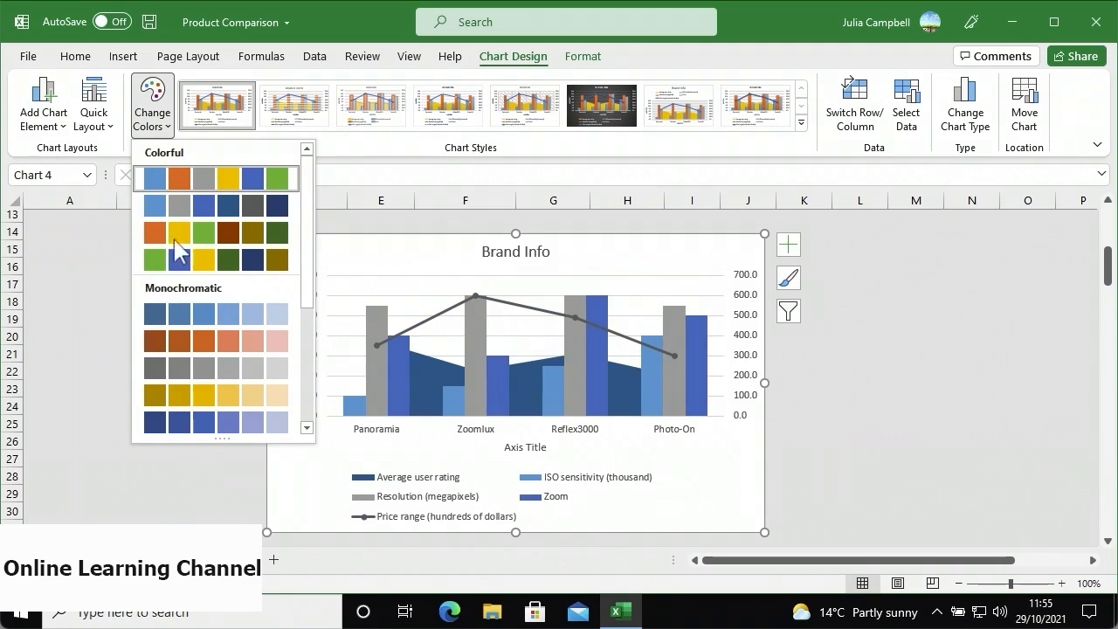
pyautogui.click(172, 178)
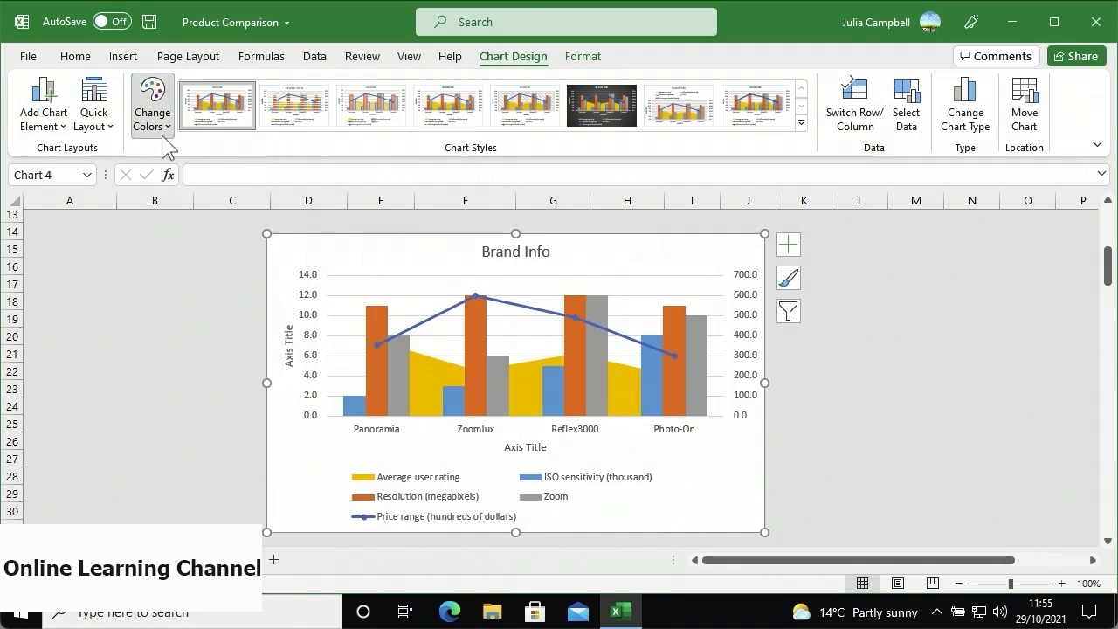
# - Untick Axis Titles in the Brand Info chart's elements and open its Chart Filters
pyautogui.click(584, 67)
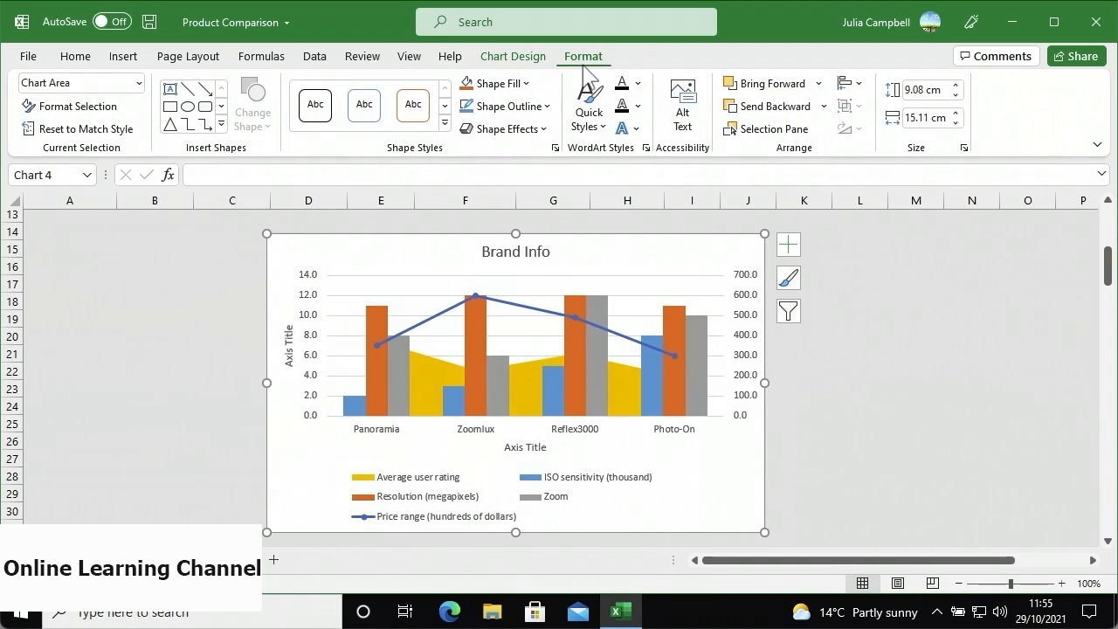
pyautogui.click(402, 354)
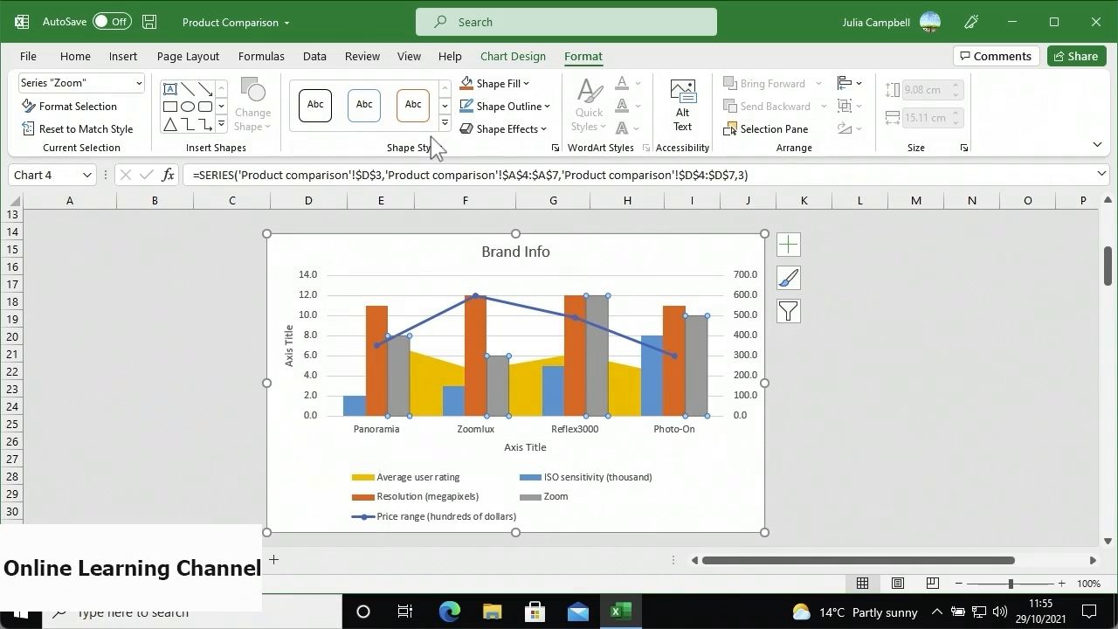
pyautogui.click(786, 247)
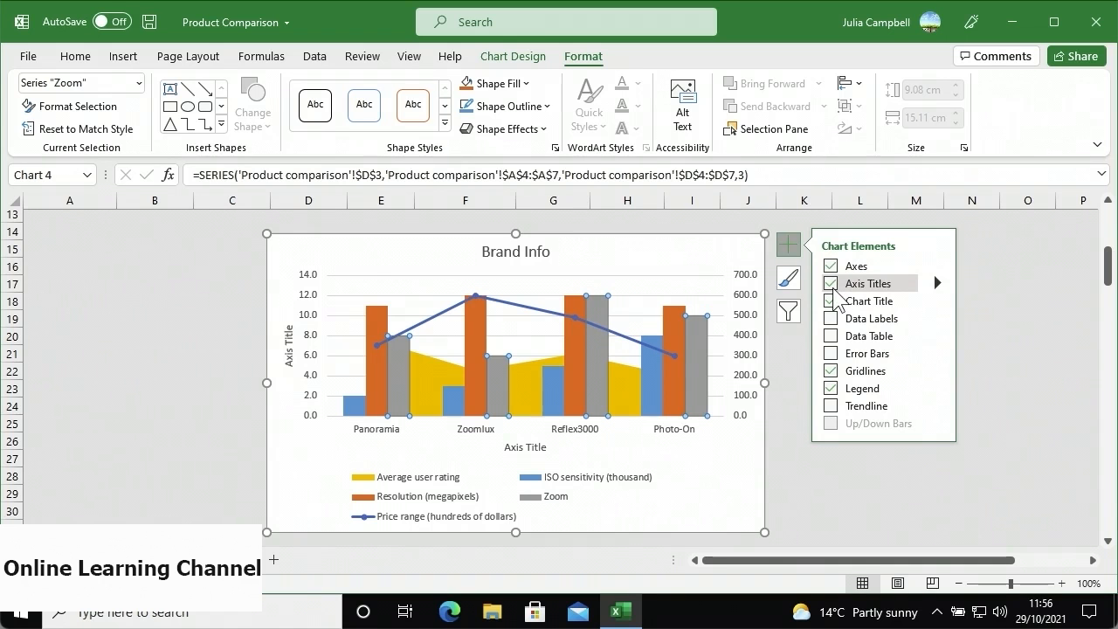
pyautogui.click(830, 285)
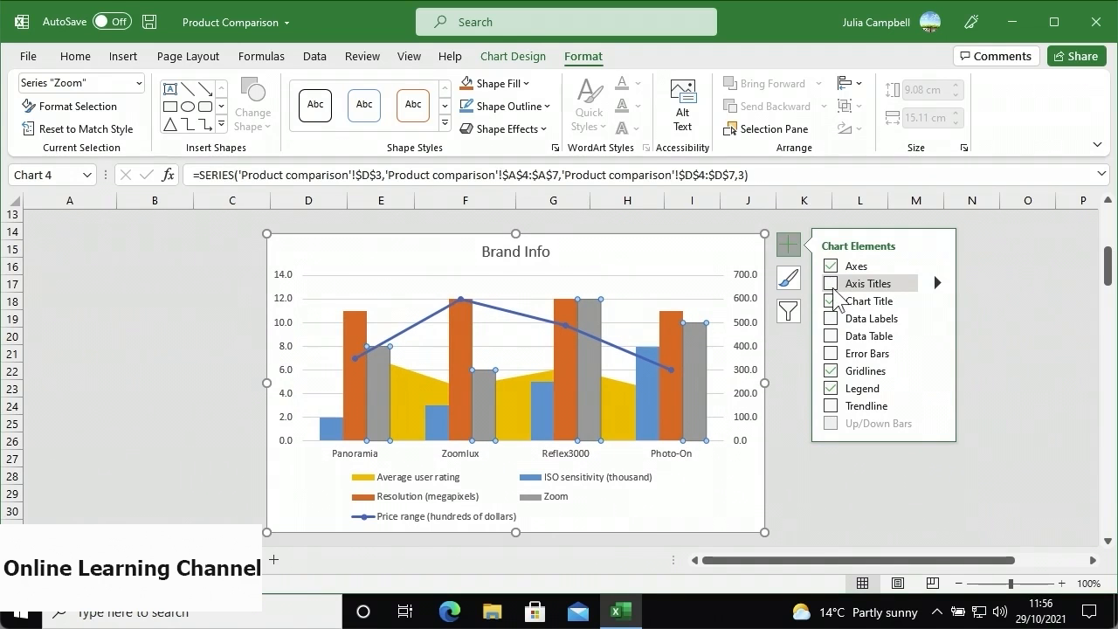
pyautogui.click(789, 311)
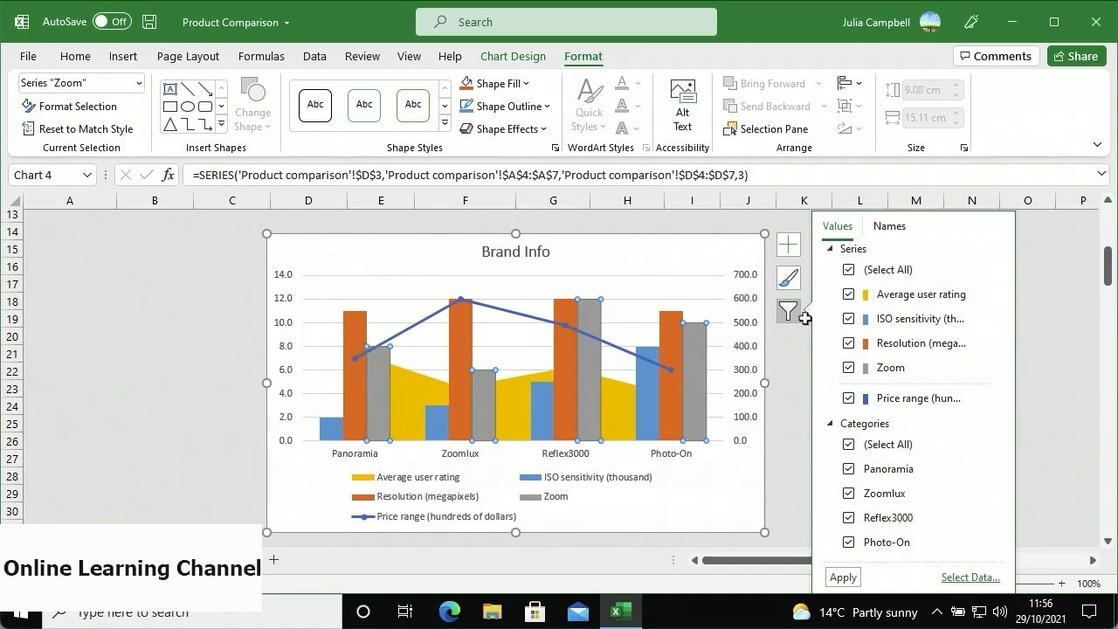
# - Filter the chart to only the Price range series, then select J3 in Balance of trade
pyautogui.click(848, 270)
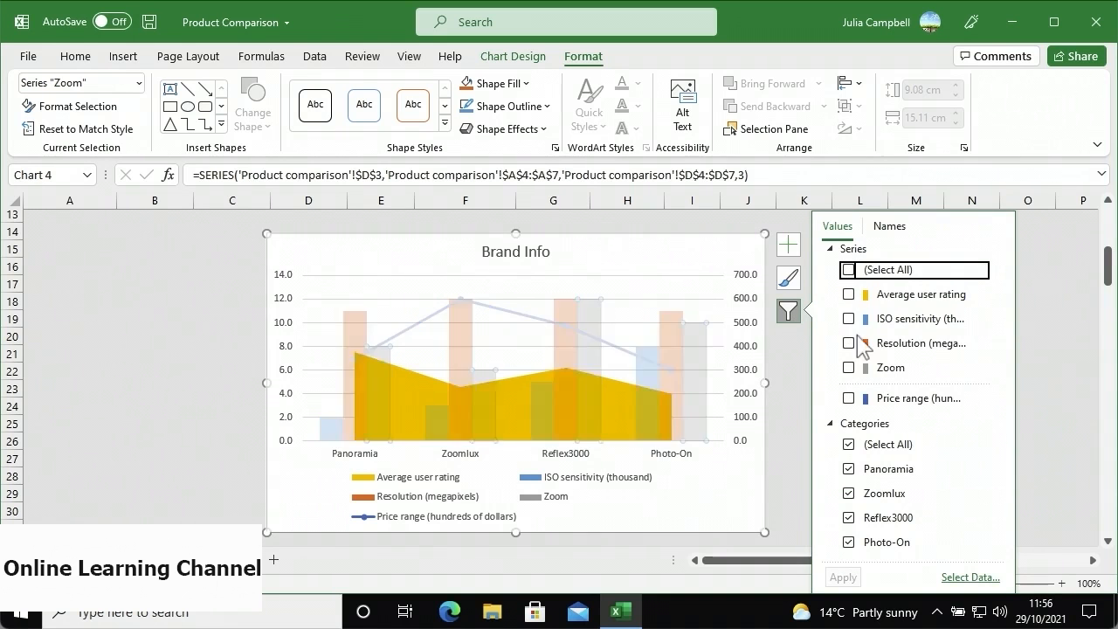
pyautogui.click(848, 399)
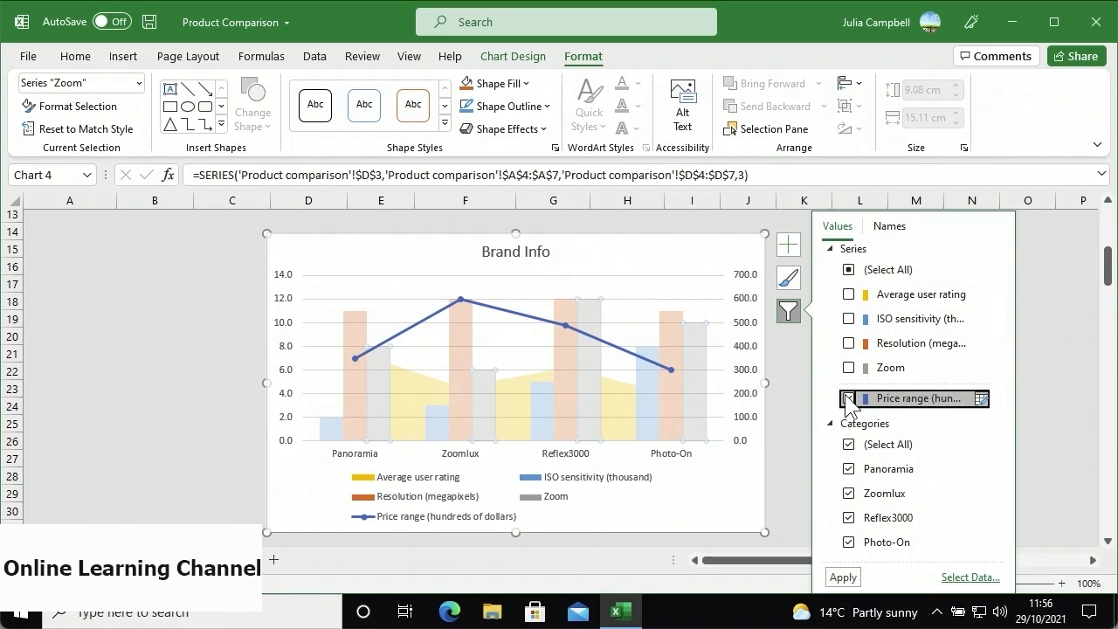
pyautogui.click(843, 578)
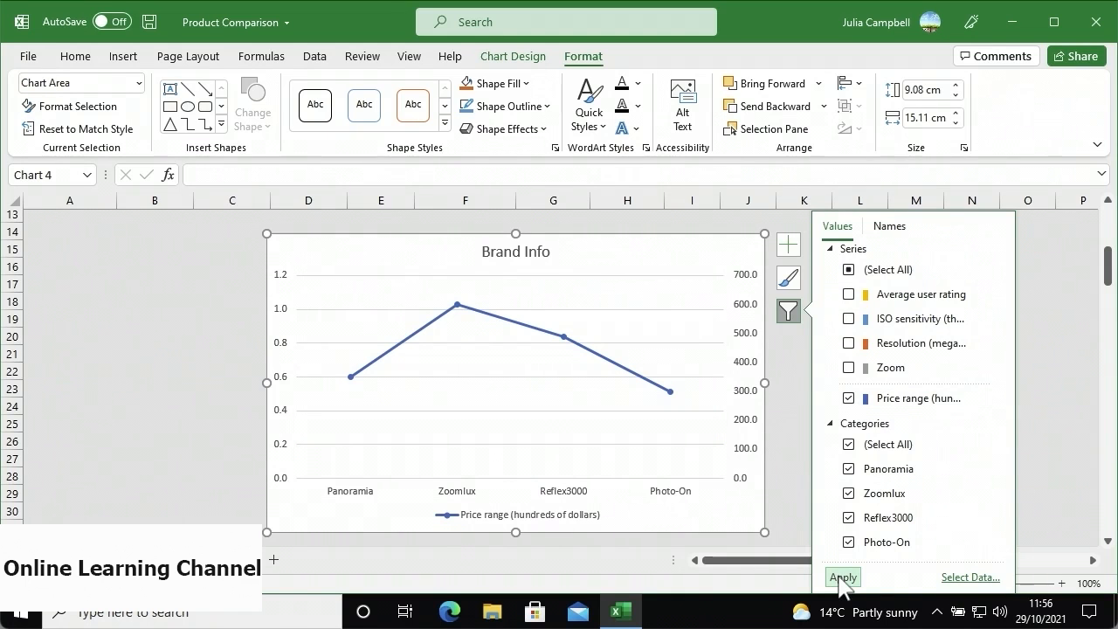
pyautogui.click(787, 312)
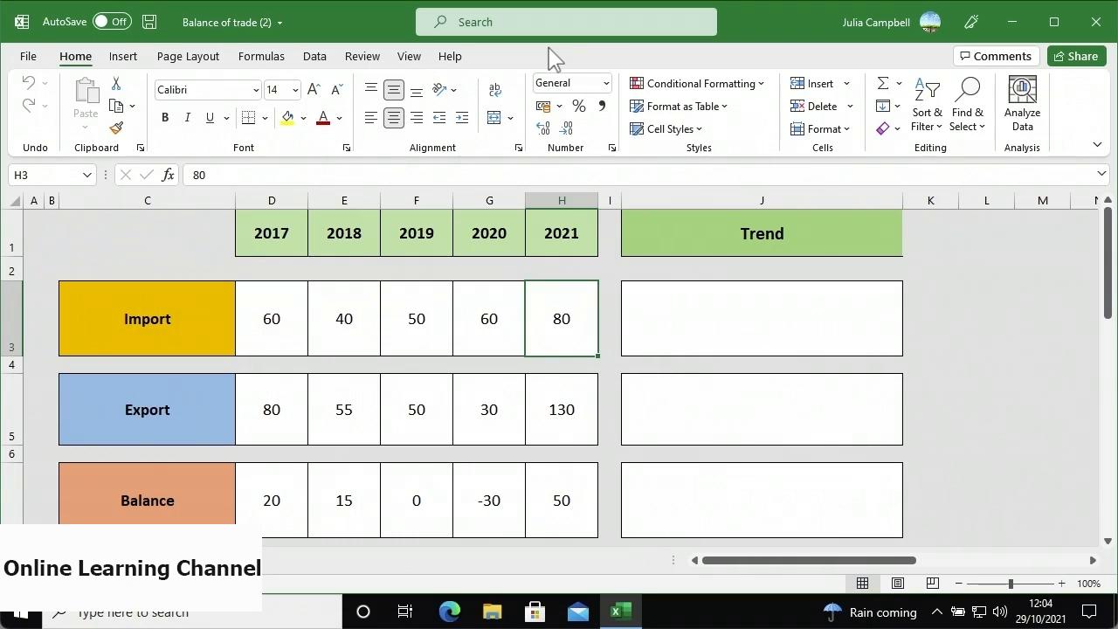
pyautogui.click(661, 309)
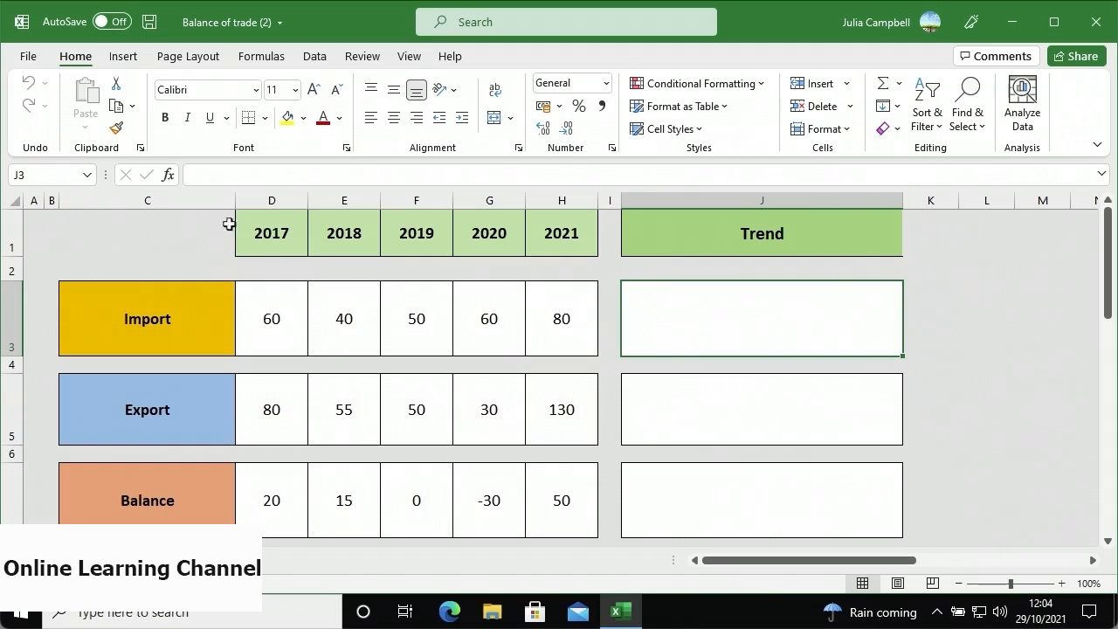
pyautogui.click(124, 57)
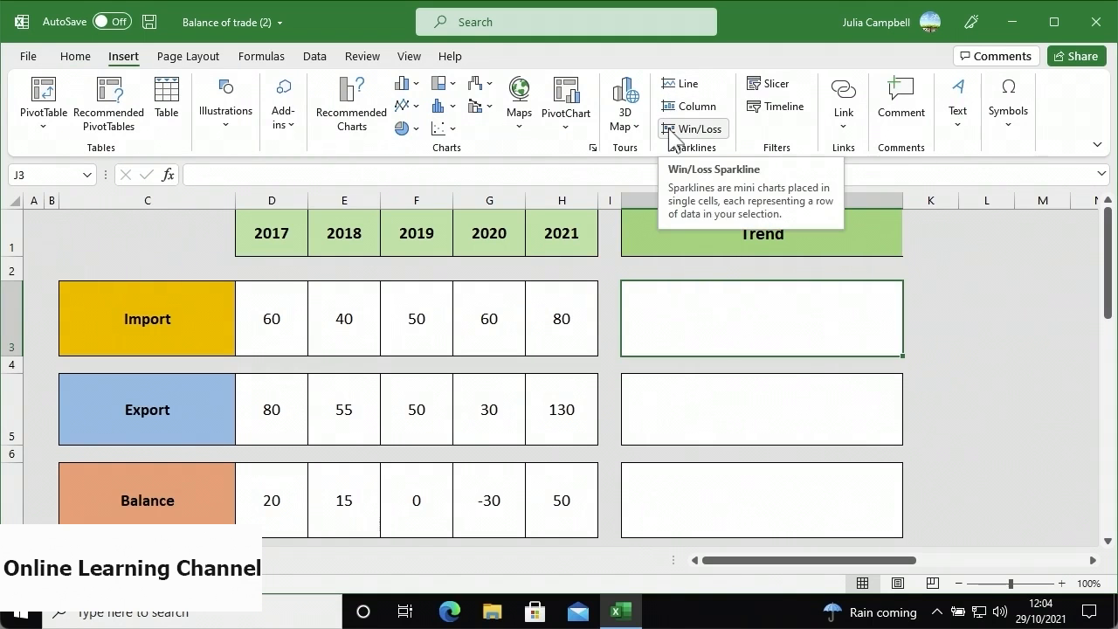
# - Insert a line sparkline in J3 from the Import values D3:H3
pyautogui.click(668, 90)
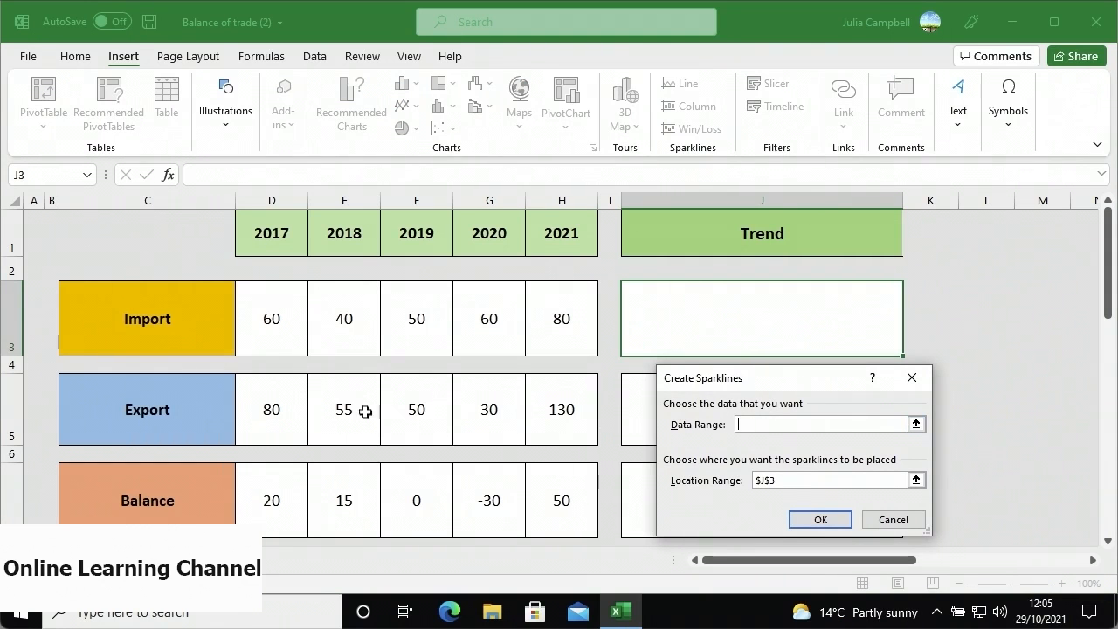
pyautogui.moveTo(275, 331); pyautogui.dragTo(540, 328)
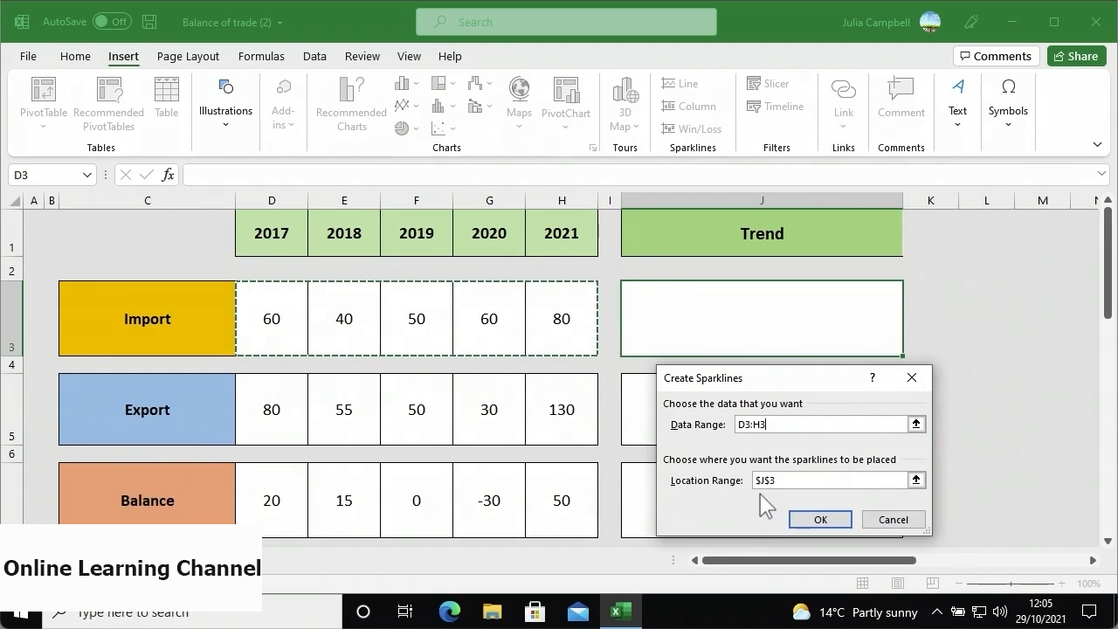
pyautogui.click(801, 520)
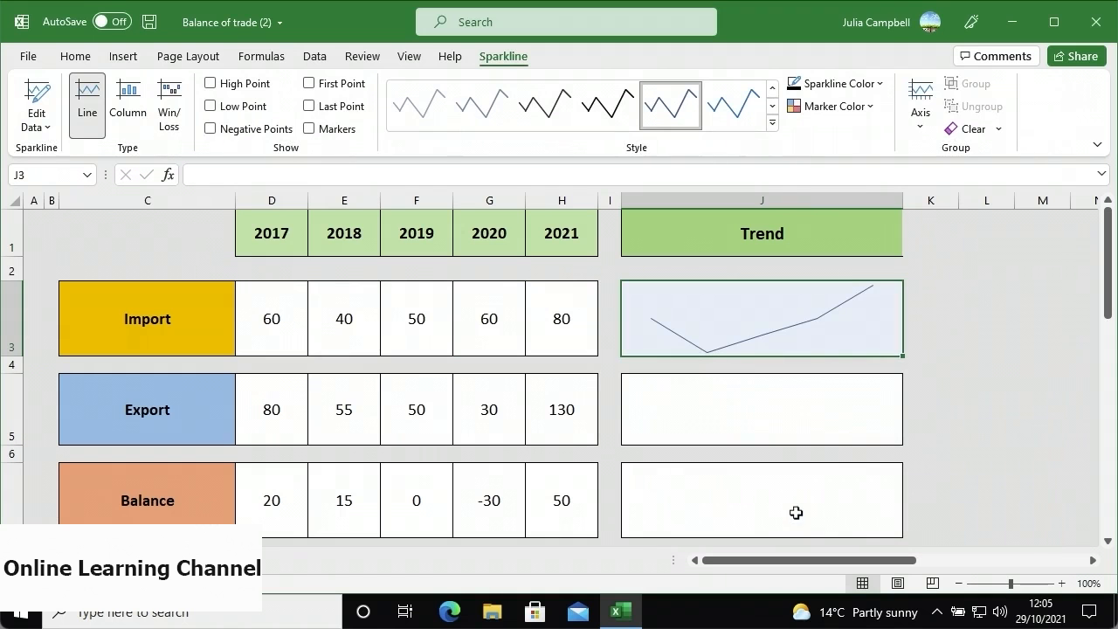
pyautogui.click(772, 367)
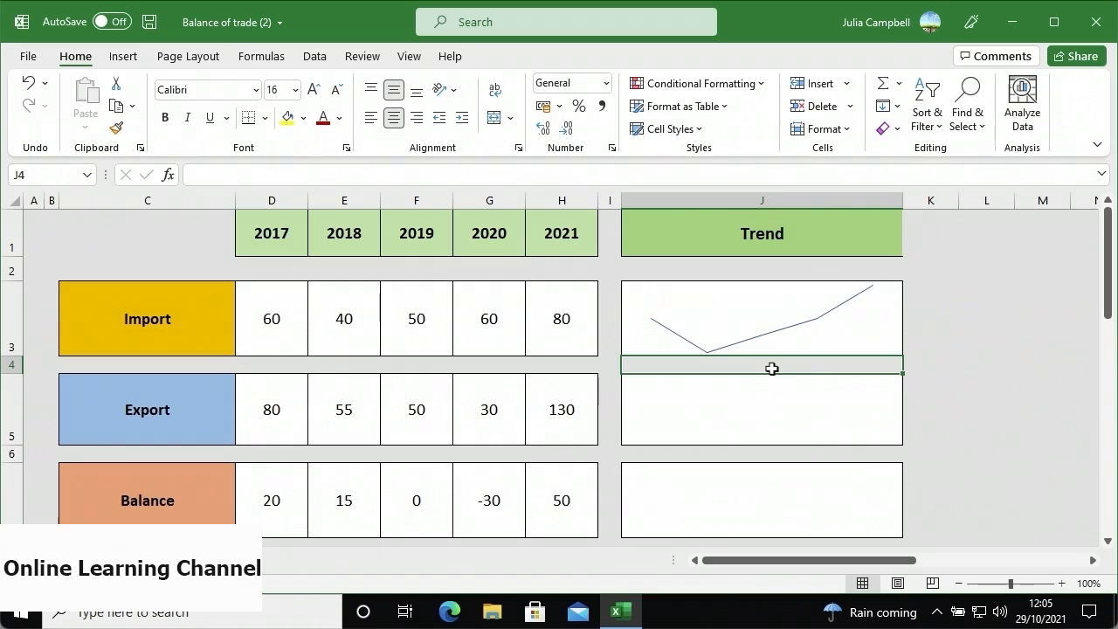
# - Insert a column sparkline in J5 showing the Export values D5:H5
pyautogui.click(748, 397)
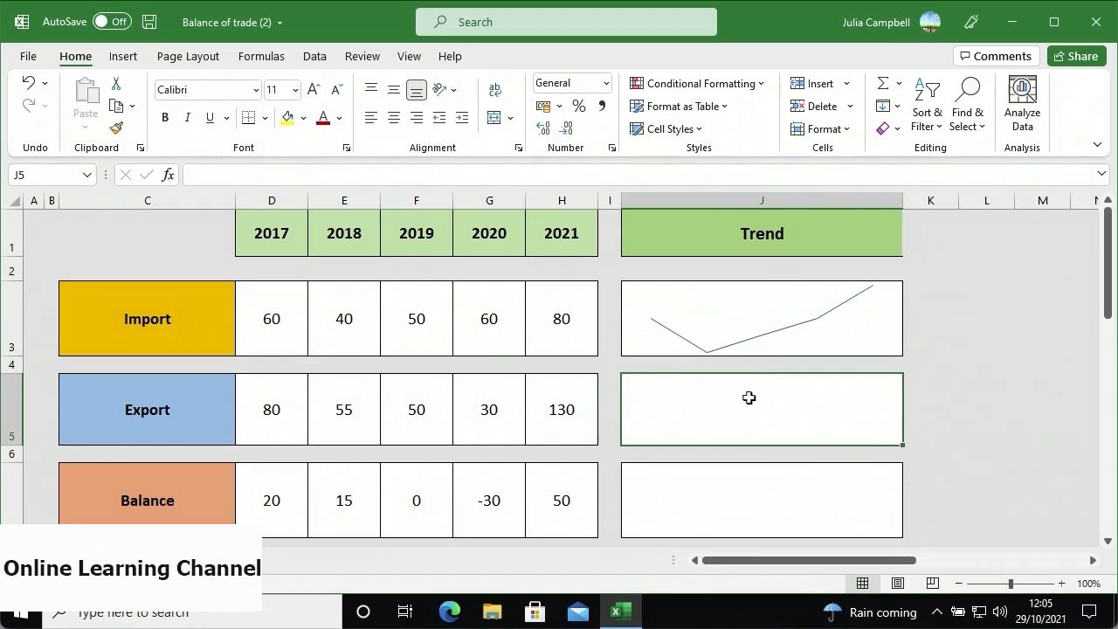
pyautogui.click(127, 56)
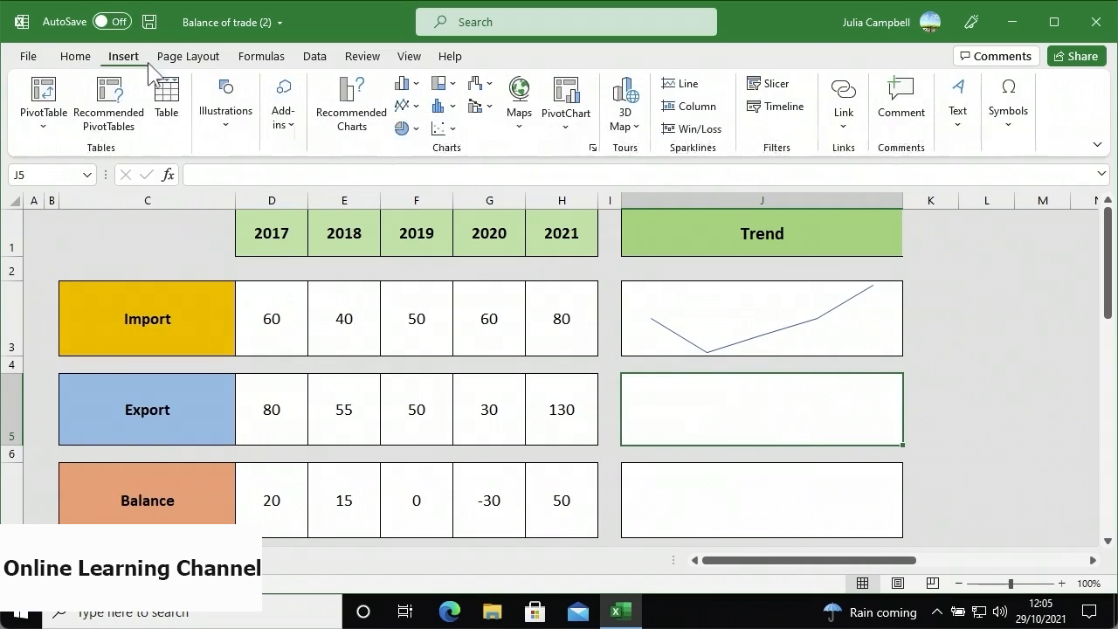
pyautogui.click(675, 112)
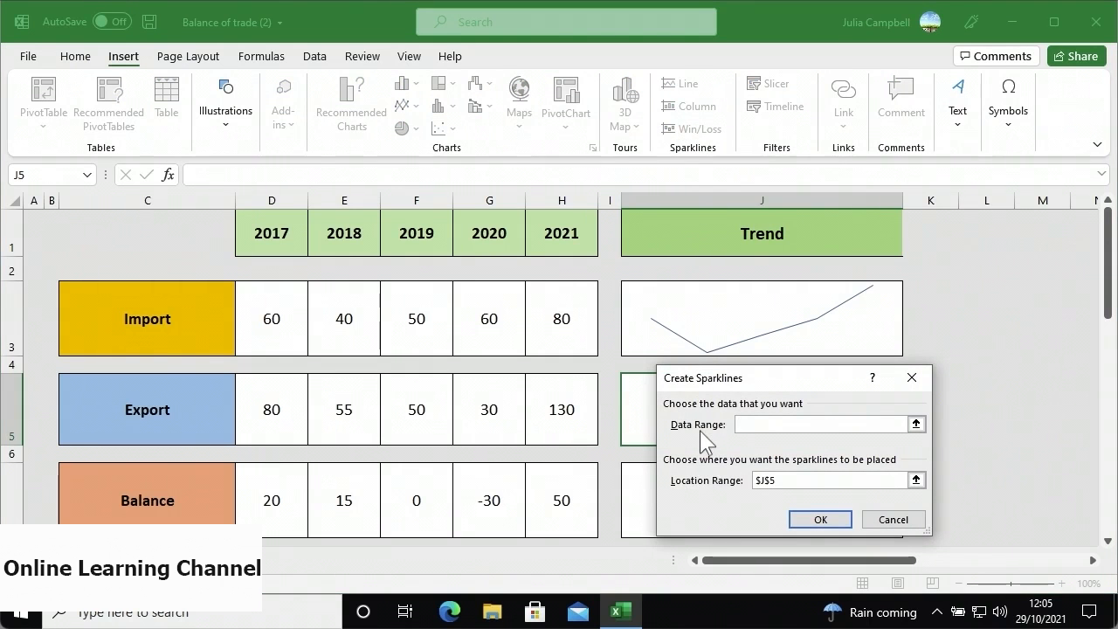
pyautogui.moveTo(273, 428); pyautogui.dragTo(542, 424)
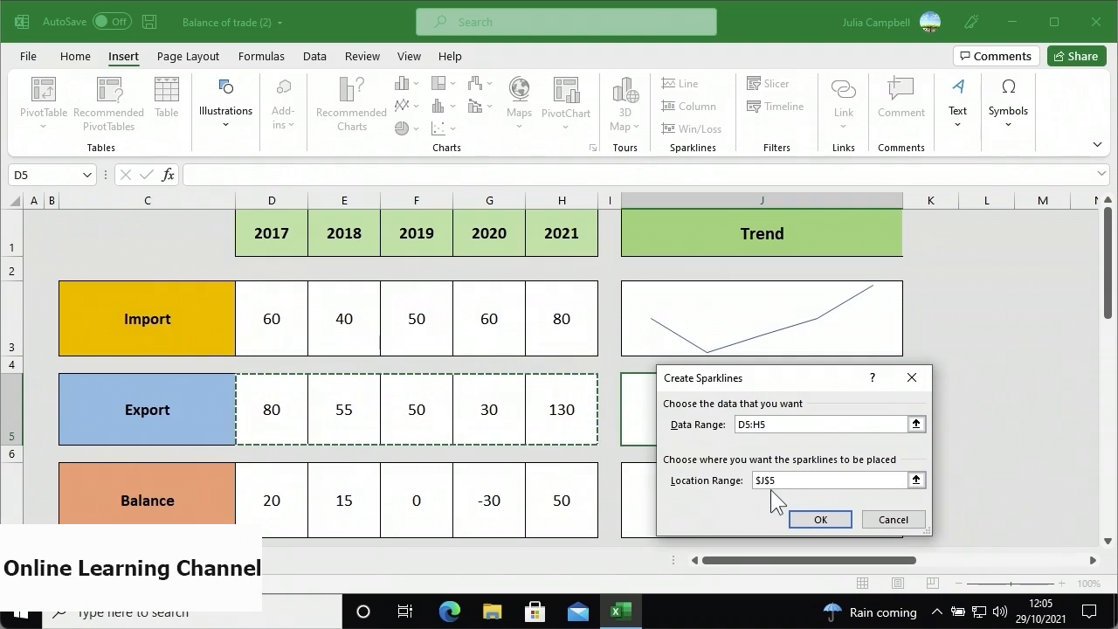
pyautogui.click(797, 519)
pyautogui.click(777, 460)
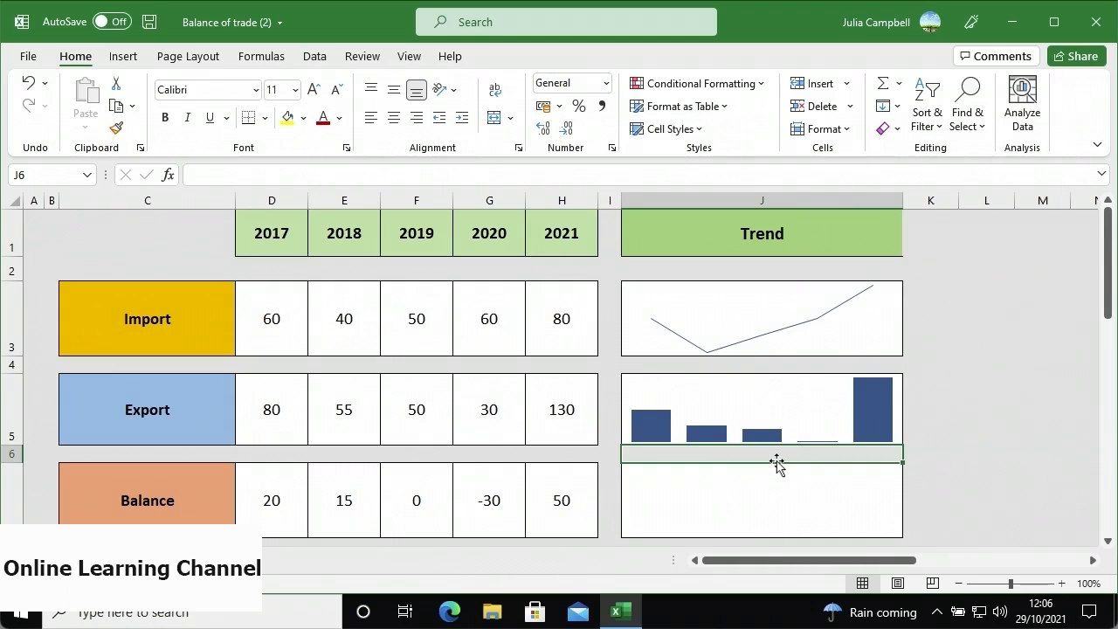
# - Insert a win/loss sparkline in J7 showing the Balance values D7:H7
pyautogui.click(754, 480)
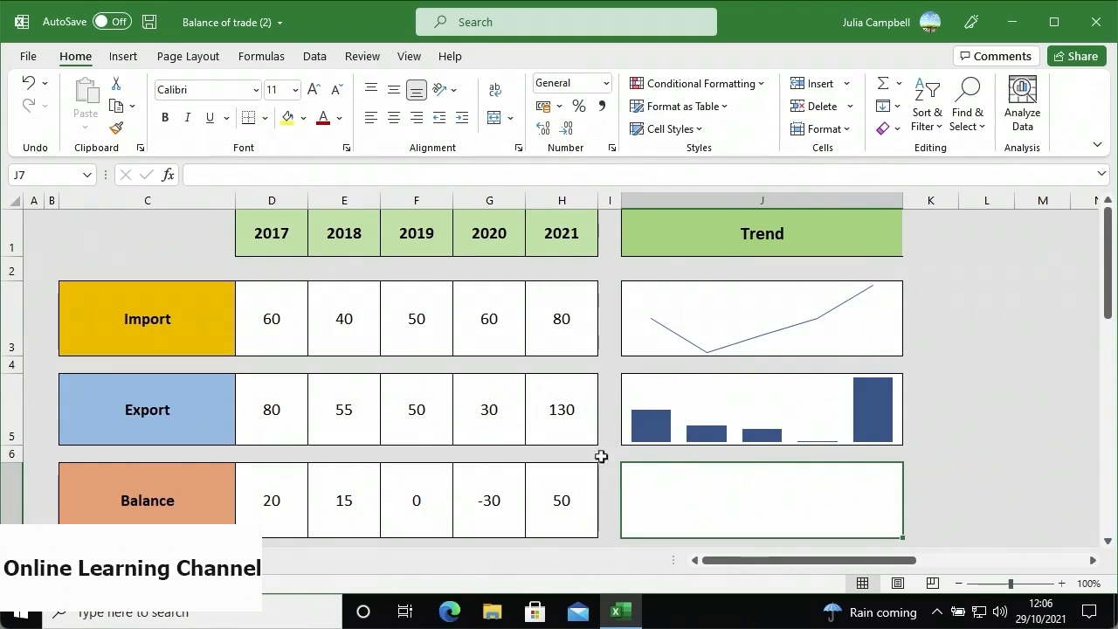
pyautogui.click(123, 56)
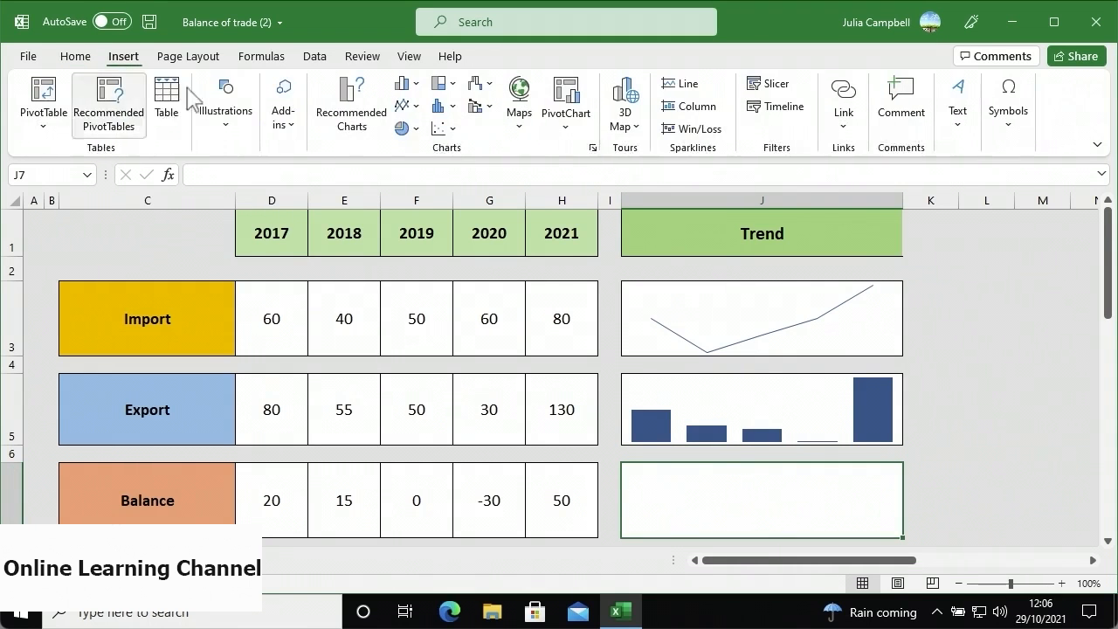
pyautogui.click(685, 131)
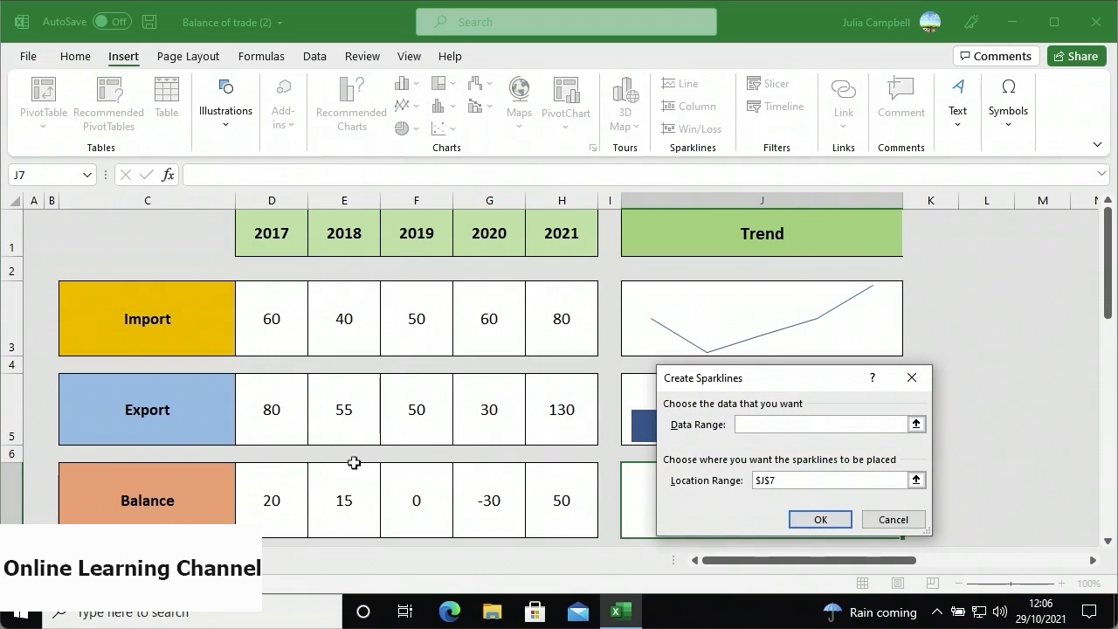
pyautogui.moveTo(267, 512); pyautogui.dragTo(537, 483)
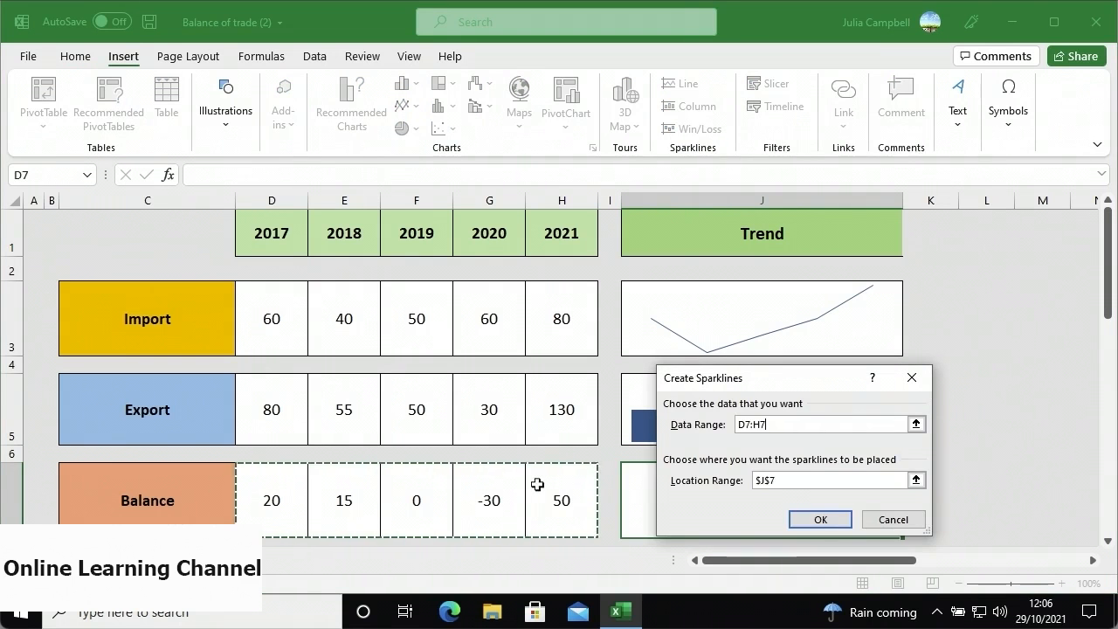
pyautogui.click(800, 518)
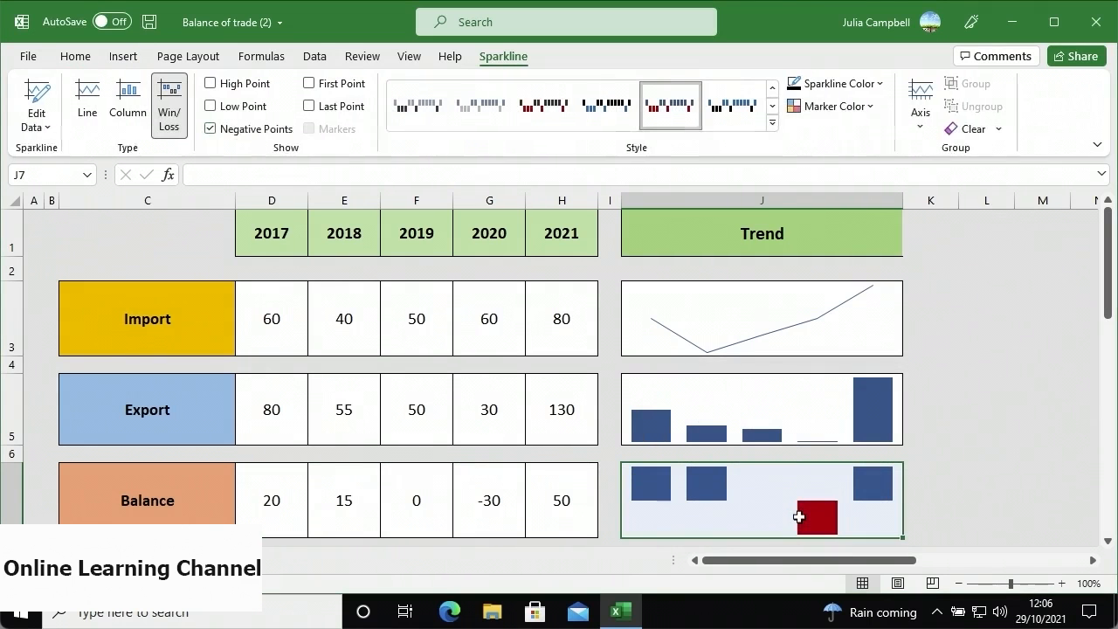
pyautogui.click(771, 455)
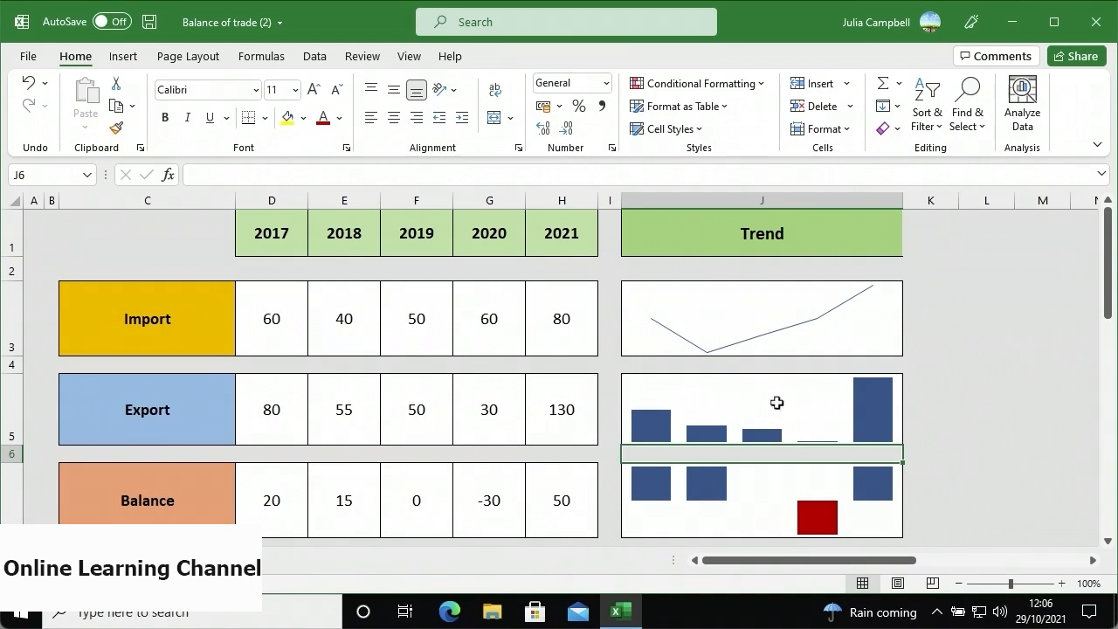
# - Clear the sparkline in J3, then Clear All from the trend cells J5:J7
pyautogui.click(741, 333)
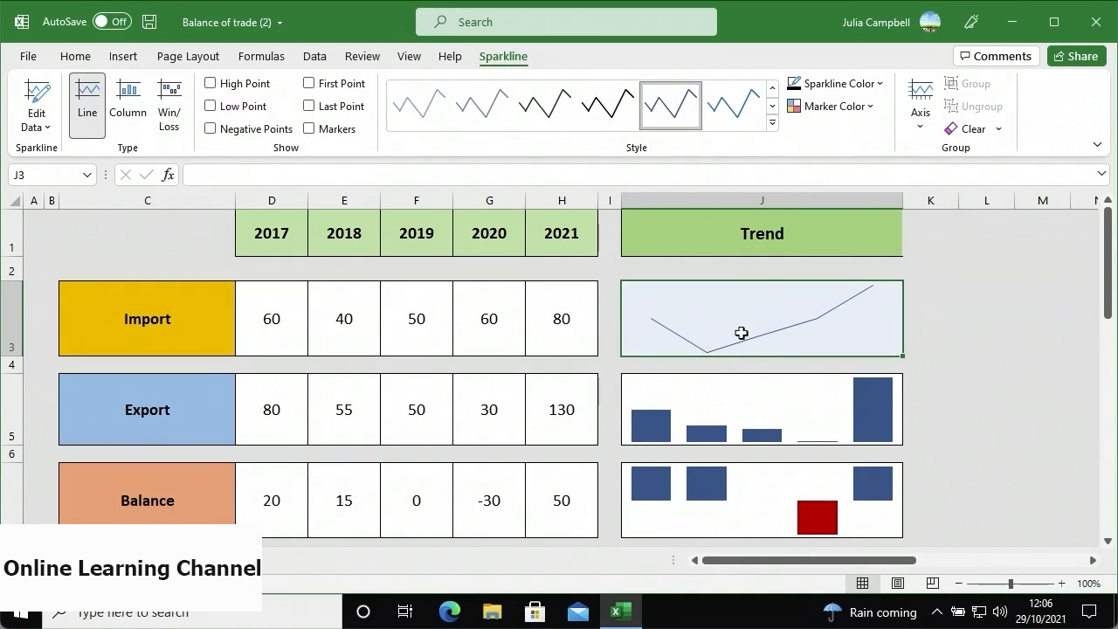
pyautogui.click(973, 129)
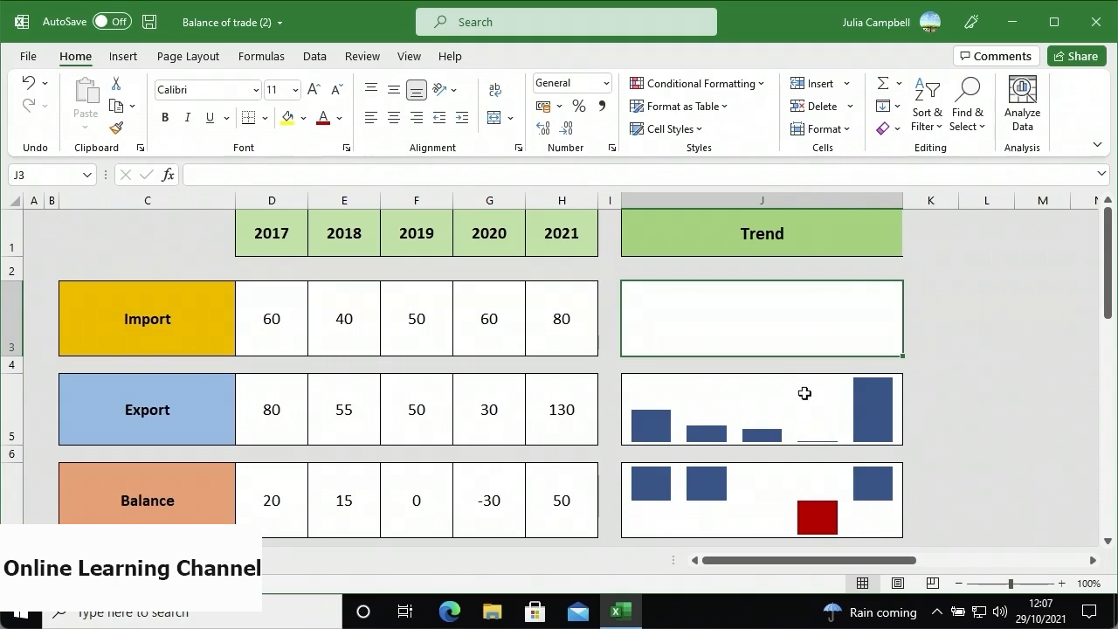
pyautogui.moveTo(804, 393); pyautogui.dragTo(781, 501)
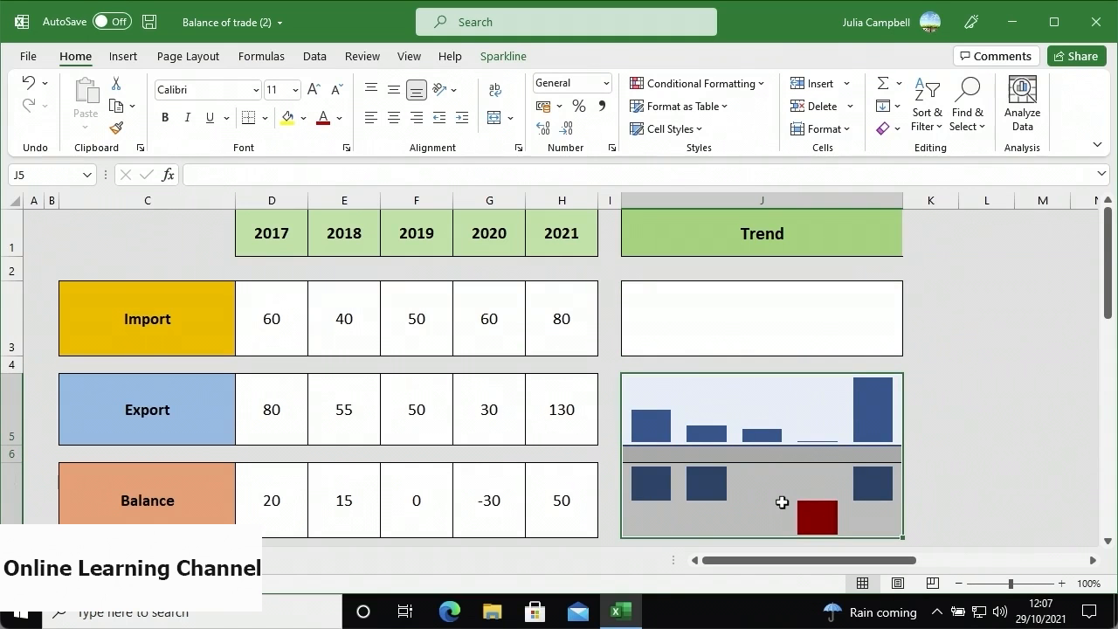
pyautogui.click(895, 136)
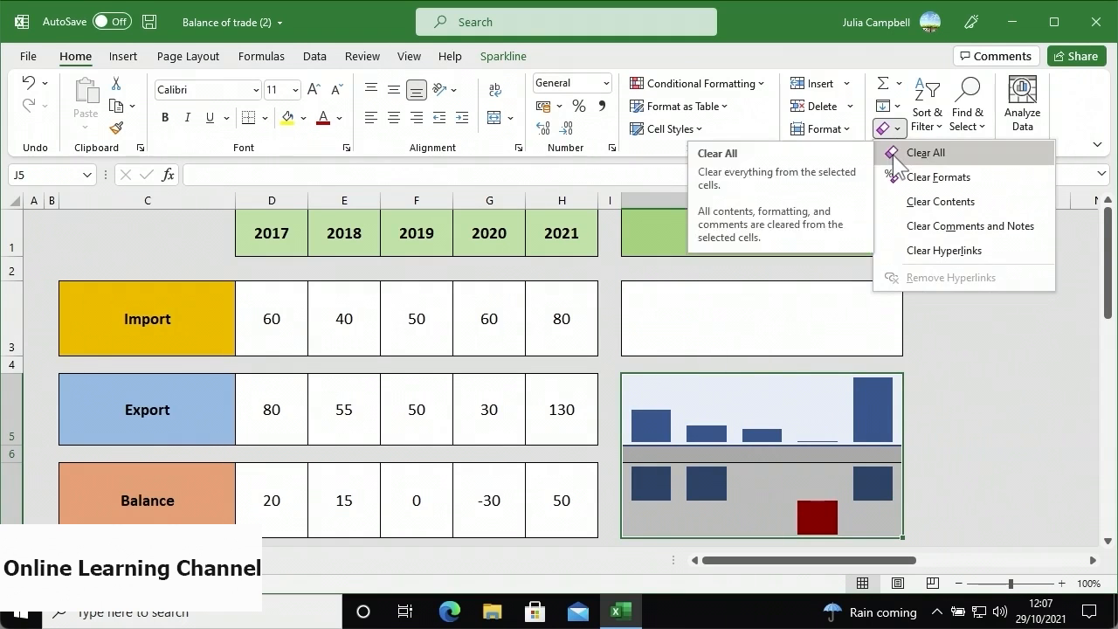
pyautogui.click(892, 154)
pyautogui.click(806, 297)
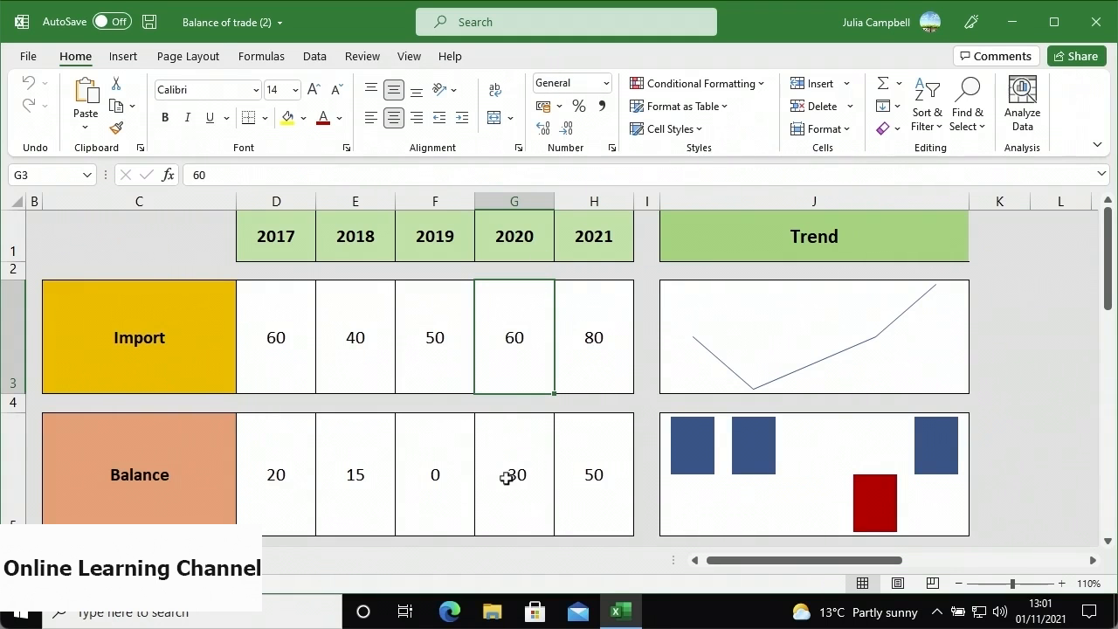
# - Apply the Dark Green, Sparkline Style Accent 6, Darker 50% style to the J3 sparkline
pyautogui.click(790, 315)
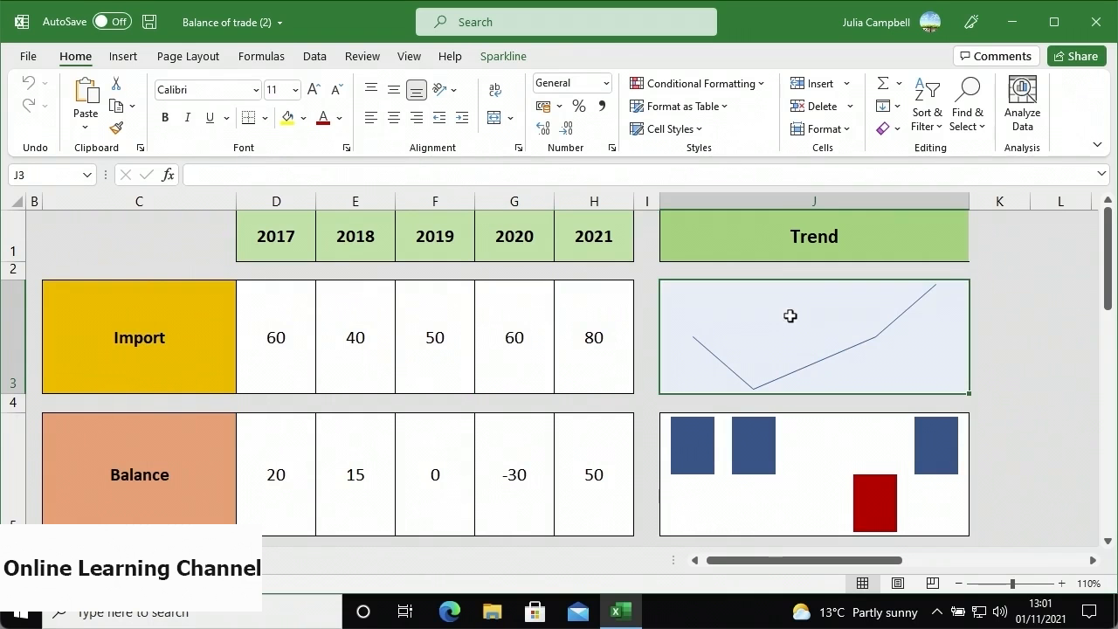
pyautogui.click(503, 58)
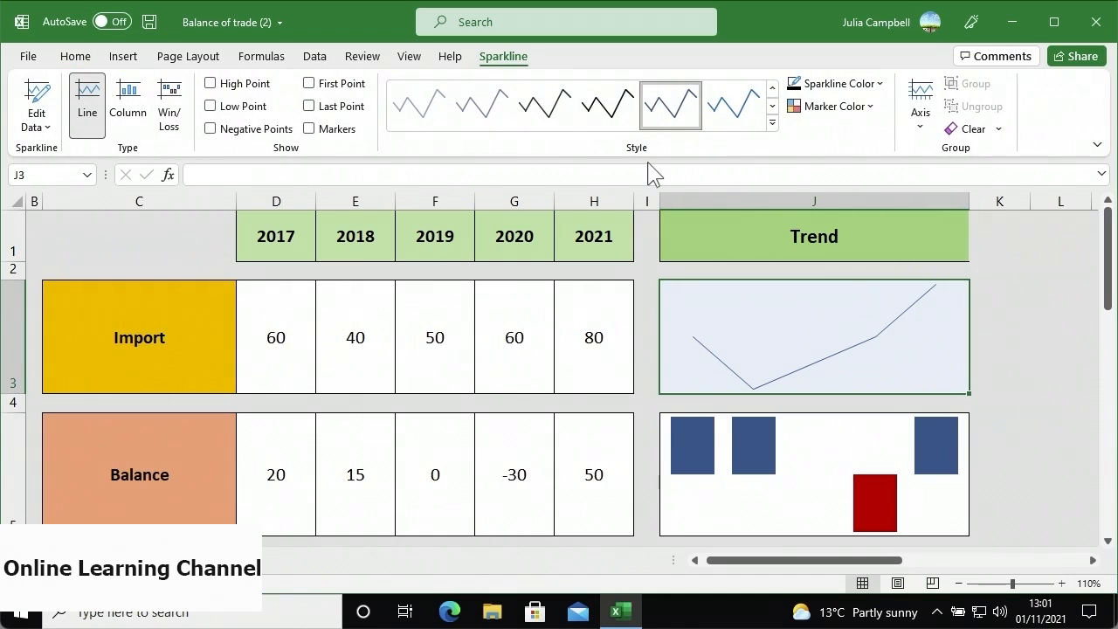
pyautogui.click(771, 124)
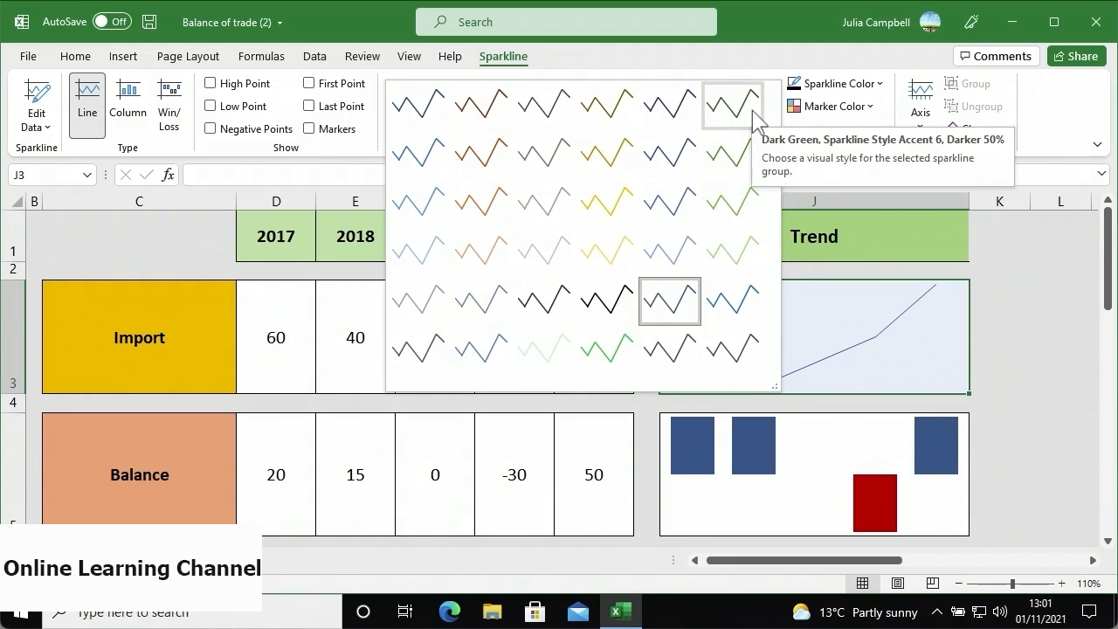
pyautogui.click(731, 104)
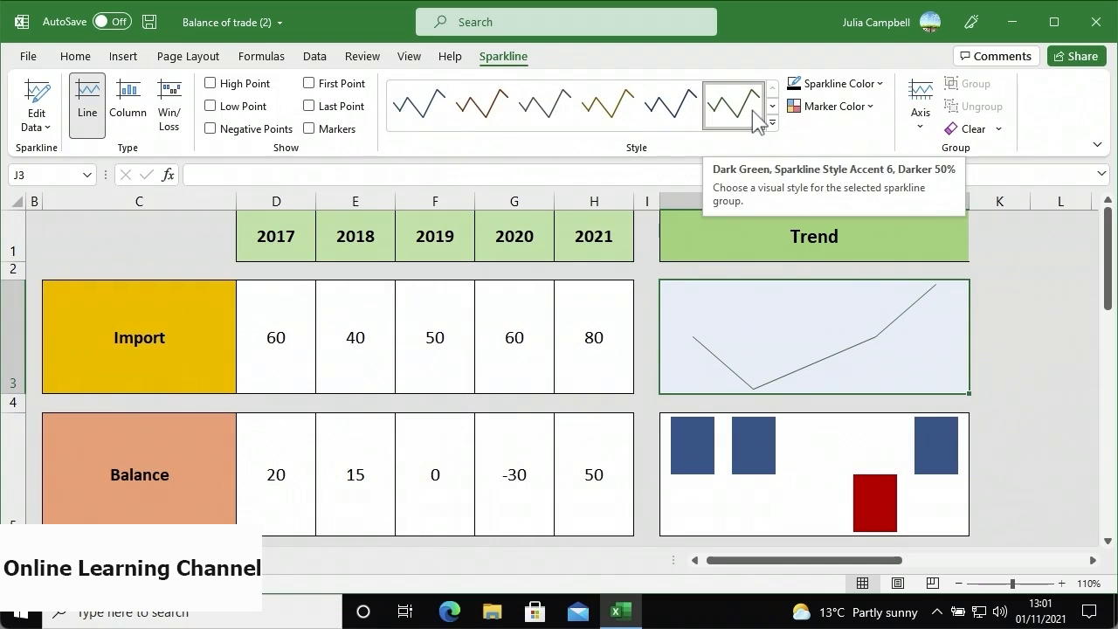
# - Turn markers on for the Import sparkline, then turn them back off
pyautogui.click(823, 108)
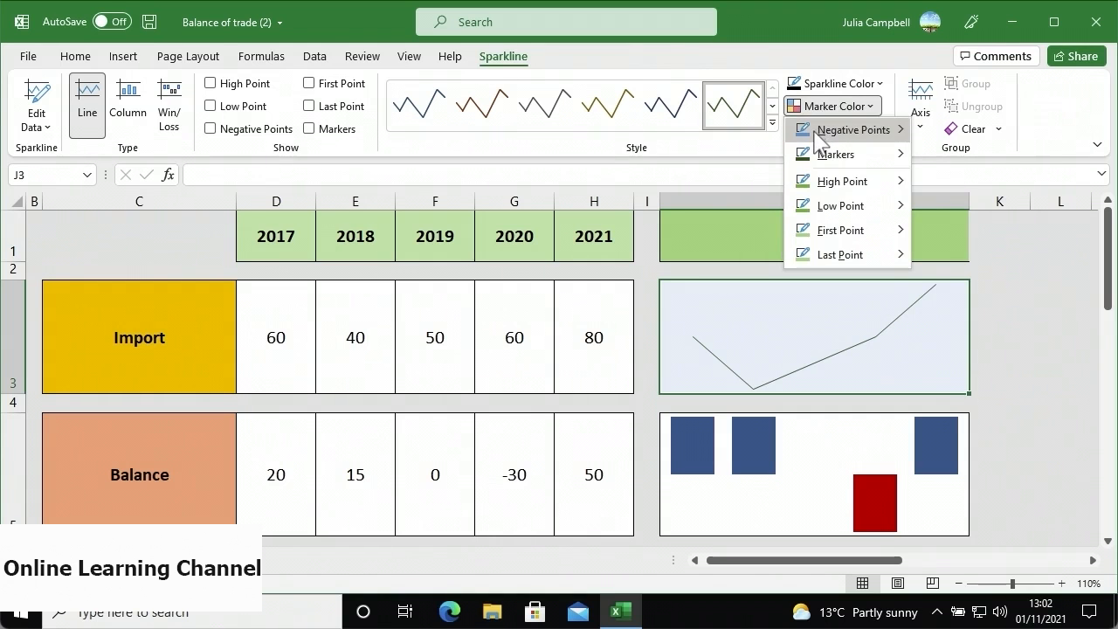
pyautogui.moveTo(815, 131)
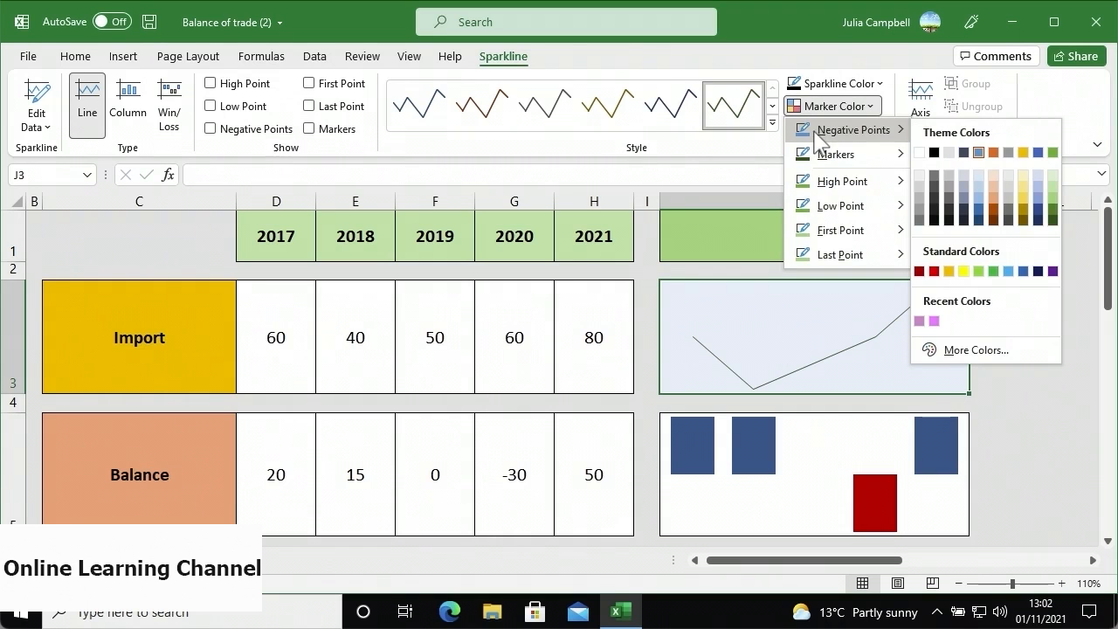
pyautogui.moveTo(810, 186)
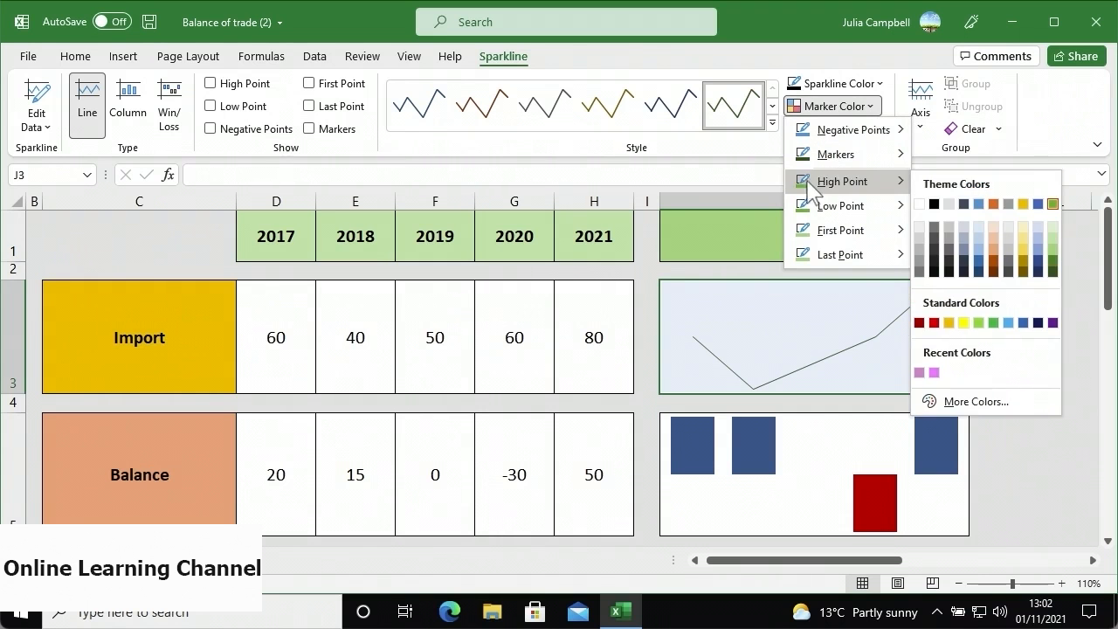
pyautogui.moveTo(809, 260)
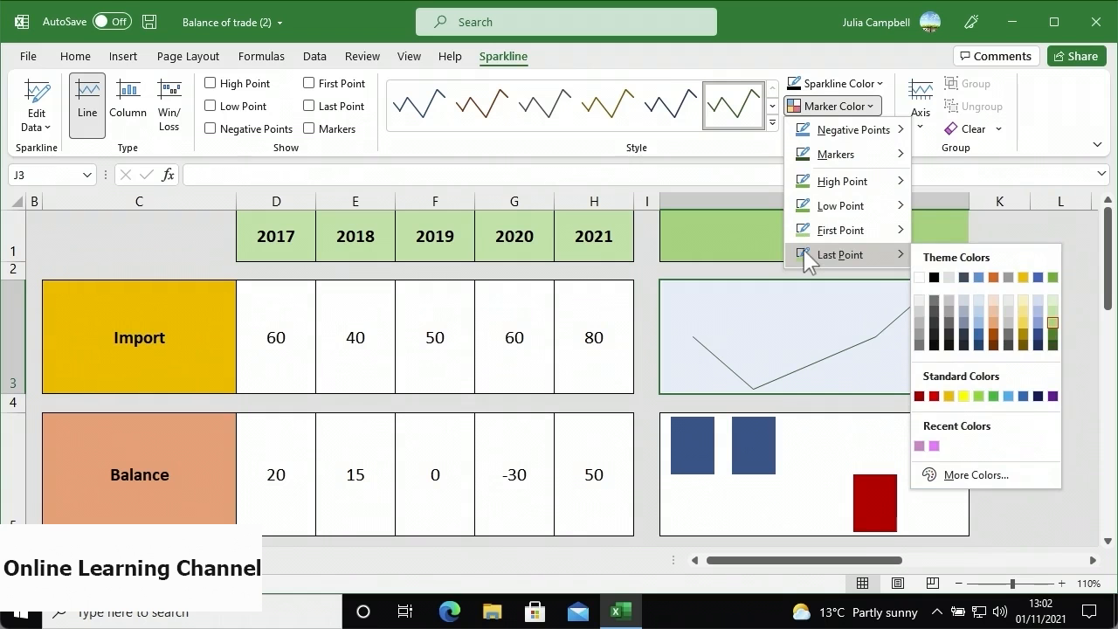
pyautogui.moveTo(868, 161)
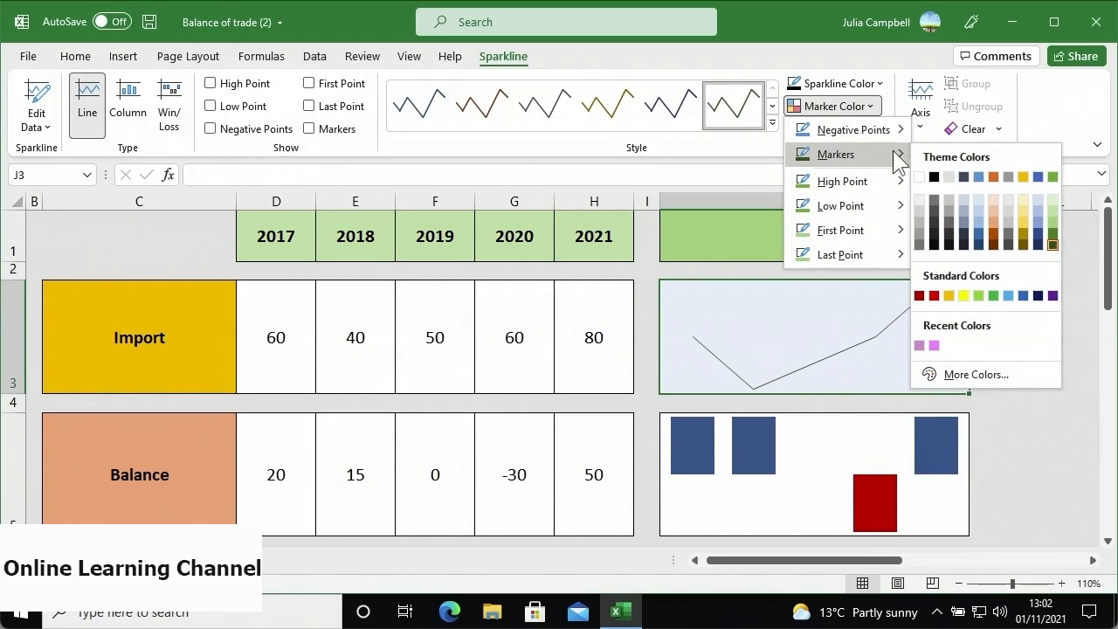
pyautogui.click(934, 295)
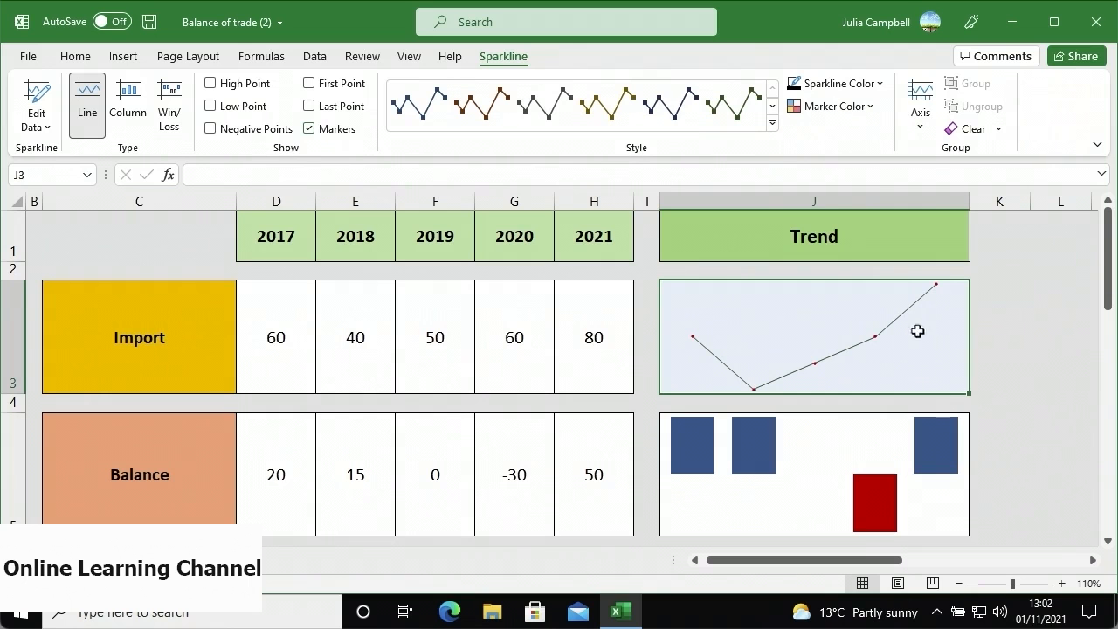
pyautogui.click(308, 128)
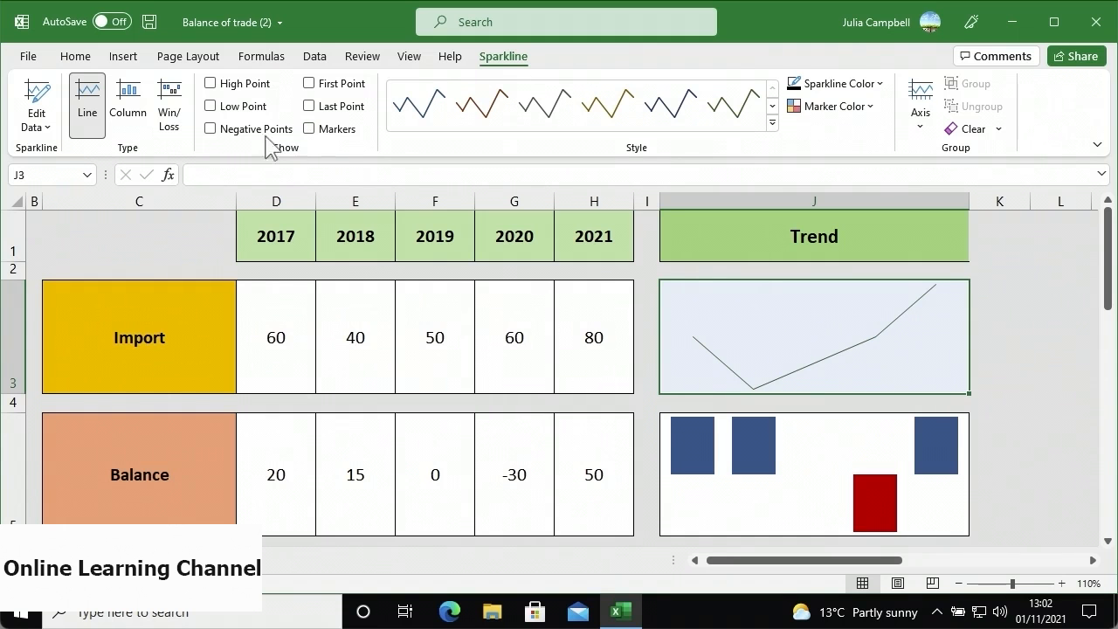
# - Highlight the Import sparkline's high point, make it columns, and show the Balance sparkline's axis
pyautogui.click(213, 85)
pyautogui.click(143, 136)
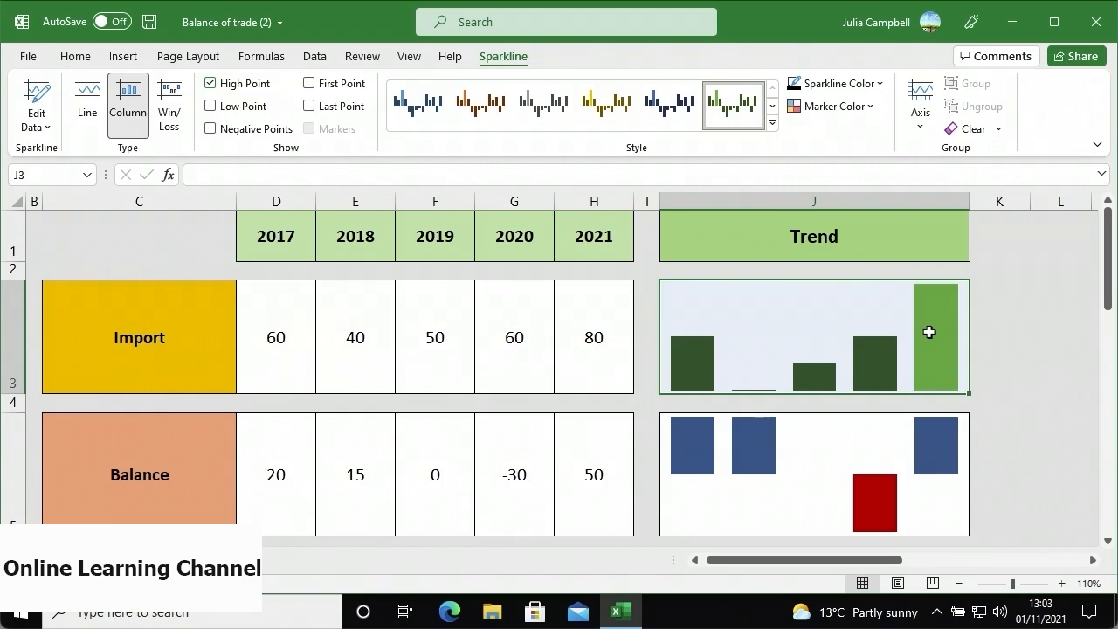
pyautogui.click(837, 438)
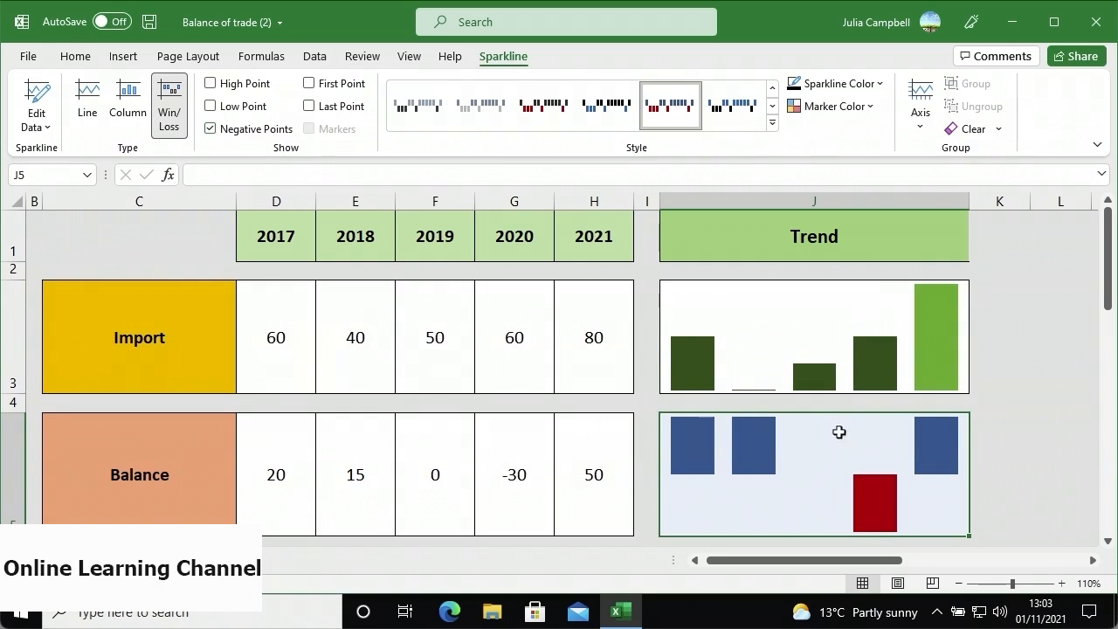
pyautogui.click(920, 126)
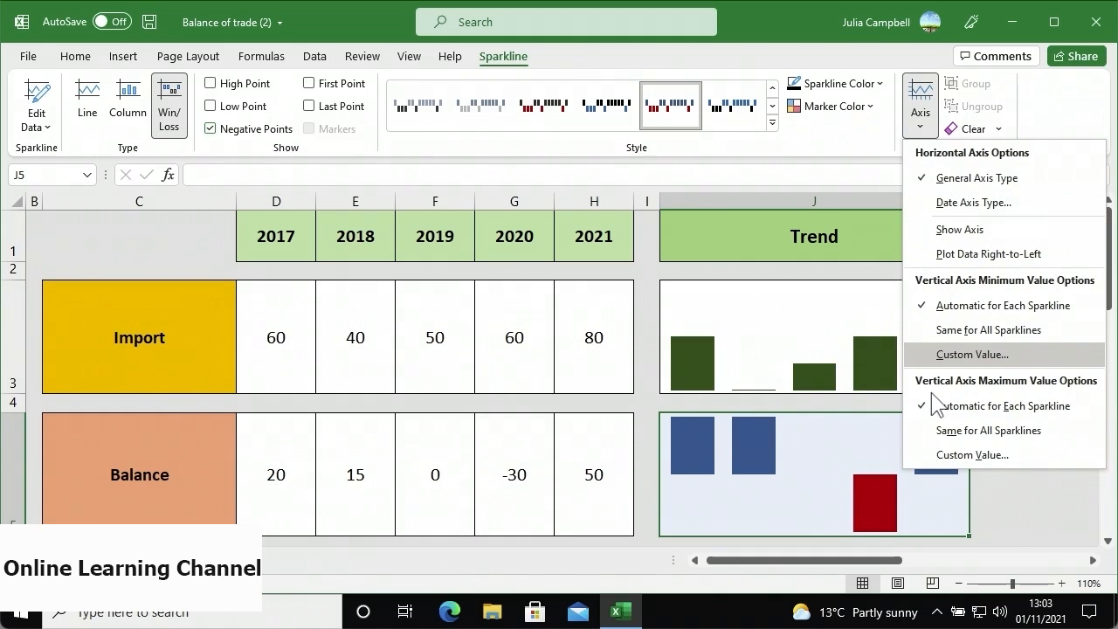
pyautogui.click(925, 233)
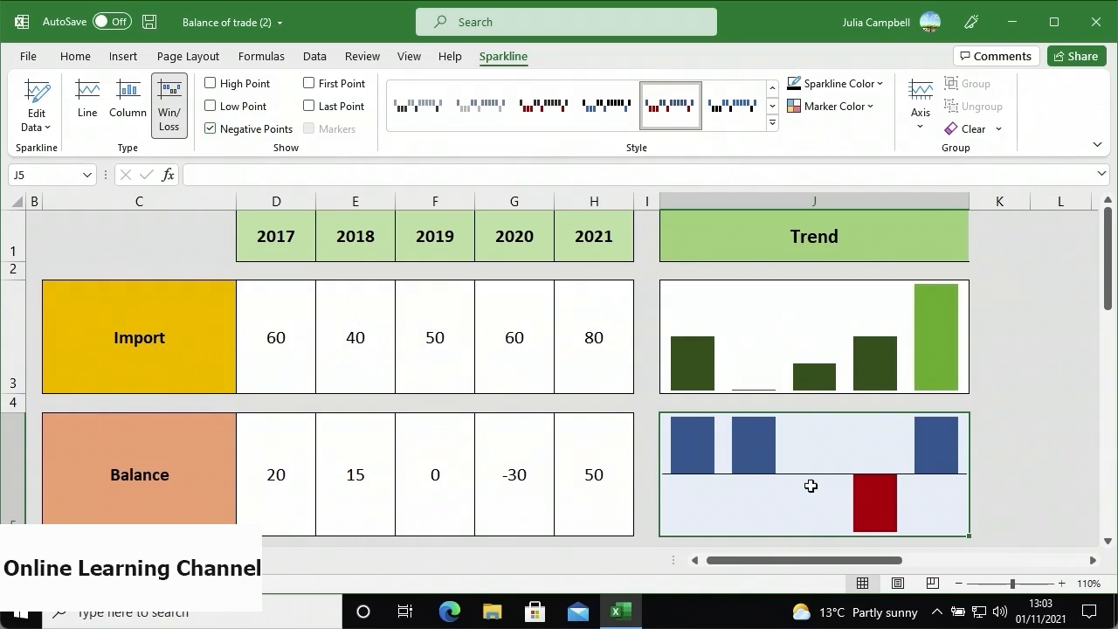
pyautogui.click(761, 334)
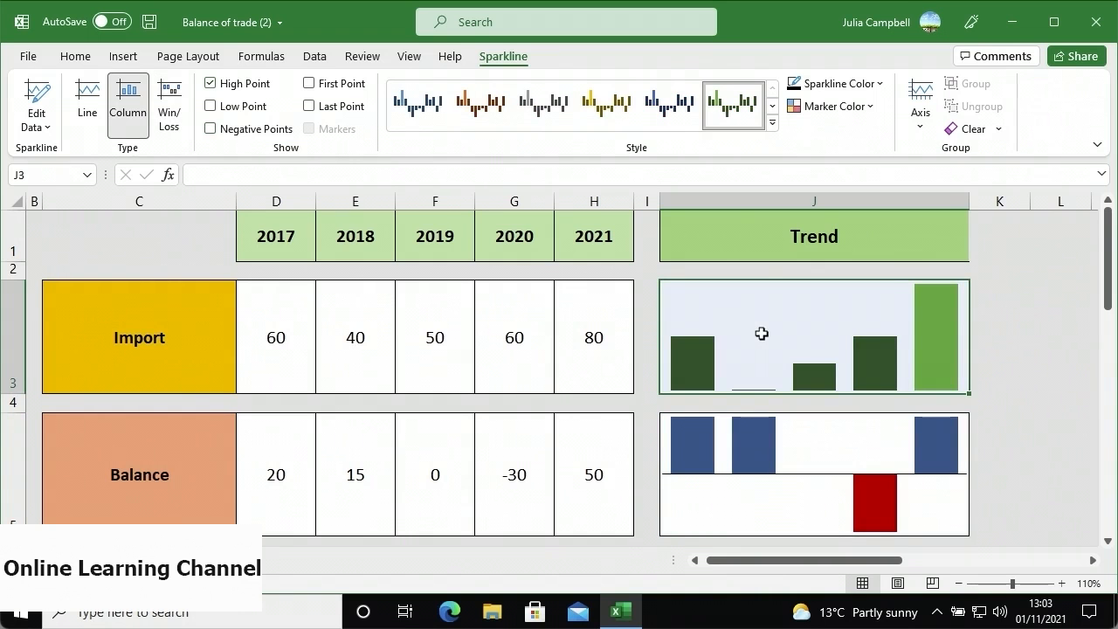
pyautogui.click(926, 130)
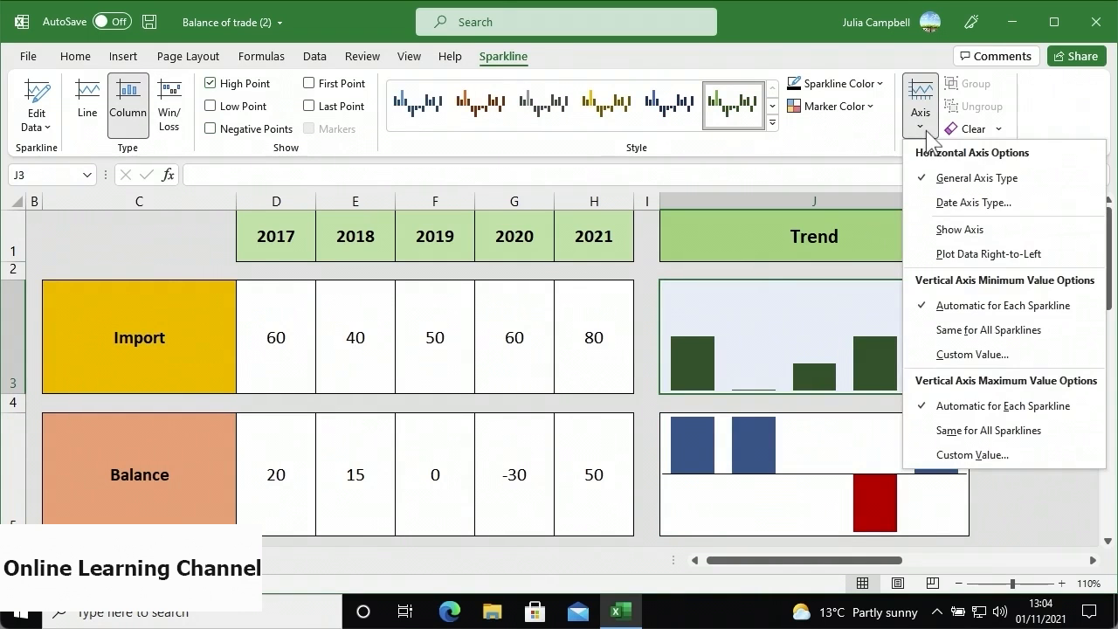
pyautogui.click(927, 455)
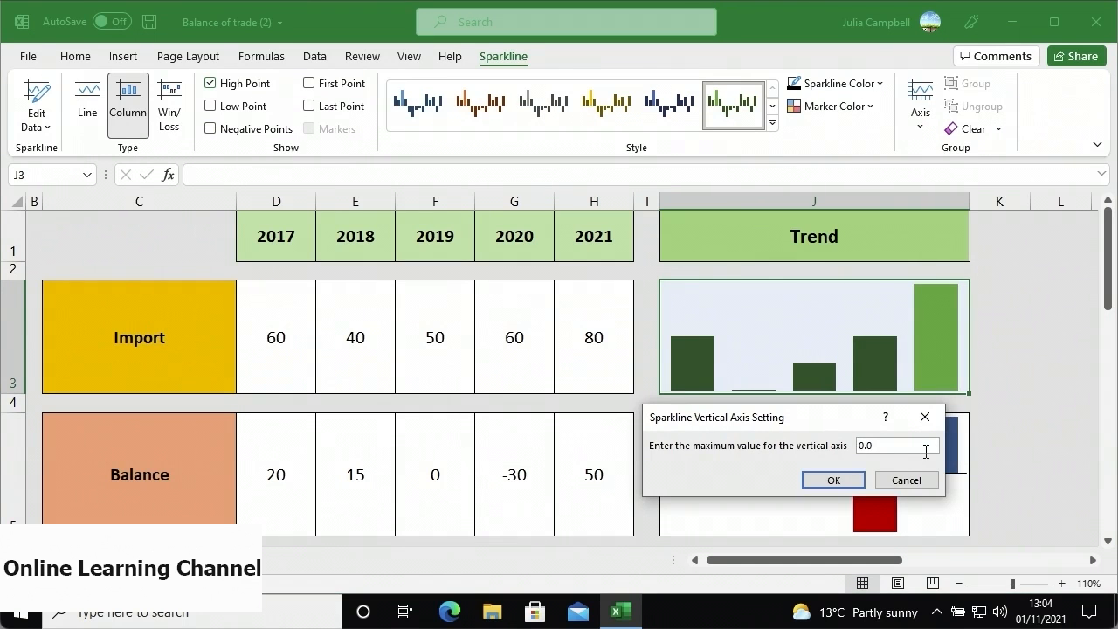
pyautogui.write('10')
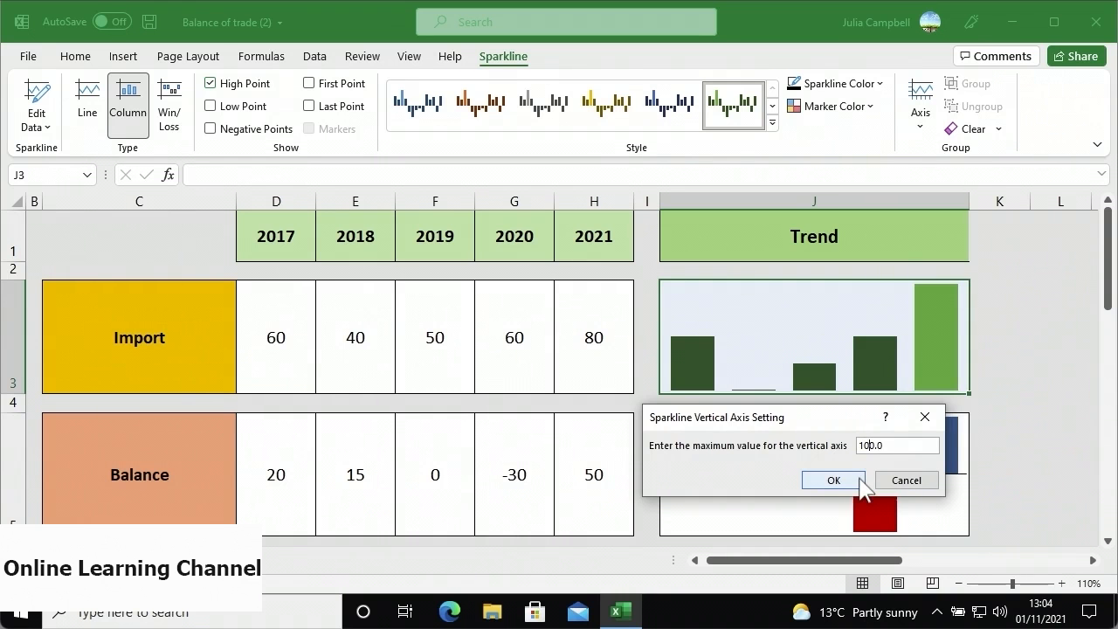
pyautogui.click(833, 481)
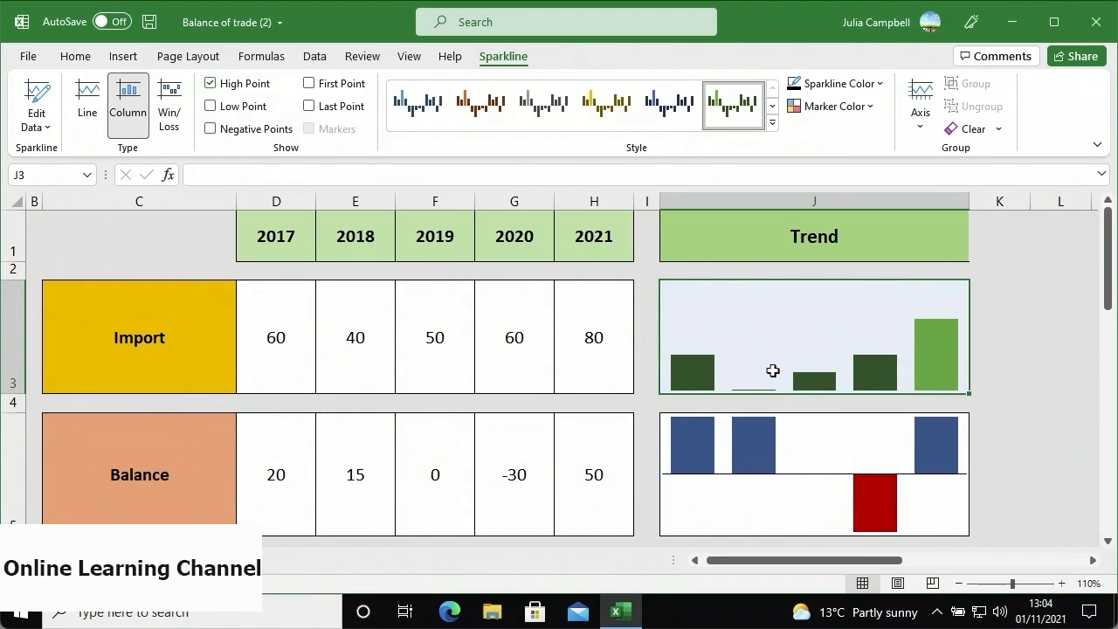
pyautogui.click(918, 136)
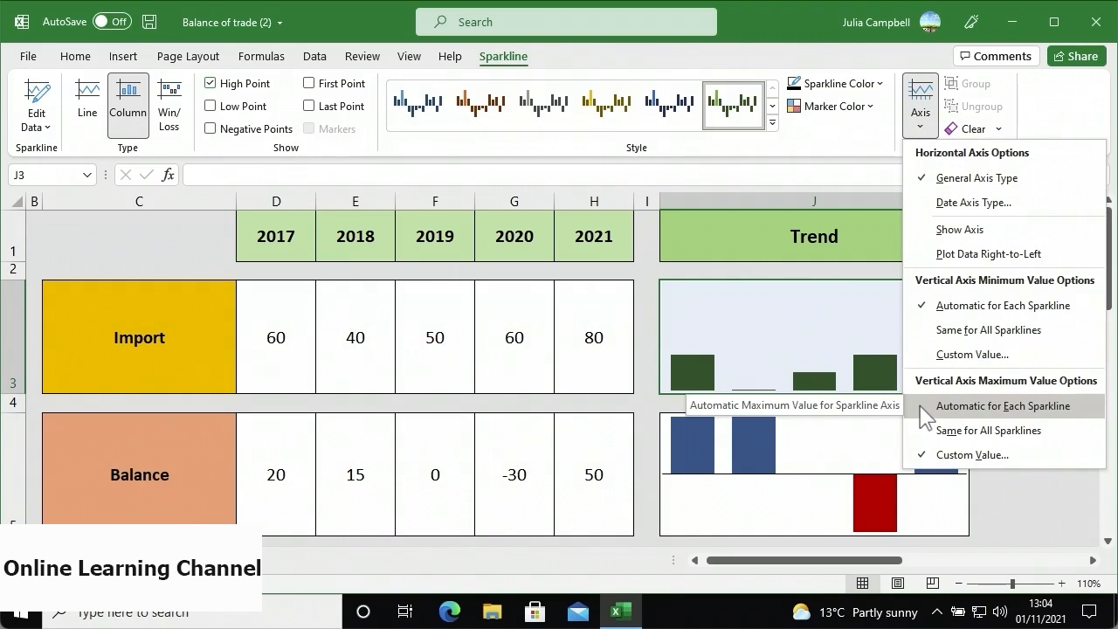
pyautogui.click(960, 405)
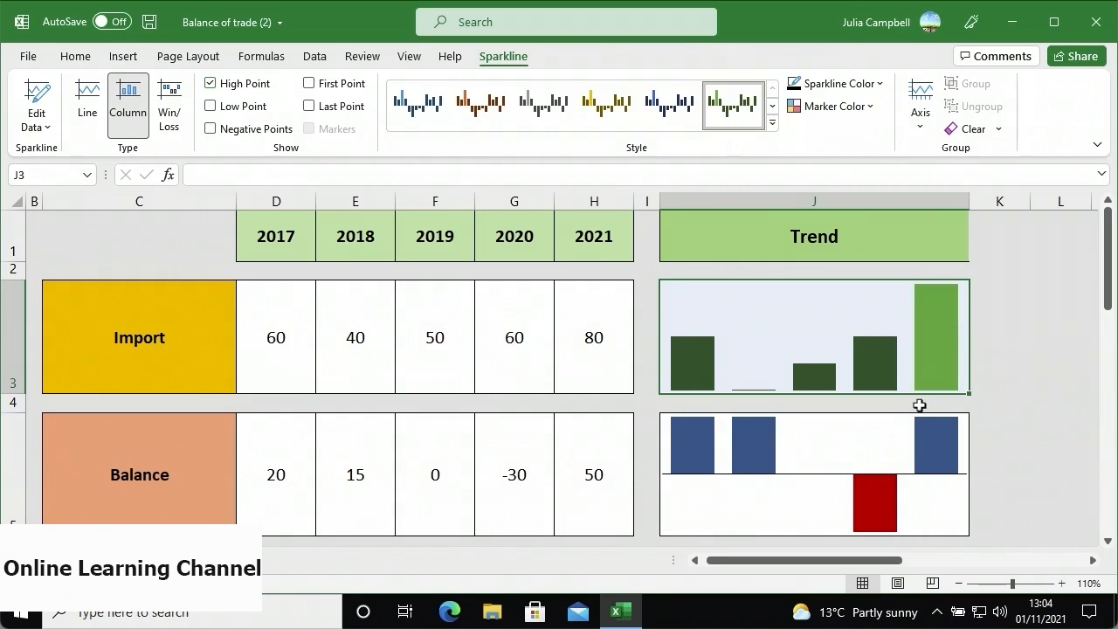
pyautogui.click(919, 405)
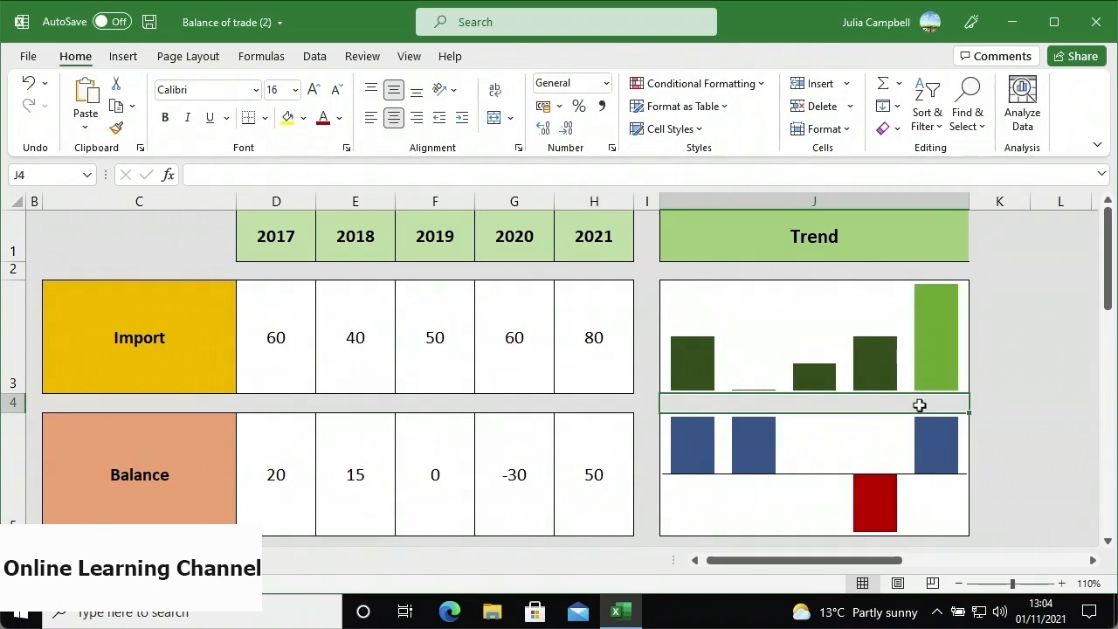
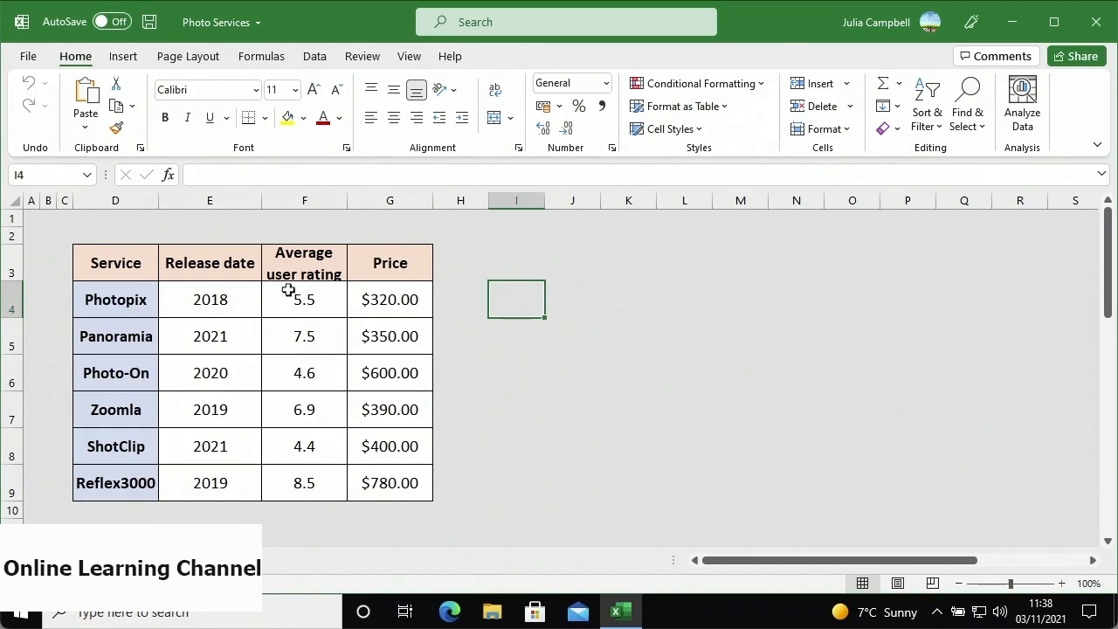
# - Insert a Bubble chart from the services table D3:G9
pyautogui.moveTo(149, 262); pyautogui.dragTo(253, 313)
pyautogui.moveTo(272, 351); pyautogui.dragTo(392, 489)
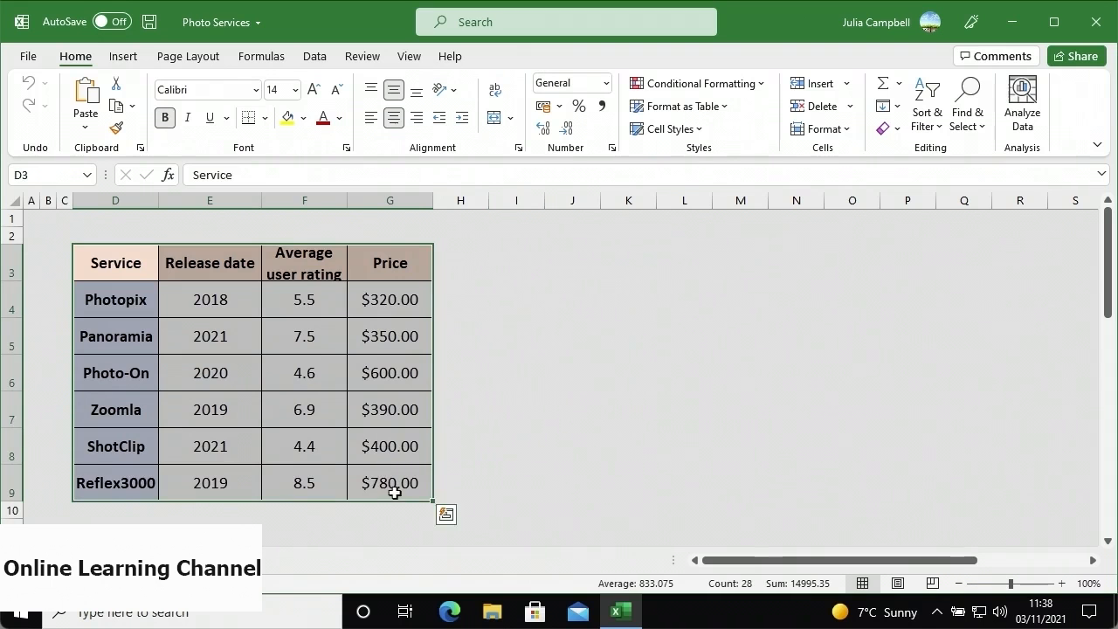
pyautogui.click(123, 56)
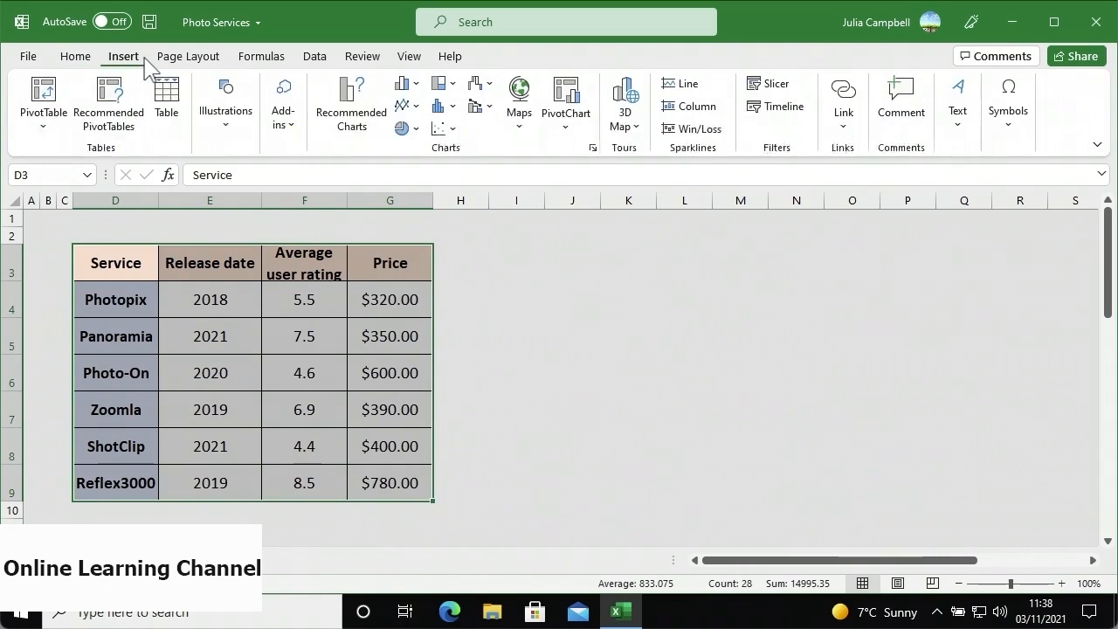
pyautogui.click(453, 129)
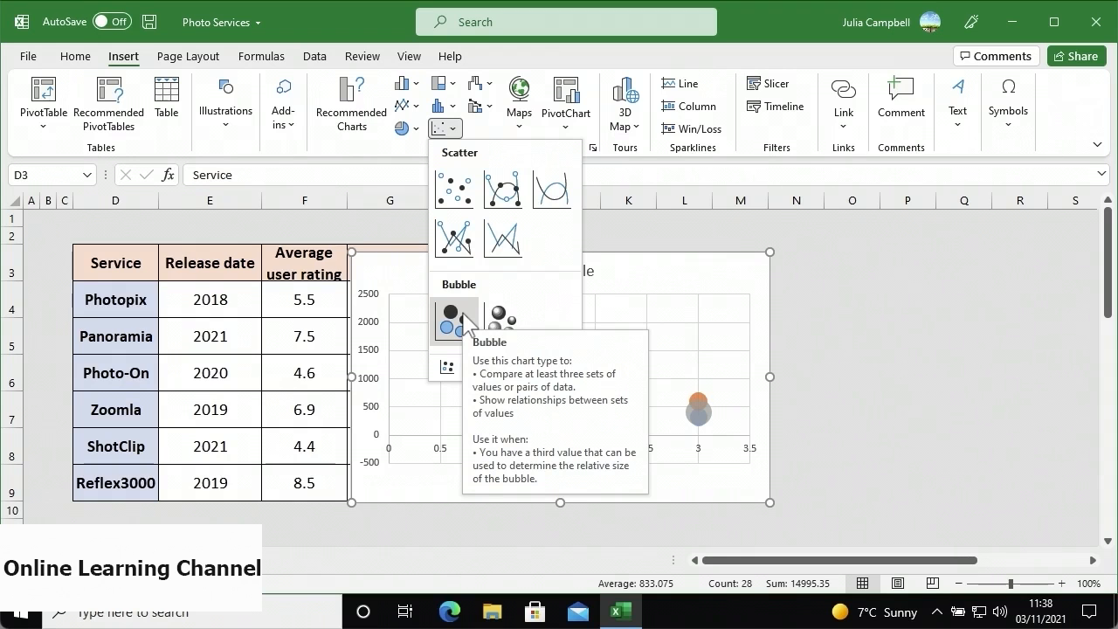
pyautogui.click(467, 321)
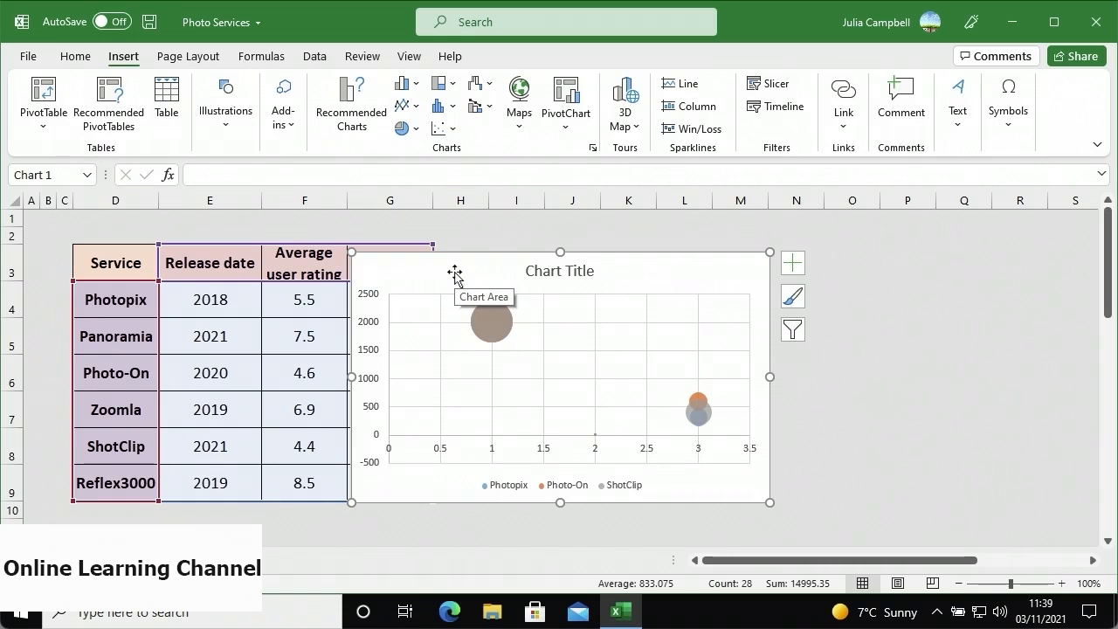
# - Move the bubble chart to the right of the table and enlarge it down and right
pyautogui.moveTo(454, 273); pyautogui.dragTo(567, 260)
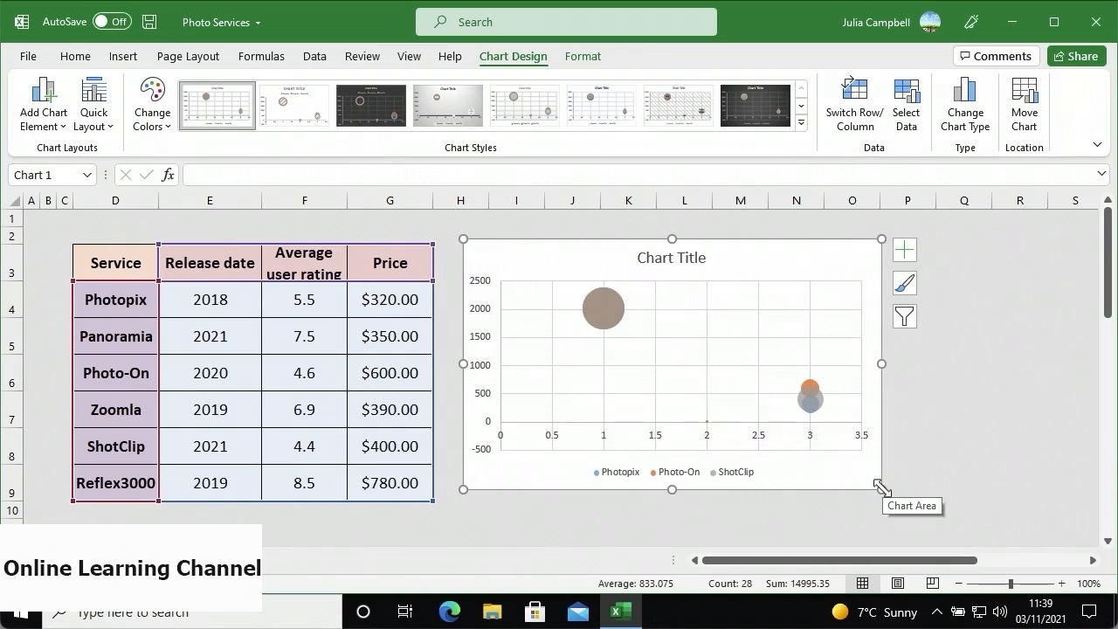
pyautogui.moveTo(880, 487); pyautogui.dragTo(1031, 529)
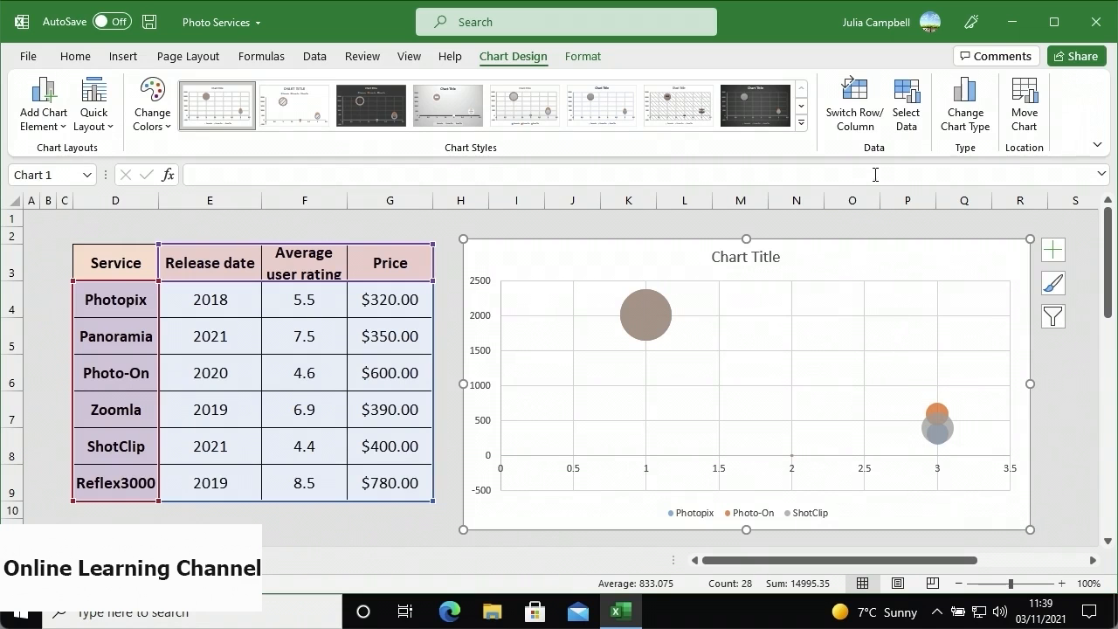
# - In Select Data, remove the Photopix, Photo-On and ShotClip series and start adding a new series
pyautogui.click(903, 137)
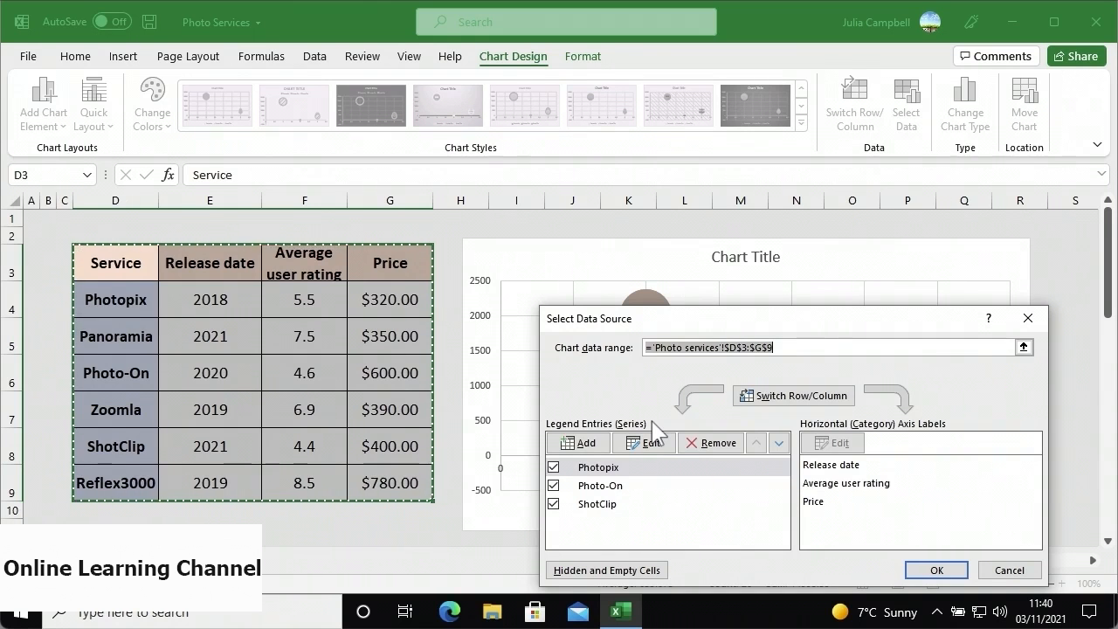
pyautogui.click(627, 465)
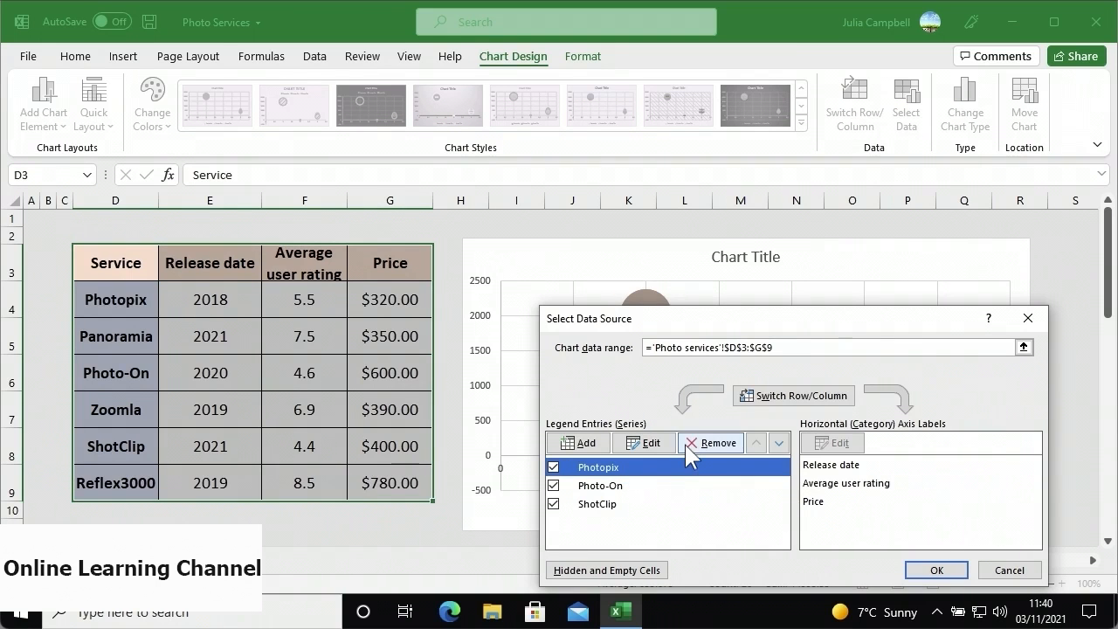
pyautogui.click(688, 445)
pyautogui.click(682, 470)
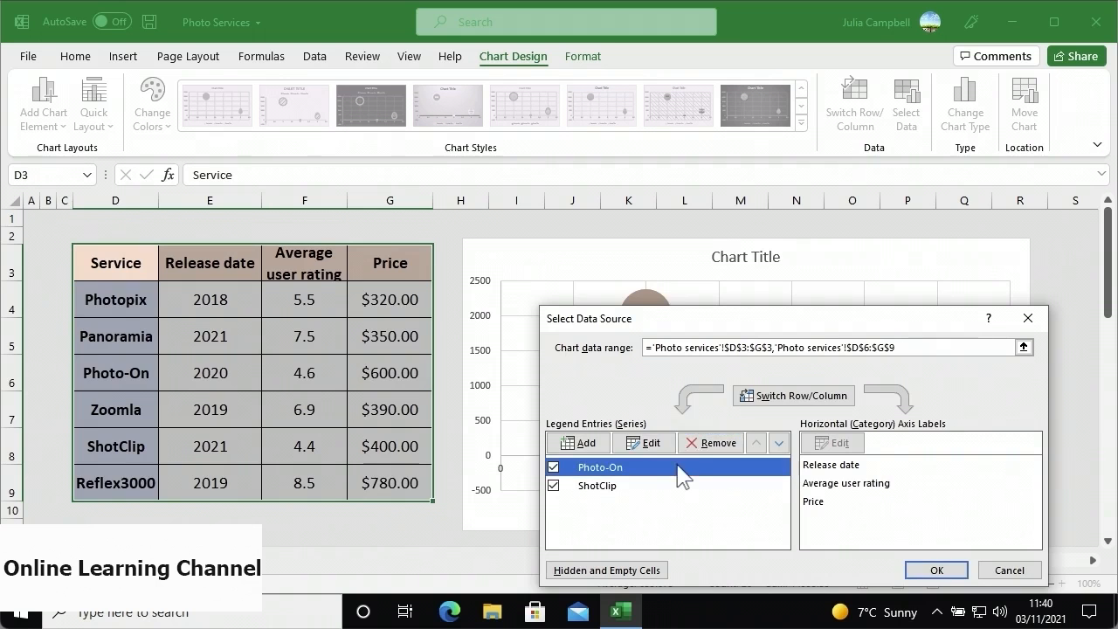
pyautogui.click(687, 448)
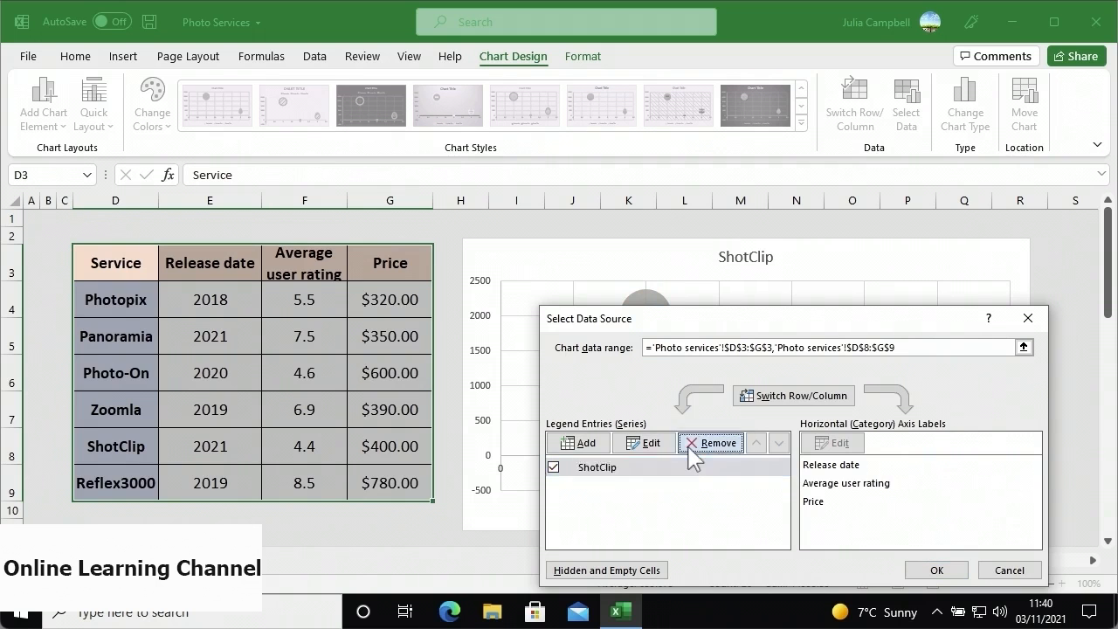
pyautogui.click(690, 449)
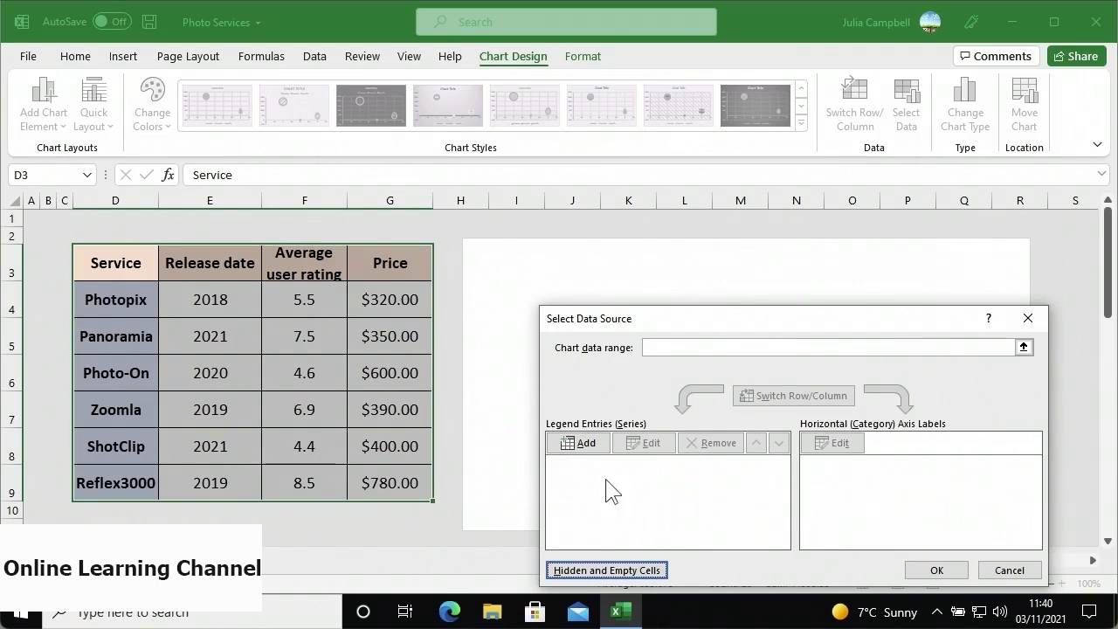
pyautogui.click(568, 443)
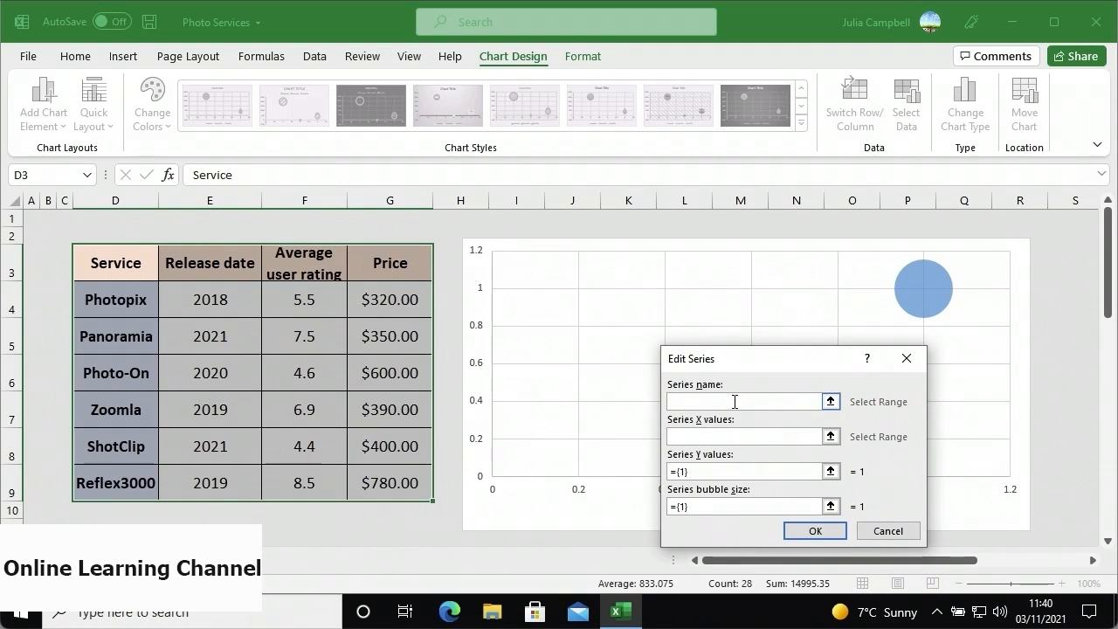
# - Define a series named Photopix with X from E4, Y from F4 and bubble size from G4
pyautogui.write('Photopix')
pyautogui.click(718, 435)
pyautogui.click(233, 303)
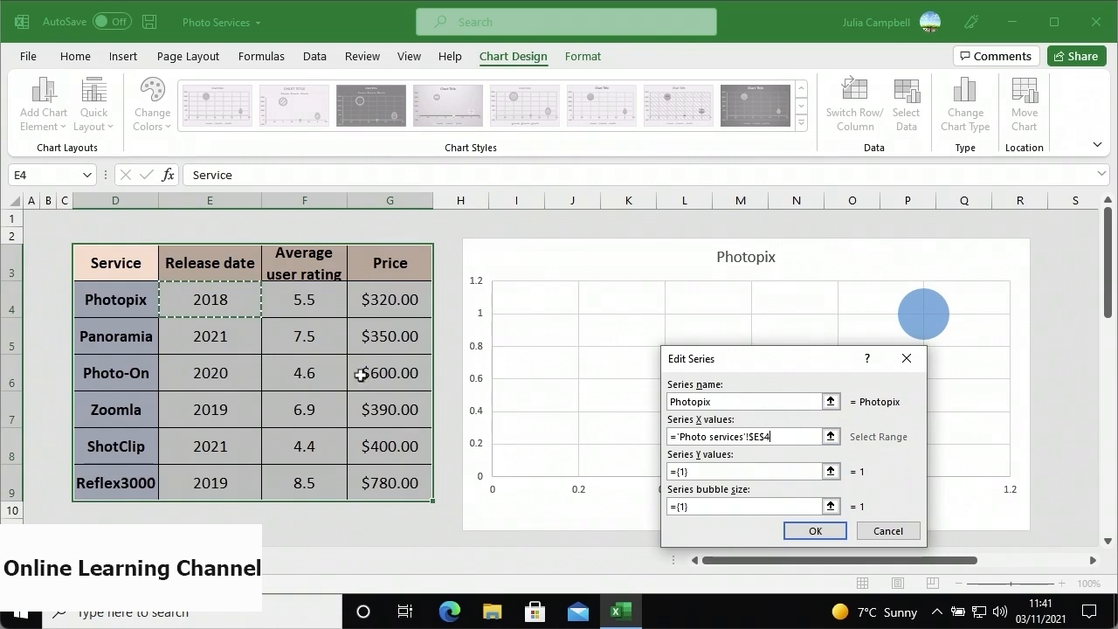
pyautogui.click(816, 471)
pyautogui.click(830, 472)
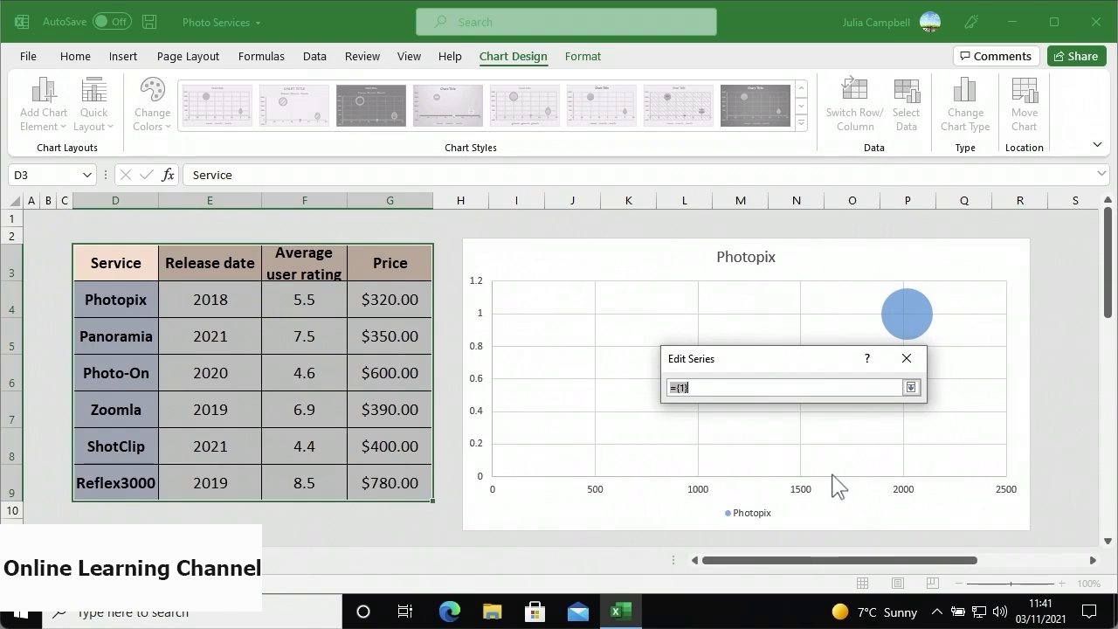
pyautogui.click(311, 314)
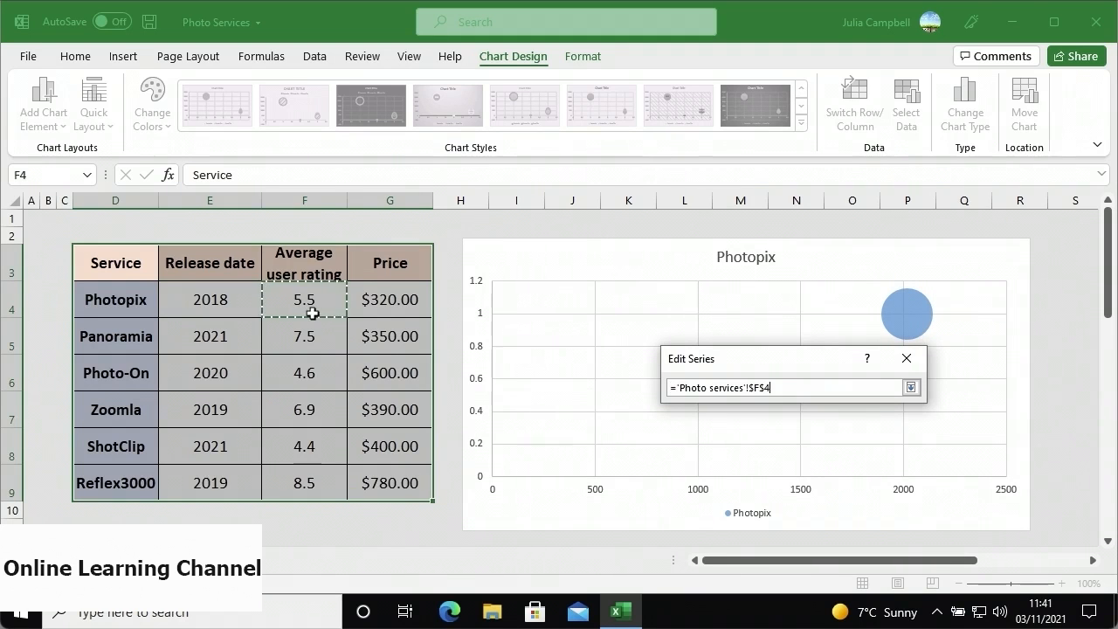
pyautogui.press('Return')
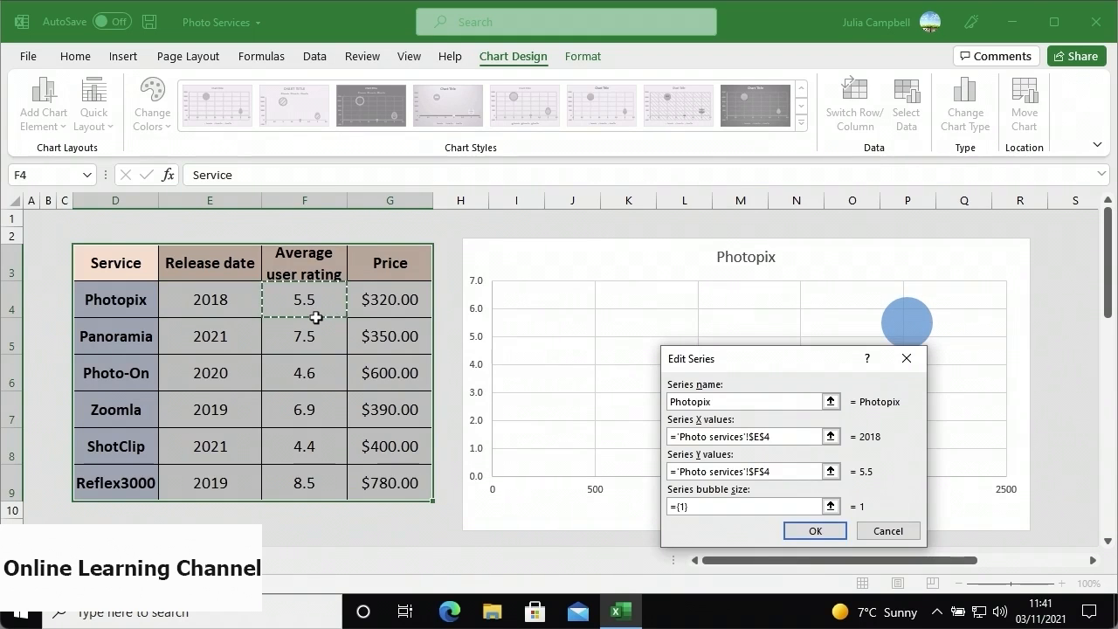
pyautogui.click(831, 506)
pyautogui.click(379, 309)
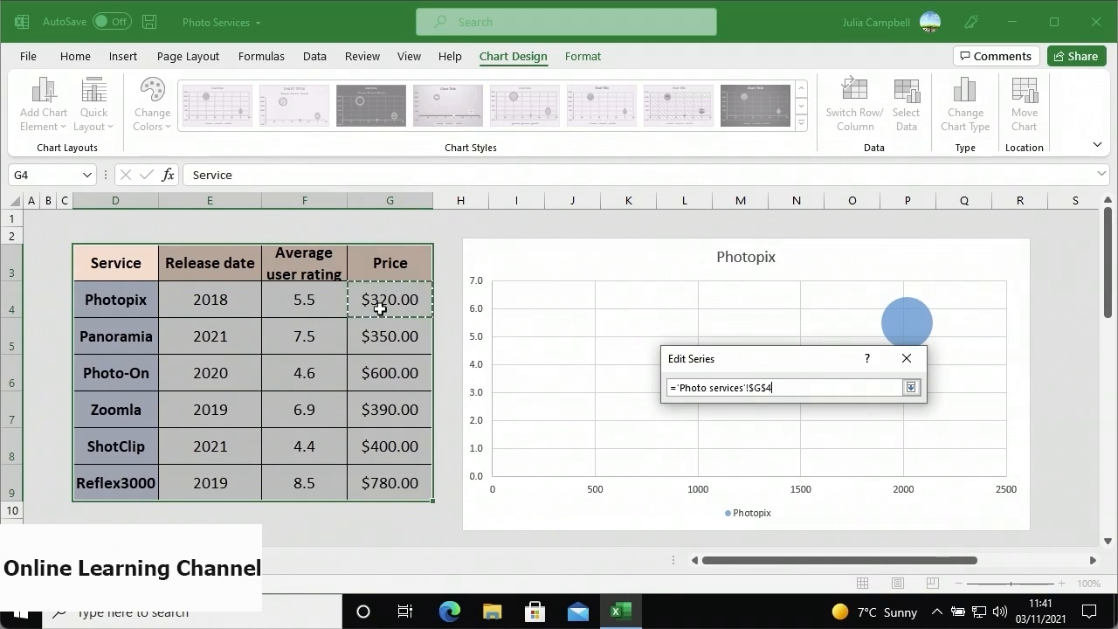
pyautogui.press('Return')
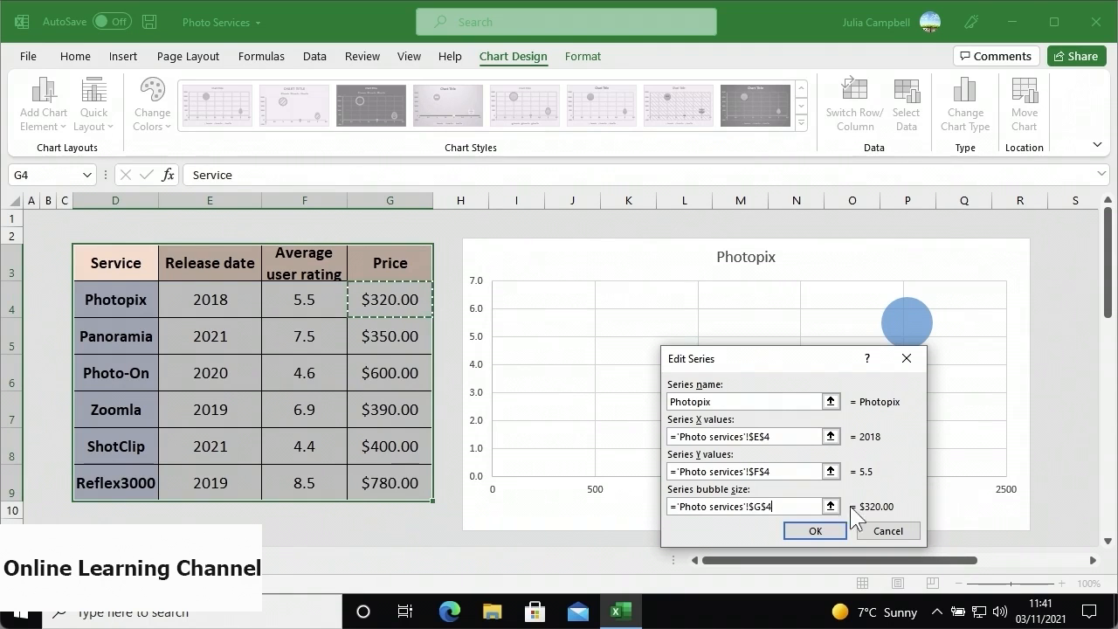
pyautogui.click(815, 531)
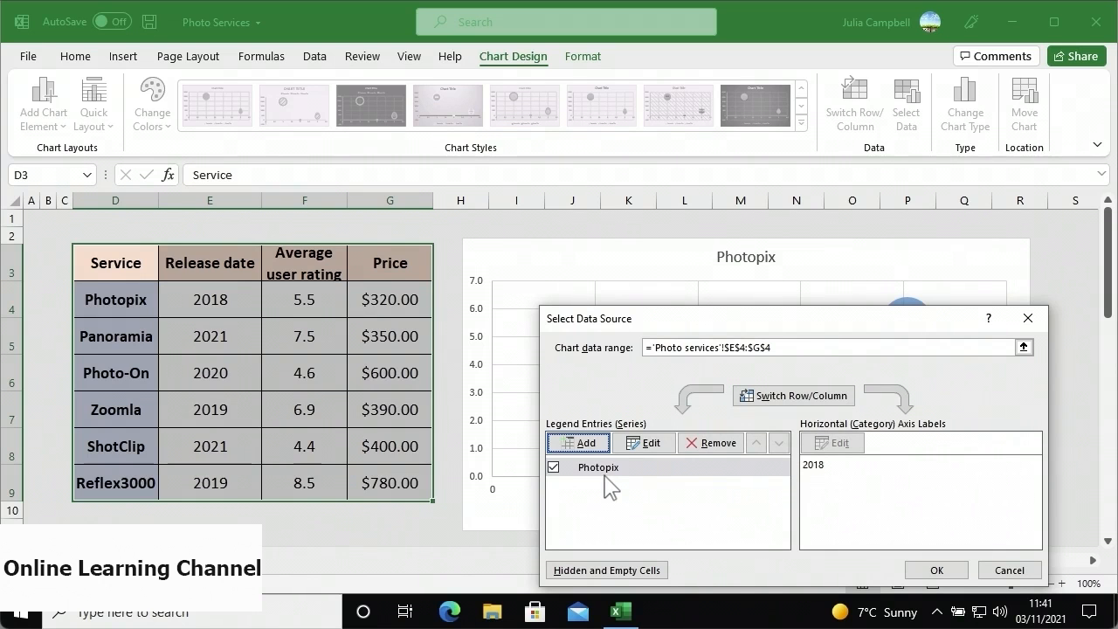
# - Add a Panoramia series with its release date in E5 as X and rating in F5 as Y
pyautogui.click(591, 449)
pyautogui.write('Pa')
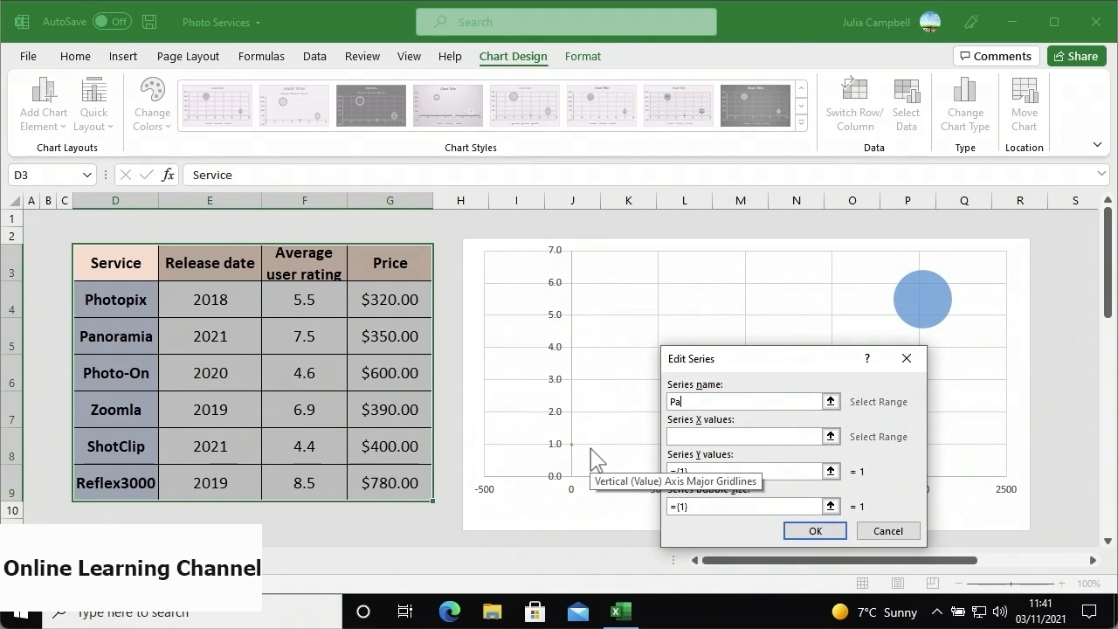
pyautogui.write('nor')
pyautogui.write('amia')
pyautogui.click(671, 436)
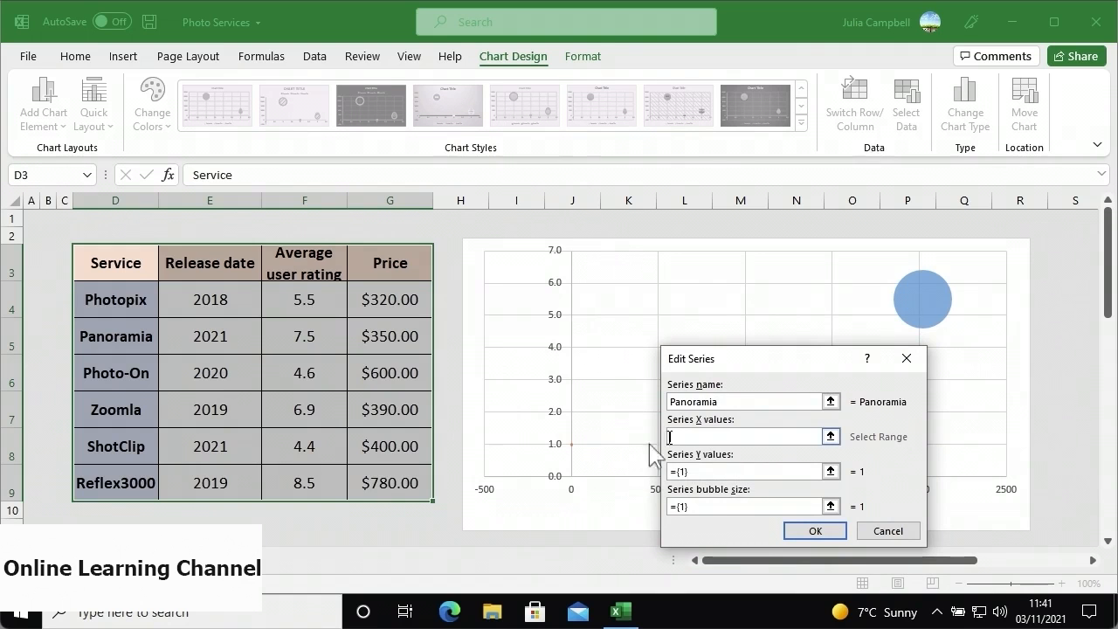
pyautogui.click(236, 340)
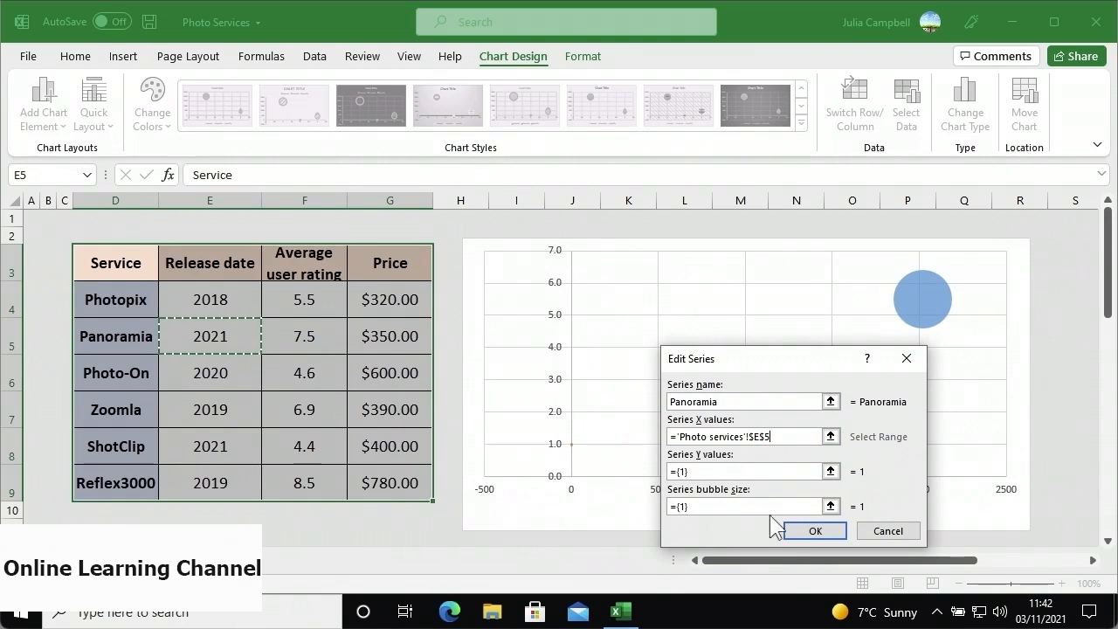
pyautogui.click(821, 470)
pyautogui.click(831, 471)
pyautogui.click(338, 346)
pyautogui.press('Return')
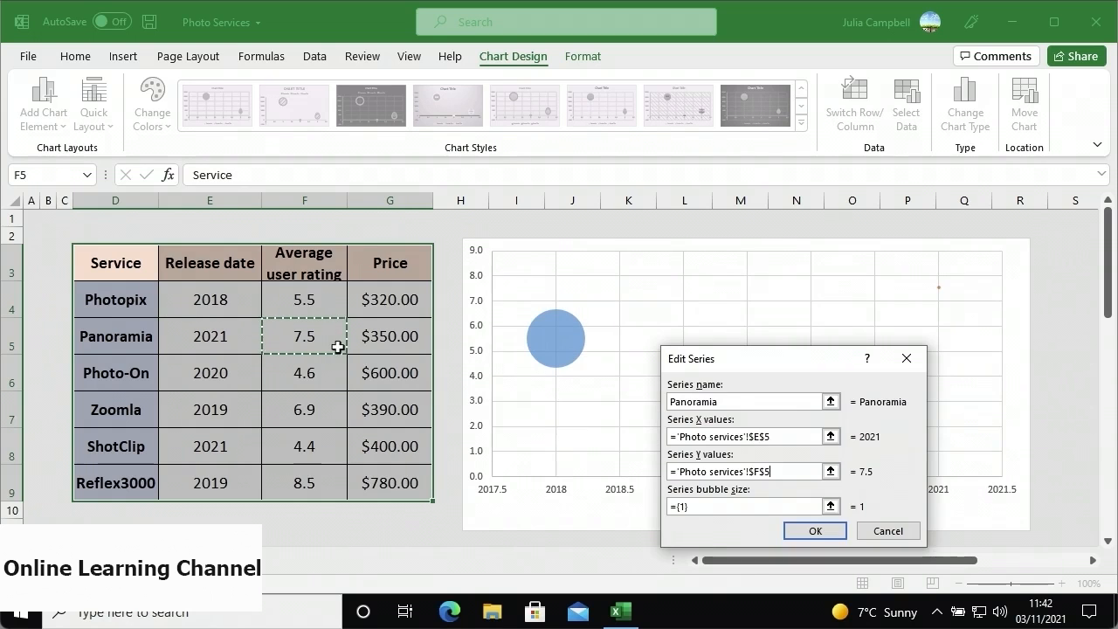
# - Size Panoramia's bubble by its G5 price and apply the data source changes
pyautogui.click(830, 506)
pyautogui.click(417, 343)
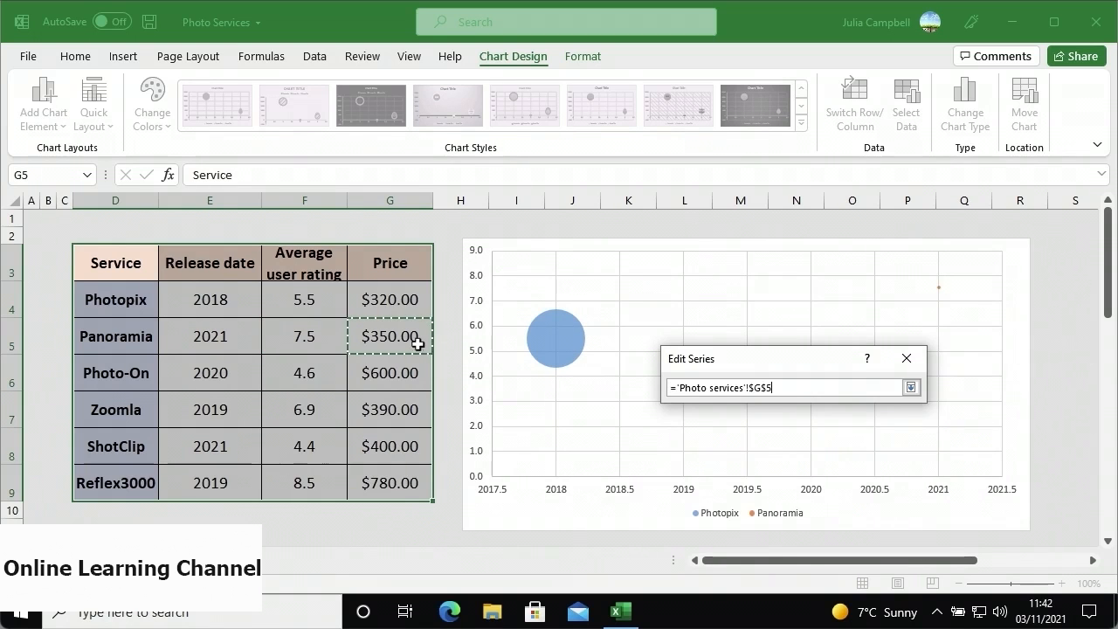
pyautogui.press('Return')
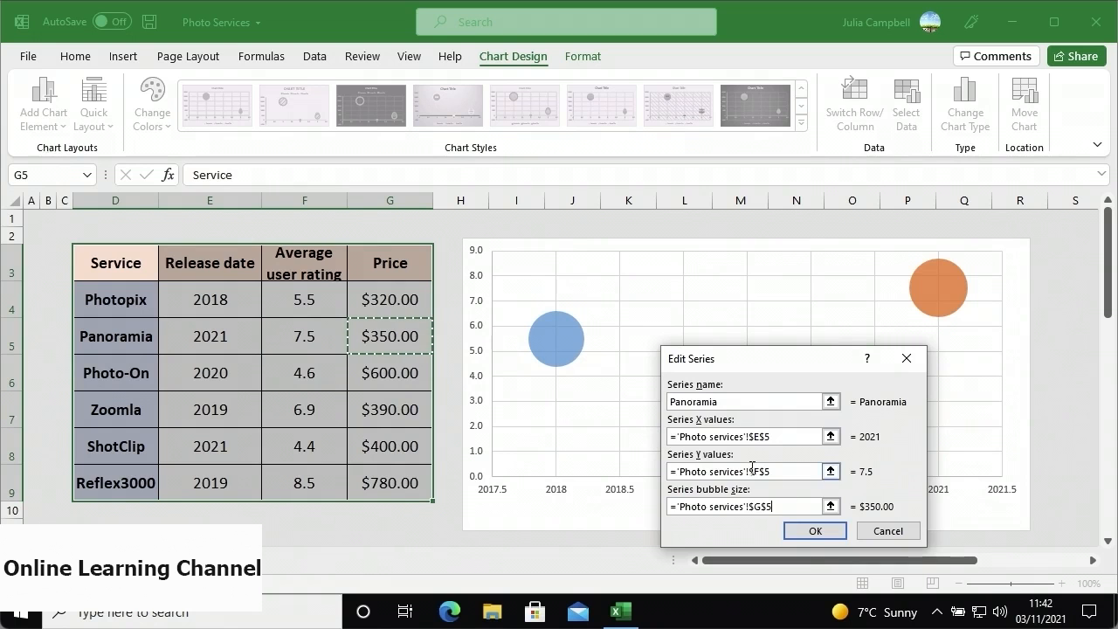
pyautogui.click(805, 531)
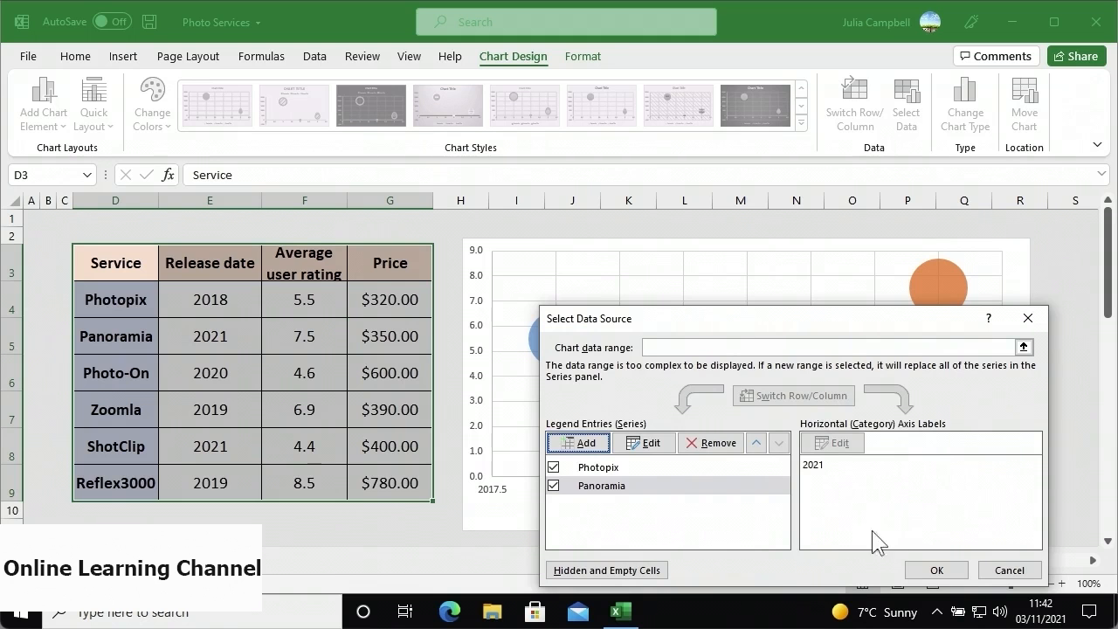
pyautogui.click(917, 572)
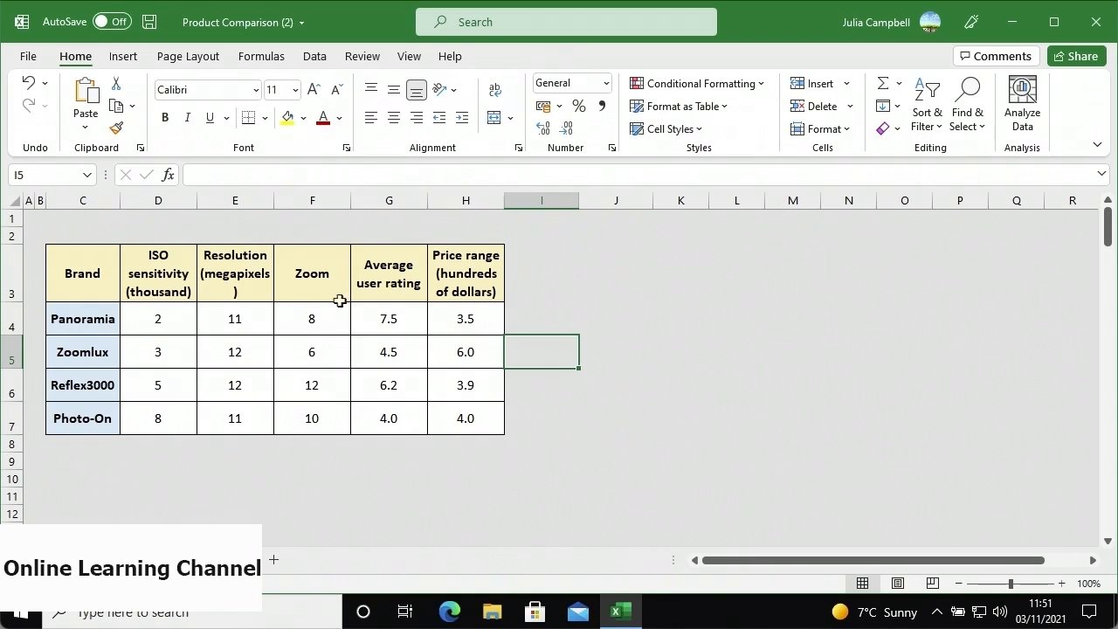
# - Select the brand comparison table C3:H7 in the Product Comparison workbook
pyautogui.click(105, 292)
pyautogui.moveTo(105, 291); pyautogui.dragTo(439, 427)
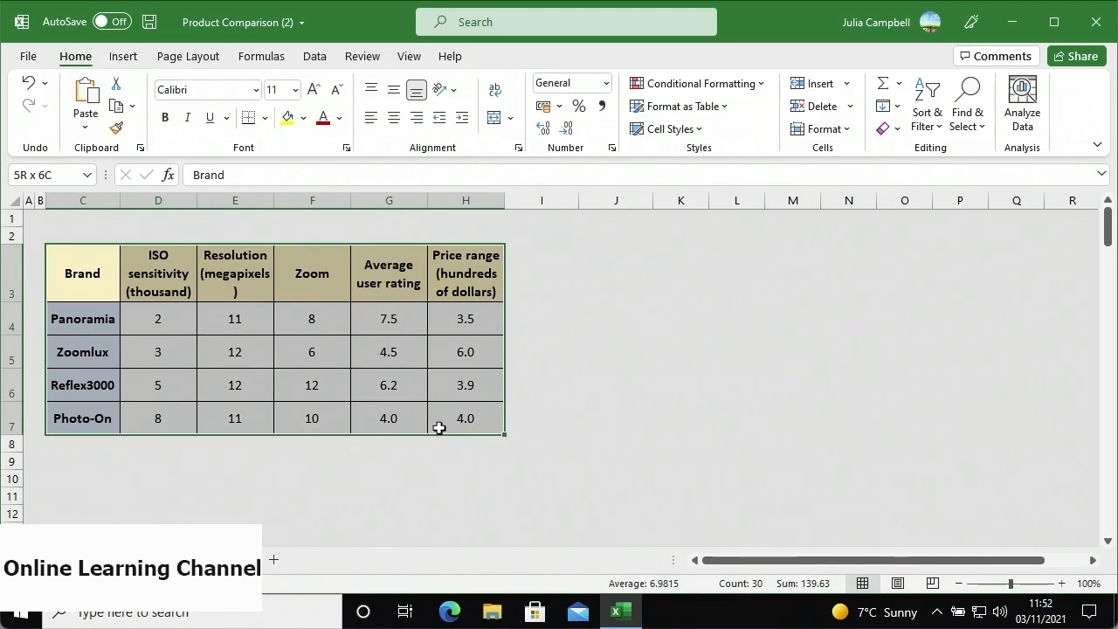
# - Insert a Radar with Markers chart for the brand table from Recommended Charts' All Charts list
pyautogui.click(137, 63)
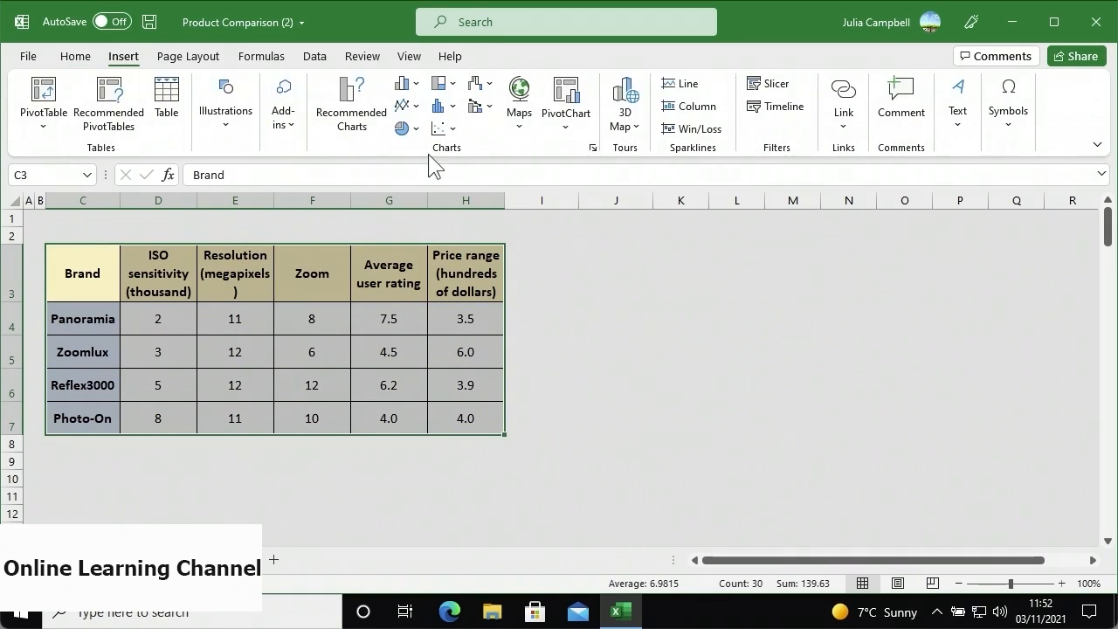
pyautogui.click(358, 144)
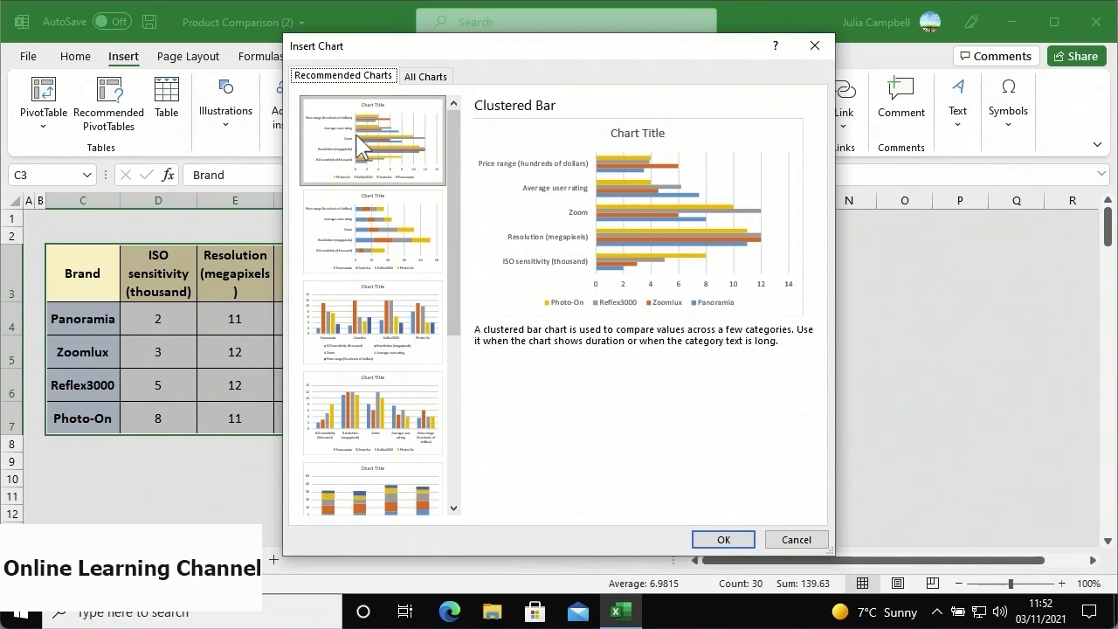
pyautogui.click(421, 78)
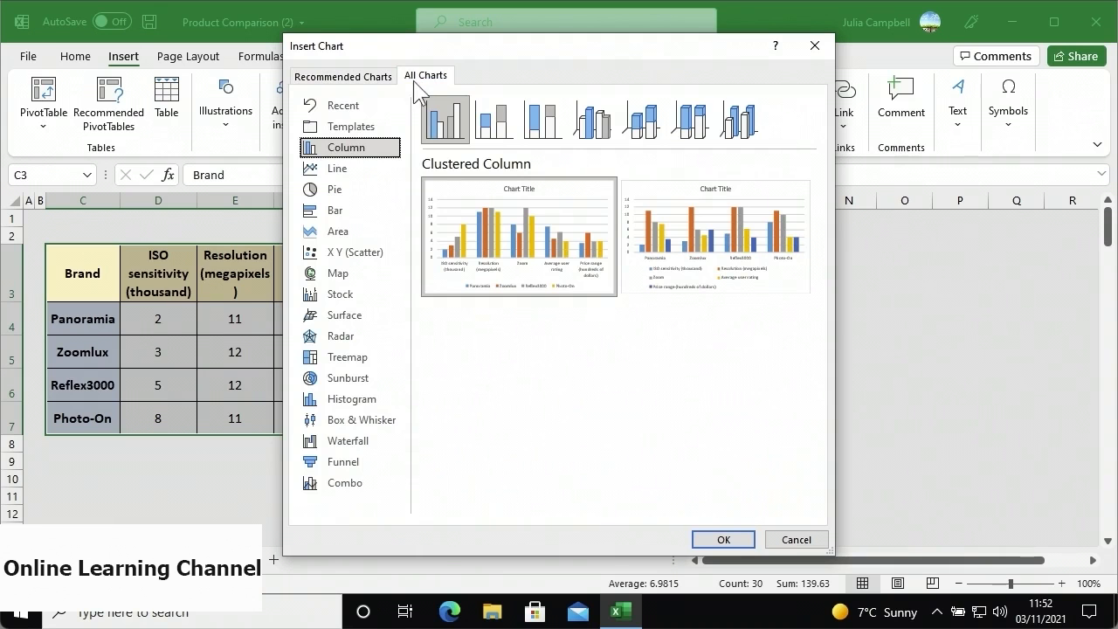
pyautogui.click(384, 344)
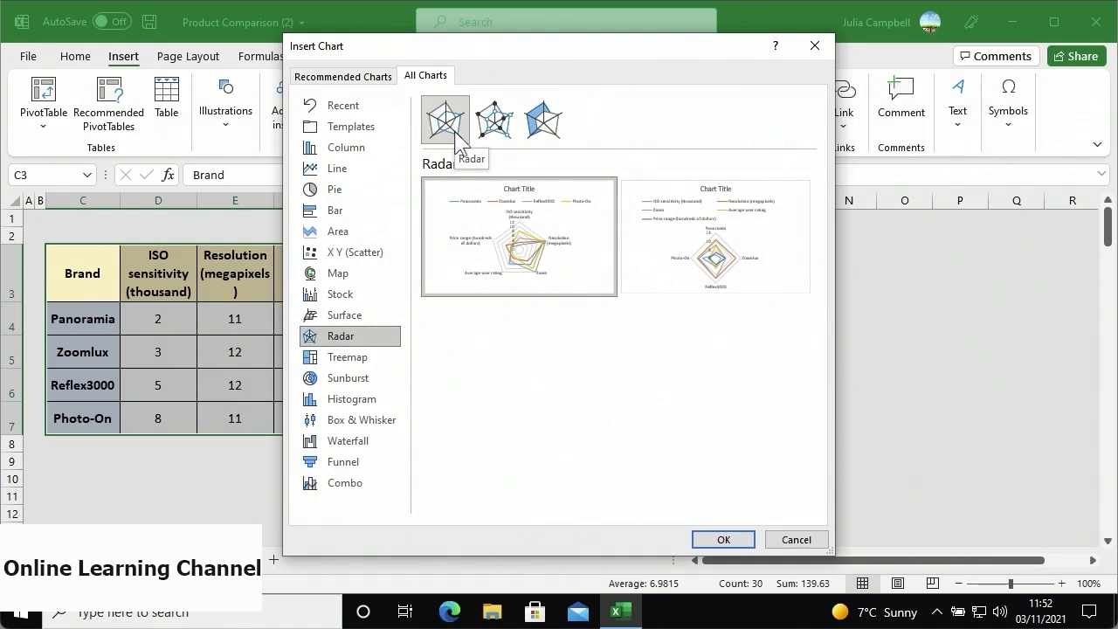
pyautogui.click(505, 134)
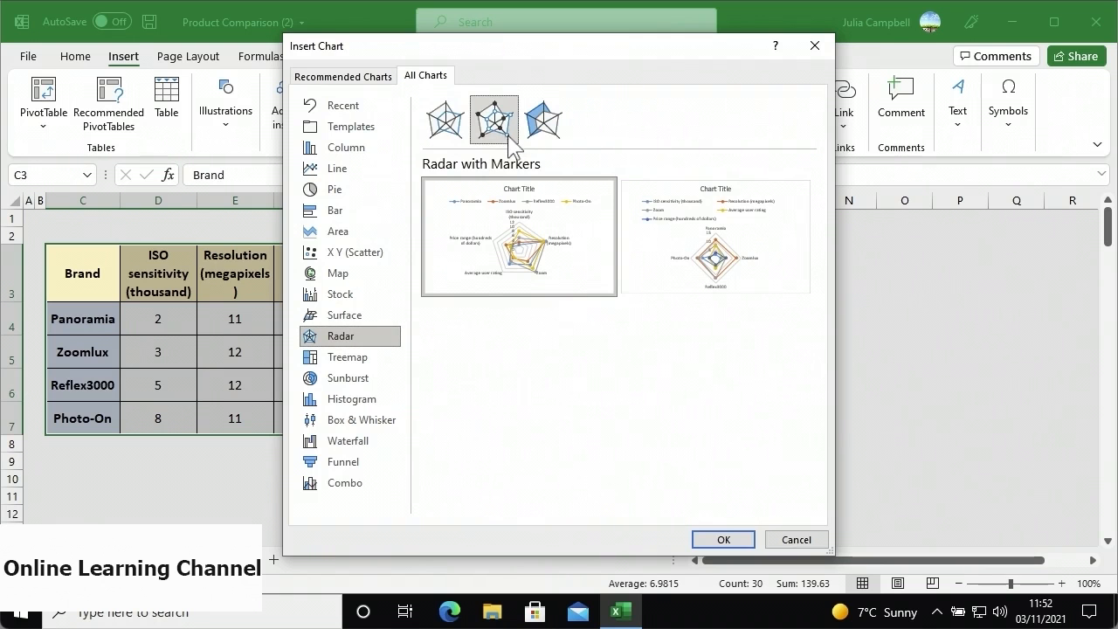
pyautogui.moveTo(515, 229)
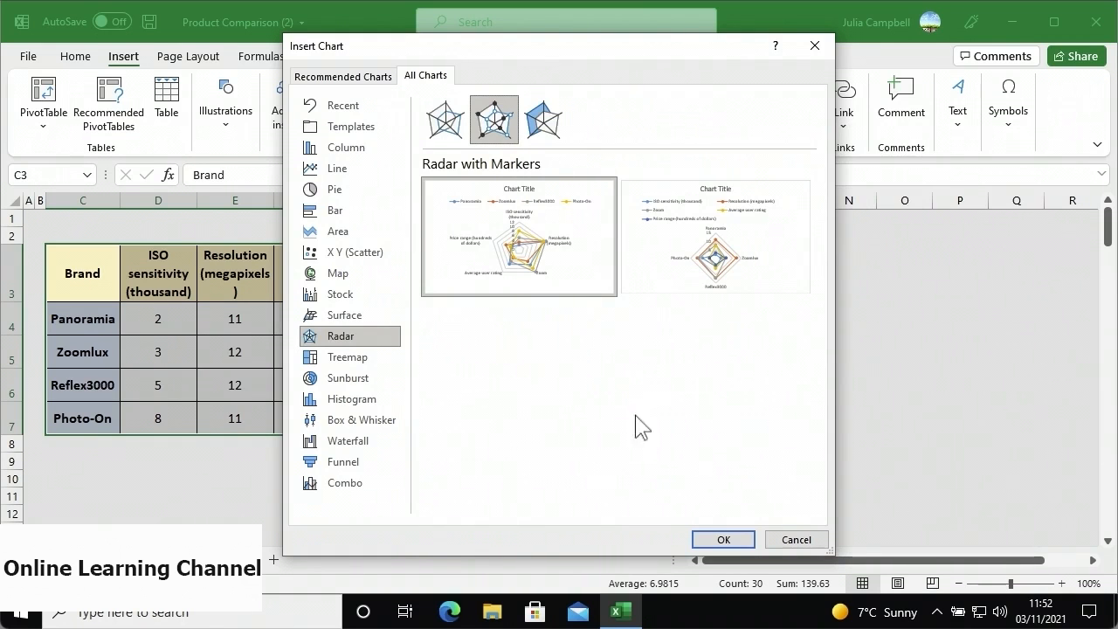
pyautogui.click(721, 540)
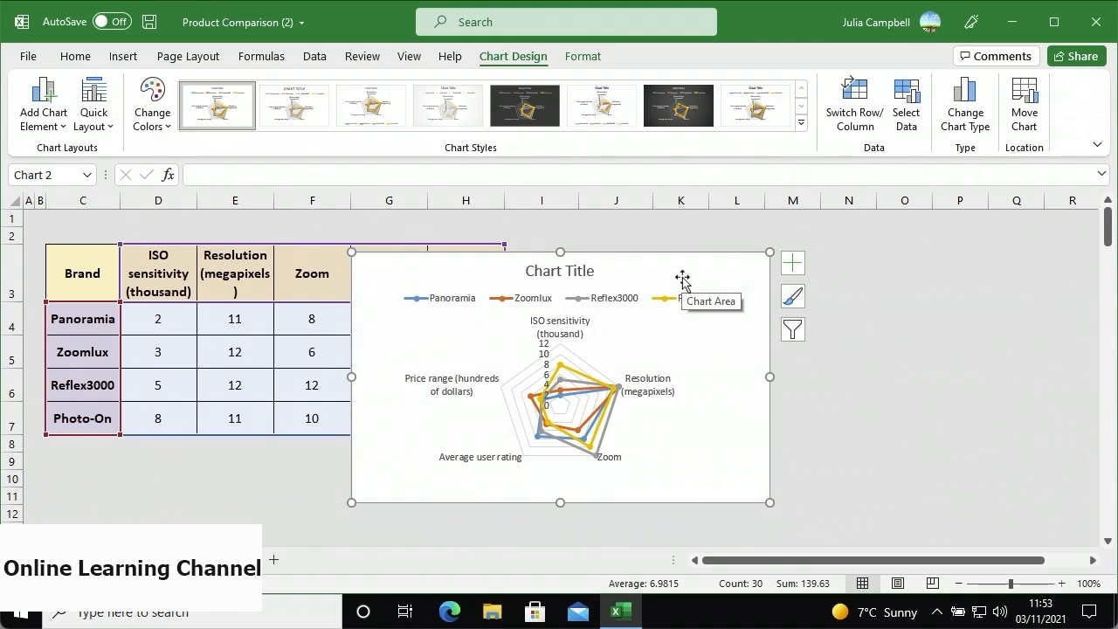
# - Move the radar chart to the right of the table and widen it from its bottom-left corner
pyautogui.moveTo(681, 278); pyautogui.dragTo(988, 251)
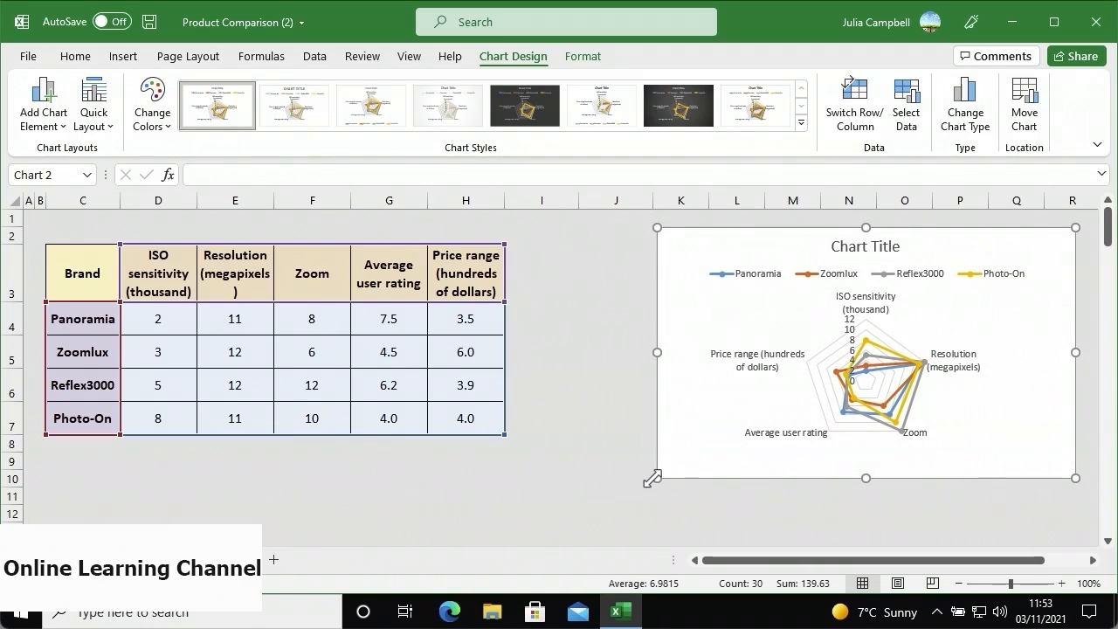
pyautogui.moveTo(652, 478); pyautogui.dragTo(513, 520)
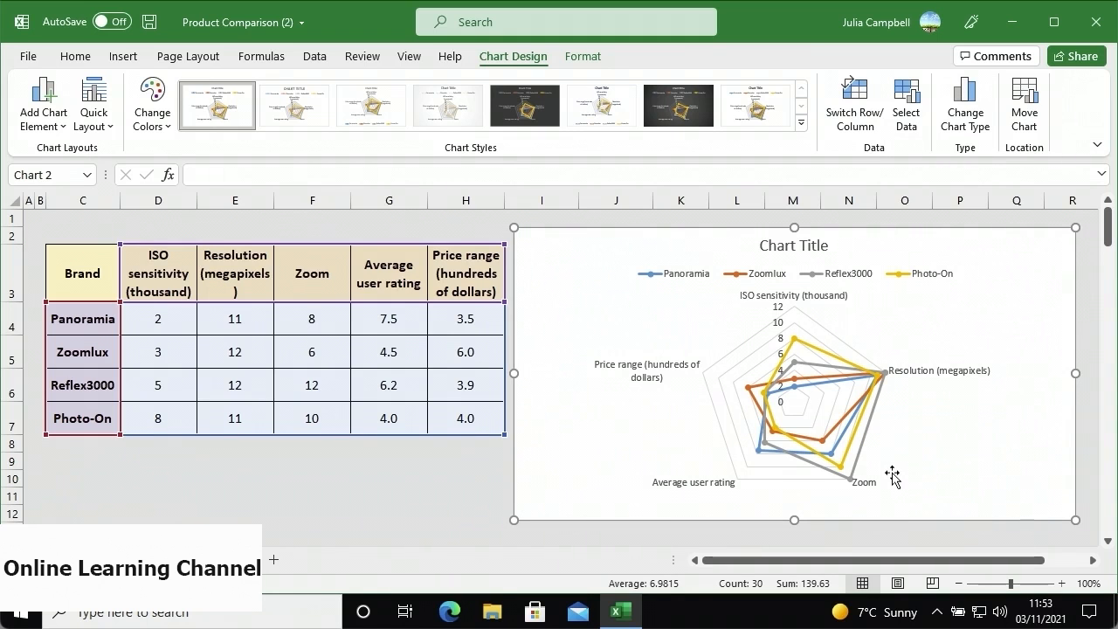
pyautogui.moveTo(852, 441)
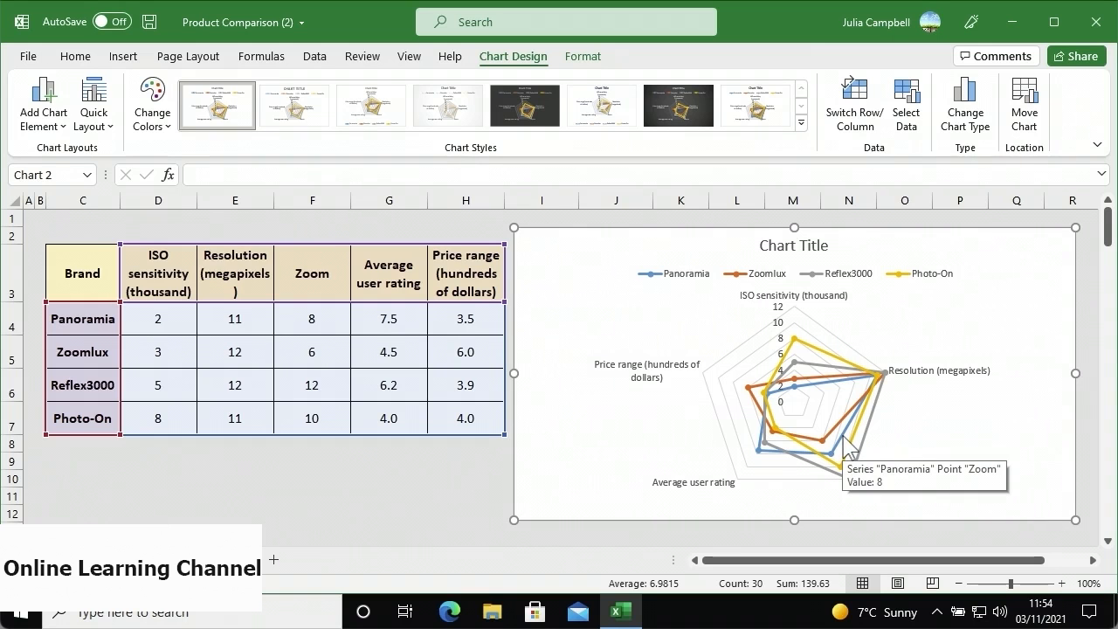
pyautogui.moveTo(833, 462)
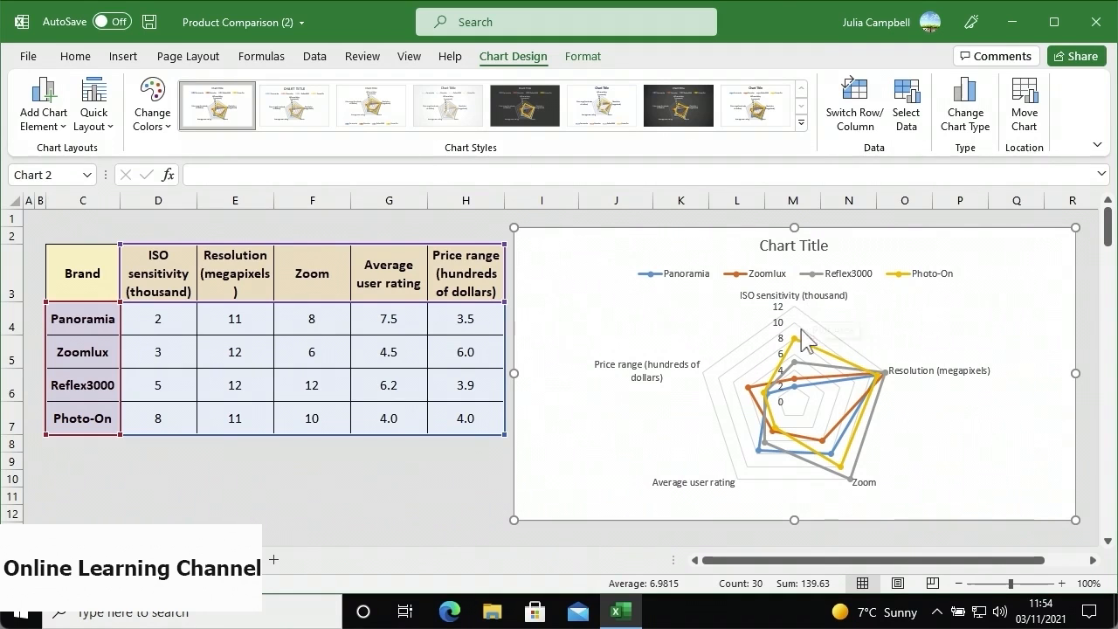
pyautogui.moveTo(795, 349)
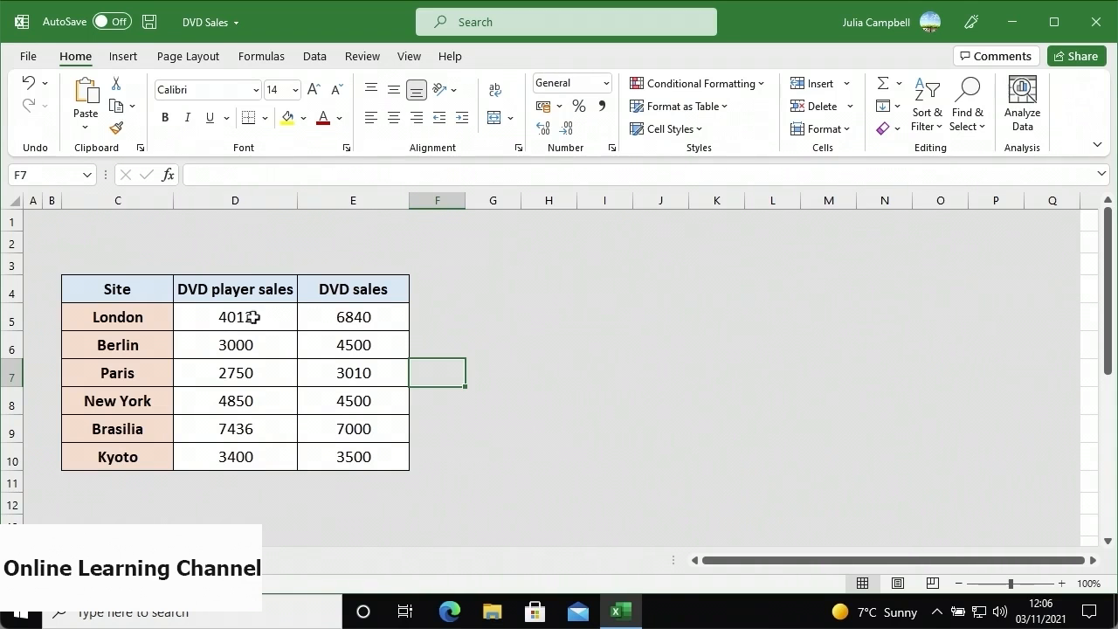
# - Select the DVD sales table C4:E10 and open More Scatter Charts in the Insert Chart dialog
pyautogui.moveTo(138, 295); pyautogui.dragTo(332, 456)
pyautogui.click(129, 59)
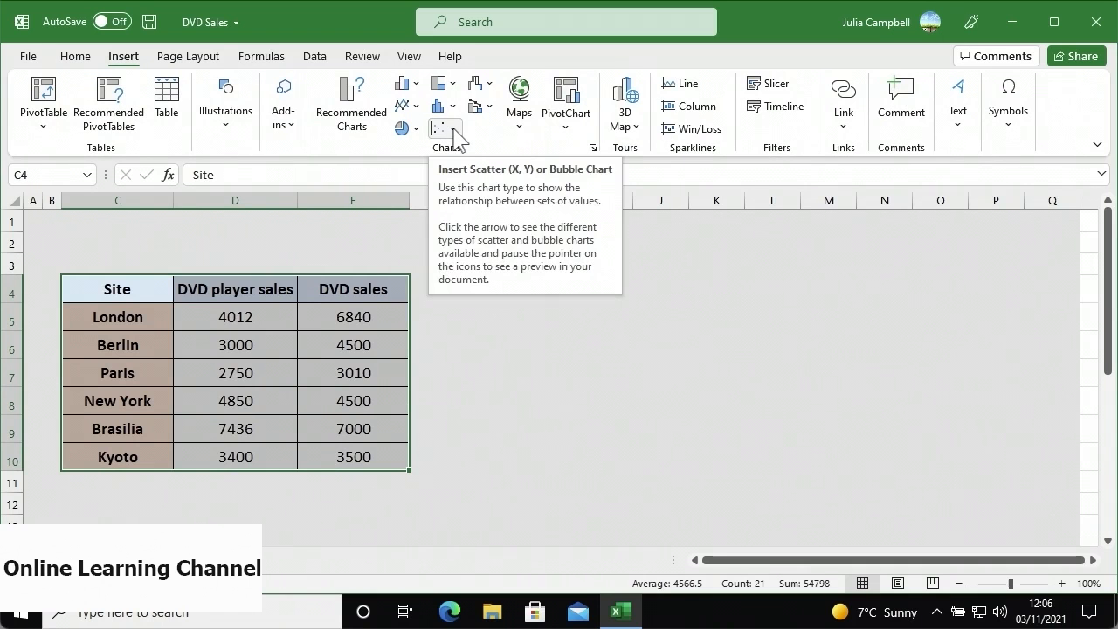
pyautogui.click(453, 131)
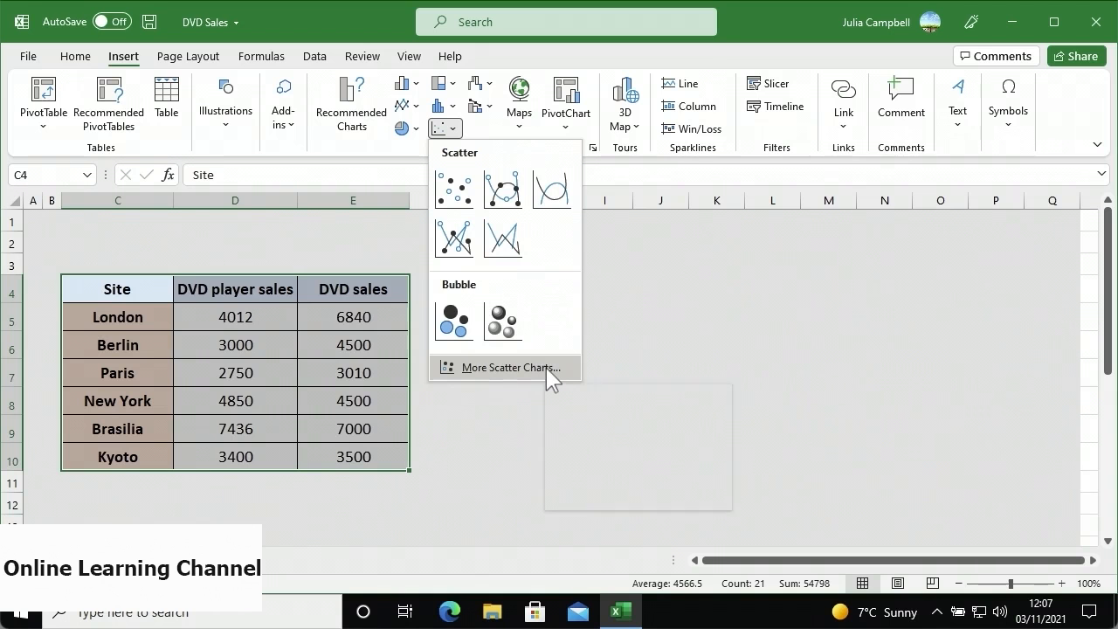
pyautogui.click(511, 368)
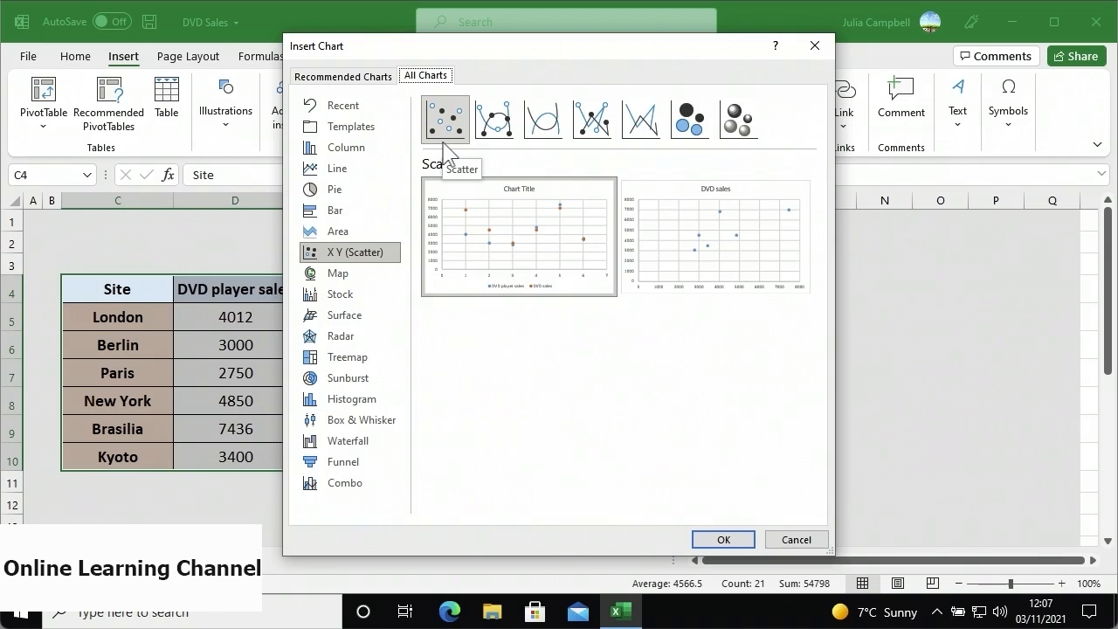
pyautogui.moveTo(707, 240)
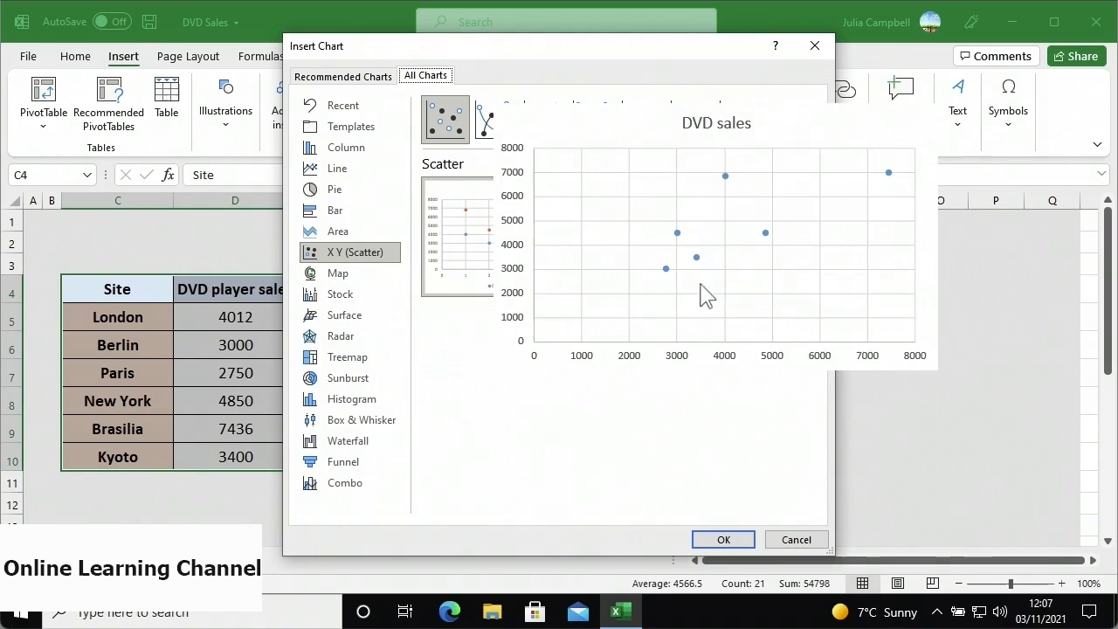
# - Insert the XY scatter chart, move it beside the DVD table and enlarge it
pyautogui.click(700, 542)
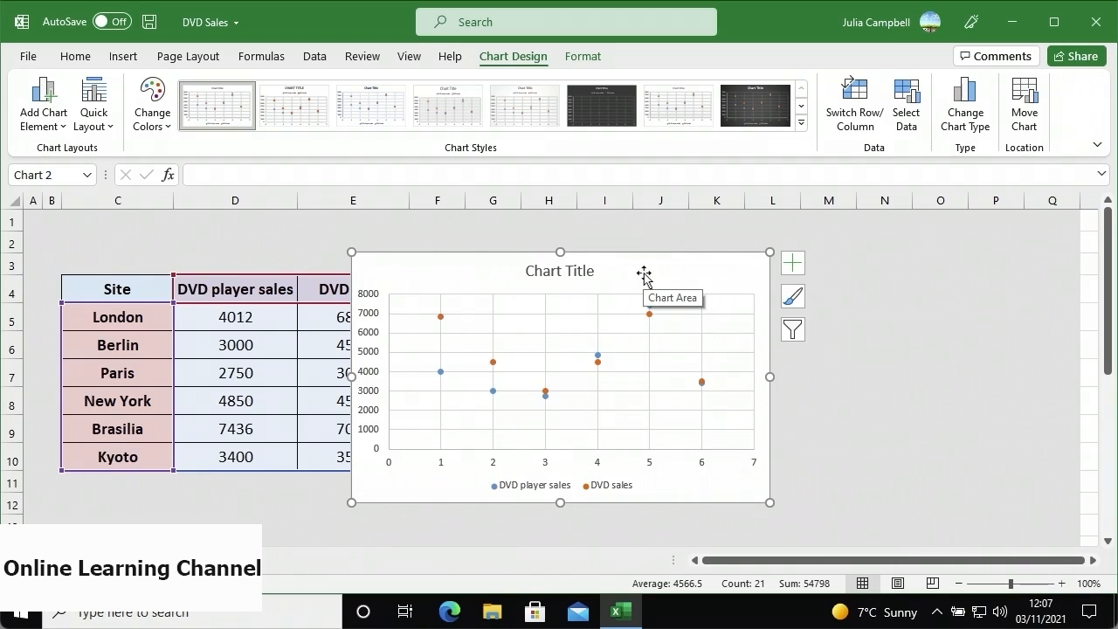
pyautogui.moveTo(644, 276)
pyautogui.mouseDown()
pyautogui.moveTo(728, 279)
pyautogui.moveTo(725, 246)
pyautogui.mouseUp()
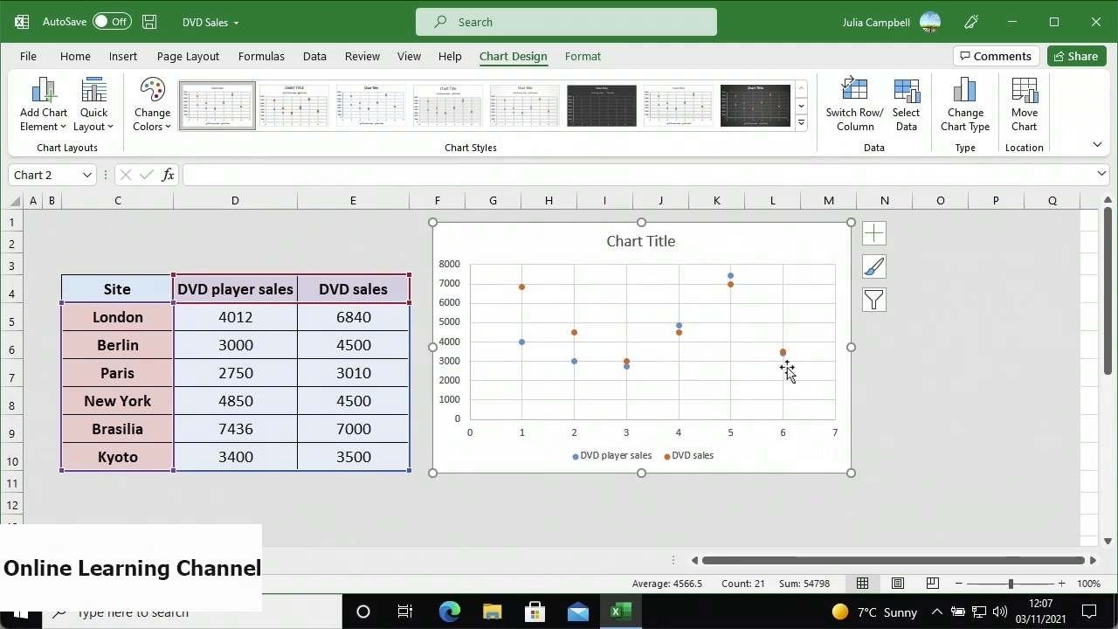
pyautogui.moveTo(851, 472); pyautogui.dragTo(1016, 530)
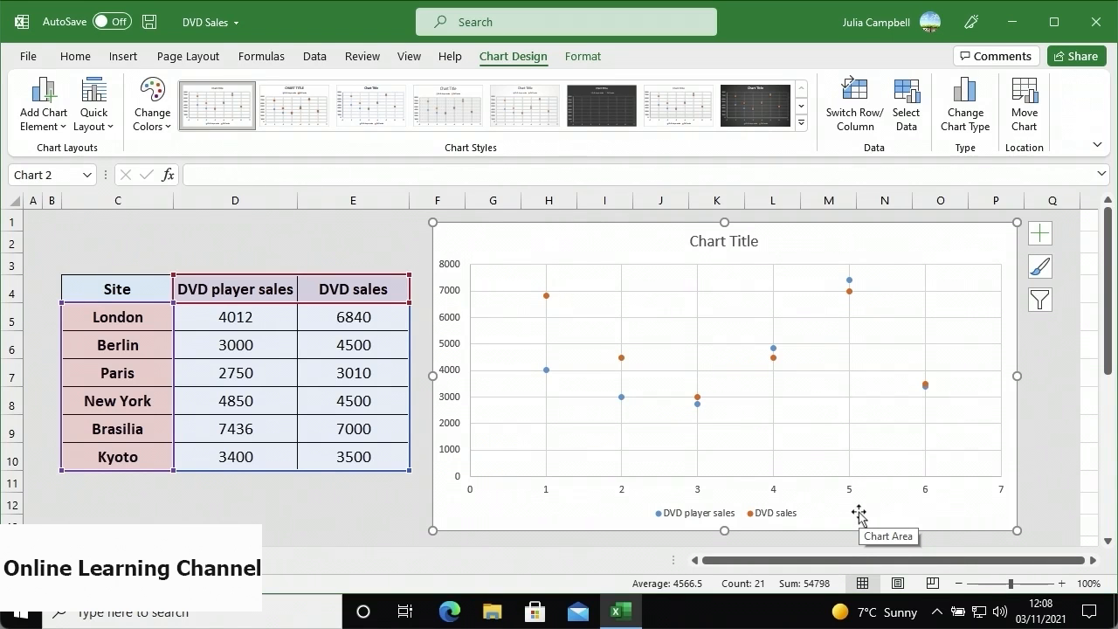
# - In Select Data, remove the DVD player sales and DVD sales series from the scatter chart
pyautogui.click(908, 131)
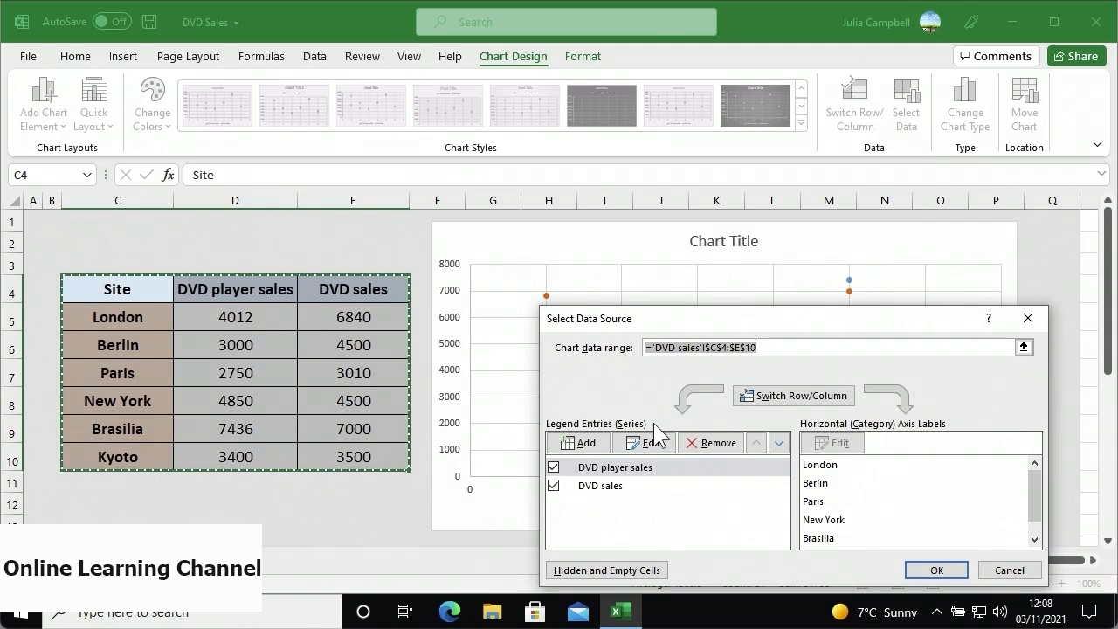
pyautogui.click(665, 469)
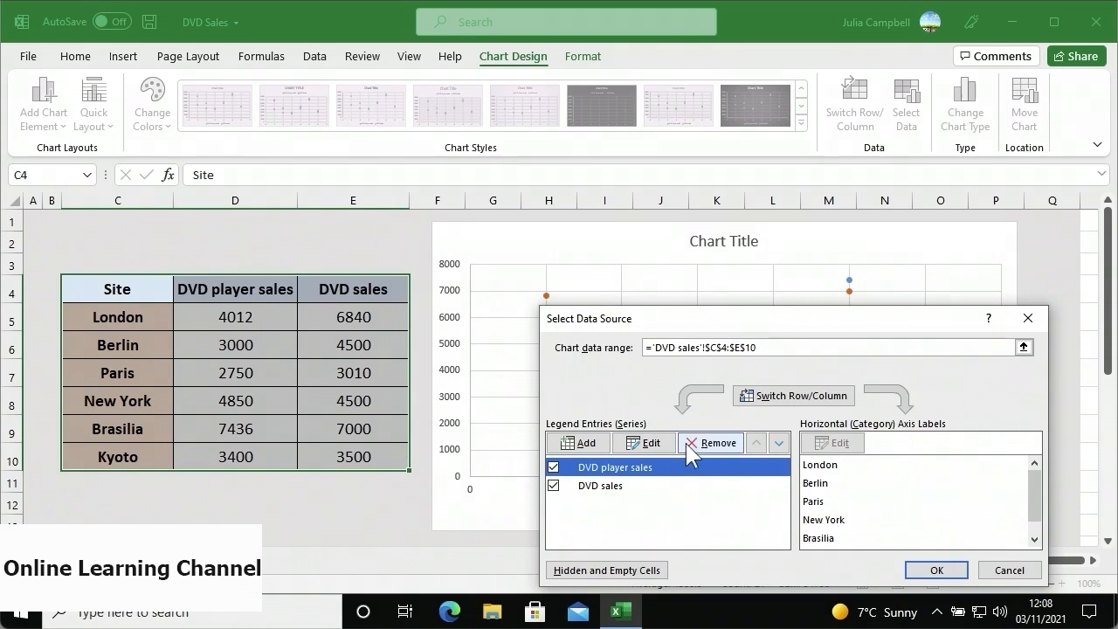
pyautogui.click(690, 443)
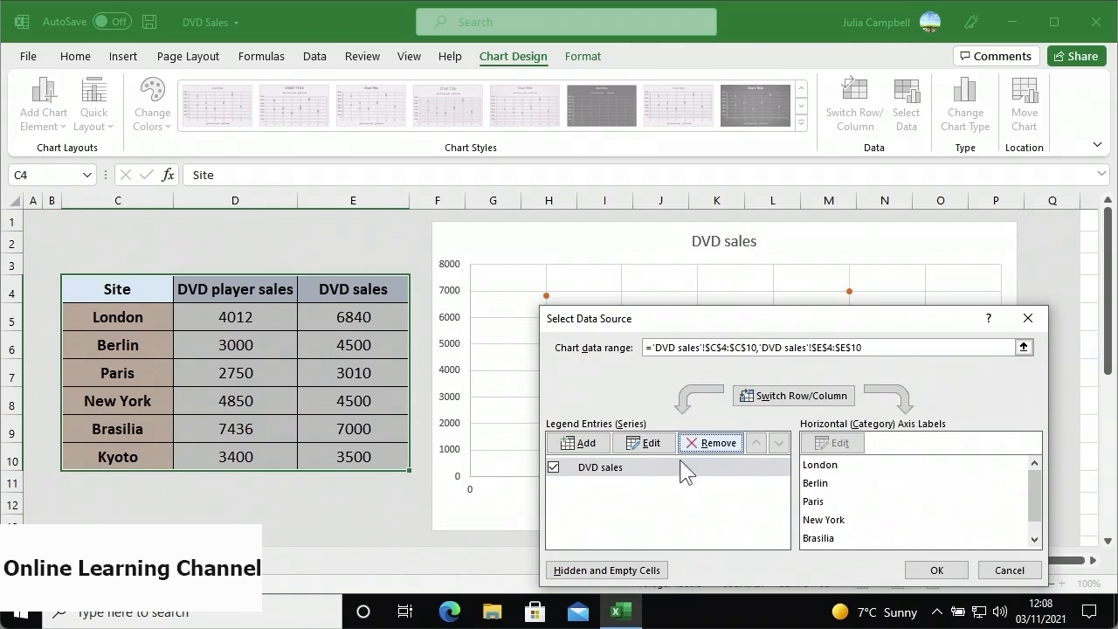
pyautogui.click(677, 465)
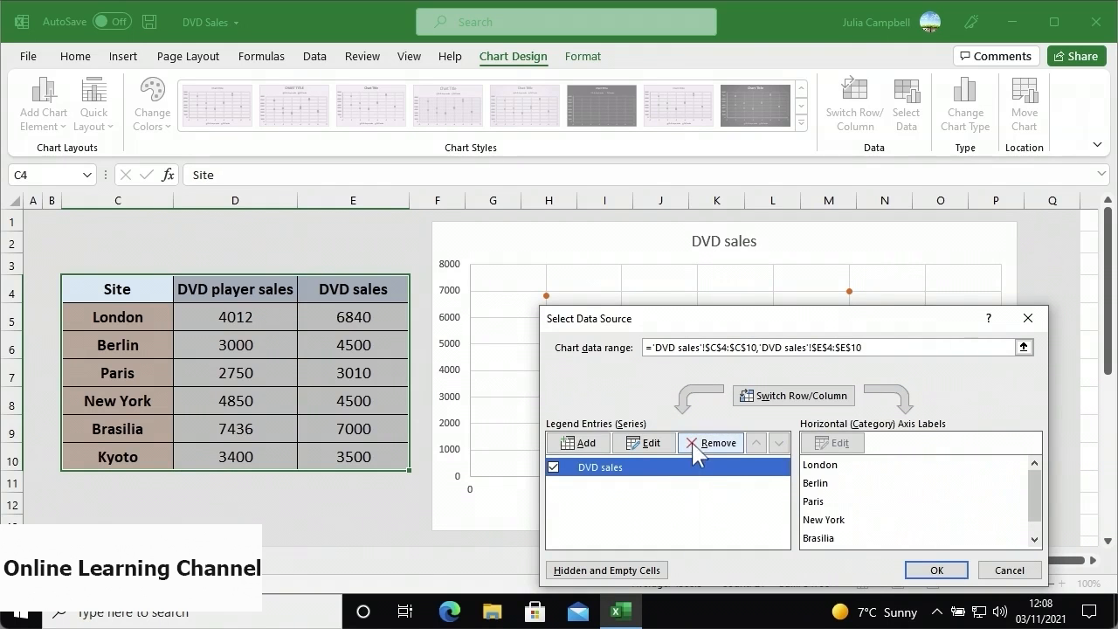
pyautogui.click(692, 443)
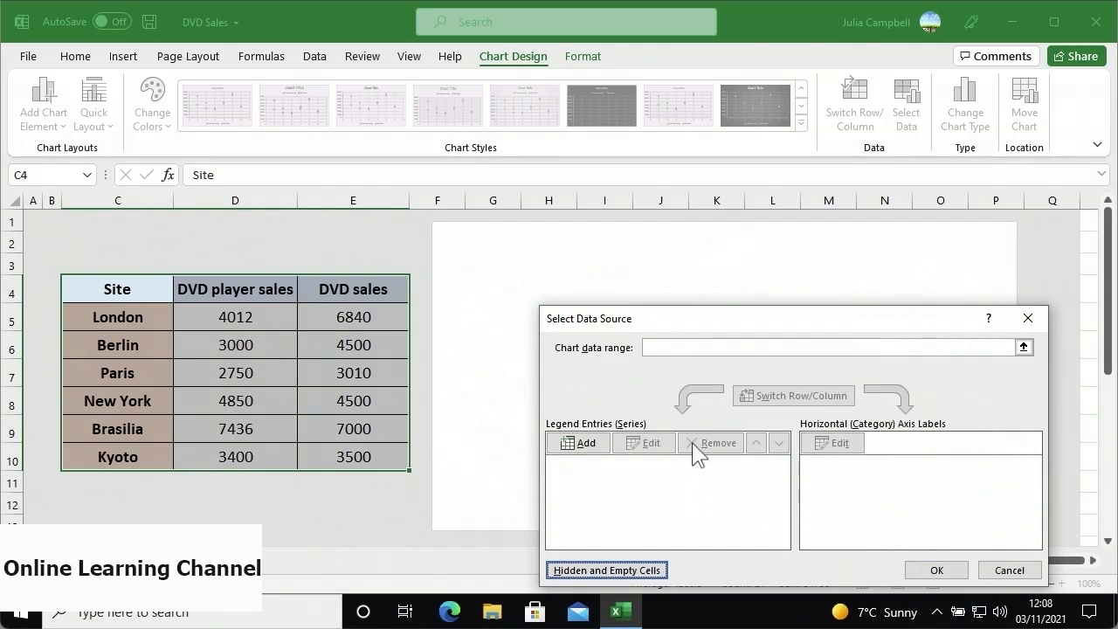
# - Add a series named London with X value D5 and Y value E5
pyautogui.click(583, 442)
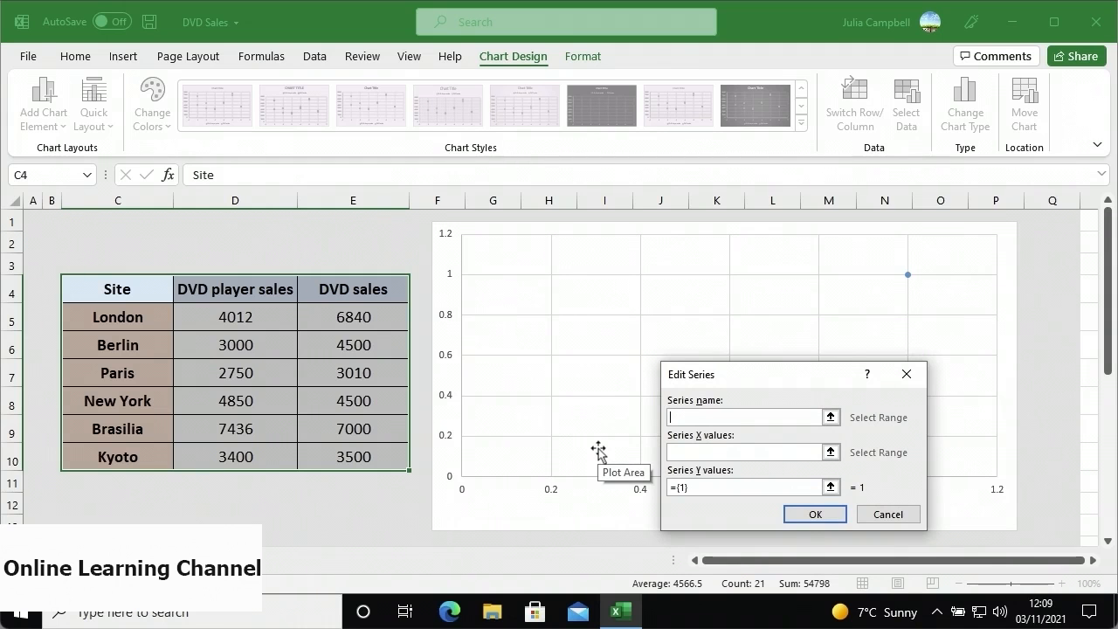
pyautogui.write('London')
pyautogui.press('Tab')
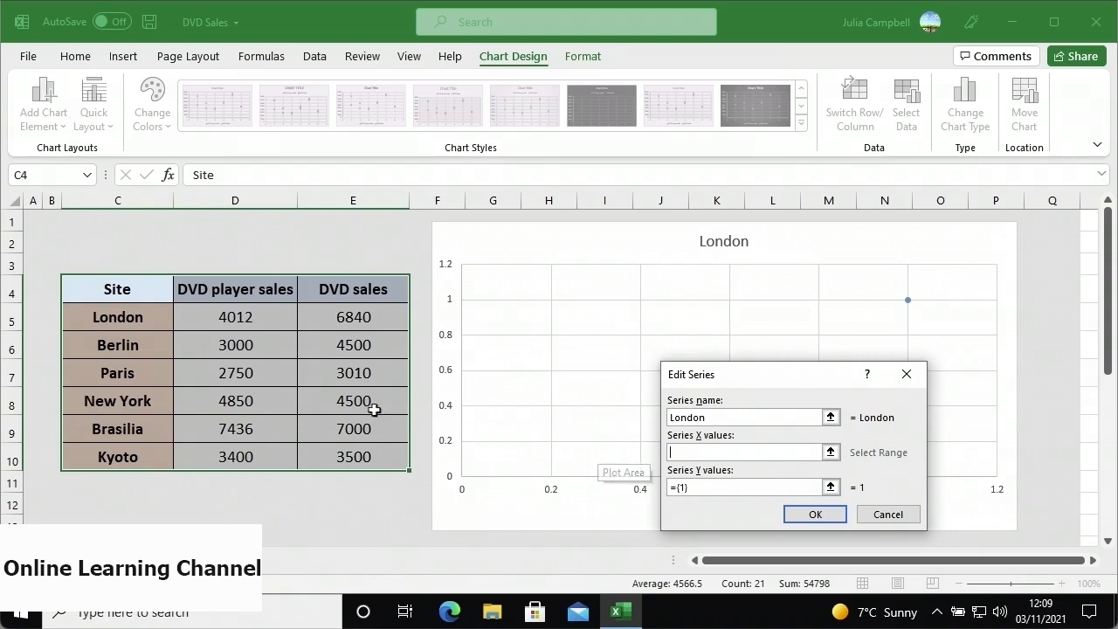
pyautogui.click(273, 325)
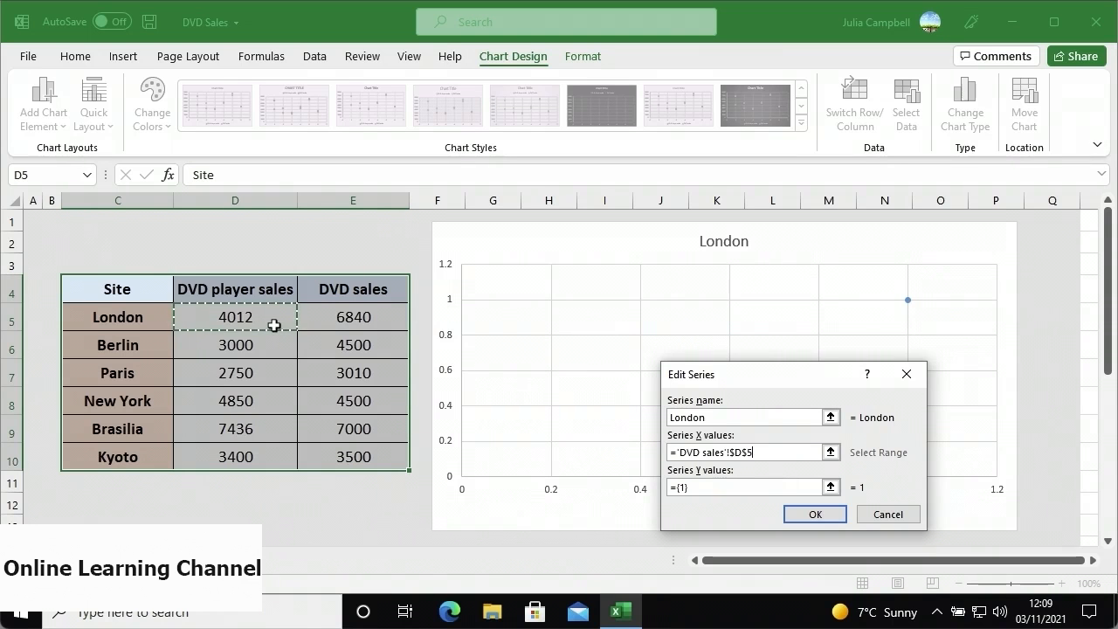
pyautogui.press('Tab')
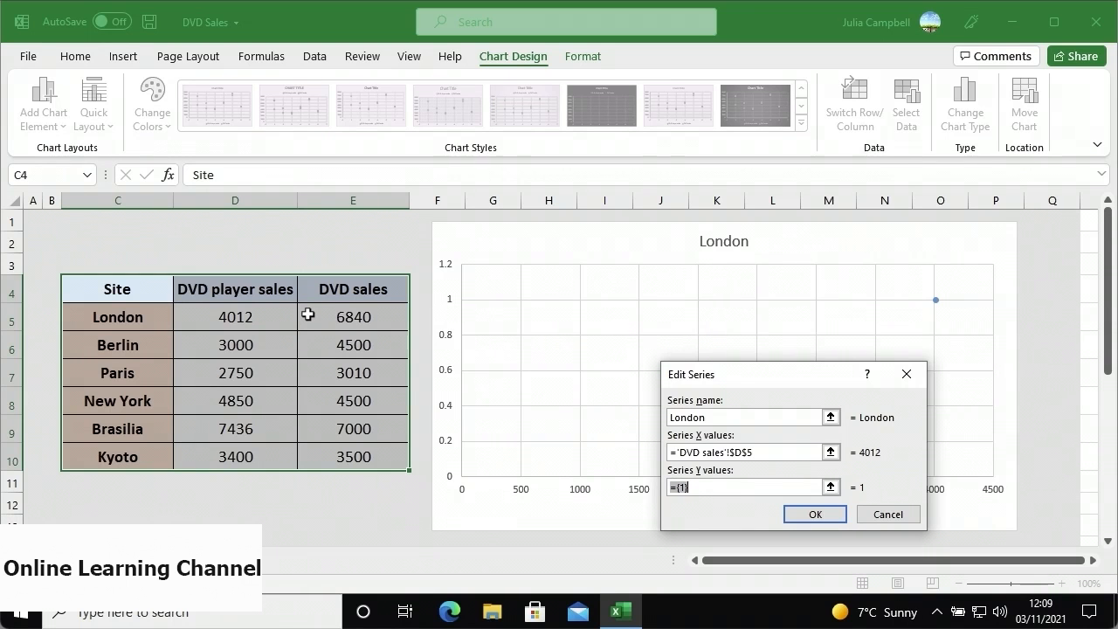
pyautogui.click(307, 314)
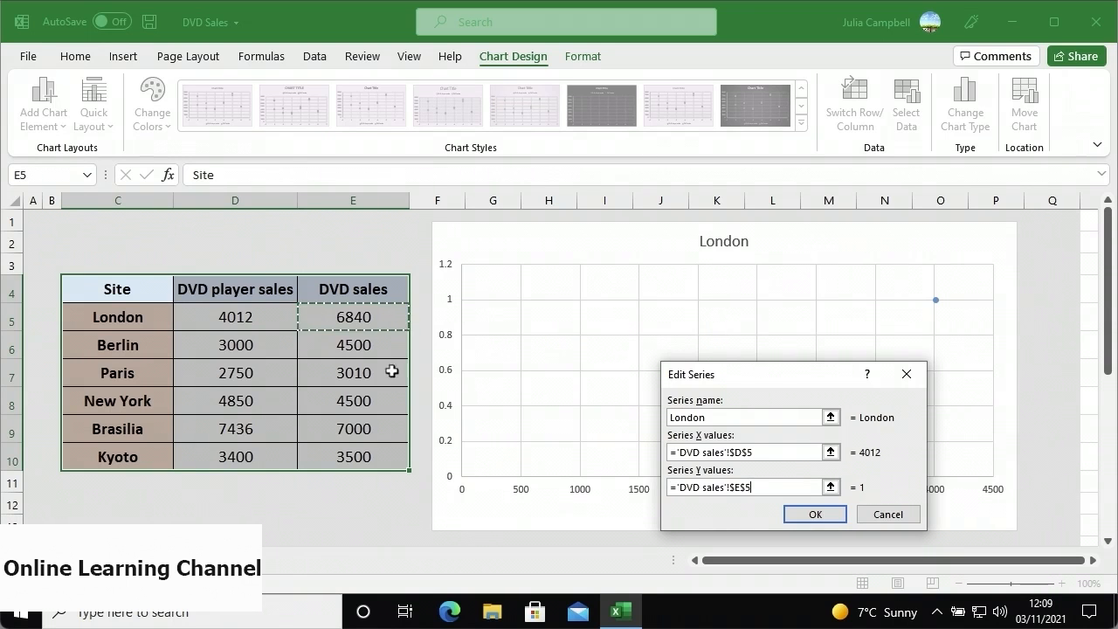
pyautogui.click(810, 515)
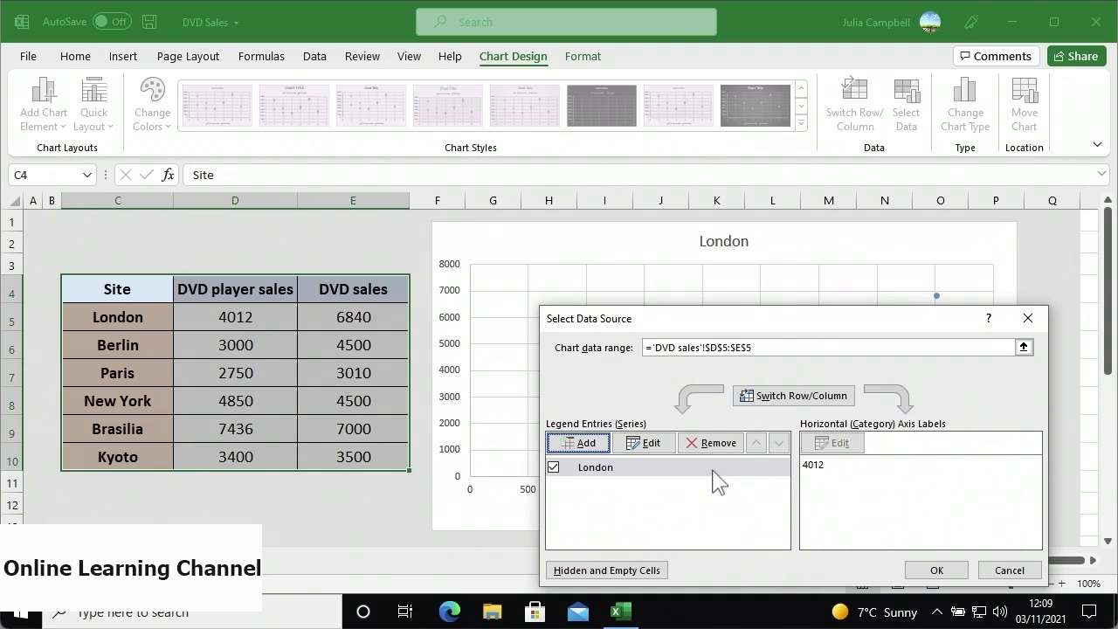
# - Add a series named Berlin with Y value E6 and apply both series to the chart
pyautogui.click(597, 444)
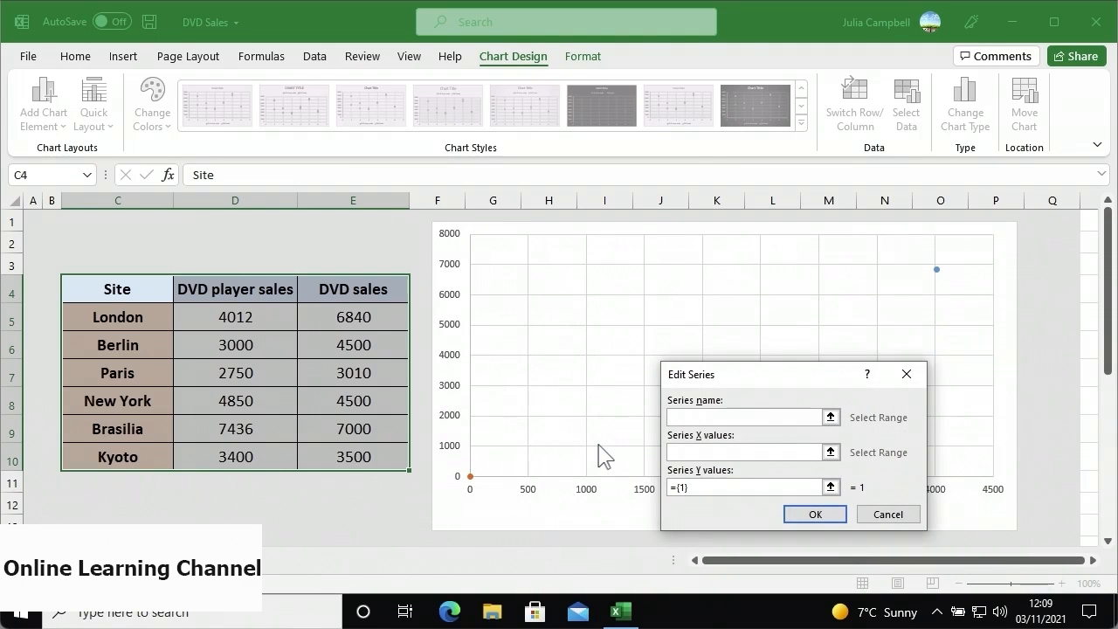
pyautogui.write('Berlin')
pyautogui.press('Tab')
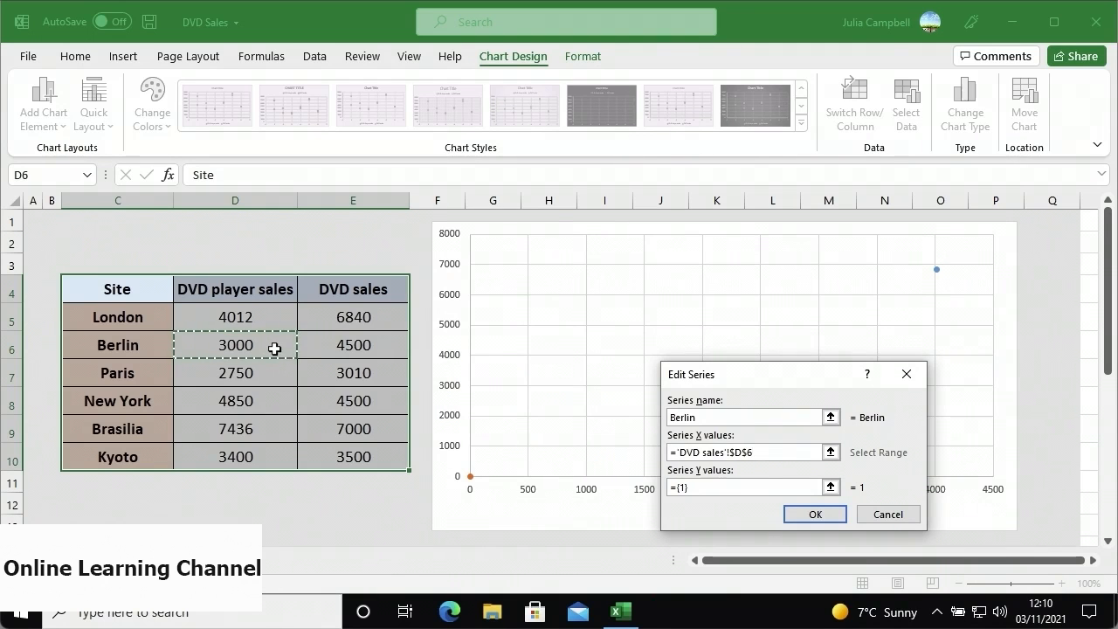
pyautogui.press('Tab')
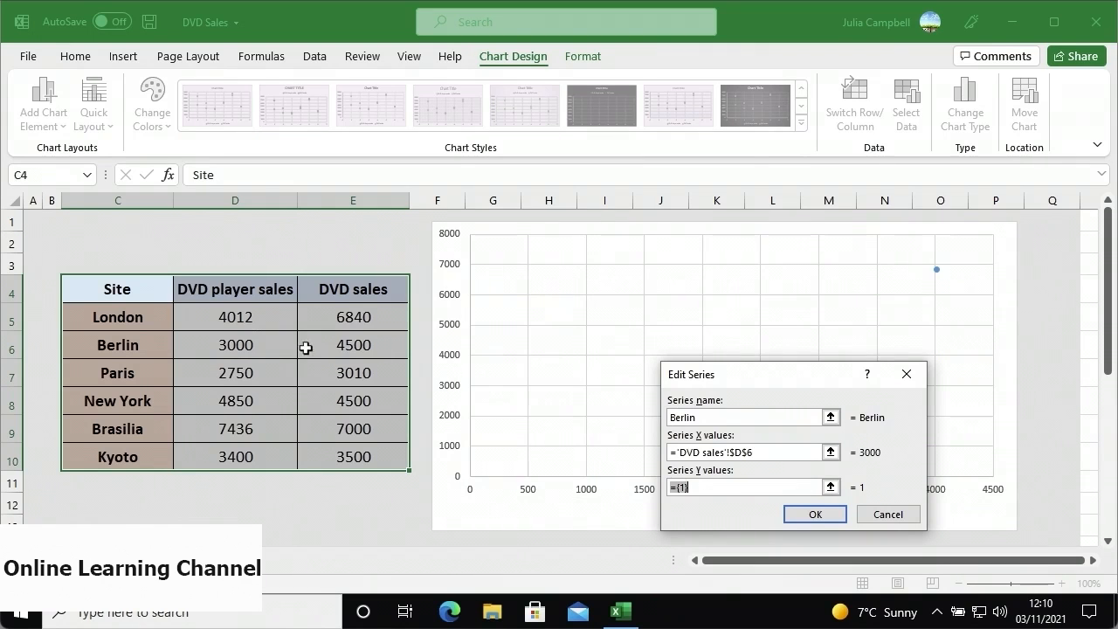
pyautogui.click(306, 348)
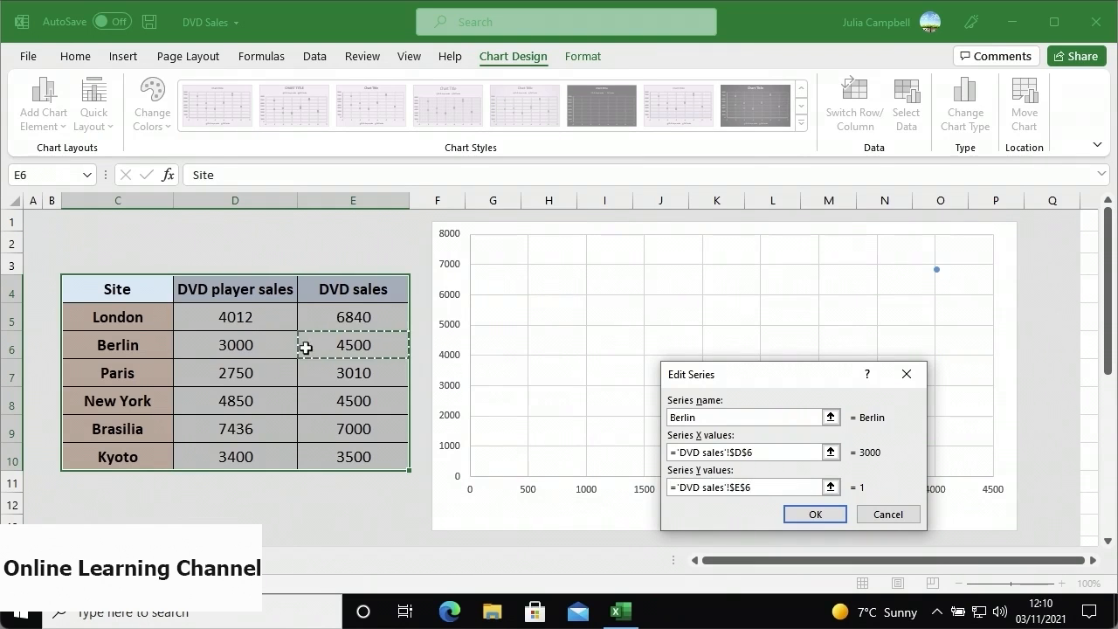
pyautogui.click(811, 514)
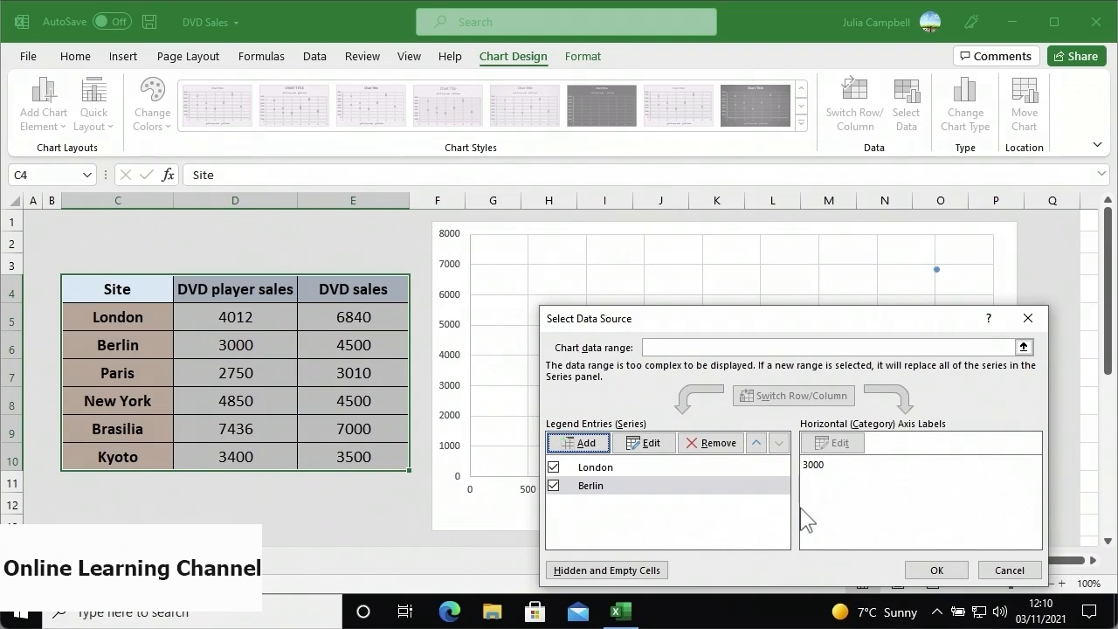
pyautogui.click(924, 566)
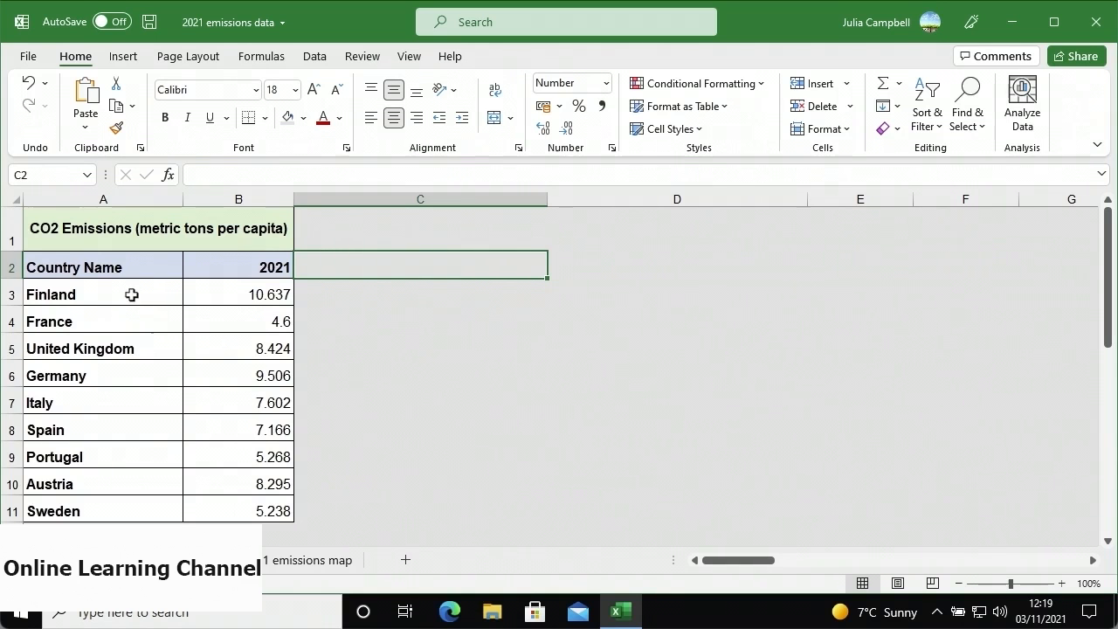
# - Select the countries and their 2021 values and insert a filled map chart
pyautogui.moveTo(131, 295); pyautogui.dragTo(232, 507)
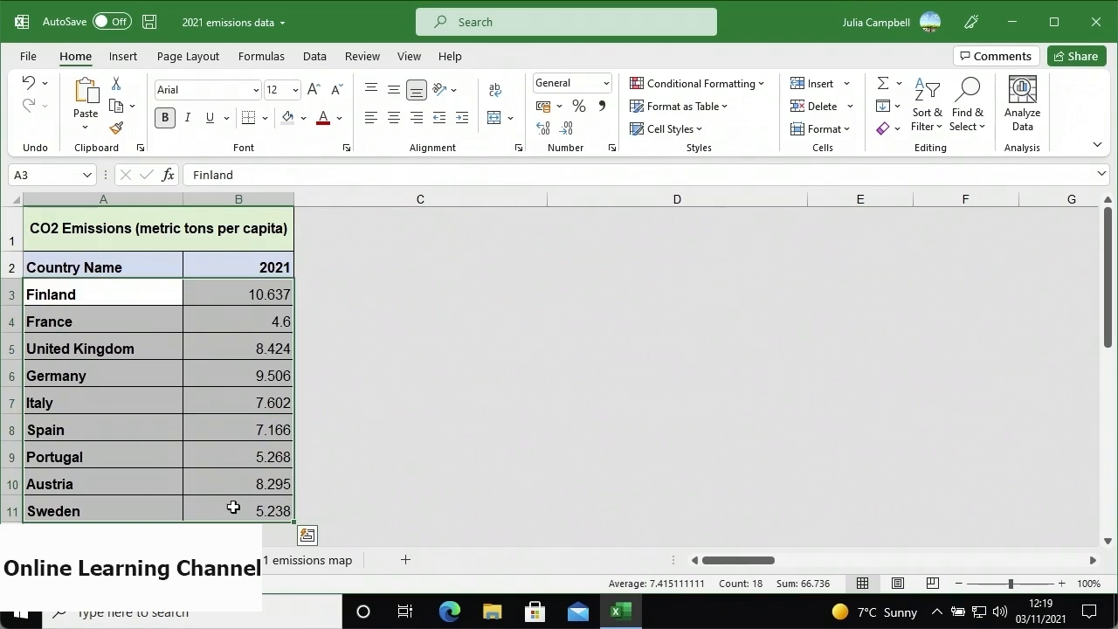
pyautogui.click(124, 59)
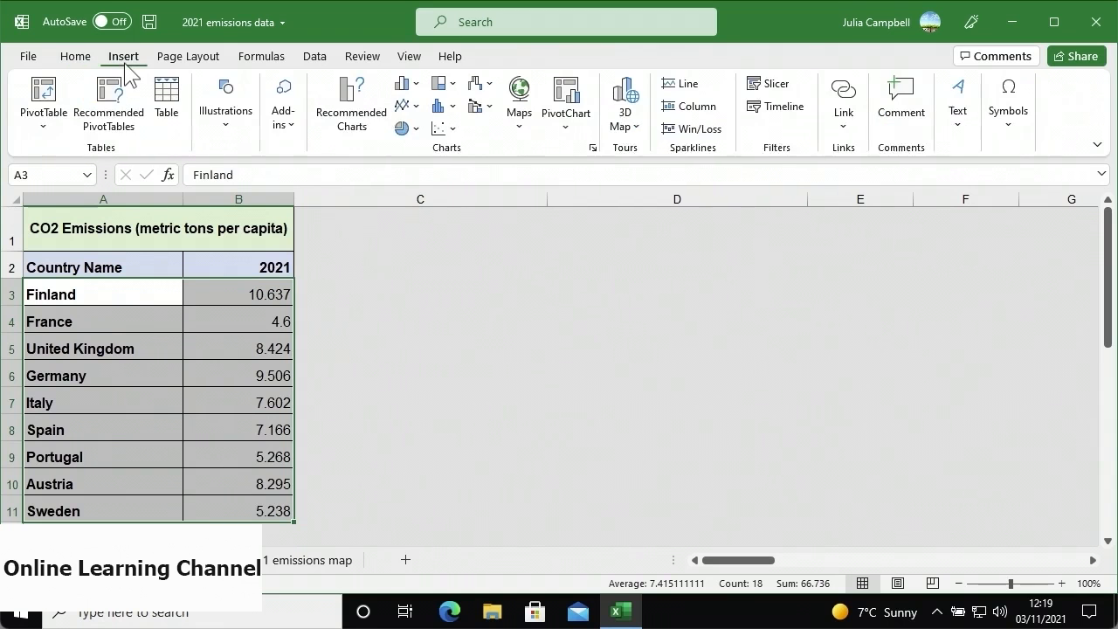
pyautogui.click(519, 131)
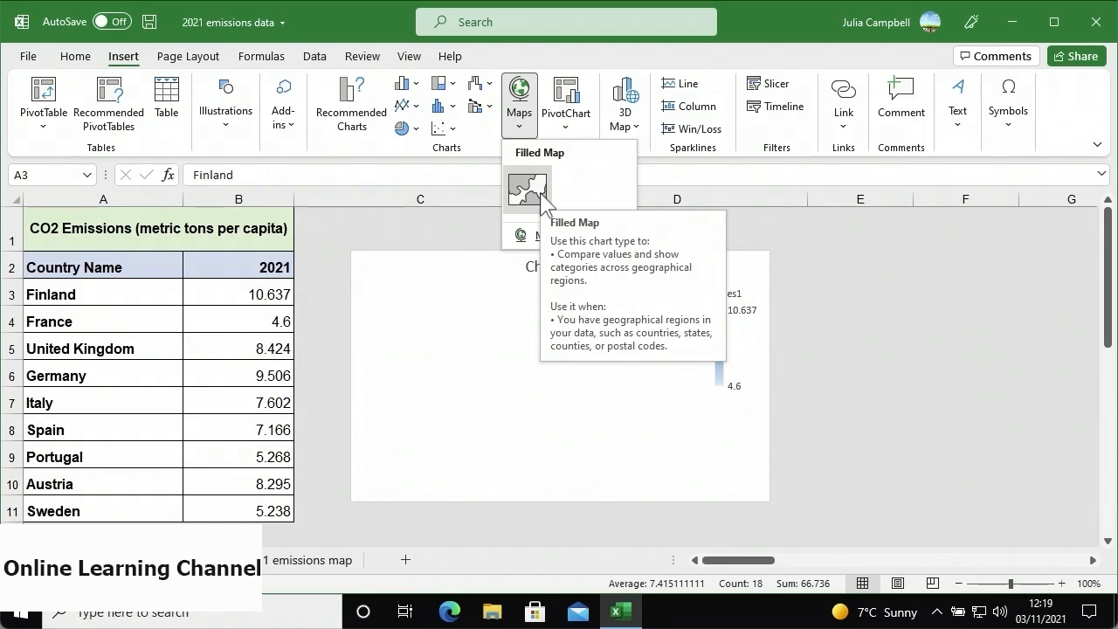
pyautogui.click(540, 192)
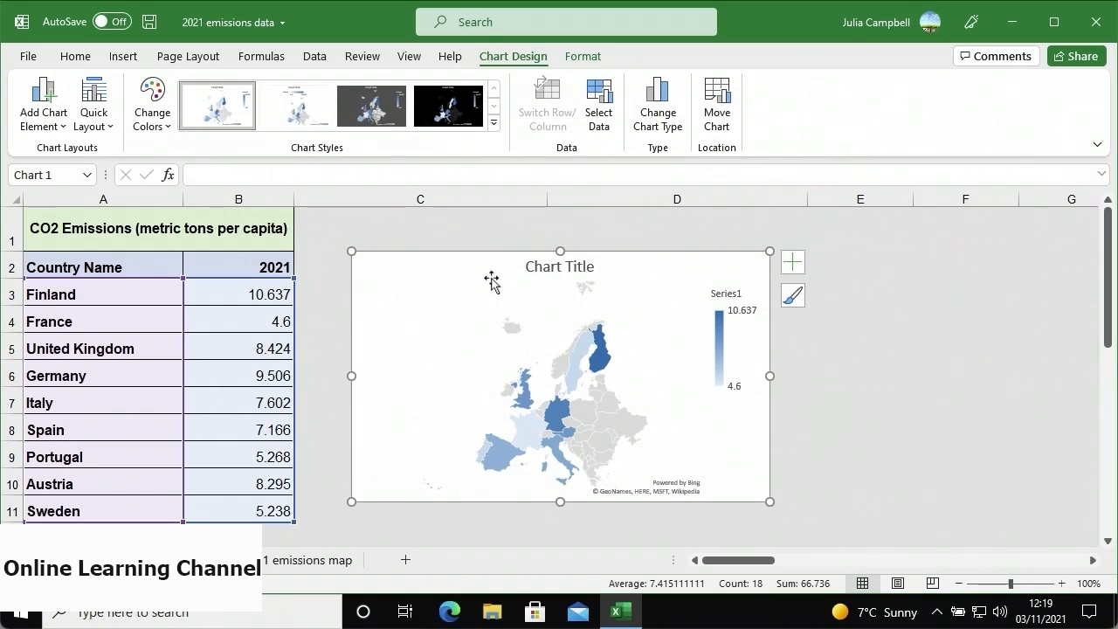
# - Move the map right of the table, enlarge it, and title it 'CO2 Emmisions'
pyautogui.moveTo(492, 267); pyautogui.dragTo(678, 240)
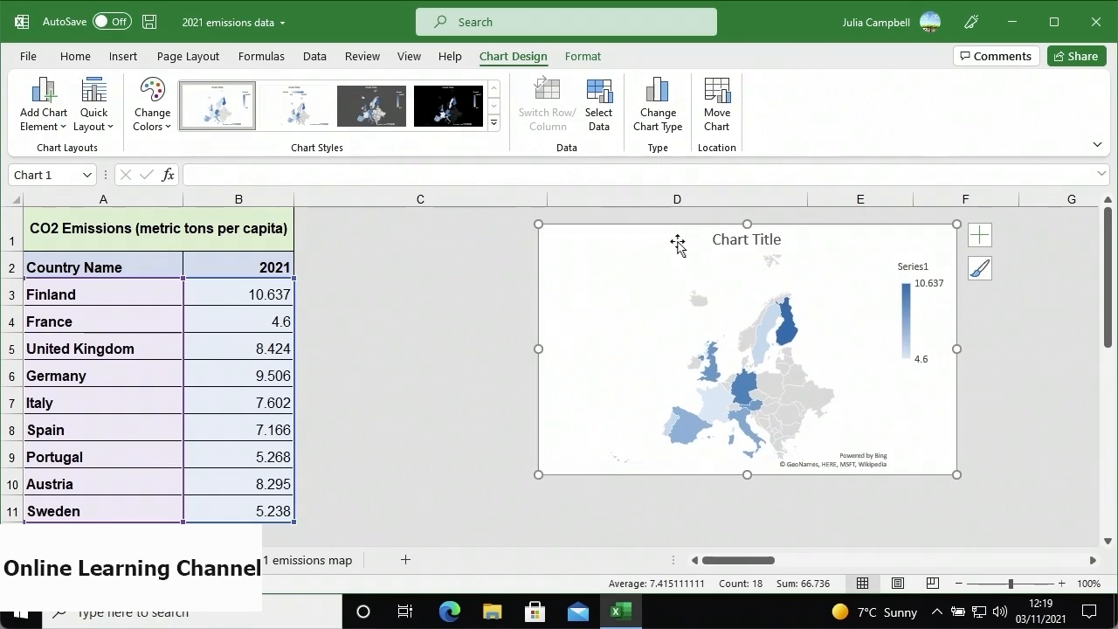
pyautogui.moveTo(538, 474); pyautogui.dragTo(376, 527)
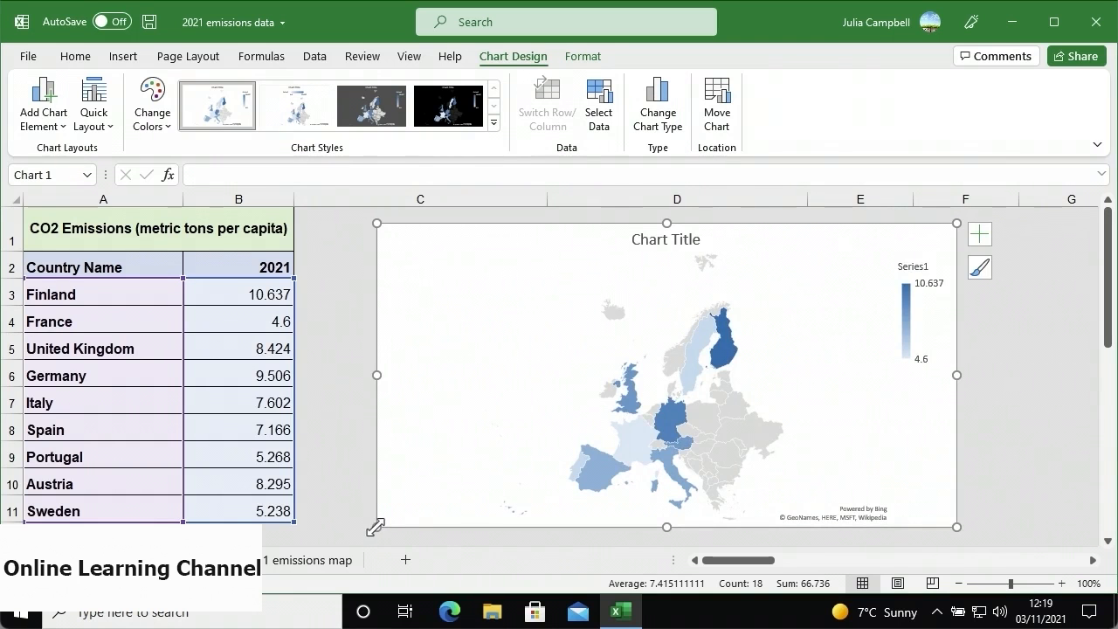
pyautogui.click(648, 237)
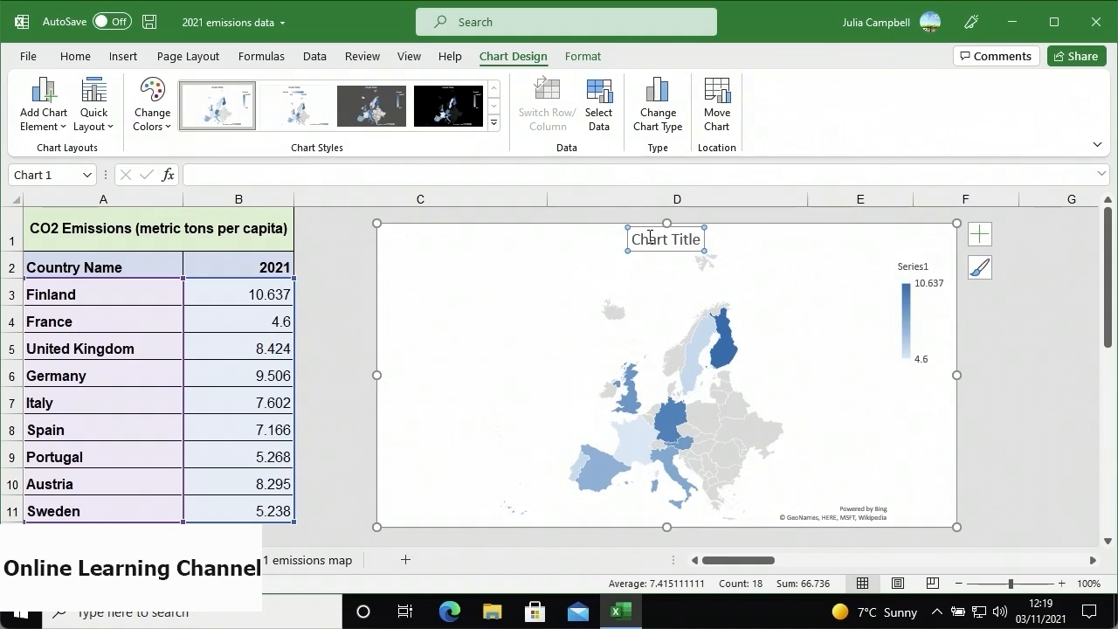
pyautogui.write('CO2 Emmisions')
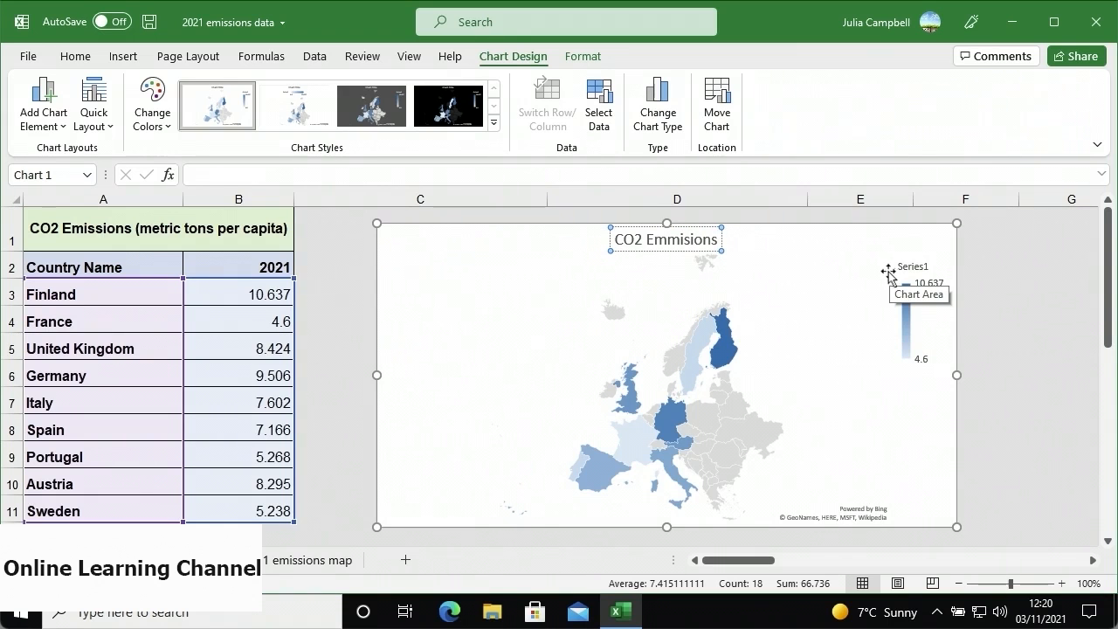
# - In Select Data, rename the map's Series1 series to 2021
pyautogui.click(601, 132)
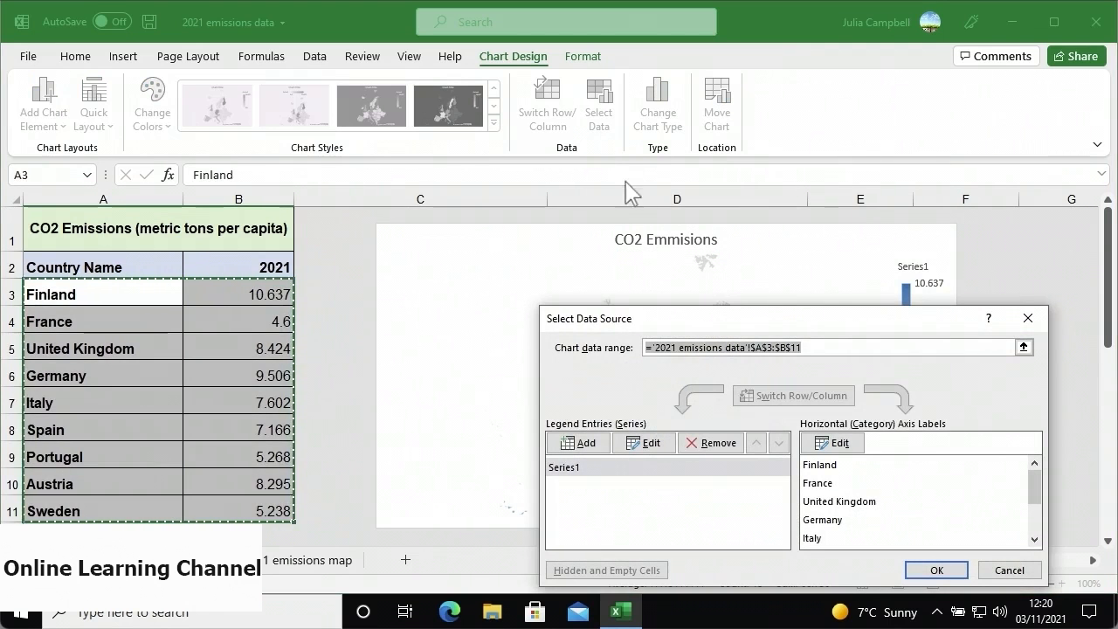
pyautogui.click(636, 463)
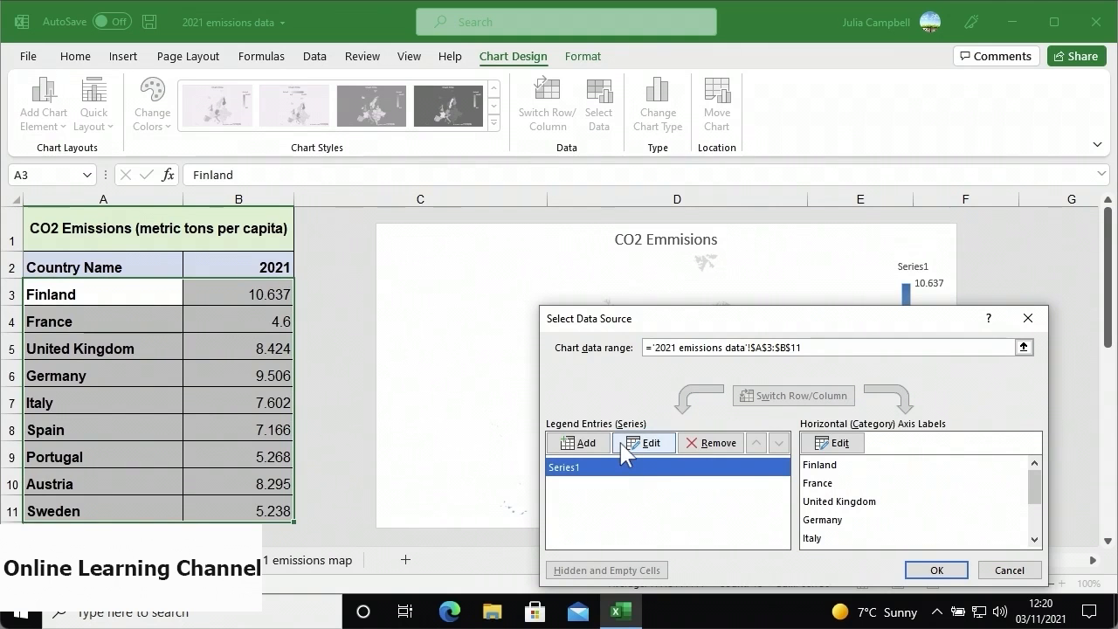
pyautogui.click(625, 445)
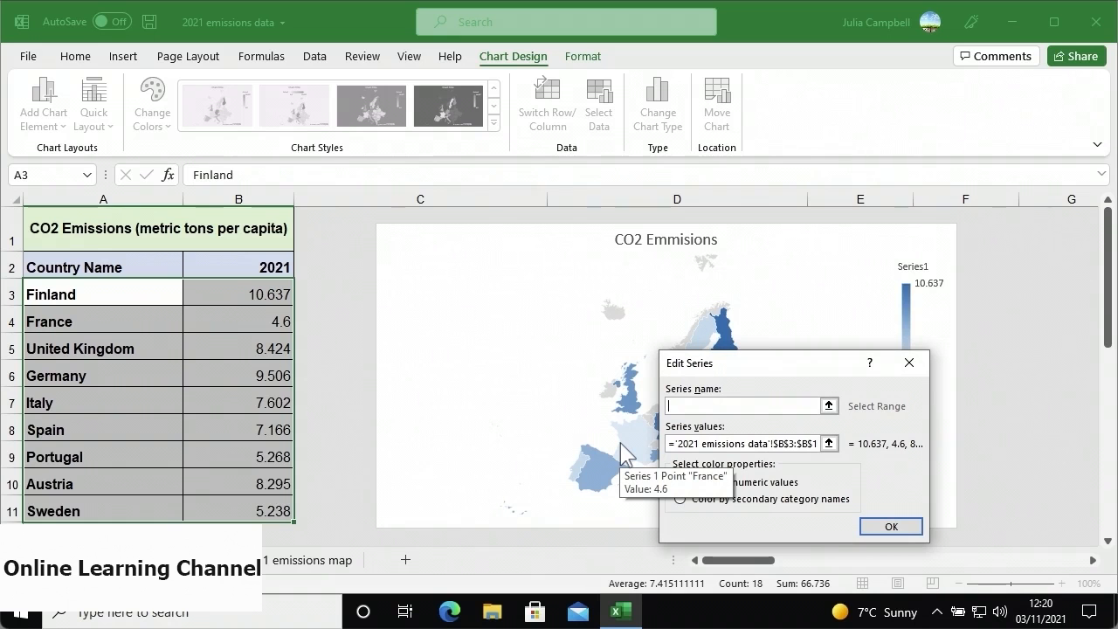
pyautogui.write('2021')
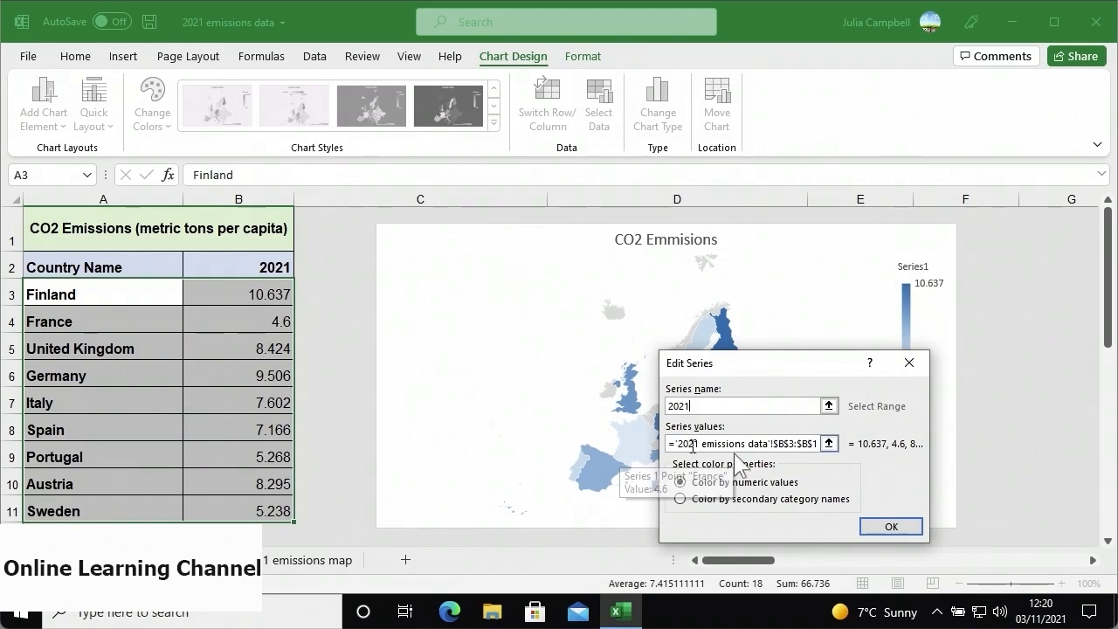
pyautogui.click(879, 527)
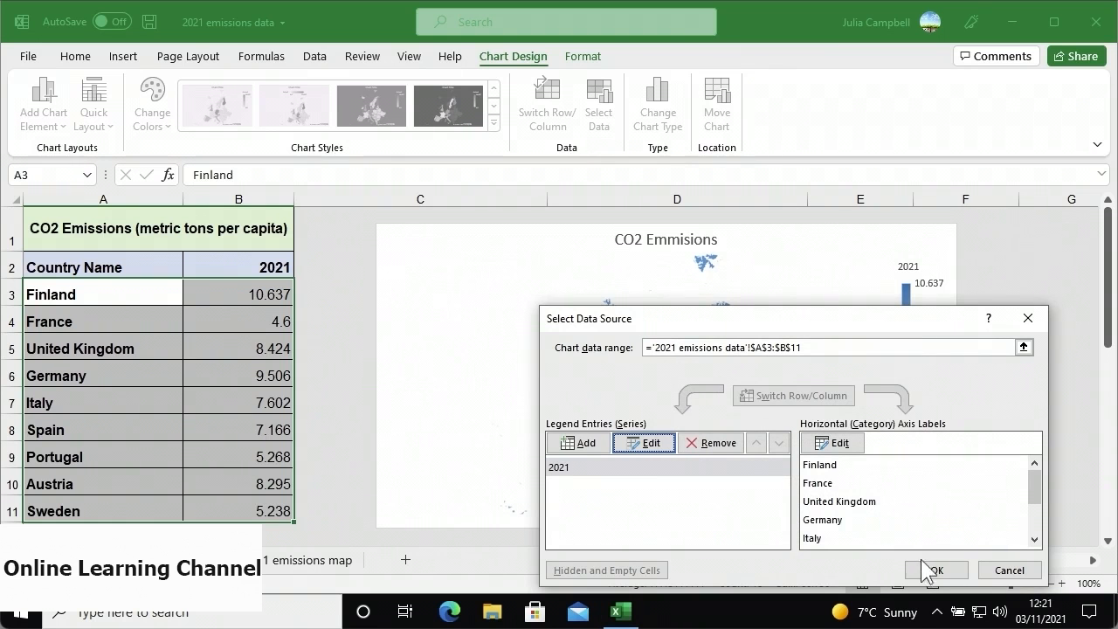
pyautogui.click(928, 570)
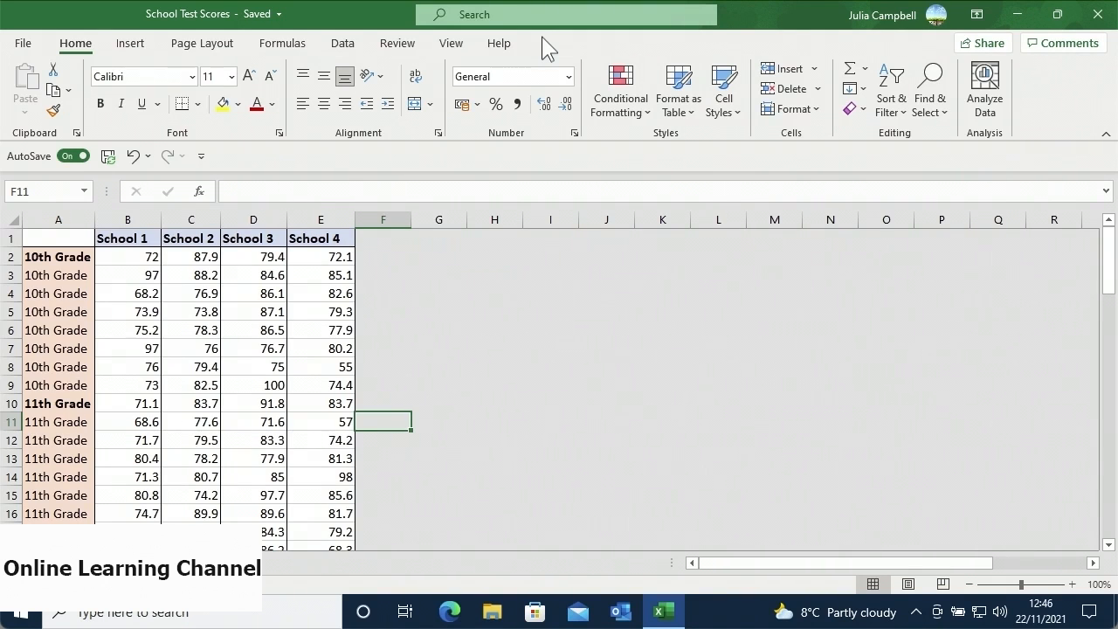
# - Select the score table A1:E25 and insert a box and whisker chart
pyautogui.click(75, 241)
pyautogui.moveTo(99, 257); pyautogui.dragTo(300, 516)
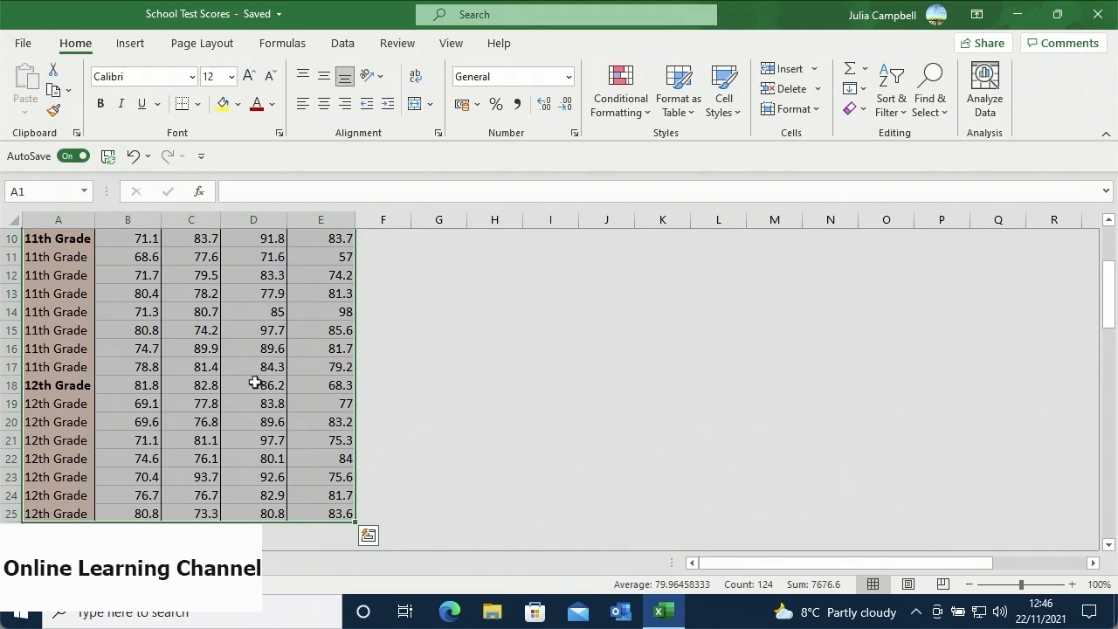
pyautogui.click(140, 46)
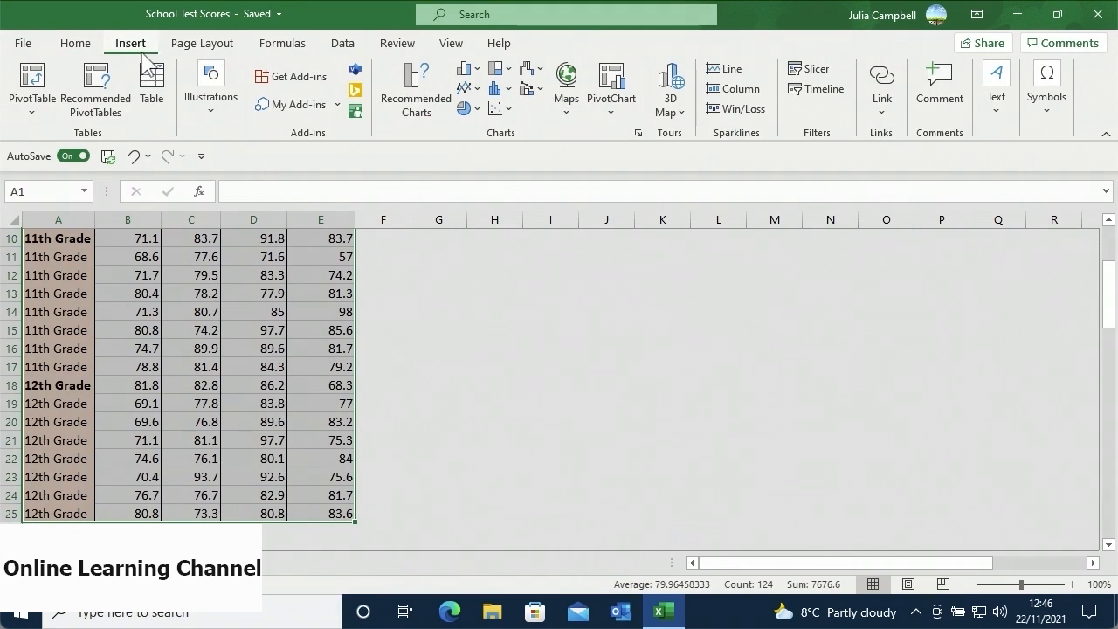
pyautogui.click(505, 93)
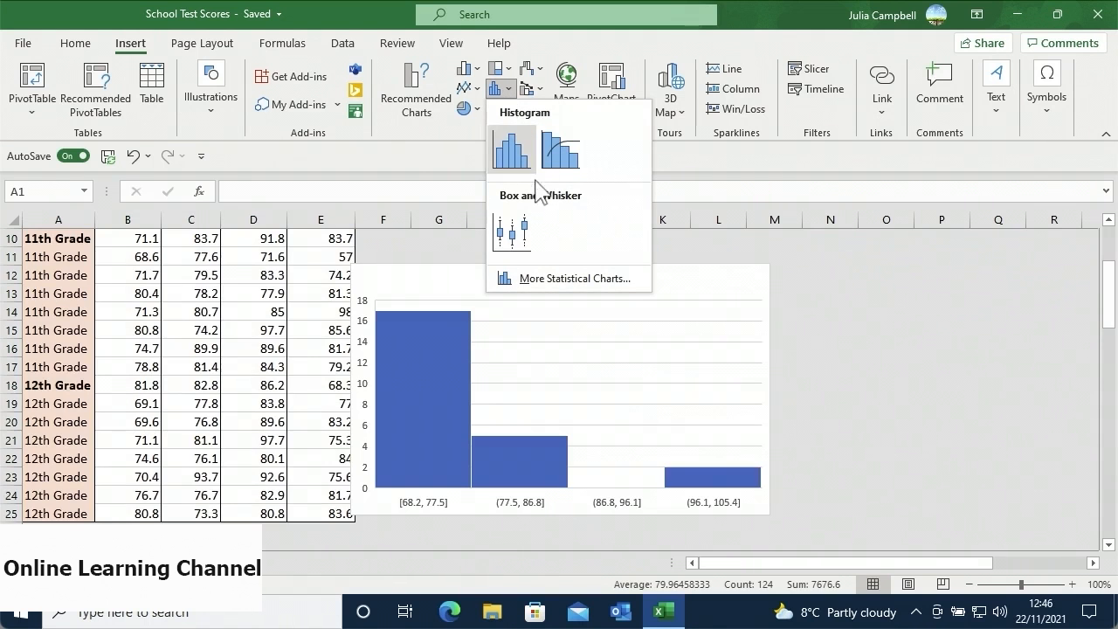
pyautogui.click(524, 241)
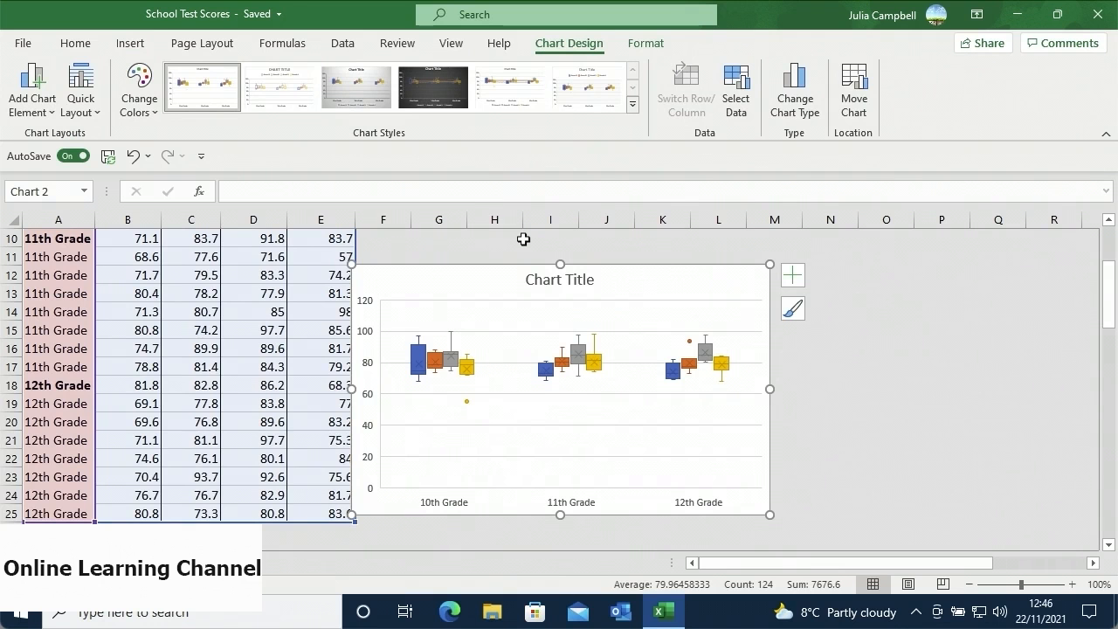
# - Move the box plot next to the score table and enlarge it to span F1:R17
pyautogui.moveTo(436, 291); pyautogui.dragTo(762, 237)
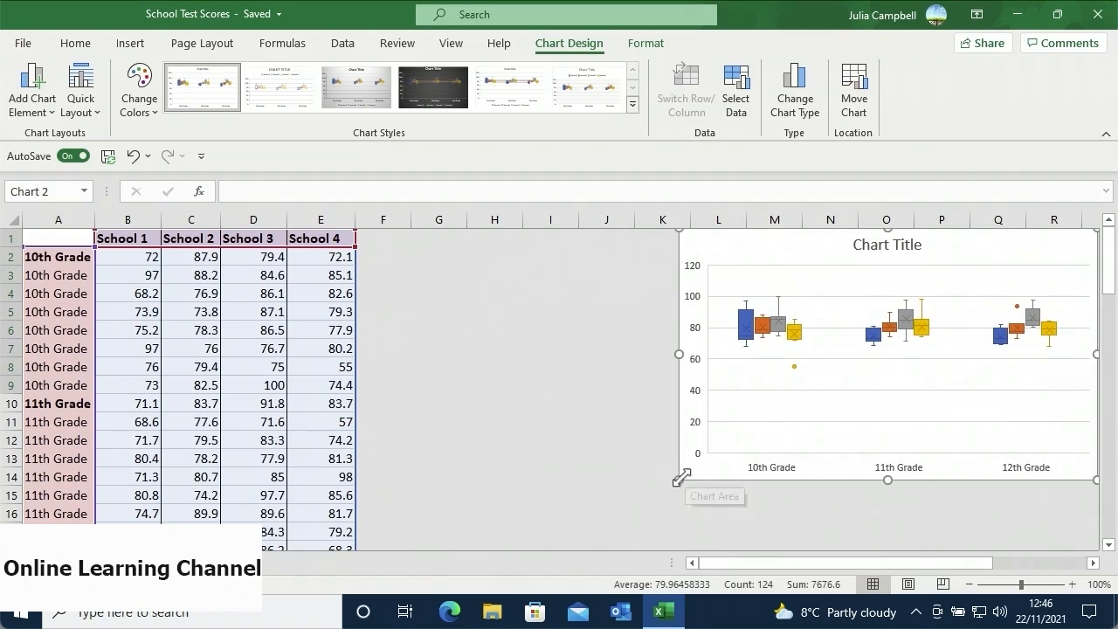
pyautogui.moveTo(637, 495); pyautogui.dragTo(368, 539)
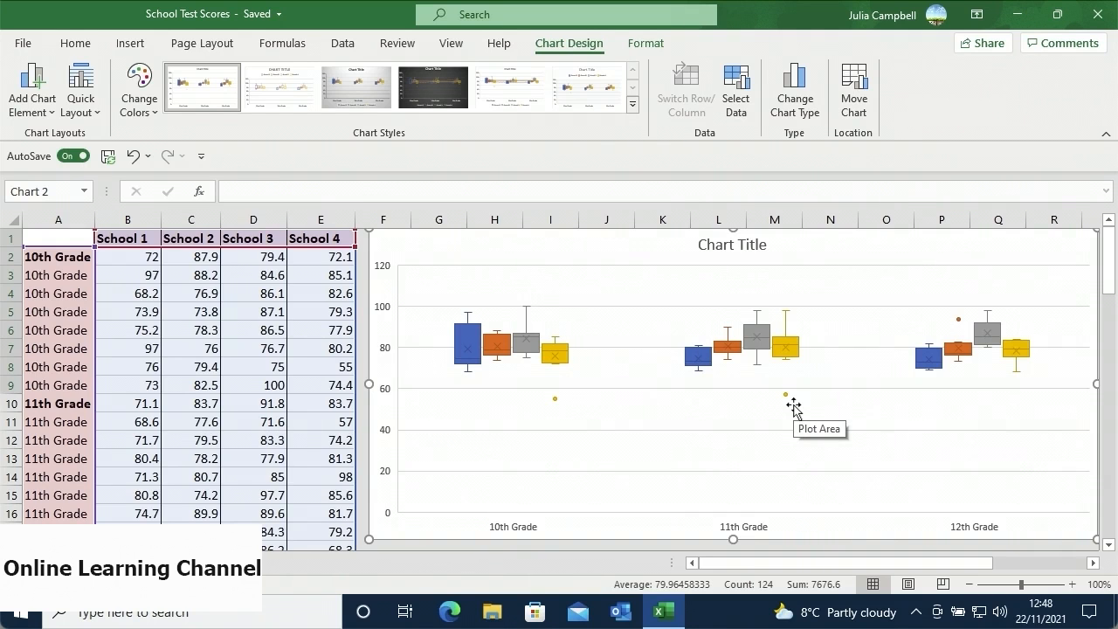
pyautogui.moveTo(786, 396)
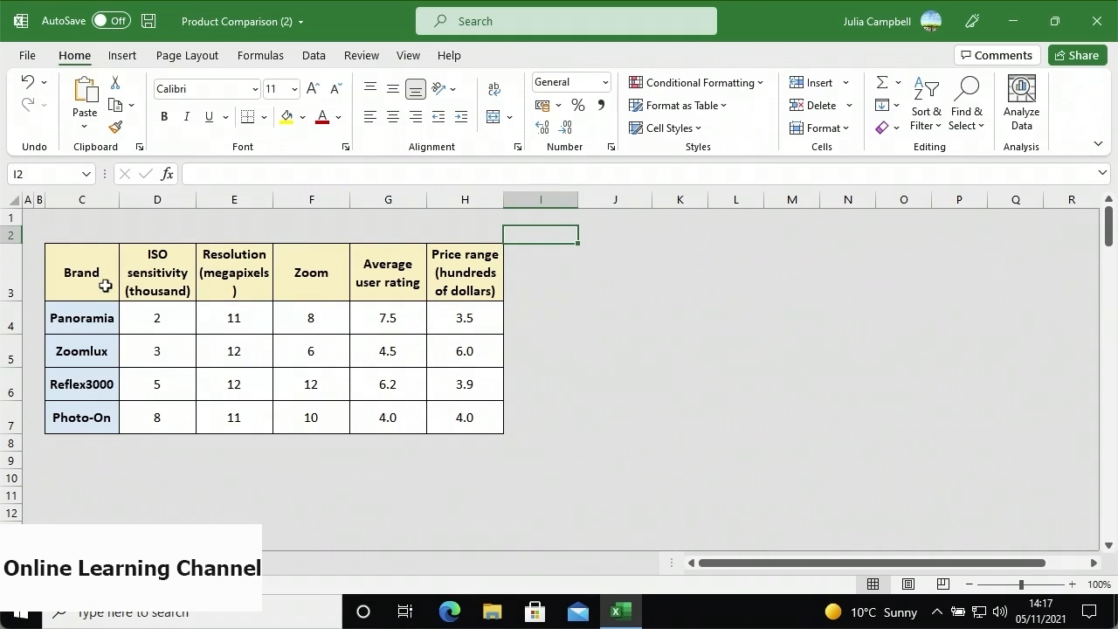
# - Chart C3:H7 as a Clustered Column – Line on Secondary Axis combo, then reposition and resize it
pyautogui.moveTo(105, 286); pyautogui.dragTo(430, 421)
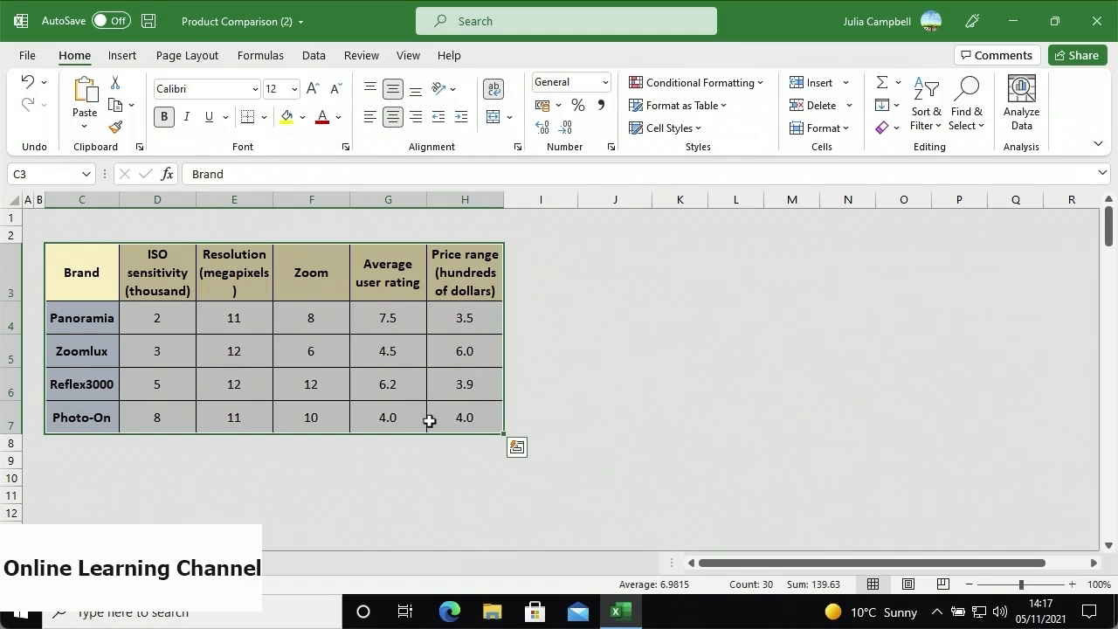
pyautogui.click(122, 56)
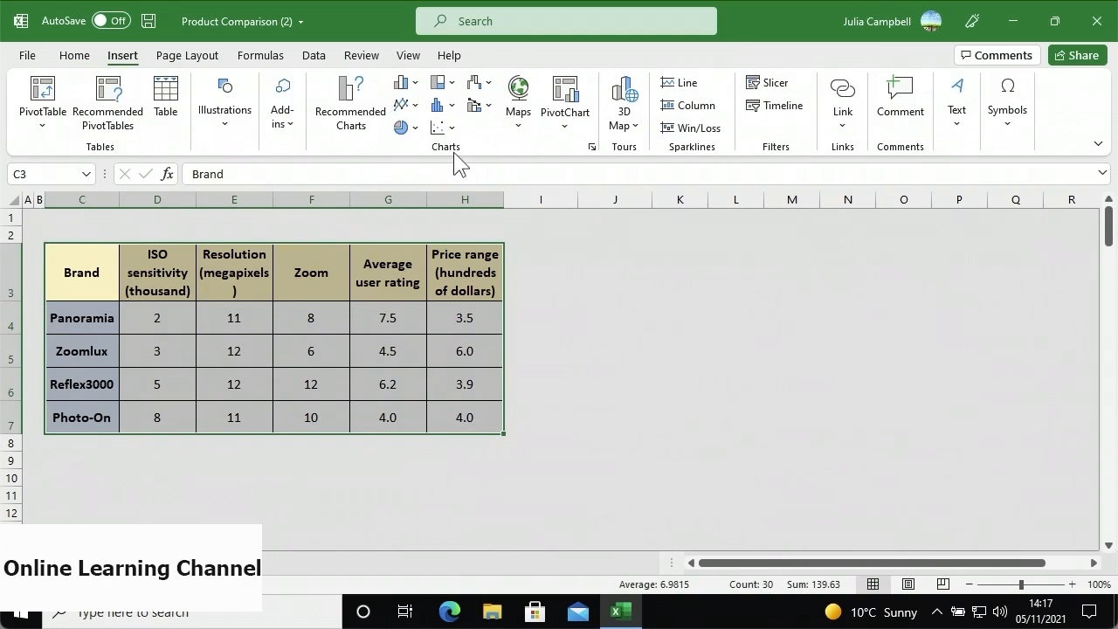
pyautogui.click(479, 105)
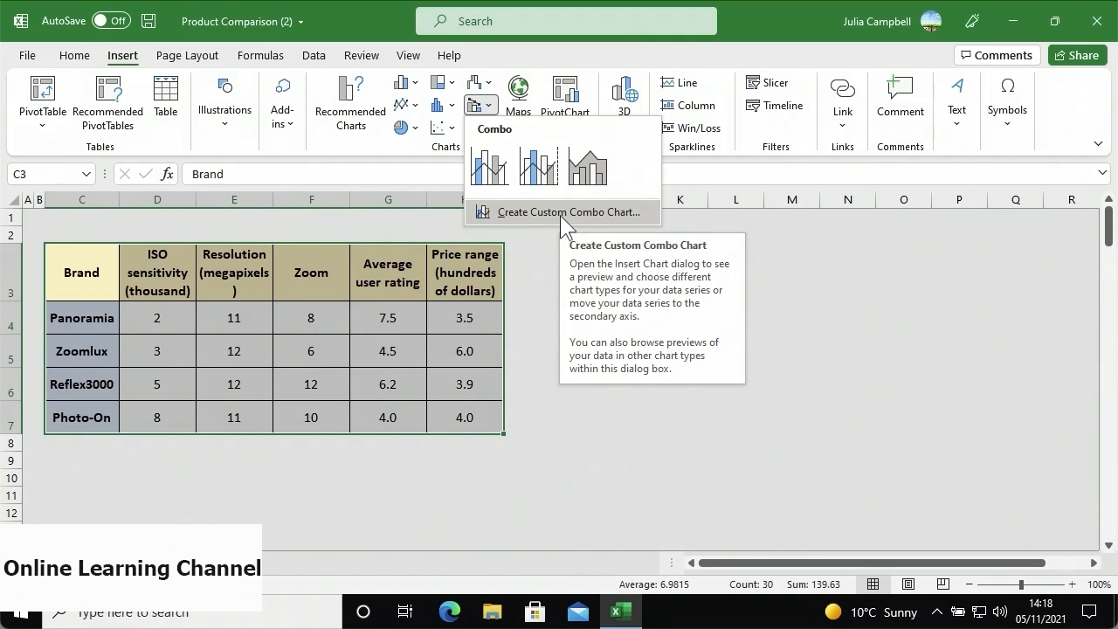
pyautogui.click(539, 175)
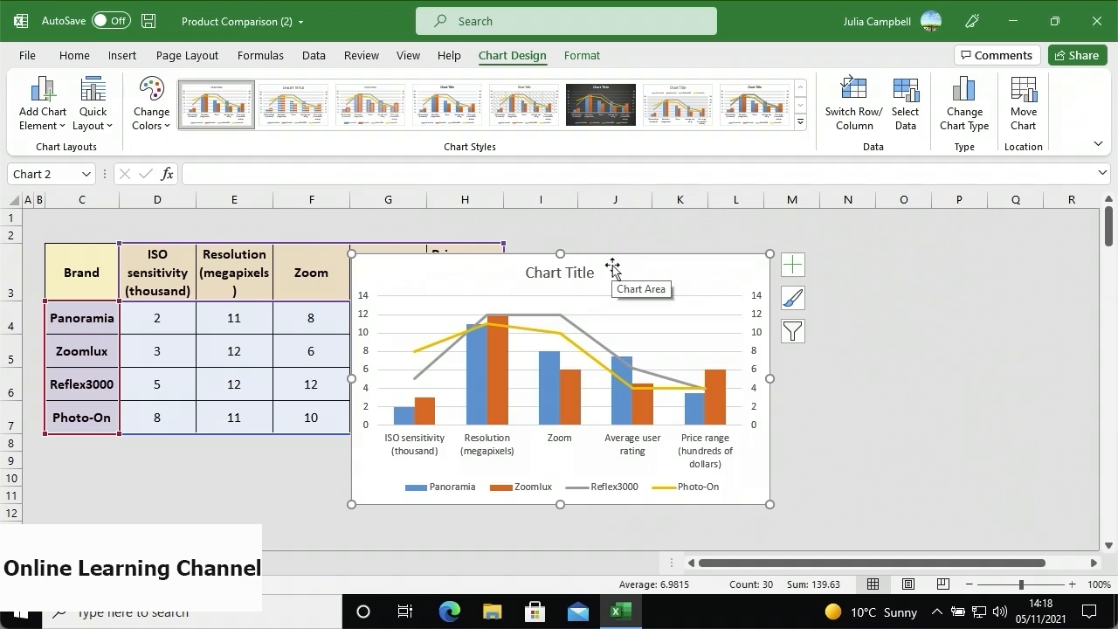
pyautogui.moveTo(628, 270); pyautogui.dragTo(922, 250)
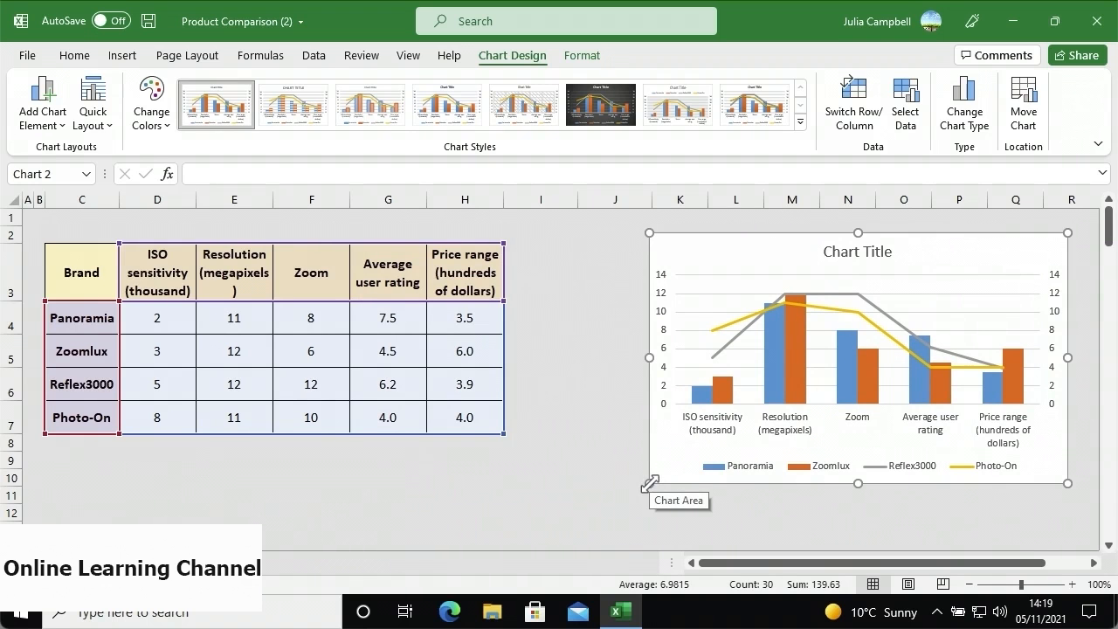
pyautogui.moveTo(649, 483); pyautogui.dragTo(519, 527)
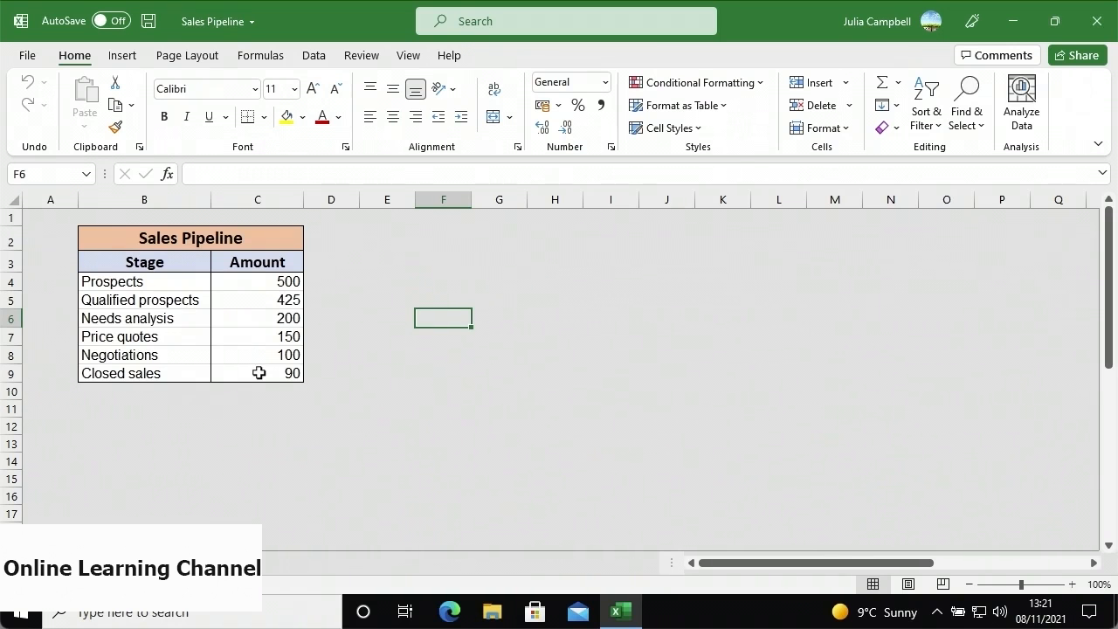
# - Select the Sales Pipeline table B2:C9 and insert a funnel chart
pyautogui.moveTo(259, 373); pyautogui.dragTo(130, 241)
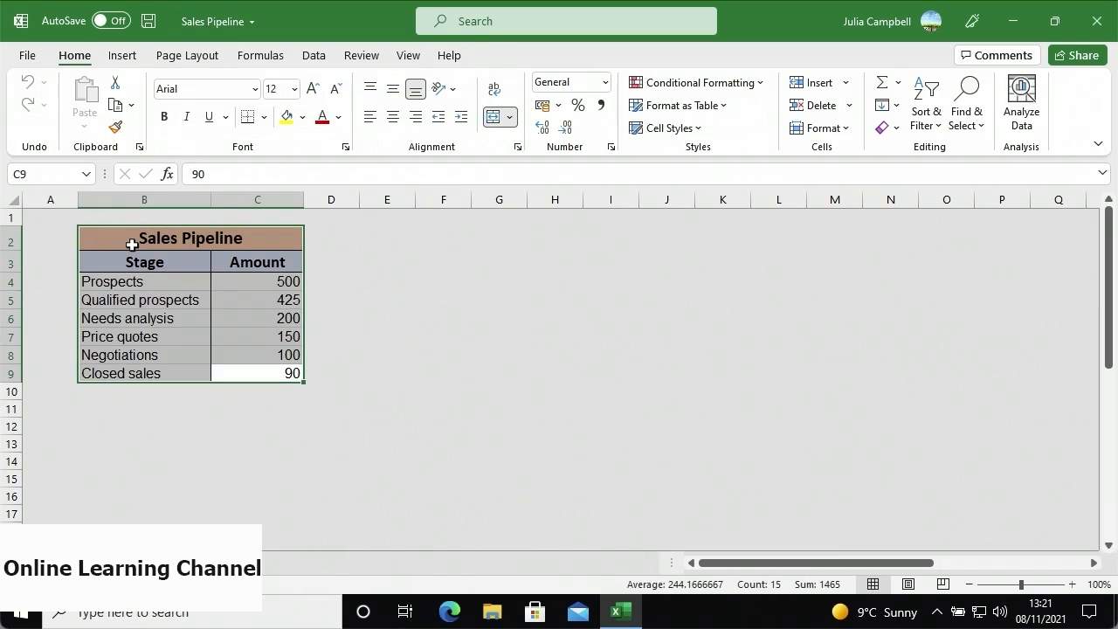
pyautogui.click(127, 57)
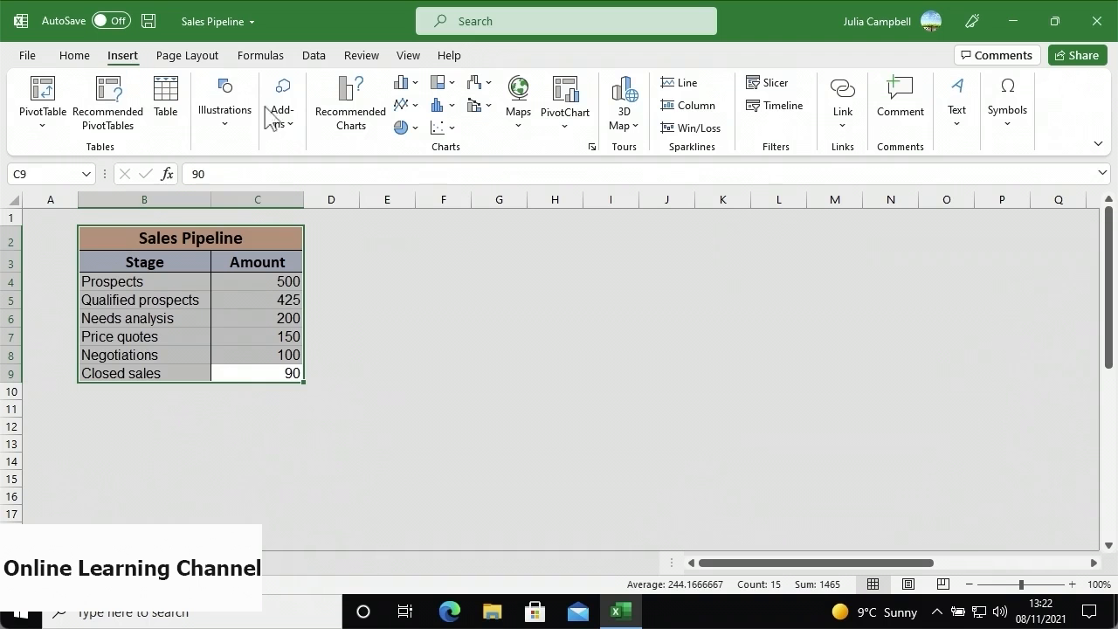
pyautogui.click(489, 87)
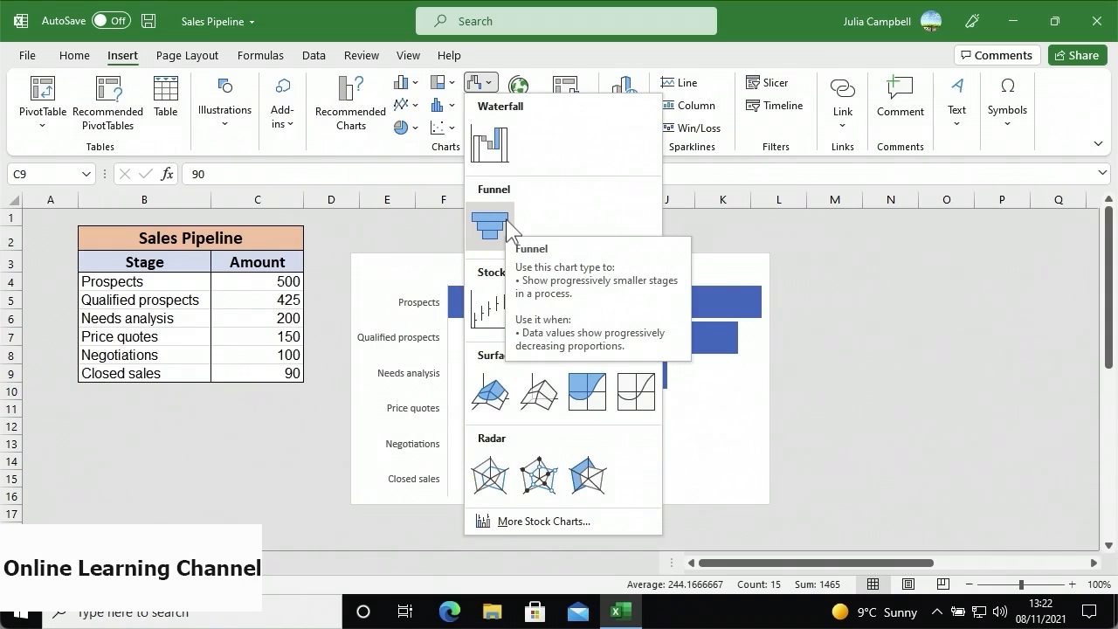
pyautogui.click(489, 225)
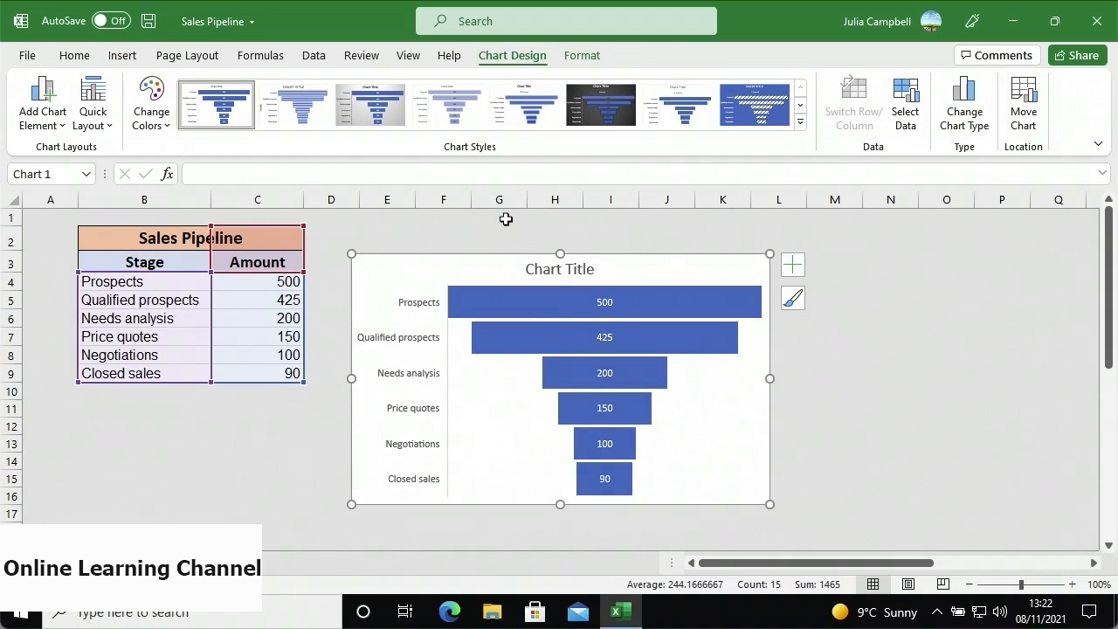
# - Move the funnel chart right of the table and enlarge it
pyautogui.moveTo(497, 264); pyautogui.dragTo(669, 222)
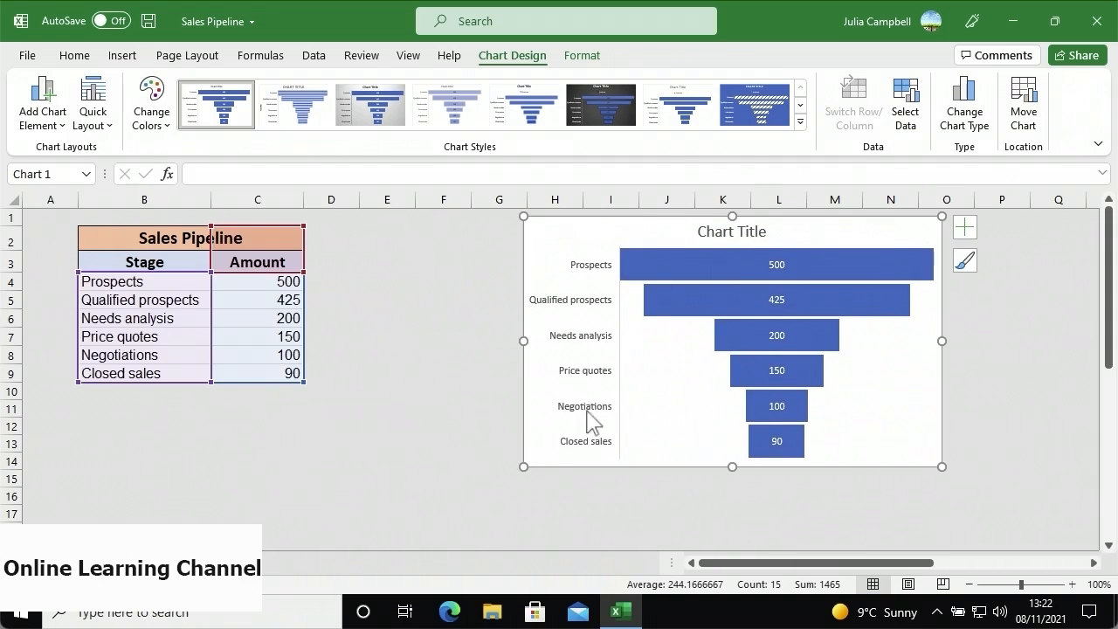
pyautogui.moveTo(522, 463); pyautogui.dragTo(360, 535)
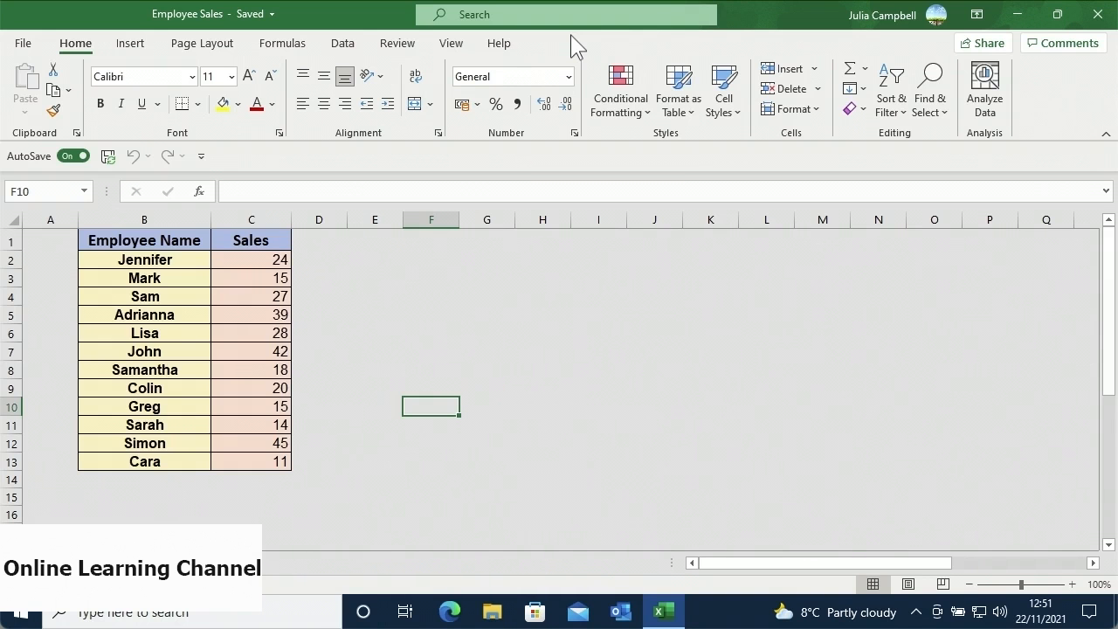
# - Select the employee names and sales B1:C13 and insert a histogram chart
pyautogui.moveTo(190, 245)
pyautogui.mouseDown()
pyautogui.moveTo(227, 369)
pyautogui.moveTo(232, 460)
pyautogui.mouseUp()
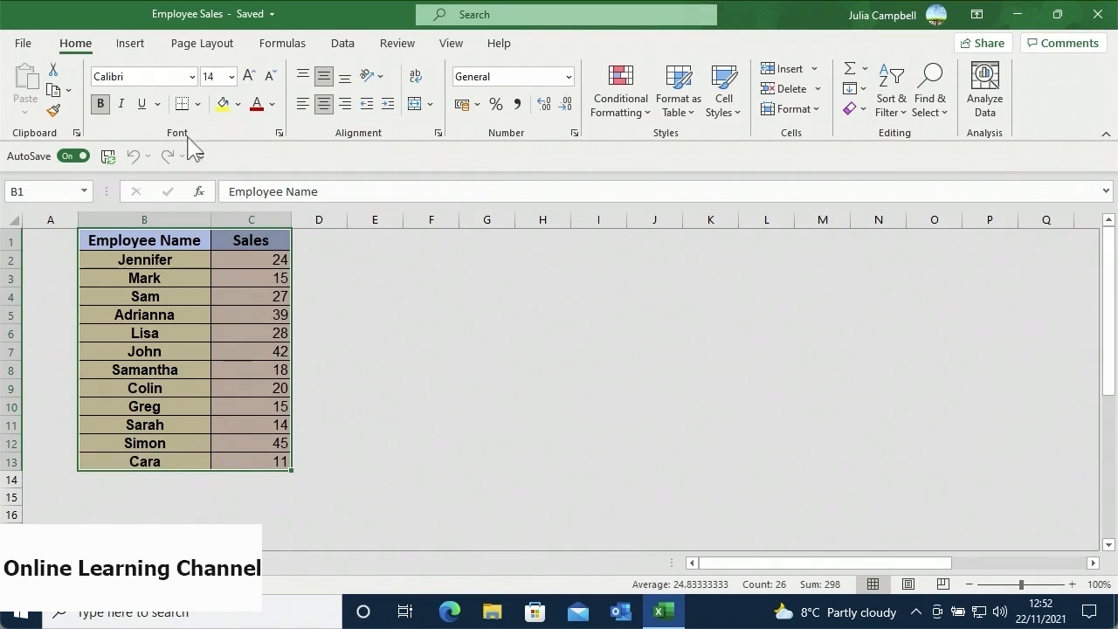
pyautogui.click(133, 44)
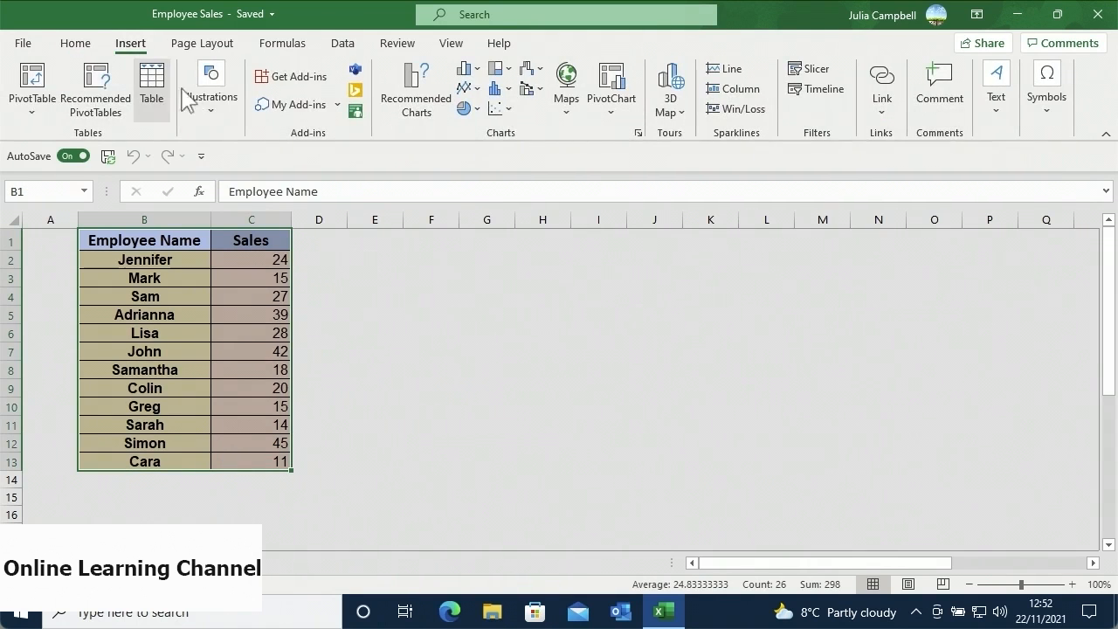
pyautogui.click(509, 90)
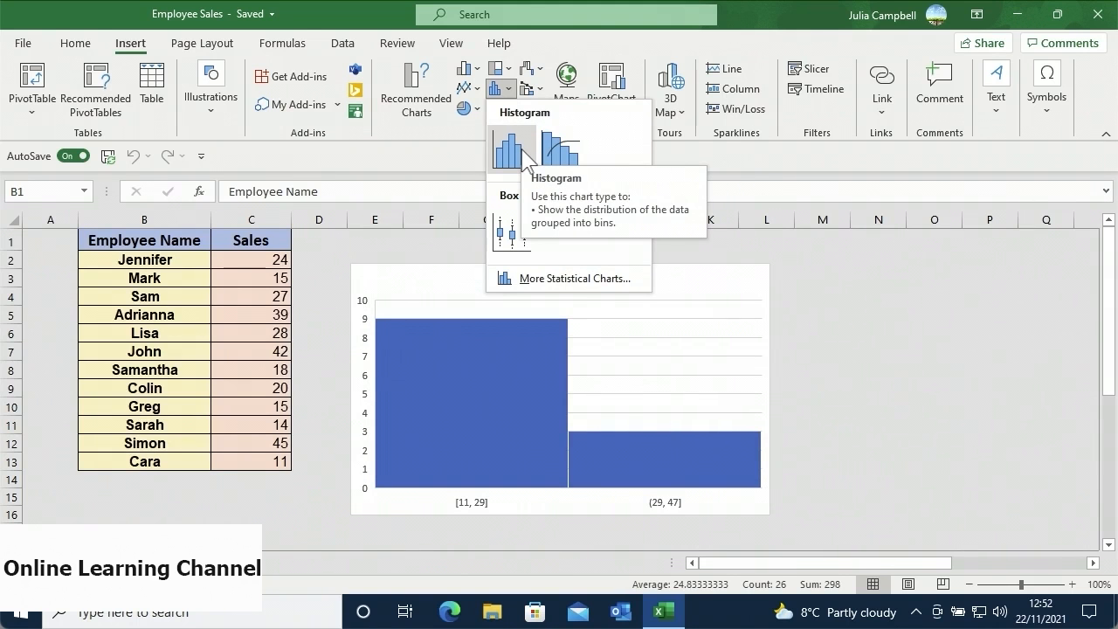
pyautogui.click(524, 157)
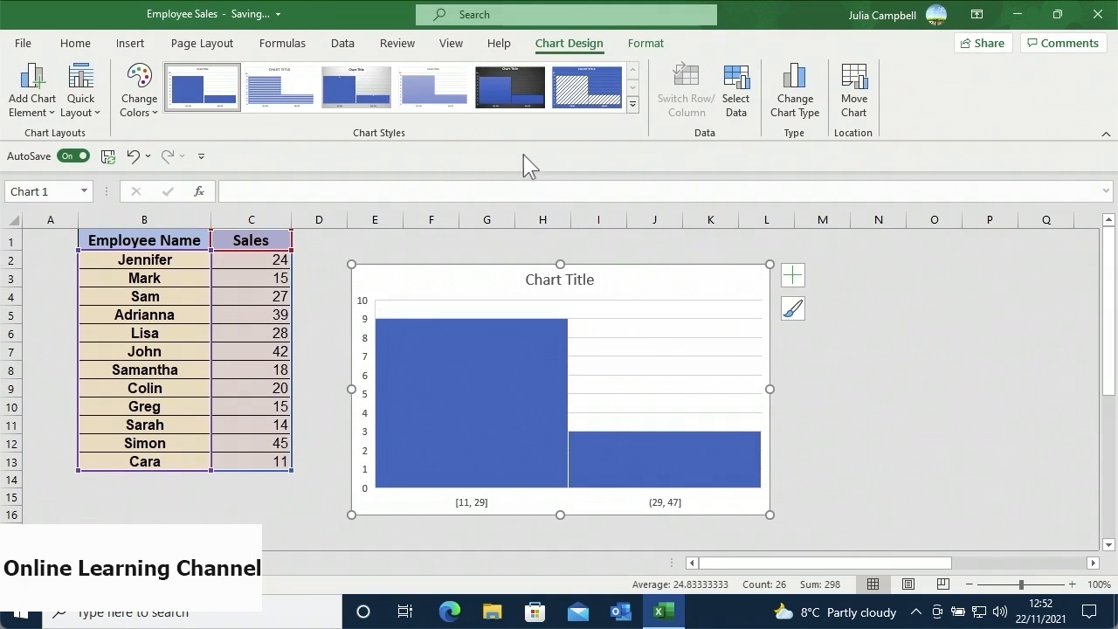
pyautogui.moveTo(525, 376)
pyautogui.moveTo(582, 456)
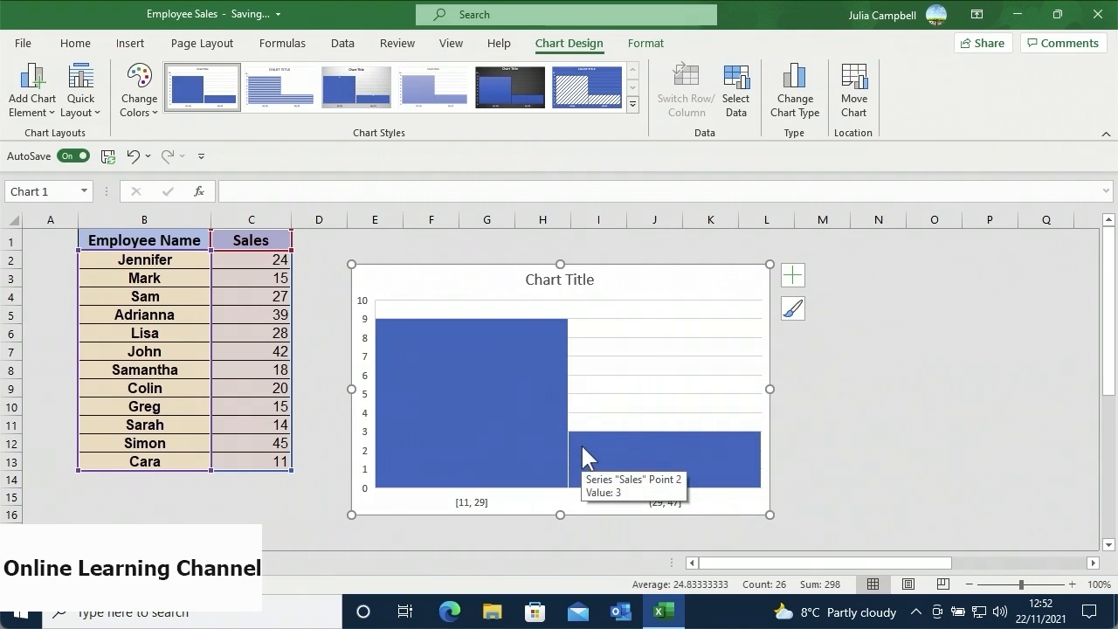
pyautogui.moveTo(547, 423)
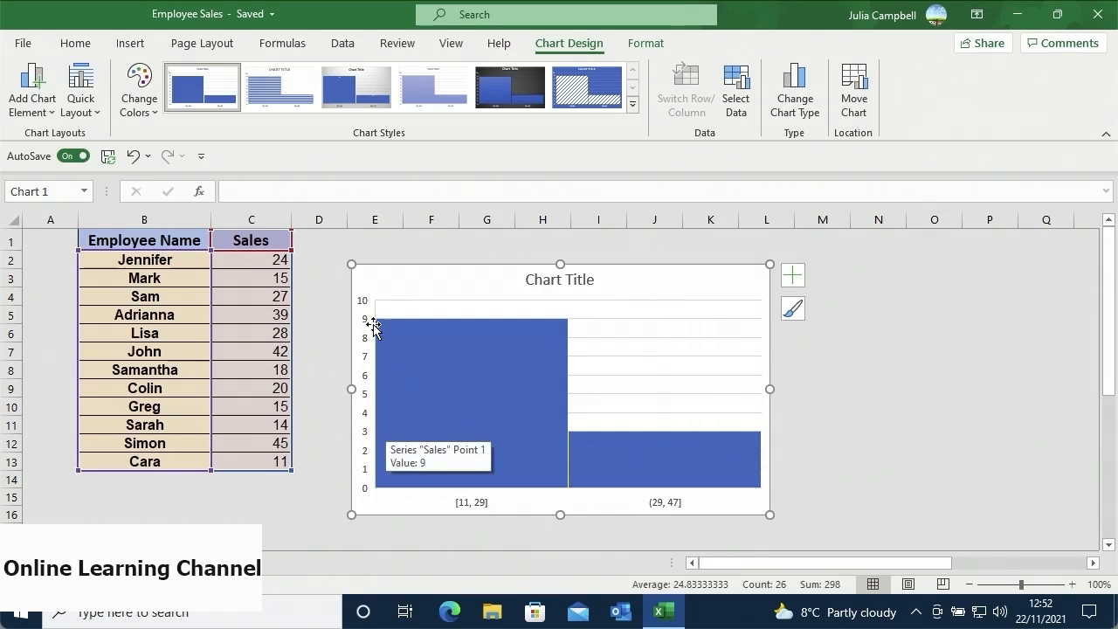
pyautogui.moveTo(376, 334)
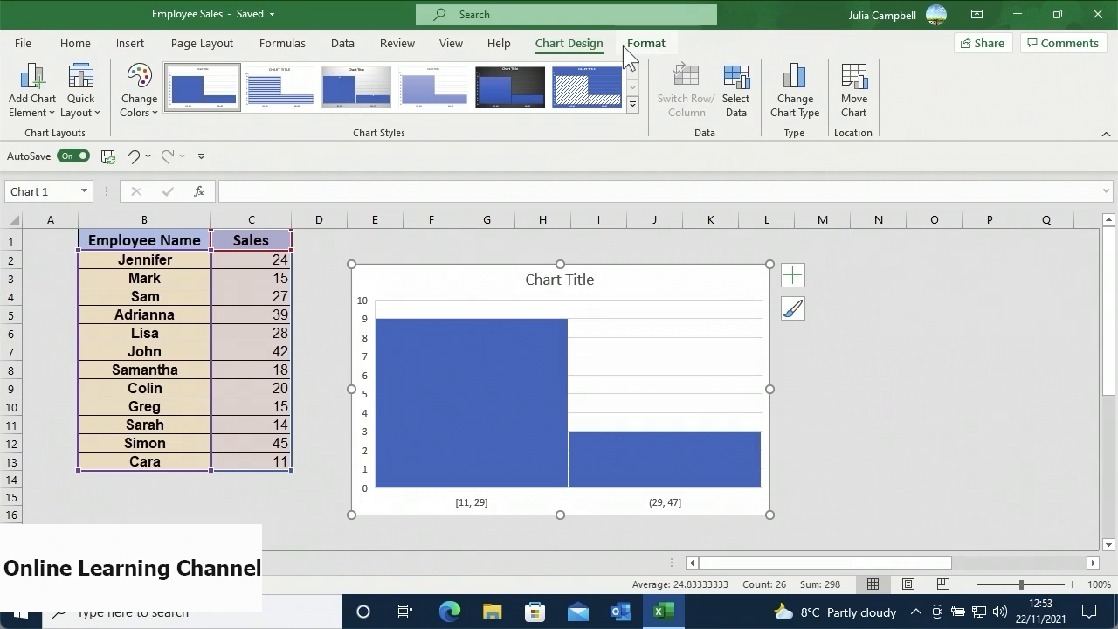
pyautogui.rightClick(482, 503)
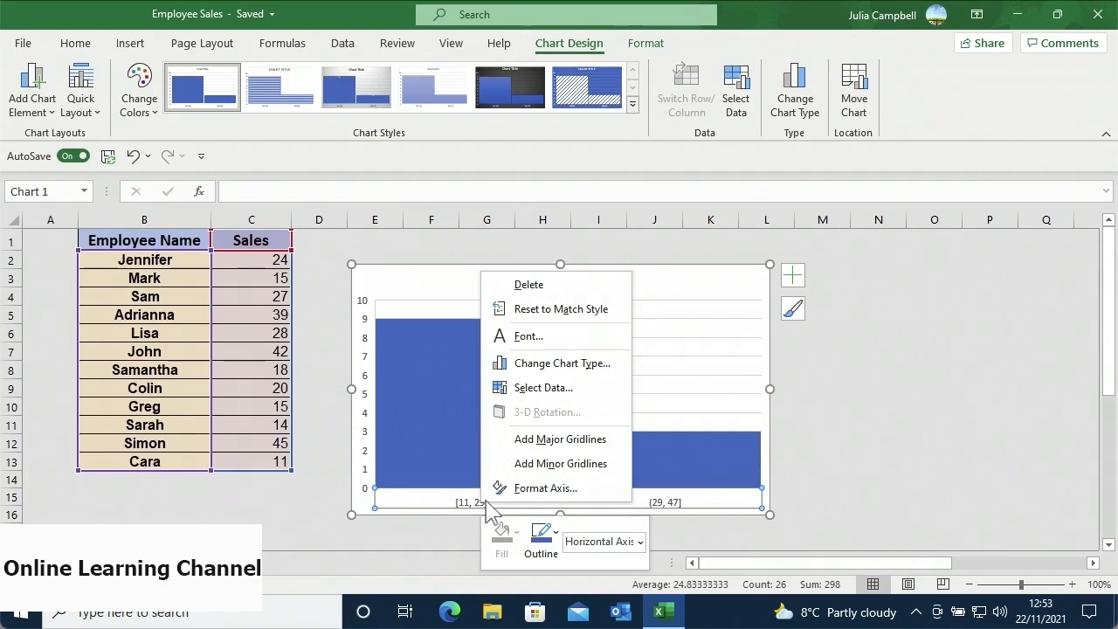
# - Fix the histogram axis bin width at 10, giving bins of 6, 3, 1 and 2 employees
pyautogui.click(497, 489)
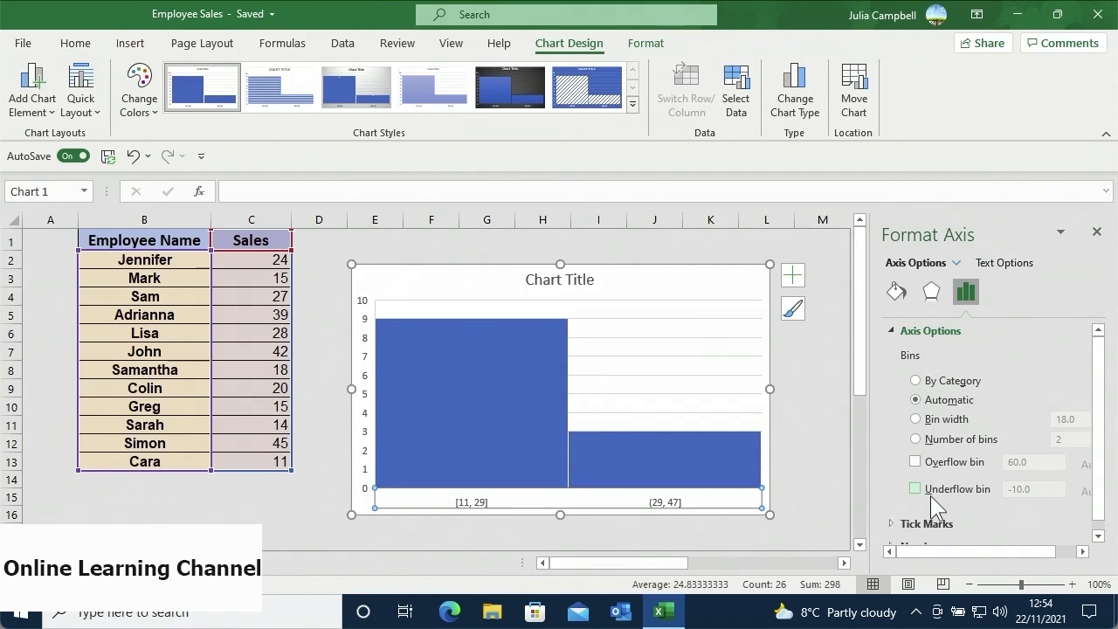
pyautogui.click(916, 423)
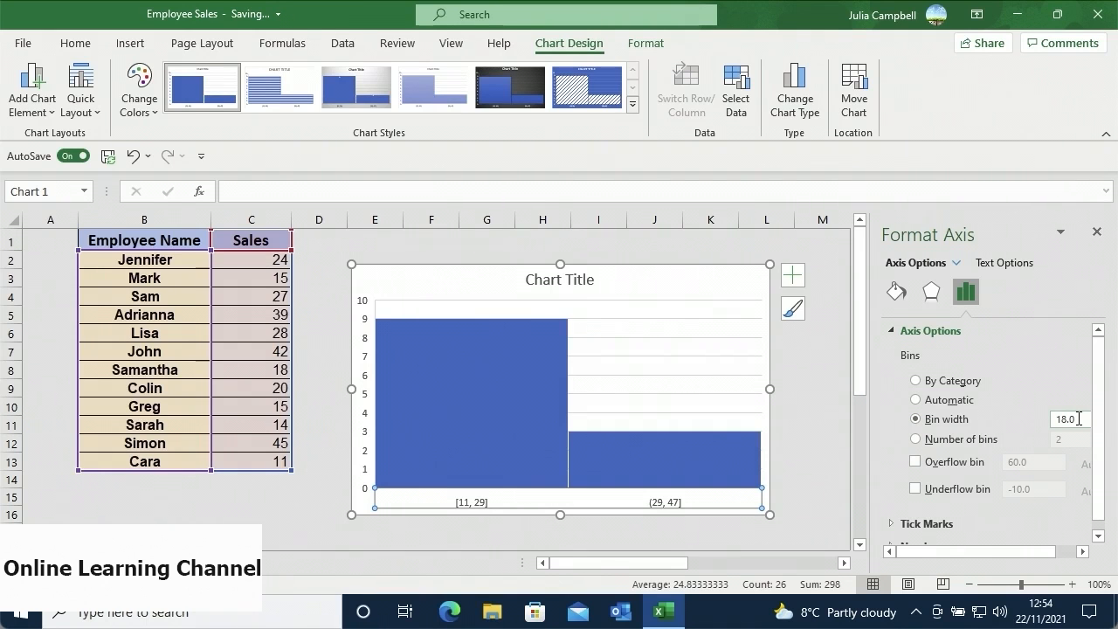
pyautogui.click(1078, 419)
pyautogui.press('BackSpace')
pyautogui.press('BackSpace')
pyautogui.press('BackSpace')
pyautogui.press('BackSpace')
pyautogui.write('10')
pyautogui.press('Return')
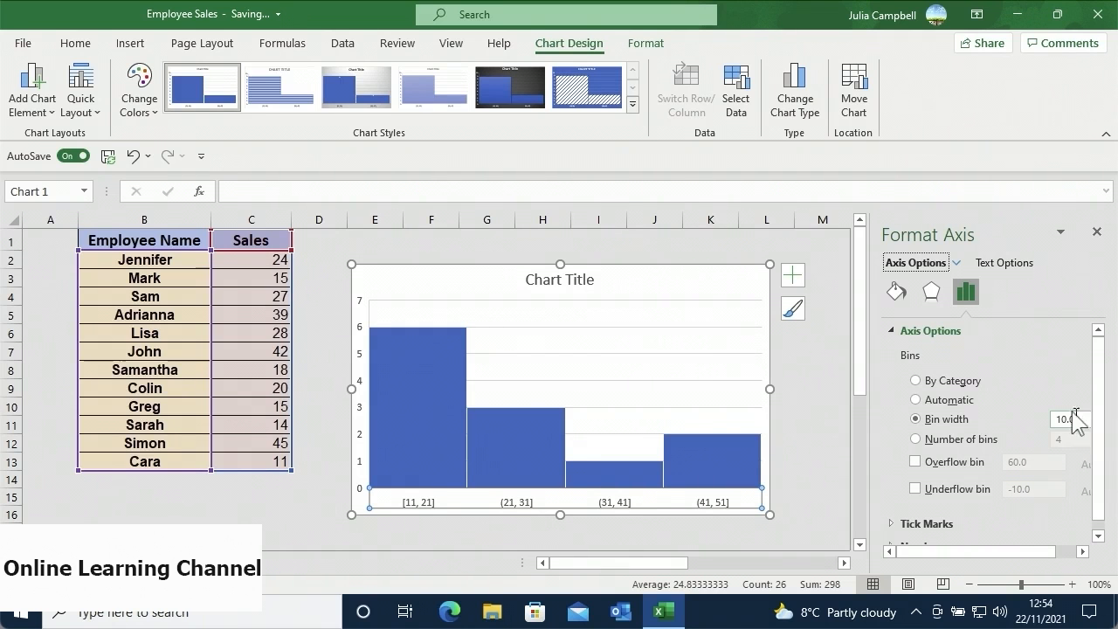
pyautogui.click(1096, 233)
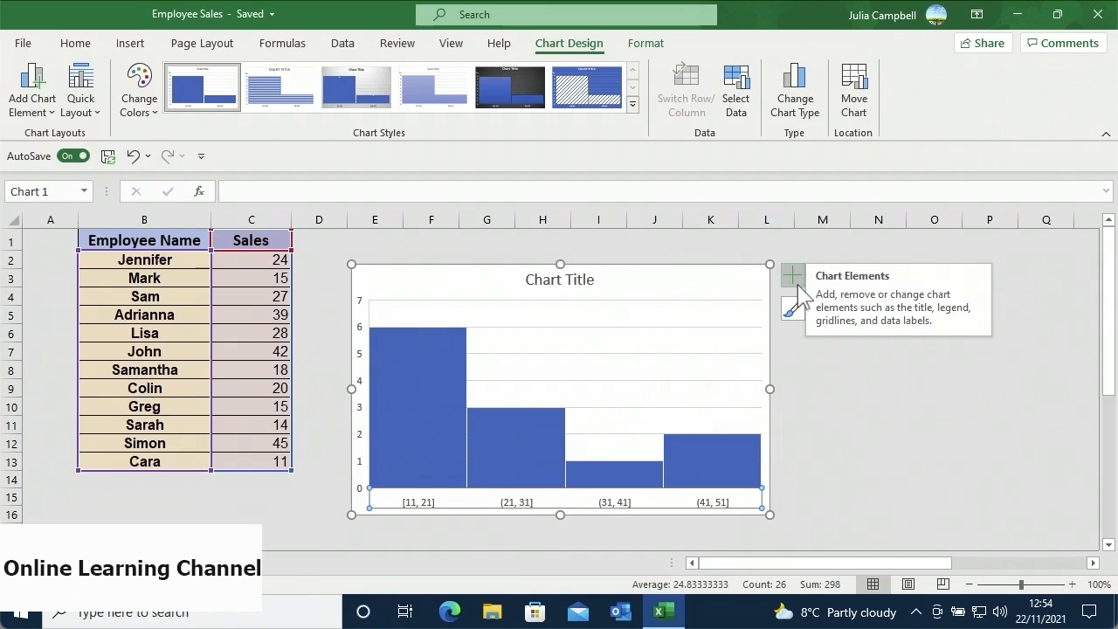
# - Add data labels showing the counts on the histogram bars
pyautogui.click(795, 279)
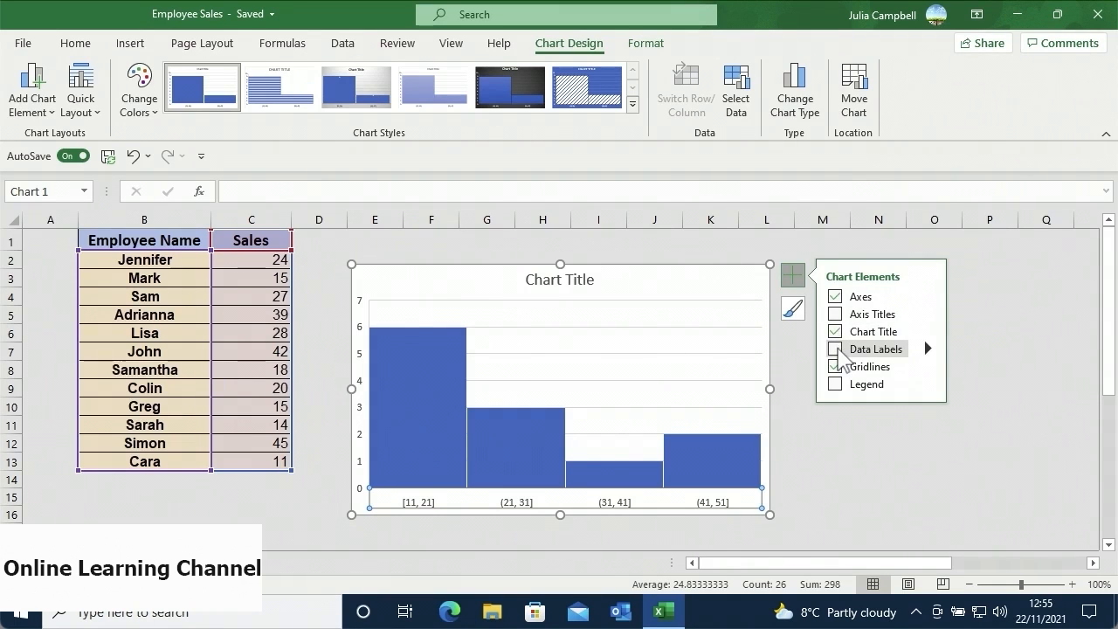
pyautogui.click(838, 349)
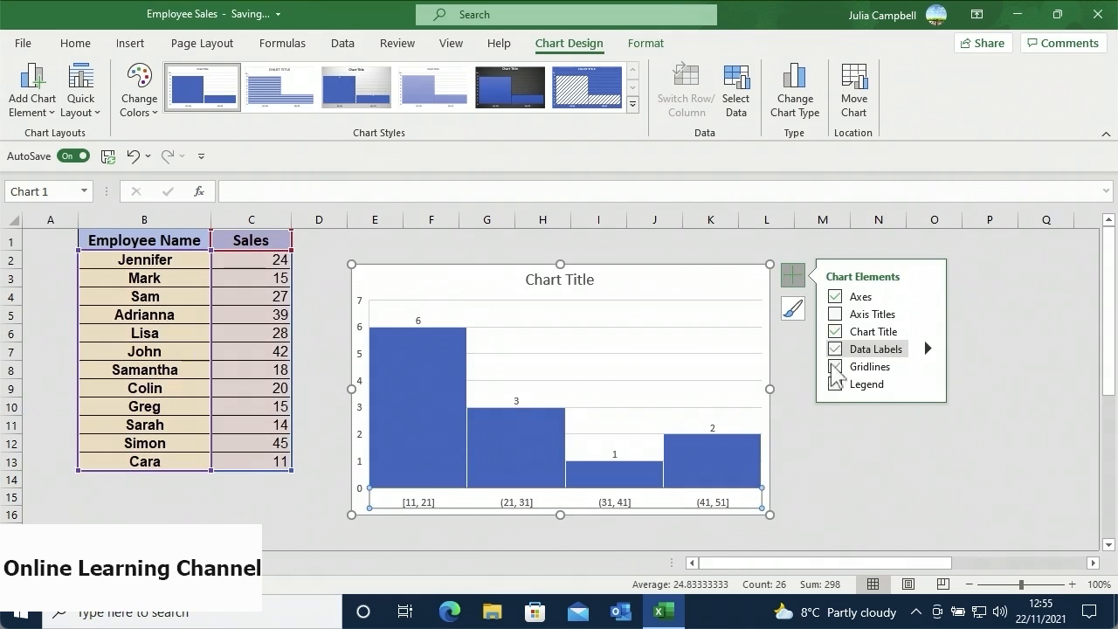
pyautogui.click(795, 403)
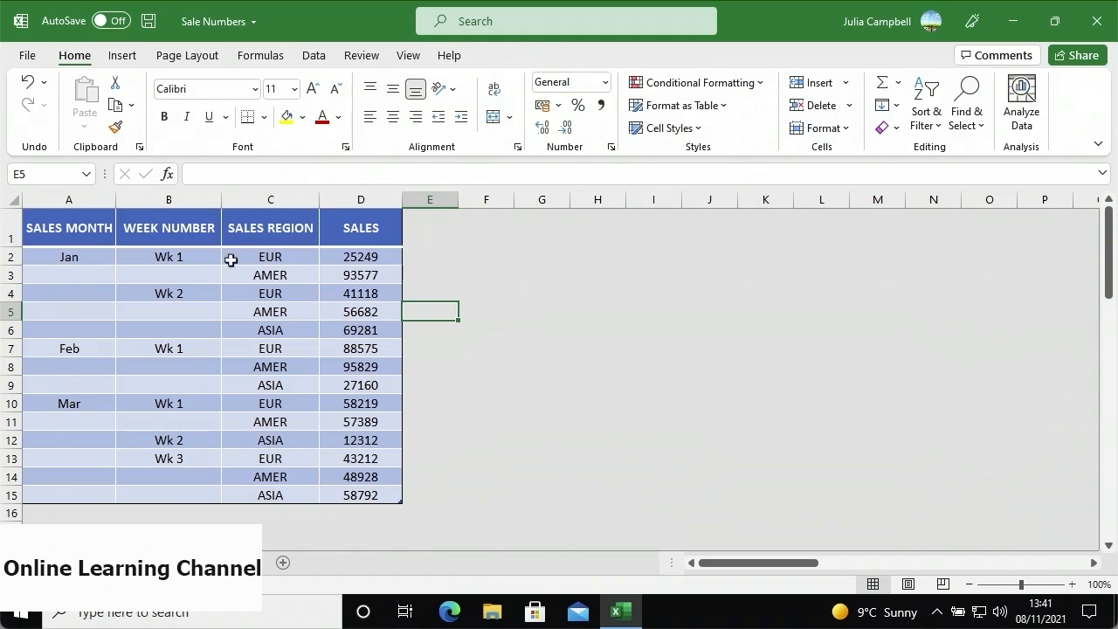
# - In the Sale Numbers workbook, select the whole sales table A1:D15
pyautogui.click(77, 228)
pyautogui.moveTo(295, 439); pyautogui.dragTo(351, 486)
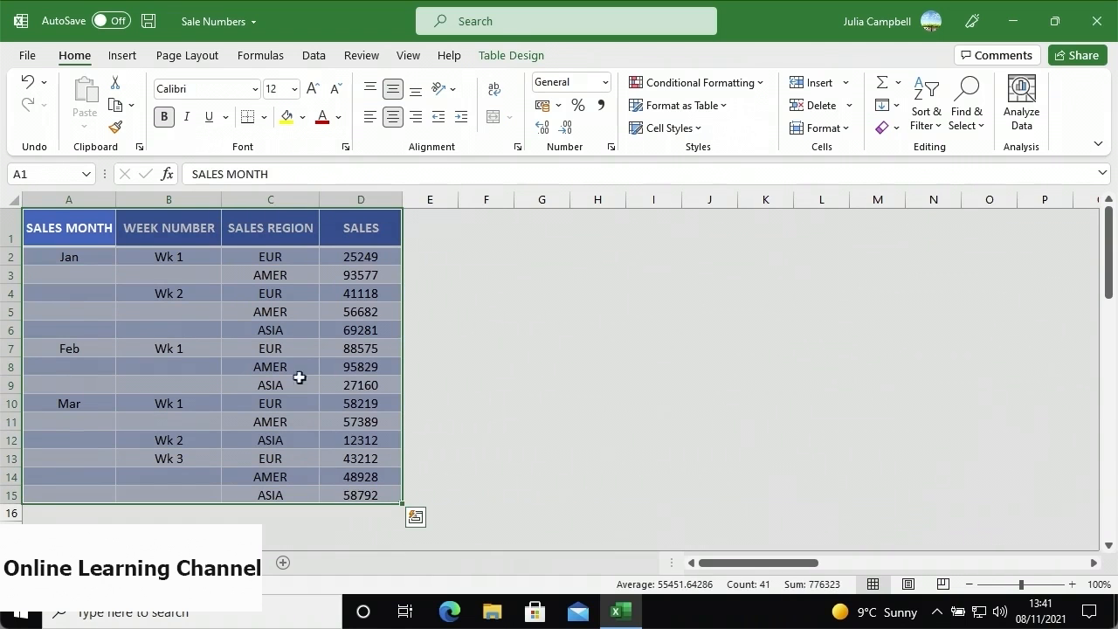
pyautogui.click(122, 55)
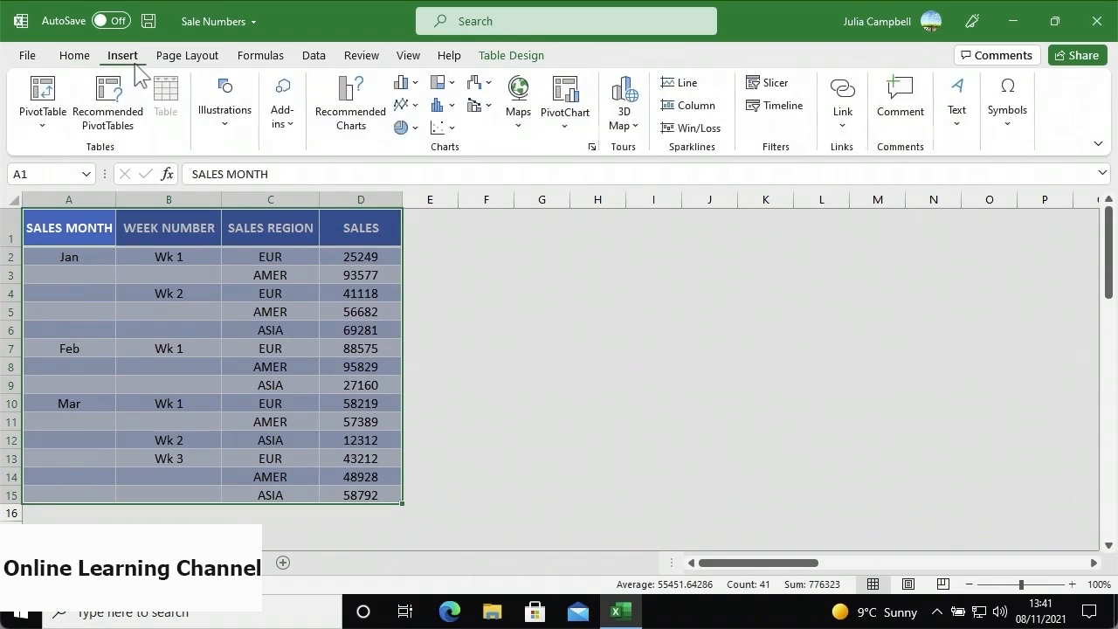
# - Insert a Sunburst hierarchy chart of the sales table and move it right of the table
pyautogui.click(453, 83)
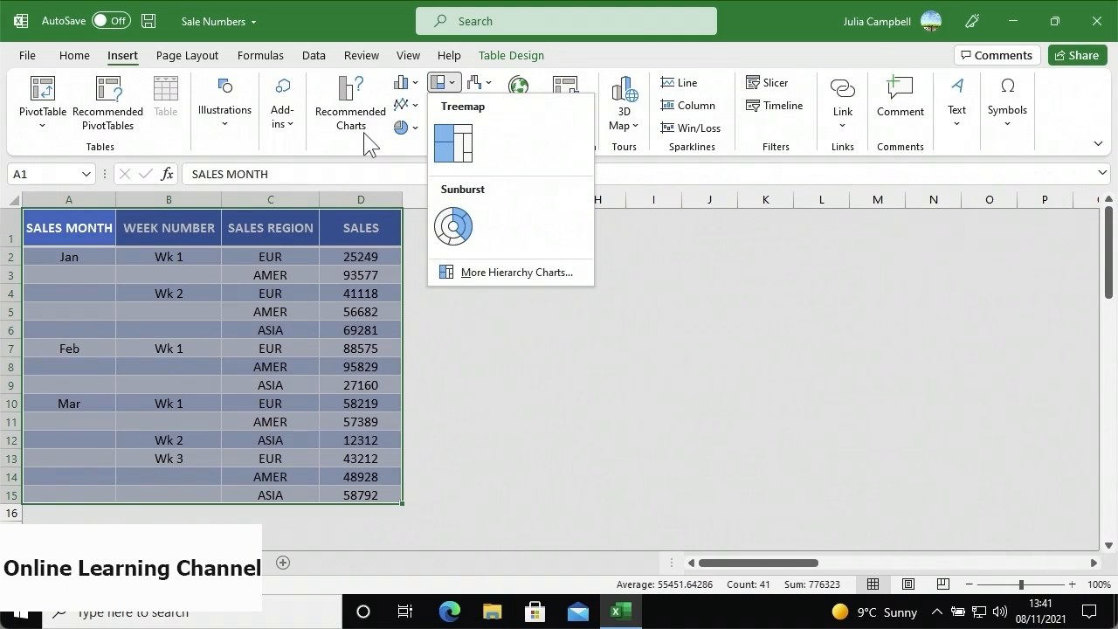
pyautogui.click(451, 227)
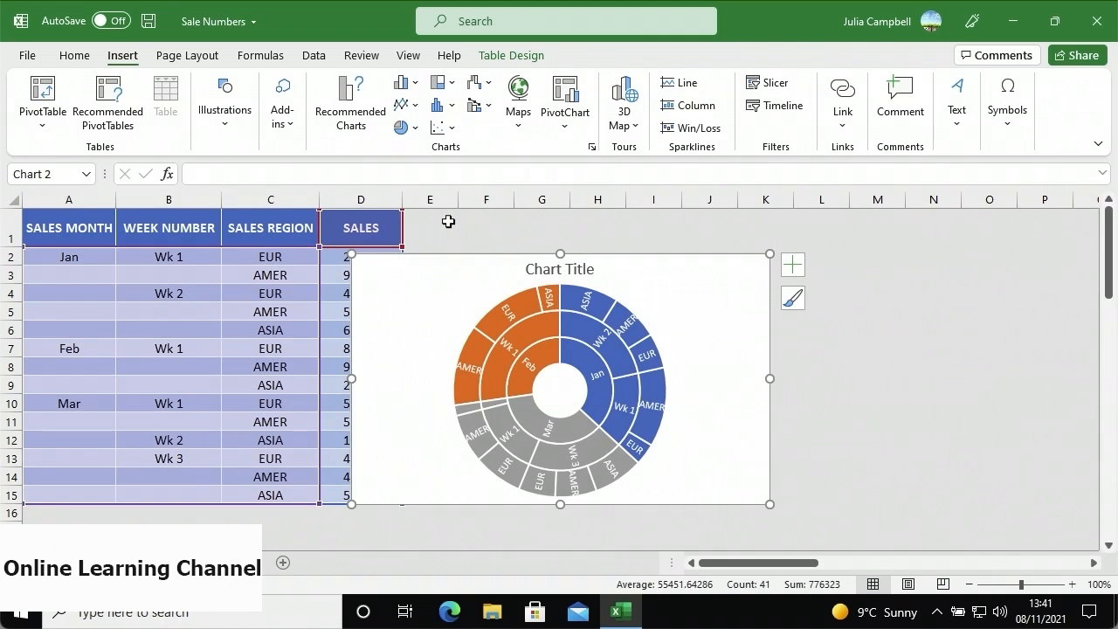
pyautogui.moveTo(474, 272); pyautogui.dragTo(603, 241)
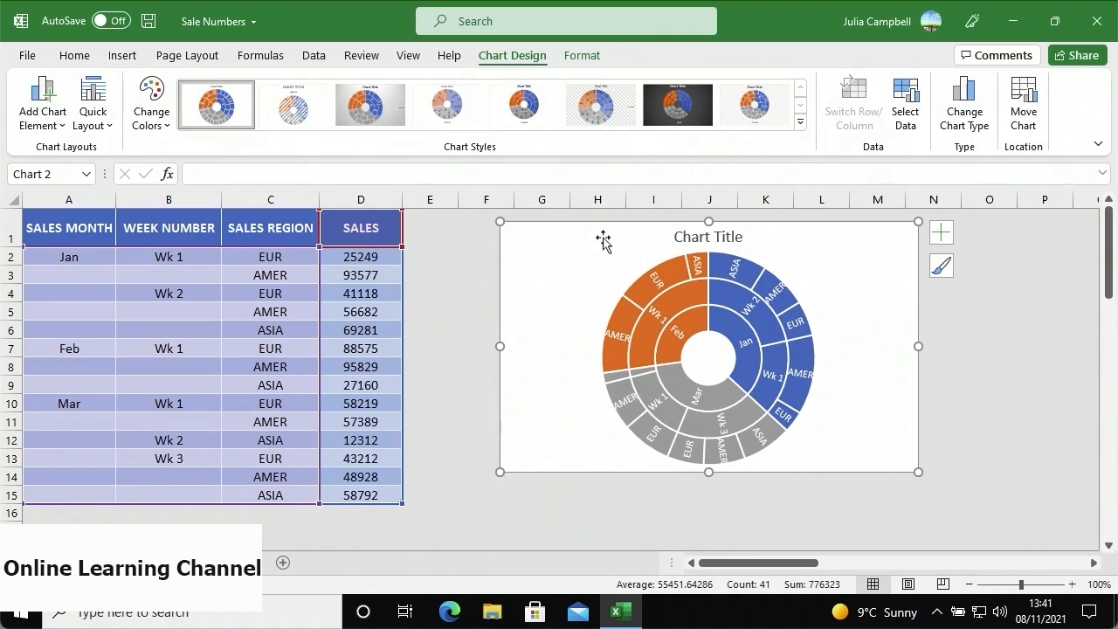
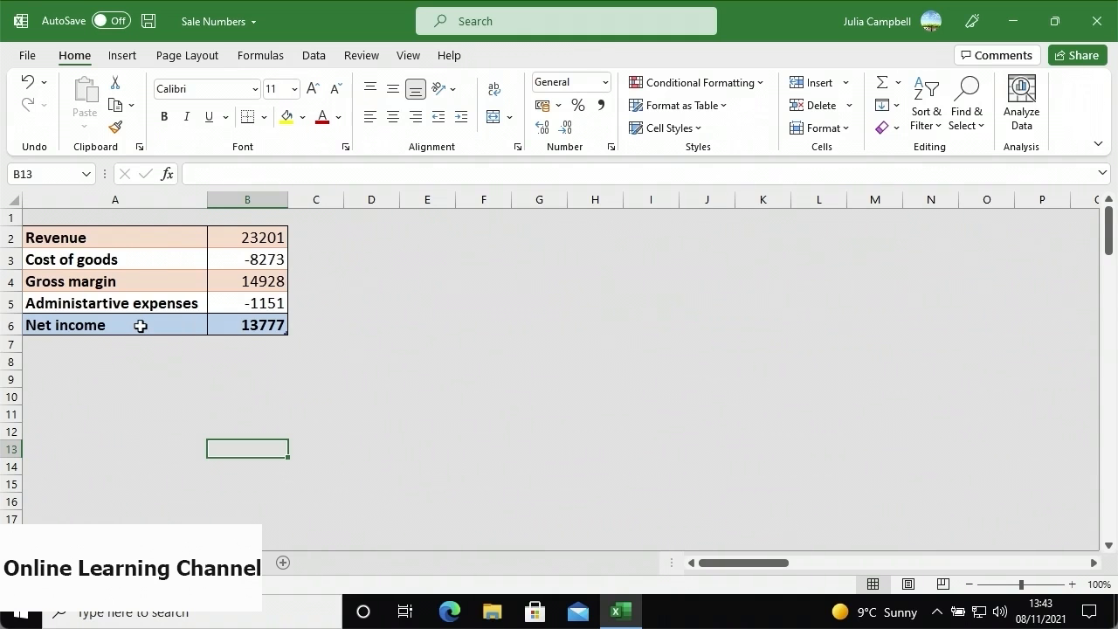
# - Insert a waterfall chart of the income figures in A2:B6 beside the table
pyautogui.moveTo(140, 325); pyautogui.dragTo(222, 234)
pyautogui.click(125, 56)
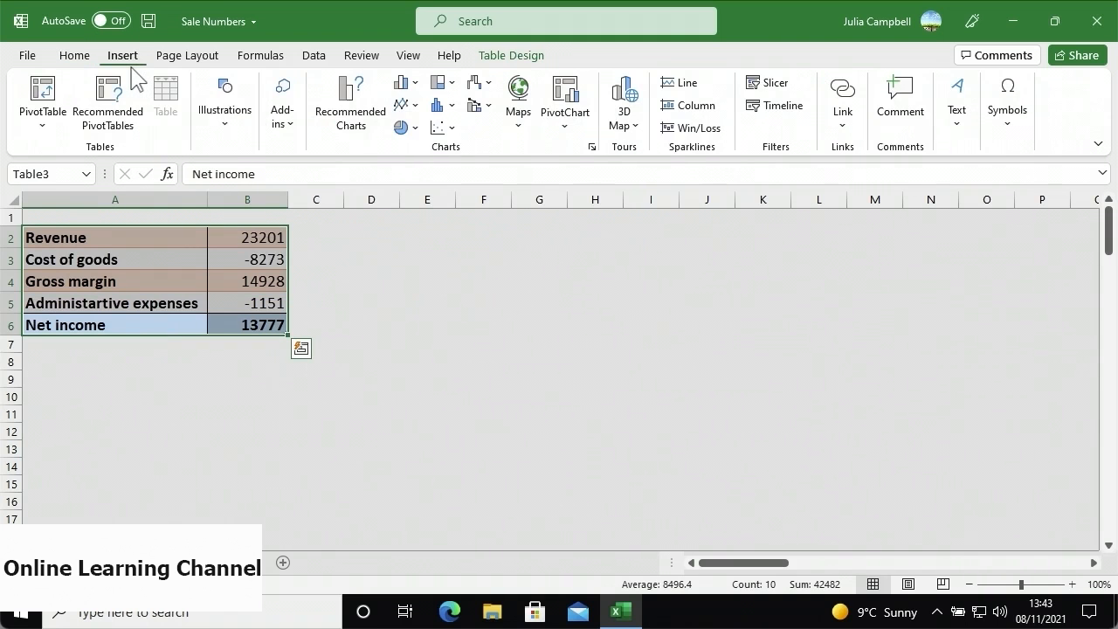
pyautogui.click(482, 84)
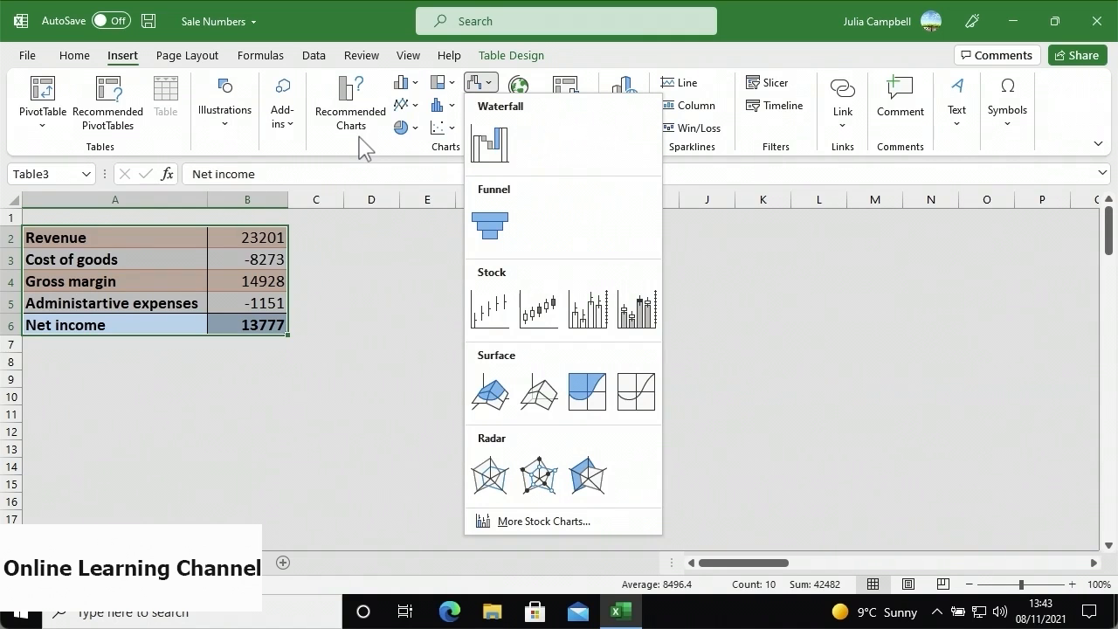
pyautogui.click(489, 160)
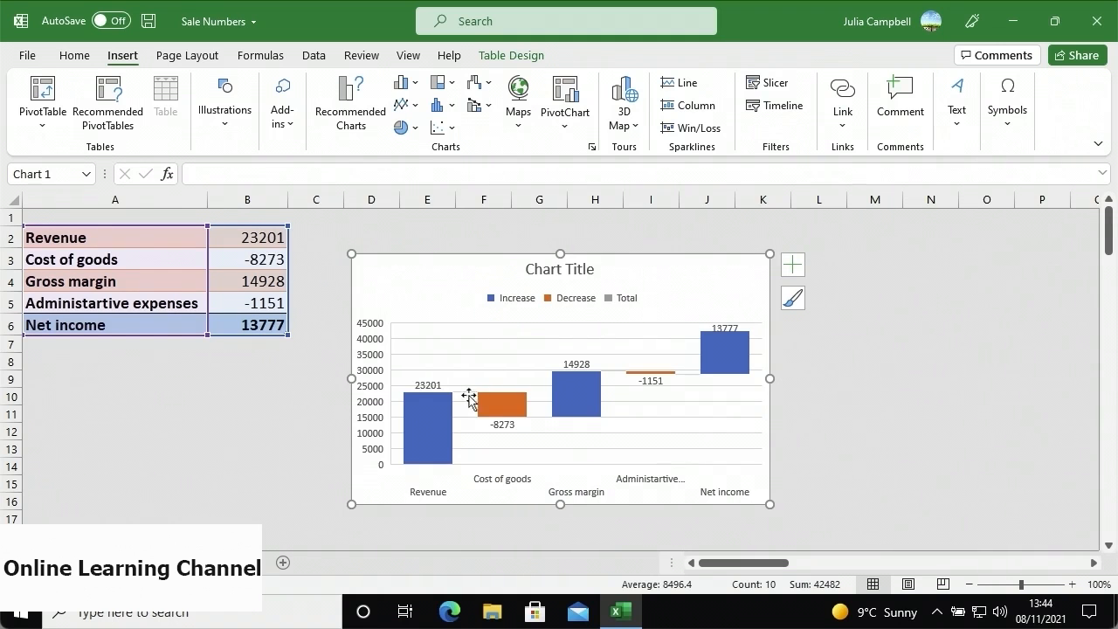
pyautogui.moveTo(448, 428)
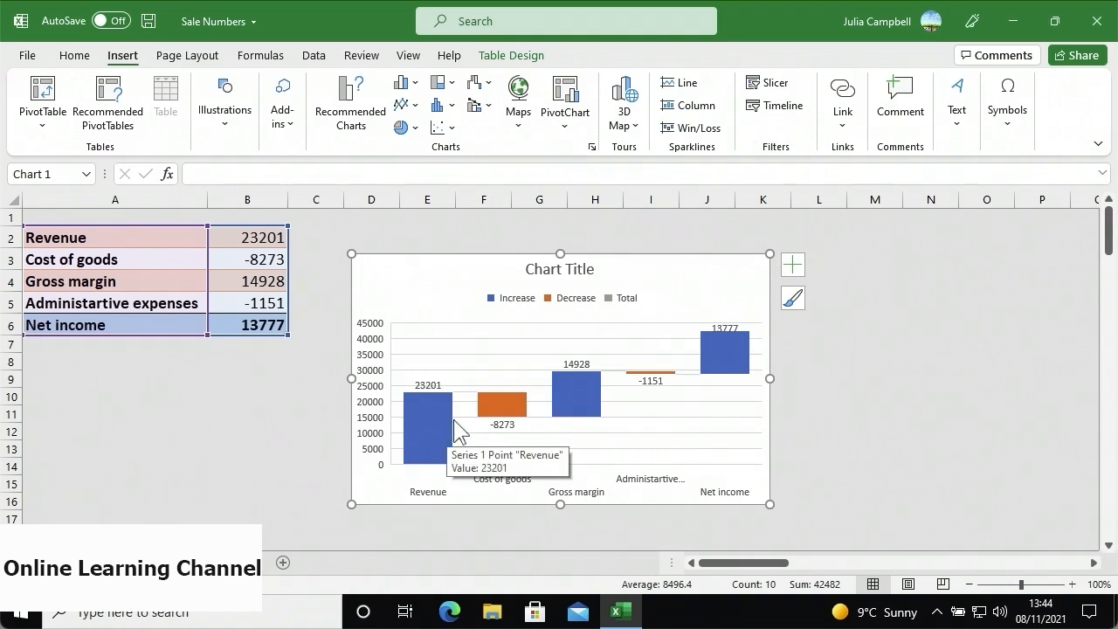
pyautogui.moveTo(484, 405)
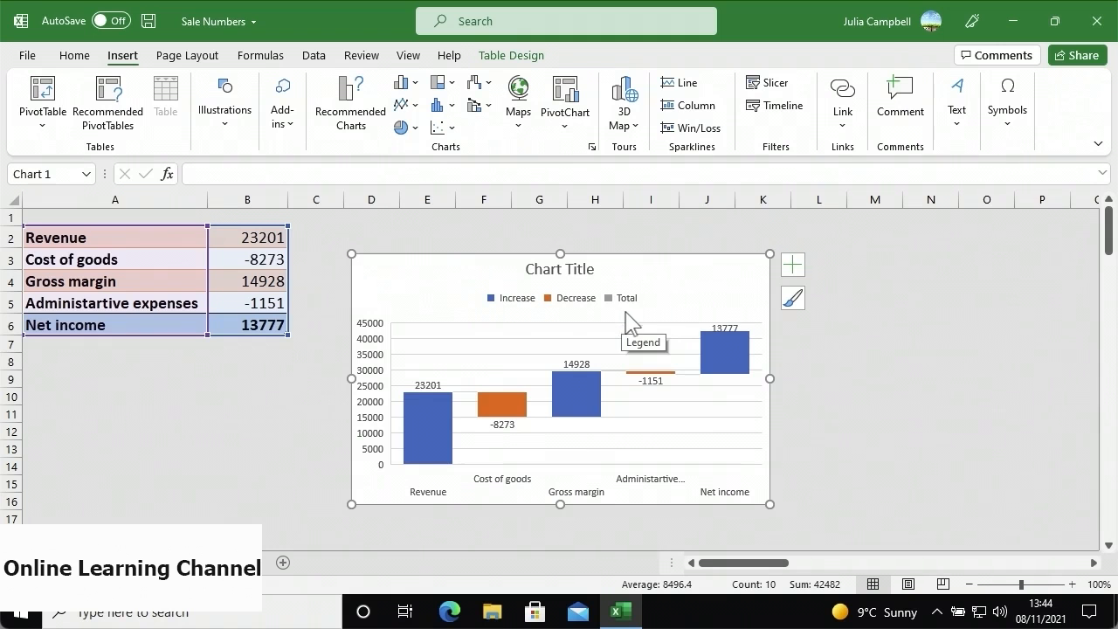
pyautogui.moveTo(711, 358)
# - Mark the Net income data point as Set as total so its bar starts from zero
pyautogui.doubleClick(712, 358)
pyautogui.click(712, 358)
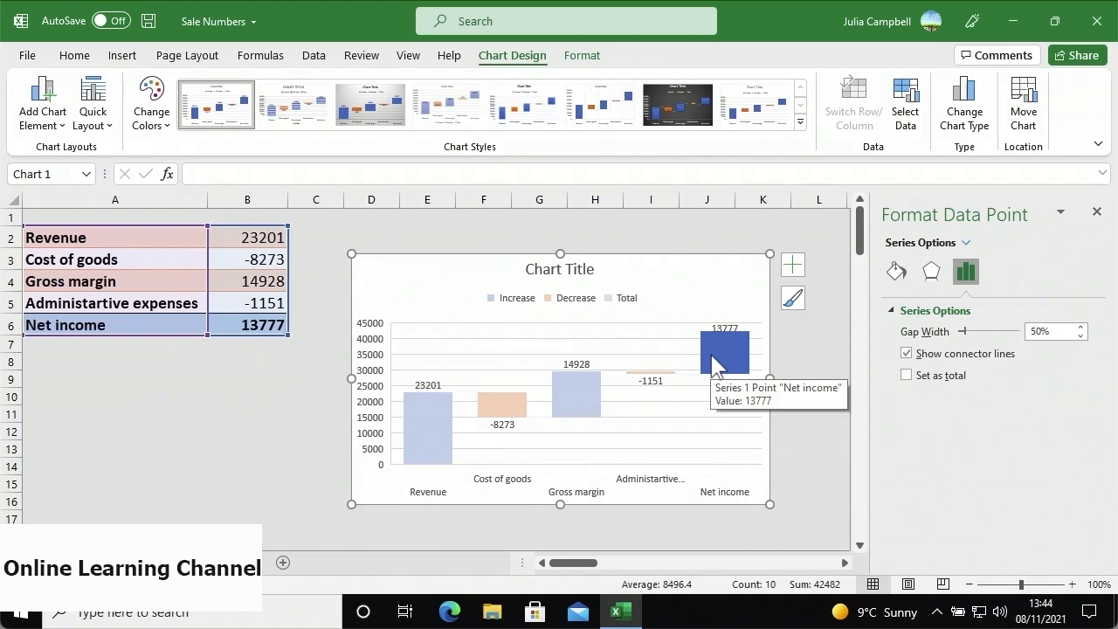
pyautogui.click(908, 375)
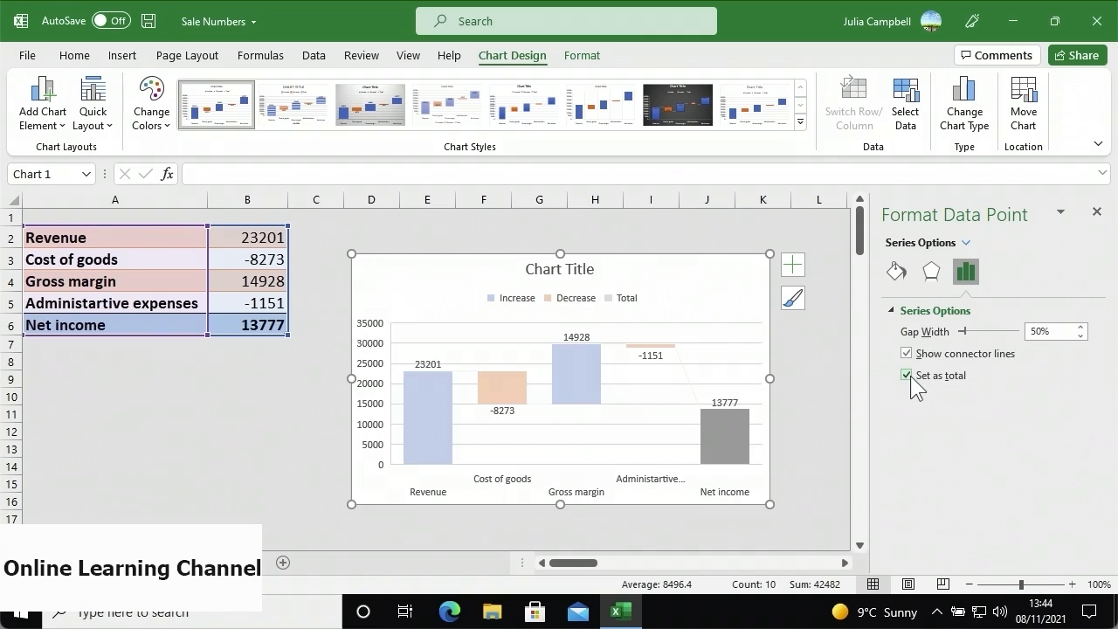
pyautogui.click(1095, 213)
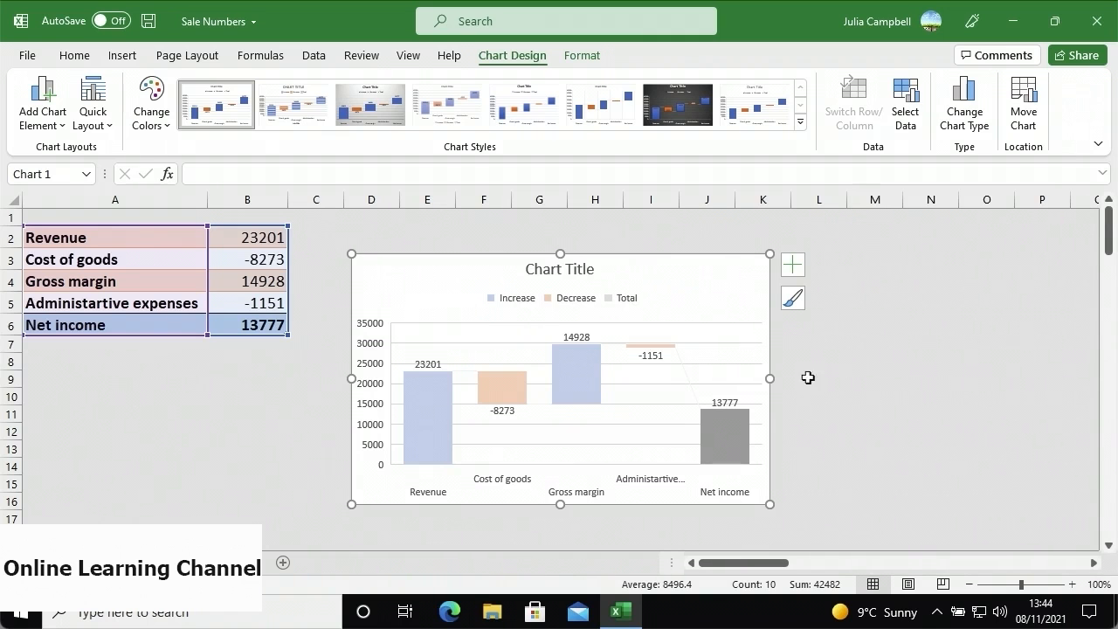
pyautogui.click(699, 306)
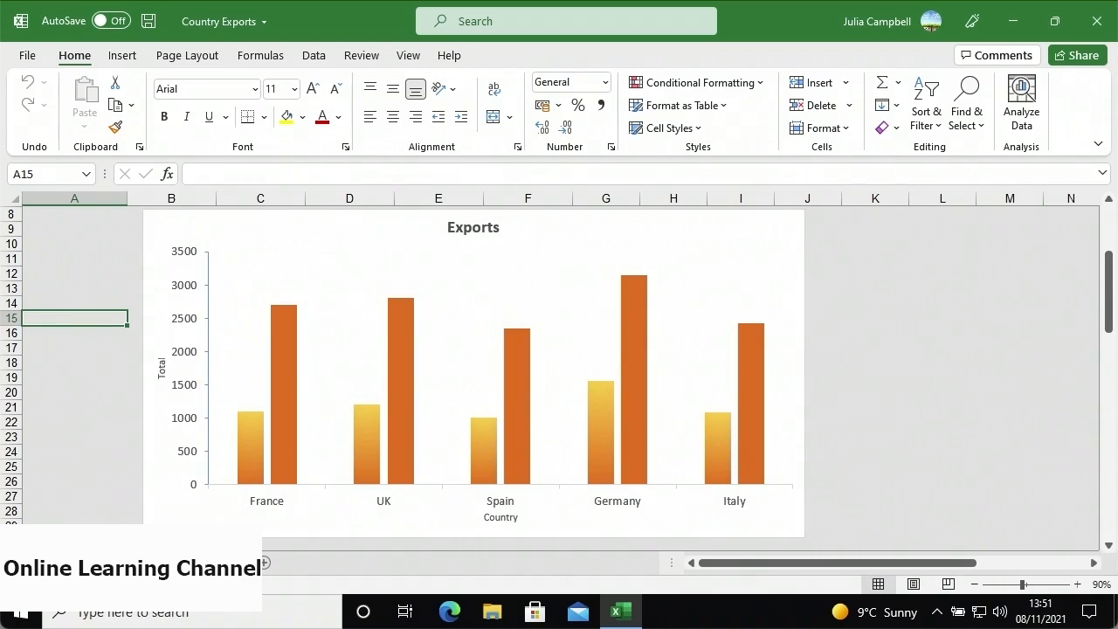
# - Save the Exports column chart as a chart template named 'EU Exports'
pyautogui.click(417, 223)
pyautogui.rightClick(417, 222)
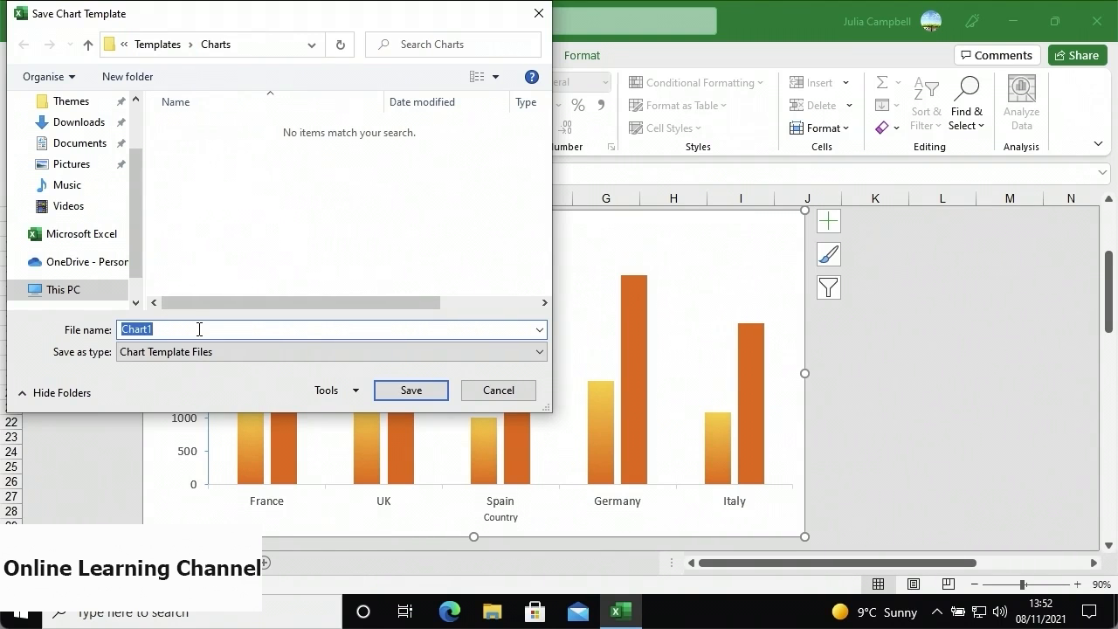
pyautogui.write('EU Exports')
pyautogui.click(399, 393)
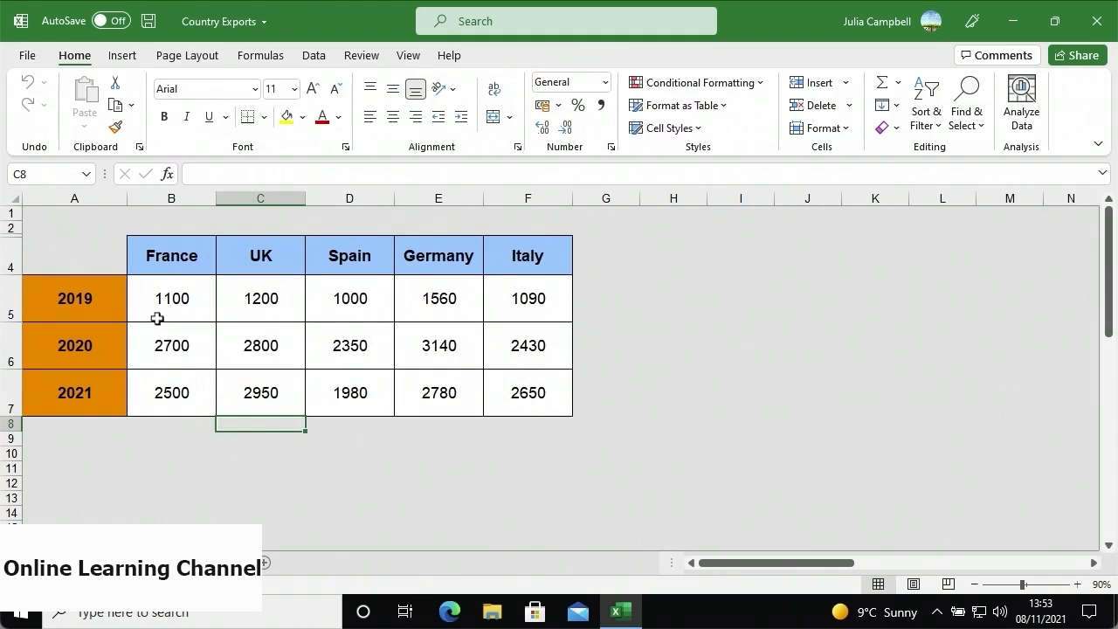
# - Chart the export table A4:F7 using the EU Exports template from Recommended Charts
pyautogui.moveTo(113, 255); pyautogui.dragTo(500, 392)
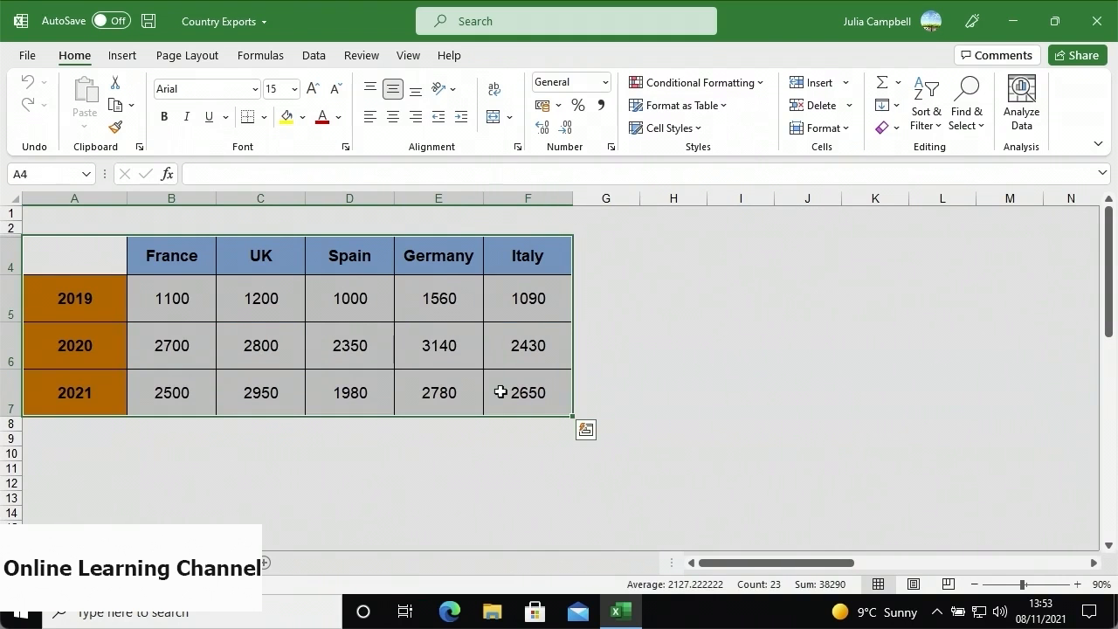
pyautogui.click(122, 55)
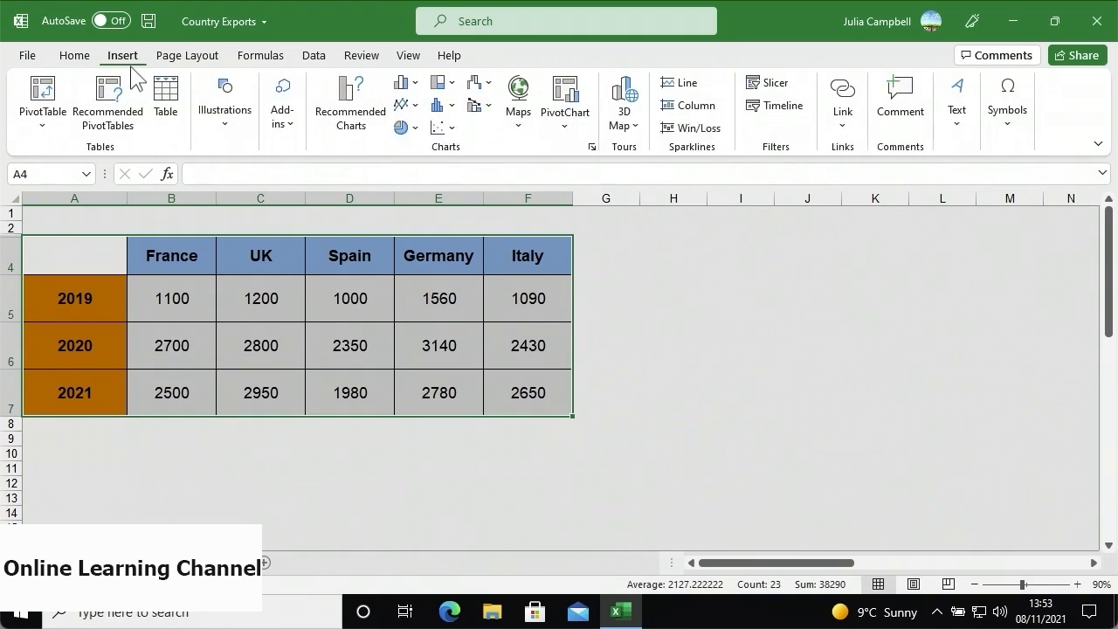
pyautogui.click(331, 135)
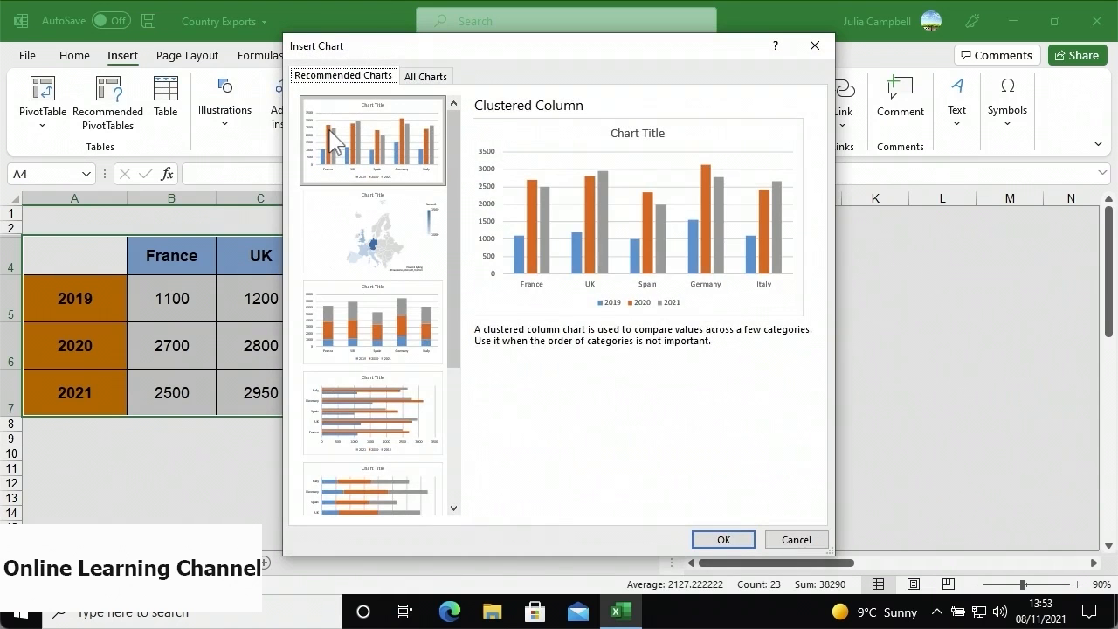
pyautogui.click(421, 87)
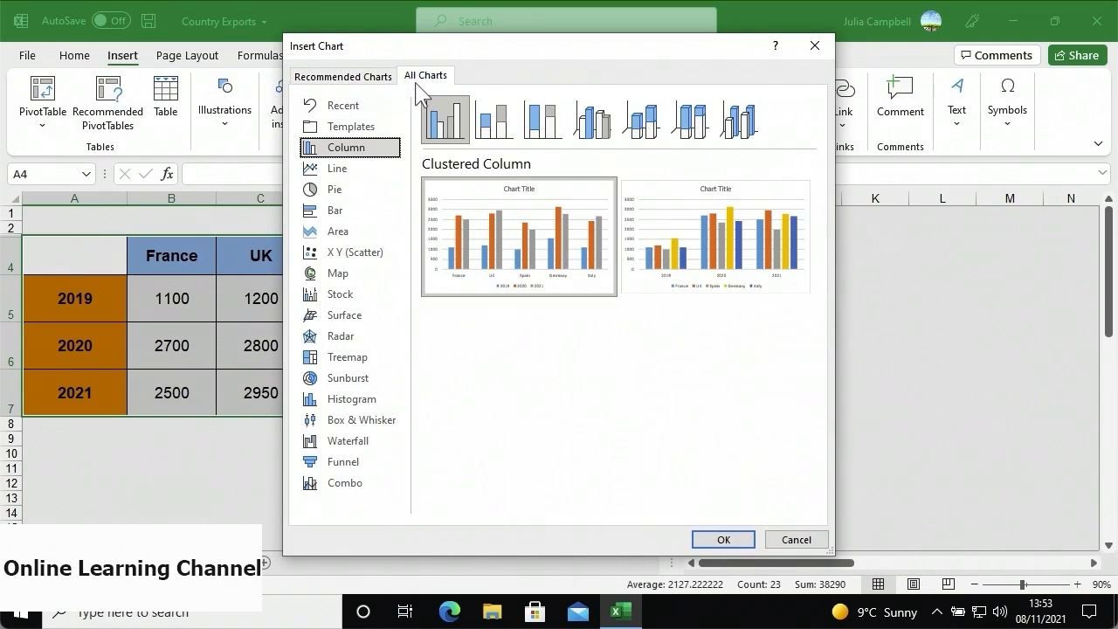
pyautogui.click(379, 128)
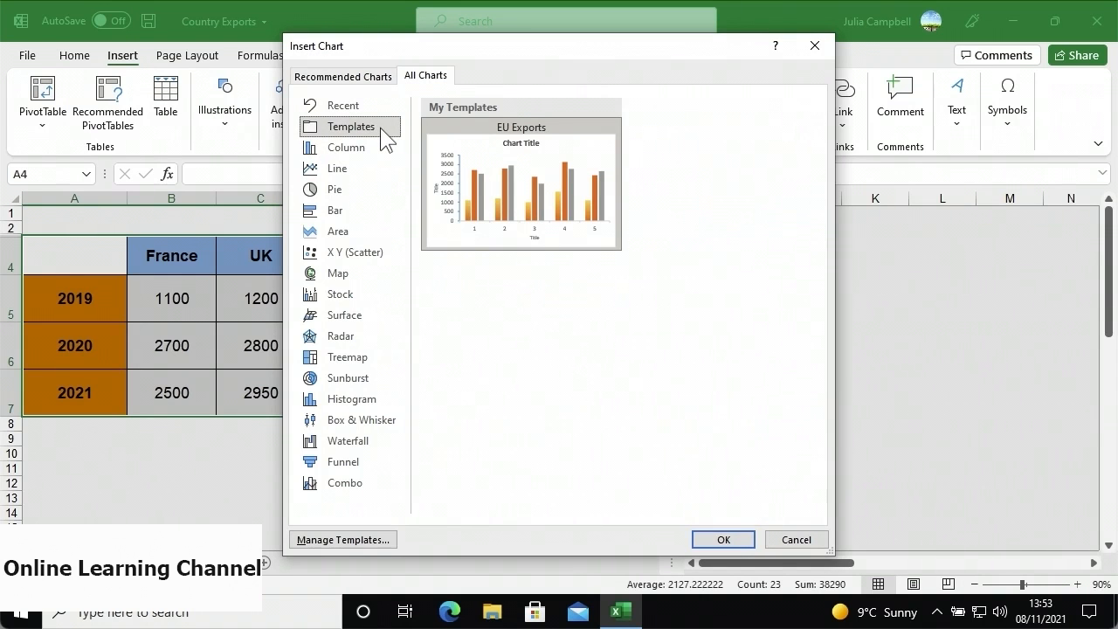
pyautogui.moveTo(466, 169)
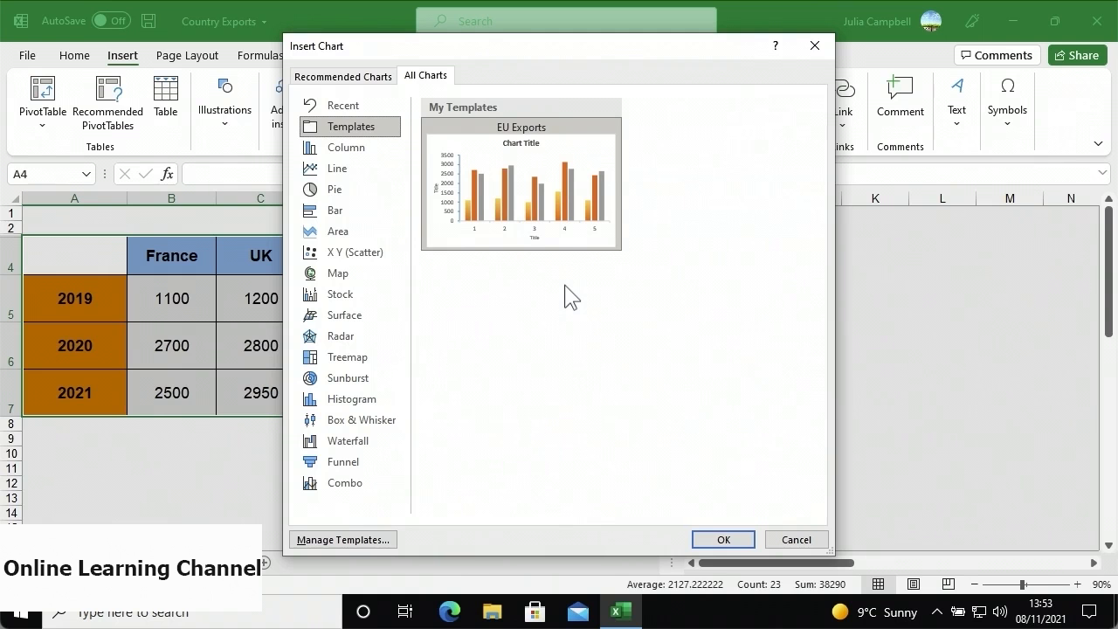
pyautogui.moveTo(568, 238)
pyautogui.click(712, 541)
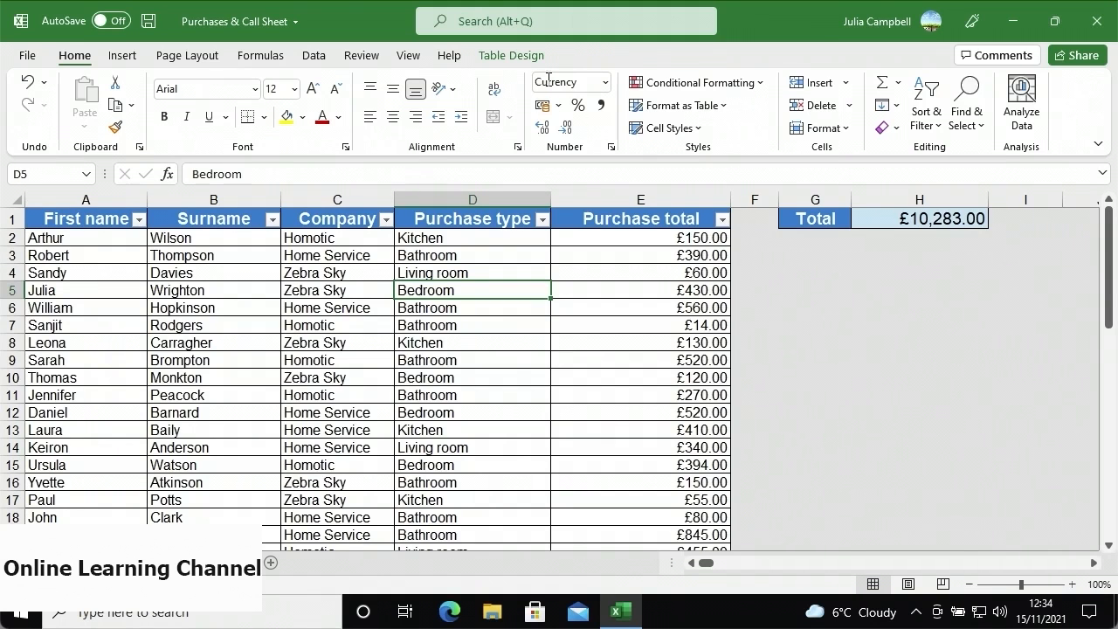
# - Attach a copy of the workbook as an Excel Workbook to a new email via File > Share
pyautogui.click(29, 55)
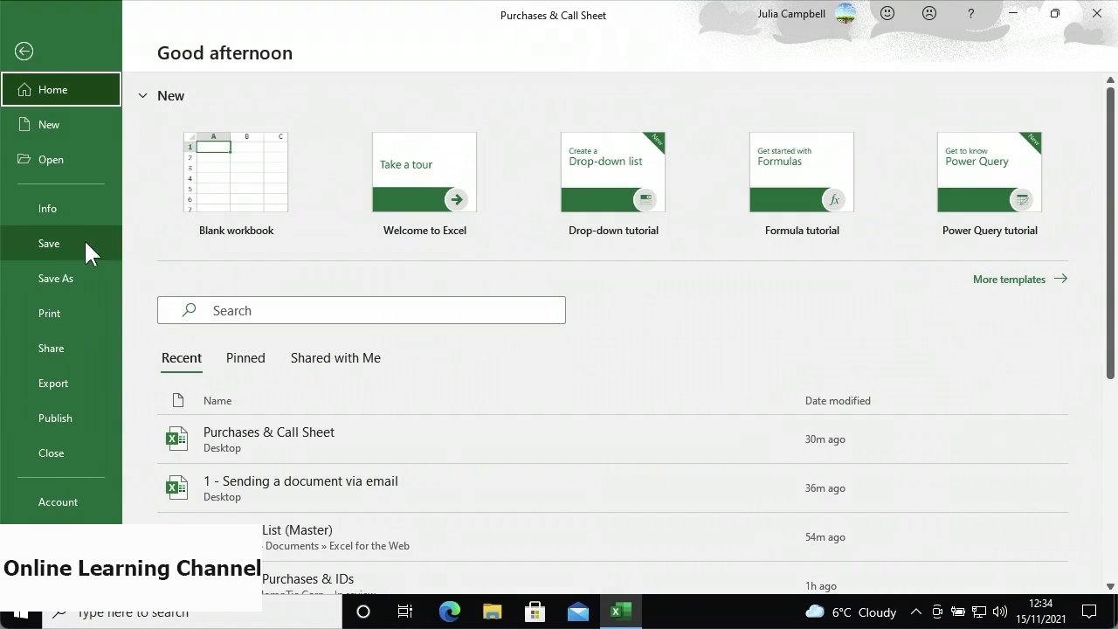
pyautogui.click(80, 348)
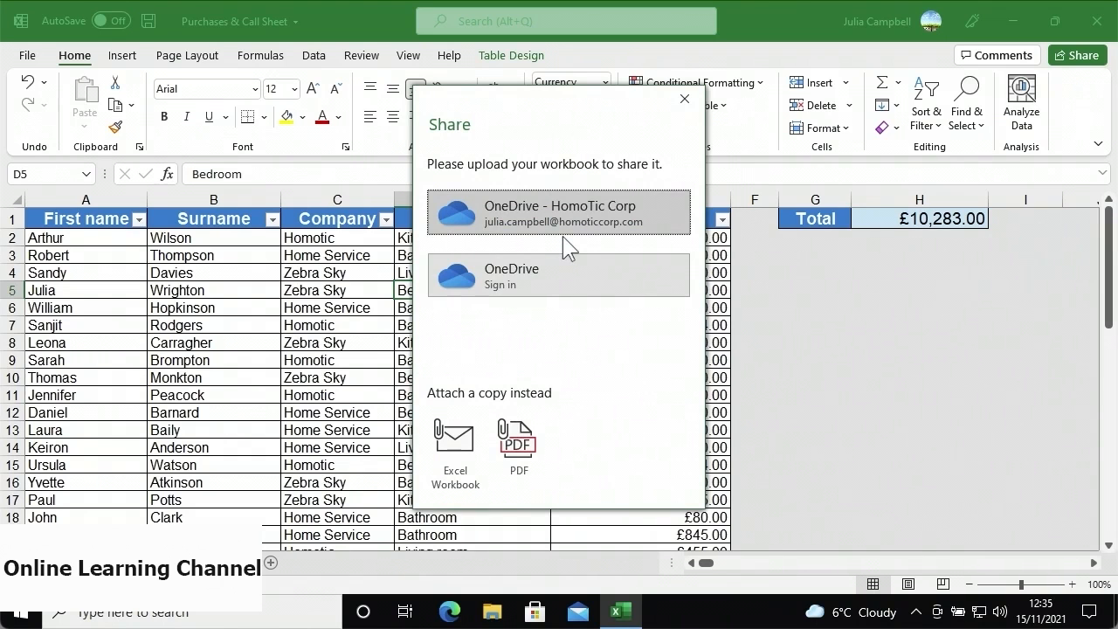
pyautogui.click(481, 489)
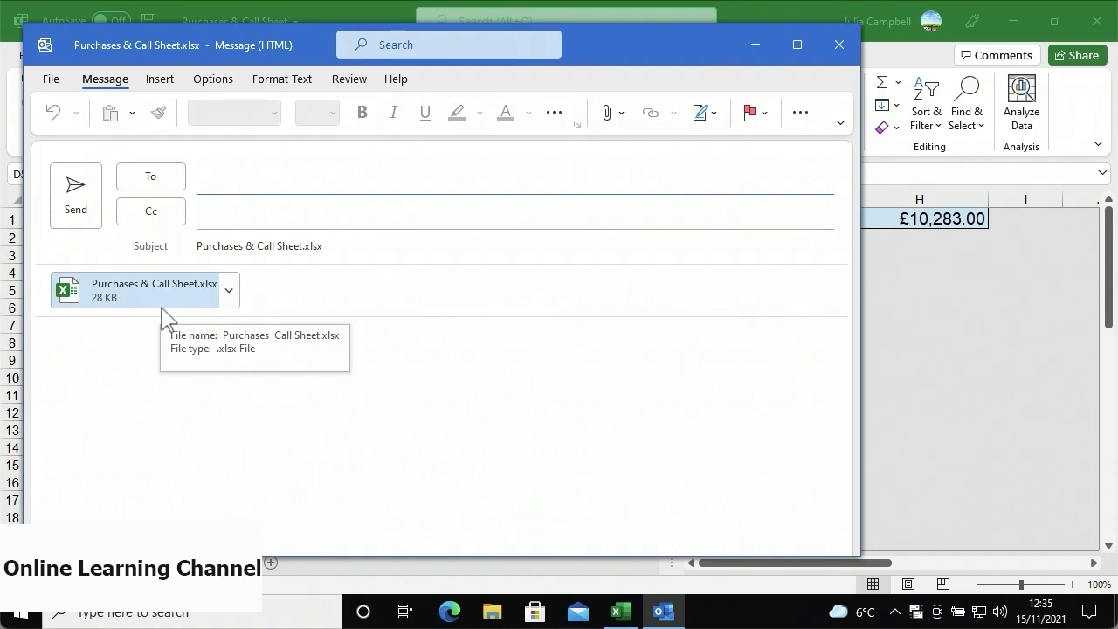
# - Check the attachment's options, then address the email to the suggested colleague
pyautogui.click(229, 291)
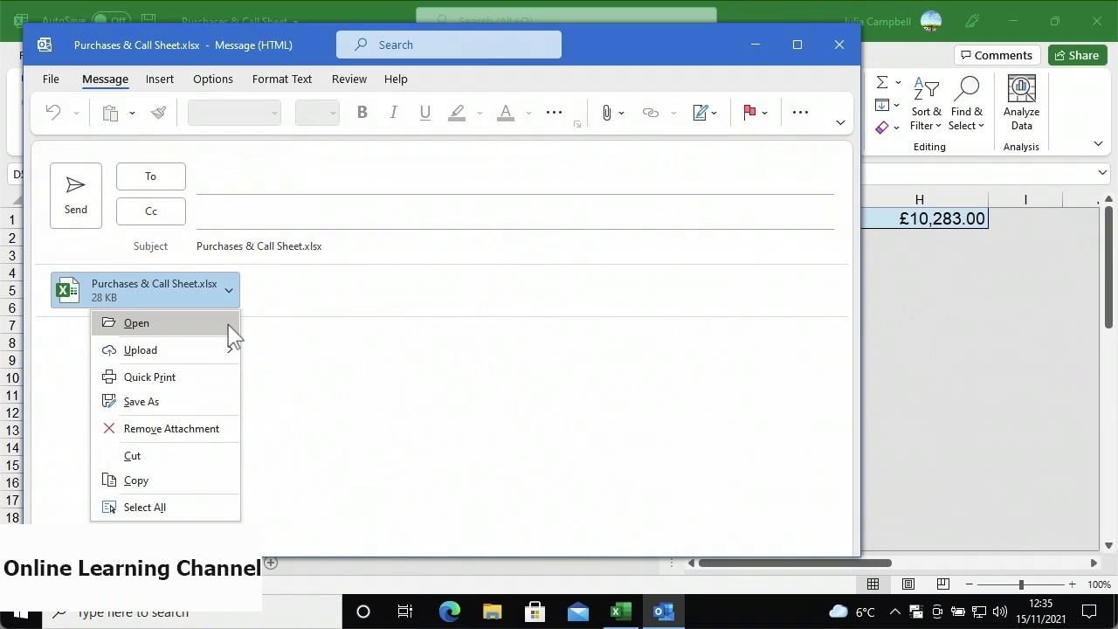
pyautogui.moveTo(230, 357)
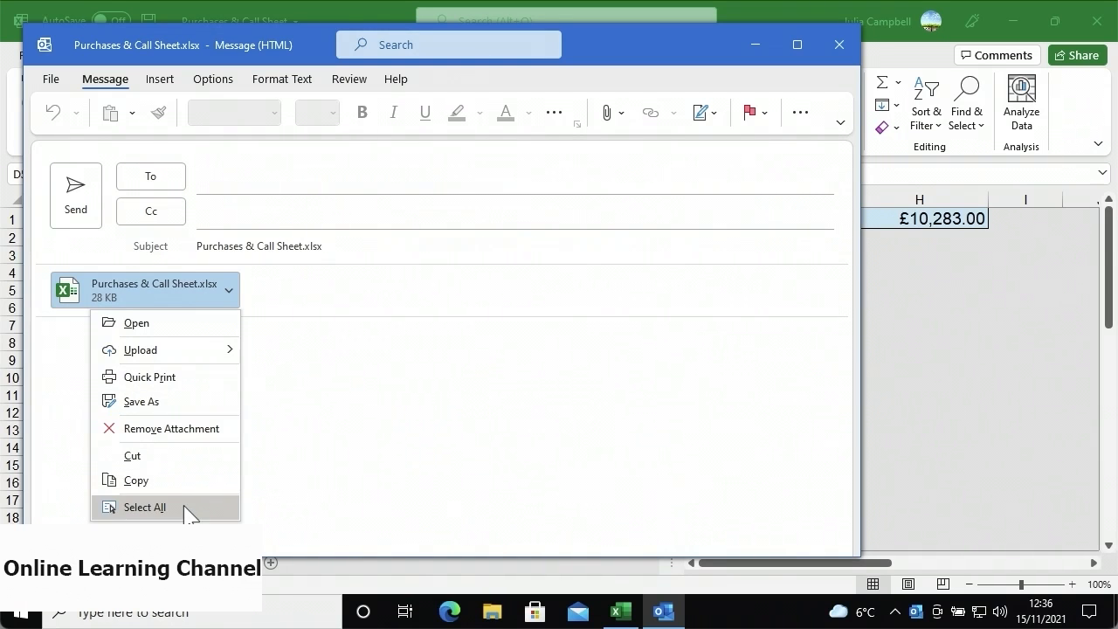
pyautogui.click(308, 381)
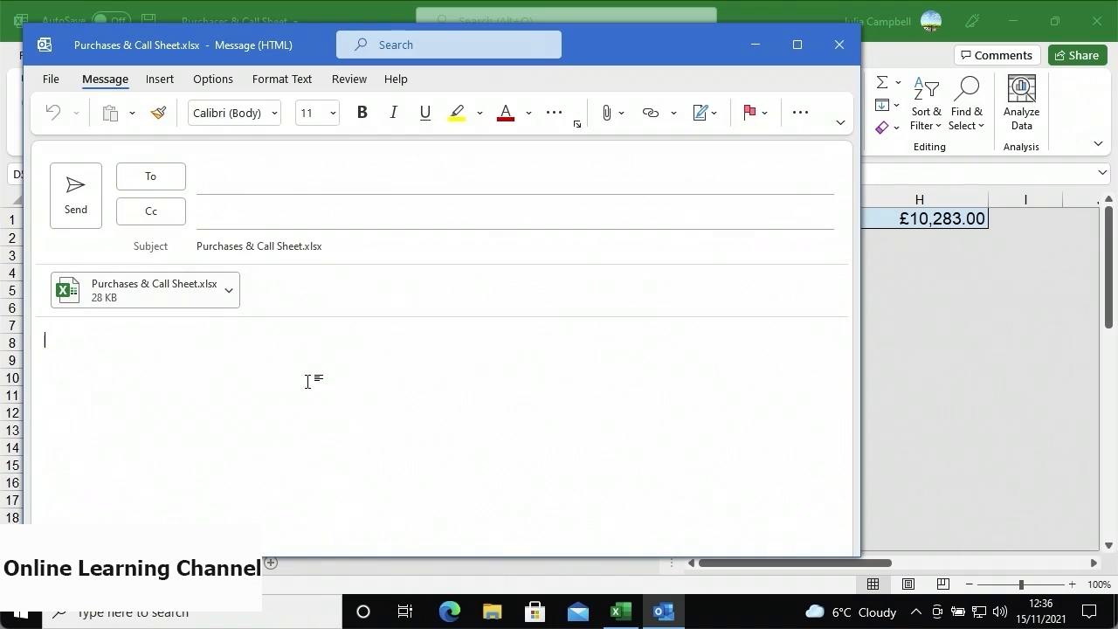
pyautogui.click(248, 181)
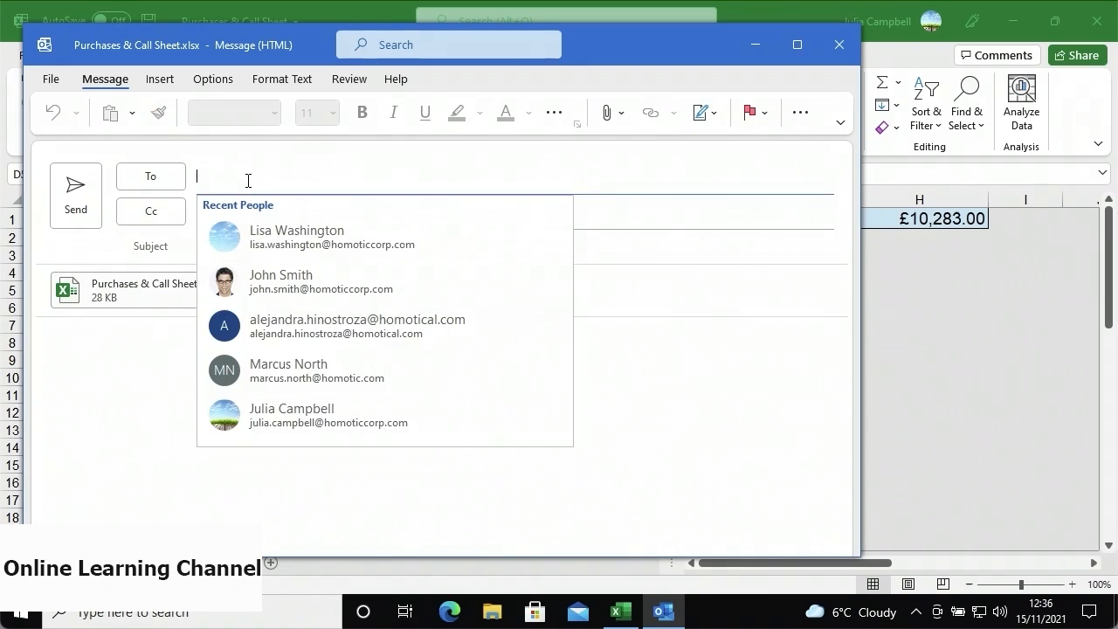
pyautogui.write('john')
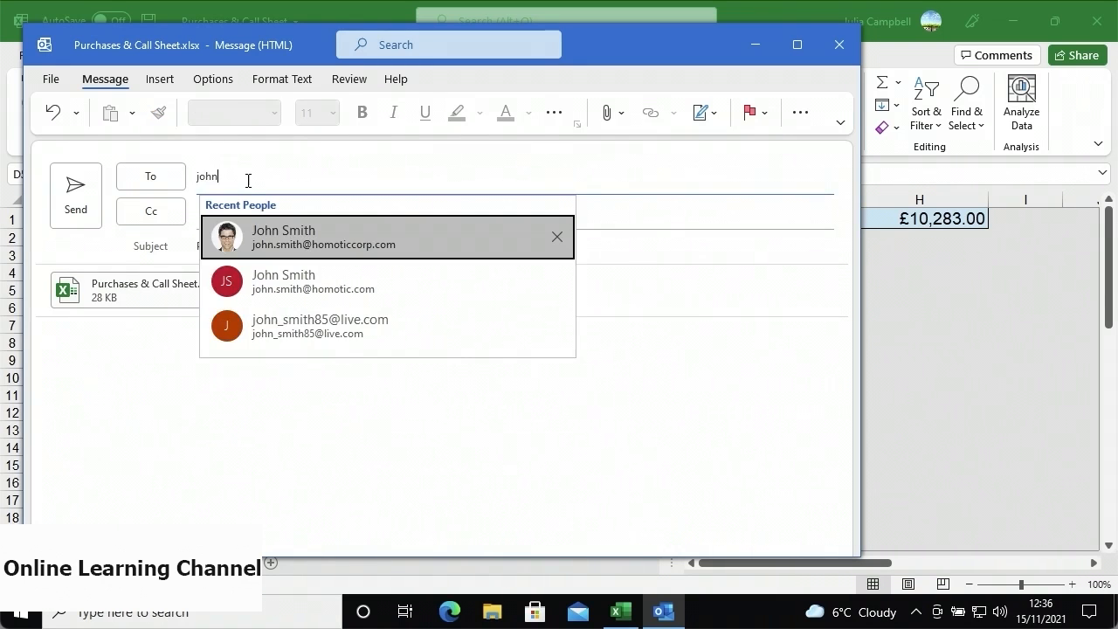
pyautogui.click(275, 236)
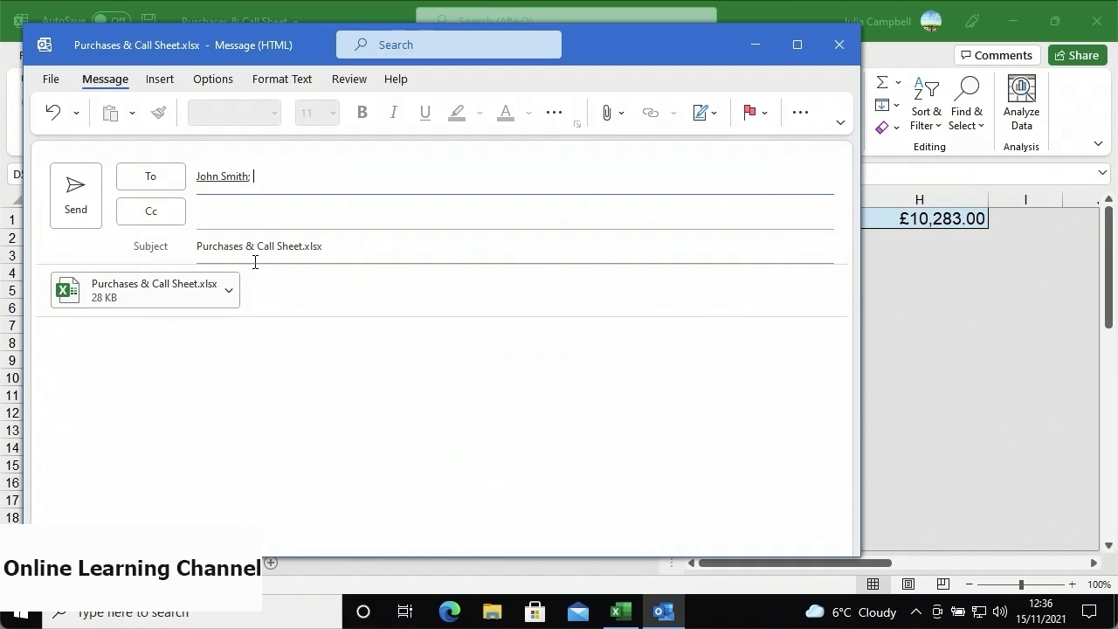
# - Change the subject to 'Purchases', paste the meeting note into the body, and send
pyautogui.moveTo(327, 252); pyautogui.dragTo(186, 252)
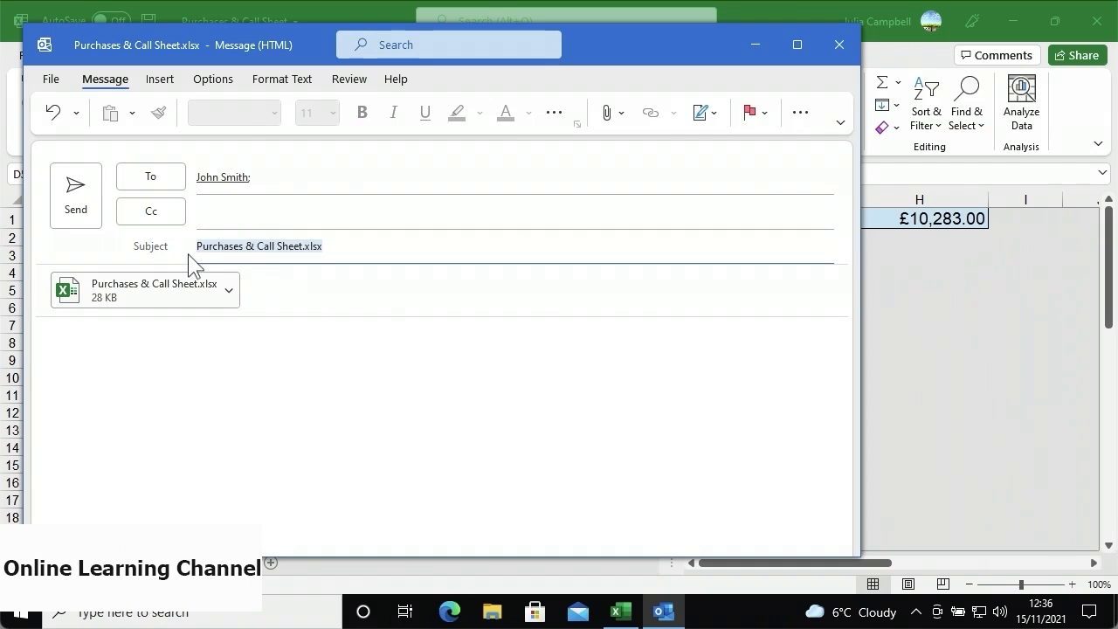
pyautogui.press('BackSpace')
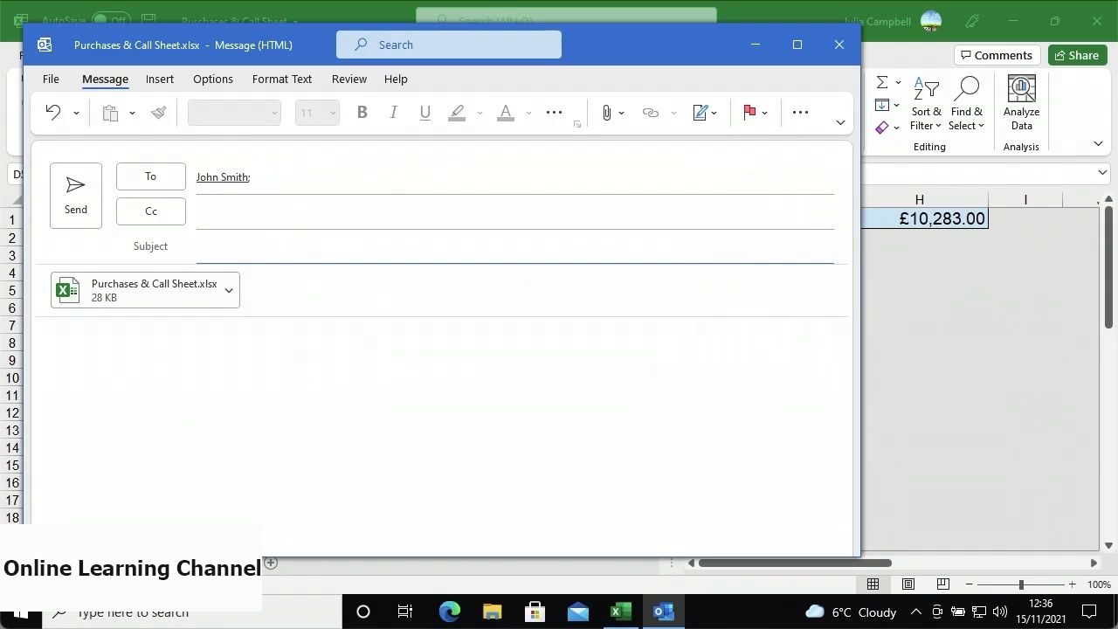
pyautogui.write('Purchases')
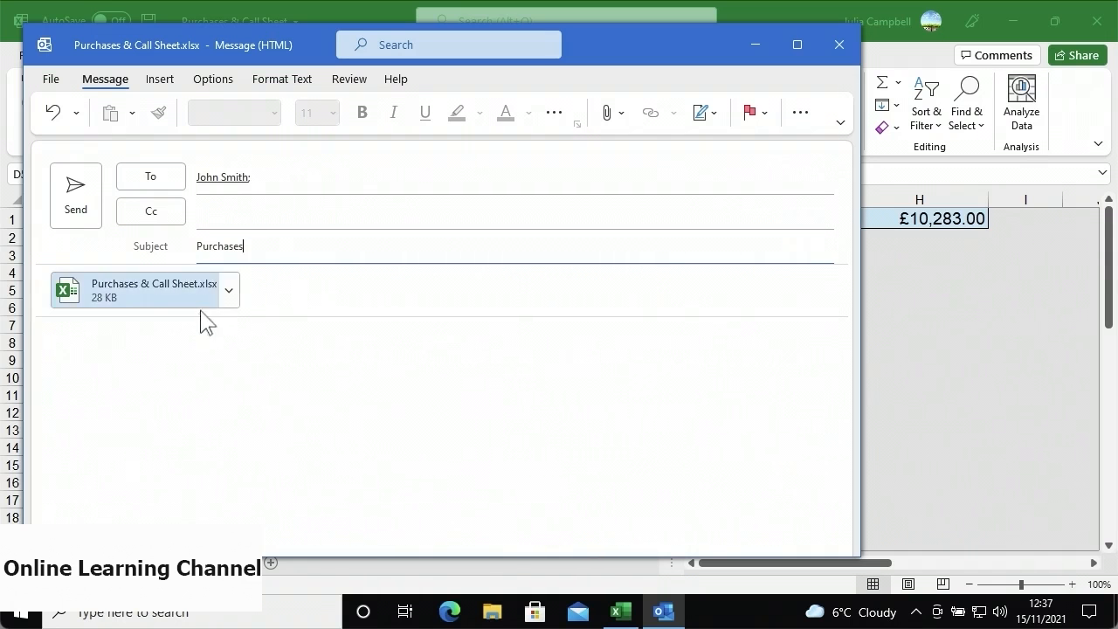
pyautogui.click(178, 346)
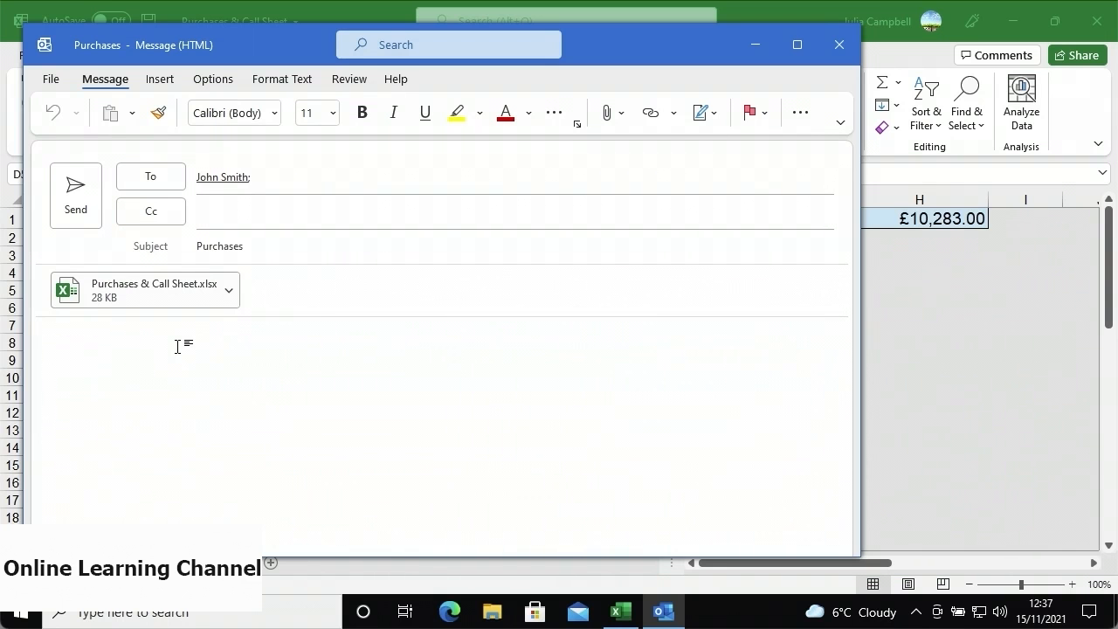
pyautogui.write('Here is the excel document mentioned in the meeting earlier.  Regards,  Julia')
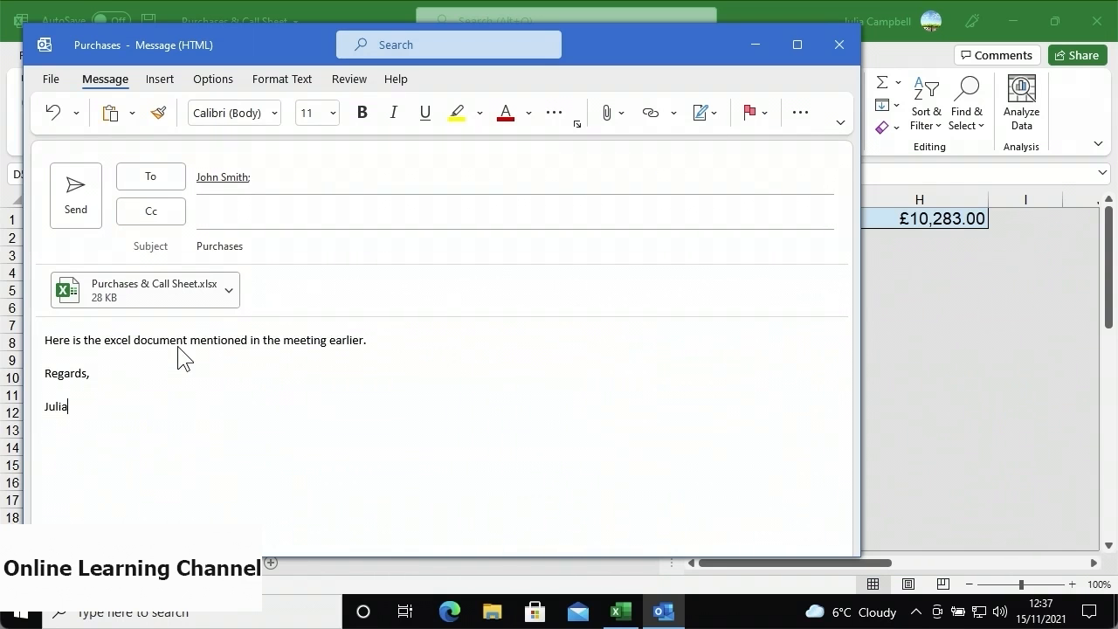
pyautogui.click(87, 225)
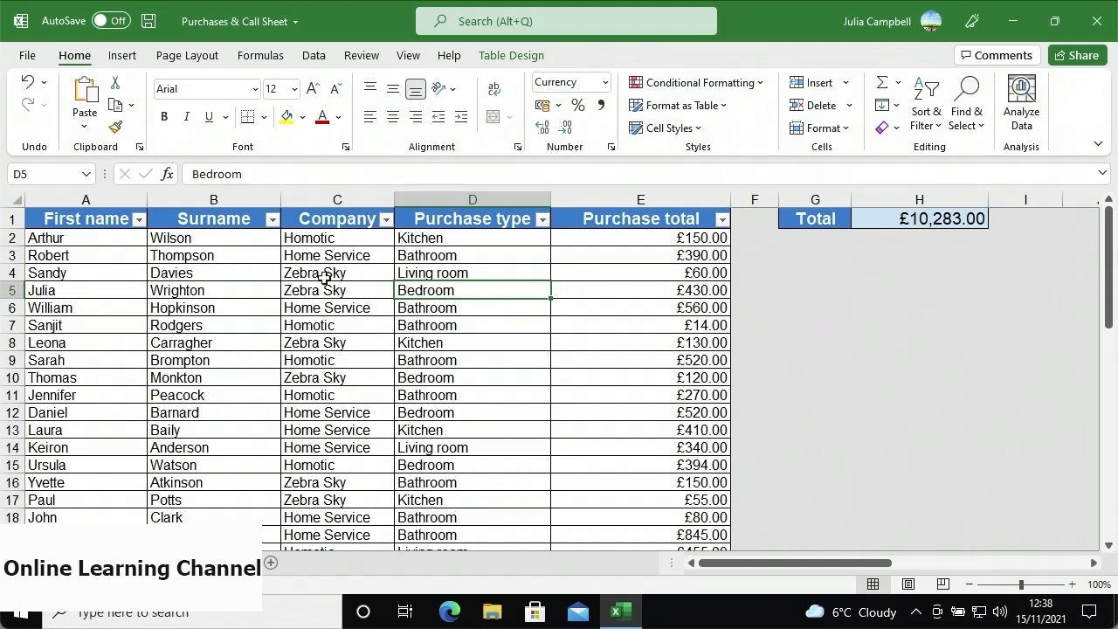
# - Attach a PDF copy of the workbook to a new email and open the attachment
pyautogui.click(1068, 63)
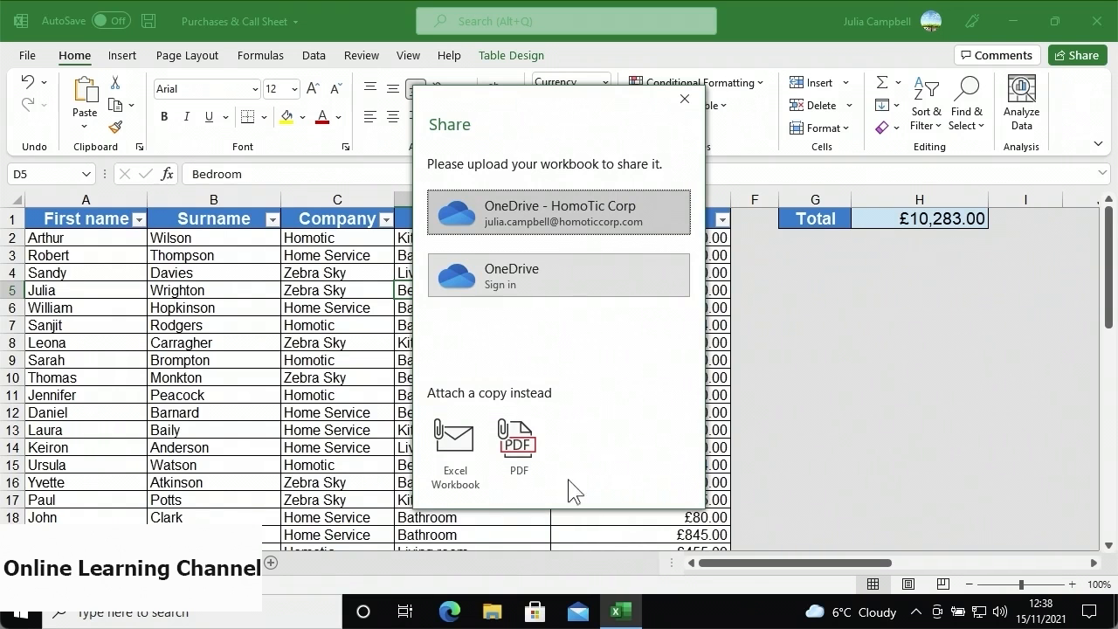
pyautogui.click(511, 486)
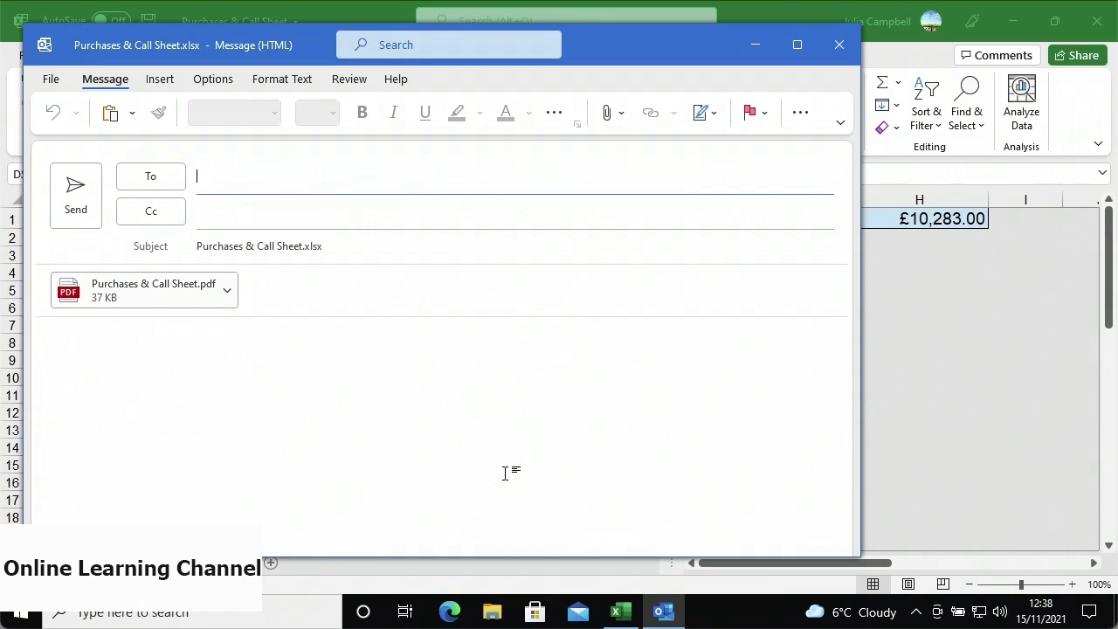
pyautogui.click(166, 300)
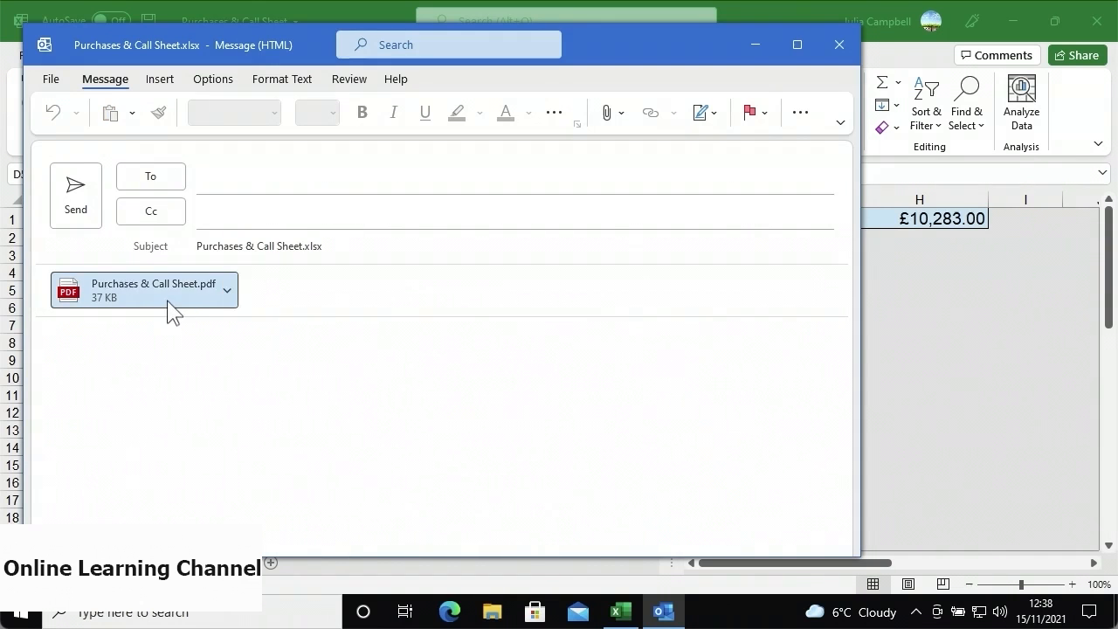
pyautogui.doubleClick(167, 301)
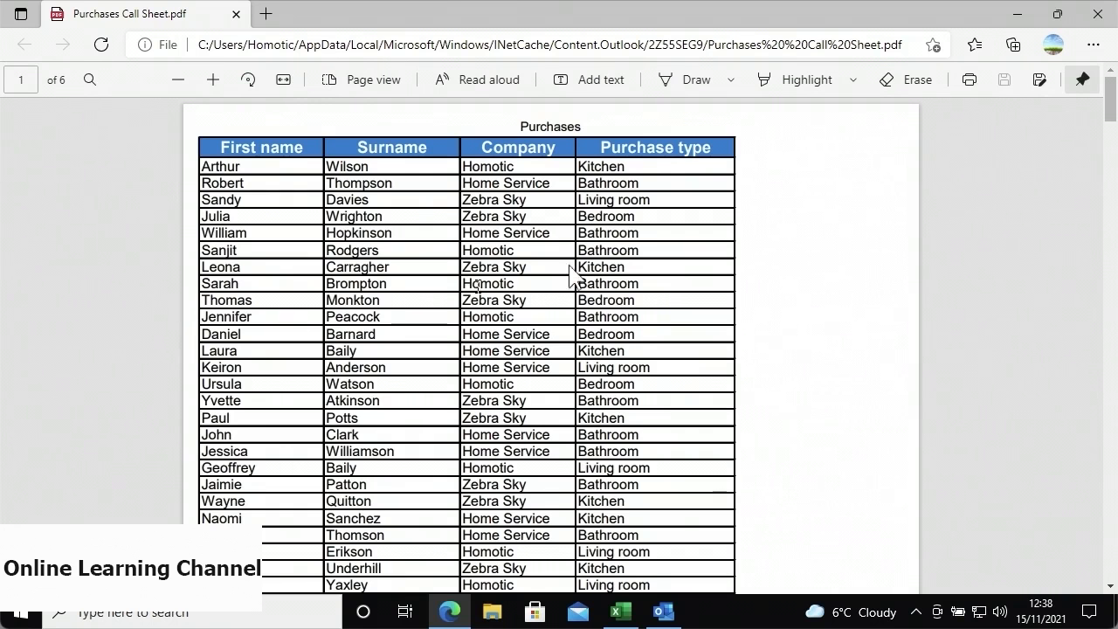
# - Close the Edge PDF preview of the purchases list
pyautogui.click(1096, 14)
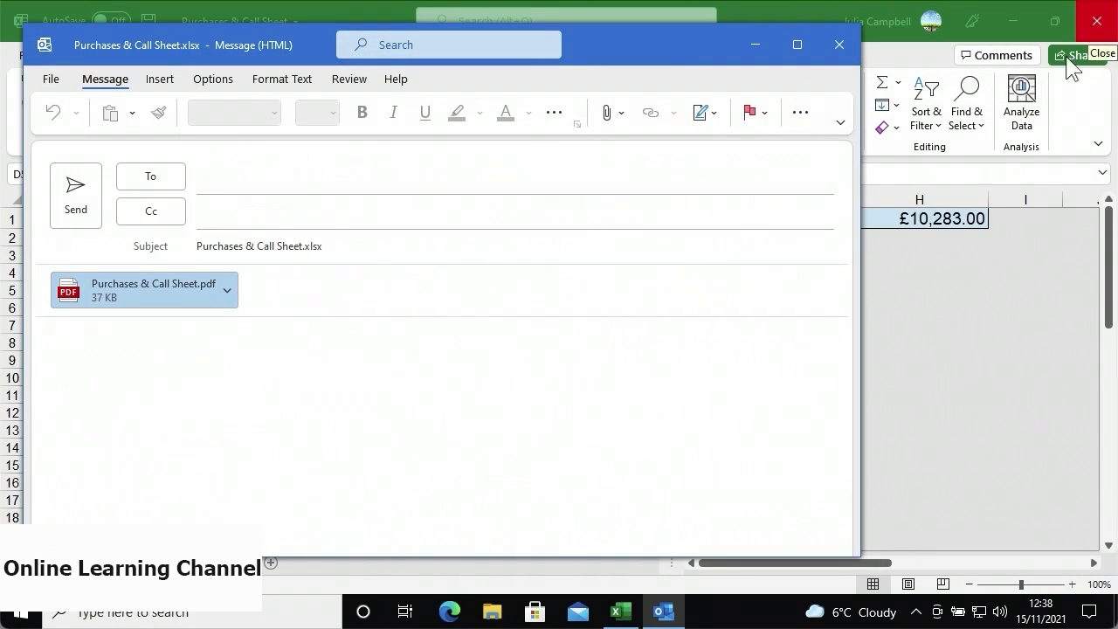
# - Address the PDF email to the suggested contact, subject 'Purchases', paste the note, and send
pyautogui.click(265, 176)
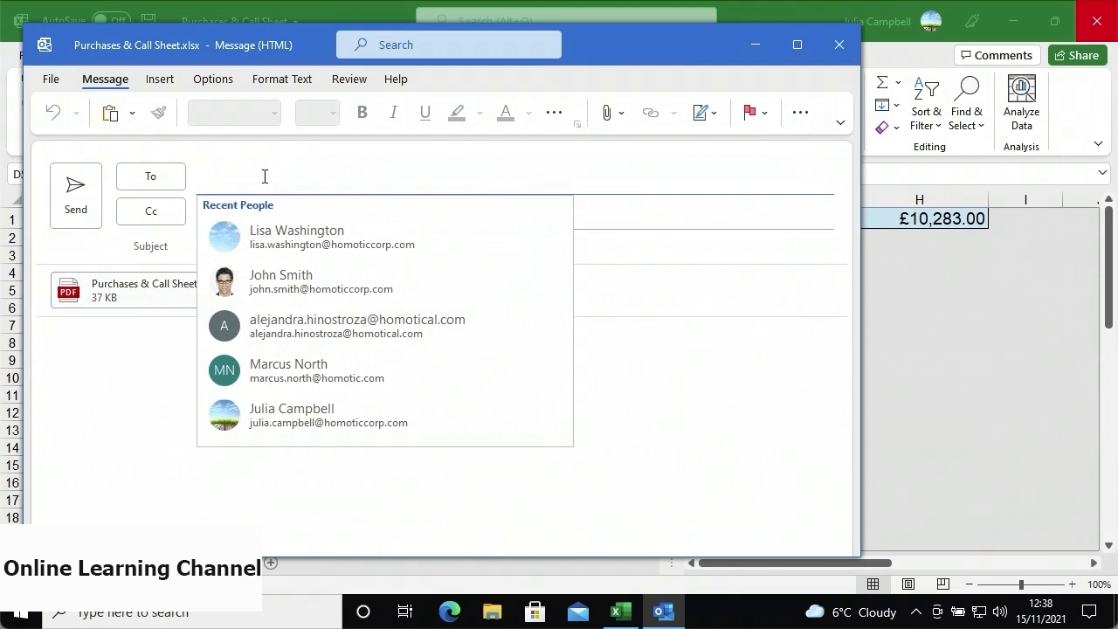
pyautogui.write('lisa')
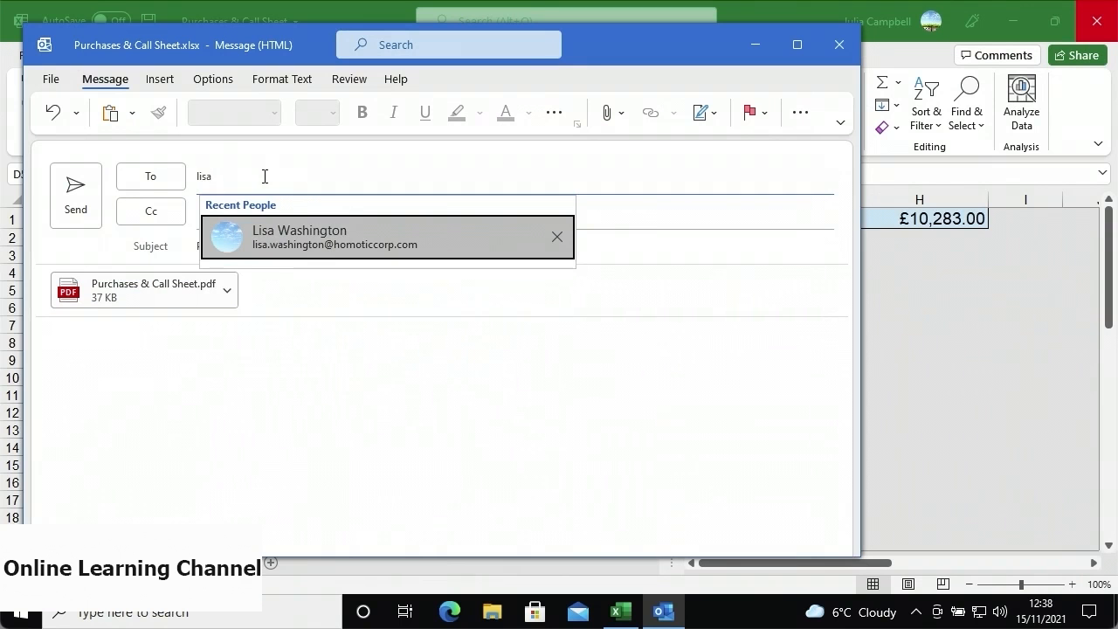
pyautogui.click(247, 242)
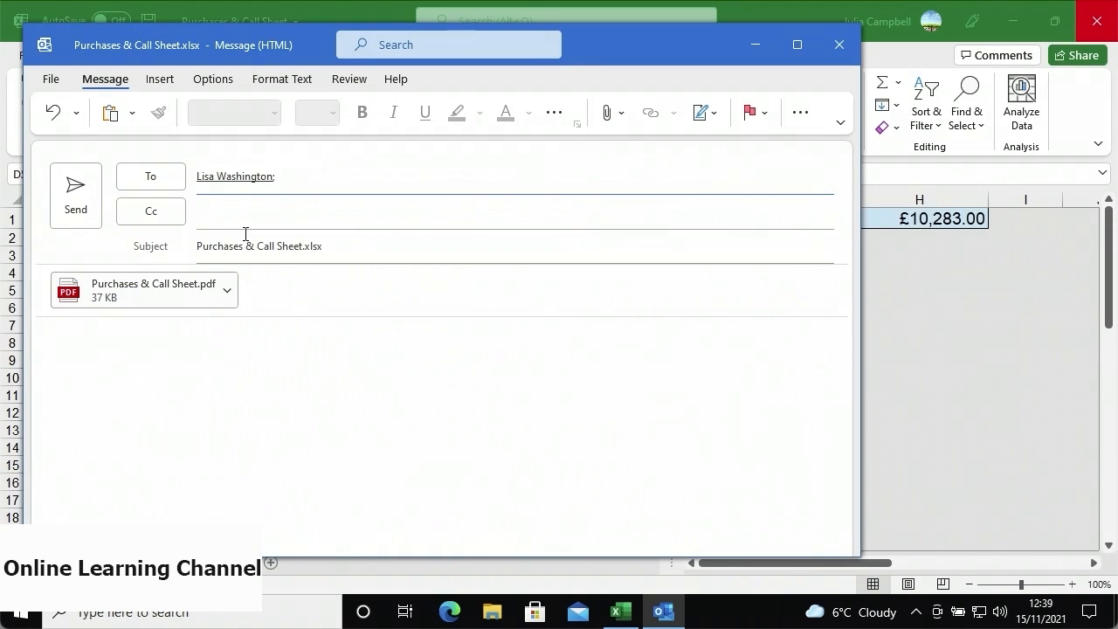
pyautogui.click(325, 246)
pyautogui.moveTo(324, 245); pyautogui.dragTo(190, 264)
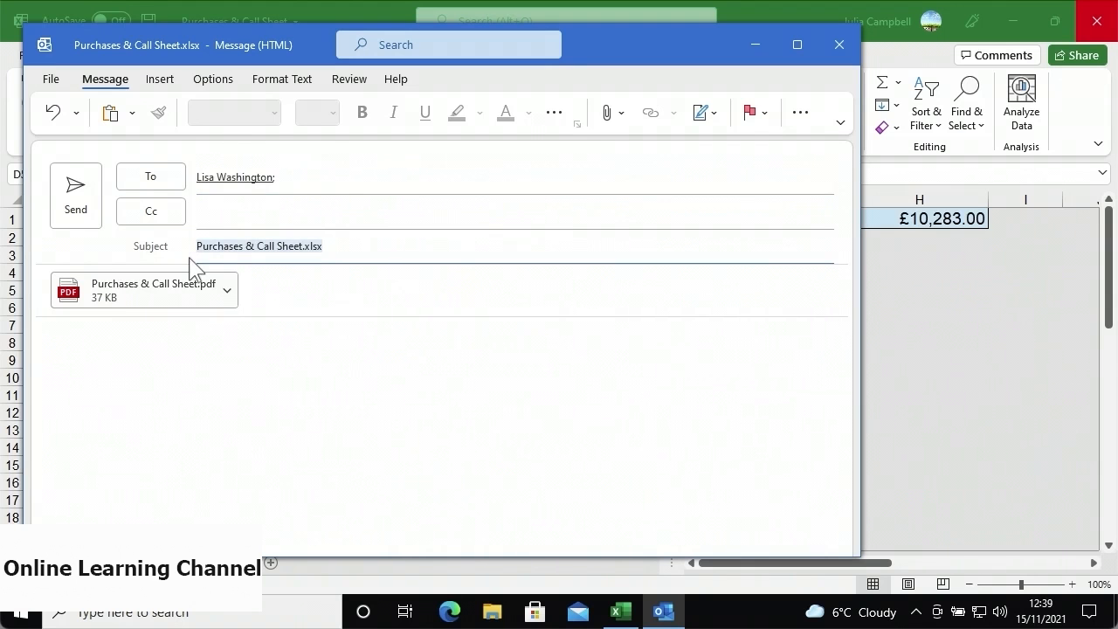
pyautogui.write('Purchases')
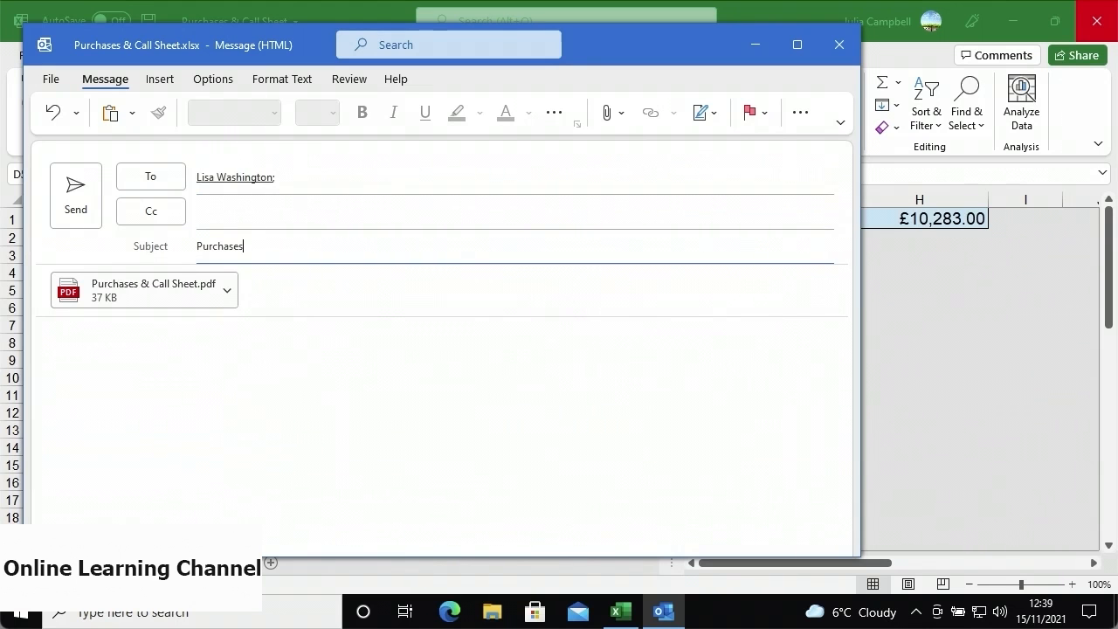
pyautogui.click(187, 349)
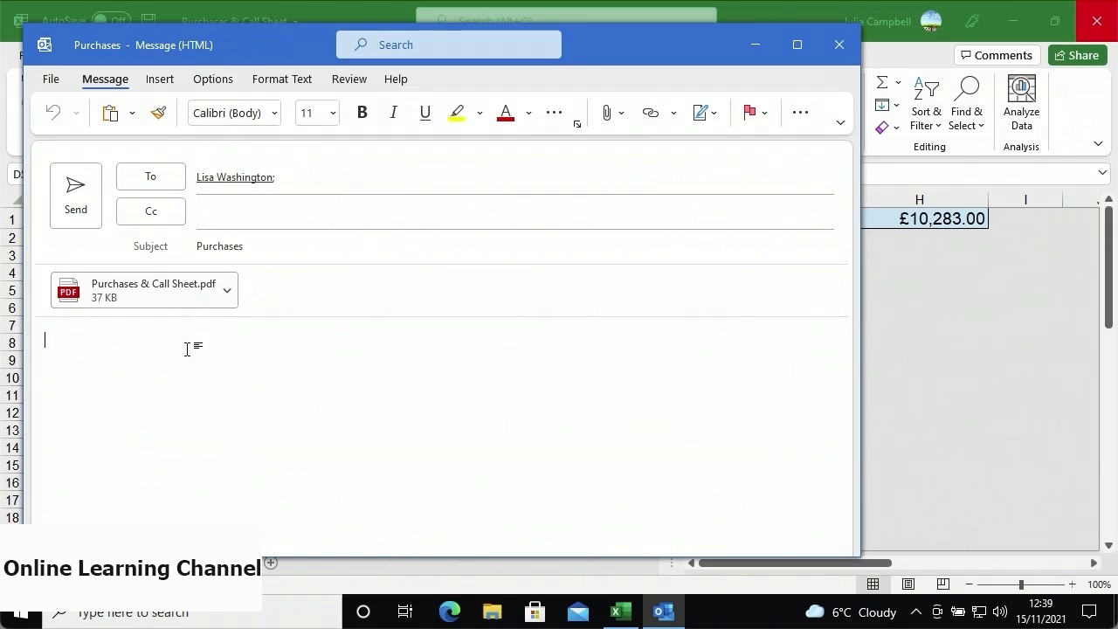
pyautogui.hotkey('ctrl', 'v')
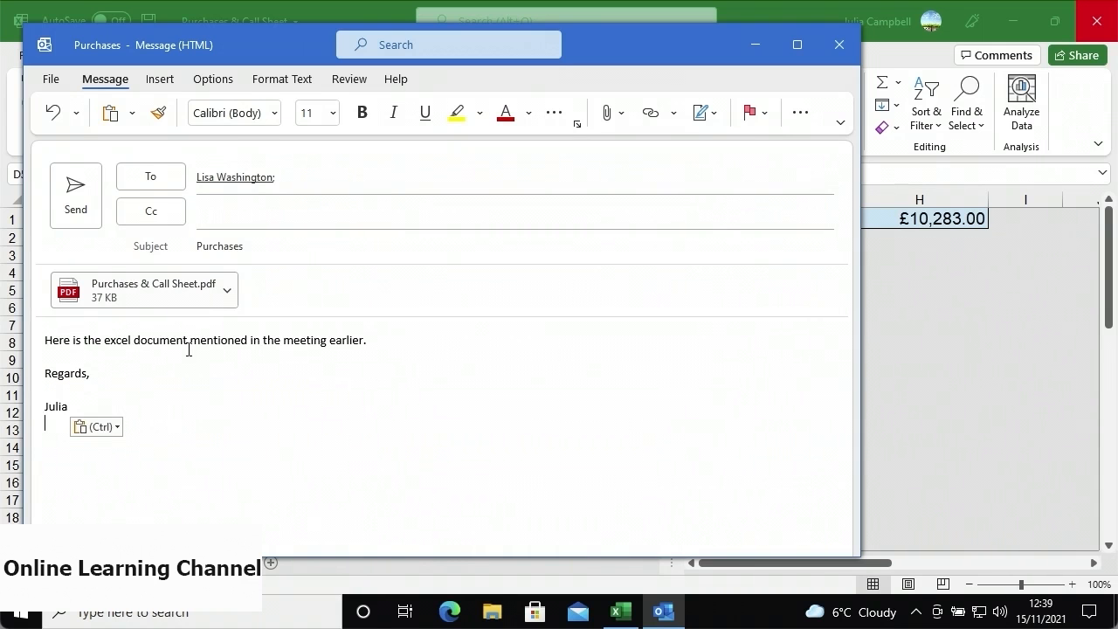
pyautogui.click(87, 206)
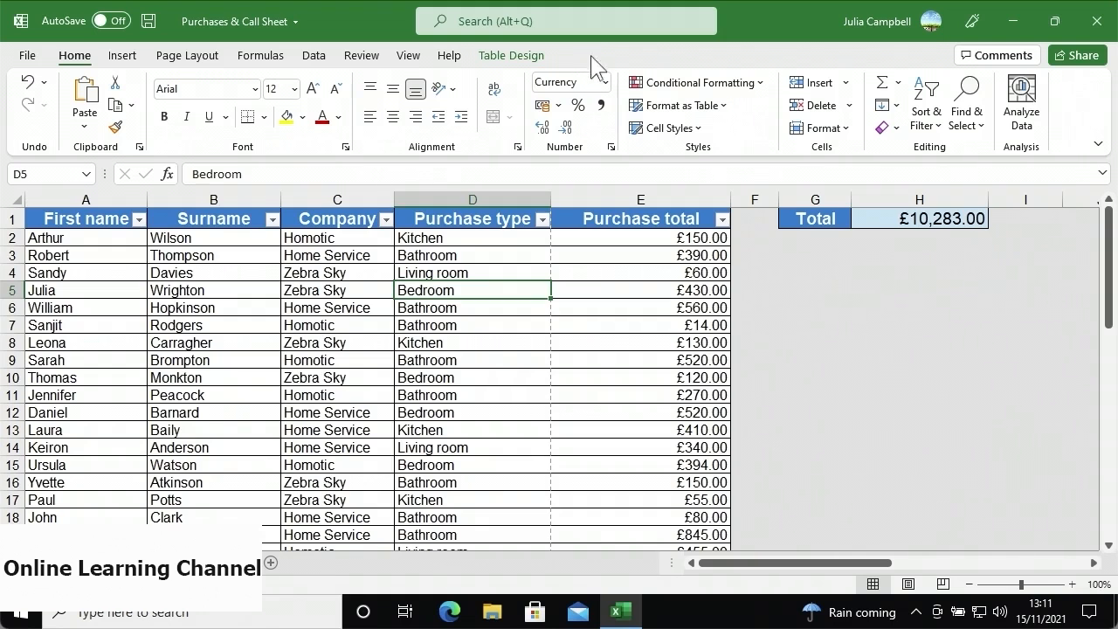
# - View the signed-in account details, then open the File backstage start page
pyautogui.click(854, 46)
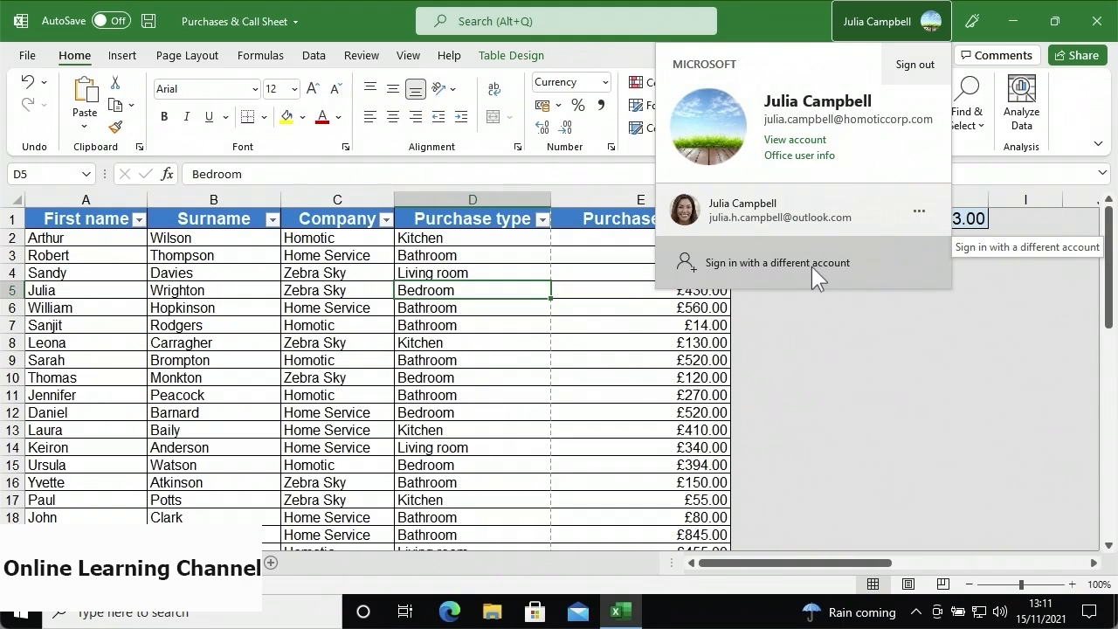
pyautogui.click(39, 59)
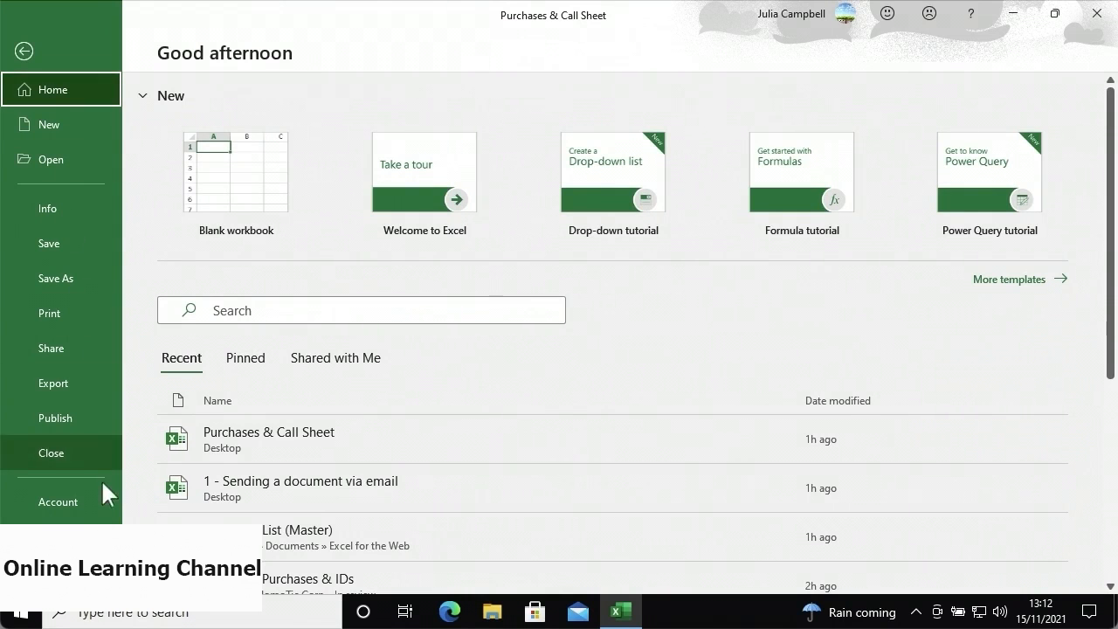
# - Show Excel's Account page with the Microsoft 365 Apps for business subscription and version details
pyautogui.click(104, 504)
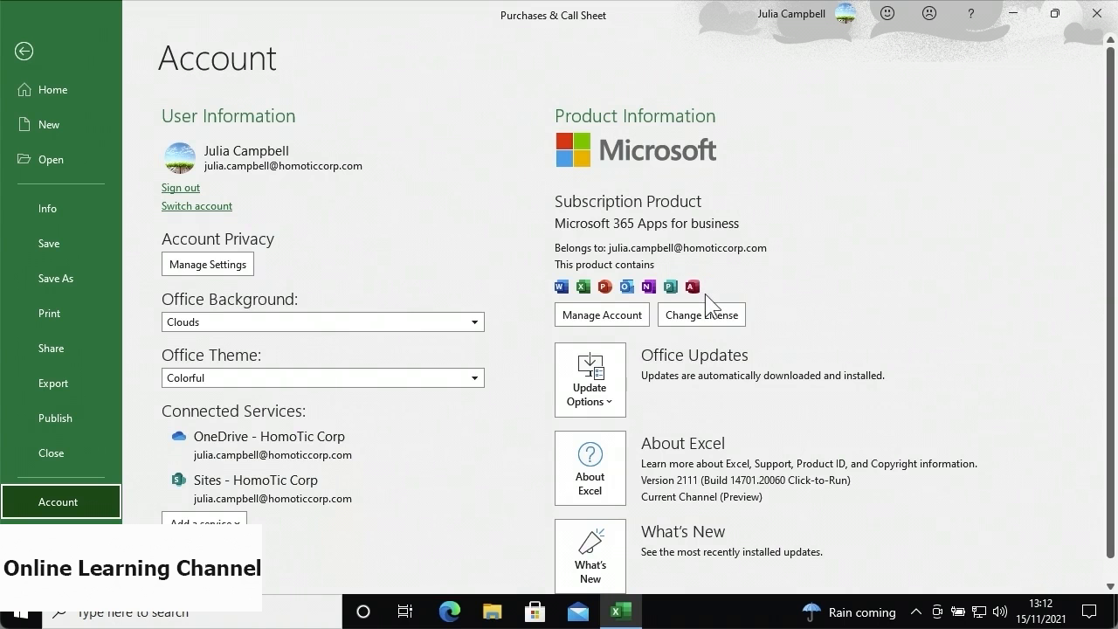
# - Check the Office update options, then list the addable services: Storage, Other Sites and Office Store
pyautogui.click(618, 395)
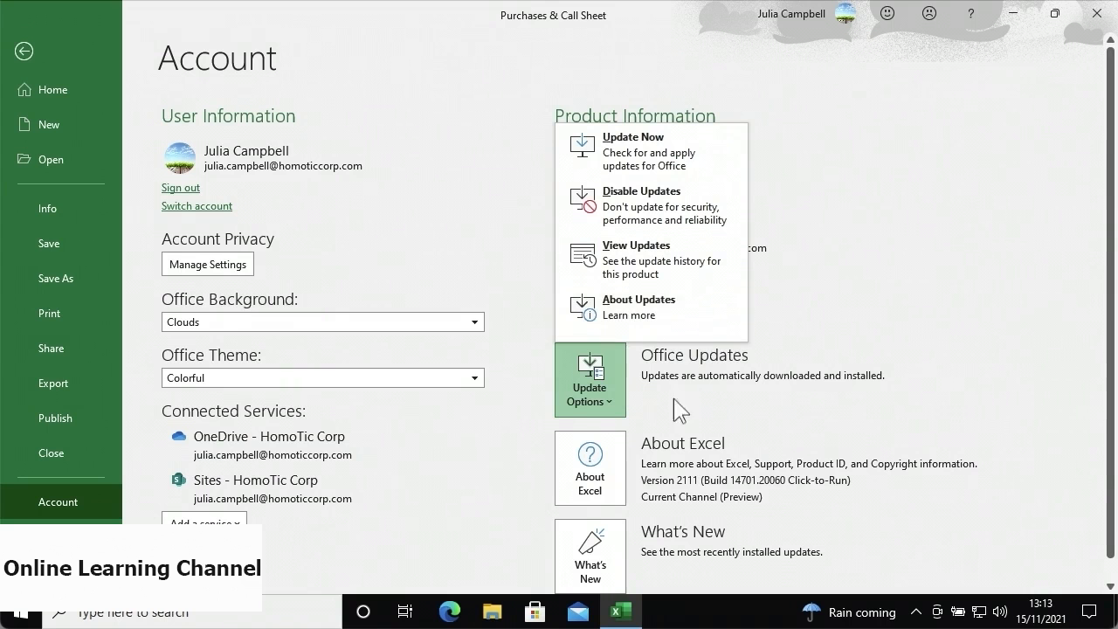
pyautogui.click(661, 454)
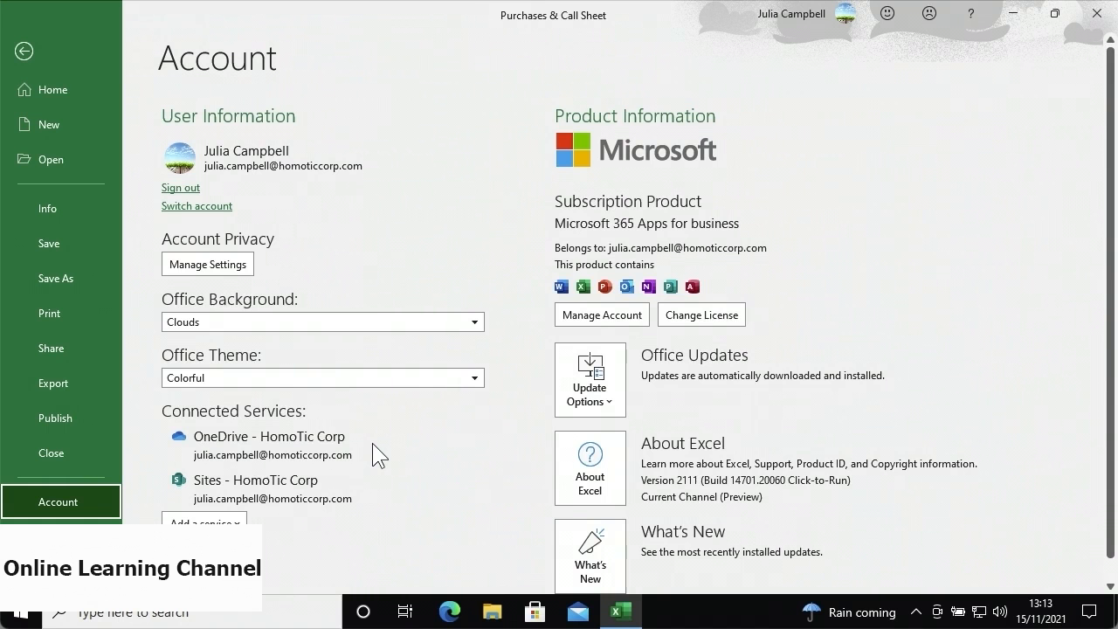
pyautogui.click(241, 521)
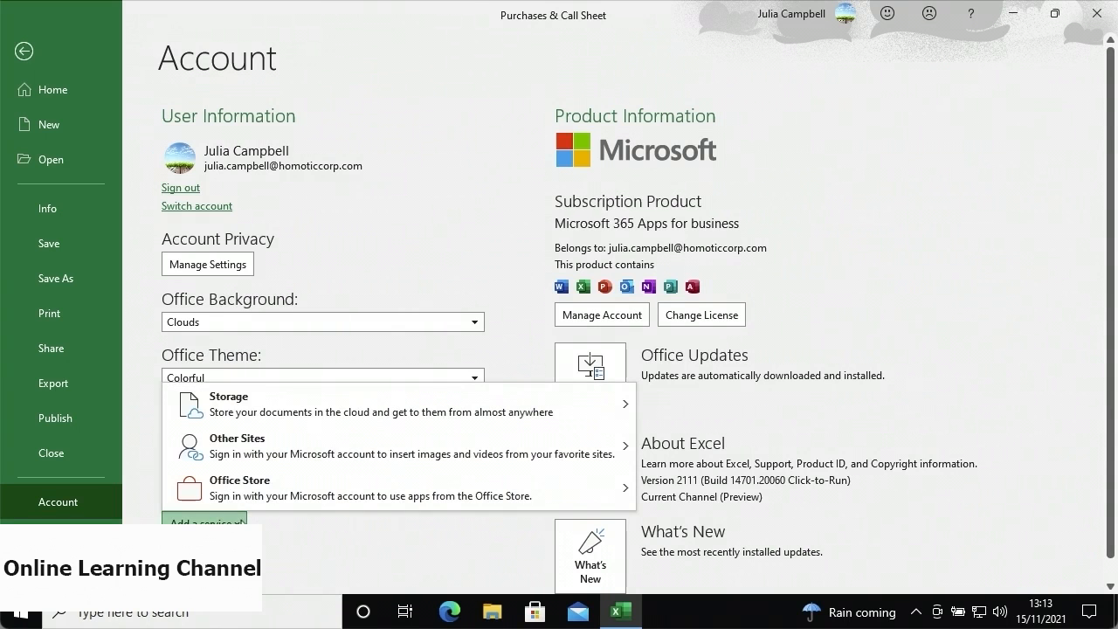
pyautogui.moveTo(407, 404)
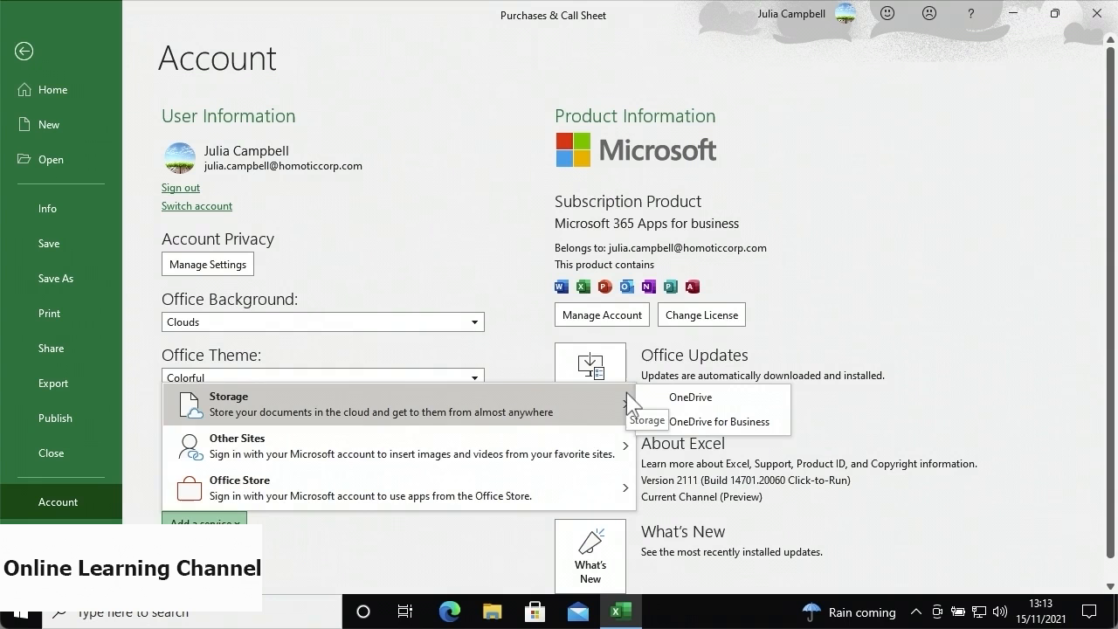
pyautogui.moveTo(590, 462)
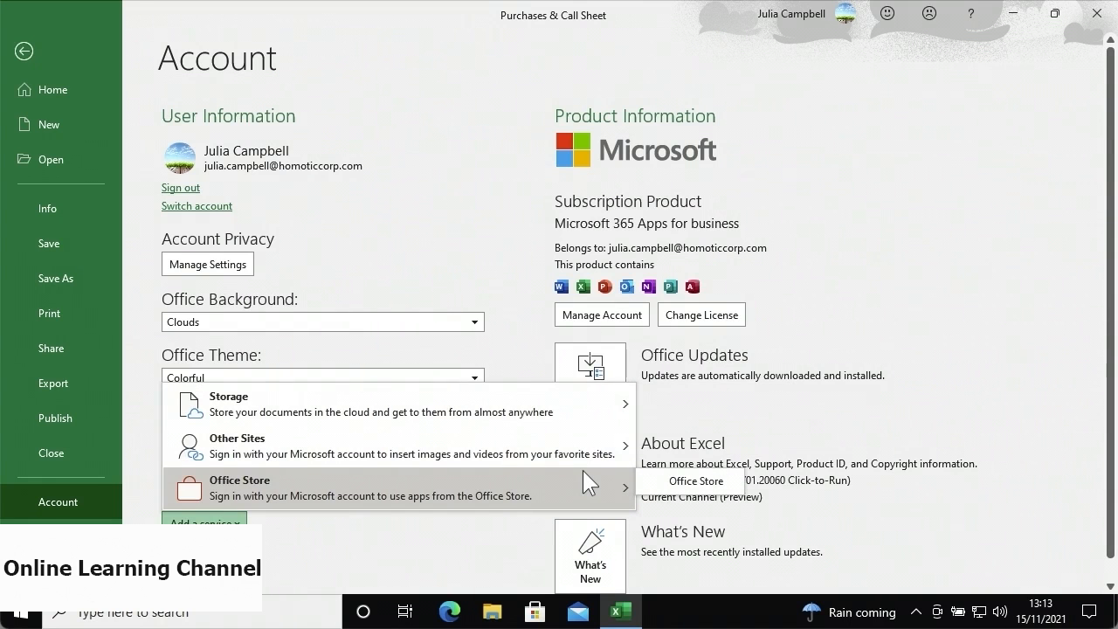
# - Add OneDrive storage as a service, signing in with the personal account's e-mail address
pyautogui.moveTo(618, 411)
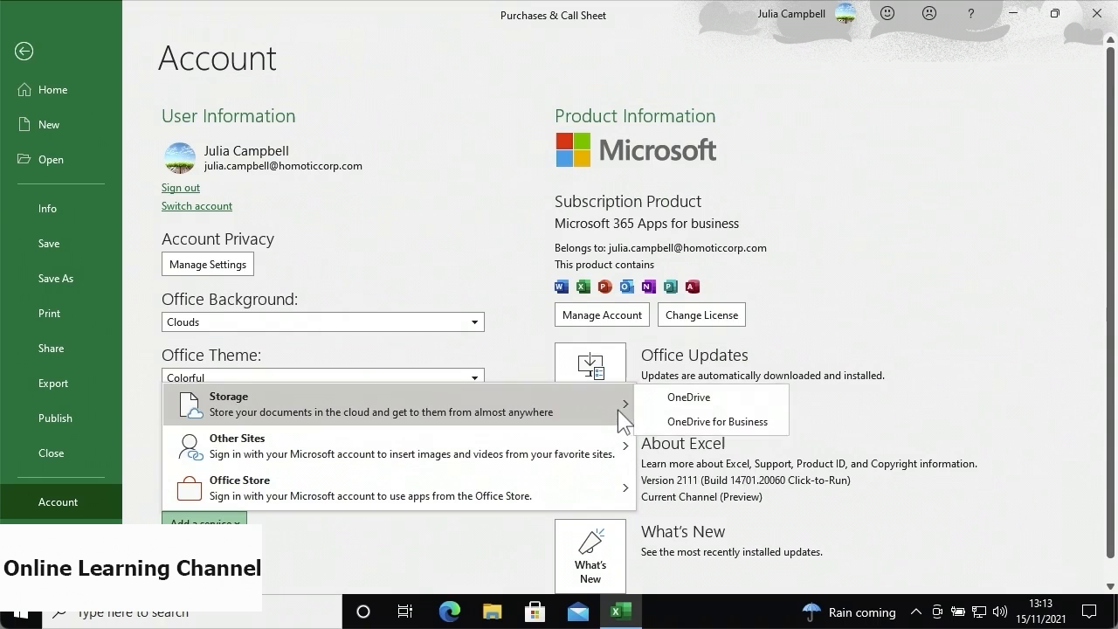
pyautogui.click(670, 398)
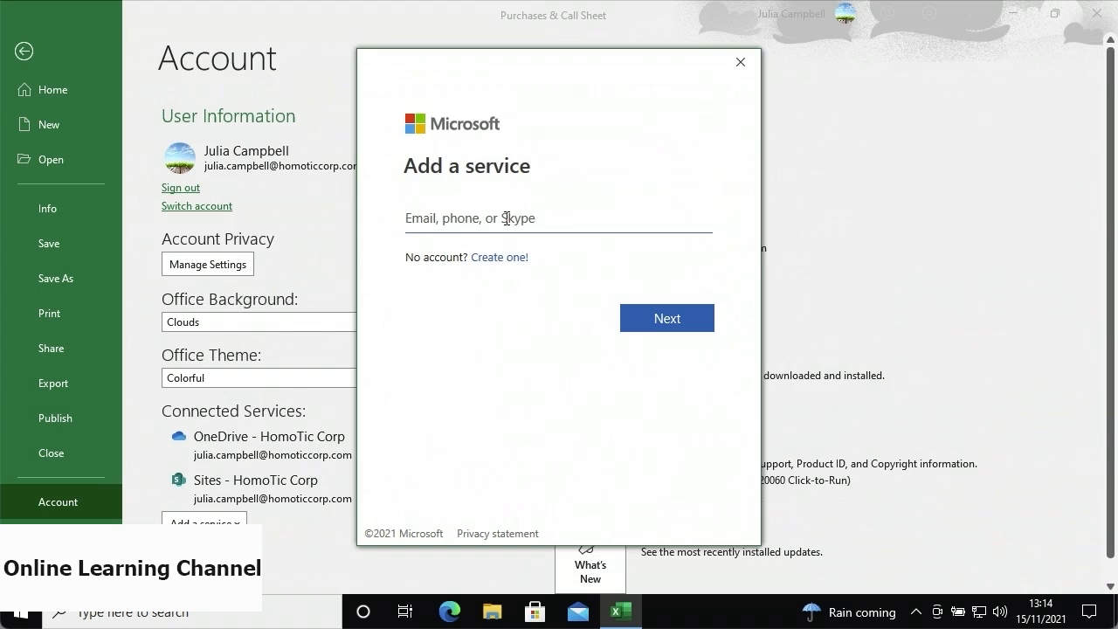
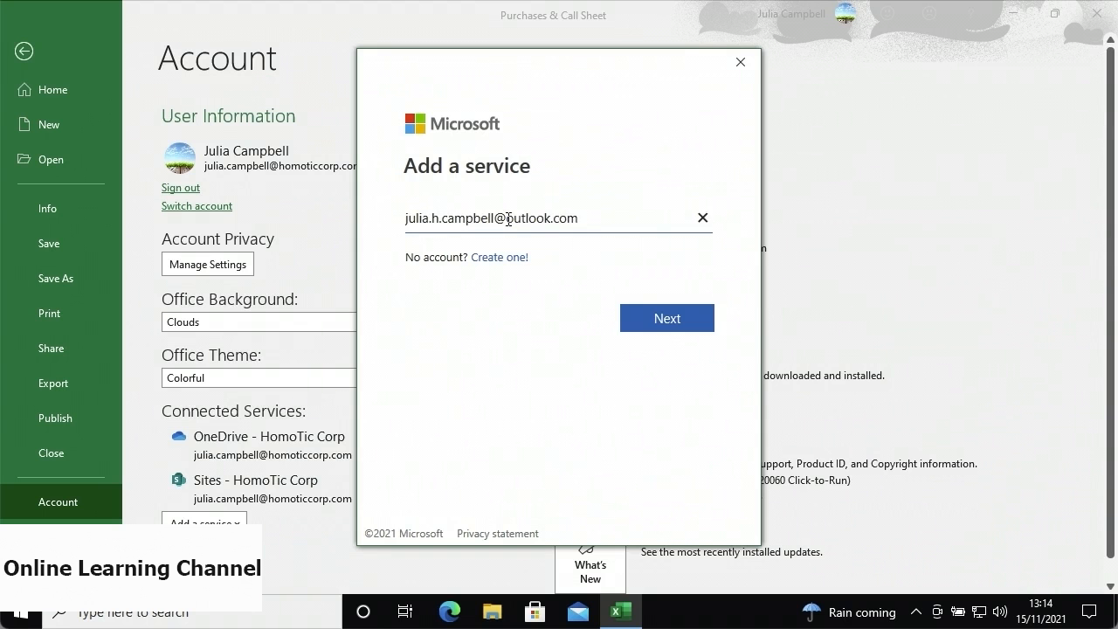
pyautogui.click(629, 323)
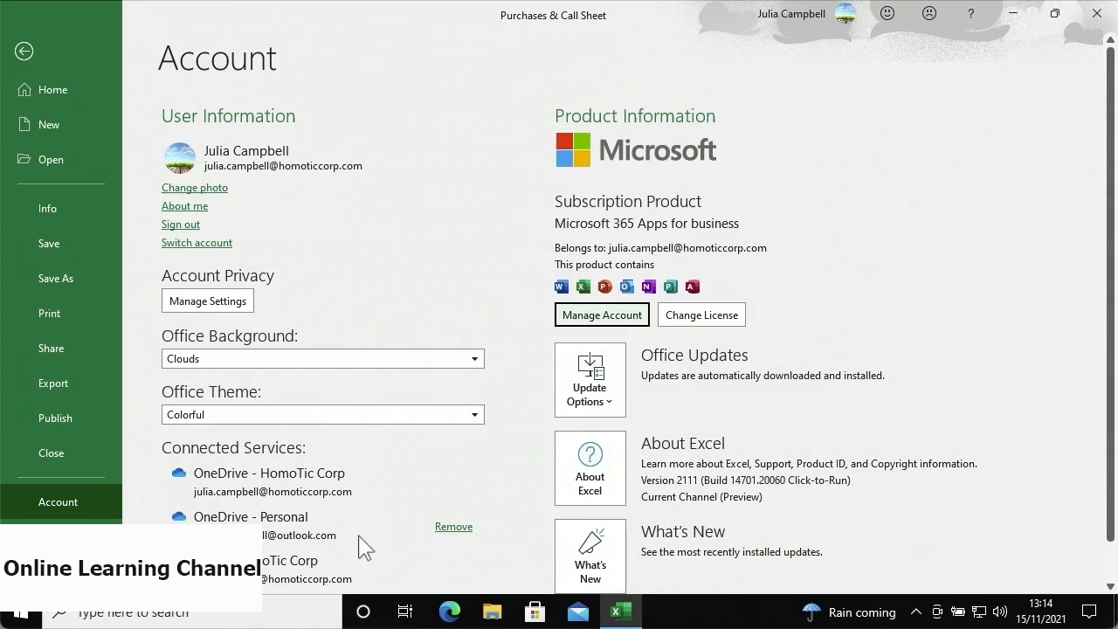
# - Remove the OneDrive - Personal connection from Connected Services and confirm the removal
pyautogui.click(453, 529)
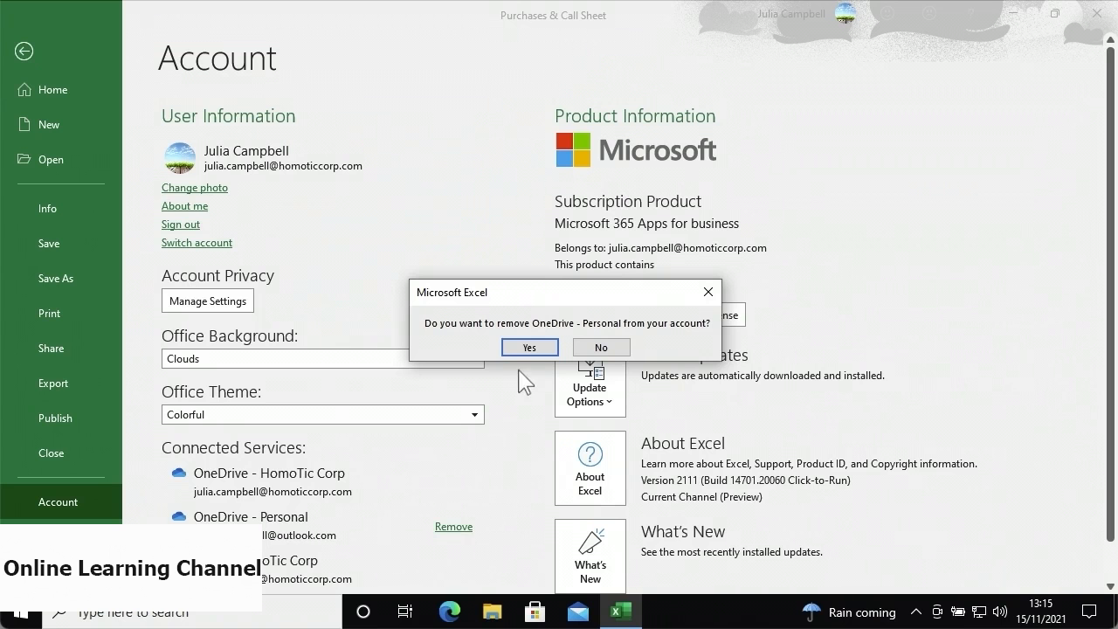
pyautogui.click(528, 349)
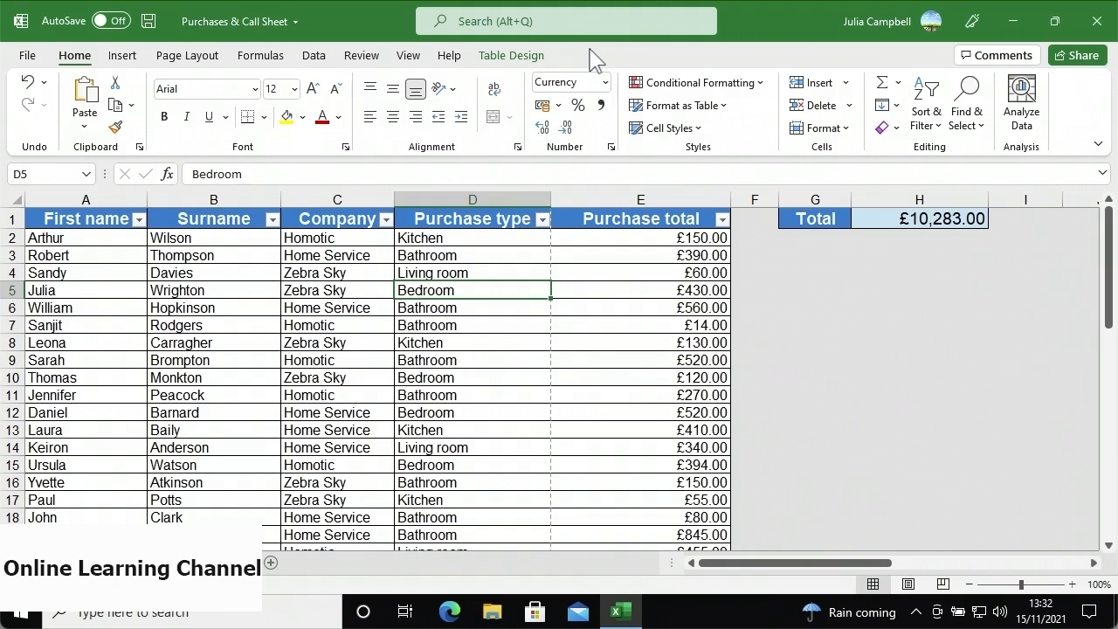
# - Save Purchases & Call Sheet as .xlsx to OneDrive - HomoTic Corp using Save As
pyautogui.click(31, 58)
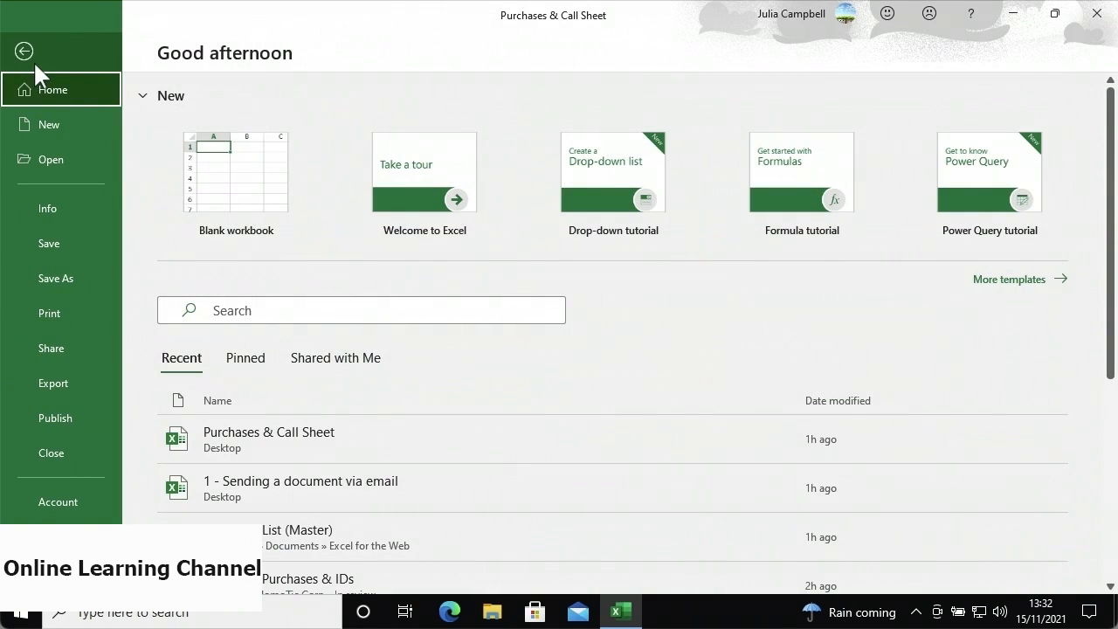
pyautogui.click(84, 281)
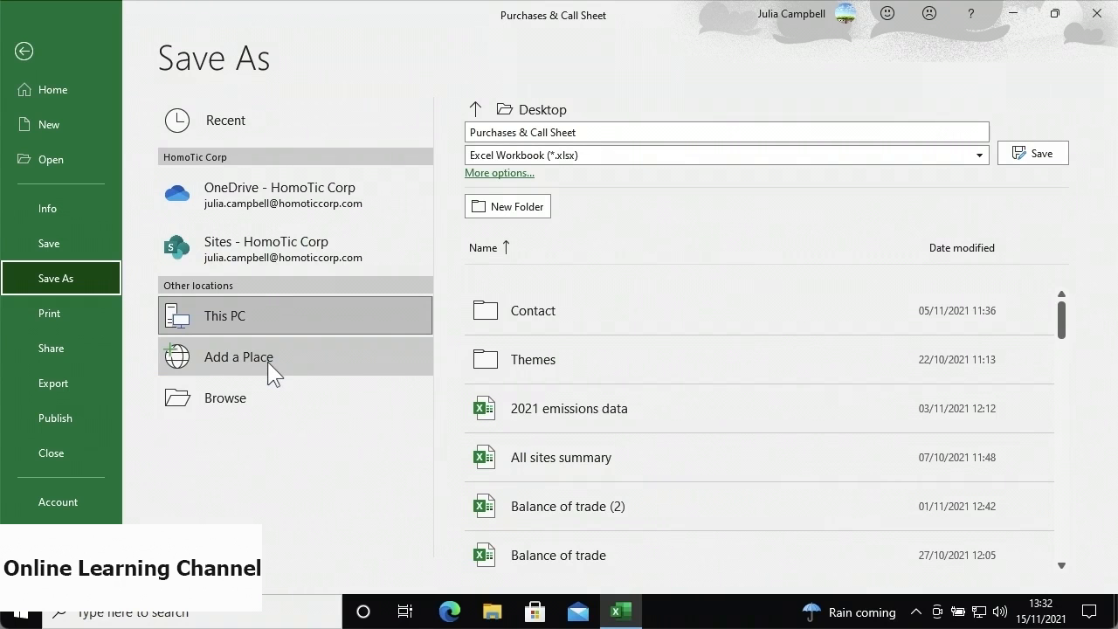
pyautogui.click(323, 210)
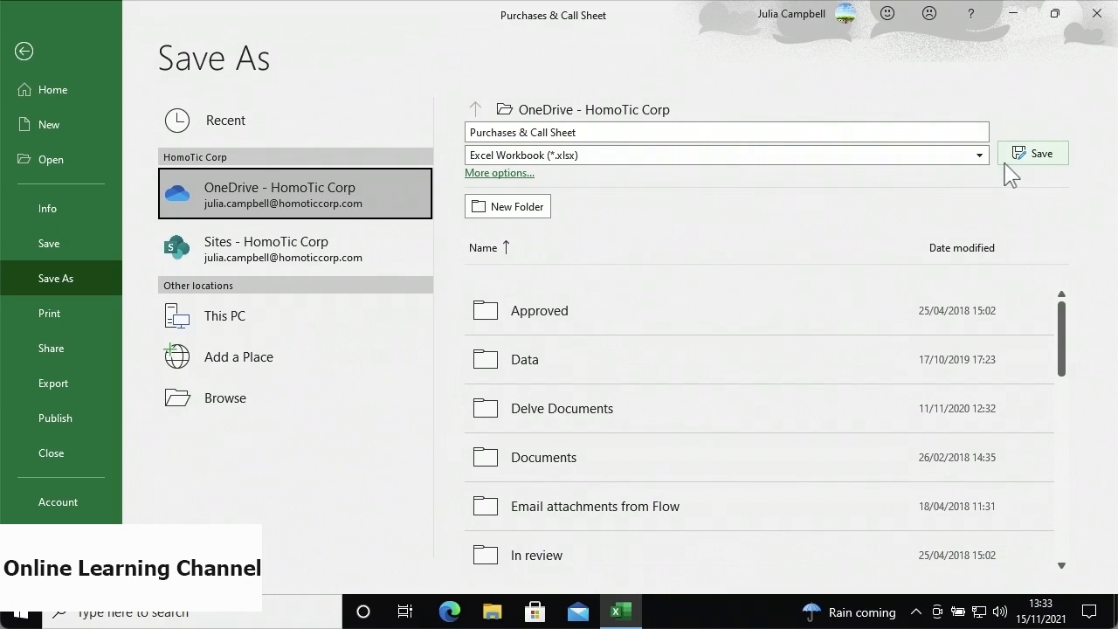
pyautogui.click(1004, 163)
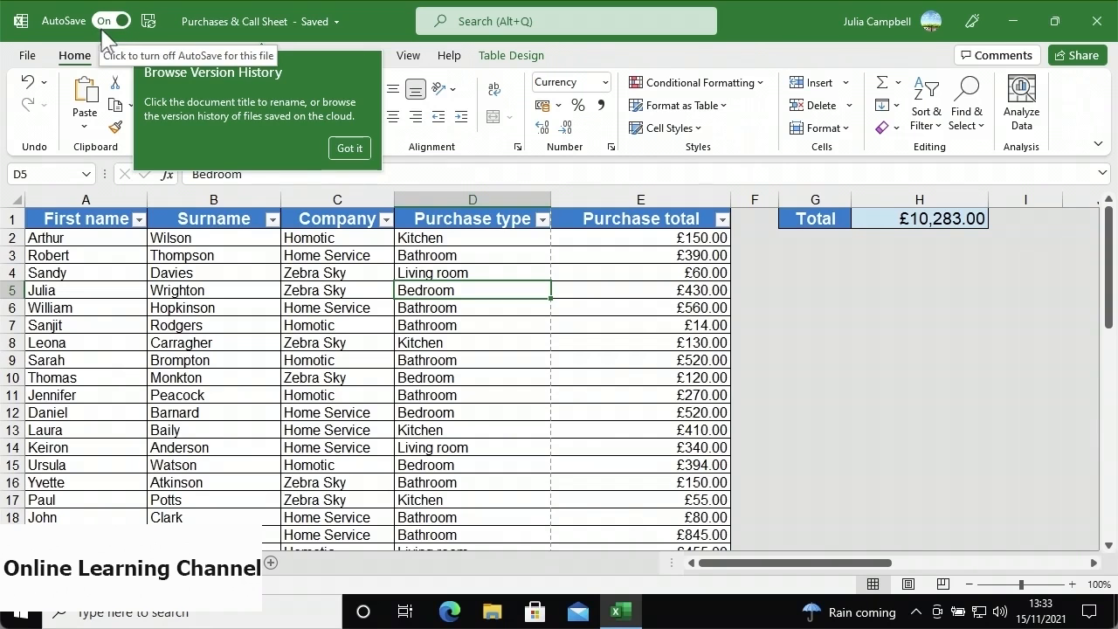
# - Move the workbook into the Documents folder of OneDrive - HomoTic Corp from its title location menu
pyautogui.click(269, 31)
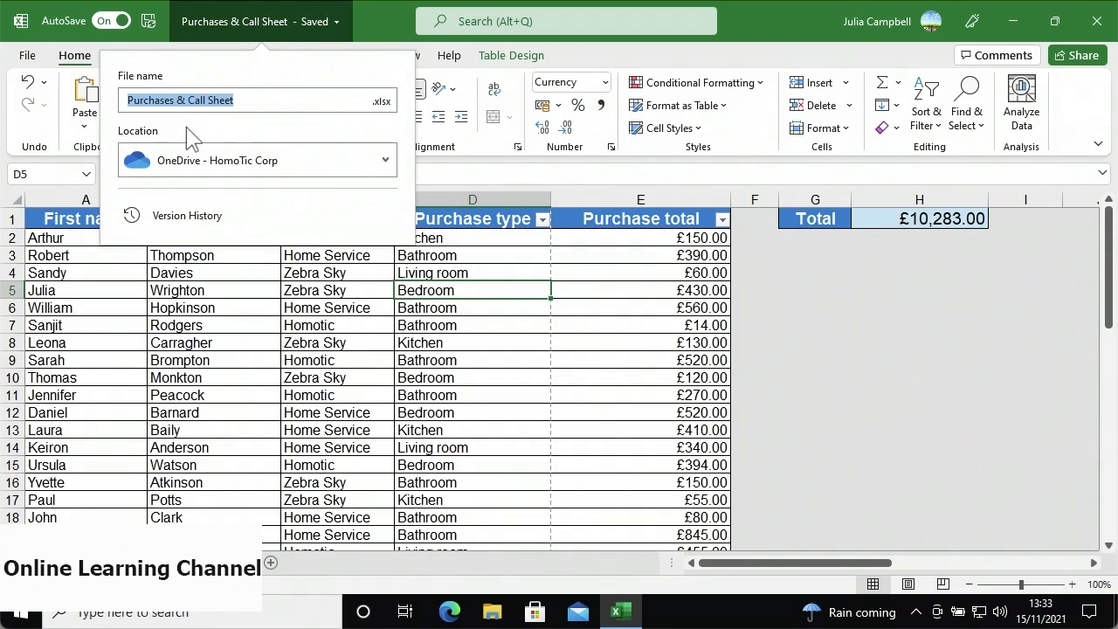
pyautogui.click(196, 175)
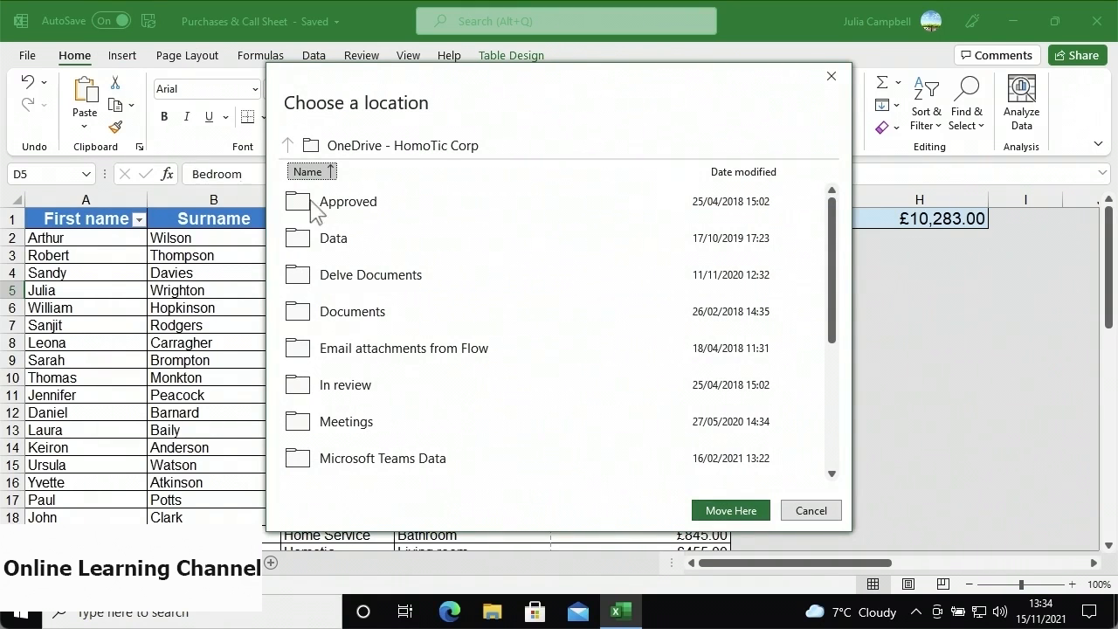
pyautogui.click(423, 318)
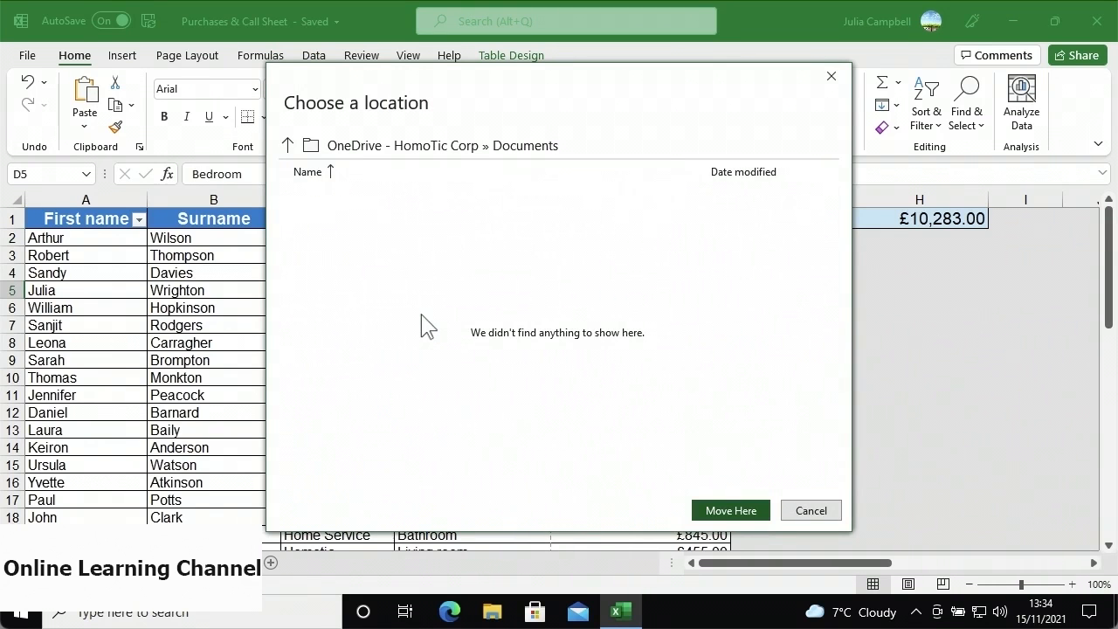
pyautogui.click(719, 511)
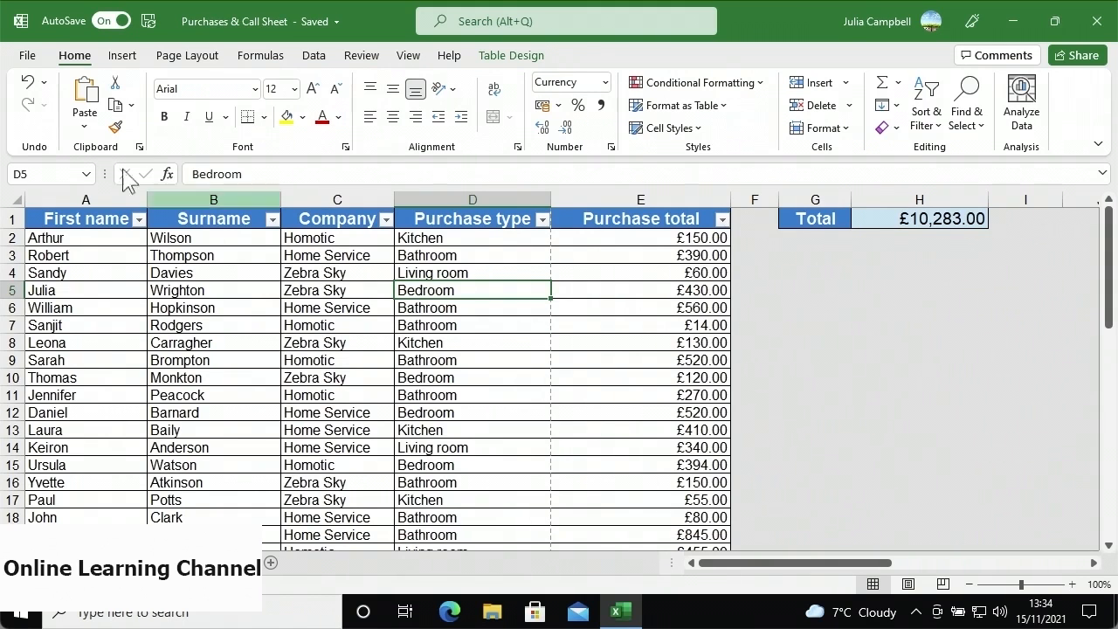
# - Browse OneDrive - HomoTic Corp up to its top folder, into In review, and open Customer Purchases & IDs
pyautogui.click(29, 56)
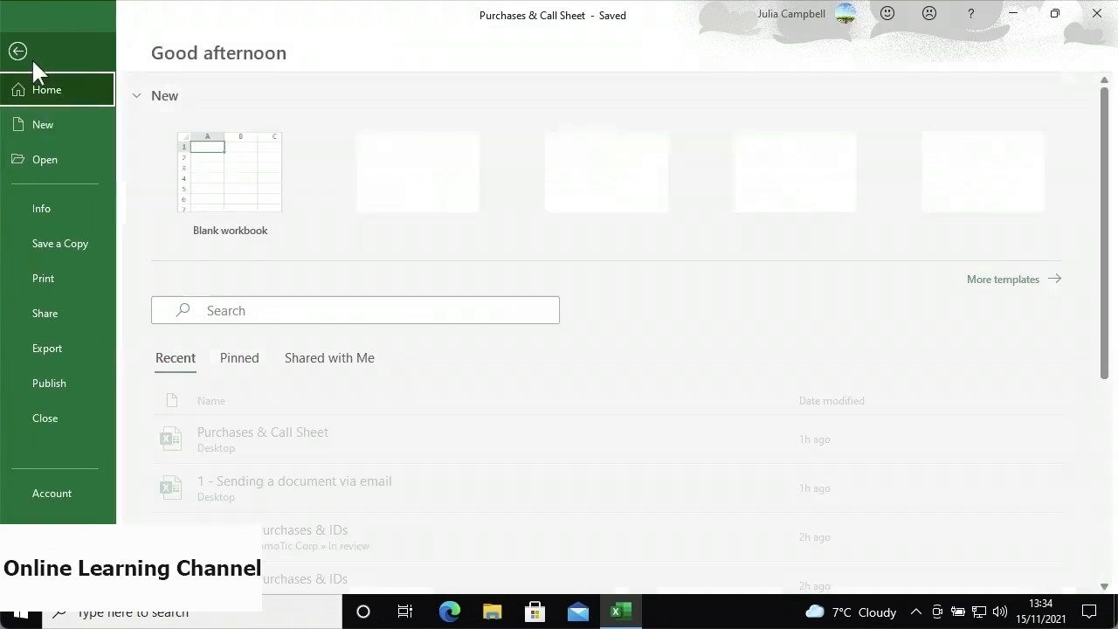
pyautogui.click(61, 172)
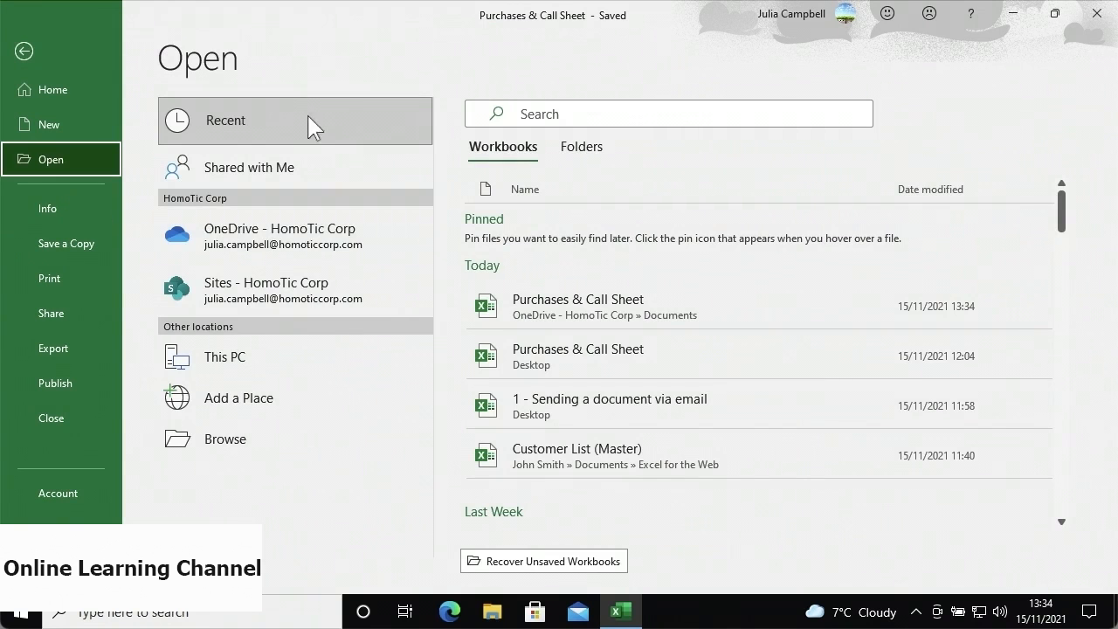
pyautogui.click(349, 247)
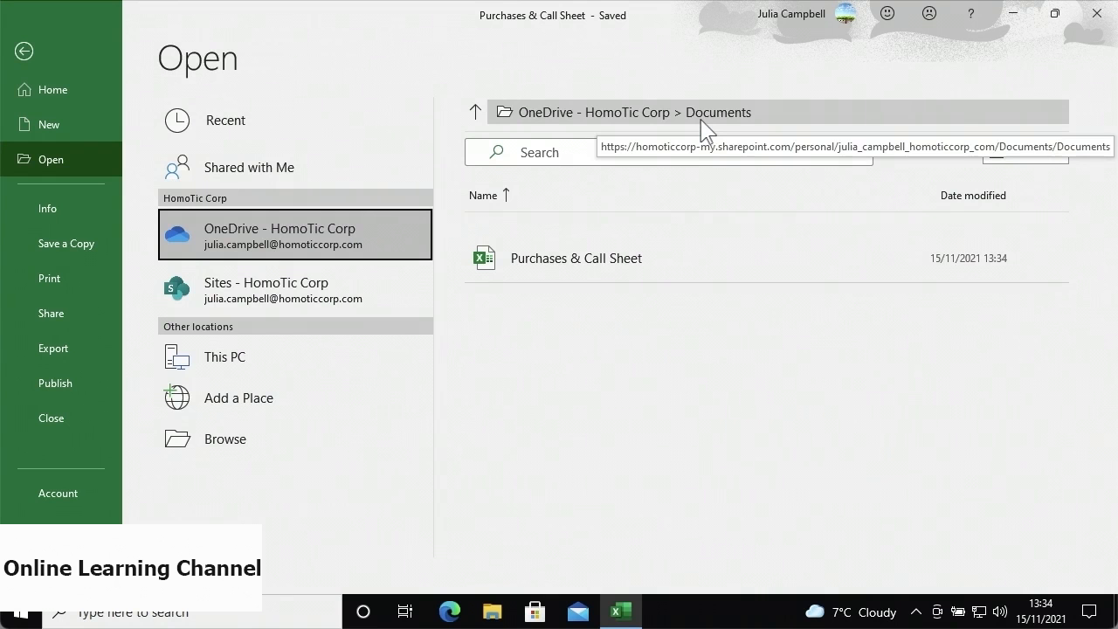
pyautogui.click(479, 115)
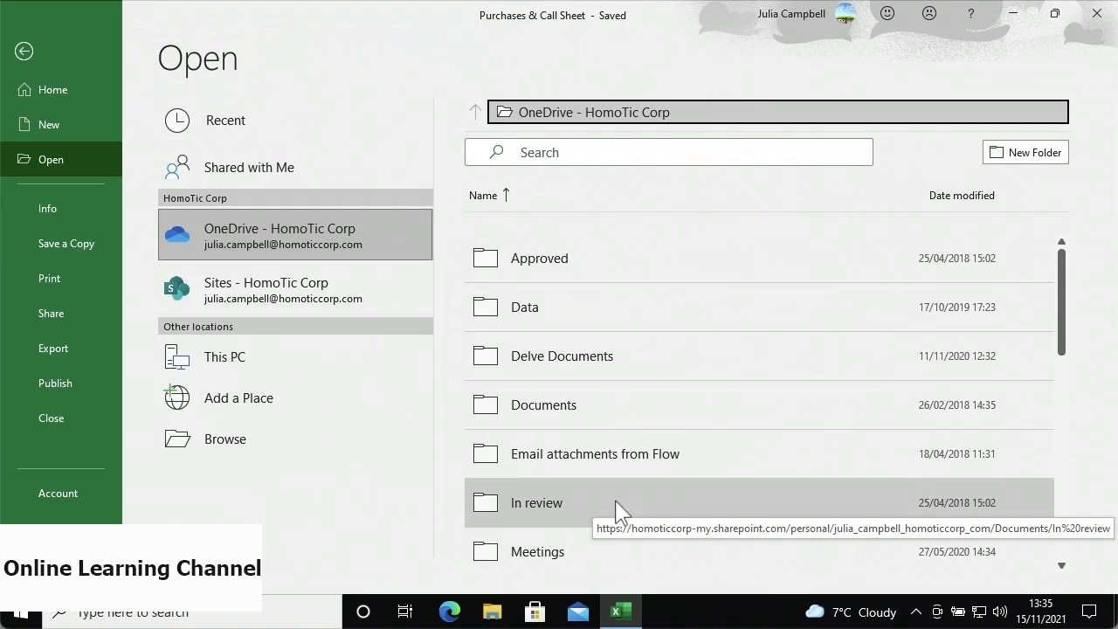
pyautogui.click(616, 511)
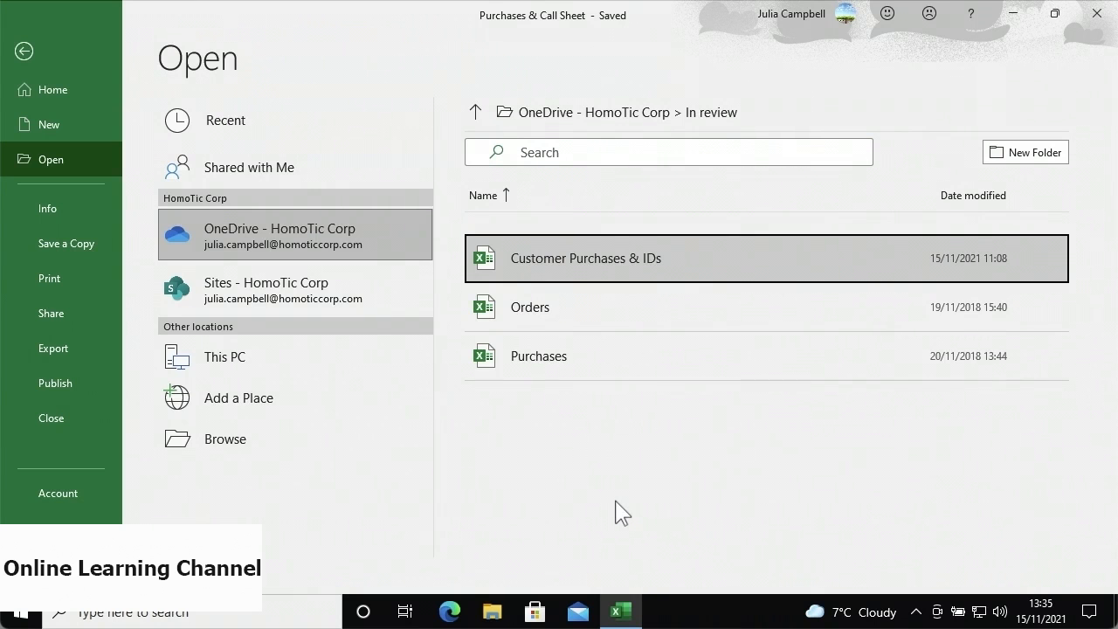
pyautogui.click(654, 278)
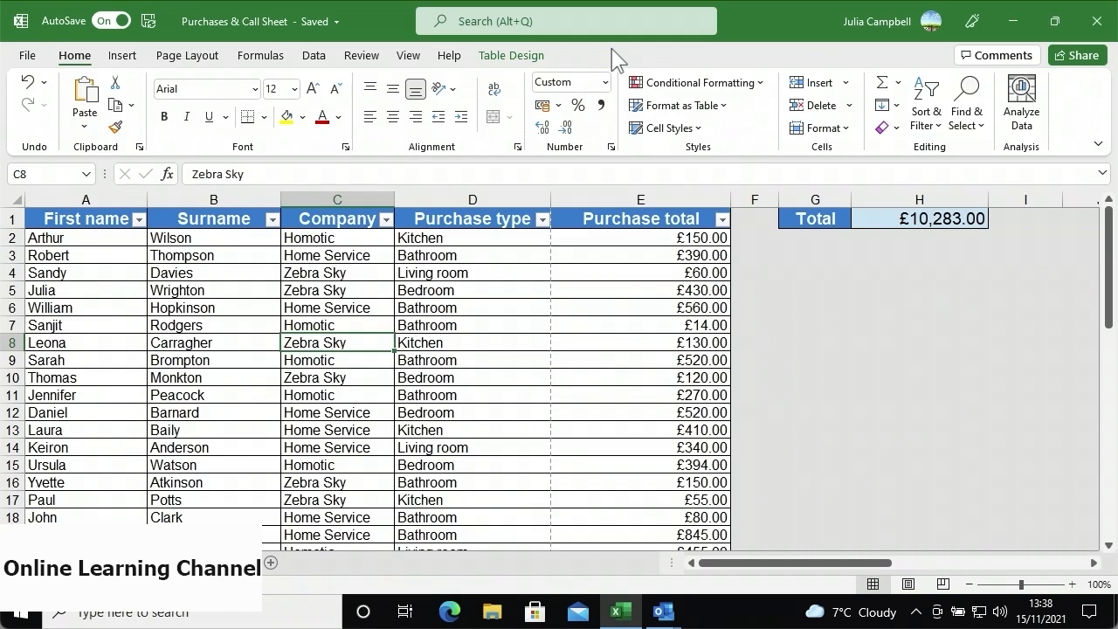
# - Verify the workbook is saved in OneDrive Documents, then bring up the Share dialog for Purchases & Call Sheet
pyautogui.click(316, 35)
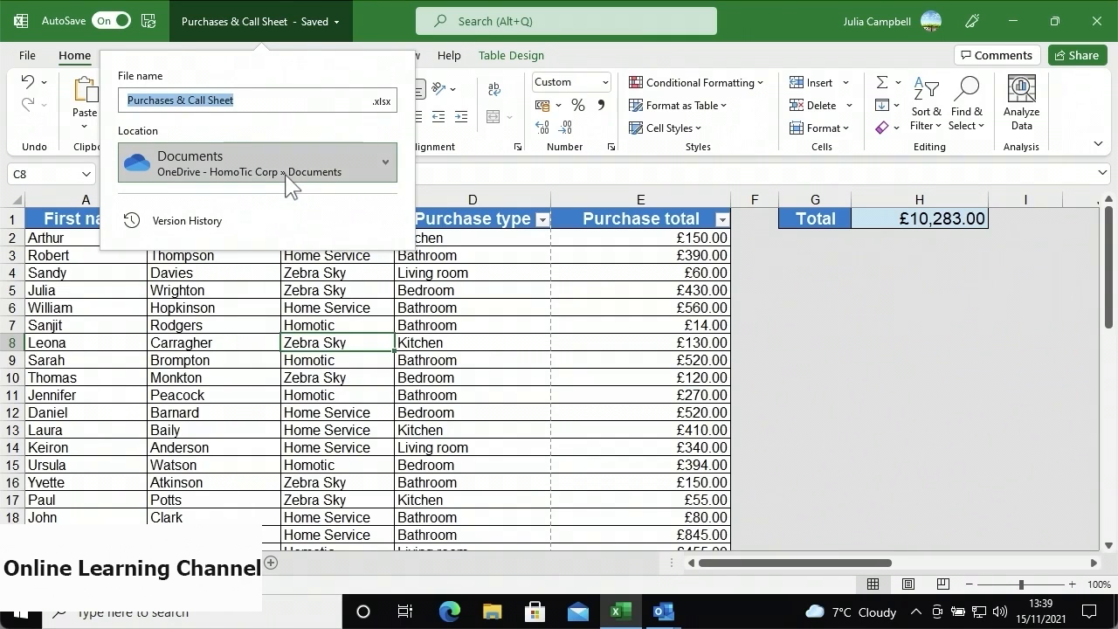
pyautogui.click(445, 311)
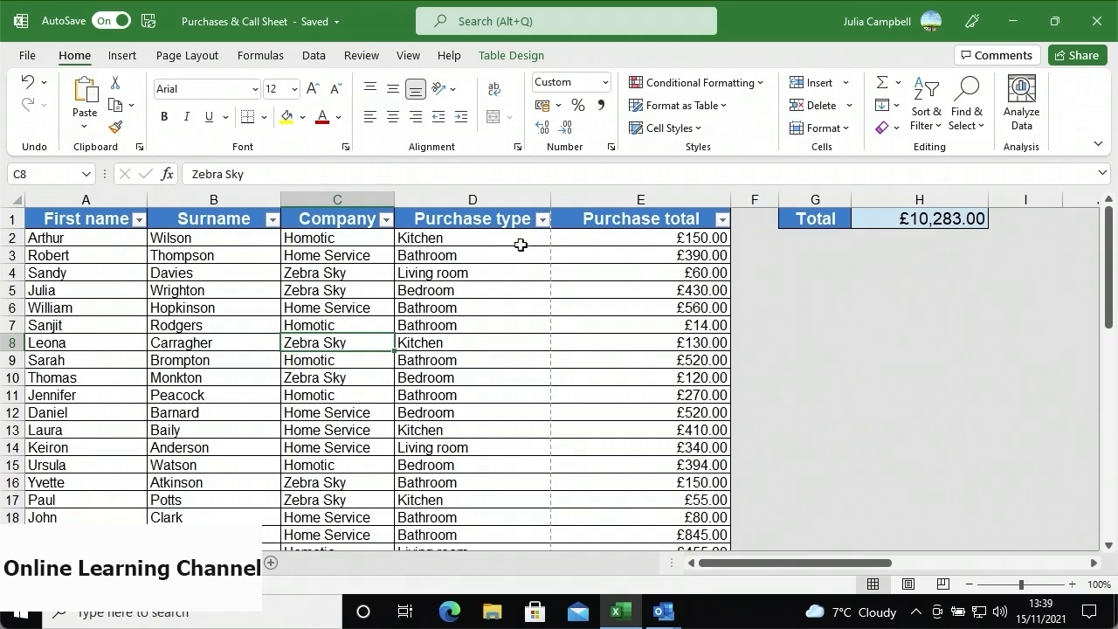
pyautogui.click(43, 61)
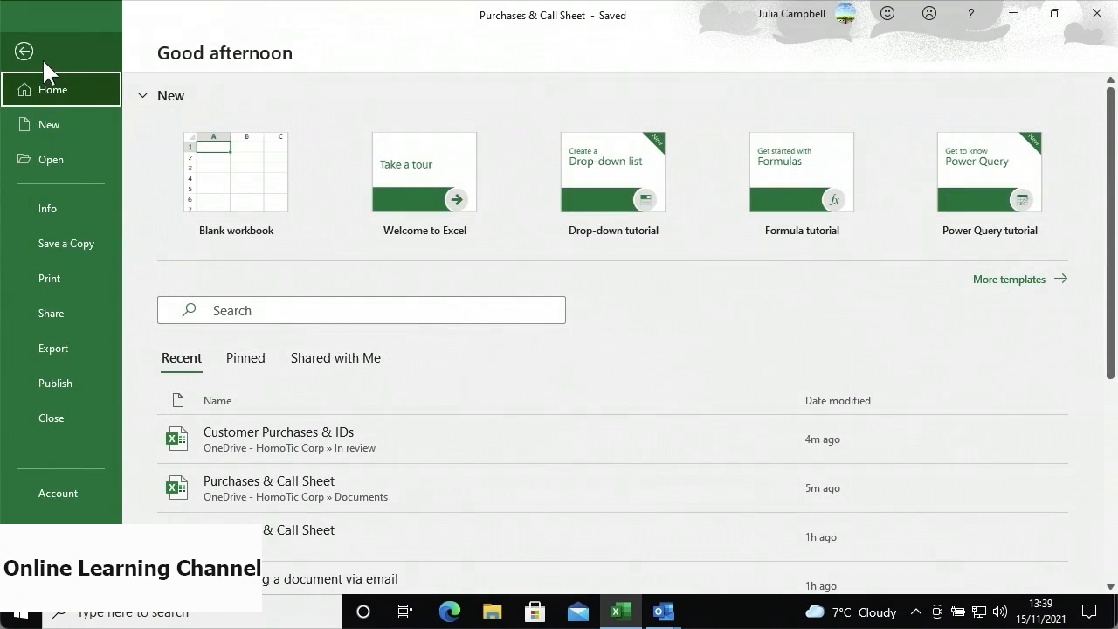
pyautogui.click(91, 308)
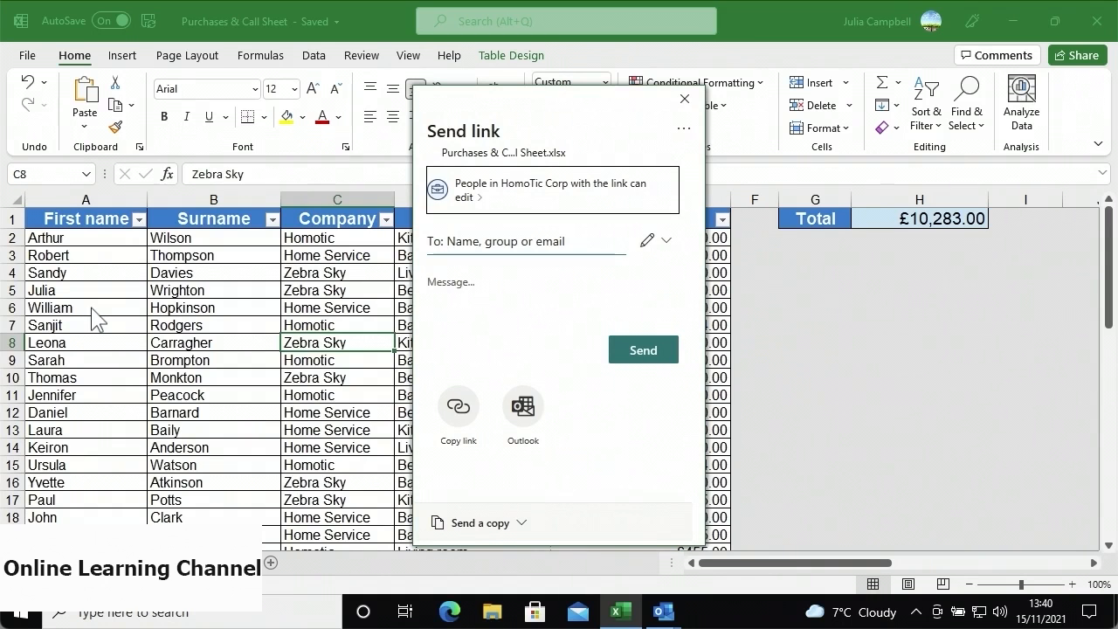
# - Keep the HomoTic Corp edit-link permissions and add the suggested colleague as the link recipient
pyautogui.click(529, 201)
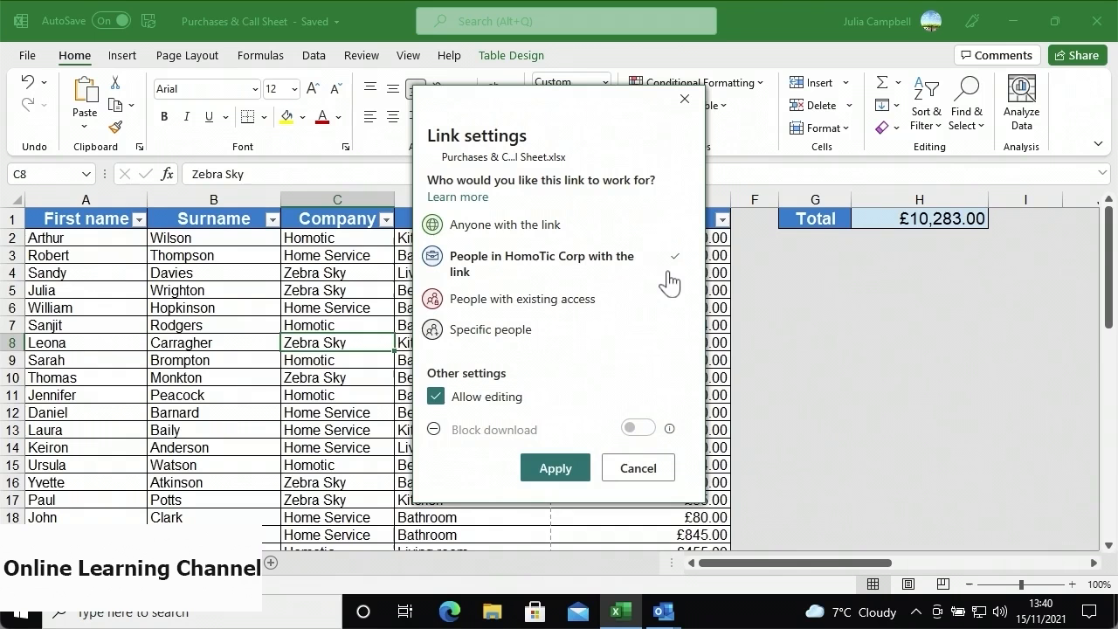
pyautogui.click(637, 468)
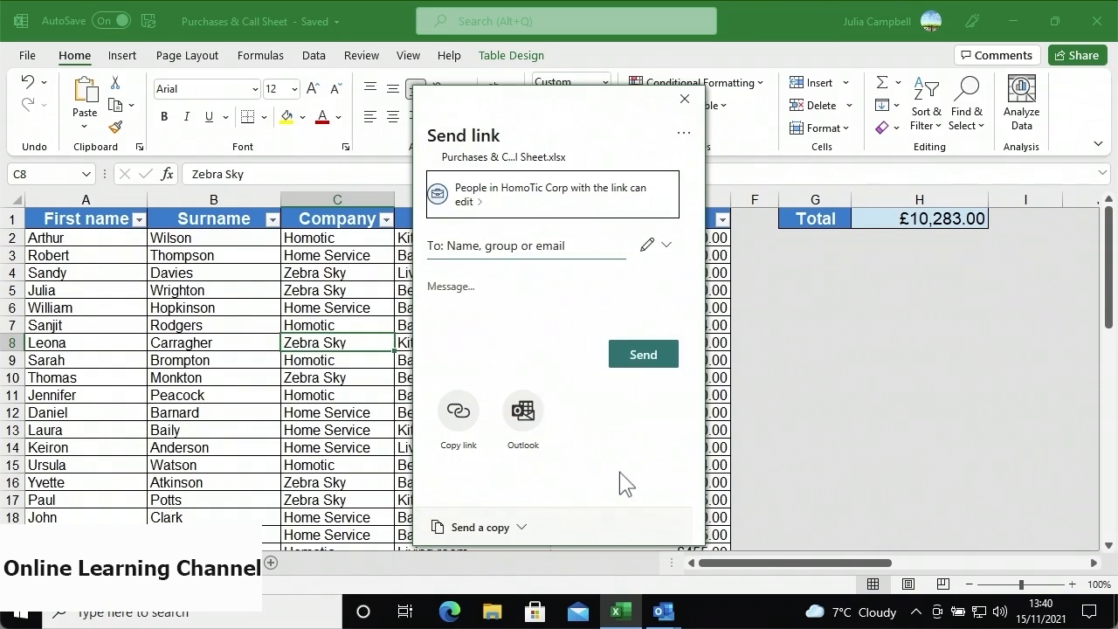
pyautogui.click(533, 250)
pyautogui.write('john')
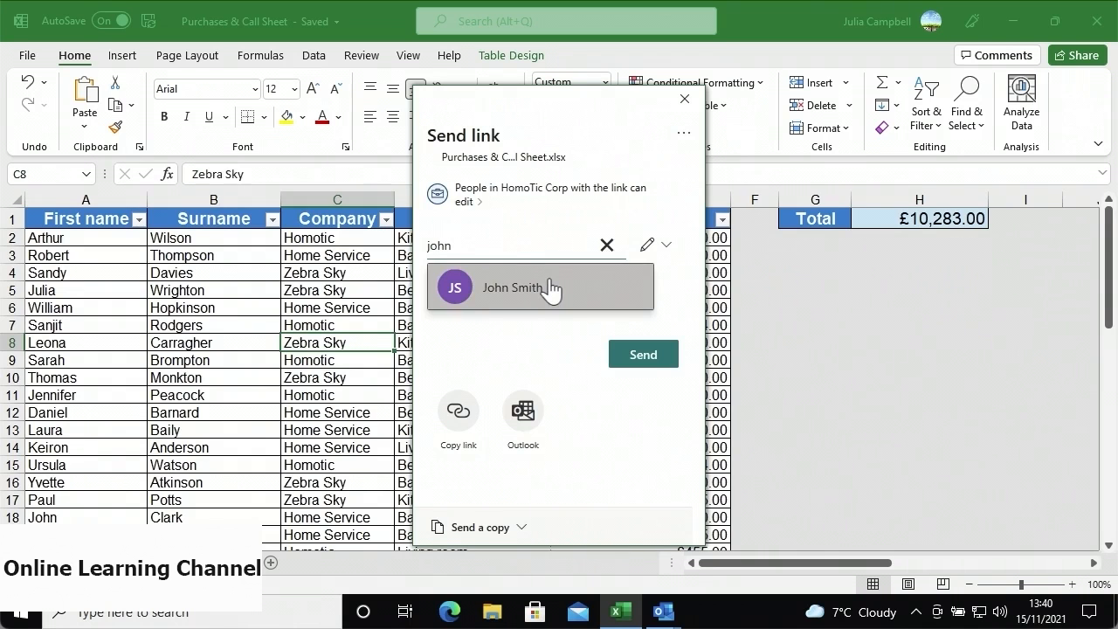
pyautogui.click(550, 289)
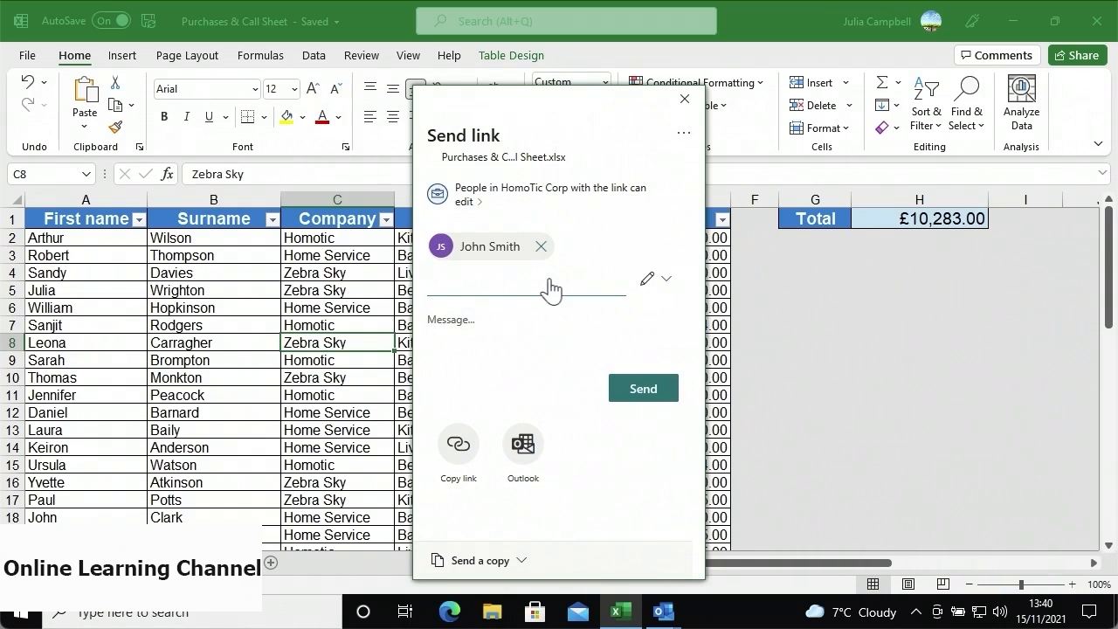
# - Paste the note about the earlier meeting as the message and send the link
pyautogui.click(534, 318)
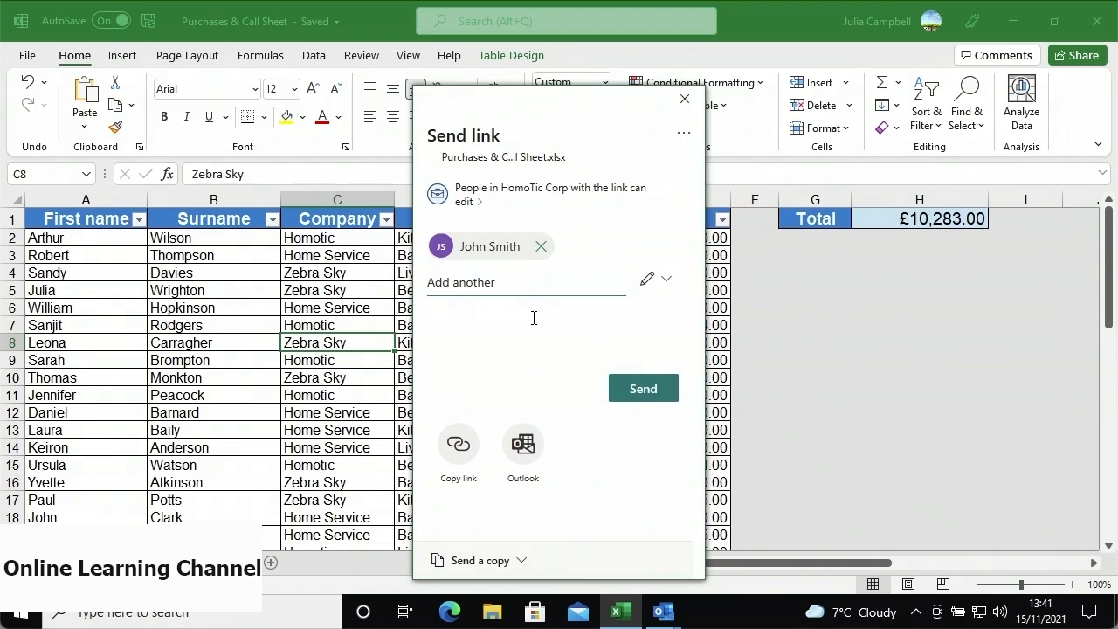
pyautogui.hotkey('ctrl', 'v')
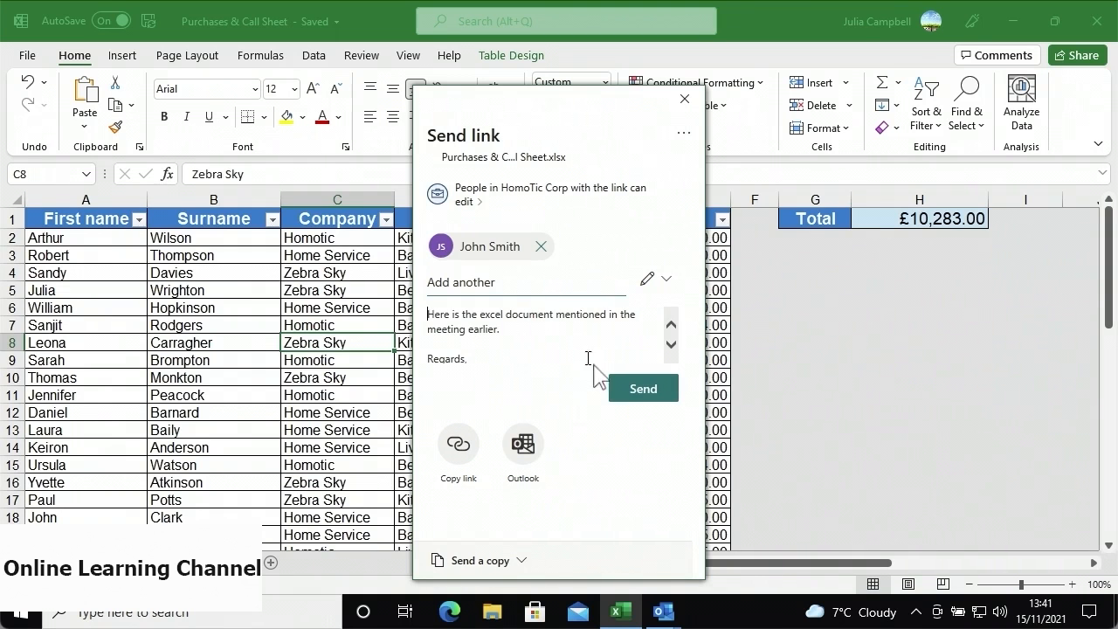
pyautogui.click(617, 395)
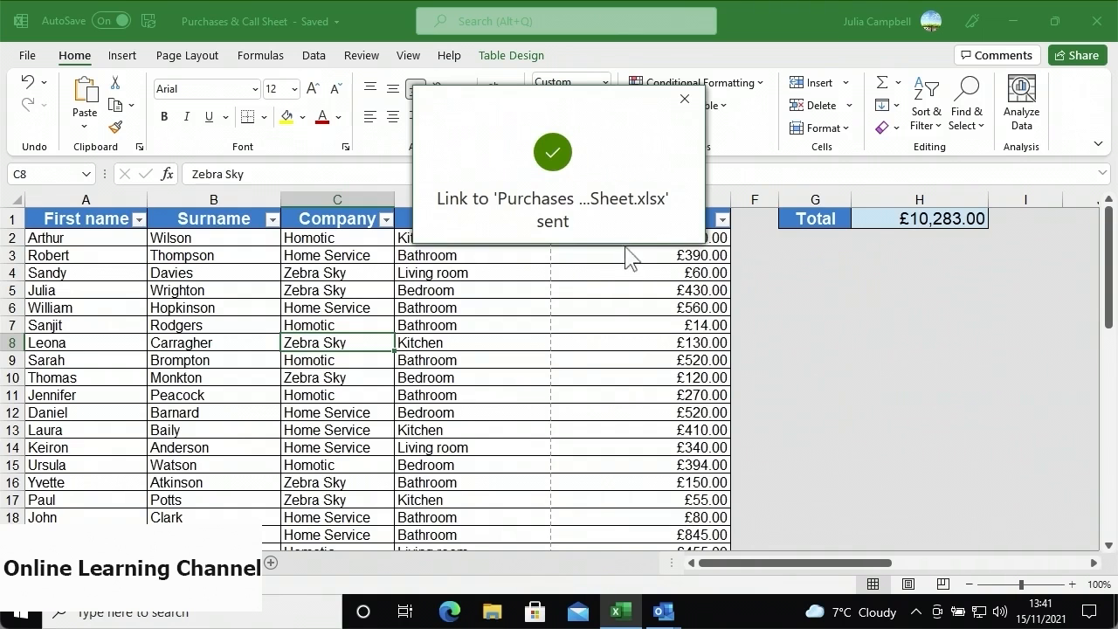
pyautogui.click(685, 99)
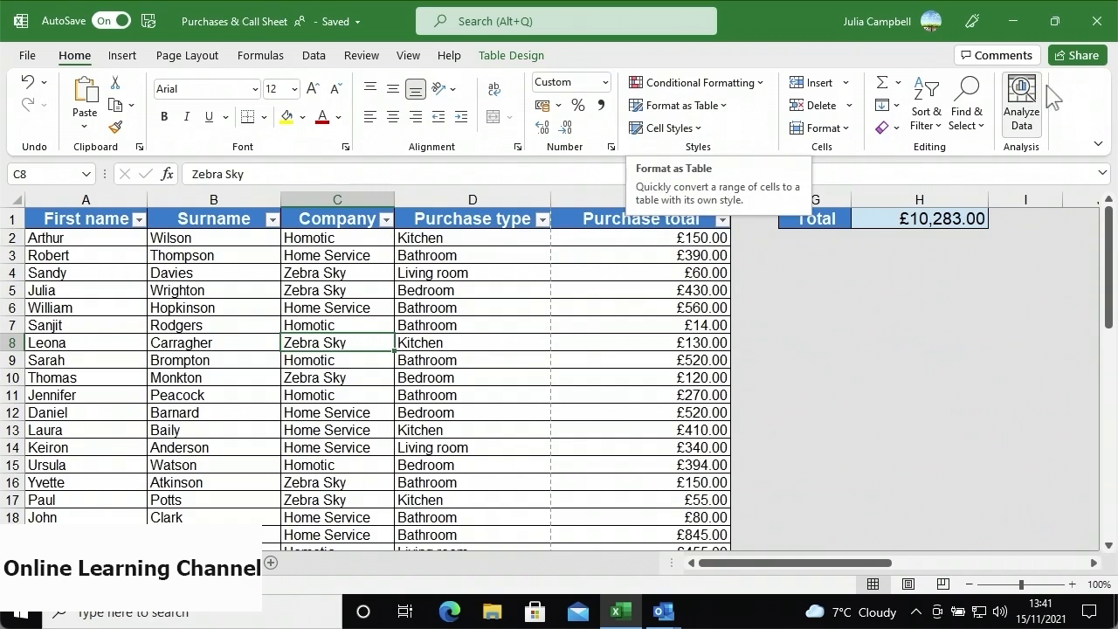
# - Copy the workbook's HomoTic Corp edit link from Share, then go to the Purchases email draft
pyautogui.click(1064, 64)
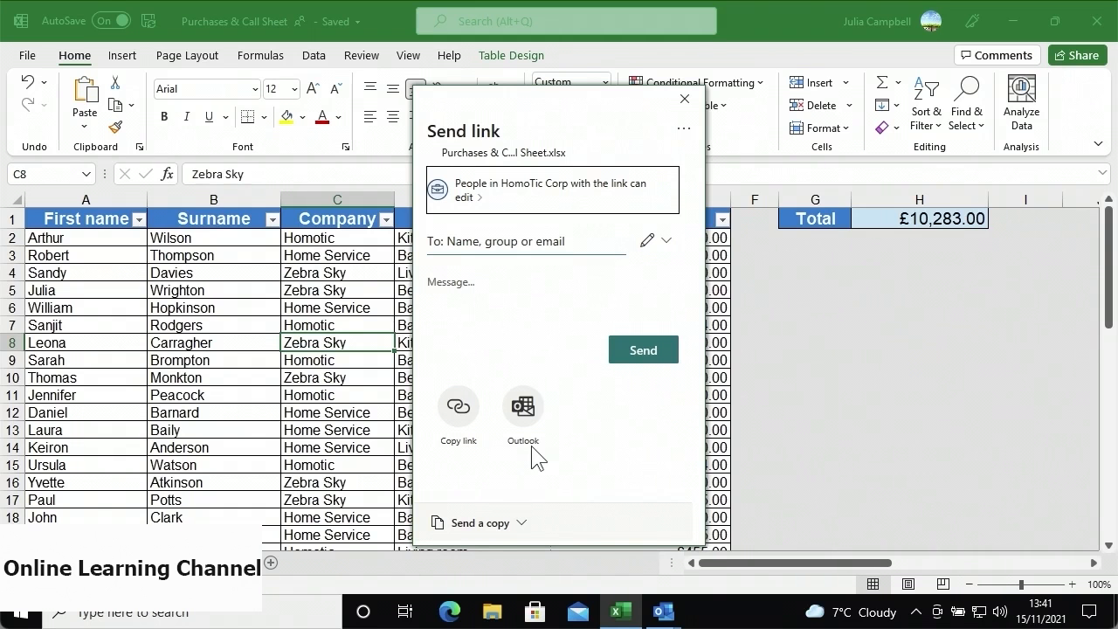
pyautogui.click(460, 410)
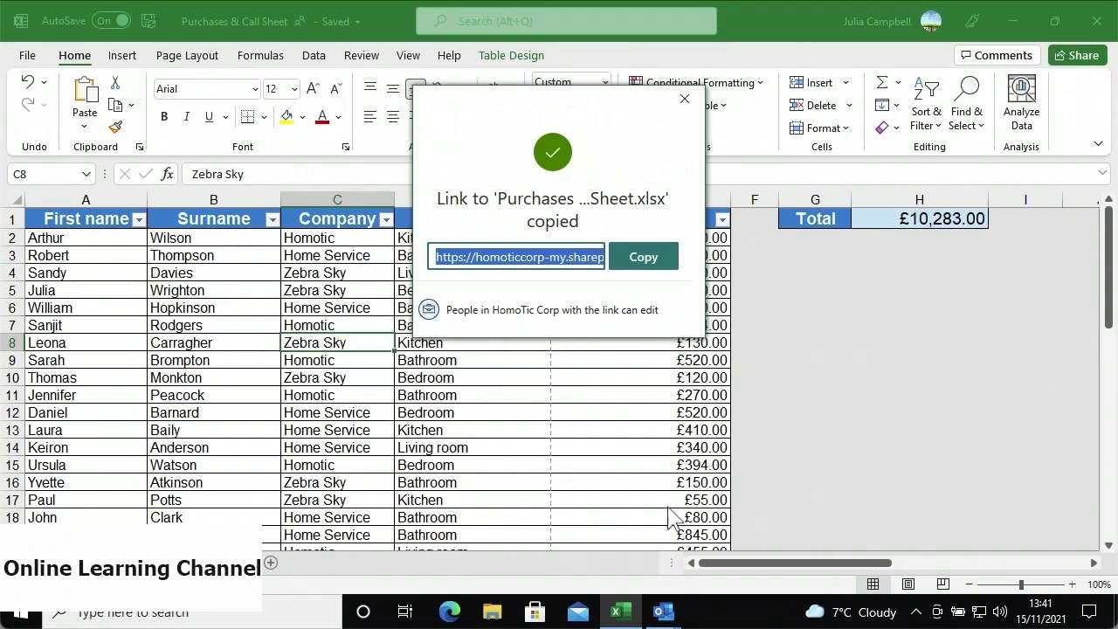
pyautogui.click(663, 612)
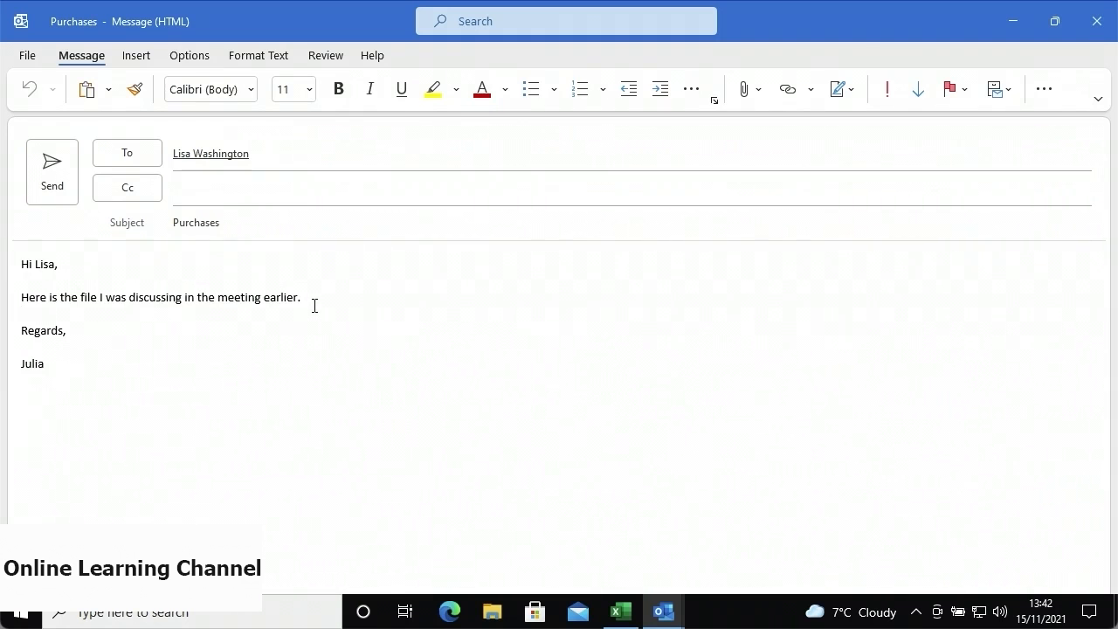
# - Paste the Purchases & Call Sheet.xlsx link below the note and send the email
pyautogui.hotkey('ctrl', 'v')
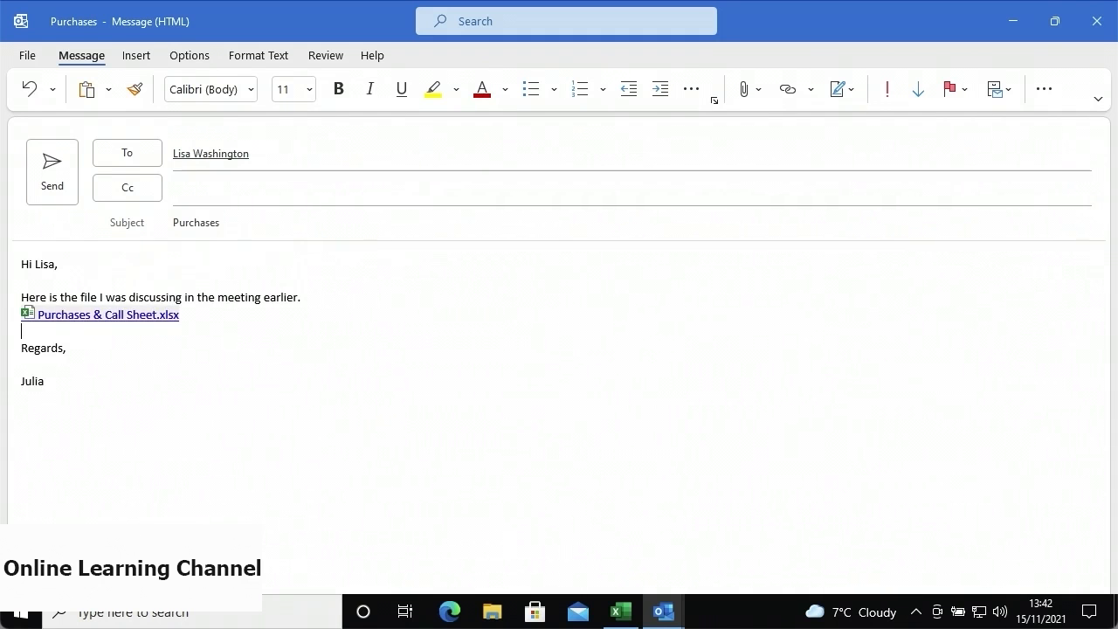
pyautogui.click(51, 199)
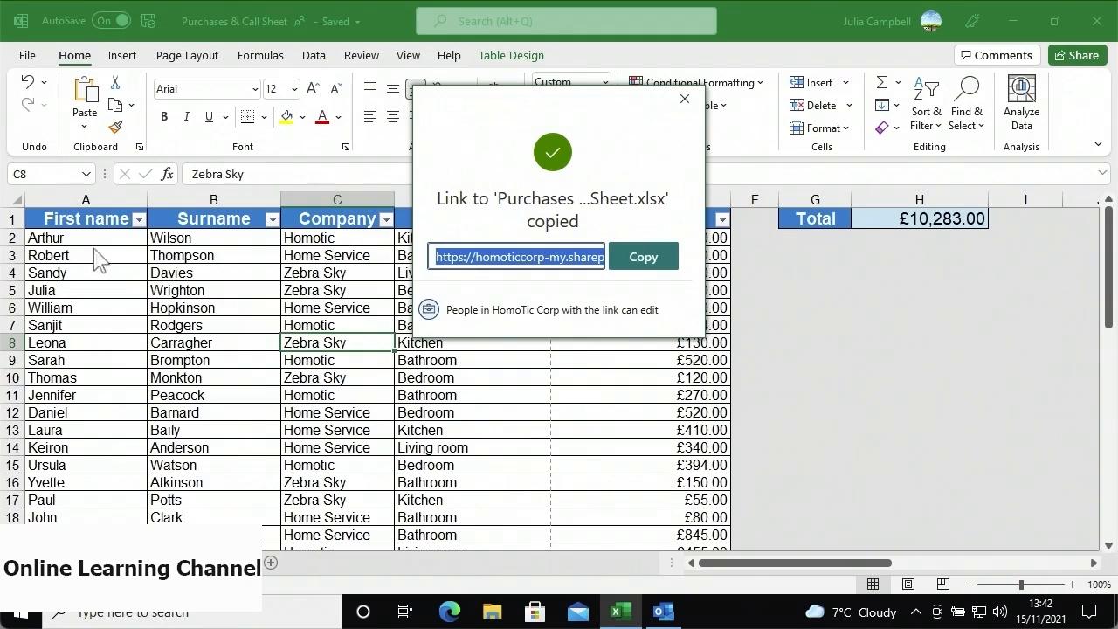
# - Dismiss the link-copied message and list workbooks in File > Open > Shared with Me
pyautogui.click(685, 101)
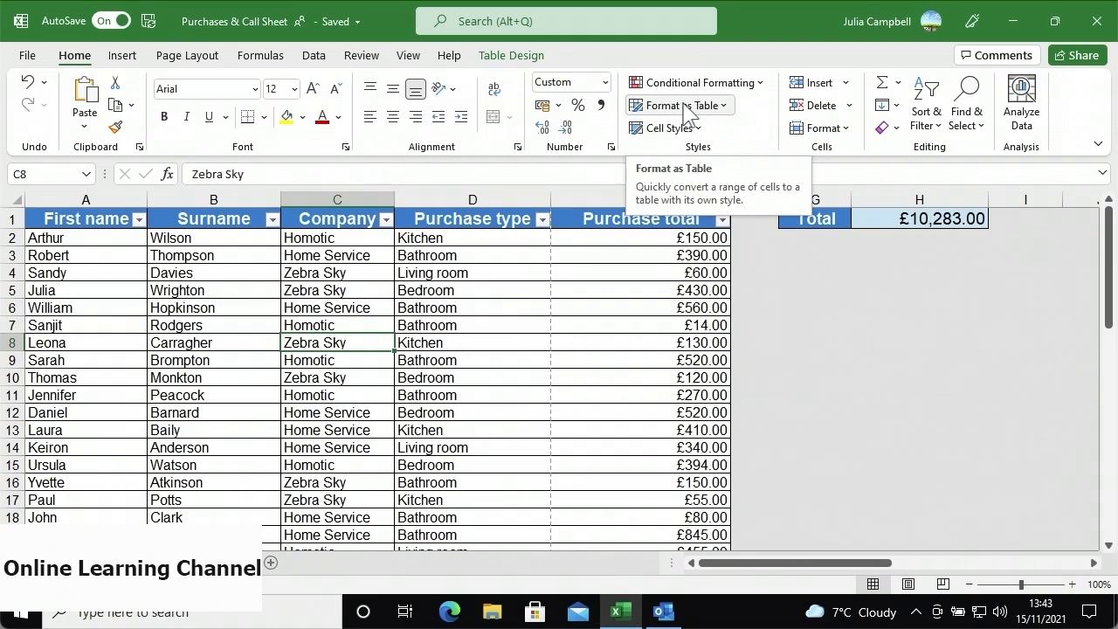
pyautogui.click(33, 59)
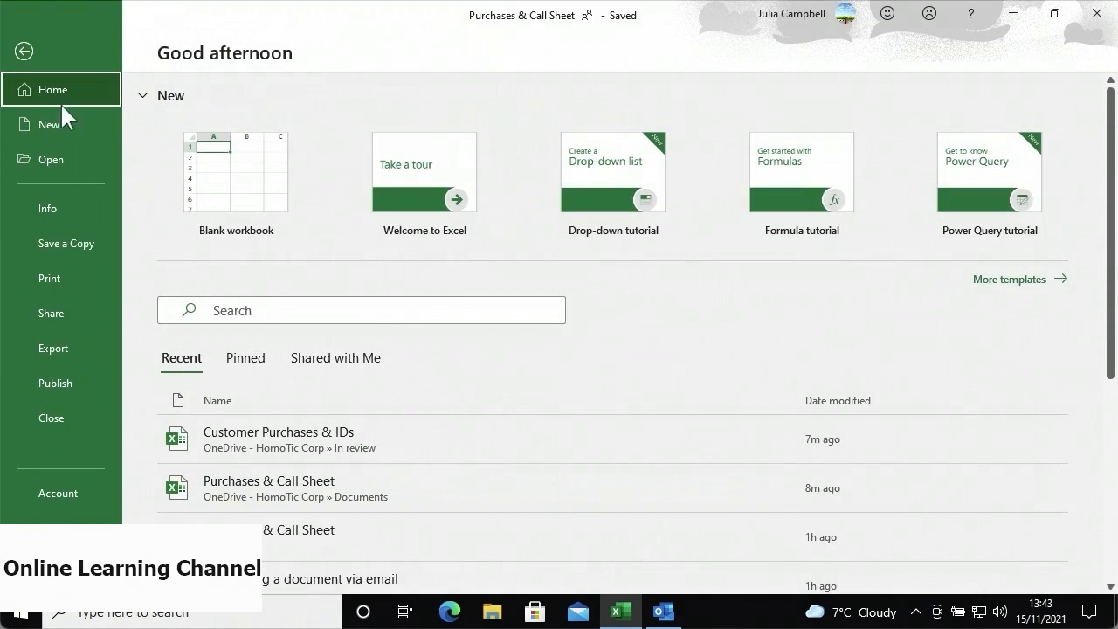
pyautogui.click(72, 160)
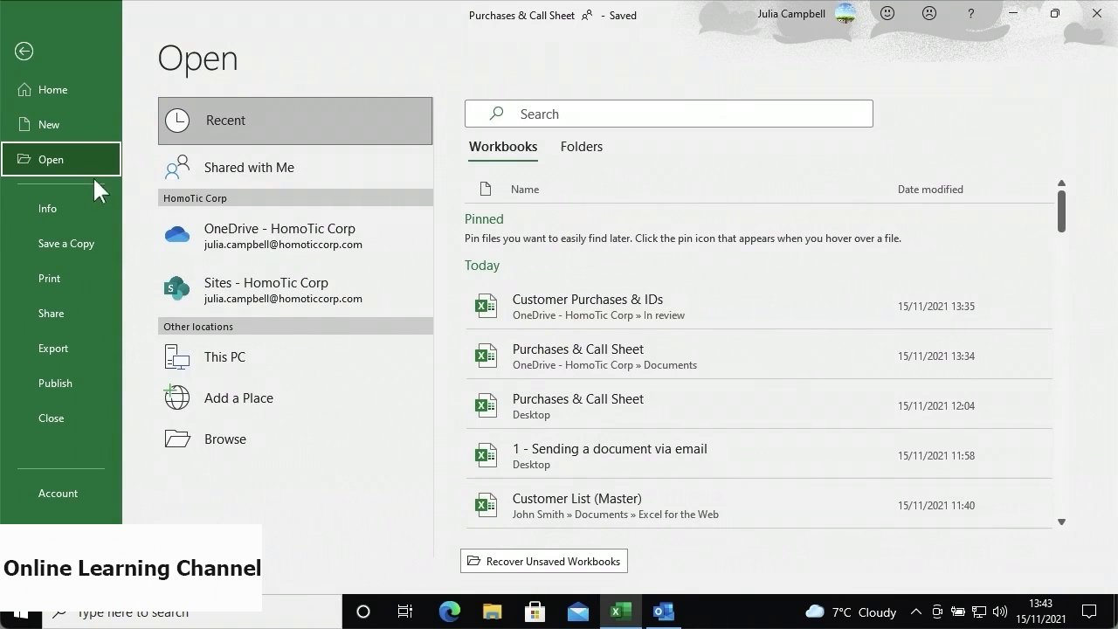
pyautogui.click(227, 182)
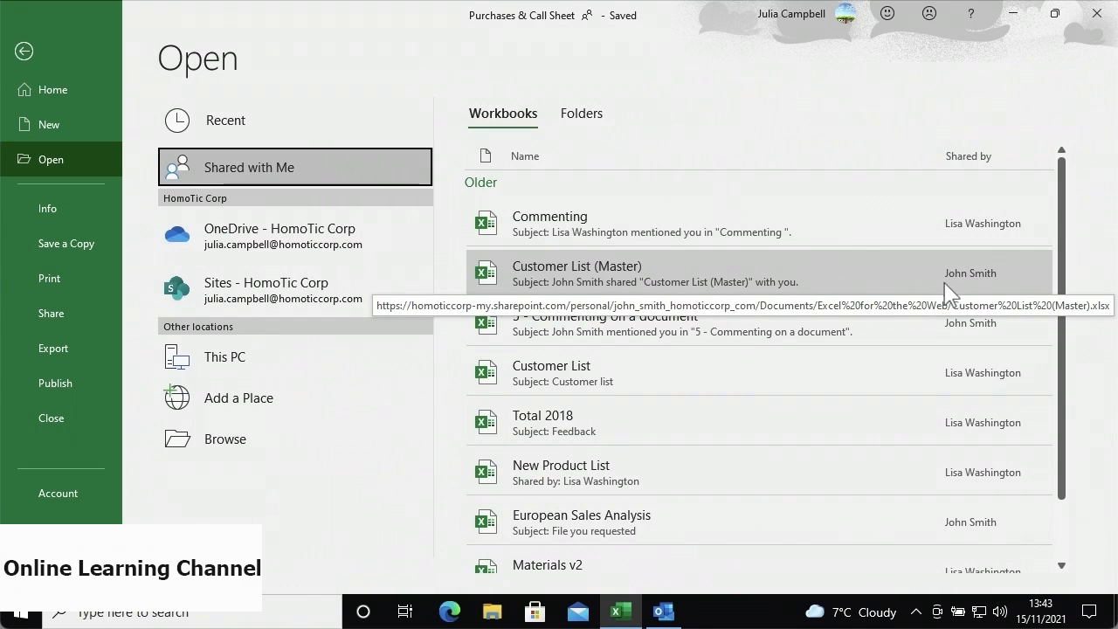
# - Open the Customer List (Master) workbook from the Shared with Me list
pyautogui.click(705, 278)
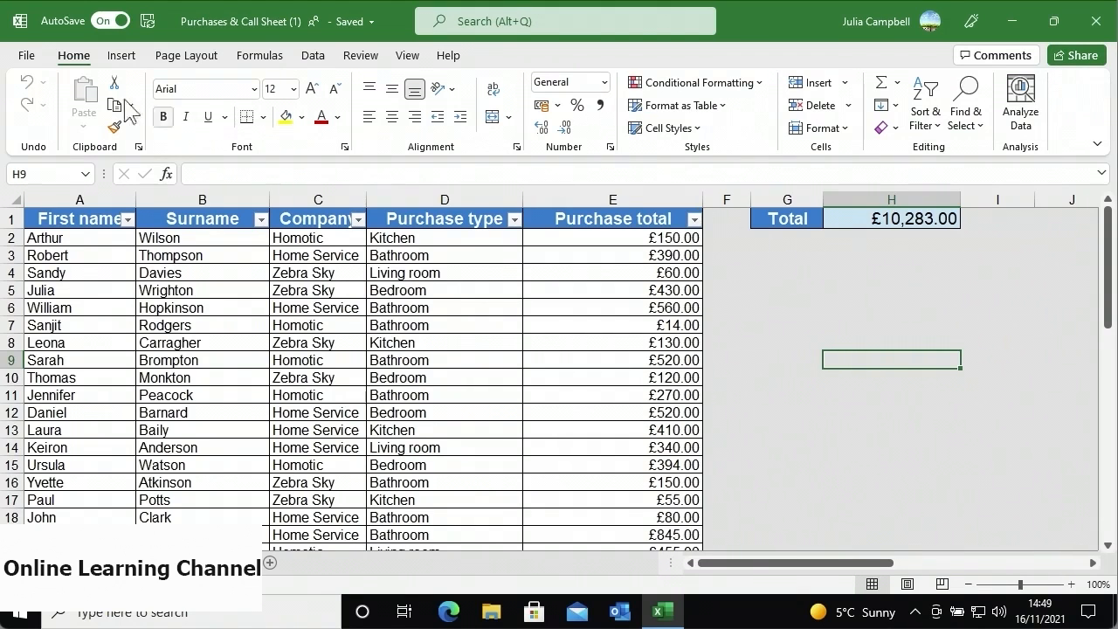
# - Open Link settings for Purchases & Call Sheet (1).xlsx from the File Share options
pyautogui.click(27, 56)
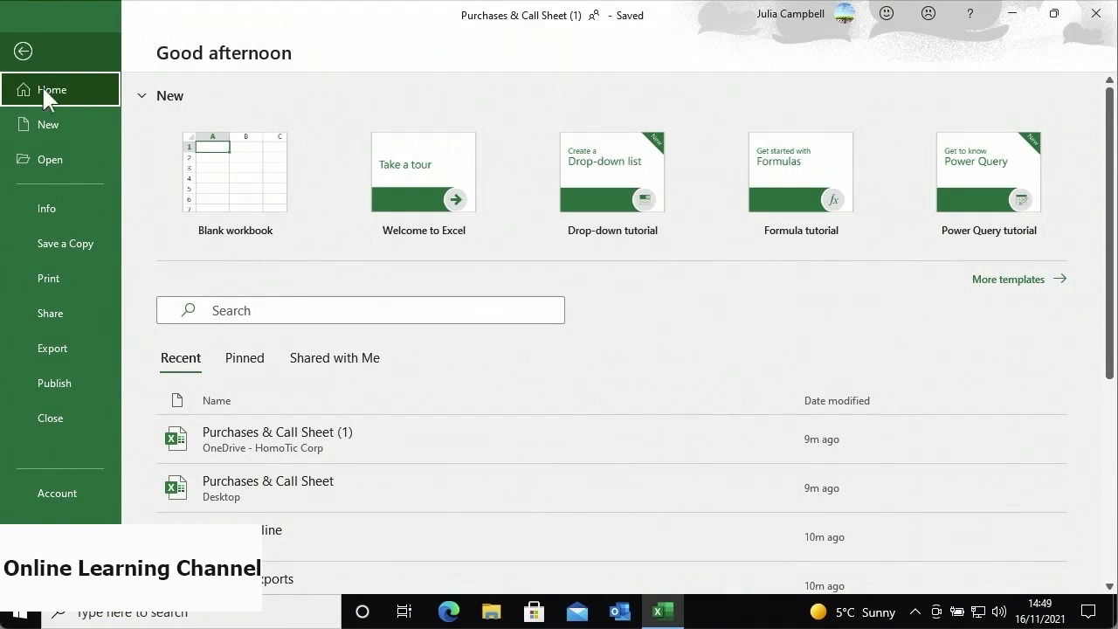
pyautogui.click(70, 312)
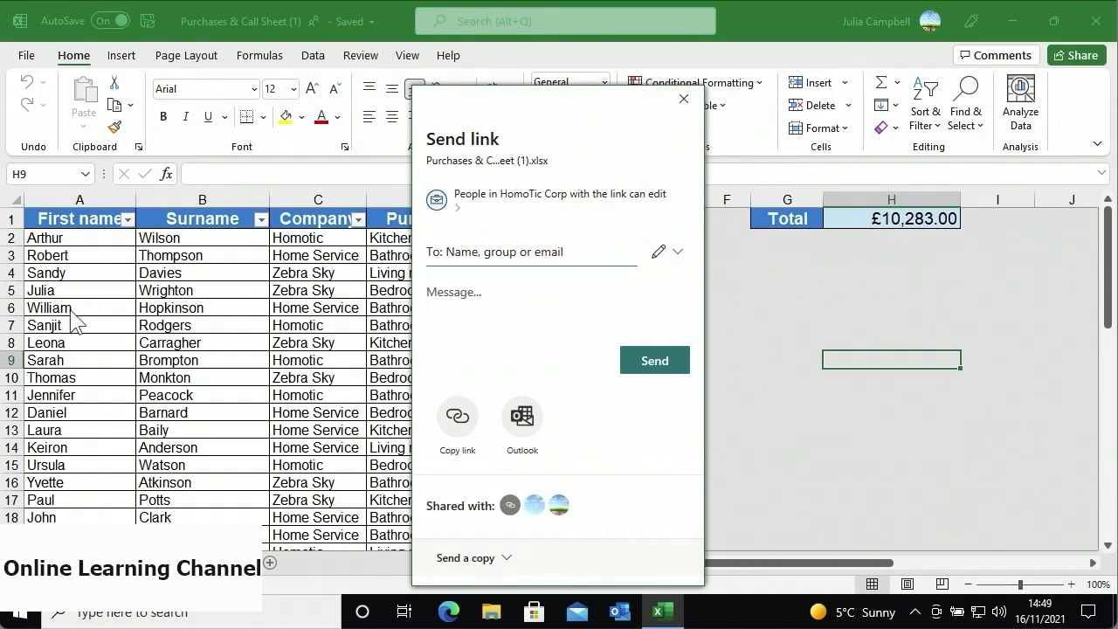
pyautogui.click(485, 209)
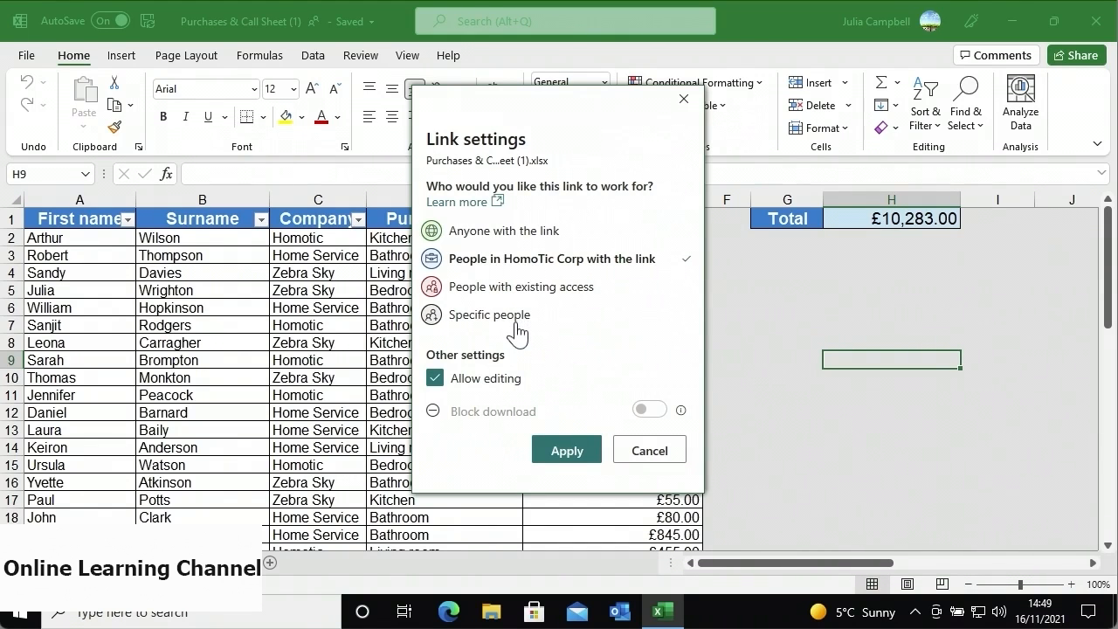
# - Set the link to Anyone with the link can edit, expiring Wednesday 15 December 2021
pyautogui.click(510, 241)
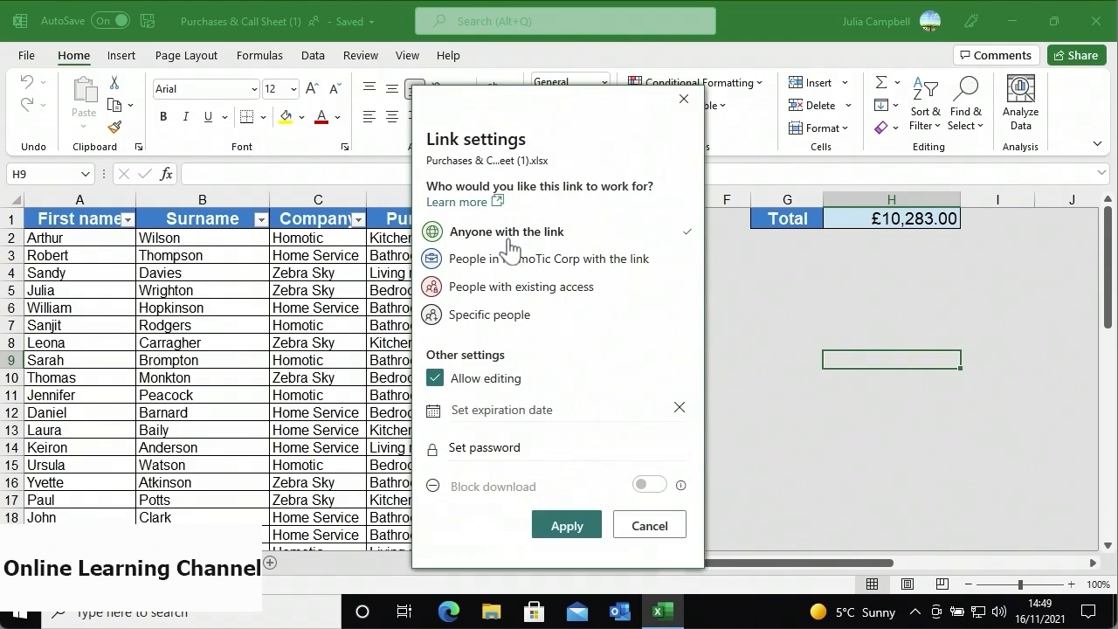
pyautogui.click(472, 410)
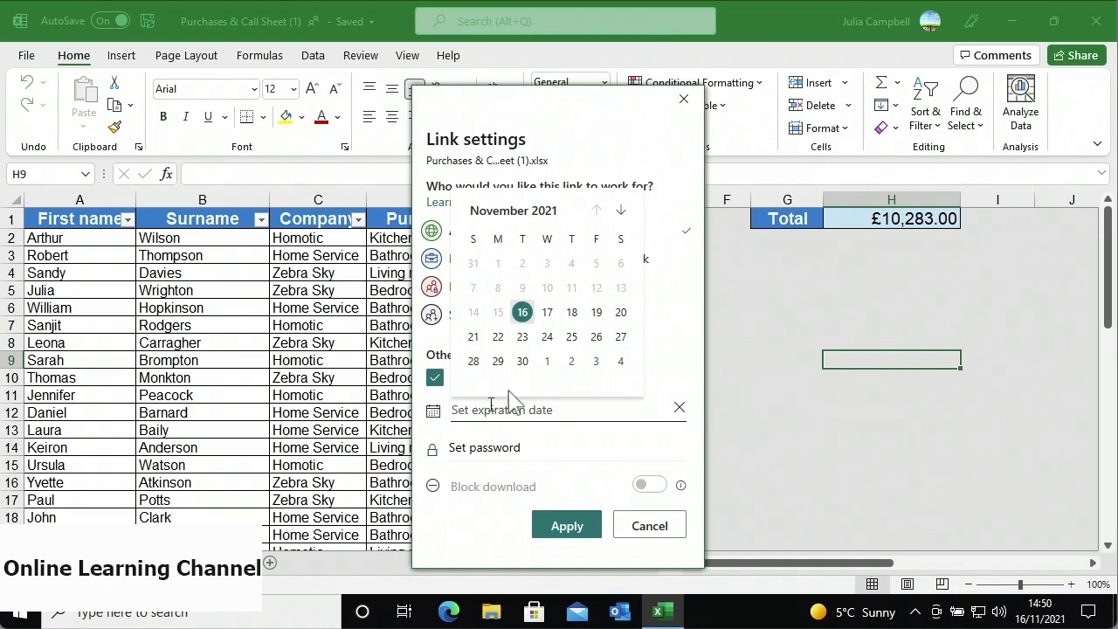
pyautogui.click(620, 210)
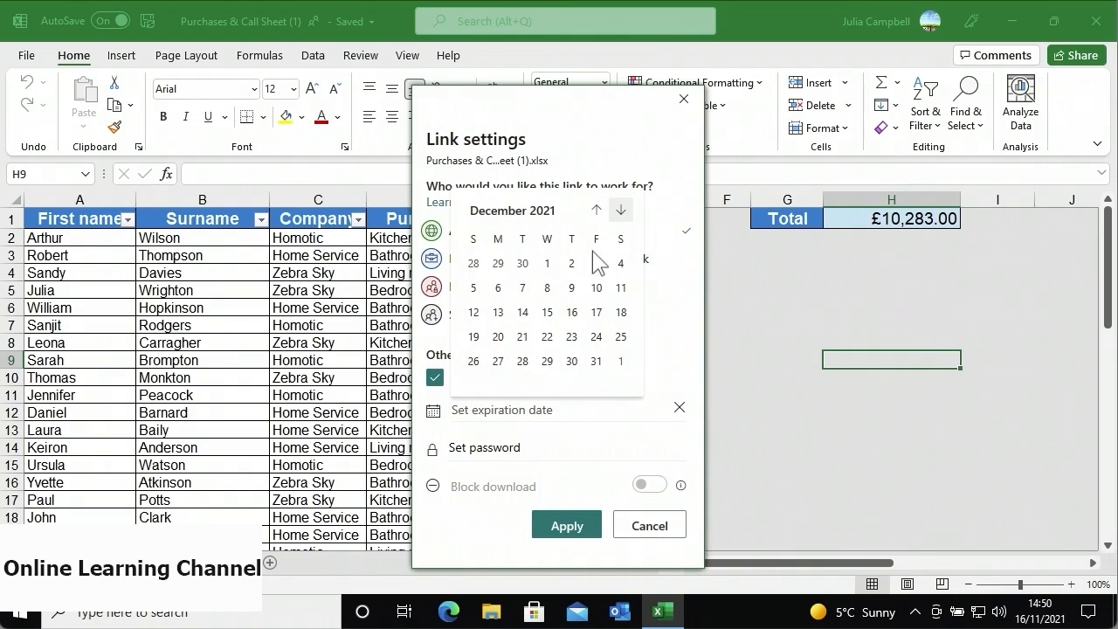
pyautogui.click(557, 311)
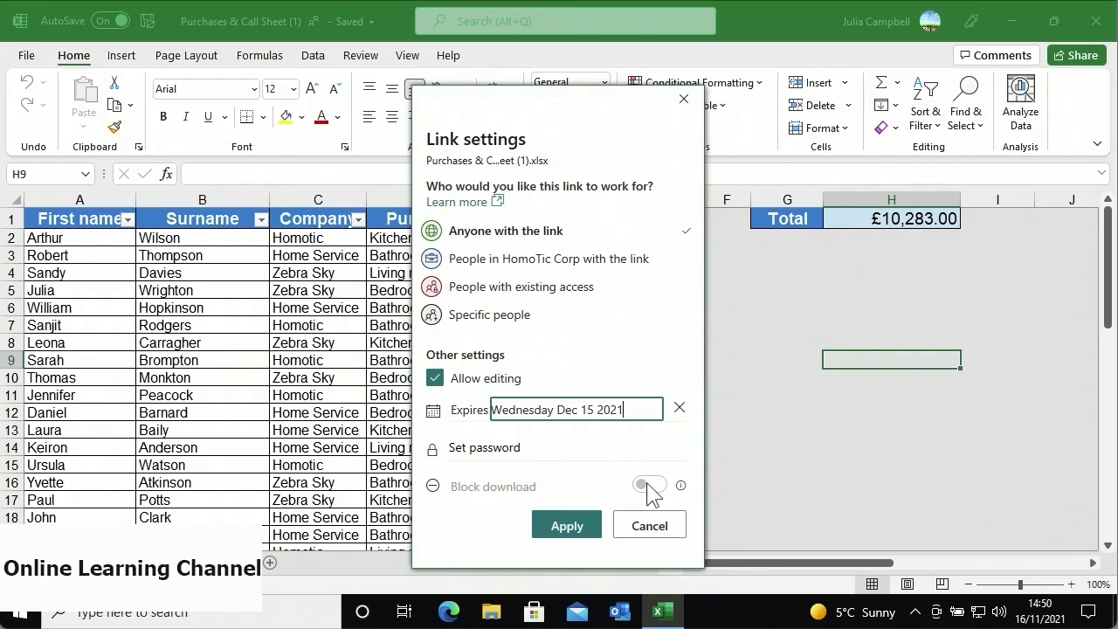
pyautogui.click(598, 528)
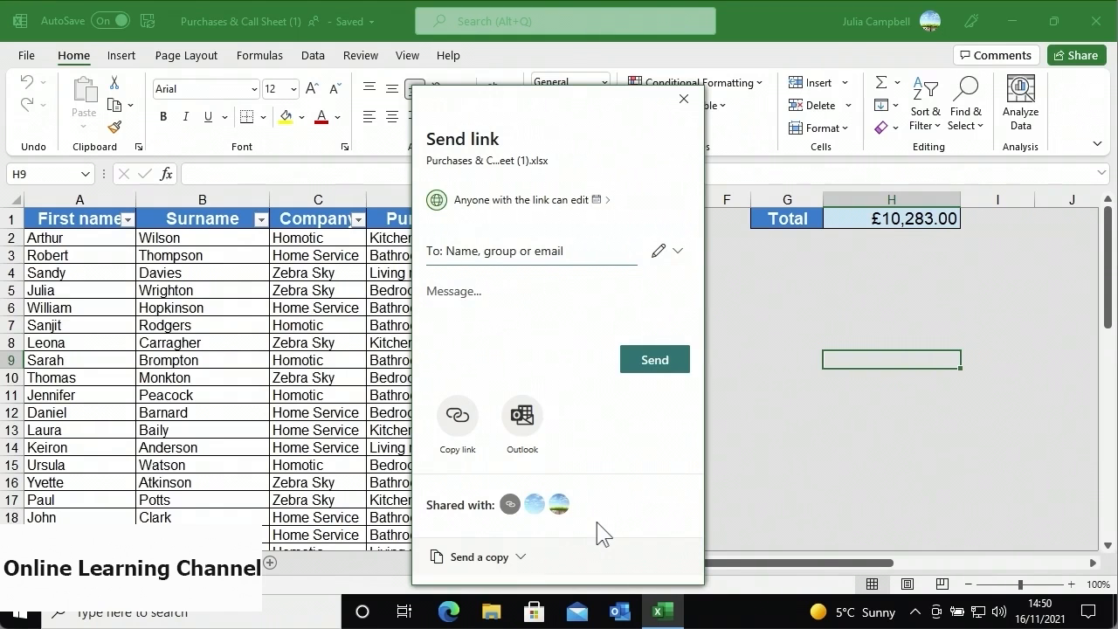
# - Send the expiring edit link to a colleague picked from the To suggestions
pyautogui.click(514, 261)
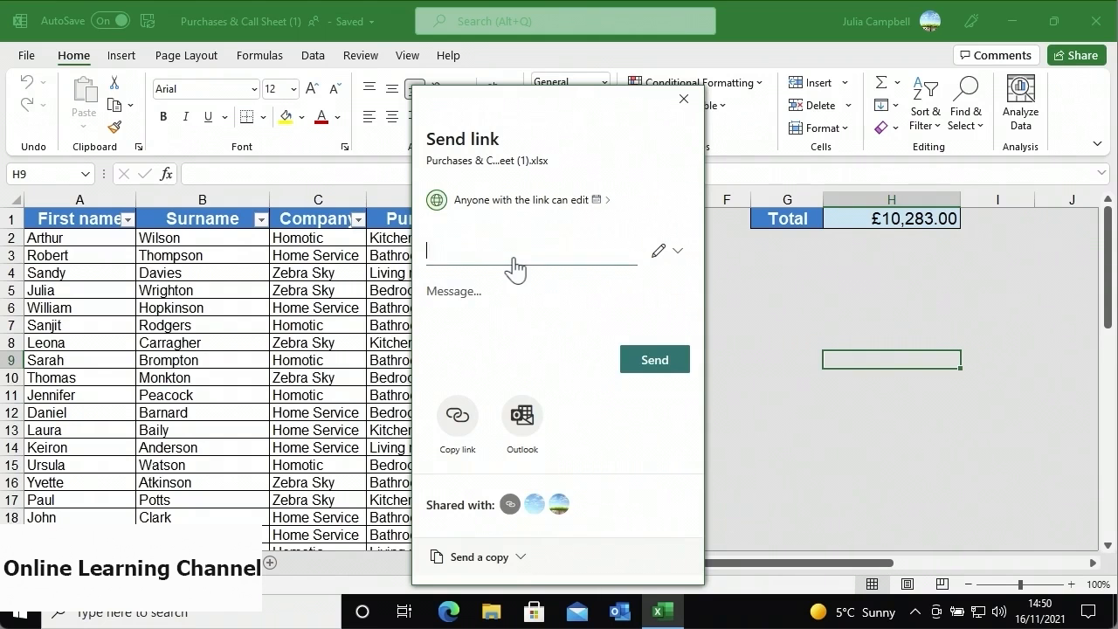
pyautogui.write('John')
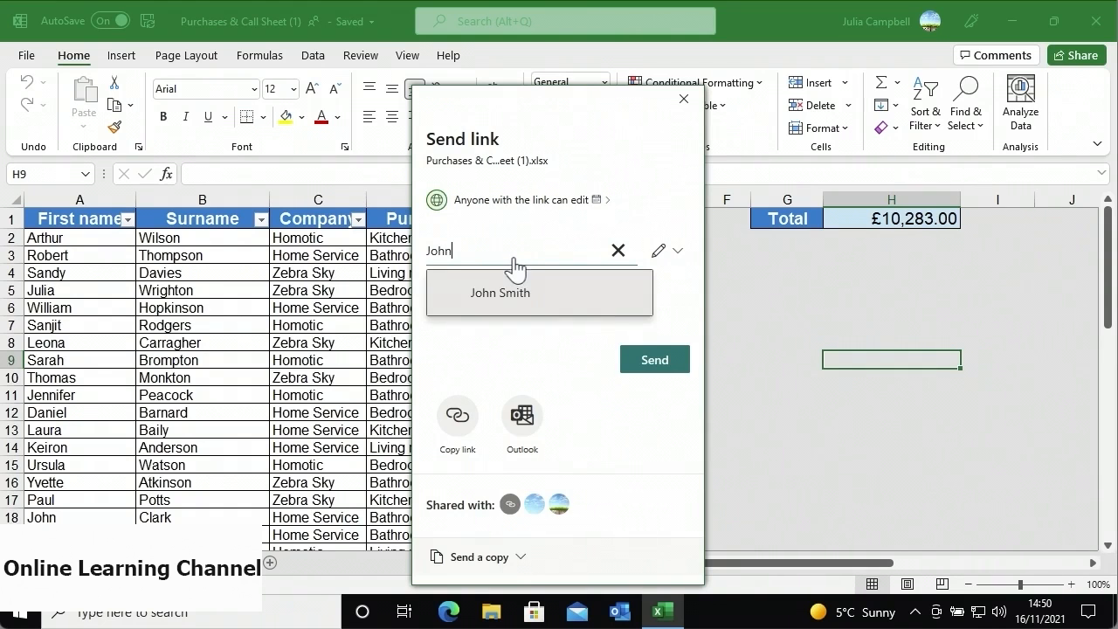
pyautogui.click(536, 292)
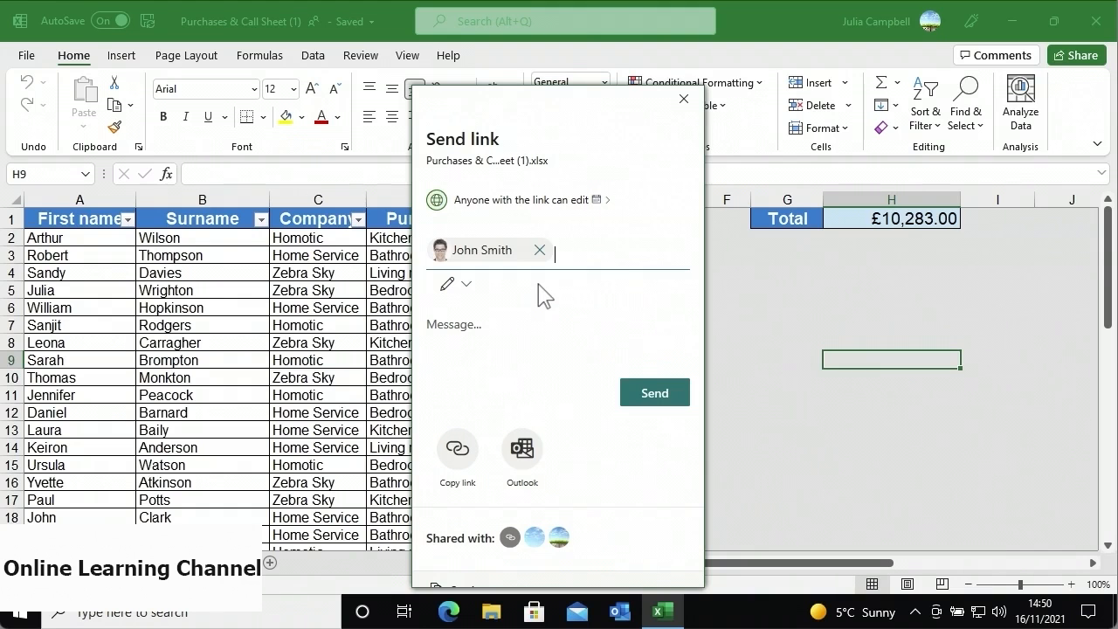
pyautogui.click(637, 392)
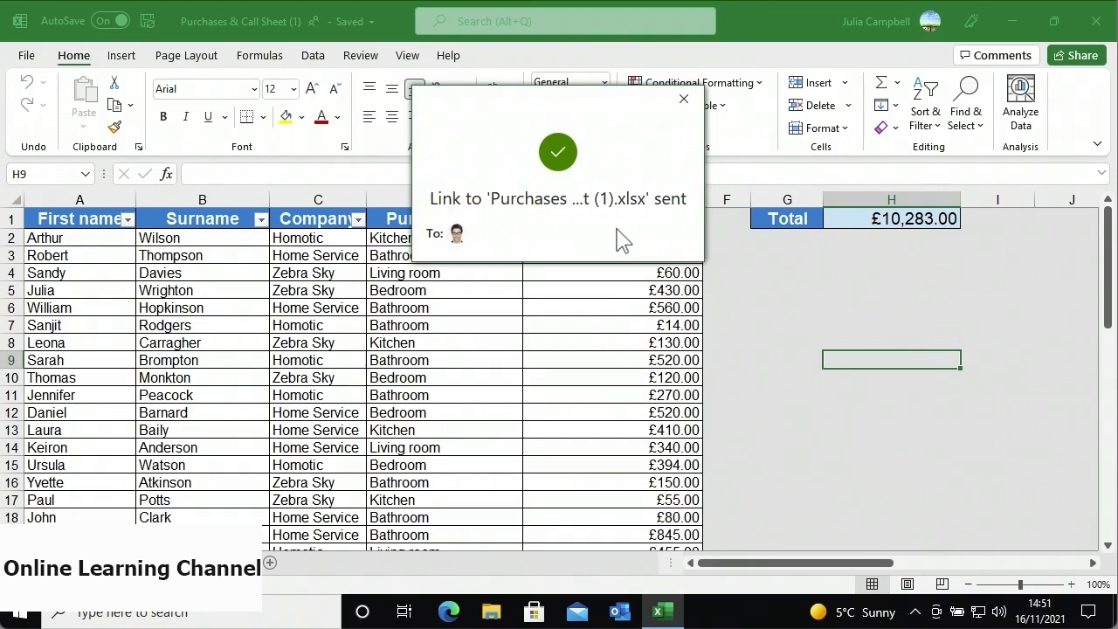
# - Close the link-sent confirmation and reopen the workbook's Link settings
pyautogui.click(682, 99)
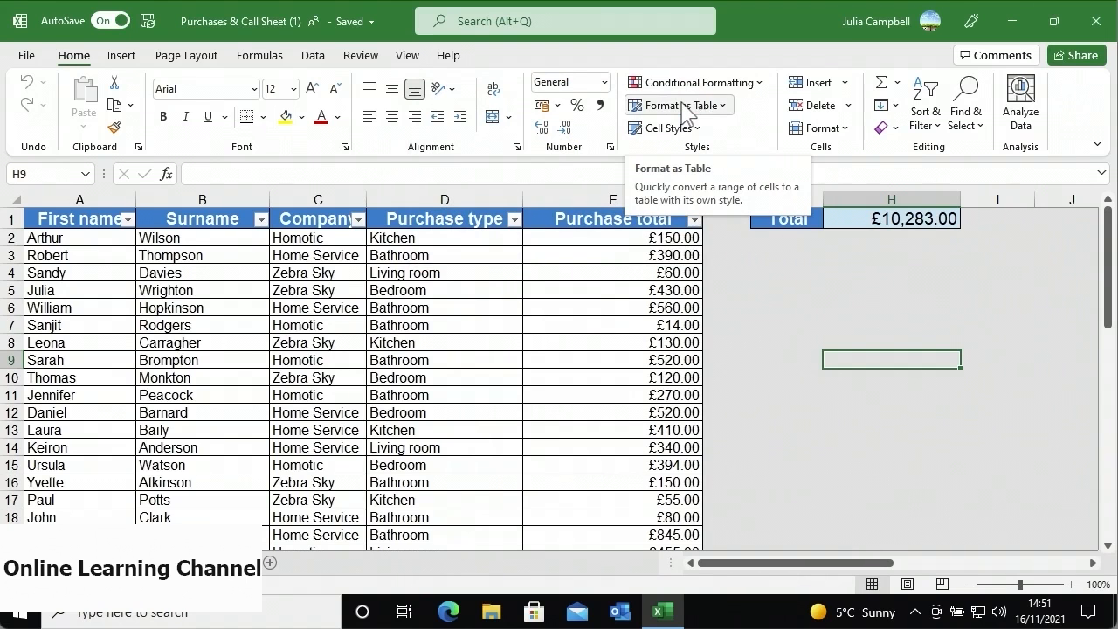
pyautogui.click(1058, 63)
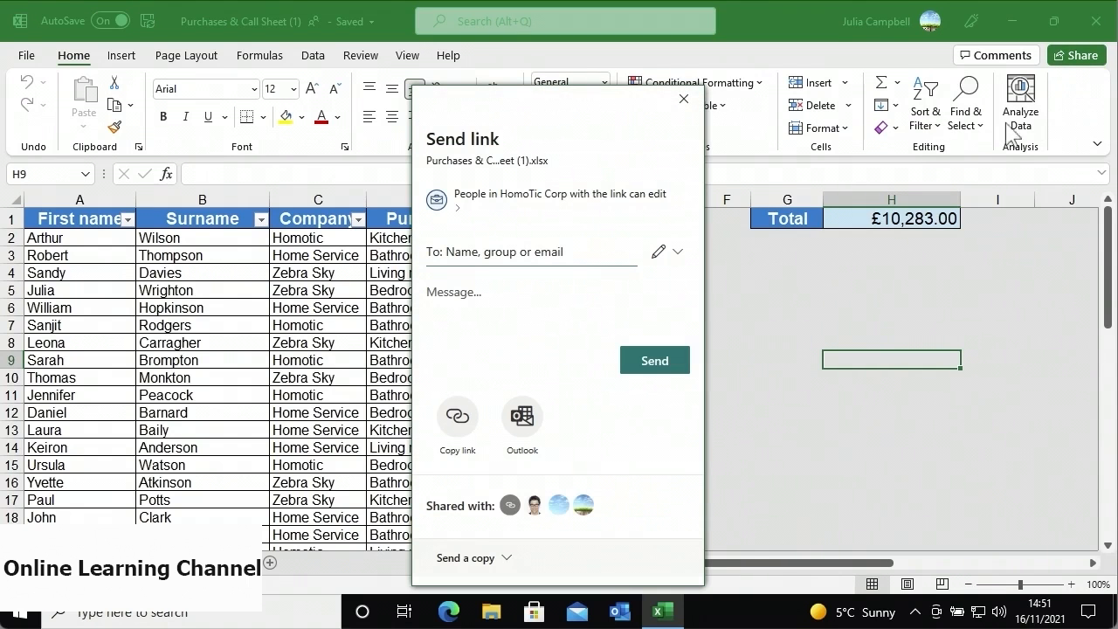
pyautogui.click(564, 215)
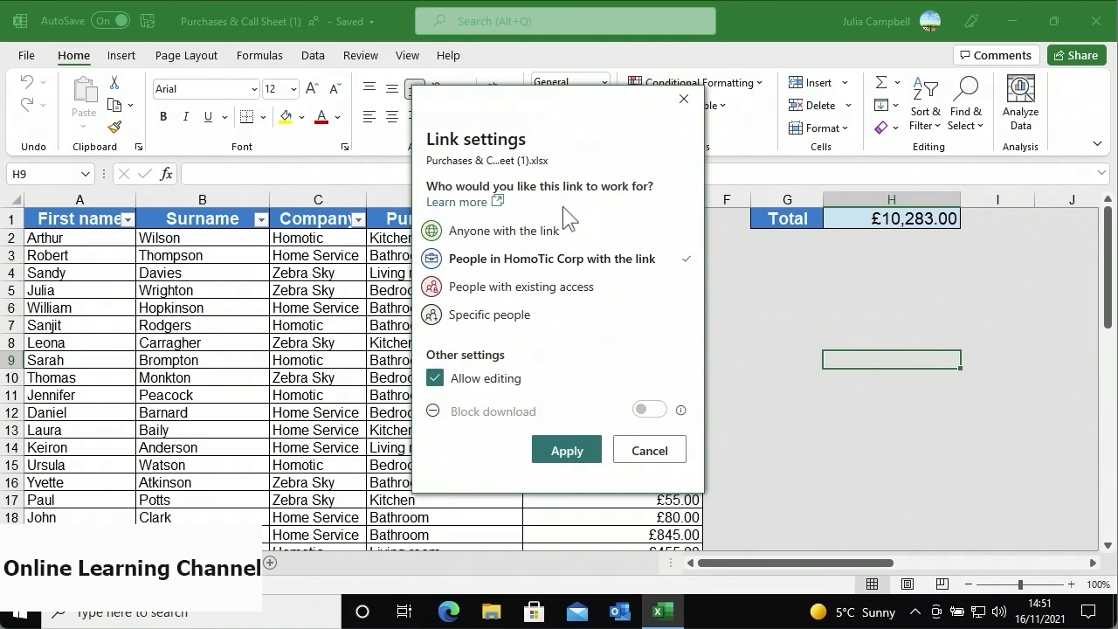
# - Restrict the link to People with existing access, then open Manage access
pyautogui.click(600, 291)
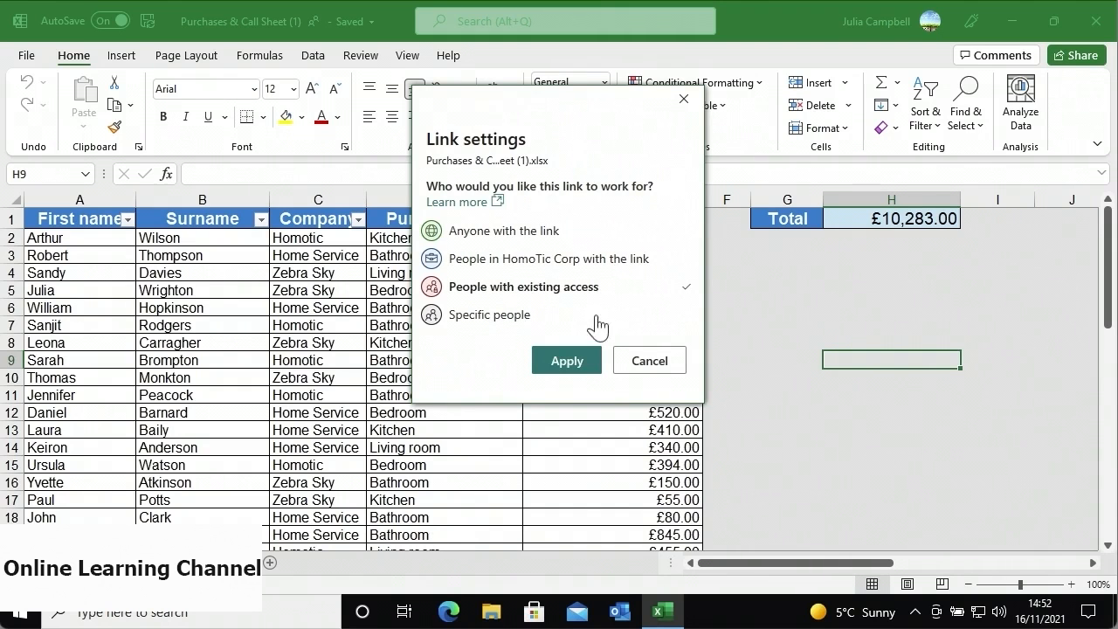
pyautogui.click(592, 365)
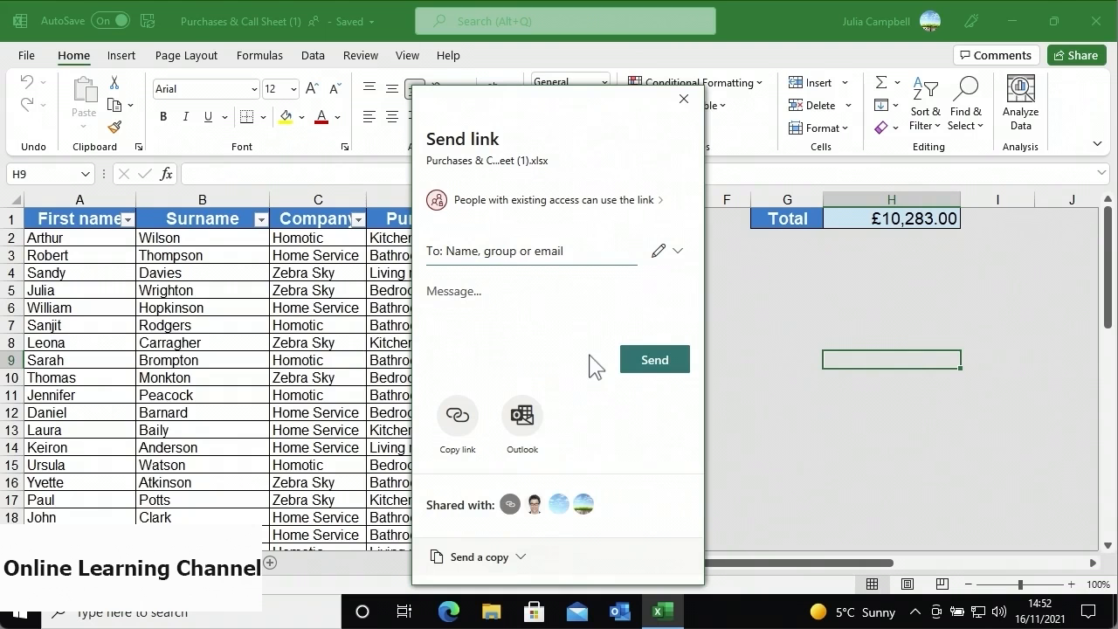
pyautogui.click(552, 518)
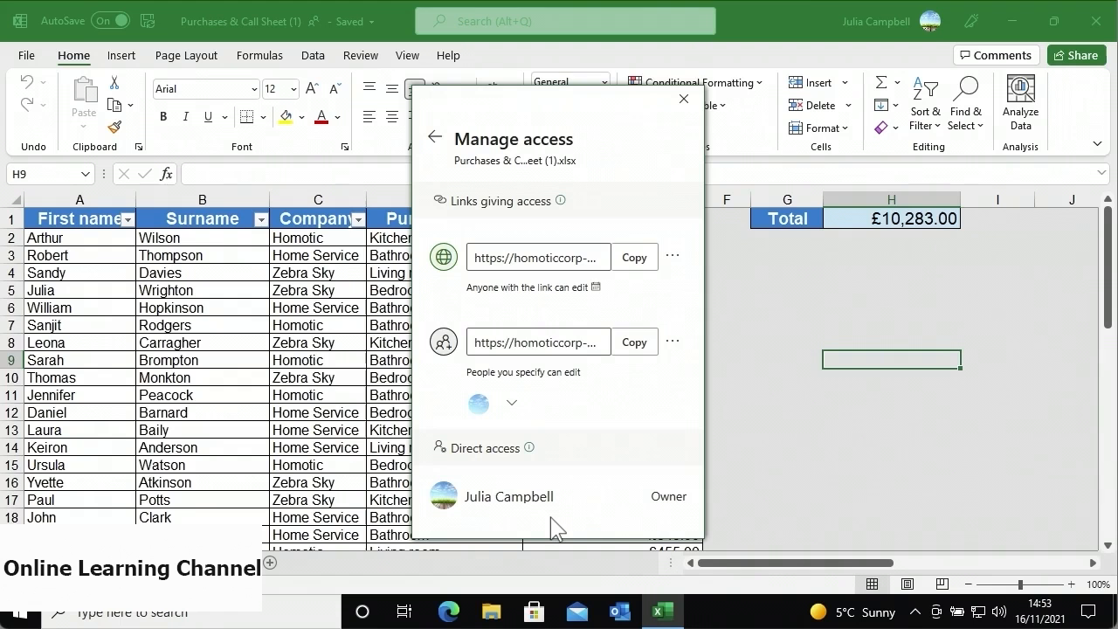
# - Delete the Anyone with the link can edit link from Manage access
pyautogui.click(667, 262)
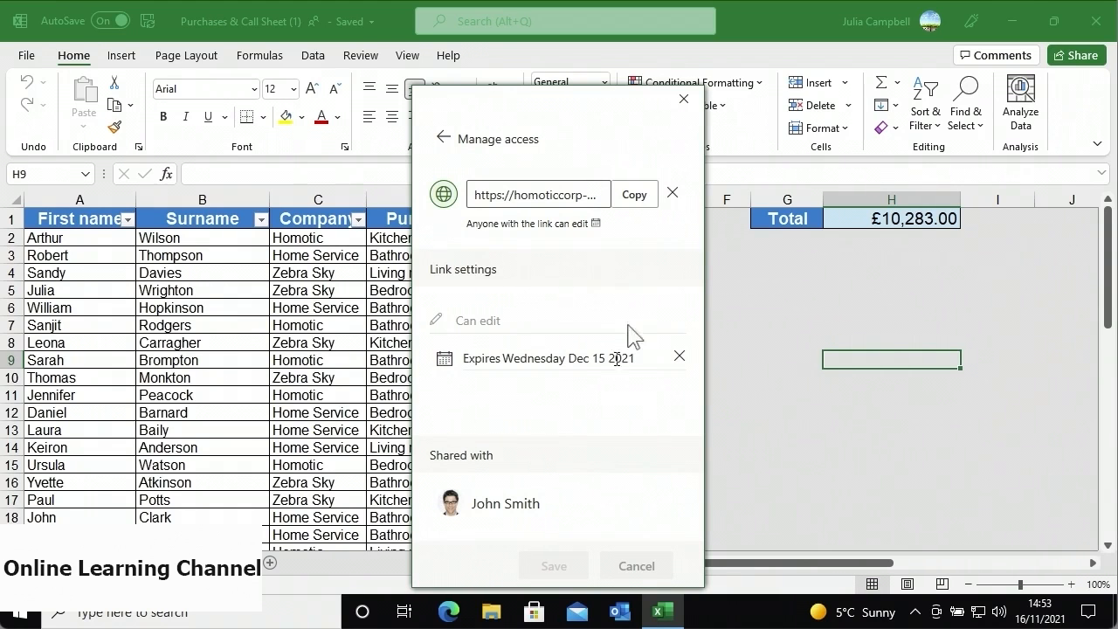
pyautogui.click(670, 195)
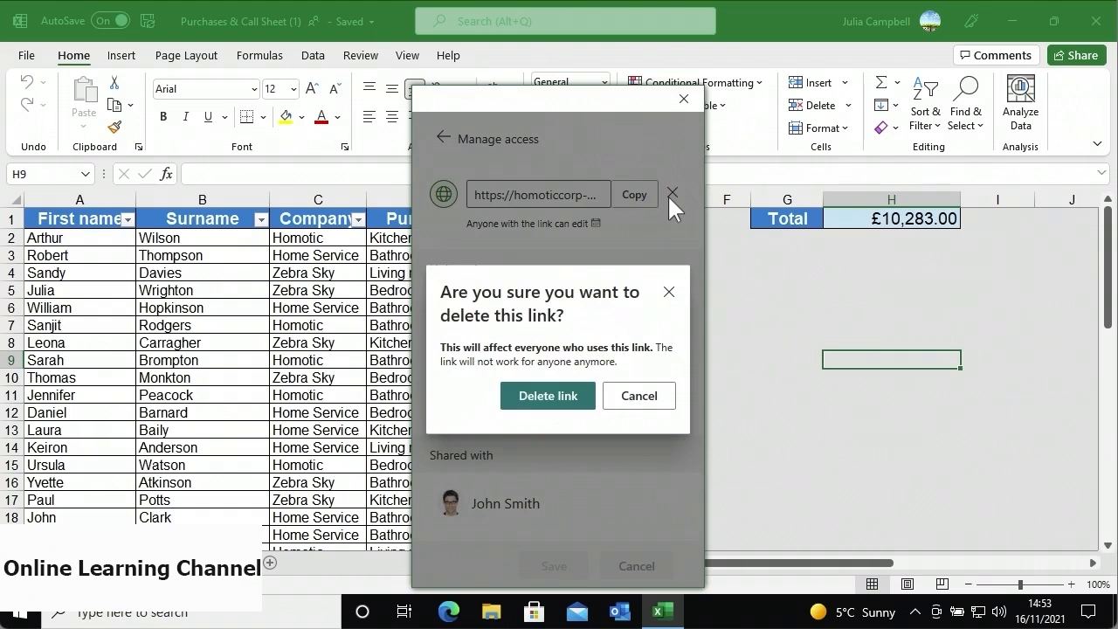
pyautogui.click(547, 398)
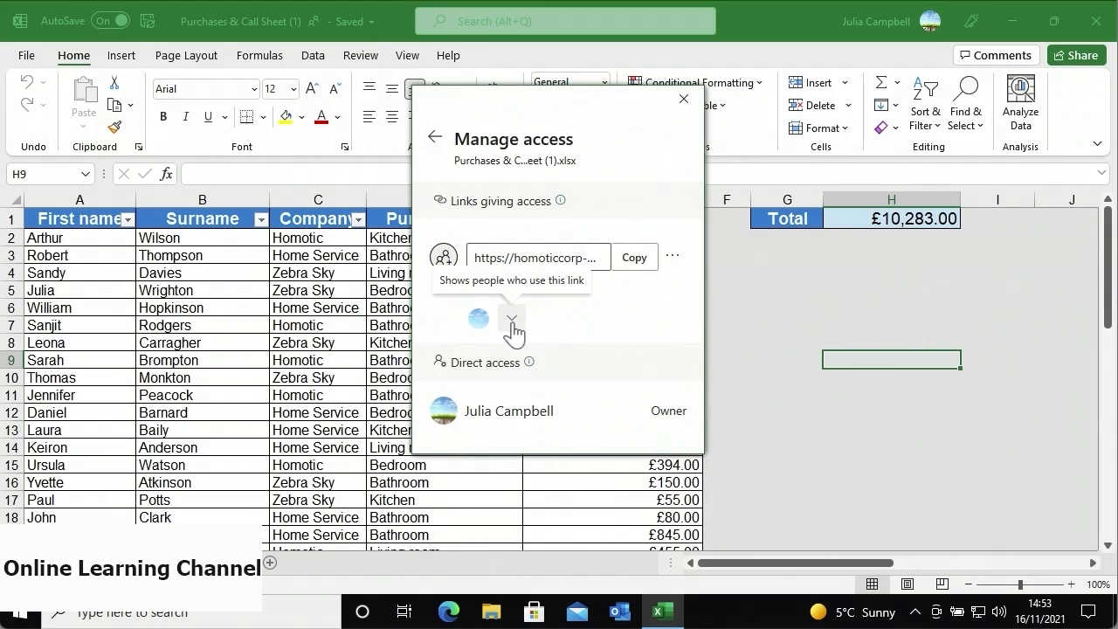
# - Remove the co-author from the specific-people edit link and close Manage access
pyautogui.click(512, 321)
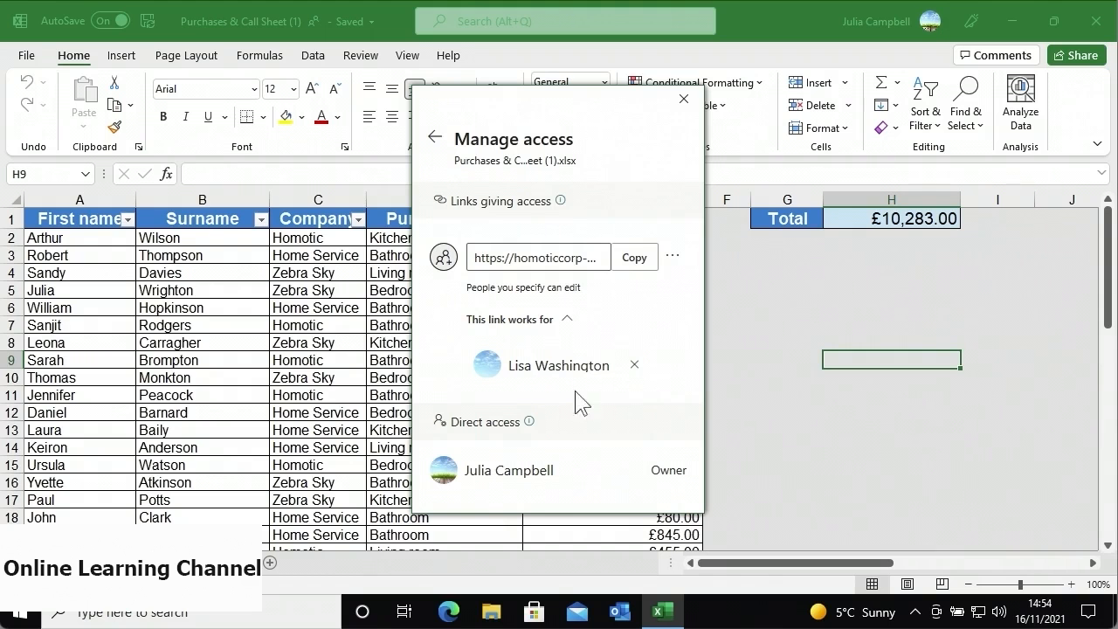
pyautogui.click(634, 365)
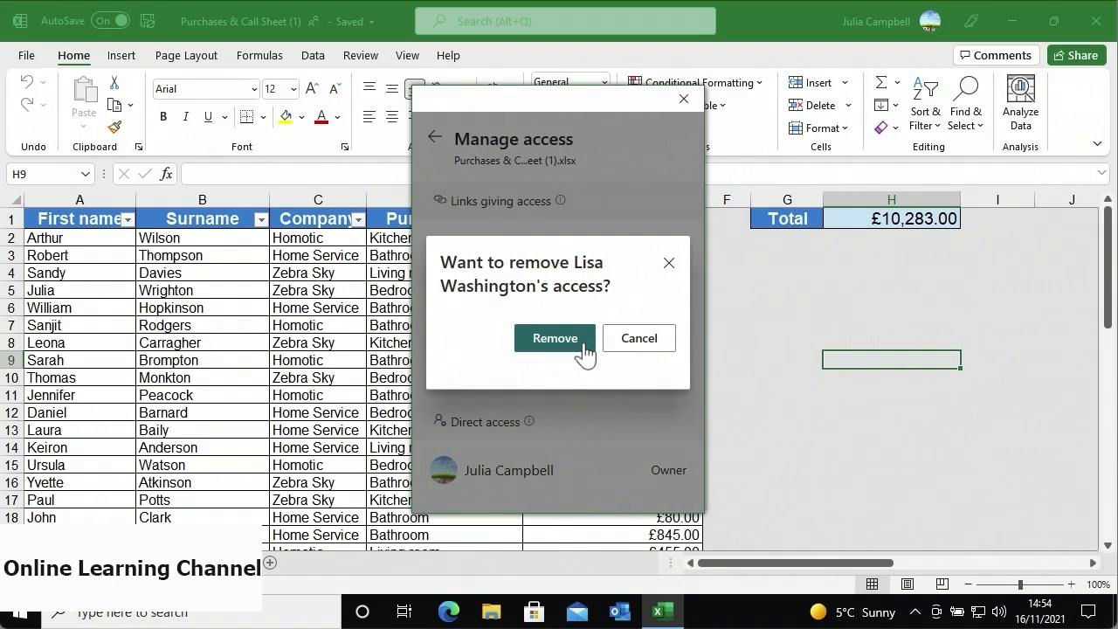
pyautogui.click(555, 338)
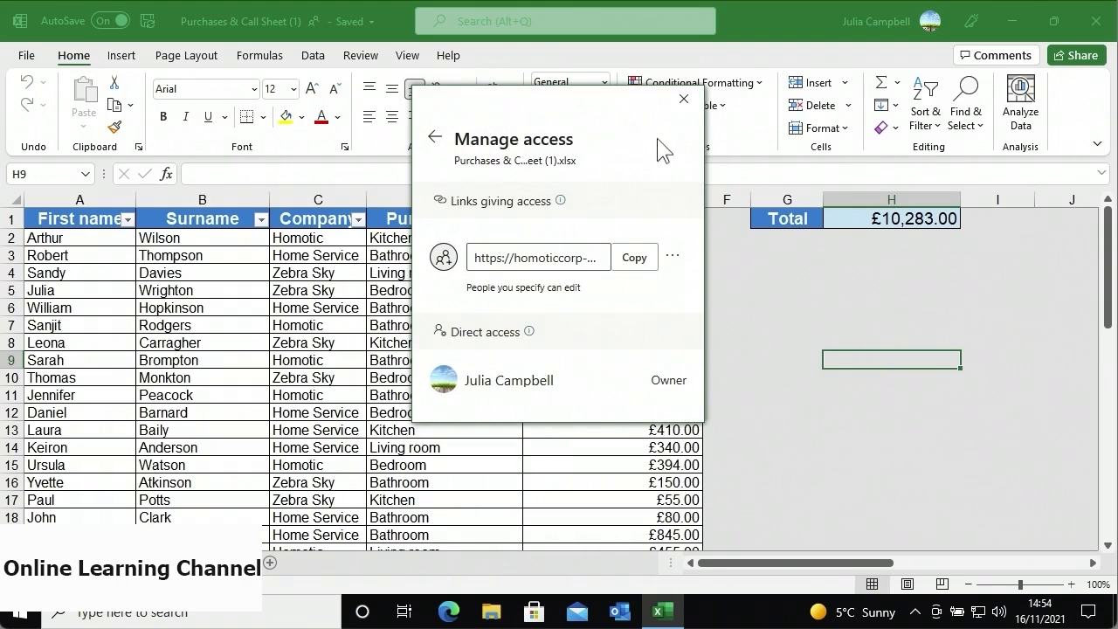
pyautogui.click(683, 100)
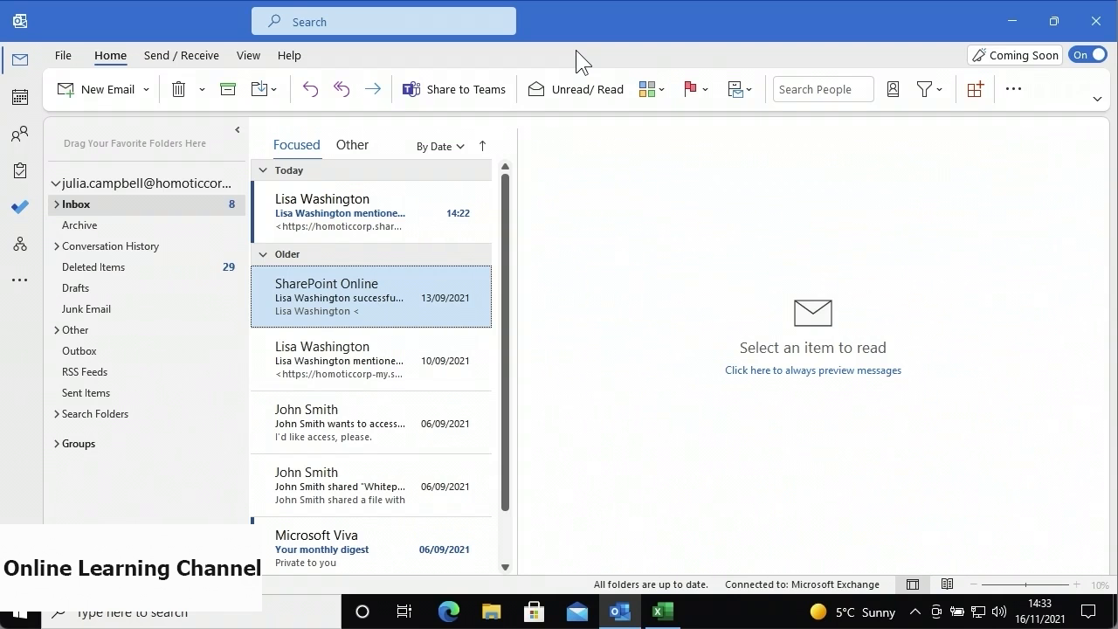
# - Open today's Purchase sums mention email in Outlook and scroll to the comment
pyautogui.click(416, 221)
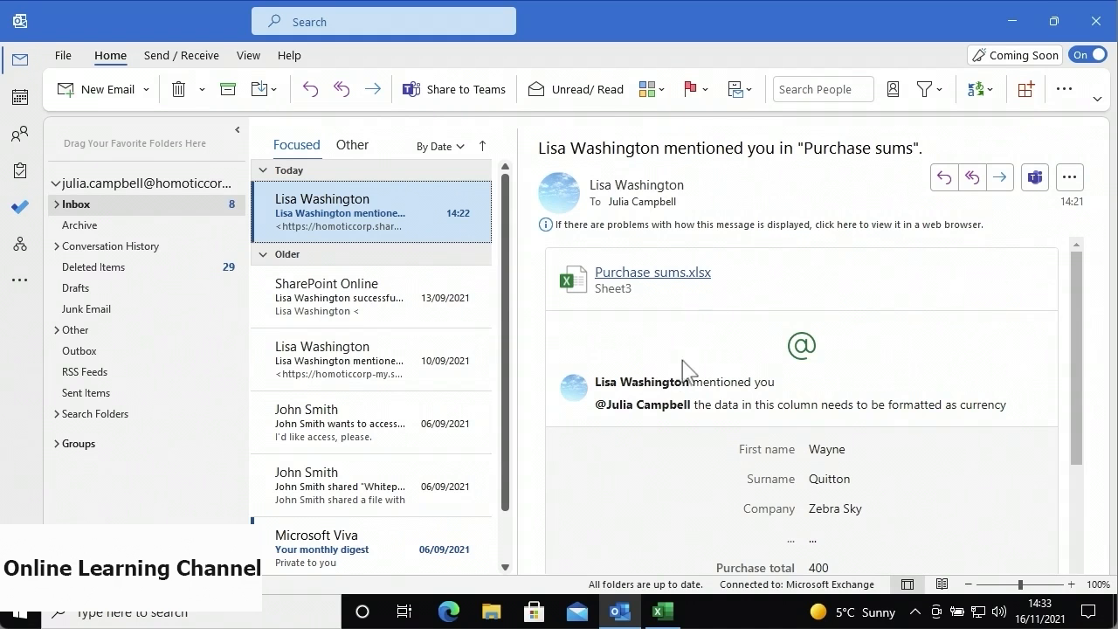
pyautogui.click(696, 427)
pyautogui.scroll(-1, 696, 428)
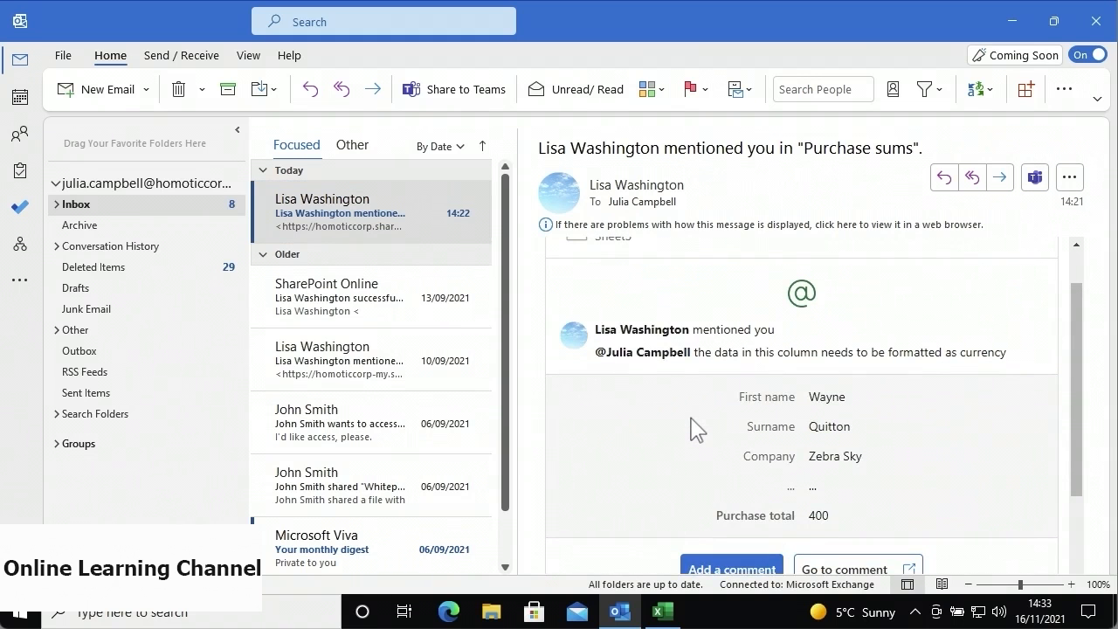
pyautogui.scroll(-2, 696, 428)
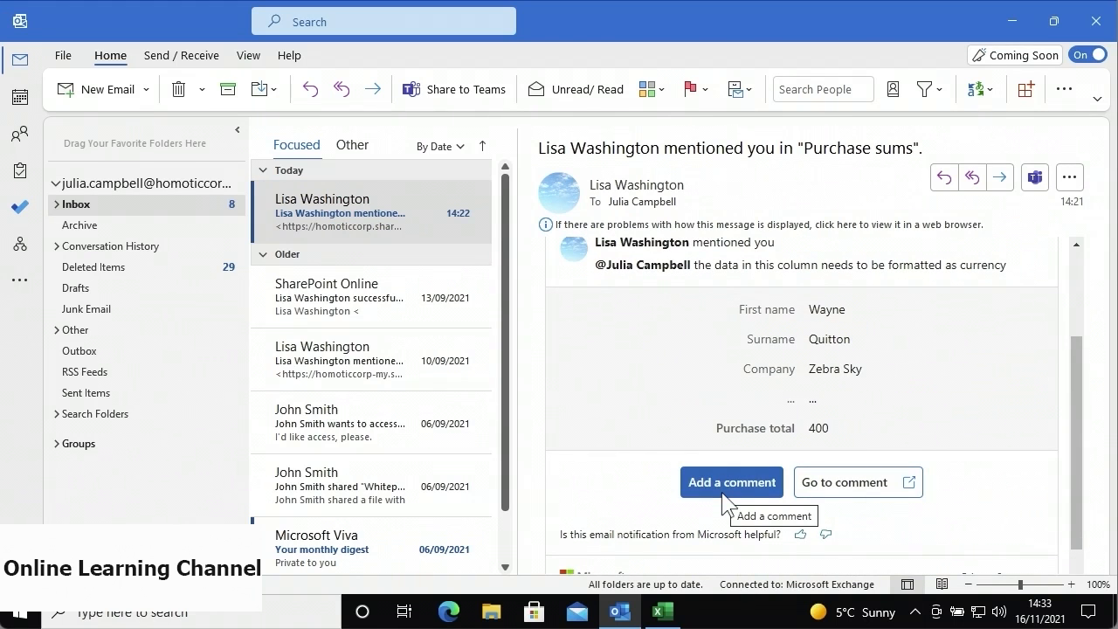
# - Reply to the mention with 'I'll fix this ASAP' and close Outlook
pyautogui.click(774, 491)
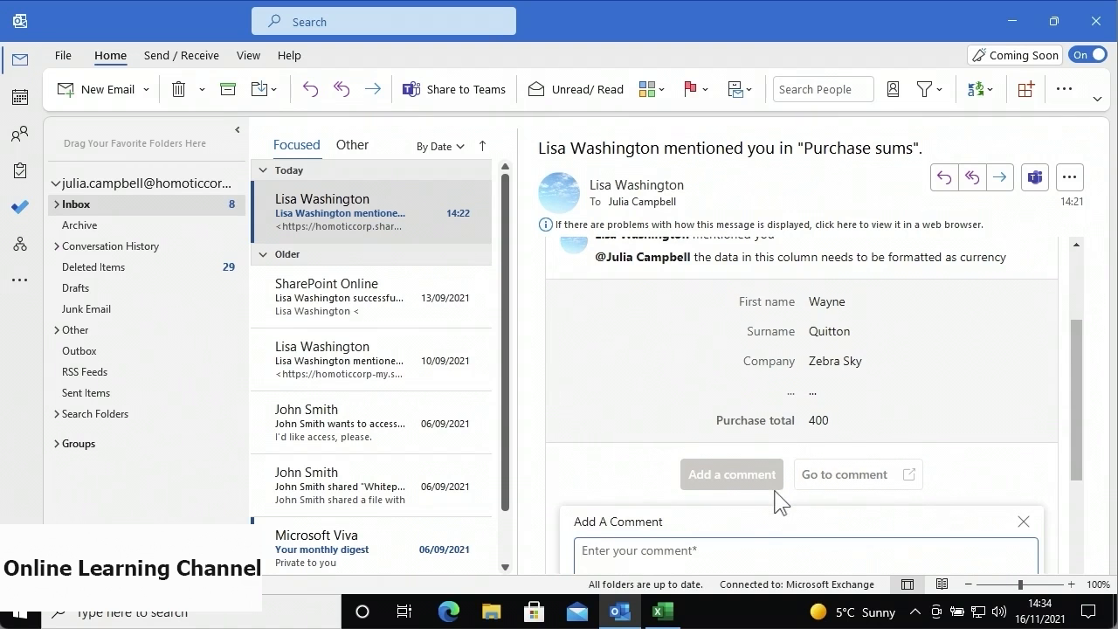
pyautogui.moveTo(1073, 461); pyautogui.dragTo(1088, 524)
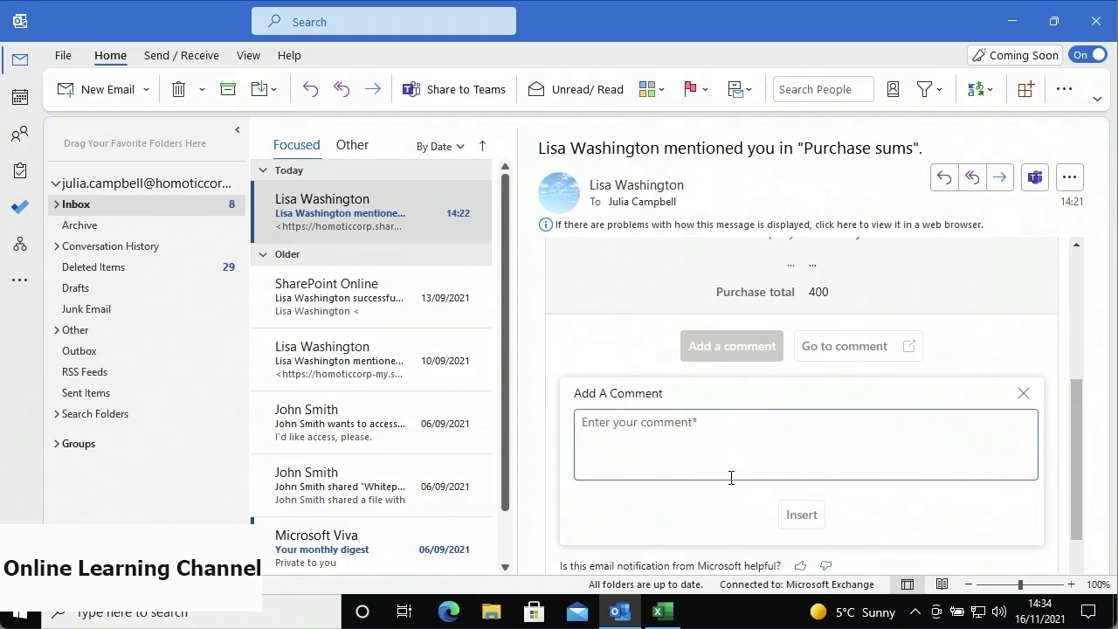
pyautogui.write("I'll fix this ASAP")
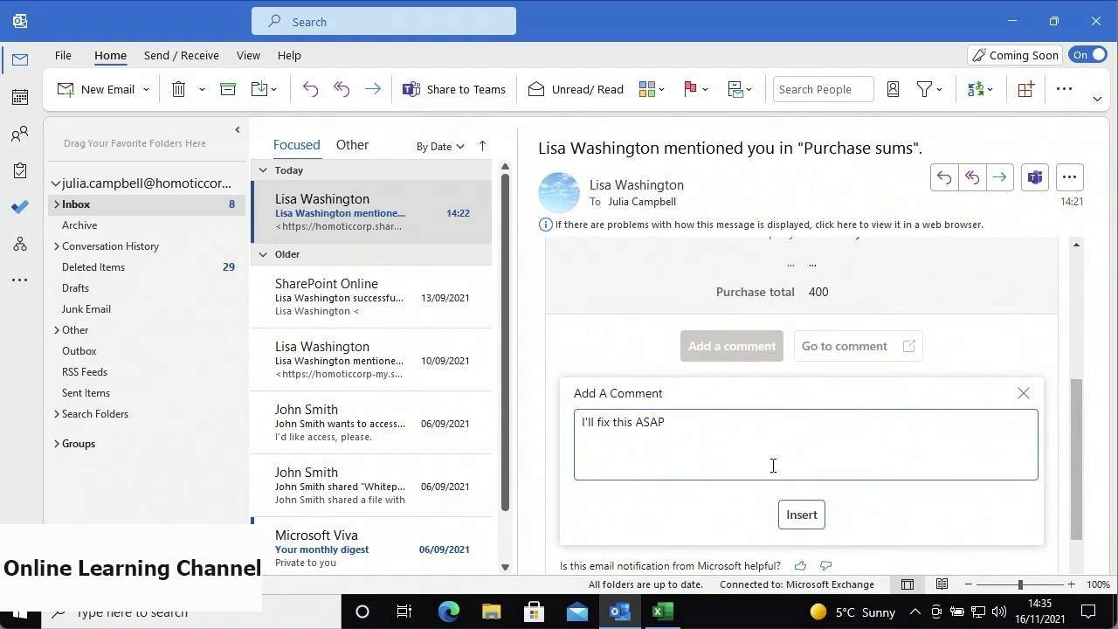
pyautogui.click(800, 515)
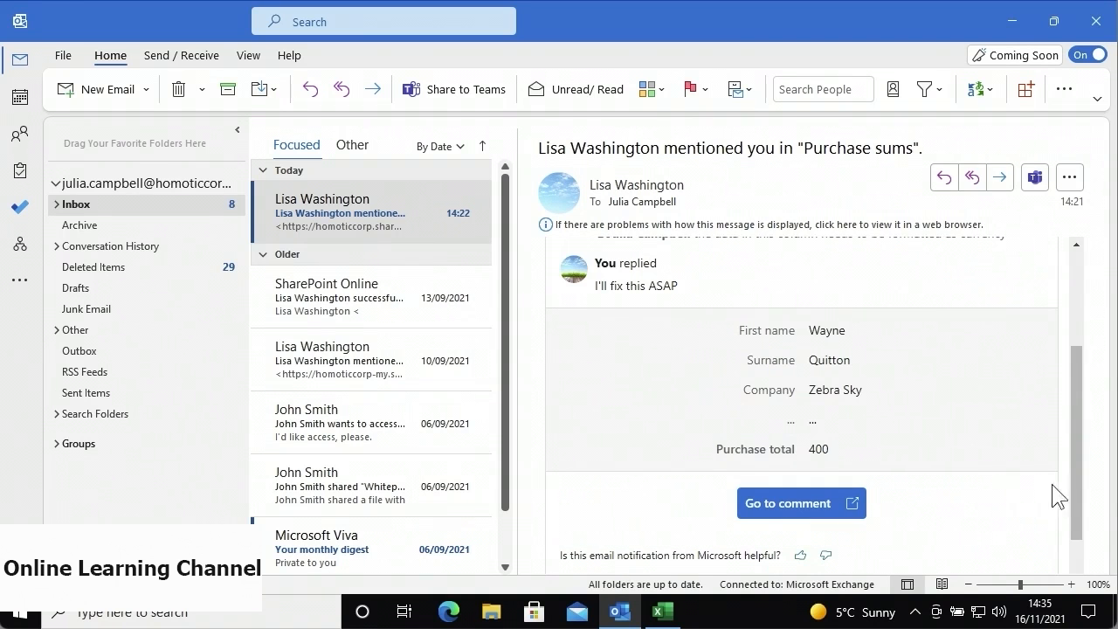
pyautogui.moveTo(1077, 474); pyautogui.dragTo(1077, 387)
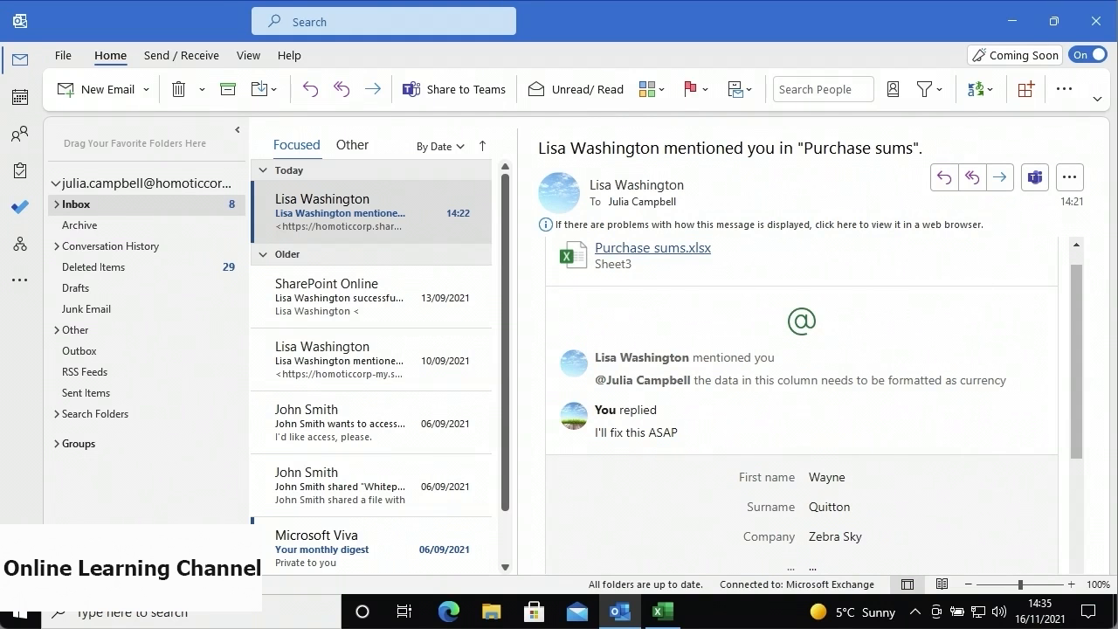
pyautogui.click(1085, 39)
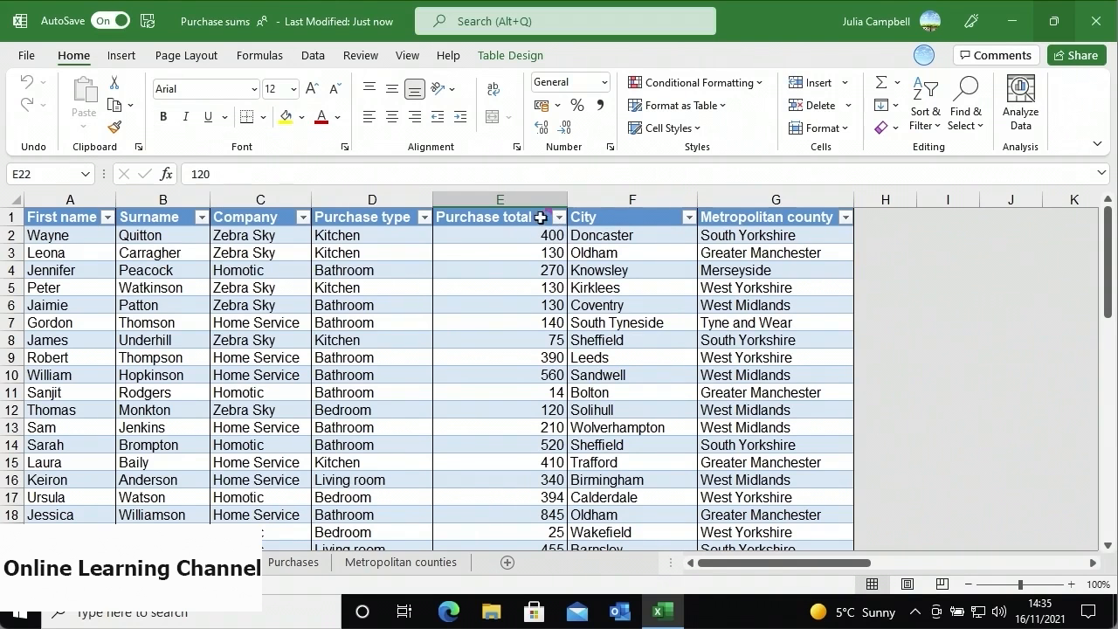
# - Open the co-author's presence avatar menu, showing them editing cell F26 of Purchase sums
pyautogui.moveTo(548, 216)
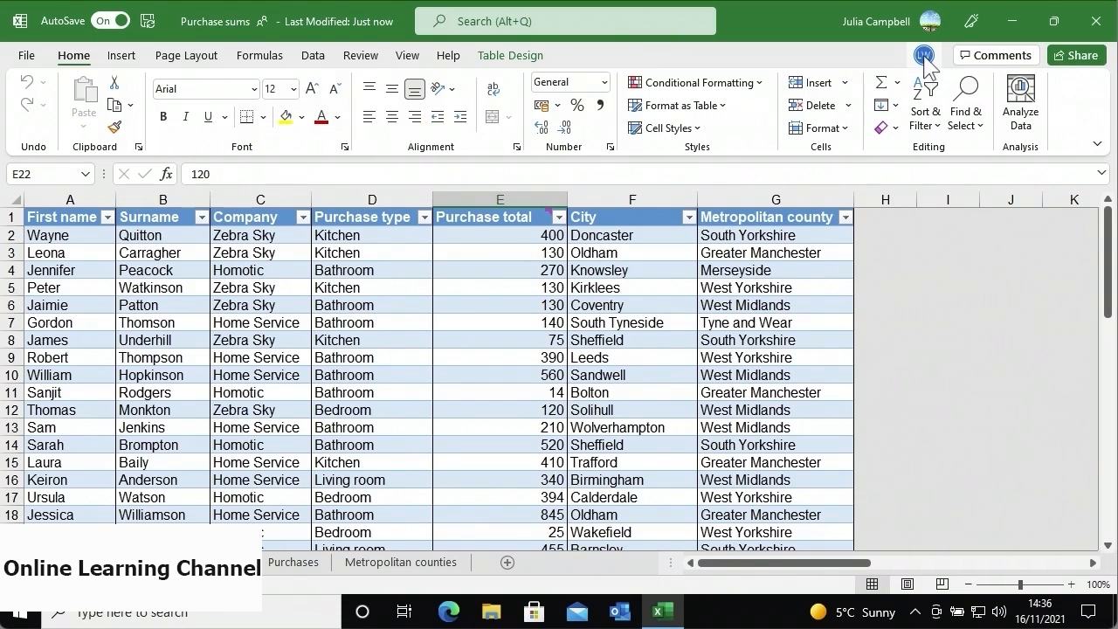
pyautogui.moveTo(924, 61)
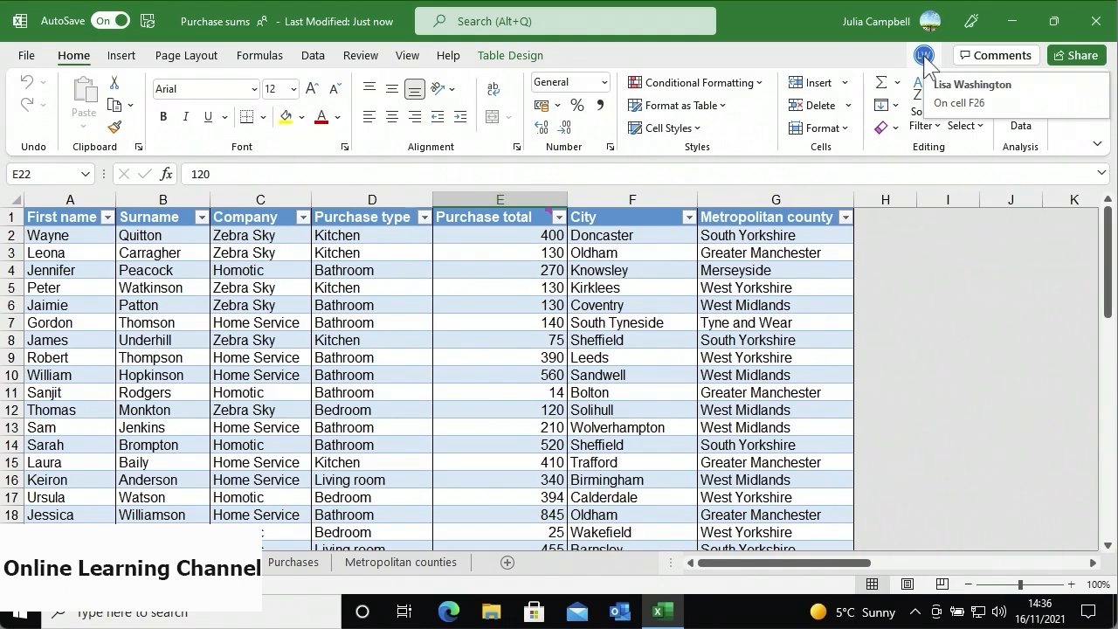
pyautogui.click(924, 57)
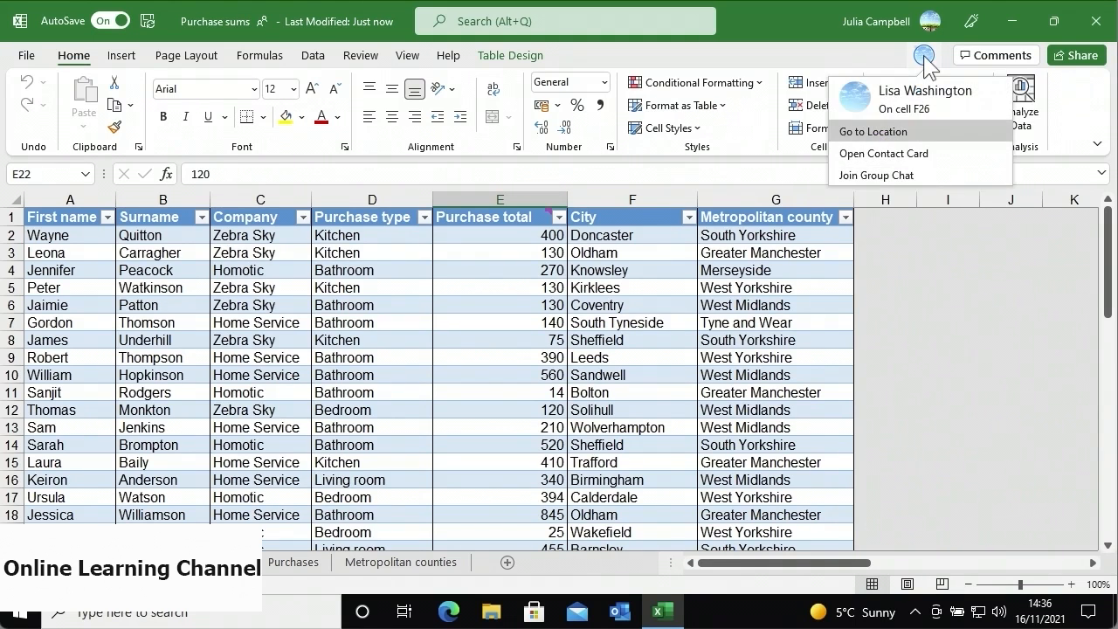
# - View the co-author's contact card, then go to their location at cell F26 (Sunderland)
pyautogui.click(934, 157)
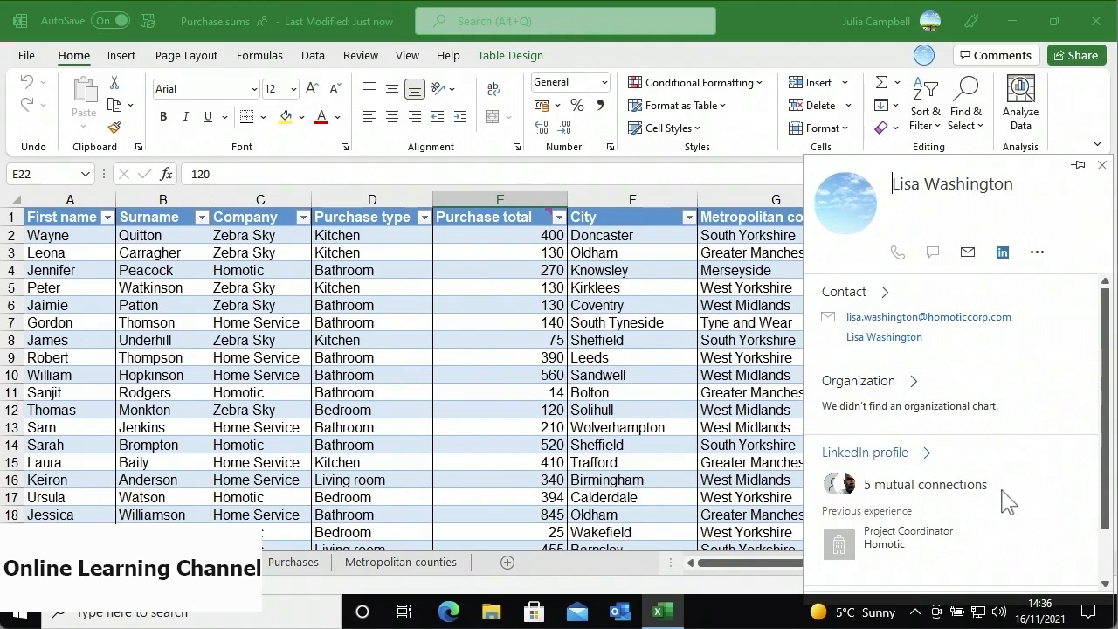
pyautogui.moveTo(1104, 498)
pyautogui.mouseDown()
pyautogui.moveTo(1103, 545)
pyautogui.moveTo(1096, 485)
pyautogui.mouseUp()
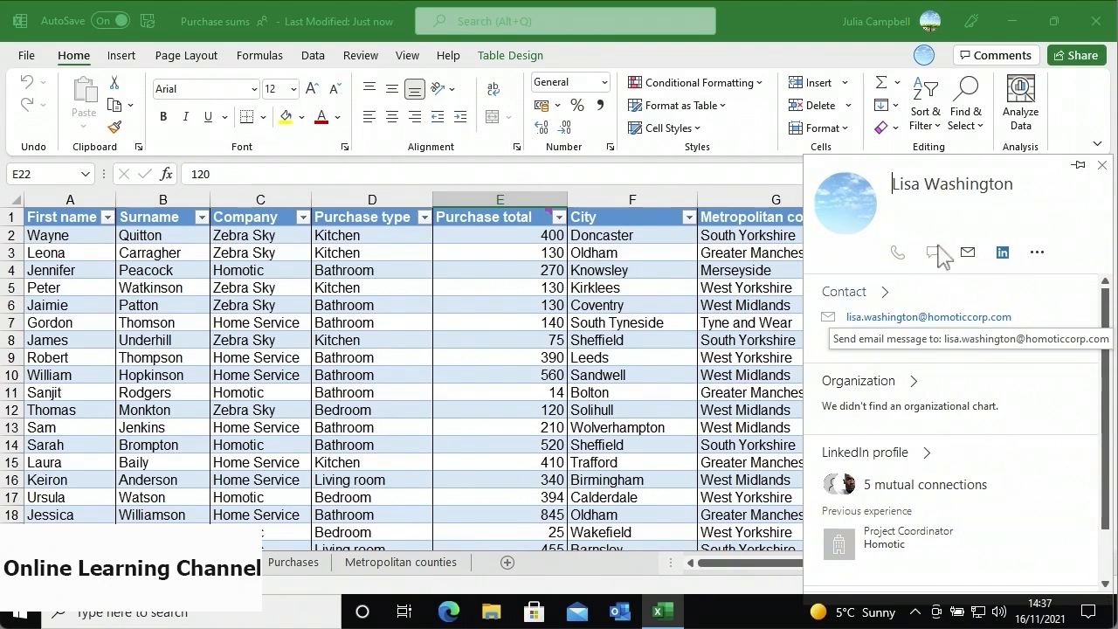
pyautogui.click(924, 55)
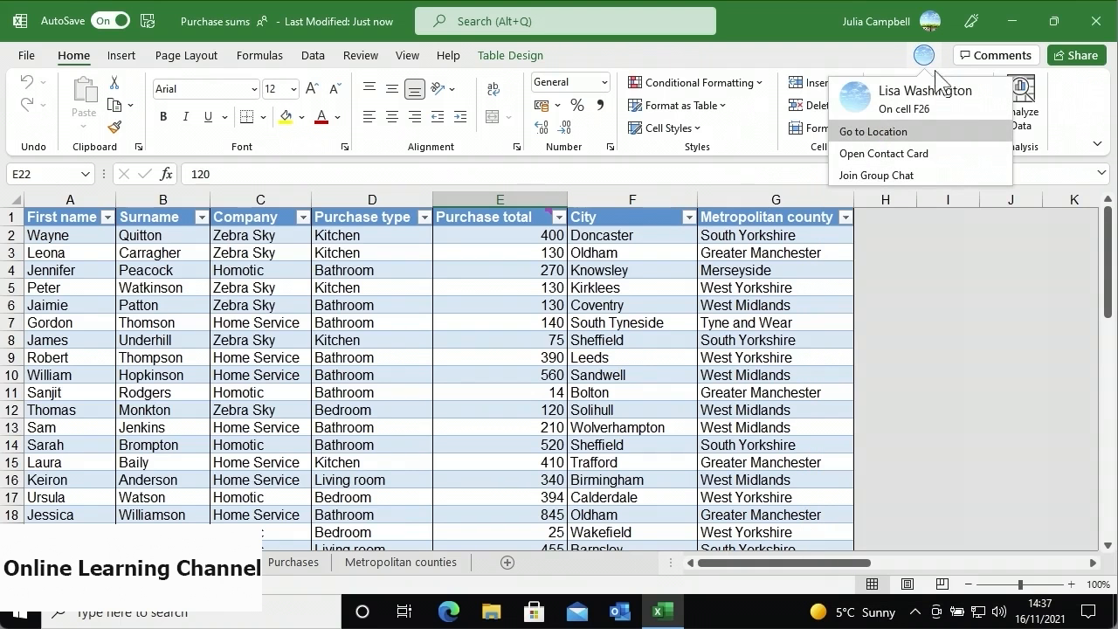
pyautogui.click(926, 125)
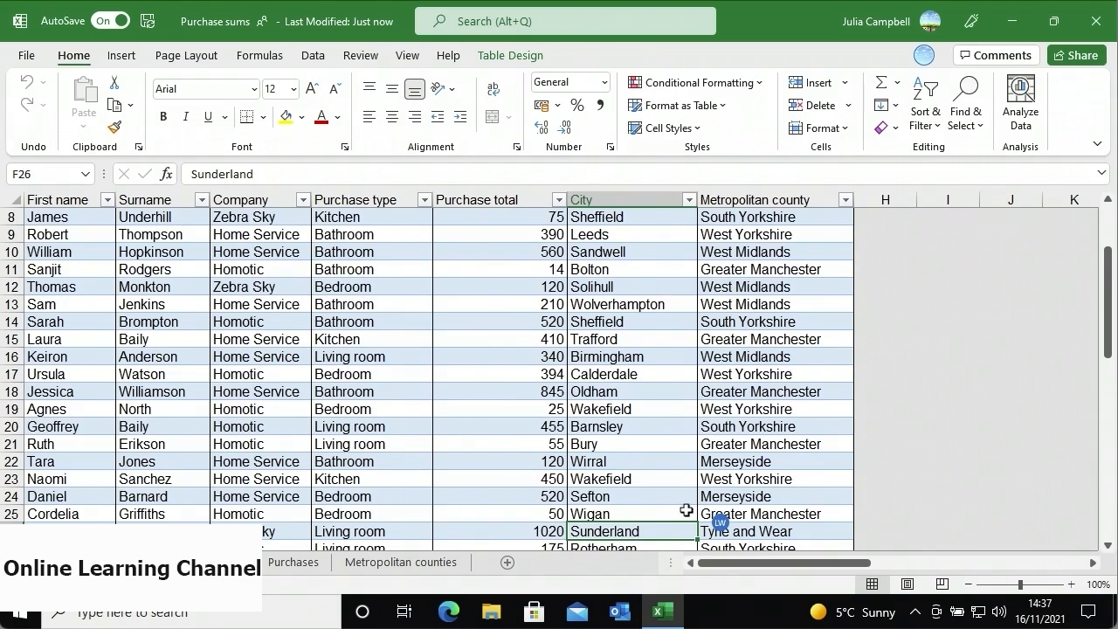
pyautogui.moveTo(725, 531)
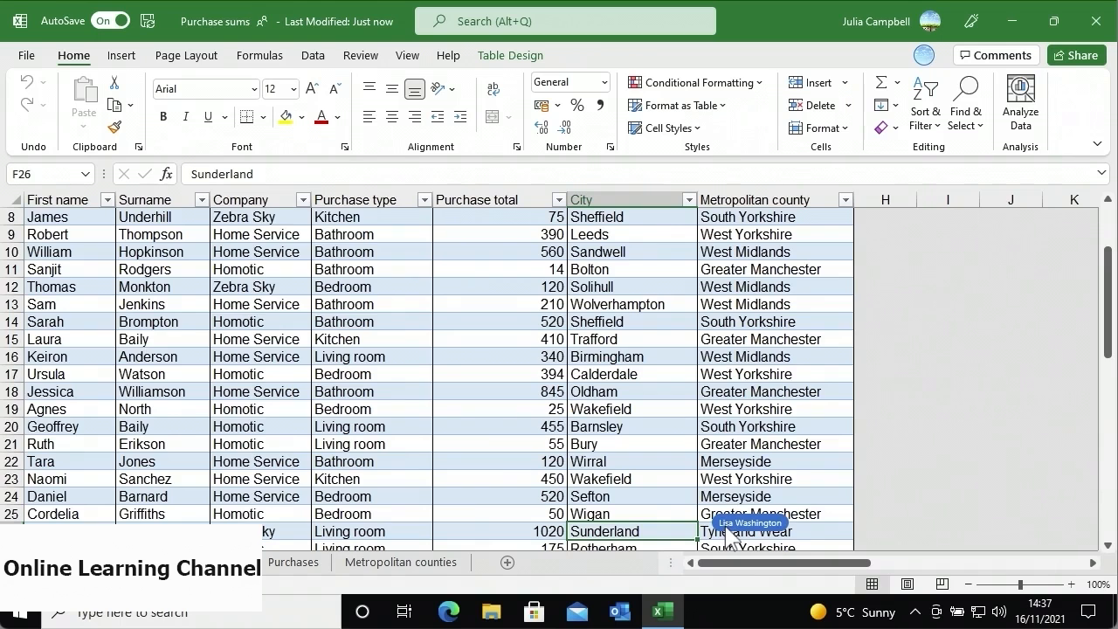
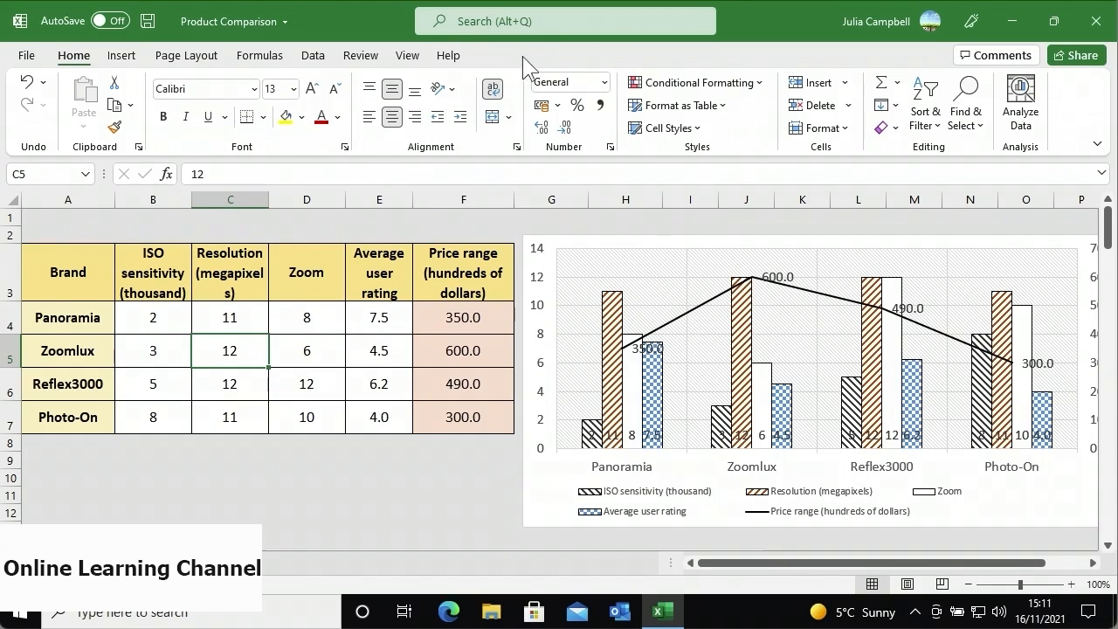
# - On the Info page, set the workbook Title to 'Product Comparison' and Categories to 'Sales'
pyautogui.click(35, 58)
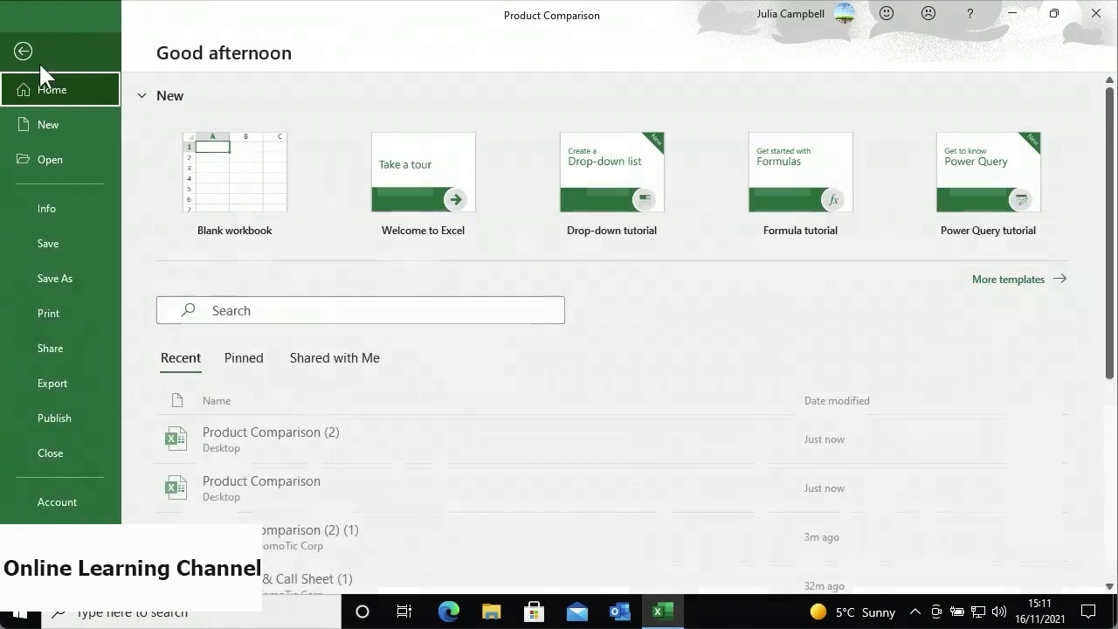
pyautogui.click(81, 200)
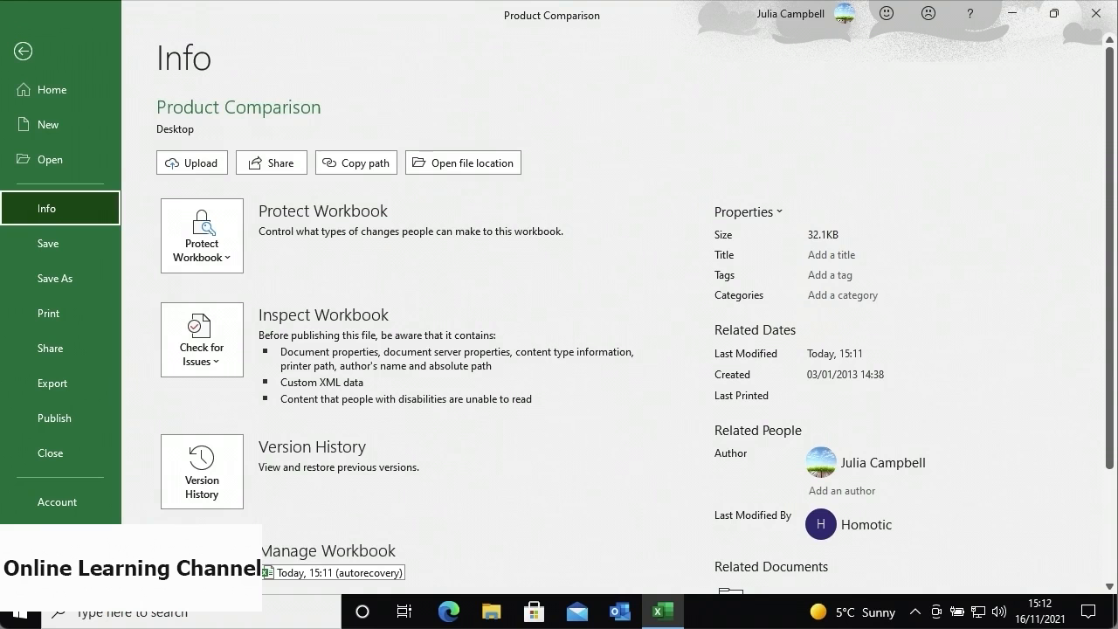
pyautogui.click(823, 255)
pyautogui.write('Pr')
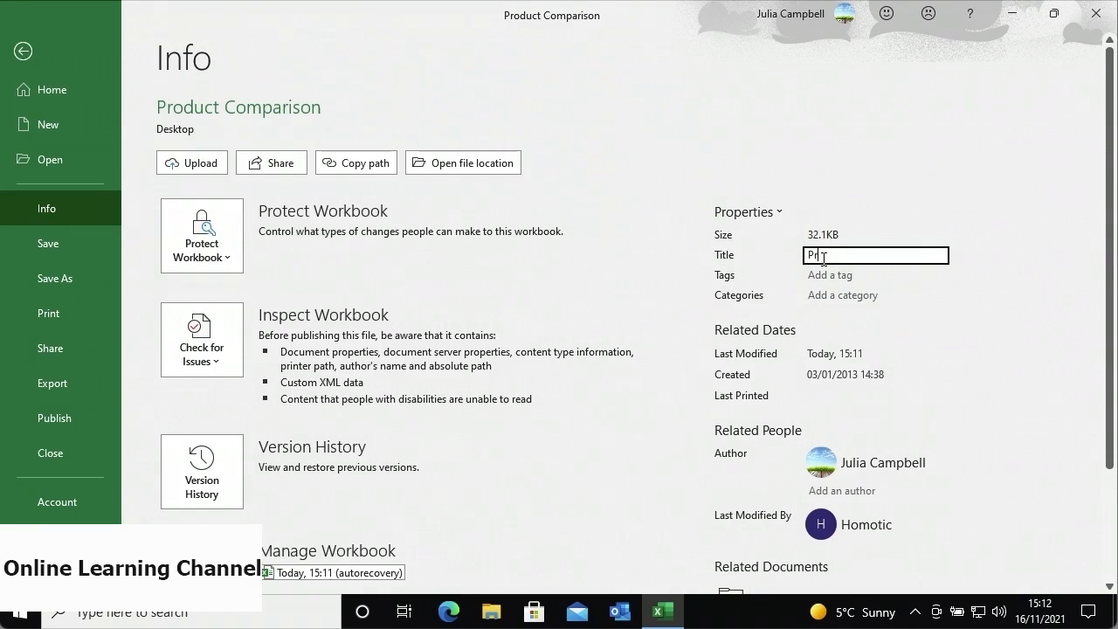
pyautogui.write('oduct Comparison')
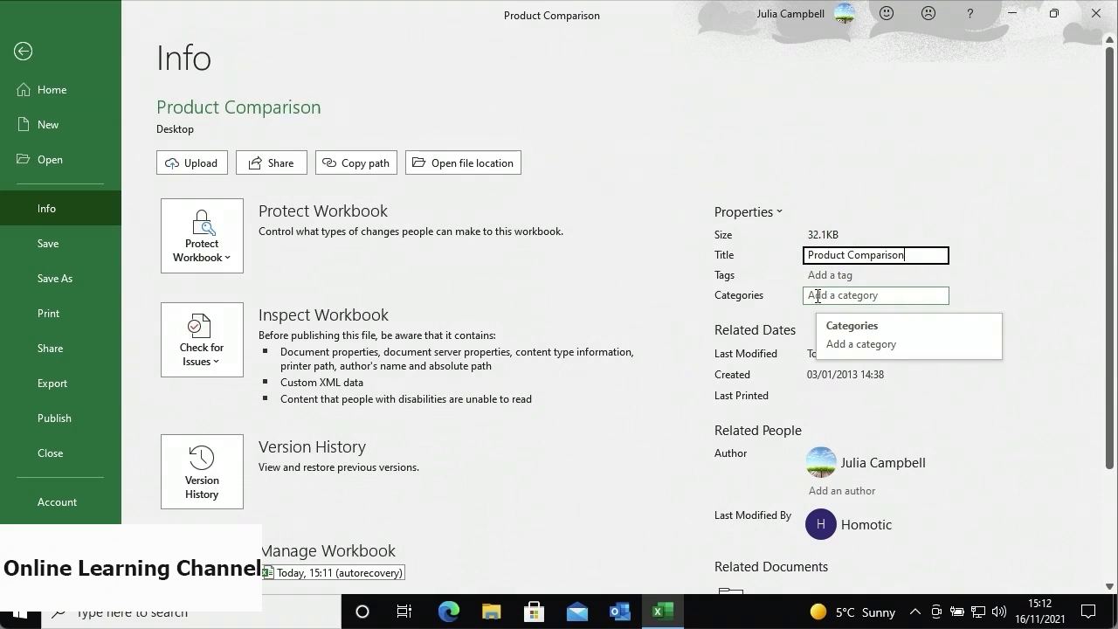
pyautogui.click(817, 296)
pyautogui.write('Sa')
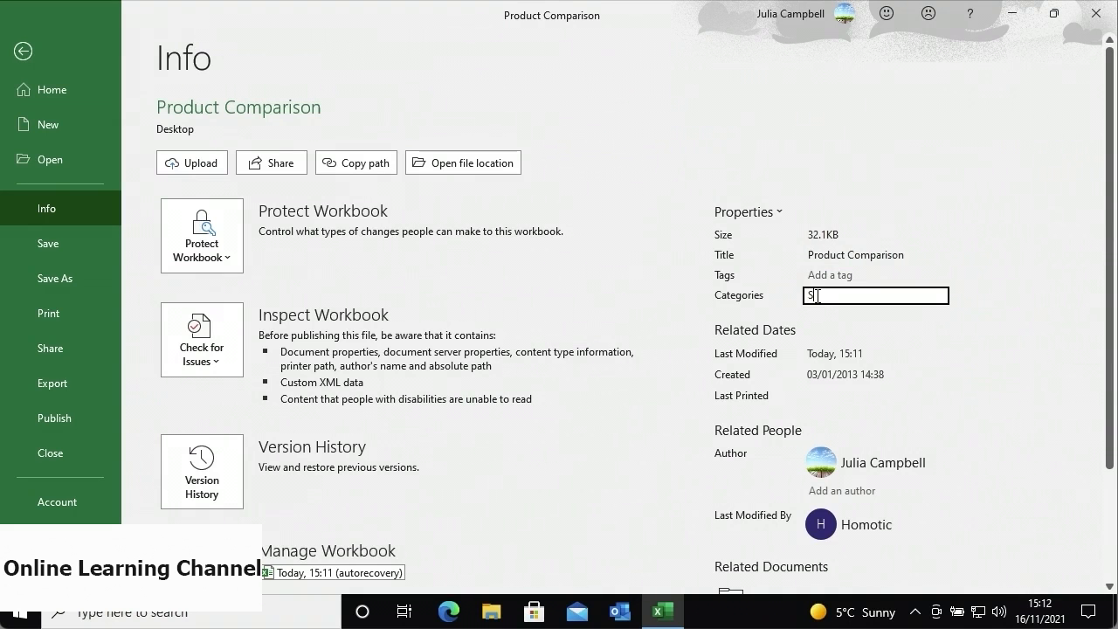
pyautogui.write('les')
pyautogui.press('Return')
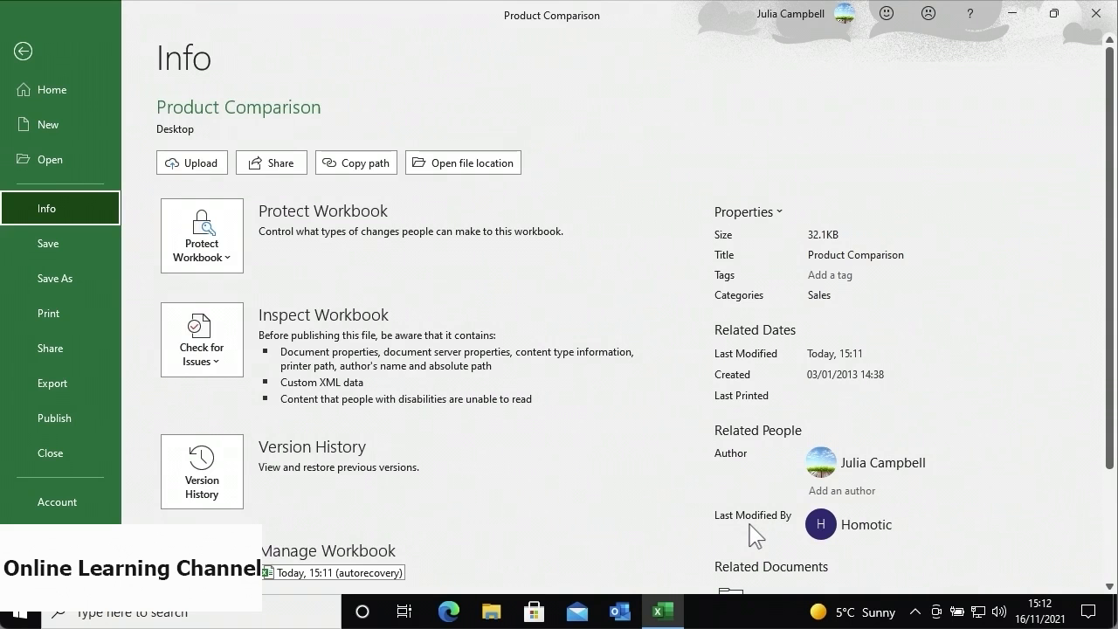
# - View the existing author's contact card, then close it
pyautogui.moveTo(813, 468)
pyautogui.click(813, 465)
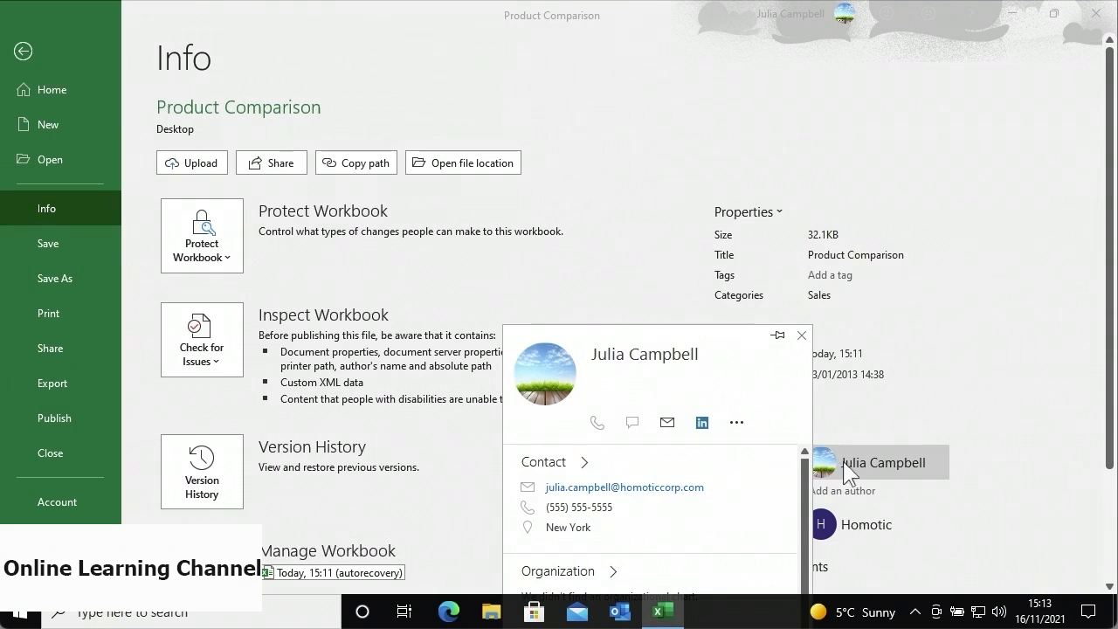
pyautogui.press('Escape')
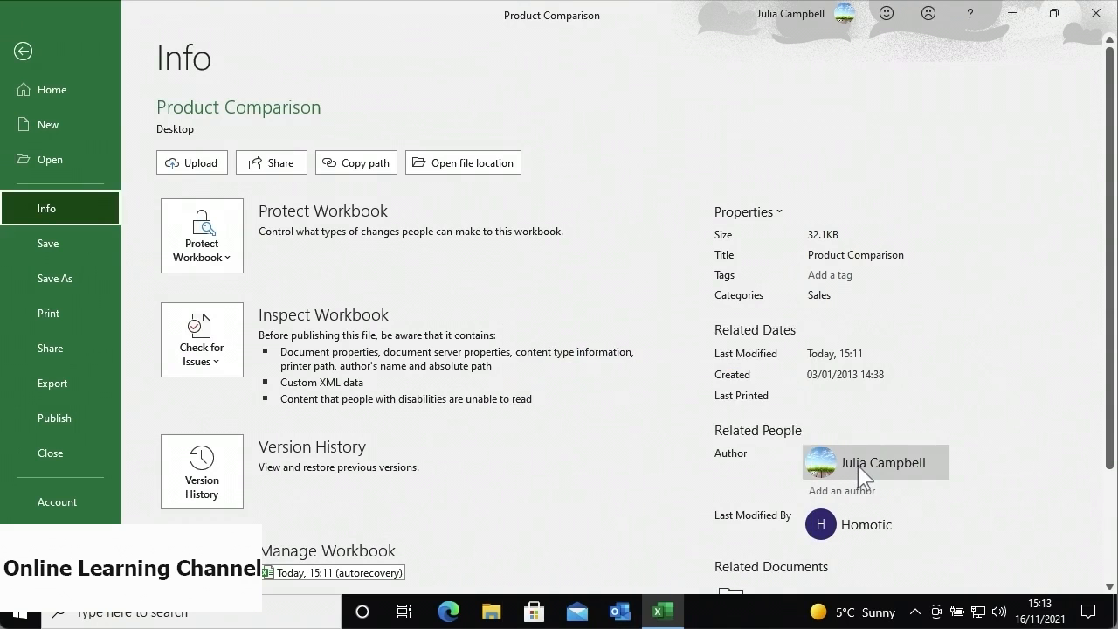
# - Add another author to the workbook, choosing the matching suggested contact
pyautogui.rightClick(858, 467)
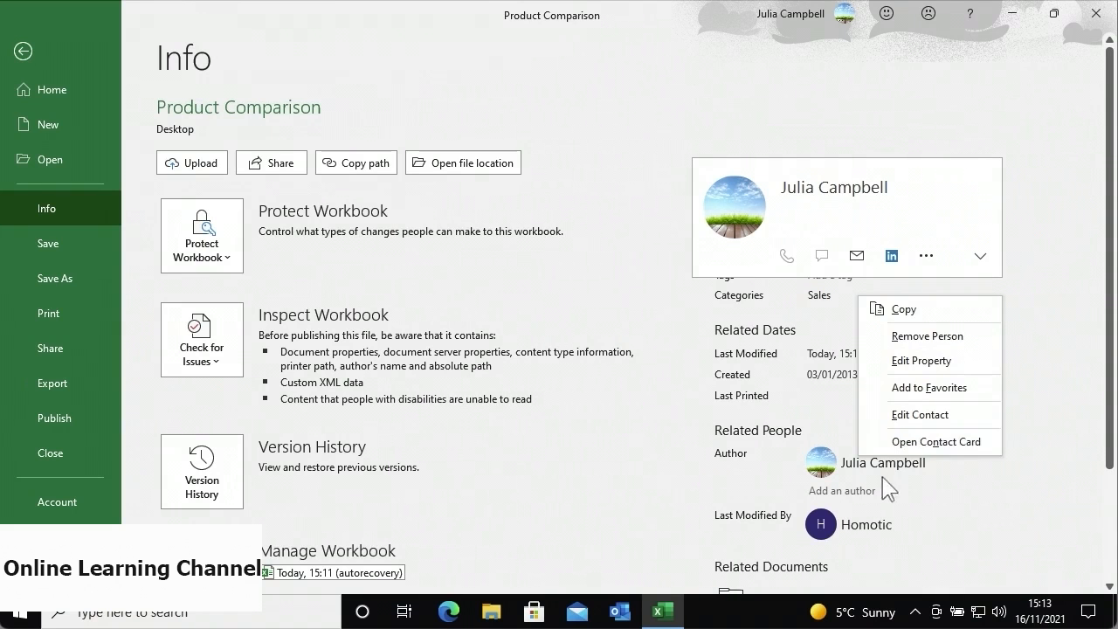
pyautogui.click(860, 494)
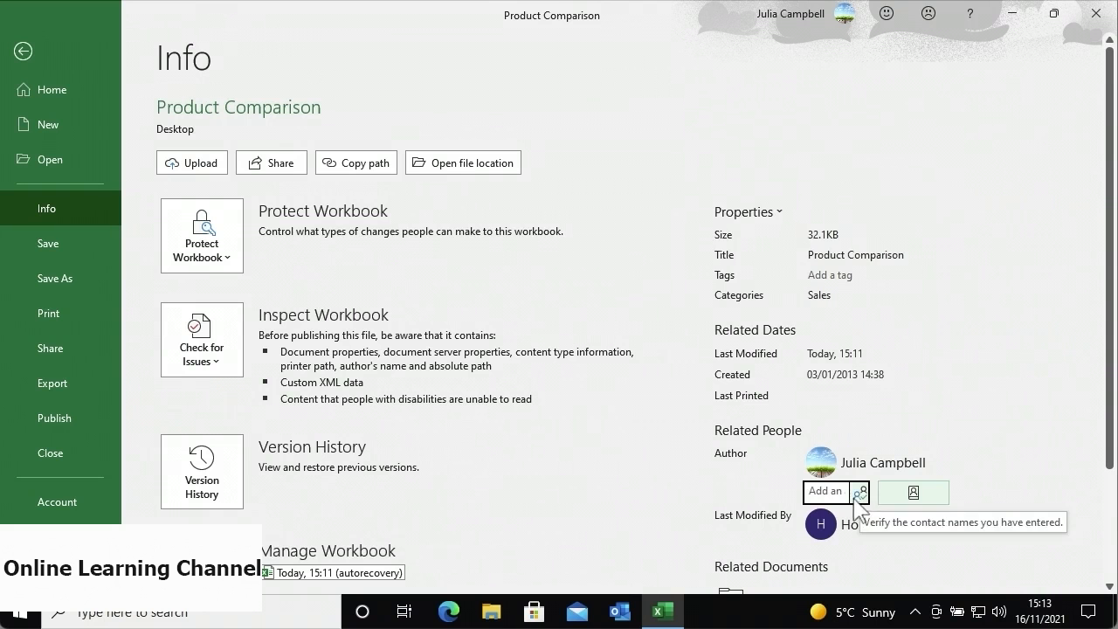
pyautogui.write('john')
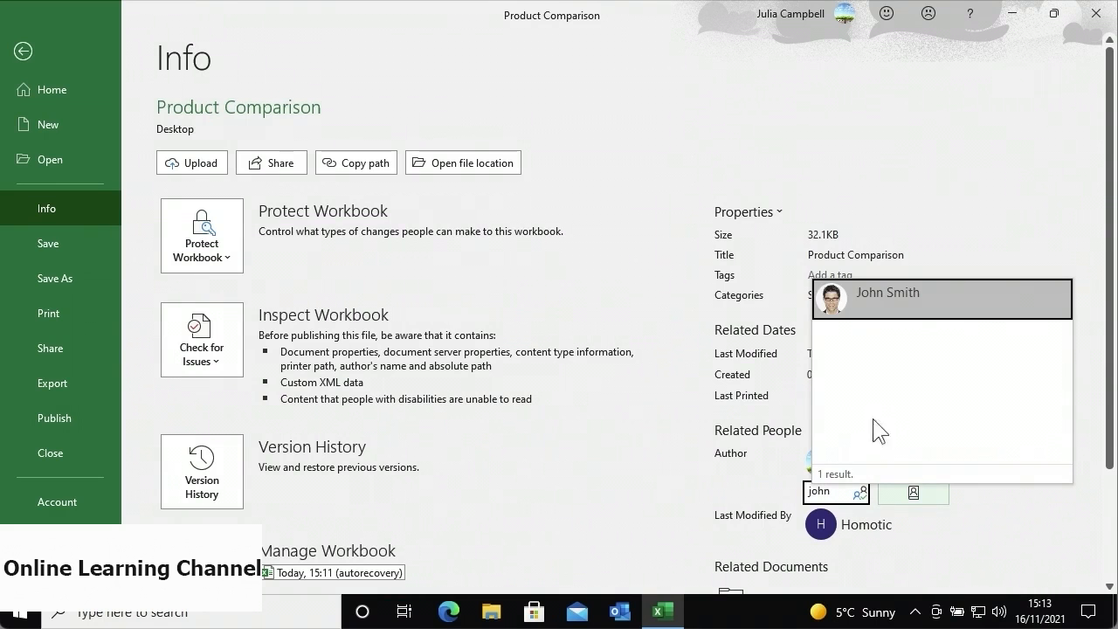
pyautogui.click(908, 307)
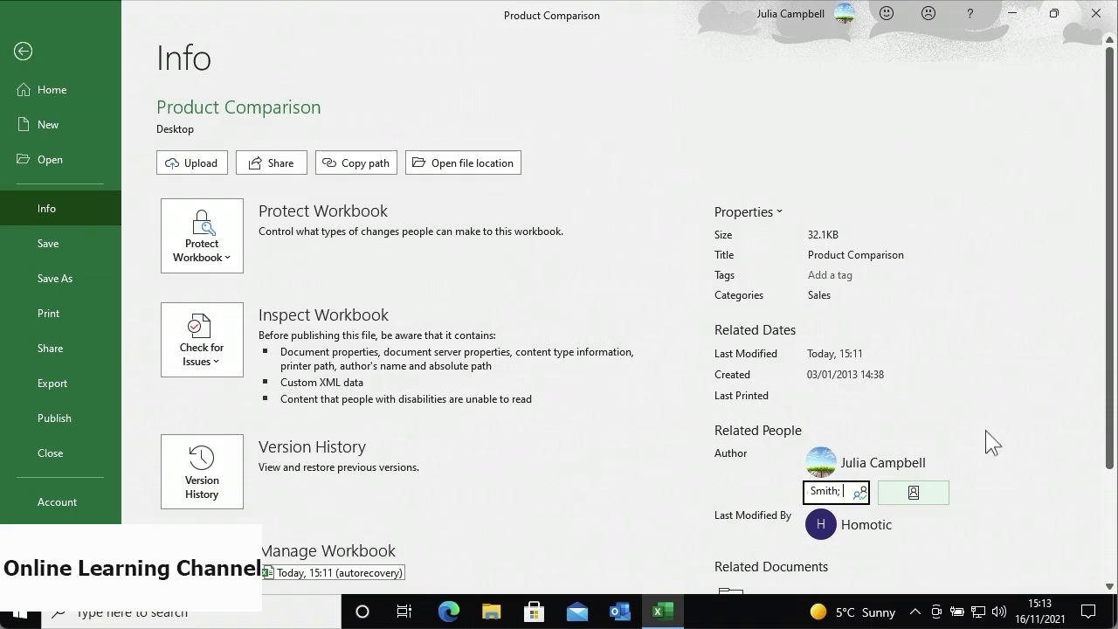
pyautogui.click(1010, 490)
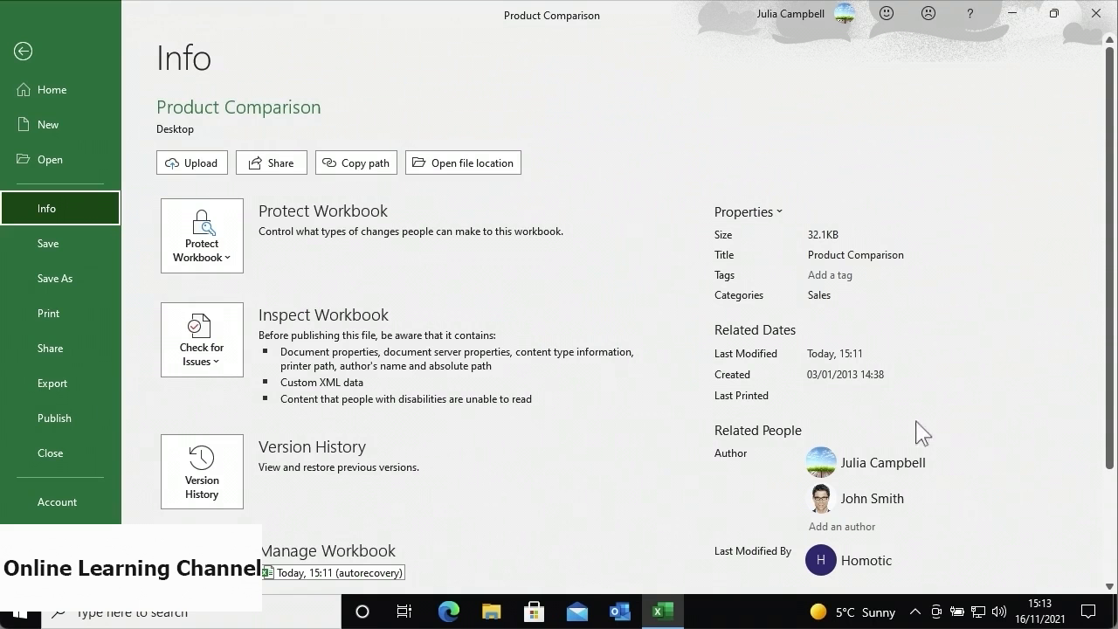
pyautogui.click(780, 216)
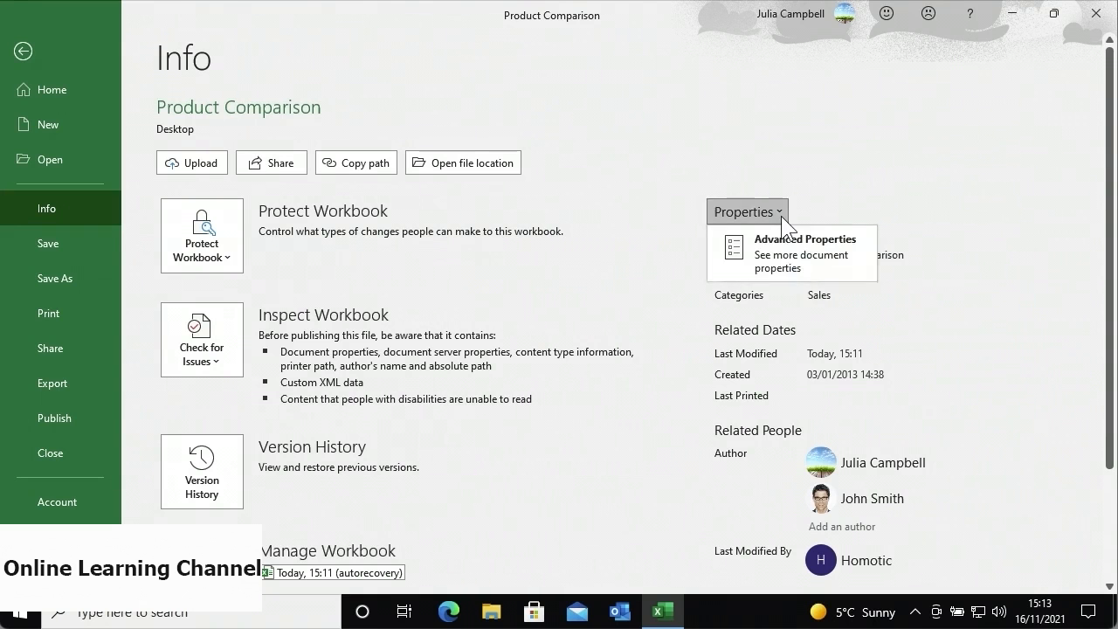
# - Enter HomoTic as the Company in the Advanced Properties Summary tab
pyautogui.click(762, 258)
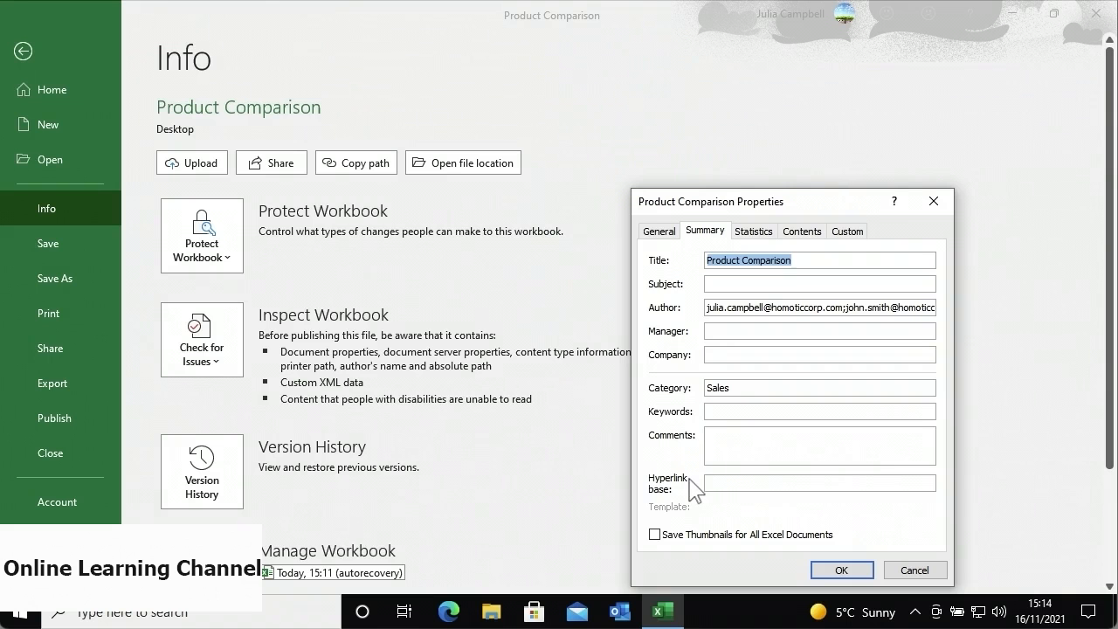
pyautogui.click(729, 355)
pyautogui.write('Ho')
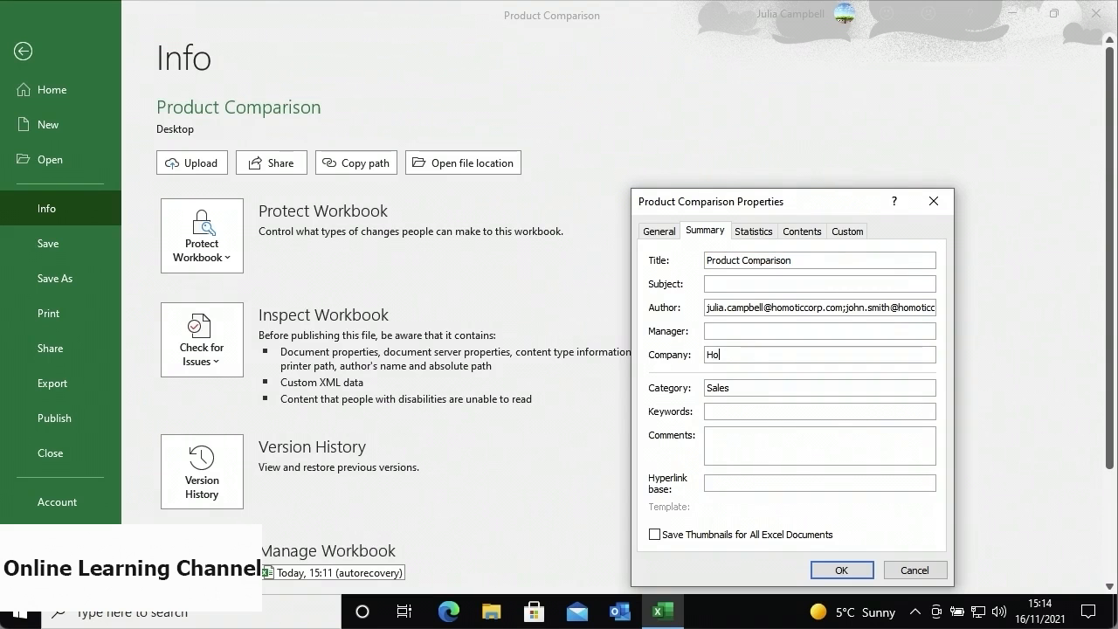
pyautogui.write('moTic')
# - Review the General, Statistics, Contents and Custom property tabs, then confirm and close
pyautogui.click(660, 231)
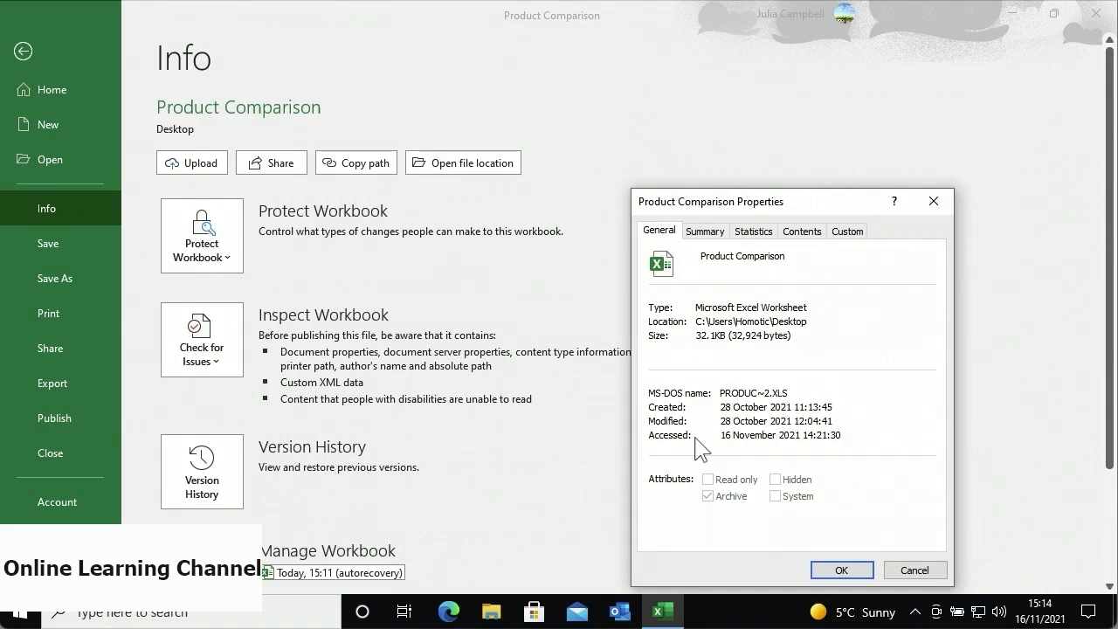
pyautogui.click(746, 234)
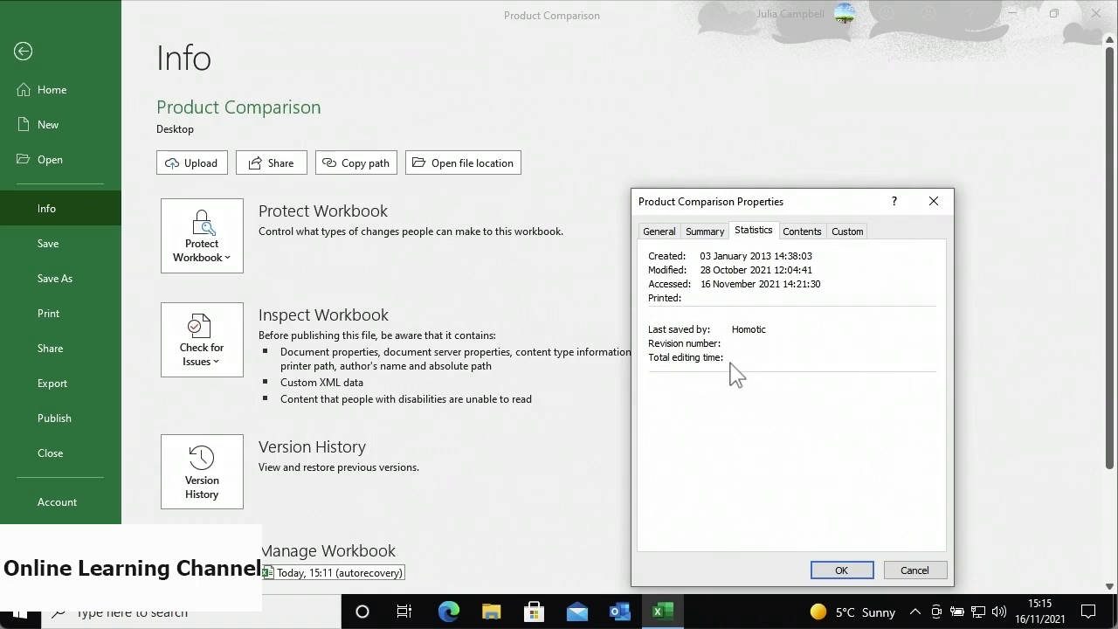
pyautogui.click(803, 234)
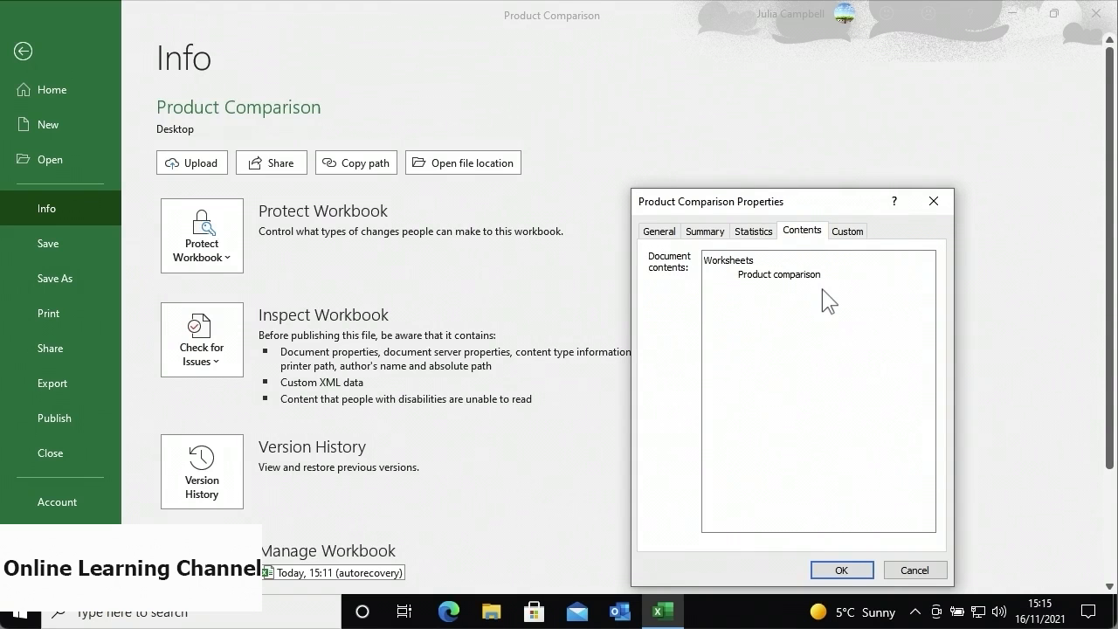
pyautogui.click(842, 237)
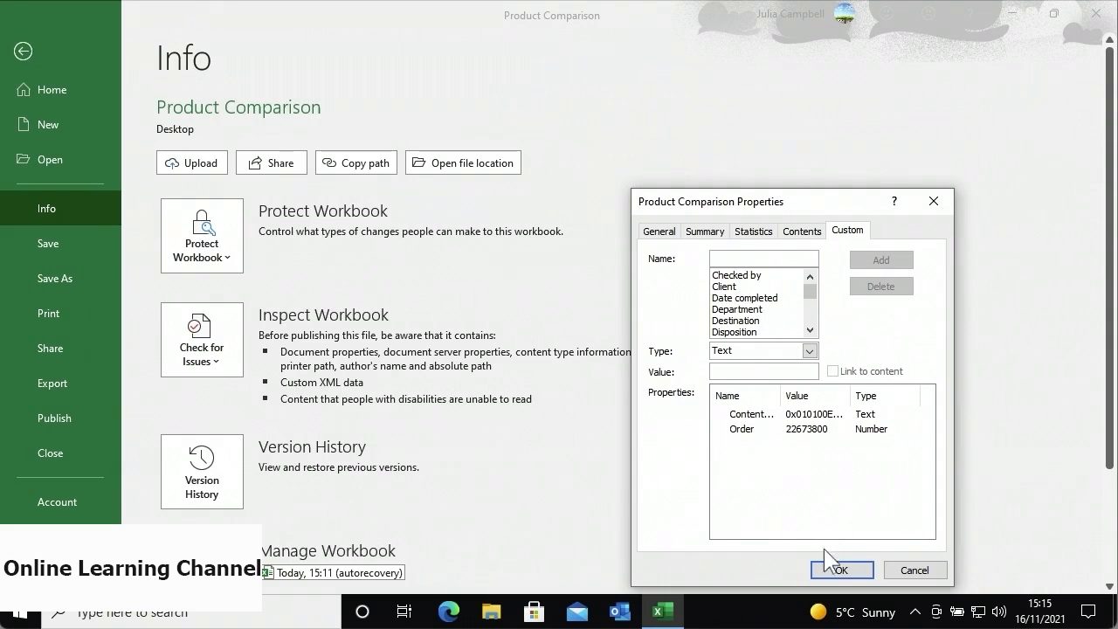
pyautogui.click(833, 570)
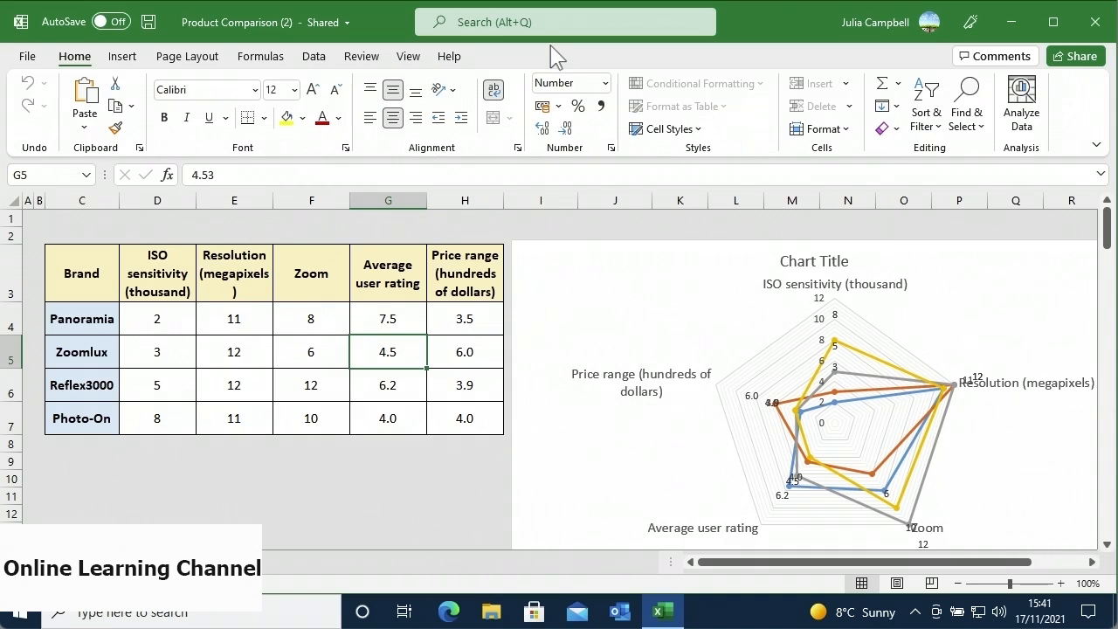
# - Show the Review ribbon tab for the Product Comparison (2) workbook
pyautogui.click(361, 58)
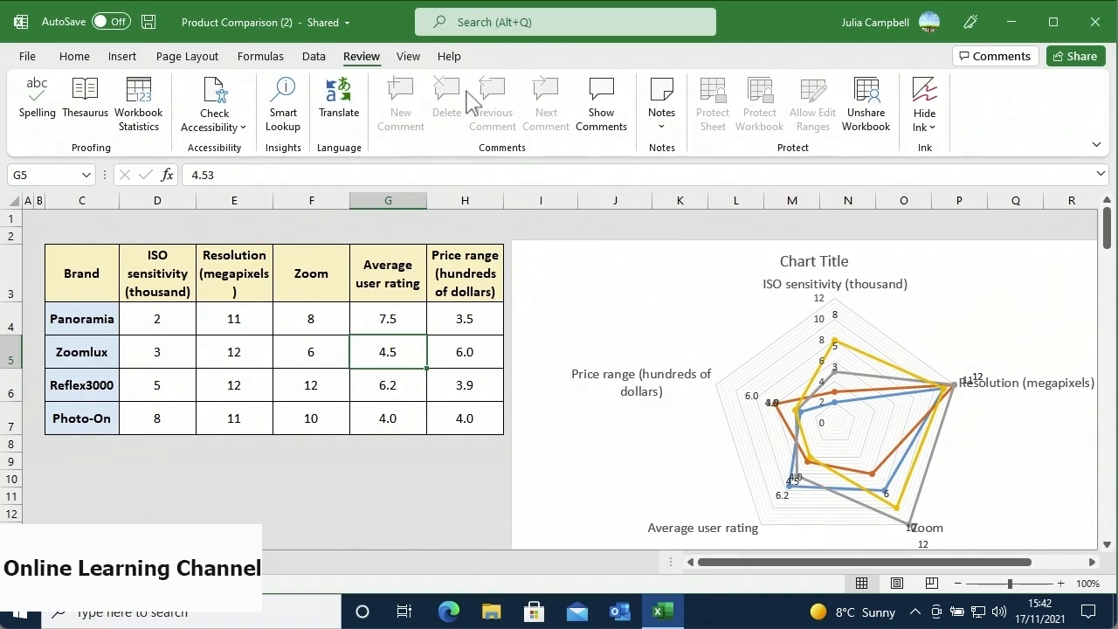
# - Add Track Changes (Legacy) from All Commands to the custom Tracking group under Review
pyautogui.rightClick(586, 157)
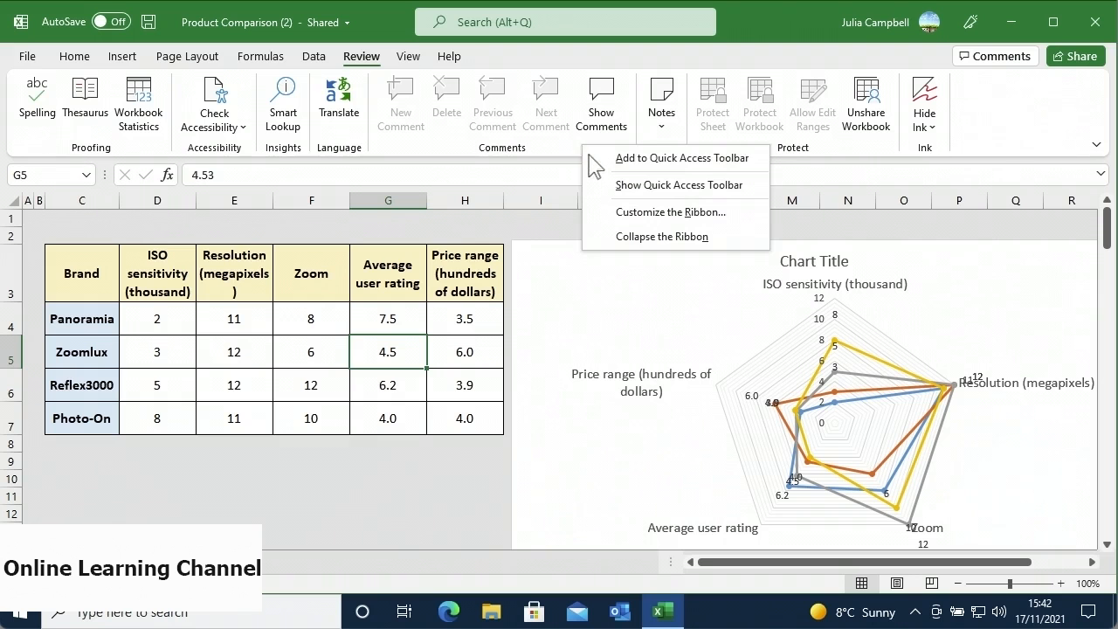
pyautogui.click(600, 214)
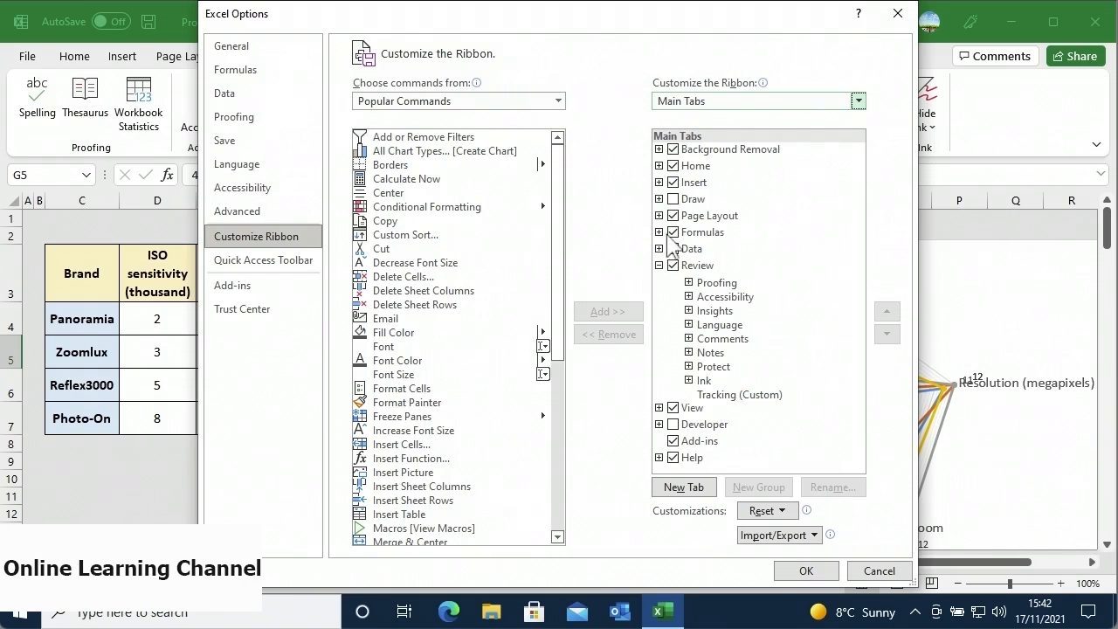
pyautogui.click(712, 269)
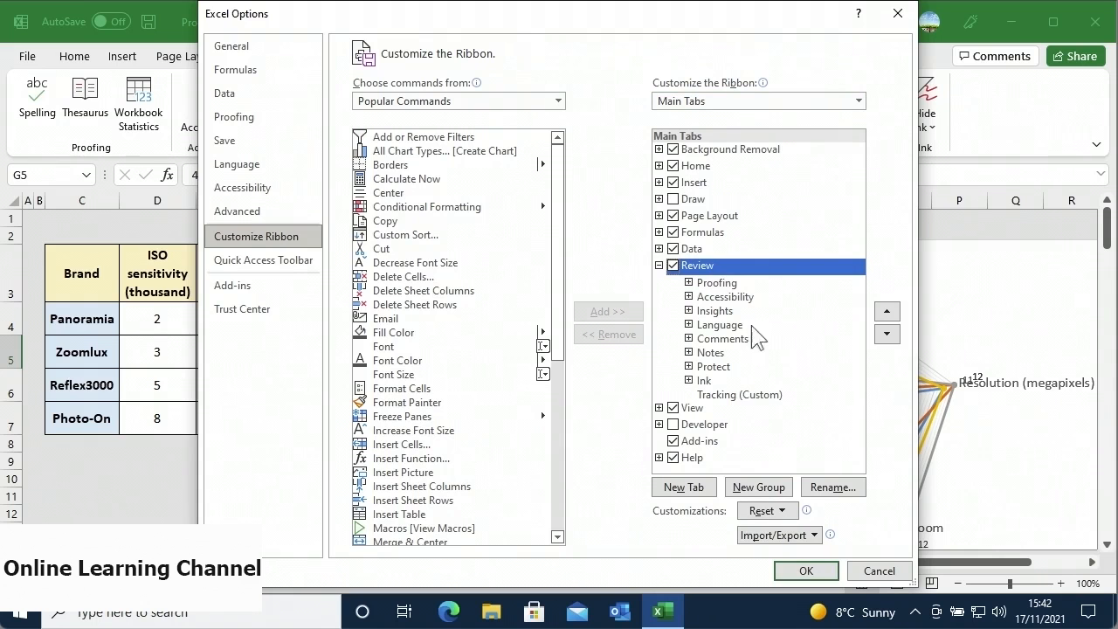
pyautogui.click(780, 397)
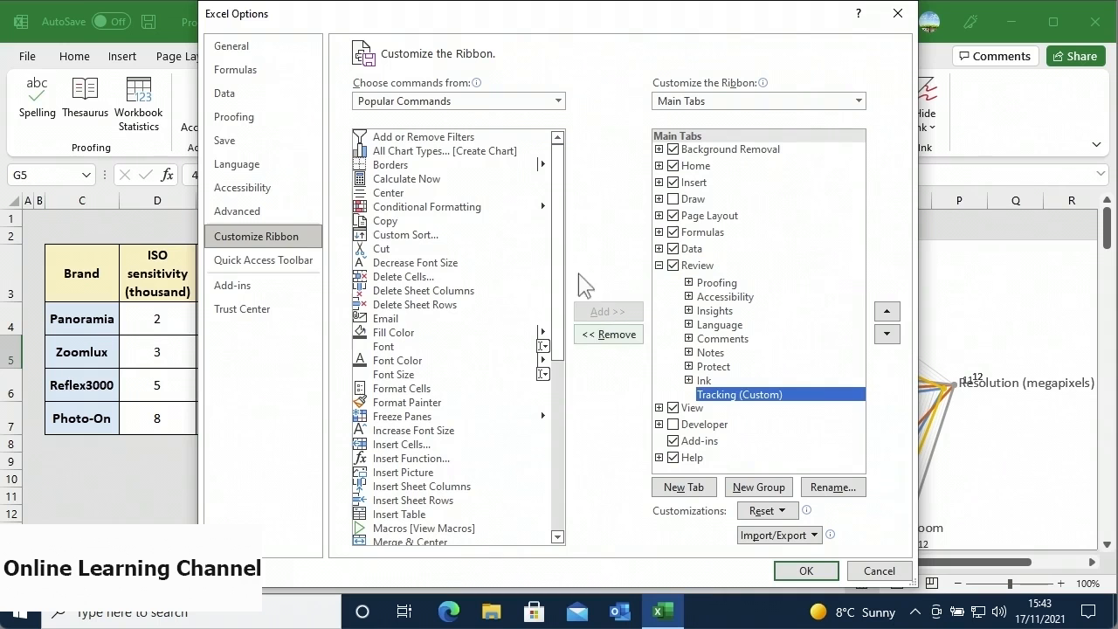
pyautogui.click(557, 101)
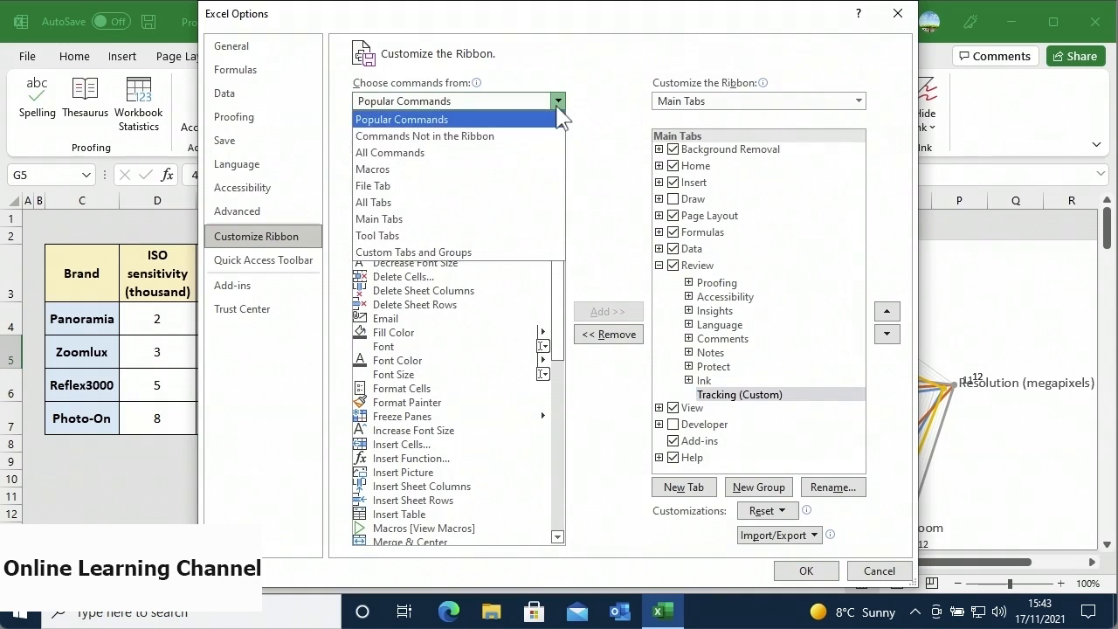
pyautogui.click(541, 160)
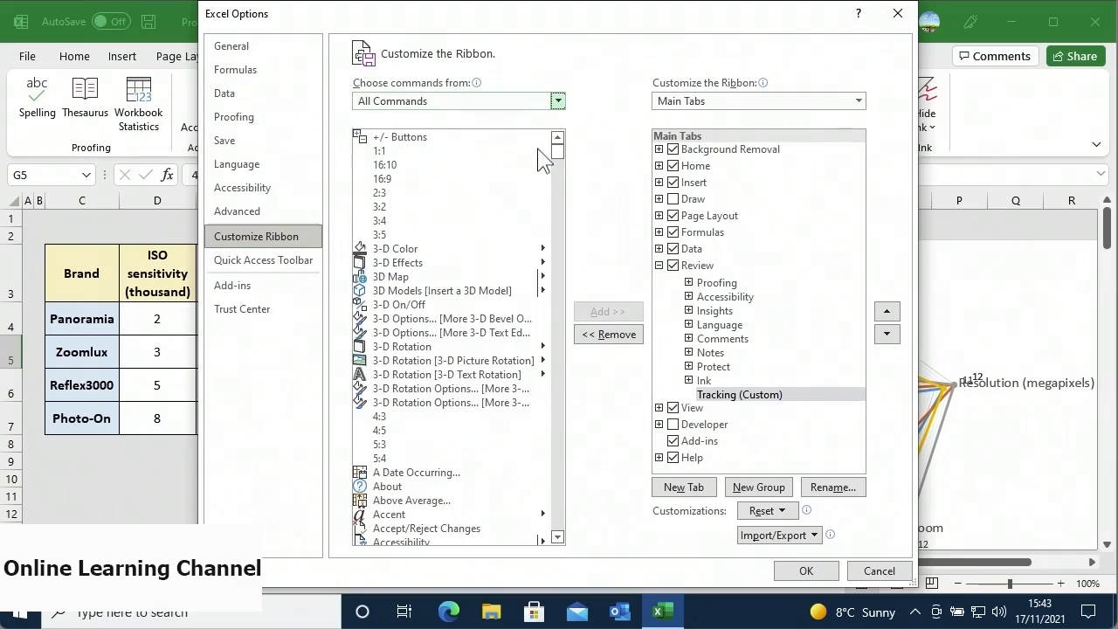
pyautogui.moveTo(556, 155); pyautogui.dragTo(555, 510)
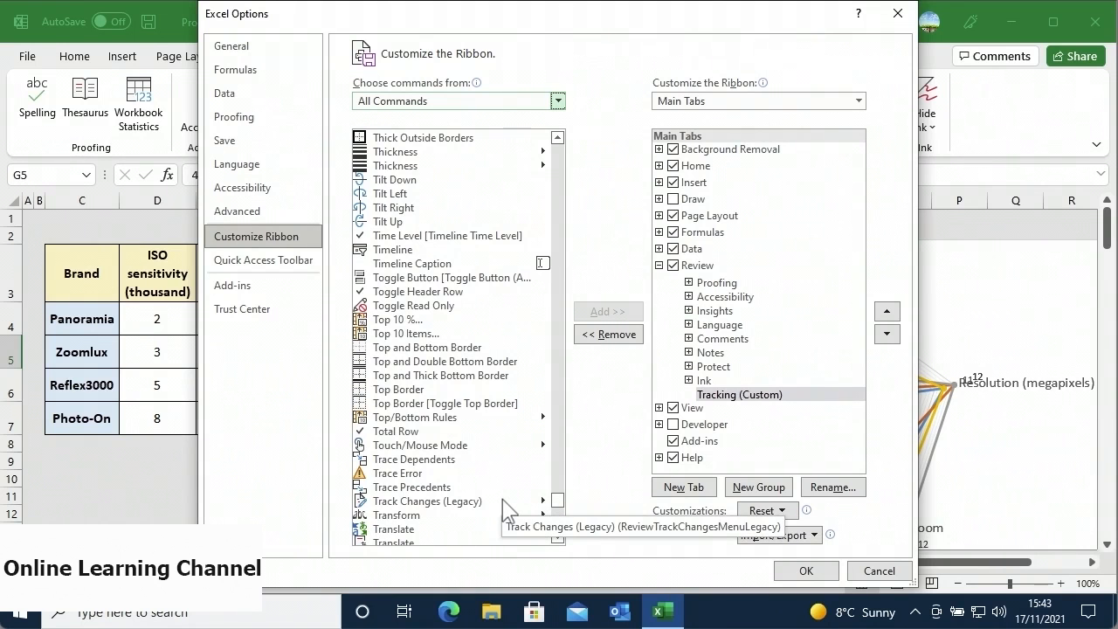
pyautogui.click(507, 505)
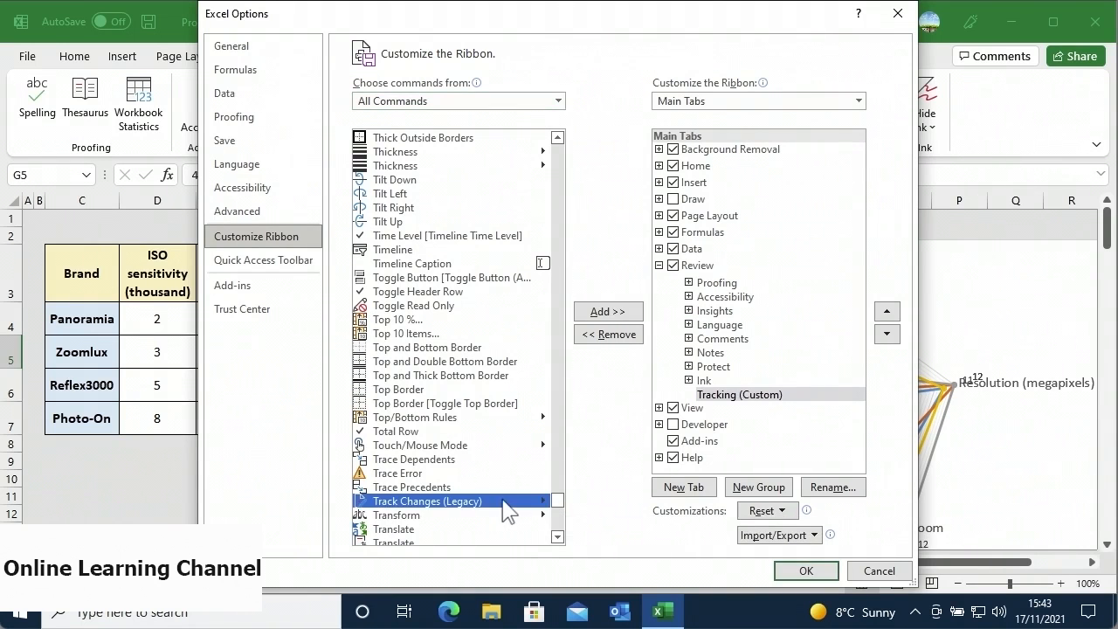
pyautogui.click(611, 312)
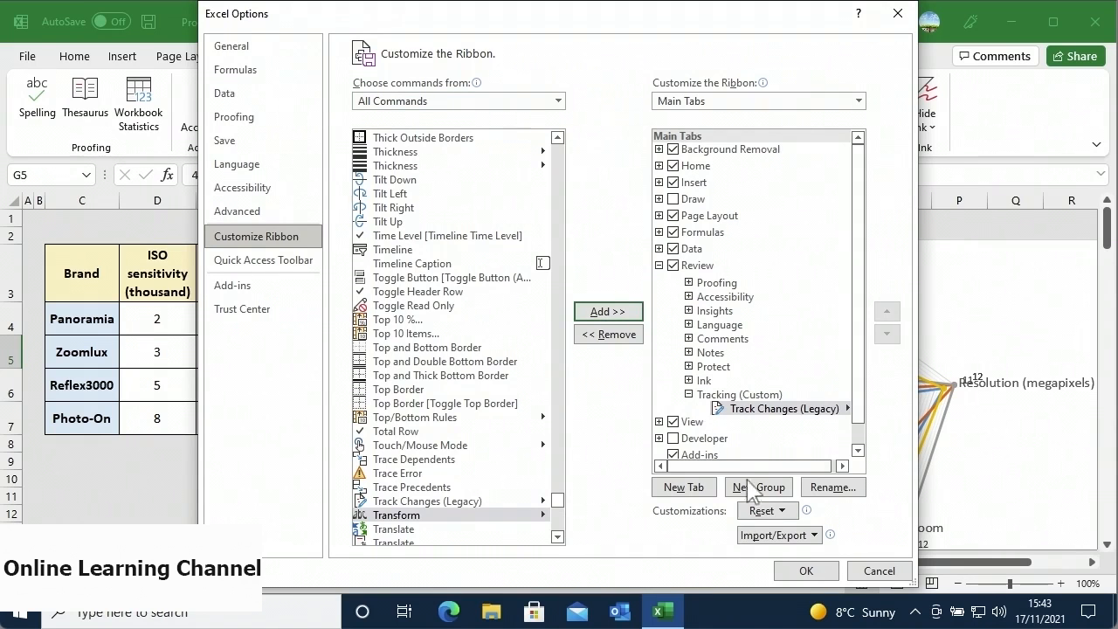
pyautogui.click(802, 572)
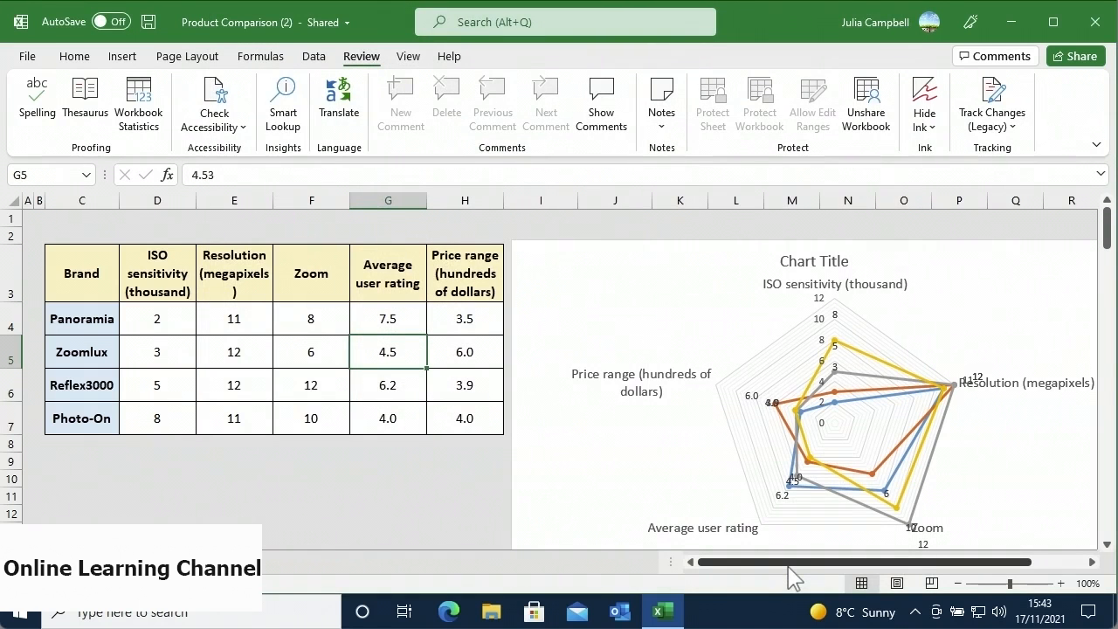
# - Track changes while editing, highlighting everyone's changes since last save, and save the workbook as shared
pyautogui.click(990, 131)
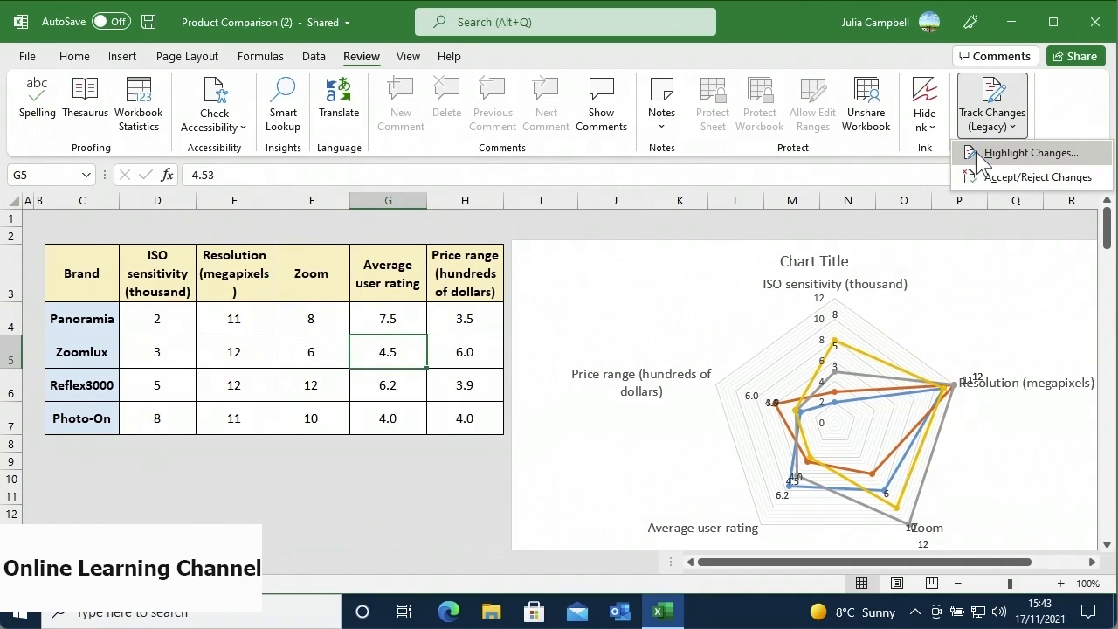
pyautogui.click(976, 151)
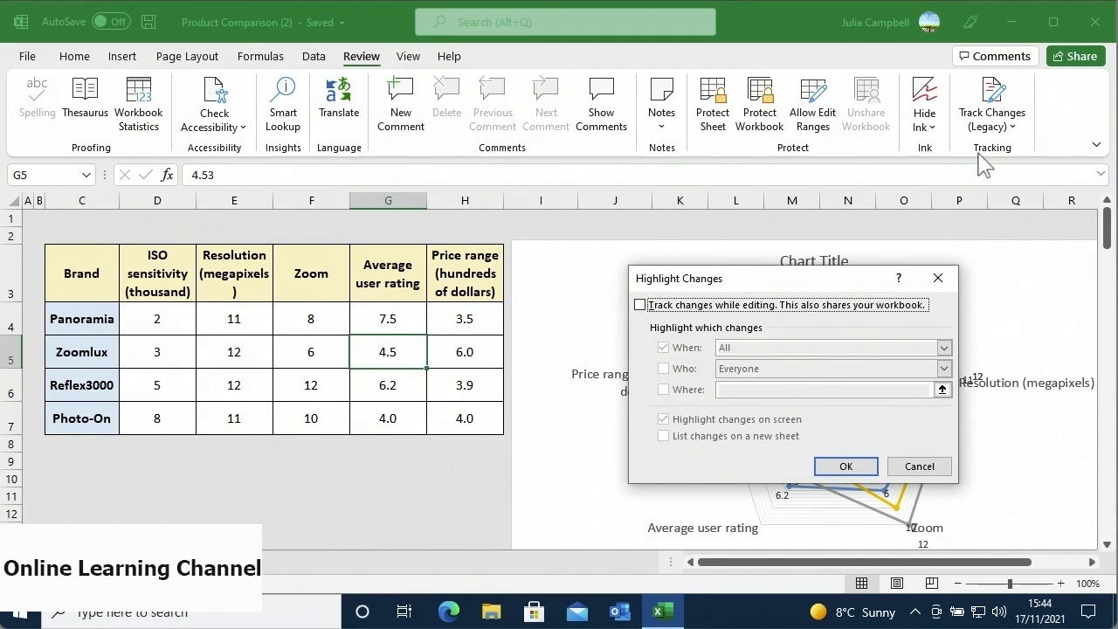
pyautogui.click(640, 304)
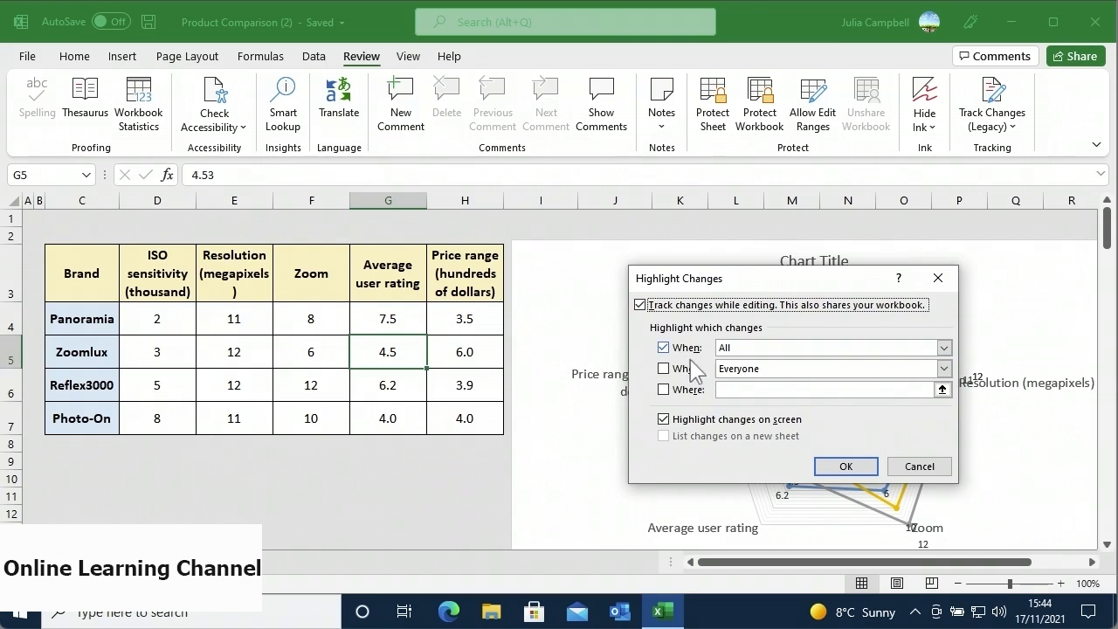
pyautogui.click(943, 347)
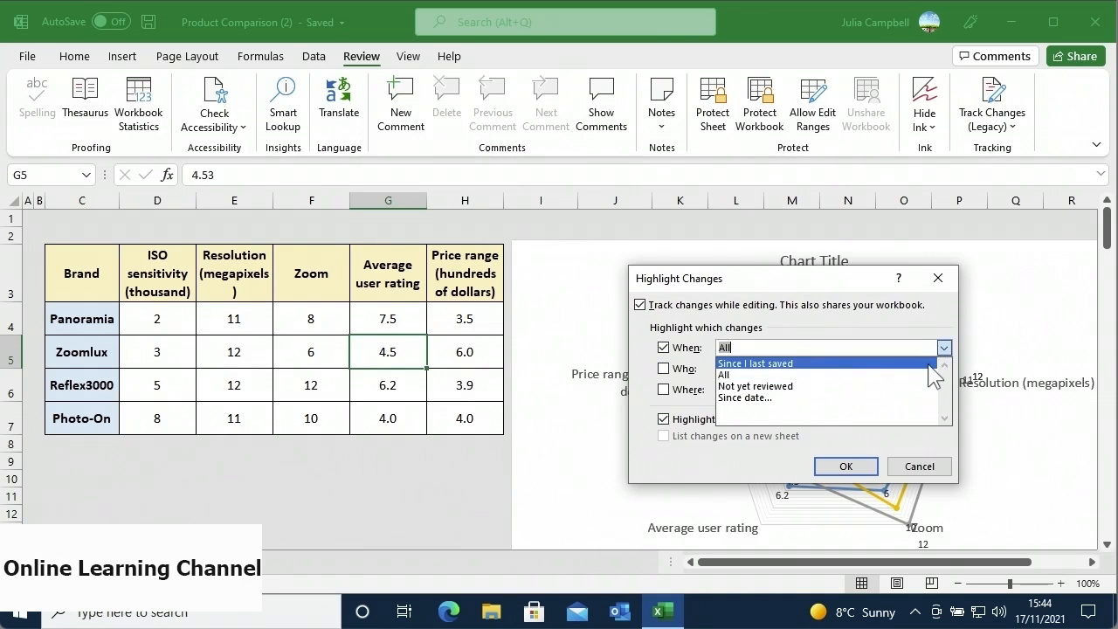
pyautogui.click(929, 365)
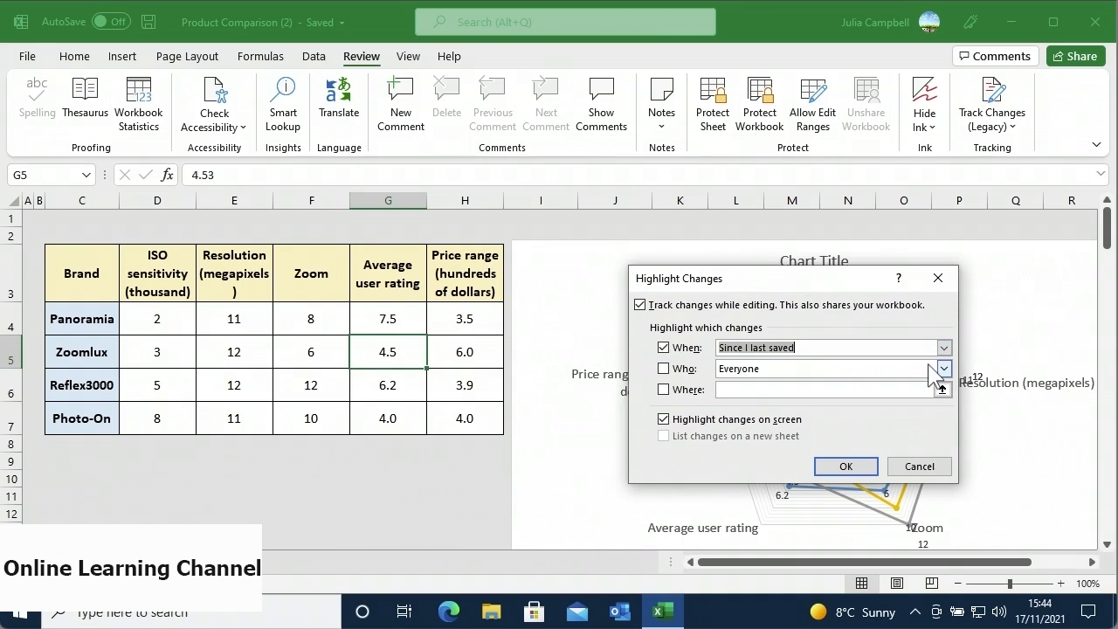
pyautogui.click(666, 370)
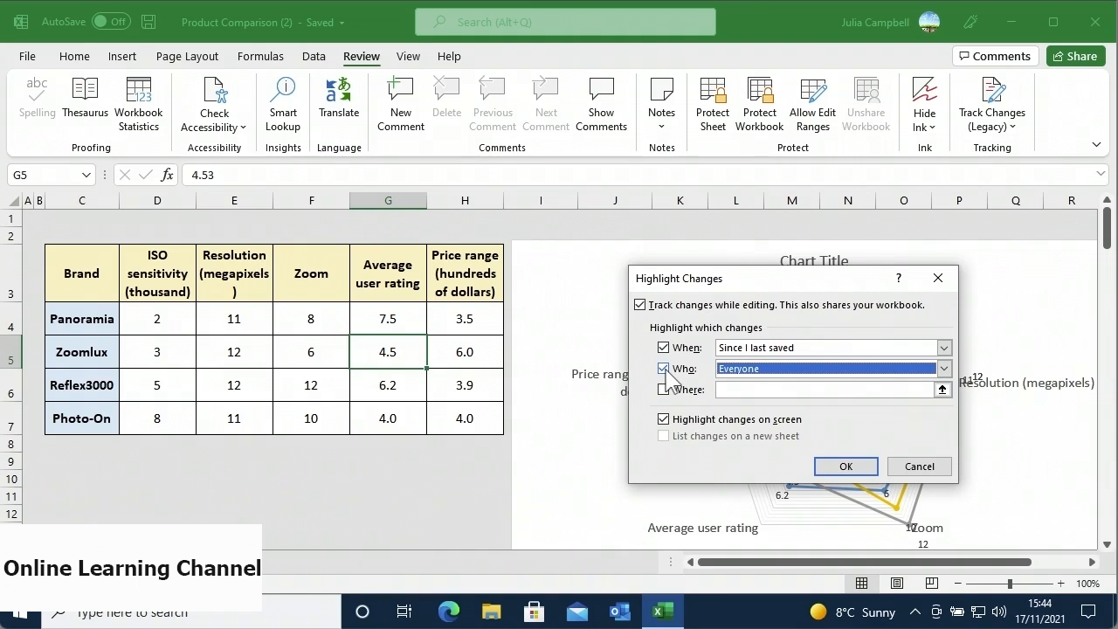
pyautogui.click(834, 466)
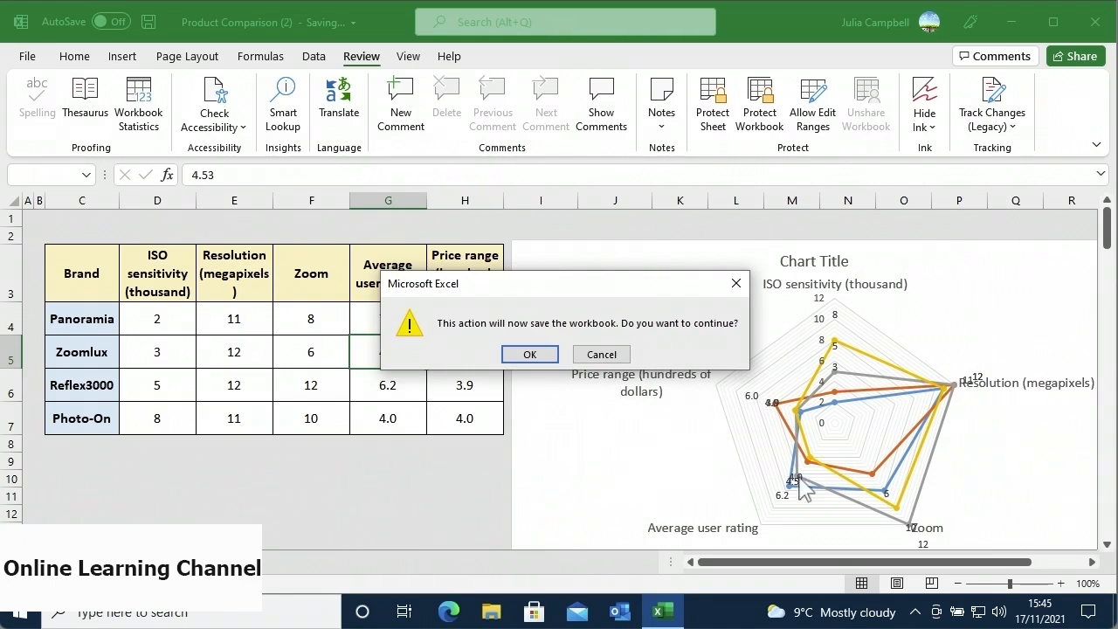
pyautogui.click(552, 355)
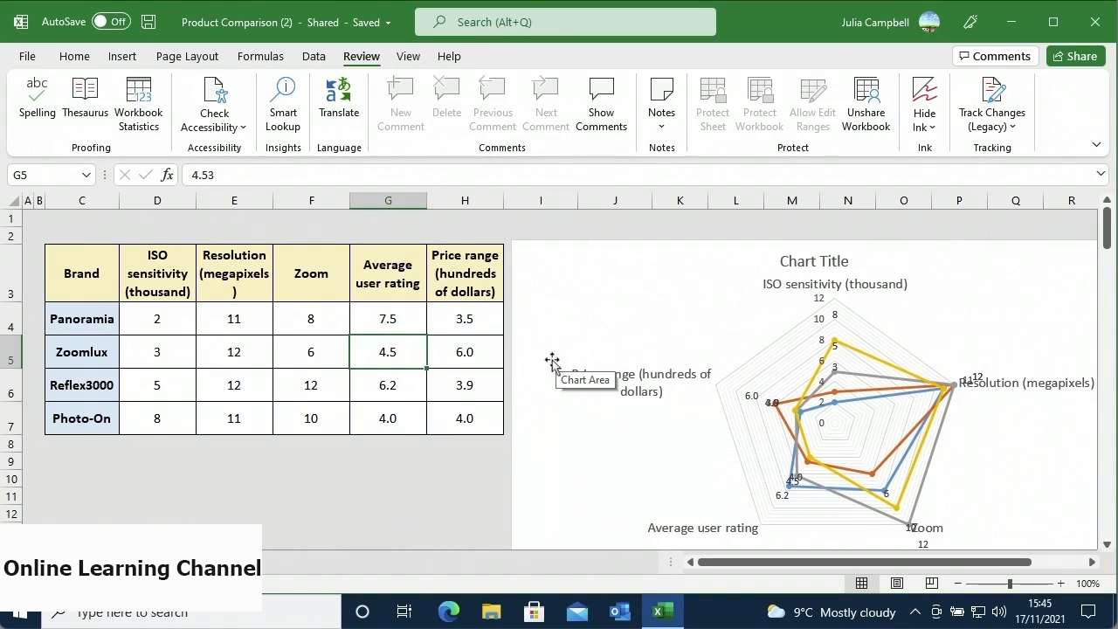
# - Delete the value 2 from cell D4, leaving Panorama's ISO sensitivity blank
pyautogui.click(180, 324)
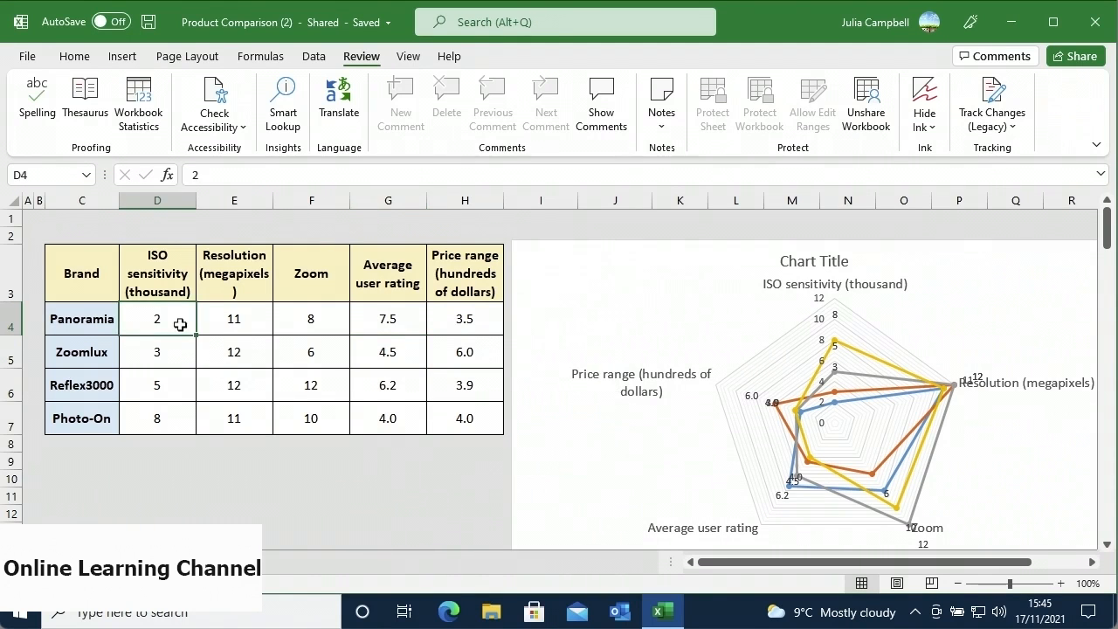
pyautogui.press('BackSpace')
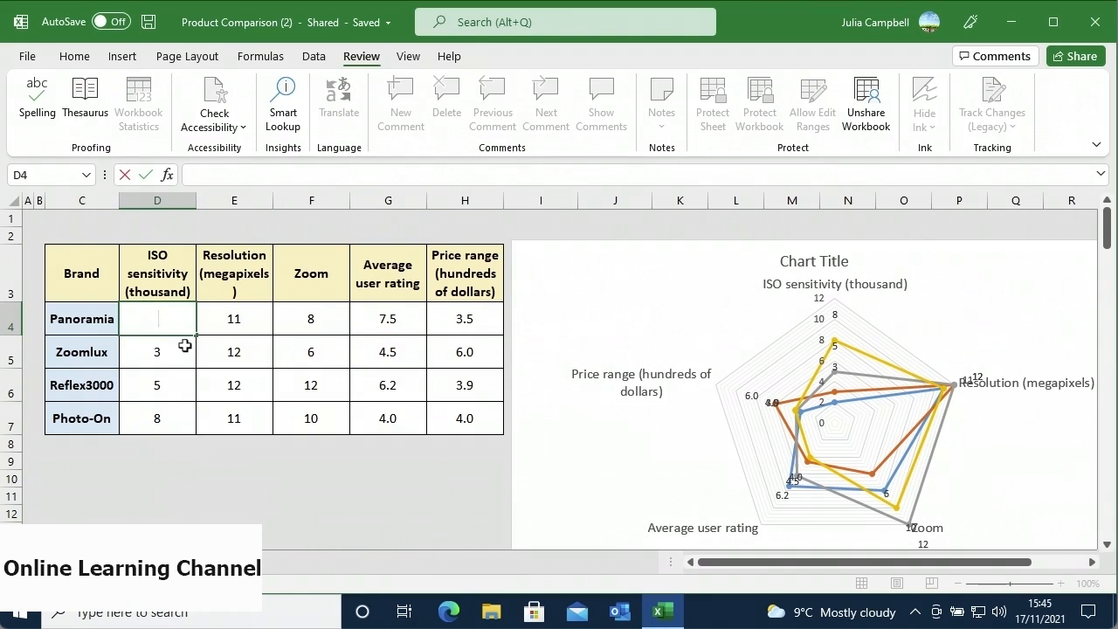
pyautogui.click(182, 350)
pyautogui.moveTo(184, 320)
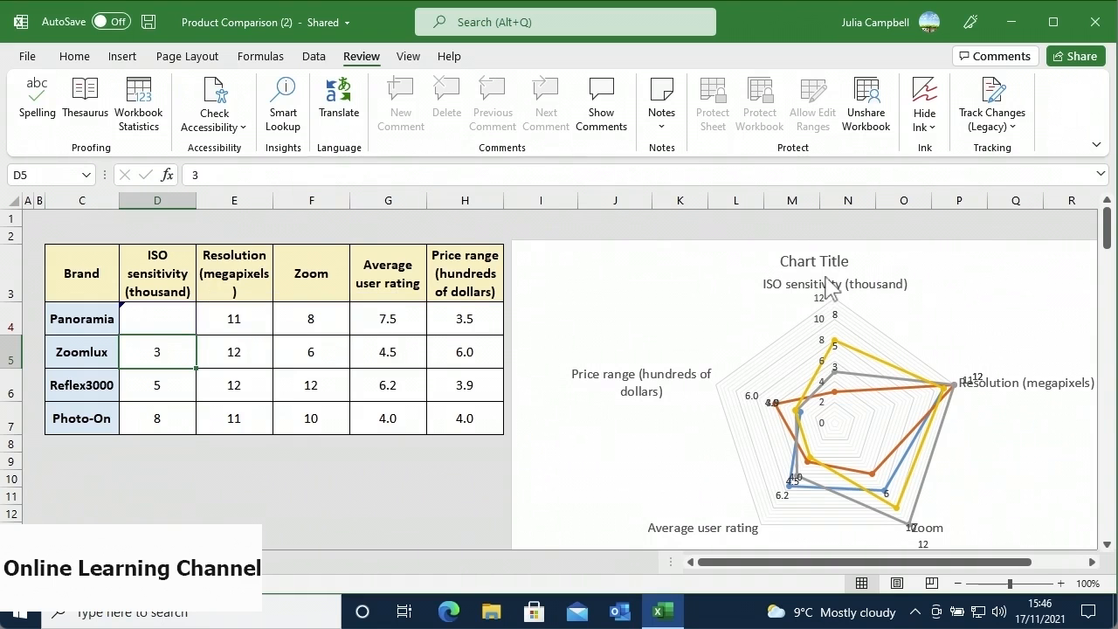
# - Review the other user's not-yet-reviewed changes and reject the D4 edit, restoring 2
pyautogui.click(985, 140)
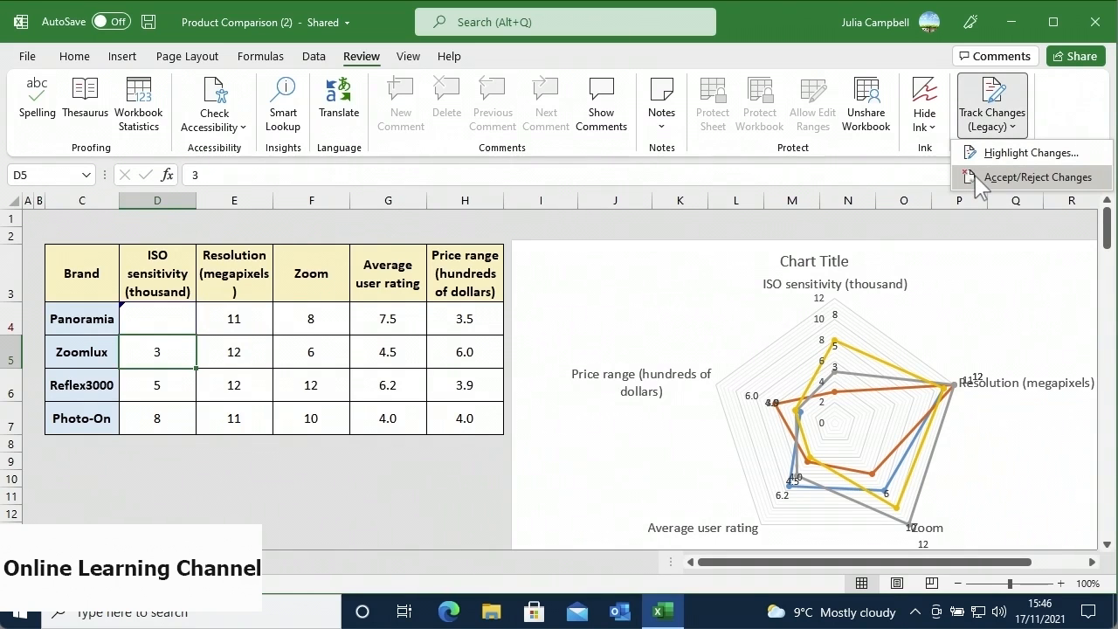
pyautogui.click(980, 179)
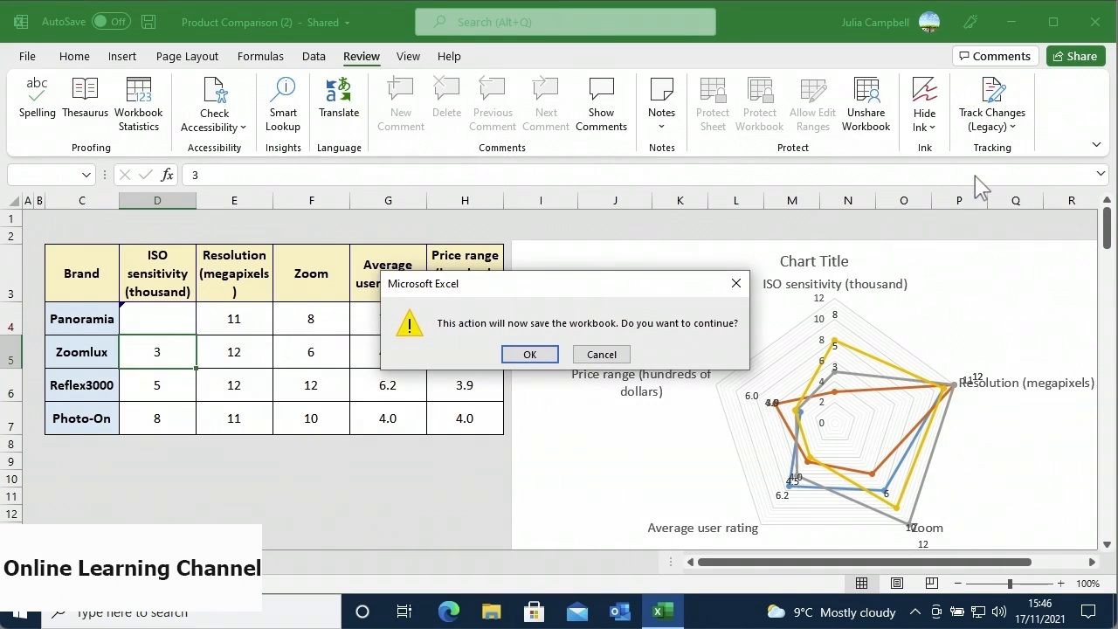
pyautogui.click(550, 358)
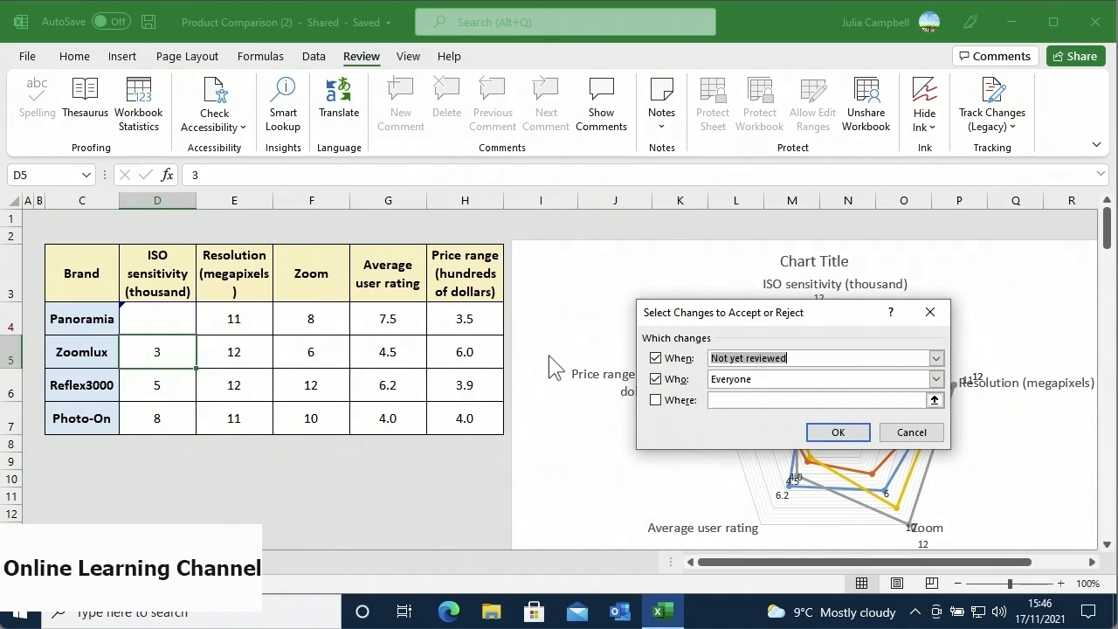
pyautogui.click(933, 383)
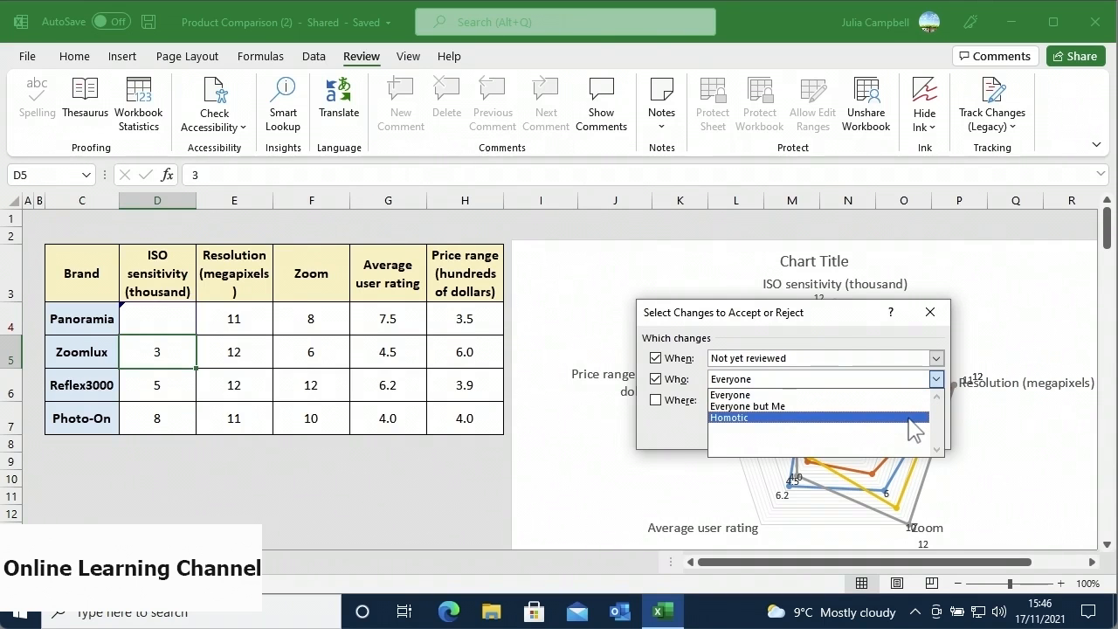
pyautogui.click(908, 418)
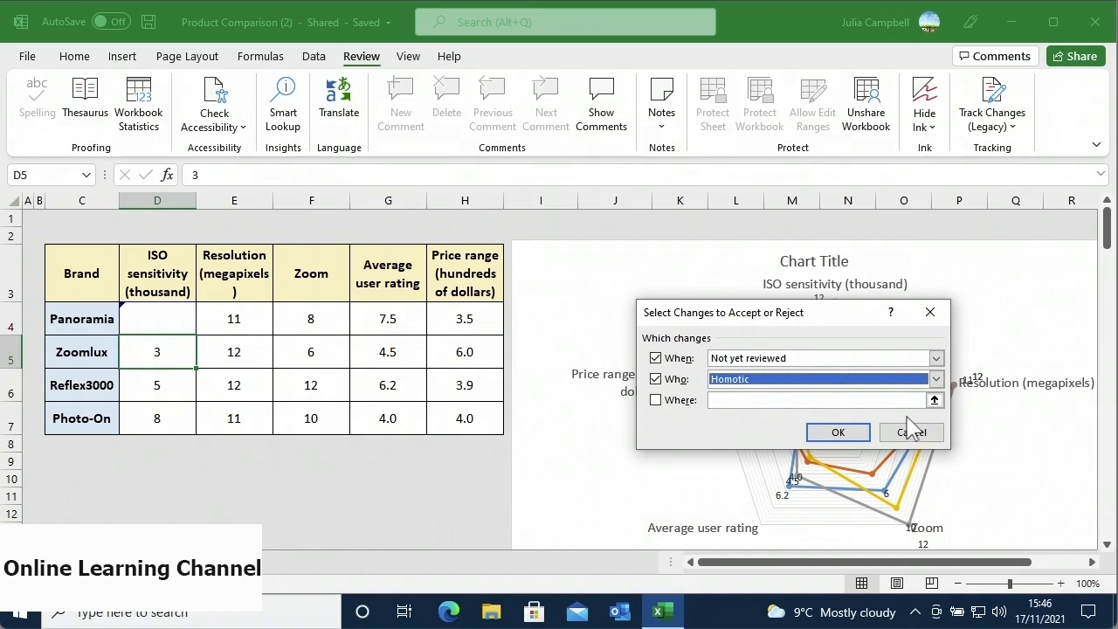
pyautogui.click(838, 432)
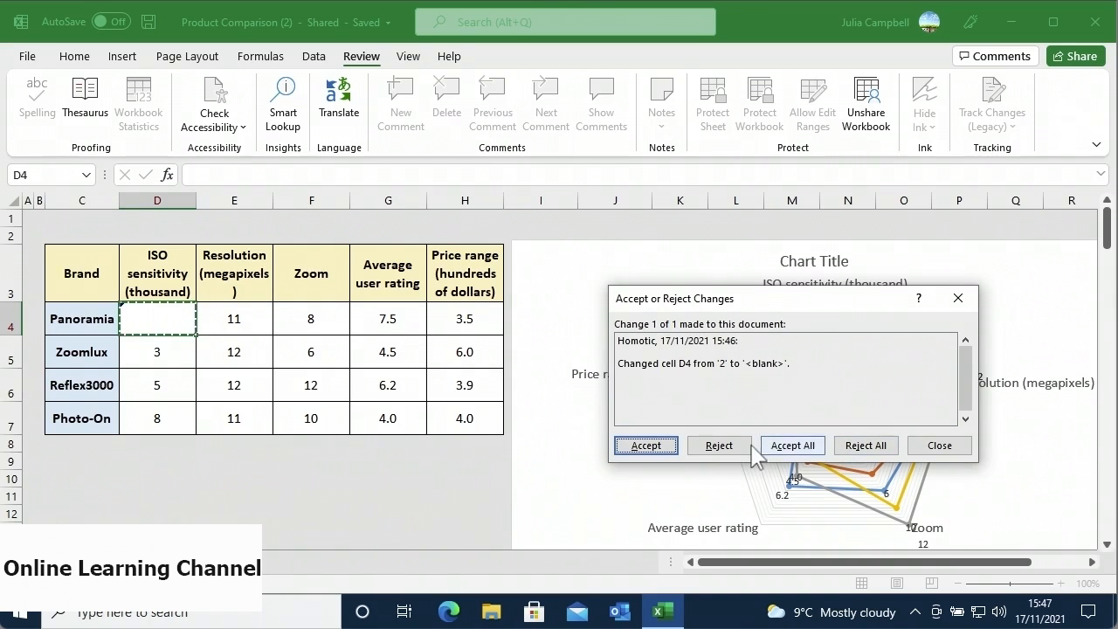
pyautogui.click(717, 448)
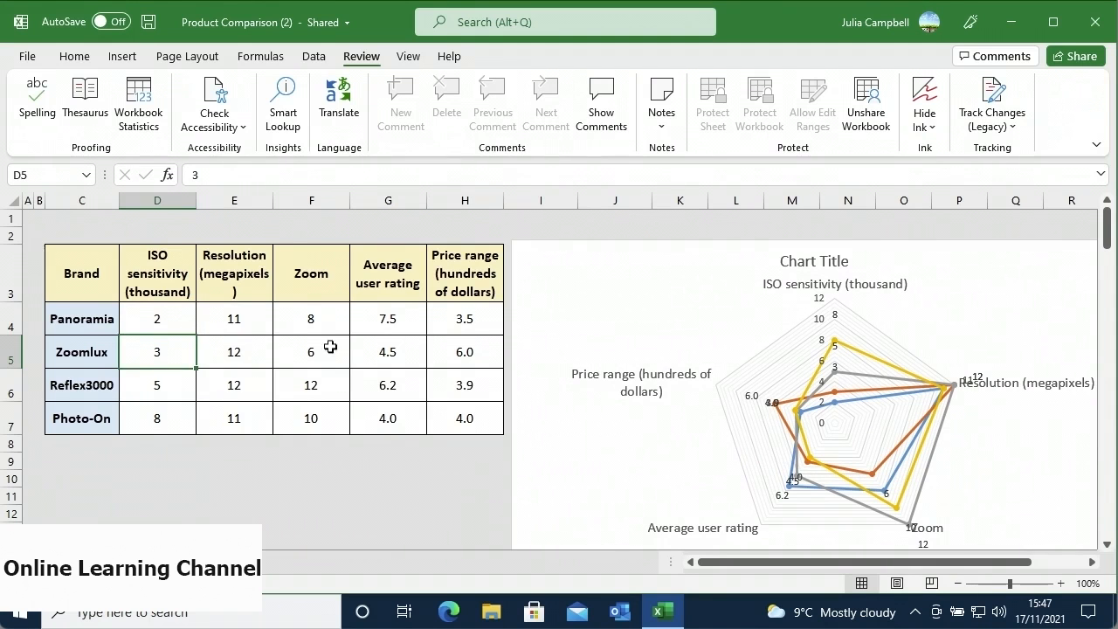
# - Untick Track changes while editing in Highlight Changes to stop tracking
pyautogui.click(966, 136)
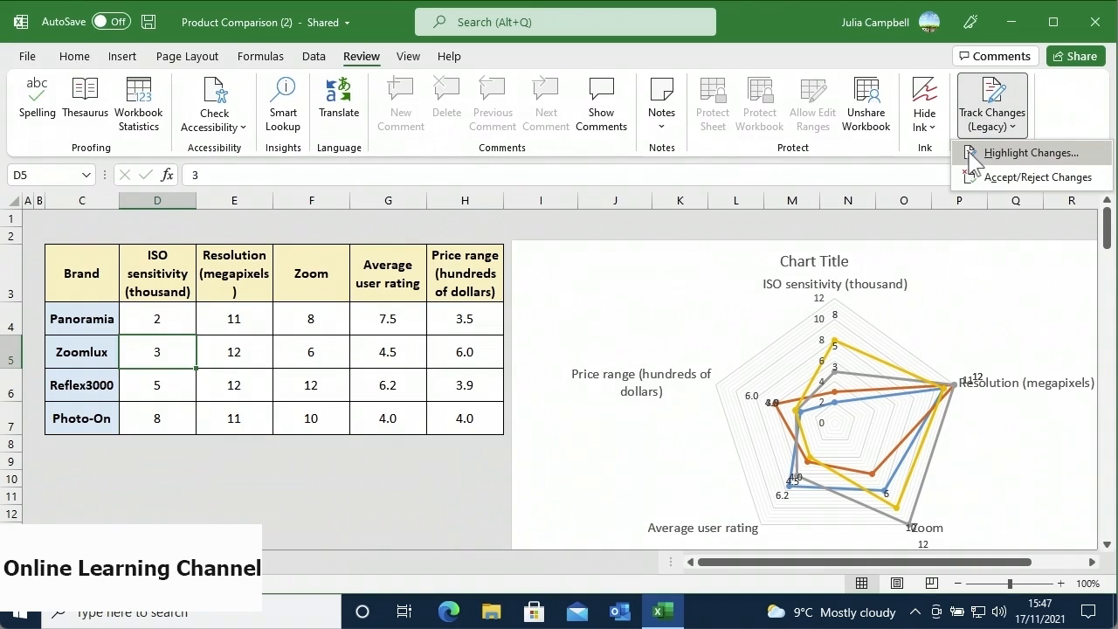
pyautogui.click(970, 156)
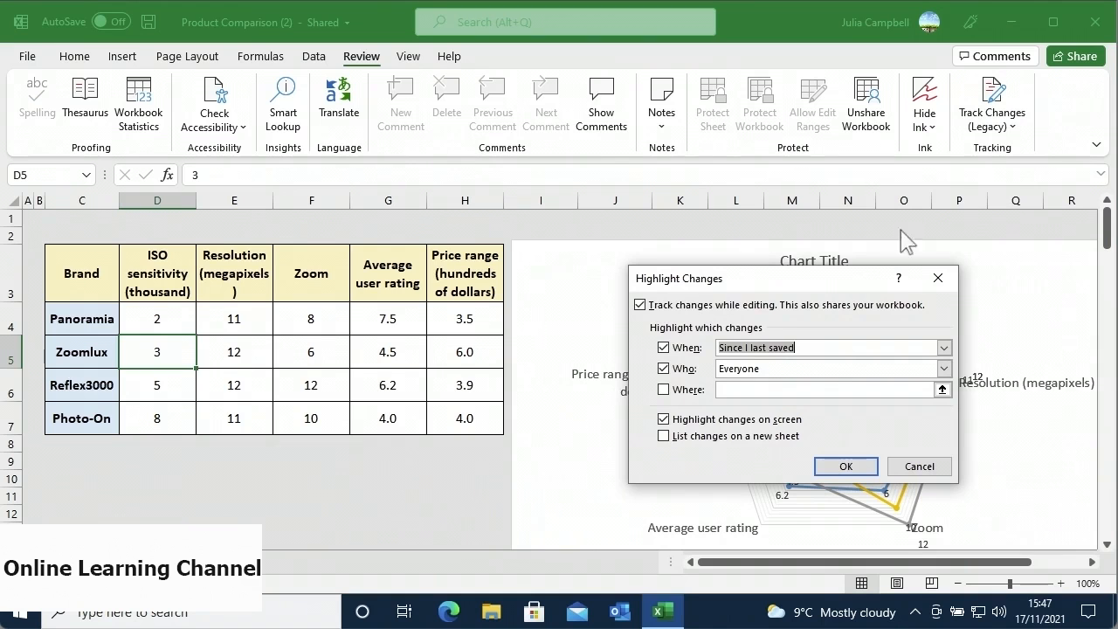
pyautogui.click(640, 305)
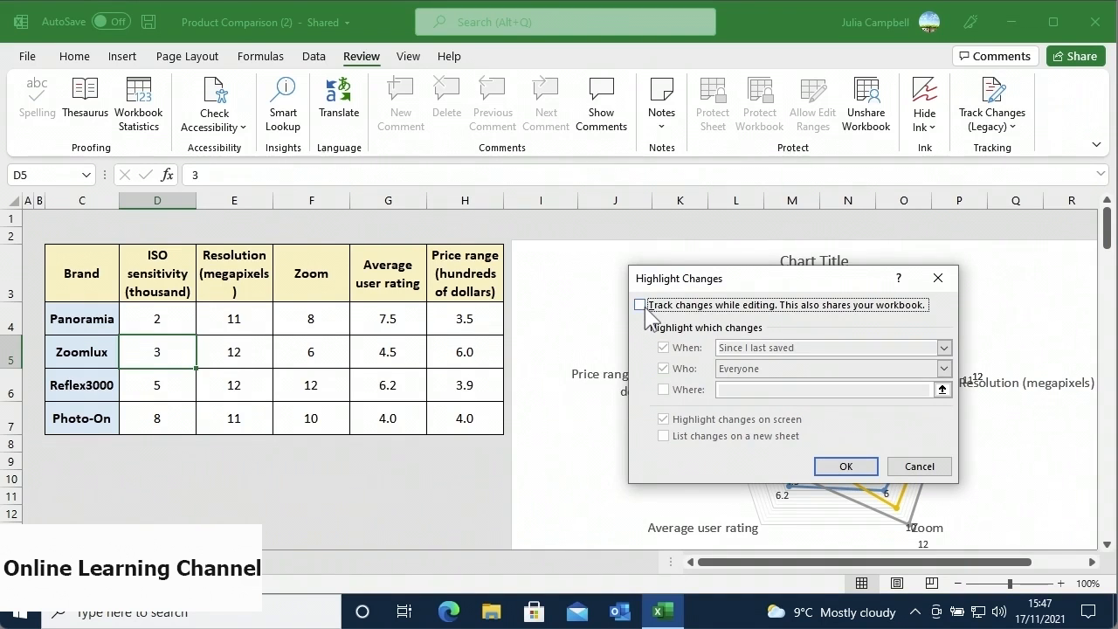
pyautogui.click(861, 464)
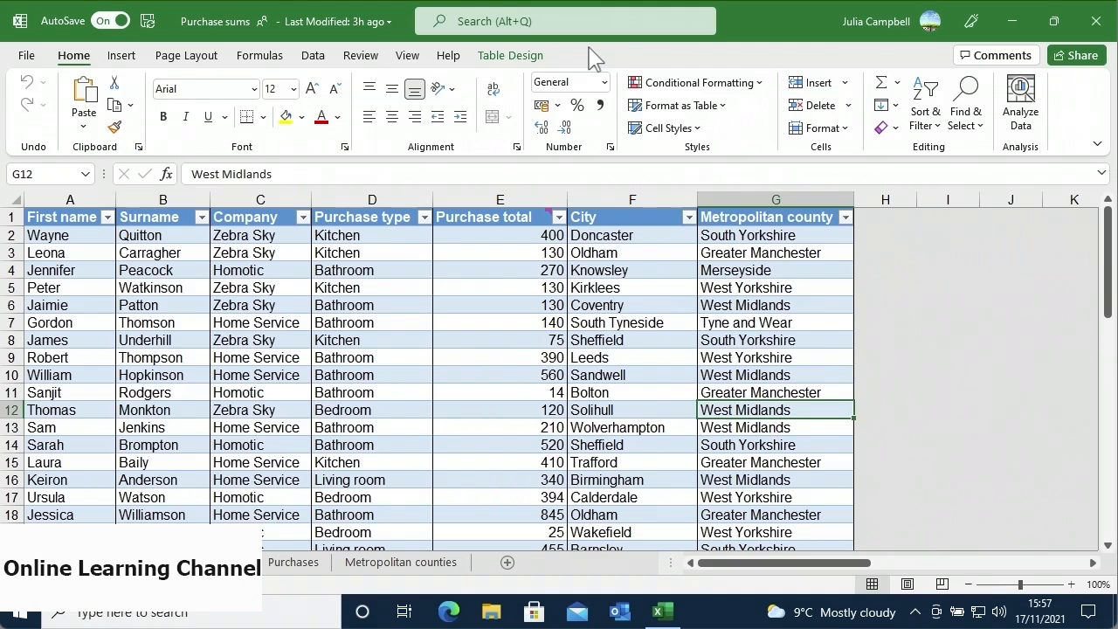
# - Restore Purchase sums from Version History to the 16 November 14:21 version
pyautogui.click(375, 26)
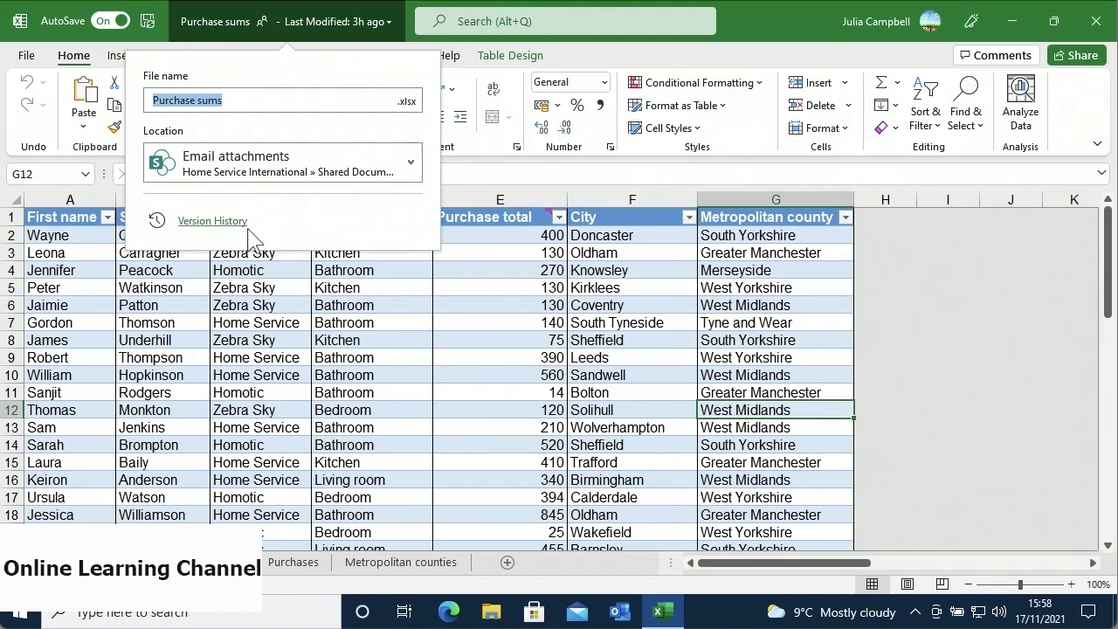
pyautogui.click(212, 221)
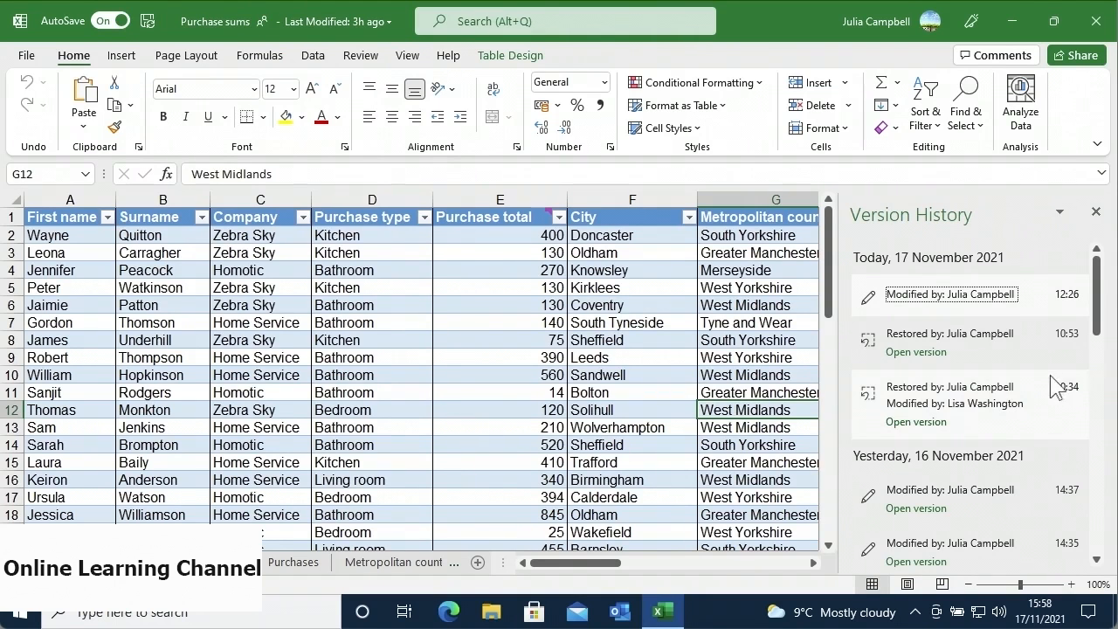
pyautogui.moveTo(1098, 338); pyautogui.dragTo(1100, 365)
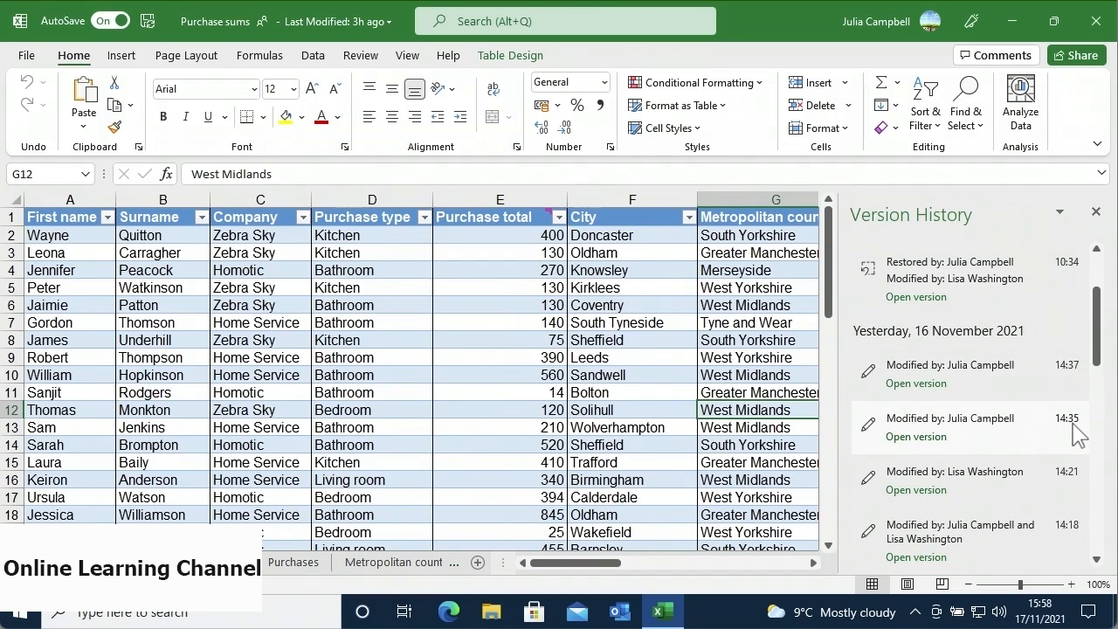
pyautogui.click(945, 494)
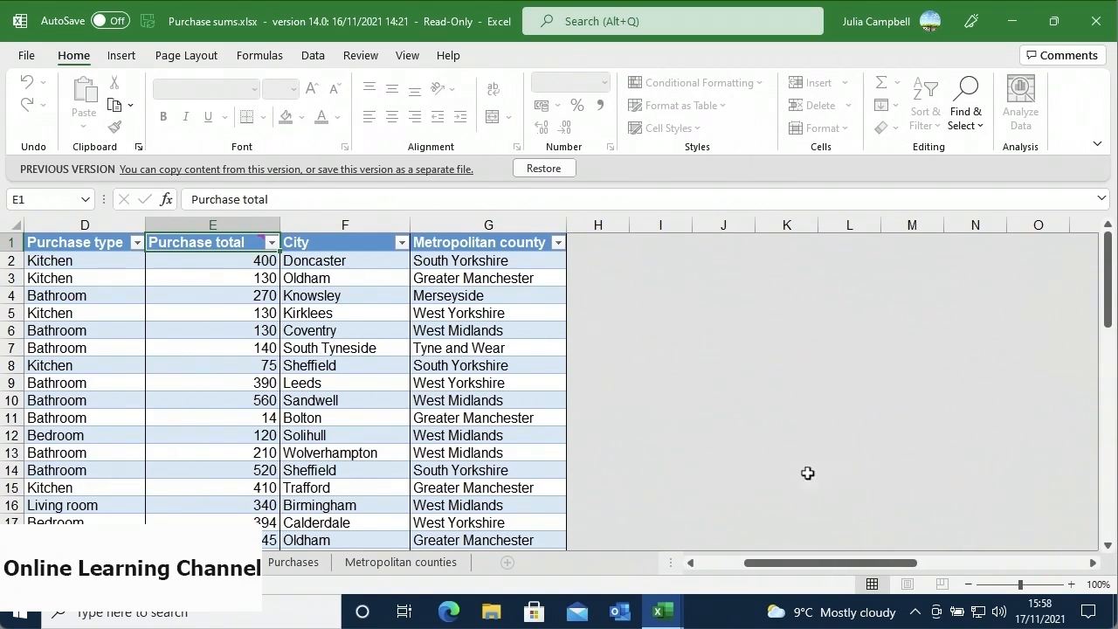
pyautogui.click(560, 174)
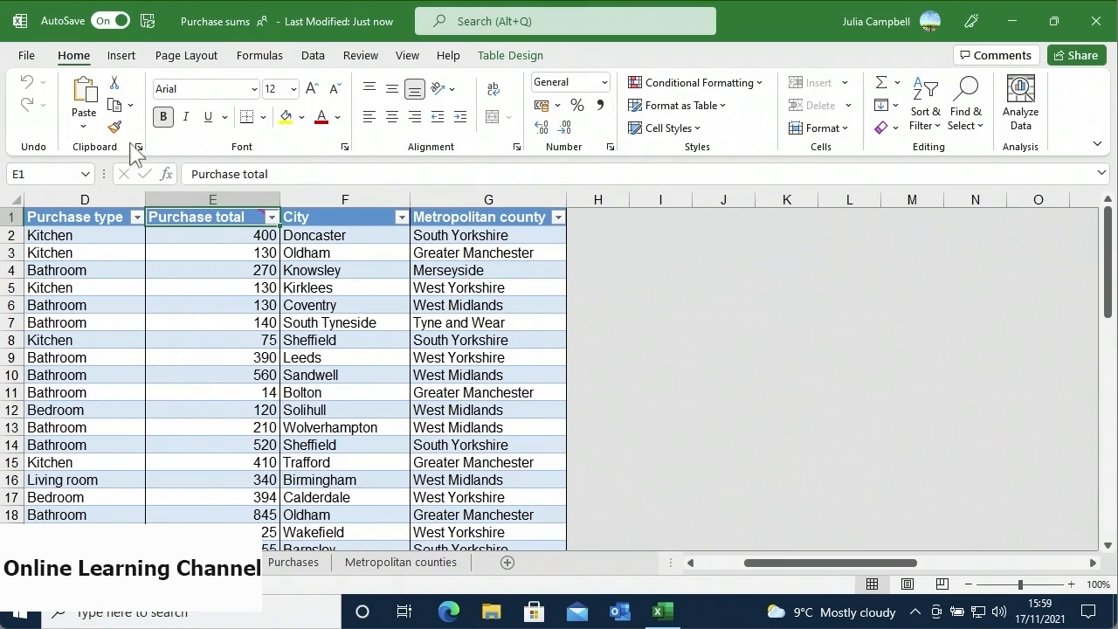
# - Show the version history of the Purchase sums workbook from its Info page
pyautogui.click(34, 52)
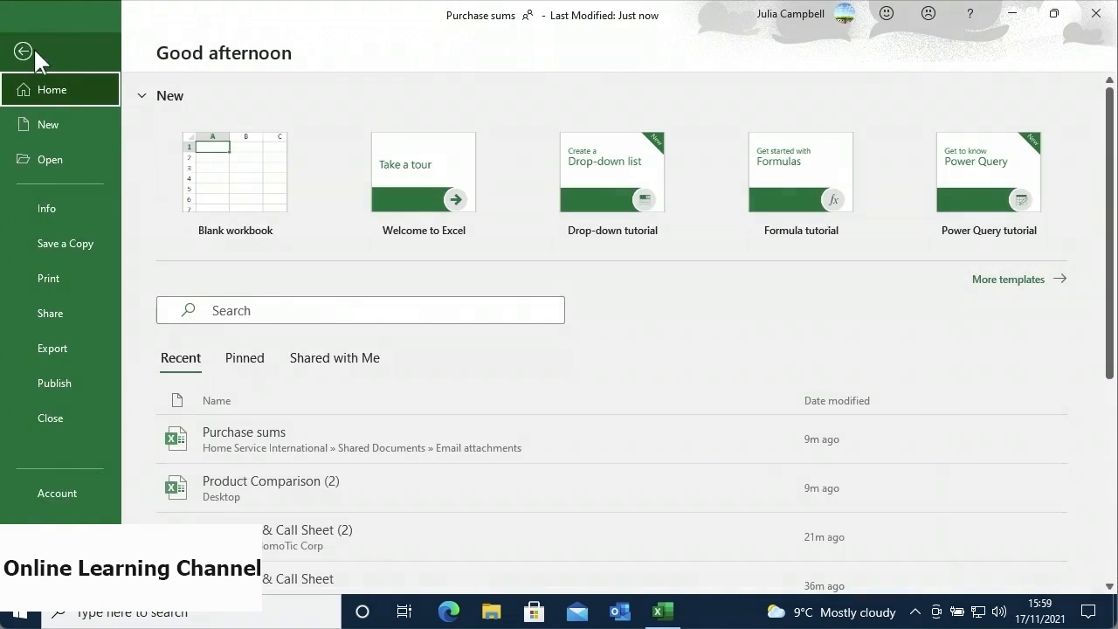
pyautogui.click(61, 210)
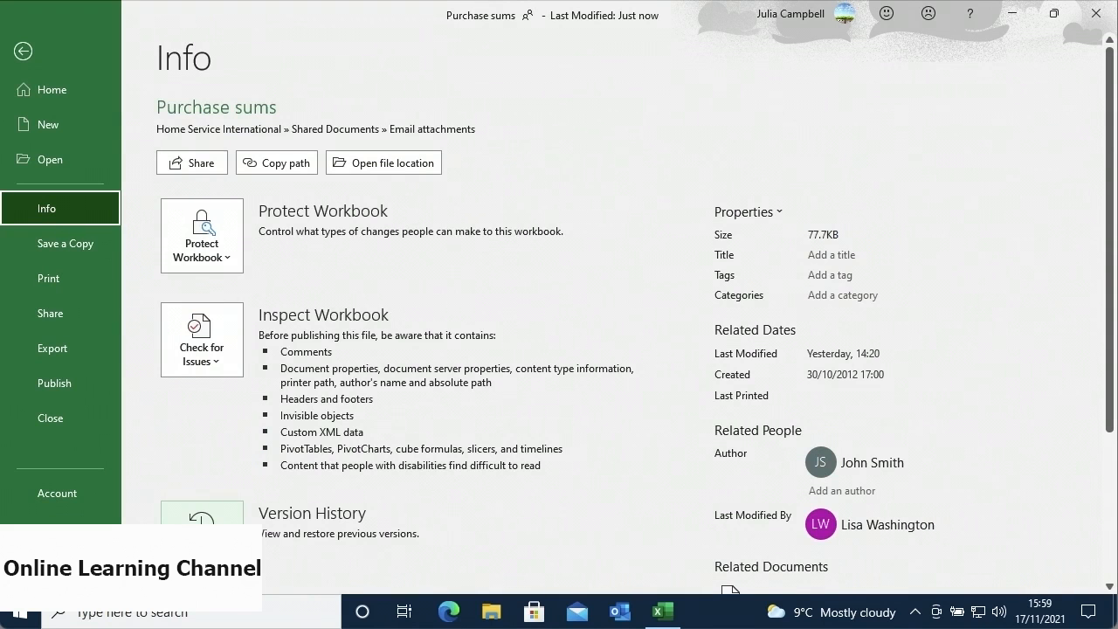
pyautogui.click(201, 517)
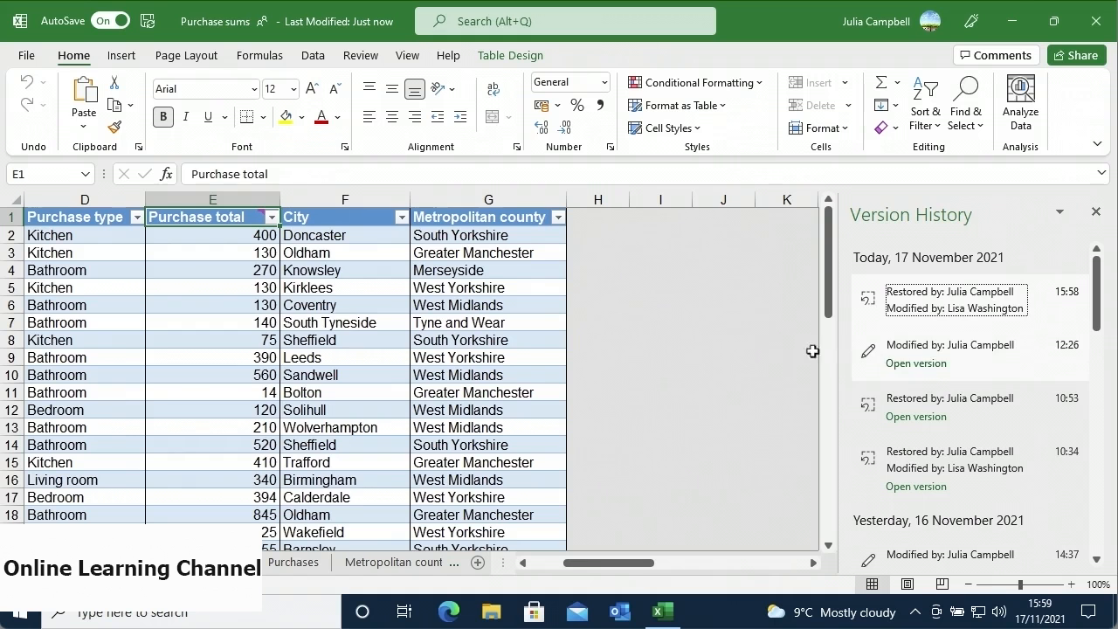
# - Check out the Purchase sums workbook for private editing via Manage Workbook
pyautogui.click(29, 57)
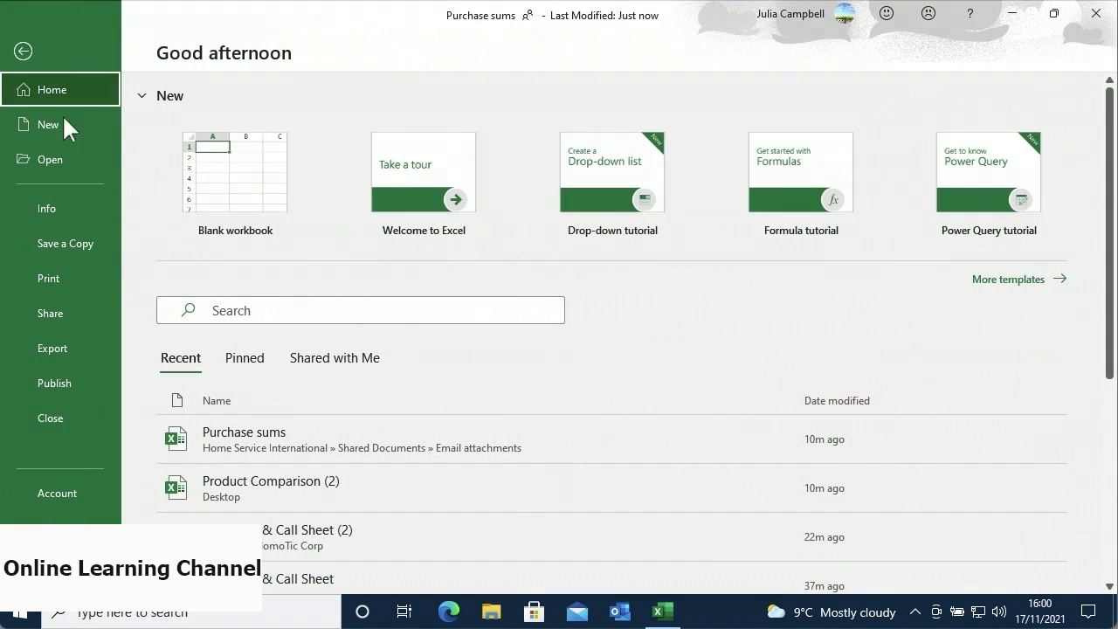
pyautogui.click(81, 206)
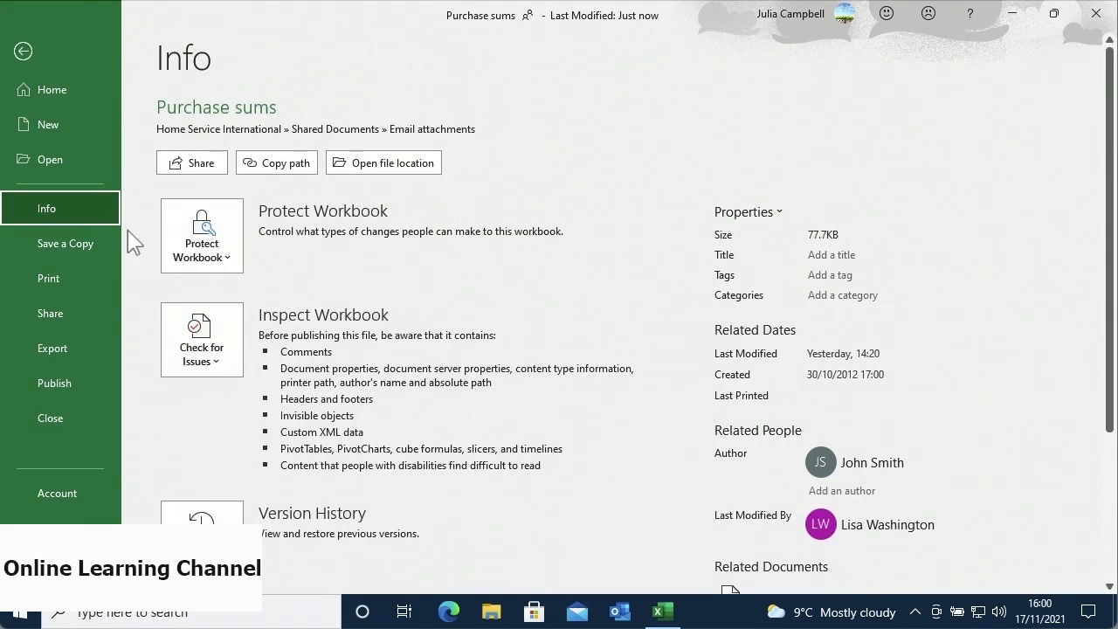
pyautogui.moveTo(1105, 320); pyautogui.dragTo(1093, 498)
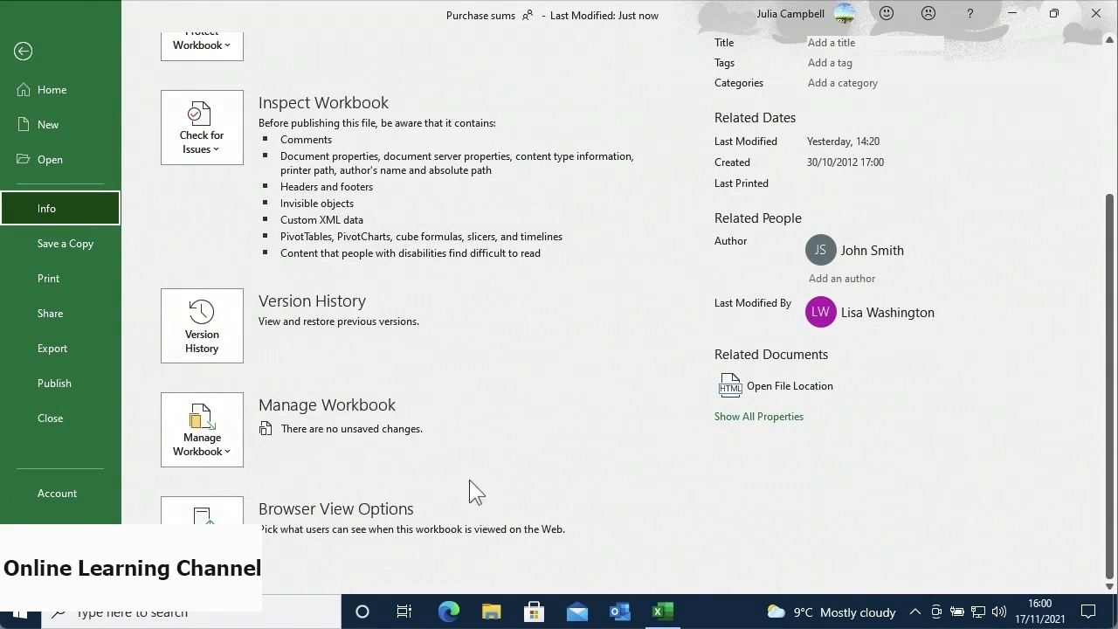
pyautogui.click(230, 440)
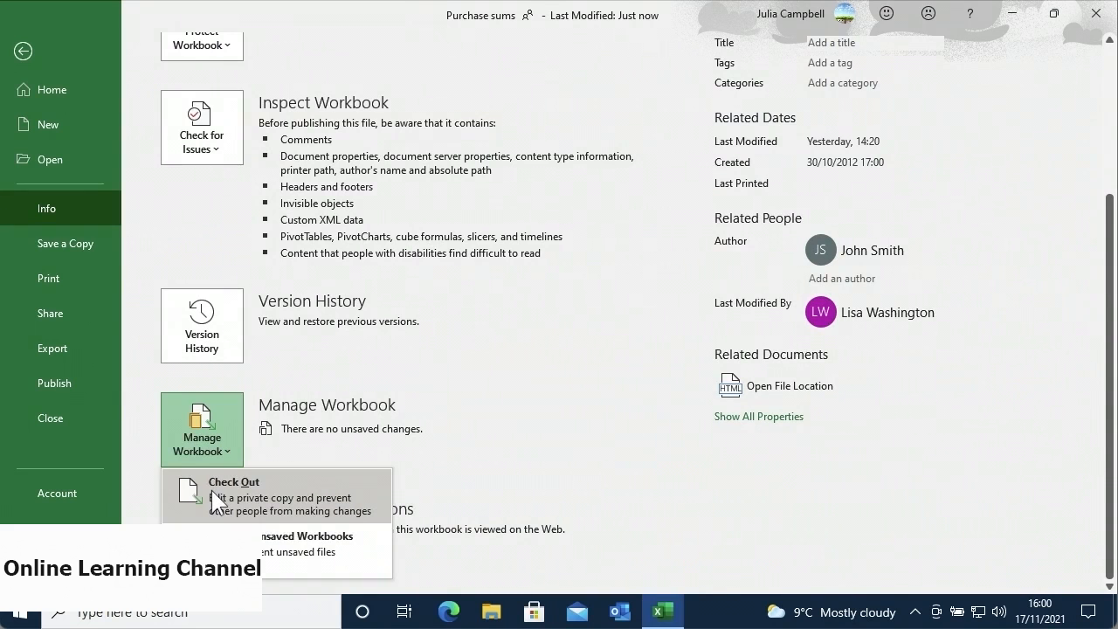
pyautogui.click(212, 490)
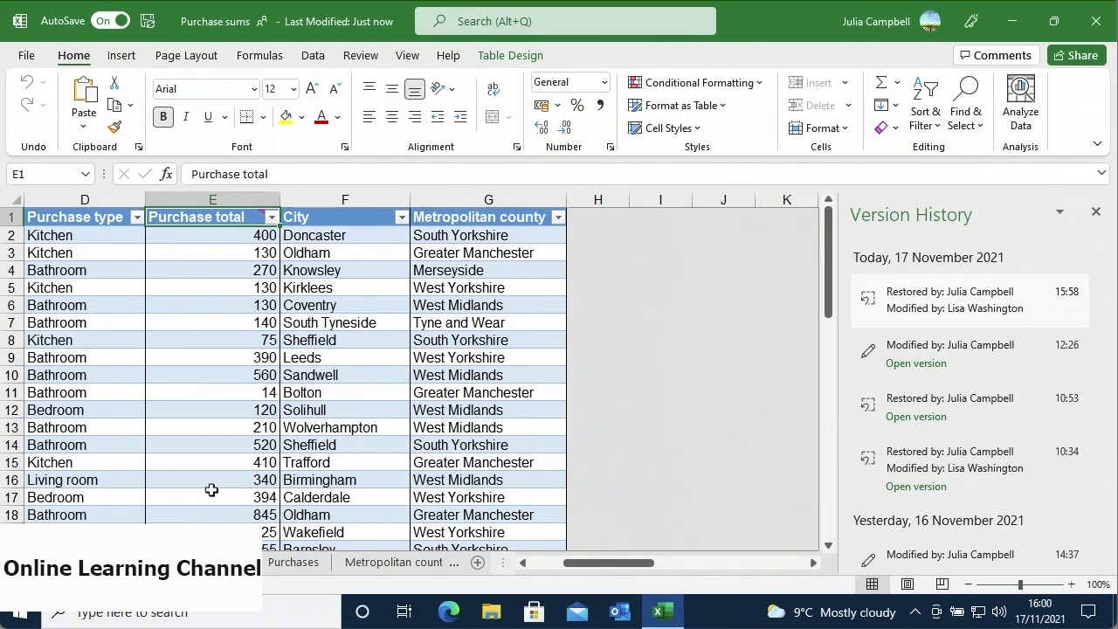
# - Check the Purchase sums workbook back in with no version comment, then choose Edit Workbook
pyautogui.click(37, 61)
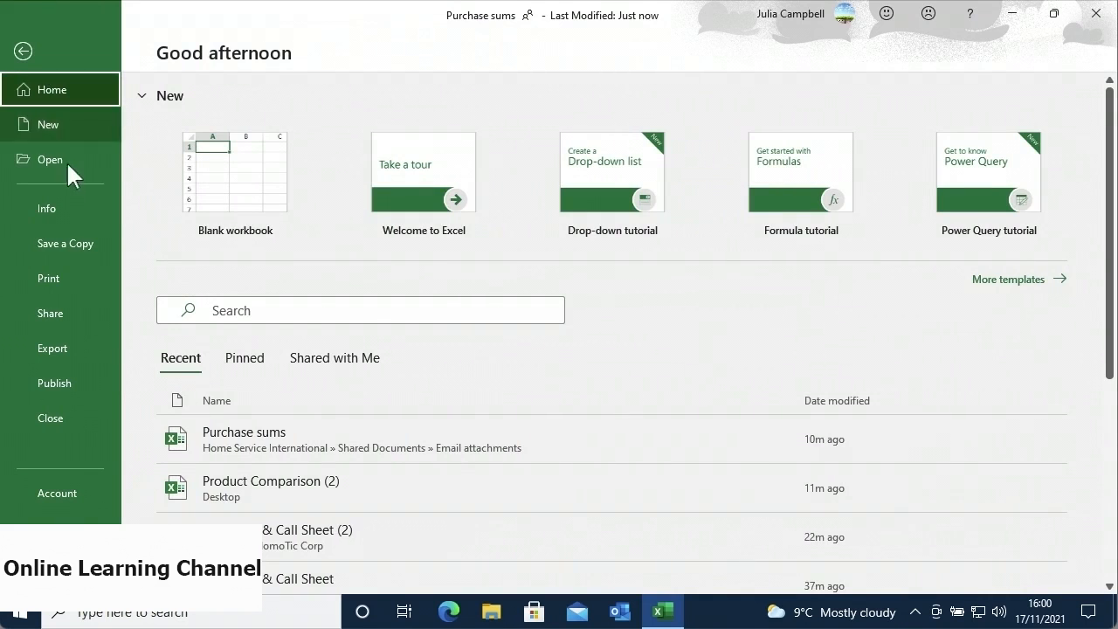
pyautogui.click(68, 207)
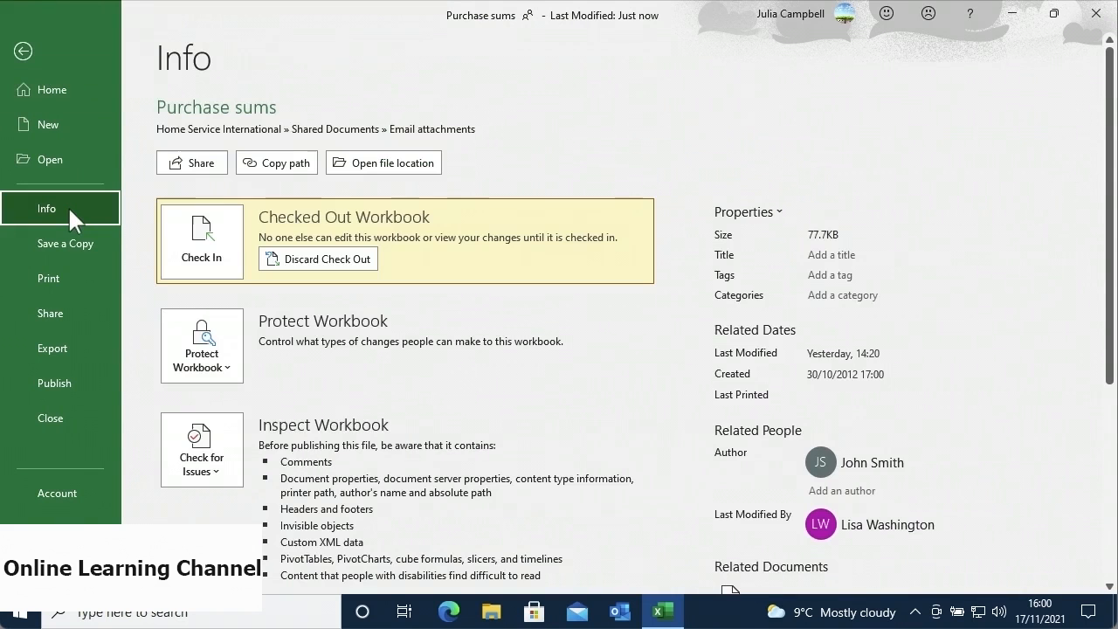
pyautogui.click(234, 262)
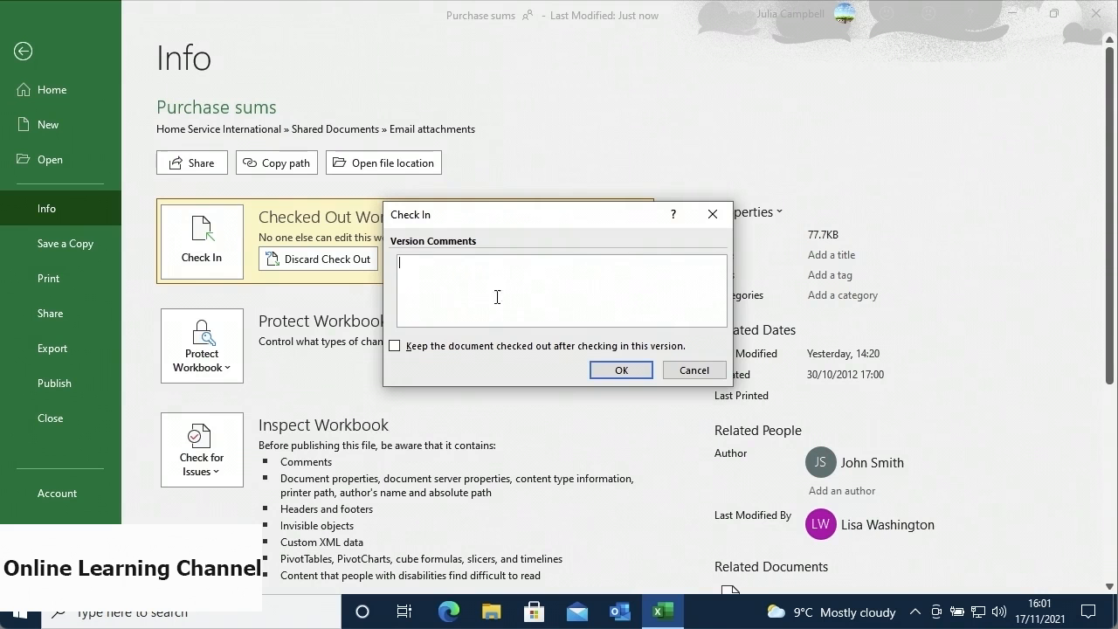
pyautogui.click(605, 367)
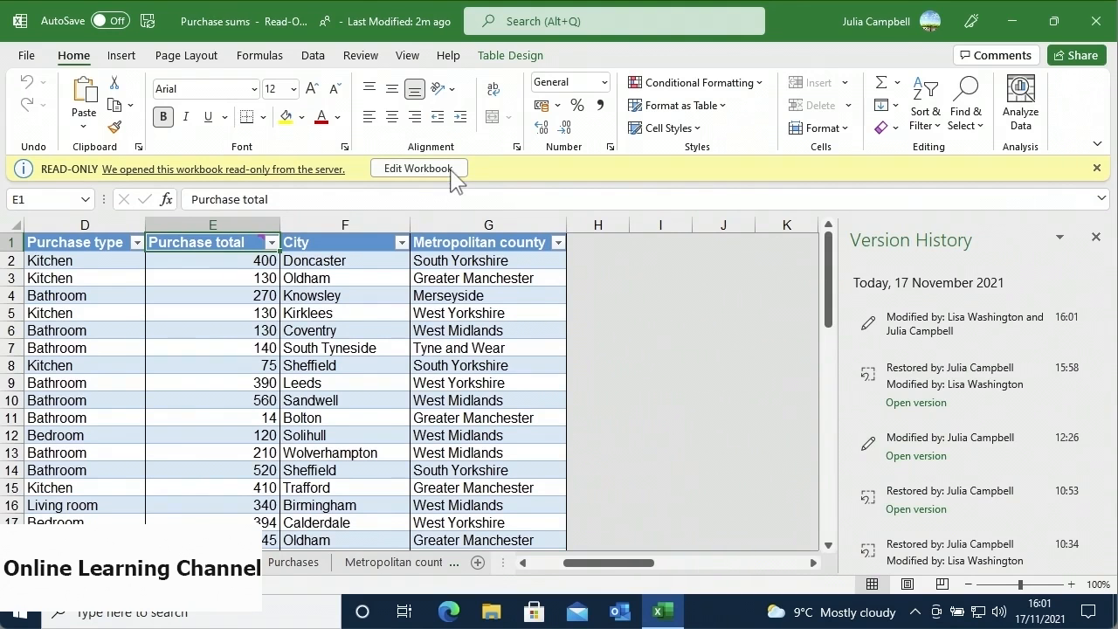
pyautogui.click(417, 168)
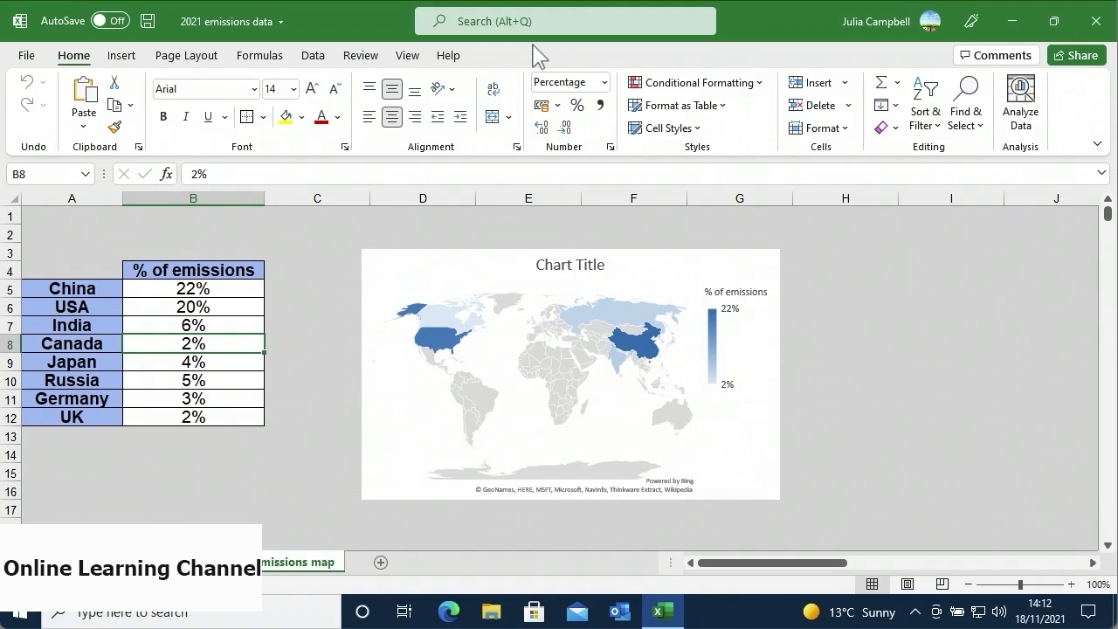
# - Switch the ribbon to the Review tab for the 2021 emissions workbook
pyautogui.click(361, 57)
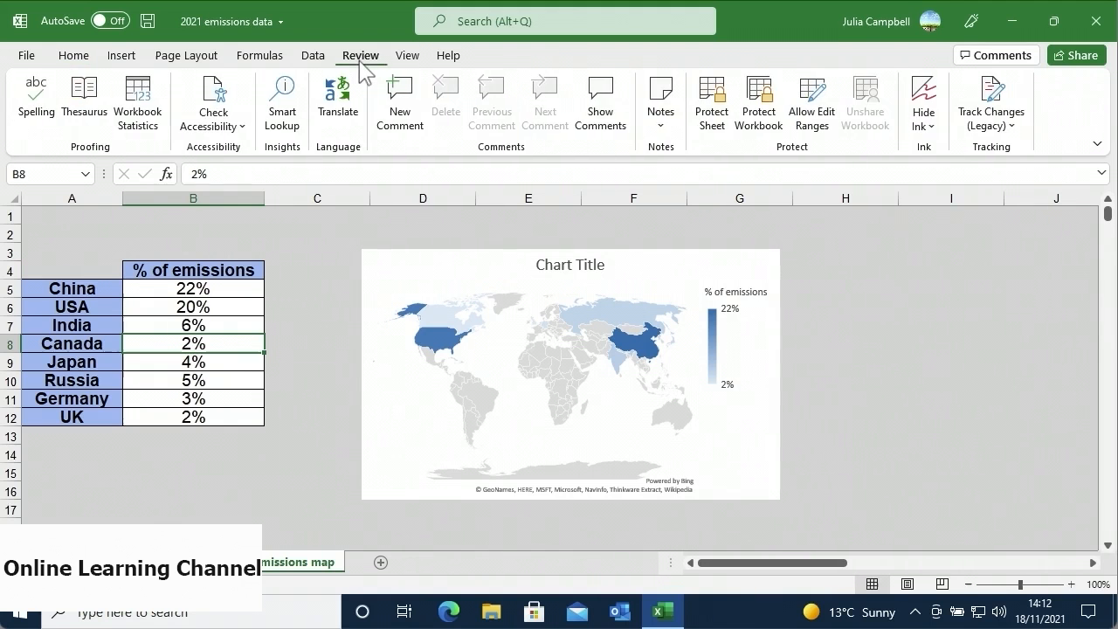
# - Protect the emissions sheet with a confirmed password, also allowing users to format rows
pyautogui.click(705, 140)
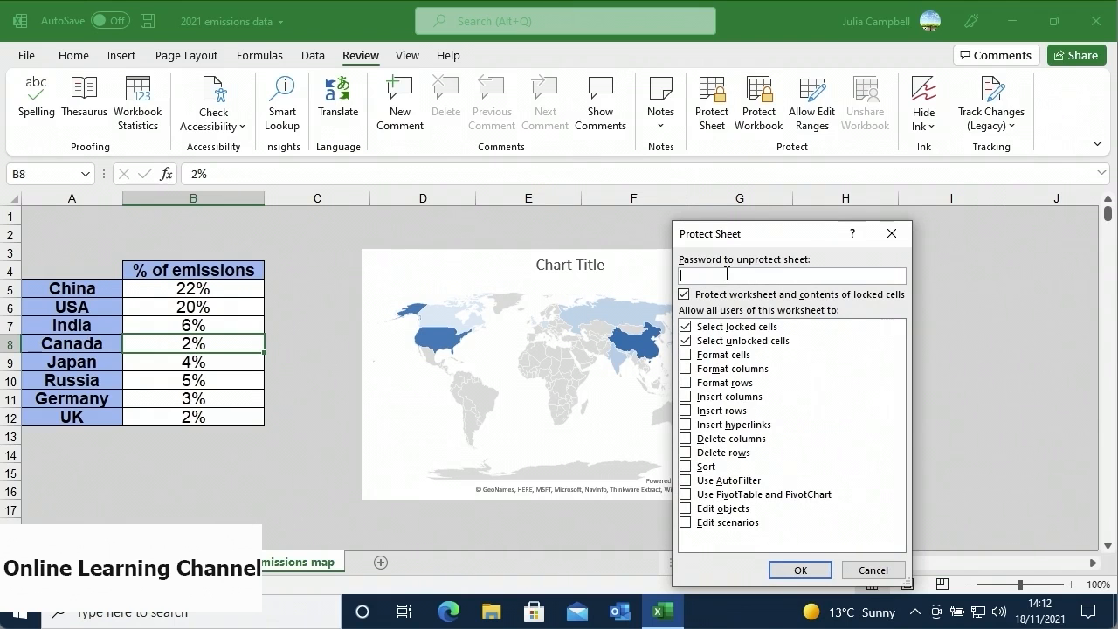
pyautogui.write('1234')
pyautogui.click(688, 385)
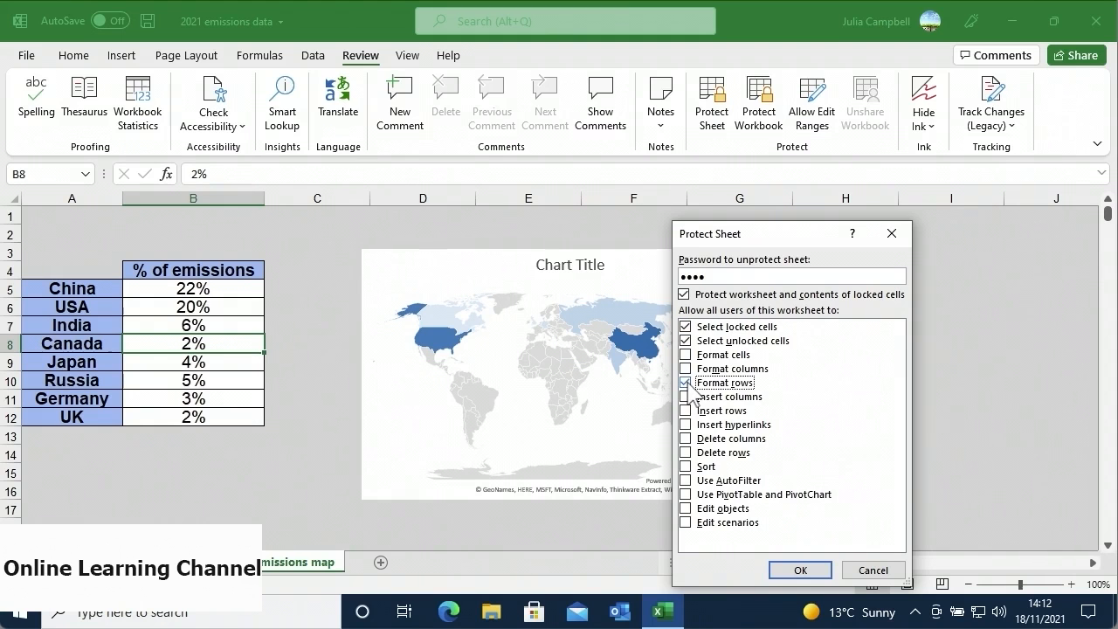
pyautogui.click(783, 567)
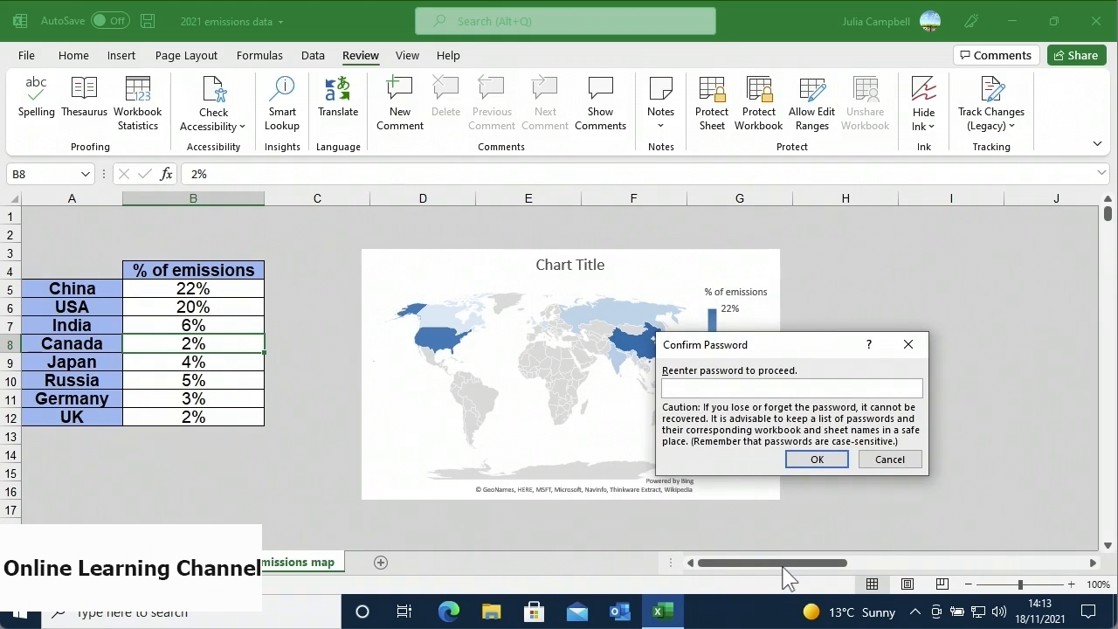
pyautogui.write('••••')
pyautogui.click(811, 462)
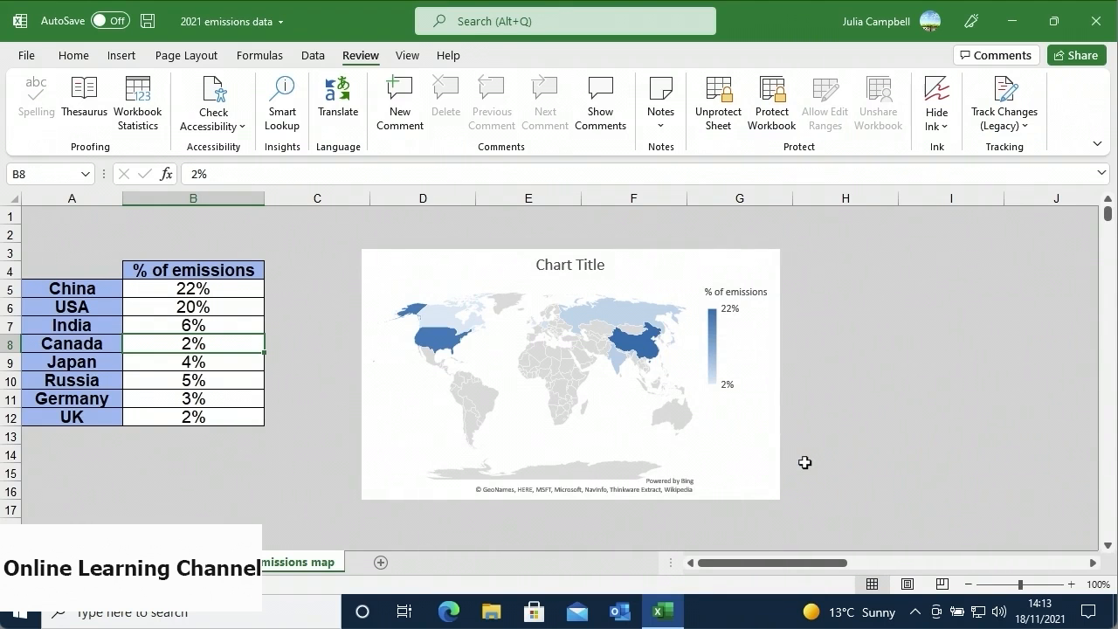
pyautogui.click(219, 384)
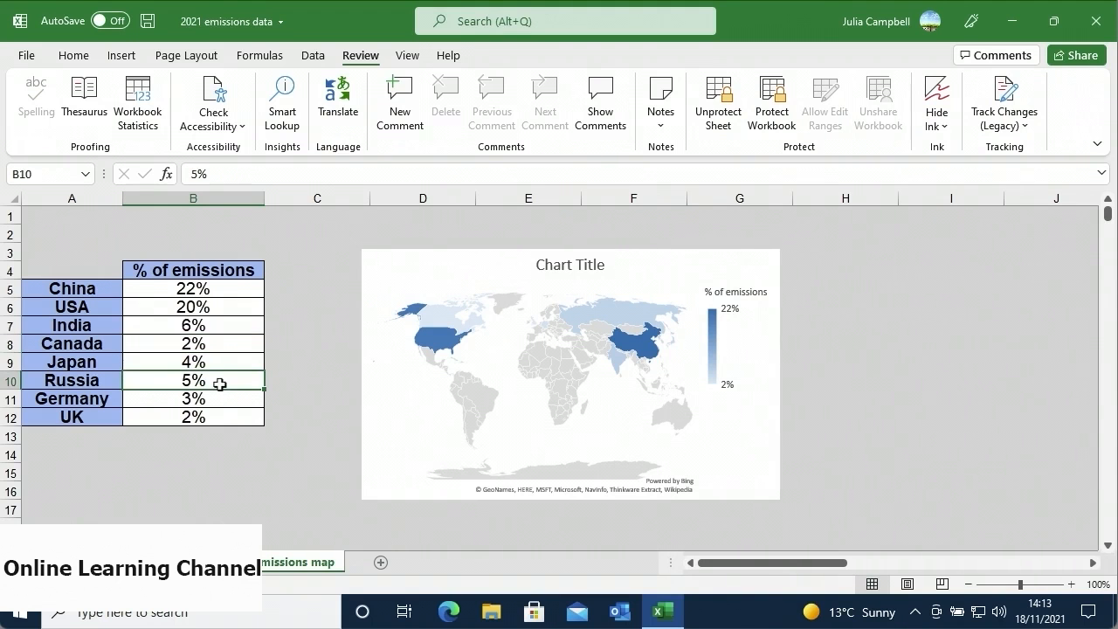
pyautogui.doubleClick(220, 384)
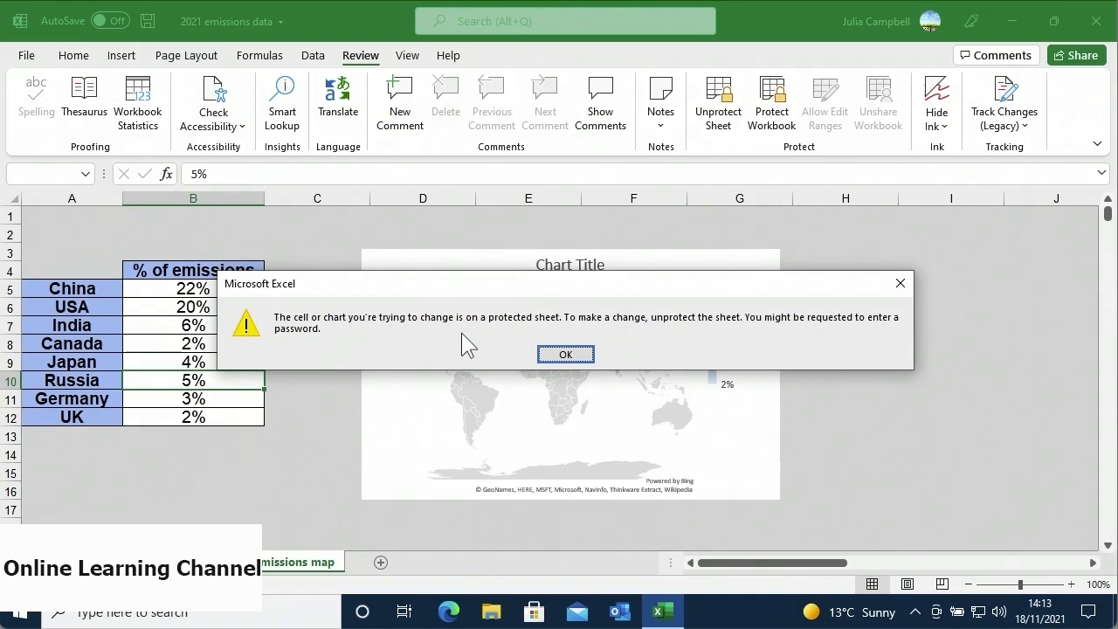
pyautogui.click(545, 355)
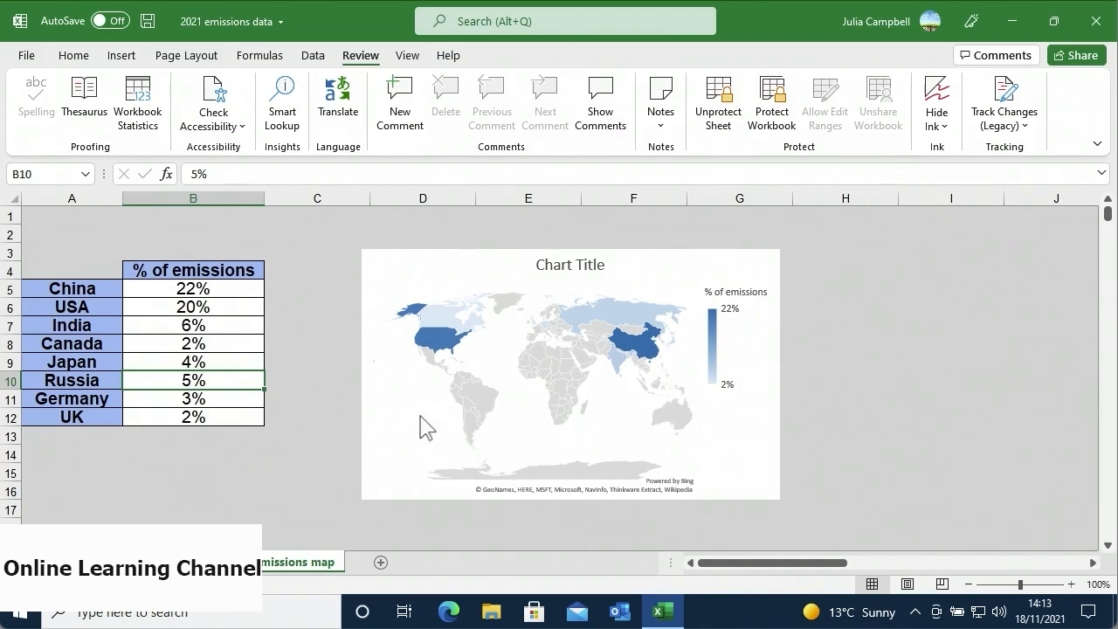
# - Unprotect the emissions sheet from its tab using the password, then select the percentages in column B
pyautogui.rightClick(314, 570)
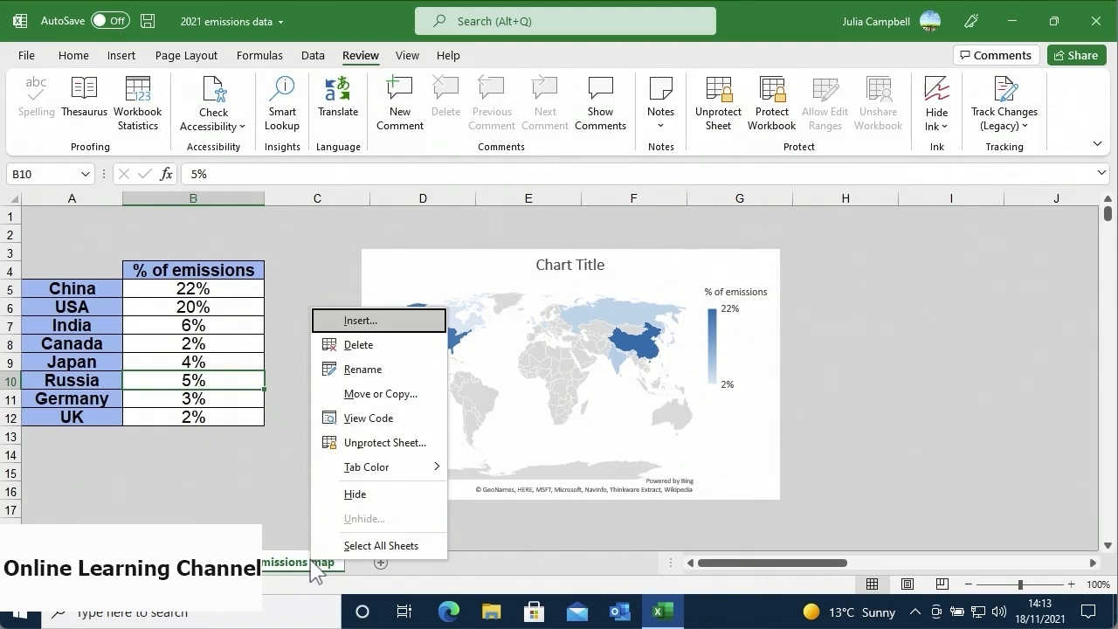
pyautogui.click(365, 449)
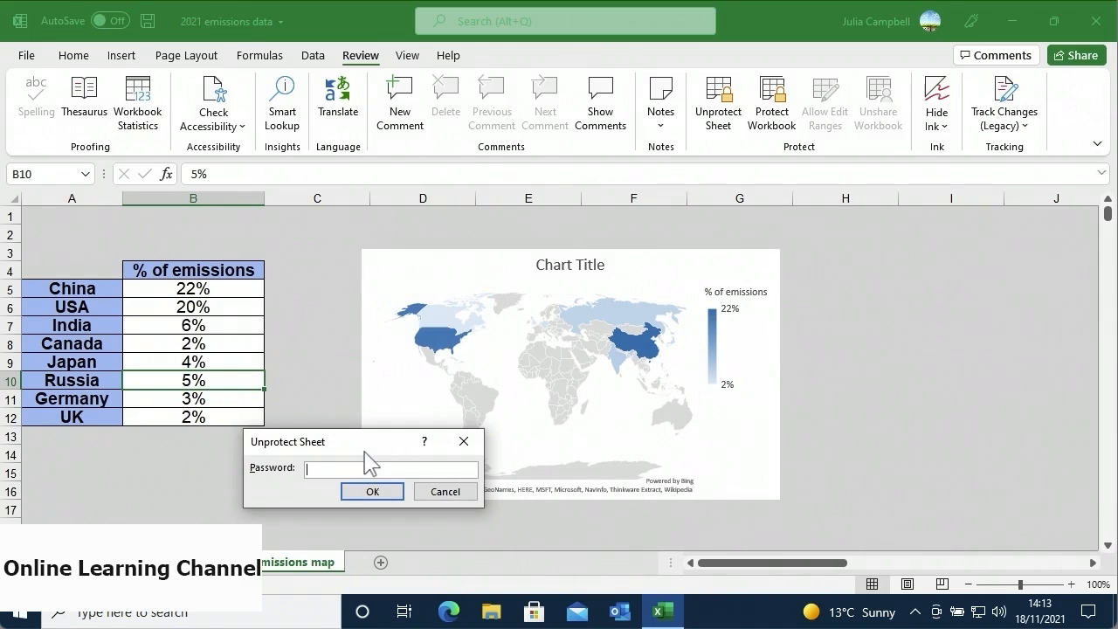
pyautogui.write('1234')
pyautogui.click(354, 488)
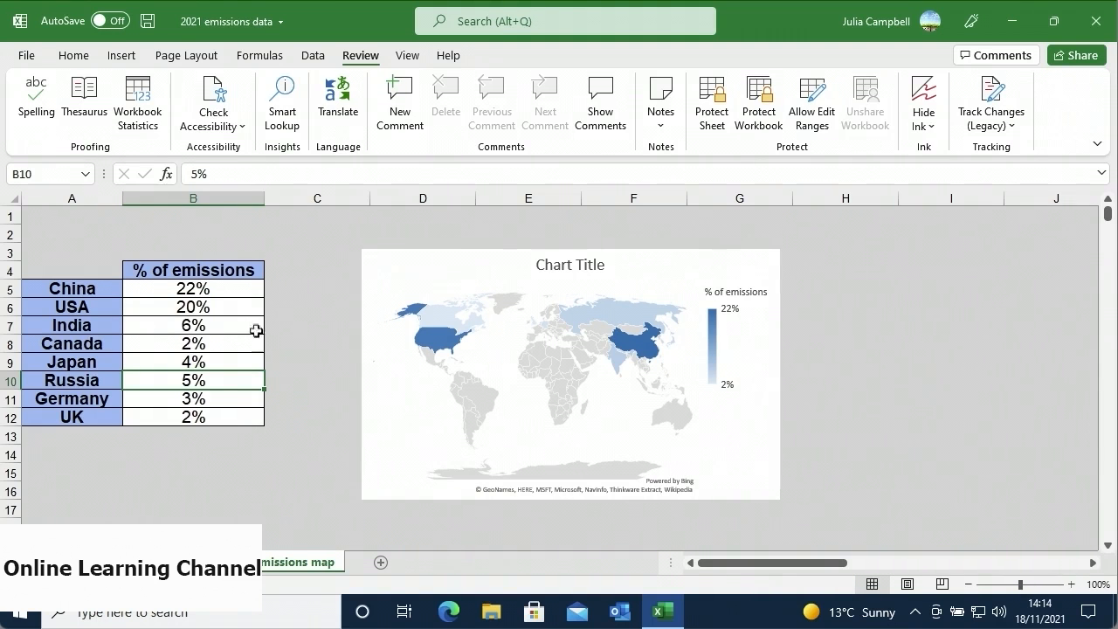
pyautogui.moveTo(237, 289); pyautogui.dragTo(238, 418)
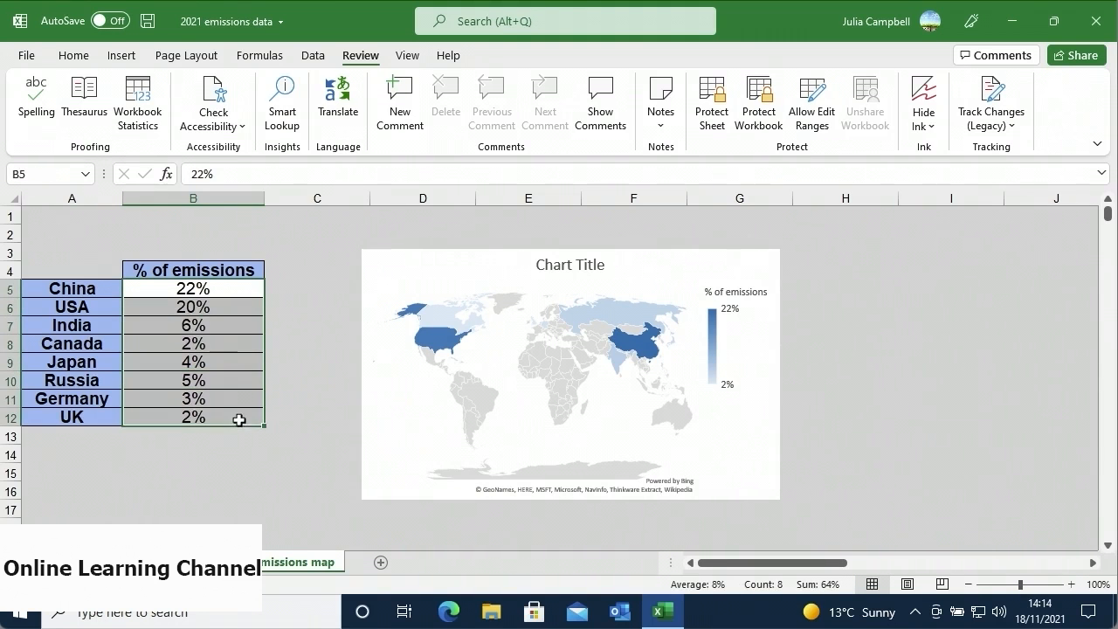
# - Add a password-protected editable range 'Data 2021' covering $B$5:$B$12 and apply it
pyautogui.click(812, 118)
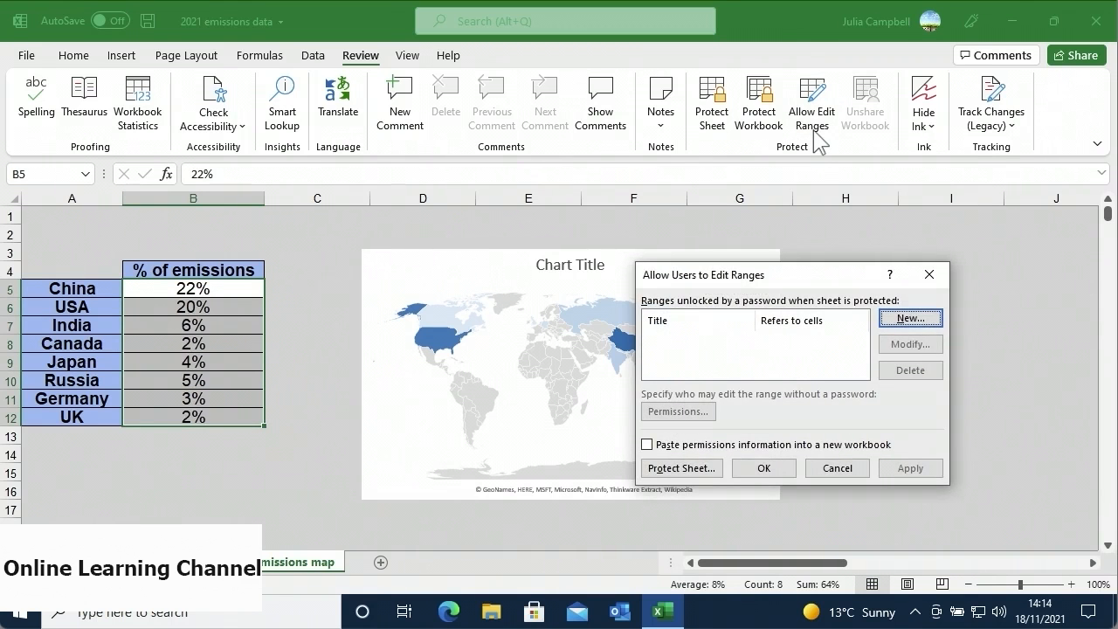
pyautogui.click(883, 315)
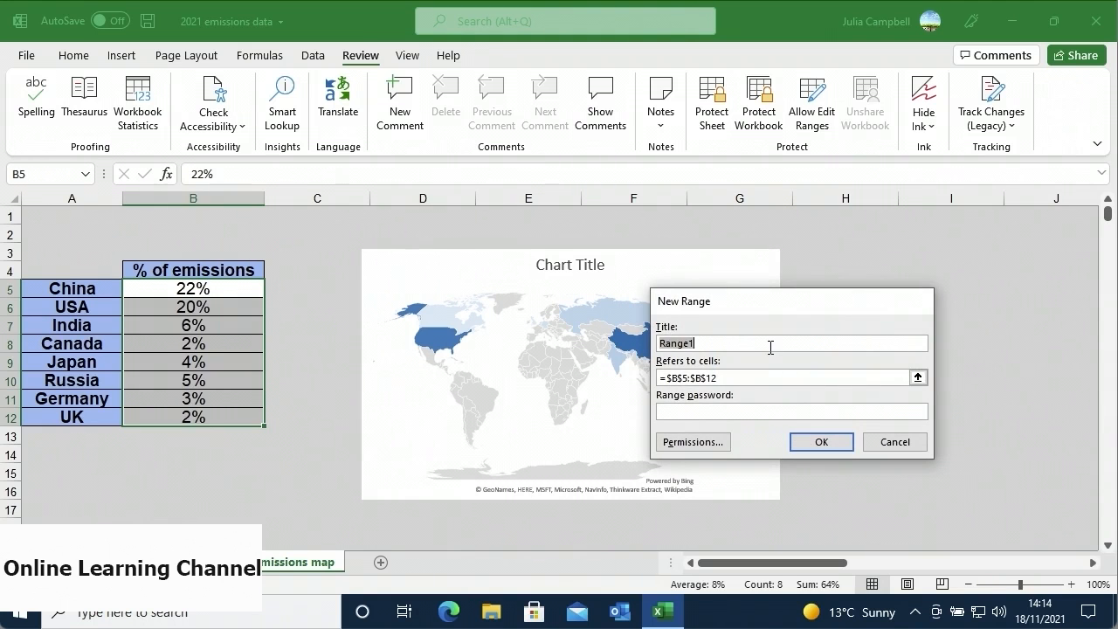
pyautogui.write('Data 2021')
pyautogui.click(752, 375)
pyautogui.write('1234')
pyautogui.click(802, 442)
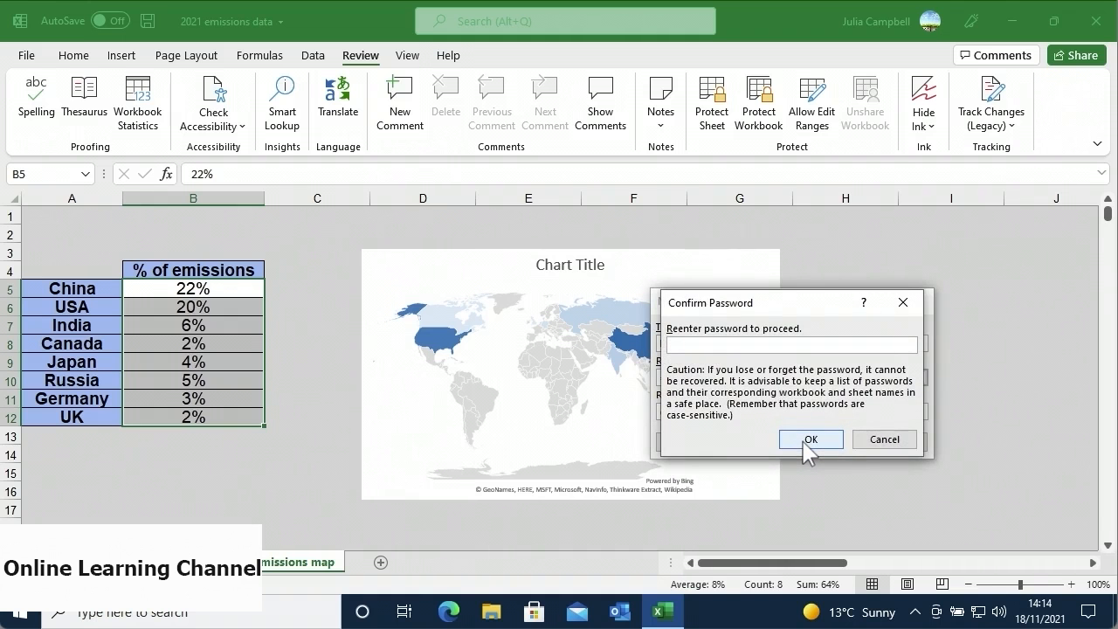
pyautogui.write('1234')
pyautogui.click(803, 442)
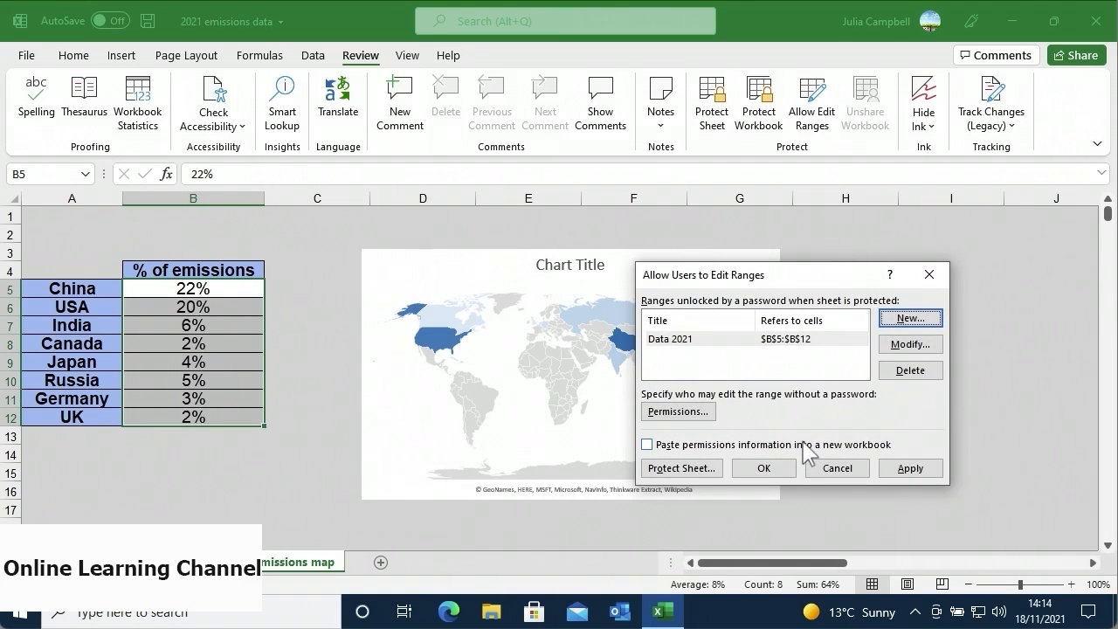
pyautogui.click(750, 343)
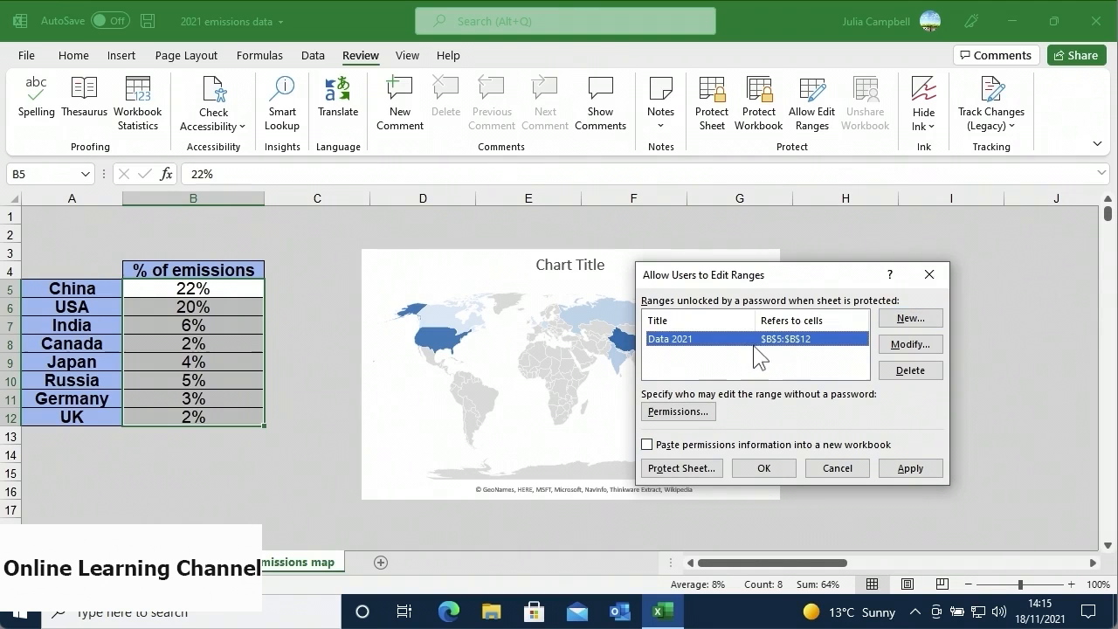
pyautogui.click(882, 469)
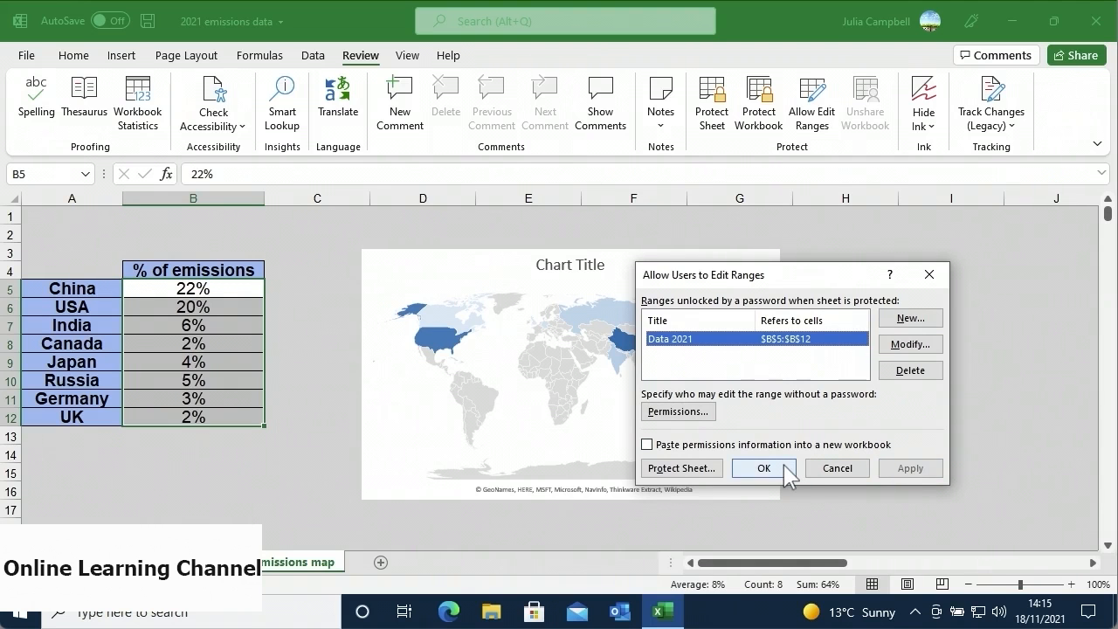
pyautogui.click(784, 466)
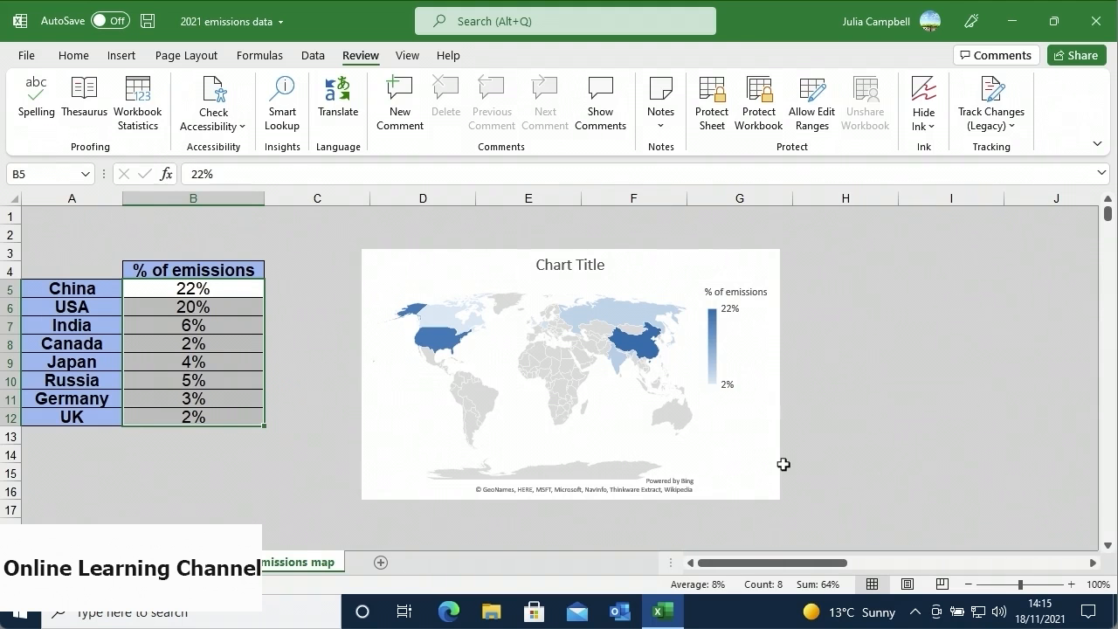
# - Protect the sheet with default permissions and attempt to edit Japan's cell B9
pyautogui.click(724, 127)
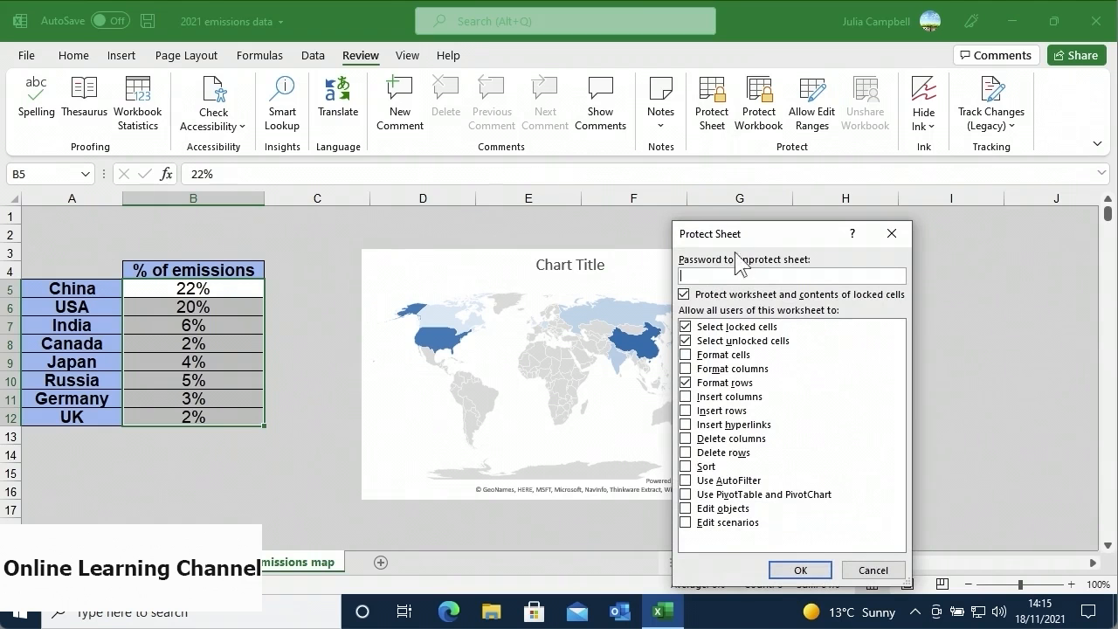
pyautogui.click(795, 568)
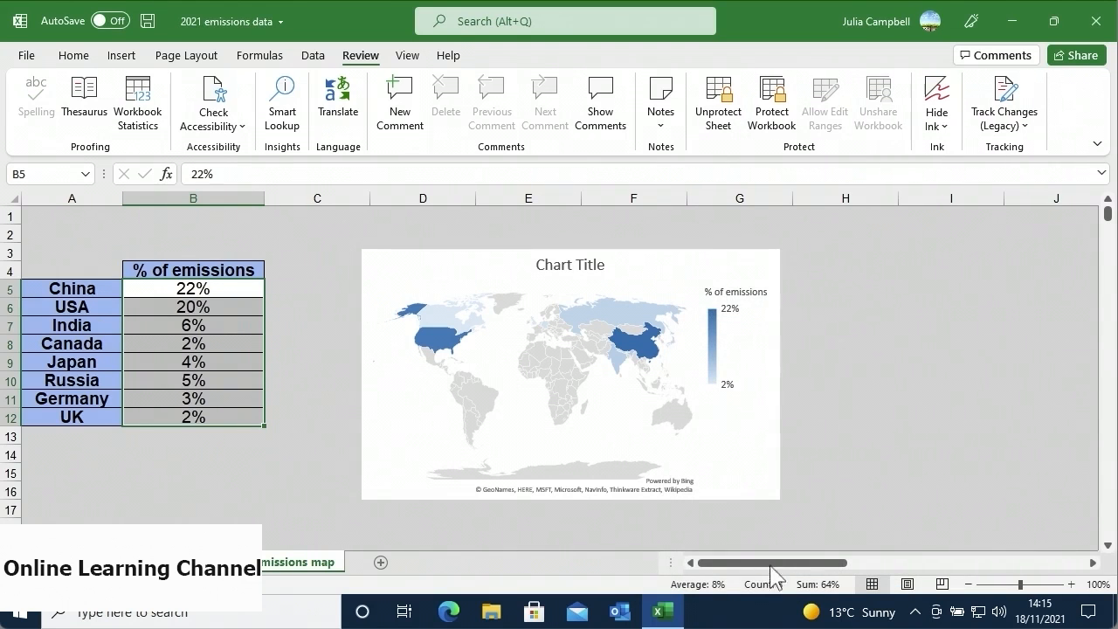
pyautogui.click(242, 362)
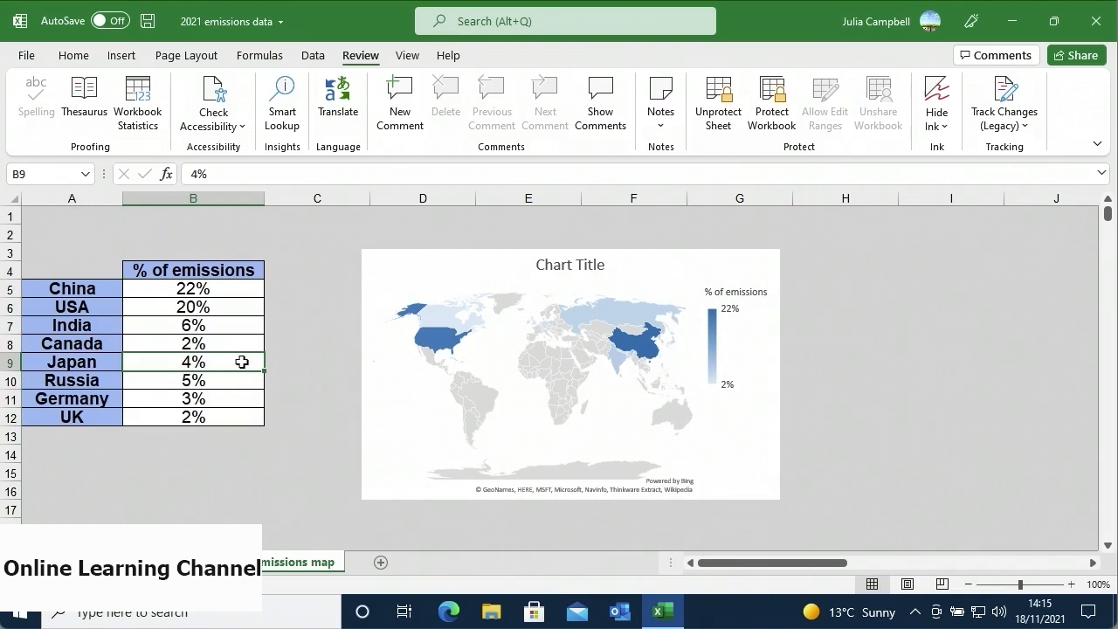
pyautogui.doubleClick(242, 362)
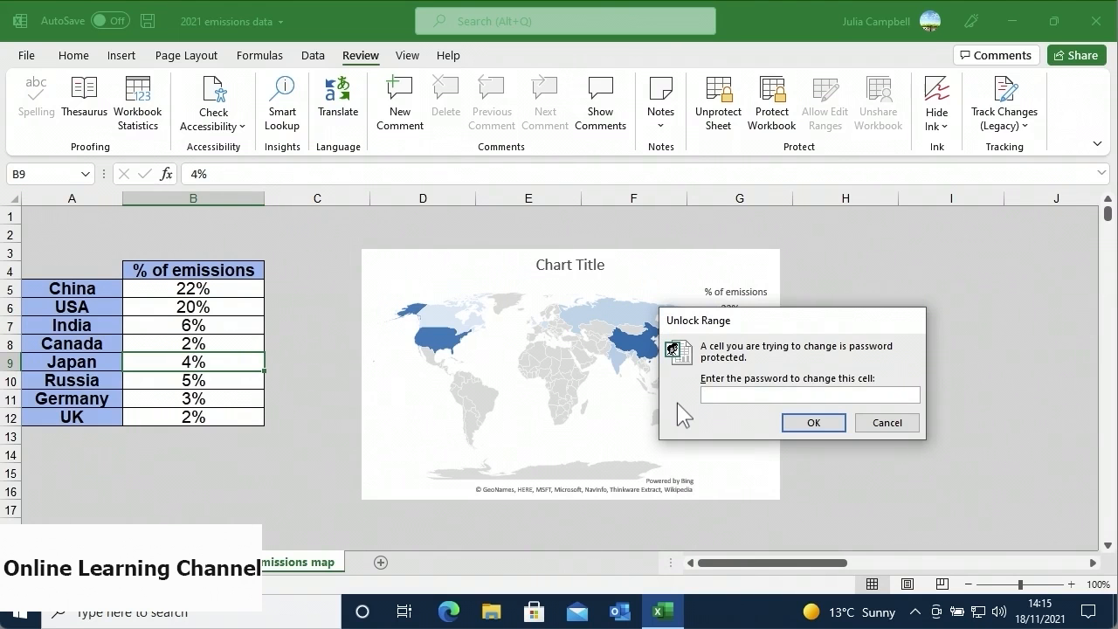
# - Unlock B9 with the range password, leave it blank, and unprotect the sheet
pyautogui.write('1234')
pyautogui.click(791, 425)
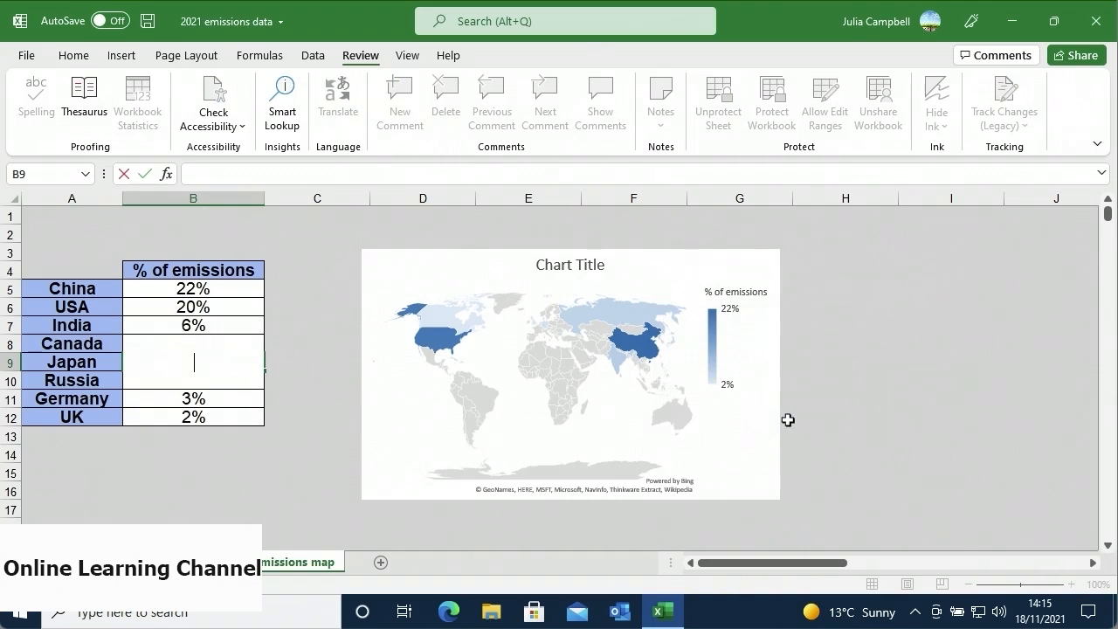
pyautogui.click(226, 401)
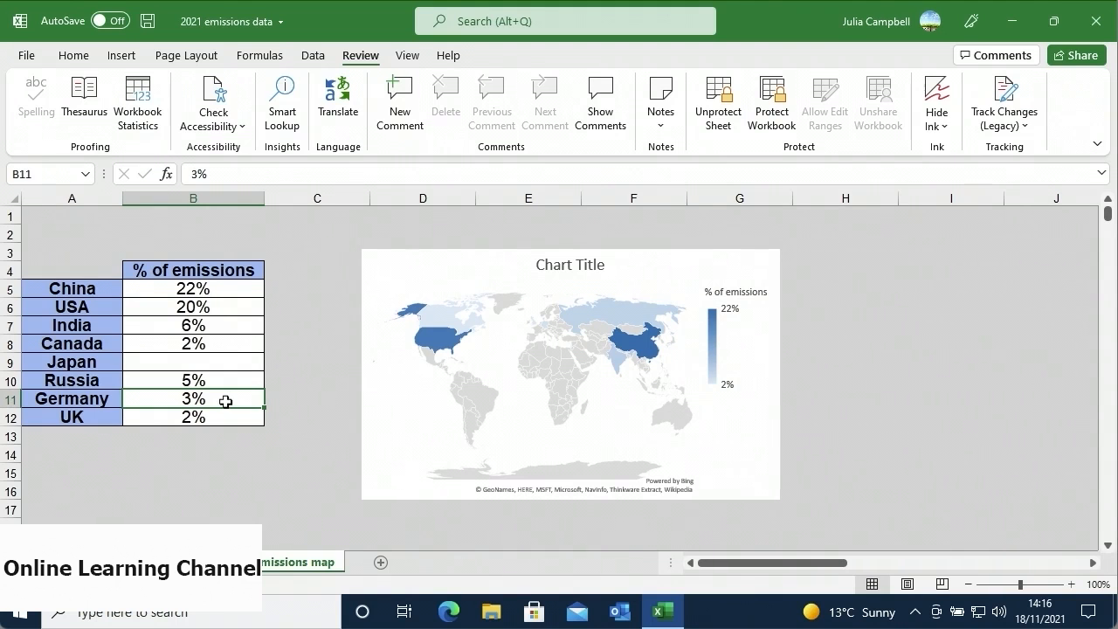
pyautogui.click(710, 138)
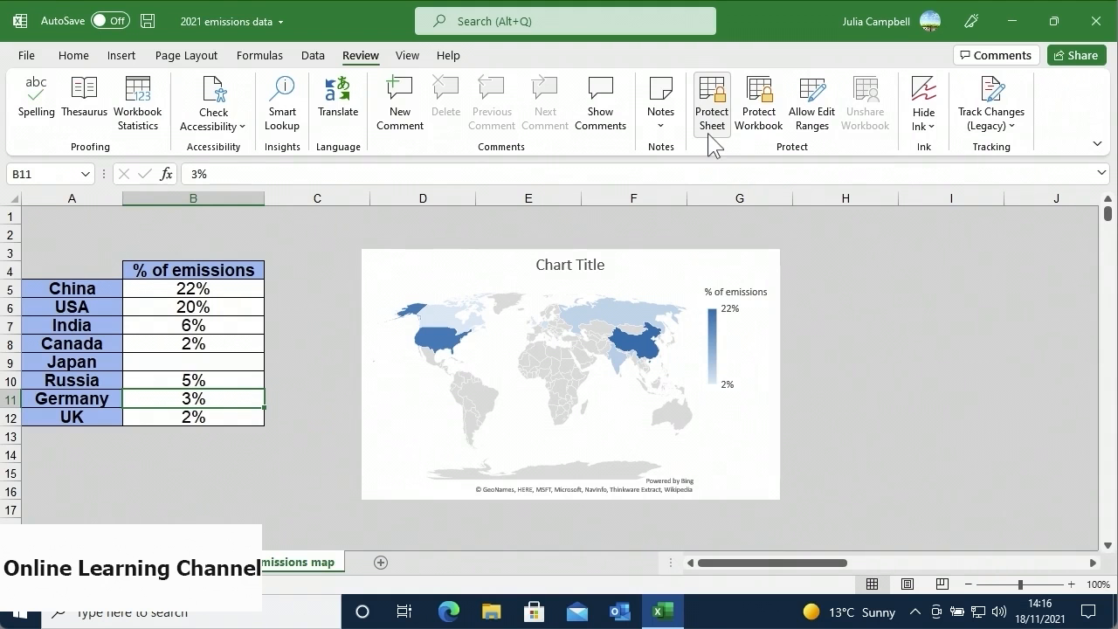
# - Delete the Data 2021 range from the Allow Edit Ranges list and close it
pyautogui.click(813, 140)
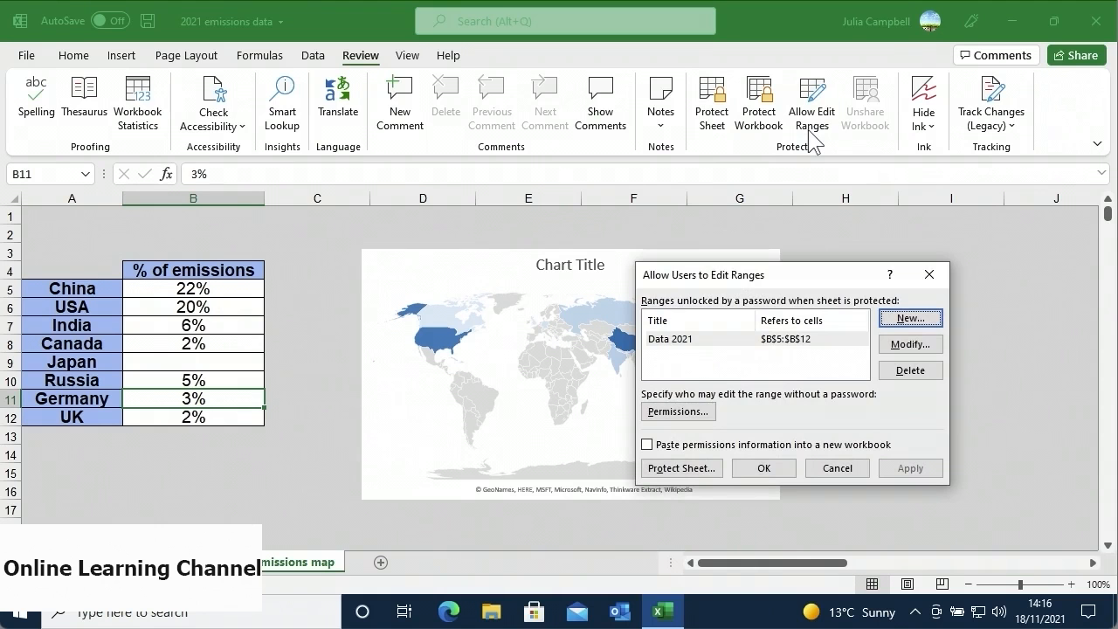
pyautogui.click(756, 350)
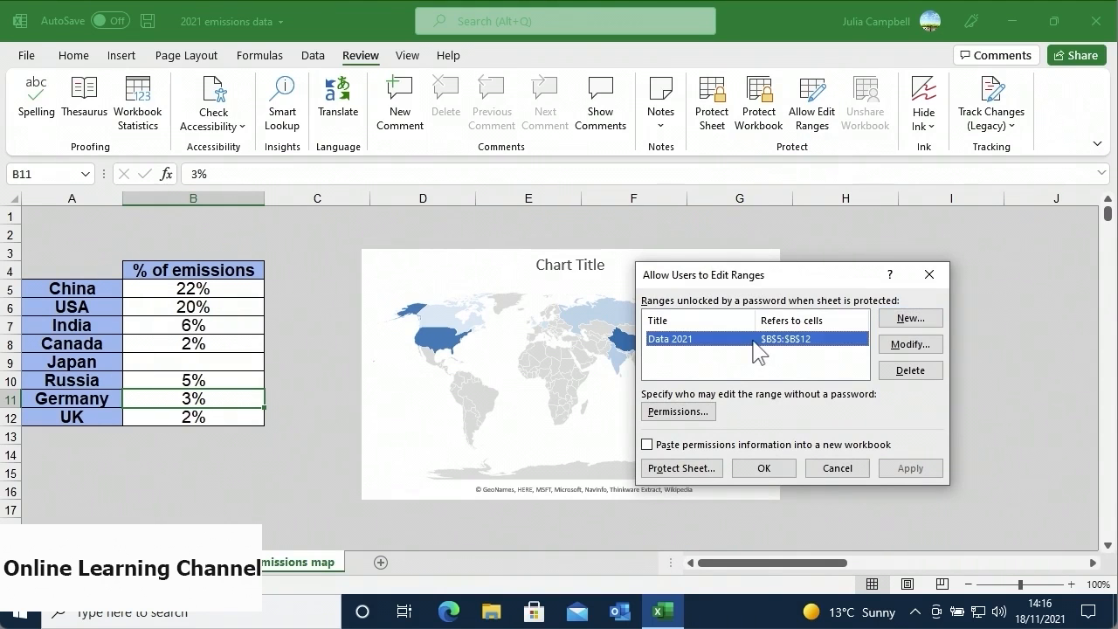
pyautogui.click(909, 371)
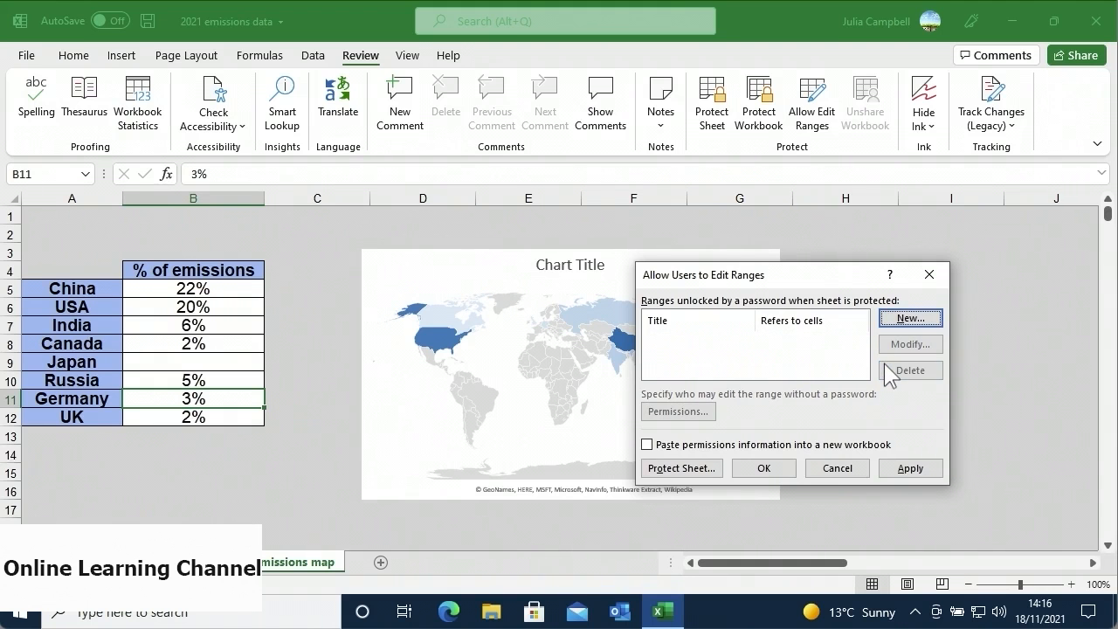
pyautogui.click(784, 466)
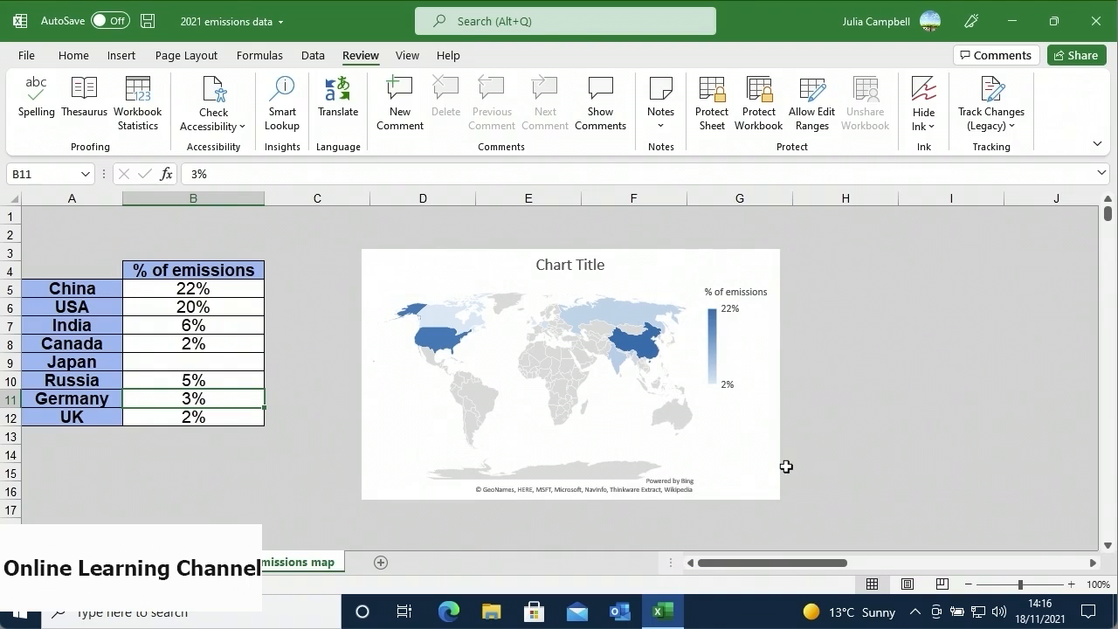
# - Protect the workbook structure with a confirmed password, then start unprotecting it by entering a password
pyautogui.click(756, 113)
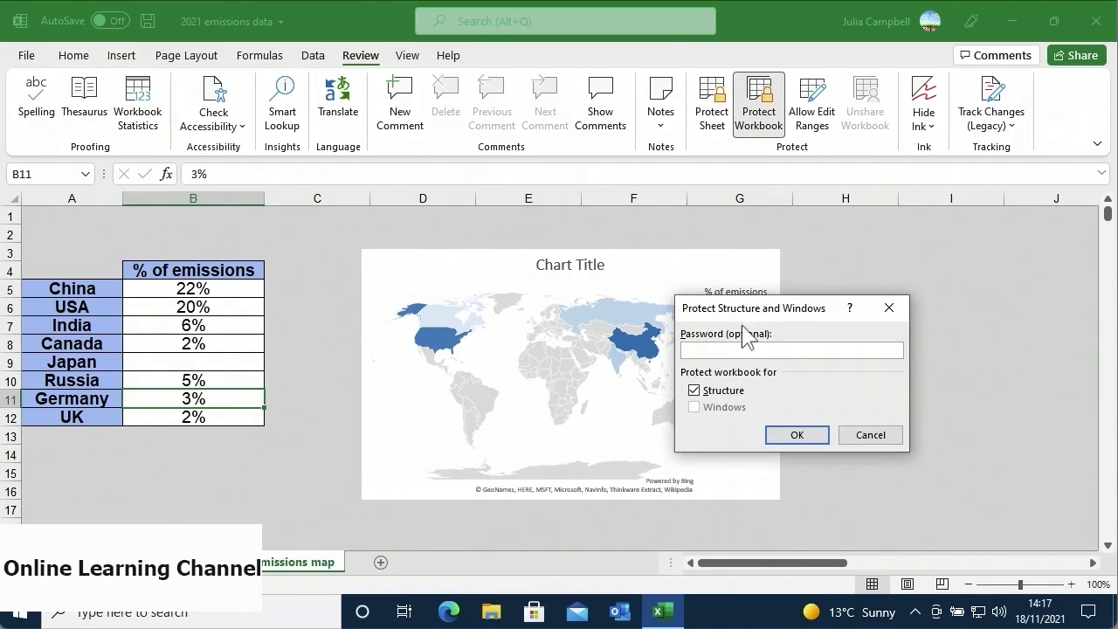
pyautogui.write('1234')
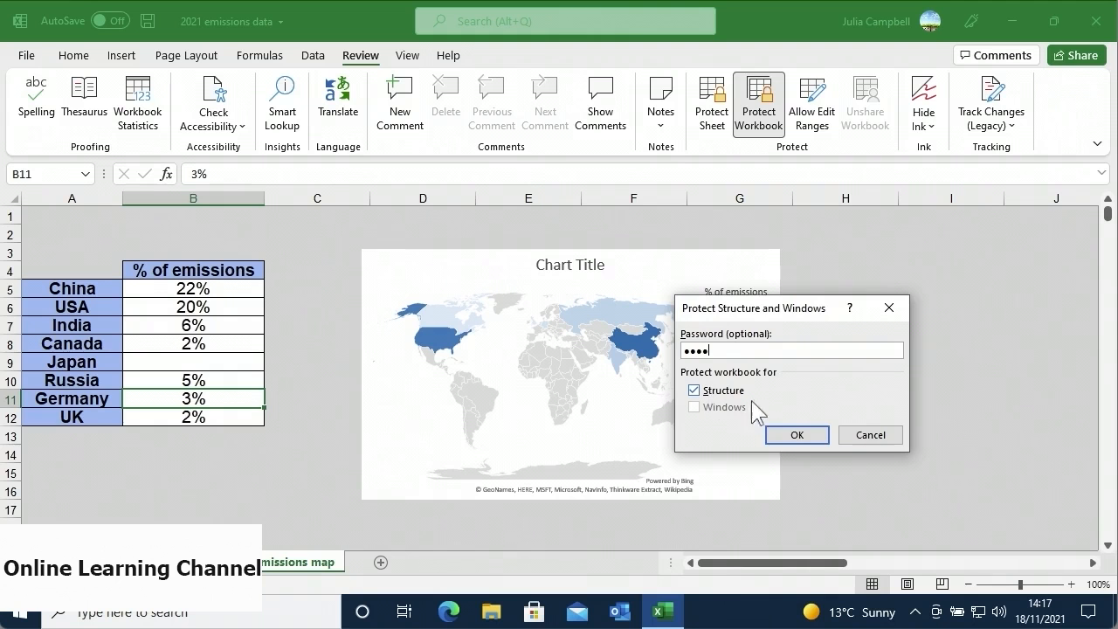
pyautogui.click(774, 434)
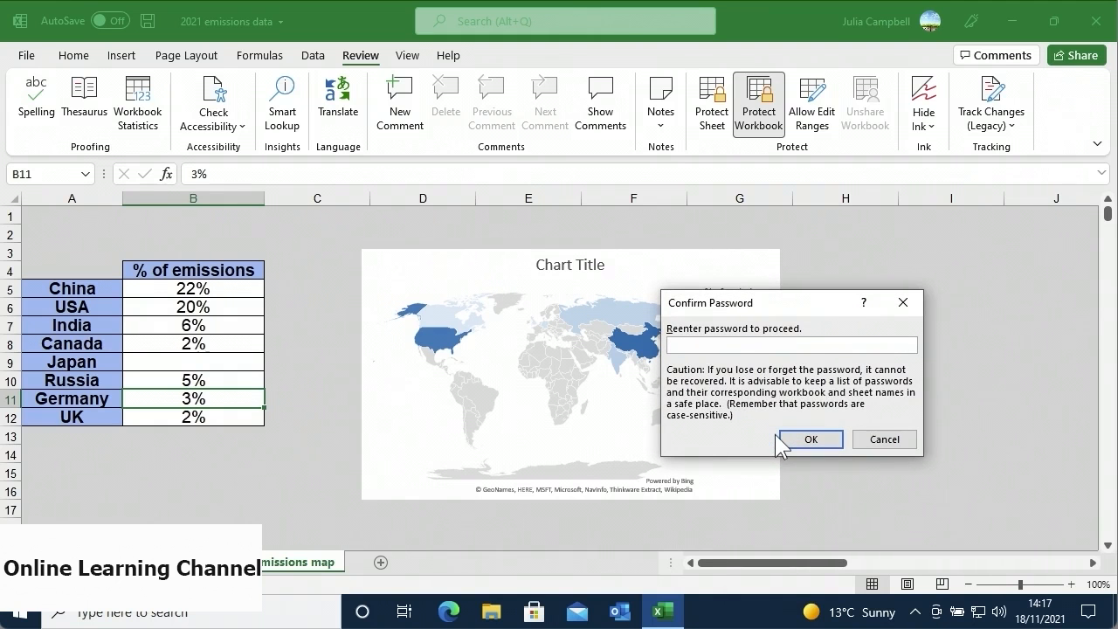
pyautogui.write('1234')
pyautogui.click(790, 439)
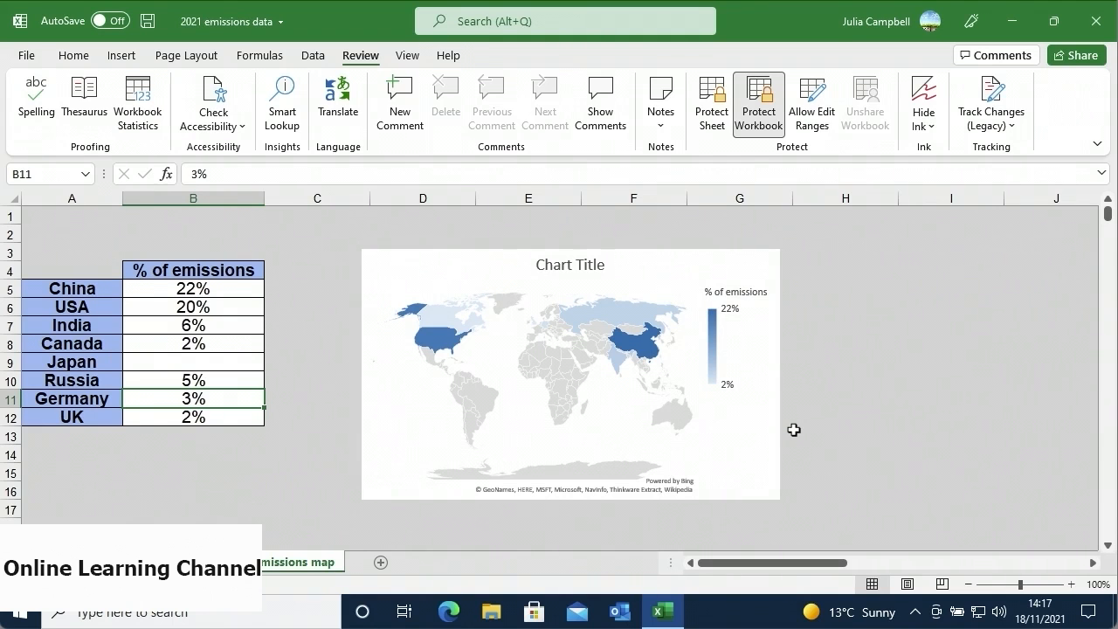
pyautogui.click(755, 111)
pyautogui.write('pass')
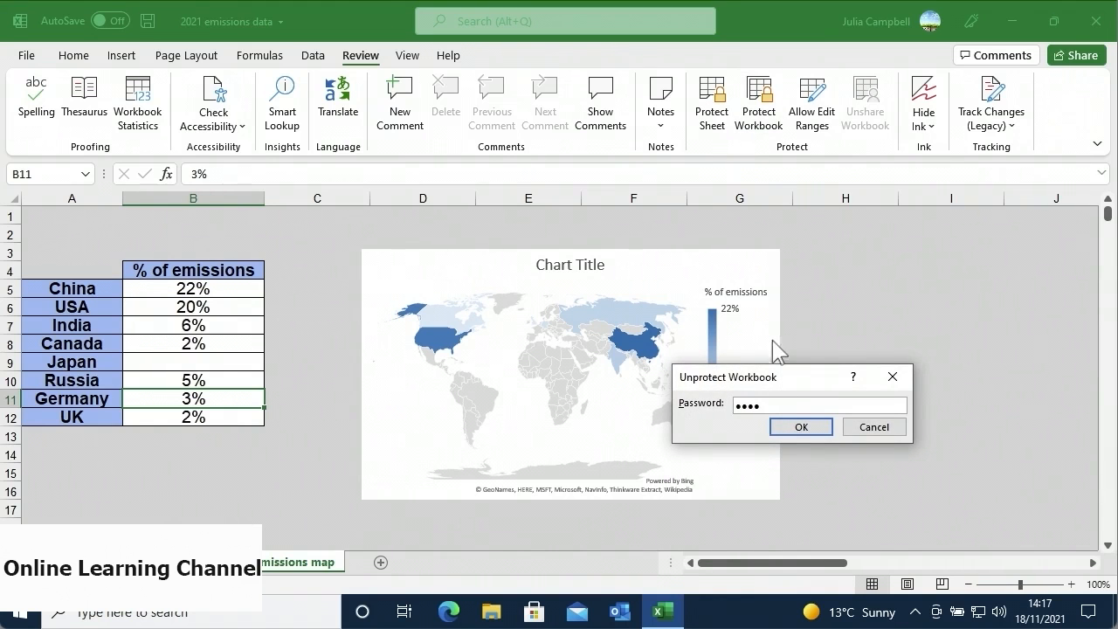
# - Submit the entered password to remove the workbook structure protection
pyautogui.click(780, 430)
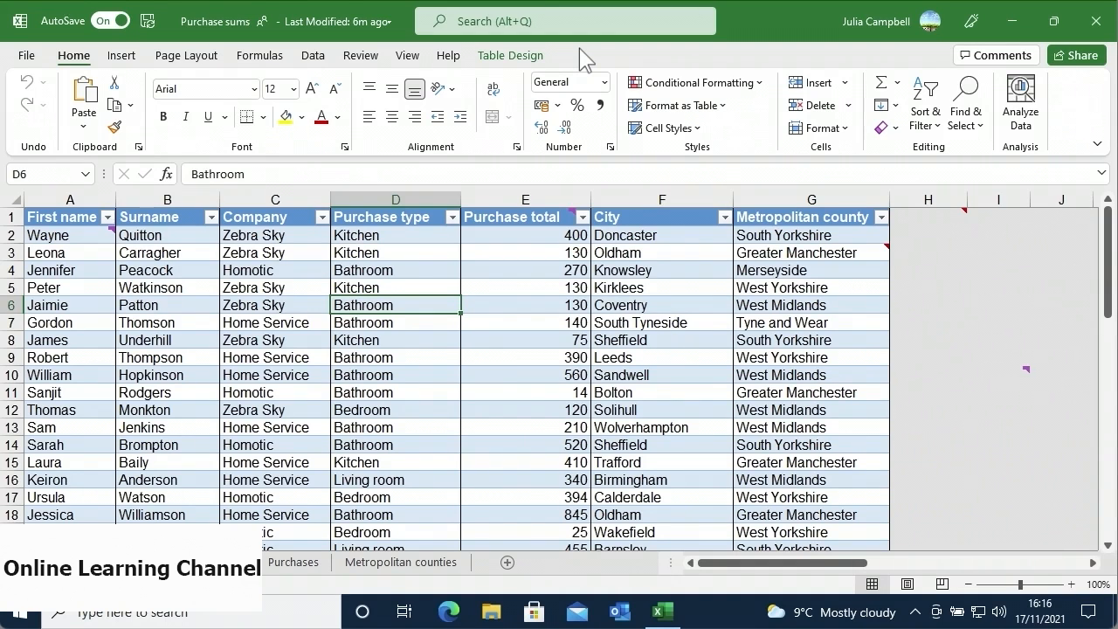
# - On the Review tab, step back to the A2 comment, then forward to the I10 comment
pyautogui.click(382, 70)
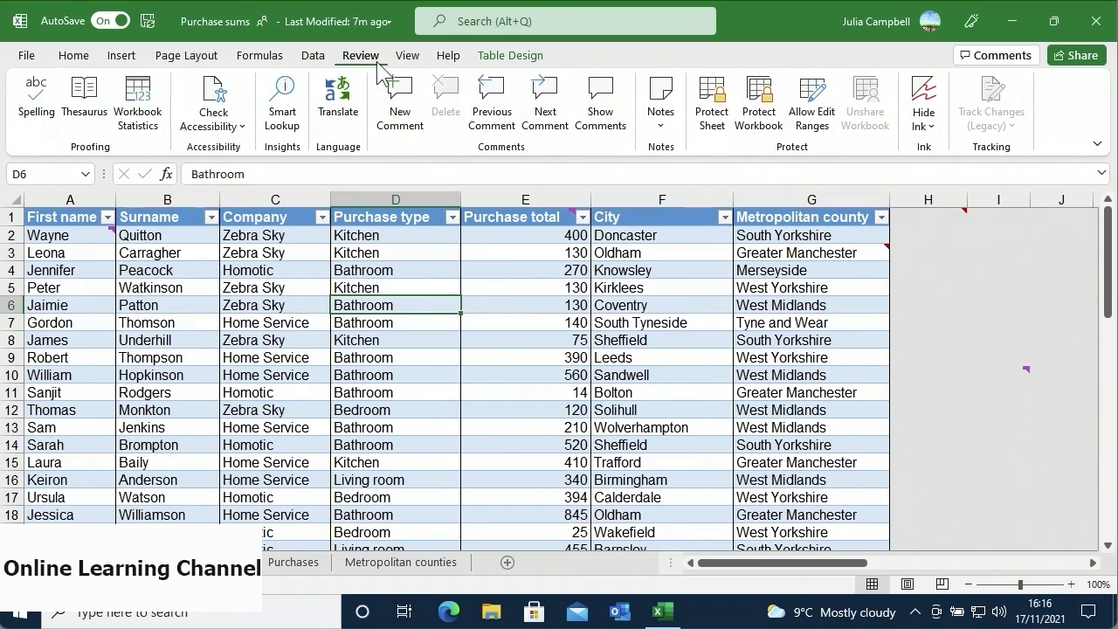
pyautogui.click(486, 122)
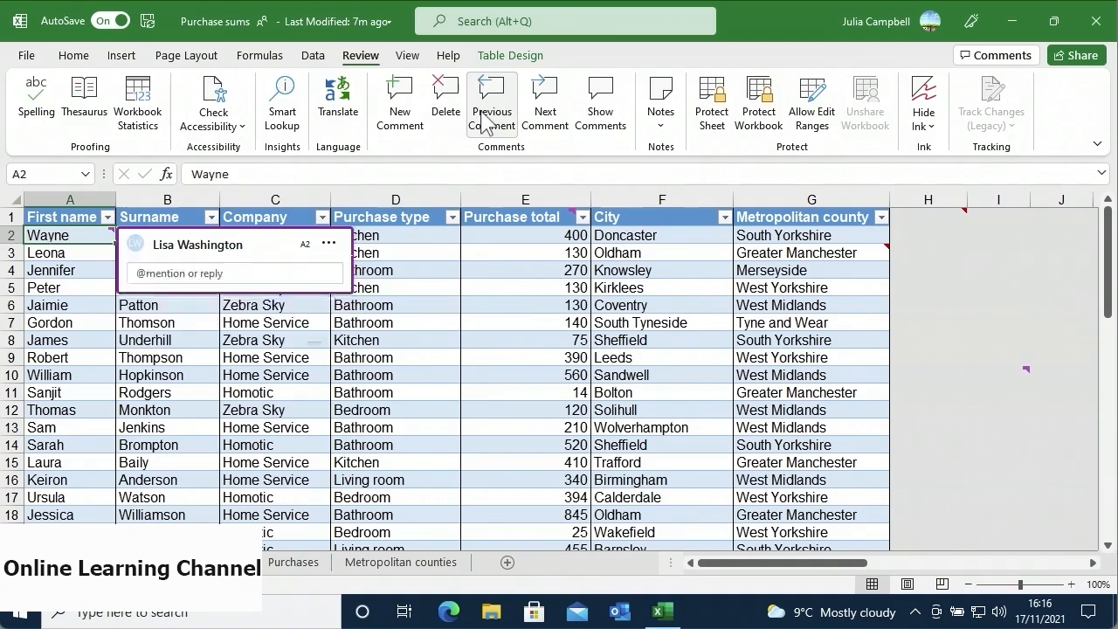
pyautogui.click(530, 128)
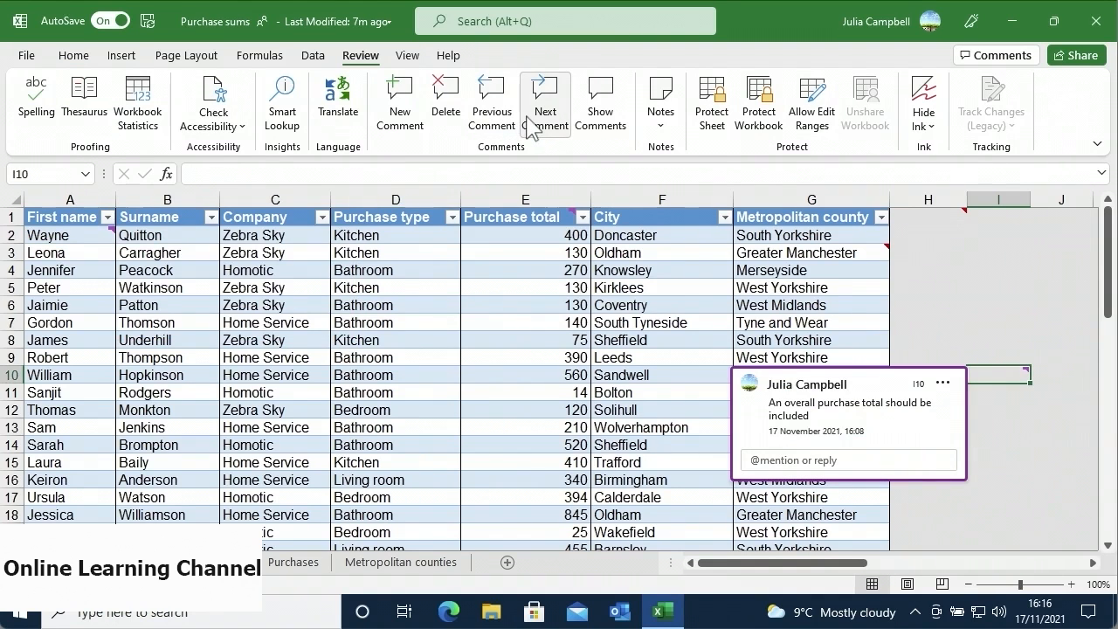
# - Show all comments in the Comments pane, close it, and bring up the Notes choices
pyautogui.click(597, 131)
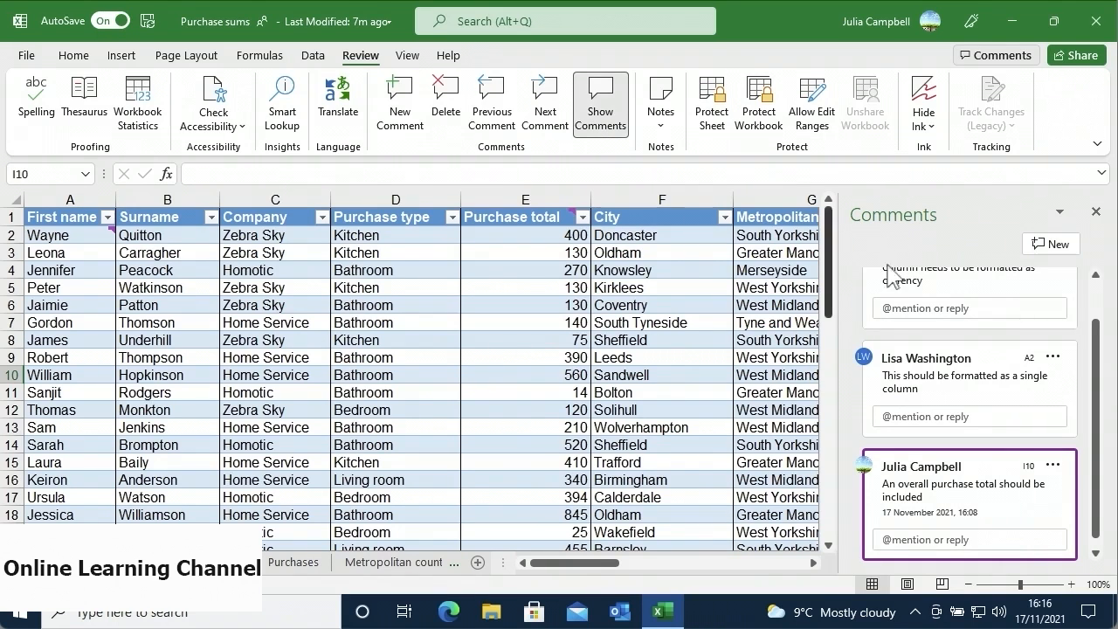
pyautogui.click(1095, 214)
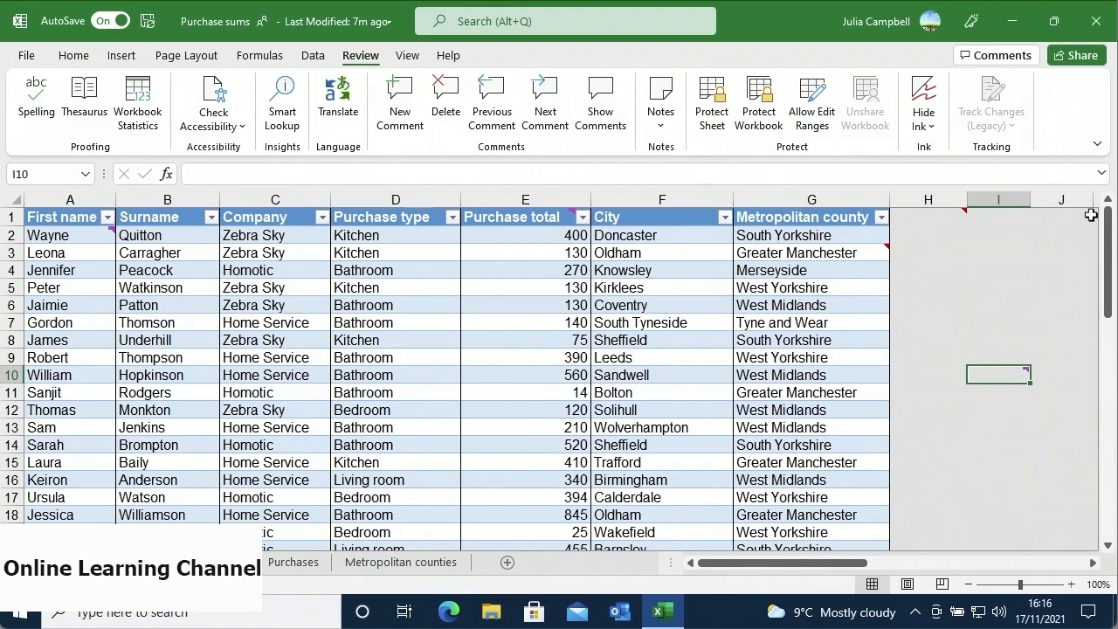
pyautogui.click(663, 130)
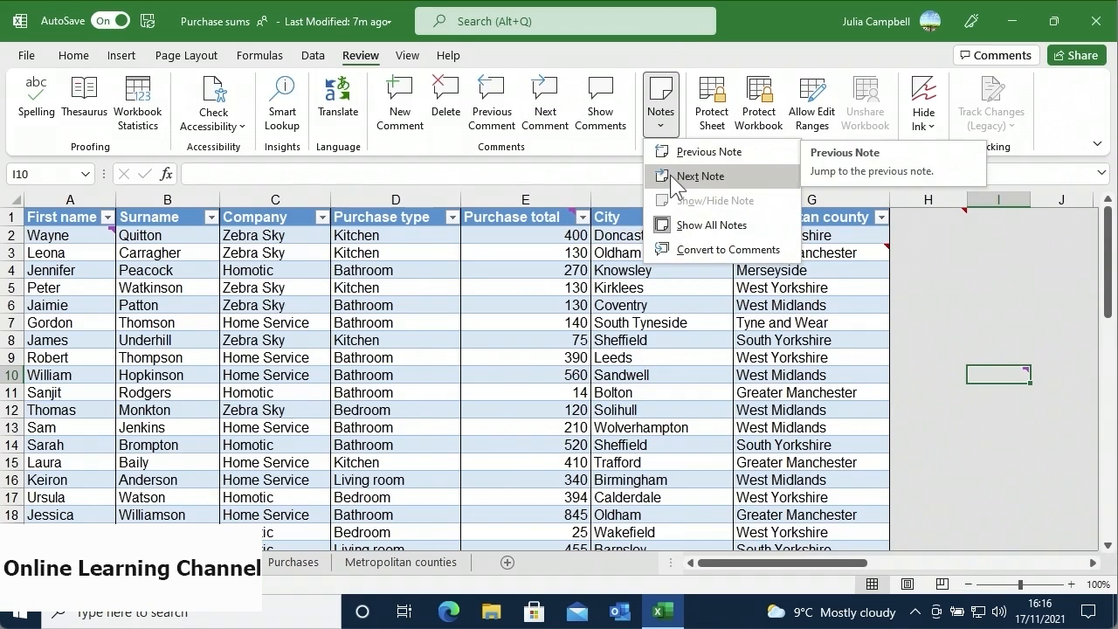
# - Display the next note beside column I, then show all notes on the sheet
pyautogui.click(689, 177)
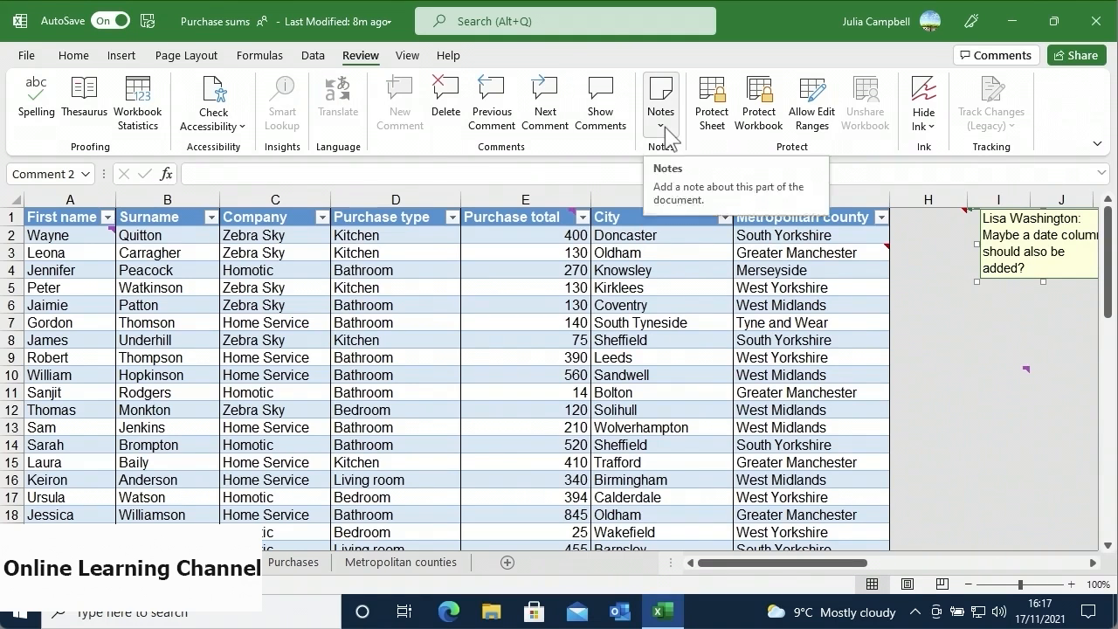
pyautogui.click(667, 138)
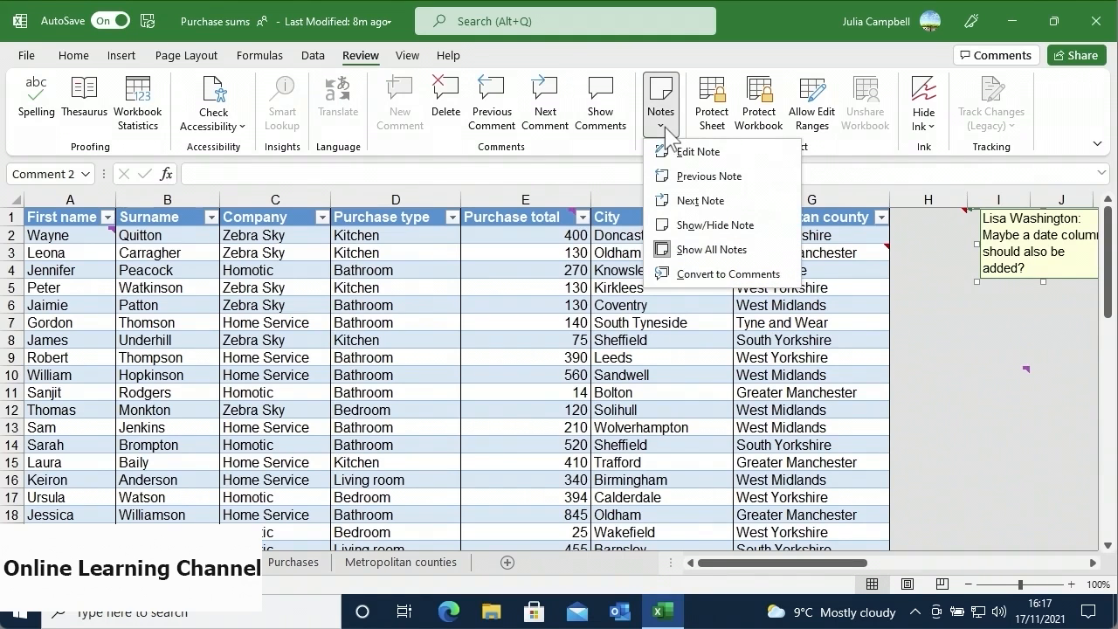
pyautogui.click(684, 254)
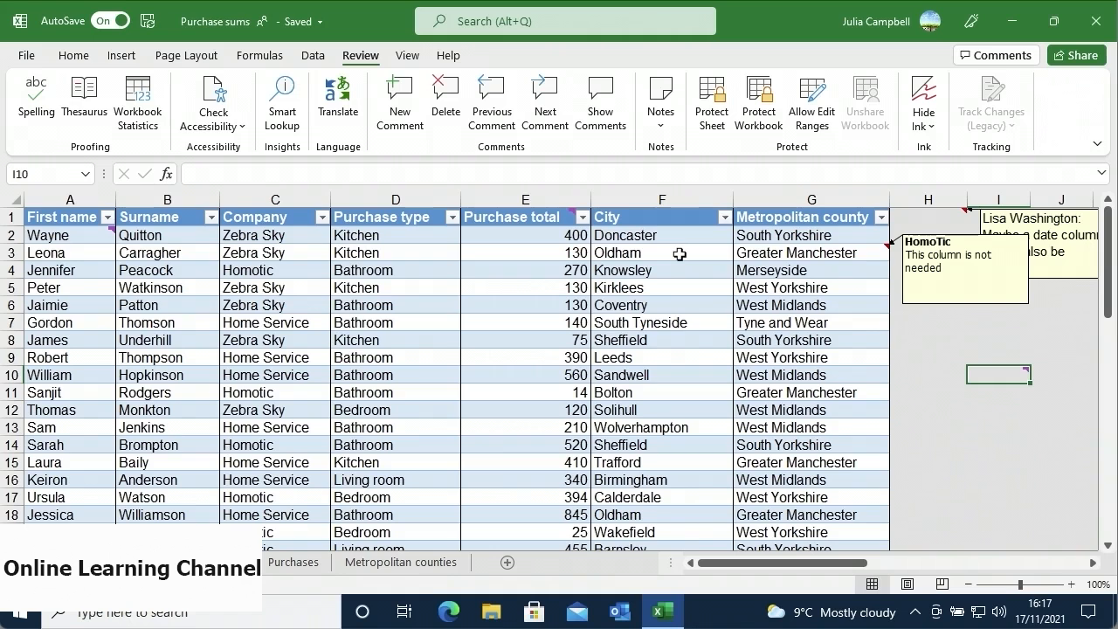
# - Convert every note, including H1's date-column suggestion, into a comment that accepts replies
pyautogui.click(665, 126)
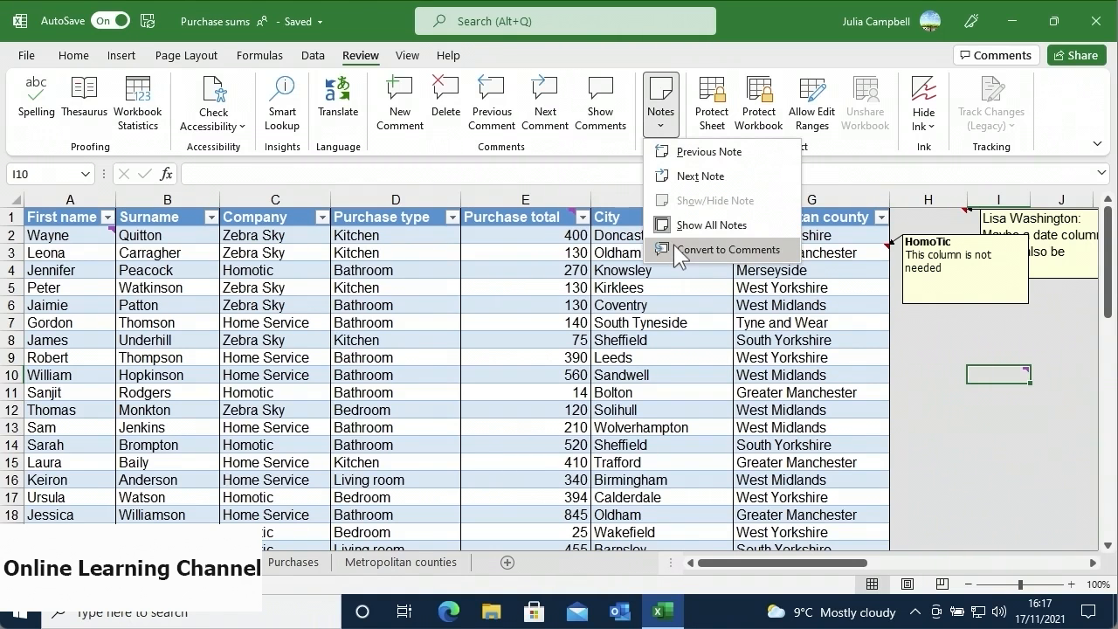
pyautogui.click(674, 249)
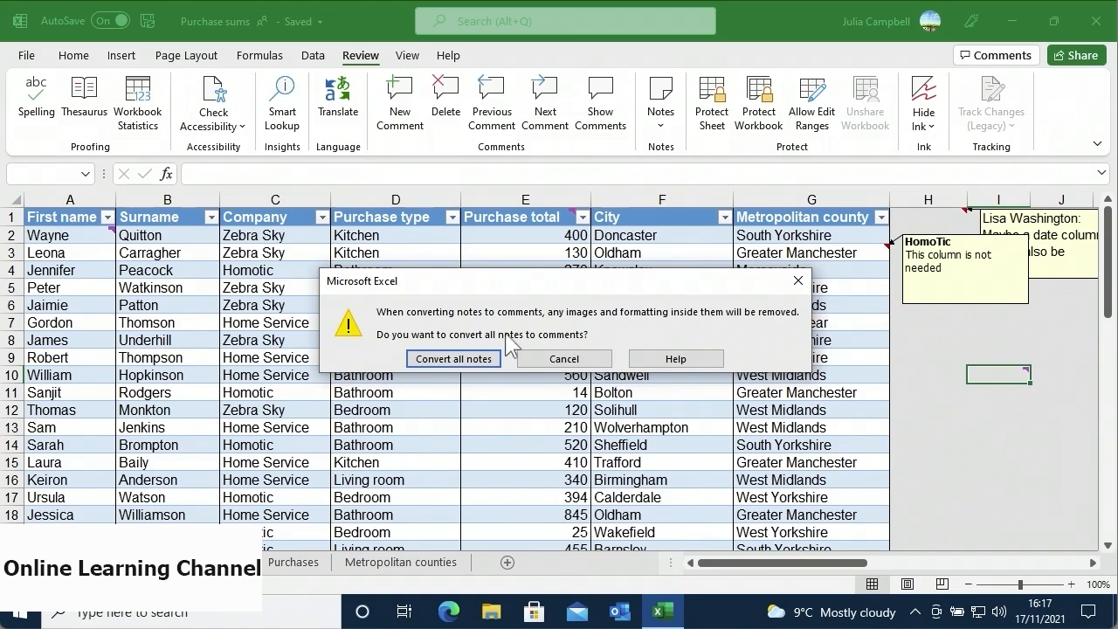
pyautogui.click(453, 359)
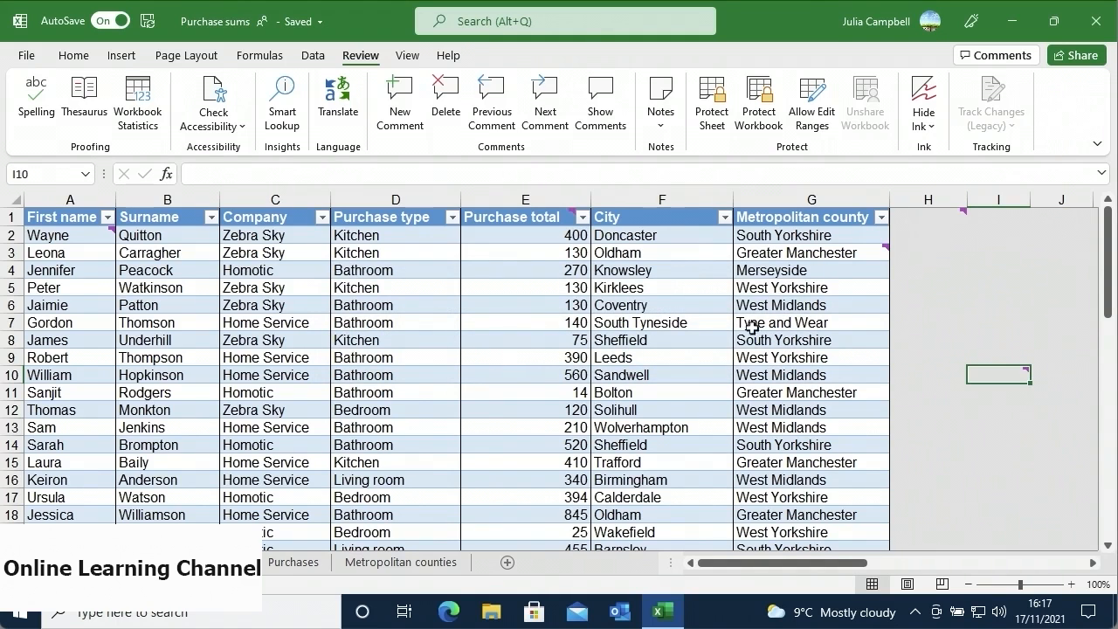
pyautogui.moveTo(960, 211)
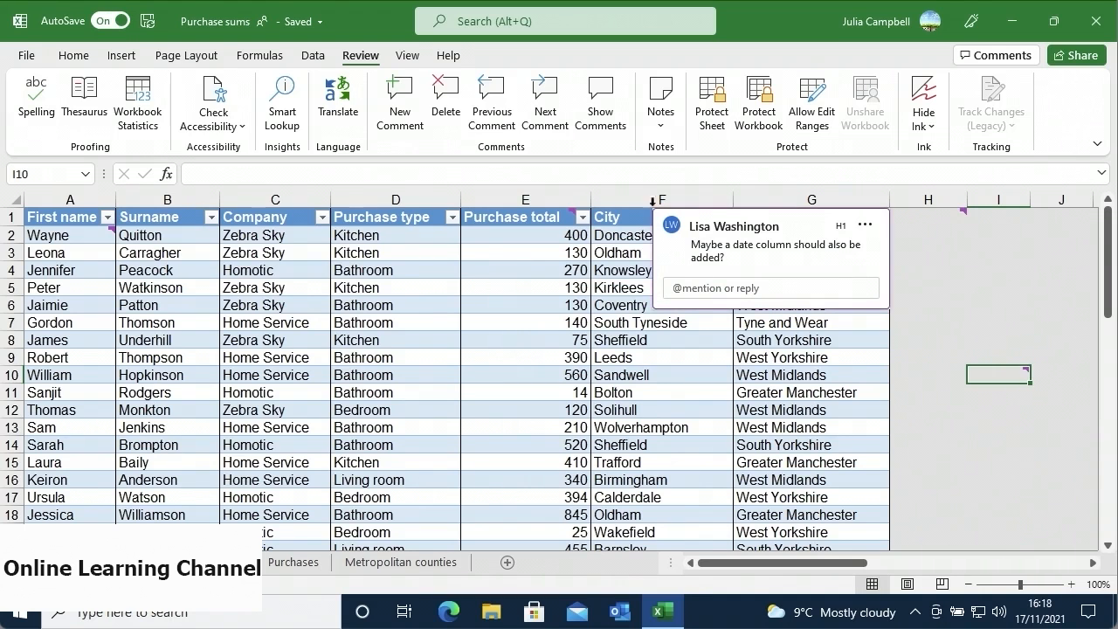
# - Reply "I'll do this ASAP" to the E1 currency-formatting comment, @-mentioning its author
pyautogui.click(617, 135)
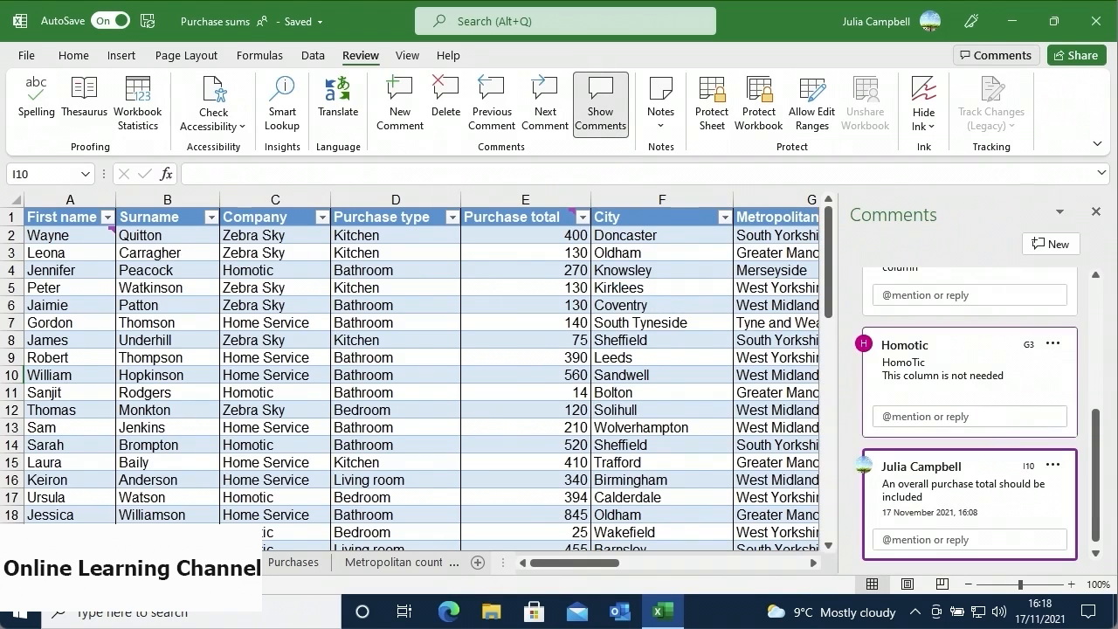
pyautogui.click(1095, 351)
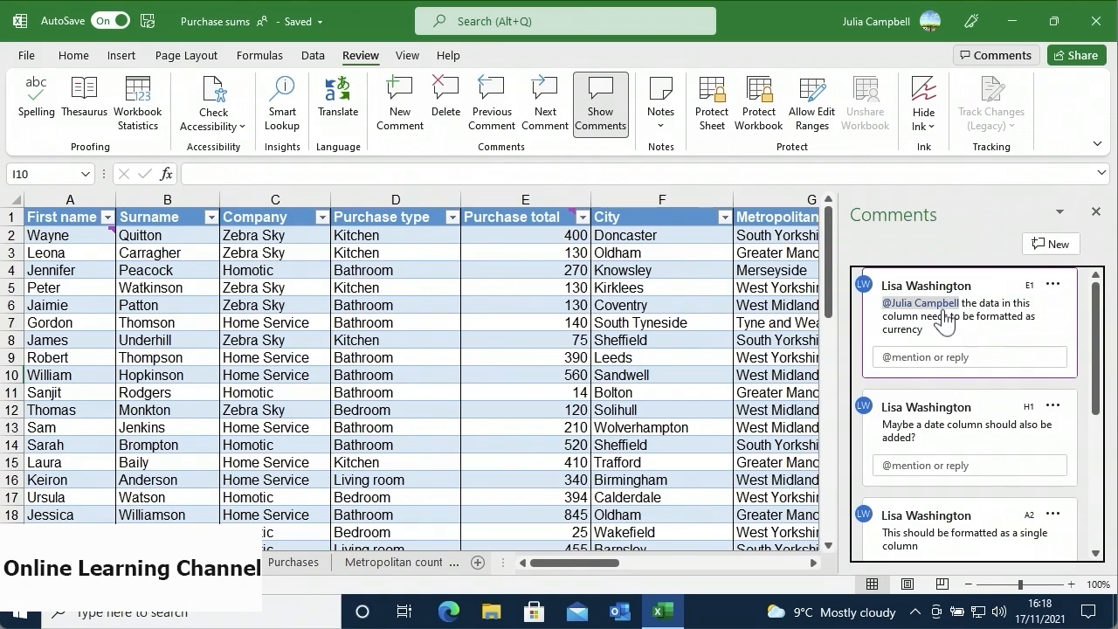
pyautogui.click(929, 356)
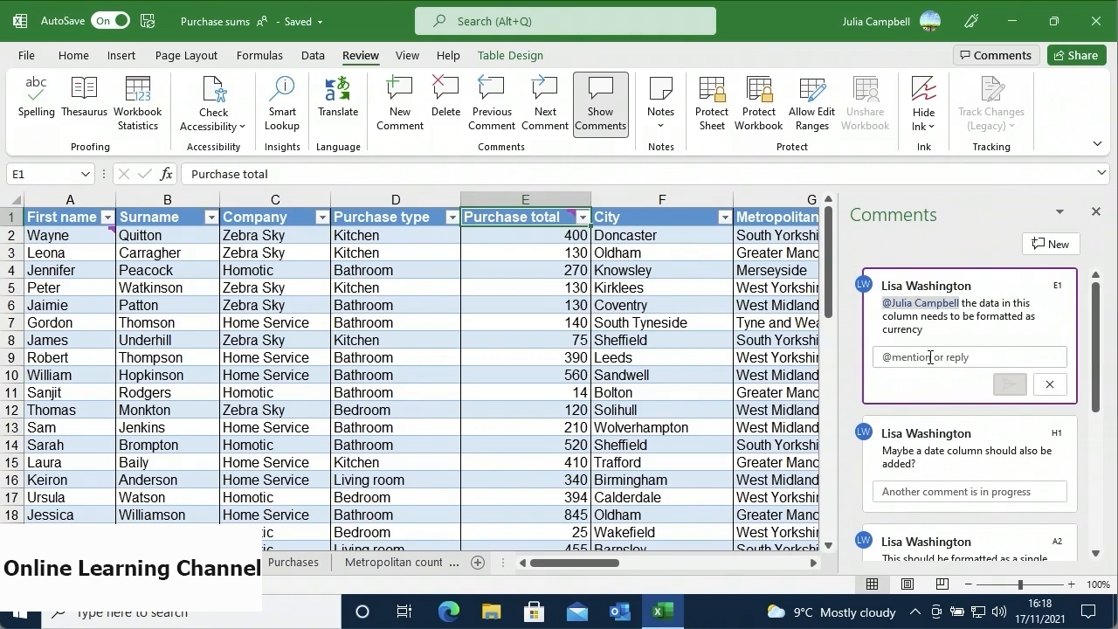
pyautogui.write('@lisa')
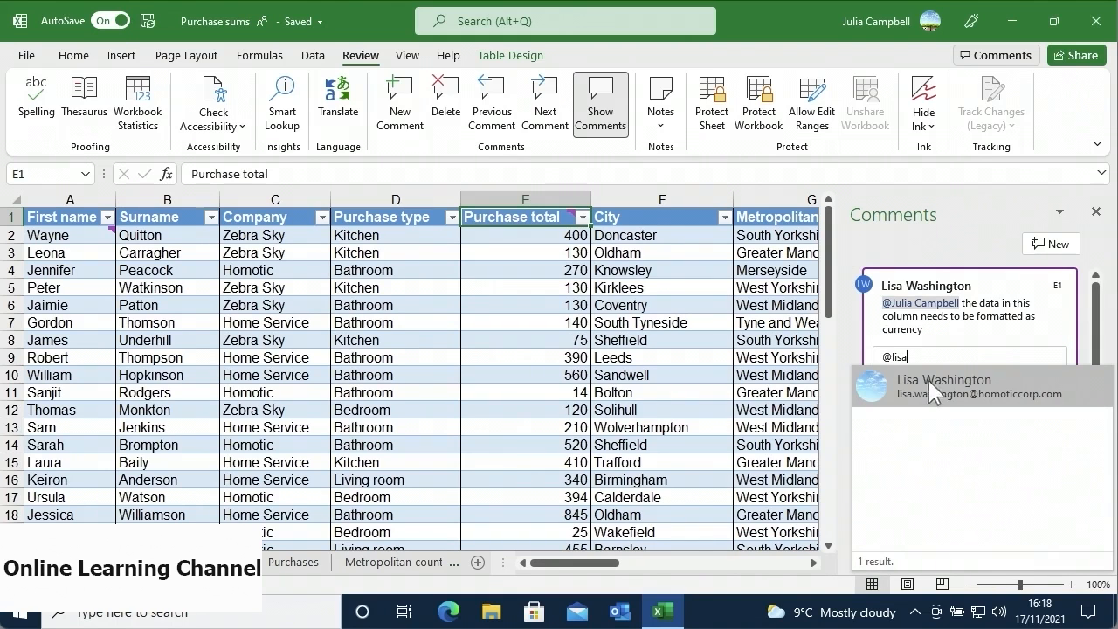
pyautogui.click(927, 382)
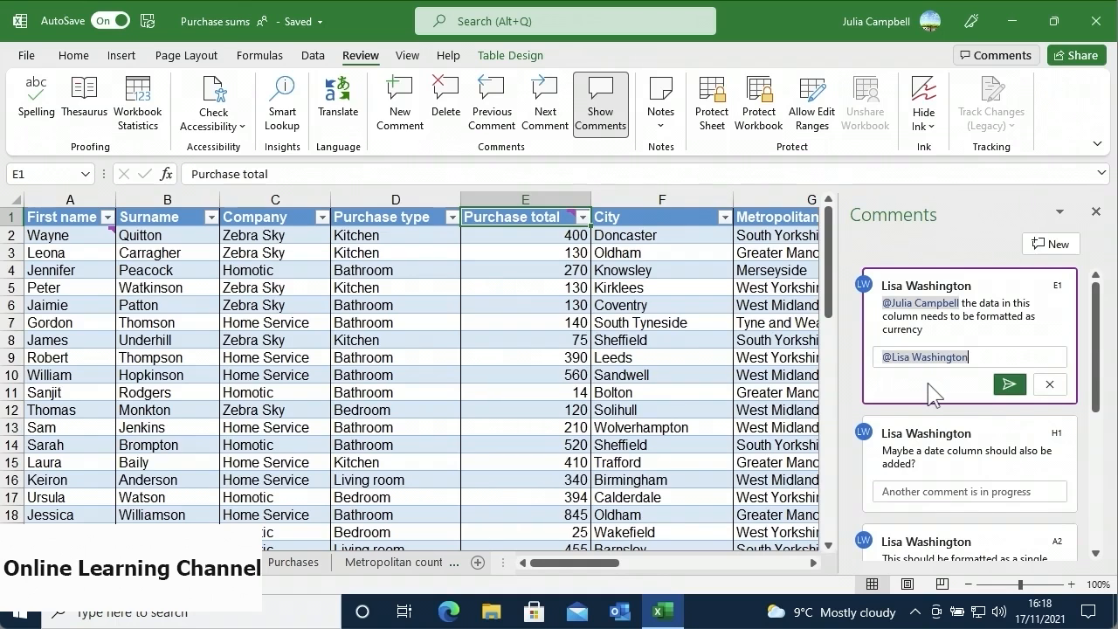
pyautogui.write("I'll do this ASAP")
pyautogui.click(1007, 385)
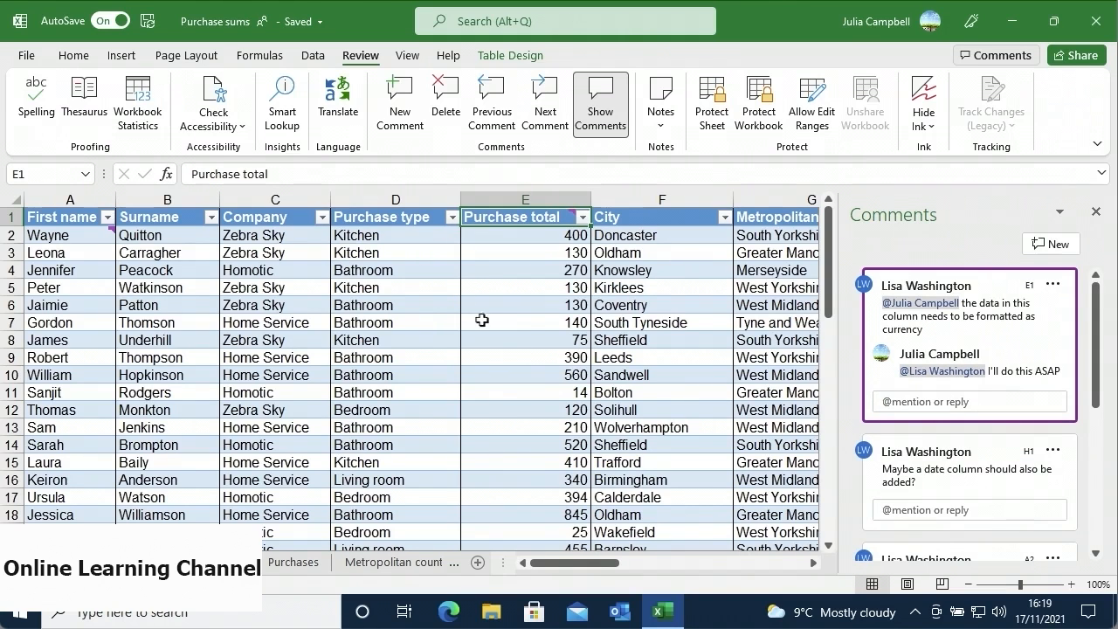
pyautogui.click(425, 273)
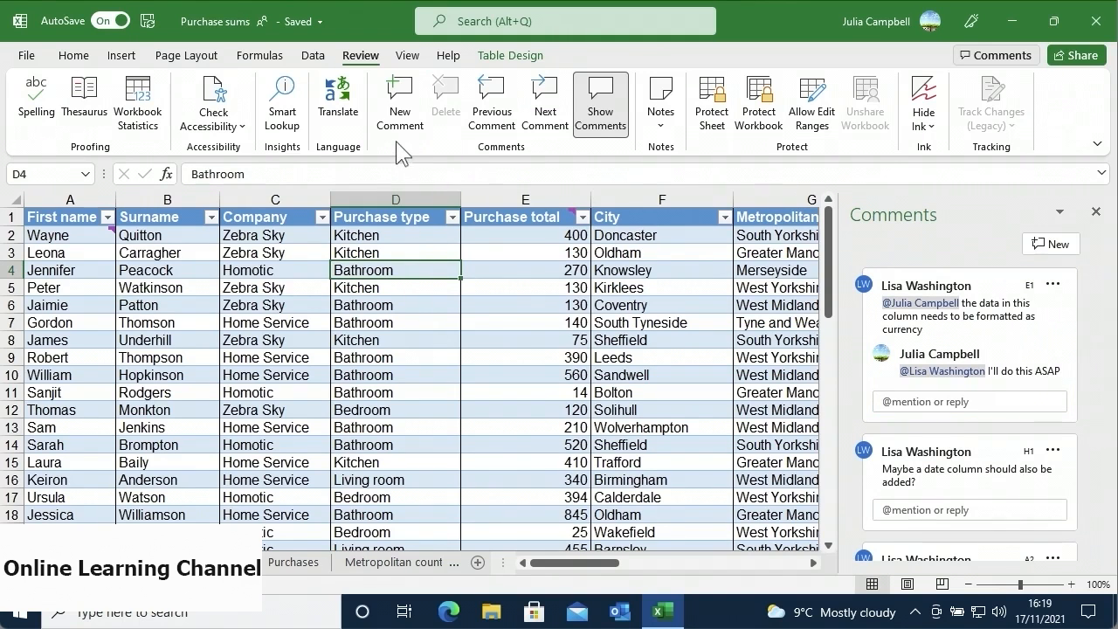
# - Post a new comment on D4 reading "This data should be more specific"
pyautogui.rightClick(393, 273)
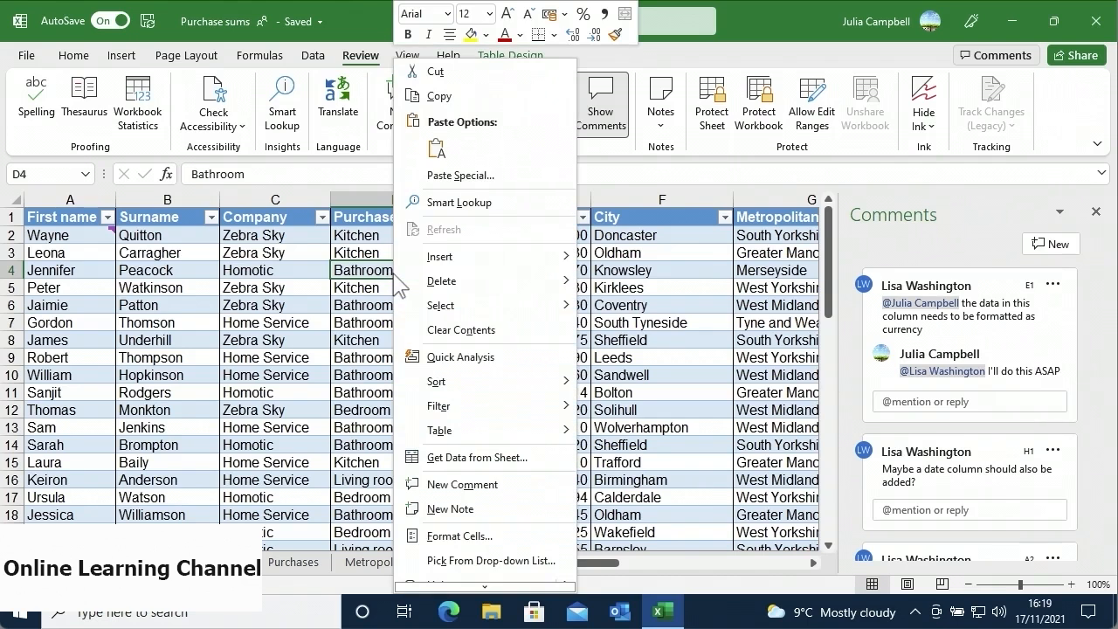
pyautogui.click(434, 485)
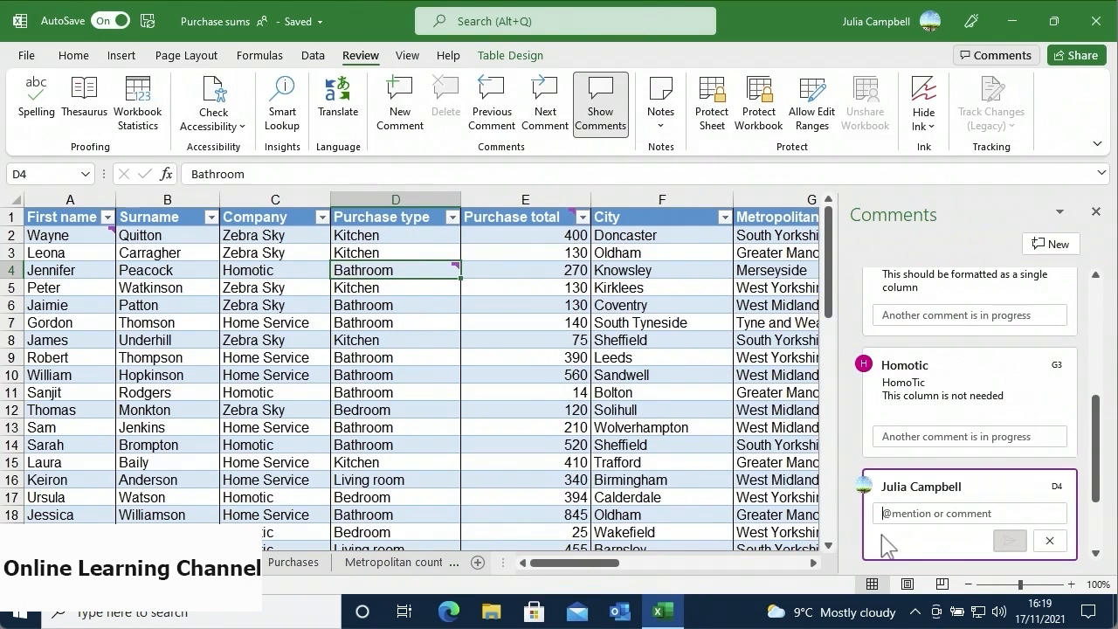
pyautogui.write('This data should be more specific')
pyautogui.click(1006, 541)
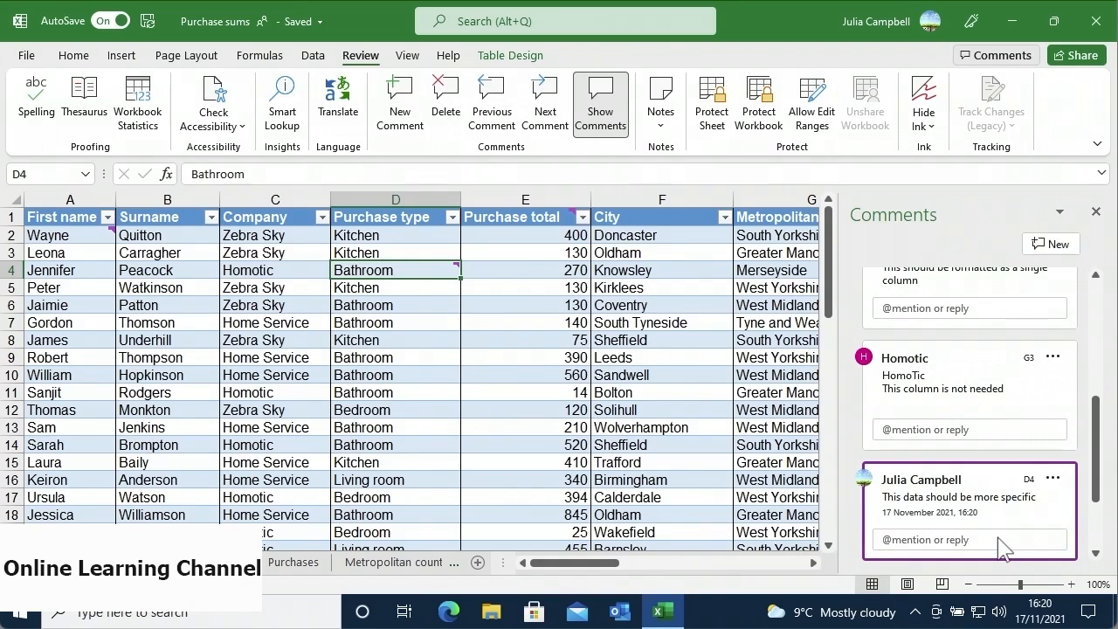
# - Edit the D4 comment so it reads "More data is needed"
pyautogui.click(1051, 479)
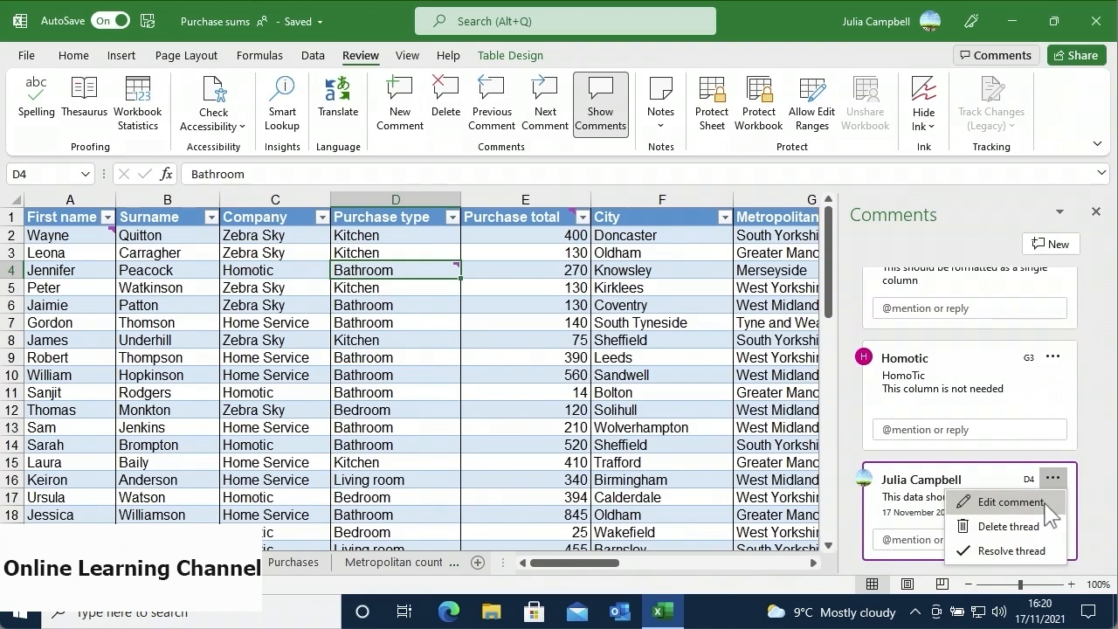
pyautogui.click(1011, 502)
pyautogui.press('BackSpace')
pyautogui.press('BackSpace')
pyautogui.press('BackSpace')
pyautogui.press('BackSpace')
pyautogui.press('BackSpace')
pyautogui.press('BackSpace')
pyautogui.press('BackSpace')
pyautogui.press('BackSpace')
pyautogui.press('BackSpace')
pyautogui.press('BackSpace')
pyautogui.press('BackSpace')
pyautogui.press('BackSpace')
pyautogui.press('BackSpace')
pyautogui.press('BackSpace')
pyautogui.press('BackSpace')
pyautogui.press('BackSpace')
pyautogui.press('BackSpace')
pyautogui.press('BackSpace')
pyautogui.press('BackSpace')
pyautogui.press('BackSpace')
pyautogui.write('More data is needed')
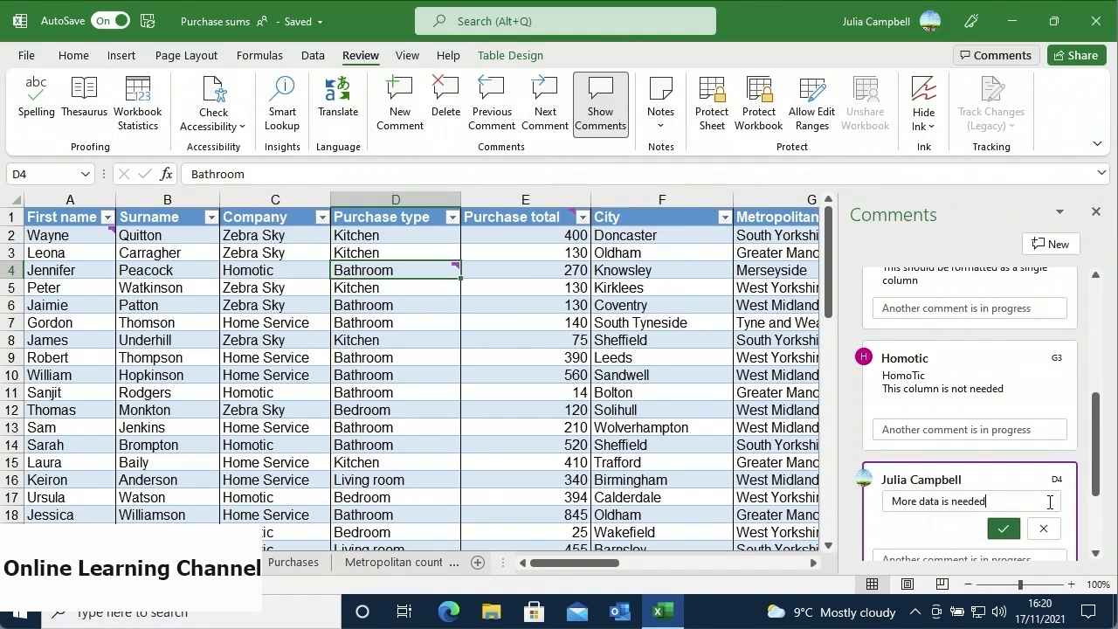
pyautogui.click(1004, 528)
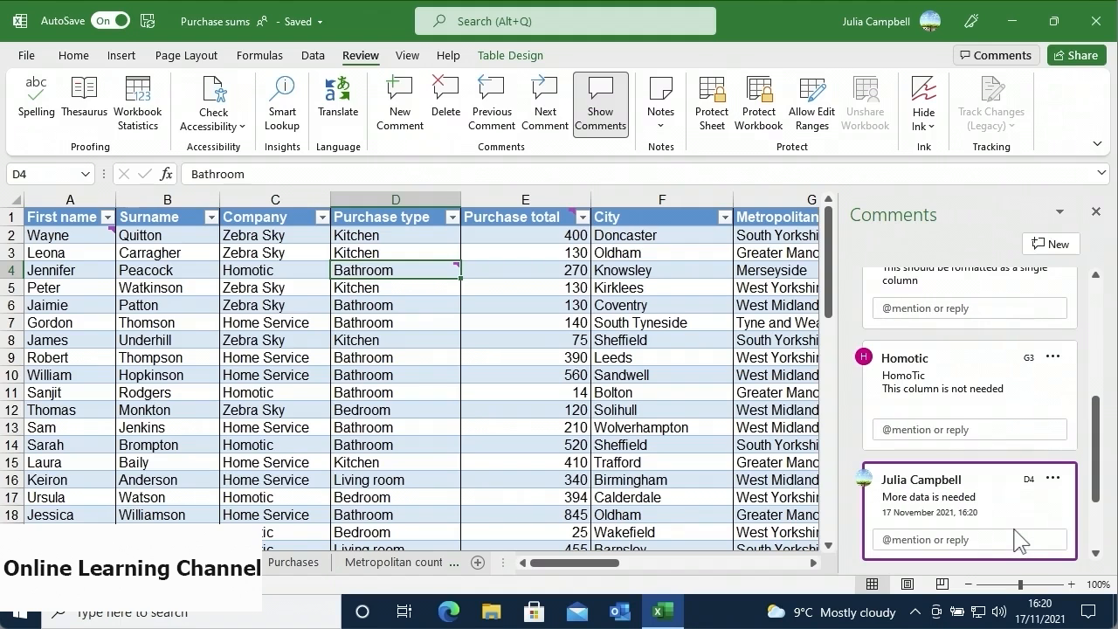
# - Mark the A2 single-column comment thread resolved, then delete D4's "More data is needed" comment
pyautogui.moveTo(1094, 459); pyautogui.dragTo(1098, 411)
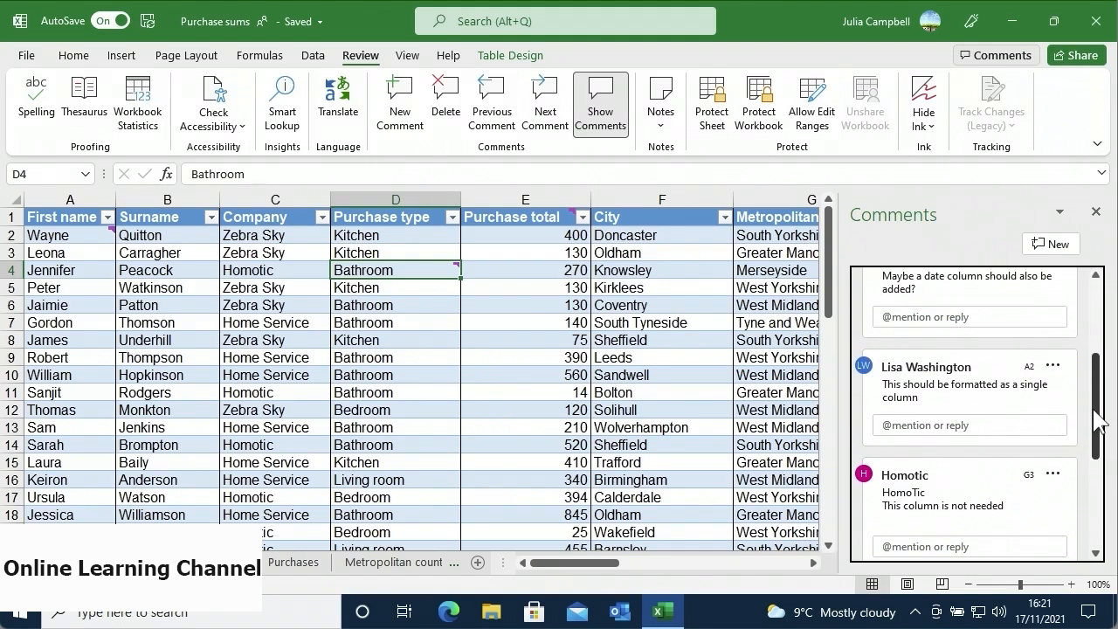
pyautogui.click(1053, 368)
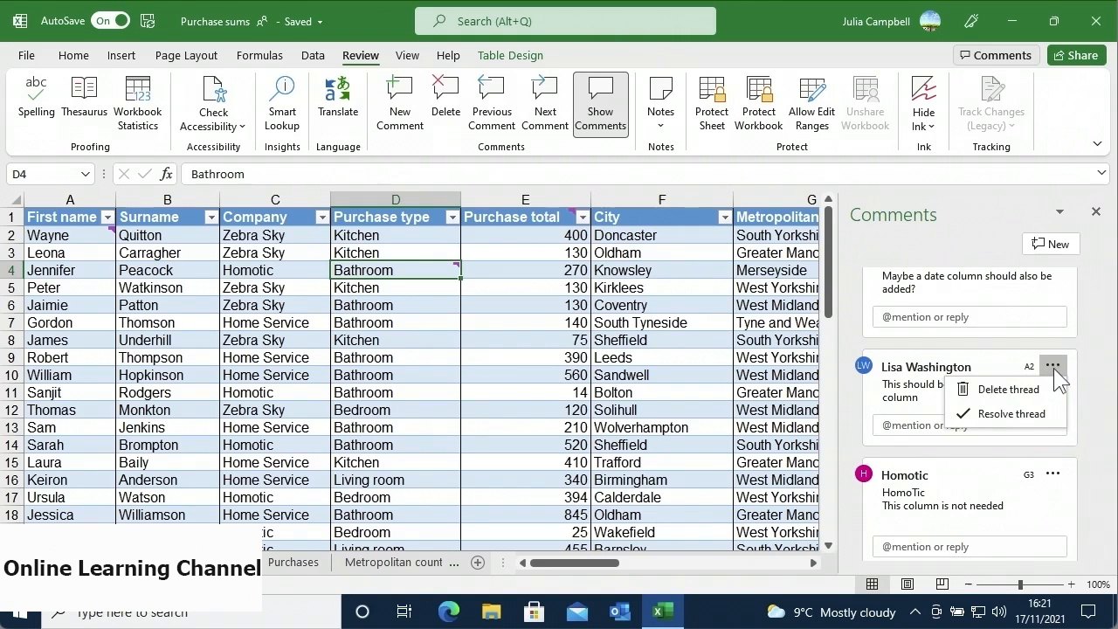
pyautogui.click(1050, 415)
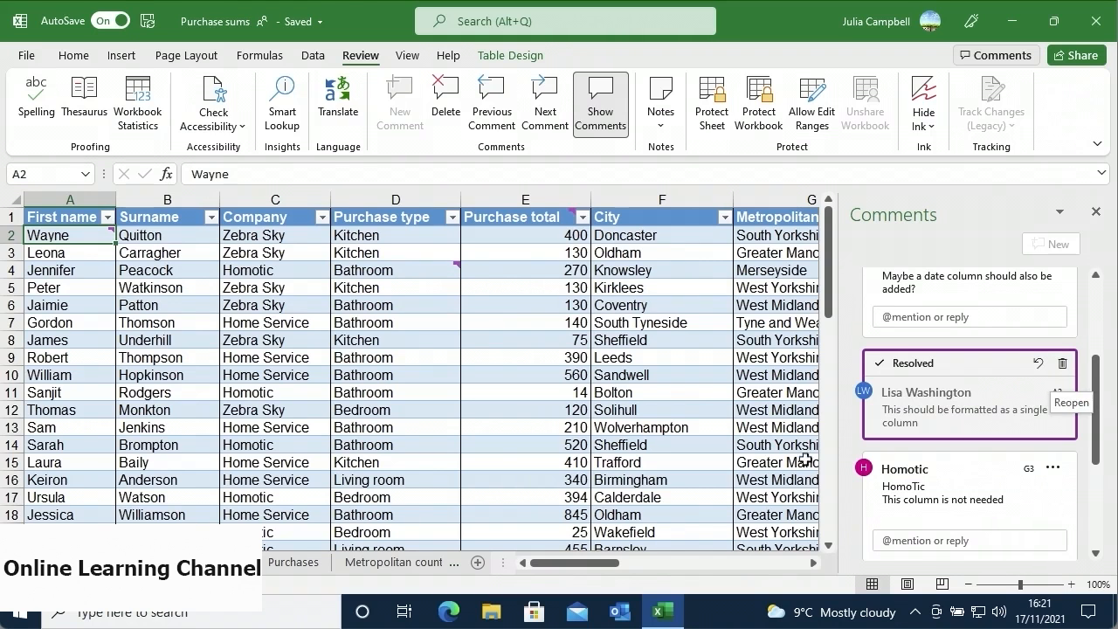
pyautogui.click(409, 271)
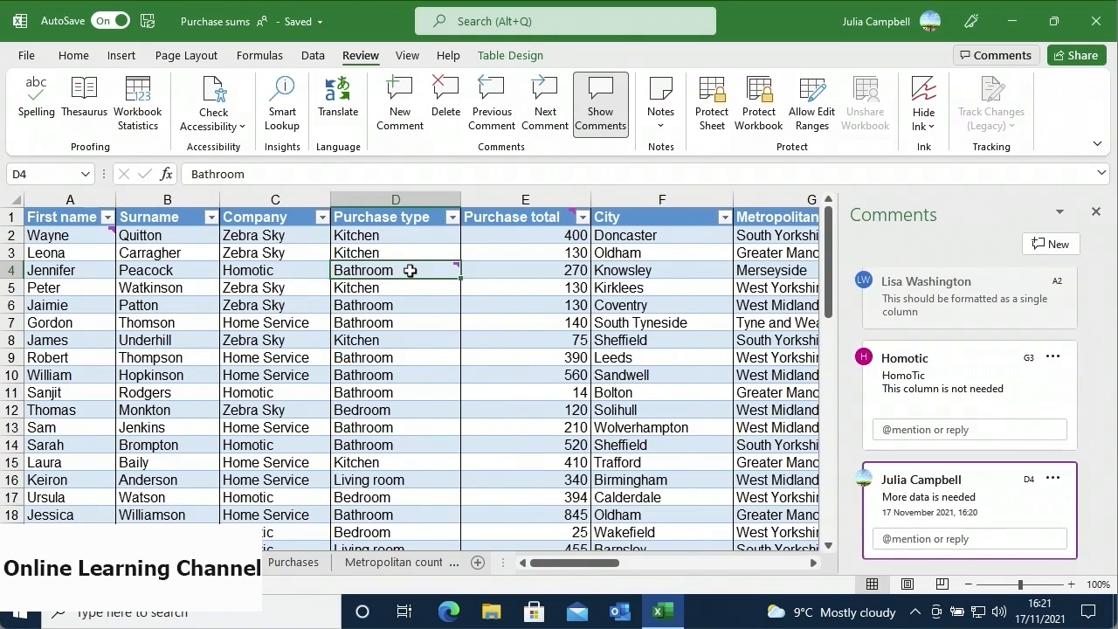
pyautogui.click(444, 129)
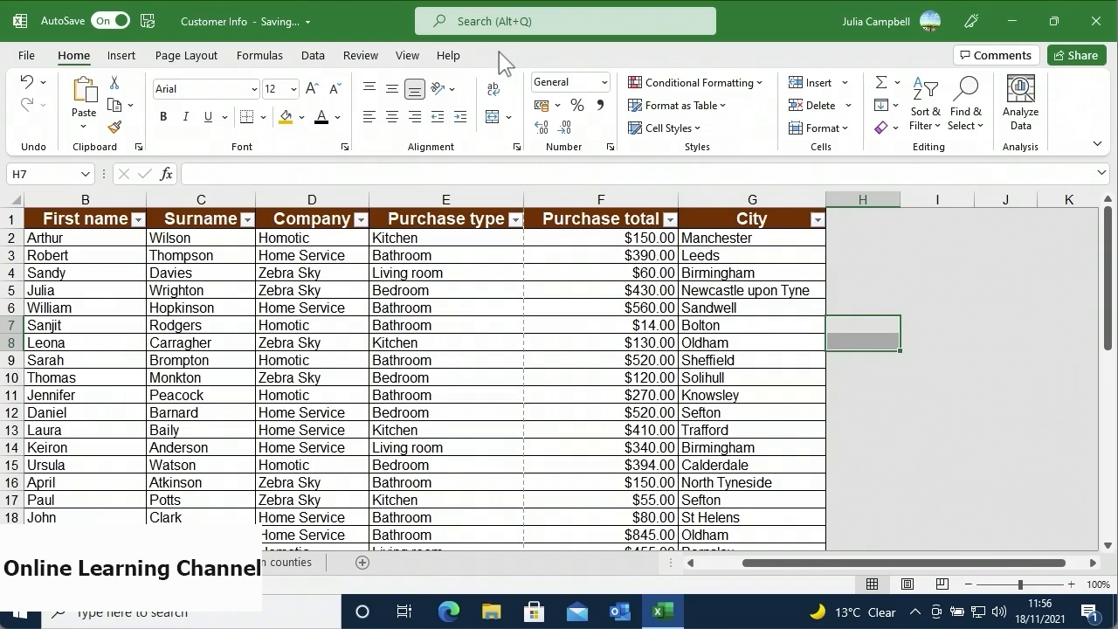
# - Select the B1:G21 customer table and review the Page Layout Print Area choices without setting one
pyautogui.moveTo(95, 212); pyautogui.dragTo(726, 520)
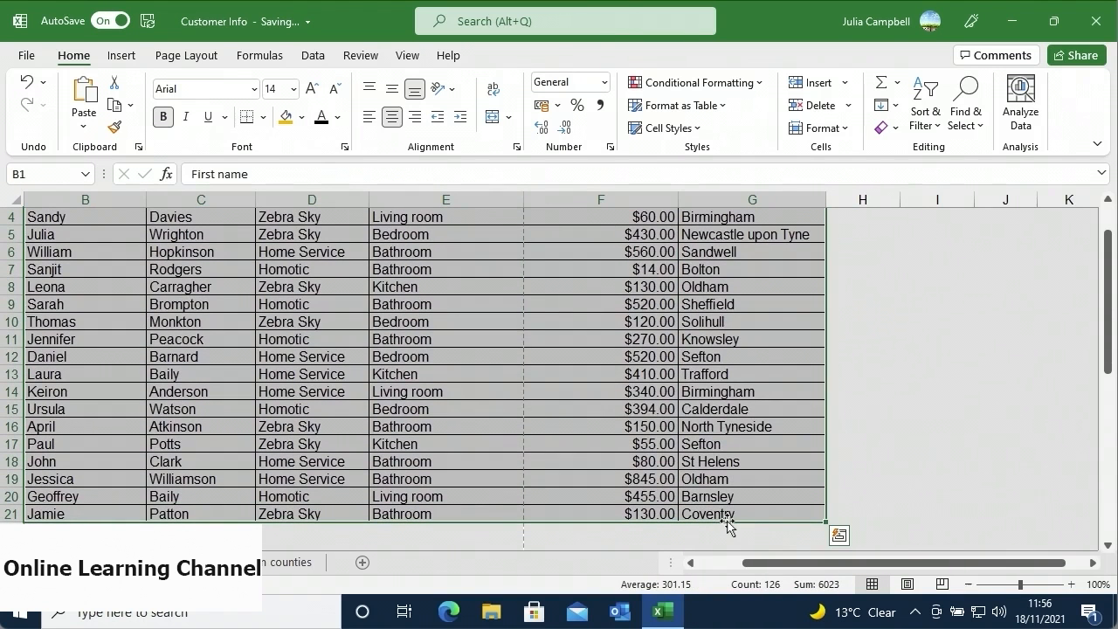
pyautogui.click(218, 59)
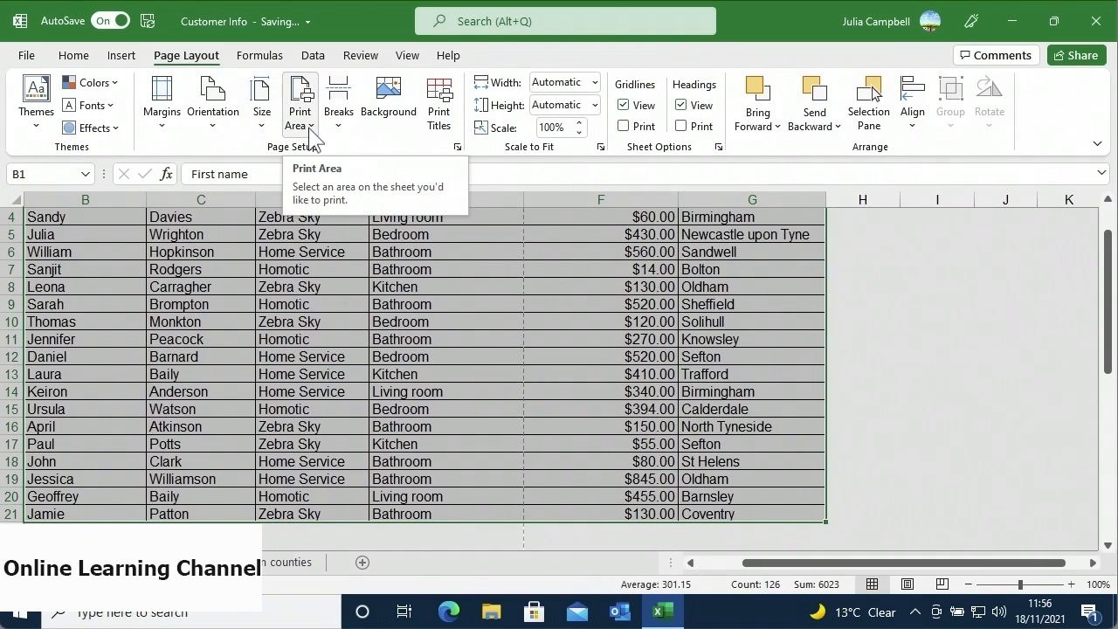
pyautogui.click(310, 131)
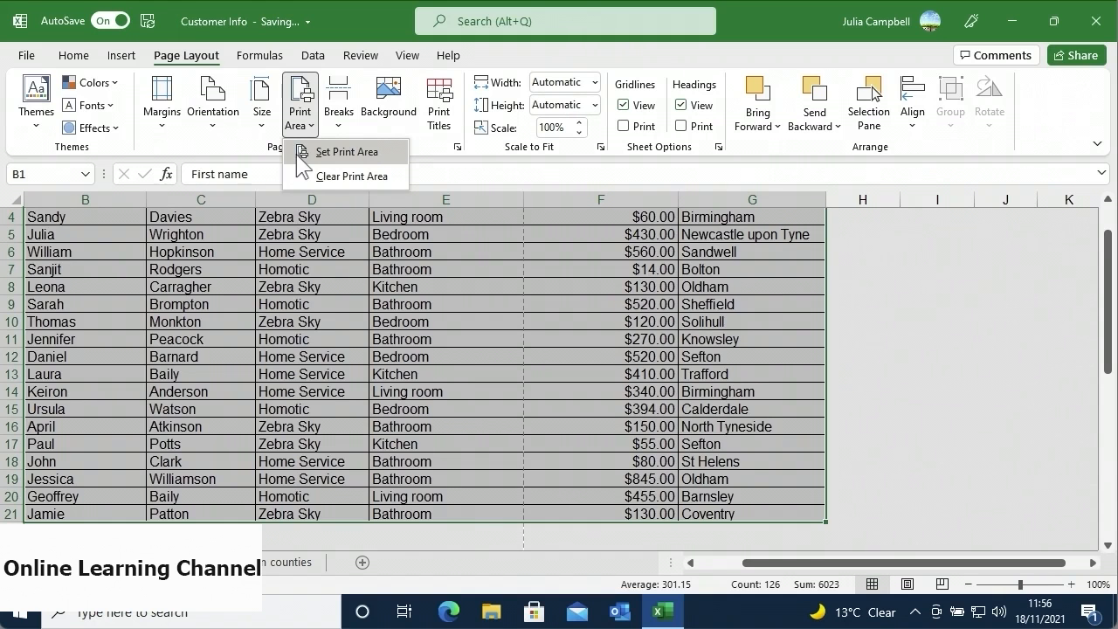
pyautogui.click(312, 236)
pyautogui.click(311, 236)
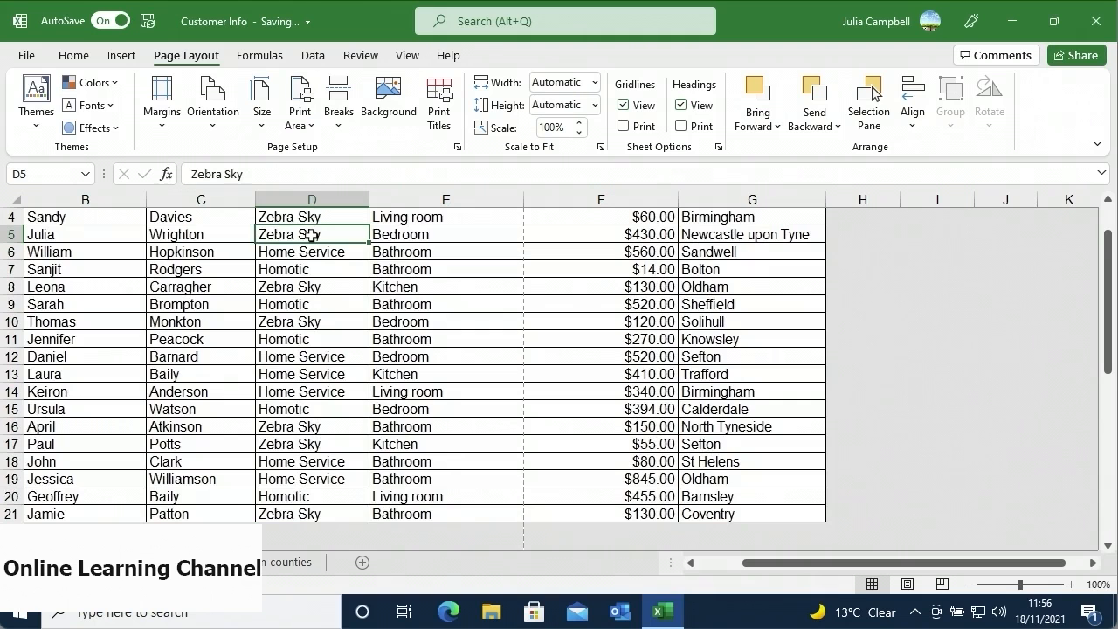
# - In Page Break Preview, move the page break to after column G so columns B–G fit on page 1
pyautogui.click(942, 584)
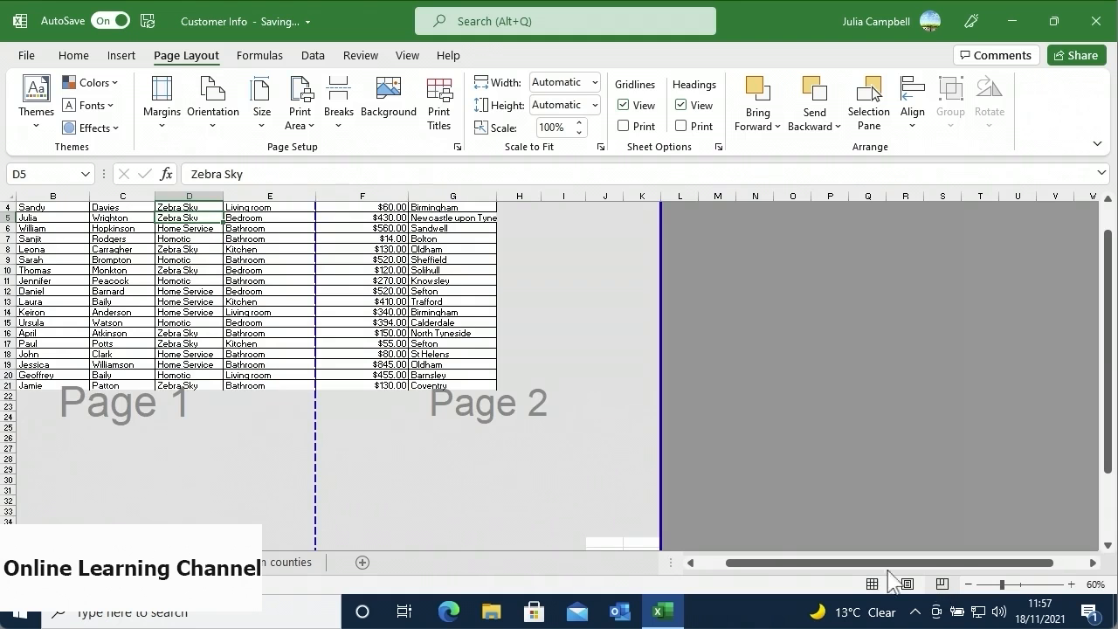
pyautogui.press('Up')
pyautogui.press('Up')
pyautogui.press('Up')
pyautogui.press('Up')
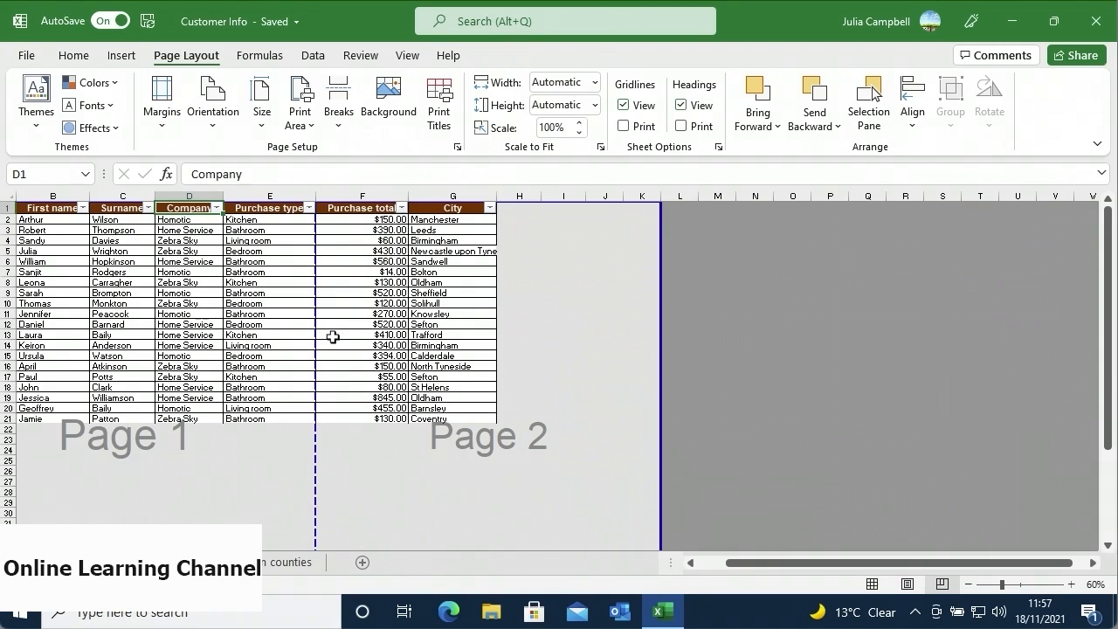
pyautogui.moveTo(317, 330); pyautogui.dragTo(493, 328)
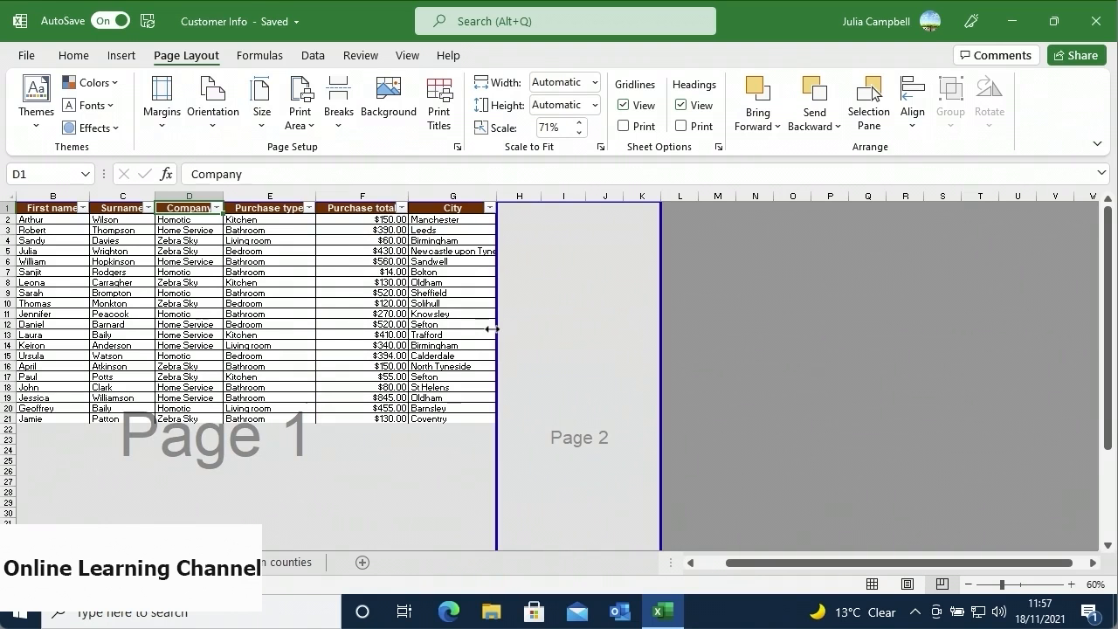
pyautogui.click(28, 59)
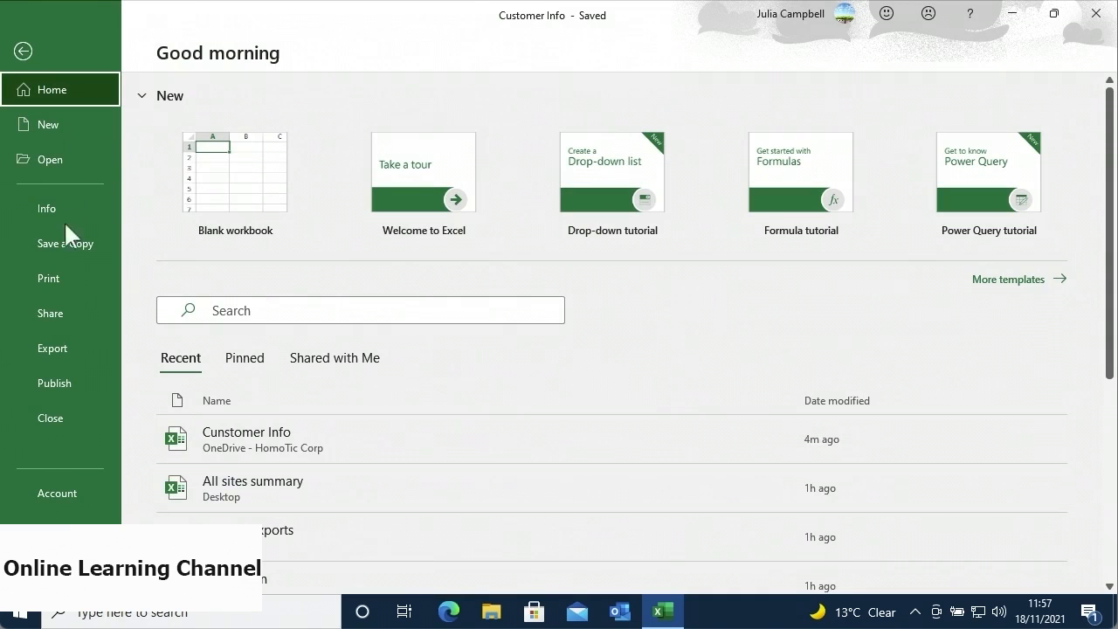
# - Choose Export > Create PDF/XPS to open the Publish as PDF or XPS dialog for Customer Info
pyautogui.click(82, 345)
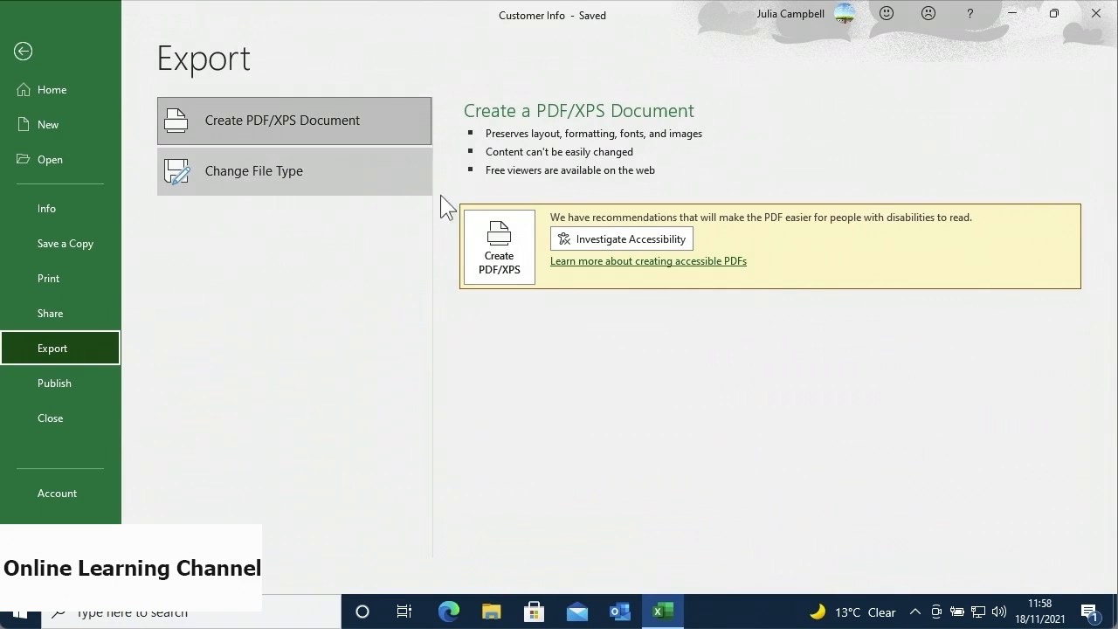
pyautogui.click(492, 262)
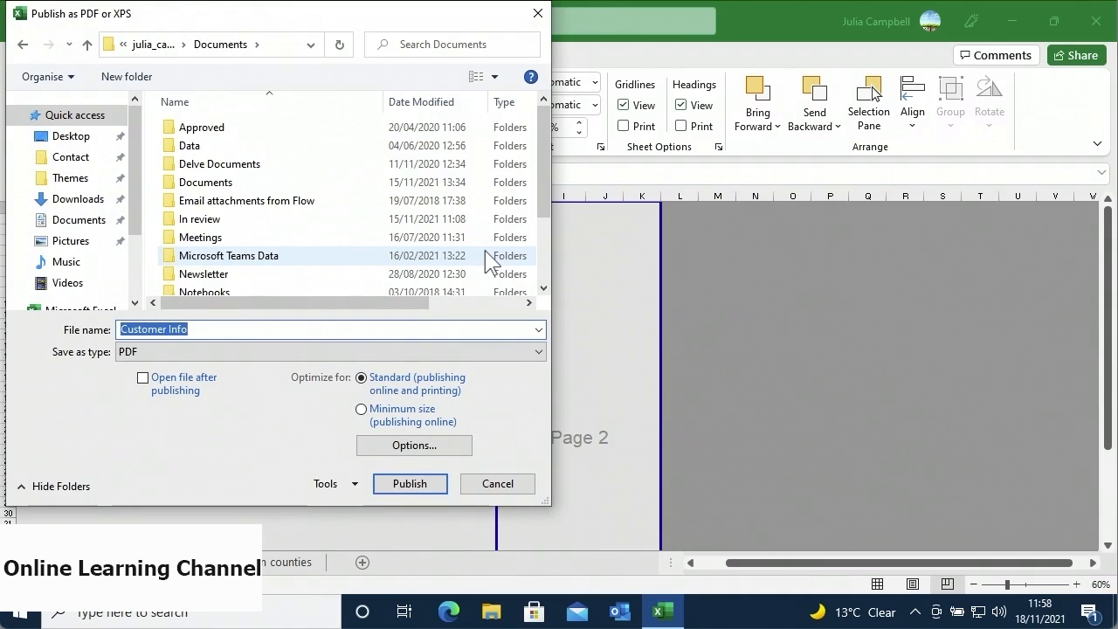
# - Publish Customer Info as a PDF into the Contact folder with Open file after publishing ticked
pyautogui.click(99, 173)
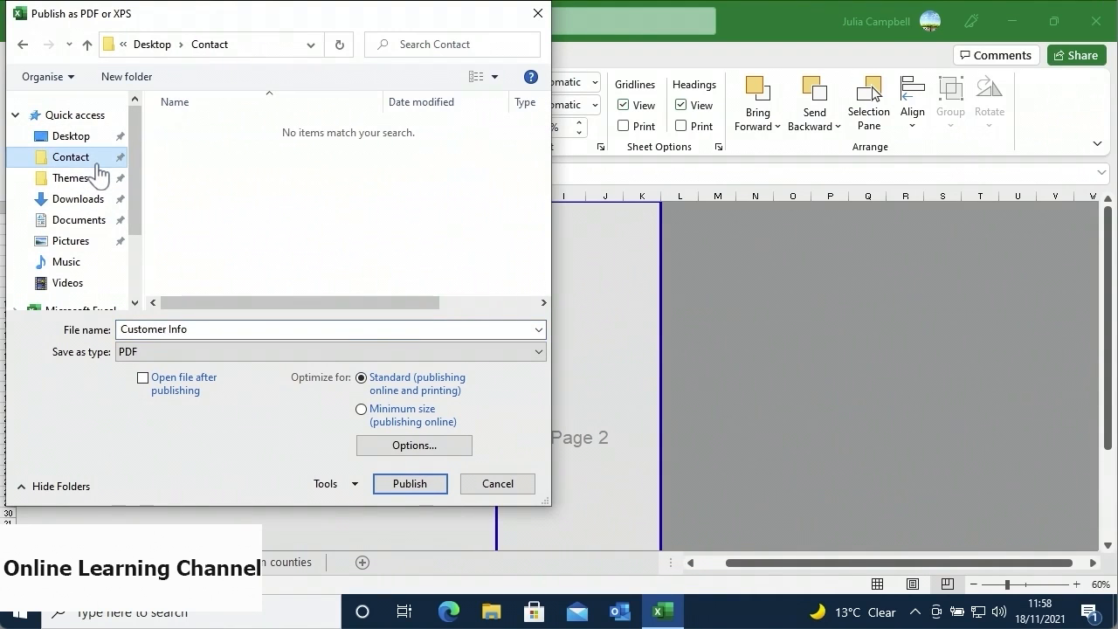
pyautogui.click(199, 331)
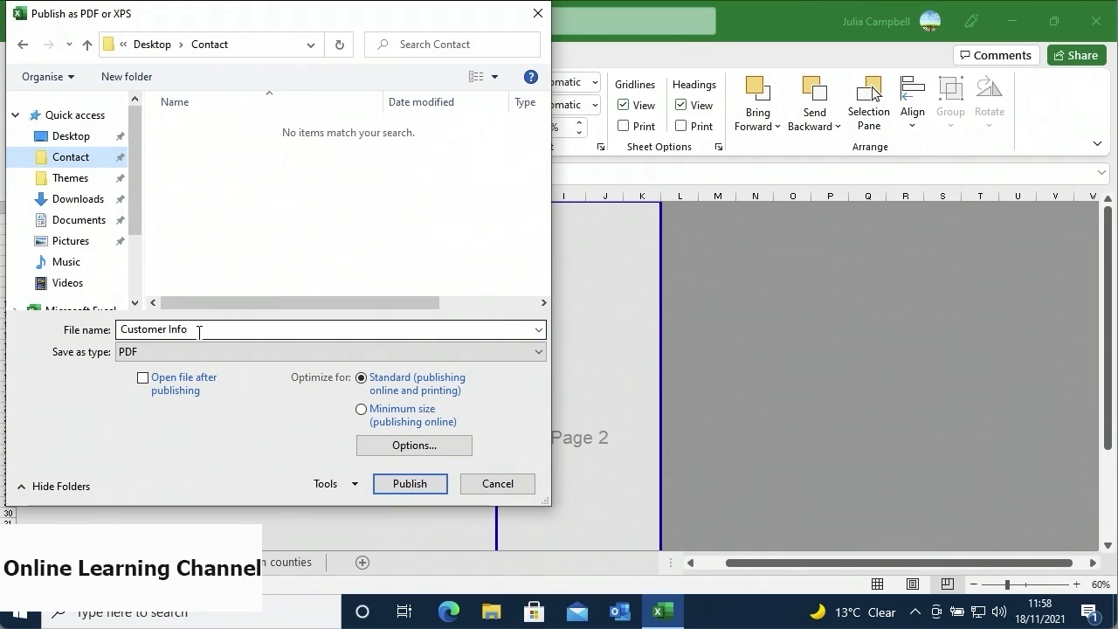
pyautogui.click(150, 358)
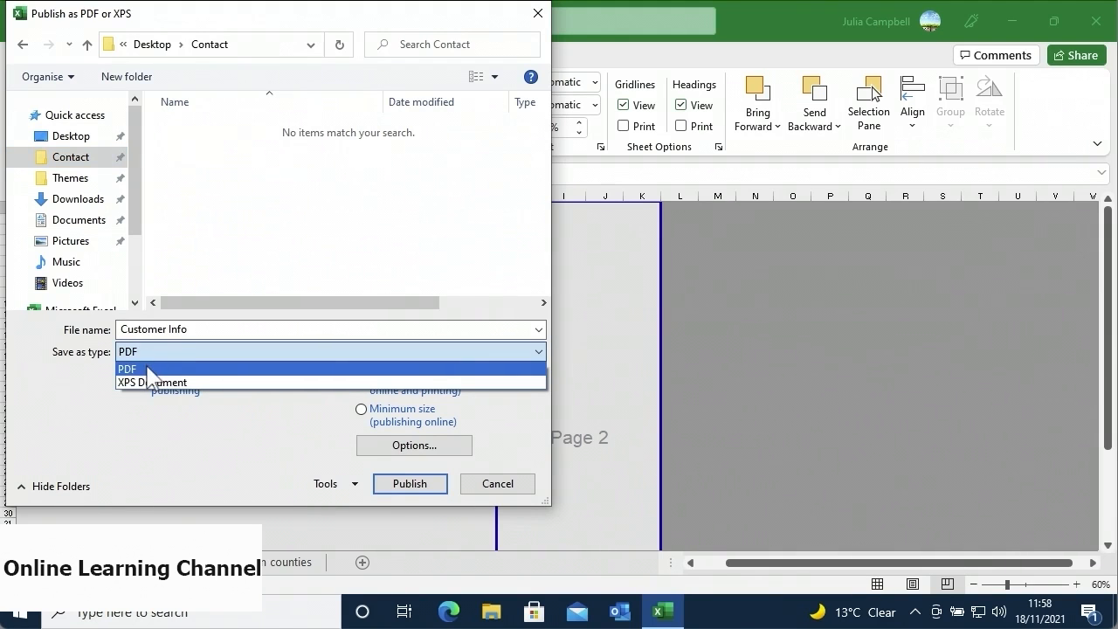
pyautogui.click(150, 370)
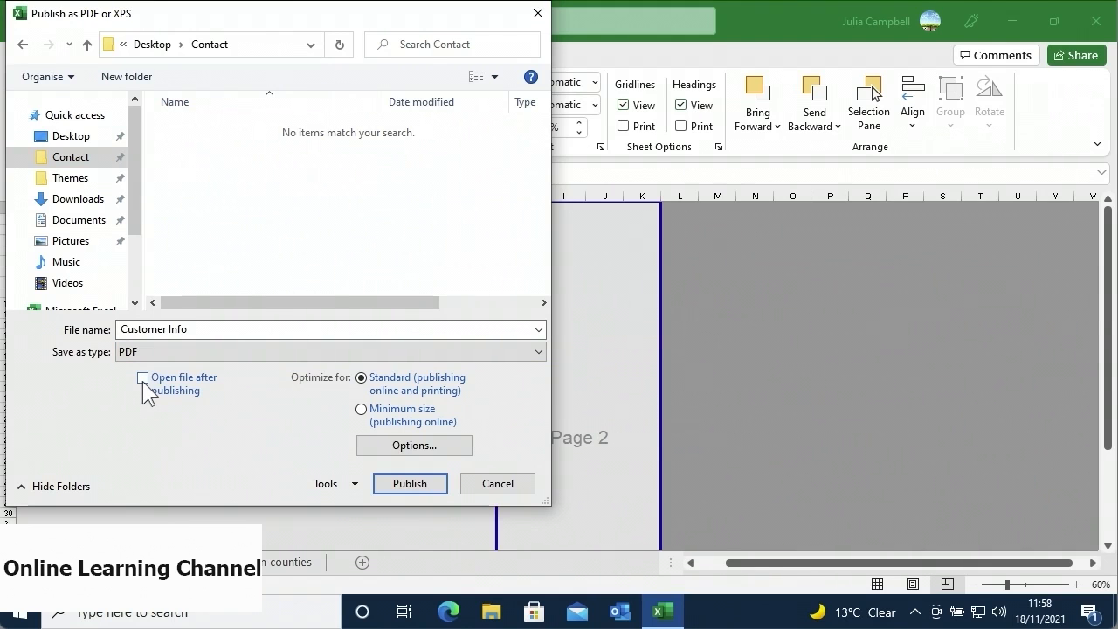
pyautogui.click(143, 380)
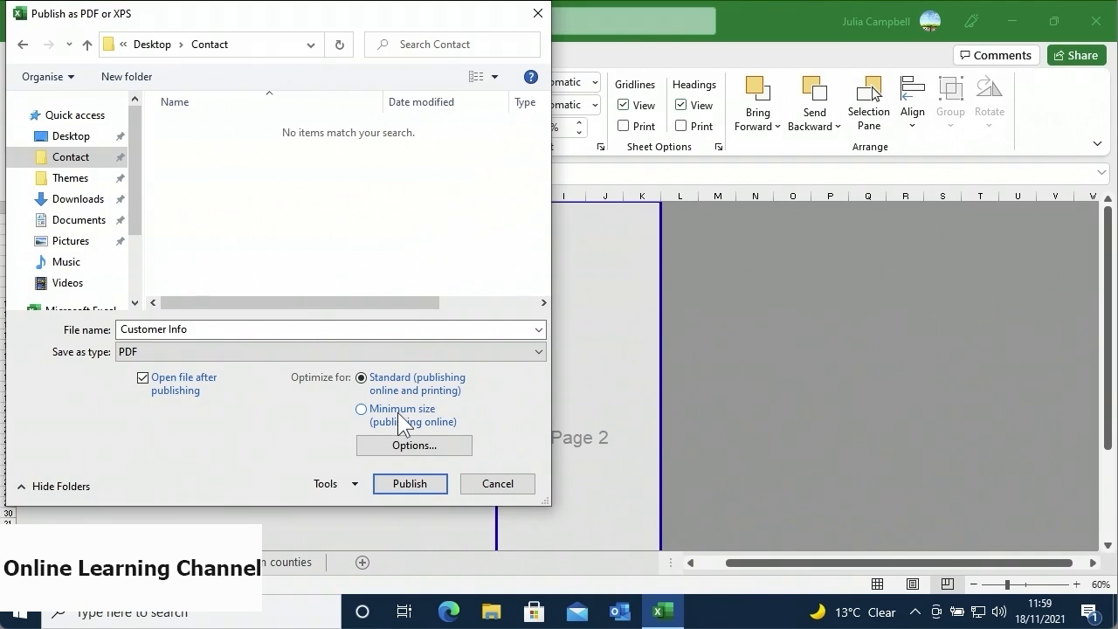
pyautogui.click(396, 485)
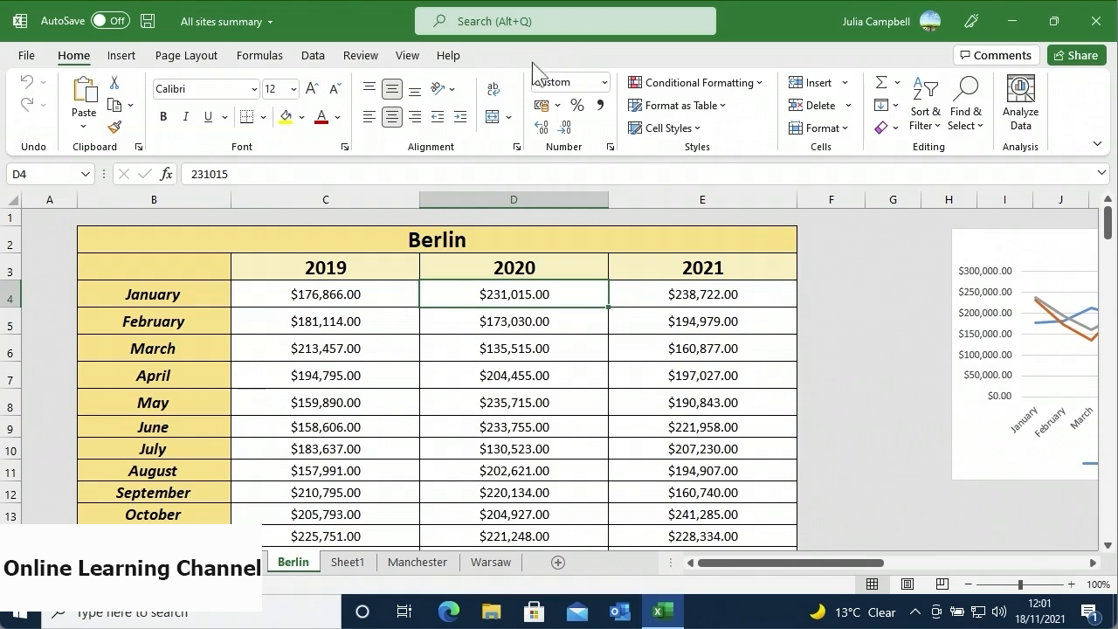
pyautogui.click(360, 55)
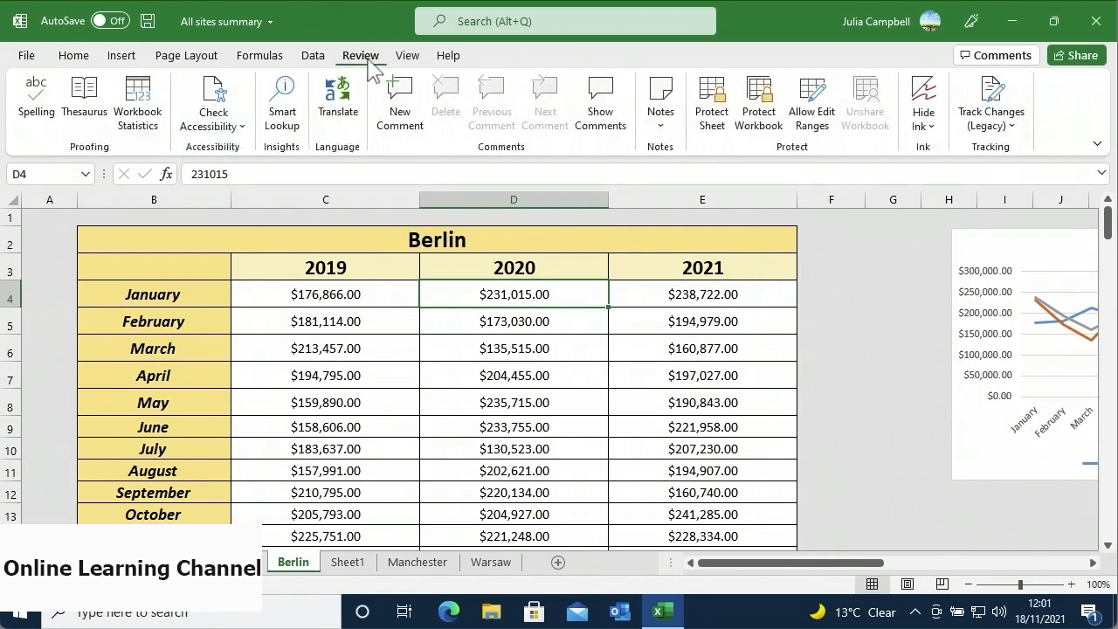
pyautogui.click(131, 136)
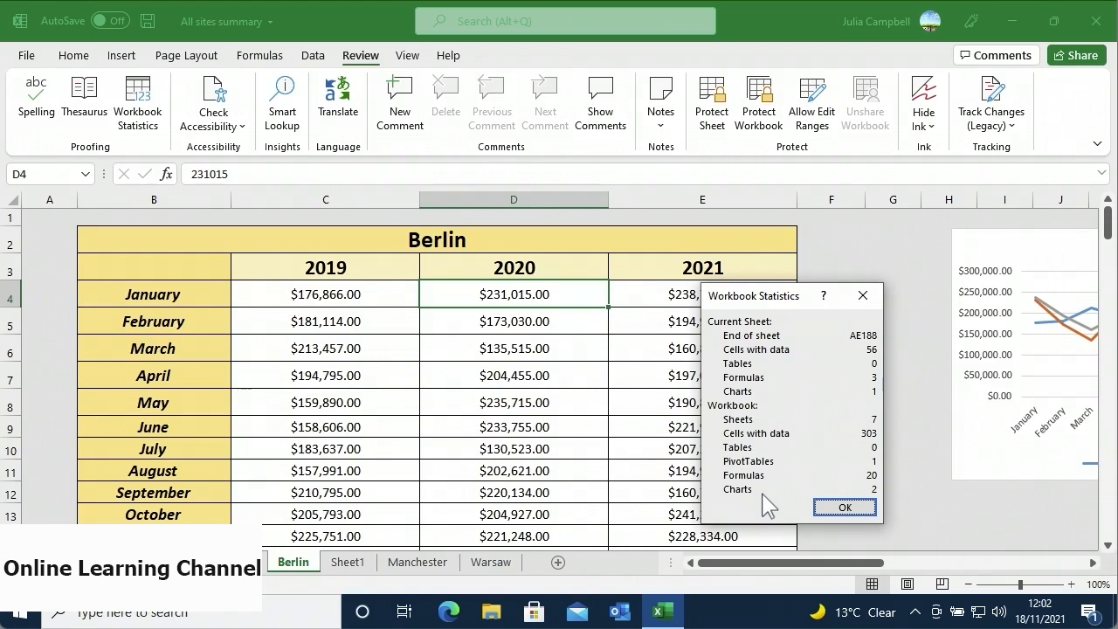
pyautogui.click(842, 507)
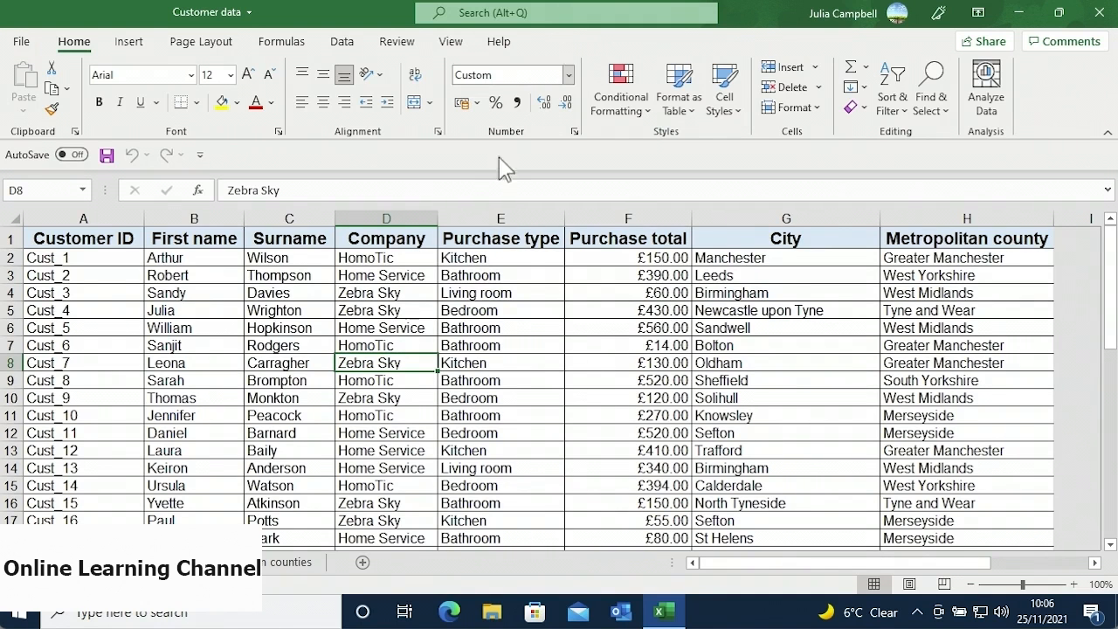
# - Select the customer data range and open Insert > Recommended PivotTables
pyautogui.moveTo(91, 248); pyautogui.dragTo(906, 515)
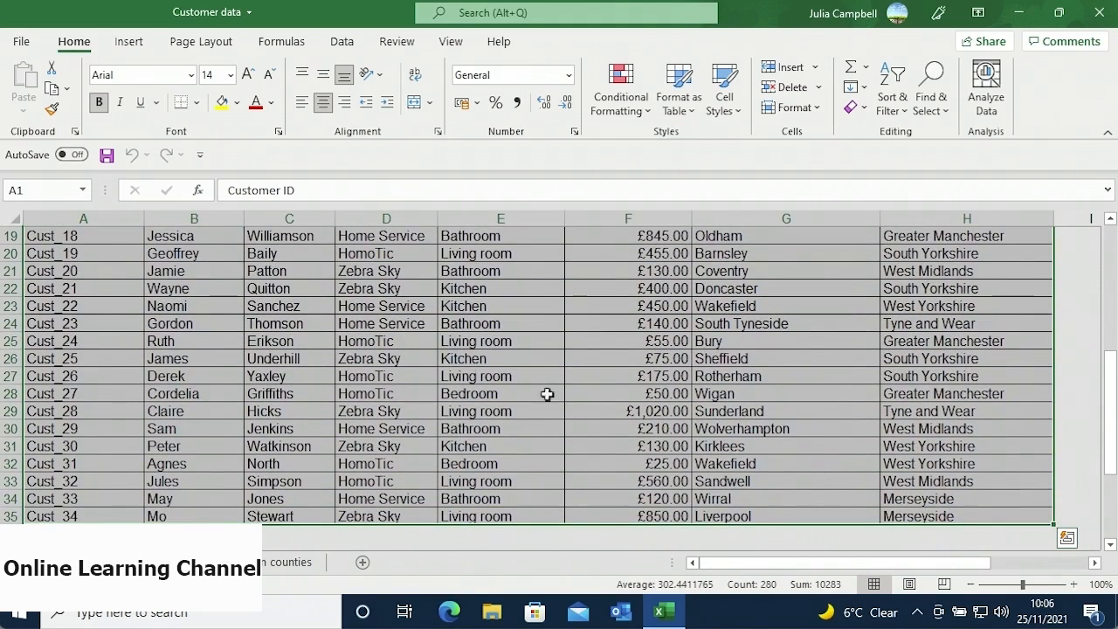
pyautogui.click(129, 42)
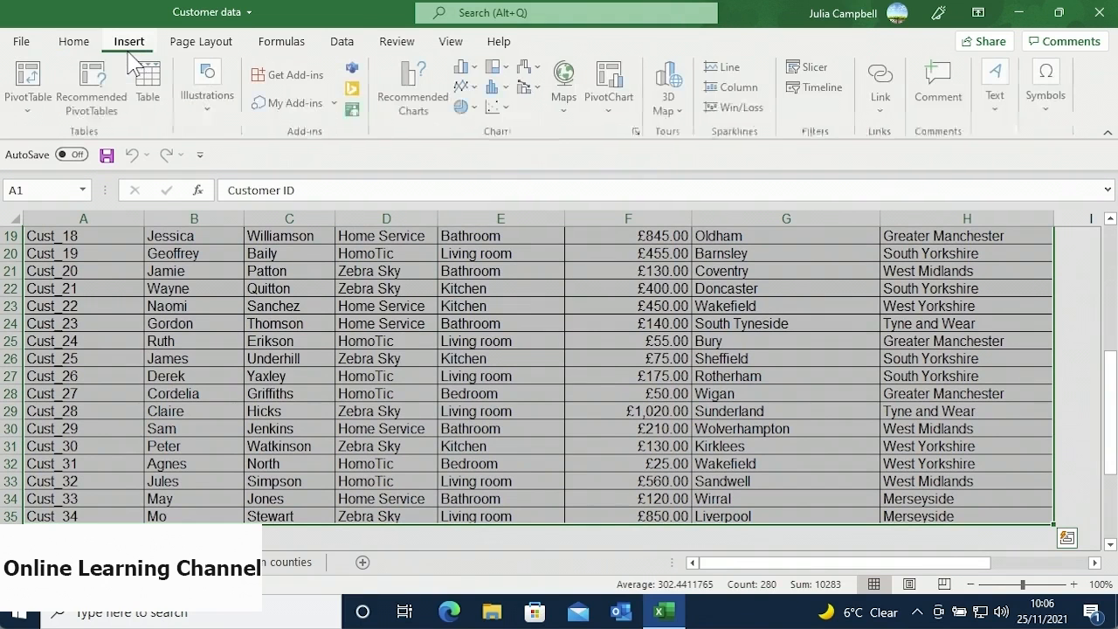
pyautogui.click(111, 119)
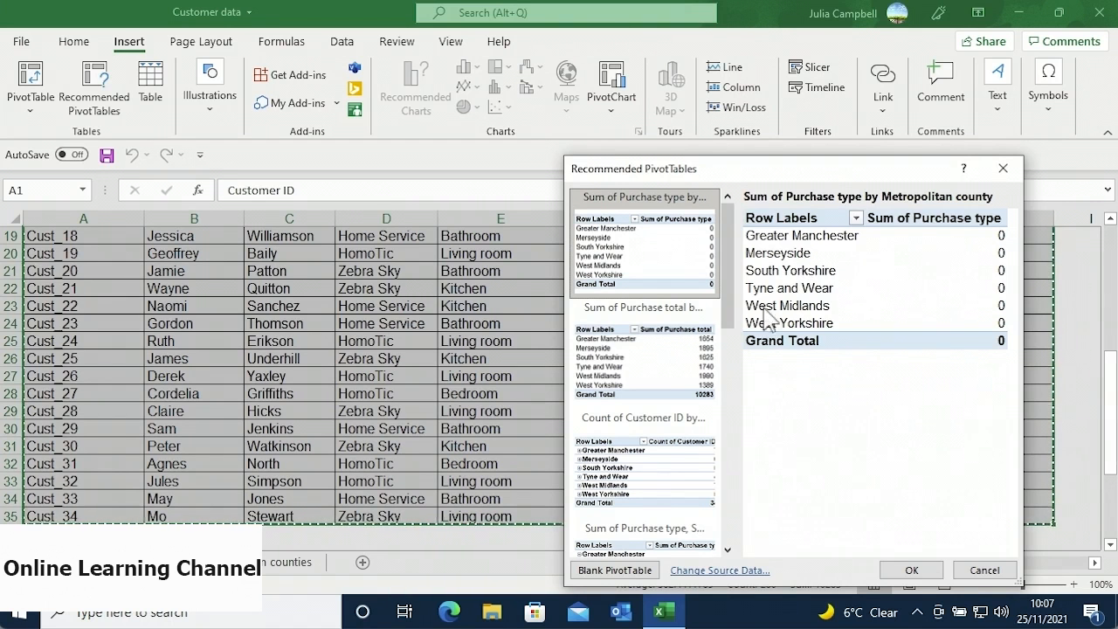
# - Preview the Purchase total by county and Count of Customer ID by county suggestions, then cancel
pyautogui.click(698, 344)
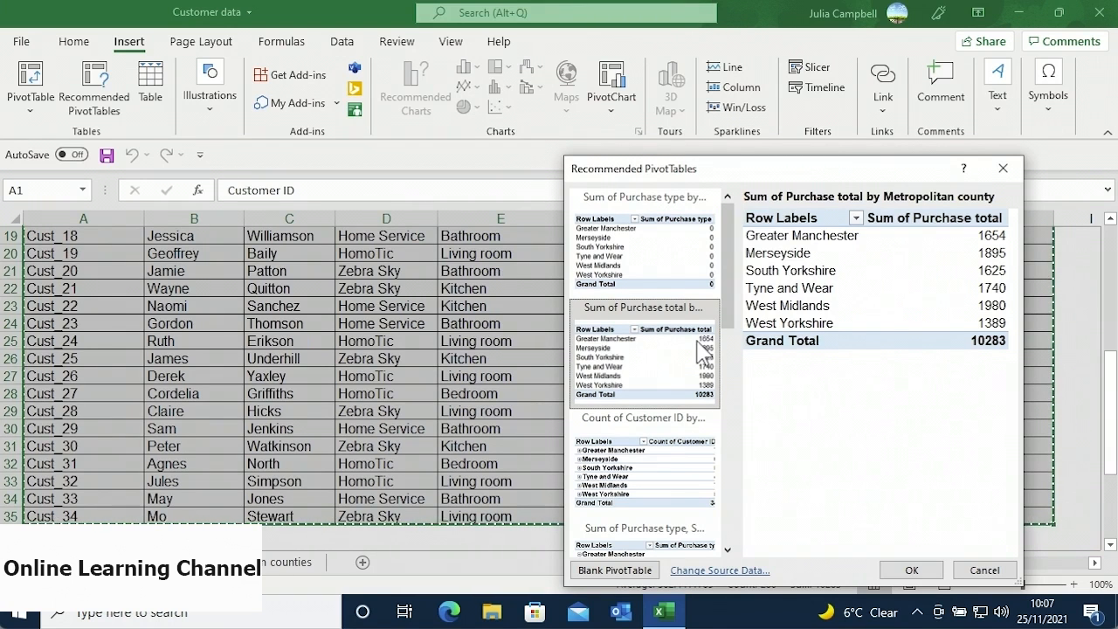
pyautogui.click(667, 455)
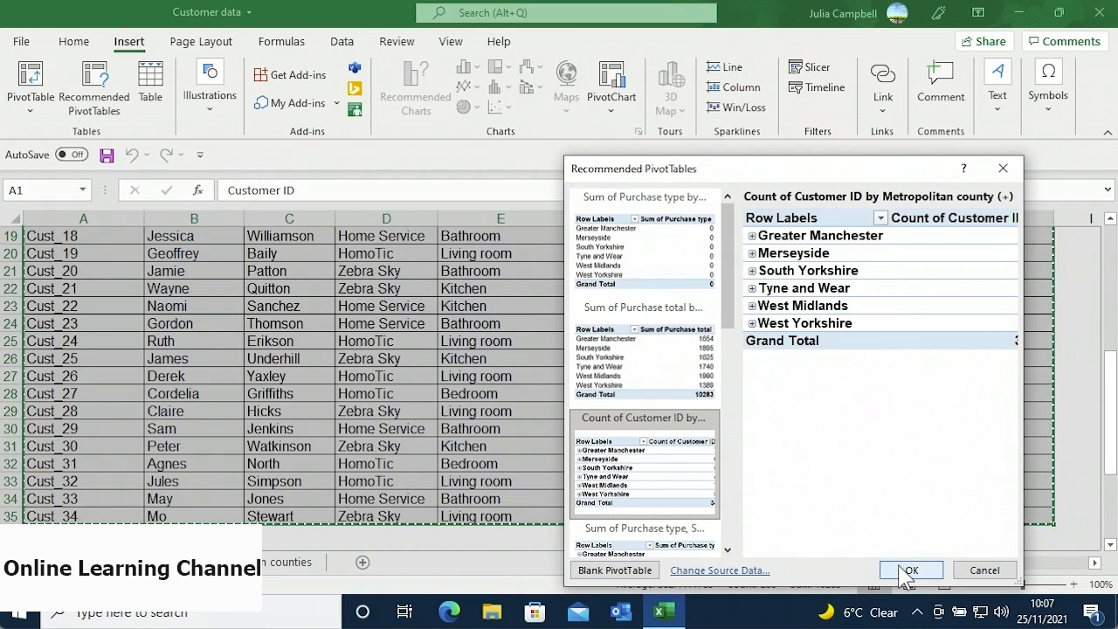
pyautogui.click(976, 570)
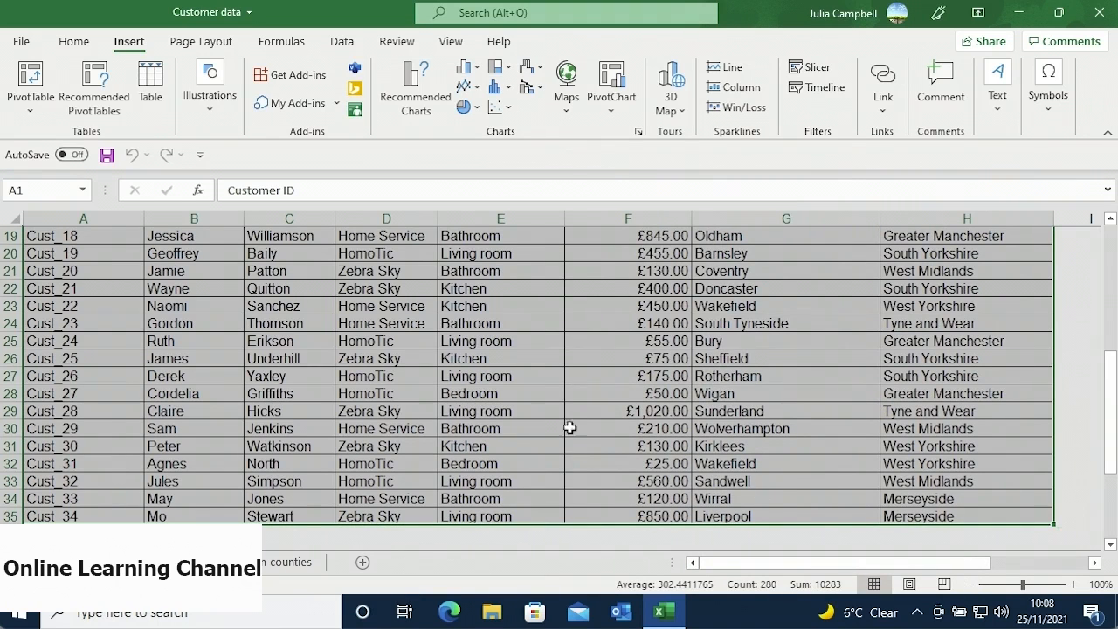
# - Start a PivotTable from 'Customer data'!$A$1:$H$35, placed on a new worksheet
pyautogui.click(30, 83)
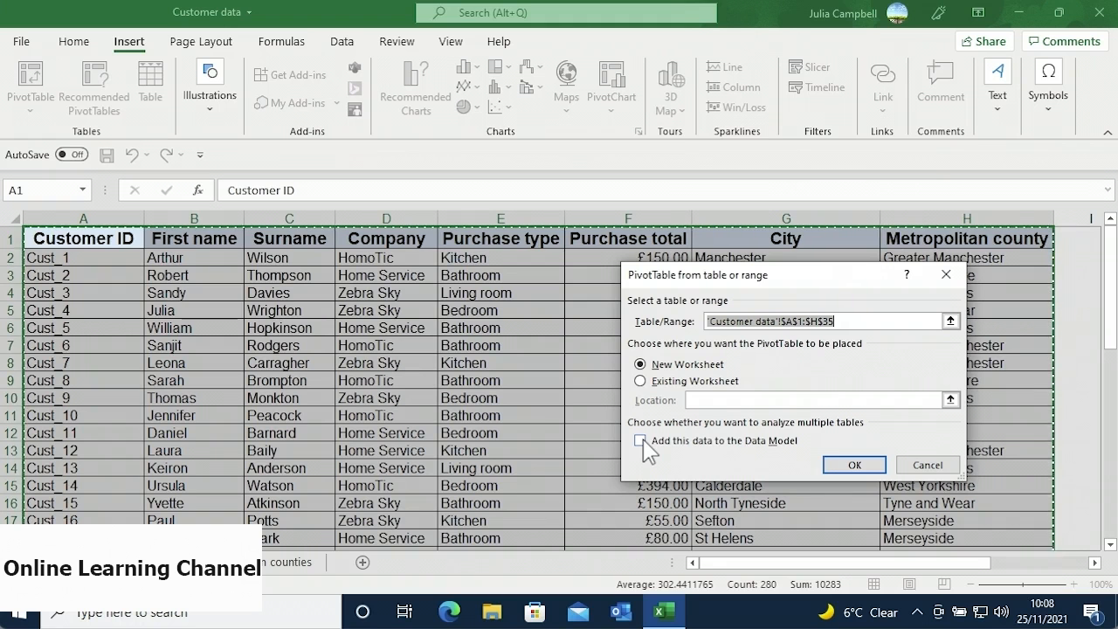
# - Confirm to create the empty PivotTable2 on a new worksheet
pyautogui.click(833, 463)
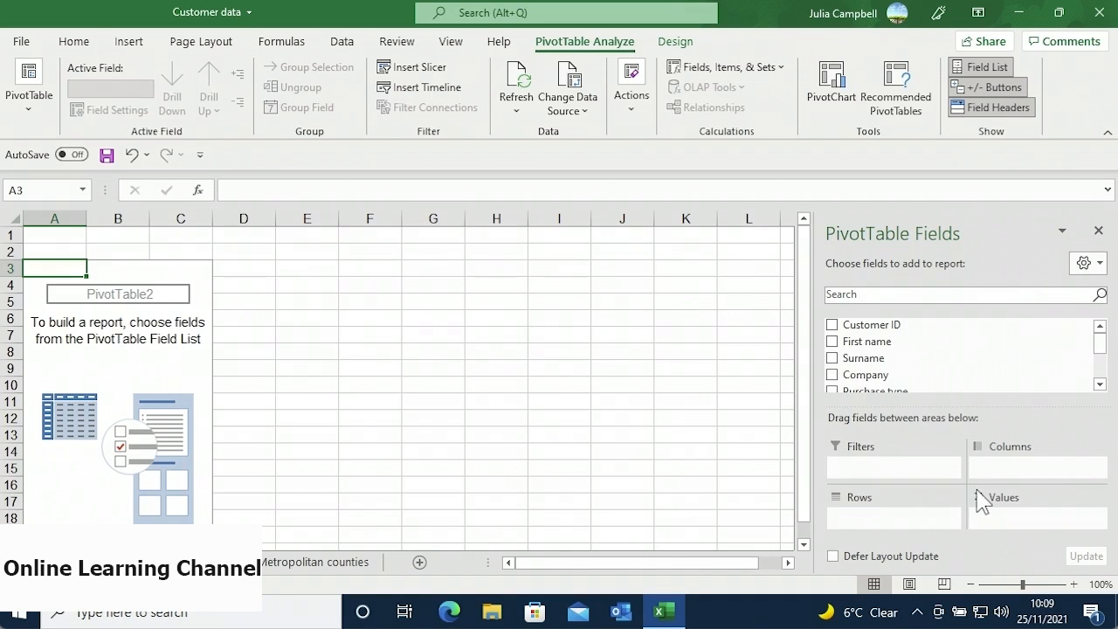
# - Show the PivotTable Fields pane's layout and sort options from the Tools gear
pyautogui.click(1091, 269)
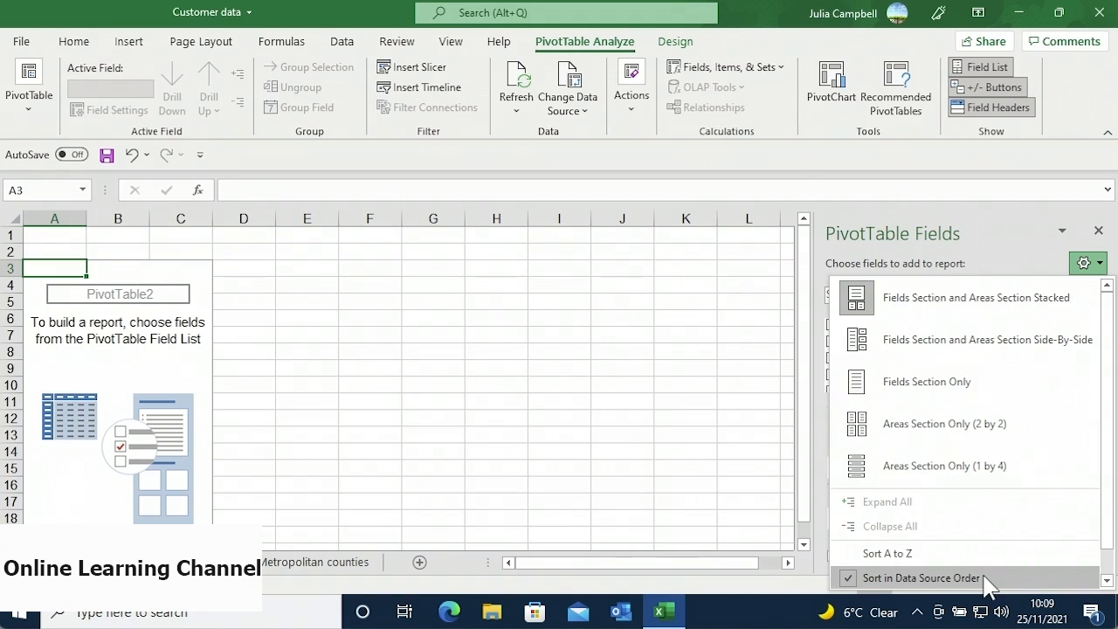
# - Close the field list layout menu, returning to the plain list of fields
pyautogui.click(1004, 271)
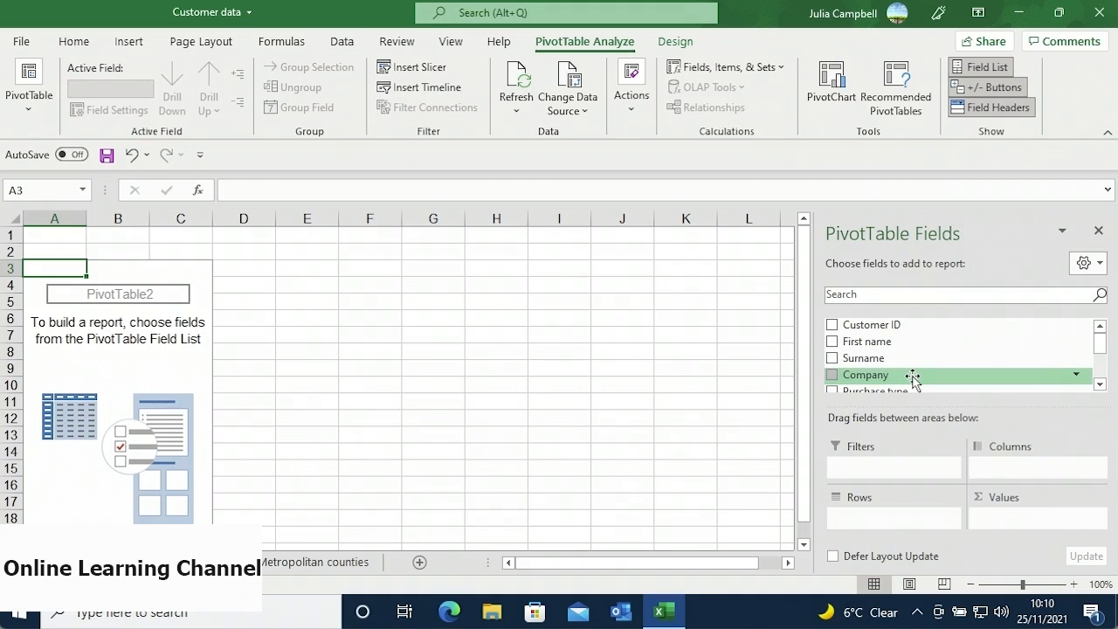
# - Put Company in Columns, Purchase type in Rows, and sum Purchase total in Values
pyautogui.moveTo(911, 375); pyautogui.dragTo(992, 469)
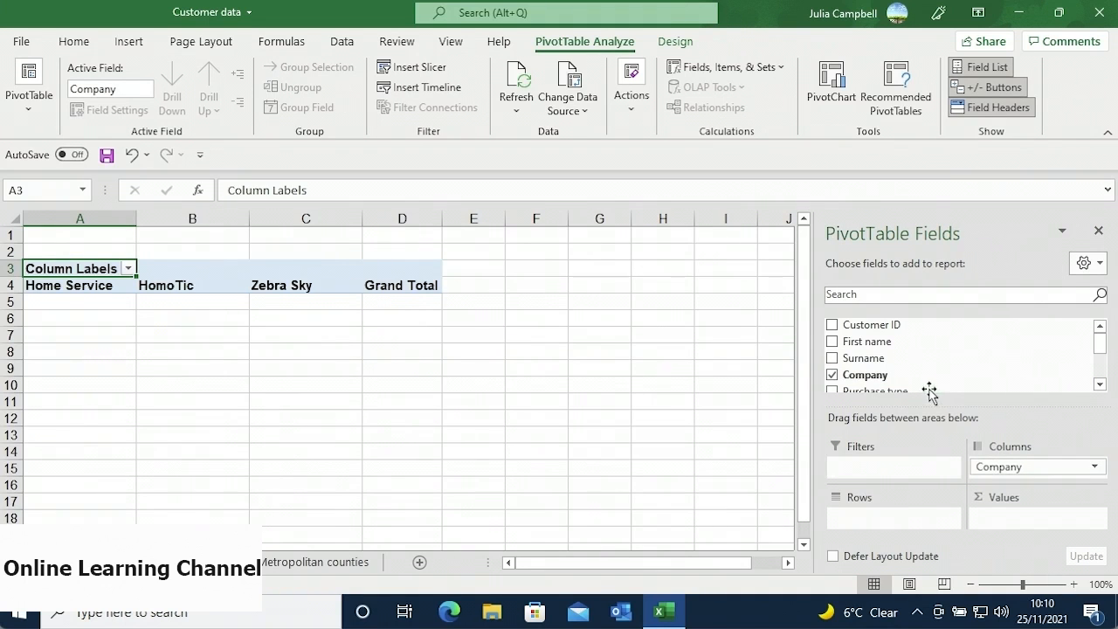
pyautogui.moveTo(929, 392); pyautogui.dragTo(903, 517)
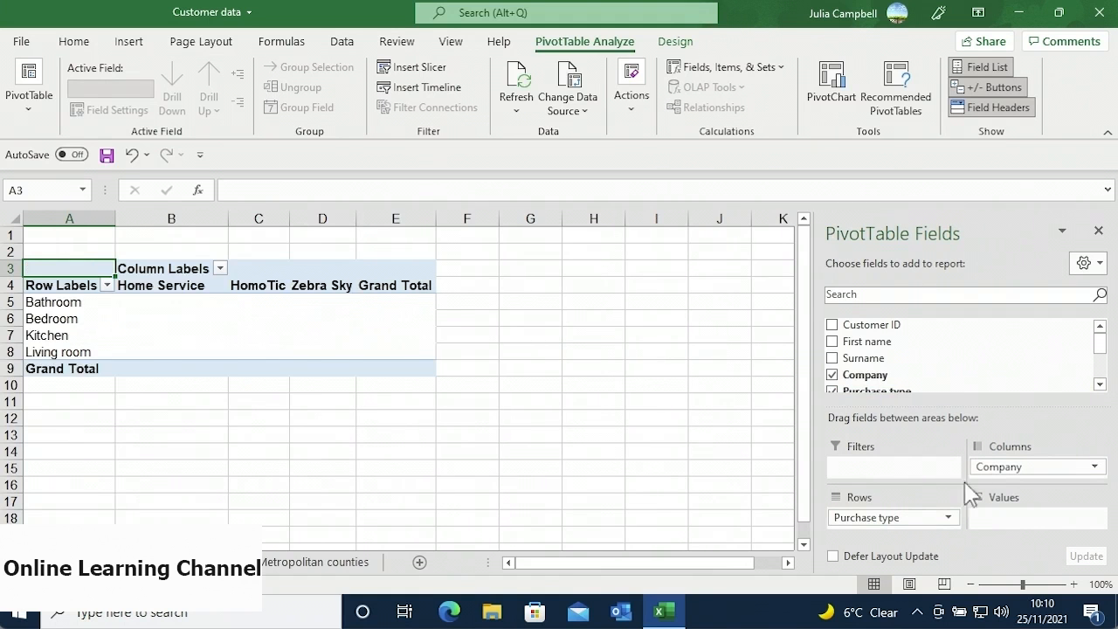
pyautogui.click(1100, 385)
pyautogui.moveTo(1075, 392); pyautogui.dragTo(1017, 524)
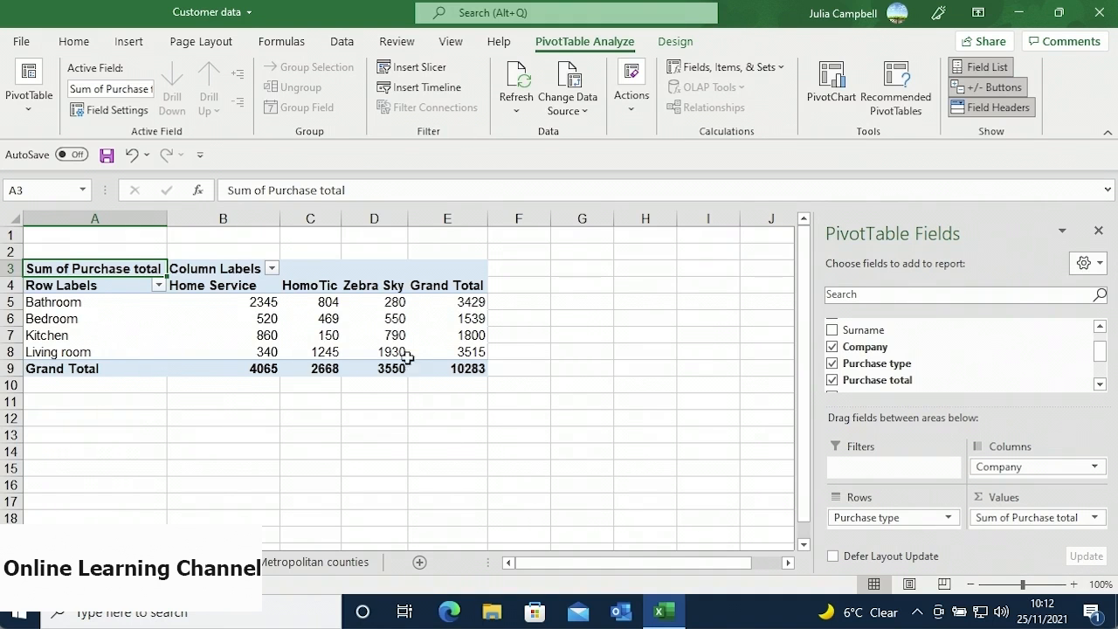
# - Use Clear All under PivotTable actions to remove every field from PivotTable2
pyautogui.moveTo(398, 335)
pyautogui.click(633, 124)
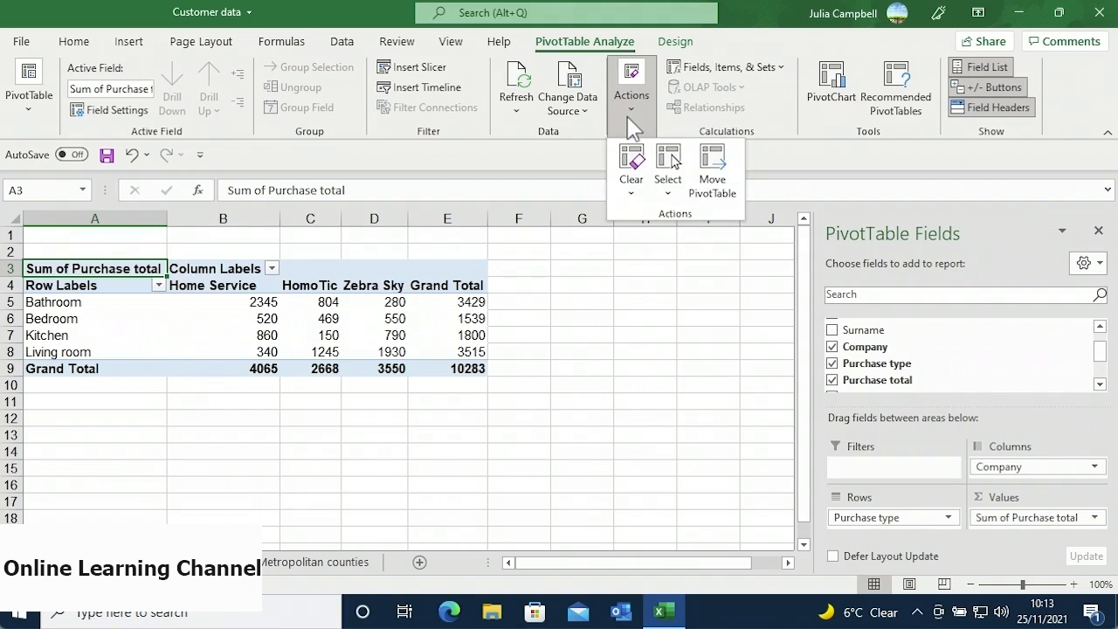
pyautogui.click(632, 179)
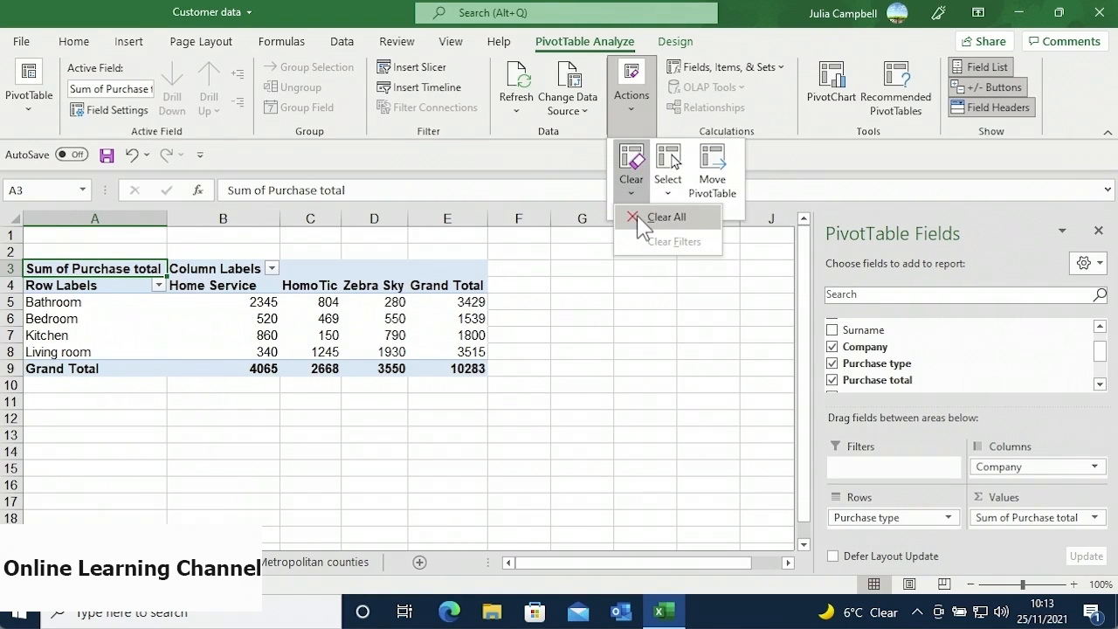
pyautogui.click(641, 225)
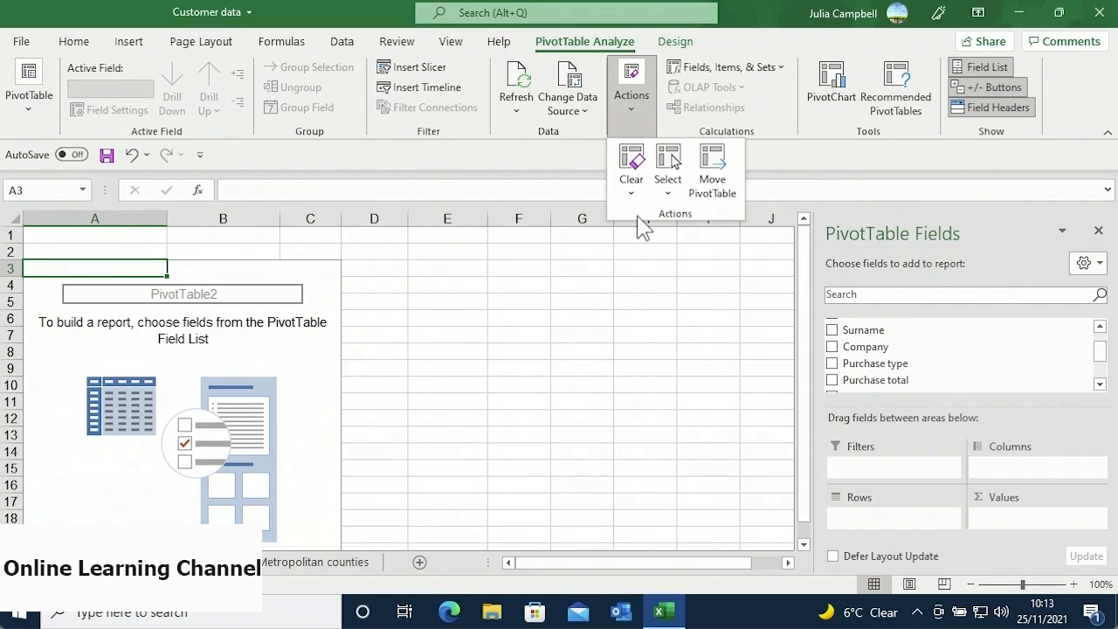
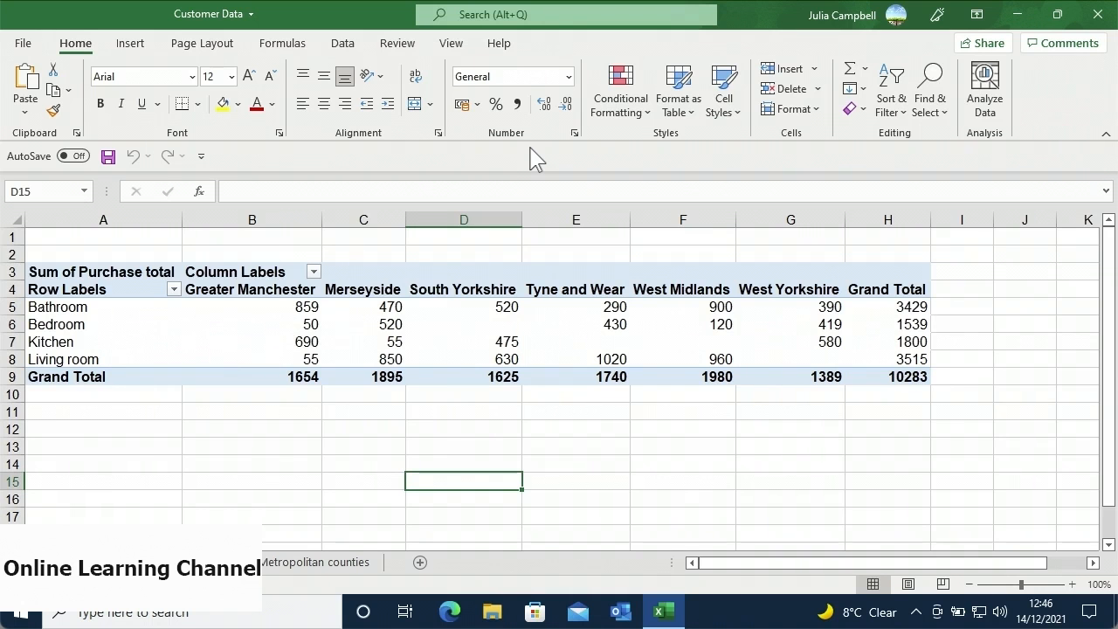
# - Close the field list to view the full purchase-totals pivot (grand total 10283) and show PivotTable Analyze
pyautogui.click(492, 312)
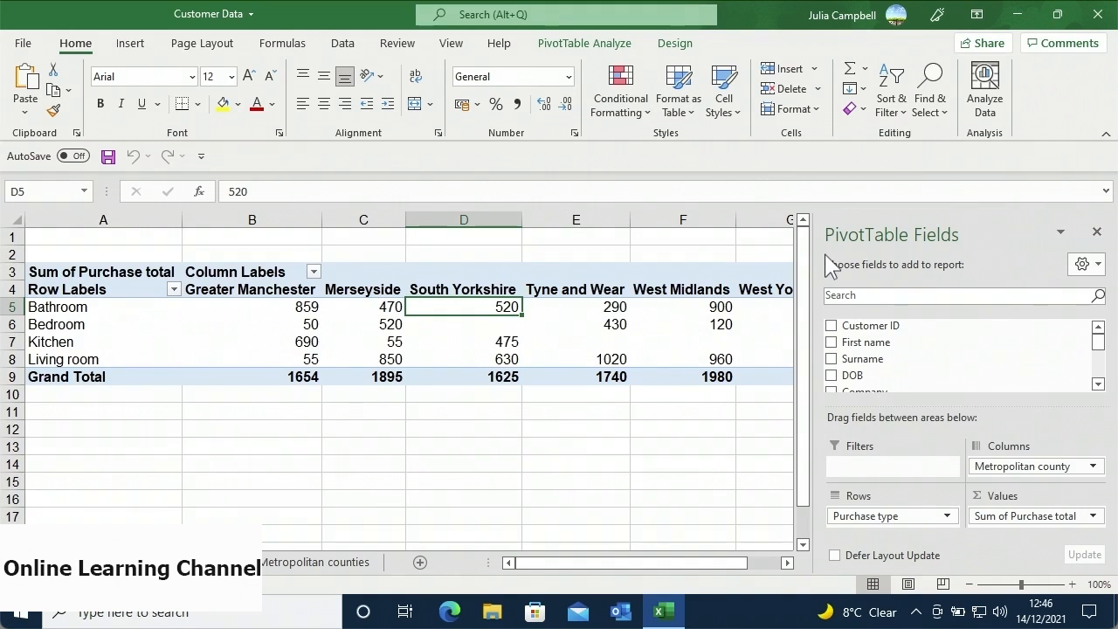
pyautogui.click(669, 397)
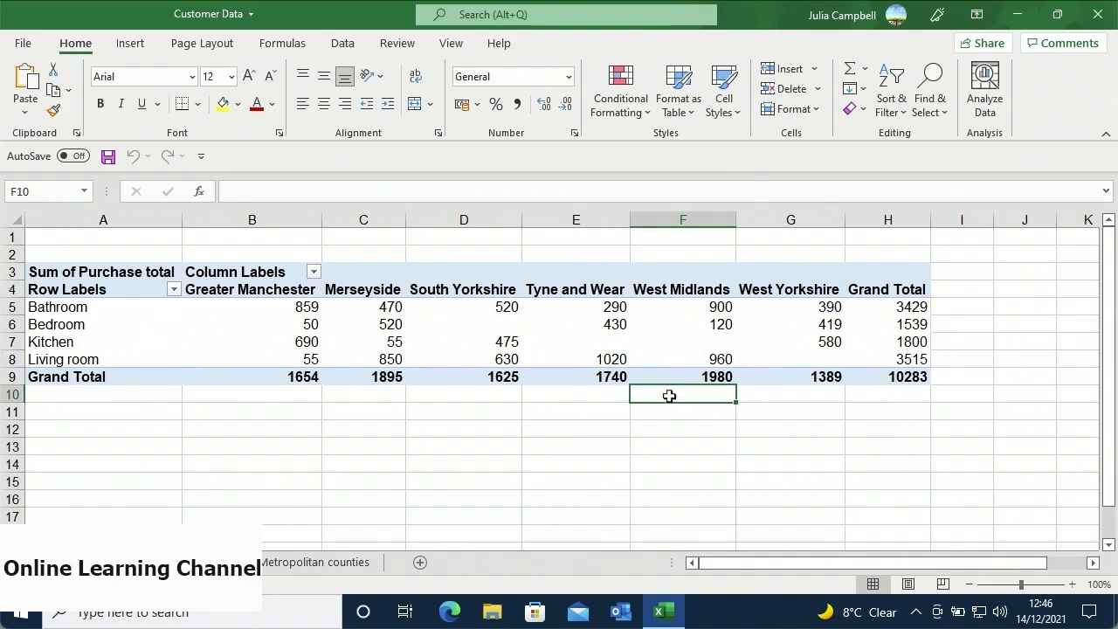
pyautogui.click(669, 377)
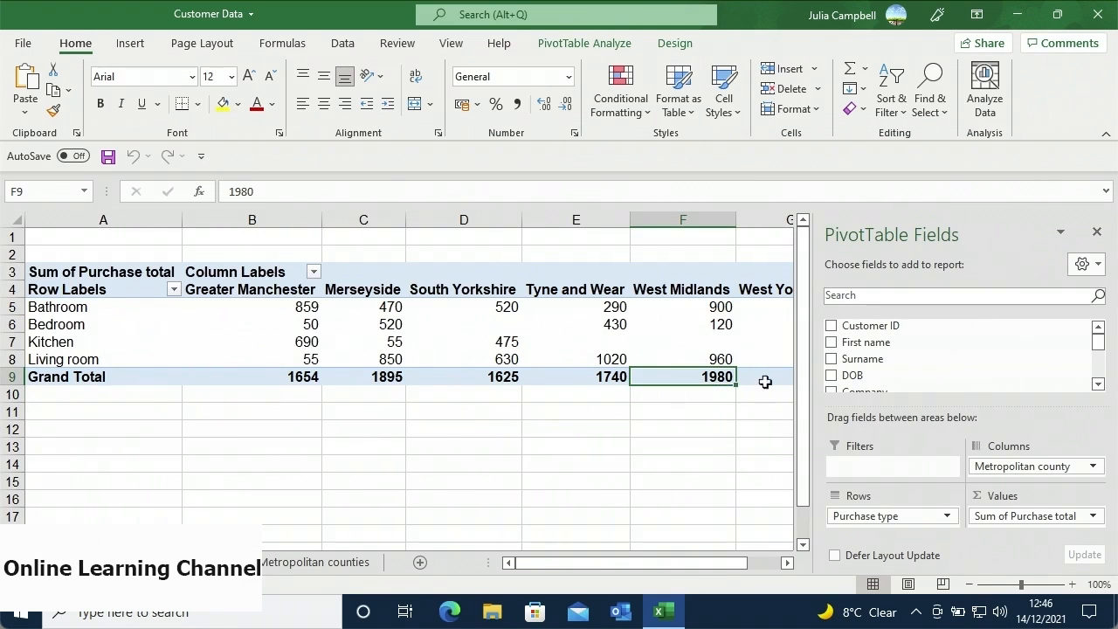
pyautogui.click(1096, 233)
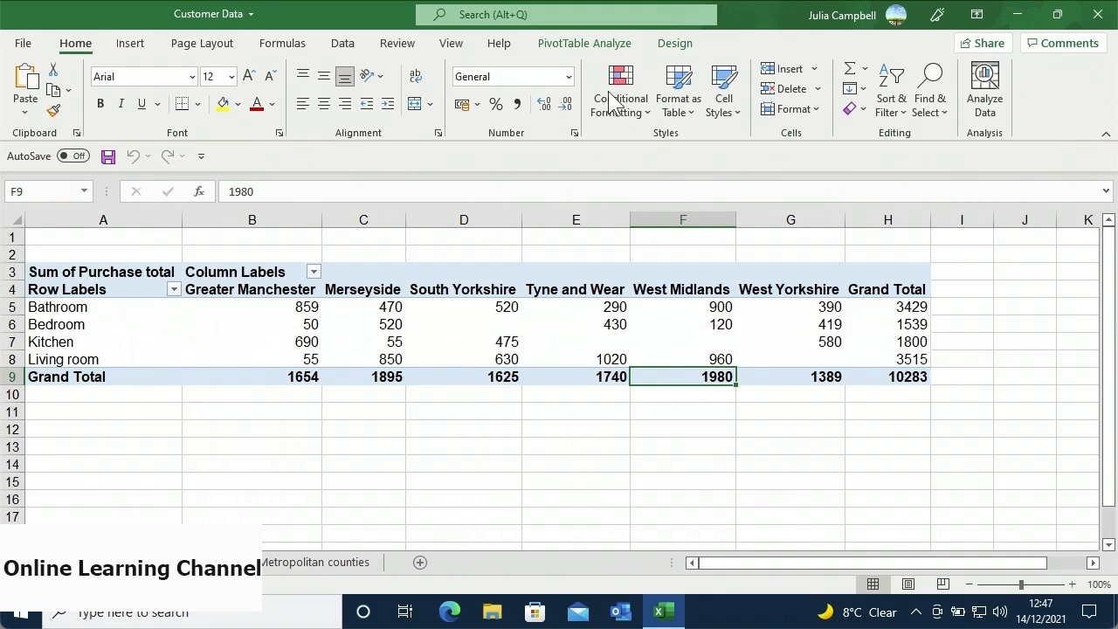
pyautogui.click(587, 48)
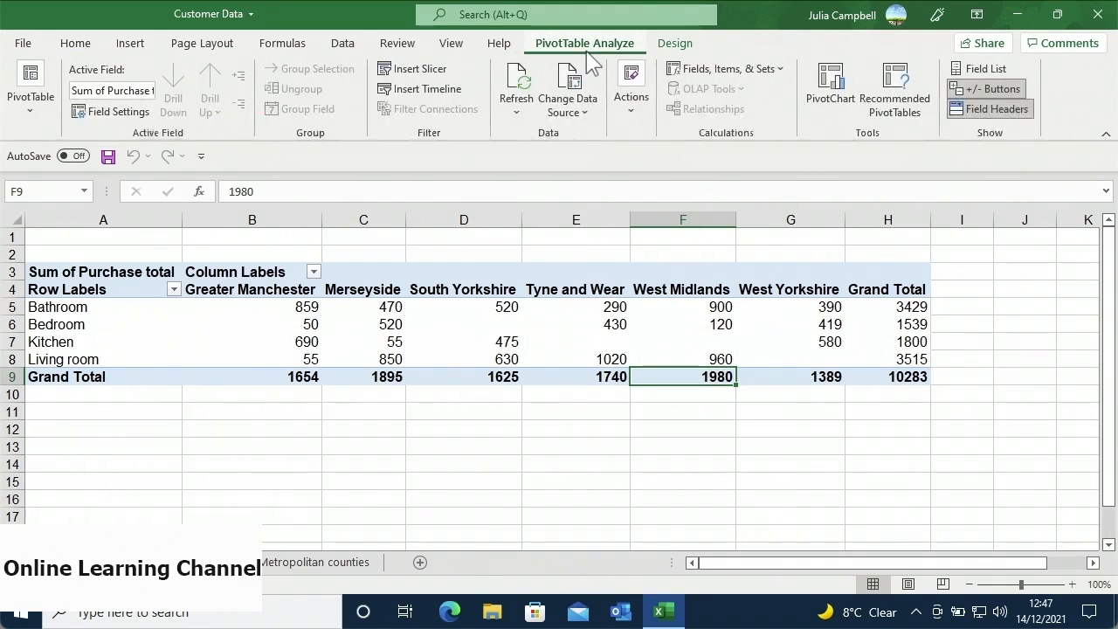
# - Reopen the PivotTable field list, then go to the customer data sheet
pyautogui.click(959, 76)
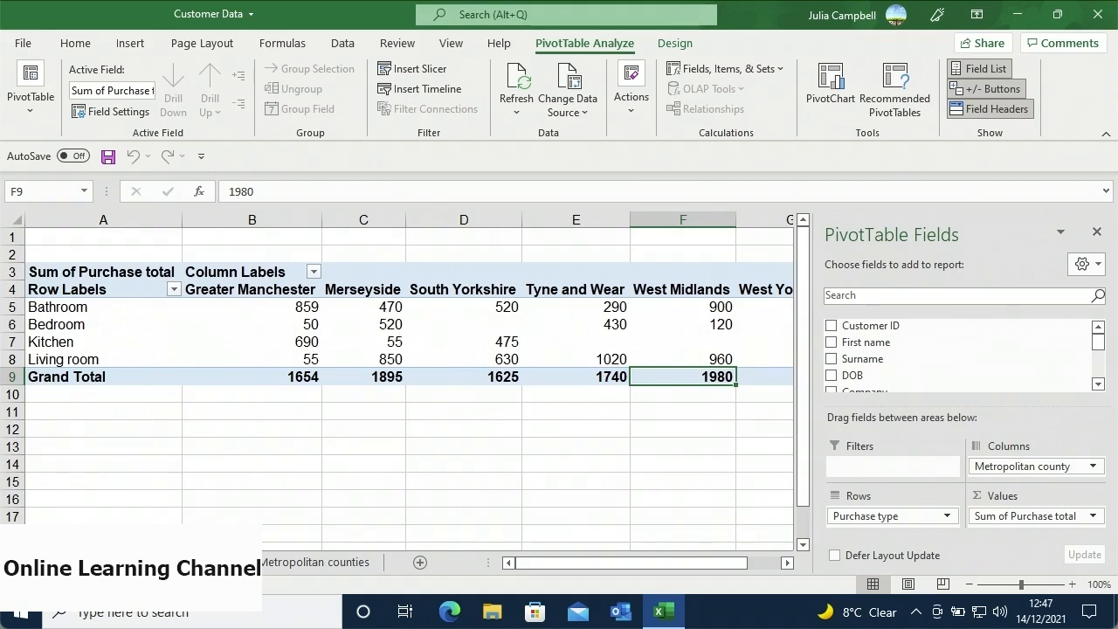
pyautogui.click(209, 562)
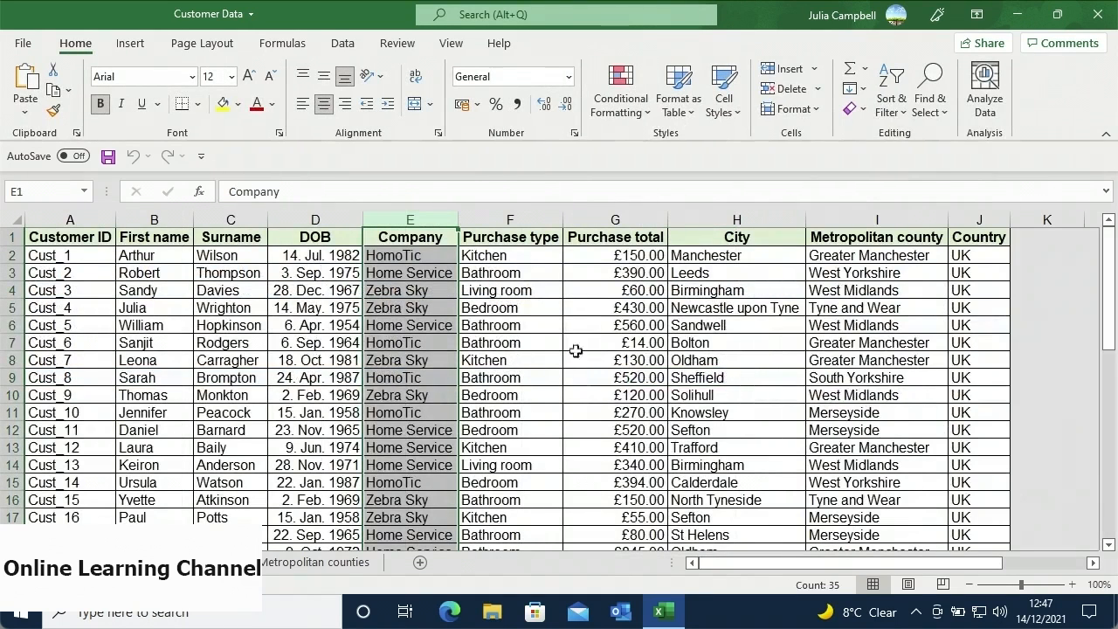
# - Change the first customer's purchase total in G2 from £150.00 to 200, then return to the pivot sheet
pyautogui.click(597, 261)
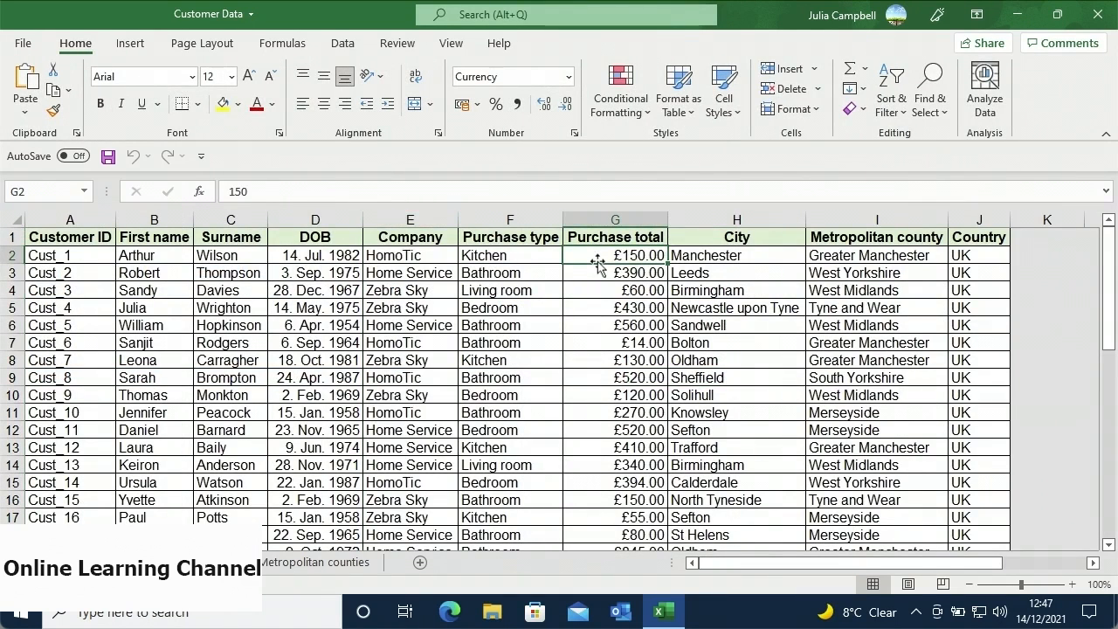
pyautogui.write('200')
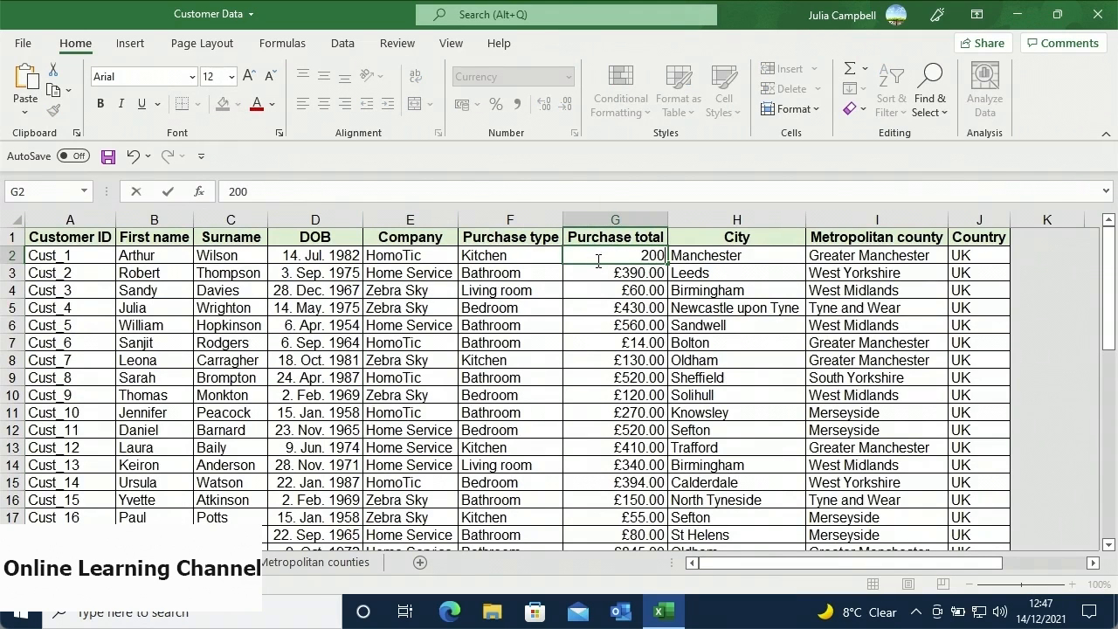
pyautogui.press('Return')
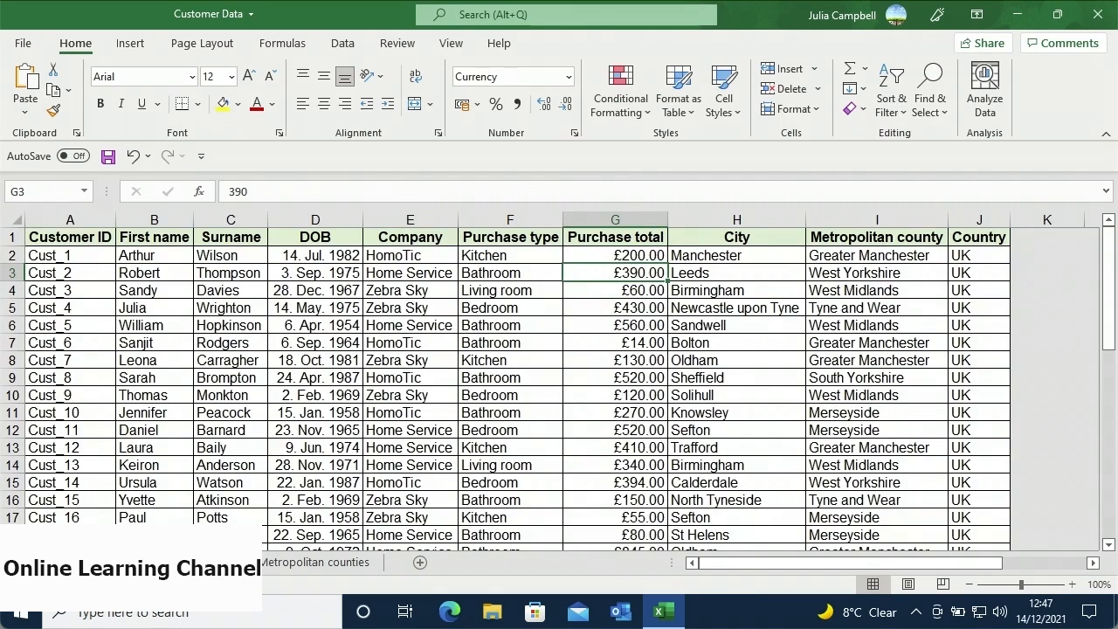
pyautogui.click(109, 562)
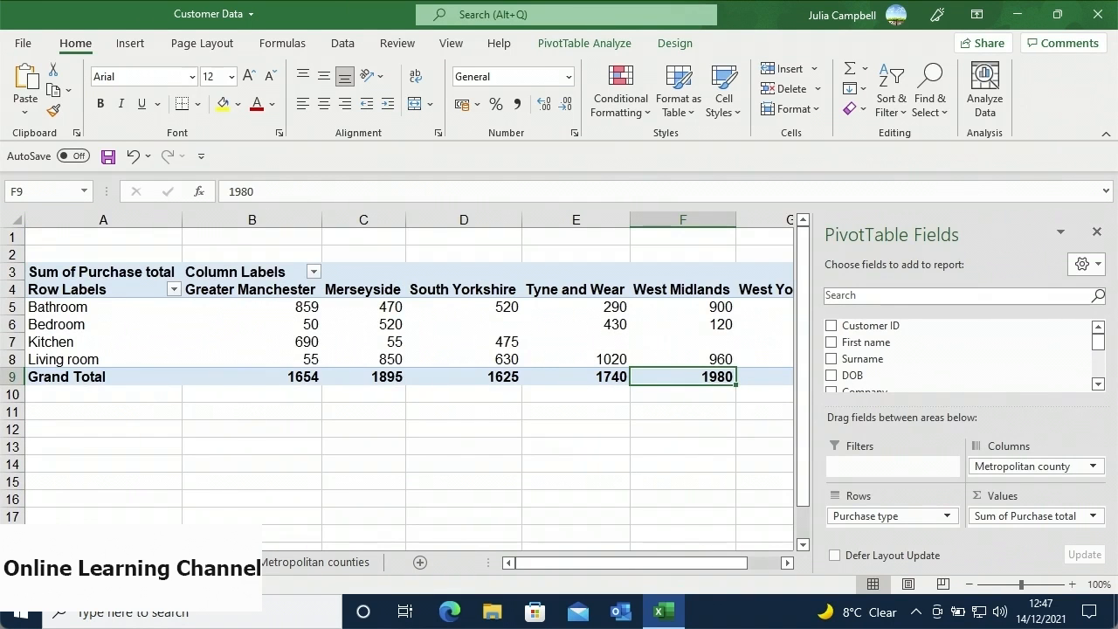
# - Refresh the pivot so Greater Manchester shows Kitchen 740 and a grand total of 1704
pyautogui.click(586, 44)
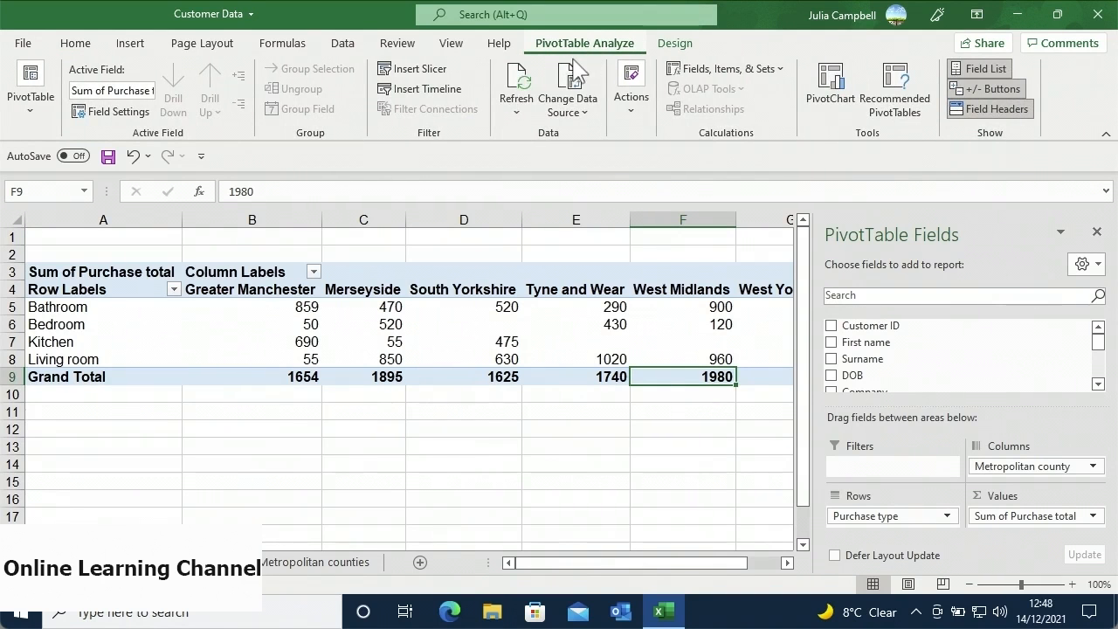
pyautogui.click(519, 111)
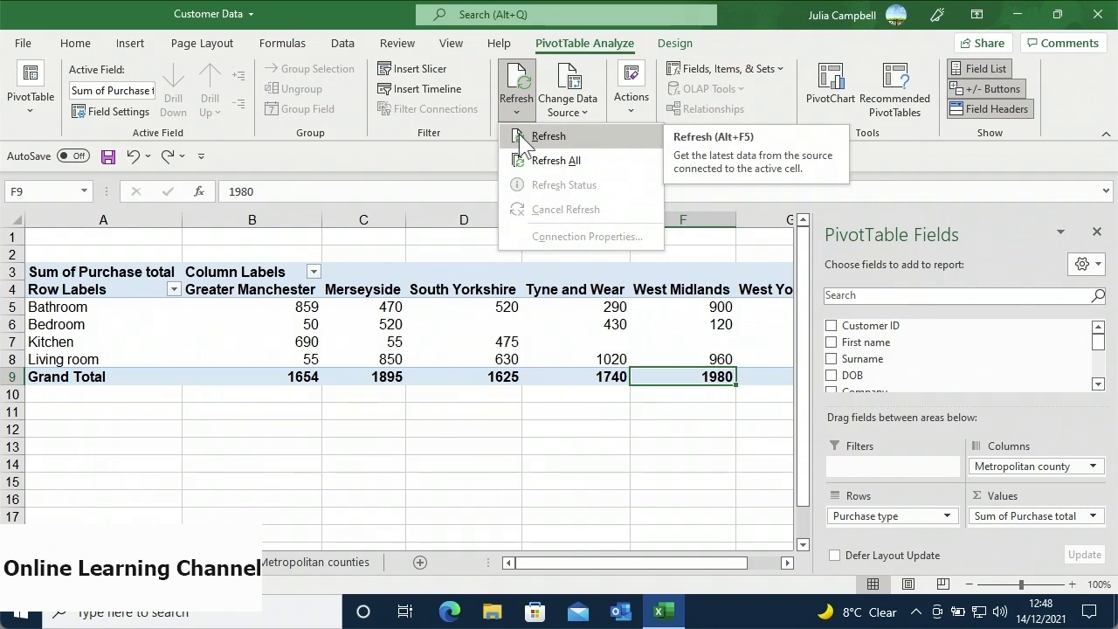
pyautogui.click(518, 135)
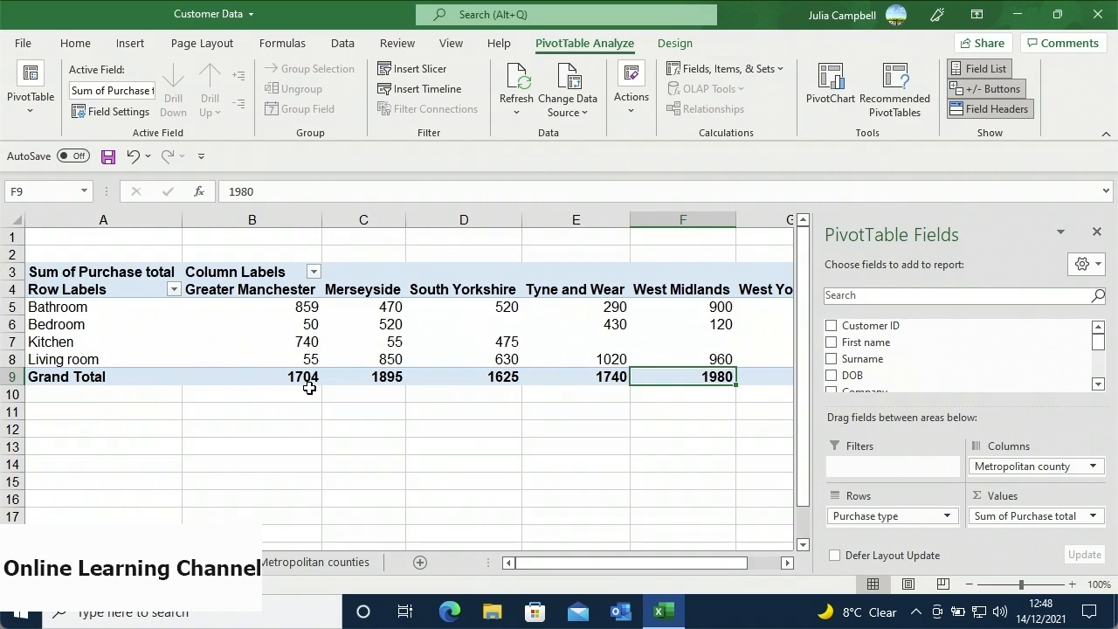
pyautogui.rightClick(283, 360)
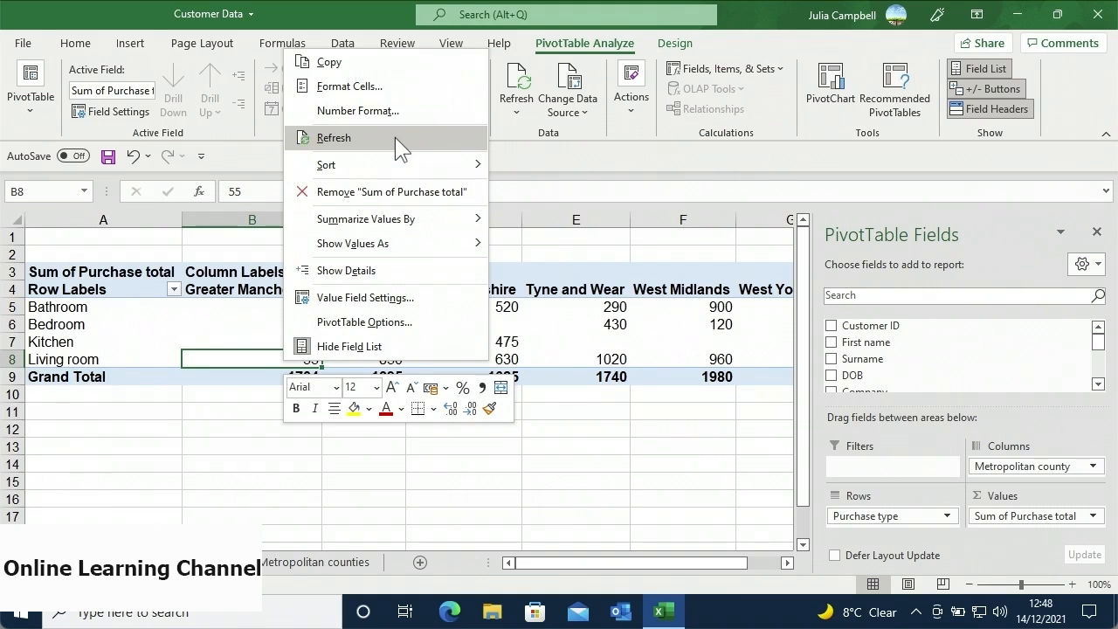
pyautogui.click(231, 351)
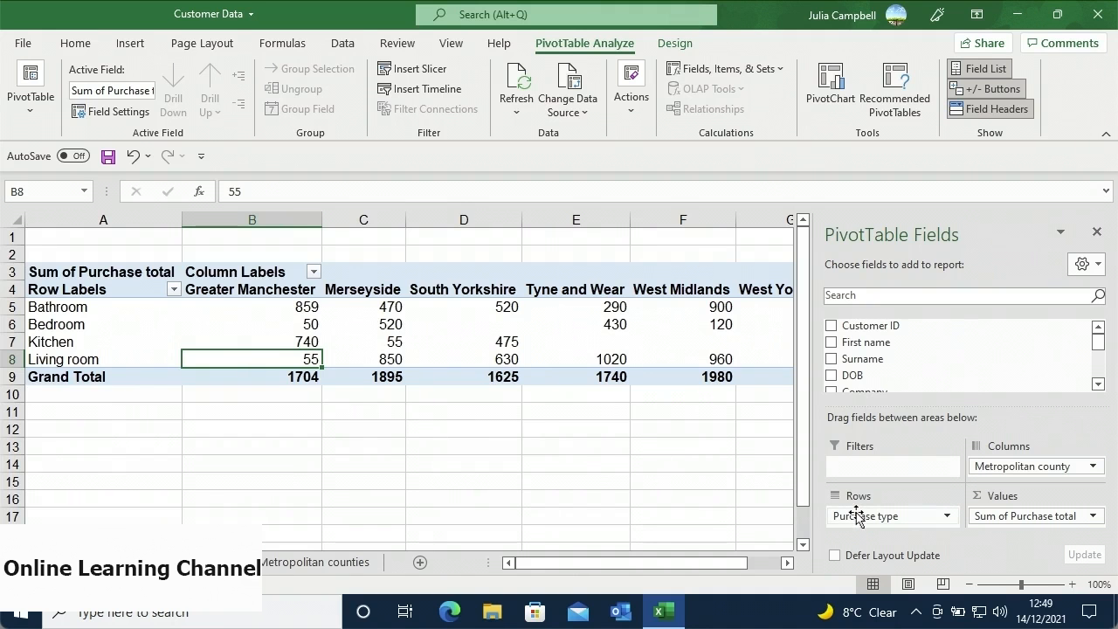
# - Move Purchase type to Columns and Metropolitan county to Row Labels, giving grand total 10333
pyautogui.moveTo(854, 515); pyautogui.dragTo(978, 469)
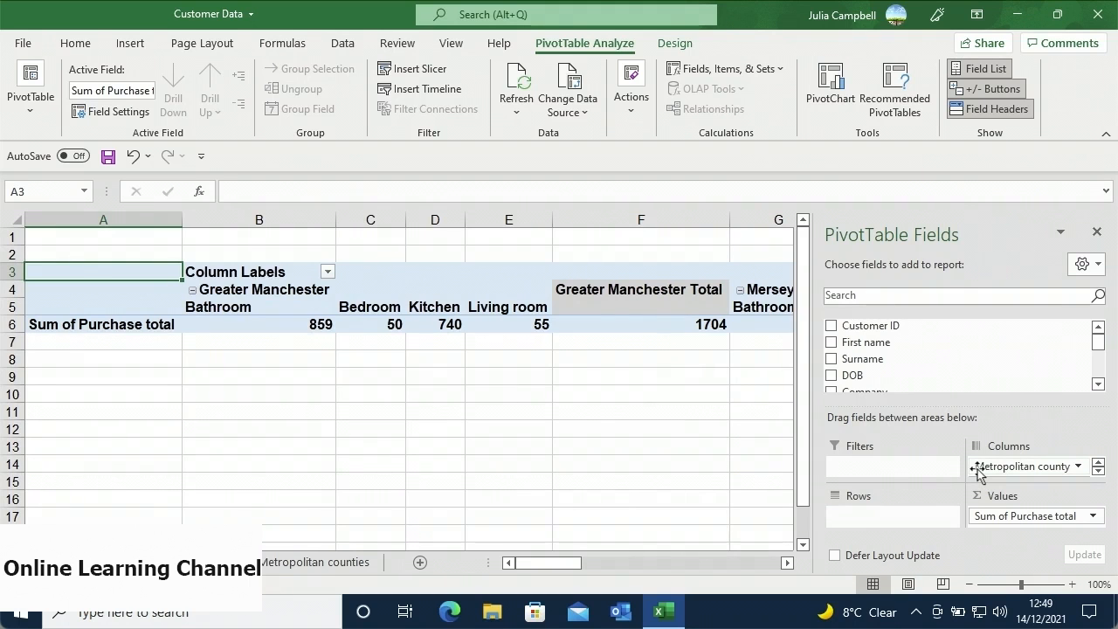
pyautogui.click(1078, 467)
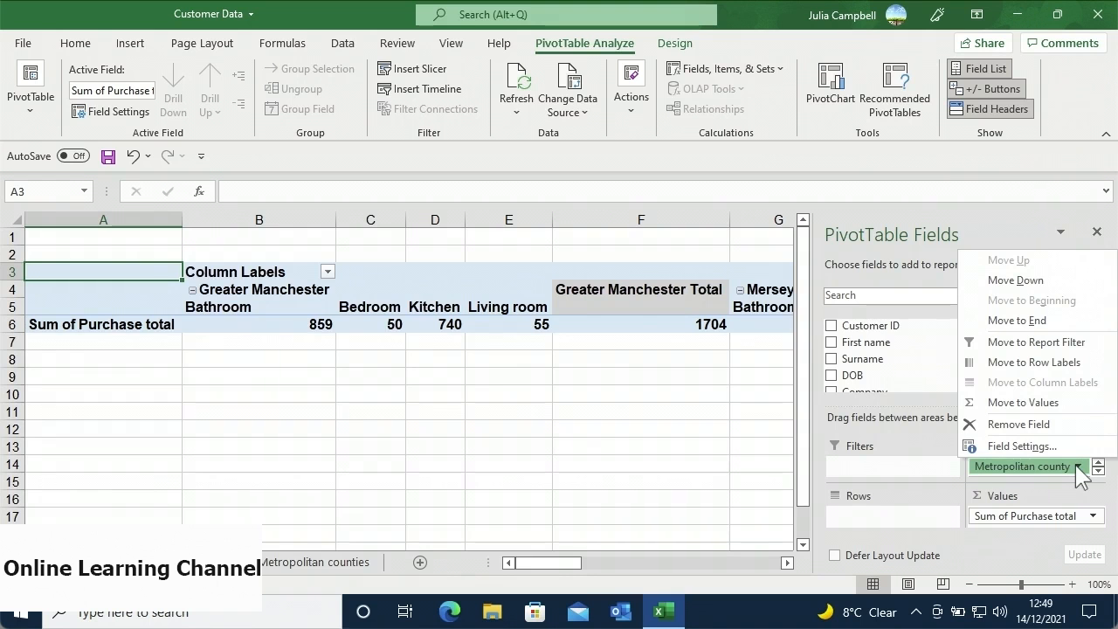
pyautogui.click(1057, 363)
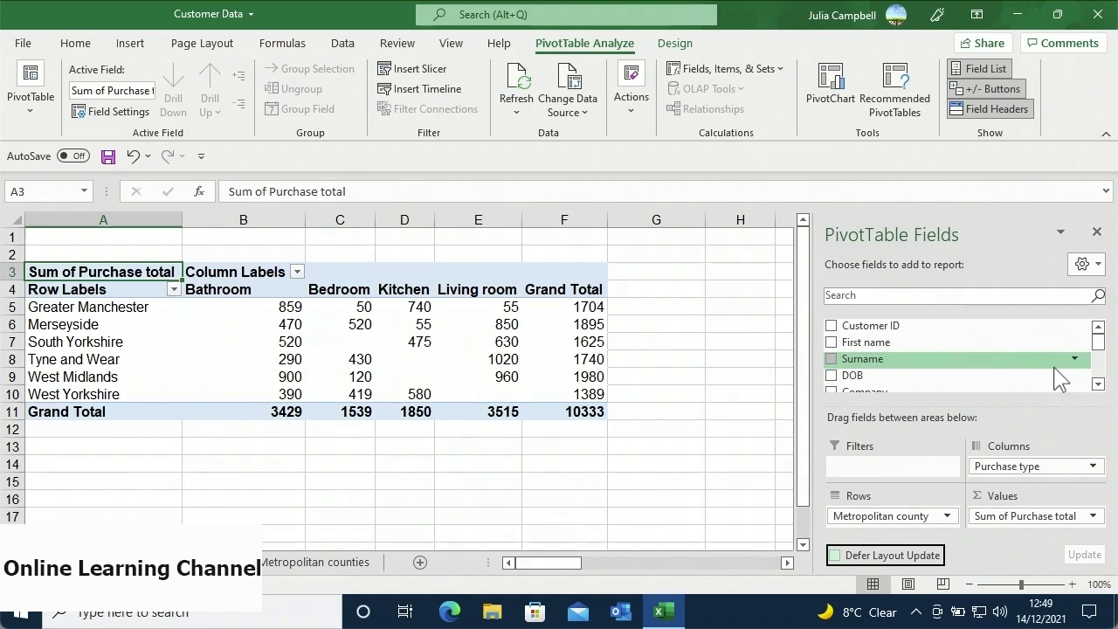
# - Remove Metropolitan county and re-add Purchase type as rows: Bathroom, Bedroom, Kitchen, Living room
pyautogui.click(1092, 468)
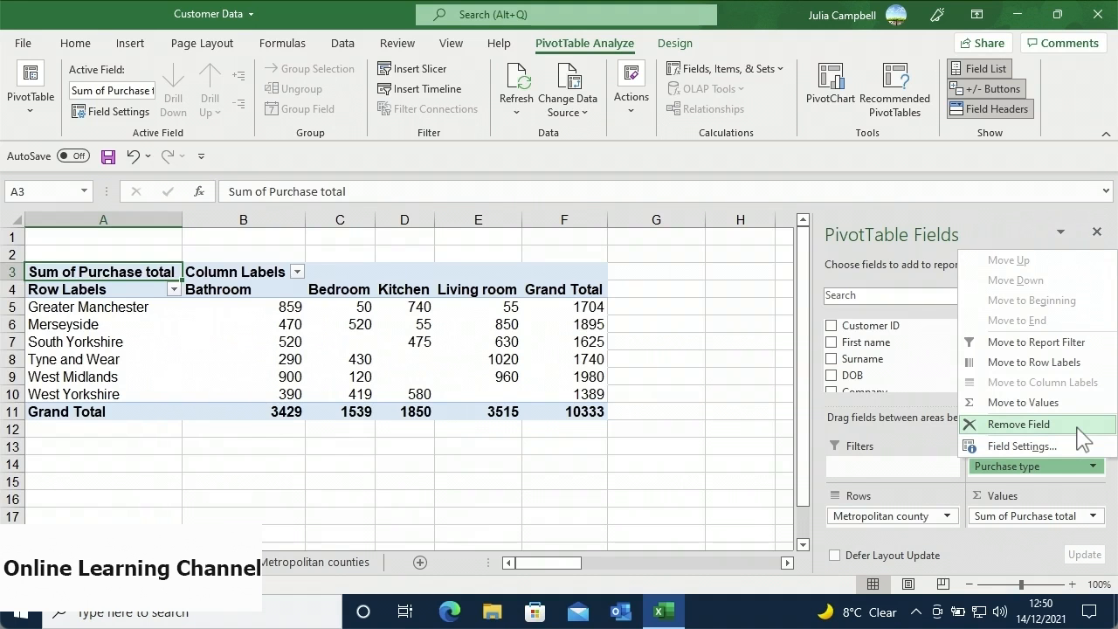
pyautogui.click(1041, 488)
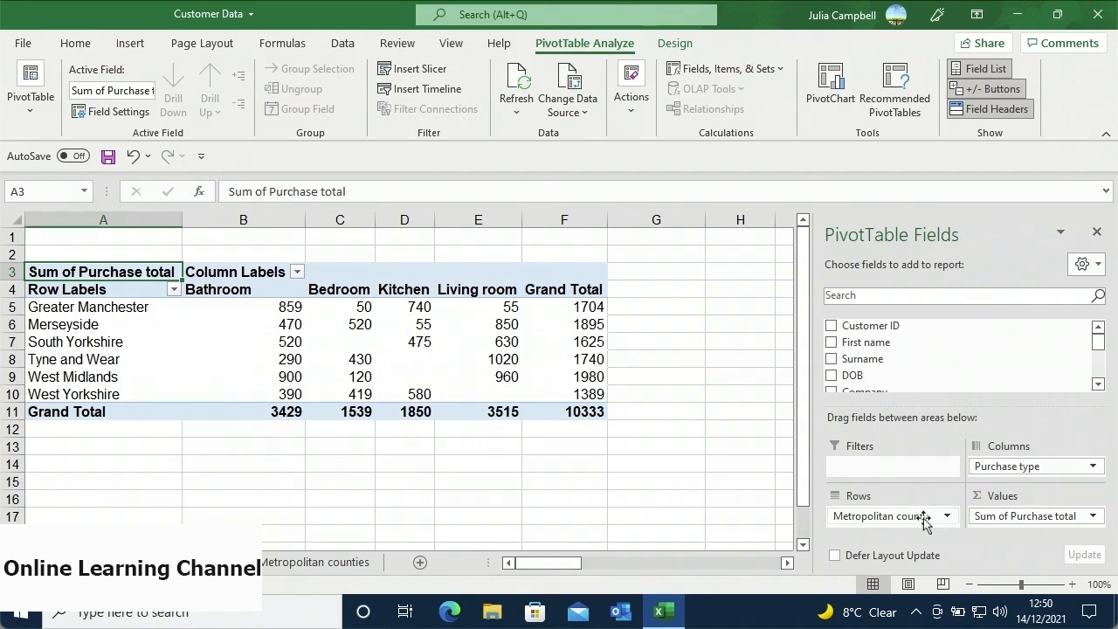
pyautogui.moveTo(923, 519); pyautogui.dragTo(927, 385)
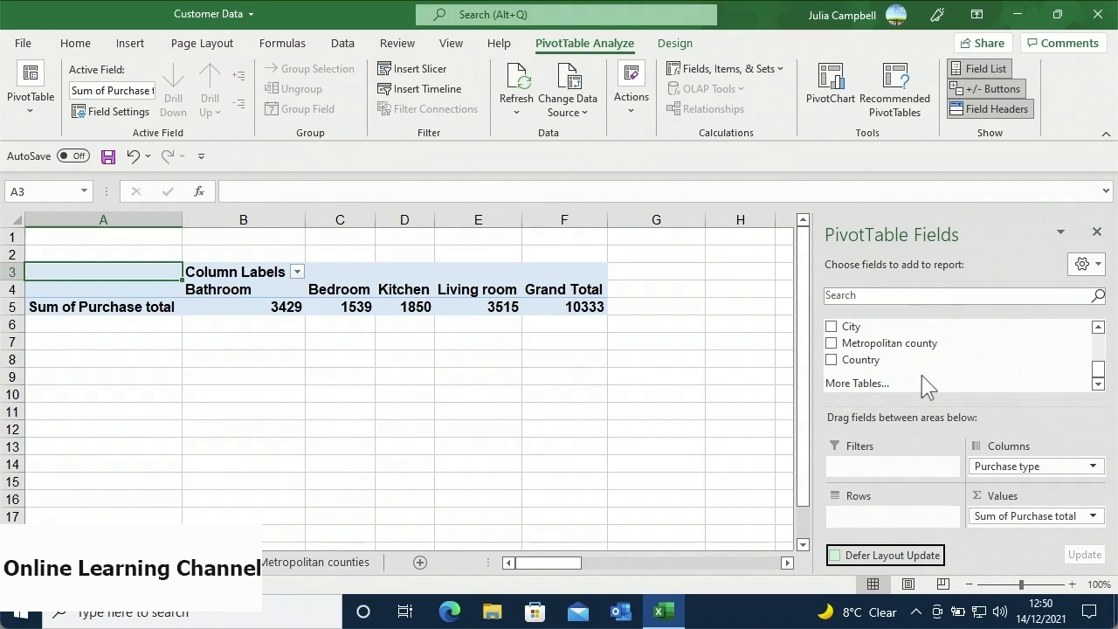
pyautogui.moveTo(1094, 369); pyautogui.dragTo(1097, 367)
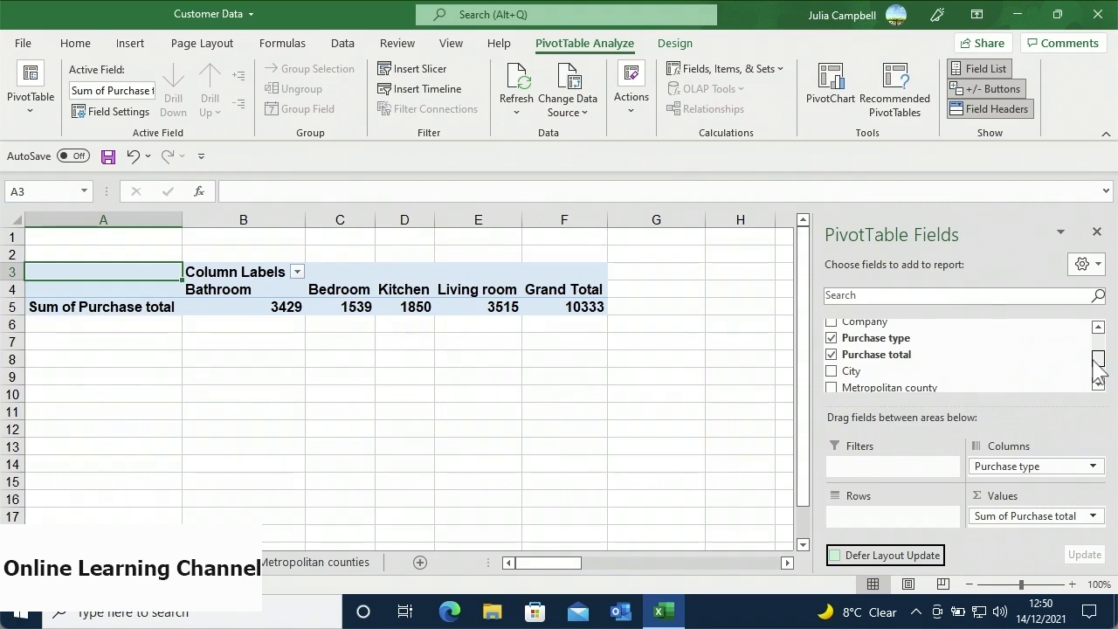
pyautogui.click(830, 338)
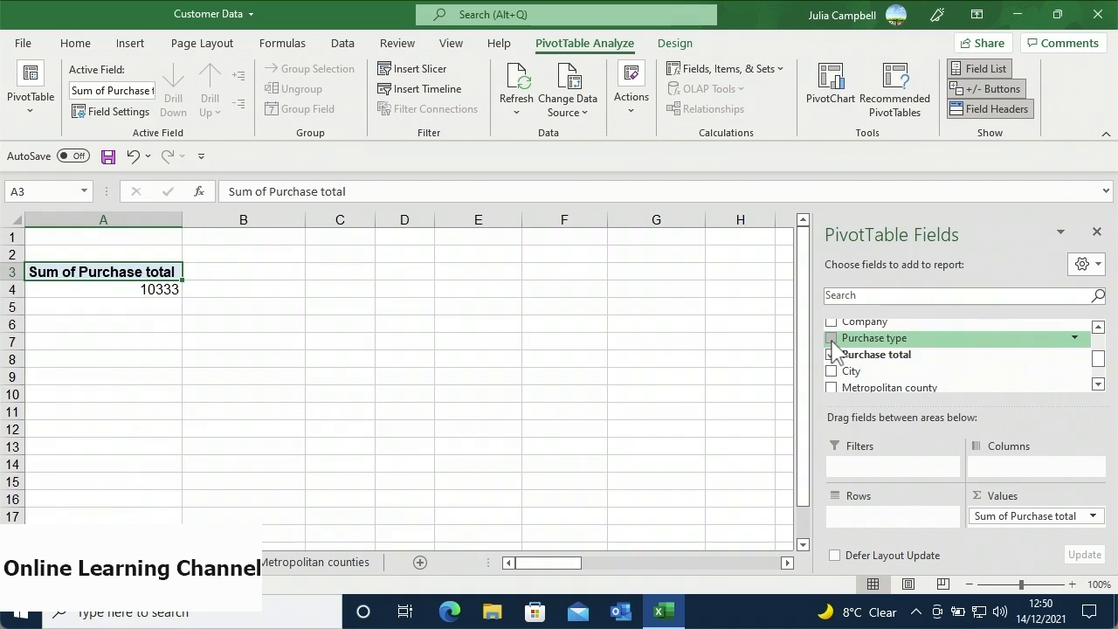
pyautogui.click(830, 339)
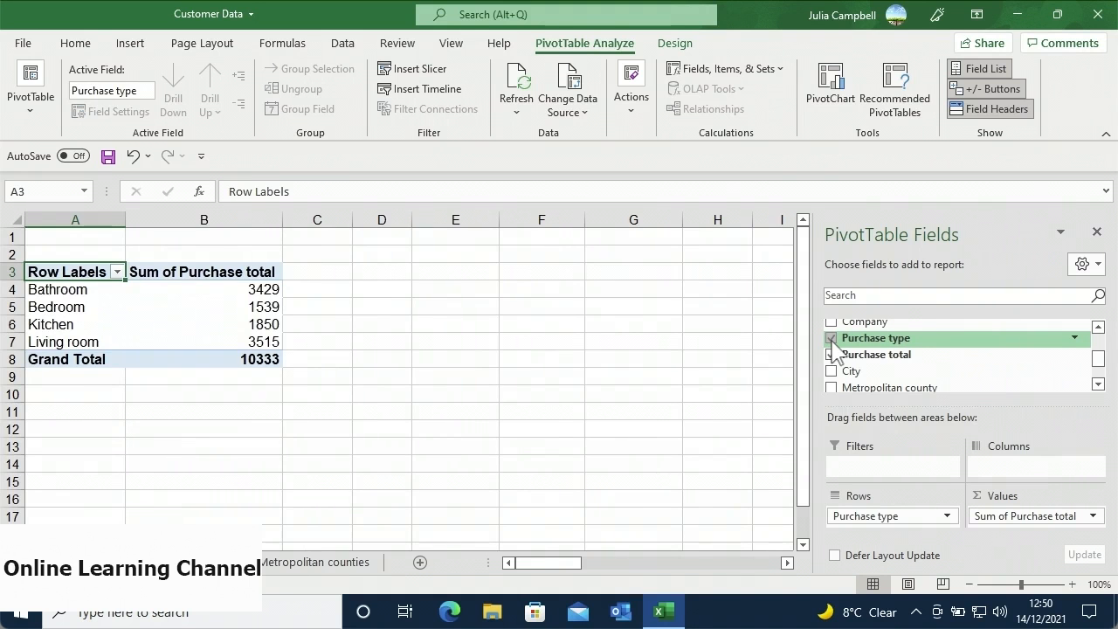
pyautogui.click(947, 516)
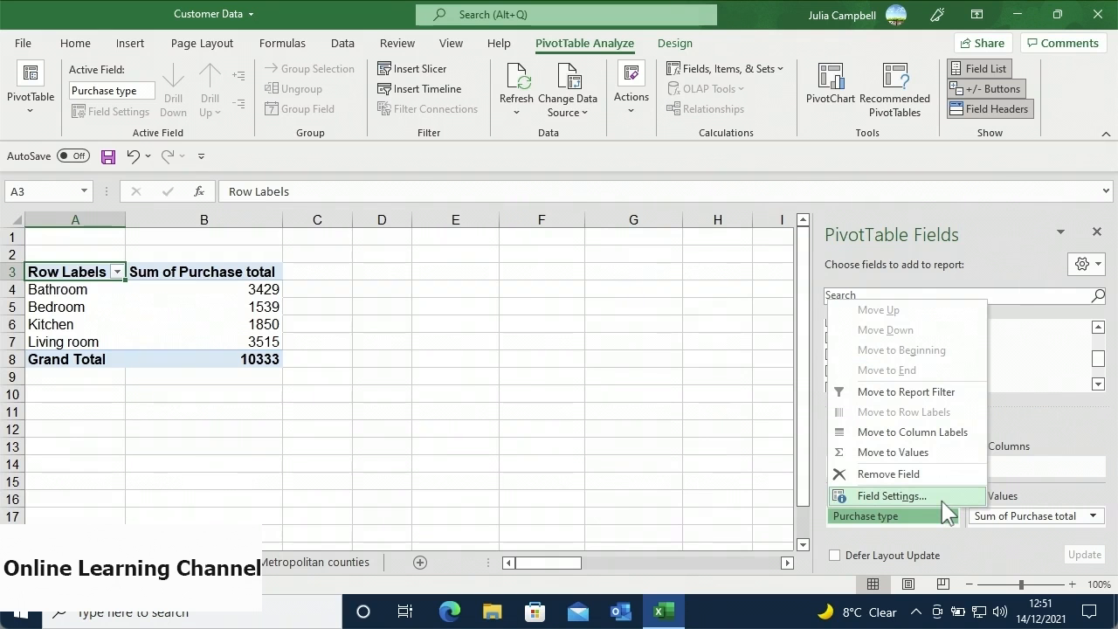
pyautogui.click(943, 500)
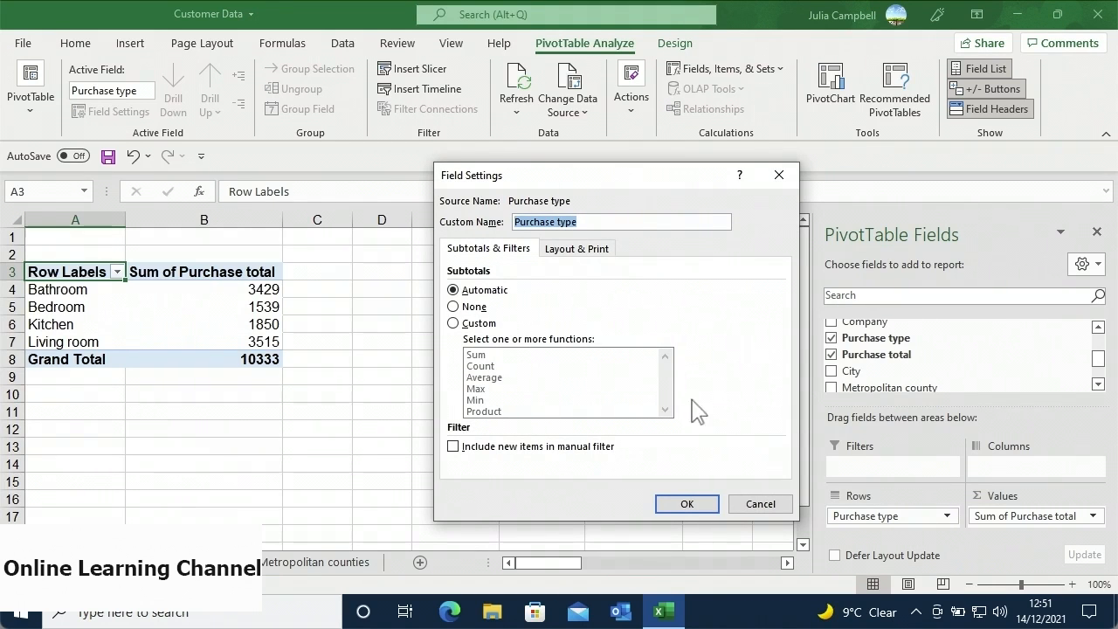
pyautogui.click(741, 504)
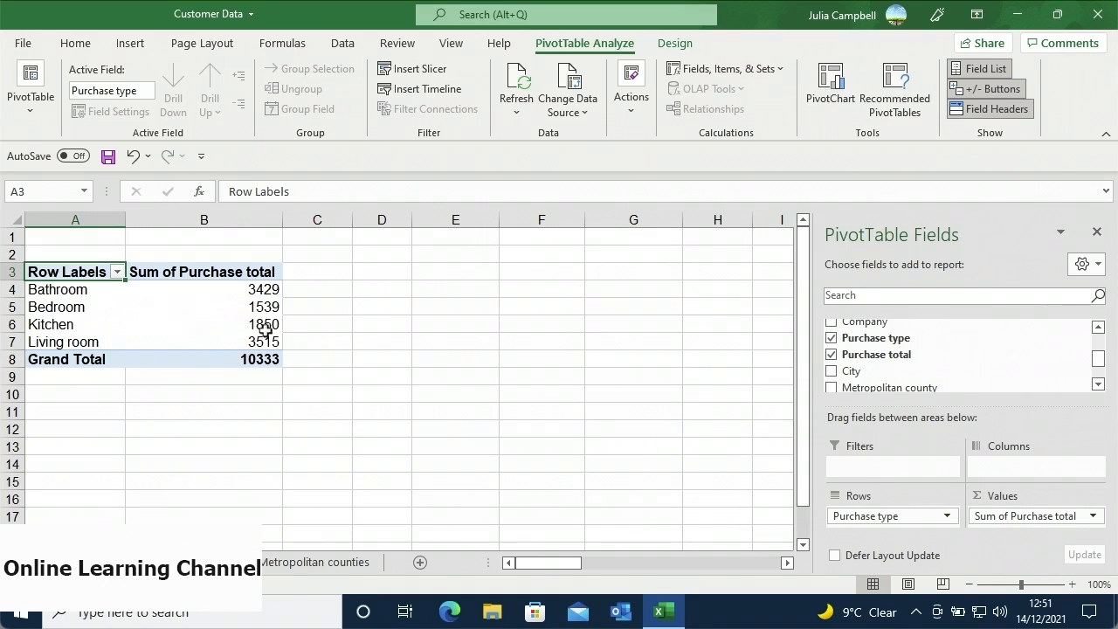
pyautogui.click(219, 272)
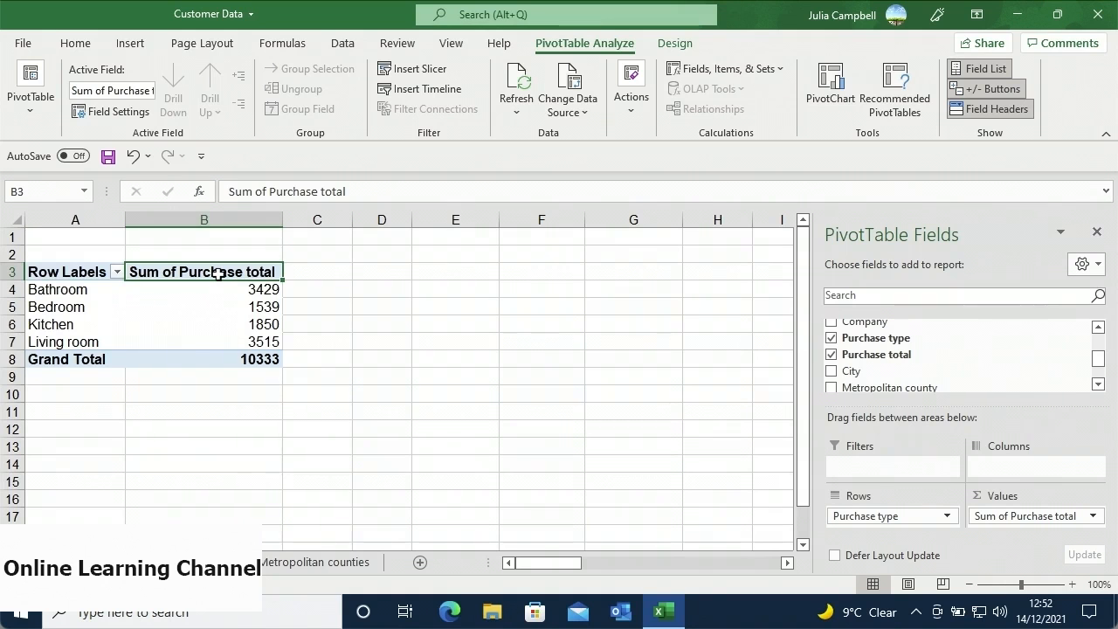
# - Summarize Purchase total as Average instead of Sum, then move to the Sales 2021 pivot's design options
pyautogui.click(123, 117)
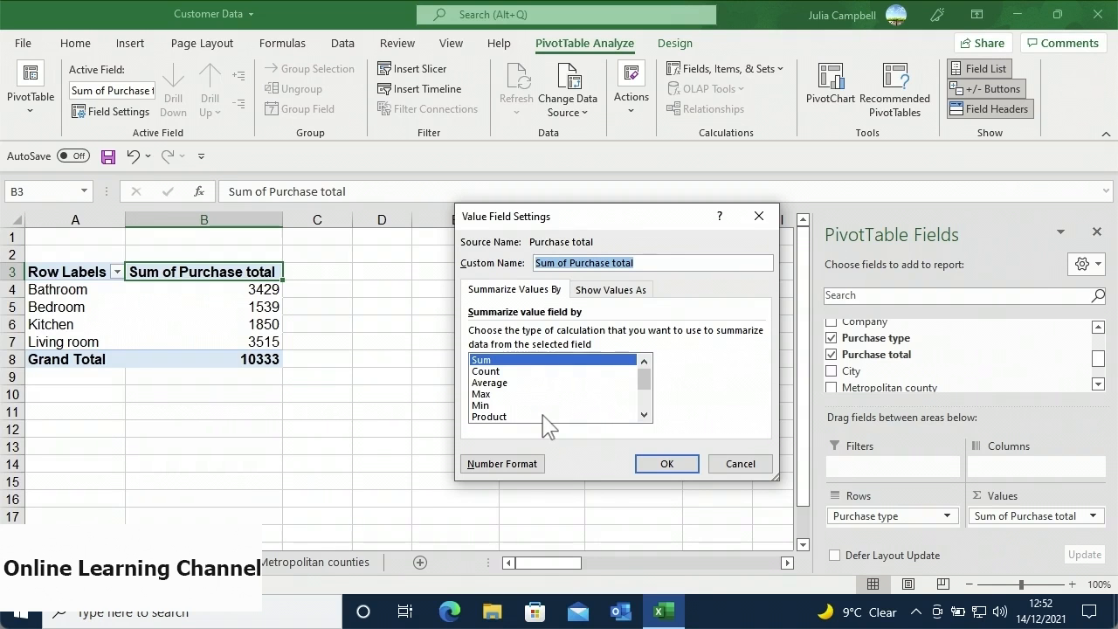
pyautogui.click(526, 384)
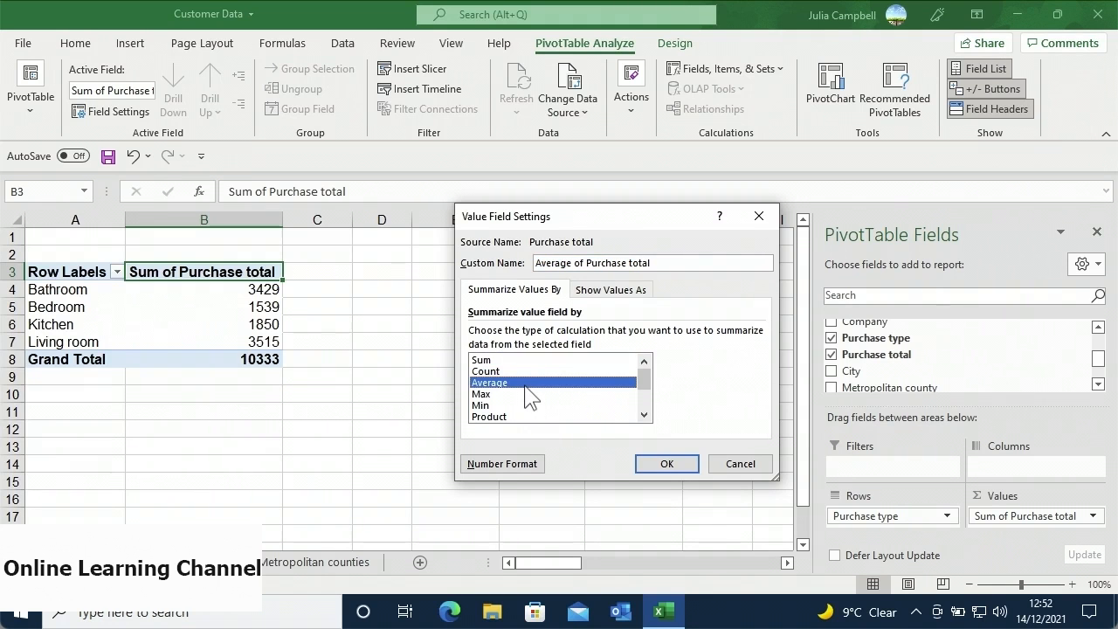
pyautogui.click(644, 463)
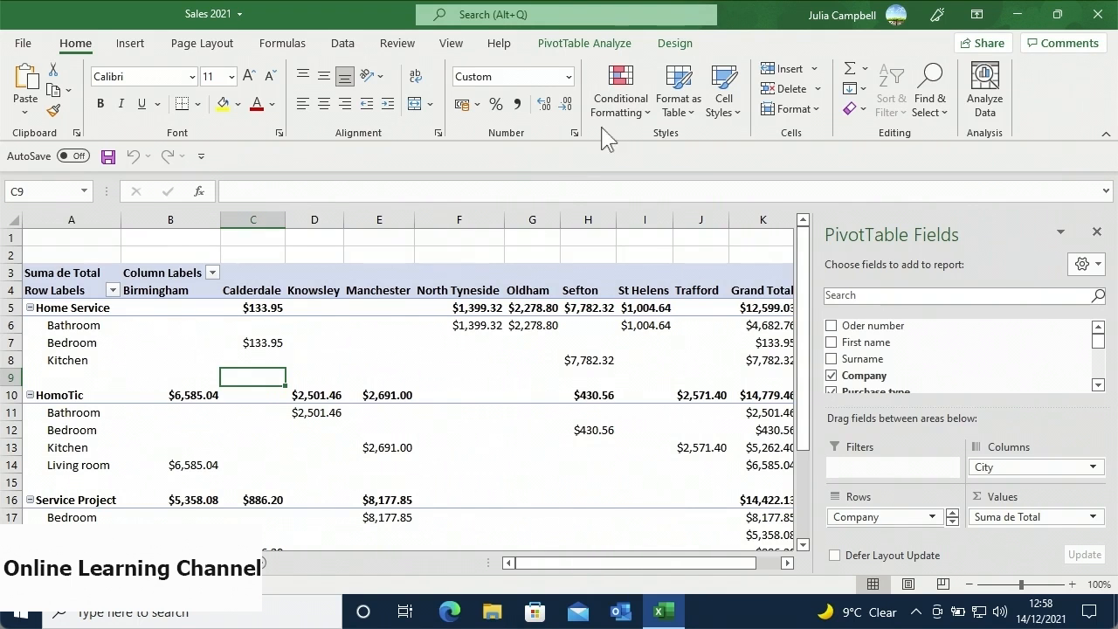
pyautogui.click(675, 46)
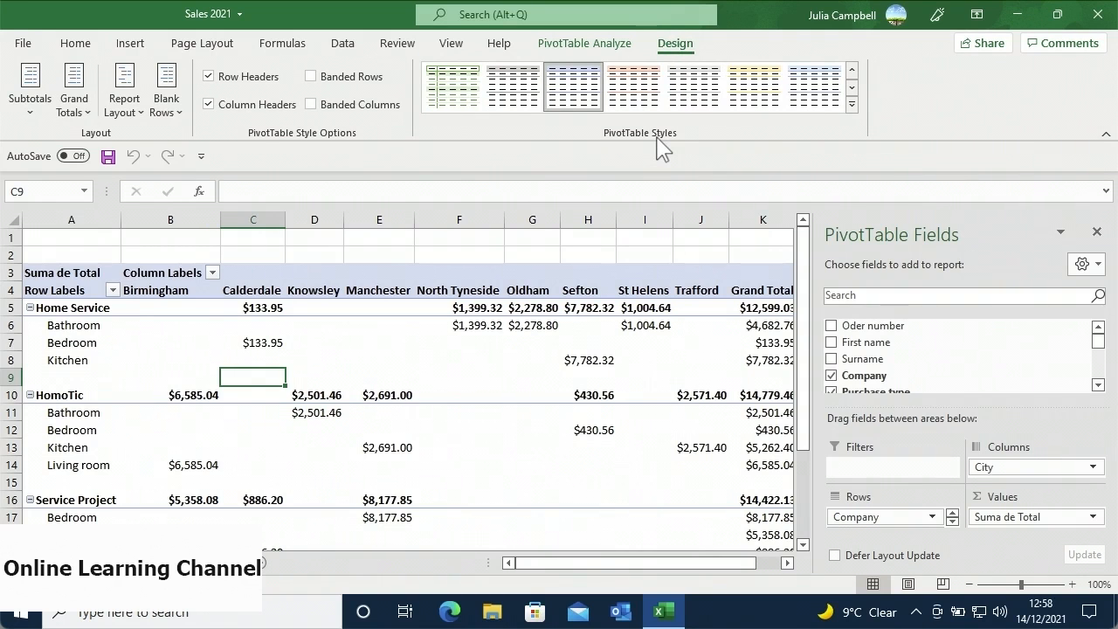
# - Apply the Light Blue, Pivot Style Dark 2 style to the Company-by-City pivot table
pyautogui.click(851, 104)
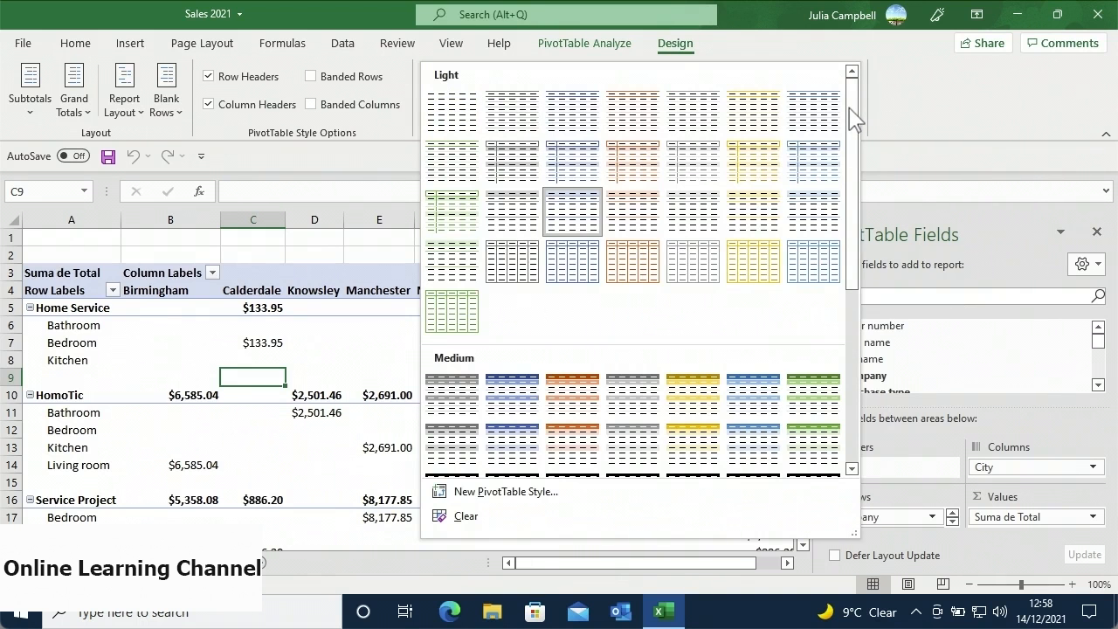
pyautogui.moveTo(851, 118); pyautogui.dragTo(852, 295)
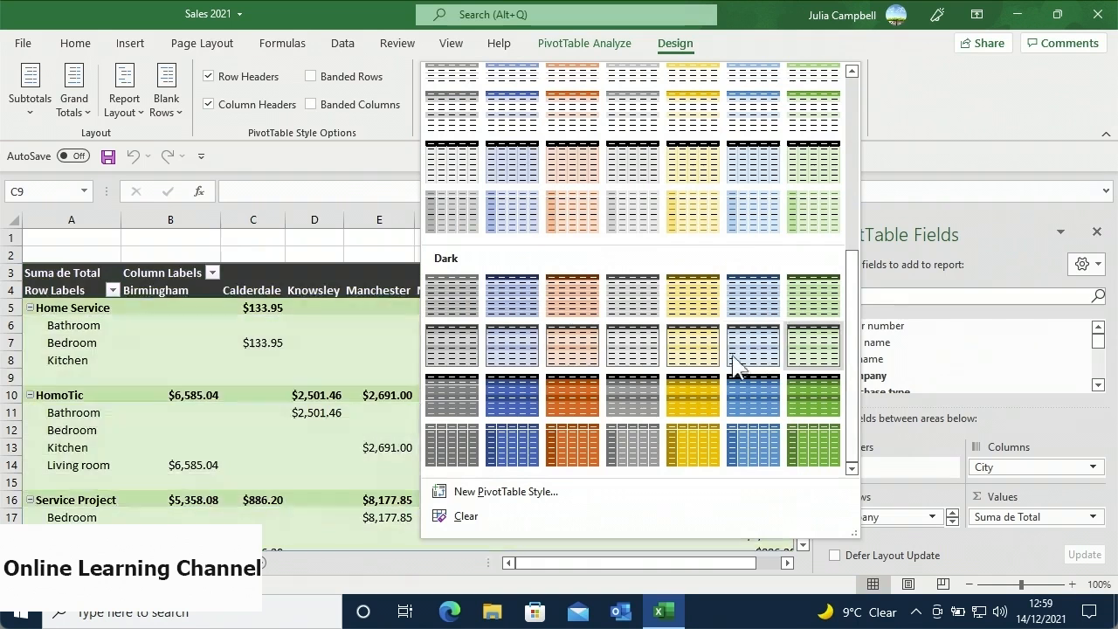
pyautogui.click(526, 308)
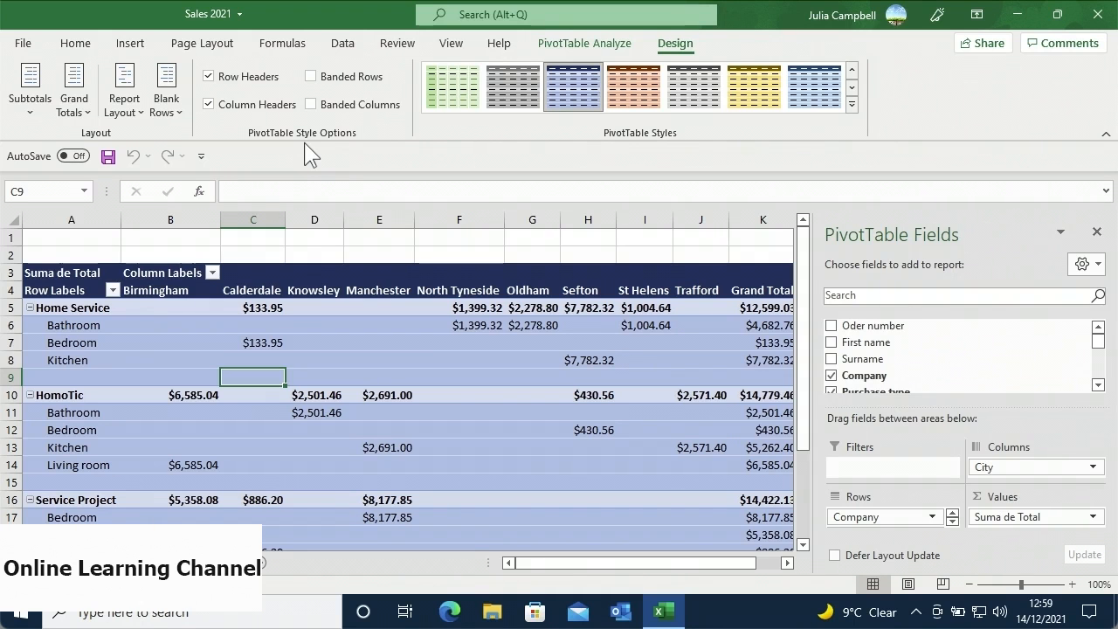
# - Try Column Headers and Banded Rows on the pivot, restore both, and expand the styles gallery
pyautogui.click(212, 109)
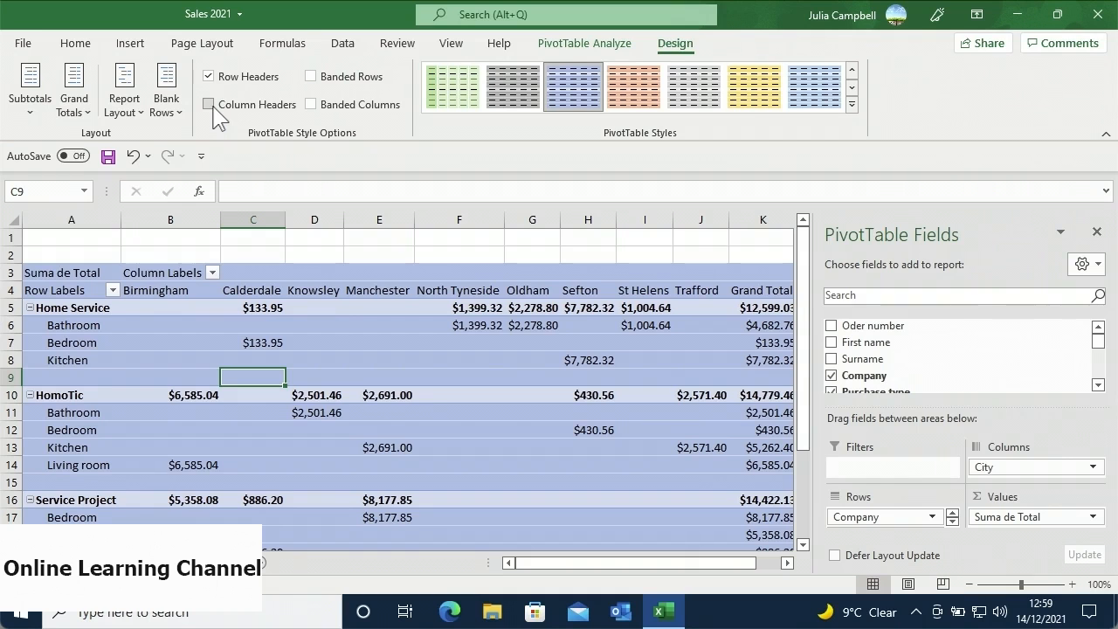
pyautogui.click(213, 108)
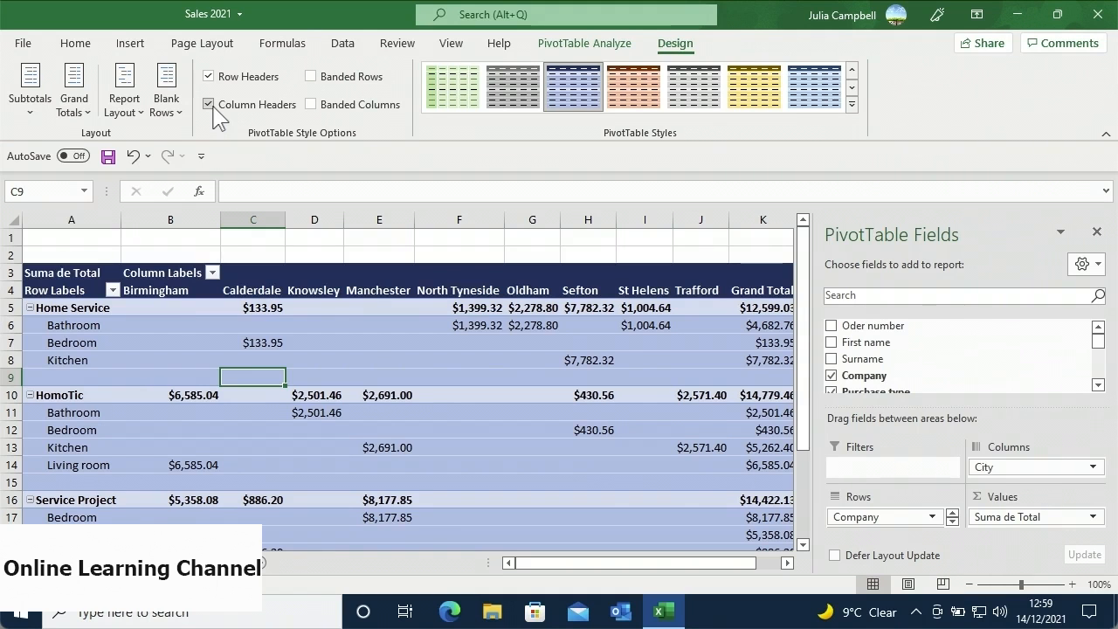
pyautogui.click(311, 78)
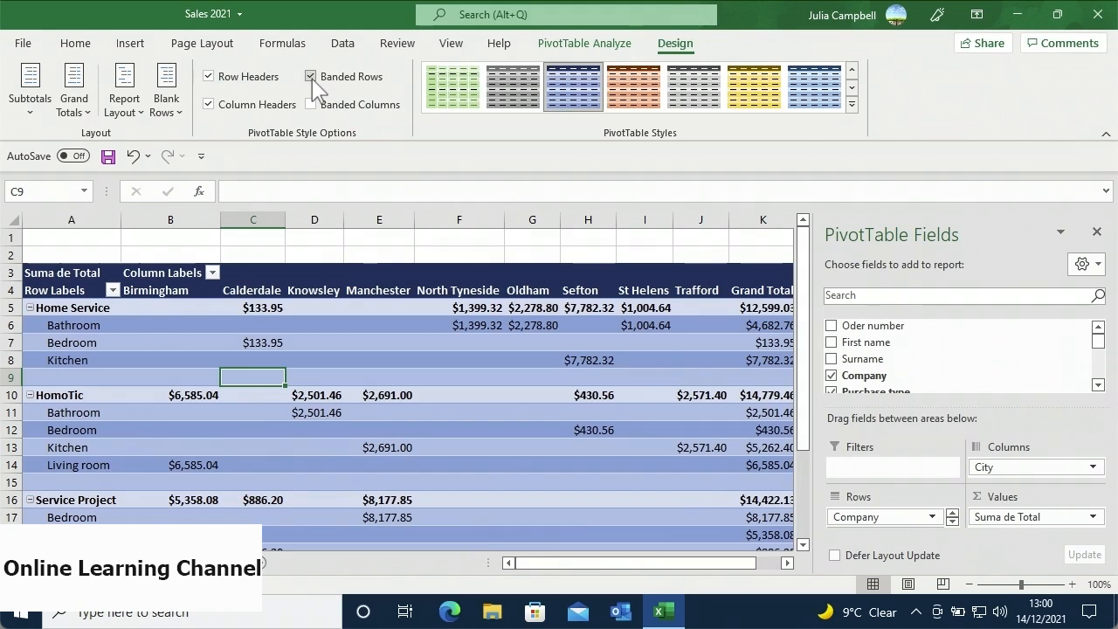
pyautogui.click(311, 78)
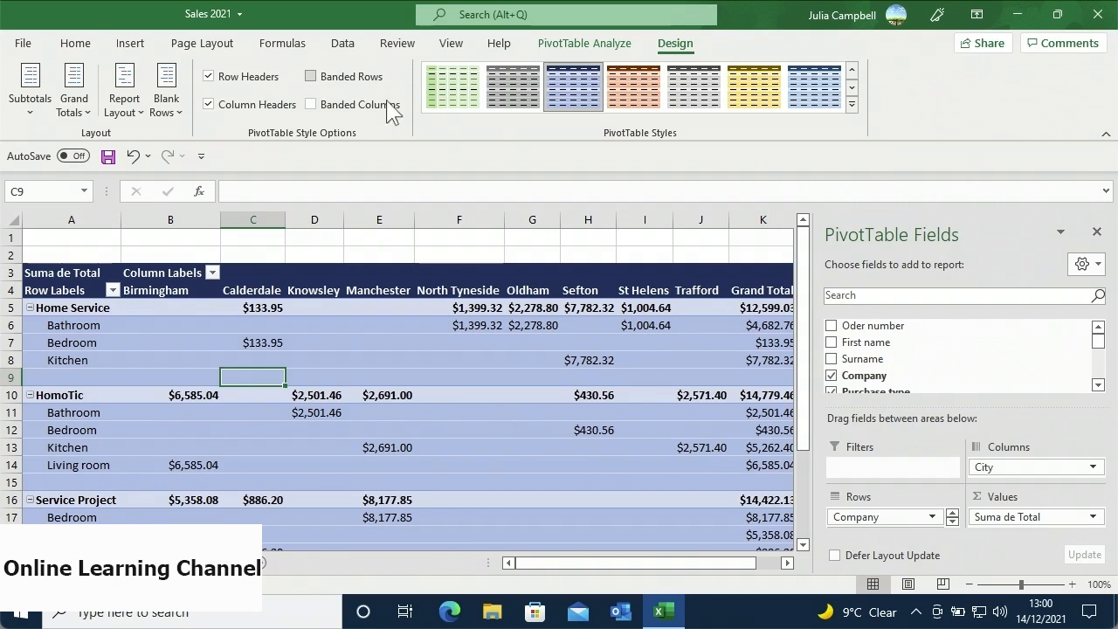
pyautogui.click(852, 112)
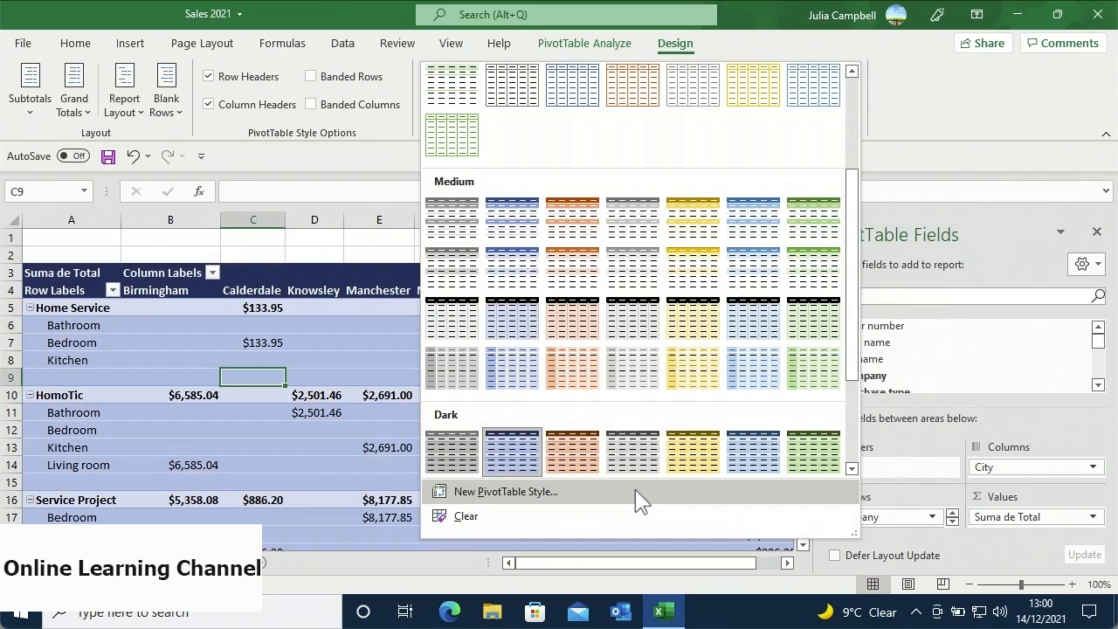
# - Start a new PivotTable style named 'Custom Style 1'
pyautogui.click(635, 491)
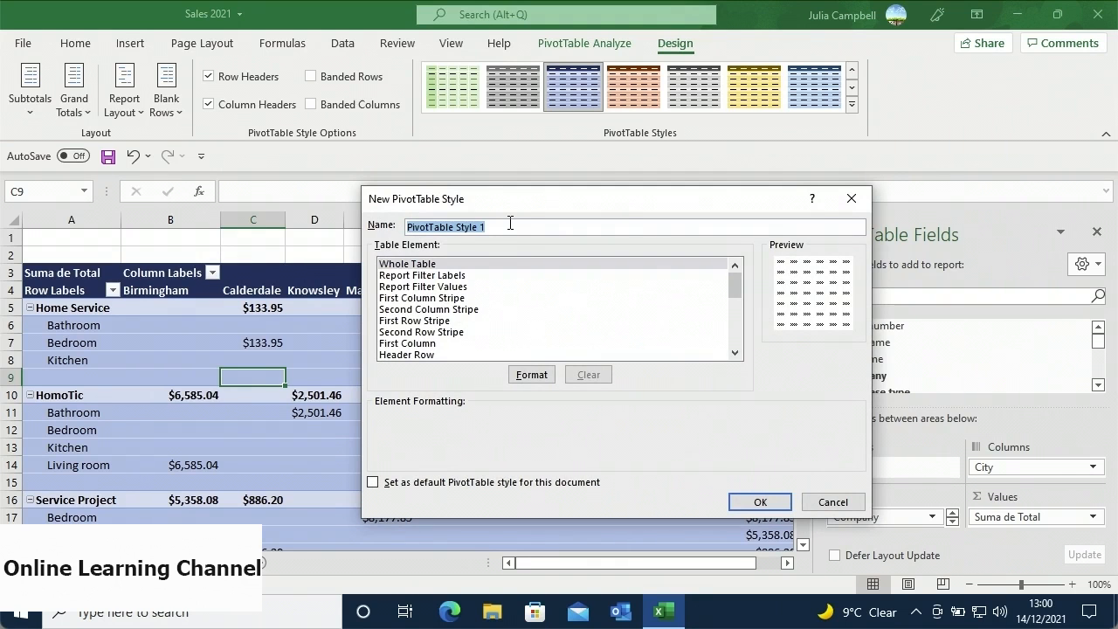
pyautogui.press('BackSpace')
pyautogui.write('Custom Style 1')
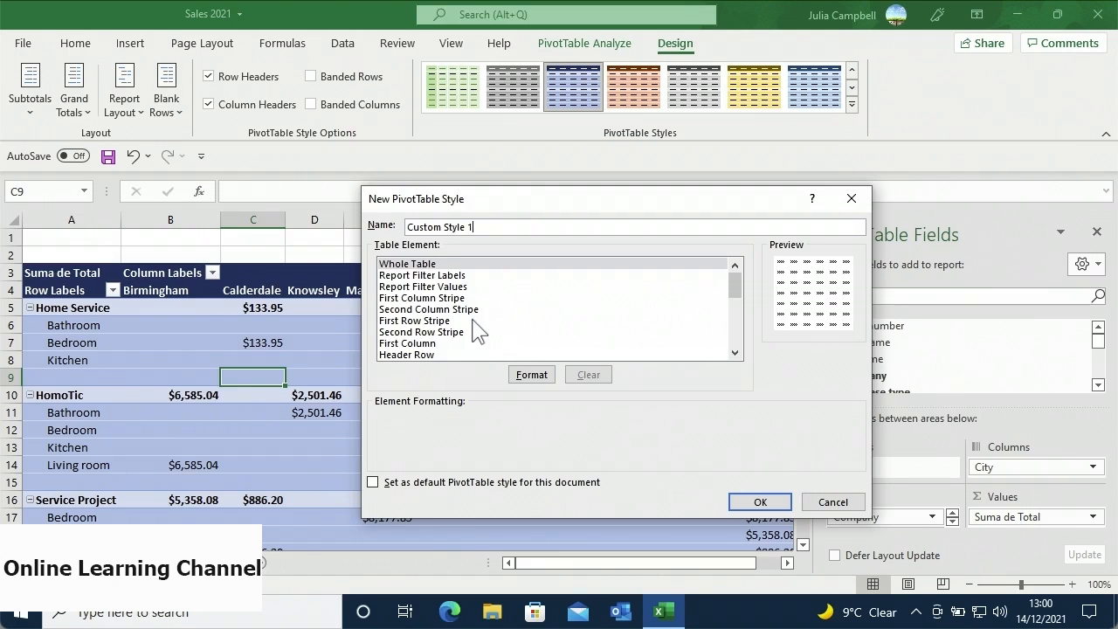
# - Give the style's Whole Table element a light orange (peach) fill
pyautogui.click(517, 377)
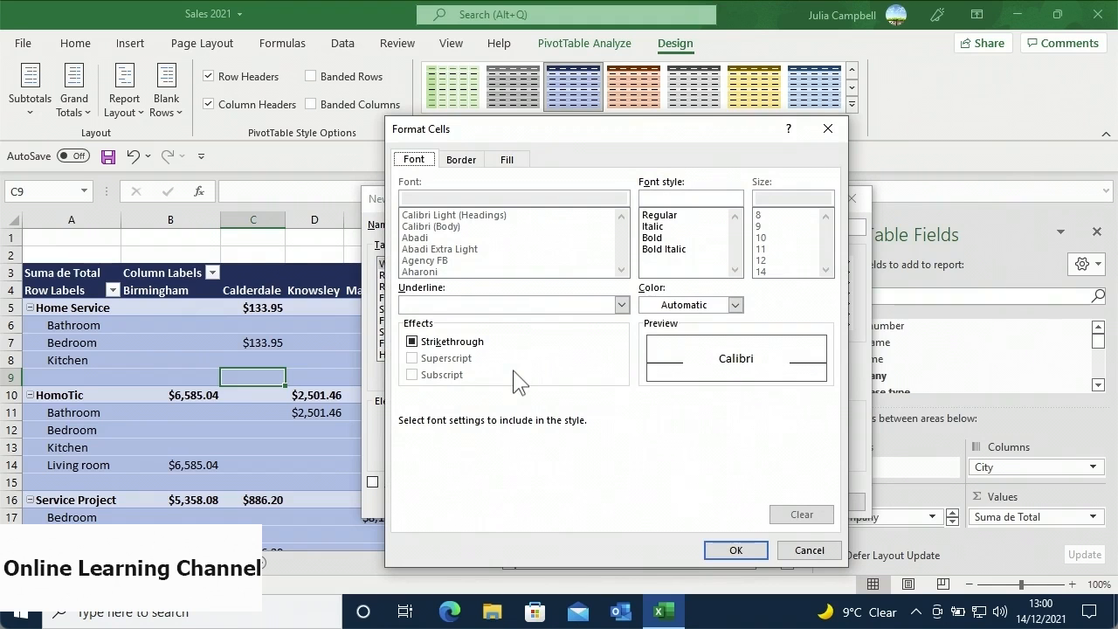
pyautogui.click(466, 163)
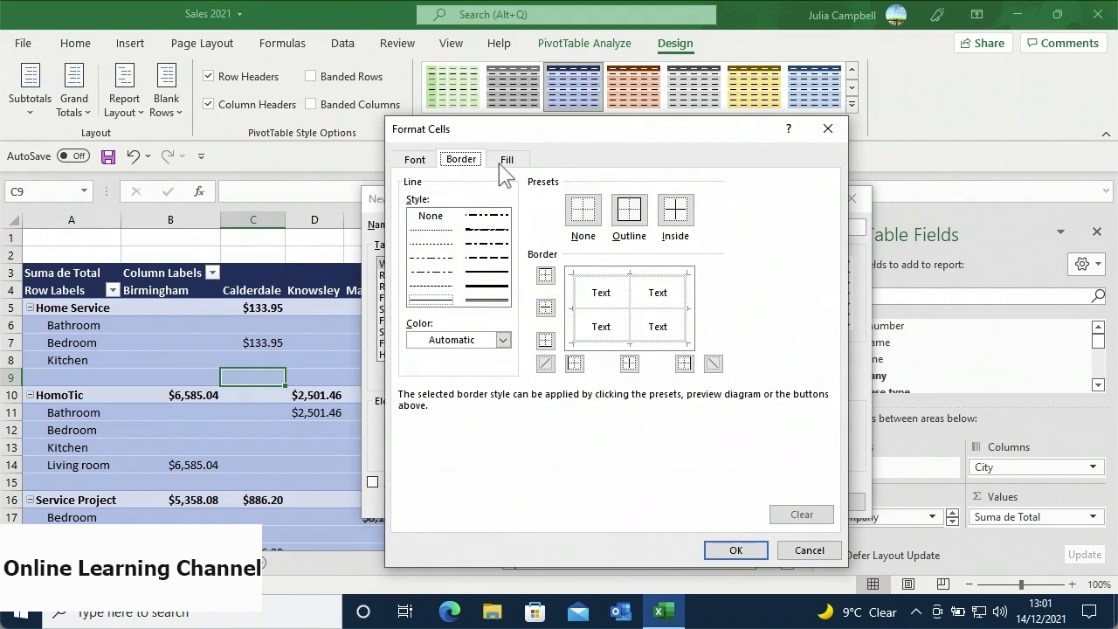
pyautogui.click(500, 164)
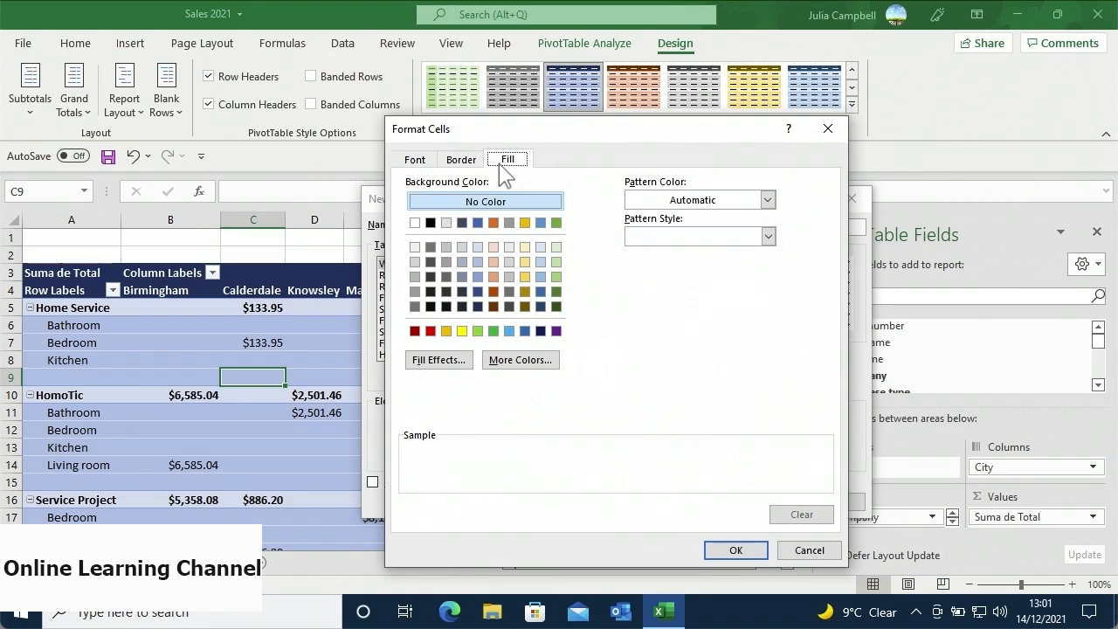
pyautogui.click(493, 247)
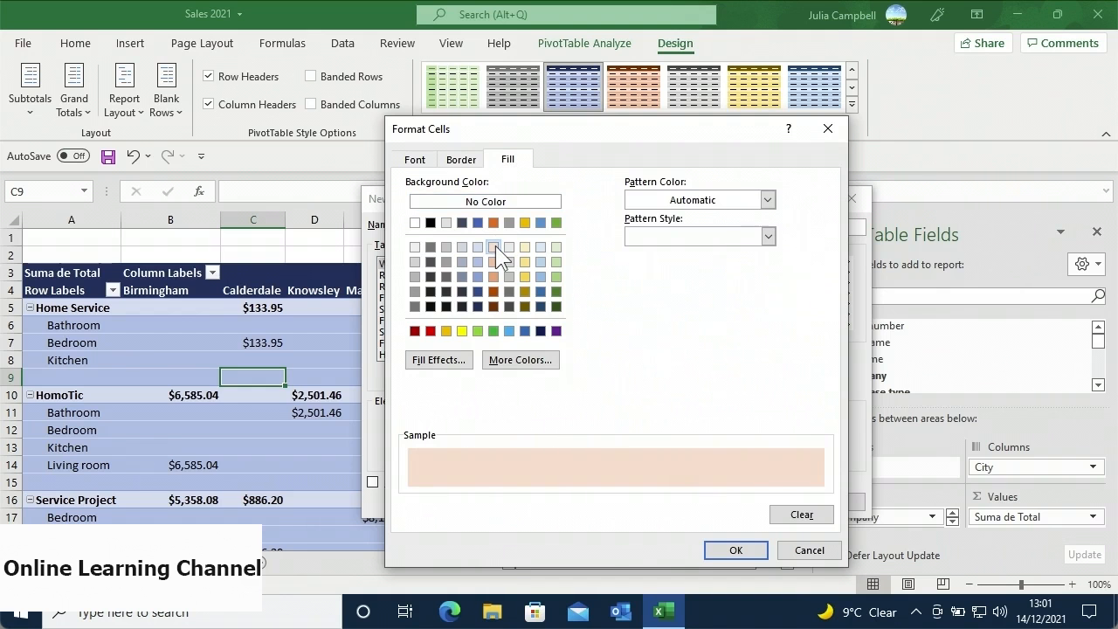
pyautogui.click(709, 542)
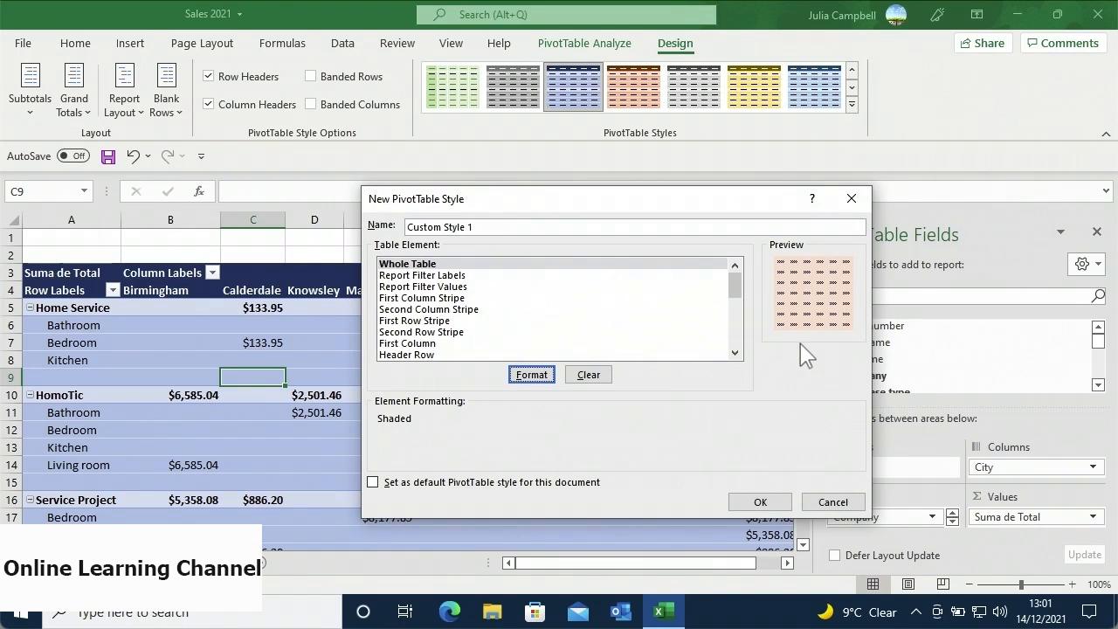
# - Give Custom Style 1 a double-line outline border on all four sides and save the style
pyautogui.click(709, 352)
pyautogui.click(545, 378)
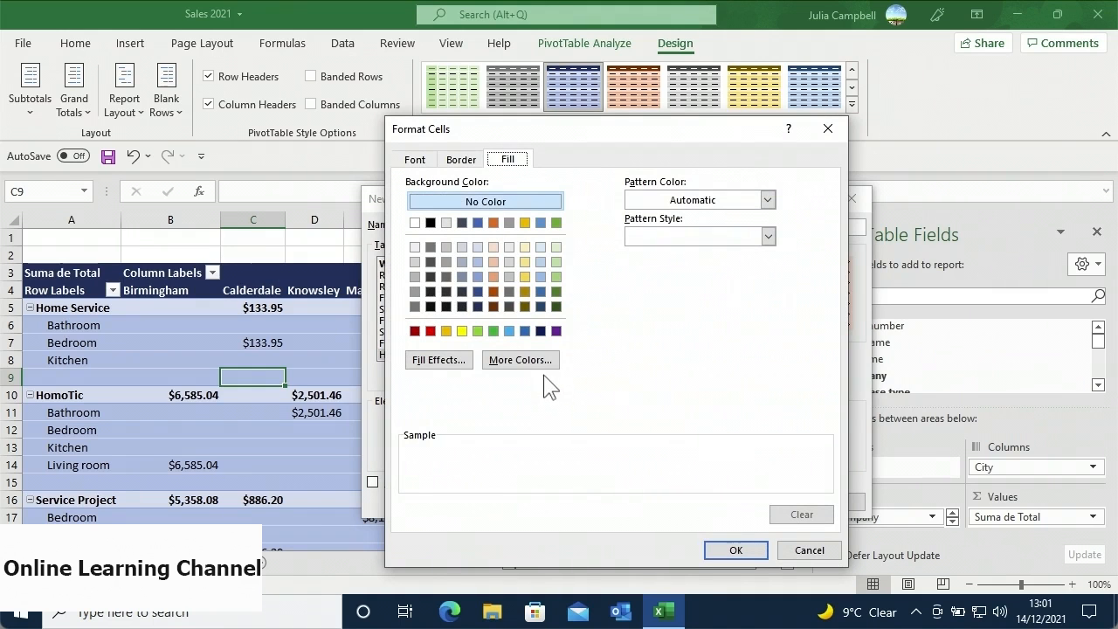
pyautogui.click(470, 167)
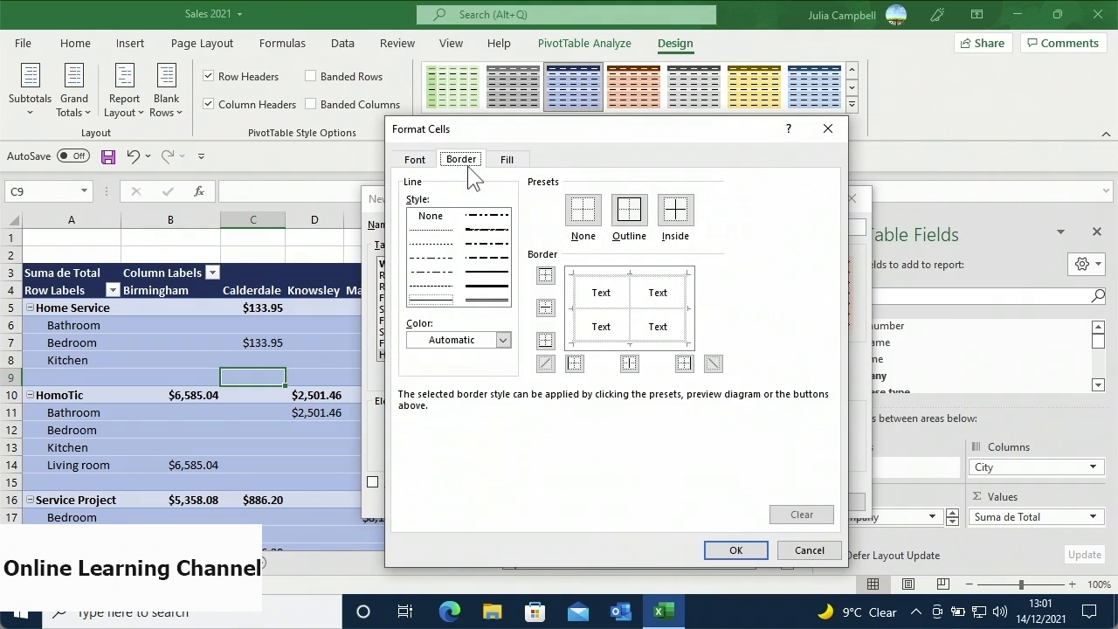
pyautogui.click(617, 220)
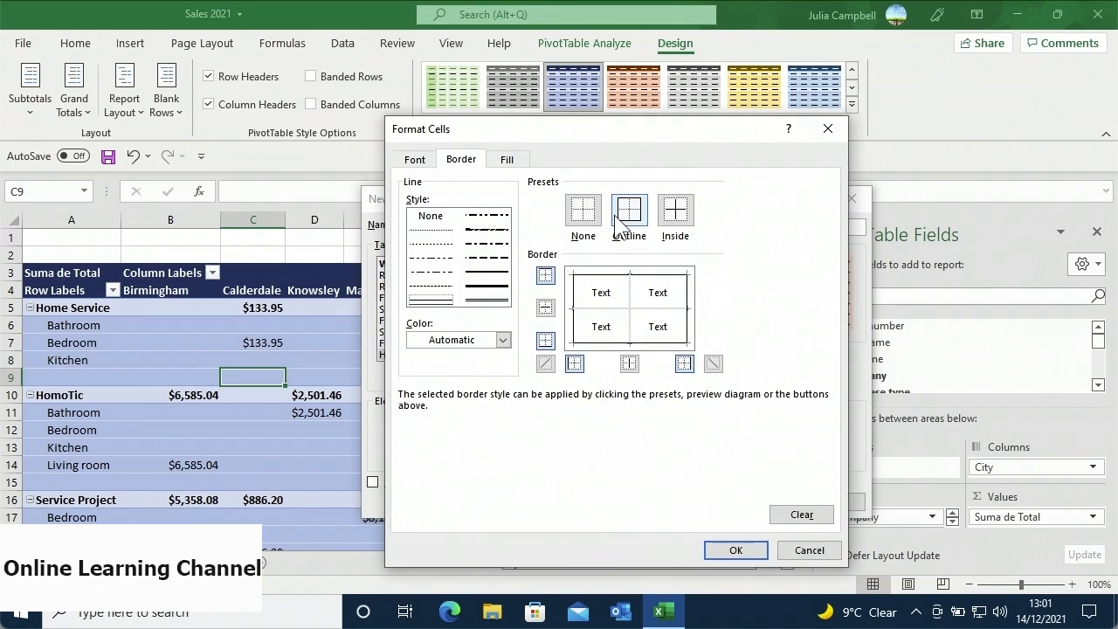
pyautogui.click(504, 290)
pyautogui.click(504, 291)
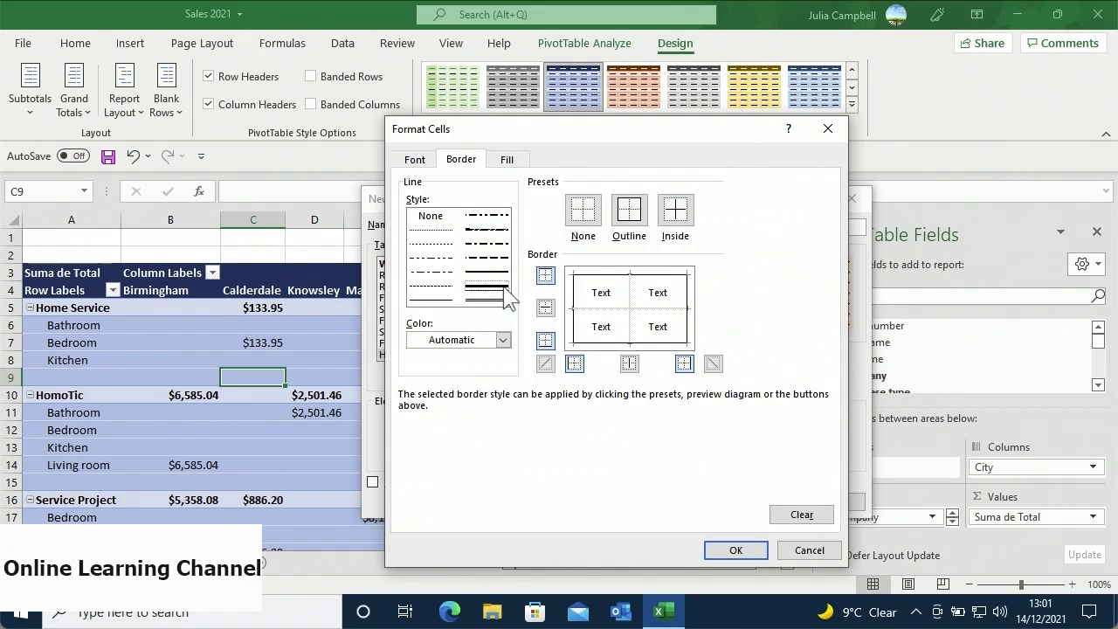
pyautogui.click(719, 548)
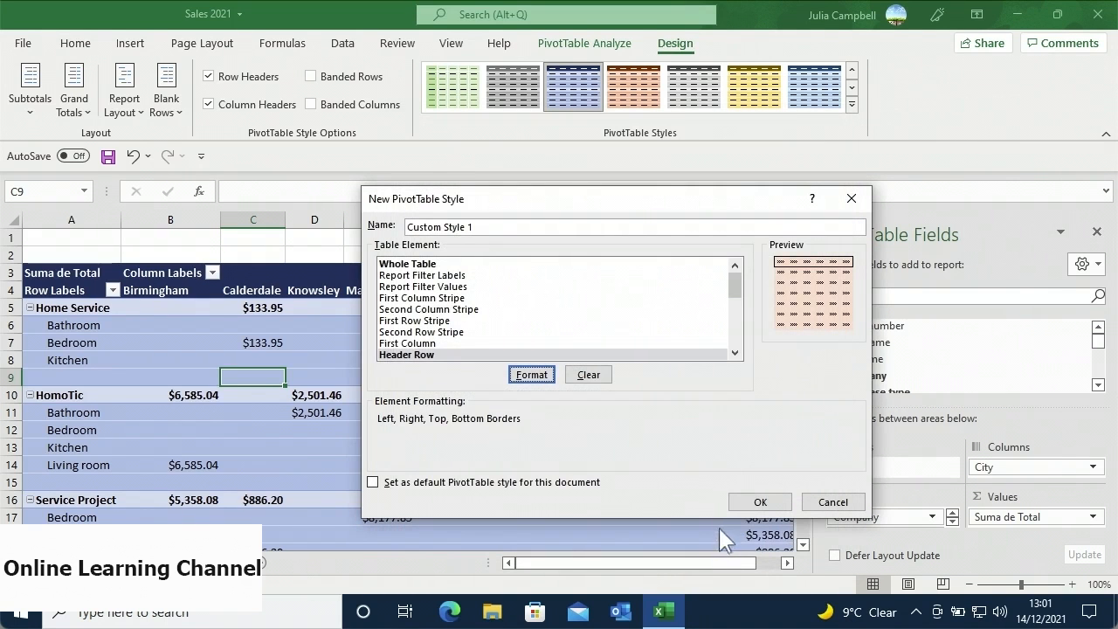
pyautogui.click(757, 503)
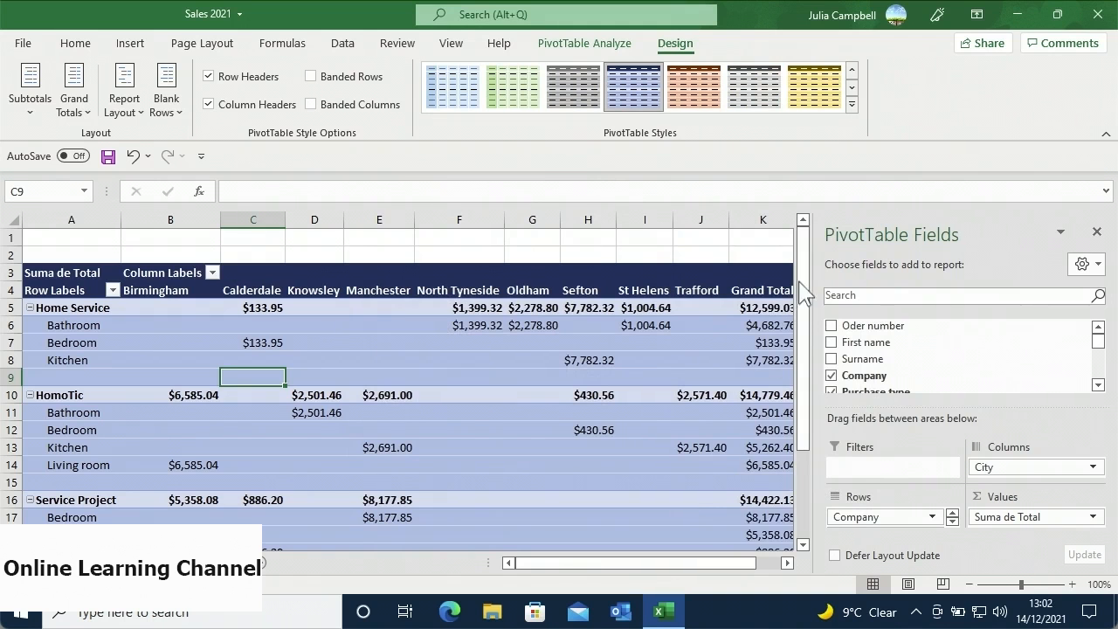
pyautogui.click(851, 104)
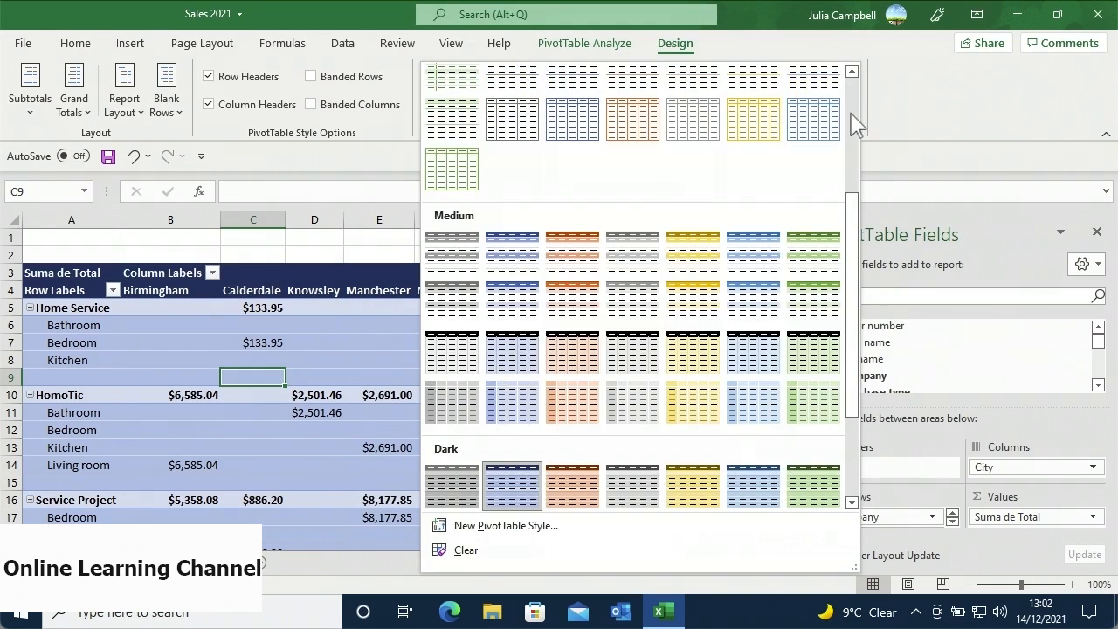
pyautogui.click(849, 116)
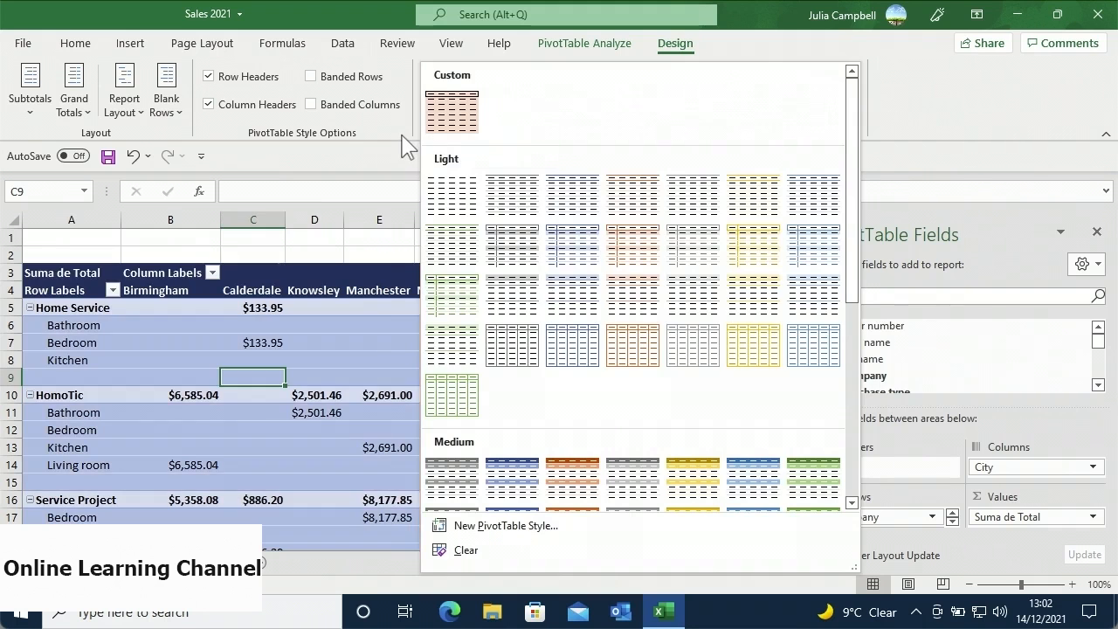
pyautogui.click(408, 147)
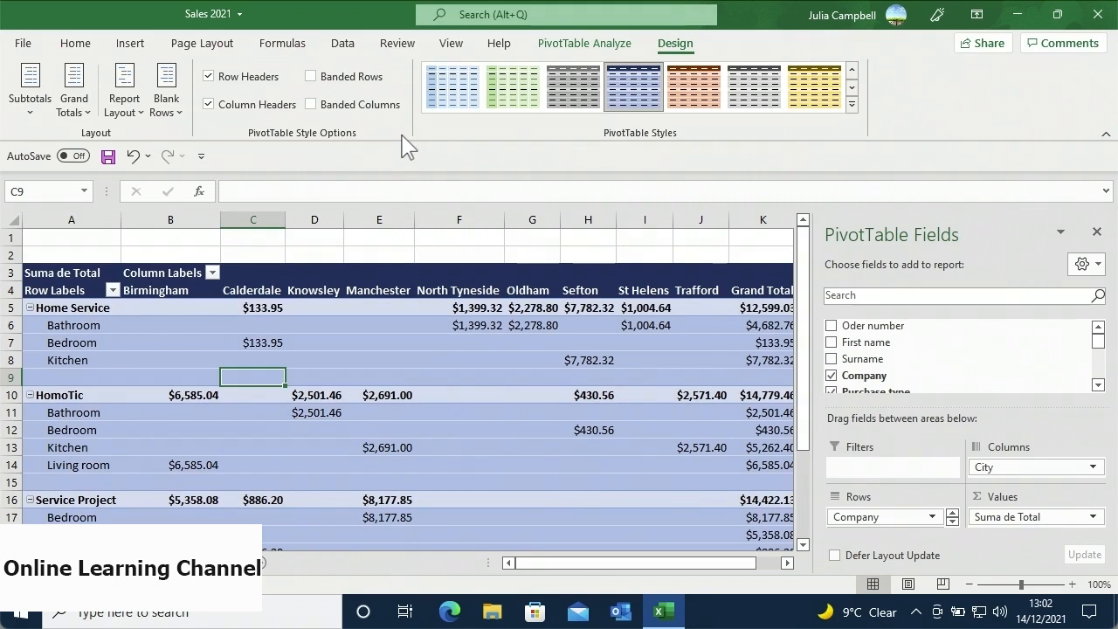
# - Set Subtotals to Do Not Show and Grand Totals to Off for Rows and Columns
pyautogui.click(50, 120)
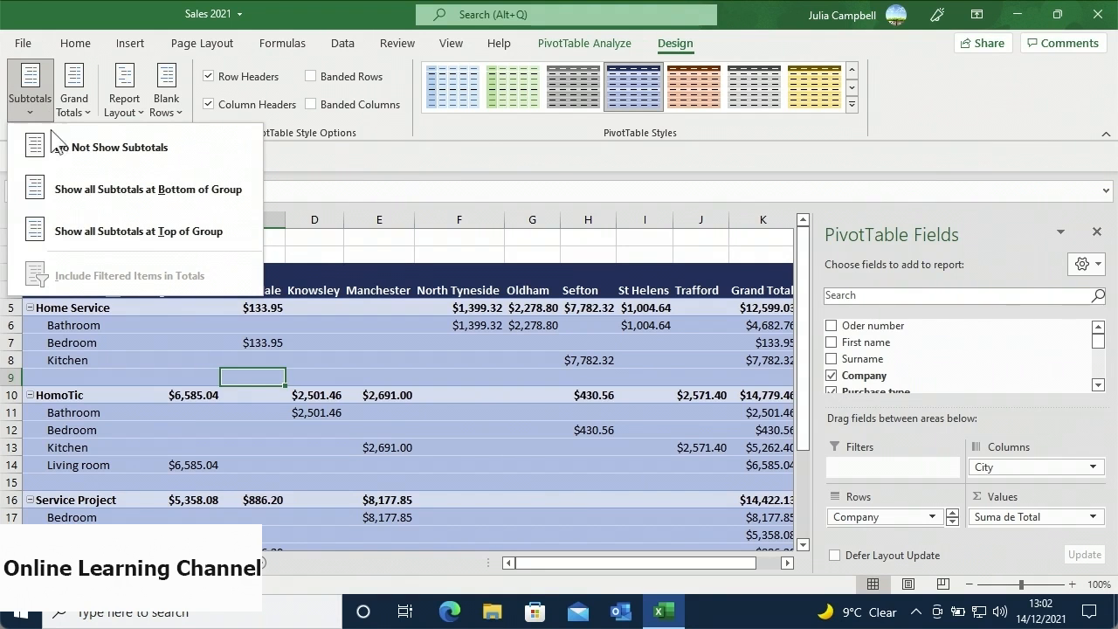
pyautogui.click(54, 155)
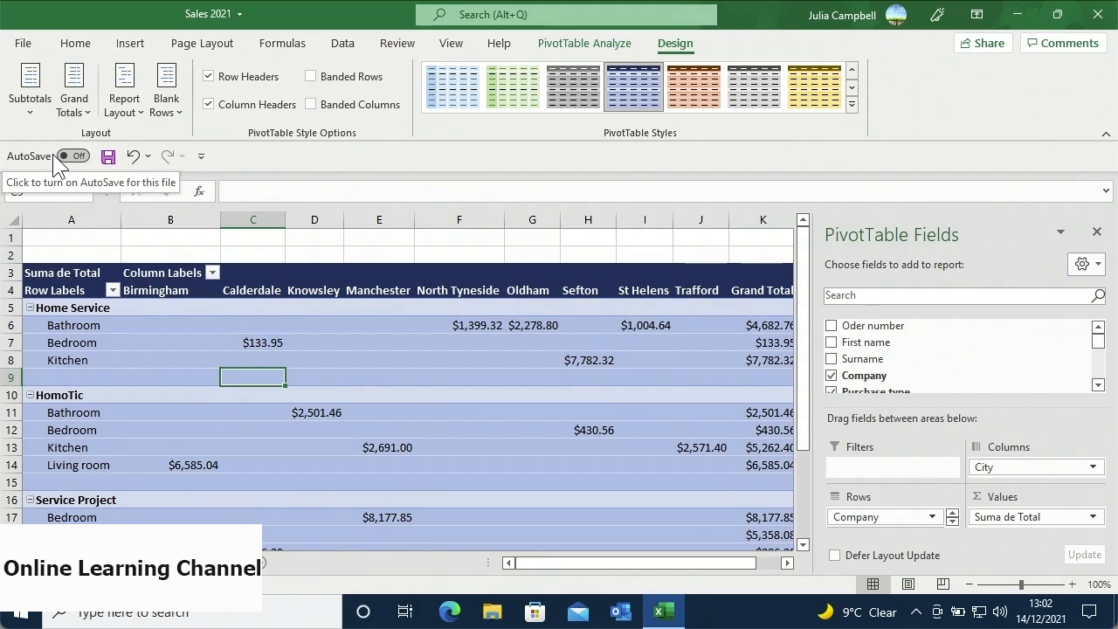
pyautogui.click(84, 113)
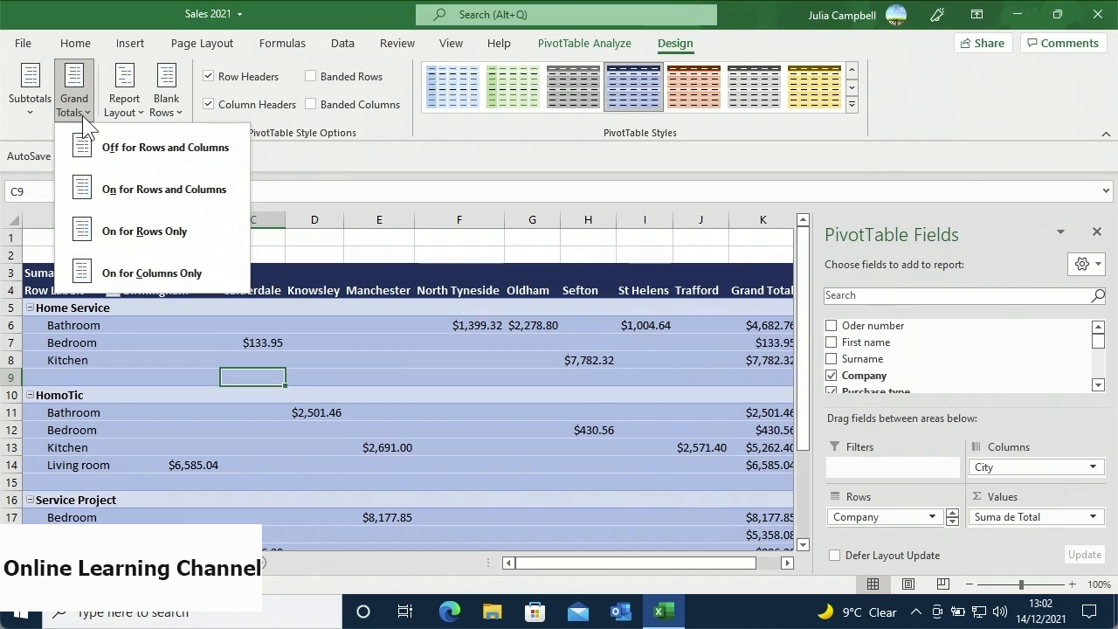
pyautogui.click(102, 157)
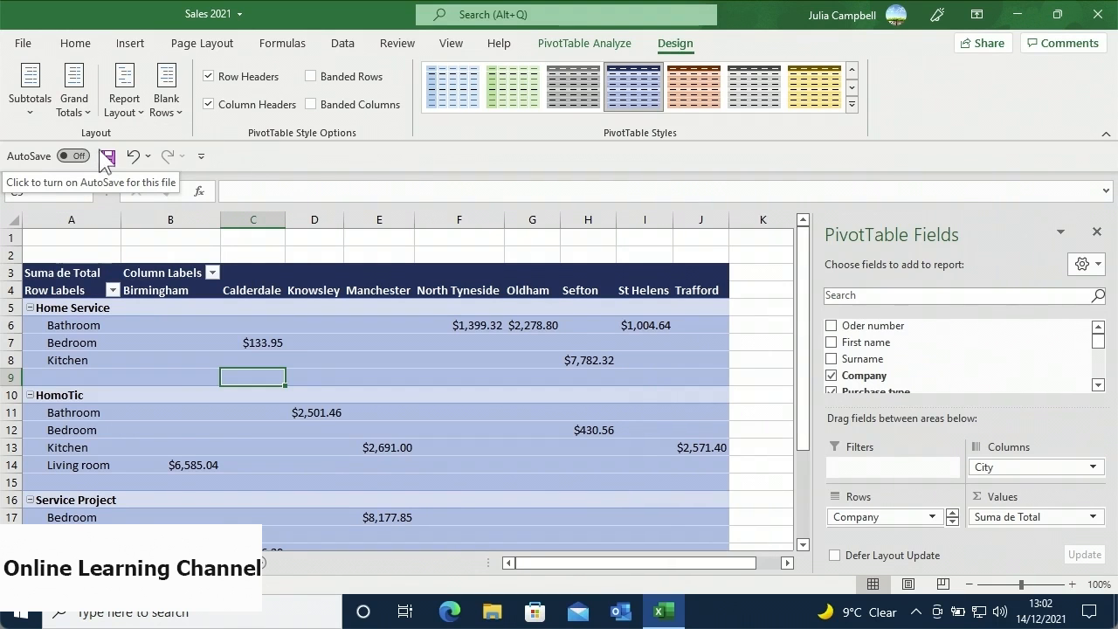
# - Switch the Sales 2021 pivot's report layout to Outline Form
pyautogui.click(138, 123)
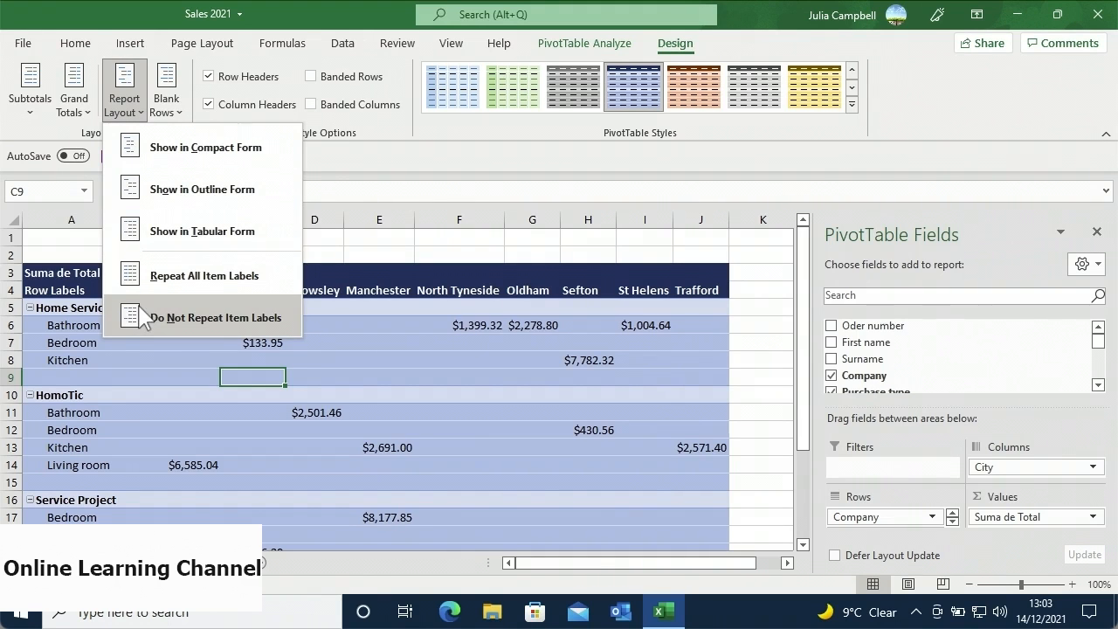
pyautogui.click(179, 199)
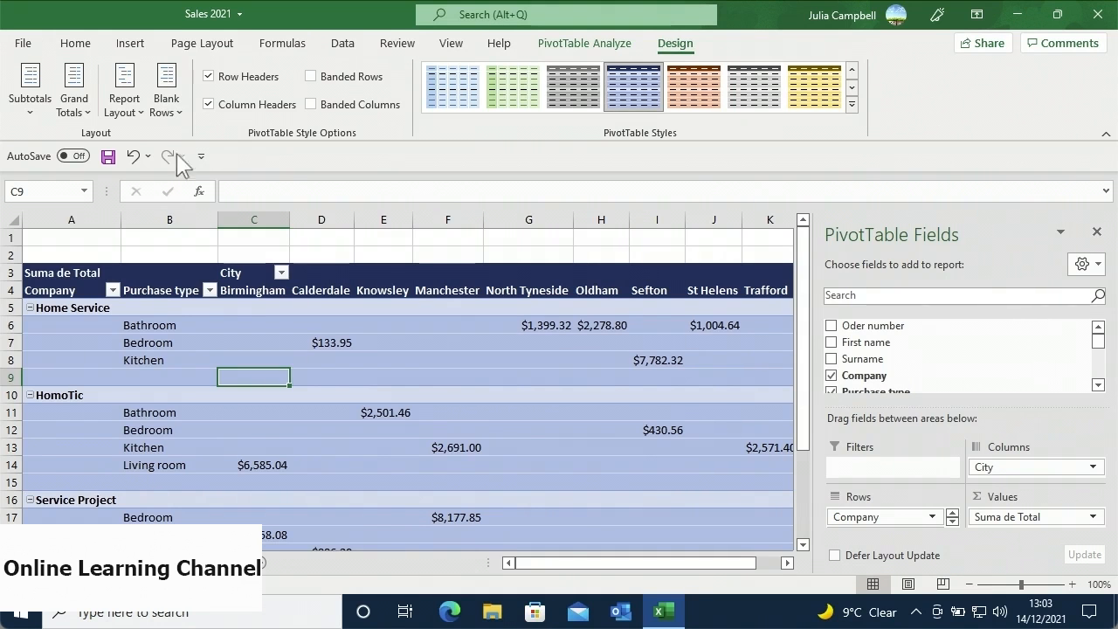
pyautogui.click(178, 120)
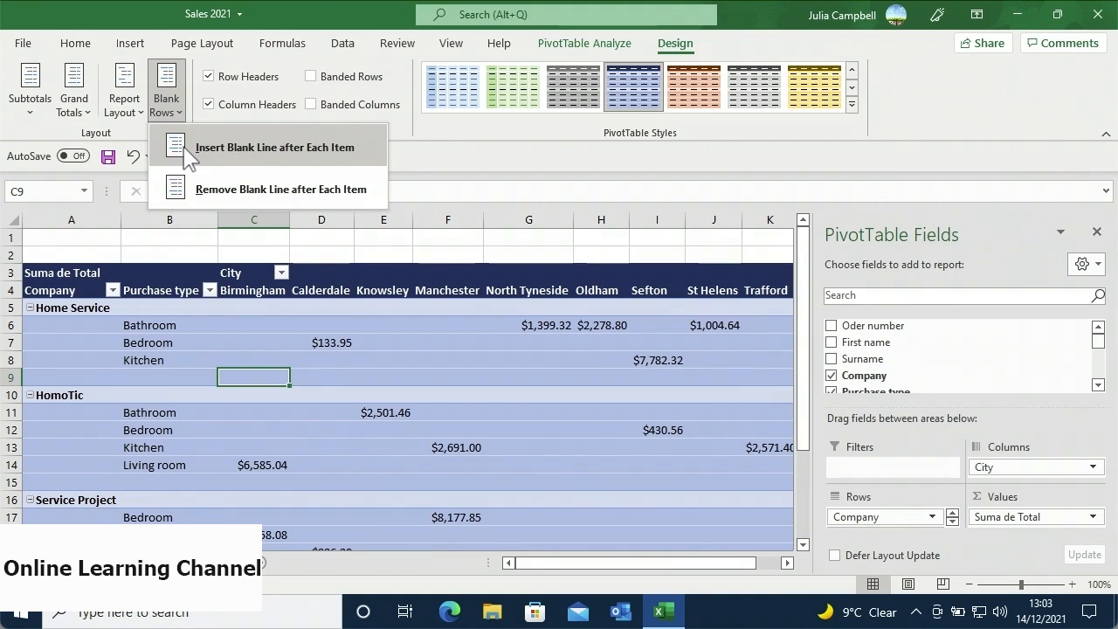
# - Remove the blank line after each company item in the pivot table
pyautogui.click(192, 190)
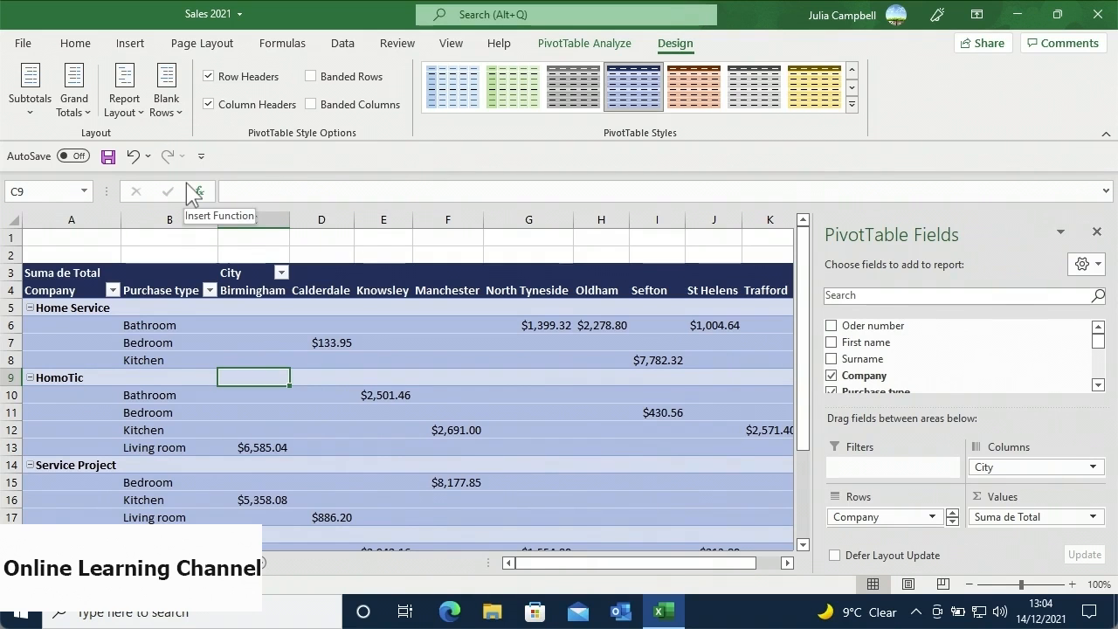
pyautogui.click(75, 44)
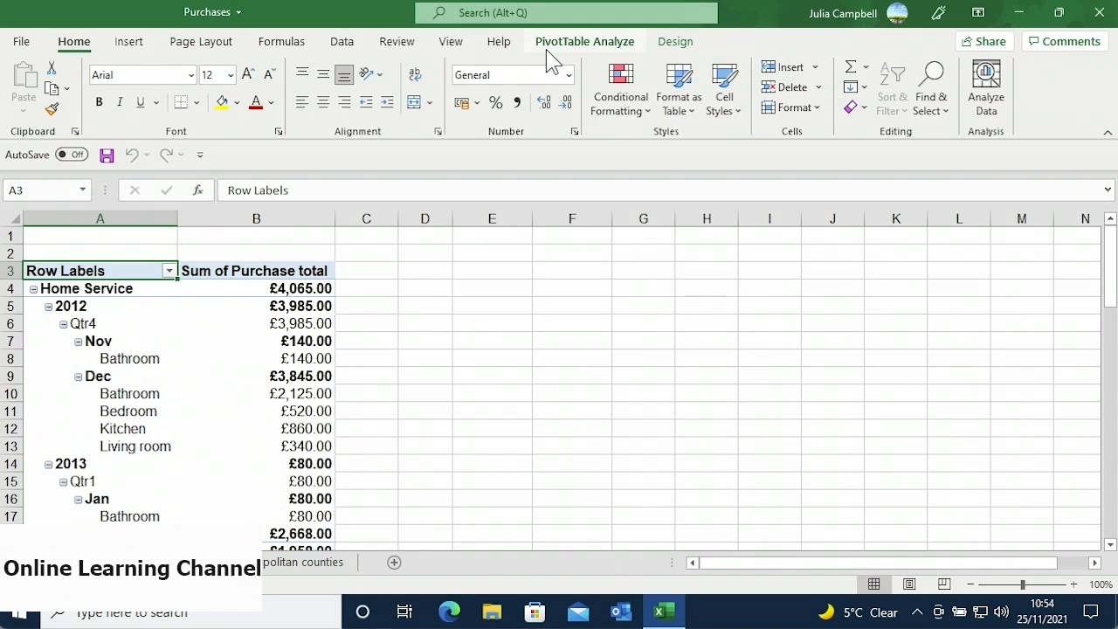
# - Insert Company and Purchase type slicers for the Purchases pivot table
pyautogui.click(548, 50)
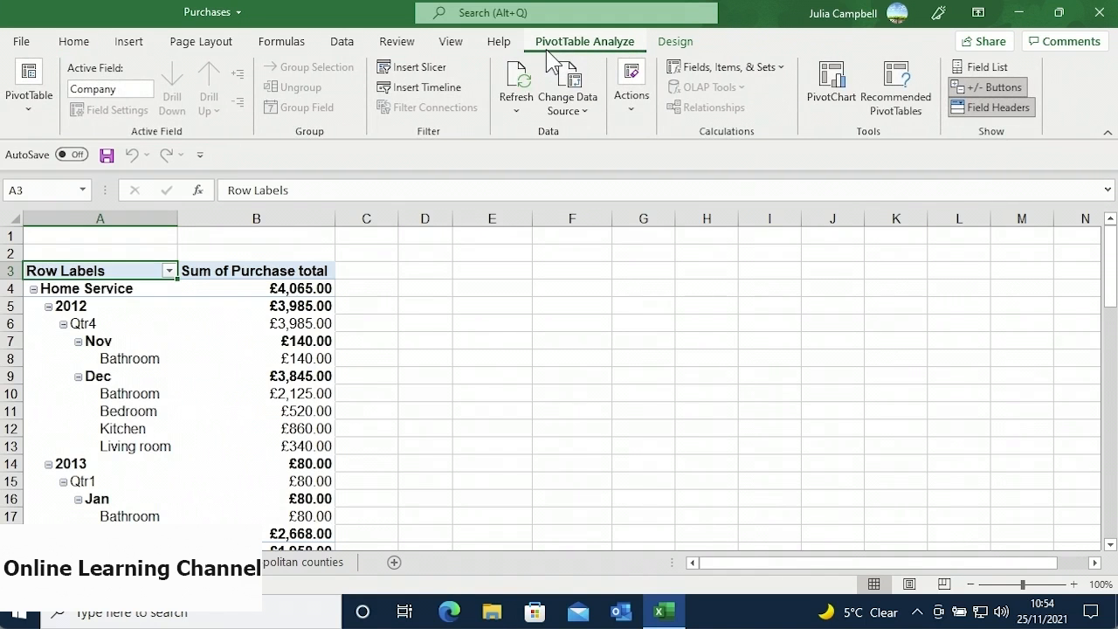
pyautogui.click(448, 73)
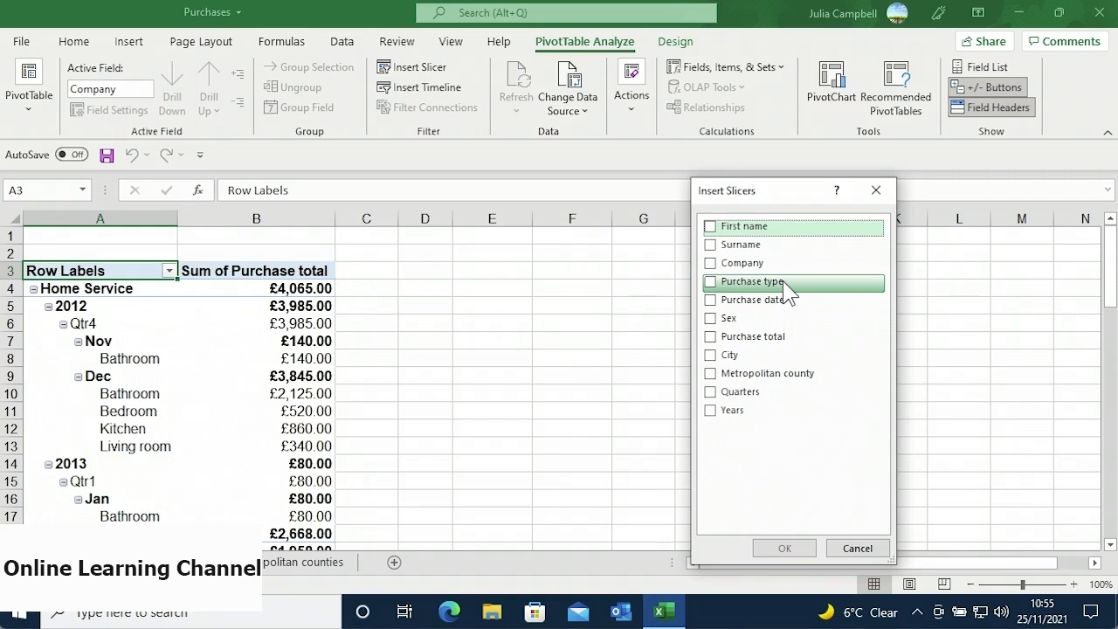
pyautogui.click(713, 267)
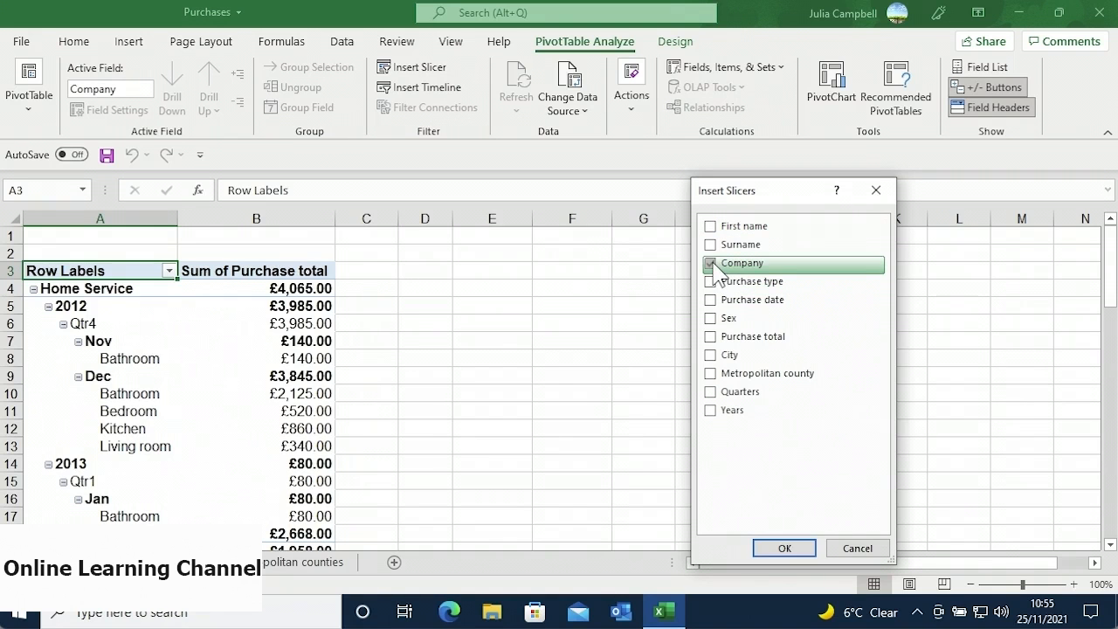
pyautogui.click(711, 284)
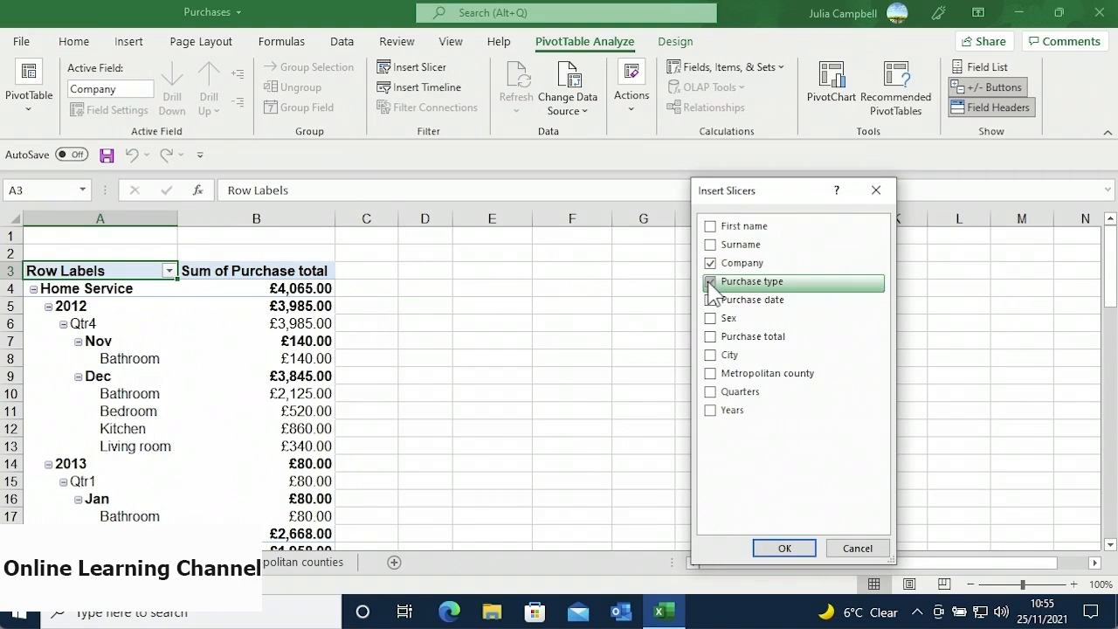
pyautogui.click(768, 550)
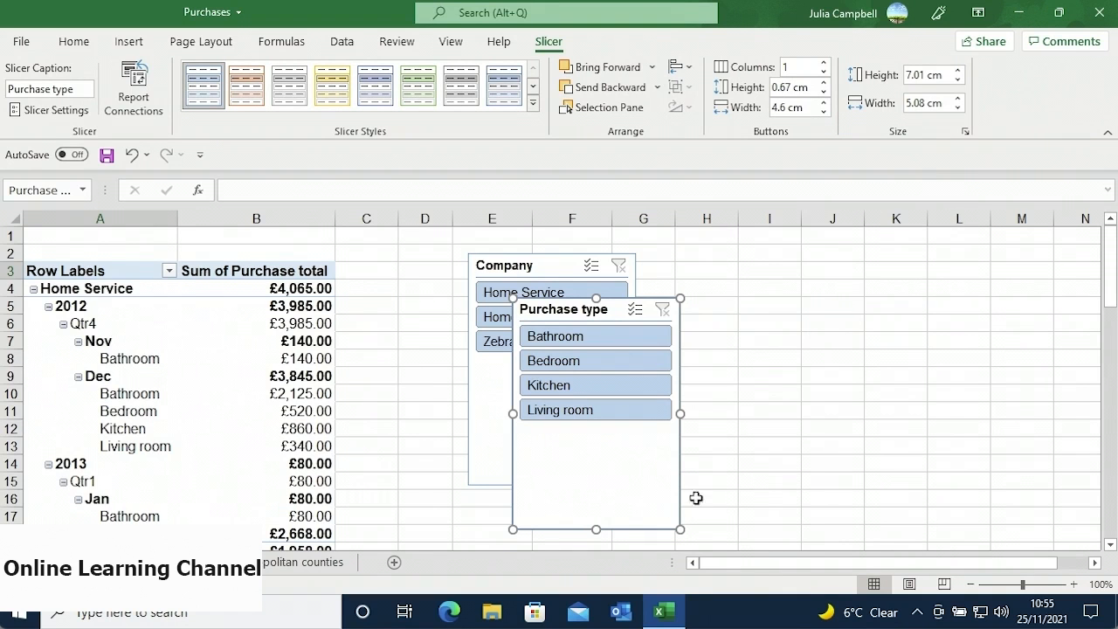
# - Move the Purchase type slicer over columns J–L and the Company slicer over columns F–H
pyautogui.moveTo(609, 451); pyautogui.dragTo(930, 408)
pyautogui.moveTo(587, 420); pyautogui.dragTo(704, 420)
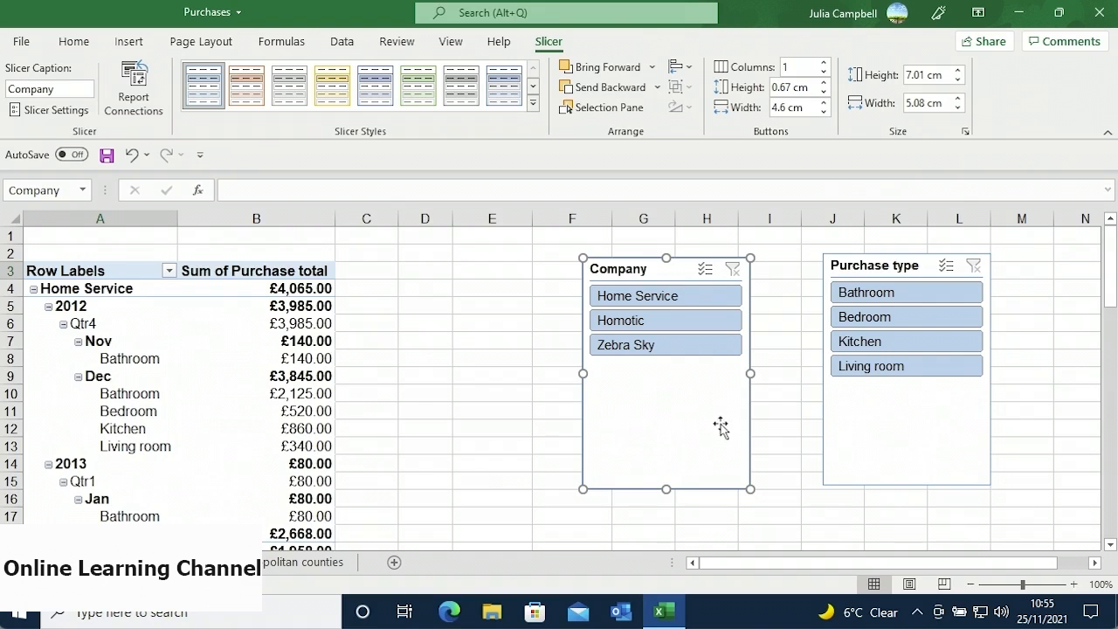
# - Filter to Bathroom and Homotic (£804.00 total) and enable Multi-Select on the Purchase type slicer
pyautogui.click(901, 297)
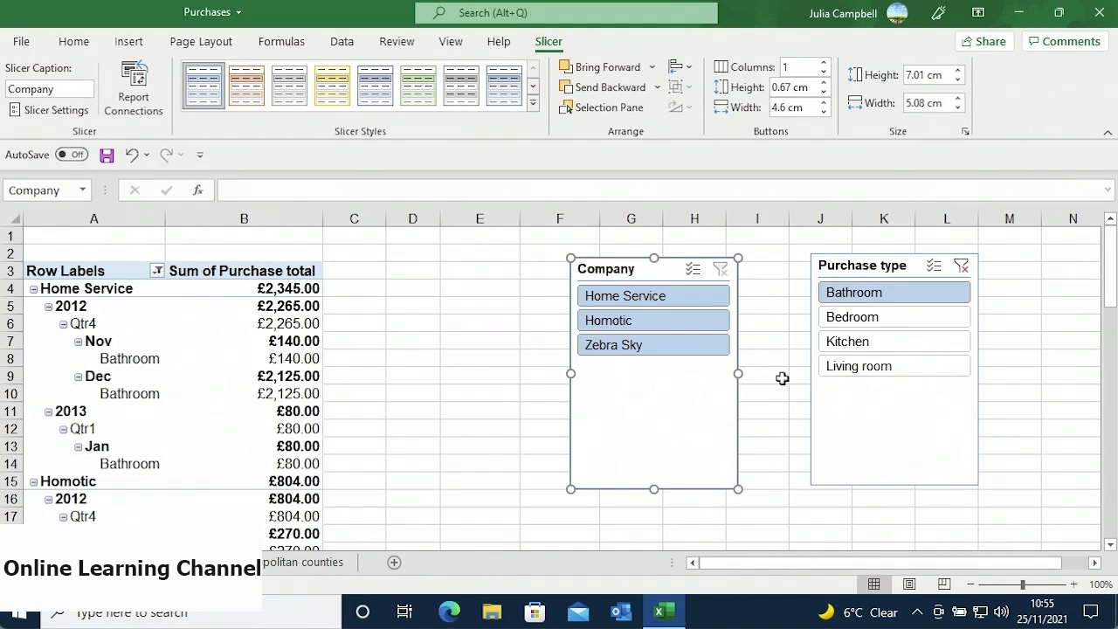
pyautogui.click(696, 322)
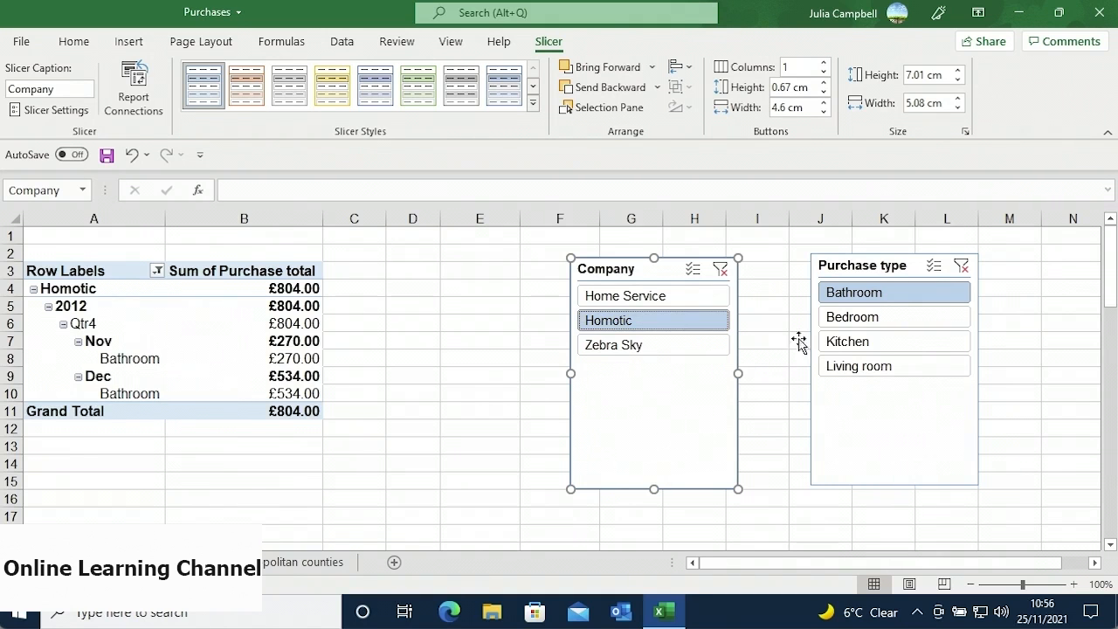
pyautogui.click(929, 274)
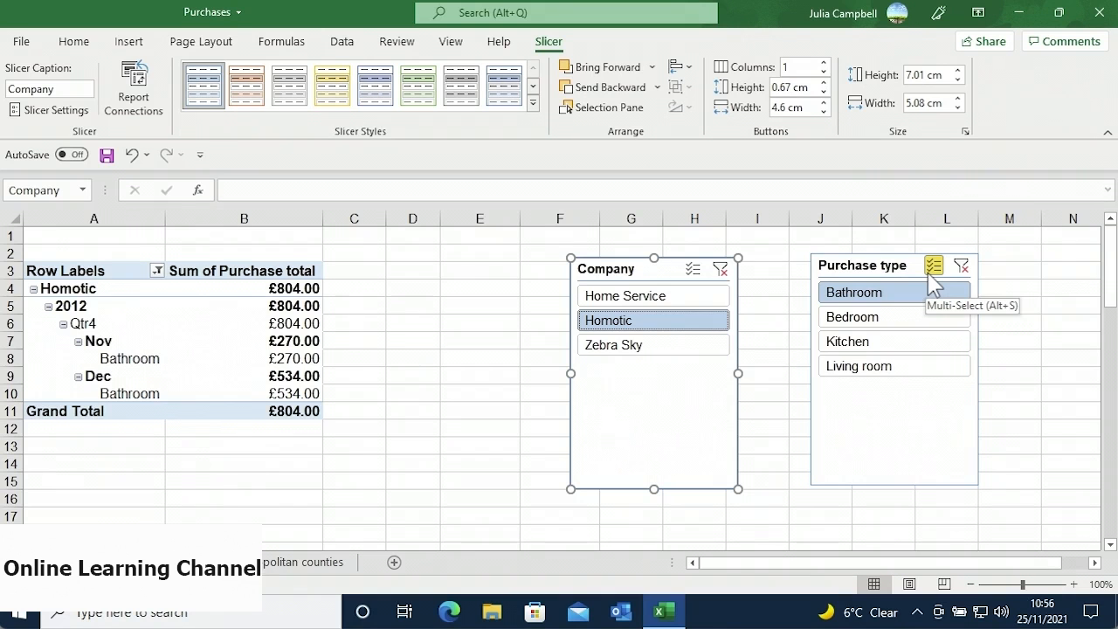
# - Try Kitchen and Living room filters, then clear both slicers' filters and select the Purchase type slicer
pyautogui.click(901, 346)
pyautogui.click(901, 370)
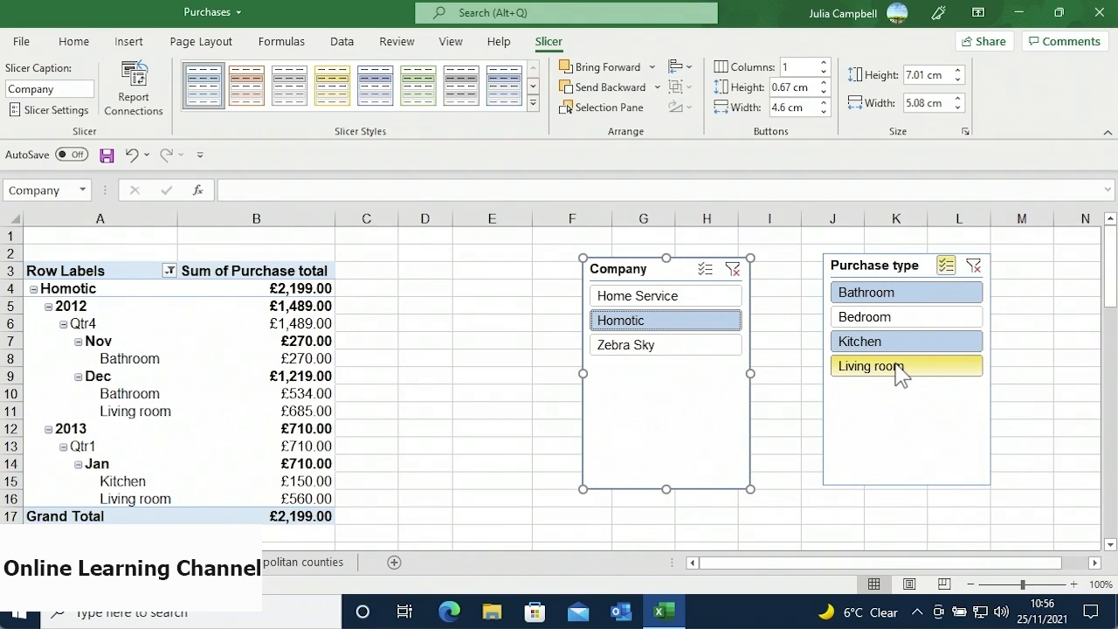
pyautogui.click(896, 366)
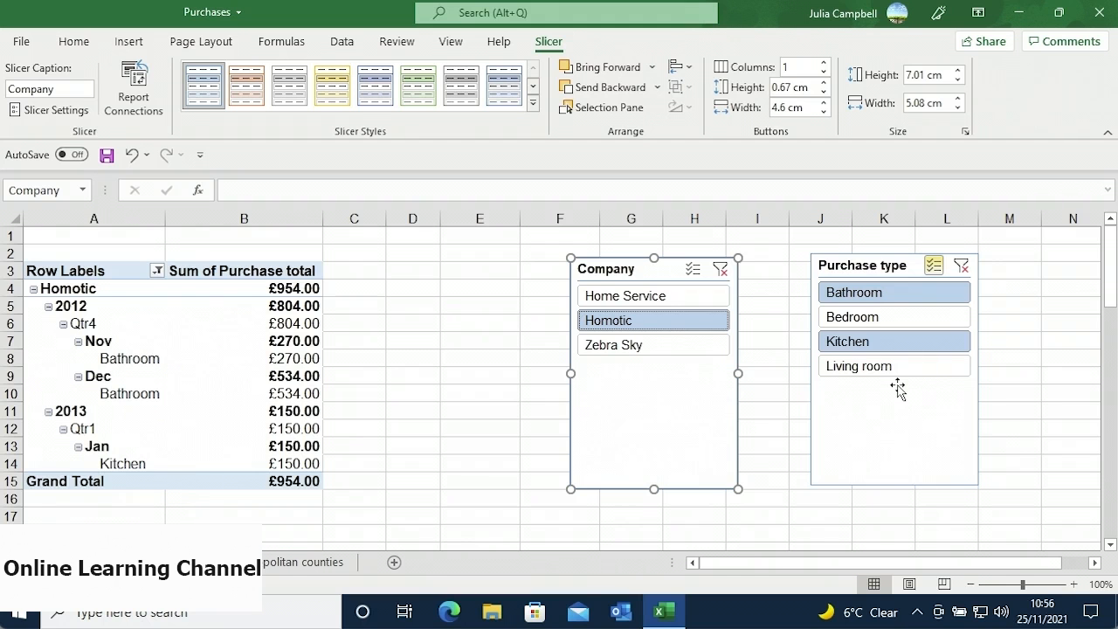
pyautogui.click(960, 267)
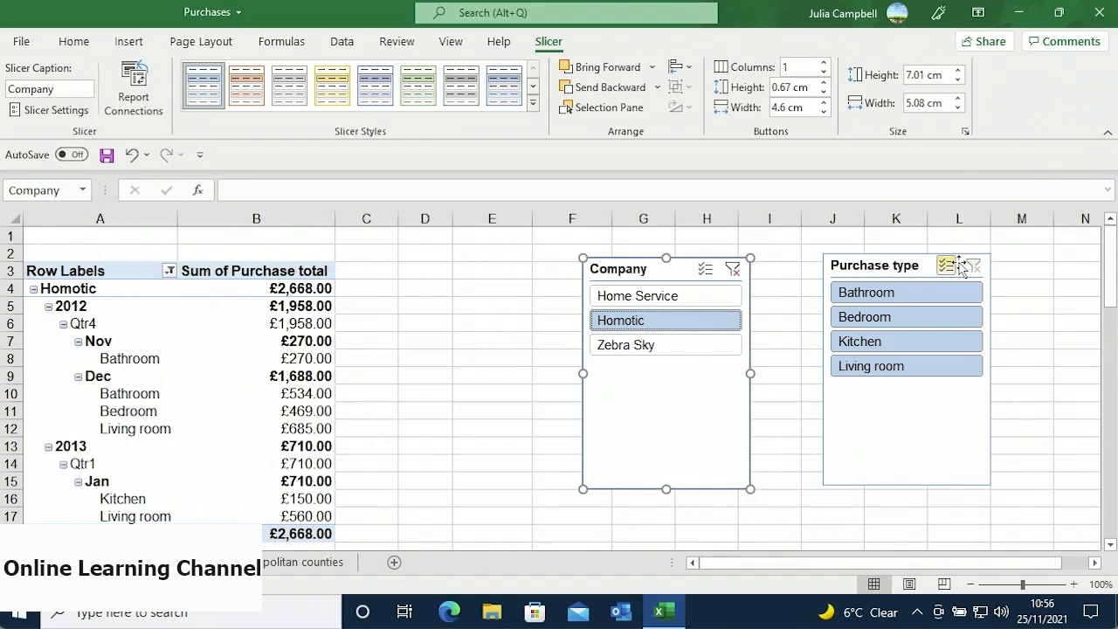
pyautogui.click(734, 272)
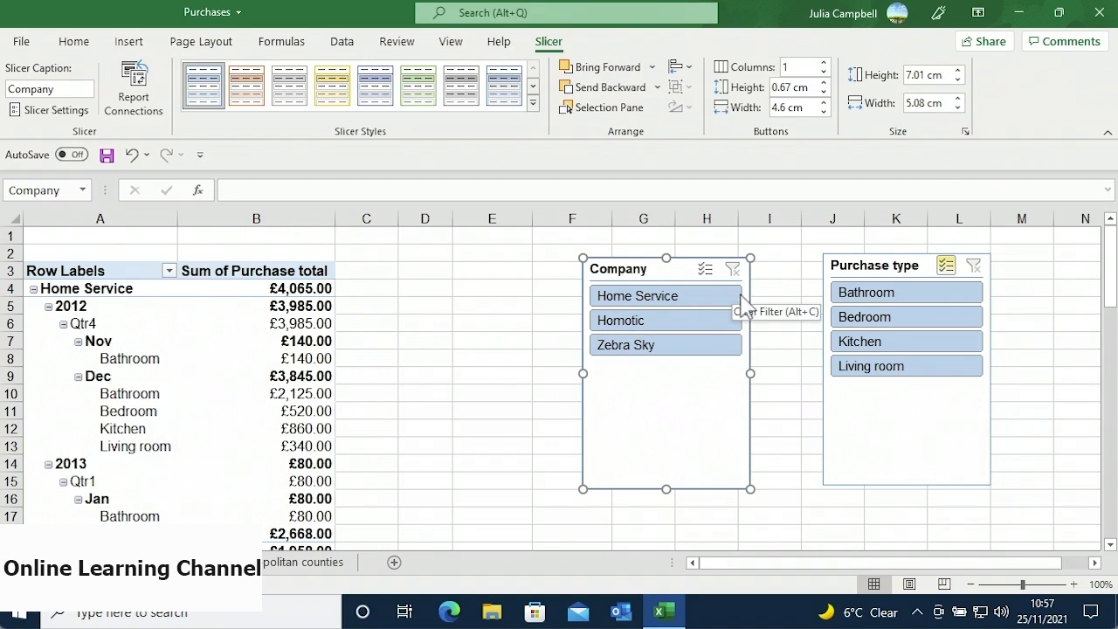
pyautogui.click(830, 401)
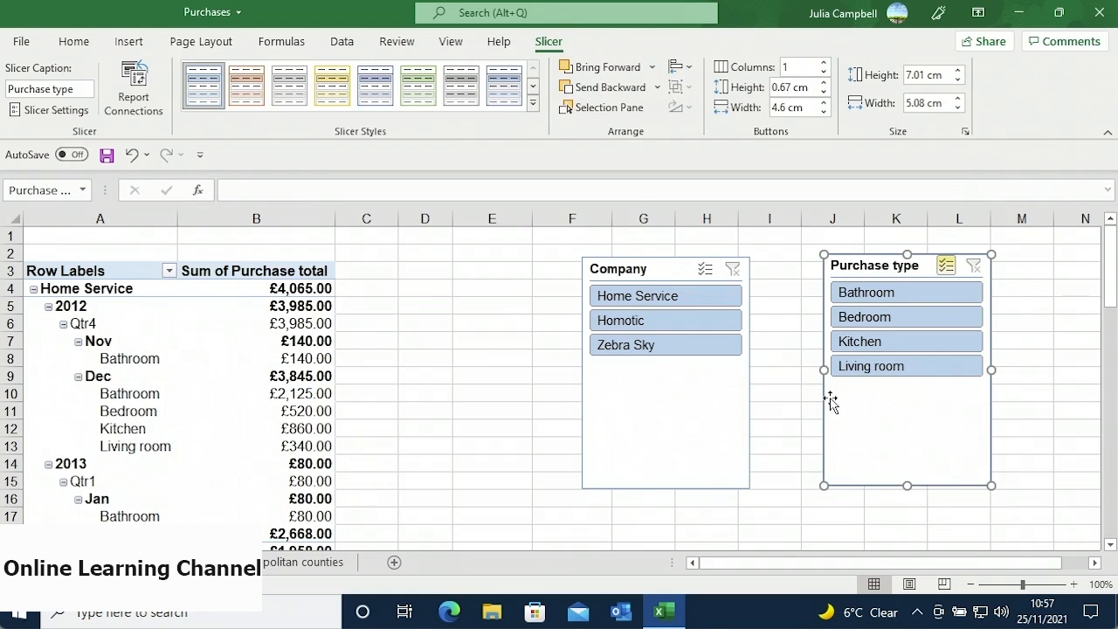
# - Delete the Purchase type slicer
pyautogui.press('Delete')
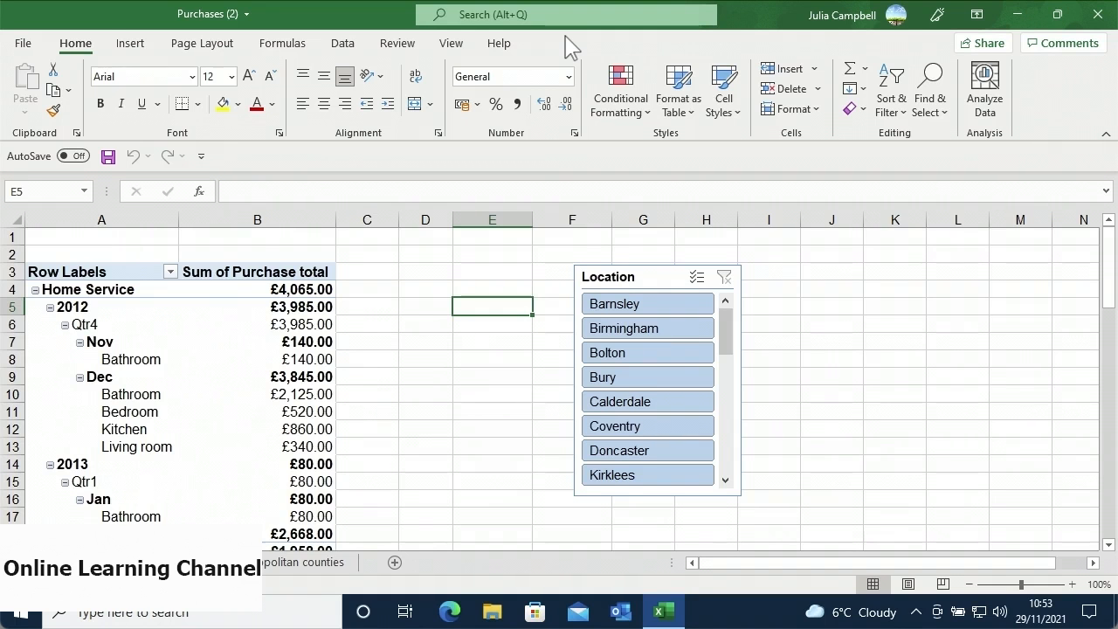
# - Change the Location slicer's caption to 'City'
pyautogui.click(653, 276)
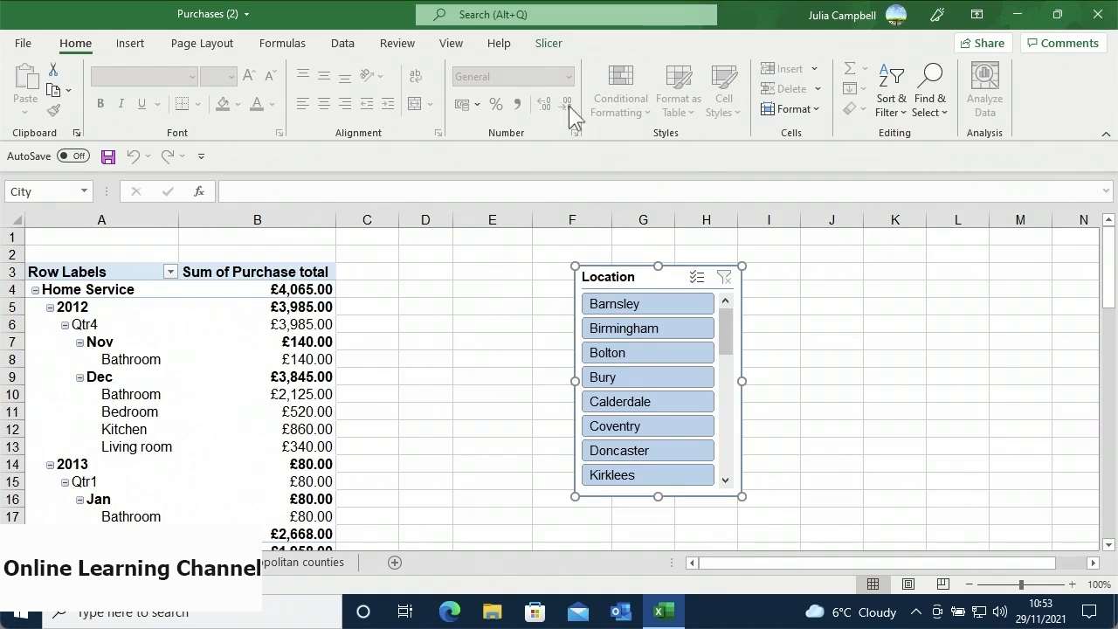
pyautogui.click(548, 44)
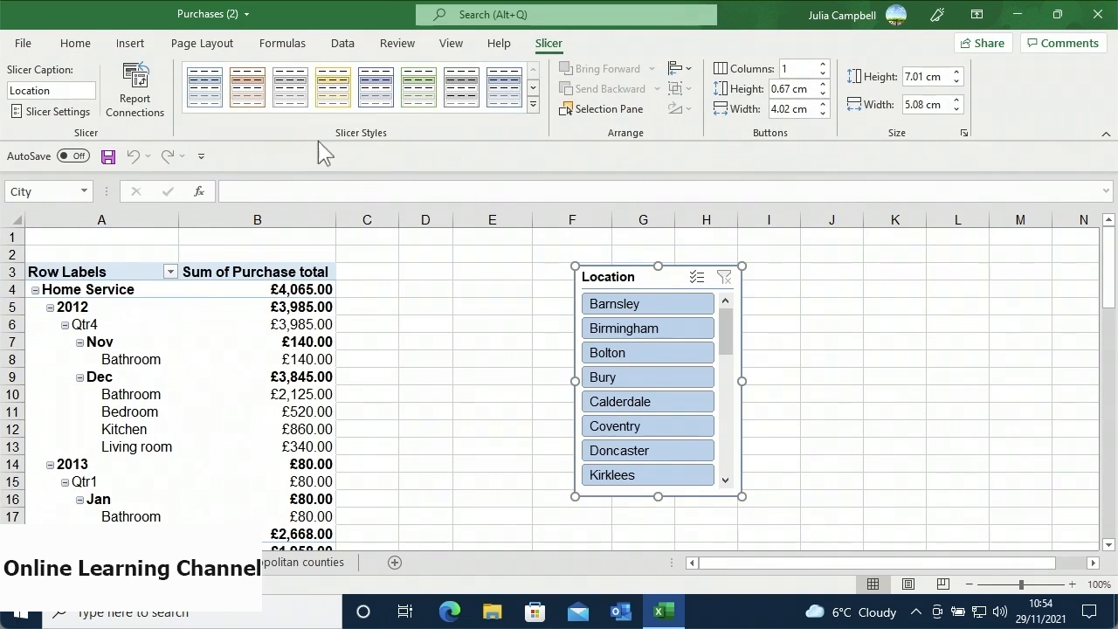
pyautogui.click(67, 90)
pyautogui.write('City')
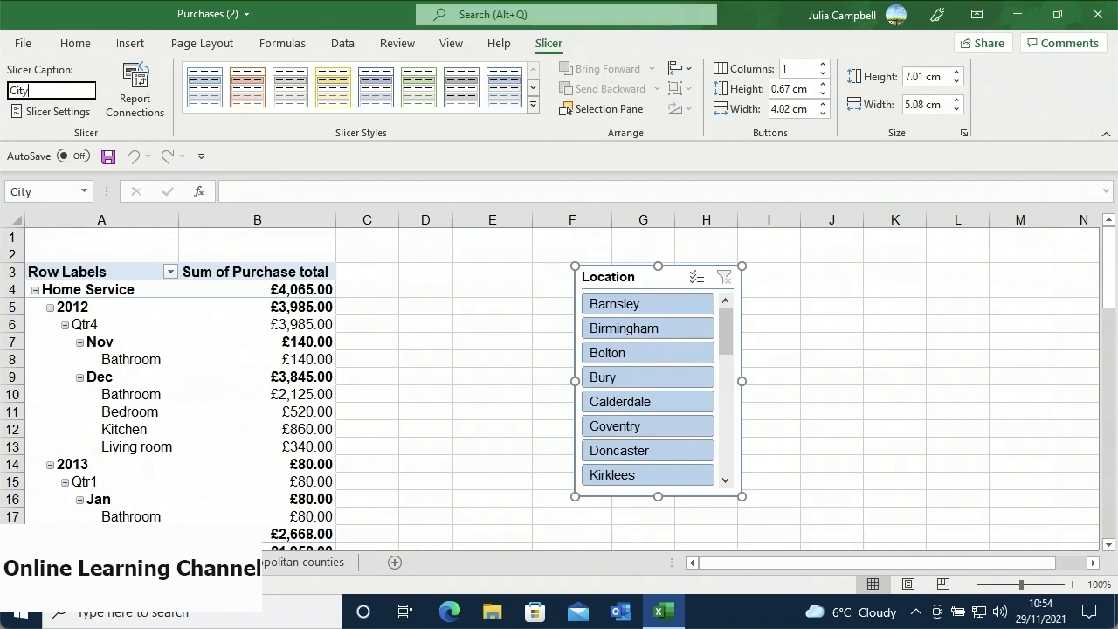
pyautogui.press('Return')
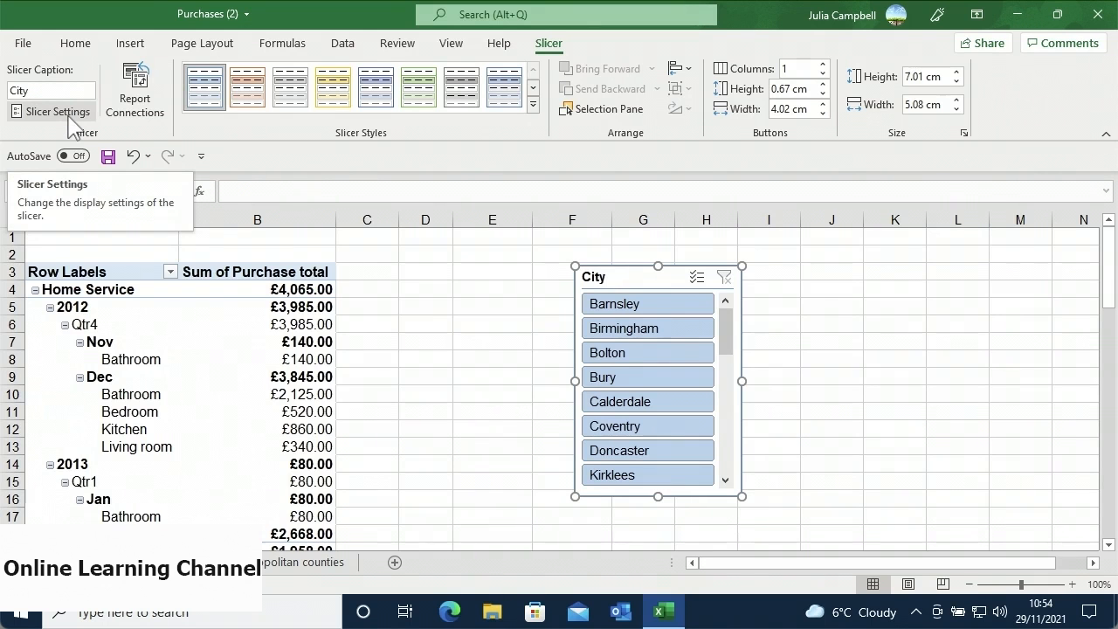
# - Leave Slicer Settings unchanged and apply Light Orange, Slicer Style Dark 2 to the City slicer
pyautogui.click(70, 113)
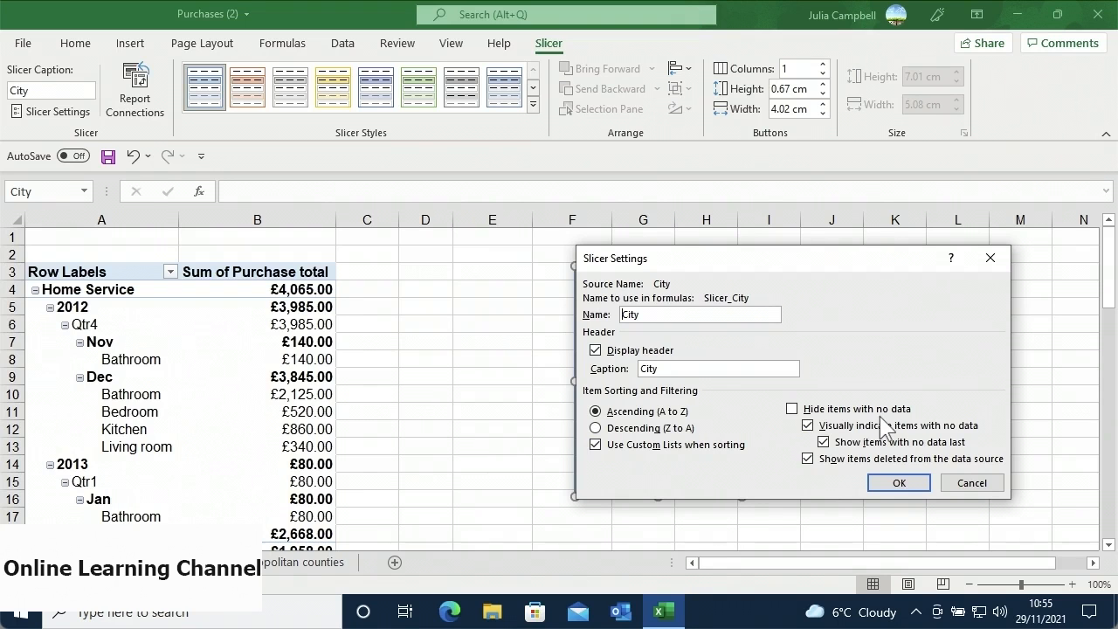
pyautogui.click(875, 485)
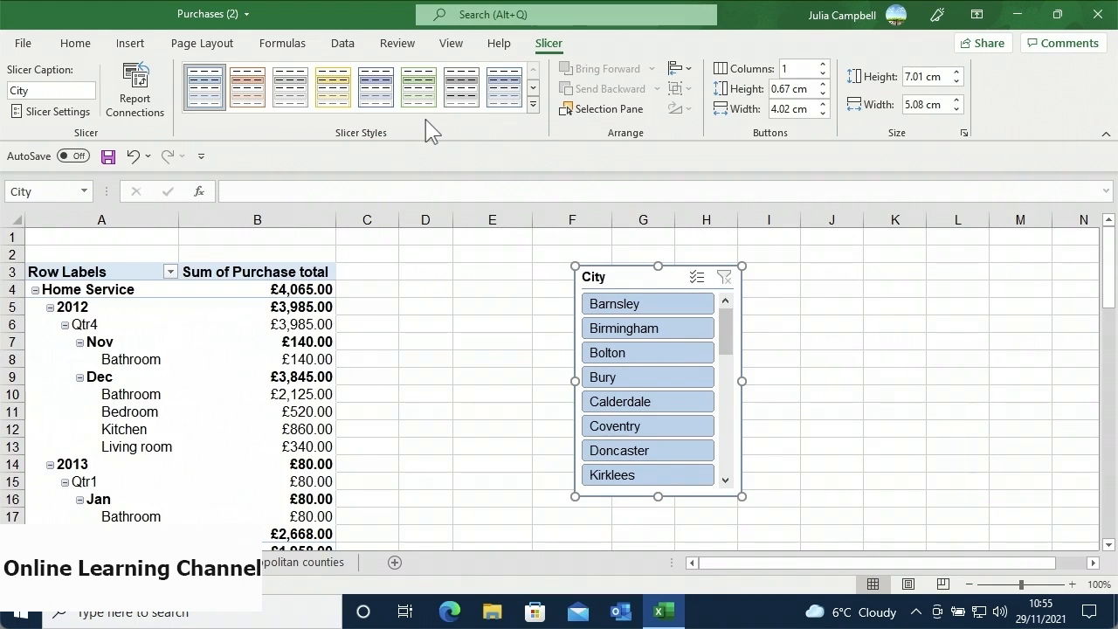
pyautogui.click(532, 104)
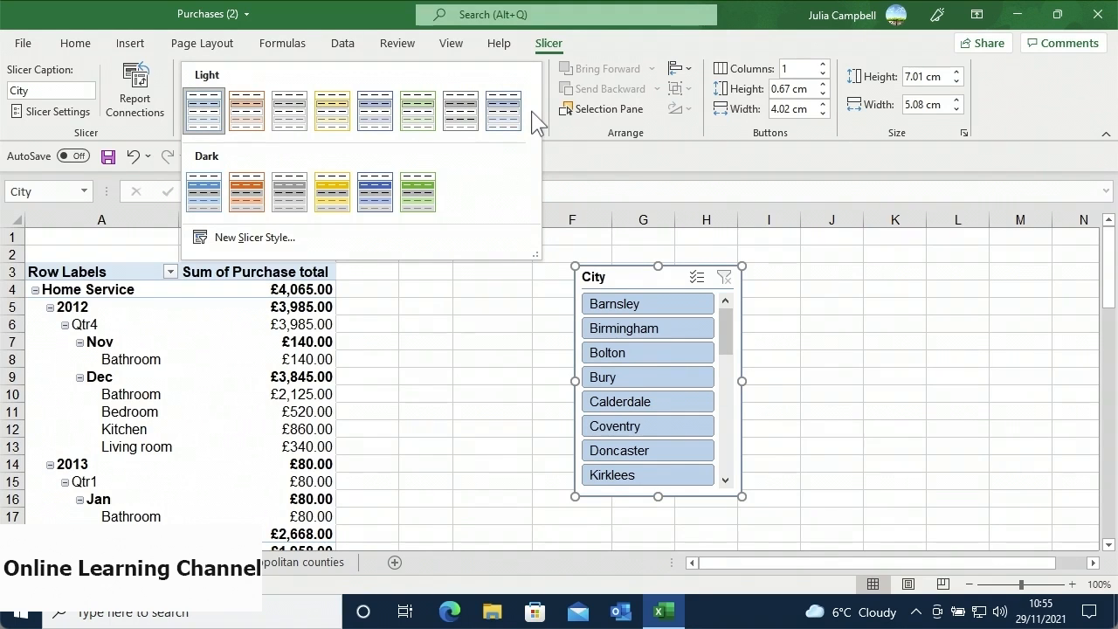
pyautogui.click(248, 194)
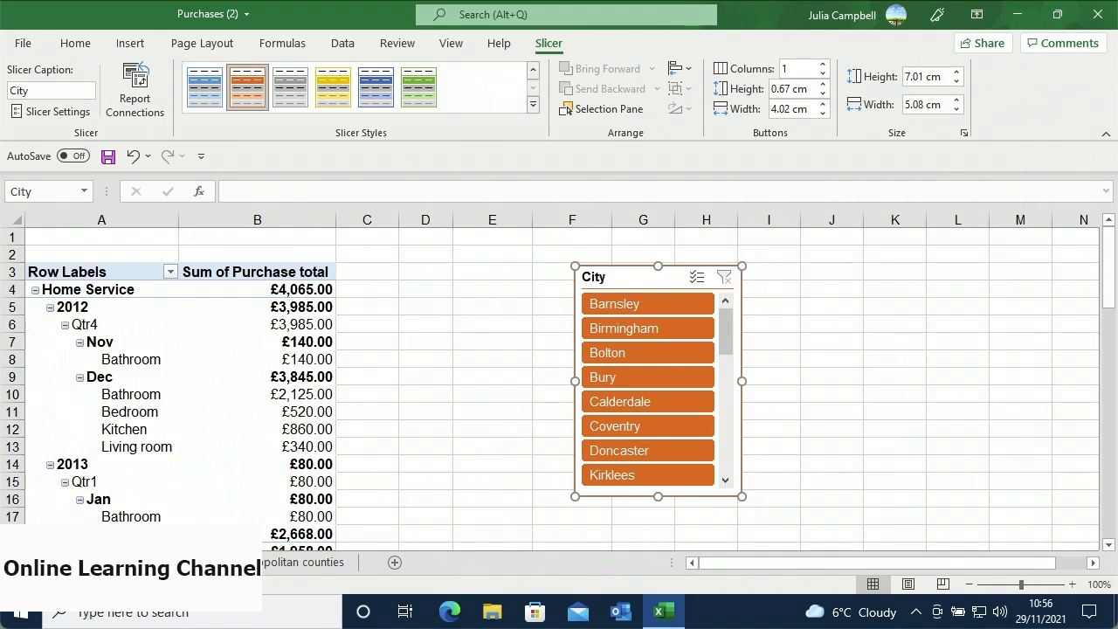
# - Resize the City slicer to 8.3 cm high and step its width down to 5 cm
pyautogui.moveTo(747, 264); pyautogui.dragTo(772, 259)
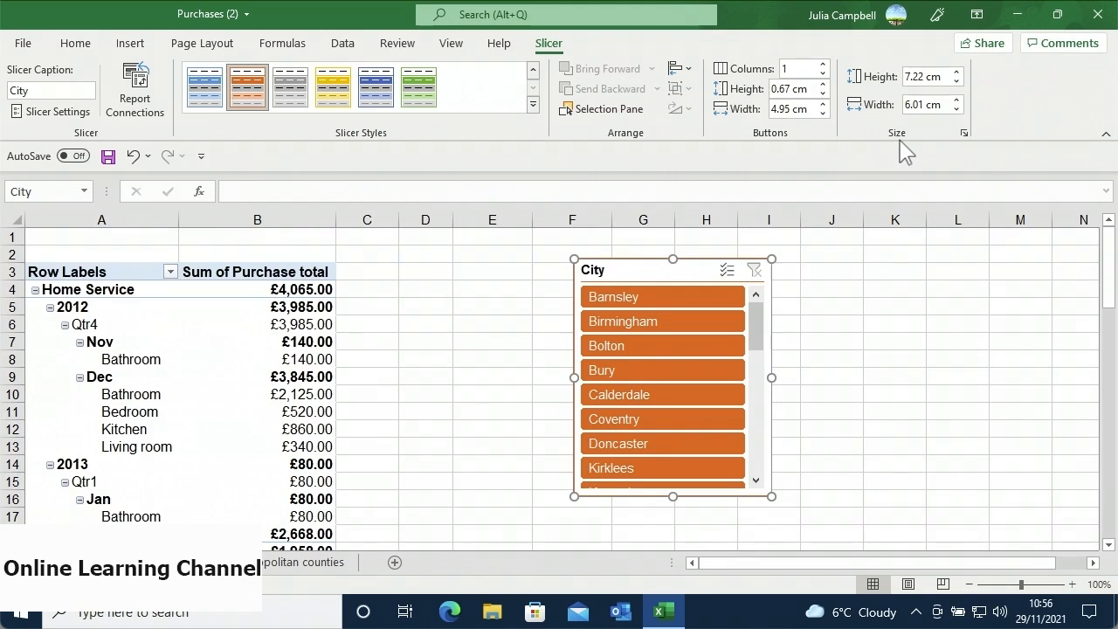
pyautogui.click(942, 81)
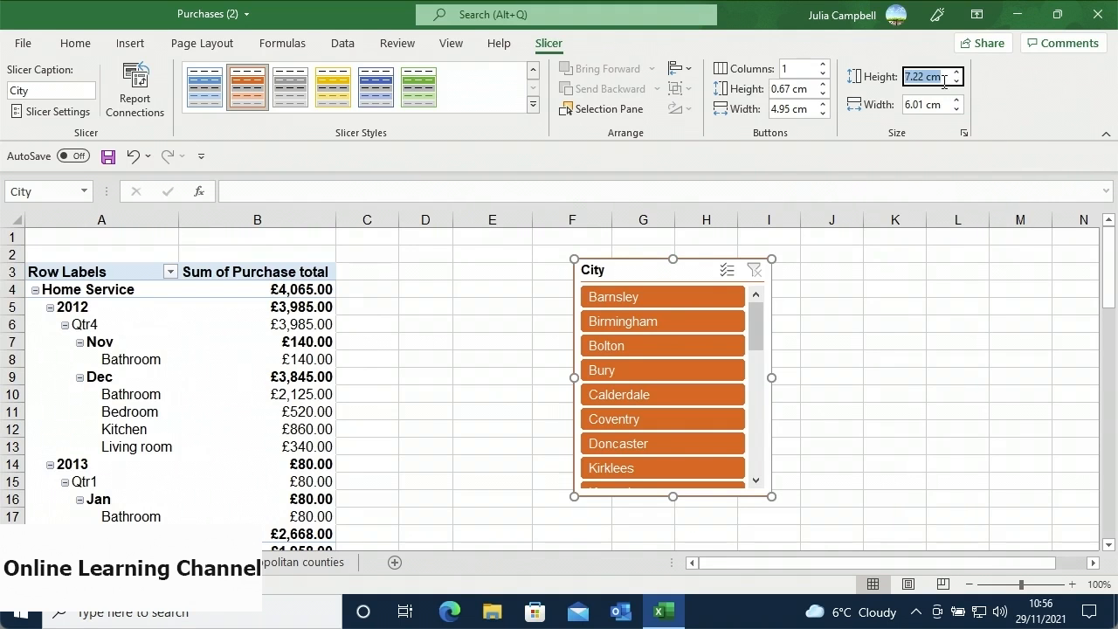
pyautogui.write('8')
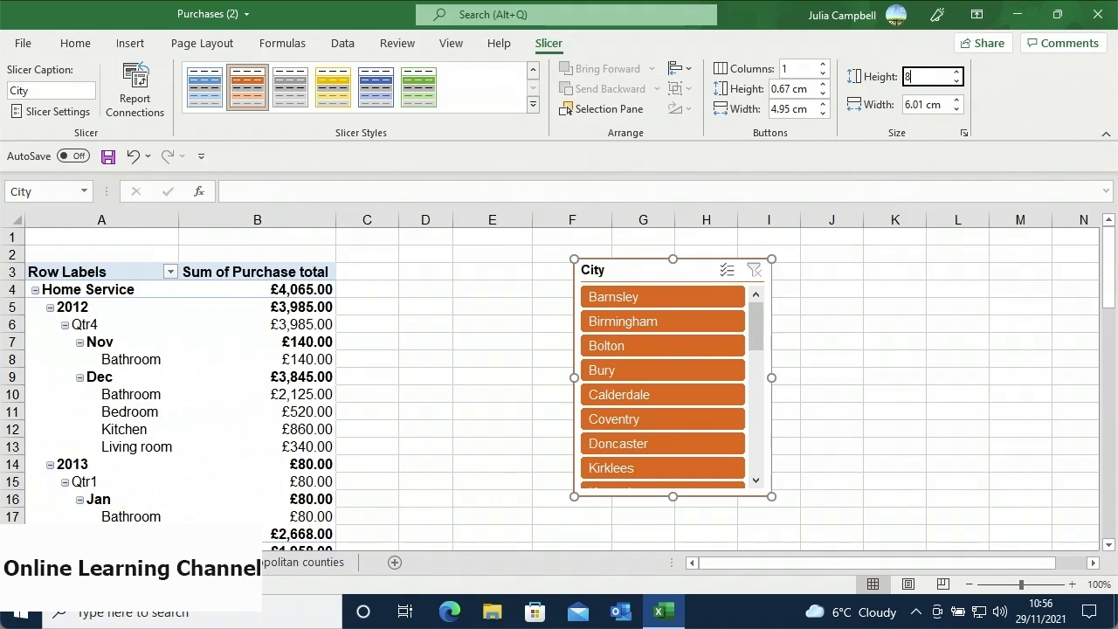
pyautogui.write('.3')
pyautogui.click(957, 110)
pyautogui.click(957, 110)
pyautogui.click(957, 110)
pyautogui.click(957, 110)
pyautogui.click(957, 110)
pyautogui.click(957, 110)
pyautogui.click(957, 110)
pyautogui.click(957, 110)
pyautogui.click(957, 110)
pyautogui.click(957, 110)
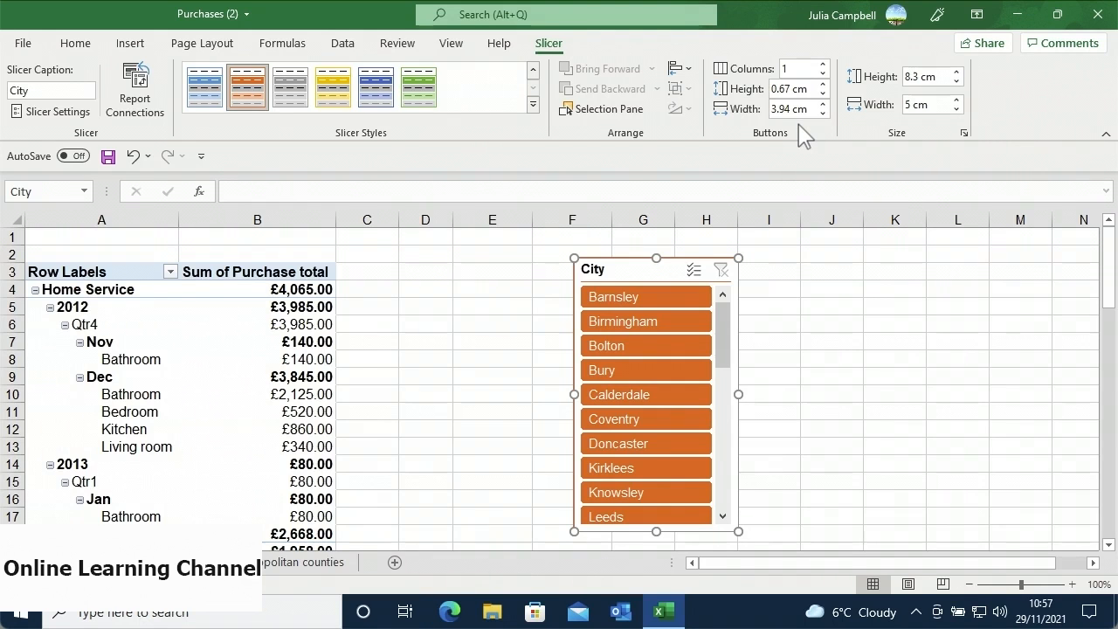
# - Check the Format Slicer size pane, close it, and expand the full Slicer Styles gallery
pyautogui.click(963, 132)
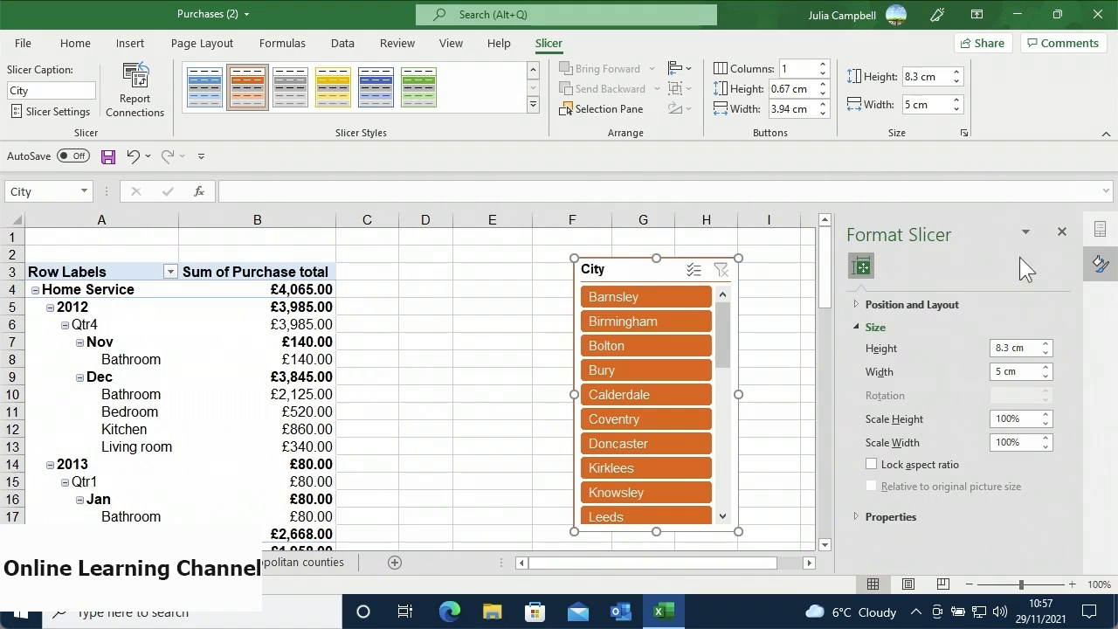
pyautogui.click(1064, 231)
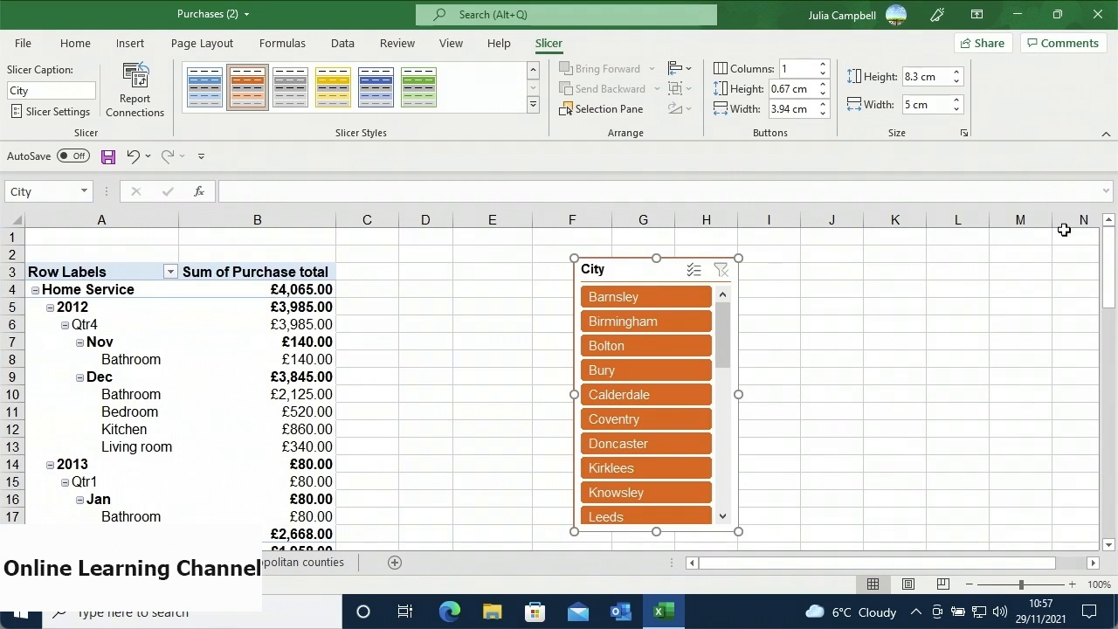
pyautogui.click(532, 106)
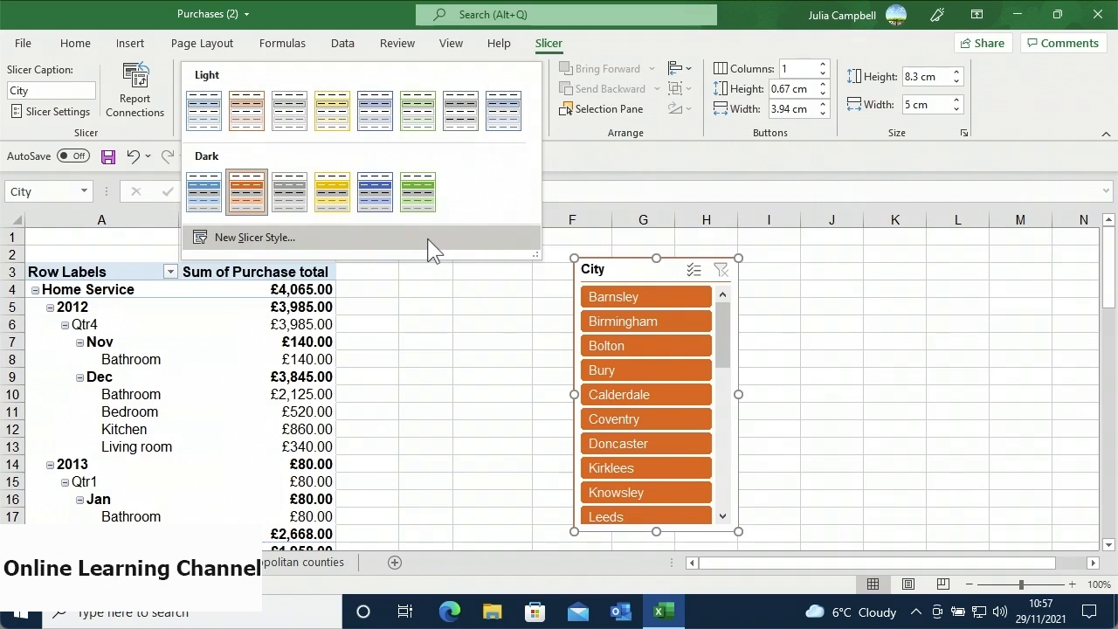
# - Create a new slicer style and name it 'Custom Style 1'
pyautogui.click(427, 238)
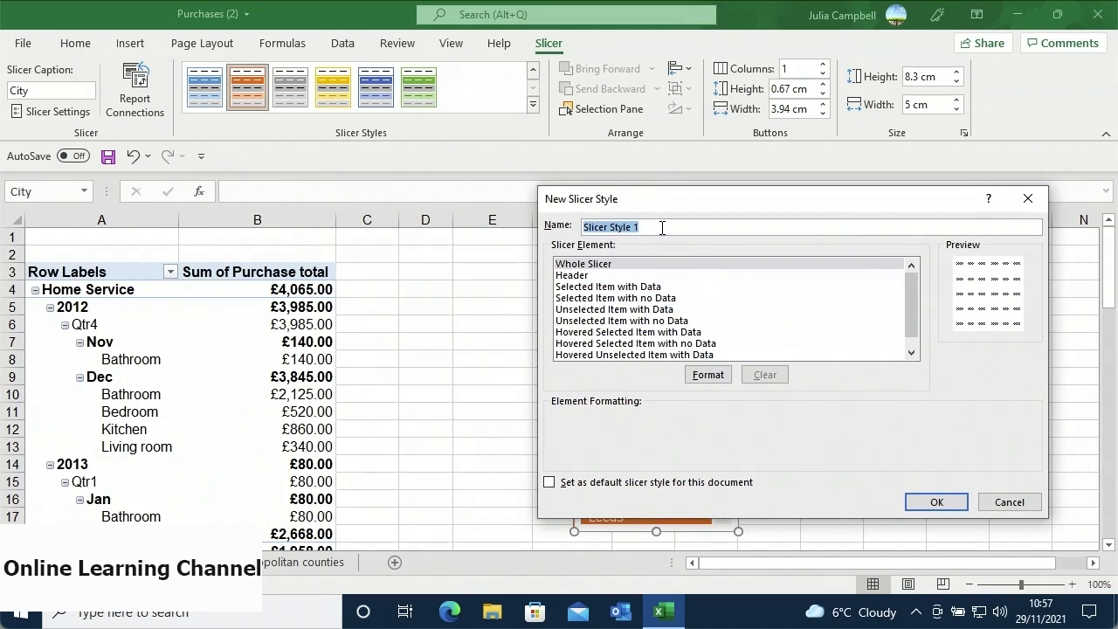
pyautogui.write('Custom Style 1')
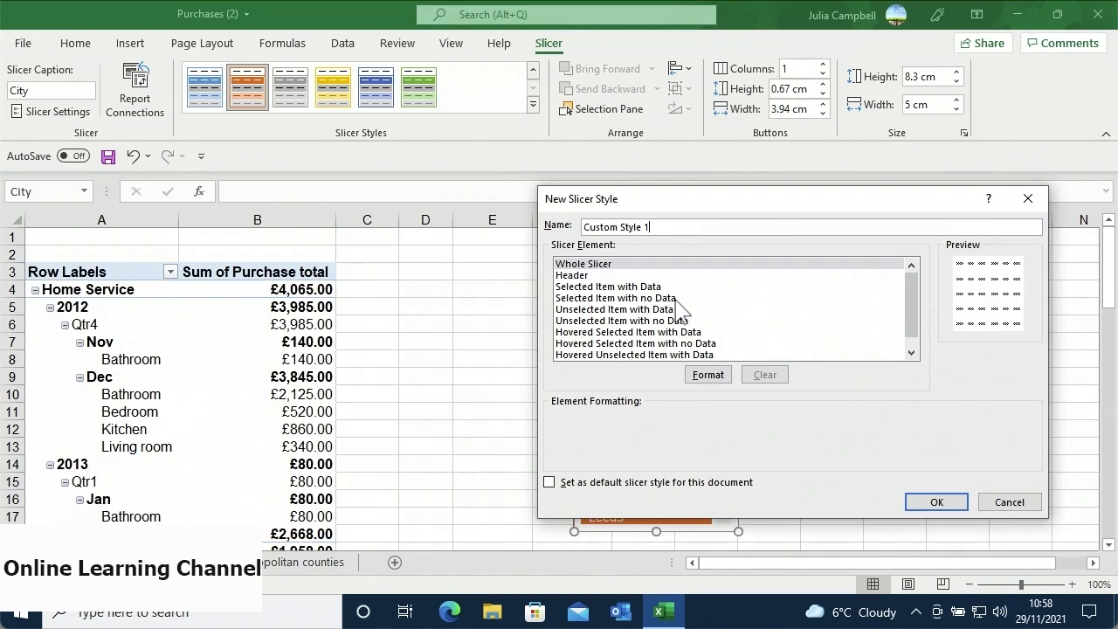
# - Format Custom Style 1's Whole Slicer element with a light grey background fill
pyautogui.click(690, 372)
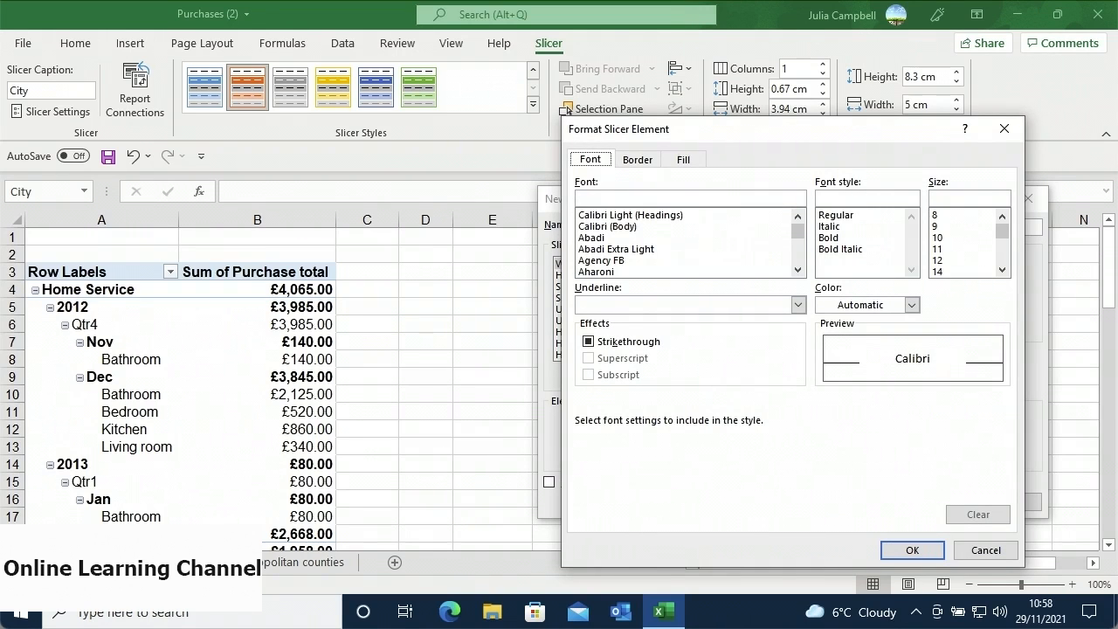
pyautogui.click(641, 166)
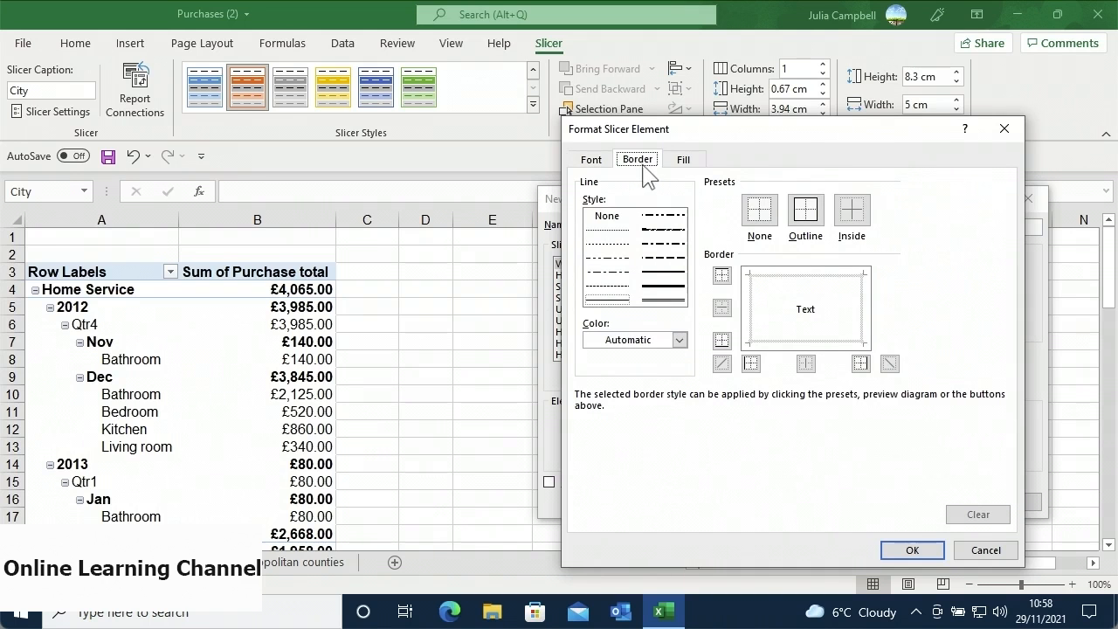
pyautogui.click(683, 162)
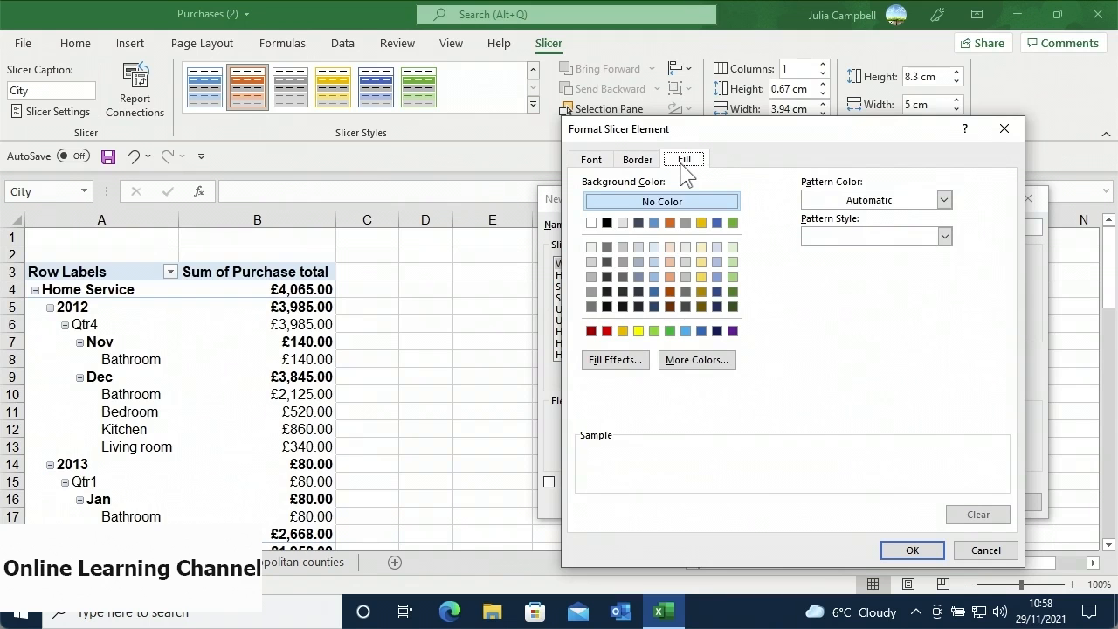
pyautogui.click(685, 261)
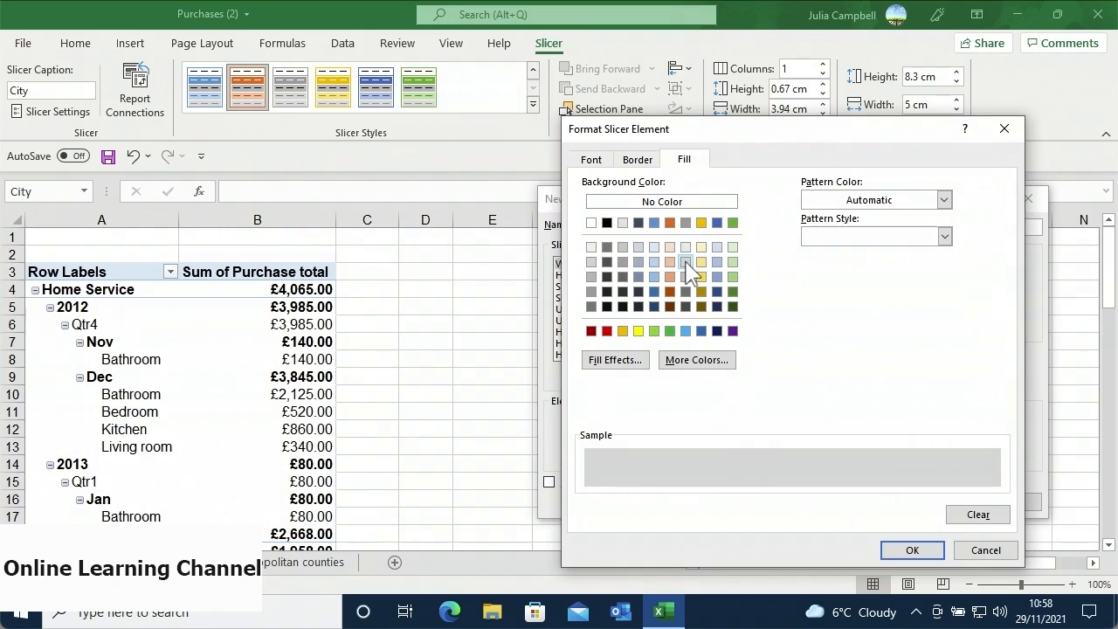
pyautogui.click(889, 549)
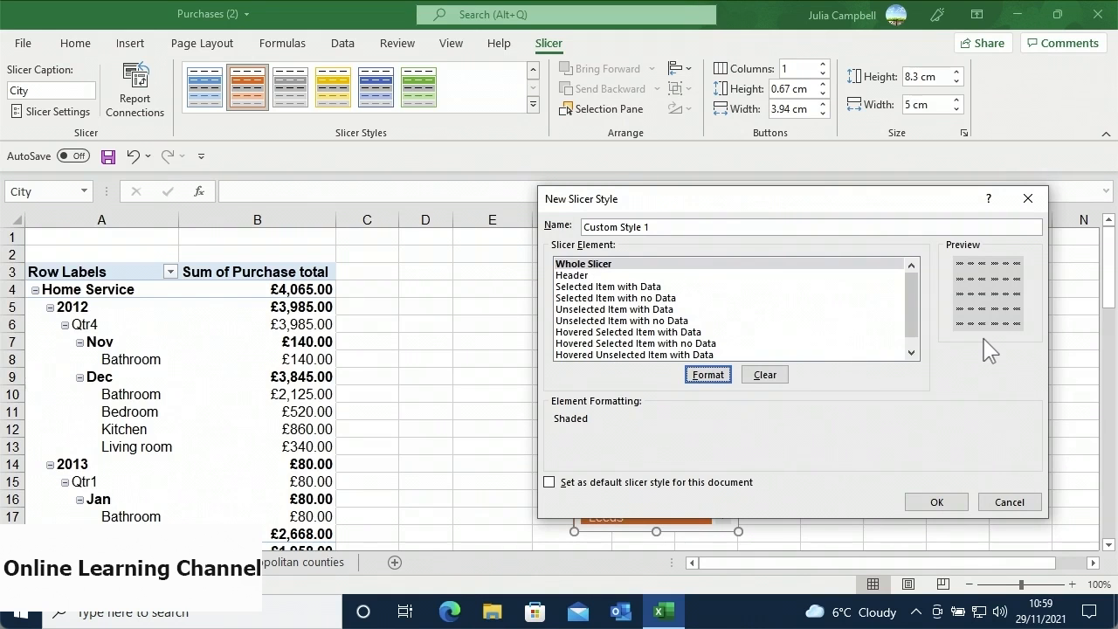
# - Save Custom Style 1 and reopen the Slicer Styles gallery
pyautogui.click(913, 500)
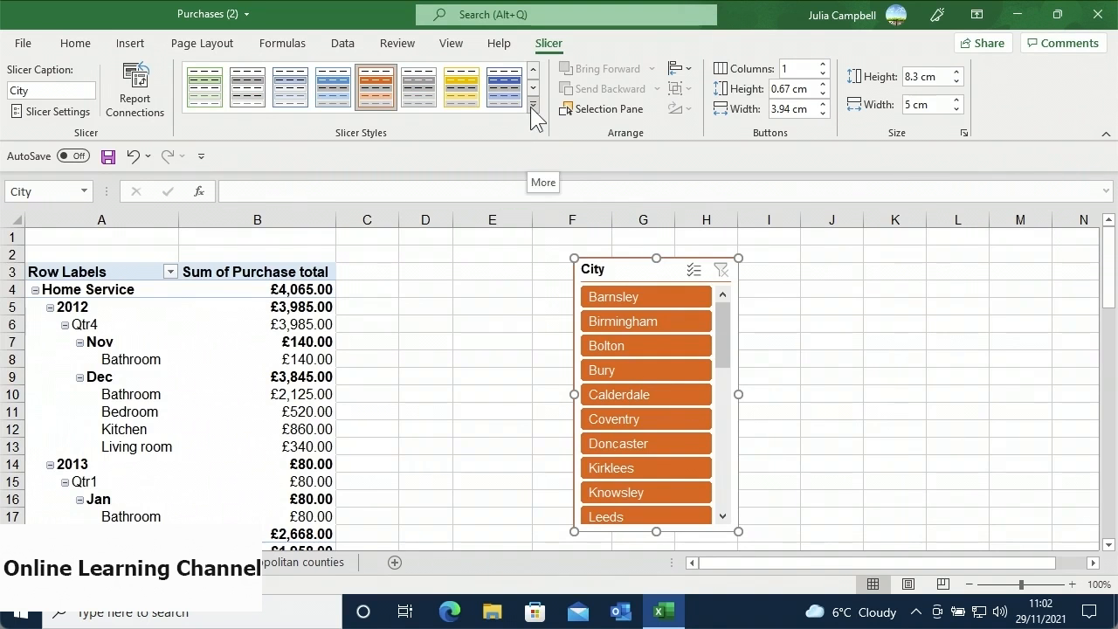
pyautogui.click(532, 106)
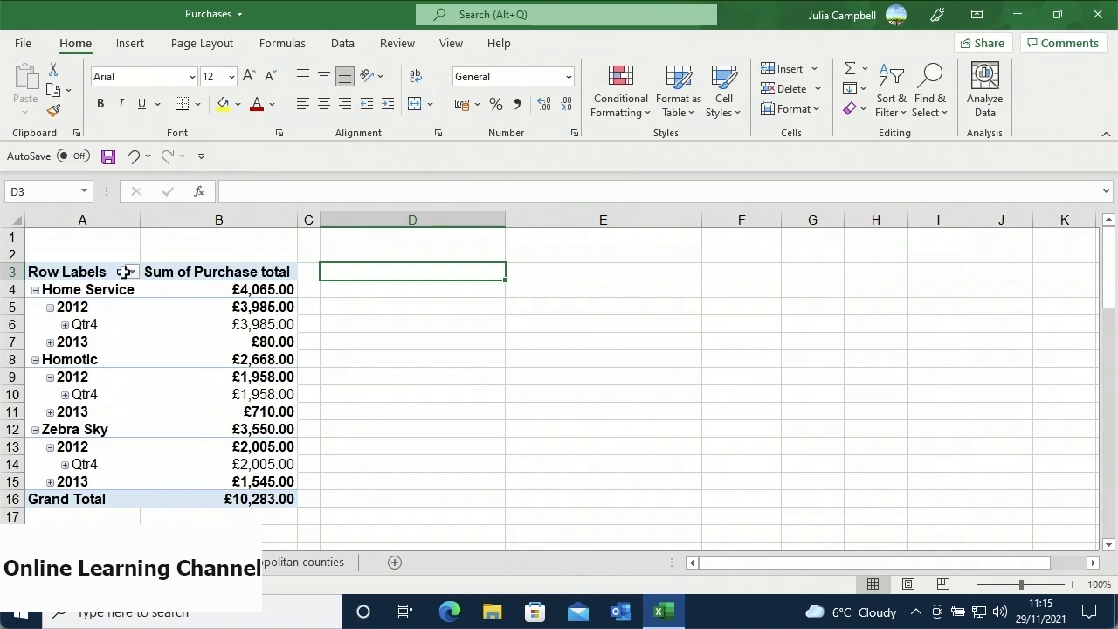
# - Copy the company PivotTable A3:B16 and paste it at cell D3
pyautogui.moveTo(111, 270); pyautogui.dragTo(204, 497)
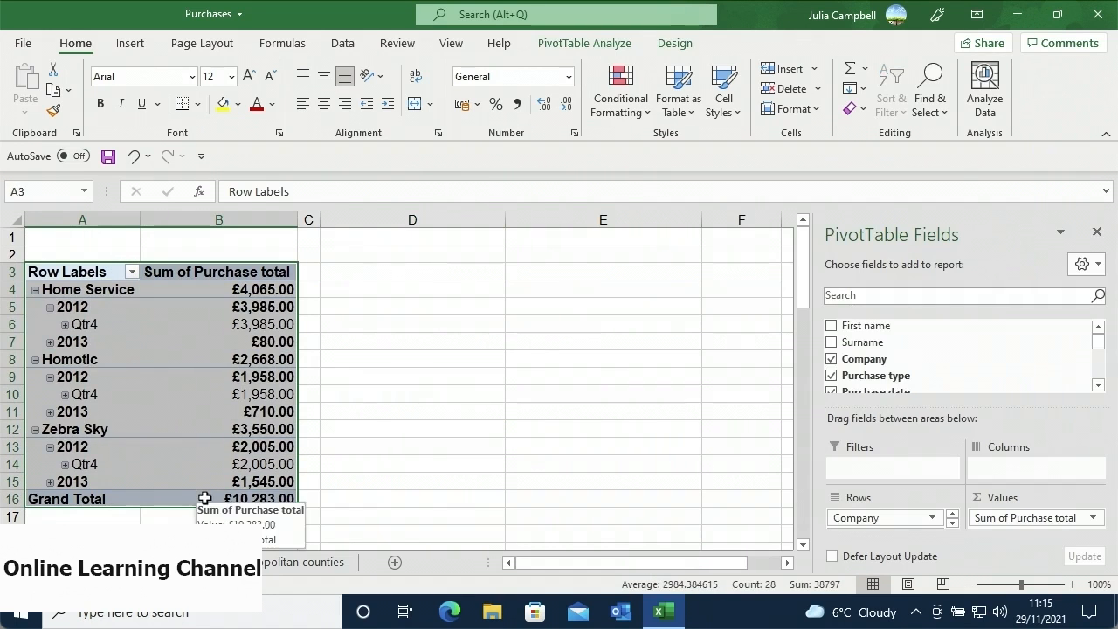
pyautogui.rightClick(197, 452)
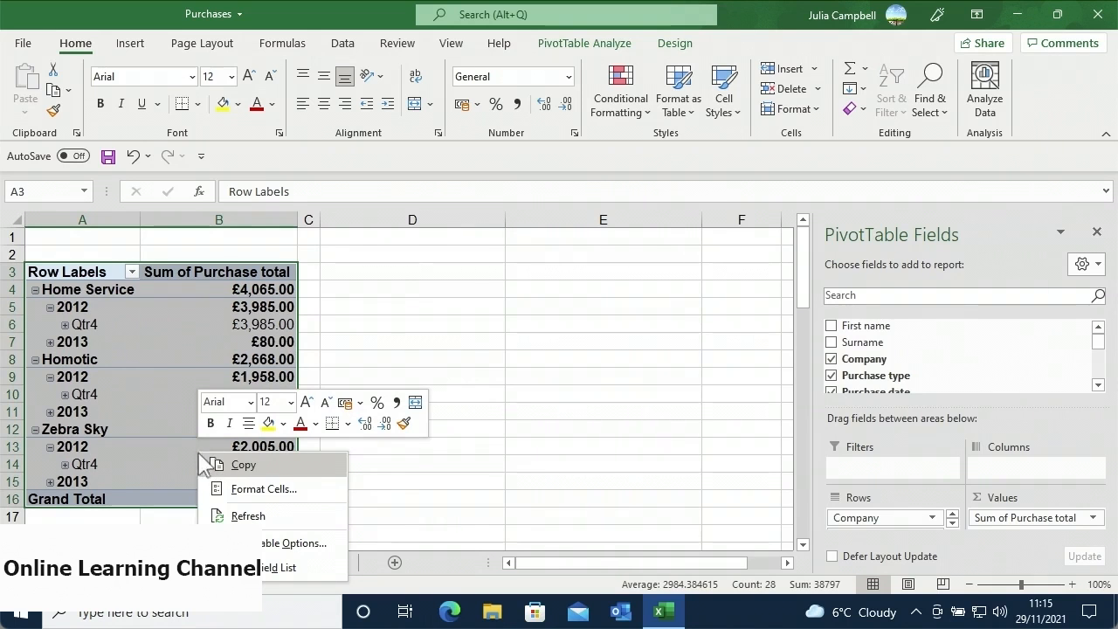
pyautogui.click(188, 442)
pyautogui.moveTo(187, 442)
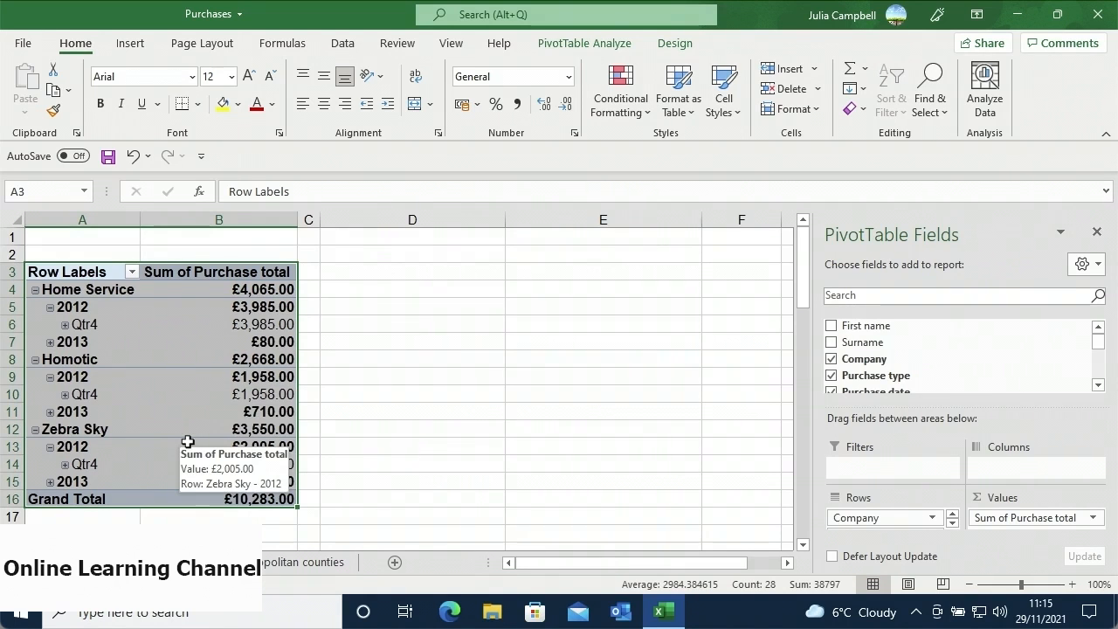
pyautogui.hotkey('ctrl', 'c')
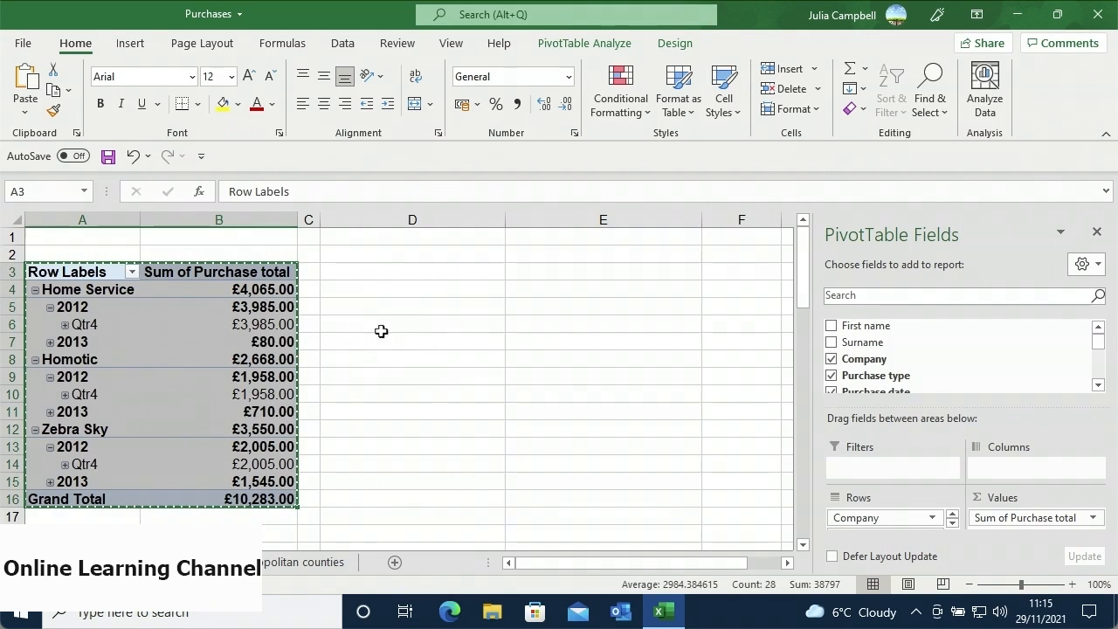
pyautogui.click(384, 270)
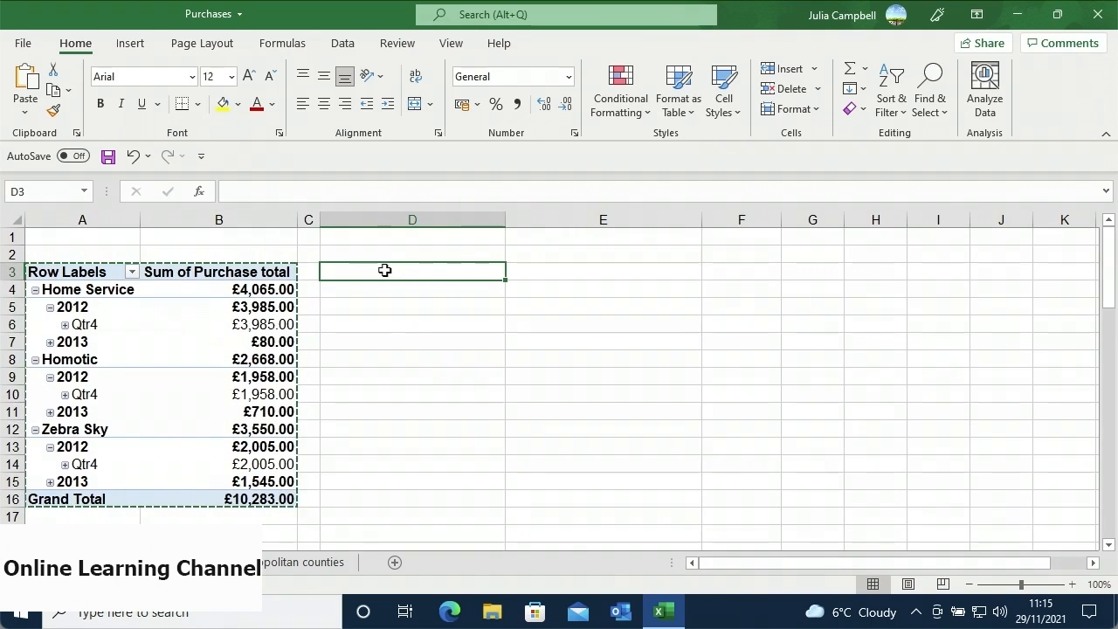
pyautogui.hotkey('ctrl', 'v')
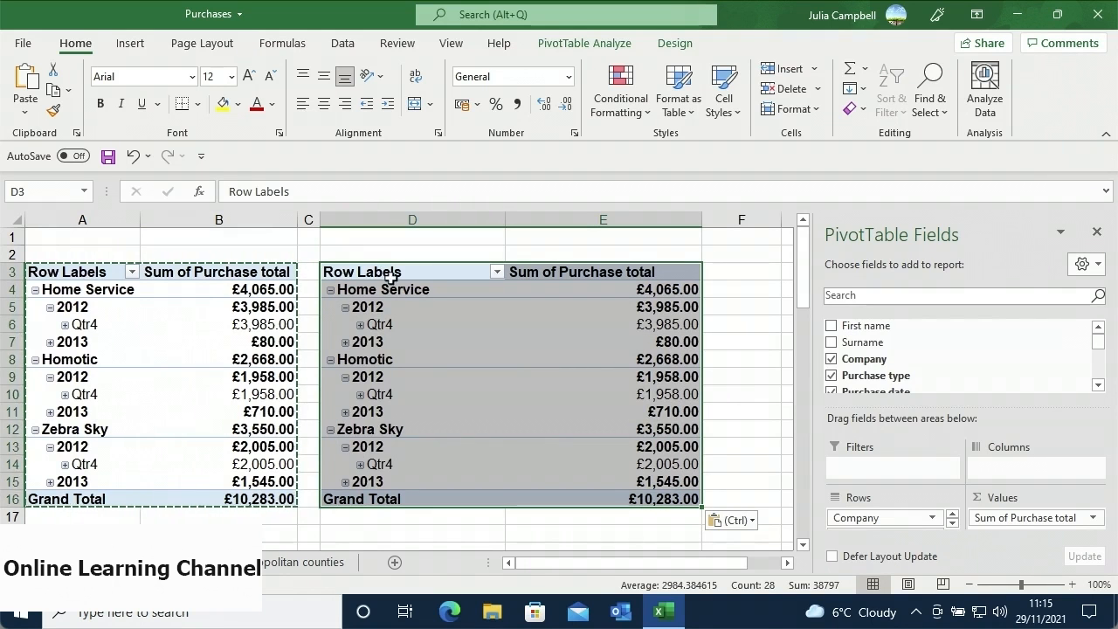
# - Cancel the pending copy and select the entire copied PivotTable via Actions > Select
pyautogui.click(398, 292)
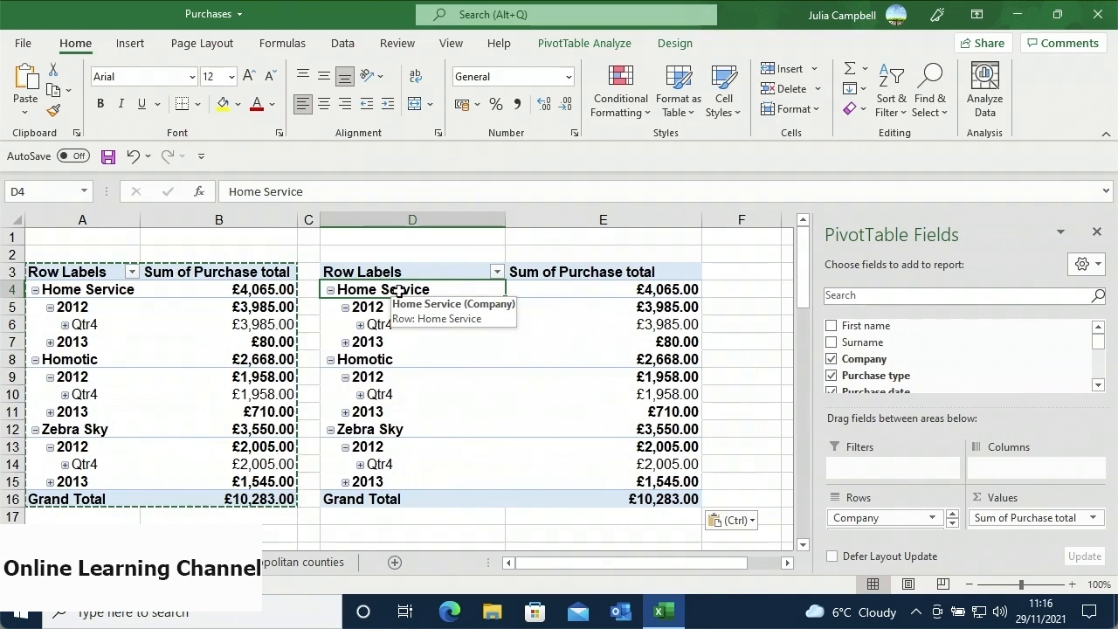
pyautogui.press('Escape')
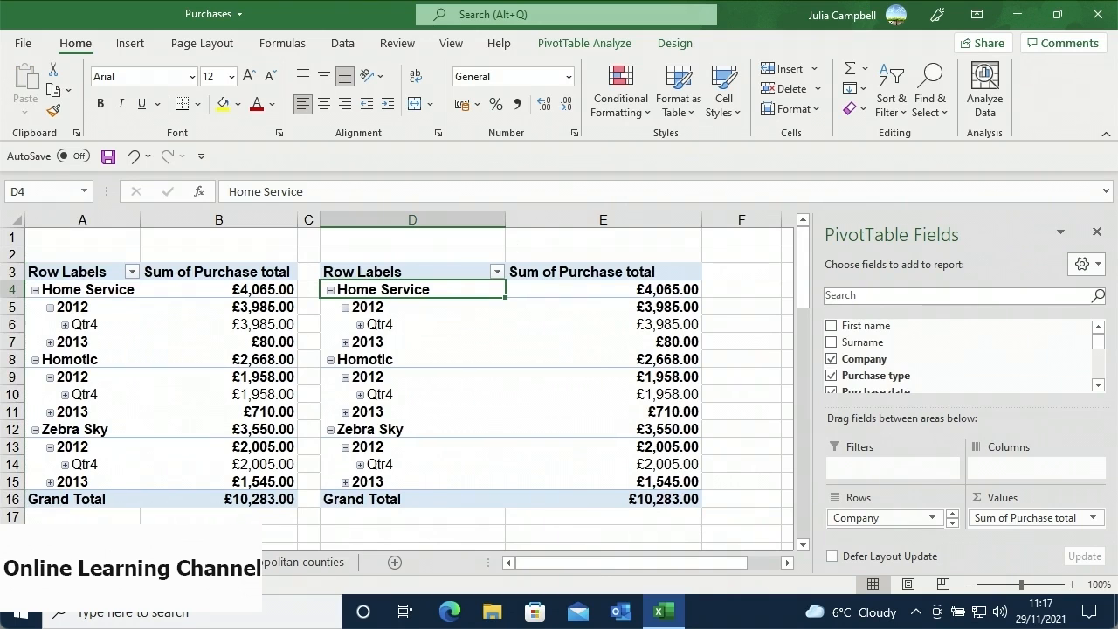
pyautogui.click(587, 43)
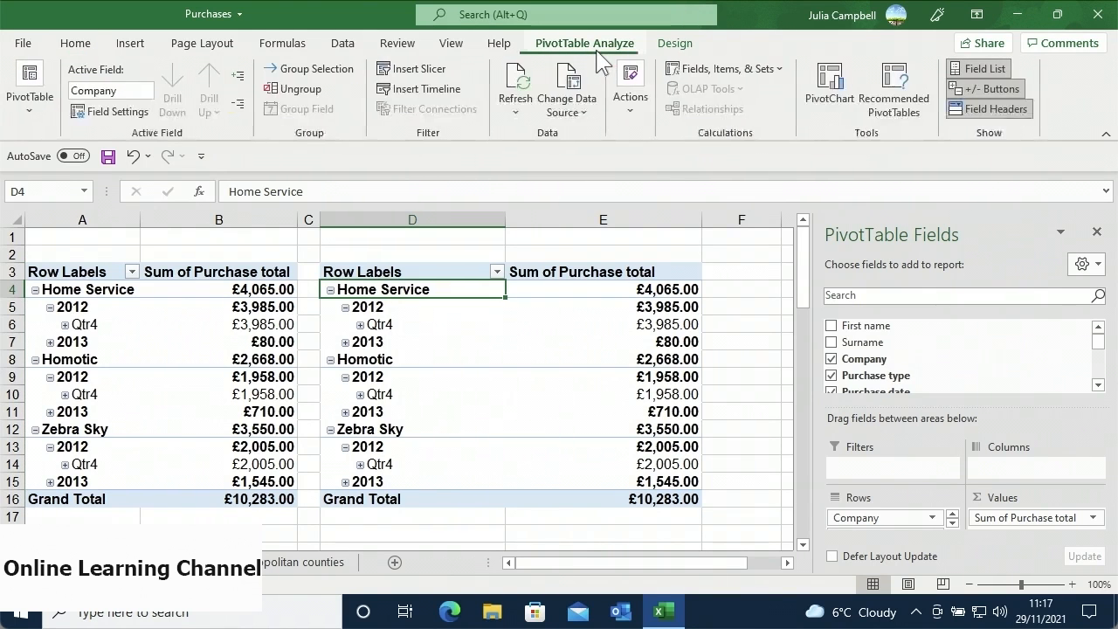
pyautogui.click(623, 111)
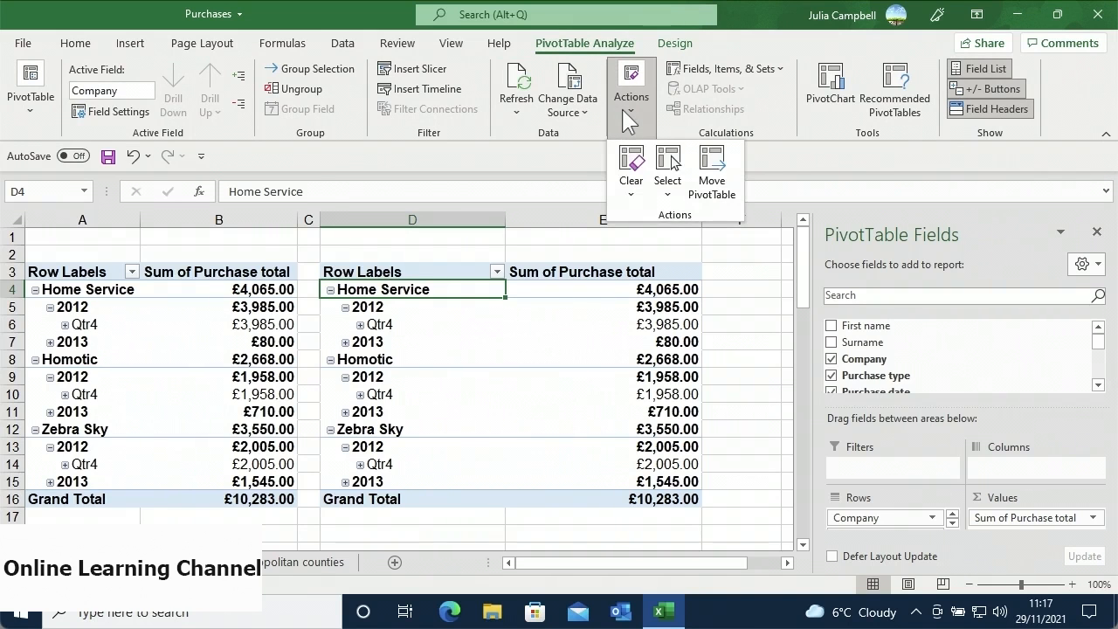
pyautogui.click(665, 196)
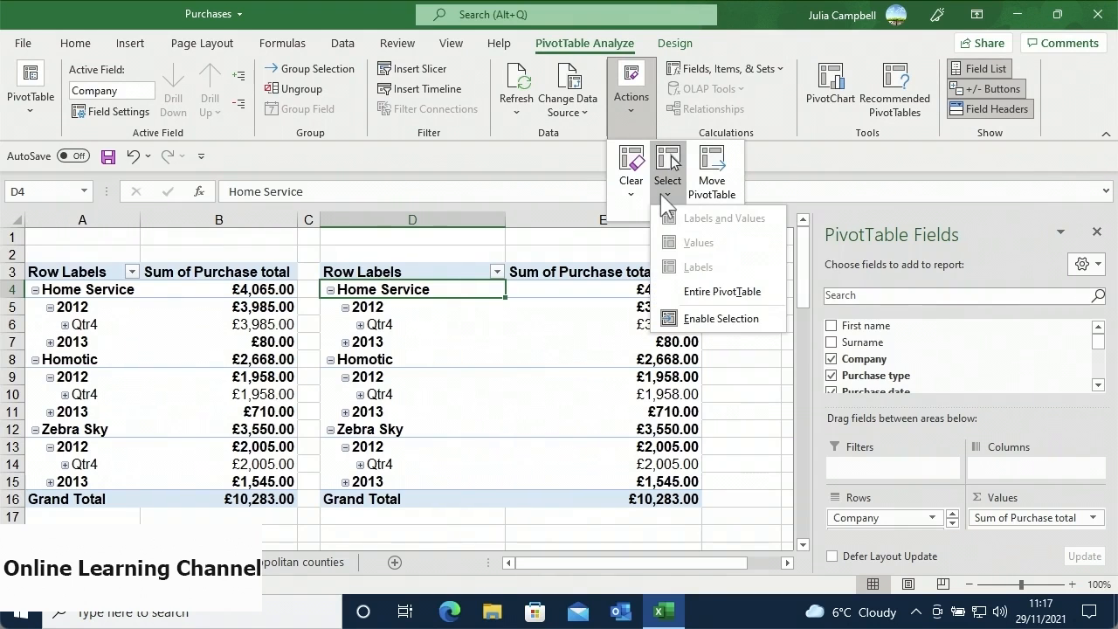
pyautogui.click(696, 299)
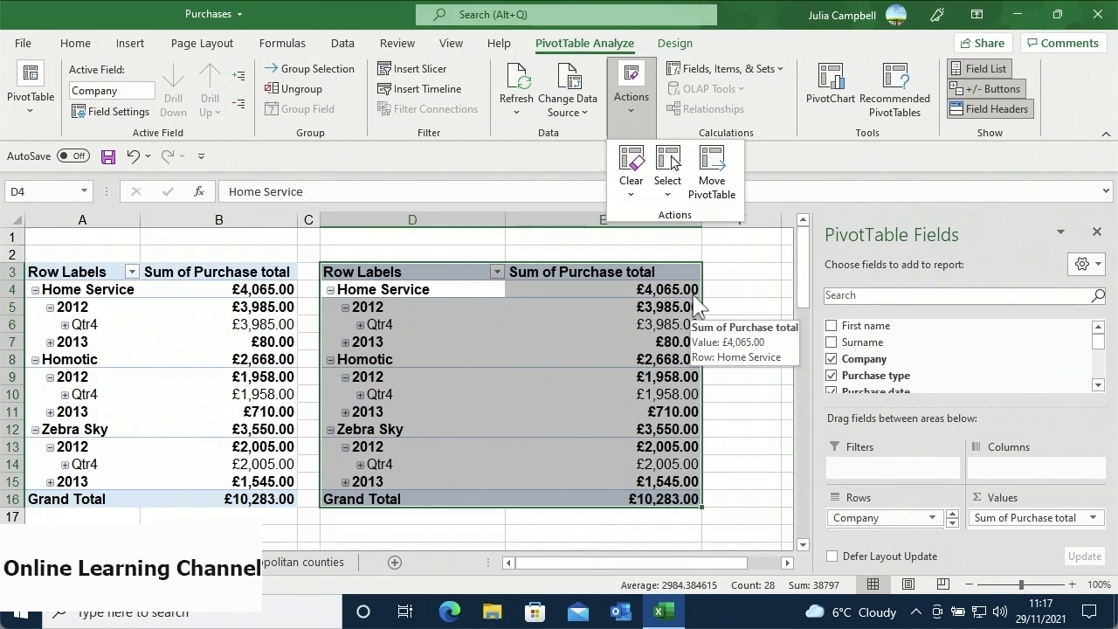
# - Move the copied PivotTable to 'Metropolitan counties'!$D$1 and deselect the emptied range
pyautogui.click(709, 208)
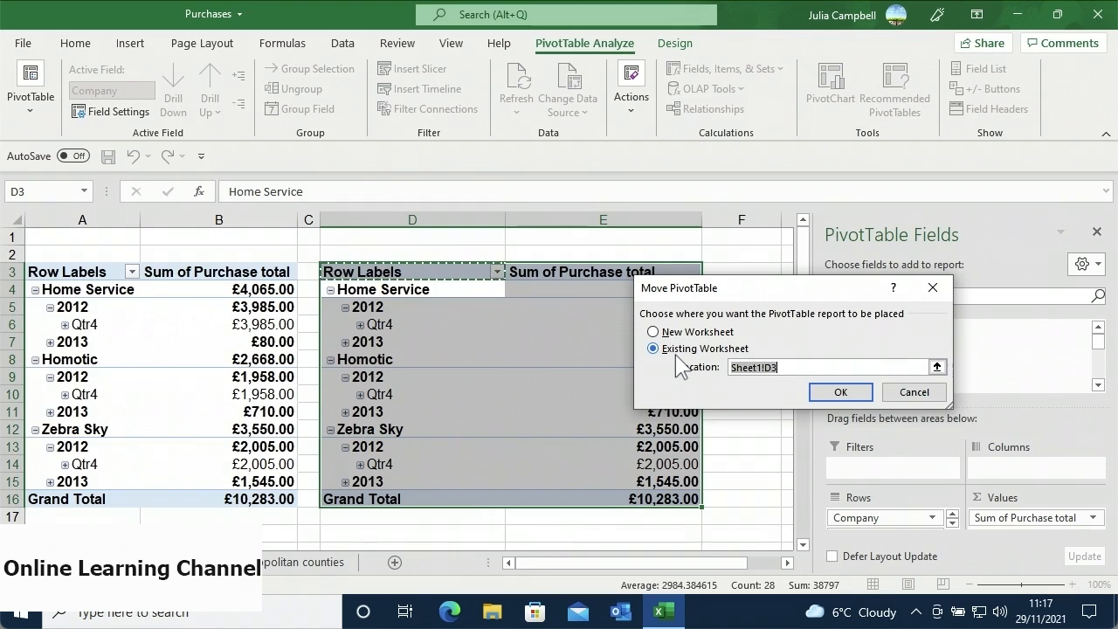
pyautogui.click(936, 368)
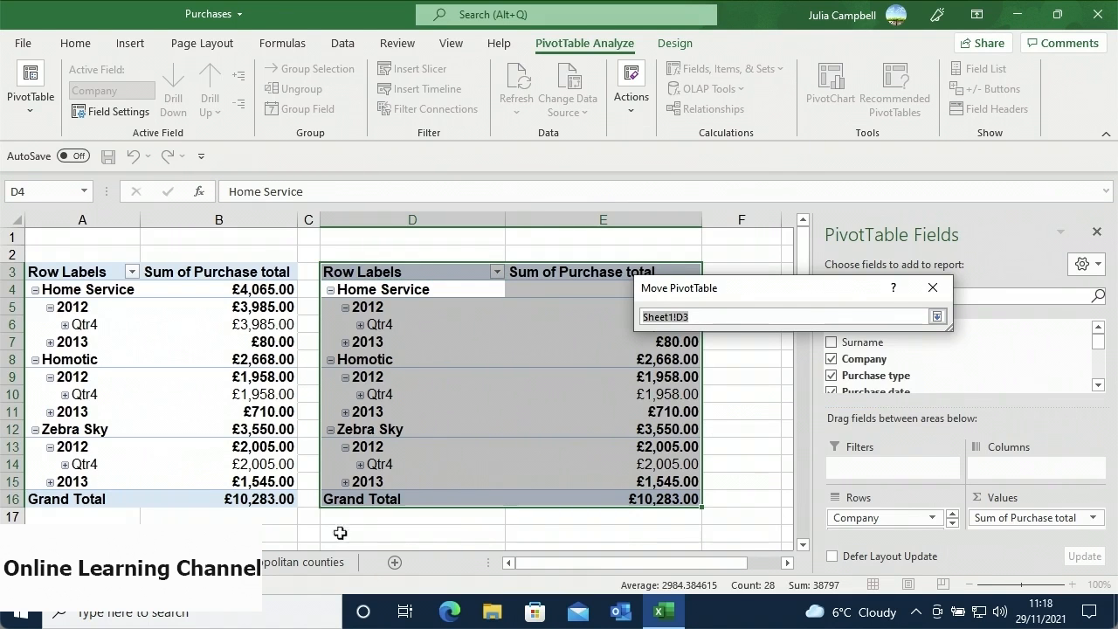
pyautogui.click(313, 566)
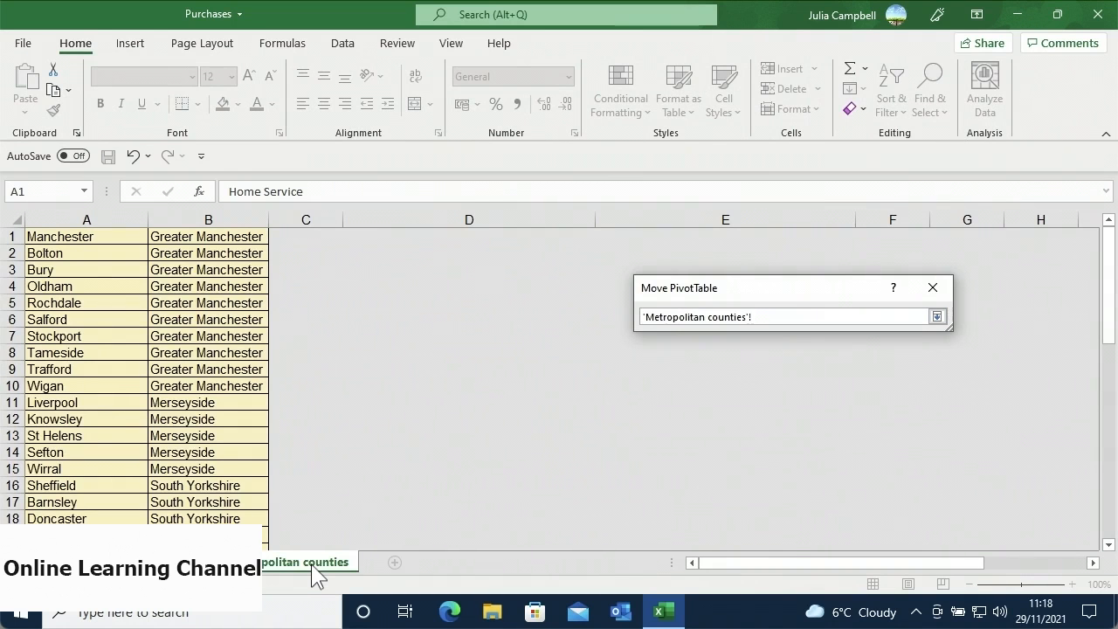
pyautogui.click(433, 237)
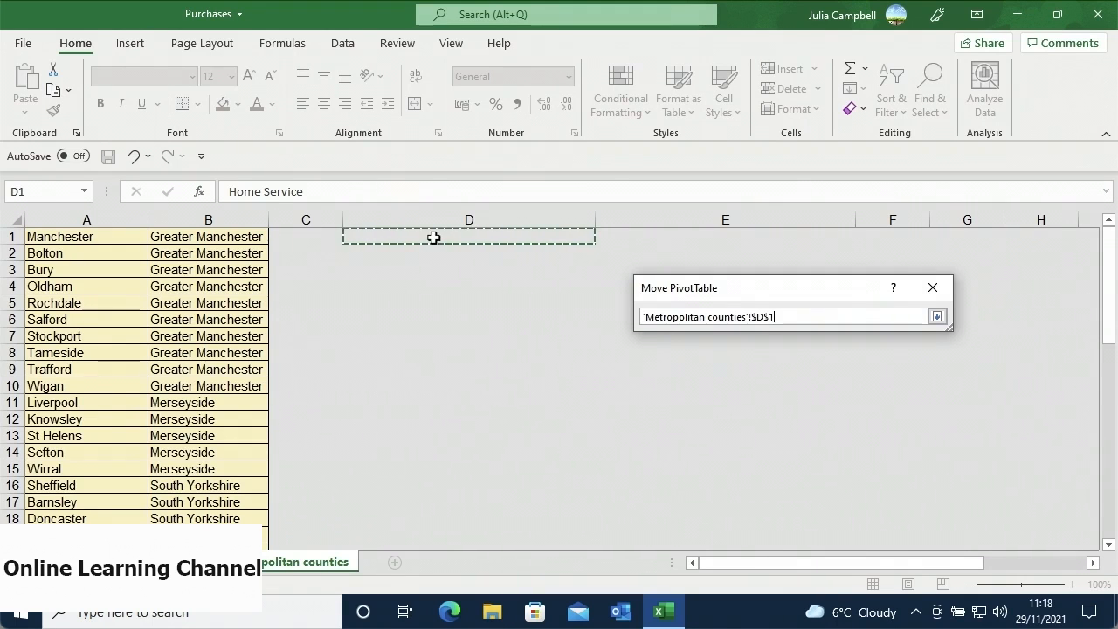
pyautogui.click(931, 319)
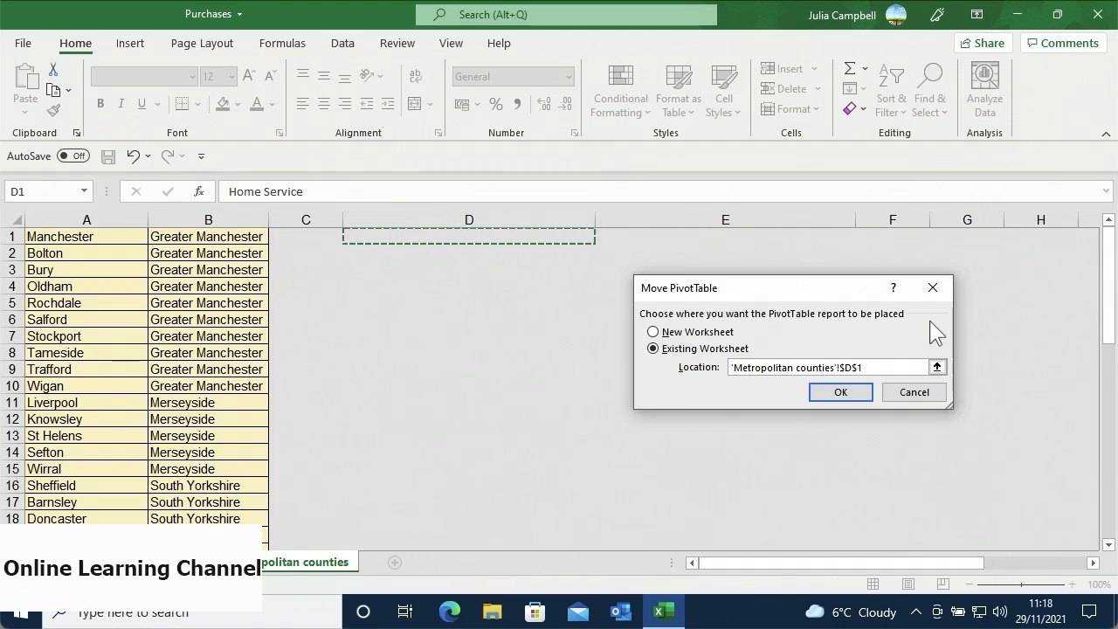
pyautogui.click(858, 393)
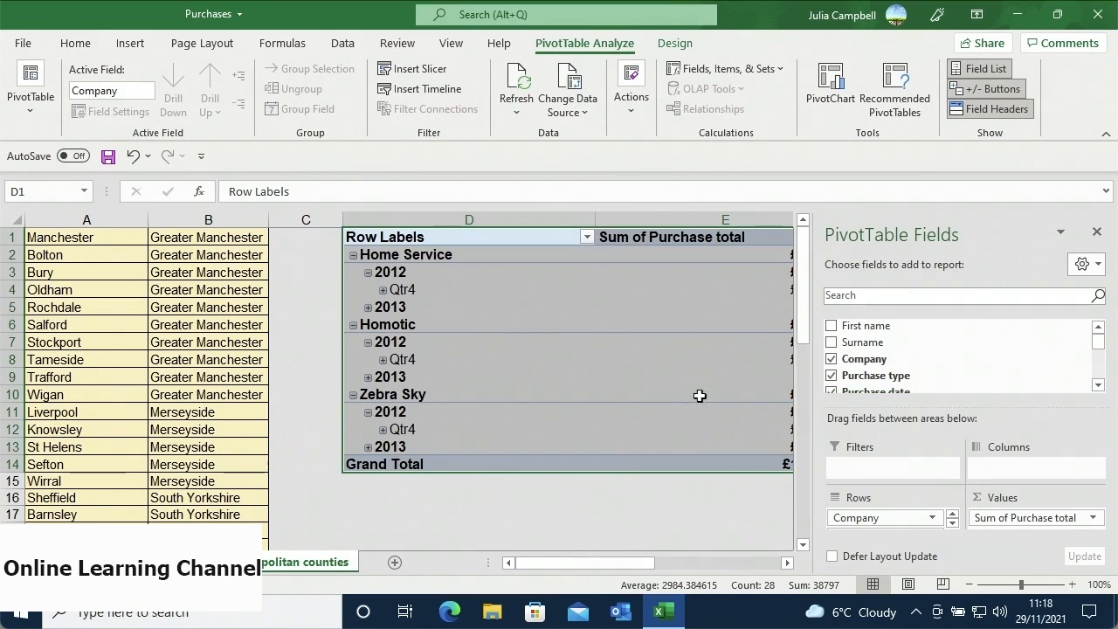
pyautogui.moveTo(676, 378)
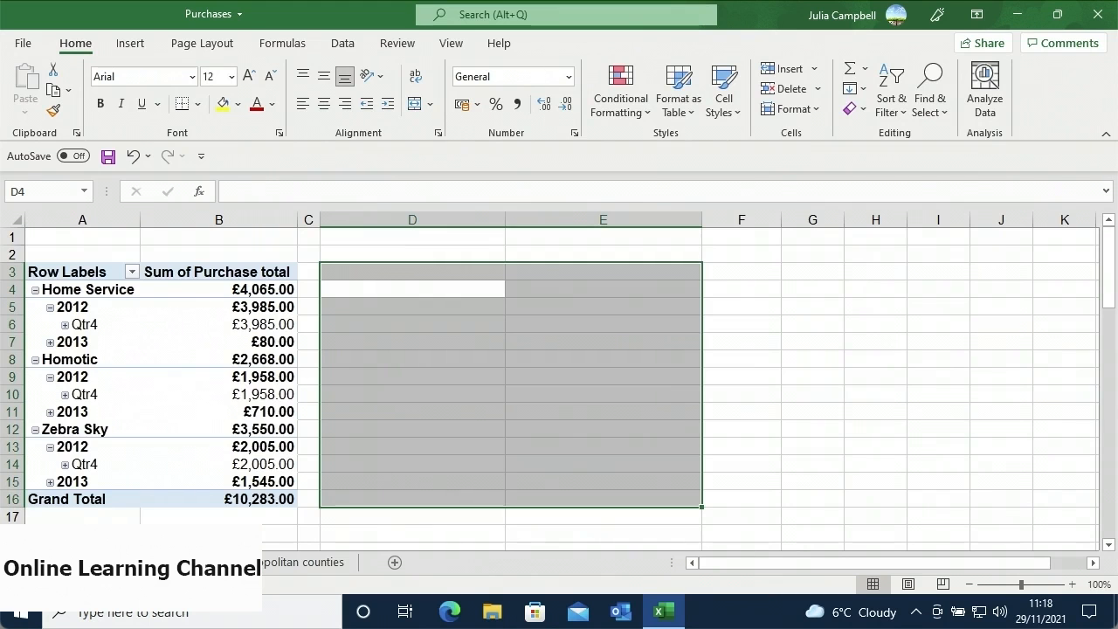
pyautogui.click(383, 365)
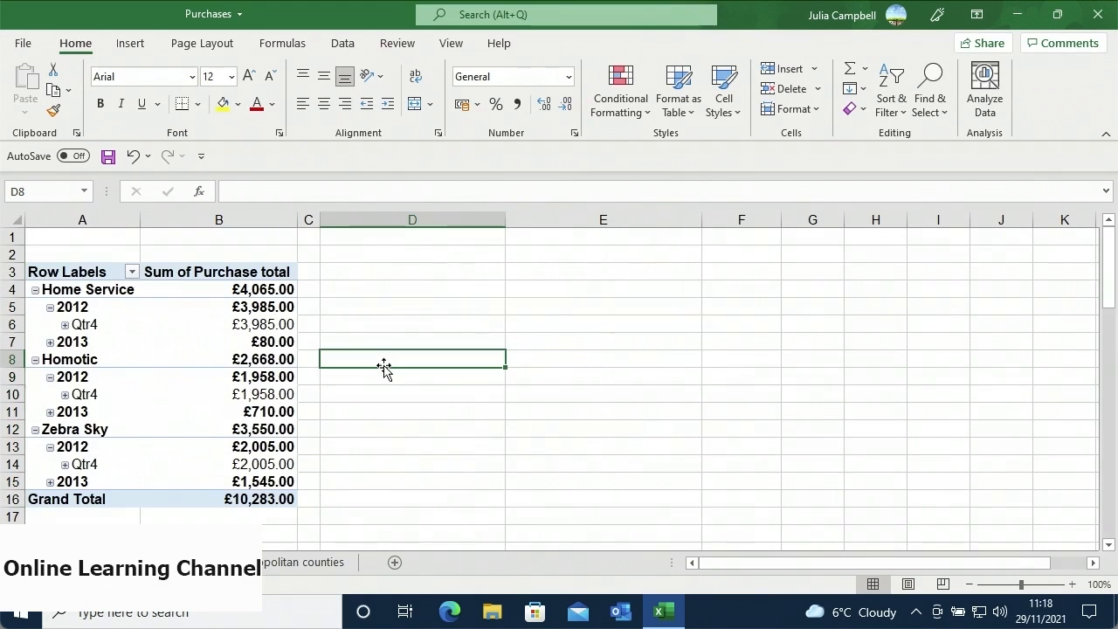
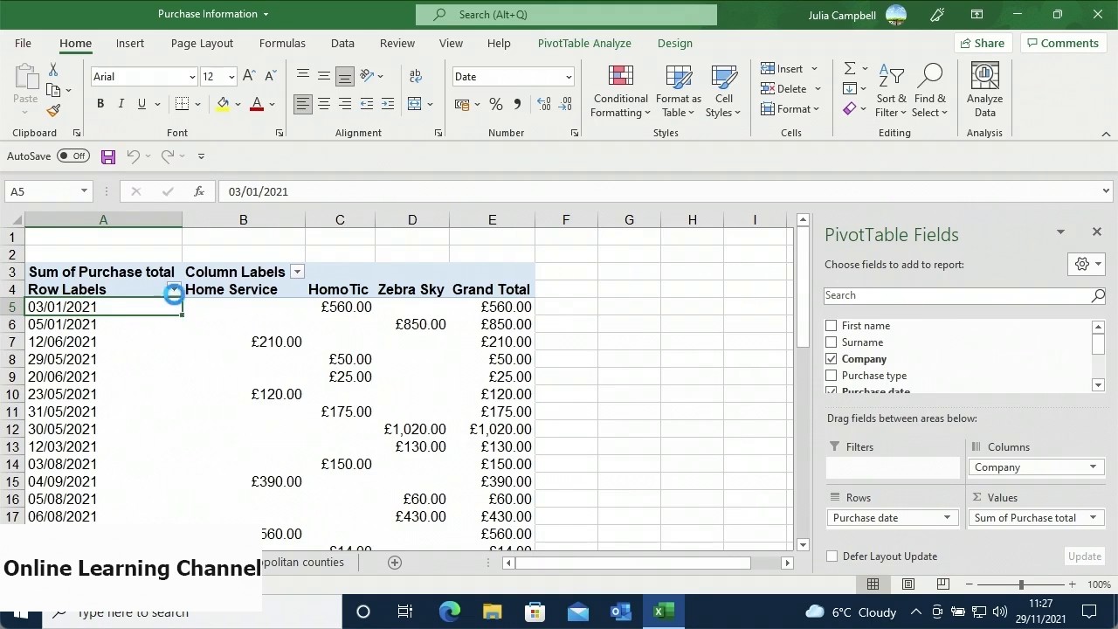
# - Apply the Last Quarter date filter to the purchase date rows, showing July–September 2021
pyautogui.click(175, 295)
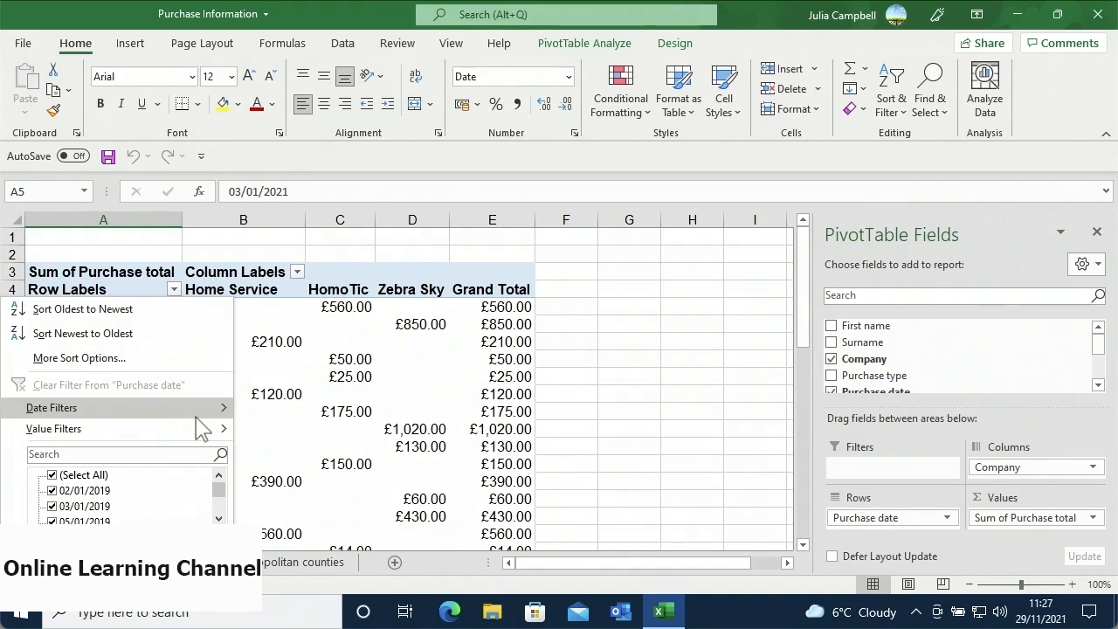
pyautogui.moveTo(197, 418)
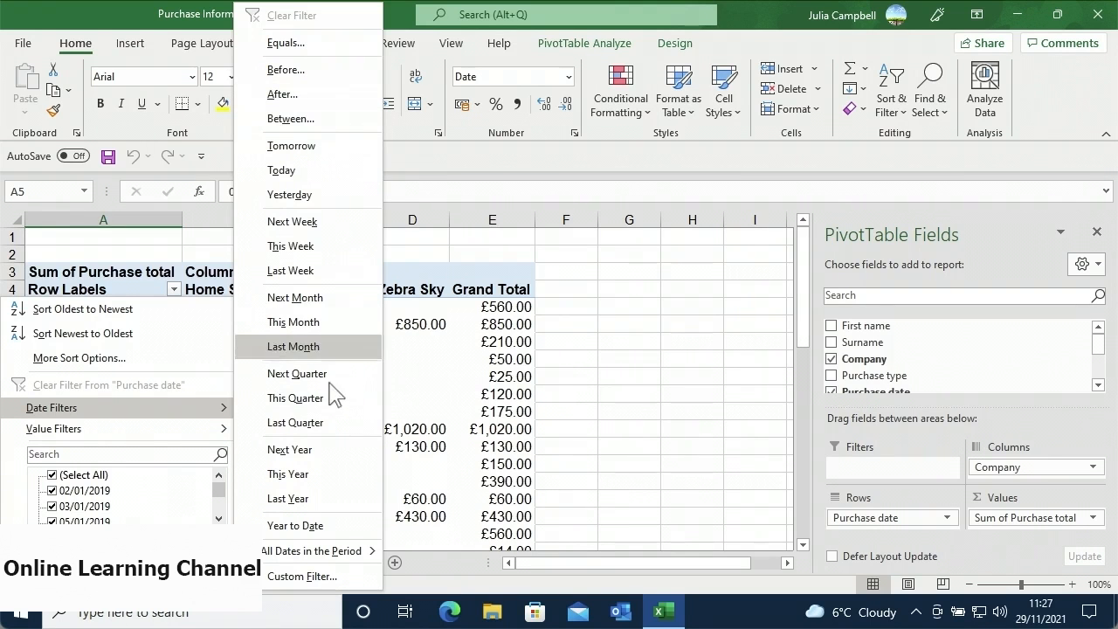
pyautogui.click(295, 423)
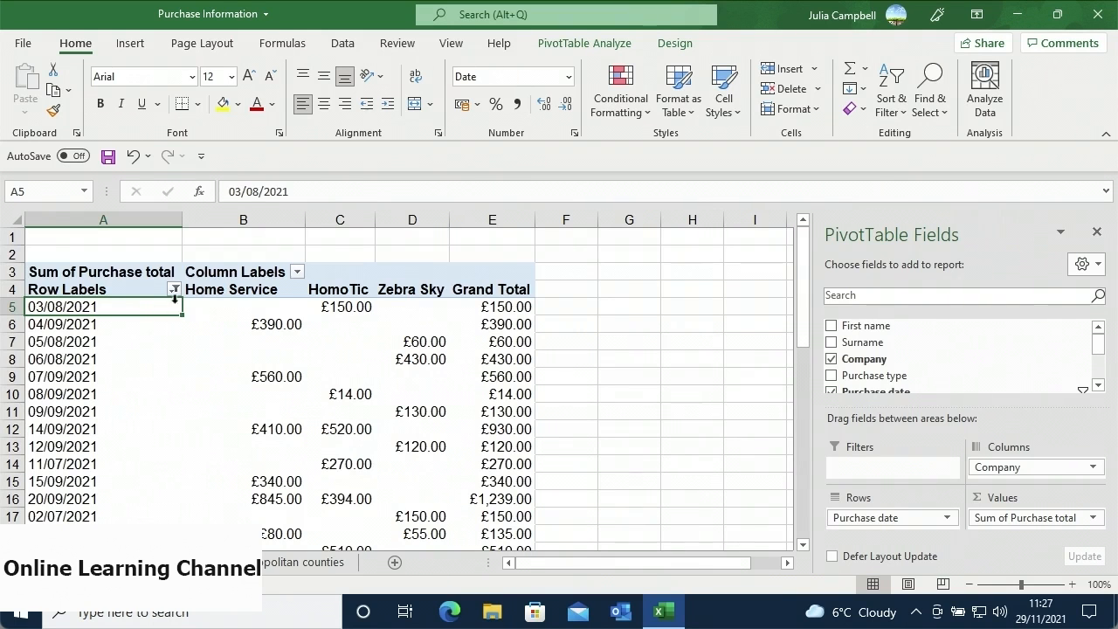
# - Apply a Less Than 300 value filter on Sum of Purchase total to the purchase dates
pyautogui.click(175, 291)
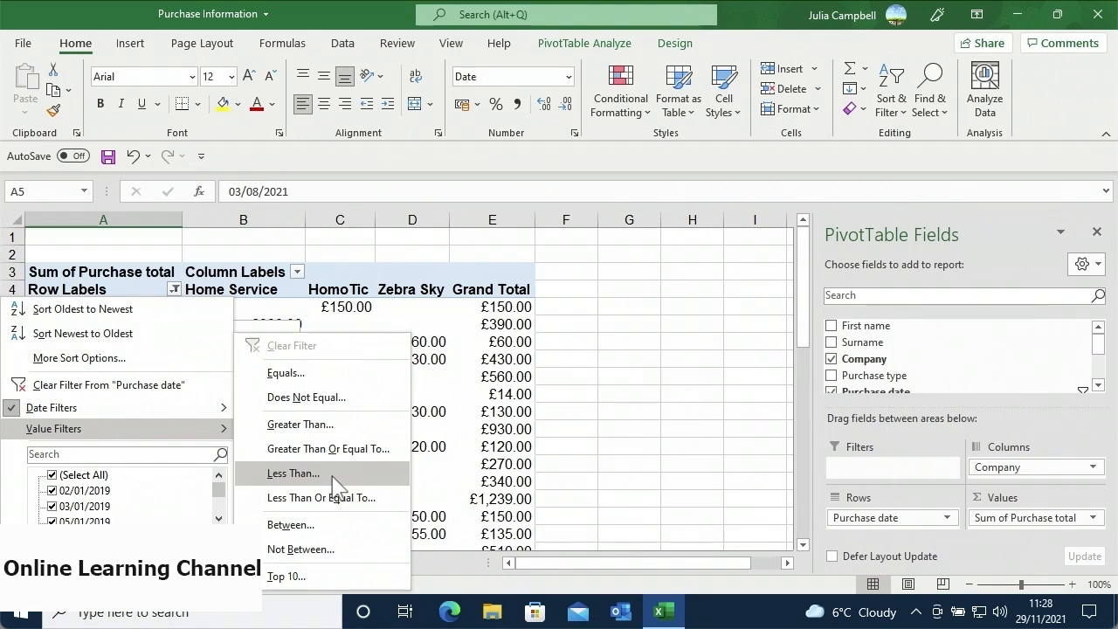
pyautogui.click(293, 474)
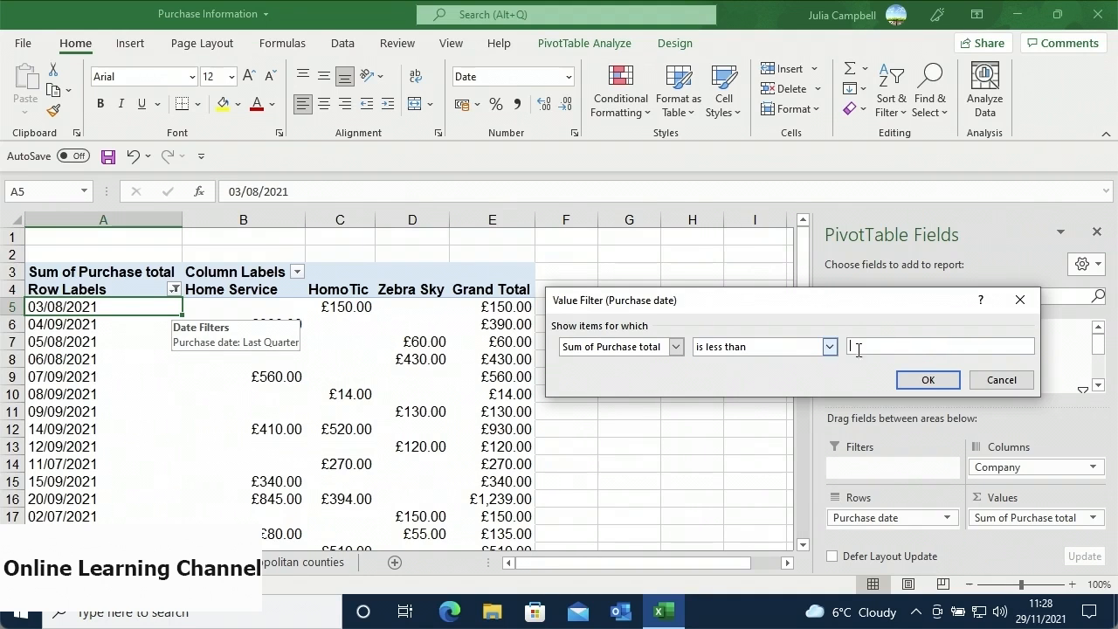
pyautogui.write('300')
pyautogui.click(906, 378)
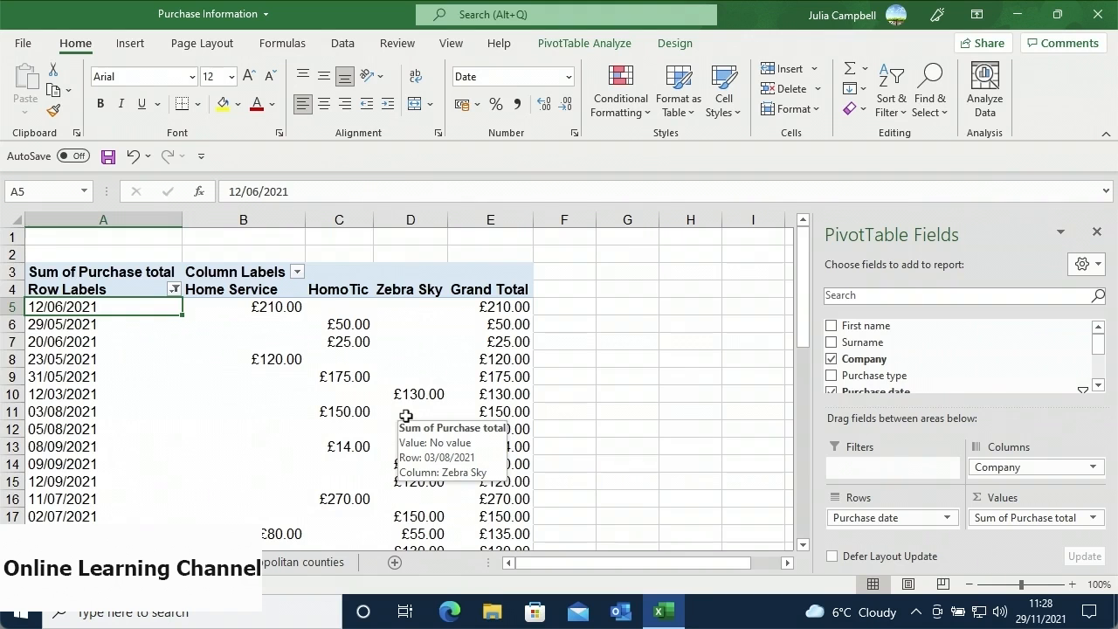
# - Set a custom 'is after' date filter with 11 August 2021 as the cutoff
pyautogui.click(175, 290)
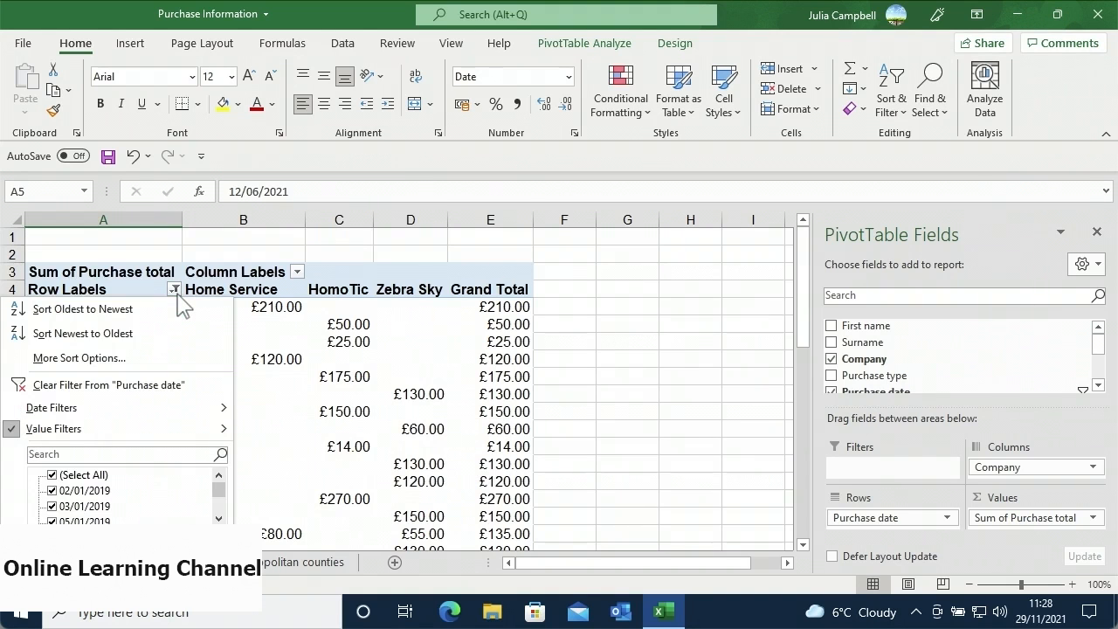
pyautogui.moveTo(206, 409)
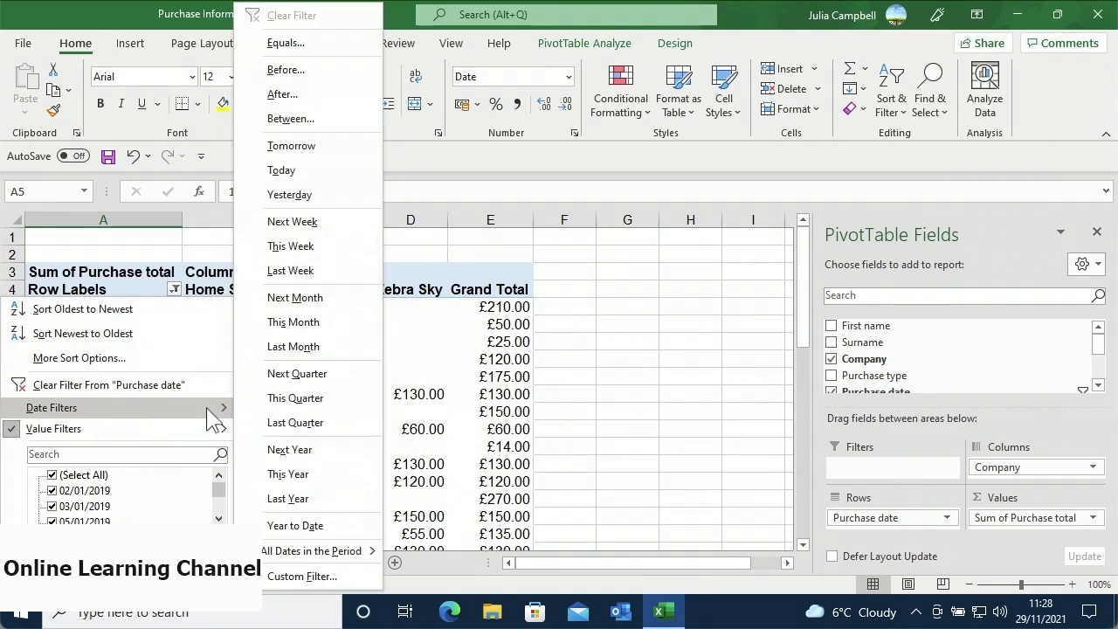
pyautogui.click(355, 571)
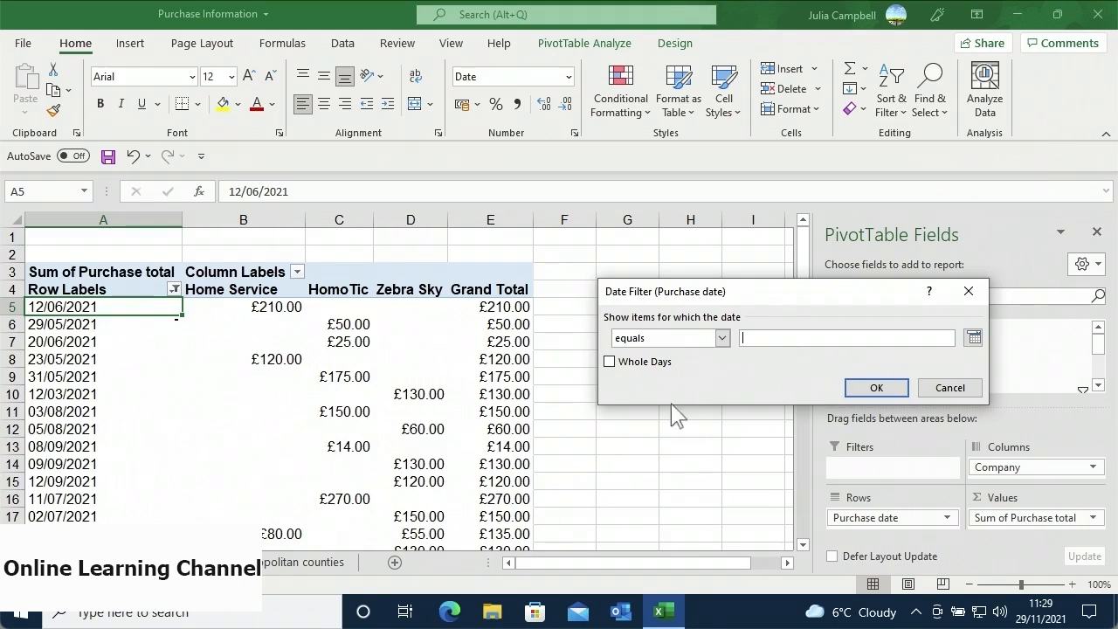
pyautogui.click(721, 338)
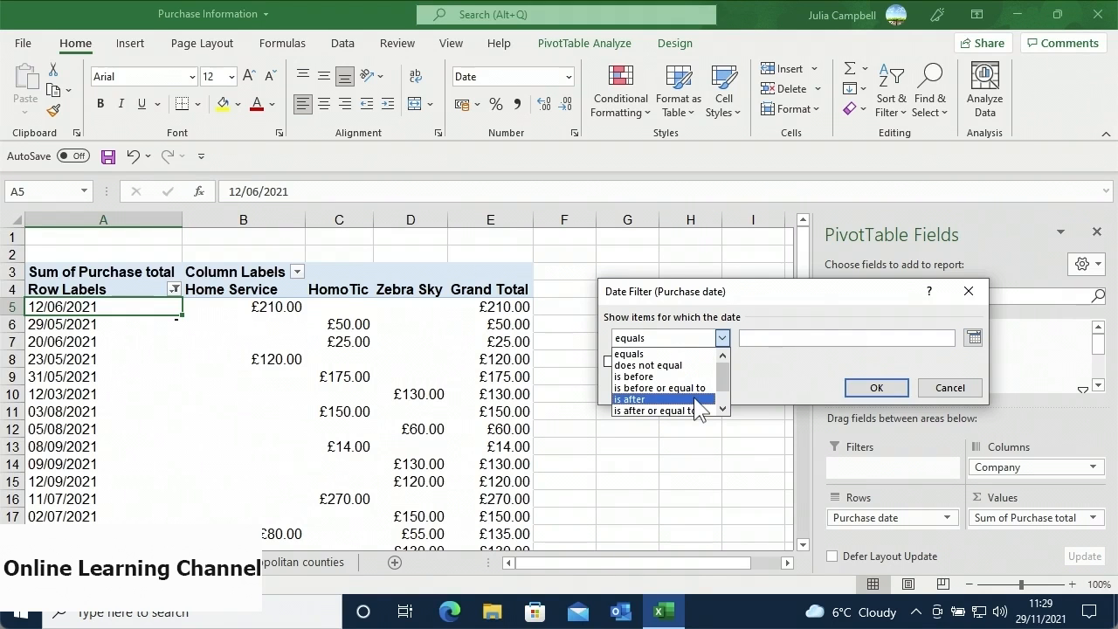
pyautogui.click(663, 399)
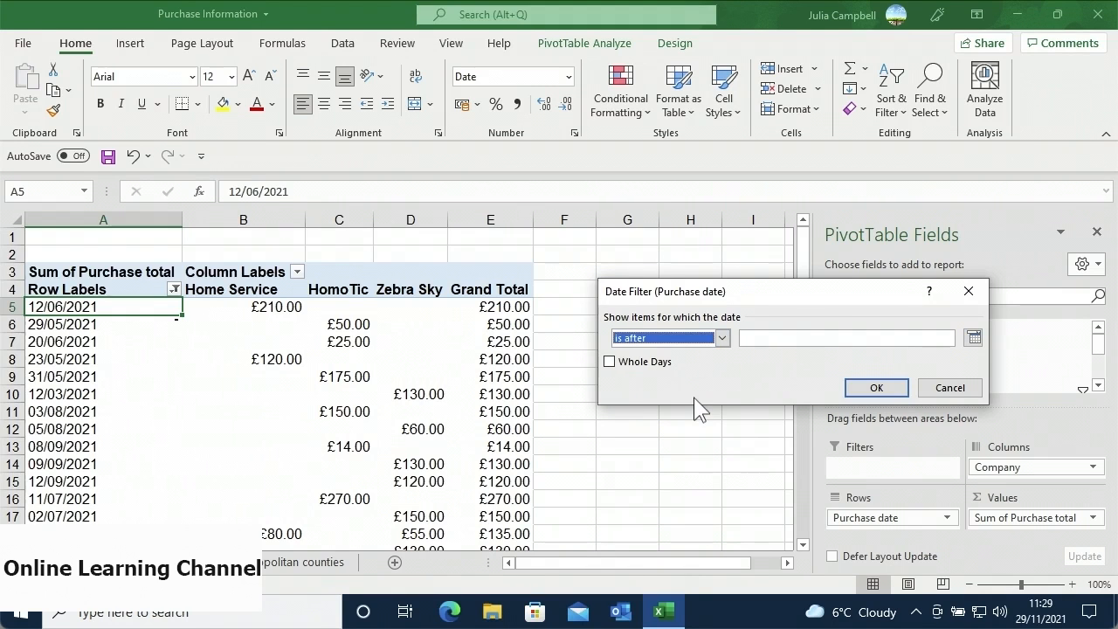
pyautogui.click(972, 338)
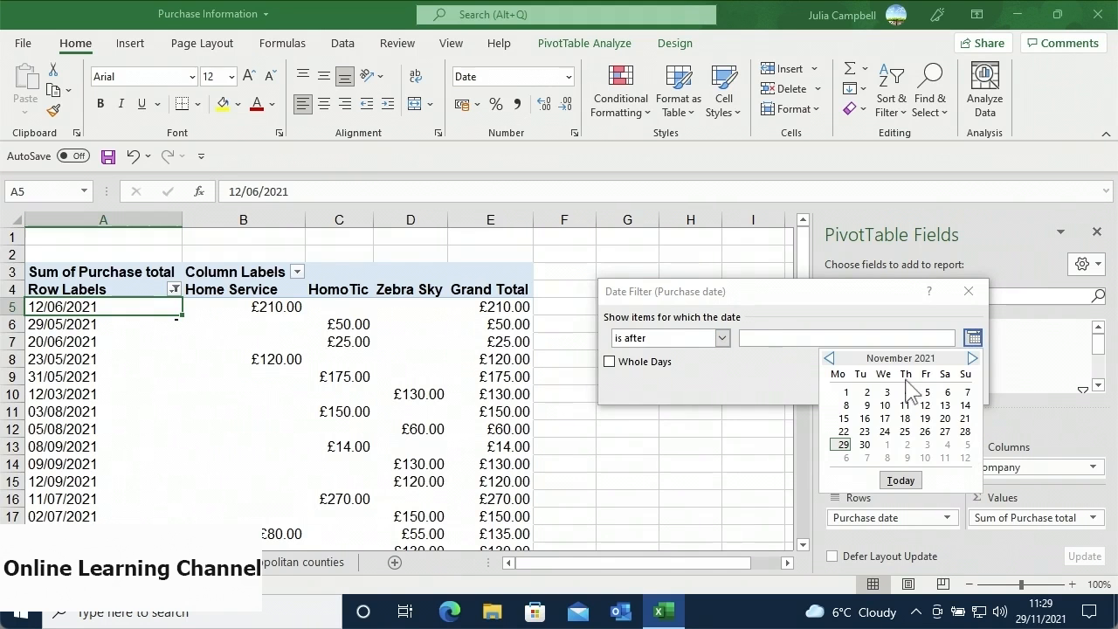
pyautogui.click(828, 359)
pyautogui.click(829, 359)
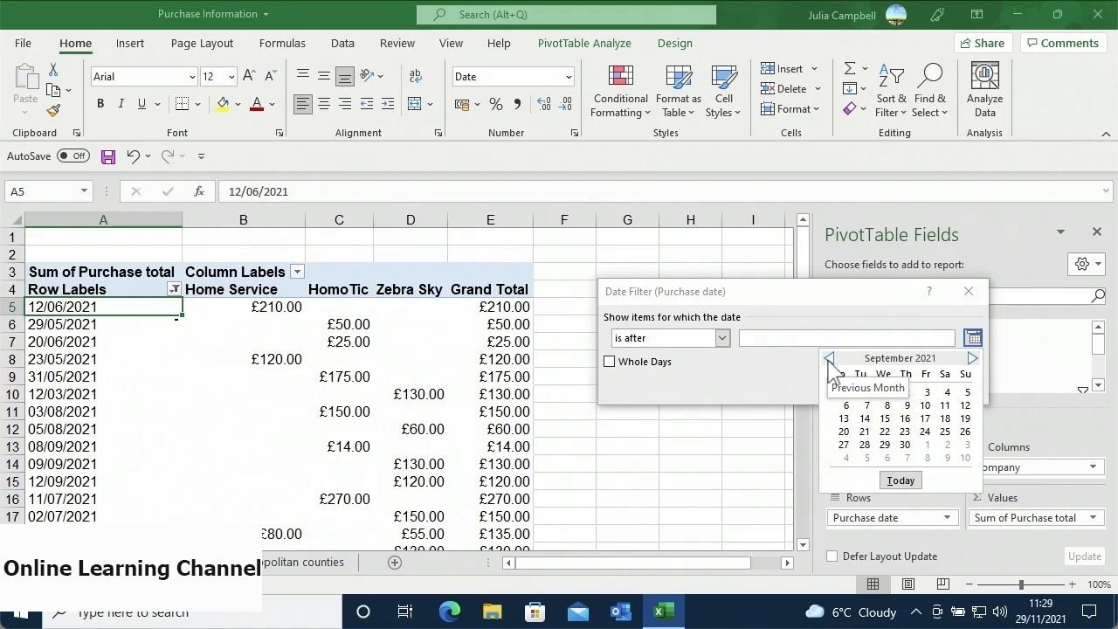
pyautogui.click(828, 359)
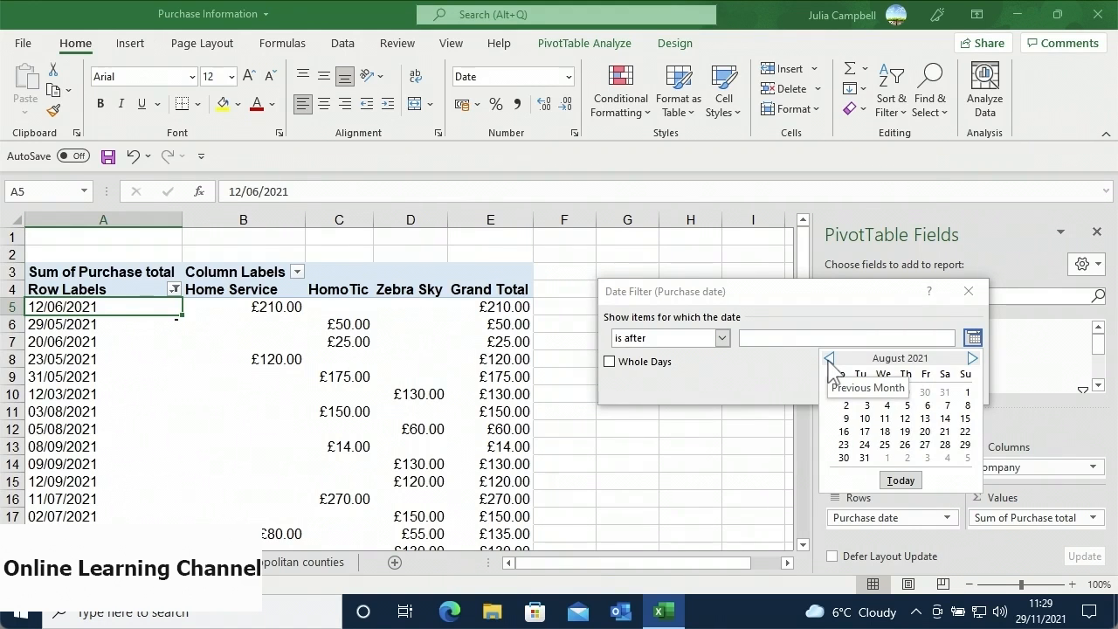
pyautogui.click(884, 418)
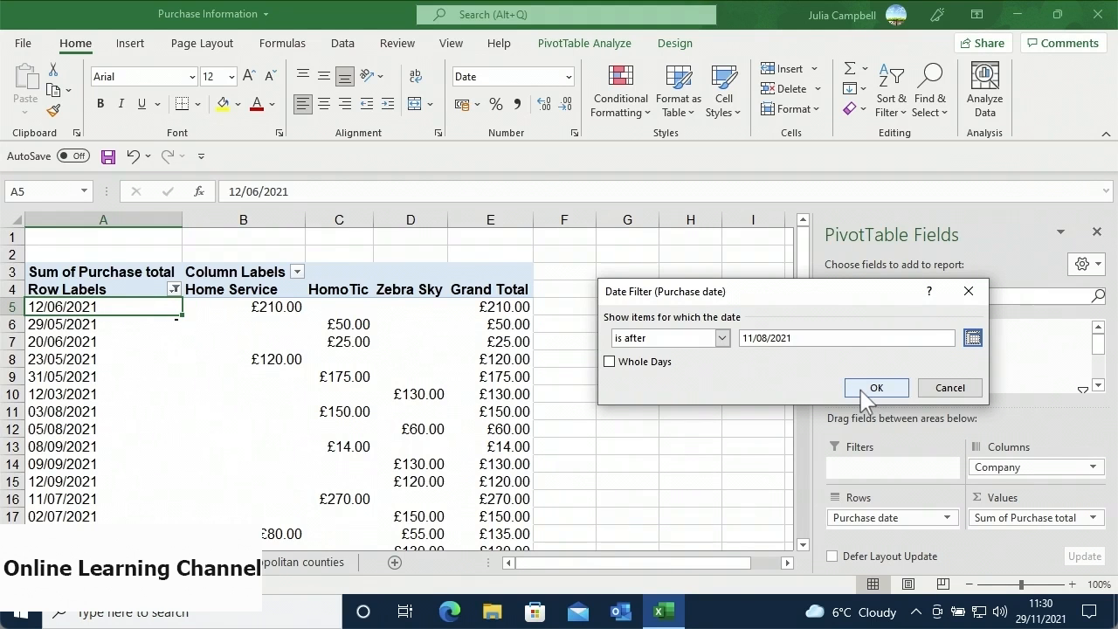
pyautogui.click(873, 388)
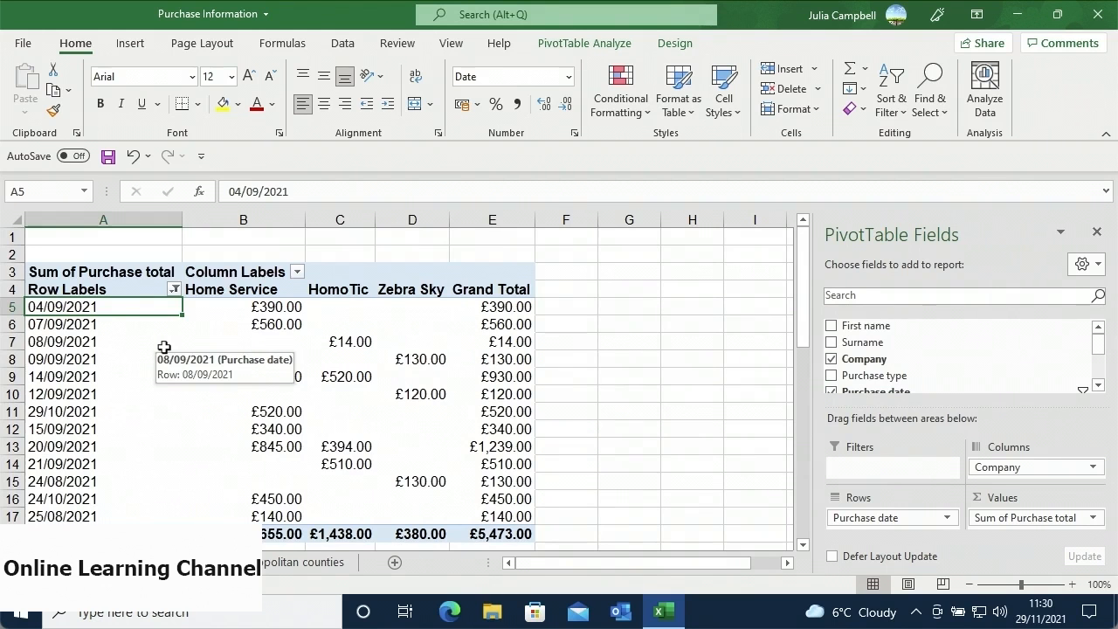
# - Clear the filter from Purchase date, then dismiss the date row context menu unused
pyautogui.click(176, 290)
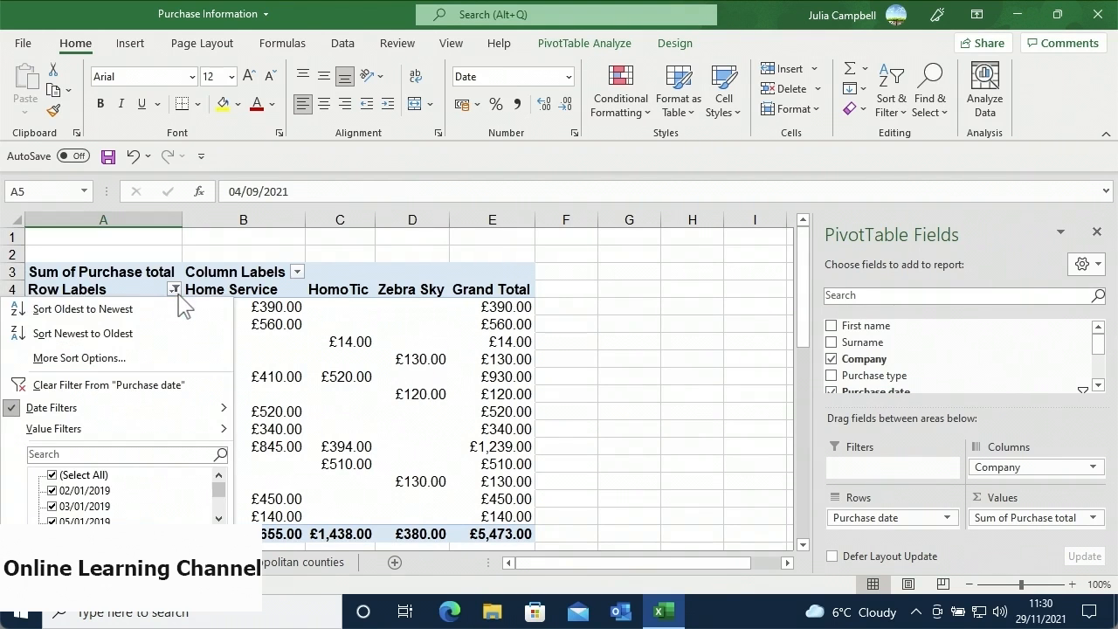
pyautogui.click(153, 389)
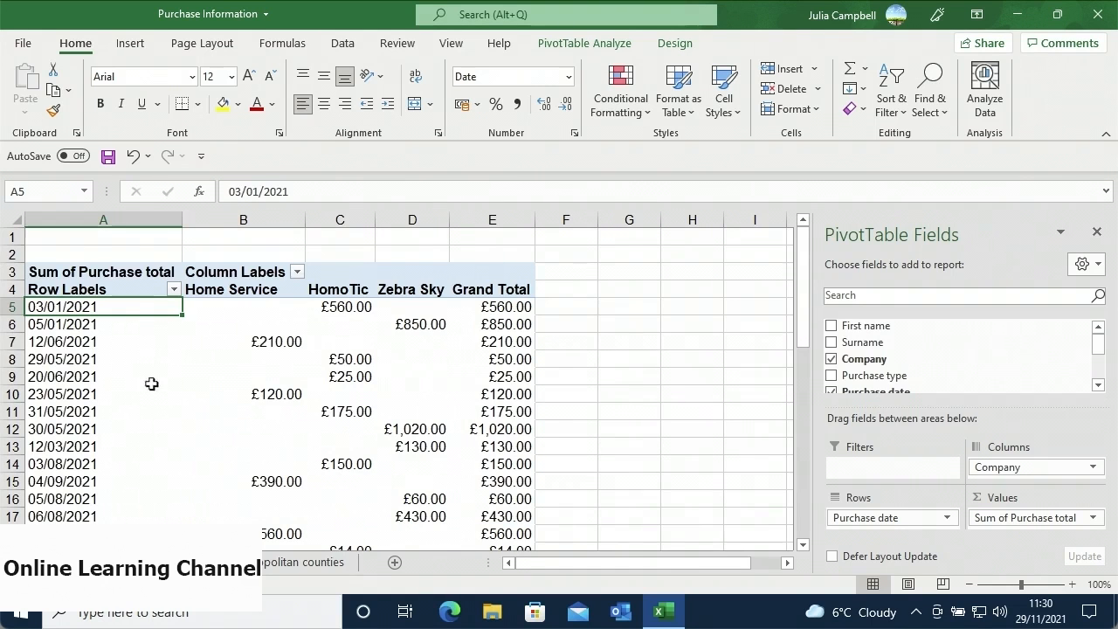
pyautogui.rightClick(153, 382)
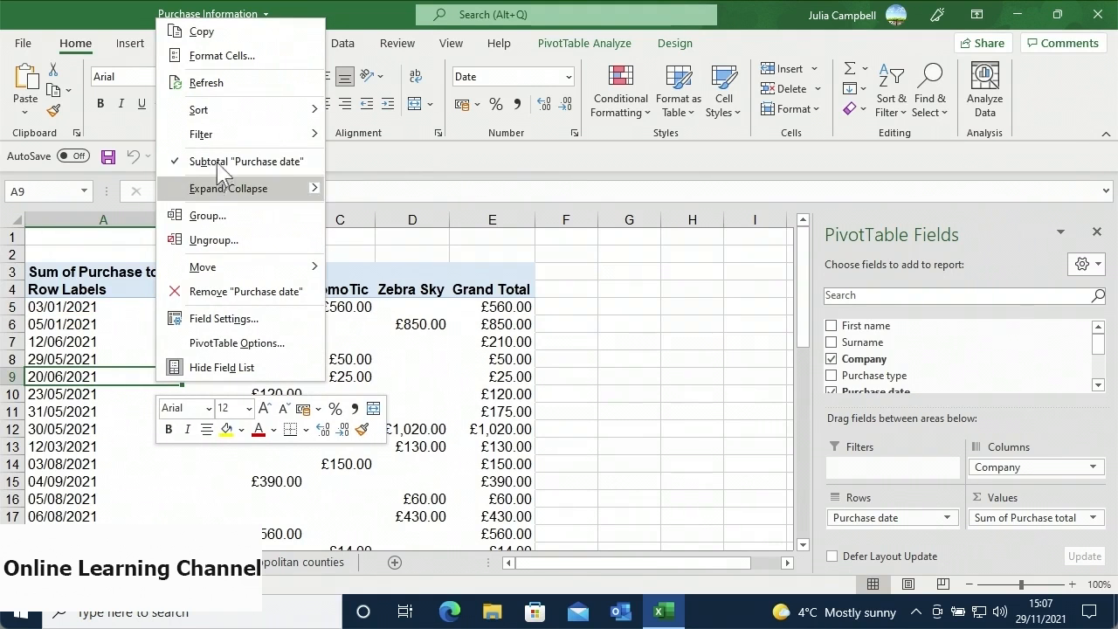
pyautogui.moveTo(237, 141)
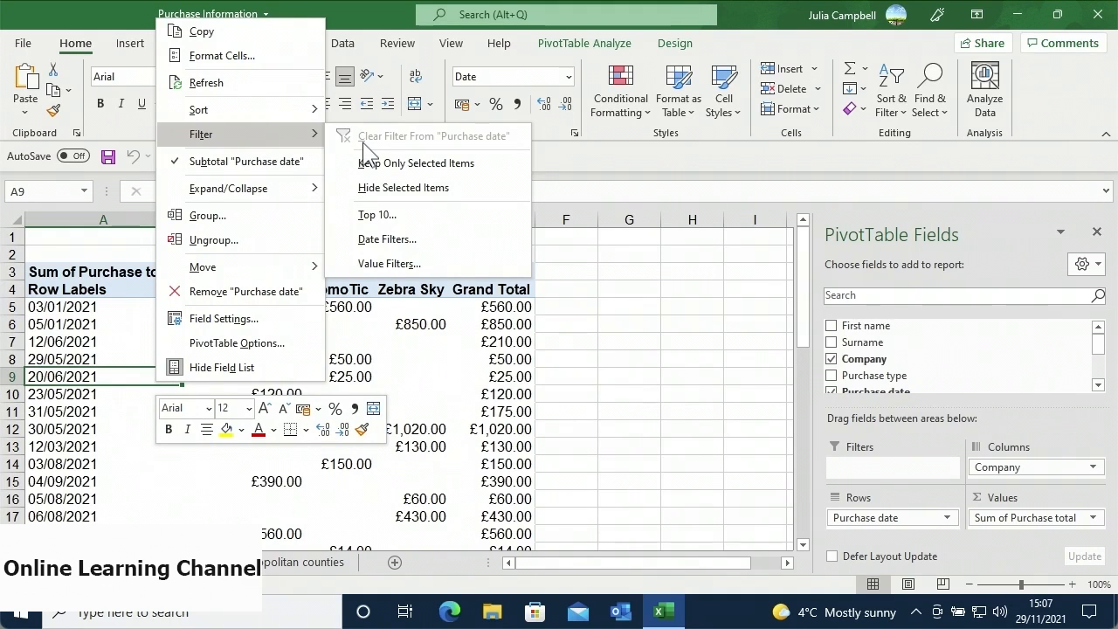
pyautogui.click(427, 327)
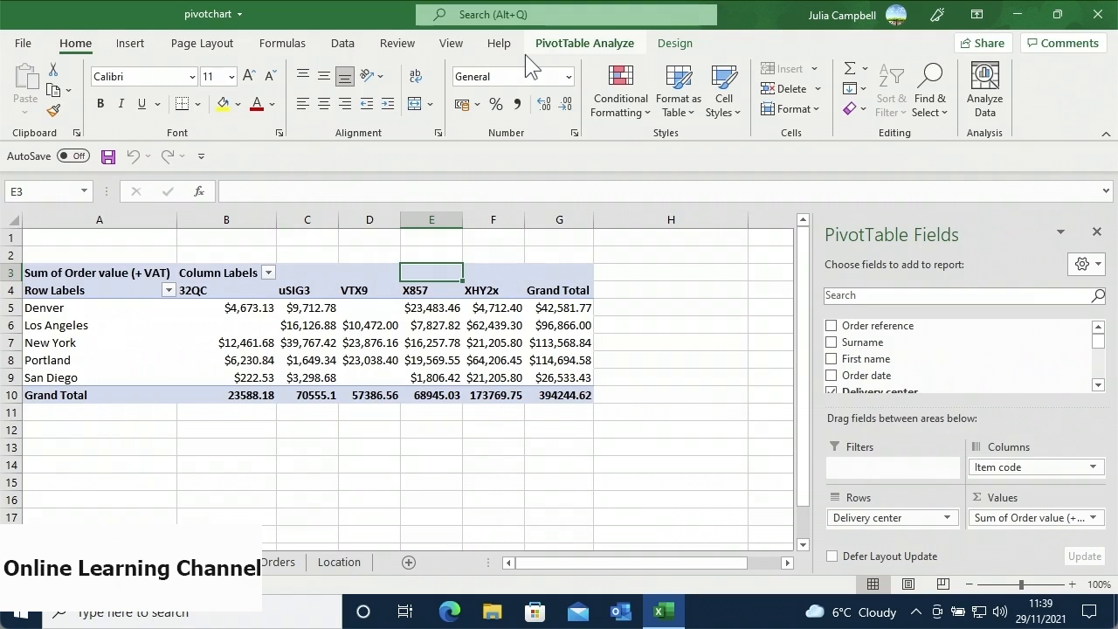
pyautogui.click(672, 44)
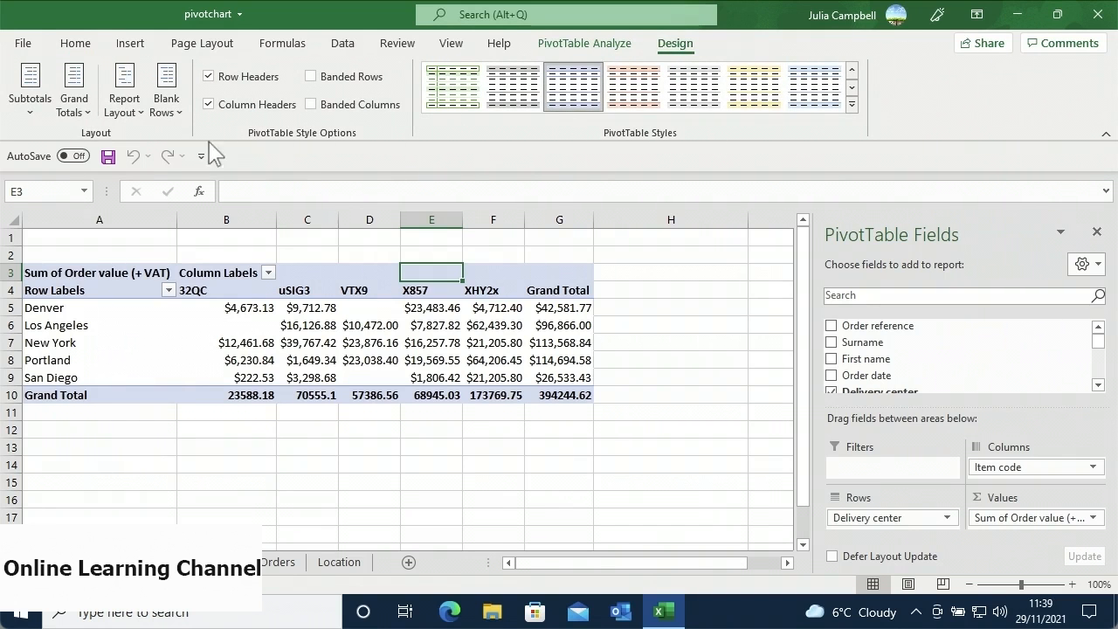
pyautogui.click(80, 120)
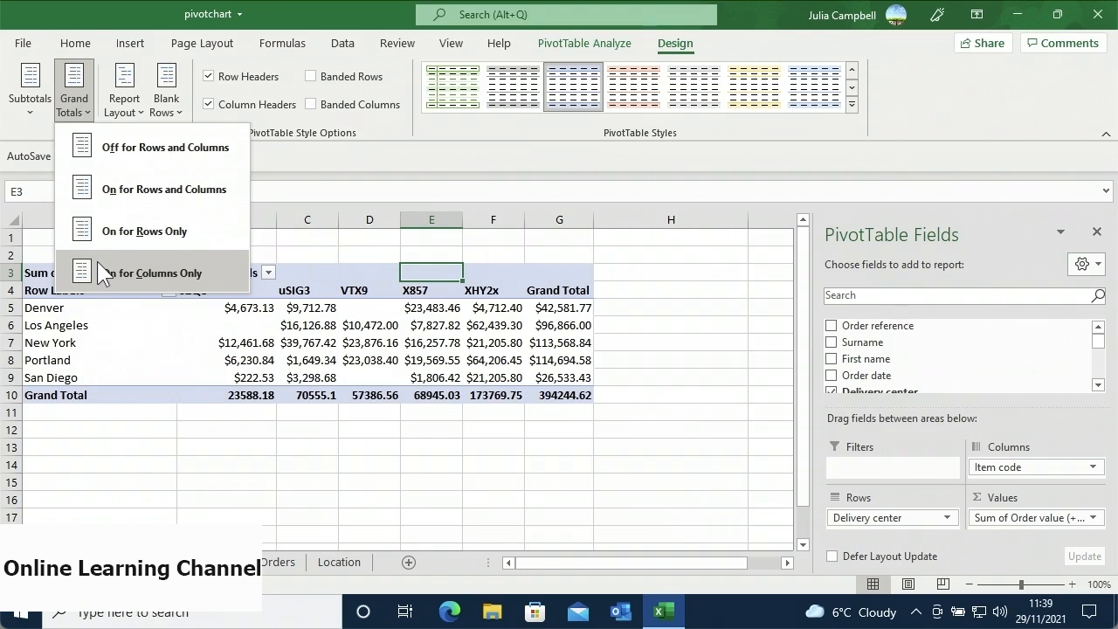
pyautogui.click(148, 155)
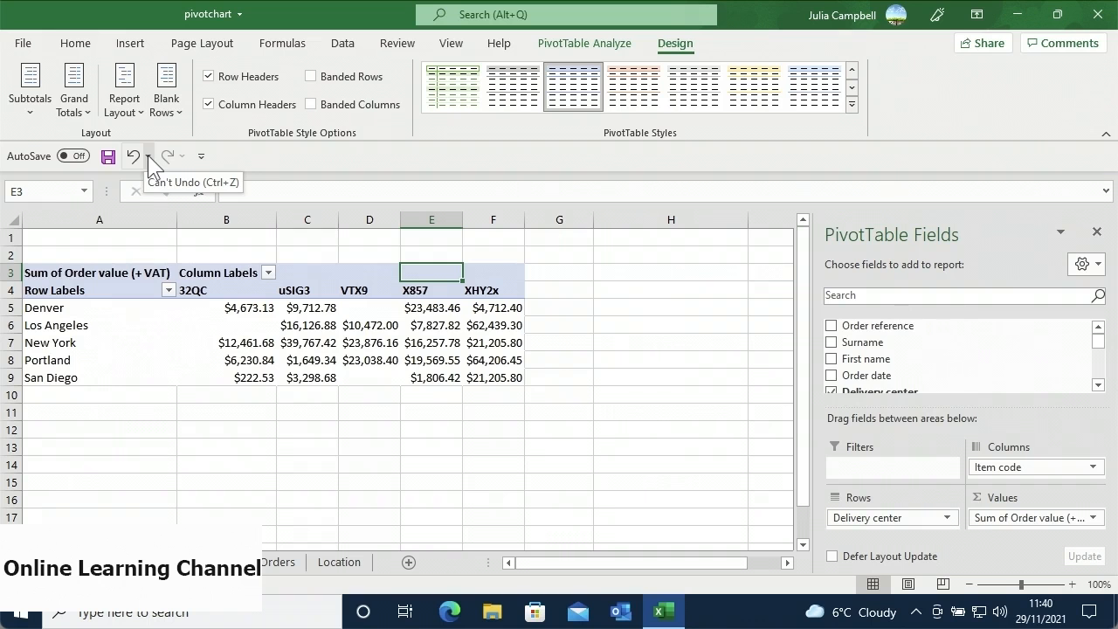
pyautogui.click(89, 112)
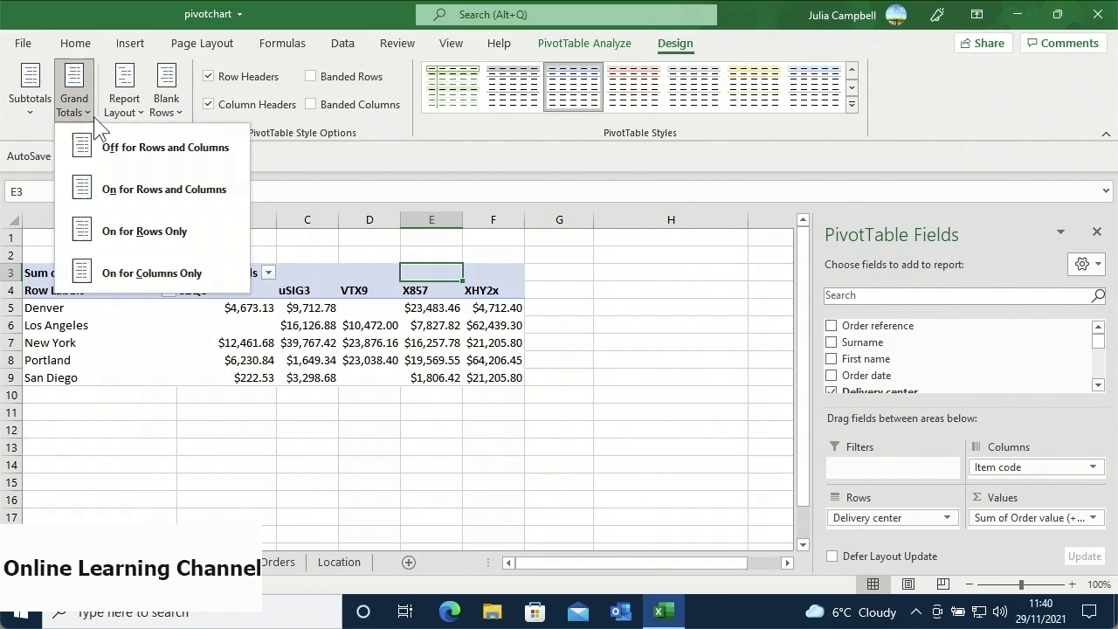
pyautogui.click(104, 196)
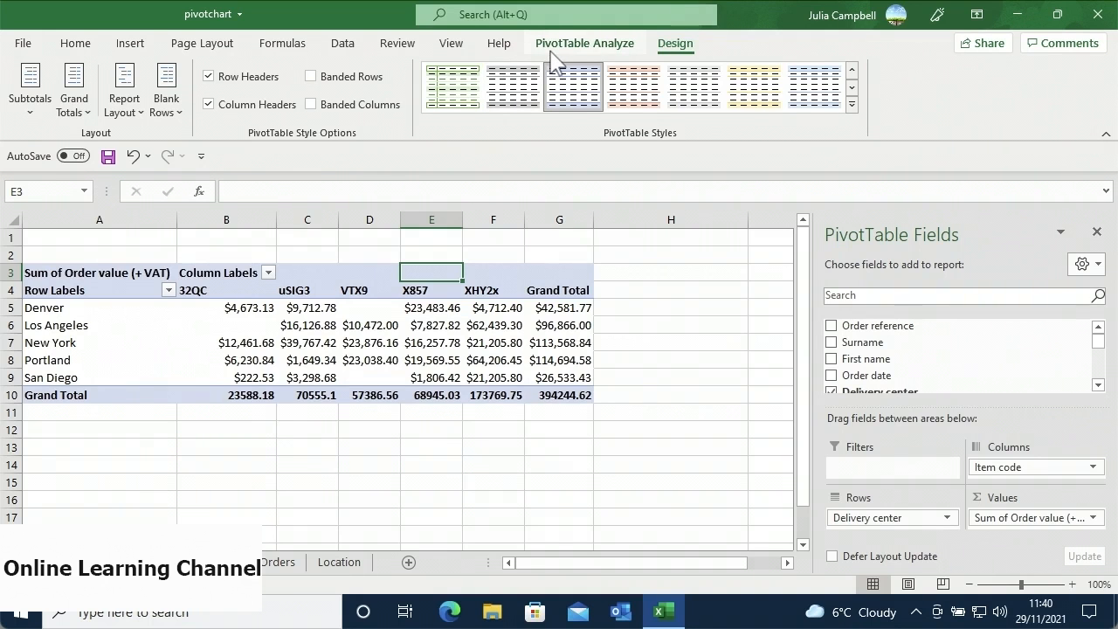
# - In PivotTable Options, uncheck grand totals for both rows and columns
pyautogui.click(580, 44)
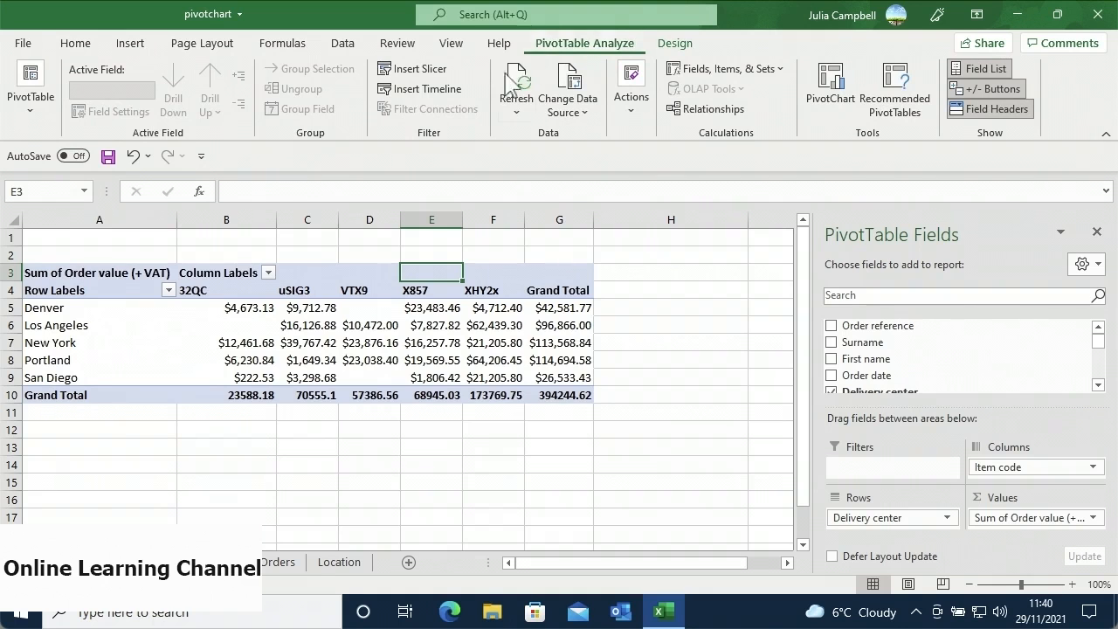
pyautogui.click(47, 115)
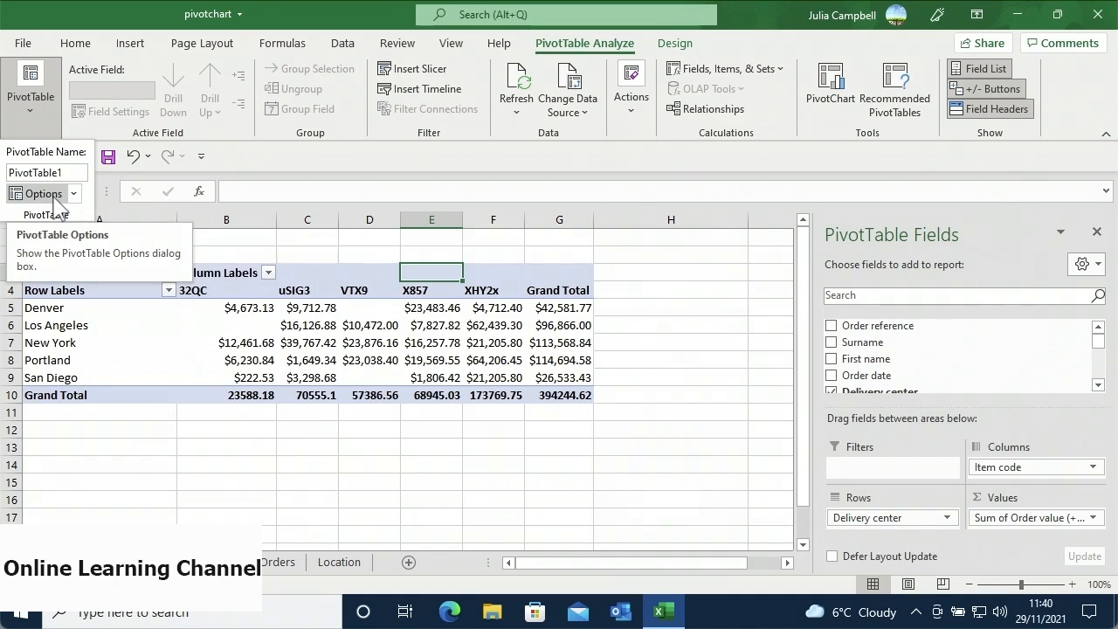
pyautogui.click(42, 193)
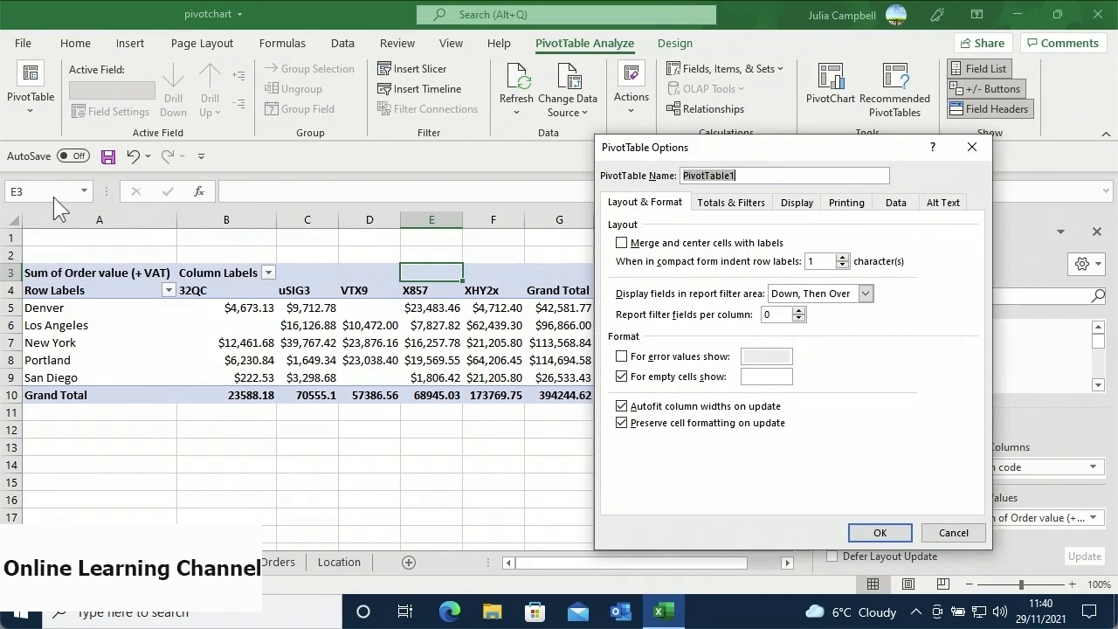
pyautogui.click(739, 208)
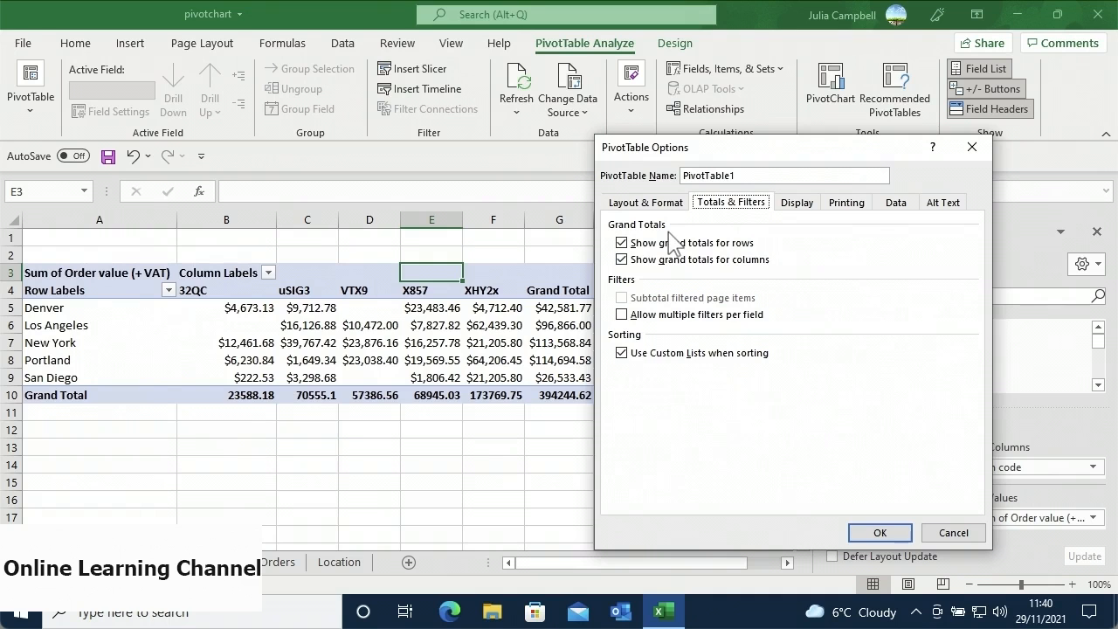
pyautogui.click(622, 260)
pyautogui.click(622, 244)
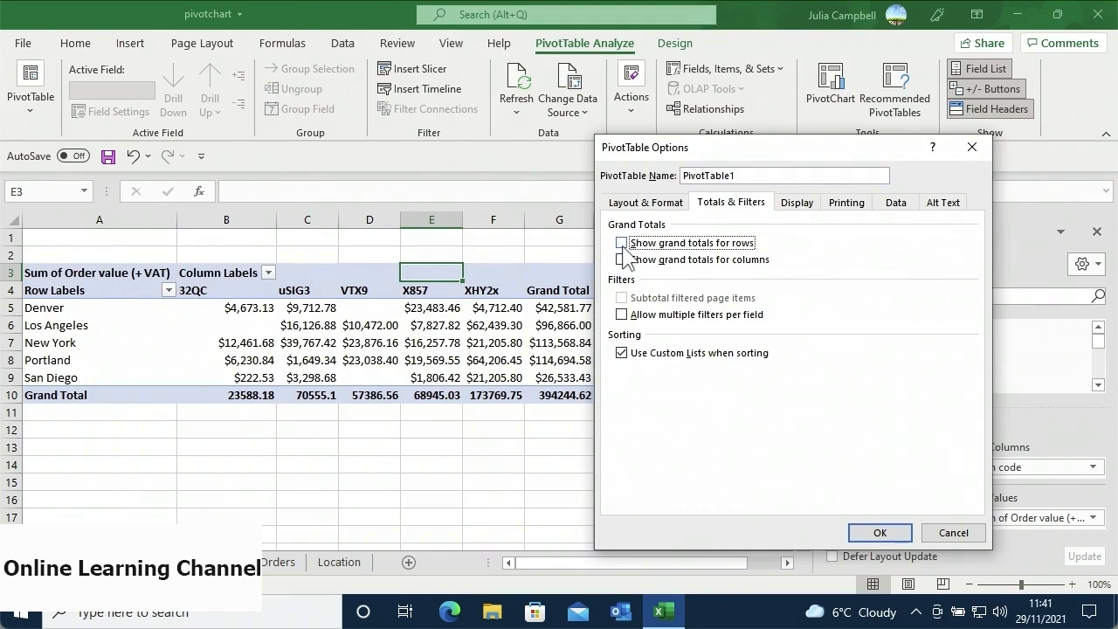
# - Make error values display as % and apply the PivotTable options
pyautogui.click(625, 208)
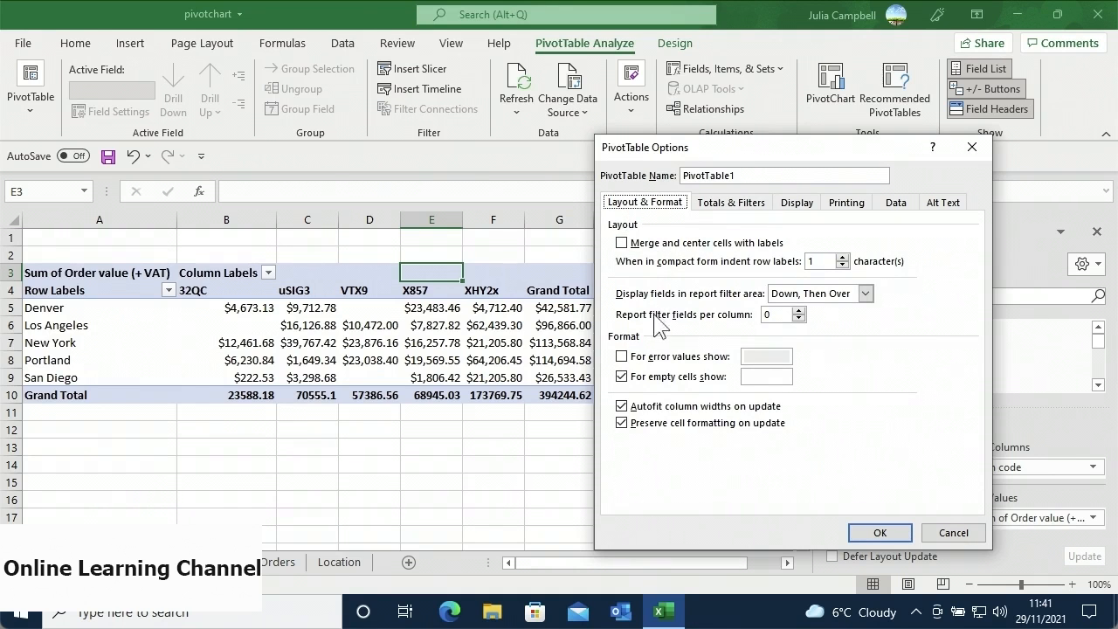
pyautogui.click(622, 357)
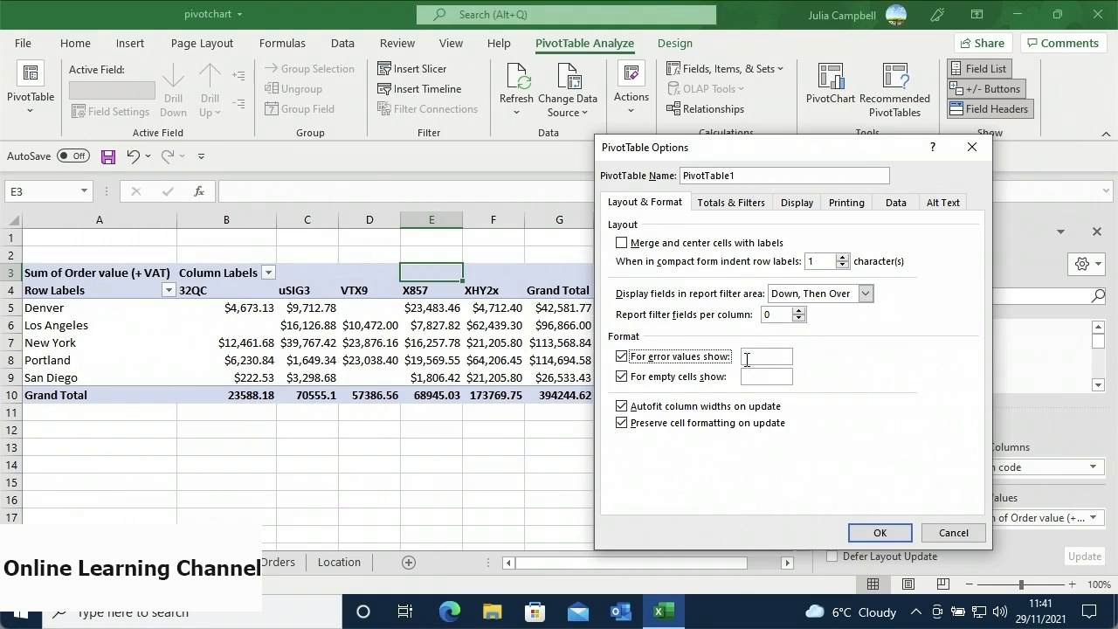
pyautogui.click(749, 355)
pyautogui.write('%')
pyautogui.click(878, 533)
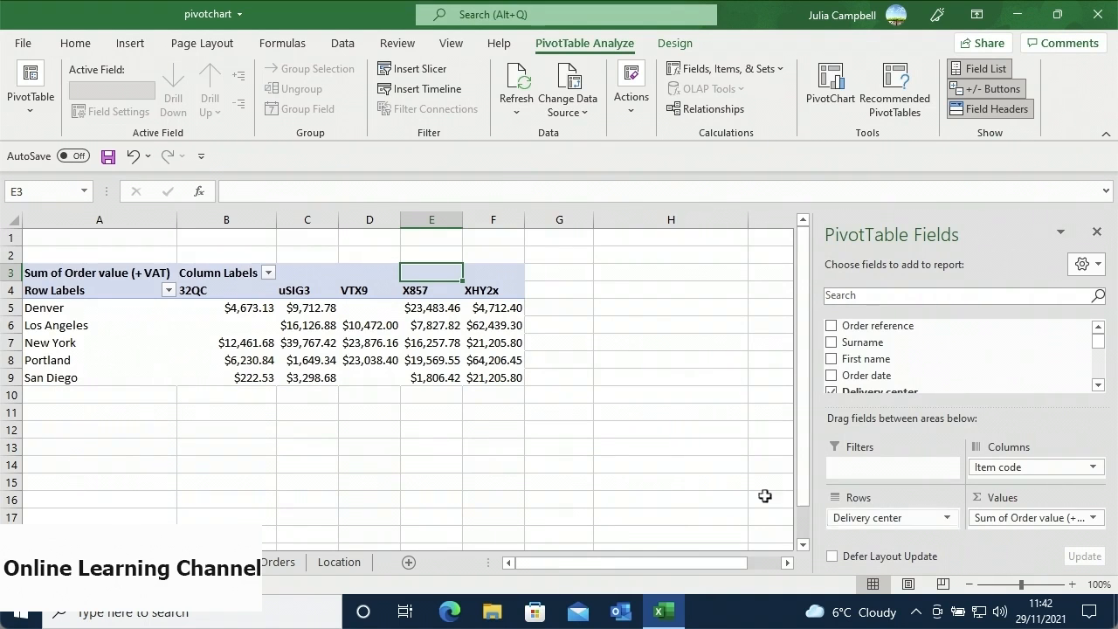
pyautogui.click(40, 122)
# - Reopen PivotTable Options and review the Printing, Display and Data settings
pyautogui.click(42, 196)
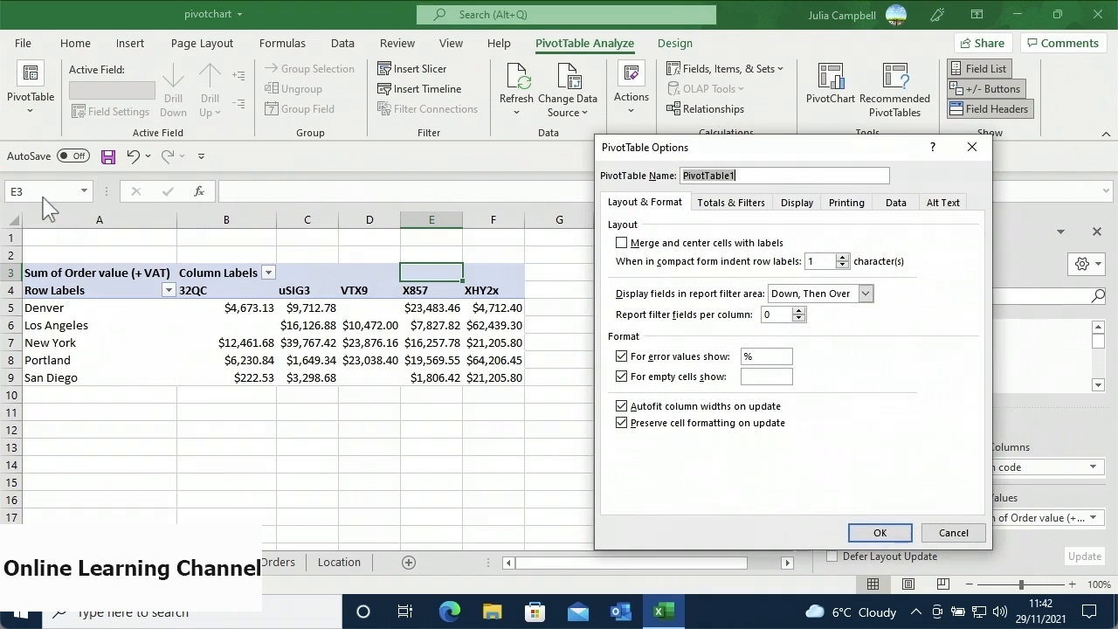
pyautogui.click(847, 203)
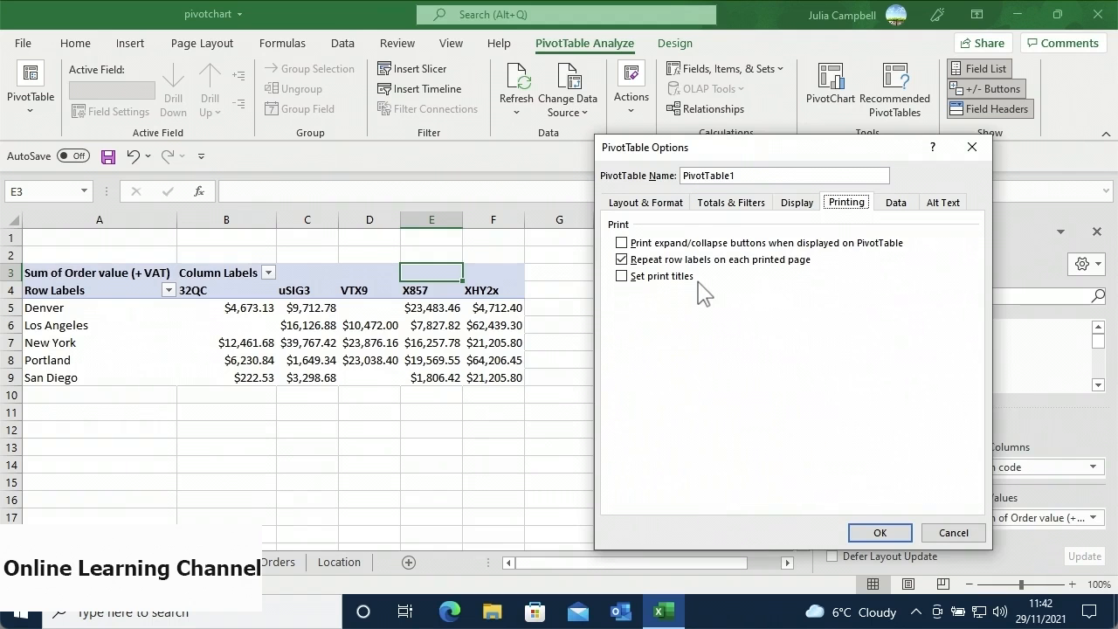
pyautogui.click(799, 206)
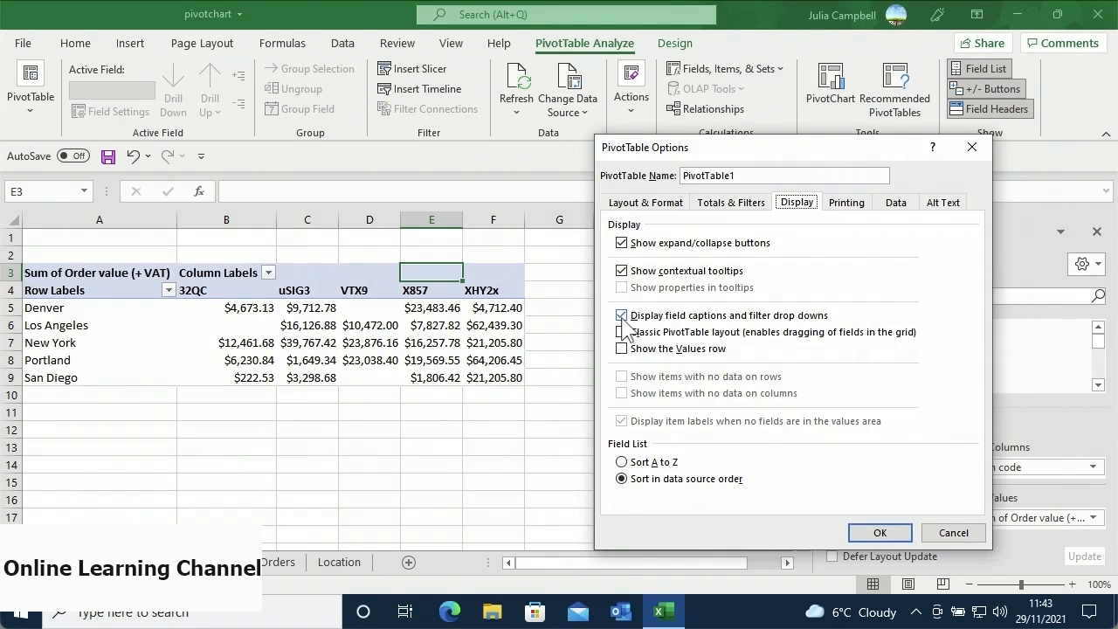
pyautogui.click(892, 203)
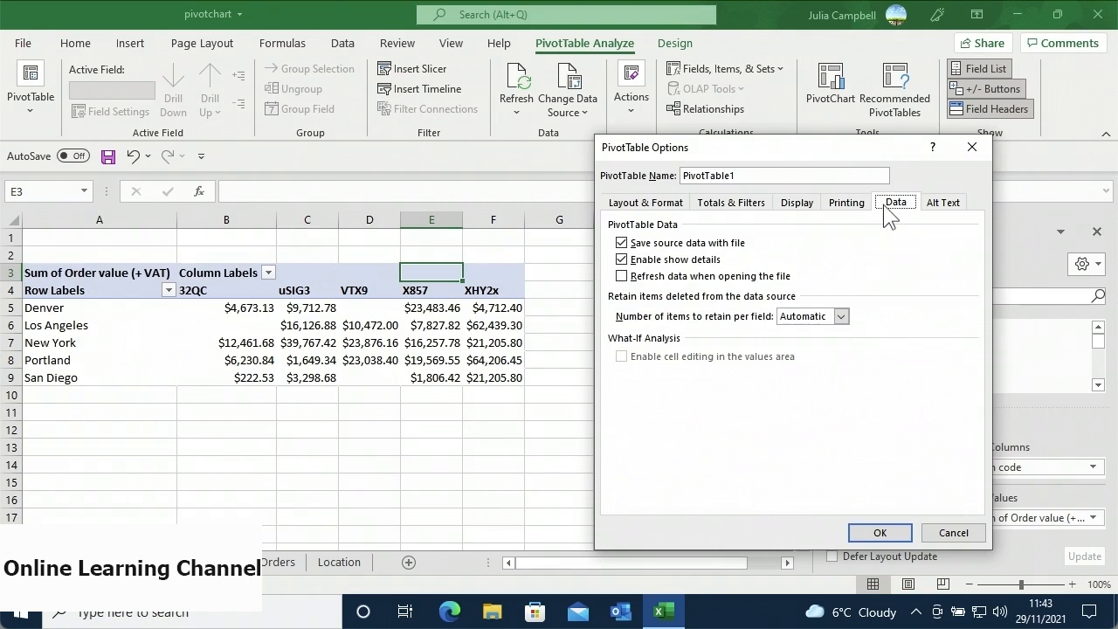
# - Disable Enable show details, enable Refresh data when opening the file, and accept the warning
pyautogui.click(622, 259)
pyautogui.click(621, 278)
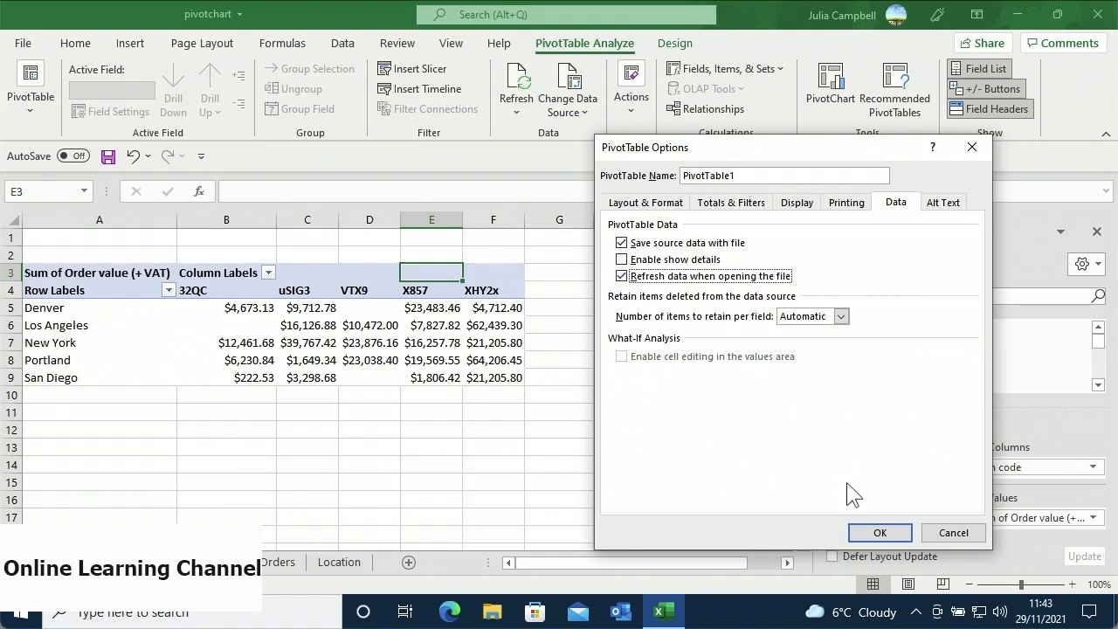
pyautogui.click(879, 533)
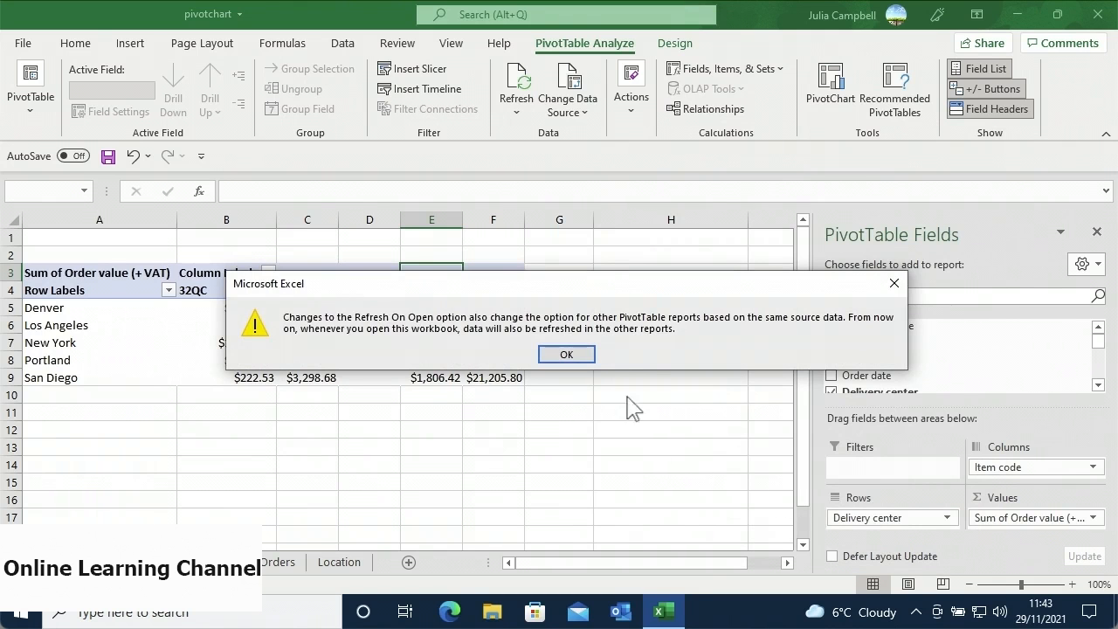
pyautogui.click(589, 351)
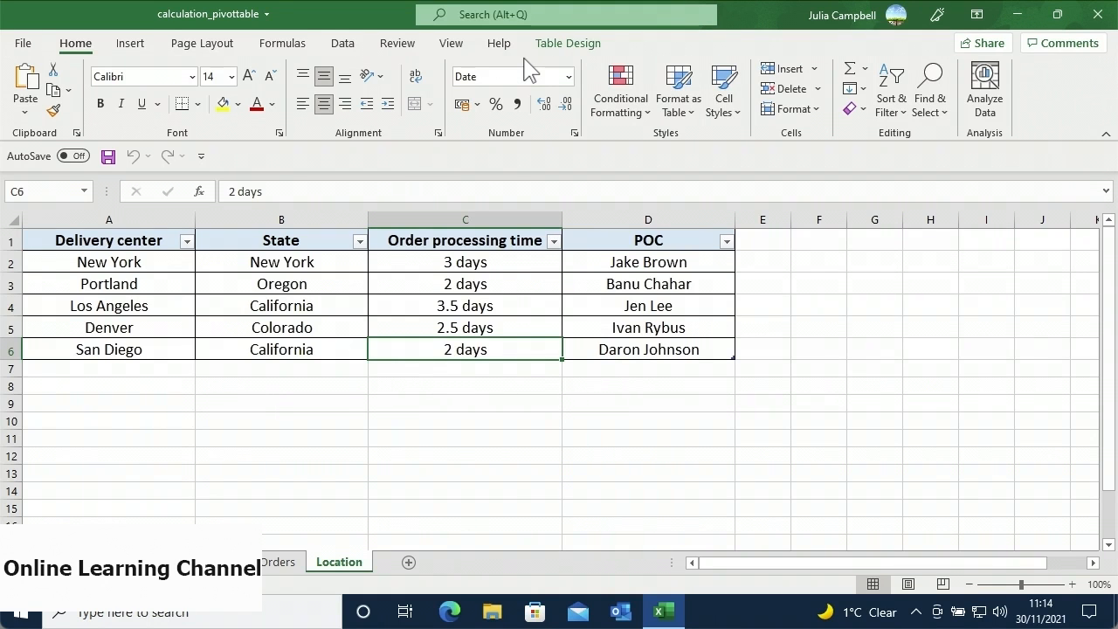
# - Select the table A1:D6 and insert a PivotChart placed at Location!$A$8
pyautogui.click(165, 239)
pyautogui.moveTo(186, 258); pyautogui.dragTo(601, 349)
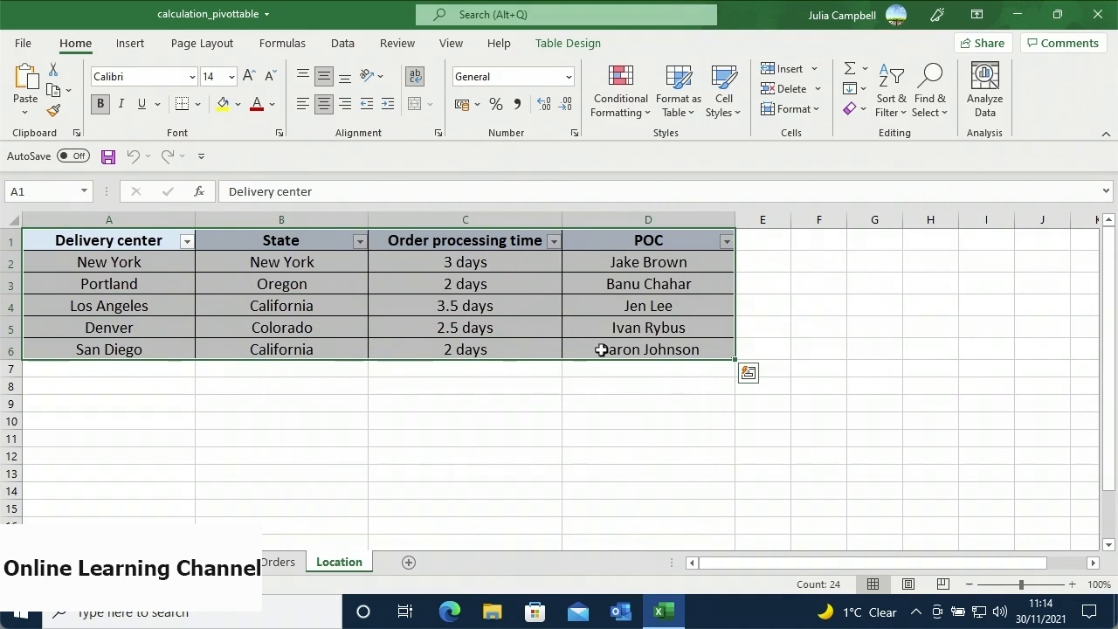
pyautogui.click(130, 50)
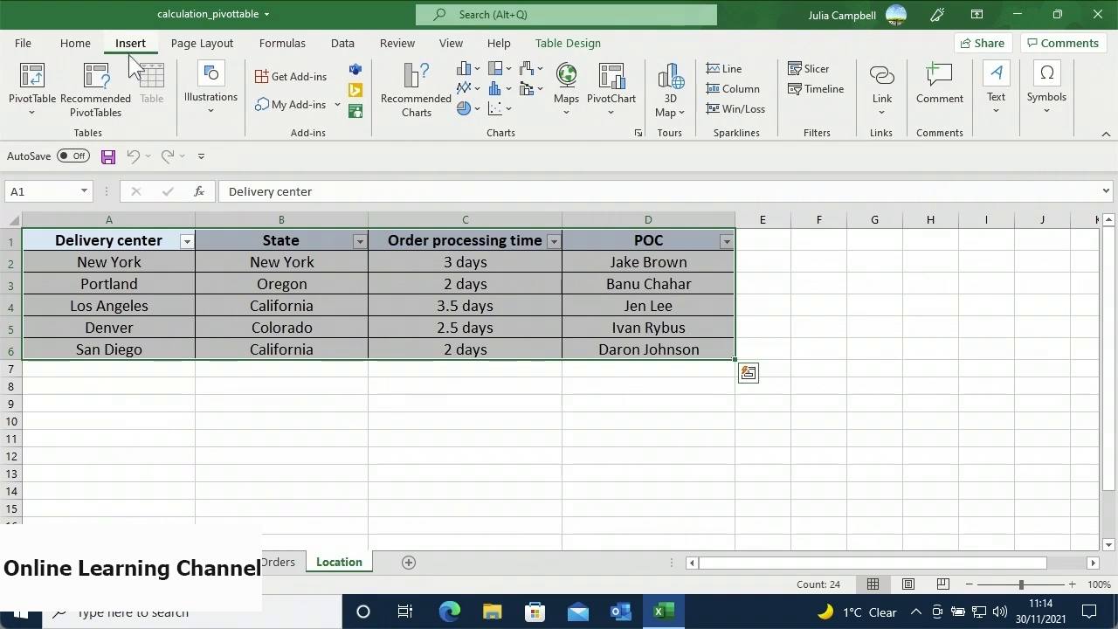
pyautogui.click(611, 87)
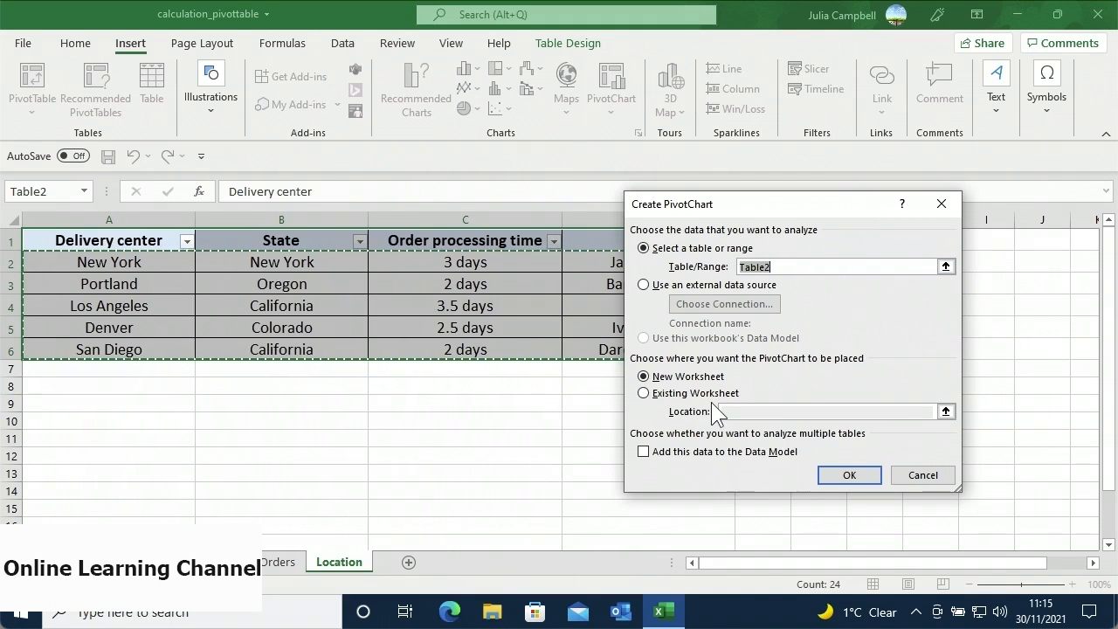
pyautogui.click(645, 393)
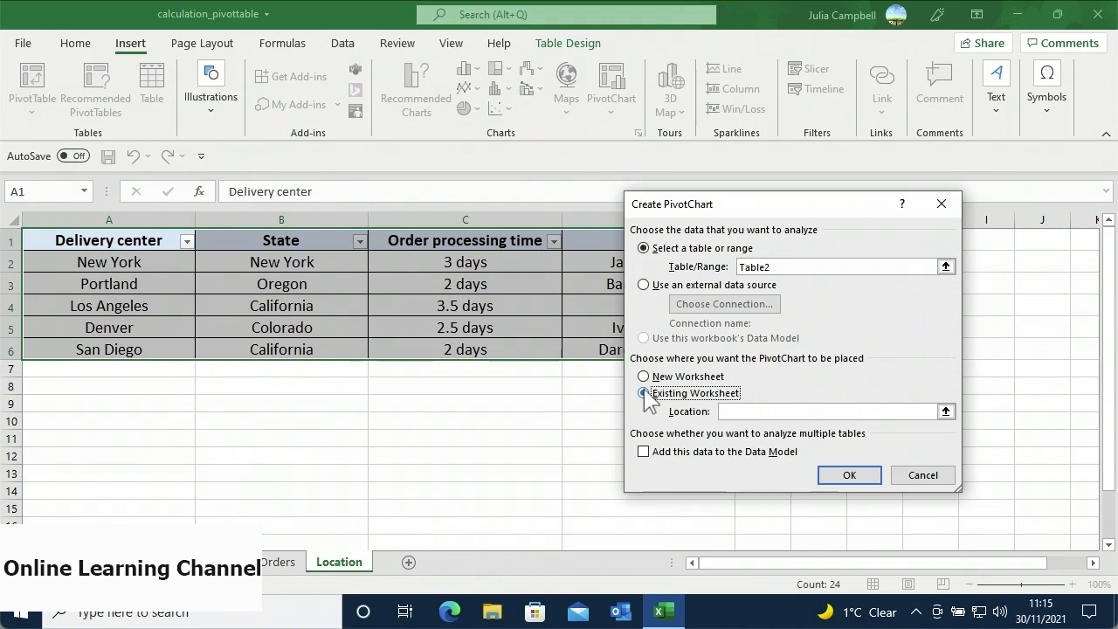
pyautogui.click(945, 411)
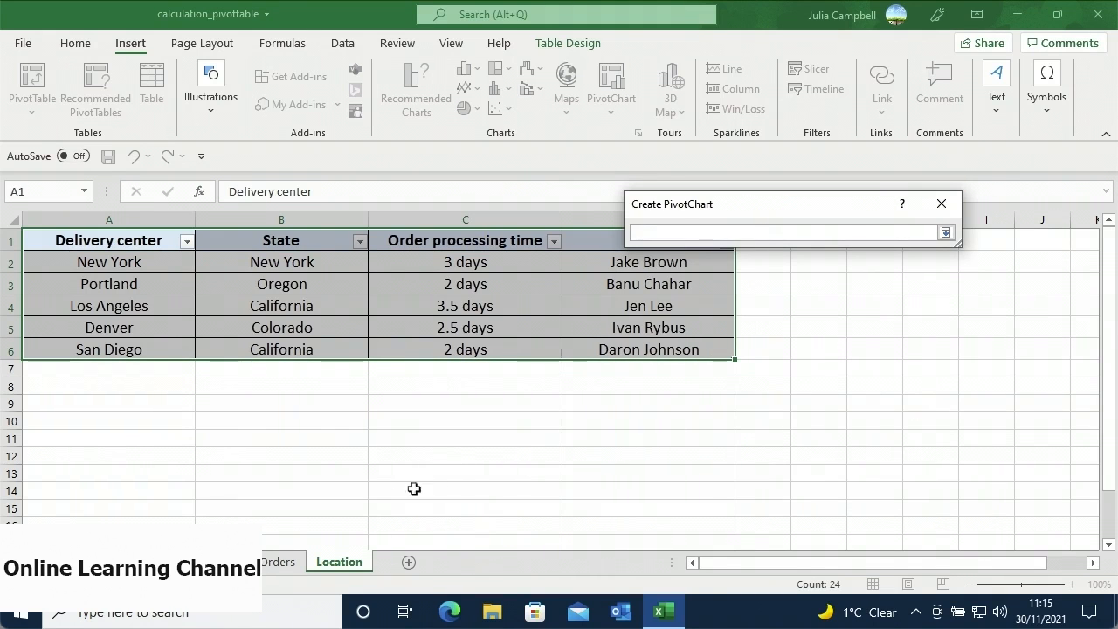
pyautogui.click(349, 562)
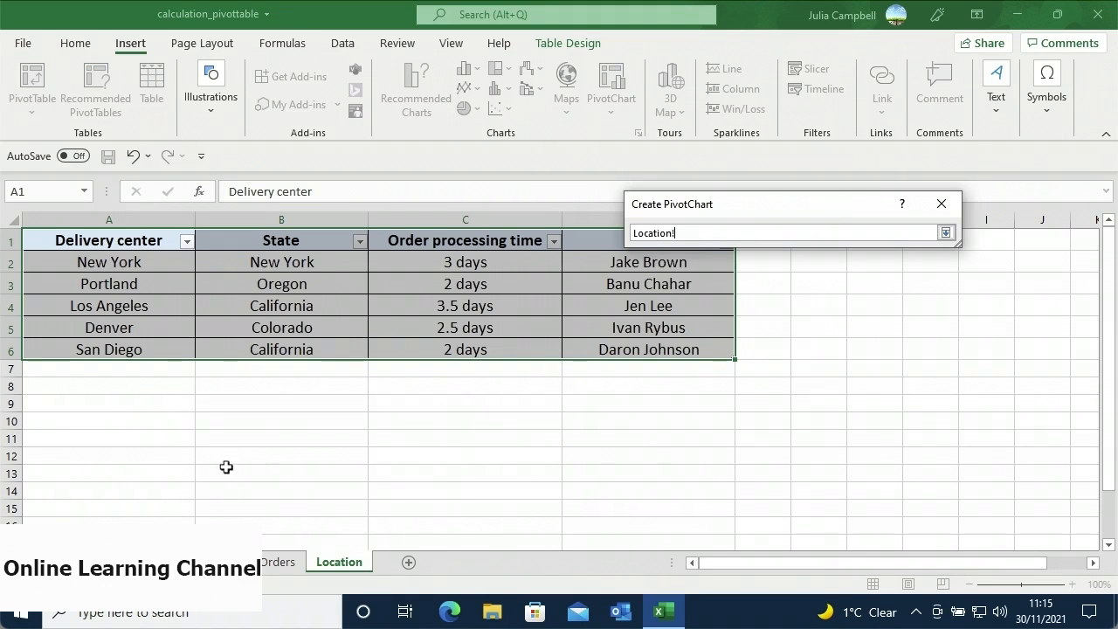
pyautogui.click(124, 388)
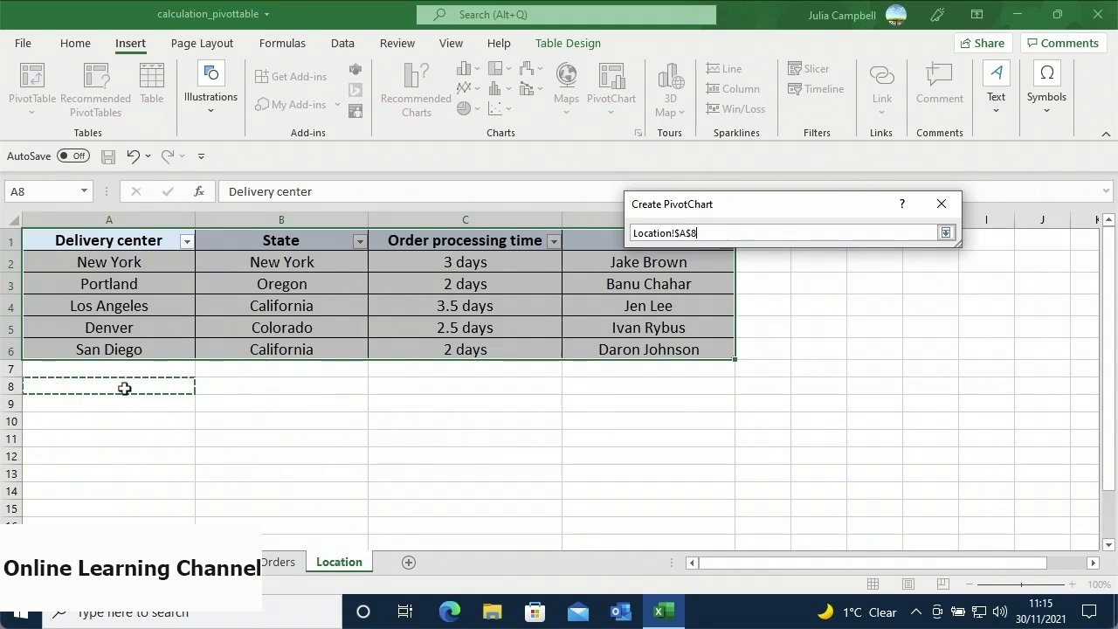
pyautogui.press('Return')
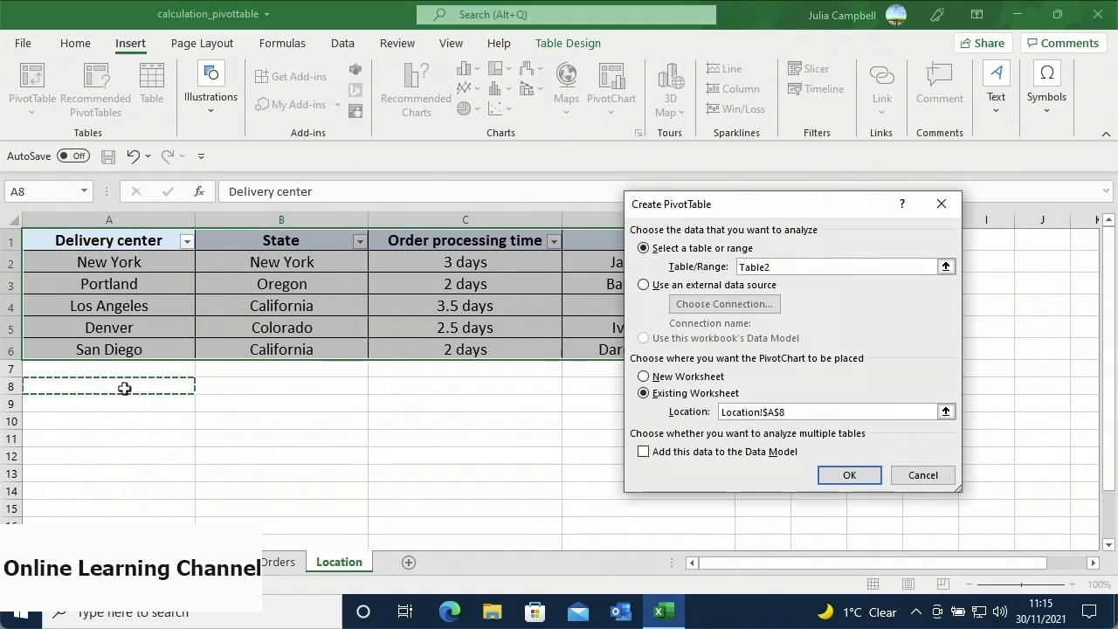
pyautogui.click(838, 477)
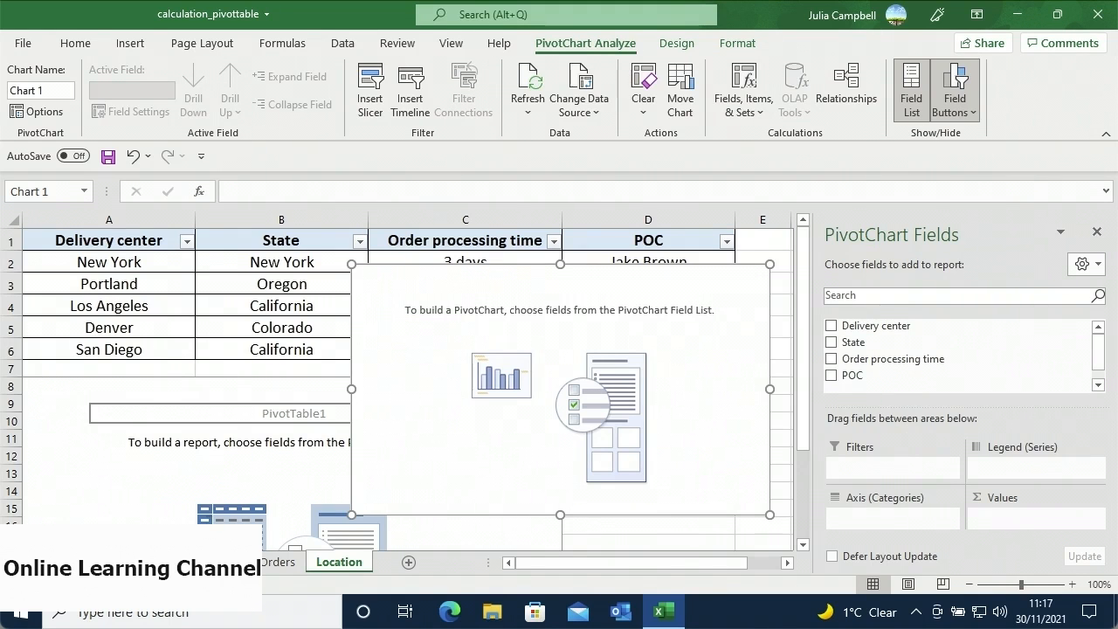
# - Switch to the sheet tab with the Sum of Order value (+VAT) pivot table
pyautogui.click(209, 562)
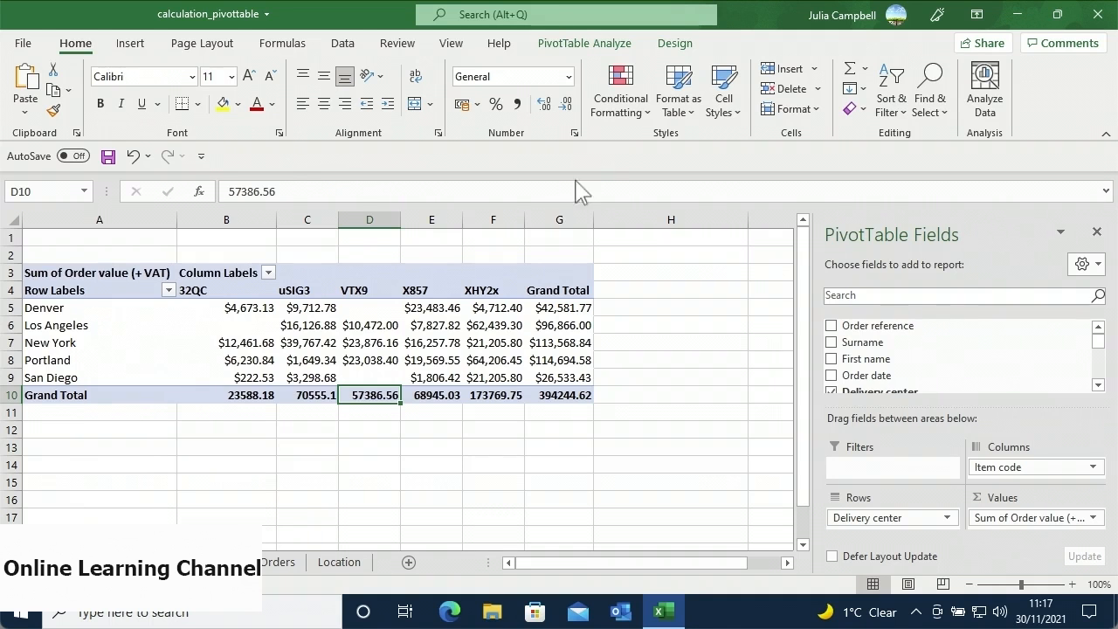
# - Insert a Clustered Column PivotChart from the order value pivot table
pyautogui.click(594, 43)
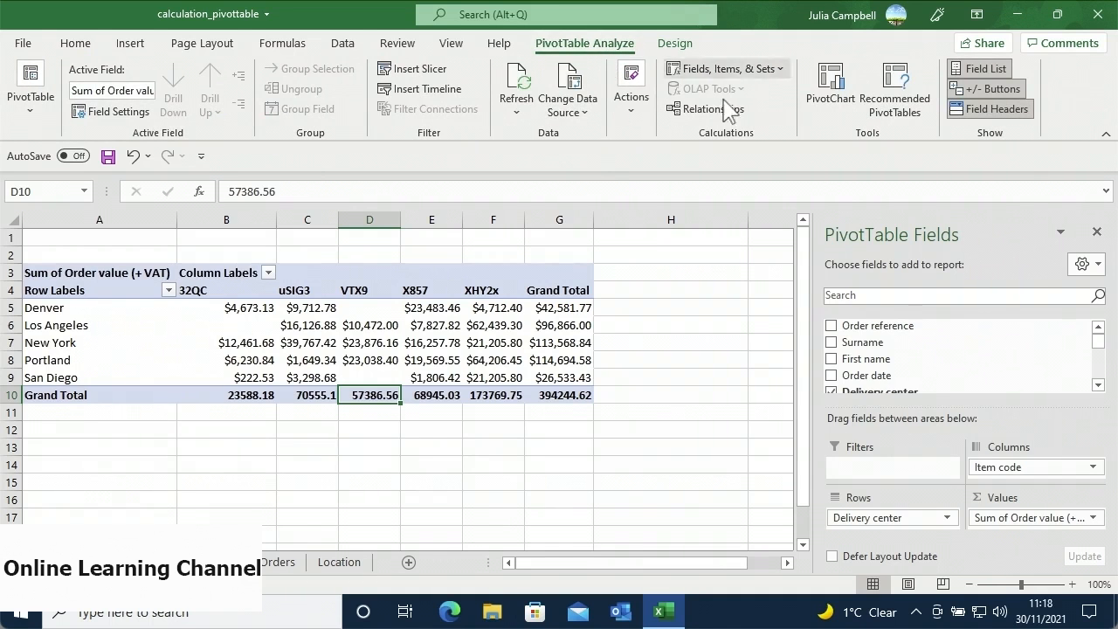
pyautogui.click(829, 119)
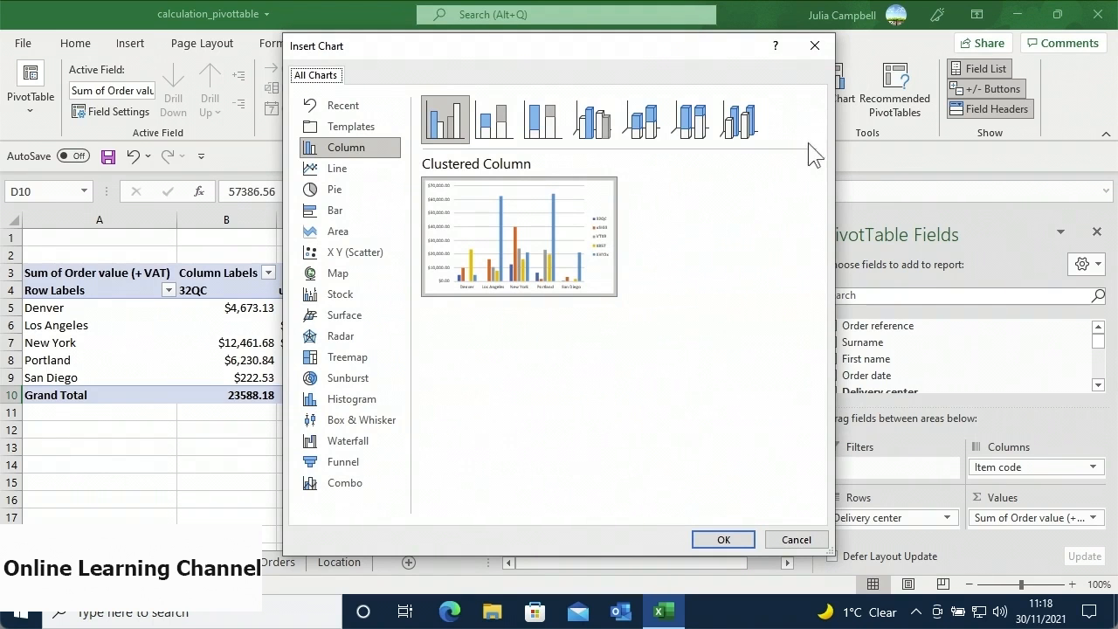
pyautogui.moveTo(498, 205)
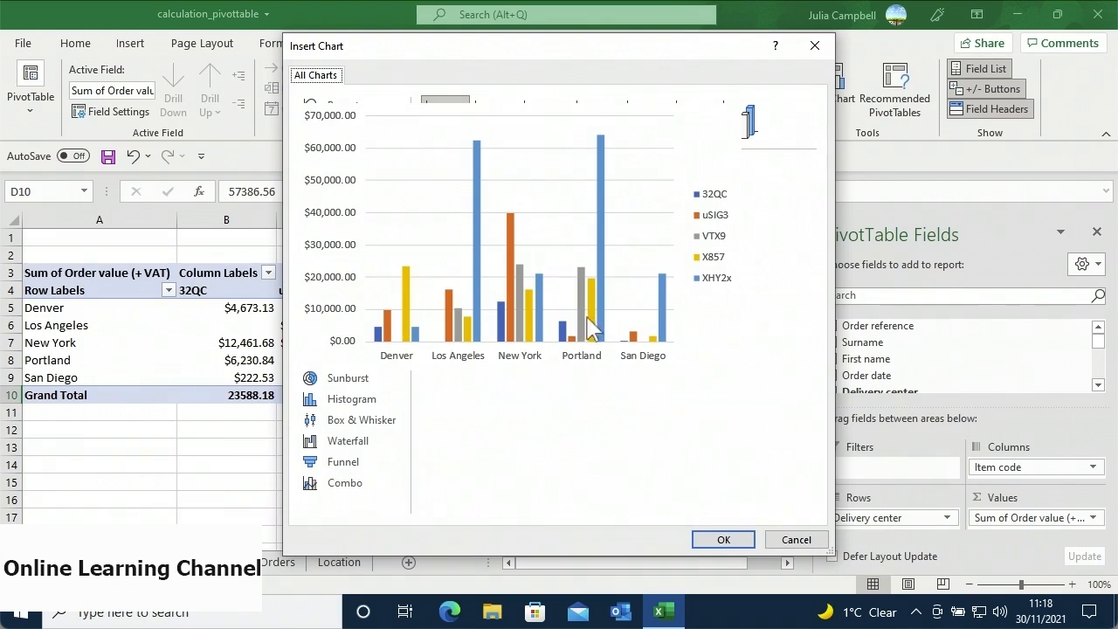
pyautogui.click(721, 540)
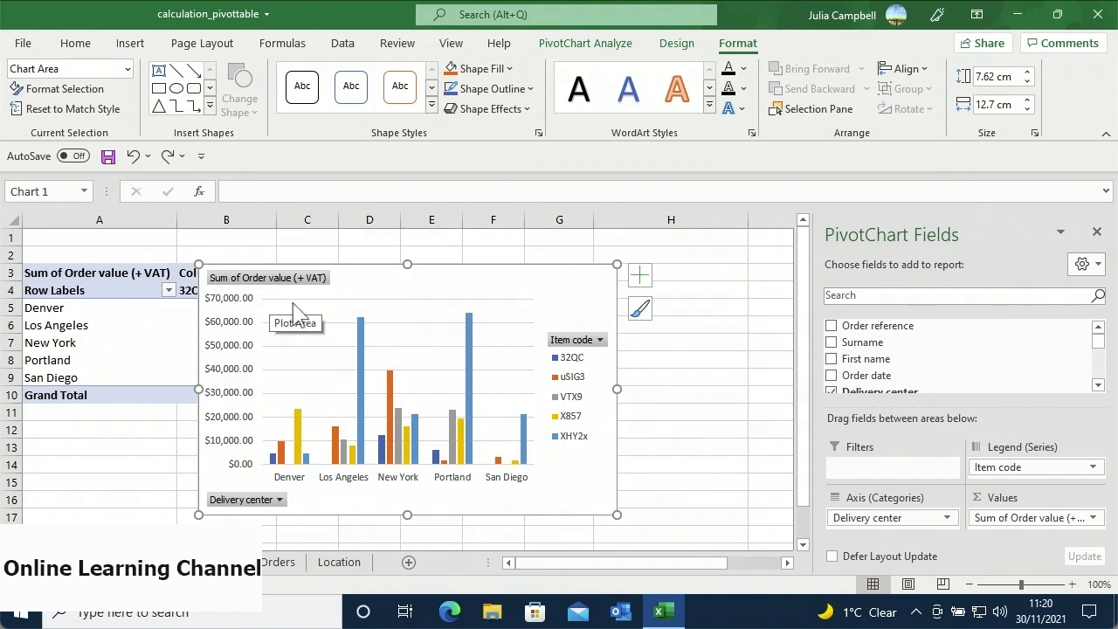
# - Move the PivotChart beside the pivot table and narrow it to 7.49 × 10.48 cm
pyautogui.moveTo(399, 276); pyautogui.dragTo(556, 268)
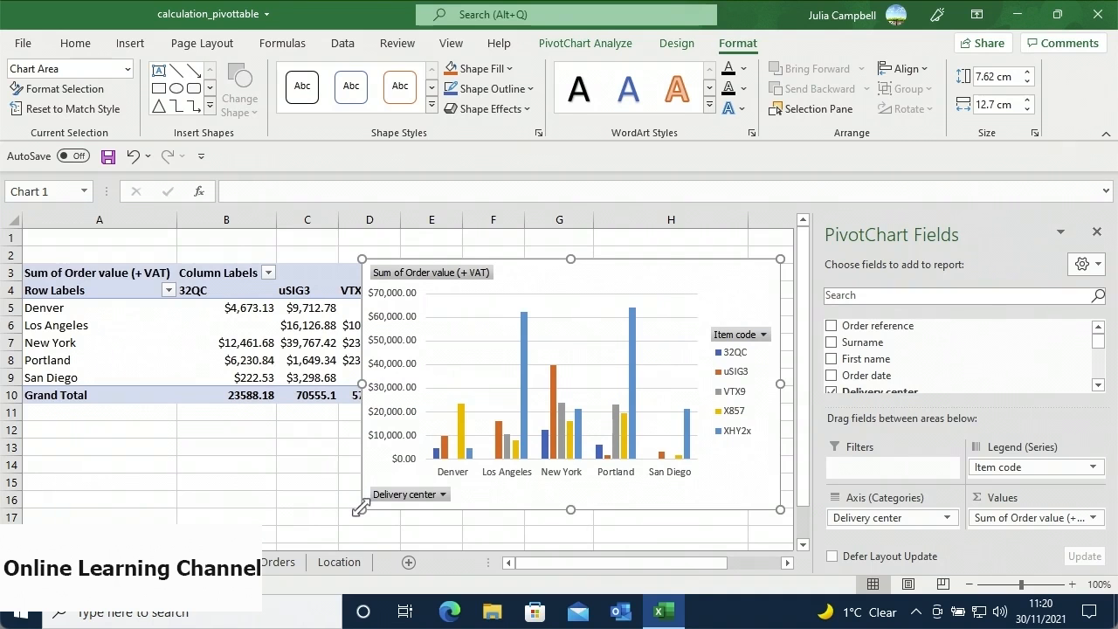
pyautogui.moveTo(358, 509); pyautogui.dragTo(434, 504)
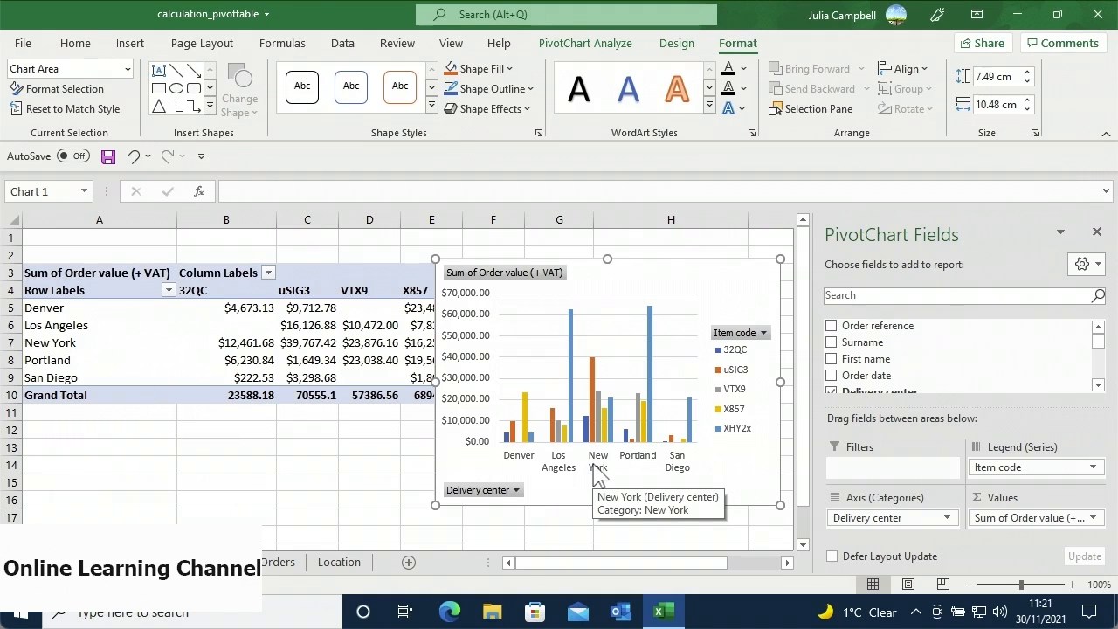
# - Expand the delivery-center axis field to show the 19% VAT detail under each city
pyautogui.rightClick(597, 473)
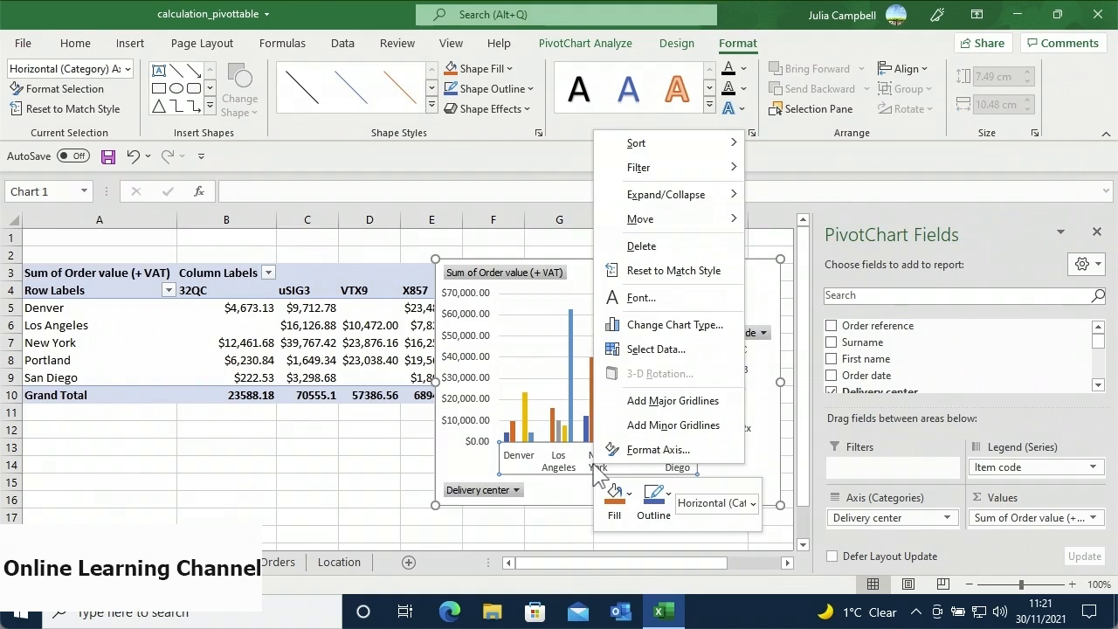
pyautogui.moveTo(709, 204)
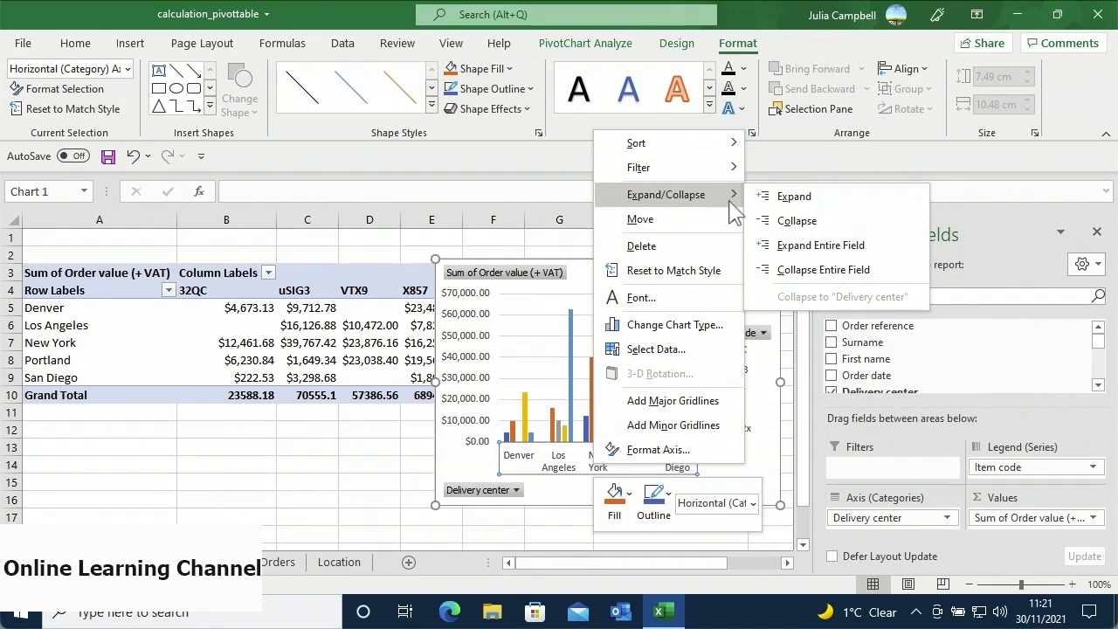
pyautogui.click(765, 247)
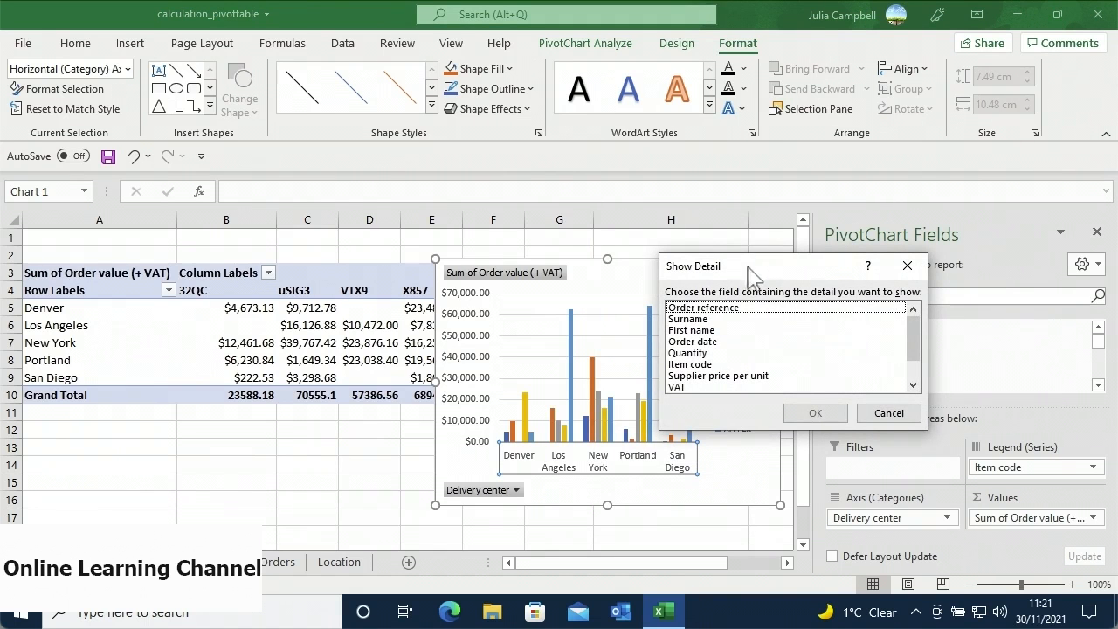
pyautogui.click(709, 386)
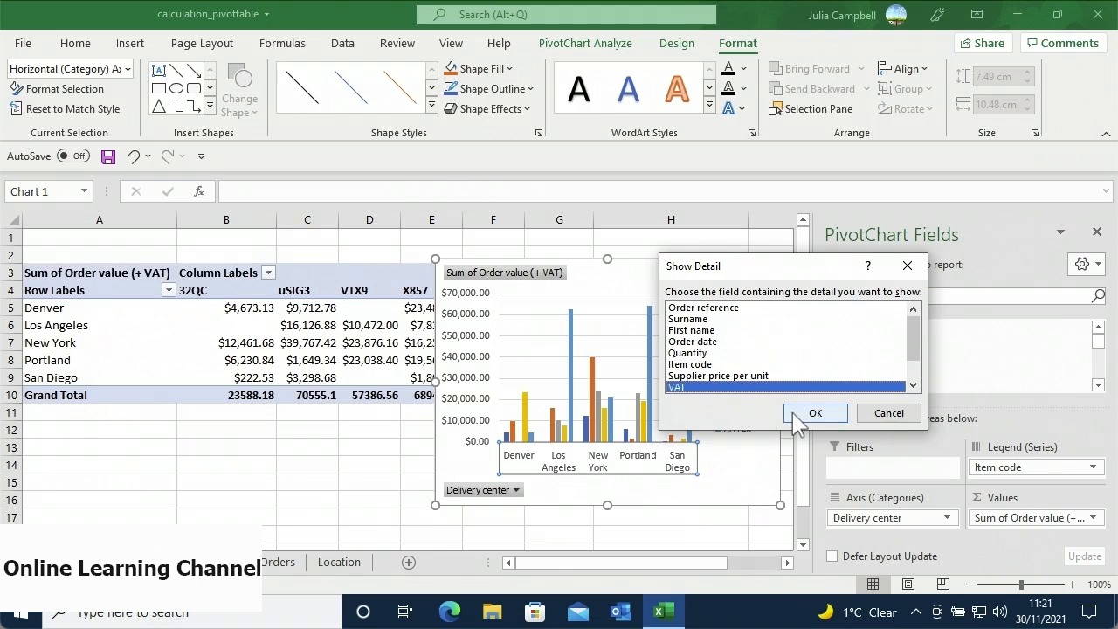
pyautogui.click(794, 416)
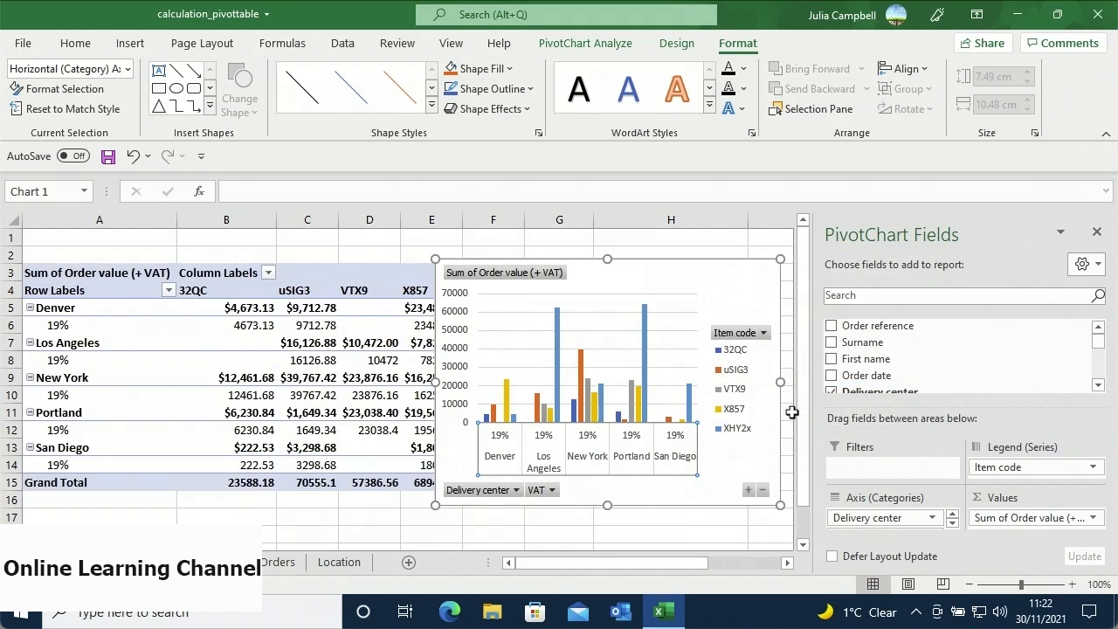
pyautogui.click(680, 445)
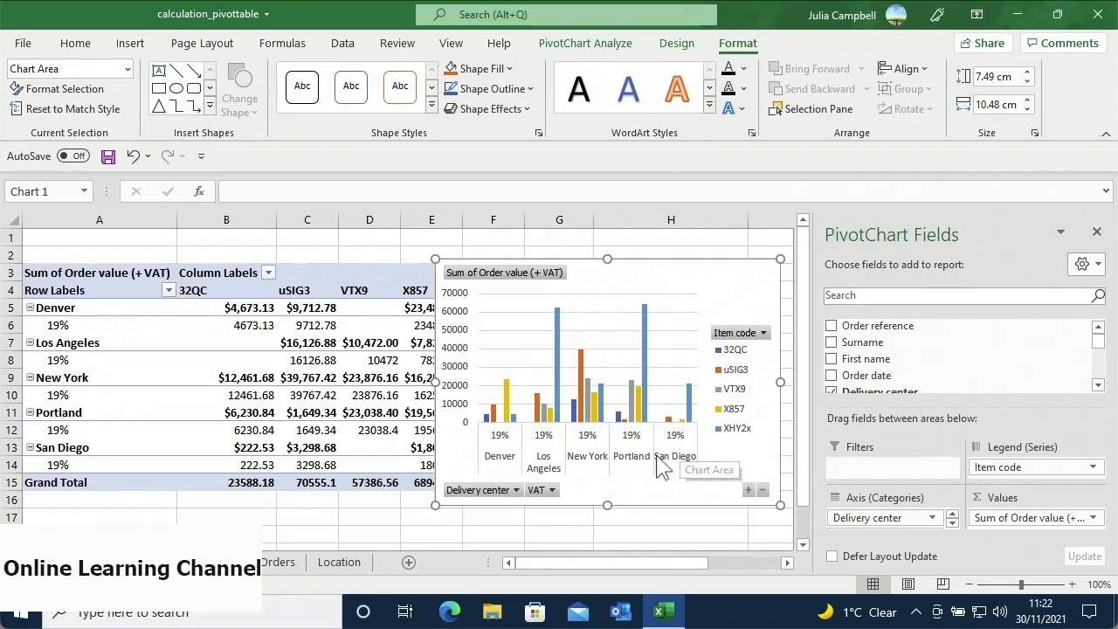
# - Collapse the entire delivery-center field on the chart axis to hide the VAT level
pyautogui.rightClick(643, 464)
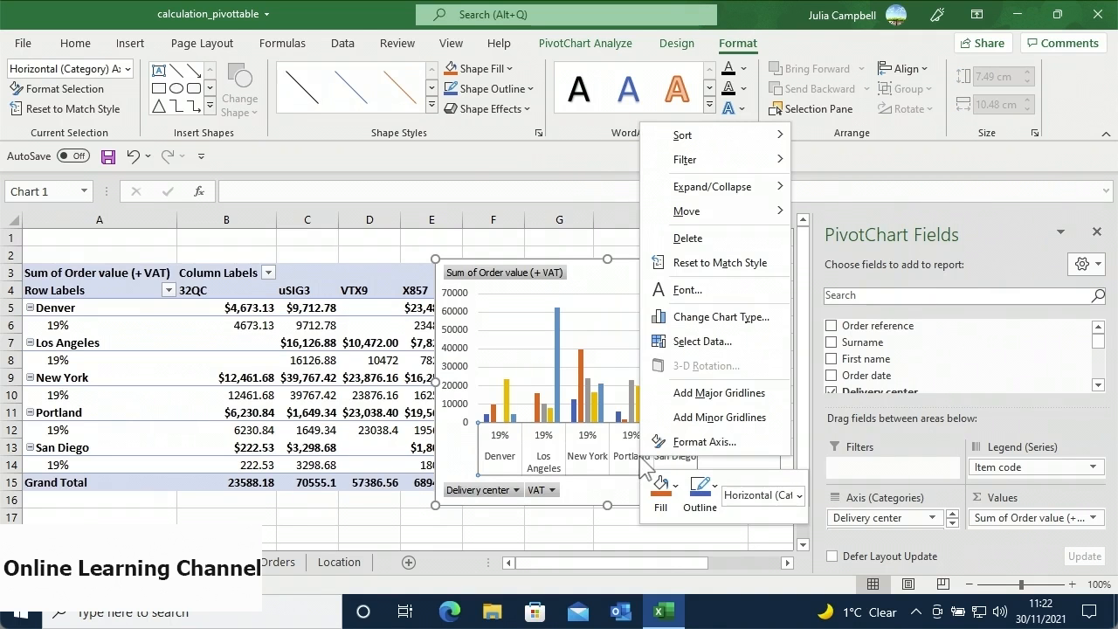
pyautogui.moveTo(748, 196)
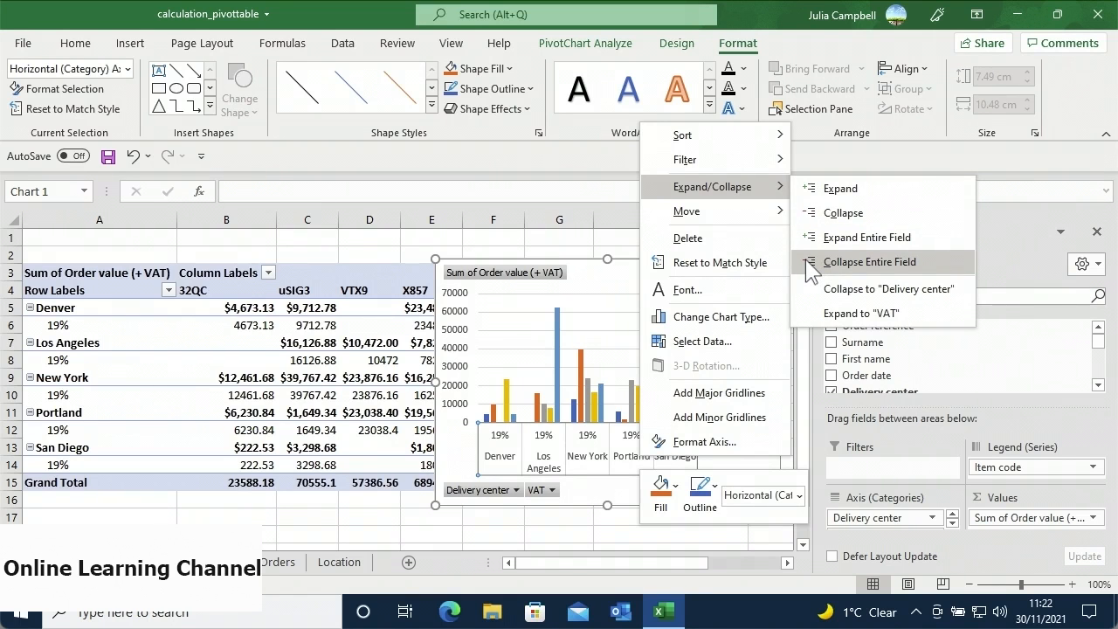
pyautogui.click(869, 262)
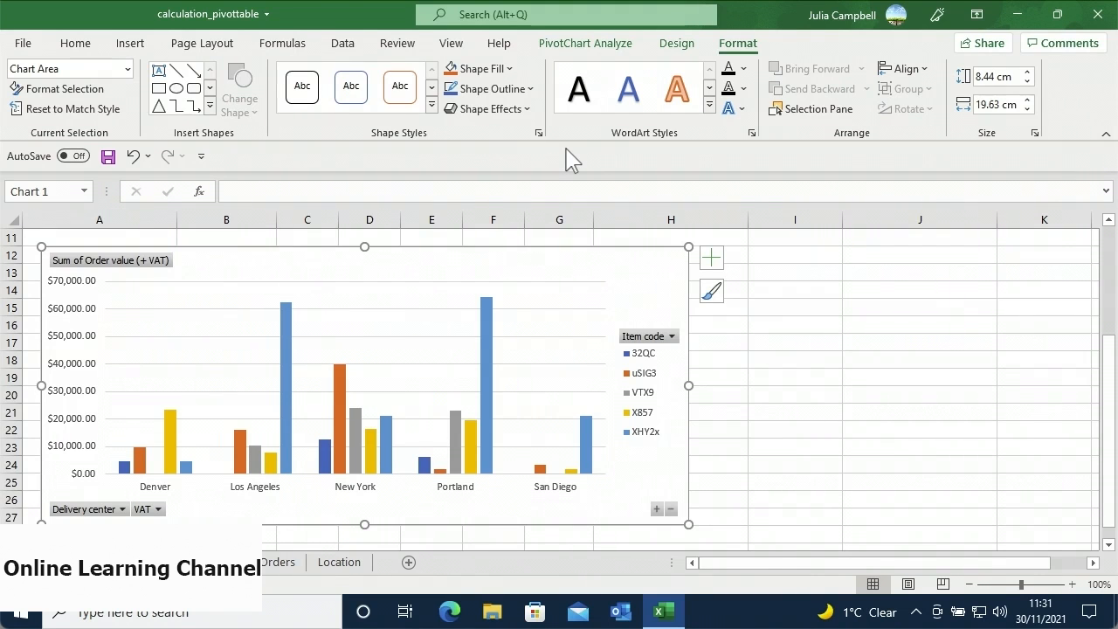
# - Pick Bar > Clustered Bar as the PivotChart's new chart type
pyautogui.rightClick(454, 259)
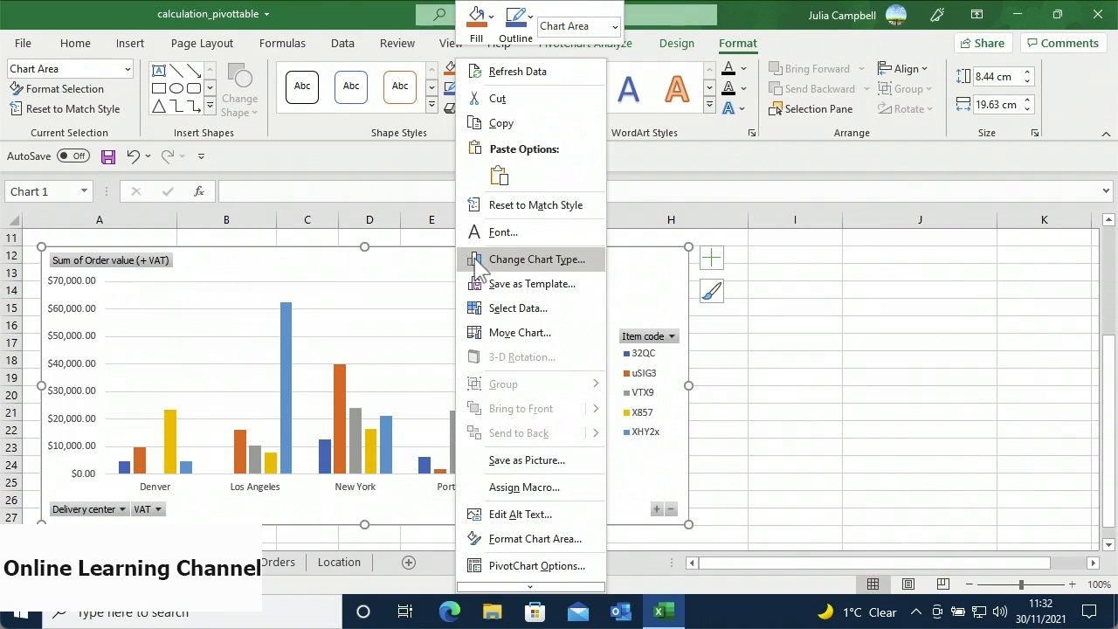
pyautogui.click(478, 262)
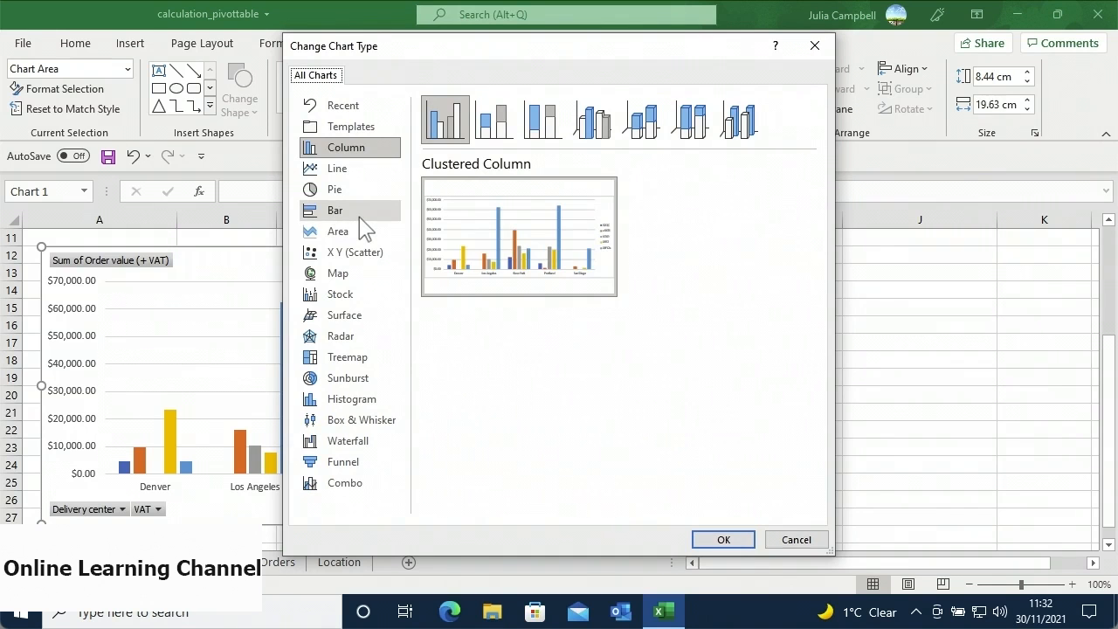
pyautogui.click(359, 217)
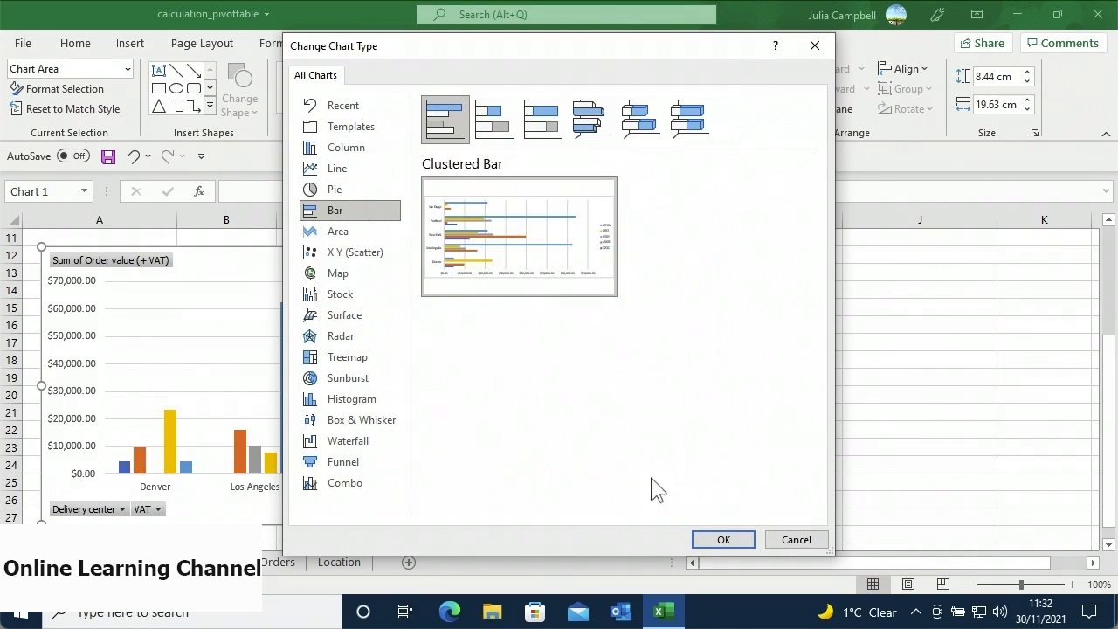
pyautogui.click(723, 539)
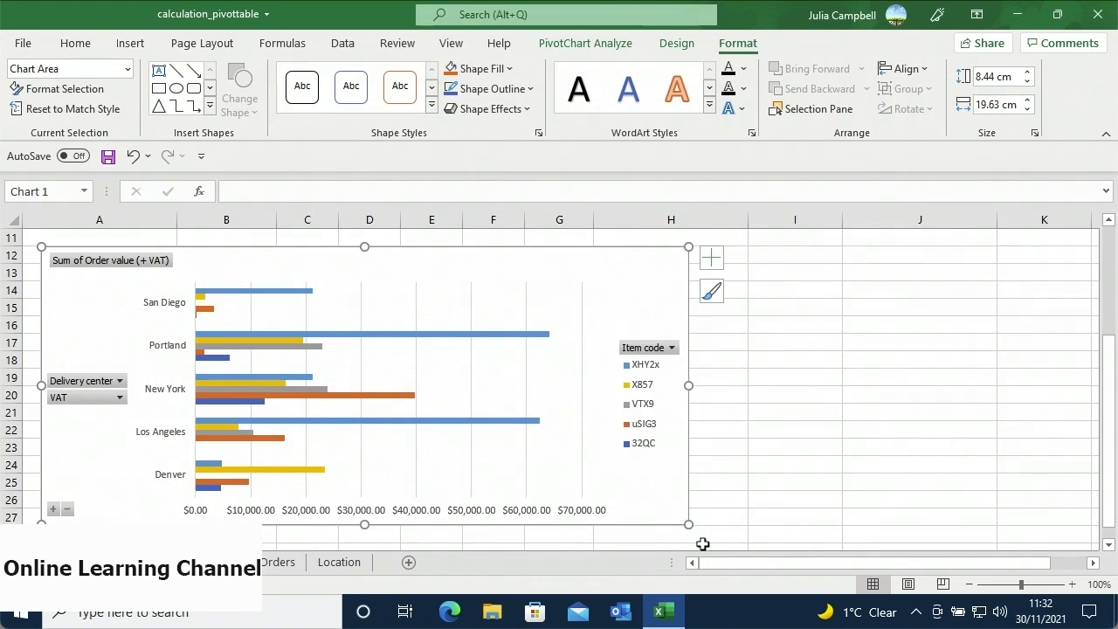
# - Apply chart Style 5 and the Colorful Palette 4 colours to the bar chart
pyautogui.click(677, 50)
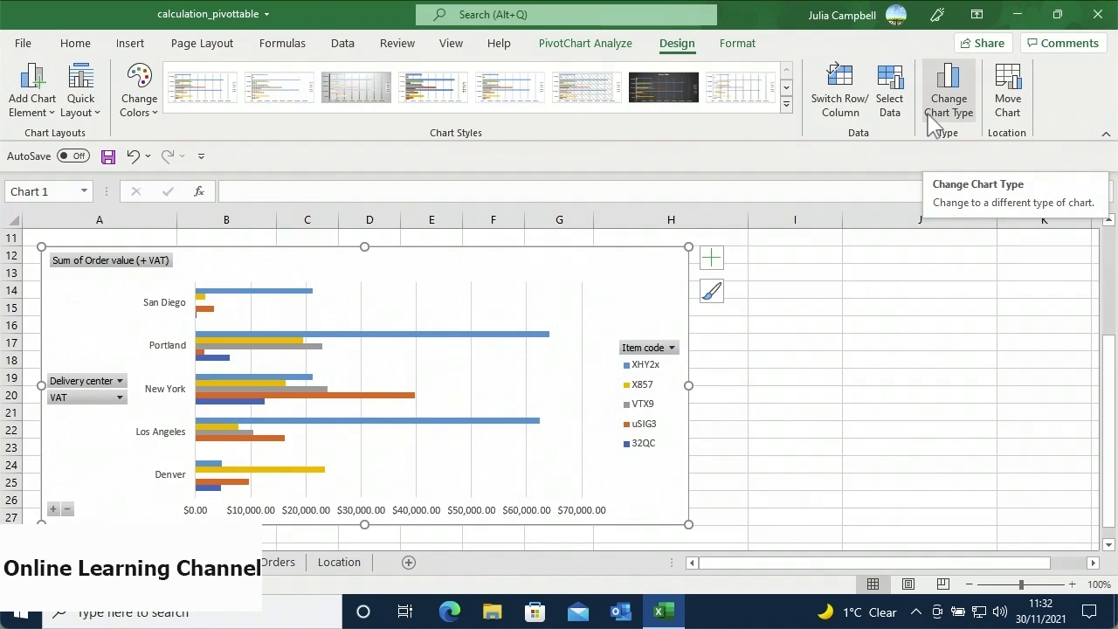
pyautogui.click(485, 105)
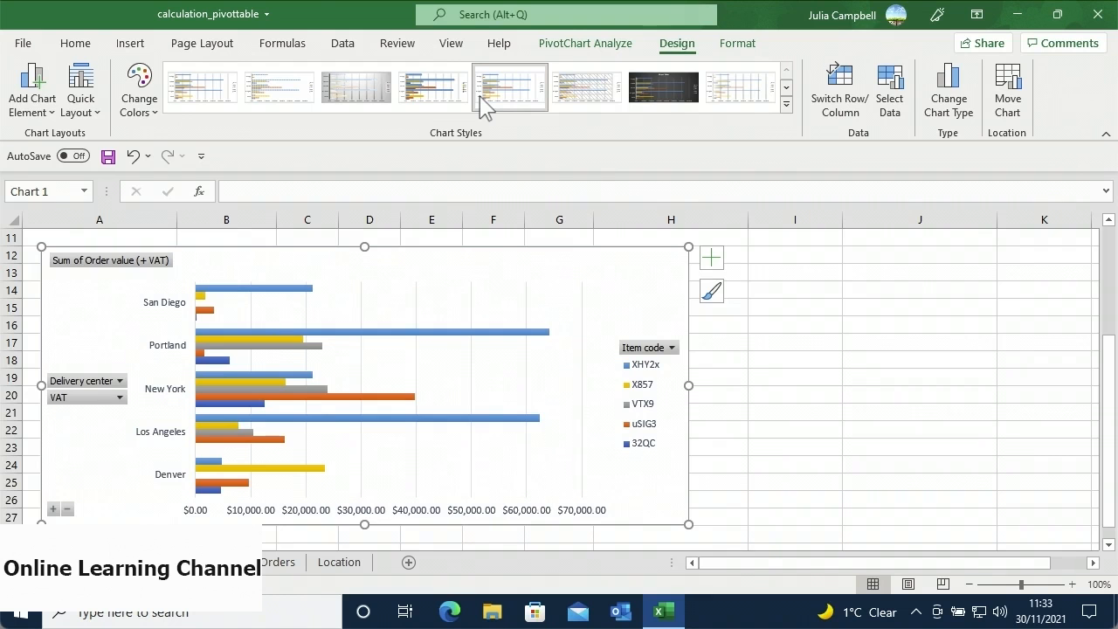
pyautogui.click(148, 120)
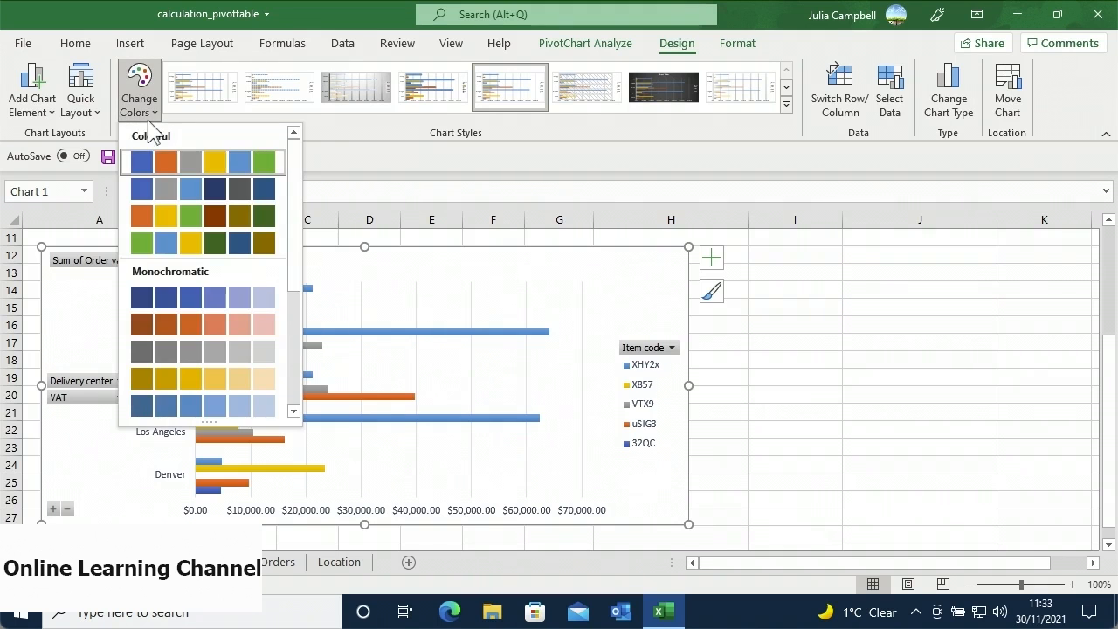
pyautogui.click(166, 243)
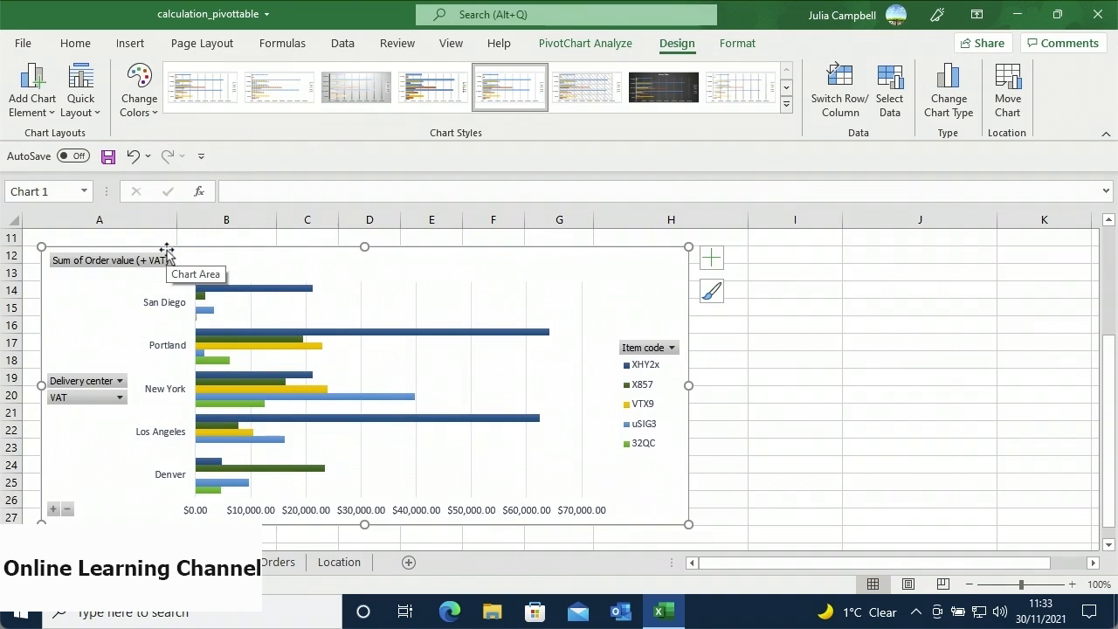
pyautogui.click(96, 119)
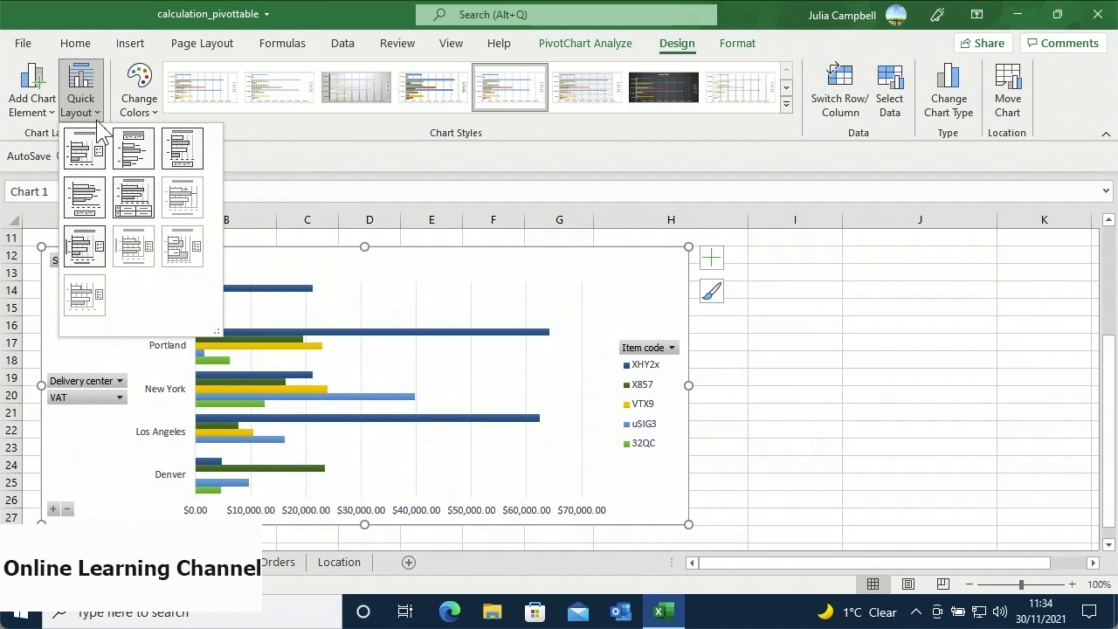
# - Apply Quick Layout 7 to add axis titles, then review the available chart elements
pyautogui.click(83, 247)
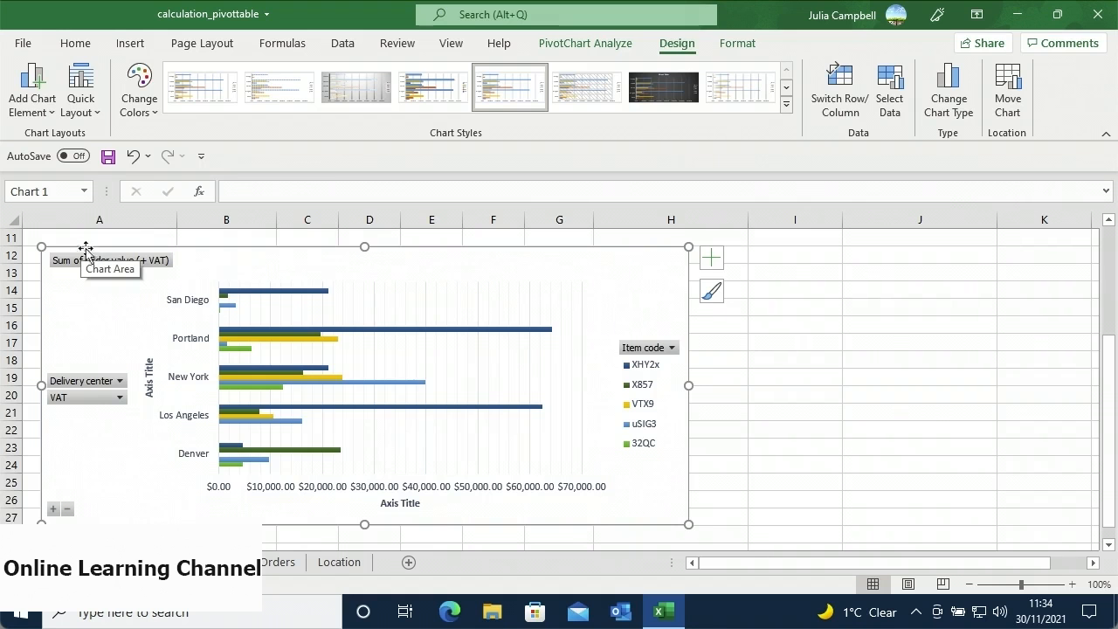
pyautogui.click(712, 262)
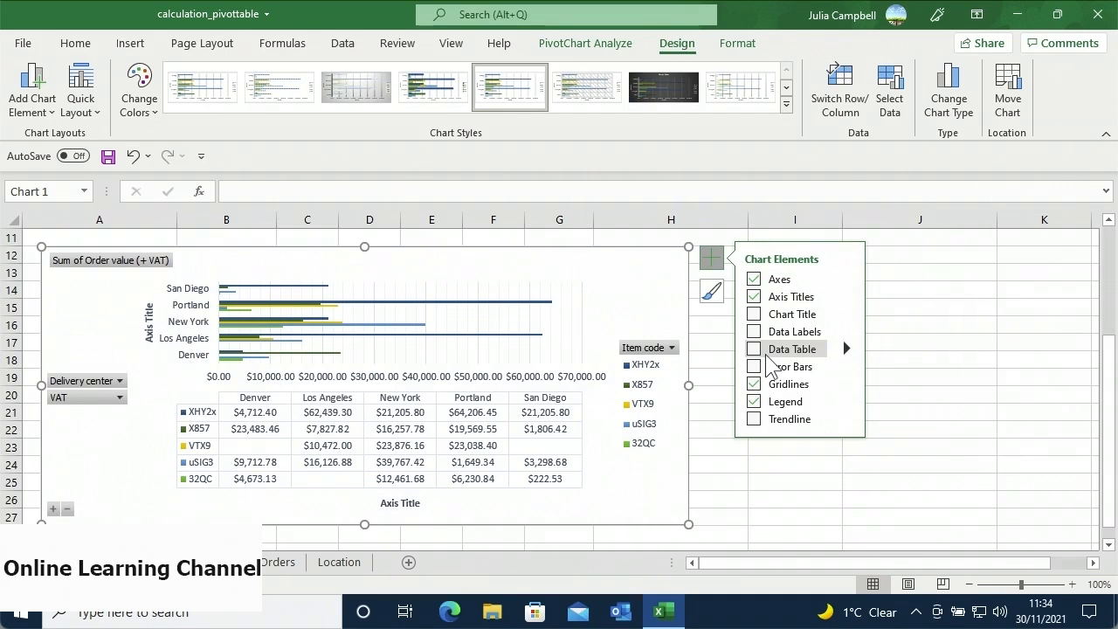
pyautogui.click(713, 261)
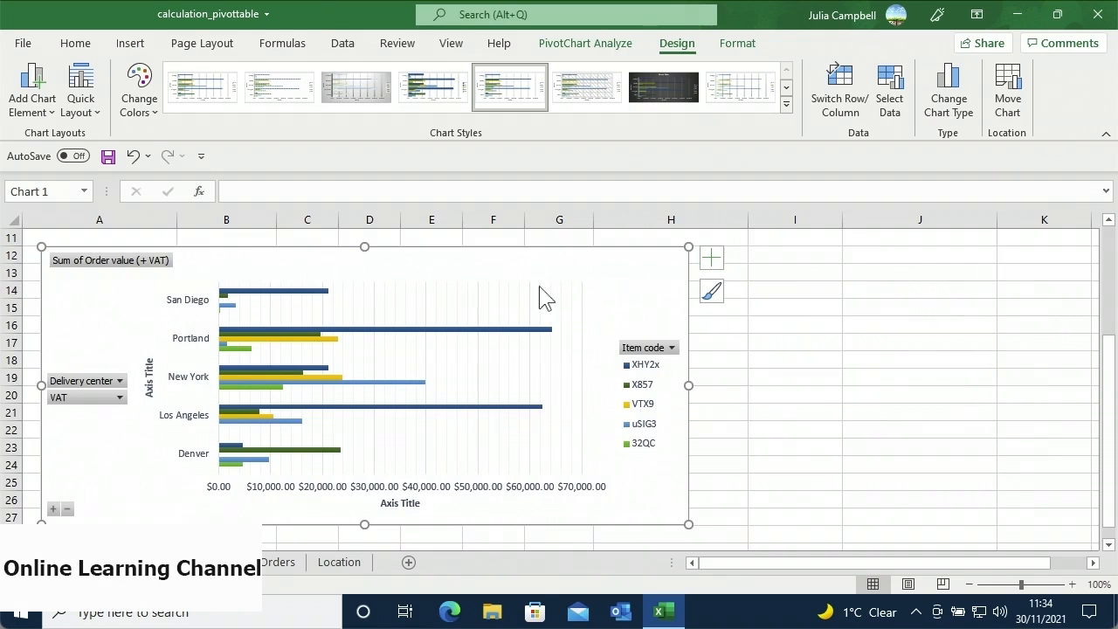
pyautogui.click(33, 105)
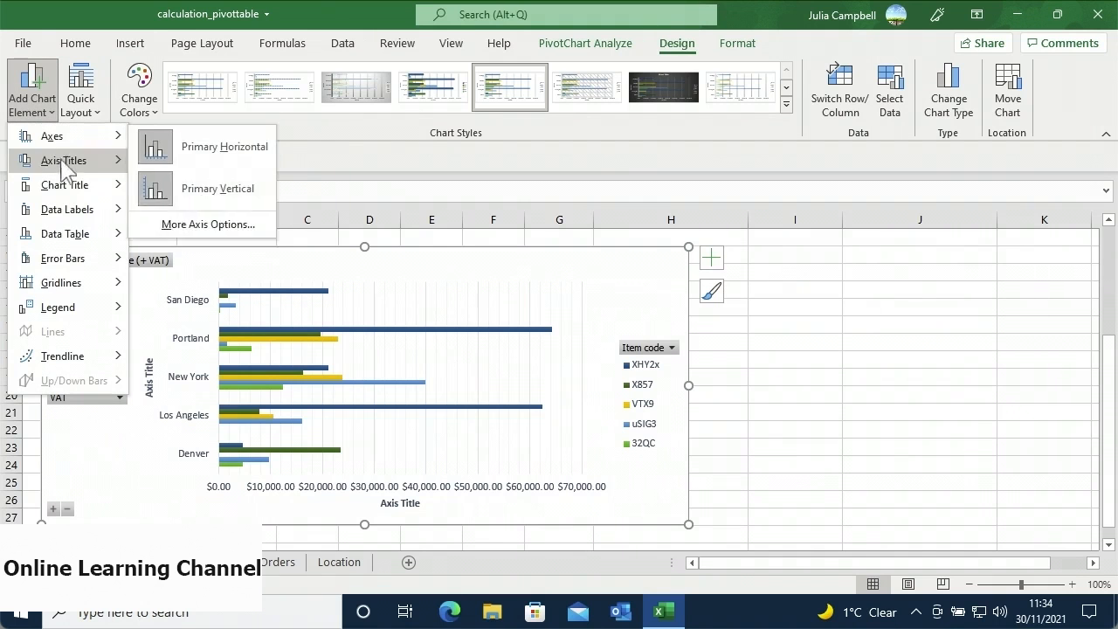
pyautogui.moveTo(62, 223)
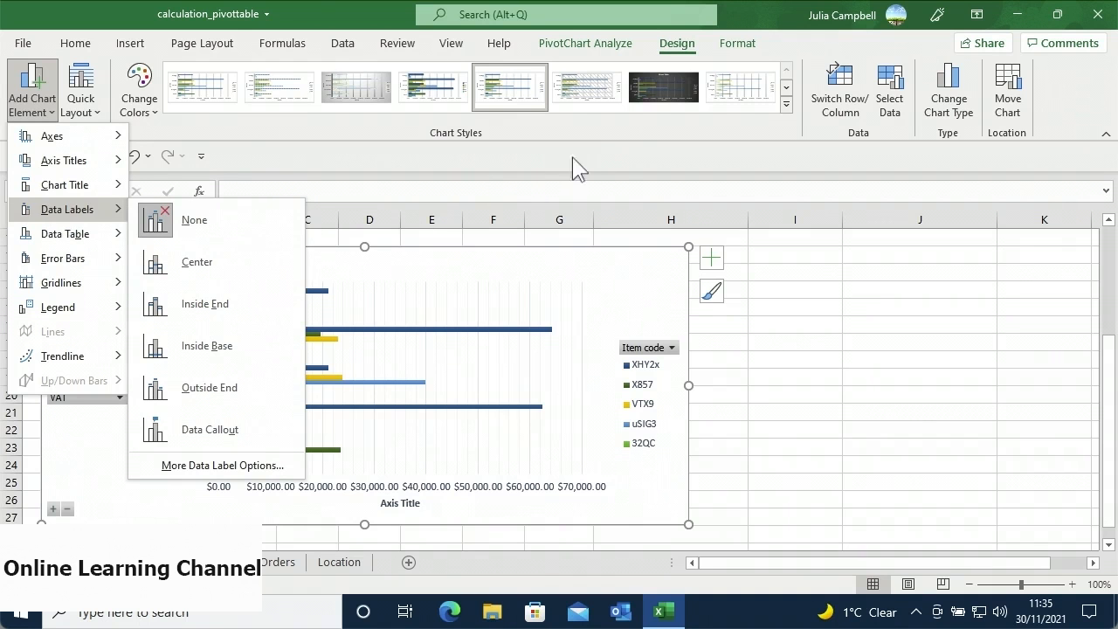
pyautogui.click(736, 46)
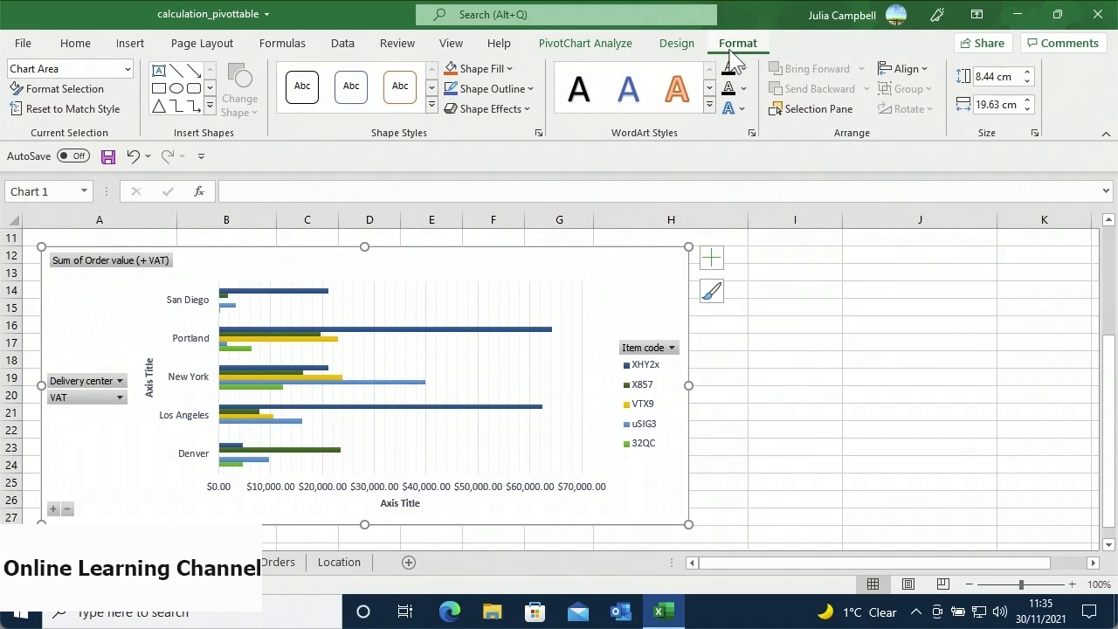
# - Give the XHY2x bars the Subtle Effect – Green, Accent 6 shape style
pyautogui.click(516, 331)
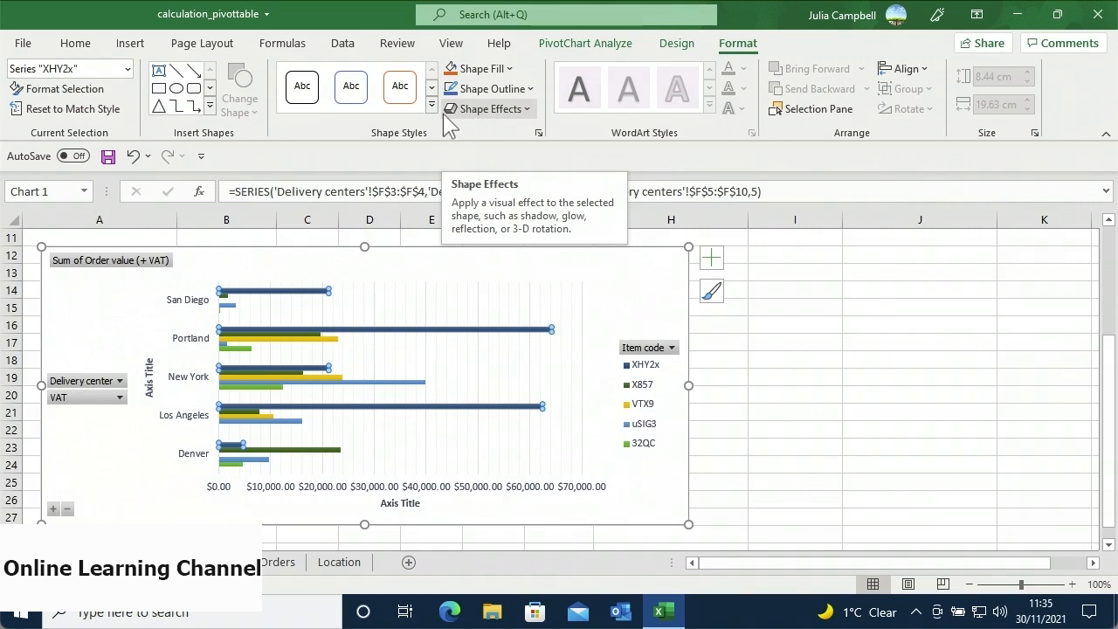
pyautogui.click(433, 109)
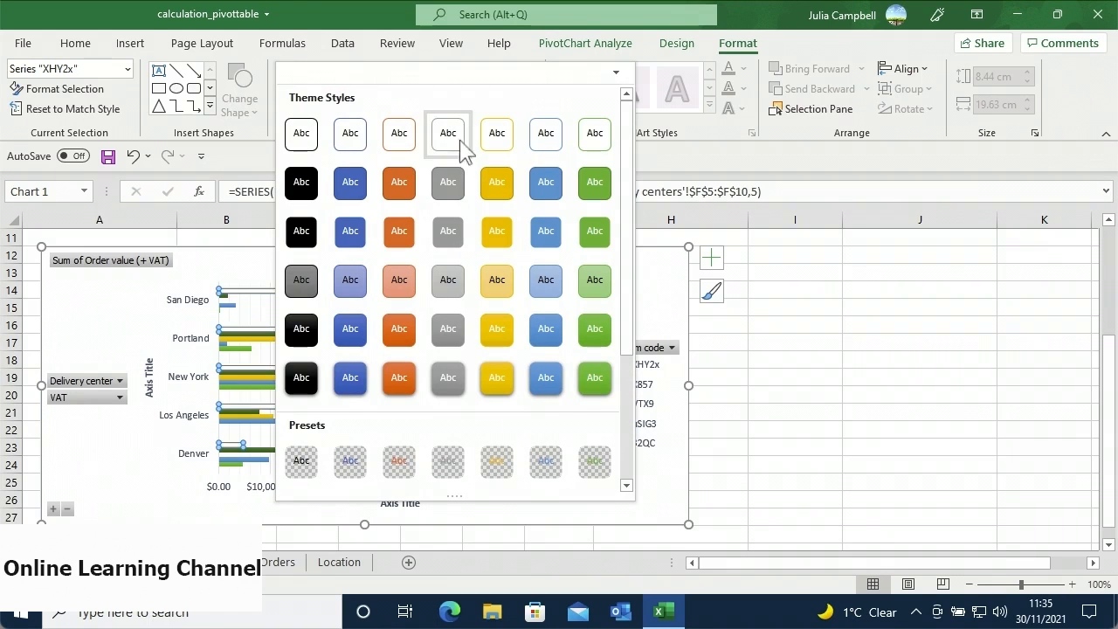
pyautogui.click(592, 279)
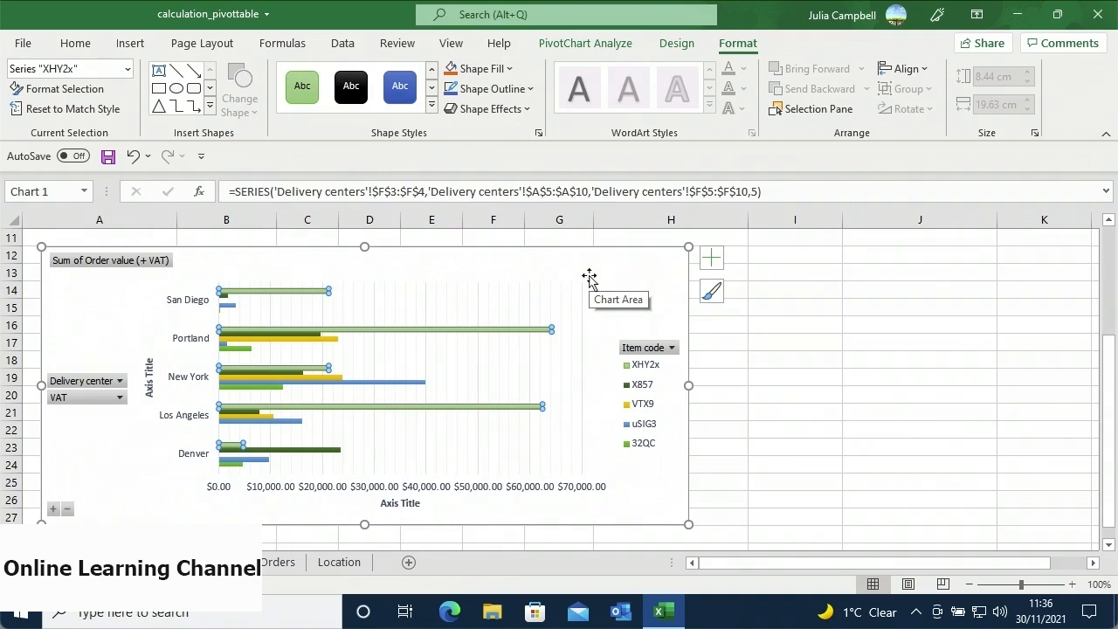
pyautogui.click(539, 134)
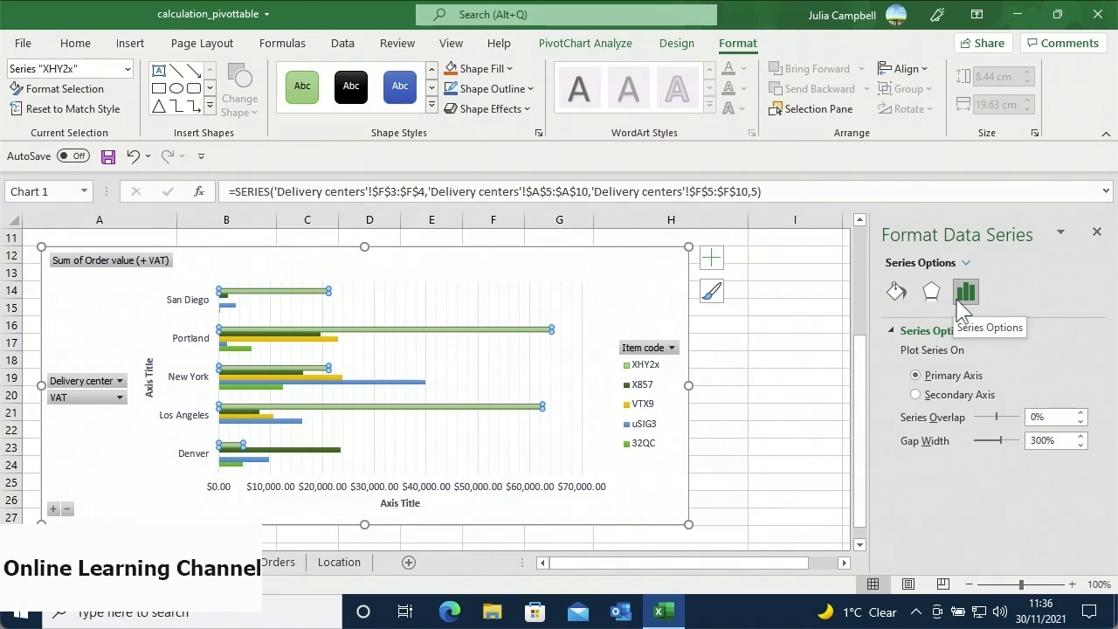
pyautogui.click(1093, 234)
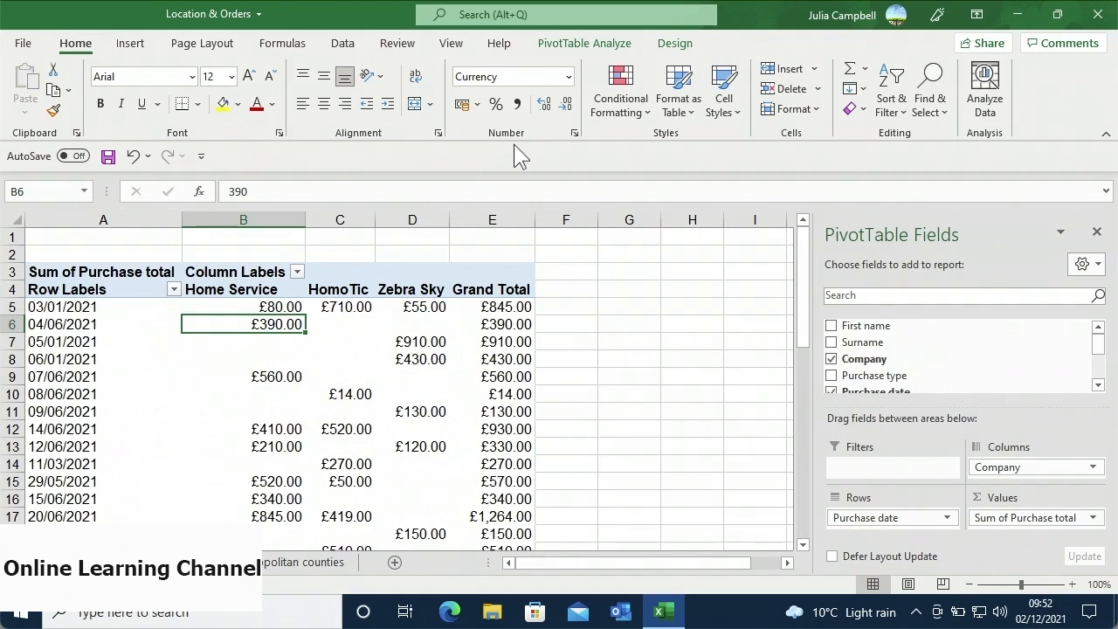
pyautogui.click(174, 290)
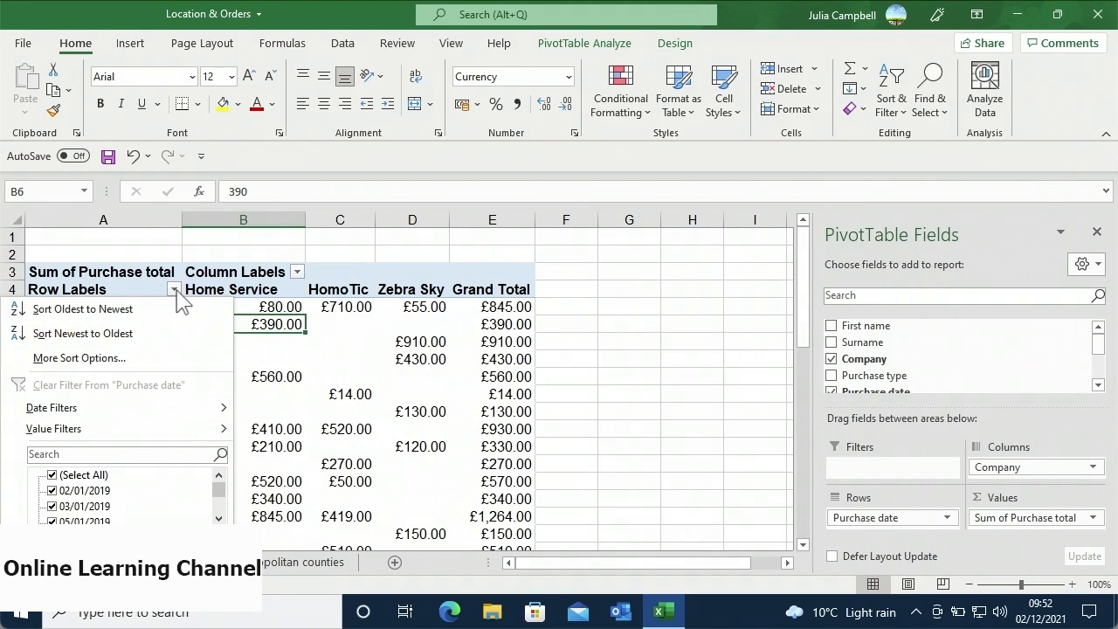
pyautogui.click(177, 308)
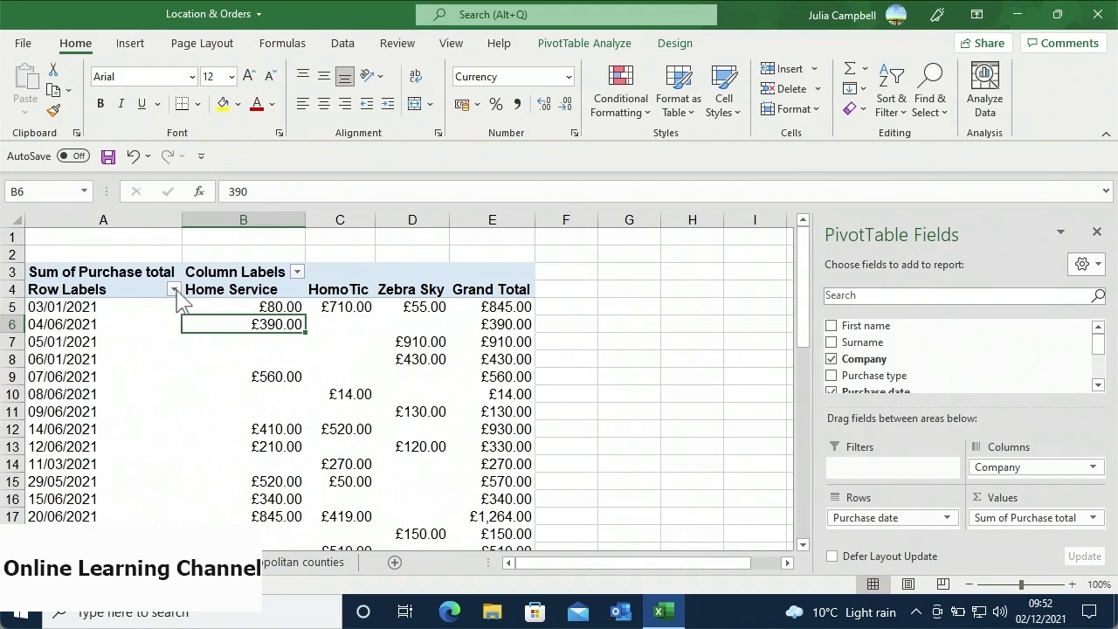
pyautogui.click(298, 276)
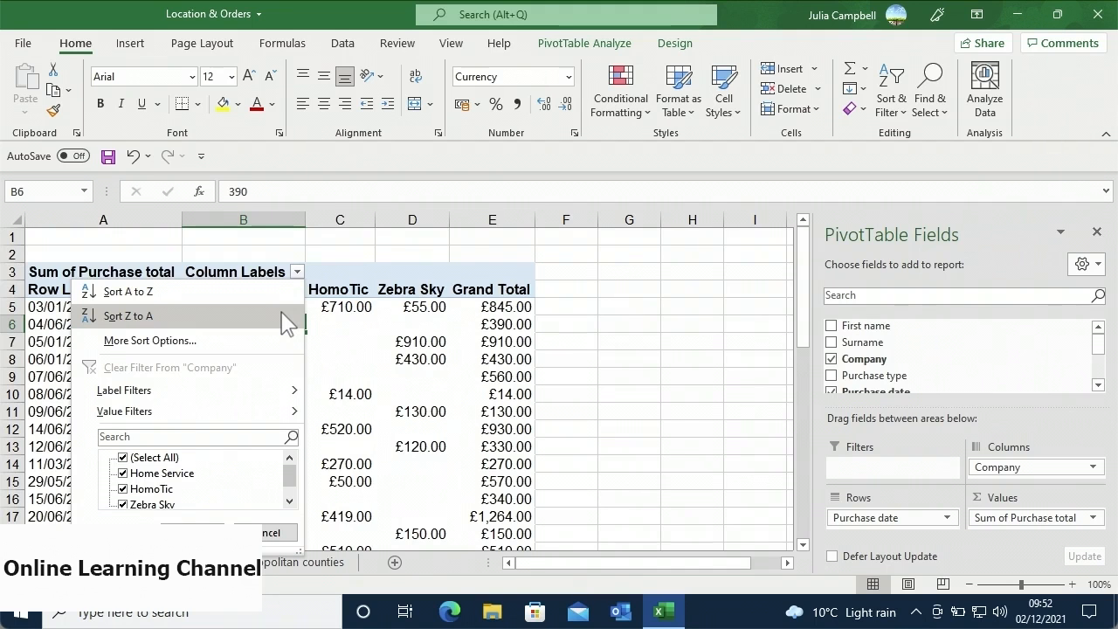
pyautogui.click(297, 273)
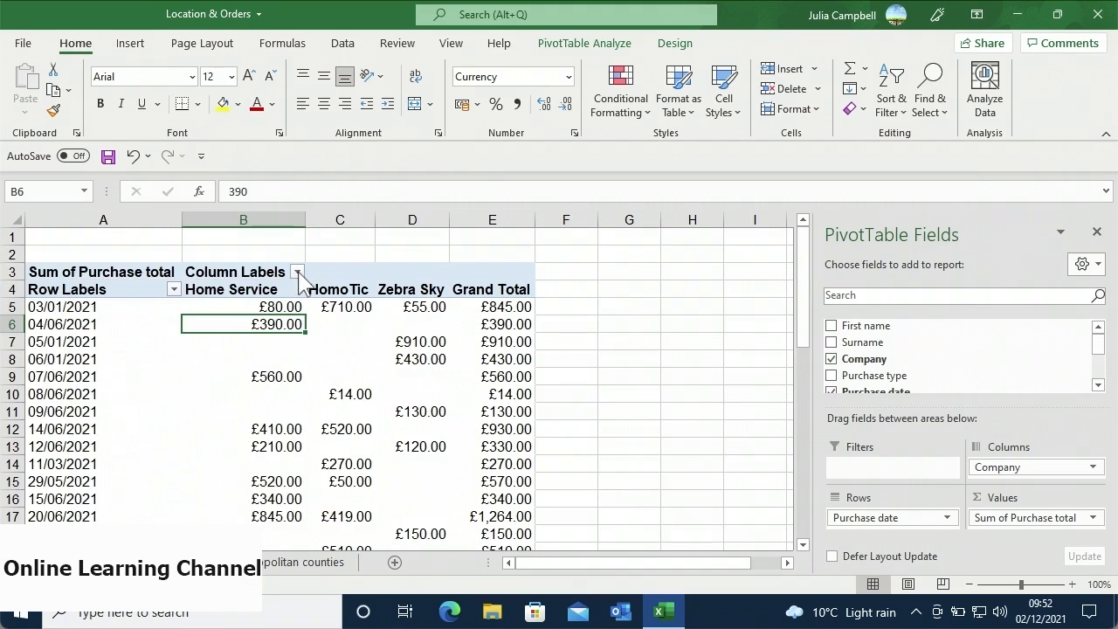
# - Sort purchase dates oldest to newest, then drag the 03/01/2021 row below 06/01/2021
pyautogui.rightClick(97, 341)
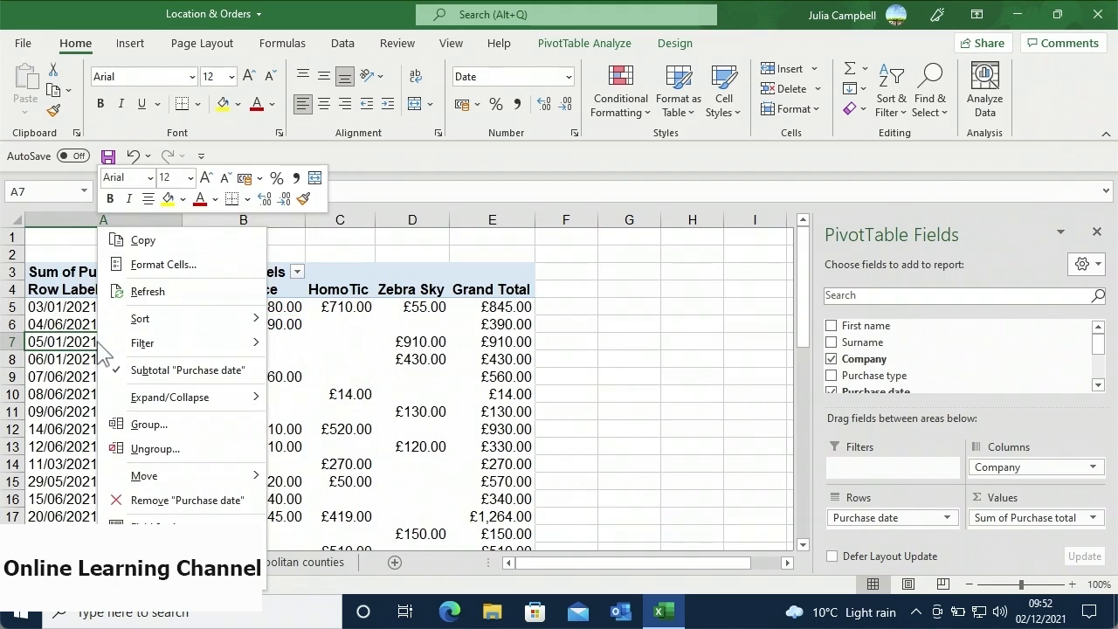
pyautogui.moveTo(207, 330)
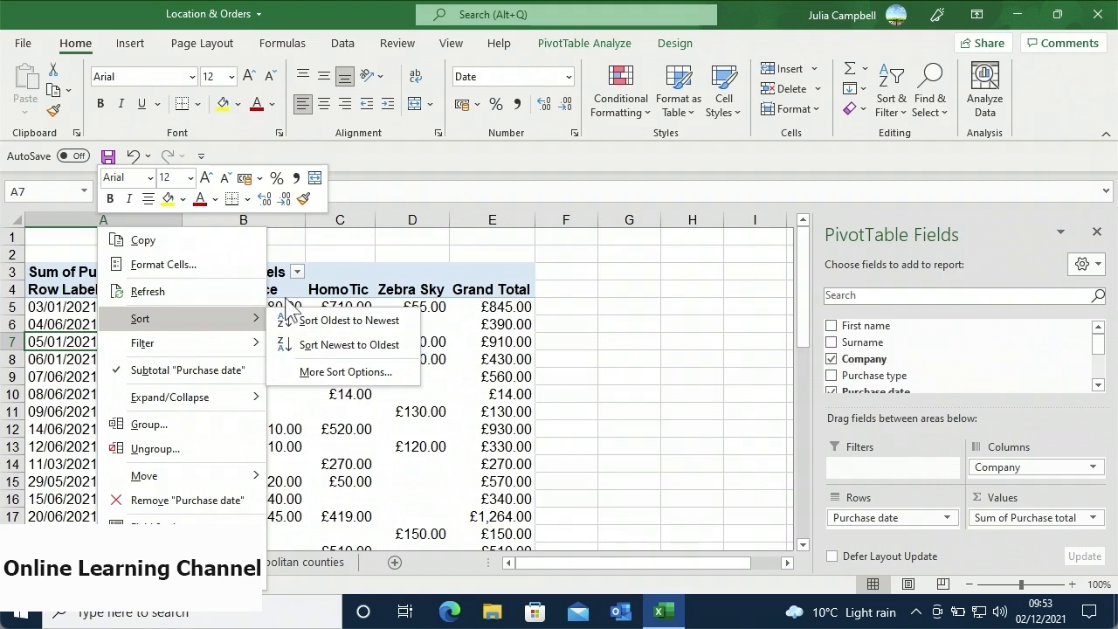
pyautogui.click(284, 320)
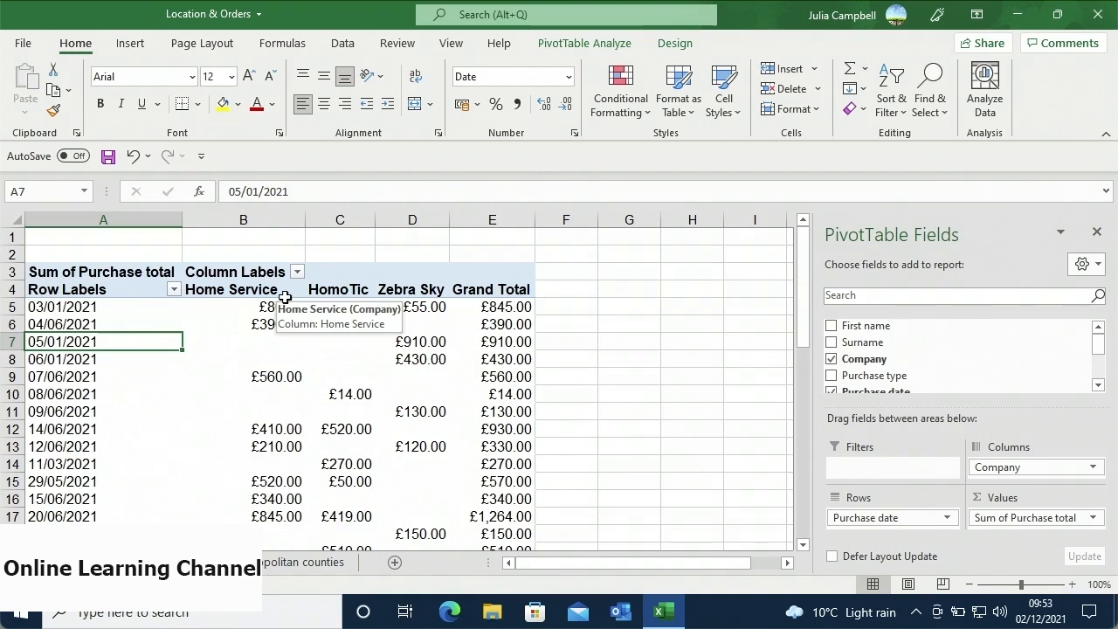
pyautogui.click(128, 308)
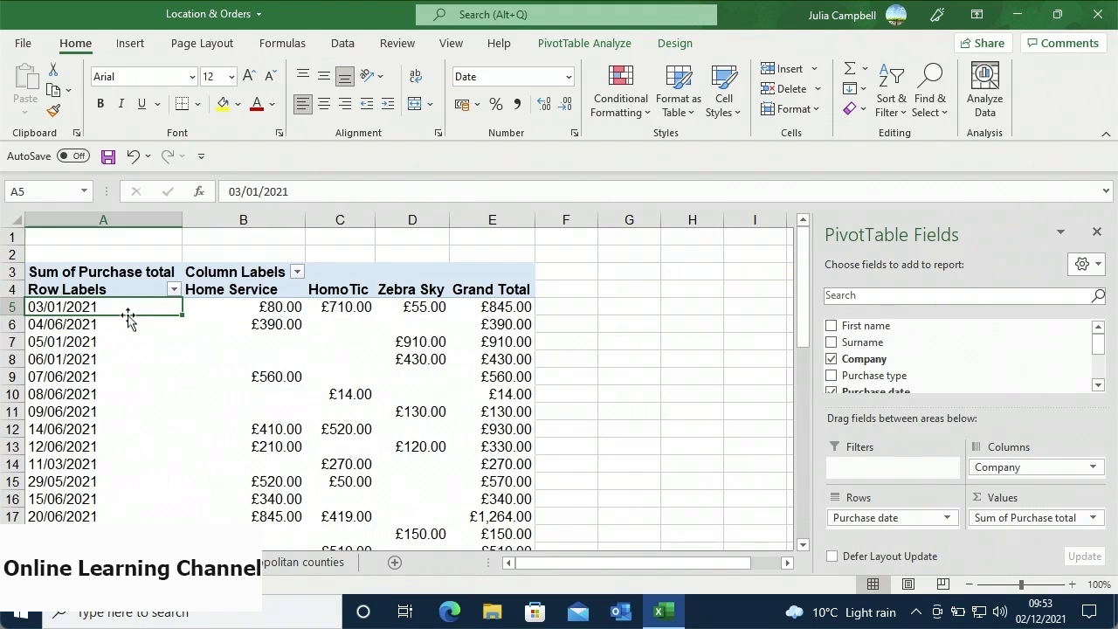
pyautogui.moveTo(130, 320); pyautogui.dragTo(122, 365)
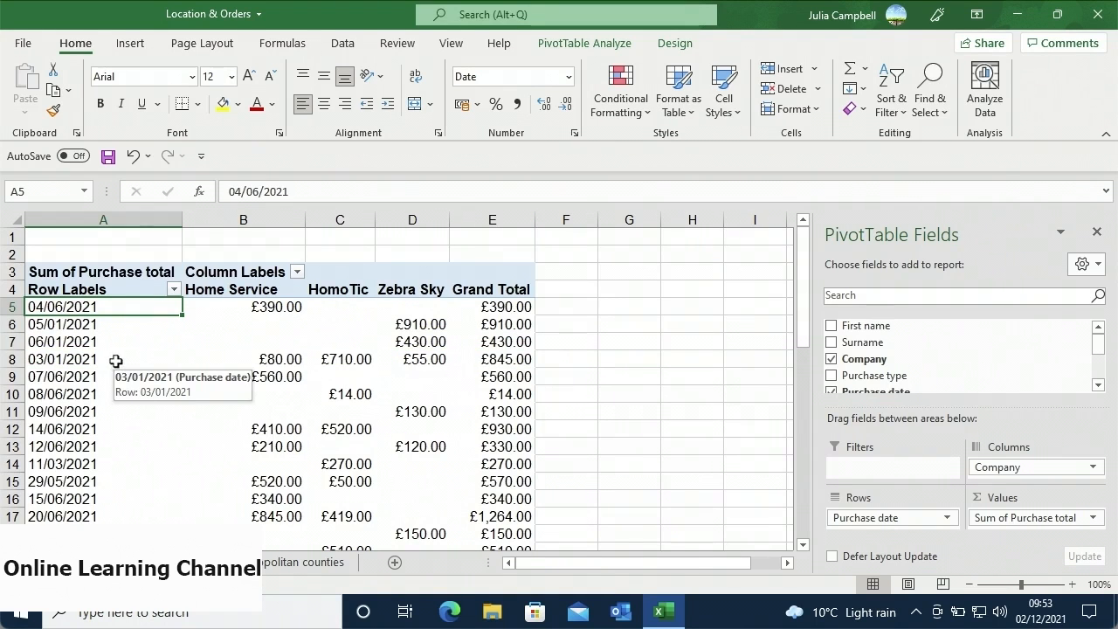
# - Sort the Purchase date rows Descending (Z to A) via More Sort Options, newest first
pyautogui.rightClick(121, 365)
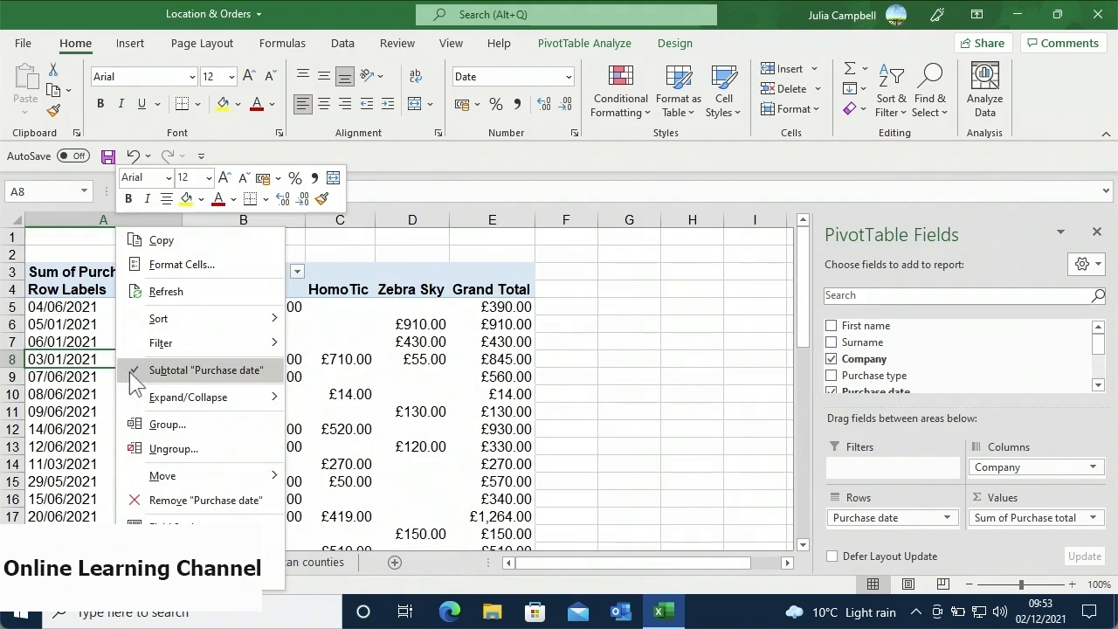
pyautogui.moveTo(191, 477)
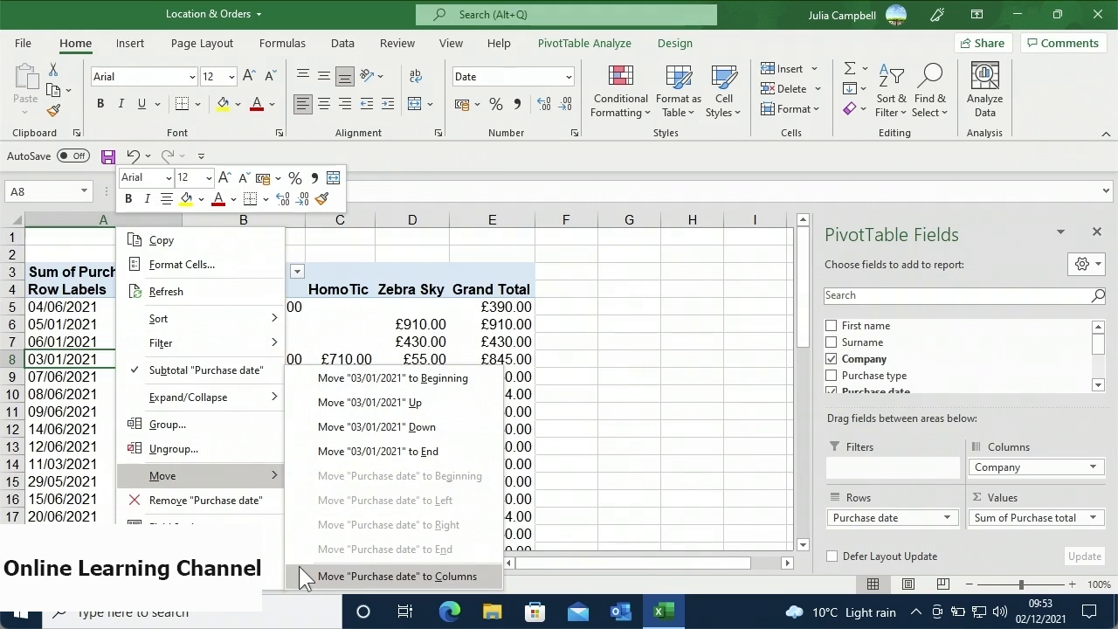
pyautogui.click(348, 339)
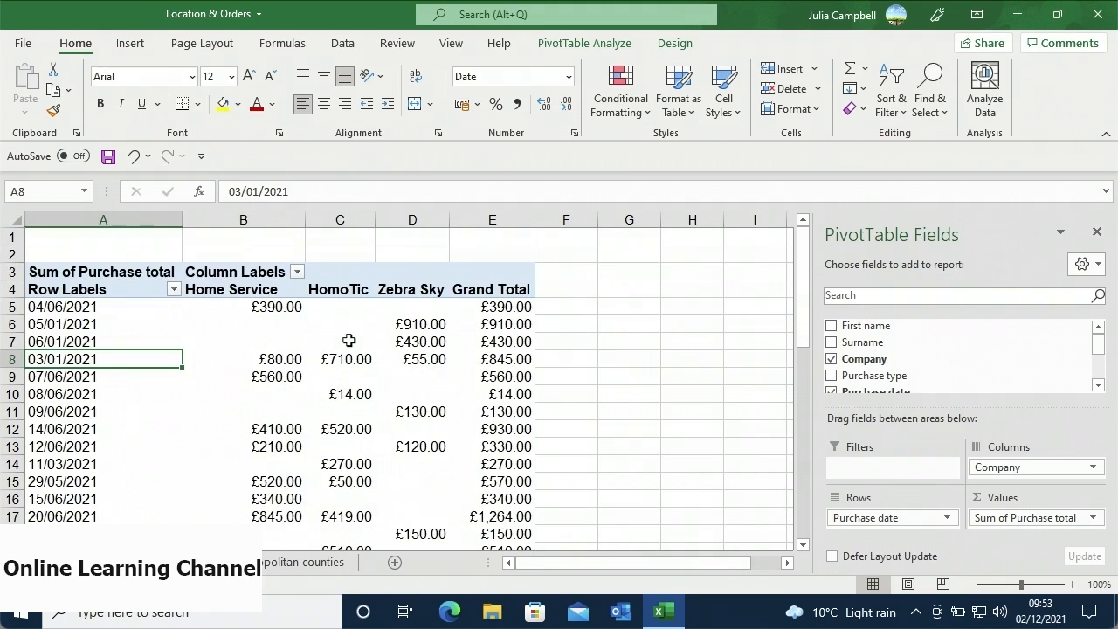
pyautogui.moveTo(348, 339)
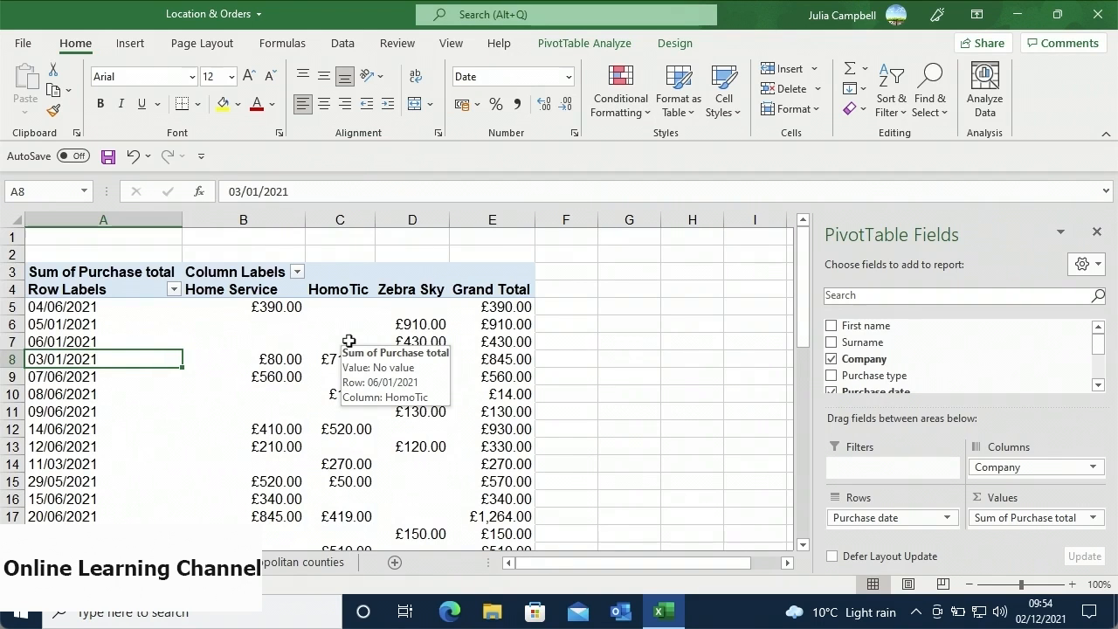
pyautogui.rightClick(169, 357)
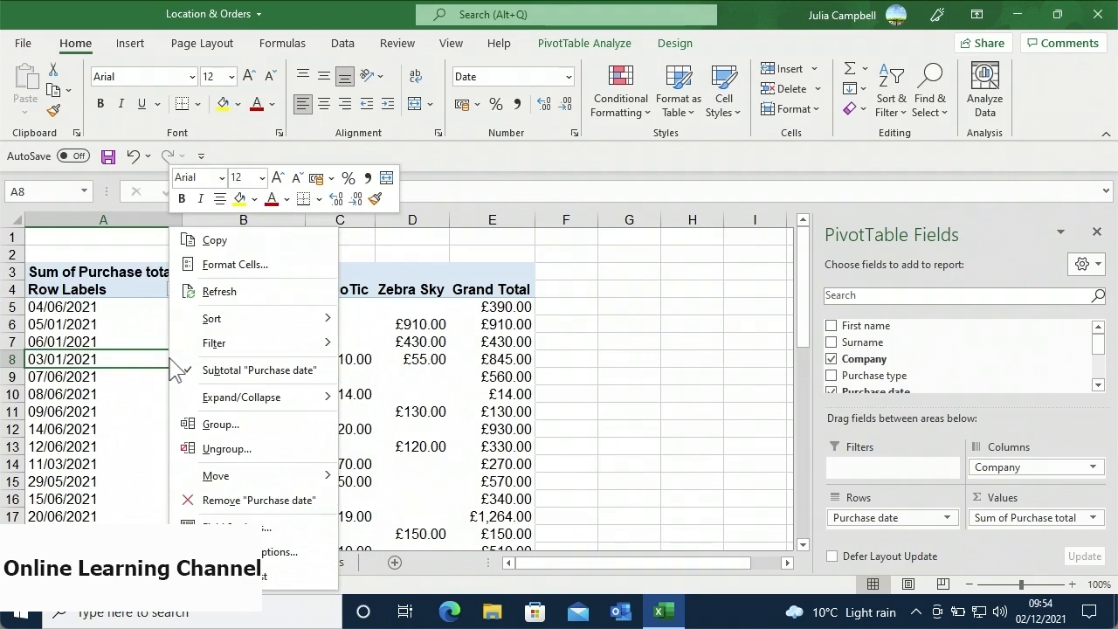
pyautogui.moveTo(248, 324)
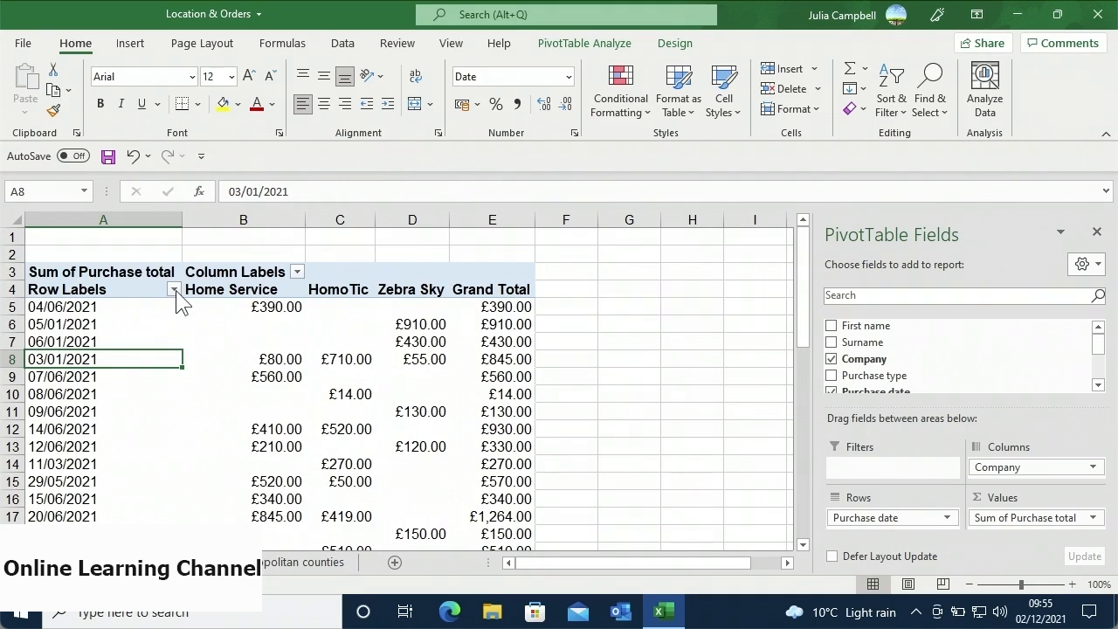
pyautogui.click(175, 290)
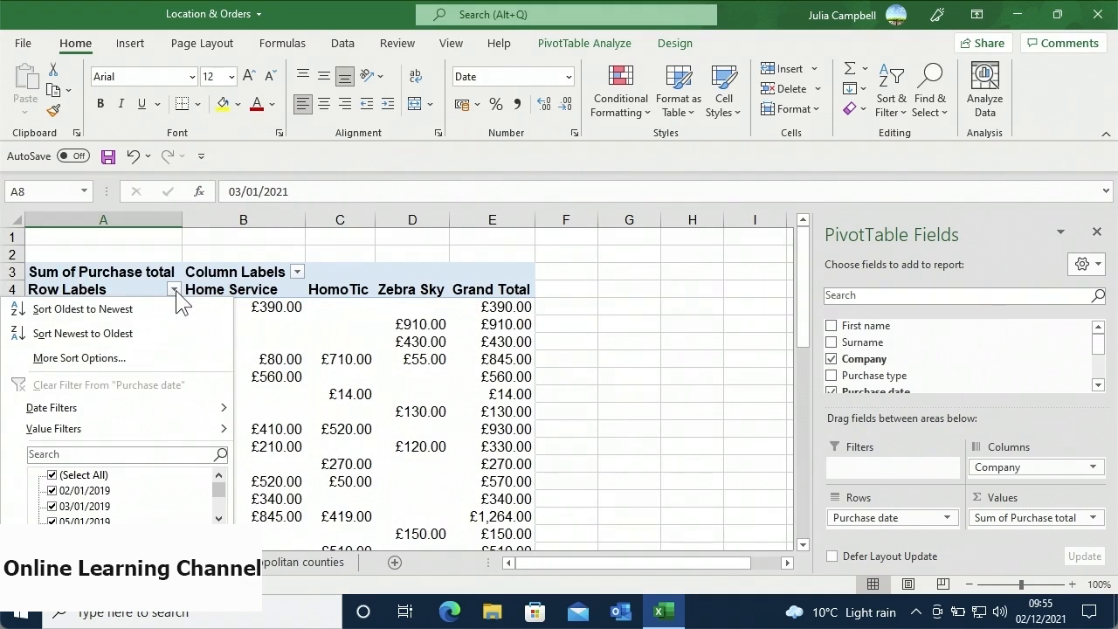
pyautogui.click(167, 358)
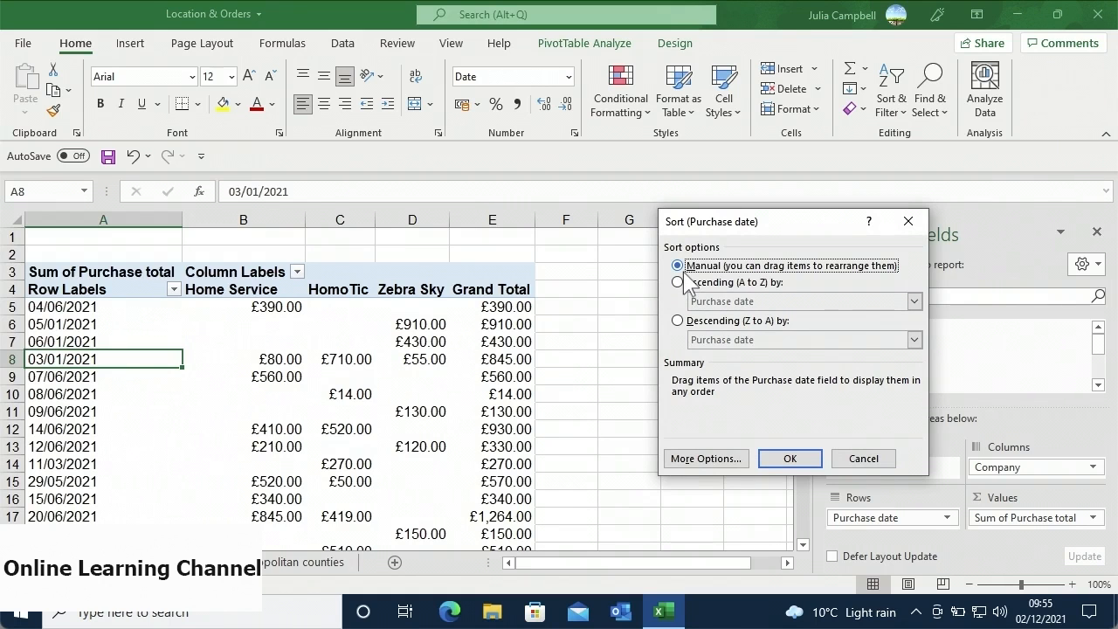
pyautogui.click(678, 322)
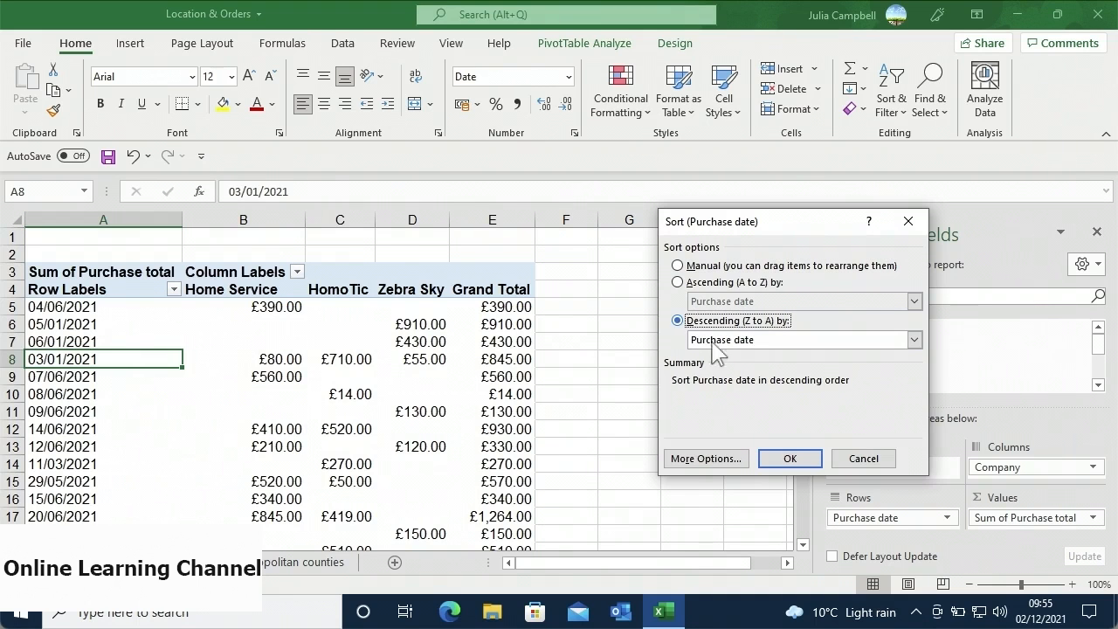
pyautogui.click(913, 340)
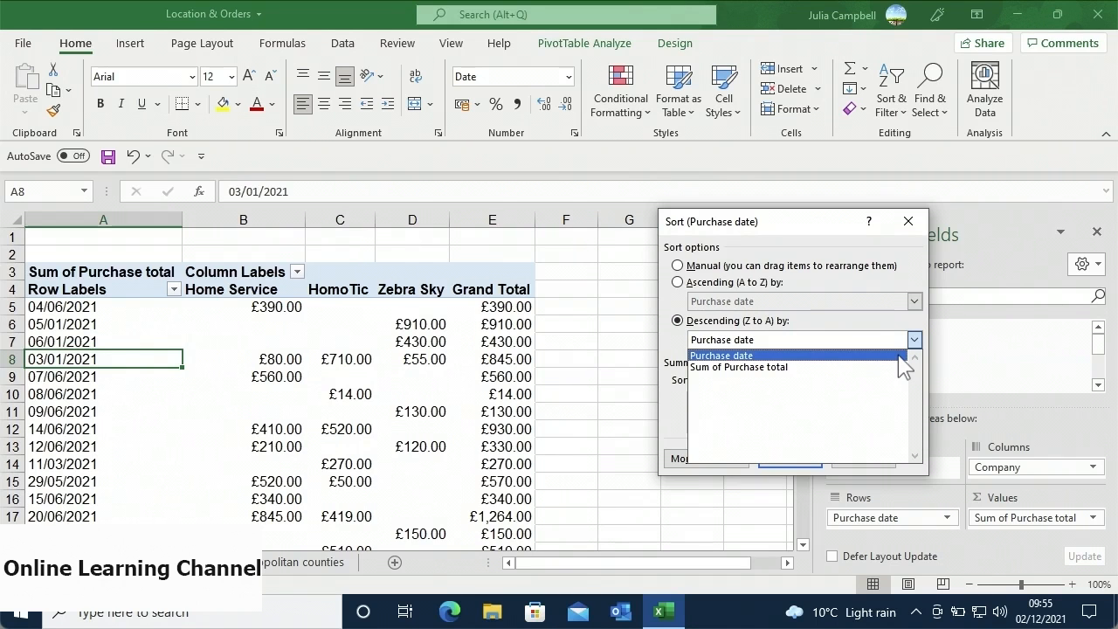
pyautogui.click(897, 355)
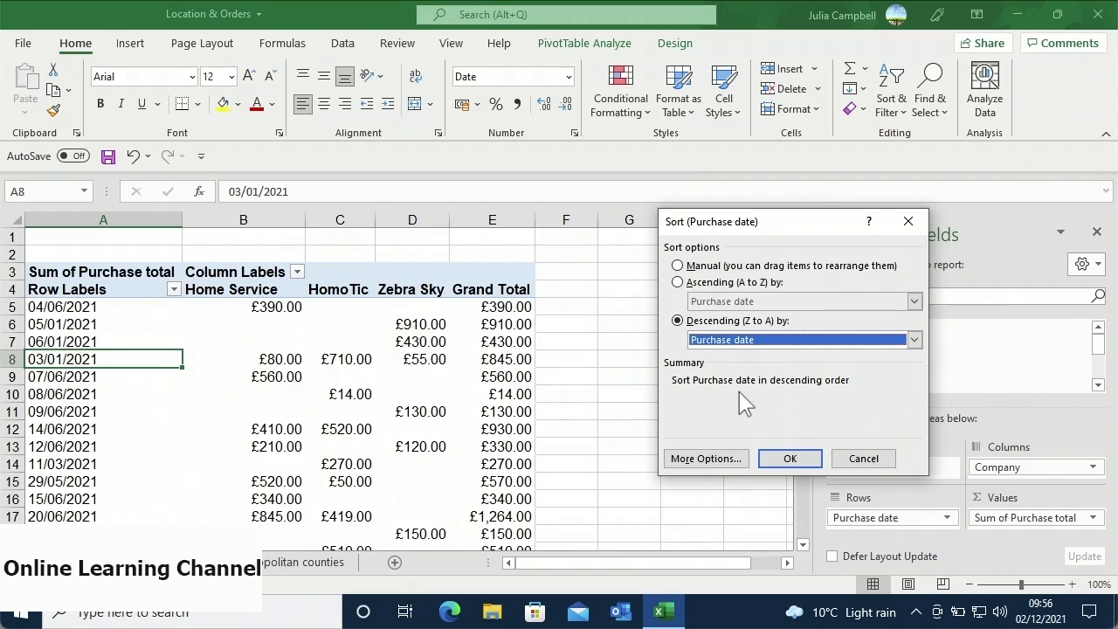
pyautogui.click(781, 460)
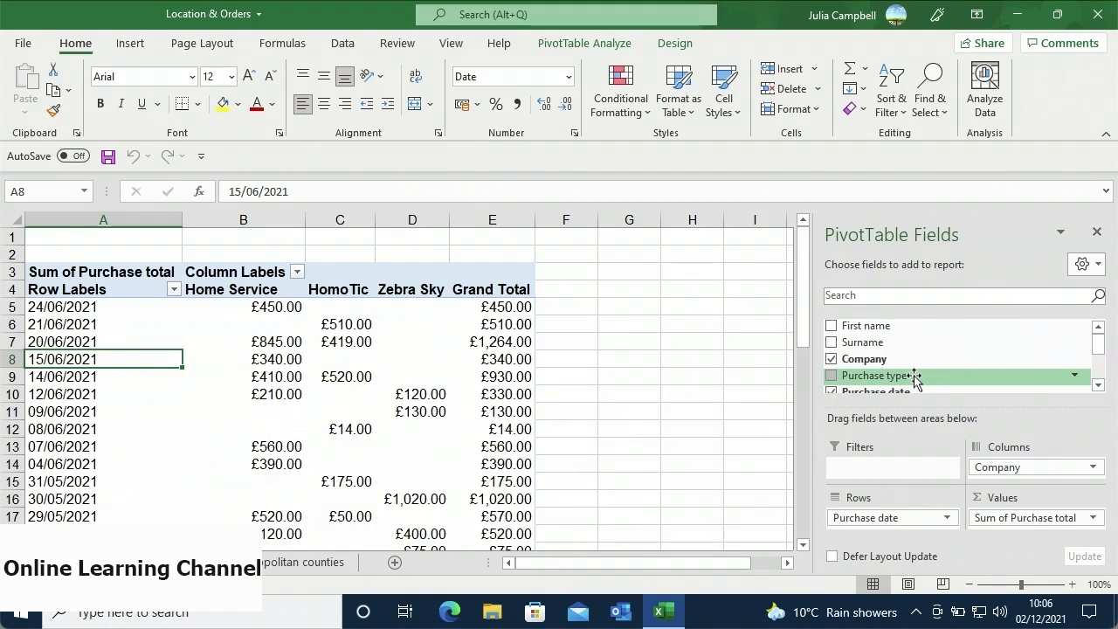
# - Drag Purchase type into the Filters area of the PivotTable Fields list
pyautogui.moveTo(915, 376); pyautogui.dragTo(877, 471)
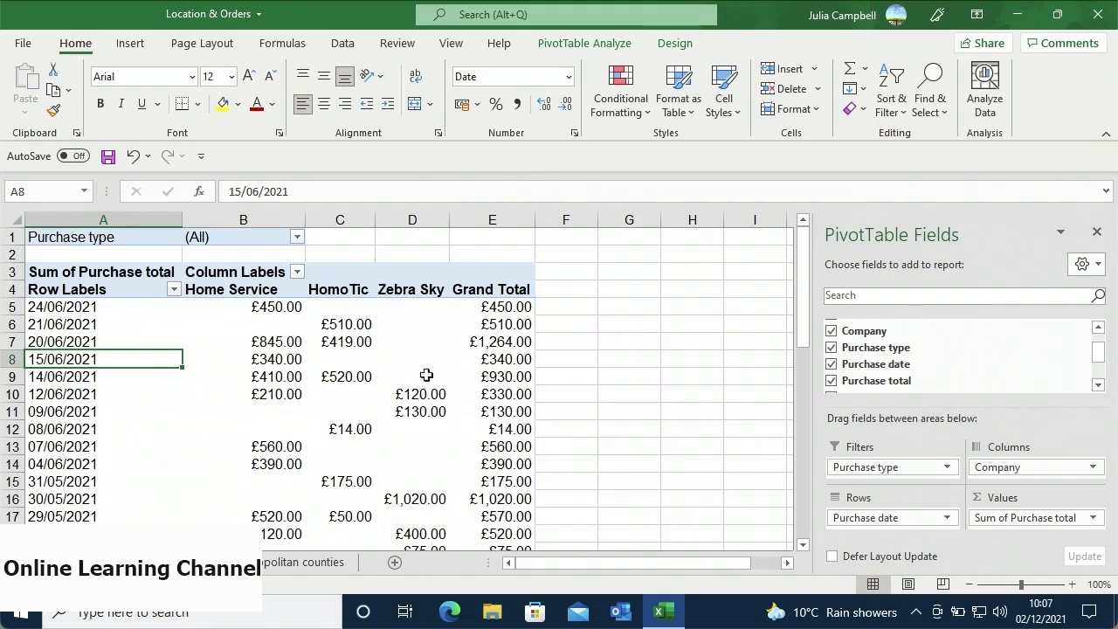
# - Filter the pivot's Purchase type report filter to Bathroom, then to Bathroom and Kitchen
pyautogui.click(297, 238)
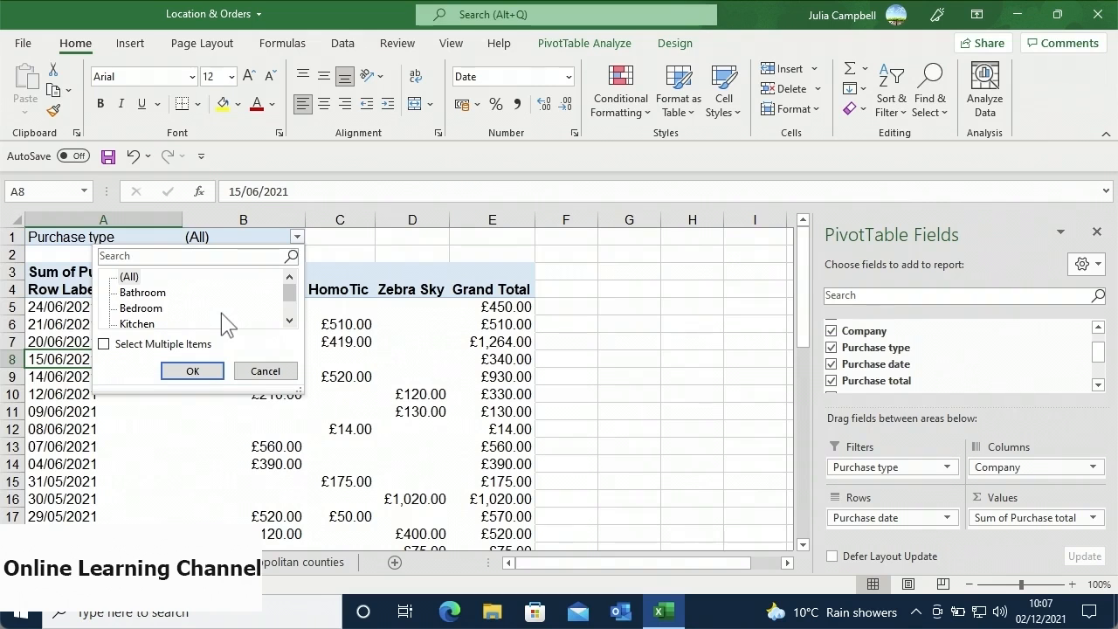
pyautogui.click(141, 292)
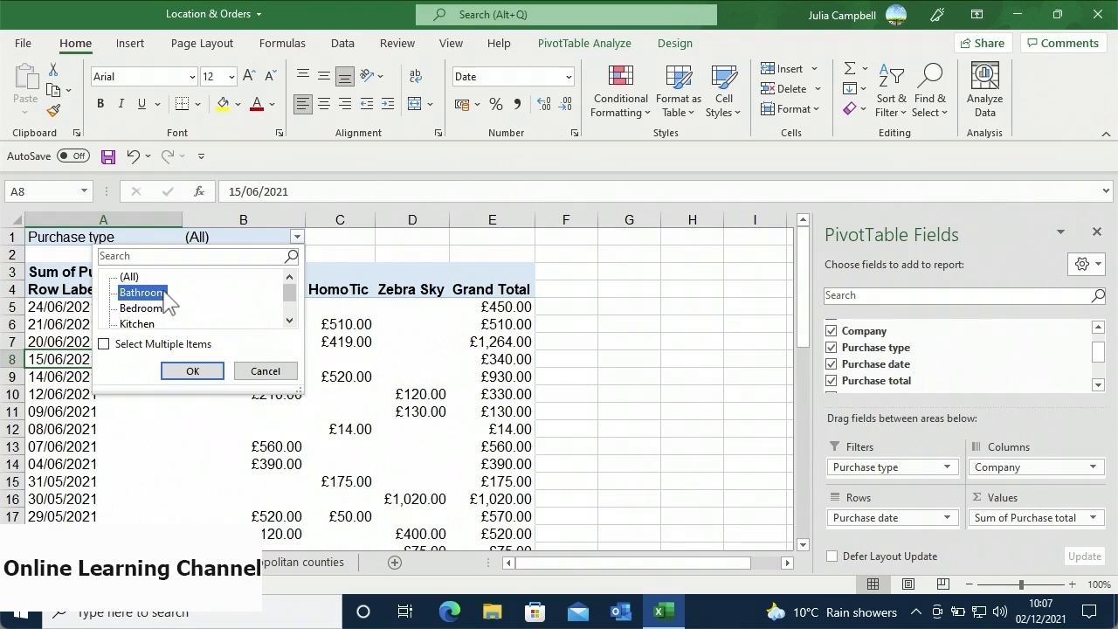
pyautogui.click(184, 373)
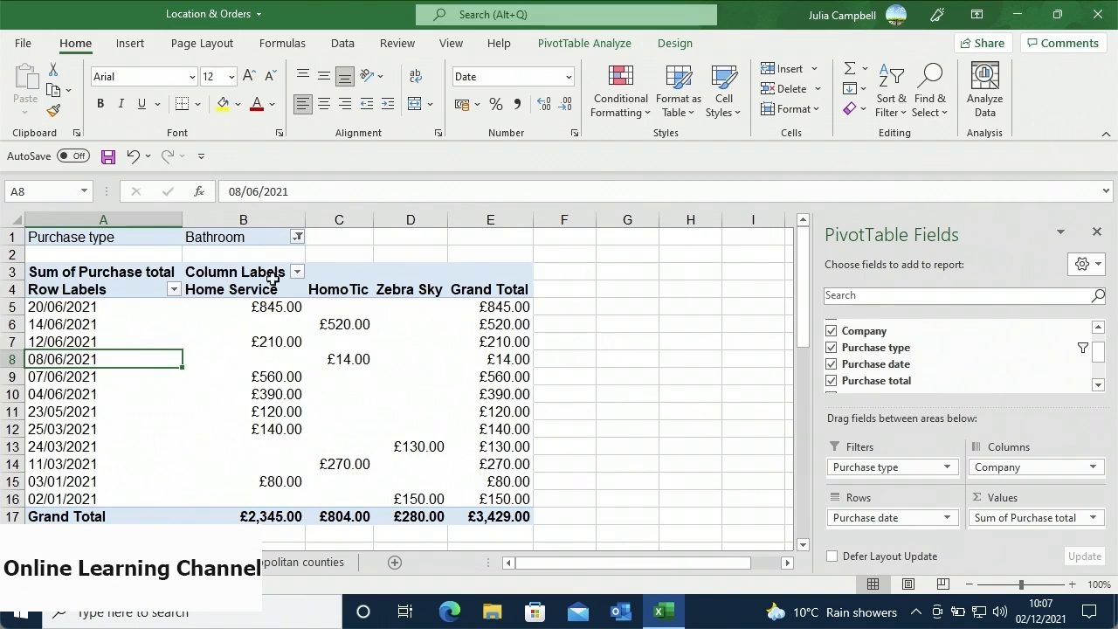
pyautogui.click(297, 238)
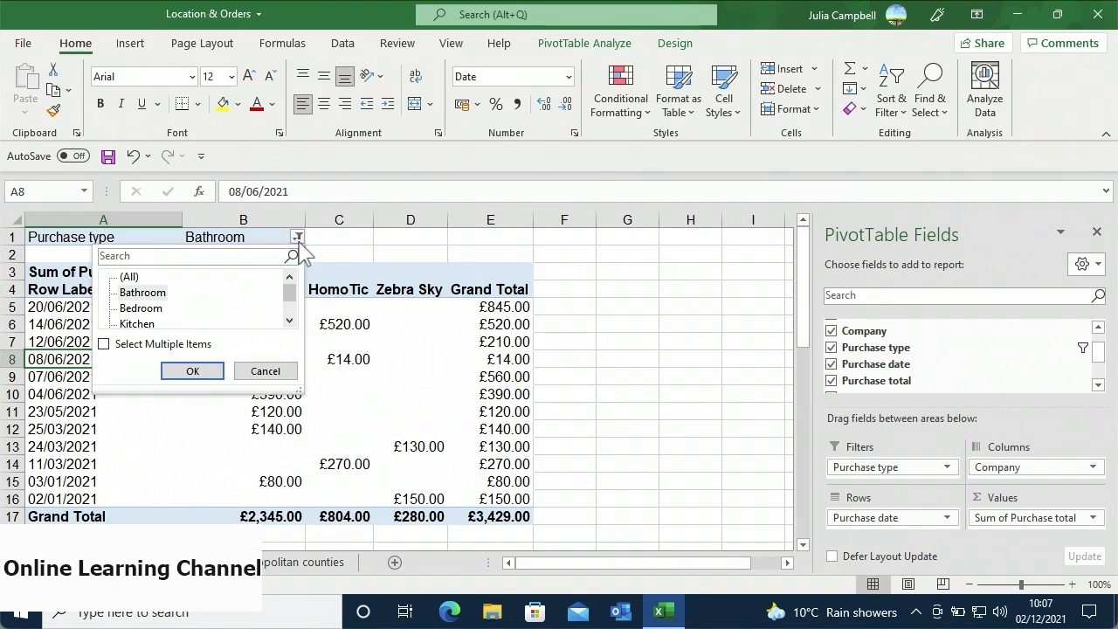
pyautogui.click(104, 345)
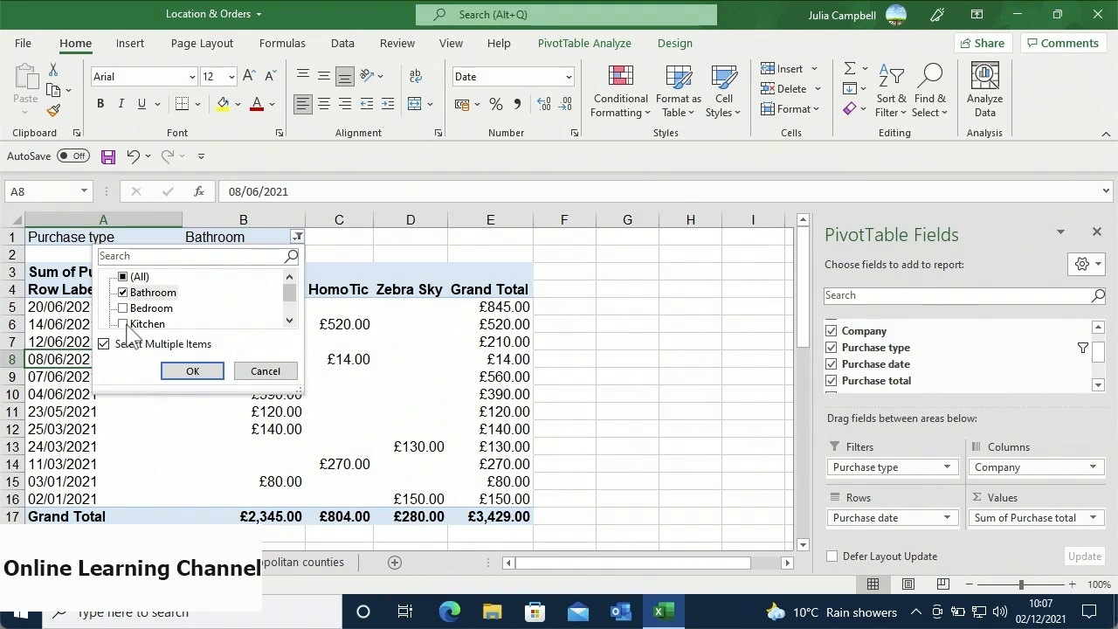
pyautogui.click(124, 324)
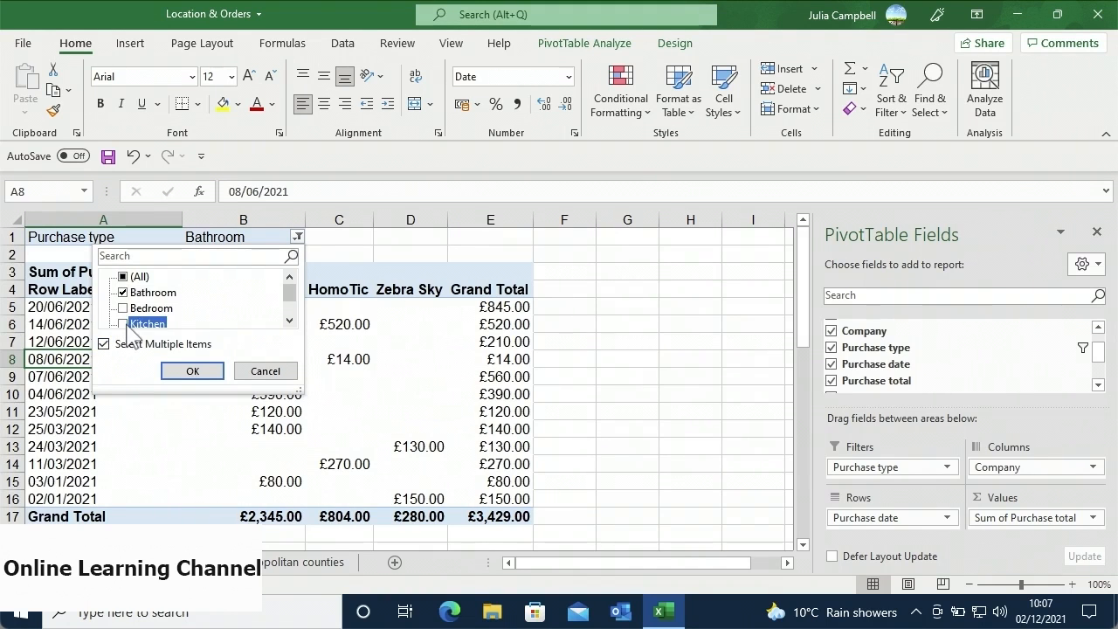
pyautogui.click(191, 371)
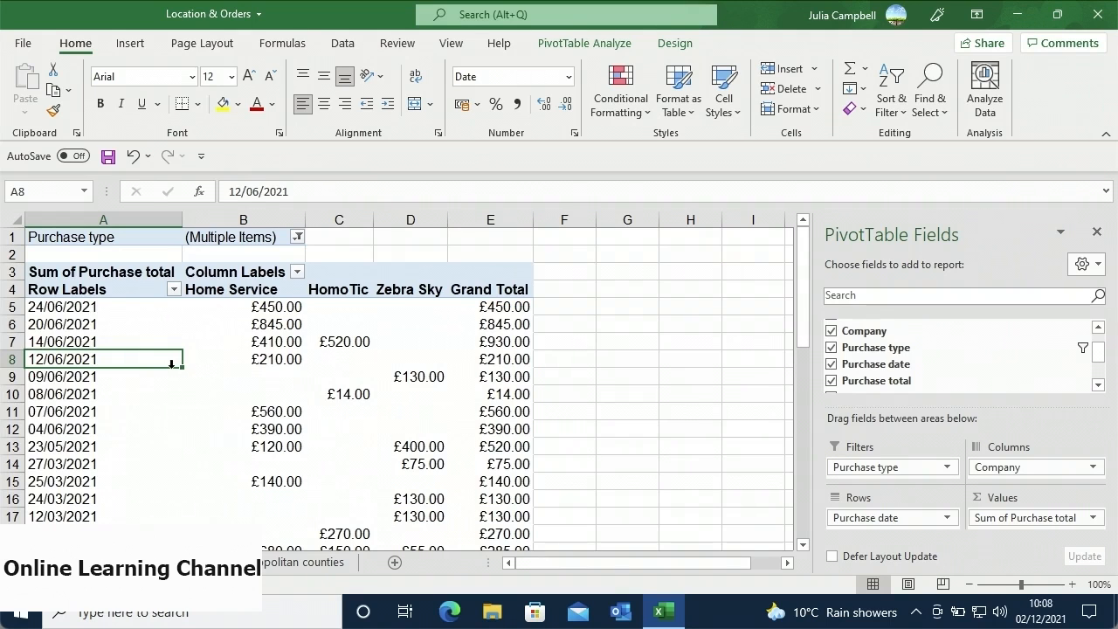
# - Reset the Purchase type filter to (All) purchase types
pyautogui.click(297, 237)
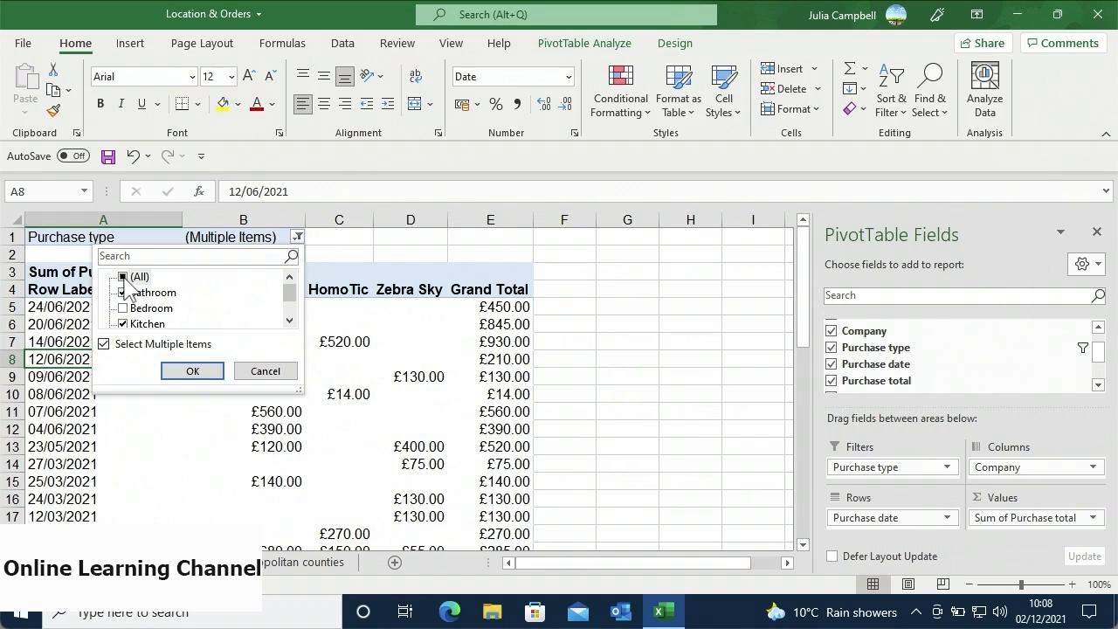
pyautogui.click(123, 278)
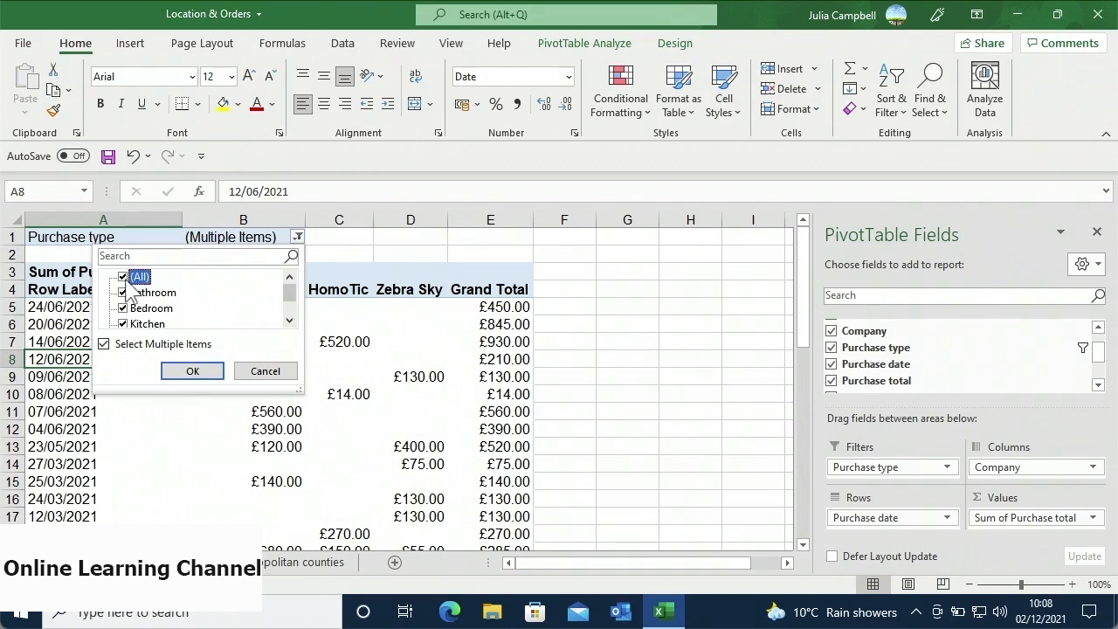
pyautogui.click(190, 371)
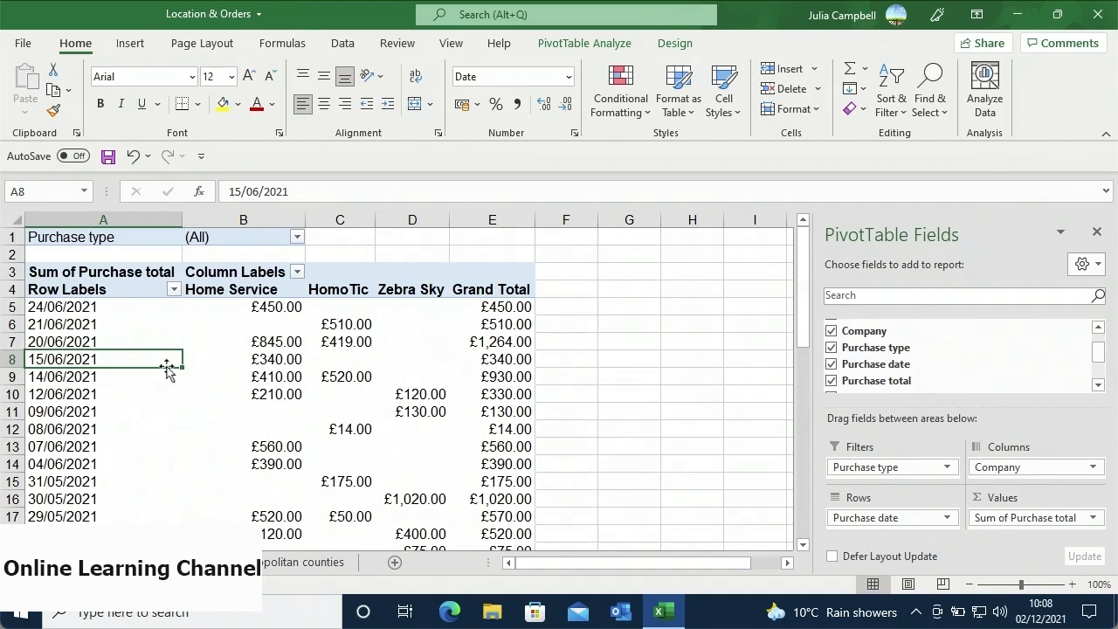
# - Filter the Row Labels to exclude purchase dates 24/06/2021 and 21/06/2021
pyautogui.click(174, 290)
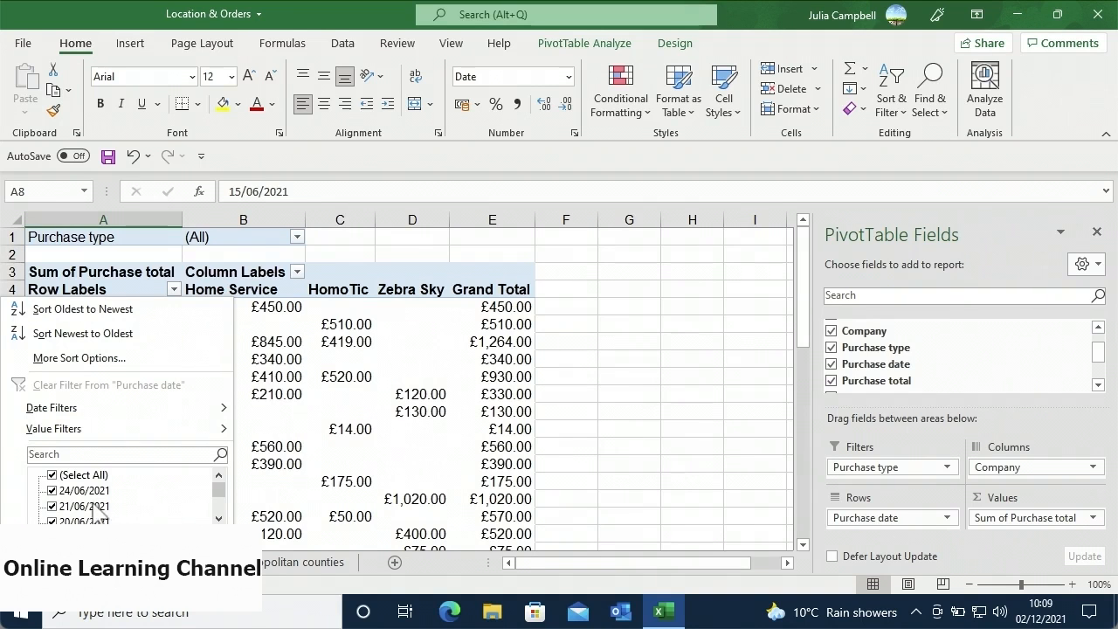
pyautogui.click(51, 491)
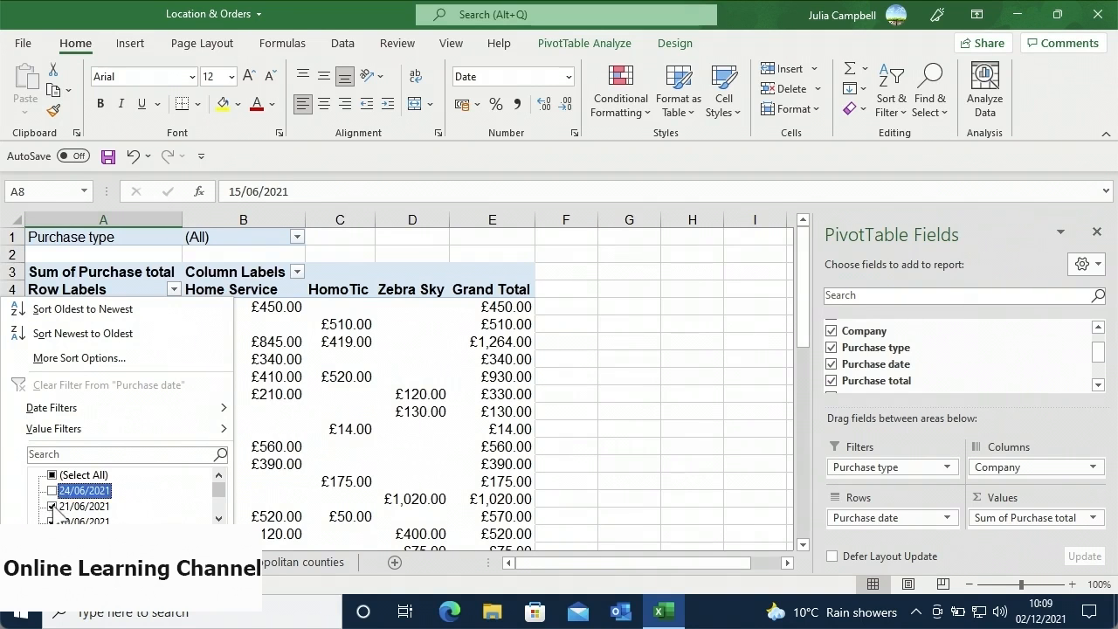
pyautogui.click(53, 506)
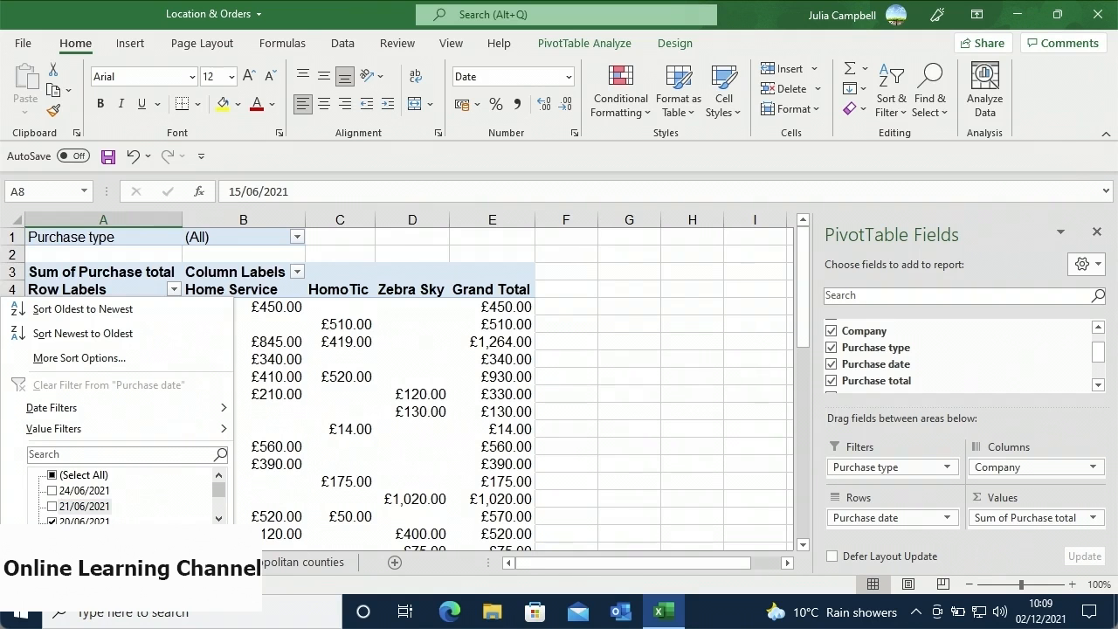
pyautogui.click(130, 542)
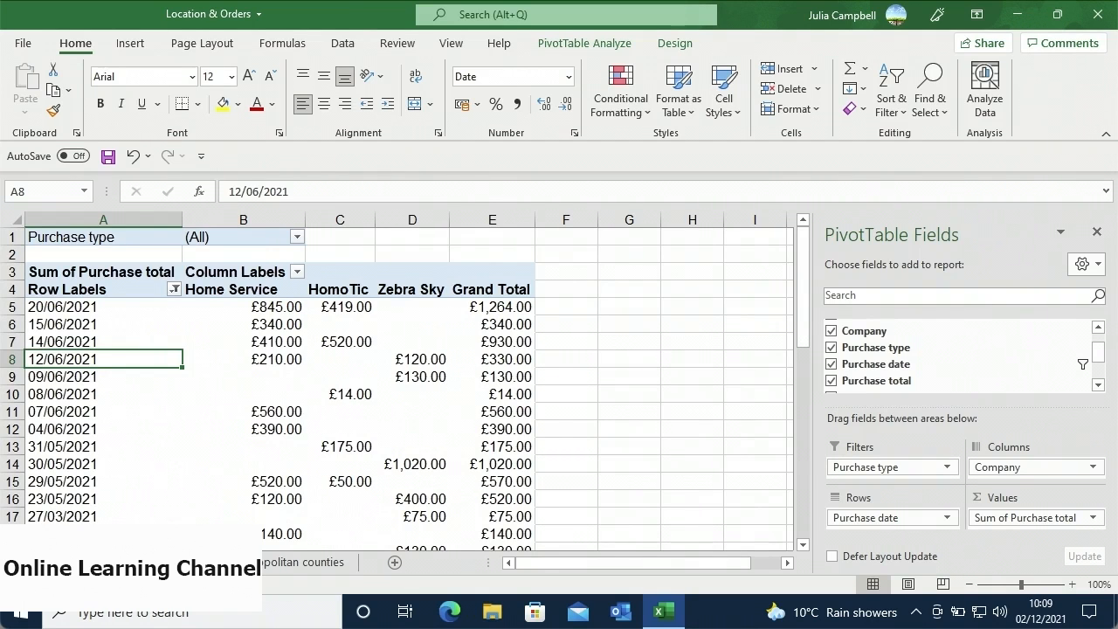
# - Filter the Column Labels to hide the Home Service company
pyautogui.click(297, 273)
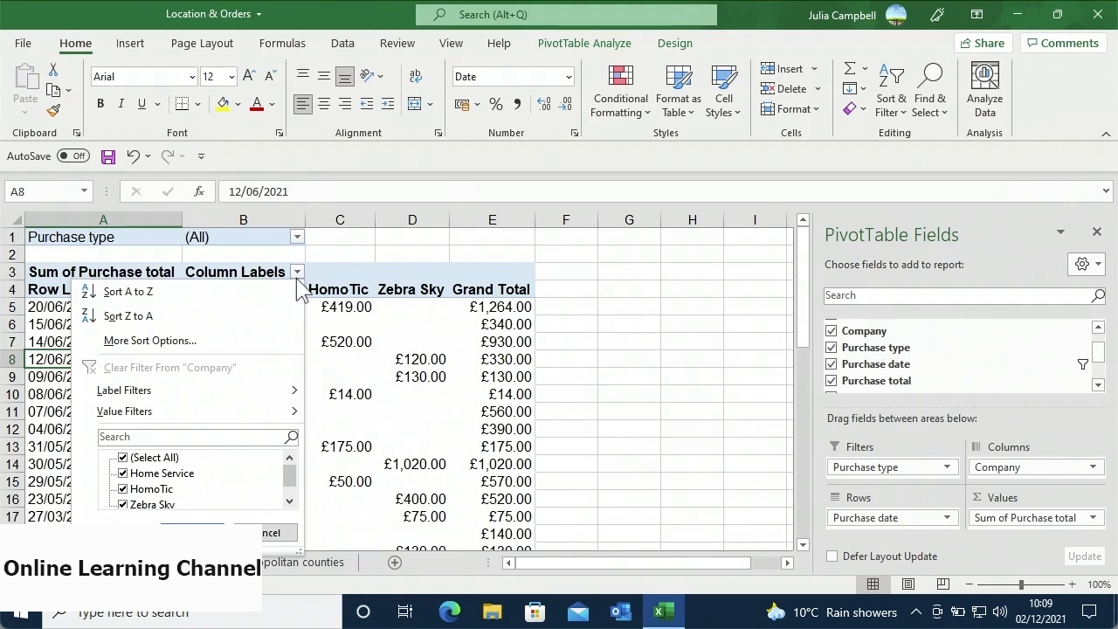
pyautogui.click(127, 479)
pyautogui.click(124, 473)
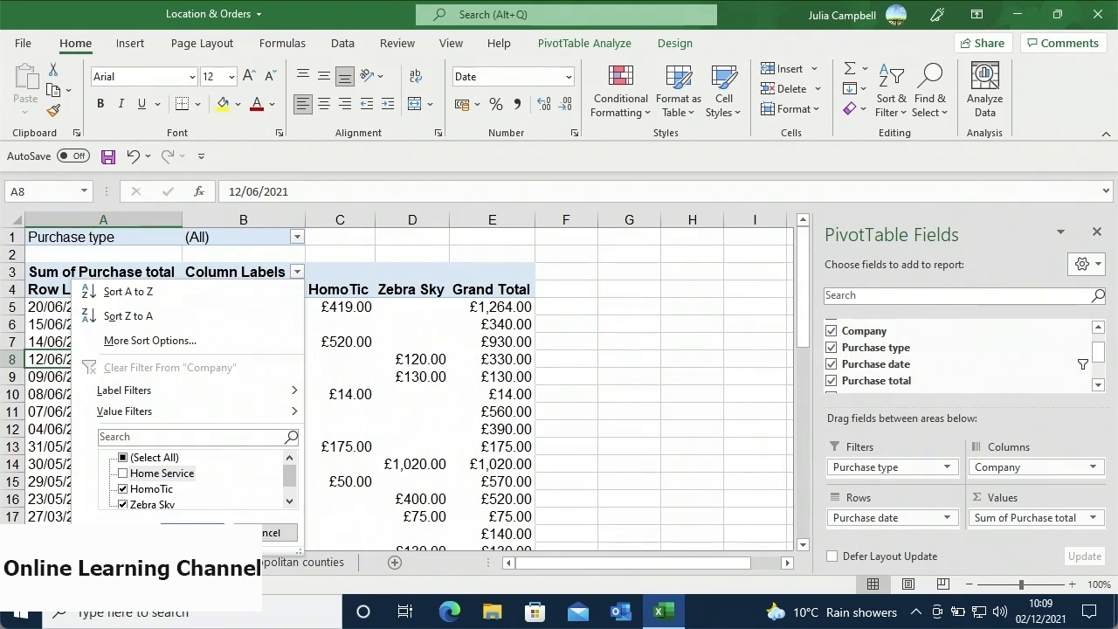
pyautogui.click(166, 527)
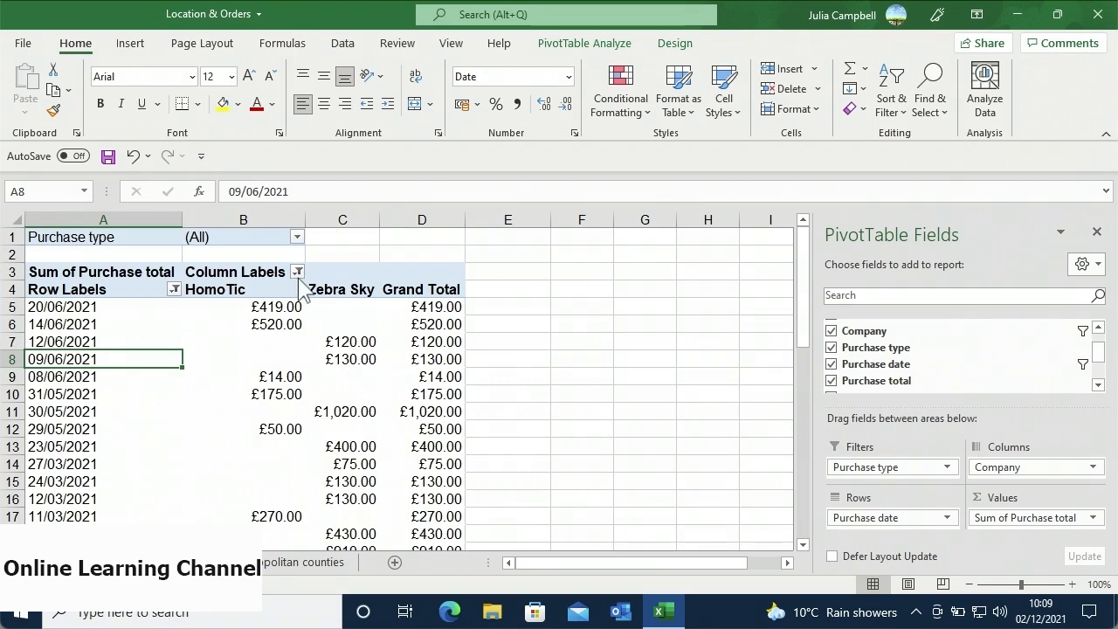
# - Clear the company filter so Home Service returns beside HomoTic and Zebra Sky
pyautogui.click(298, 273)
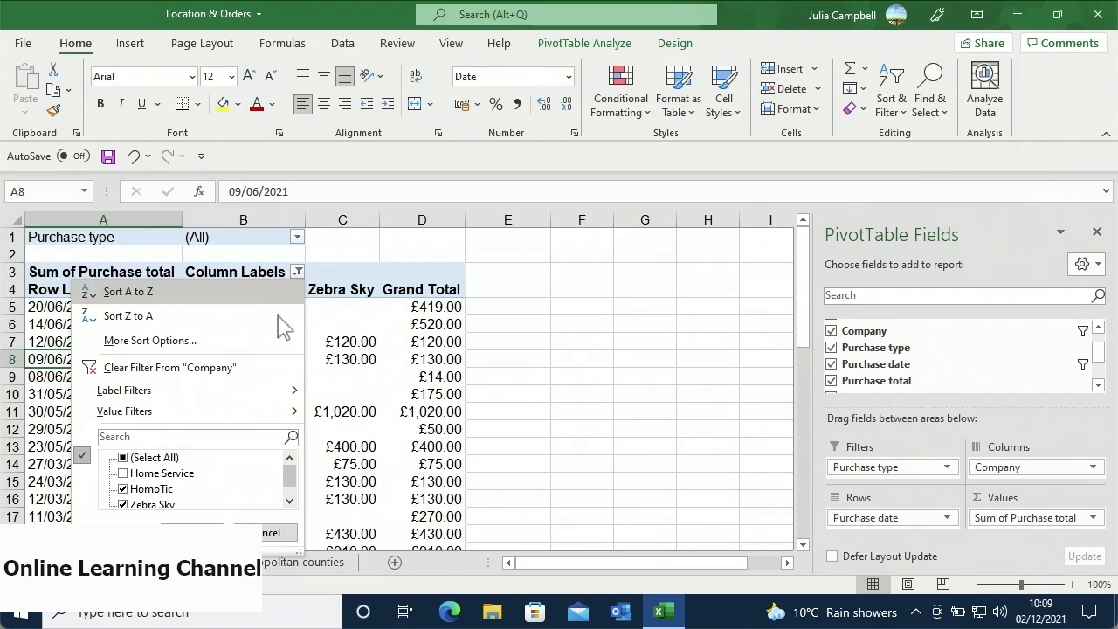
pyautogui.click(257, 362)
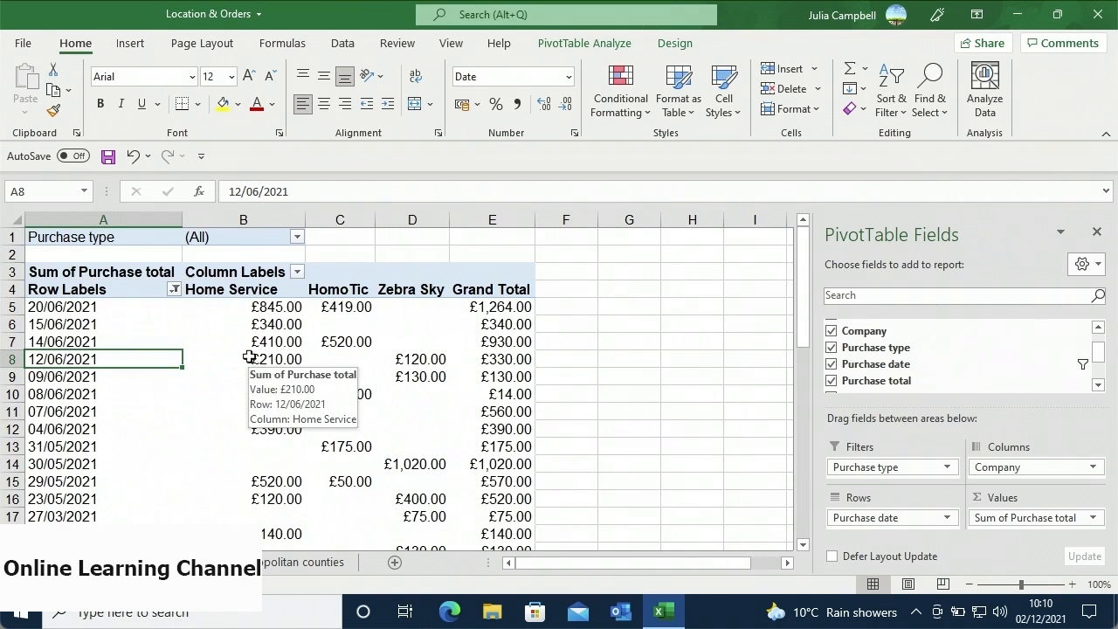
pyautogui.click(176, 290)
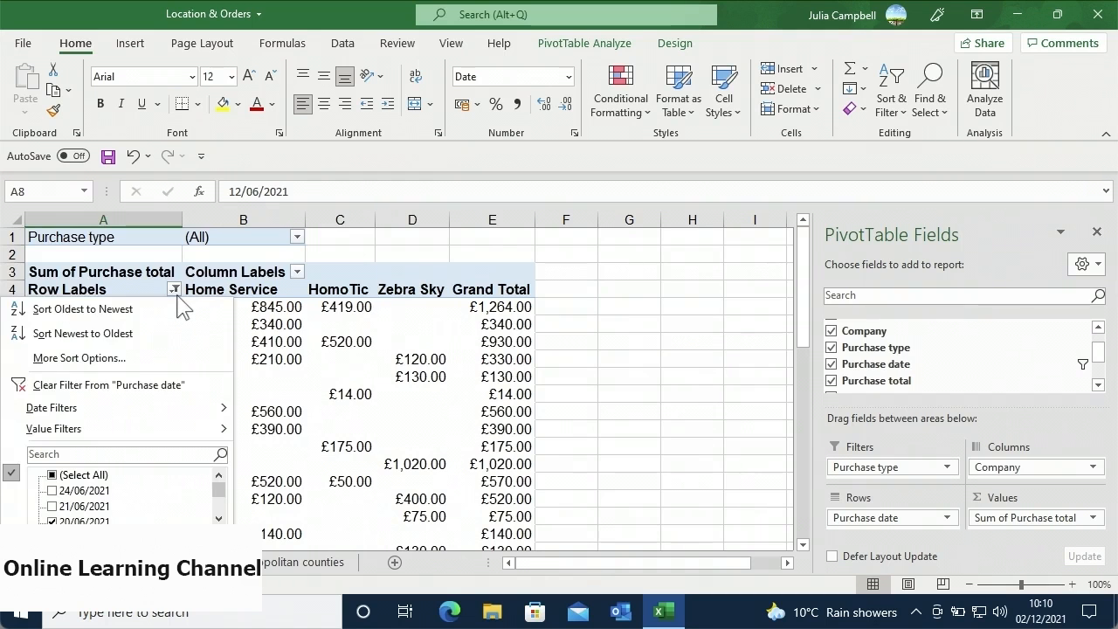
# - Clear the Purchase date filter to restore 24/06/2021 and 21/06/2021
pyautogui.click(202, 382)
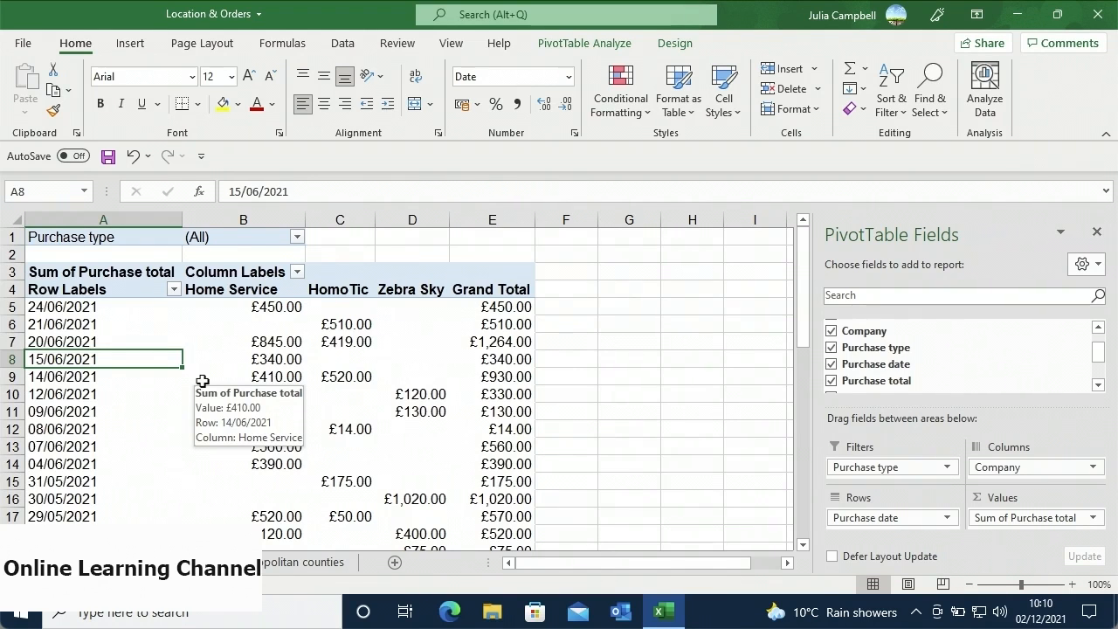
pyautogui.moveTo(112, 307); pyautogui.dragTo(536, 497)
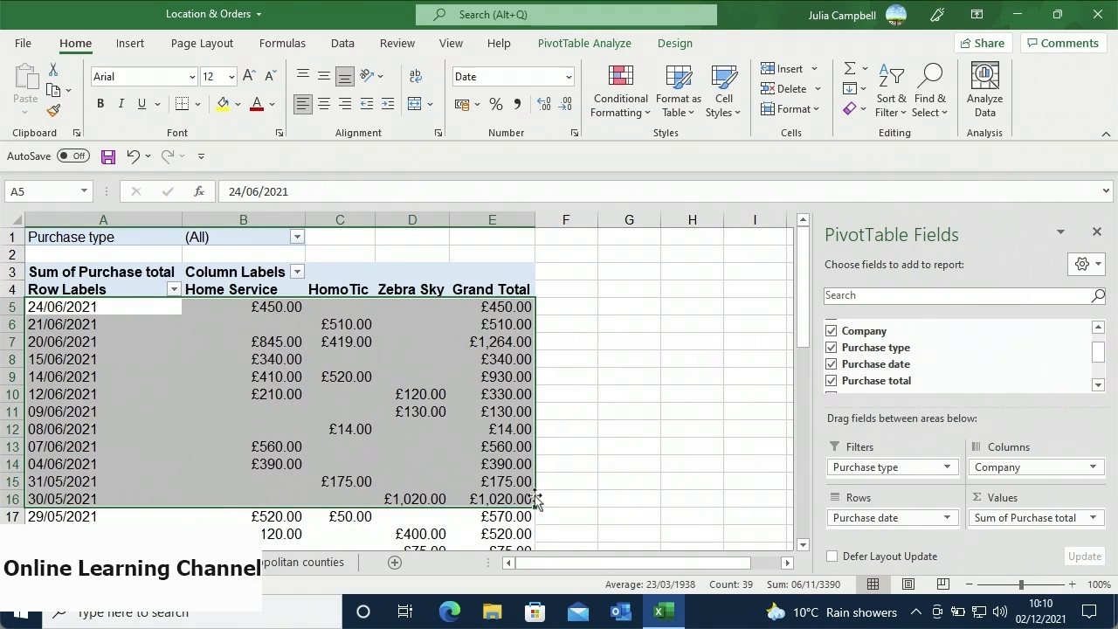
pyautogui.rightClick(503, 480)
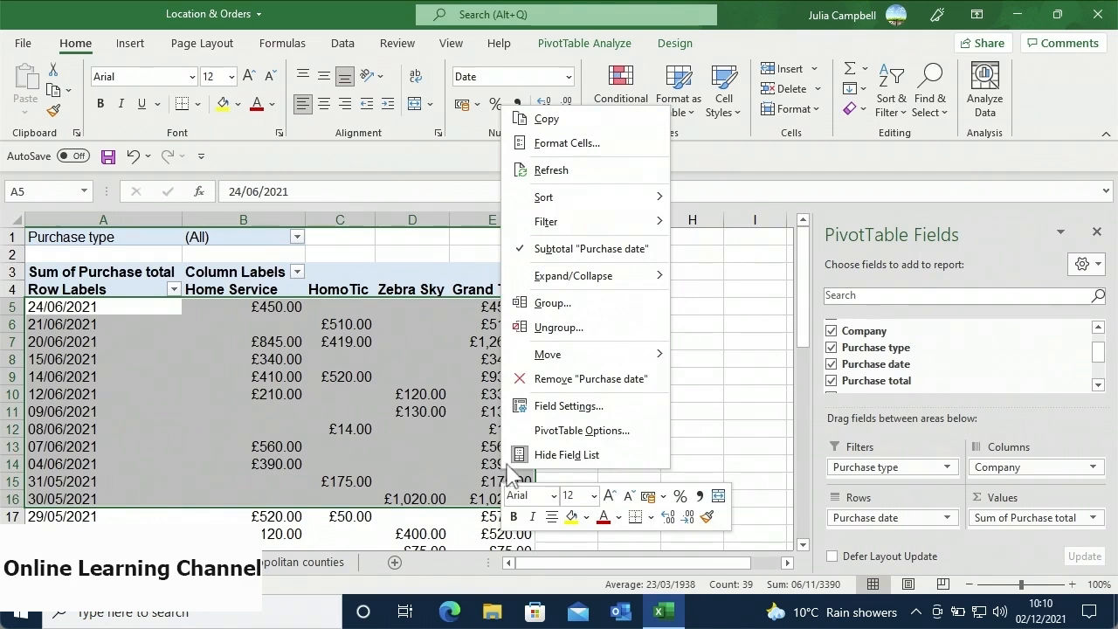
pyautogui.moveTo(625, 229)
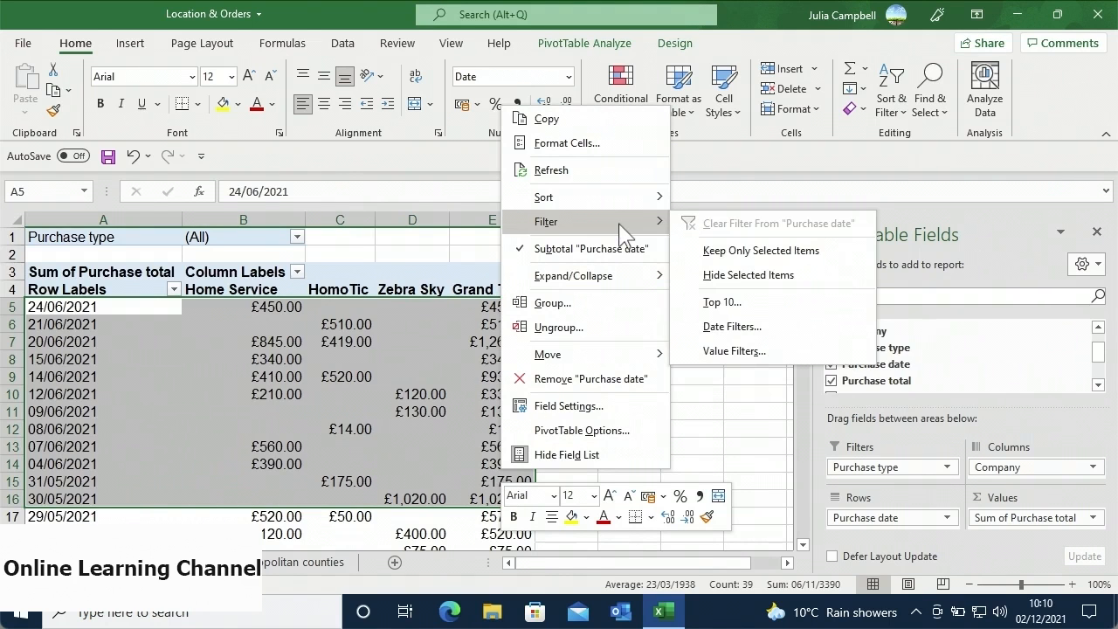
pyautogui.click(689, 256)
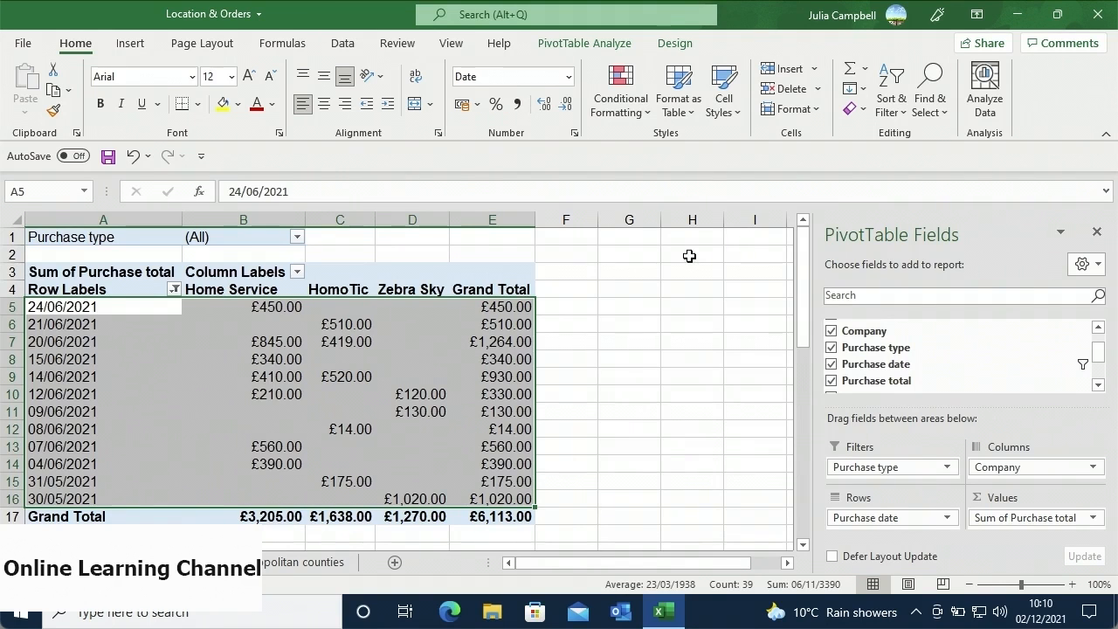
pyautogui.rightClick(484, 342)
pyautogui.moveTo(529, 346)
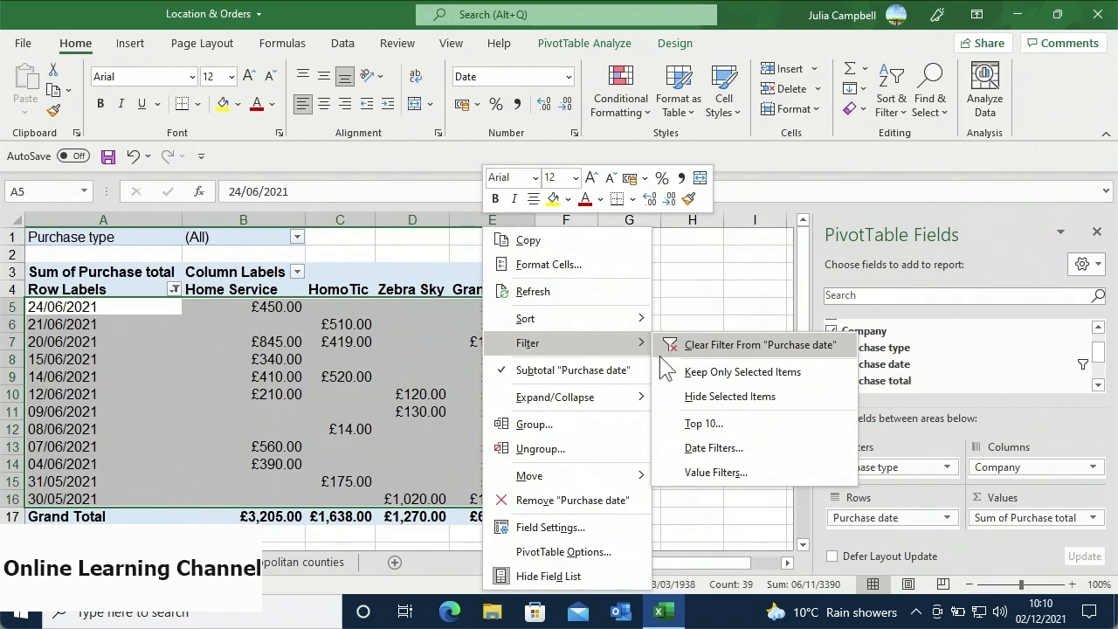
pyautogui.click(661, 350)
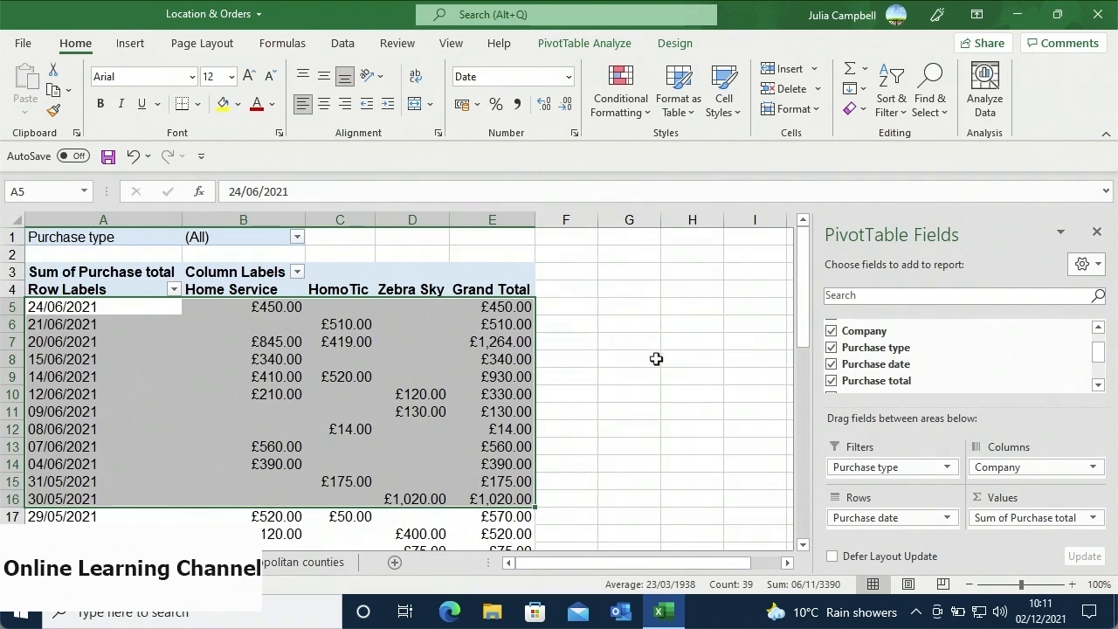
pyautogui.click(520, 361)
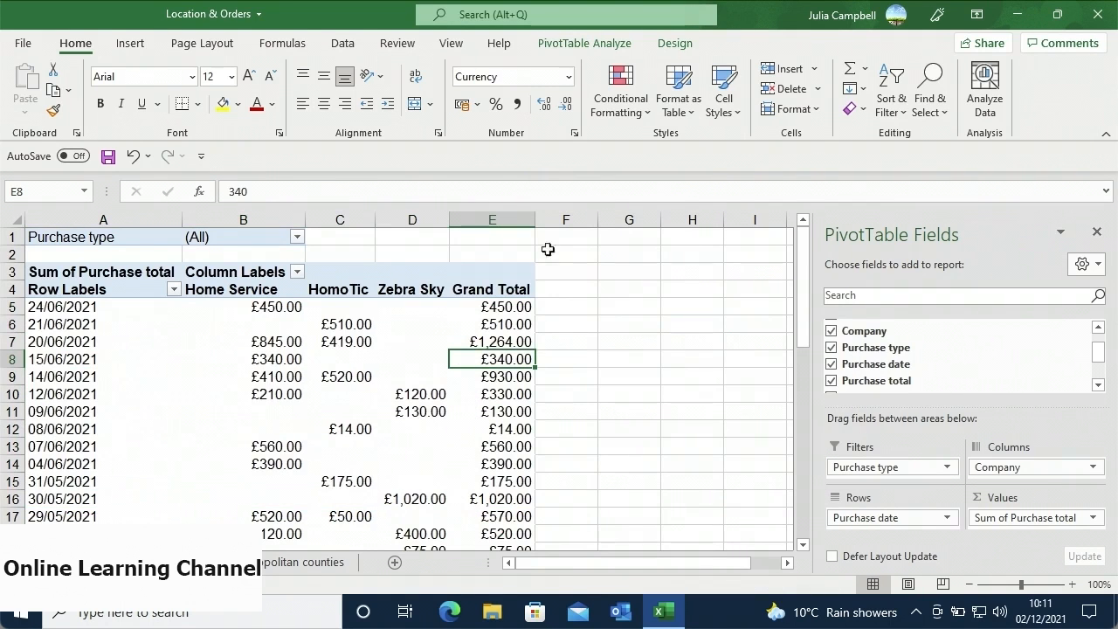
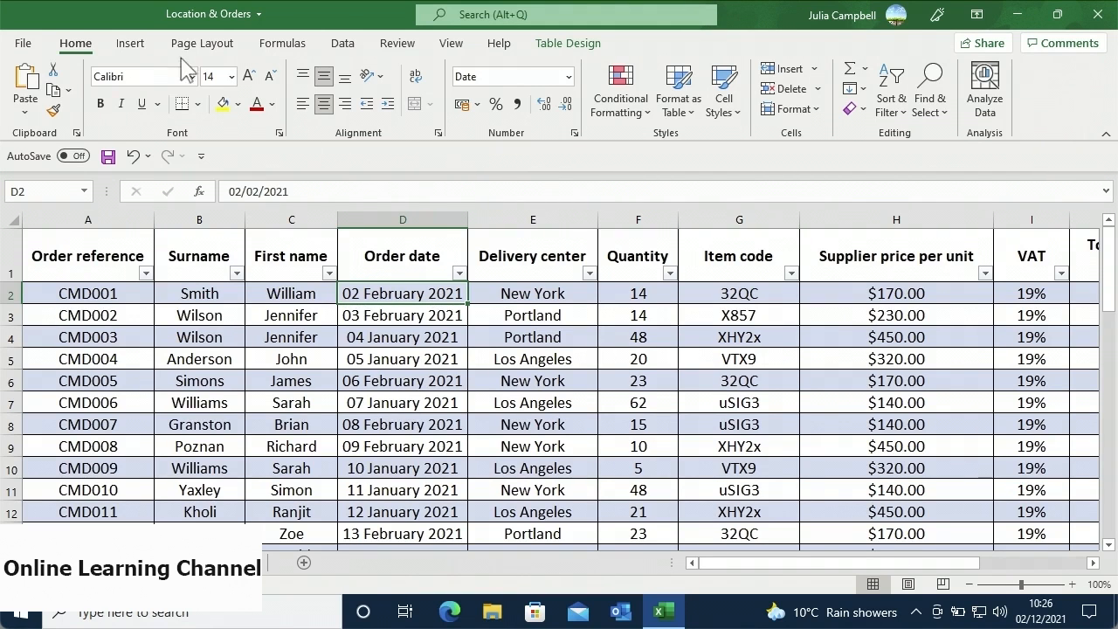
# - Start a PivotTable from the orders table with the Data Model option, then cancel it
pyautogui.click(144, 48)
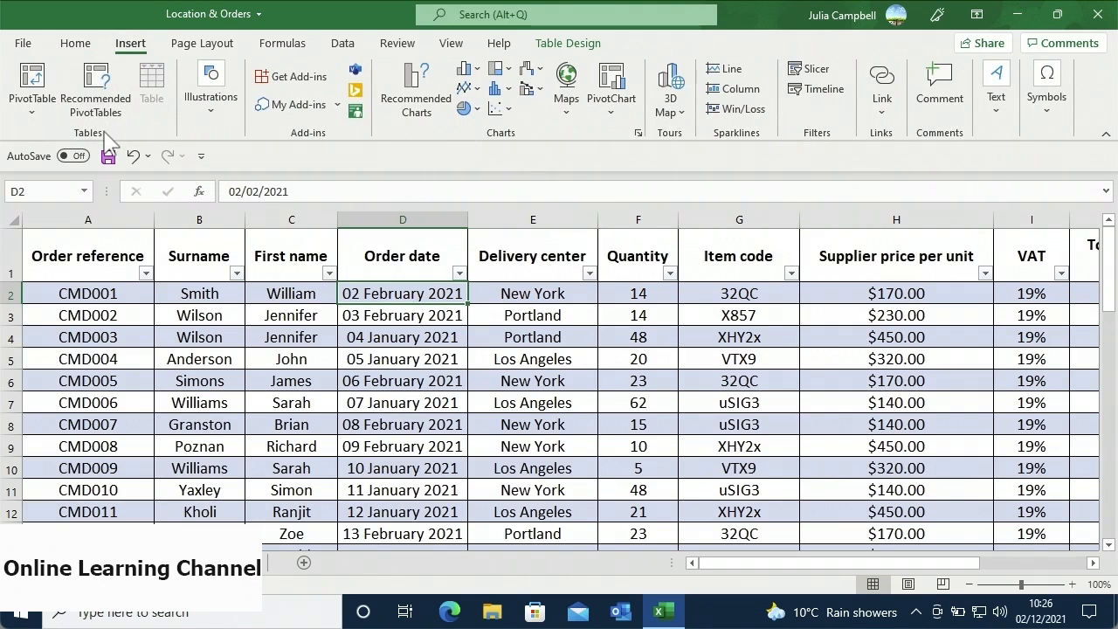
pyautogui.click(35, 83)
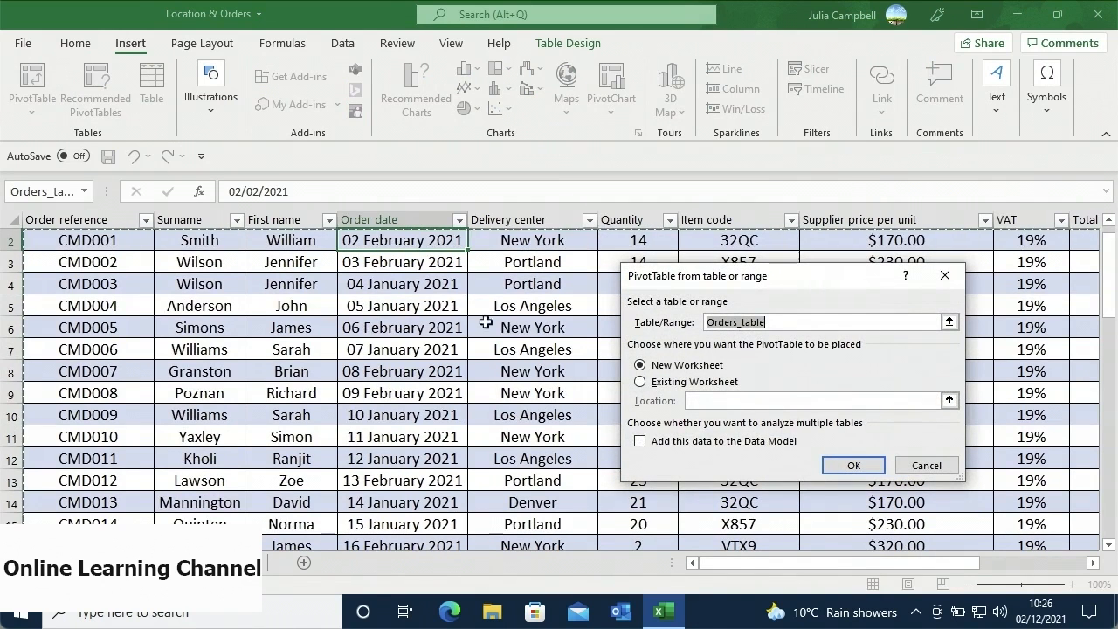
pyautogui.click(641, 443)
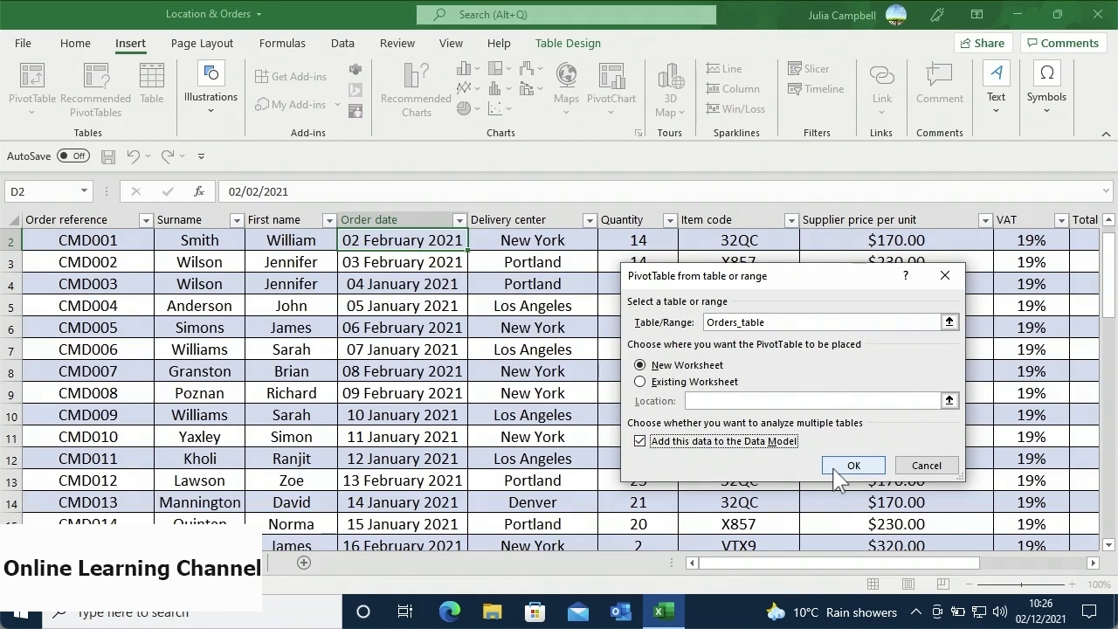
pyautogui.click(913, 467)
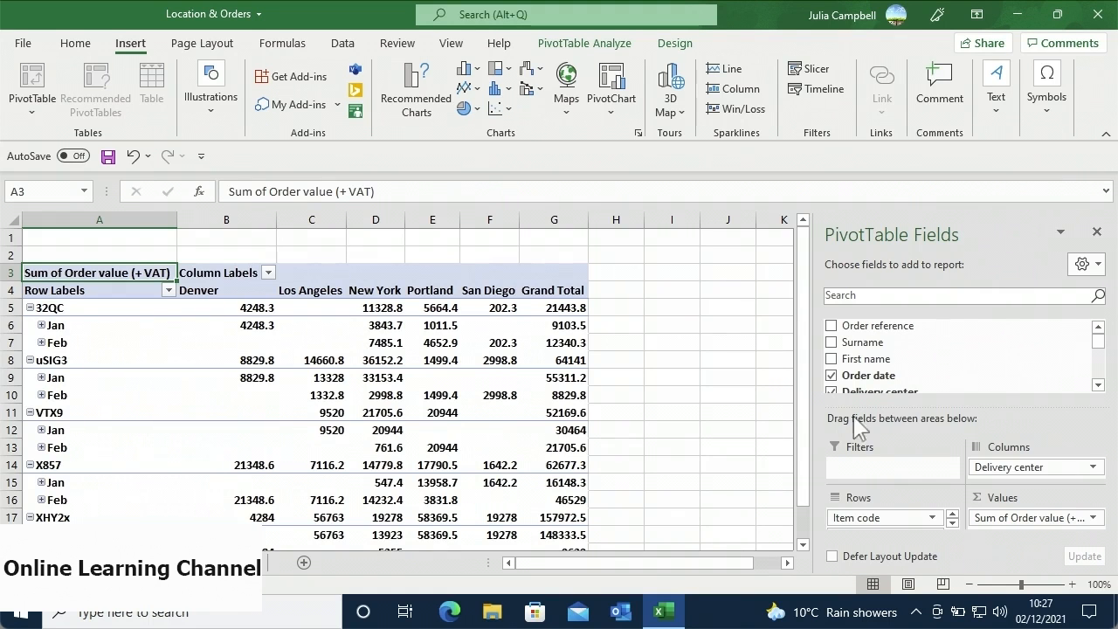
# - Use More Tables in the field list to rebuild the PivotTable on the Data Model
pyautogui.moveTo(1097, 351); pyautogui.dragTo(1102, 379)
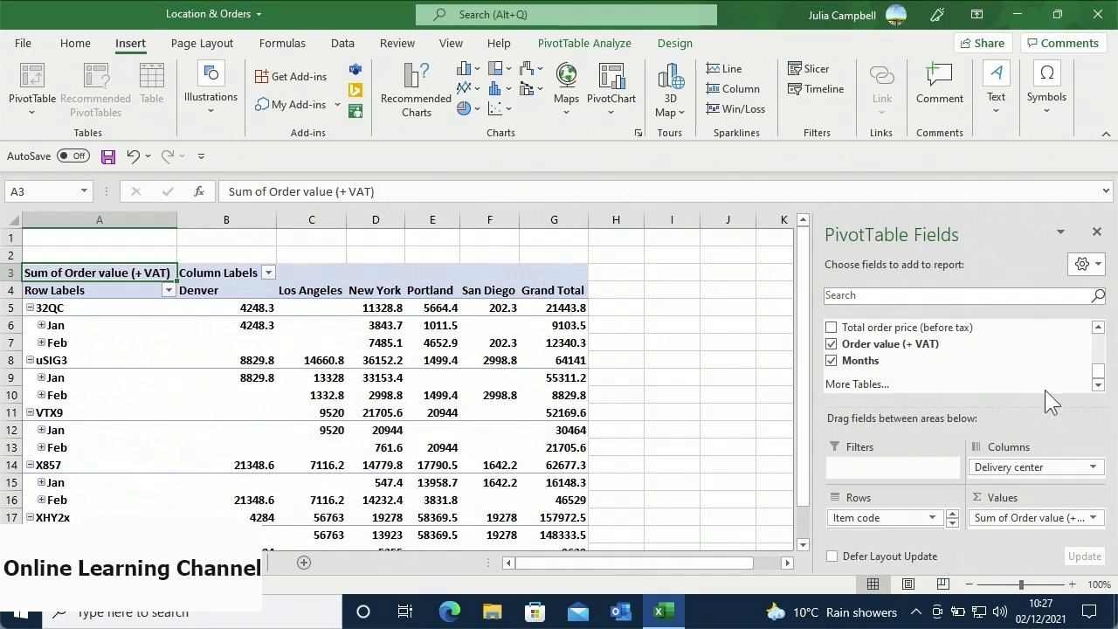
pyautogui.click(870, 384)
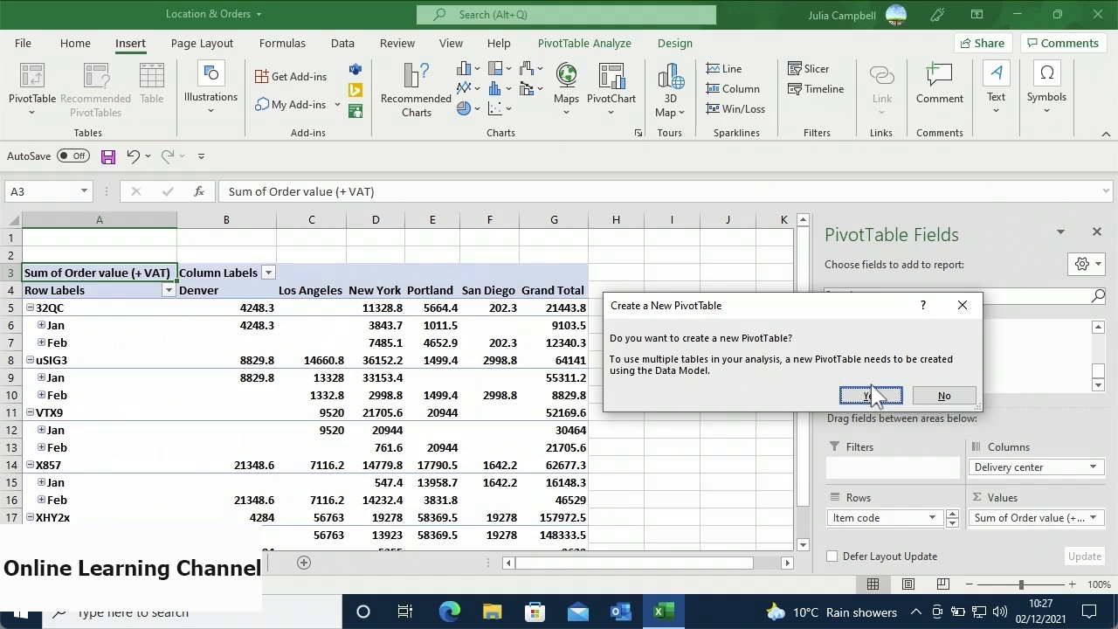
pyautogui.click(872, 399)
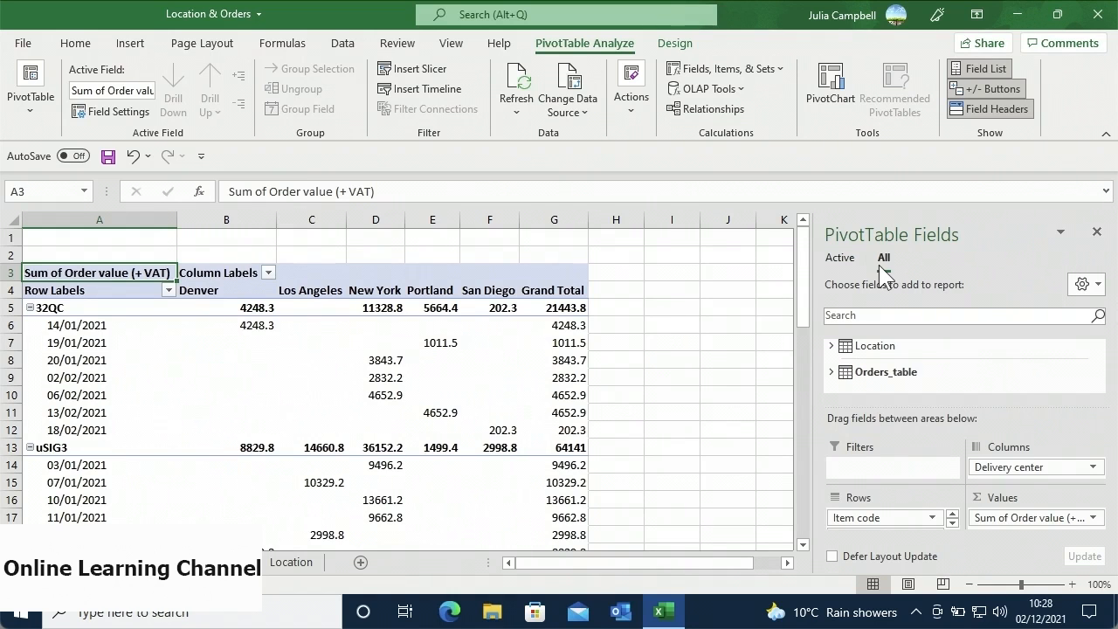
# - Add State from the Location table to Filters and auto-detect the table relationship
pyautogui.click(885, 349)
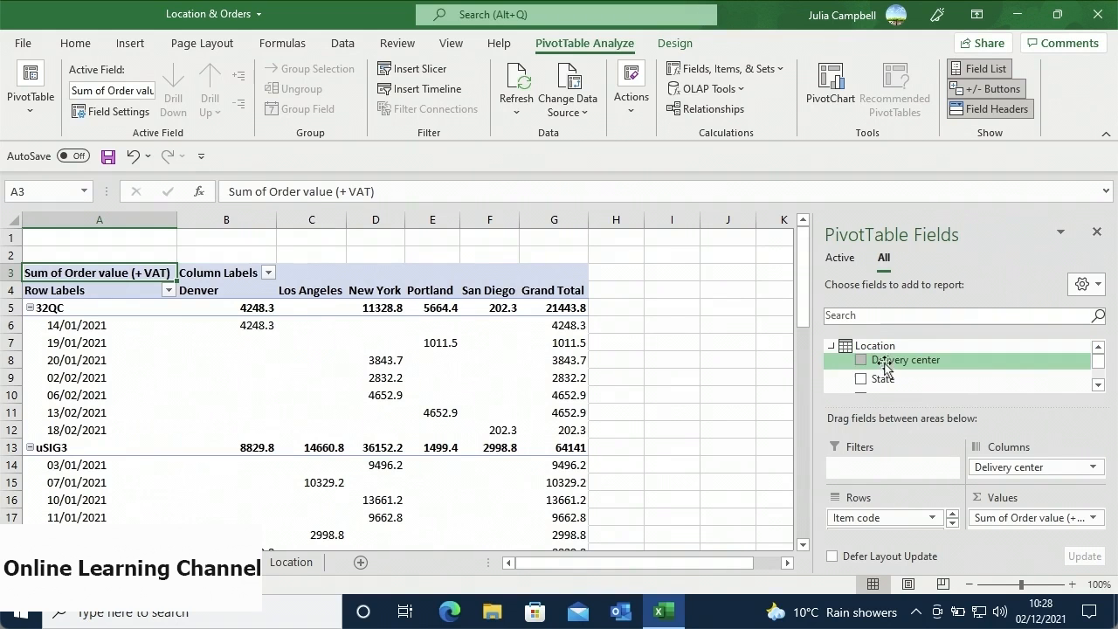
pyautogui.moveTo(892, 384); pyautogui.dragTo(883, 476)
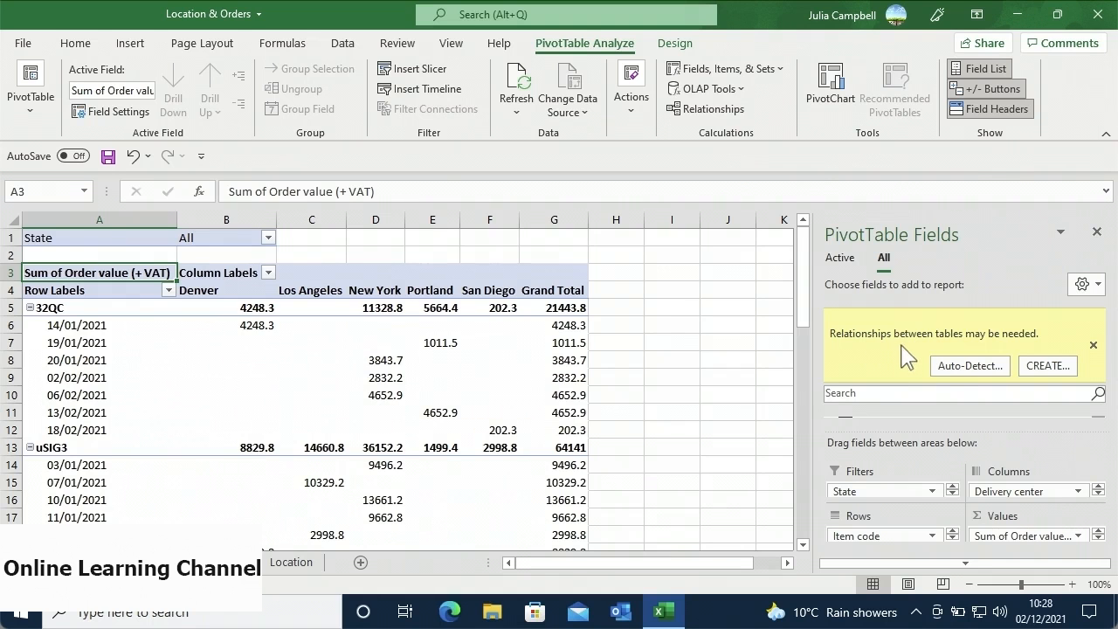
pyautogui.click(1006, 366)
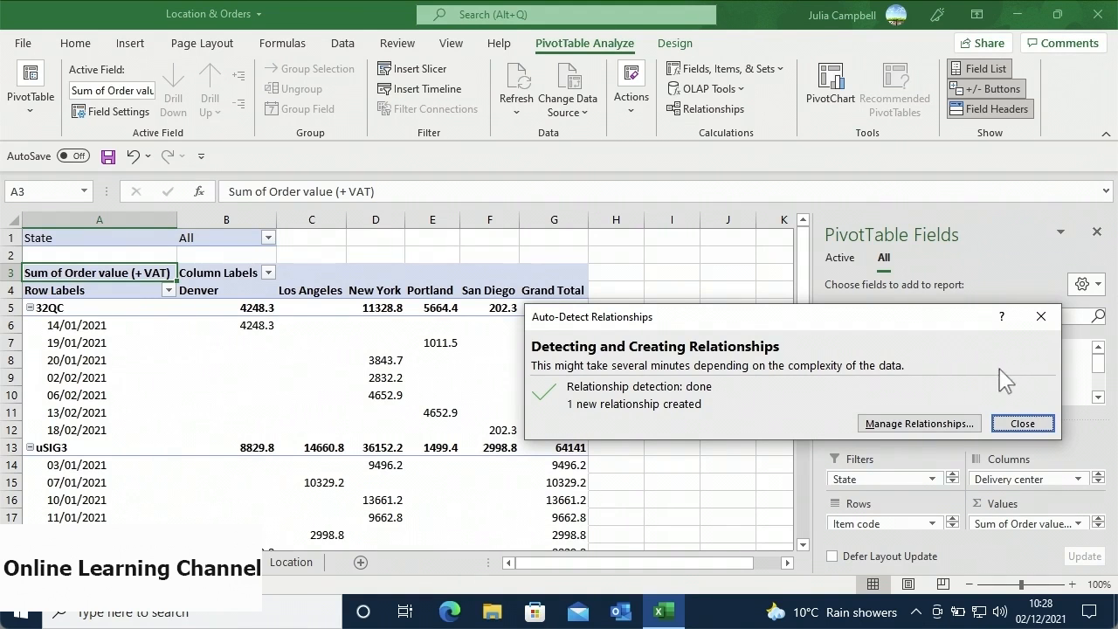
# - Check the Orders_table–Location link on Delivery center in Manage Relationships, then close it
pyautogui.click(970, 423)
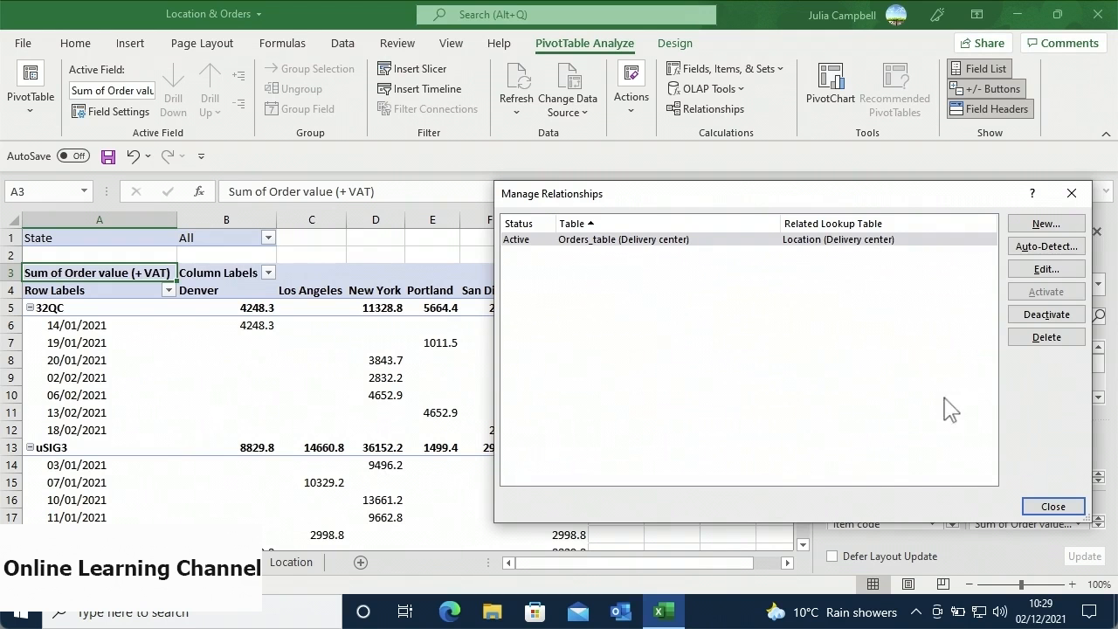
pyautogui.click(1051, 506)
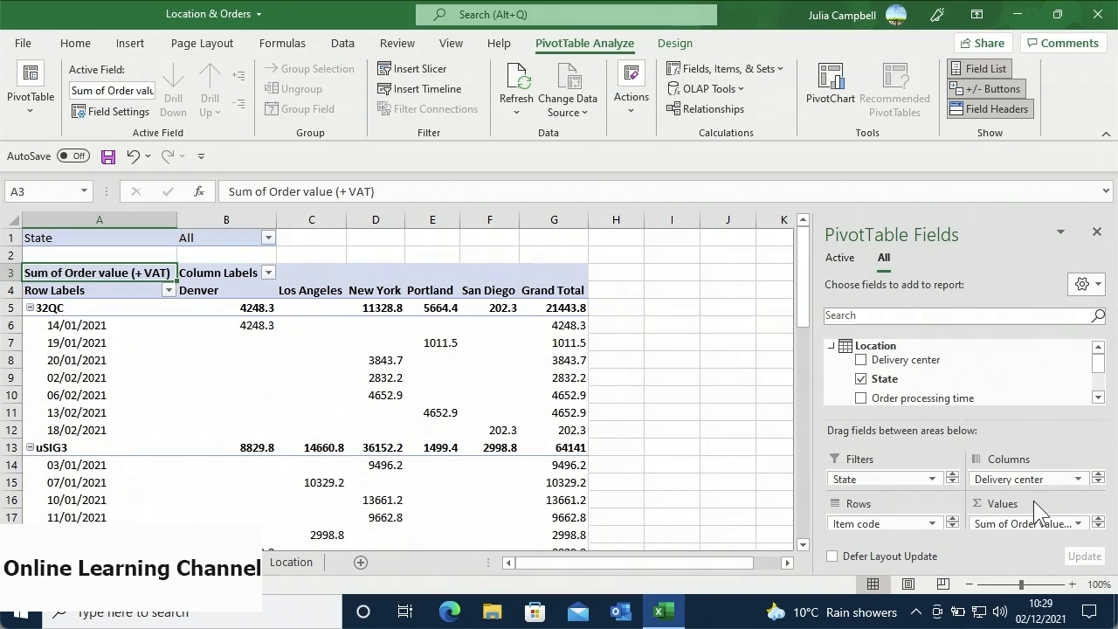
# - Delete the Orders_table–Location relationship in Manage Relationships and confirm the warning
pyautogui.click(743, 123)
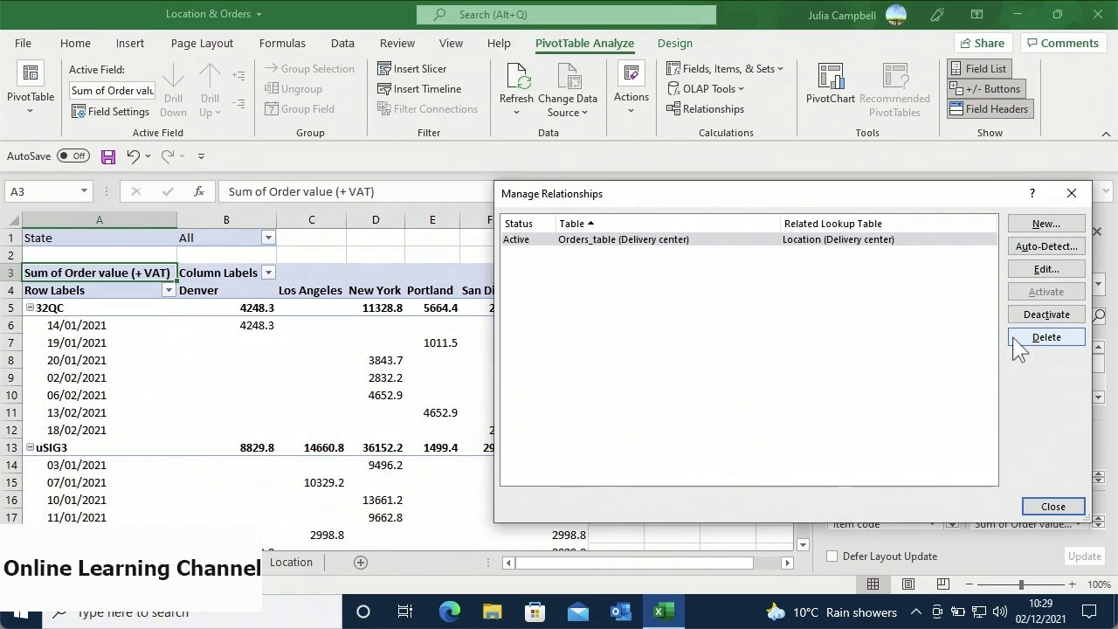
pyautogui.click(928, 245)
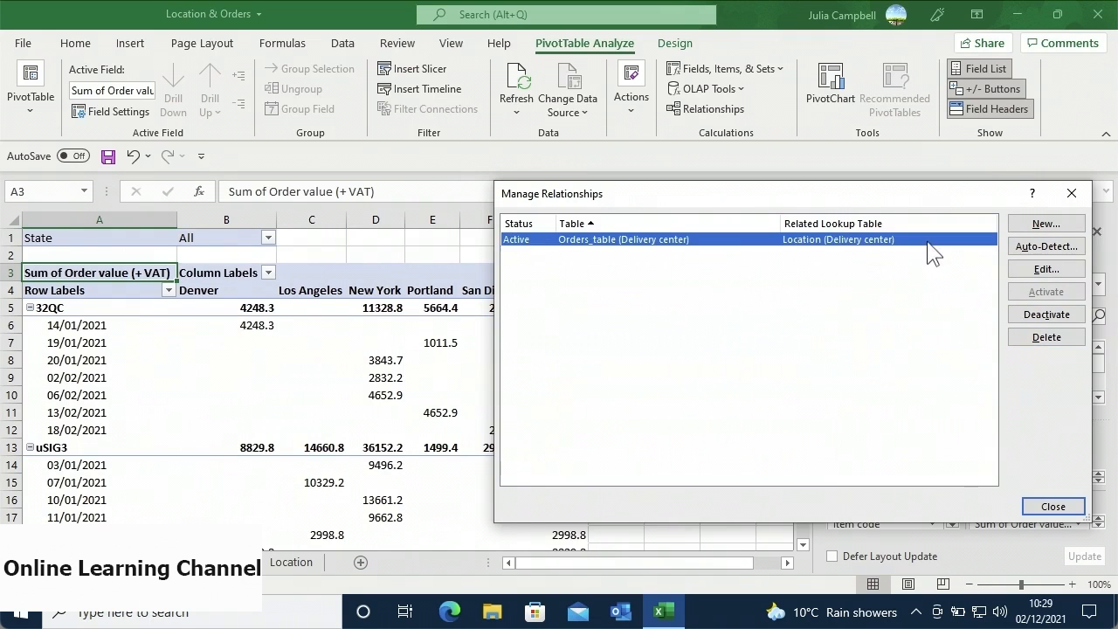
pyautogui.click(1027, 339)
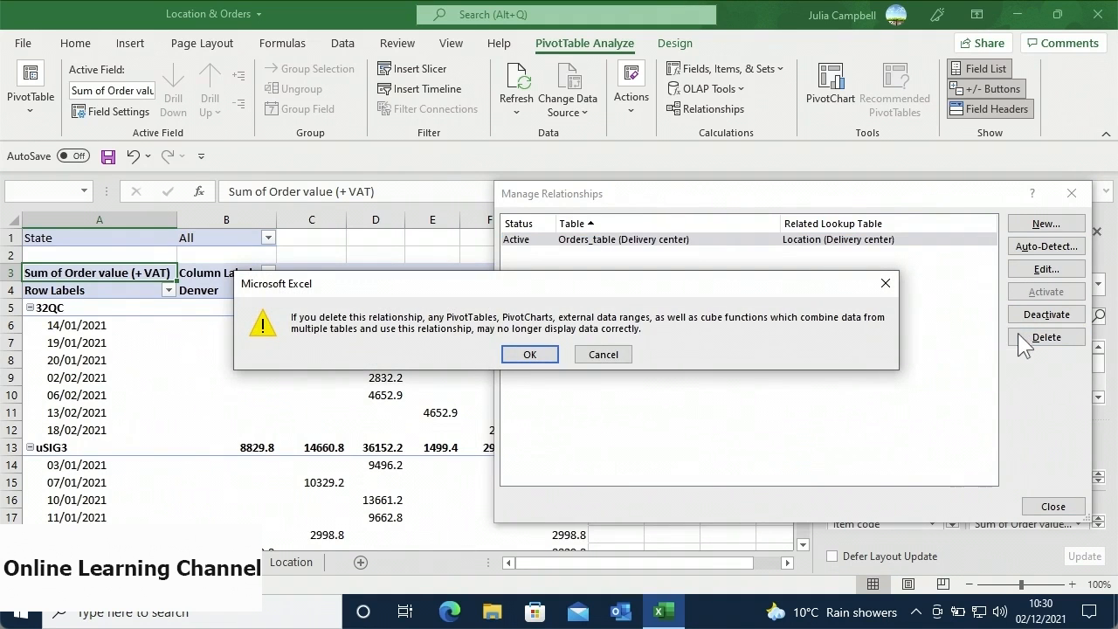
pyautogui.click(556, 357)
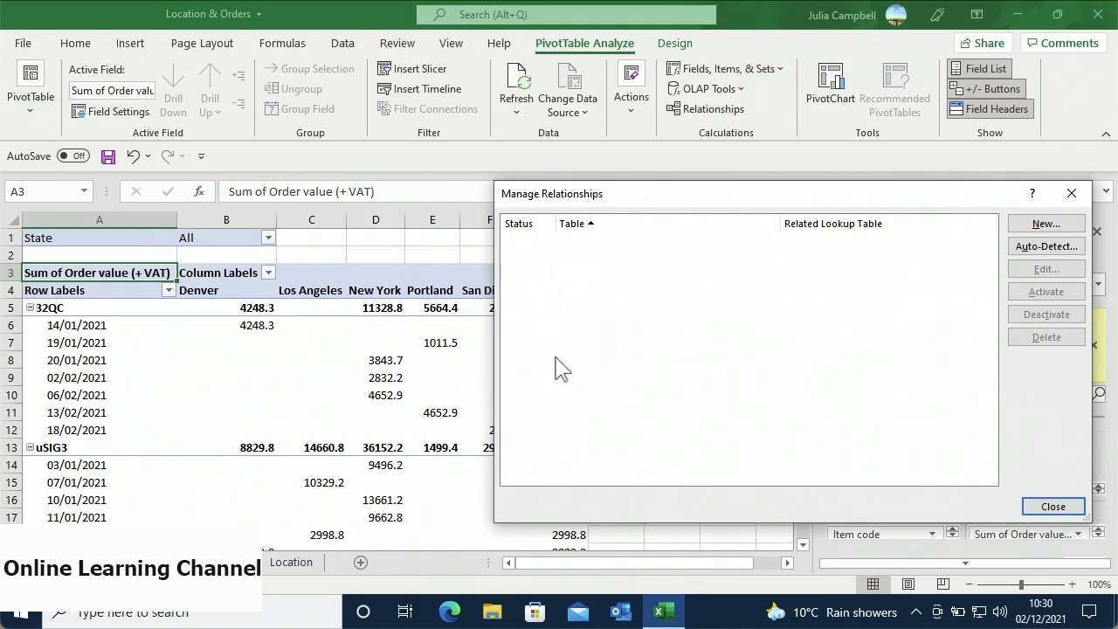
# - Create a new relationship from Orders_table to related table Location on the Delivery center column
pyautogui.click(1020, 229)
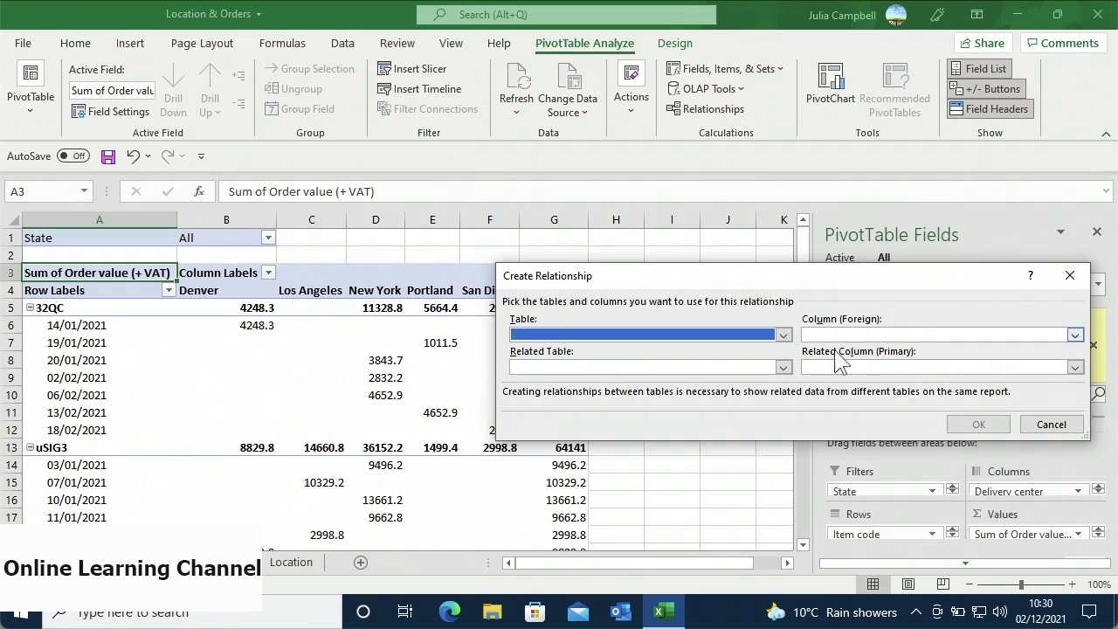
pyautogui.click(784, 341)
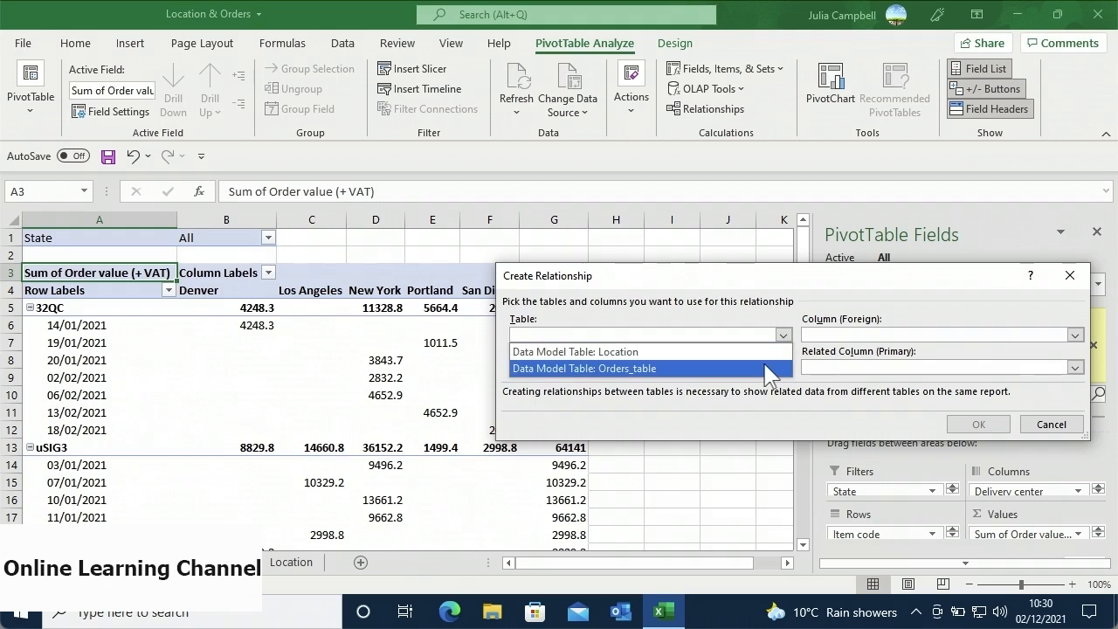
pyautogui.click(768, 369)
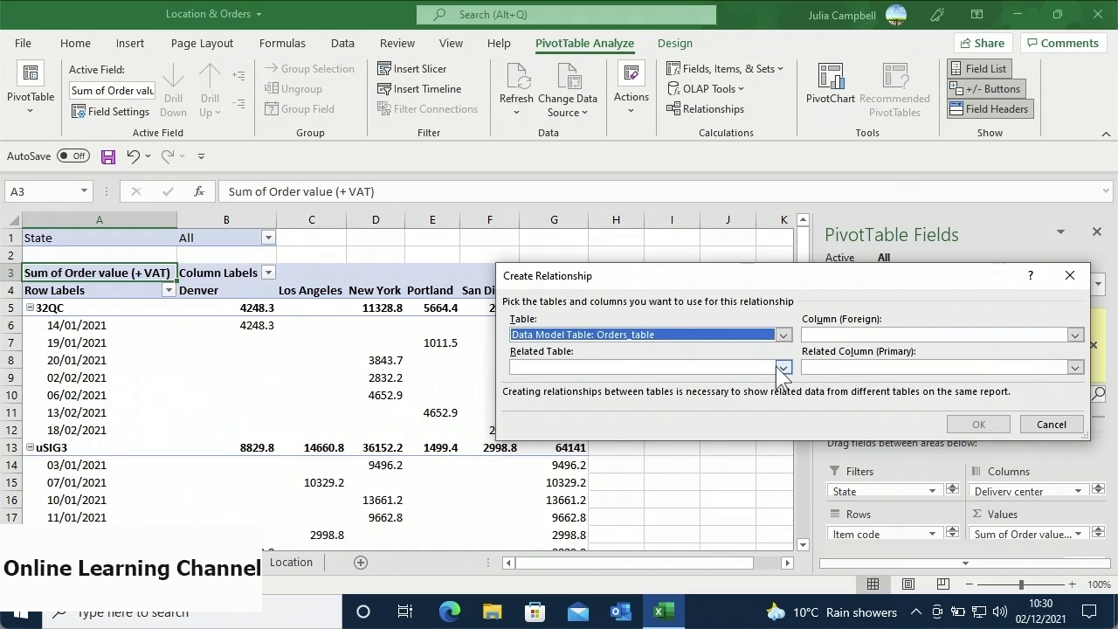
pyautogui.click(783, 369)
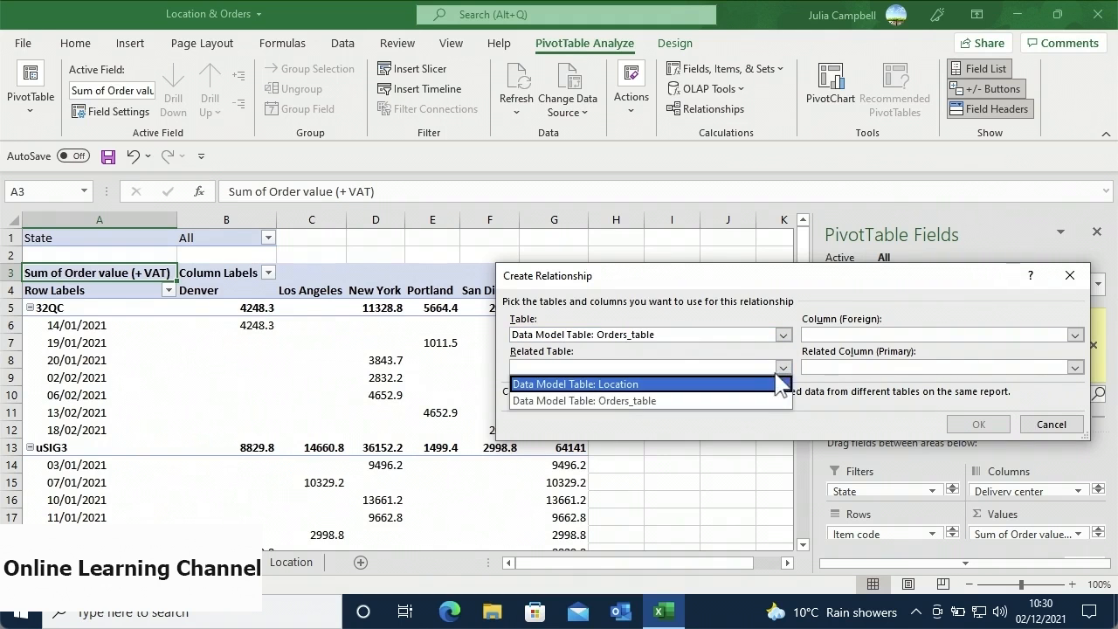
pyautogui.click(767, 389)
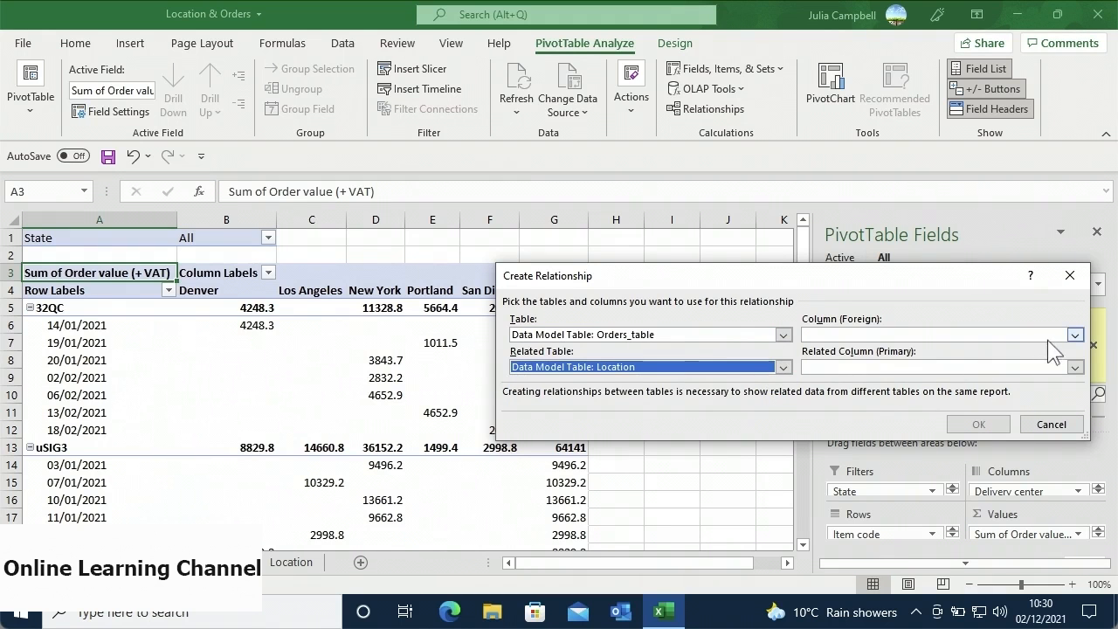
pyautogui.click(1074, 336)
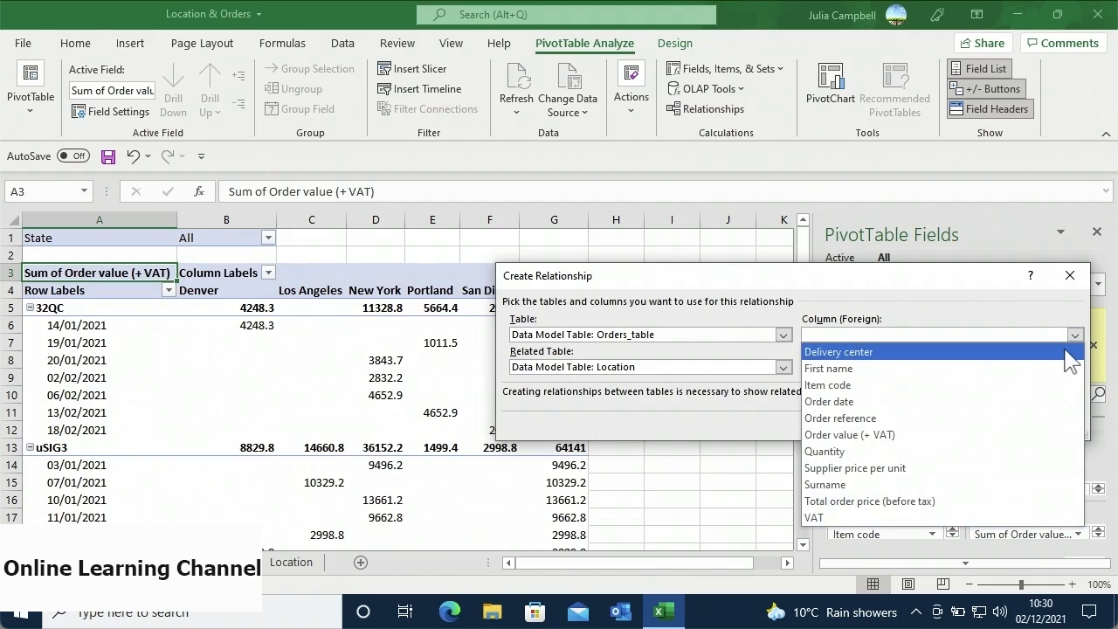
pyautogui.click(1069, 352)
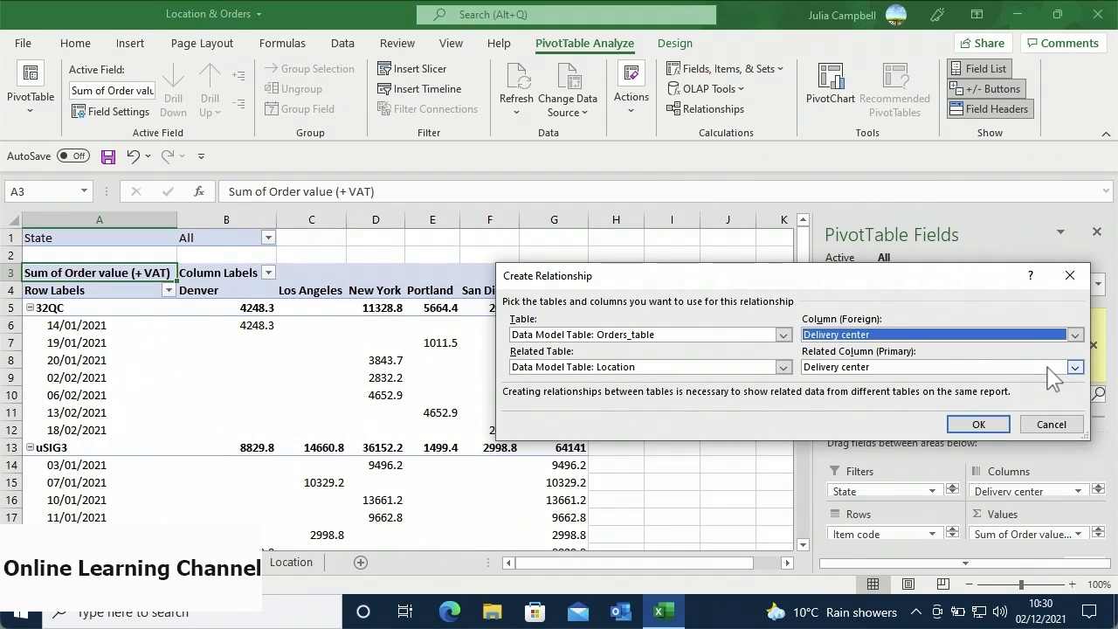
pyautogui.click(1002, 426)
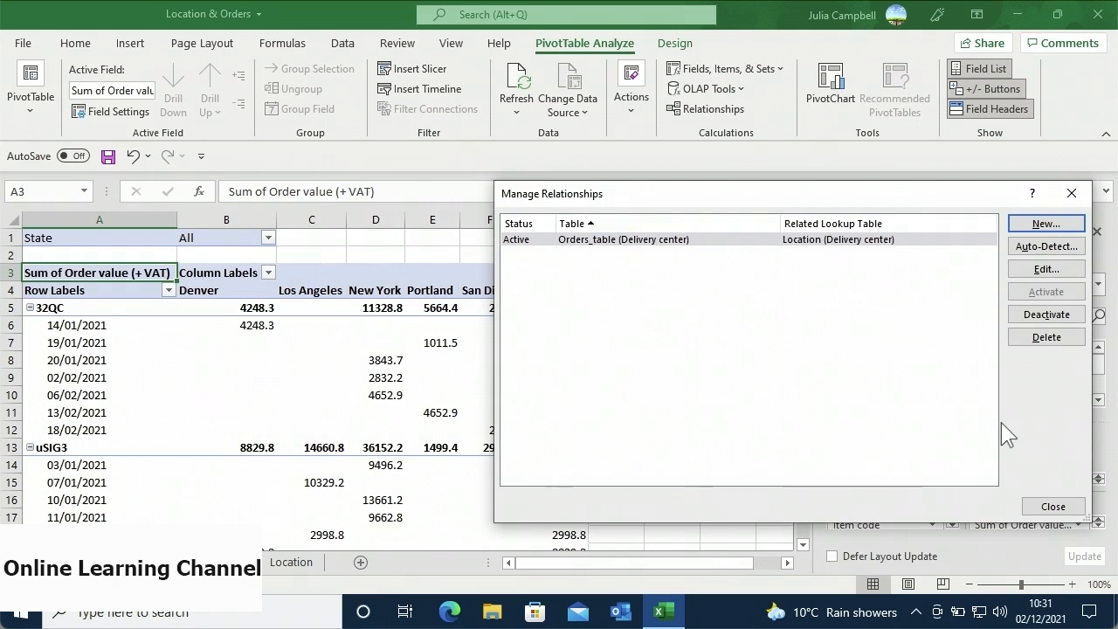
pyautogui.click(1051, 507)
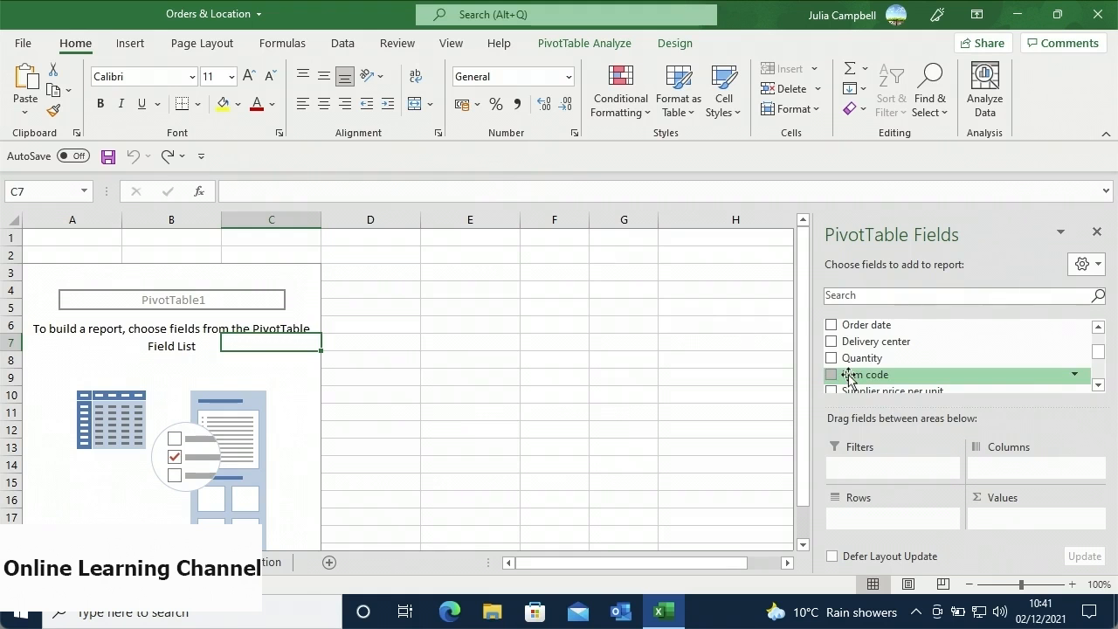
# - Put Item code in Rows, listing 32QC, uSIG3, VTX9, X857 and XHY2x
pyautogui.moveTo(848, 377); pyautogui.dragTo(861, 517)
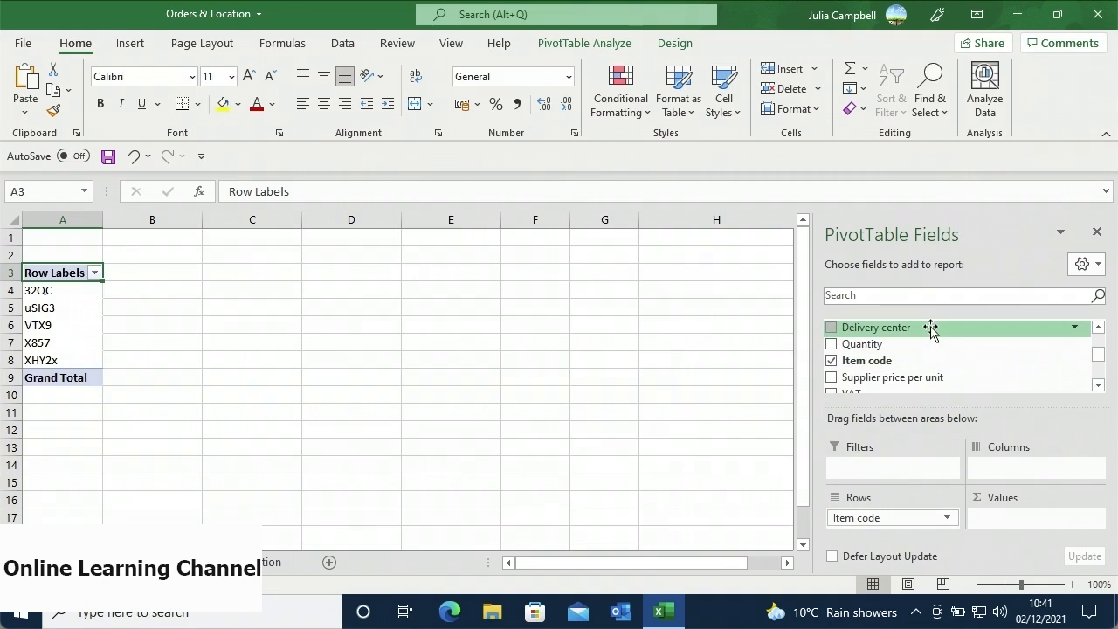
# - Sum Order value (+ VAT) per item by Delivery center, then drop the city columns (total 358404.2)
pyautogui.moveTo(930, 330); pyautogui.dragTo(994, 472)
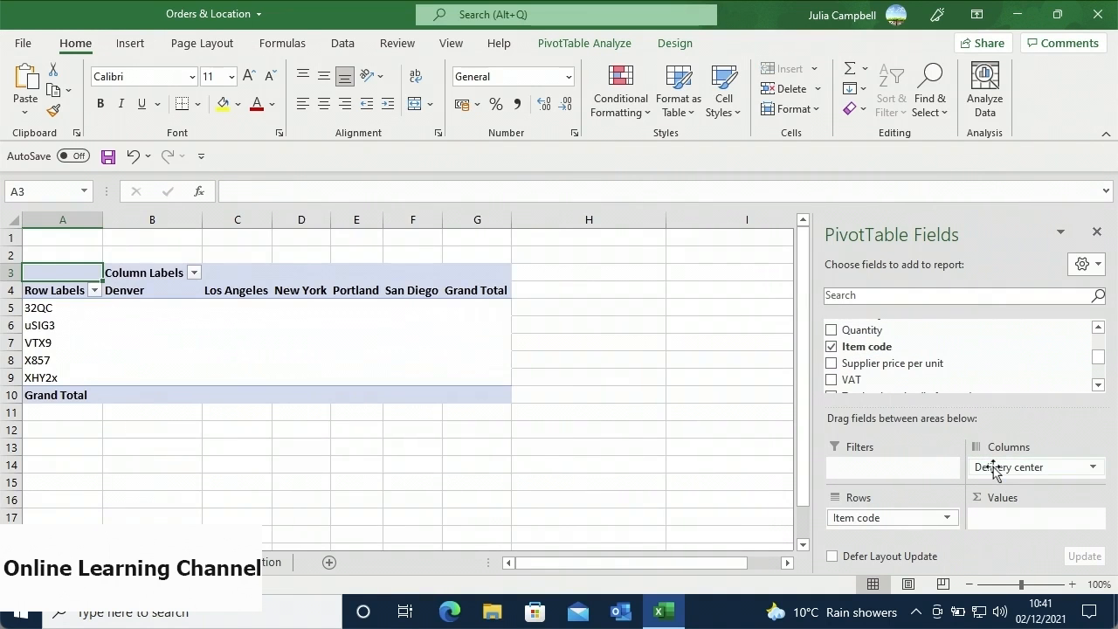
pyautogui.click(1098, 386)
pyautogui.click(1097, 385)
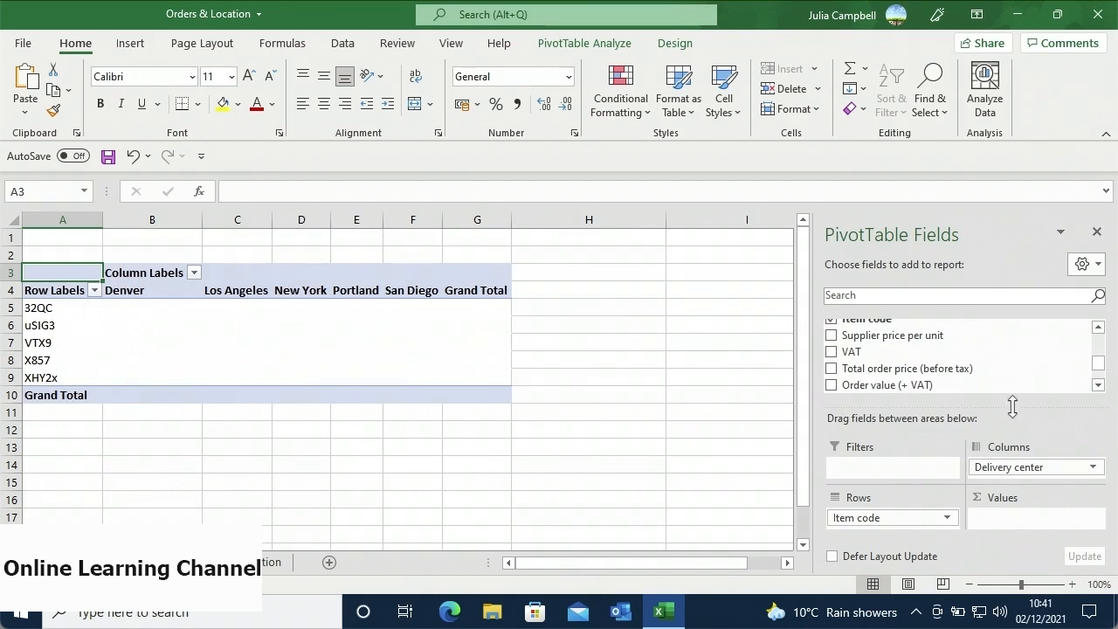
pyautogui.moveTo(967, 381); pyautogui.dragTo(1013, 527)
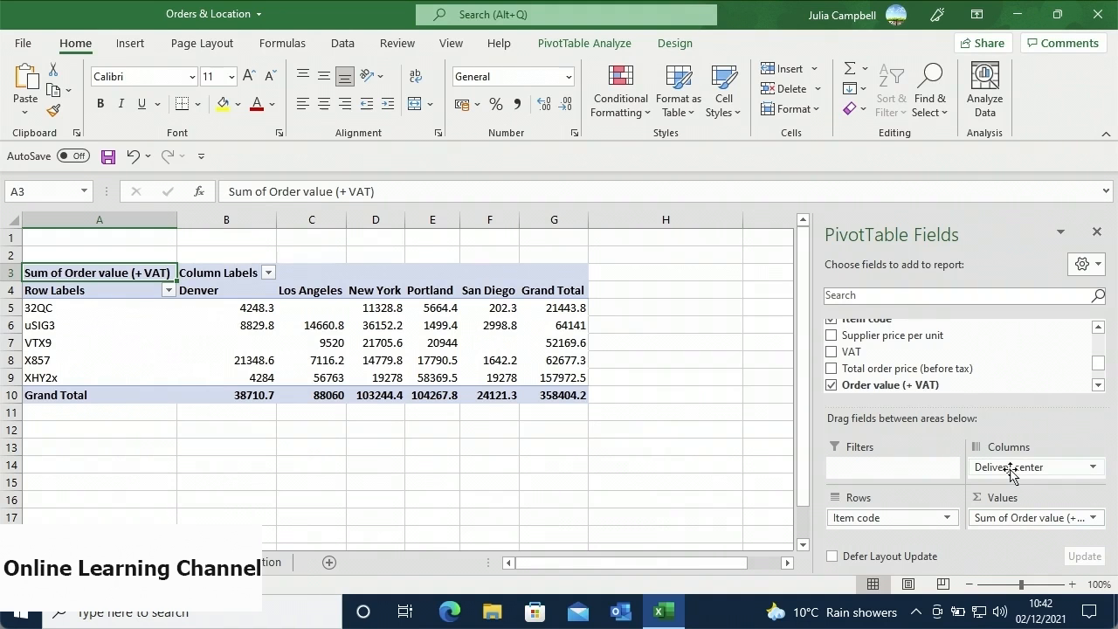
pyautogui.moveTo(1010, 471); pyautogui.dragTo(957, 368)
# - Add Order date to Rows grouped by month (Jan 259360.5, Feb 99043.7) and expand January's days
pyautogui.scroll(5, 1087, 349)
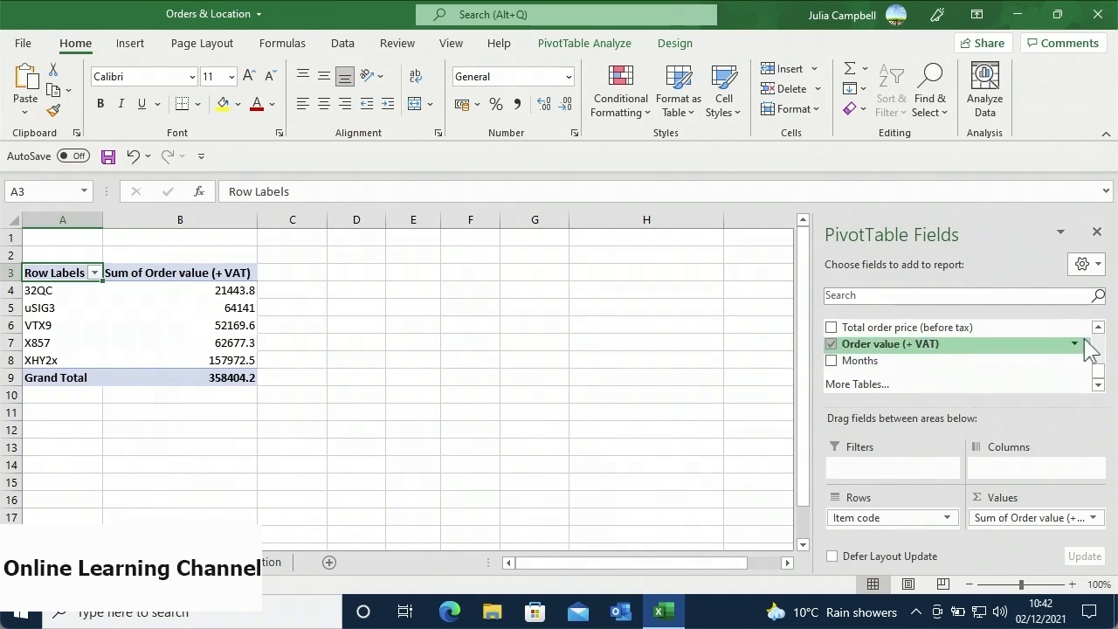
pyautogui.scroll(4, 1095, 331)
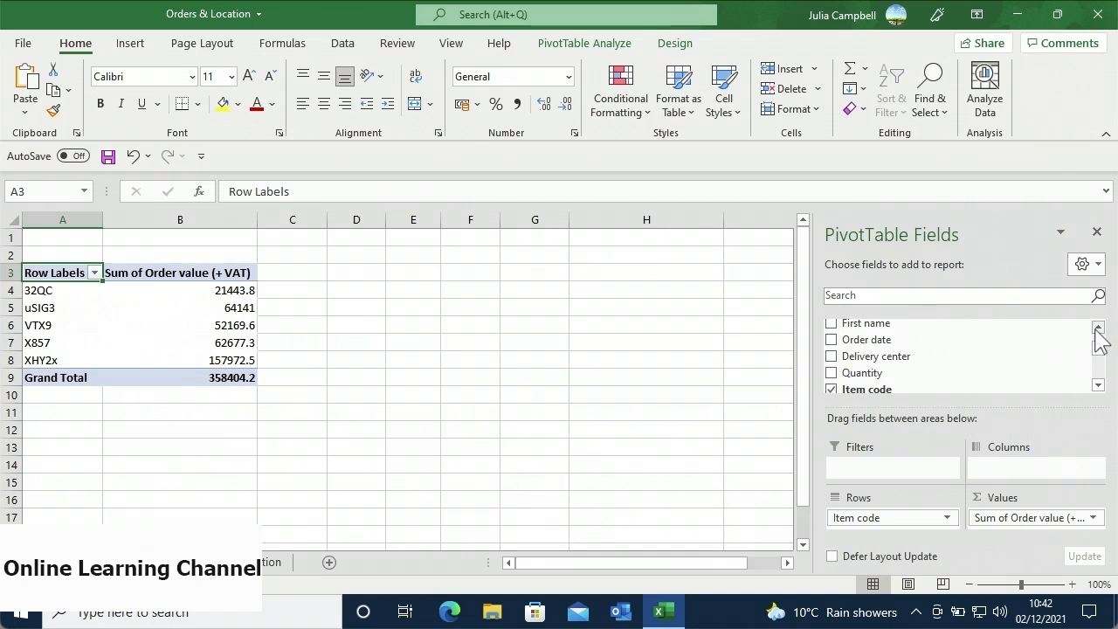
pyautogui.moveTo(1057, 342); pyautogui.dragTo(919, 527)
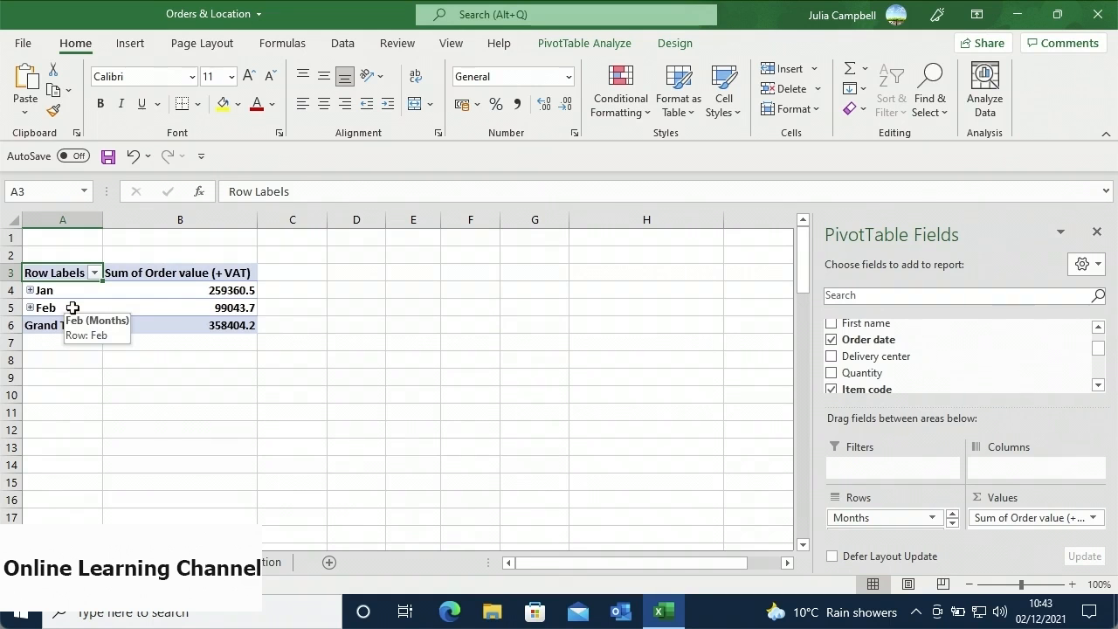
pyautogui.click(31, 290)
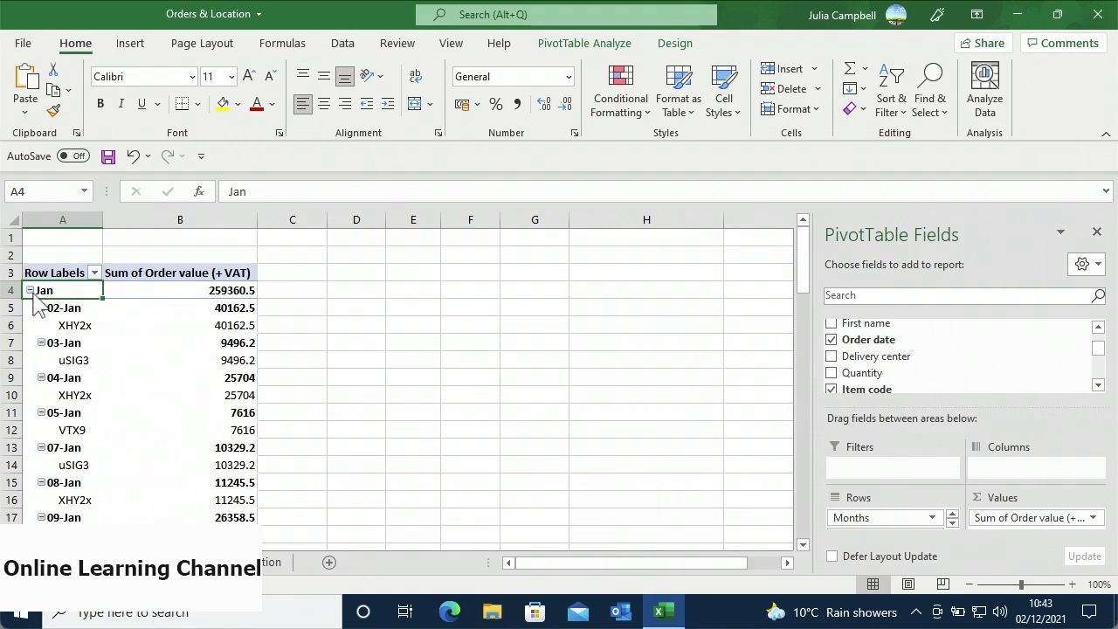
# - Collapse the 03-Jan day's item detail from the uSIG3 cell's Expand/Collapse menu
pyautogui.rightClick(72, 363)
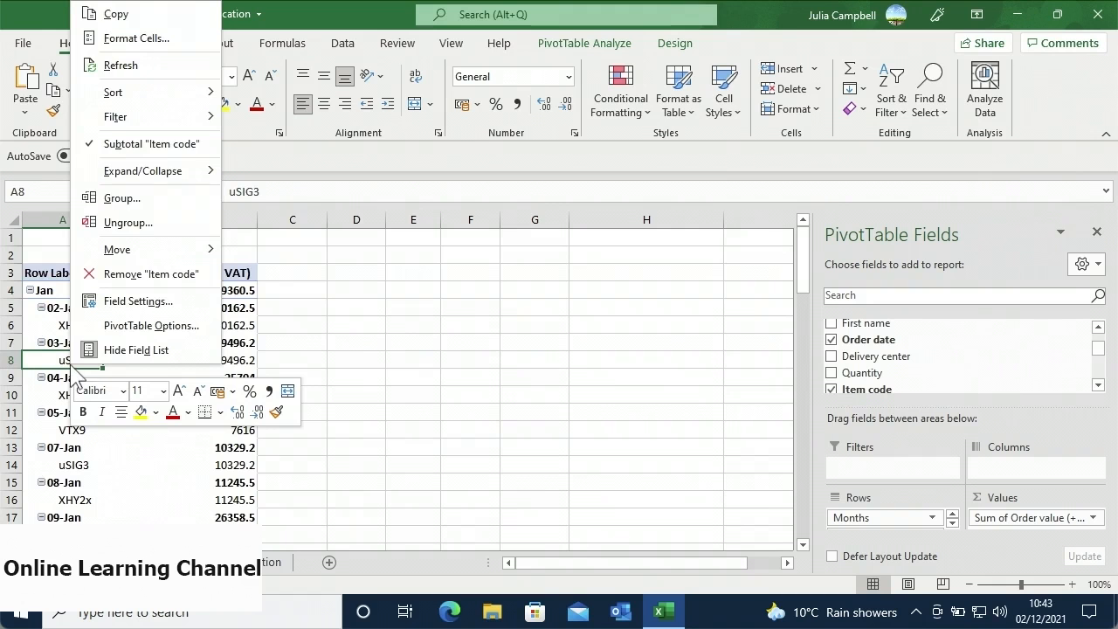
pyautogui.moveTo(196, 179)
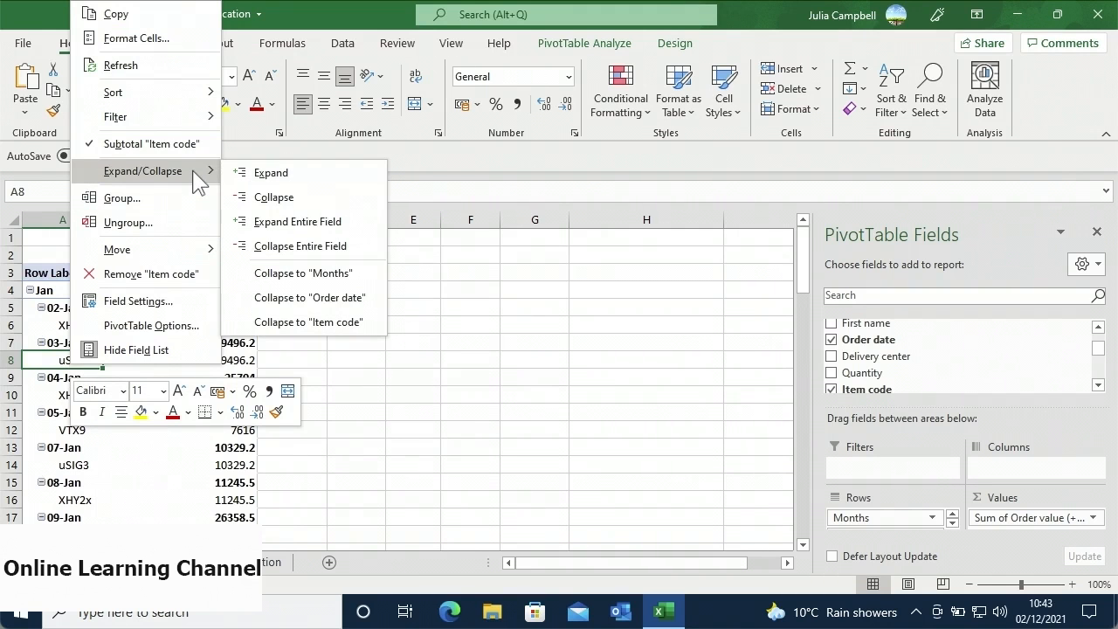
pyautogui.click(237, 200)
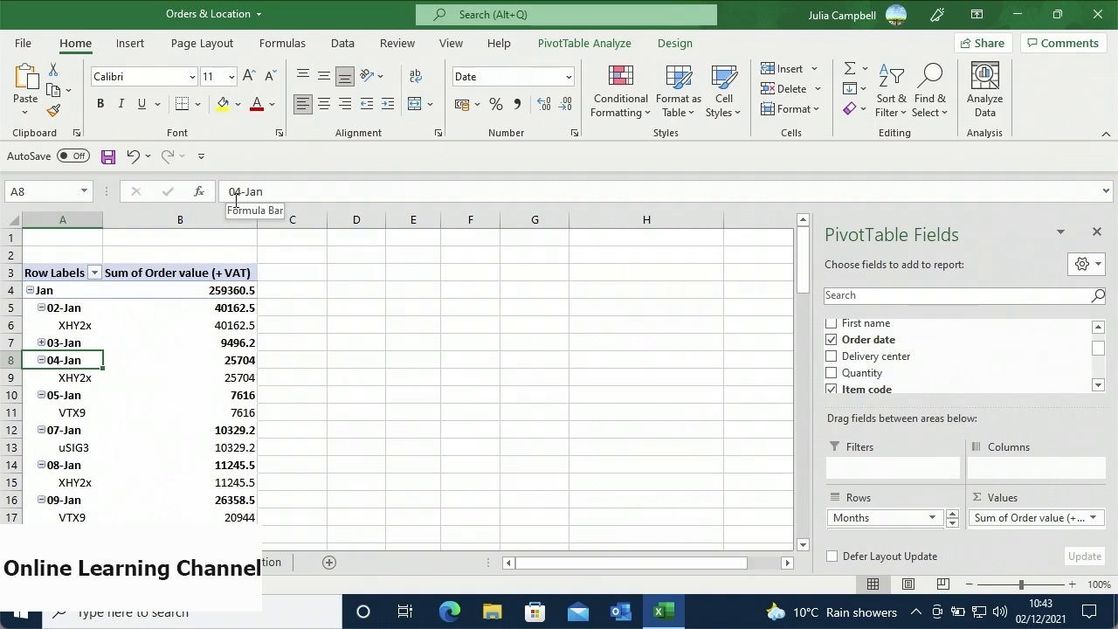
# - Drill into the 02-Jan XHY2x value 40162.5 on a new sheet, then return to the PivotTable sheet
pyautogui.doubleClick(180, 332)
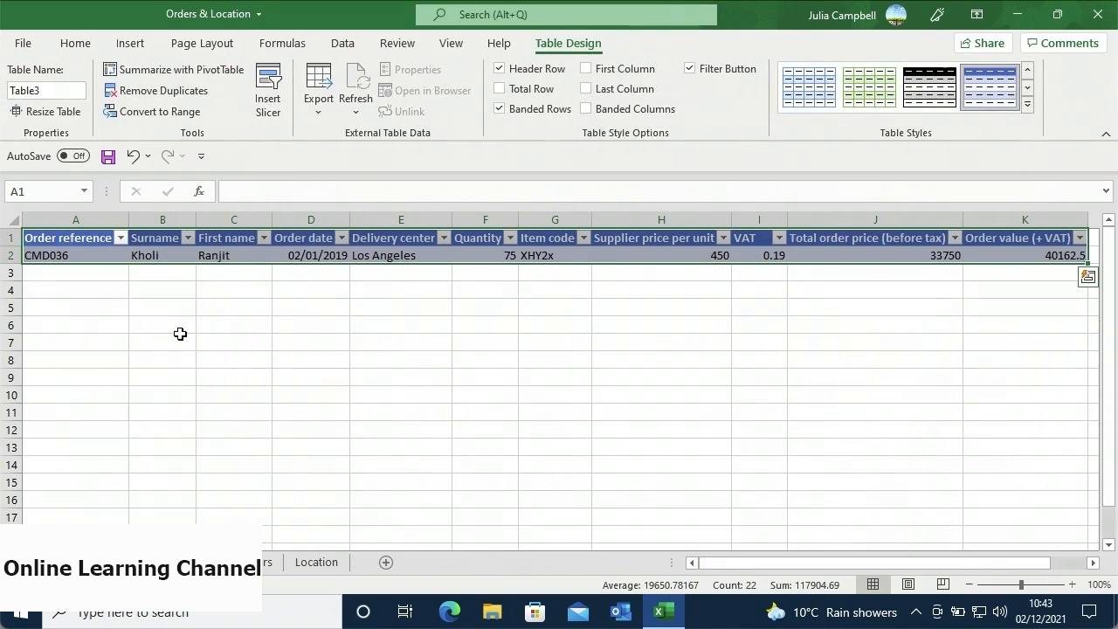
pyautogui.click(180, 334)
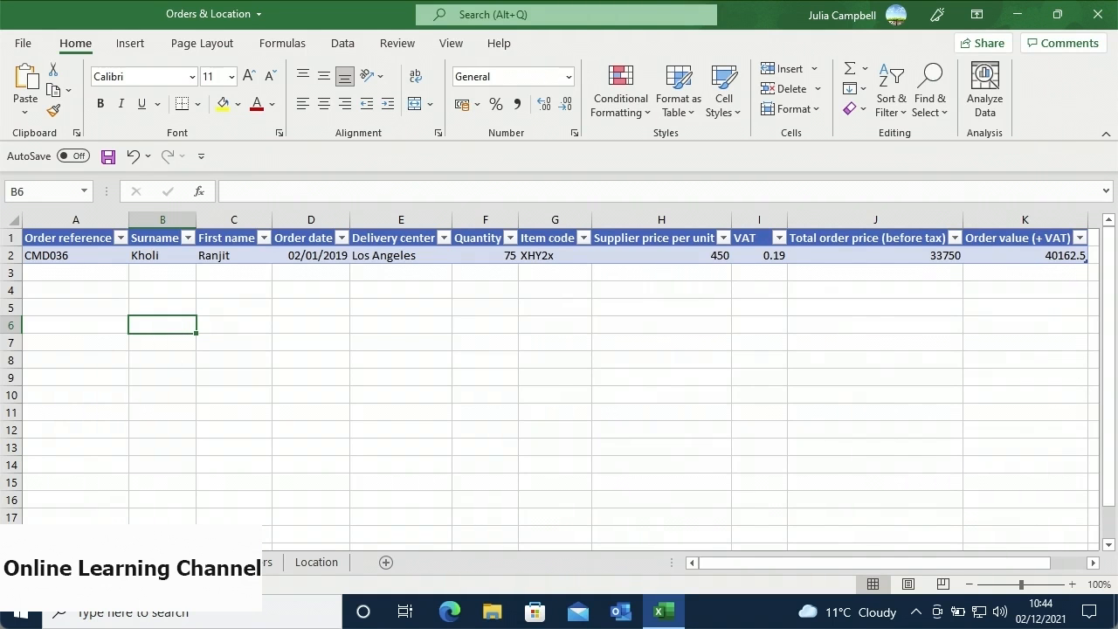
pyautogui.click(200, 562)
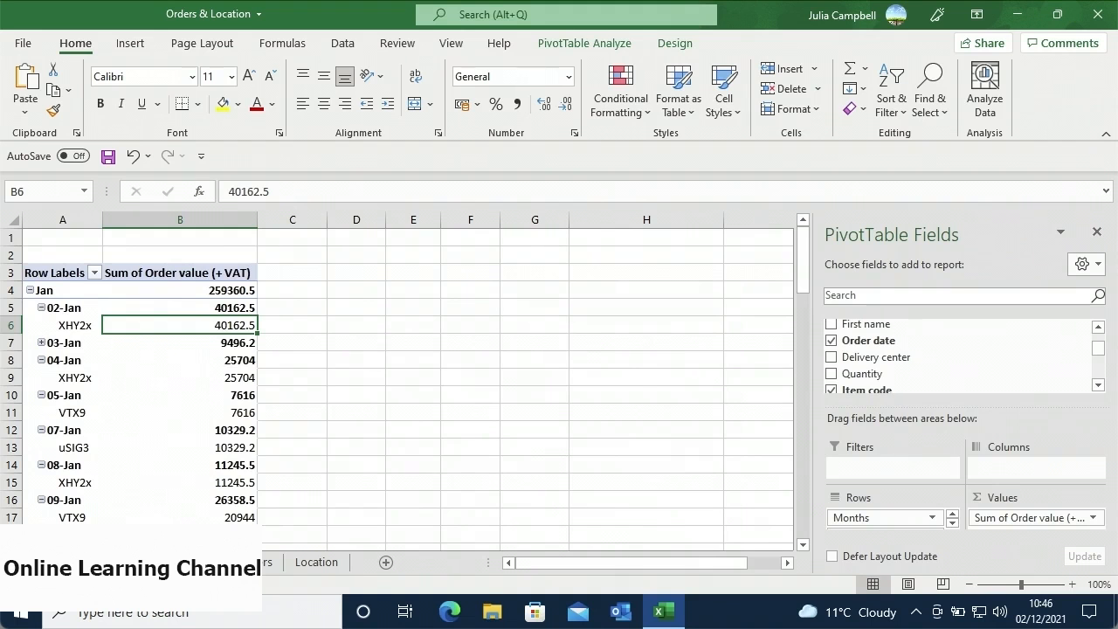
# - Add Count of Order reference to Values, showing 31 orders for Jan and 3 for 09-Jan
pyautogui.moveTo(119, 286)
pyautogui.moveTo(204, 301)
pyautogui.scroll(2, 1098, 340)
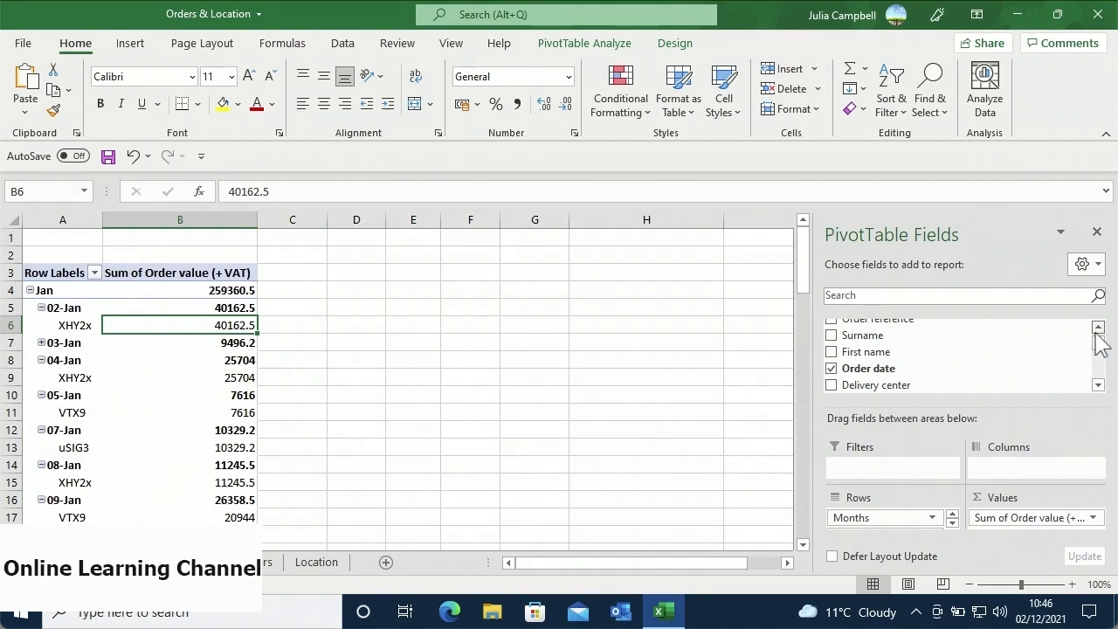
pyautogui.moveTo(1048, 335); pyautogui.dragTo(1016, 522)
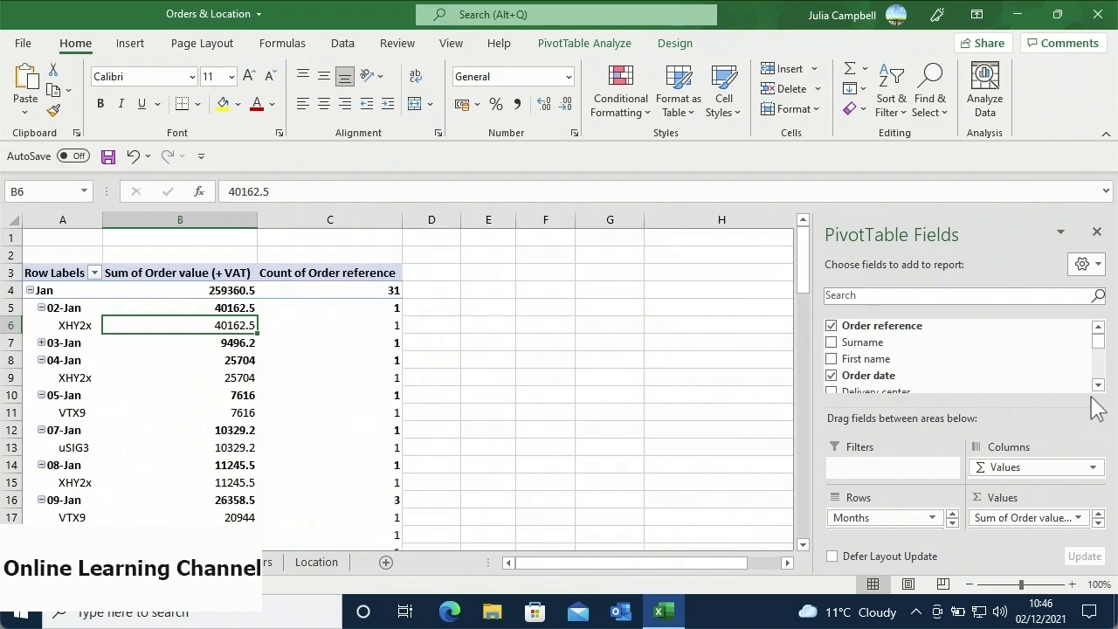
# - Add Quantity to the Values area as Sum of Quantity beside the existing totals
pyautogui.scroll(-3, 1098, 389)
pyautogui.moveTo(1048, 369); pyautogui.dragTo(1003, 521)
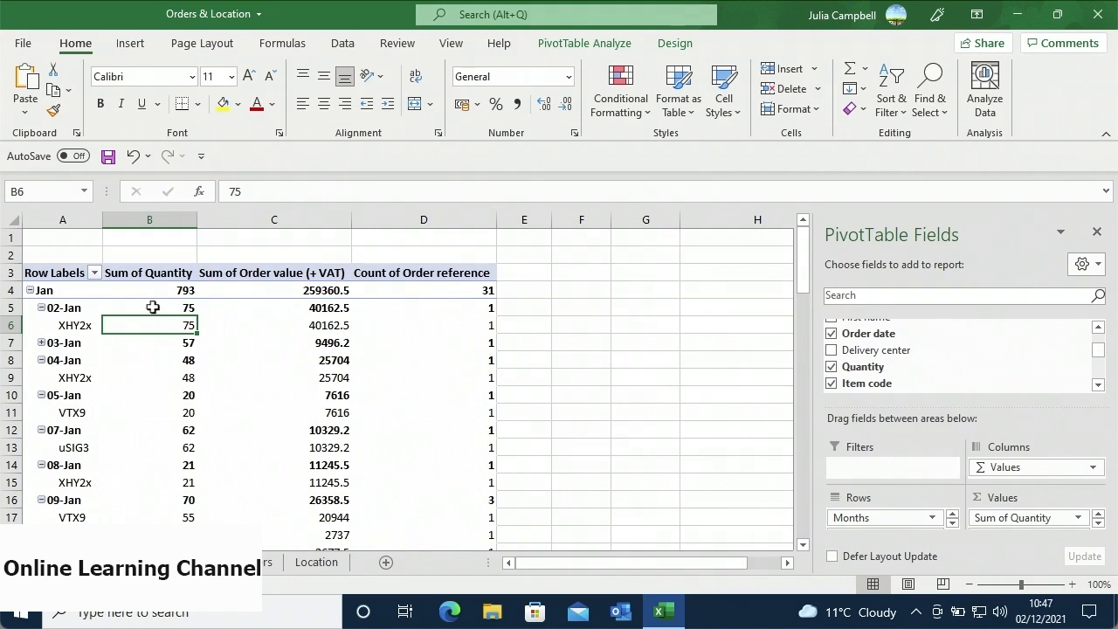
pyautogui.moveTo(149, 299)
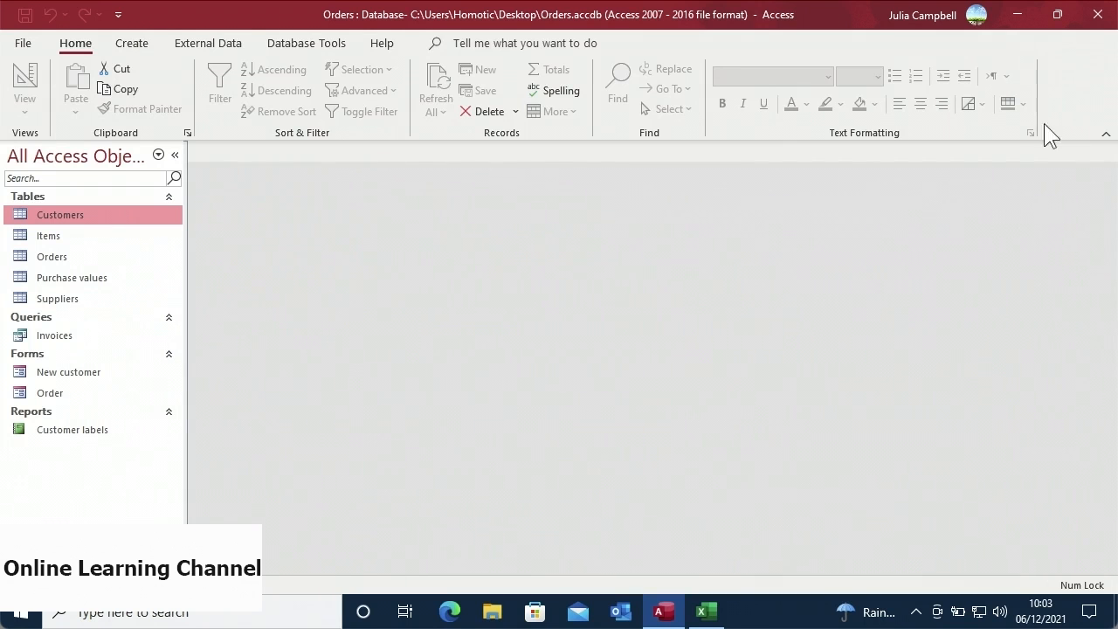
# - Close the Access Orders database and switch to the blank Excel workbook Book1
pyautogui.click(1098, 18)
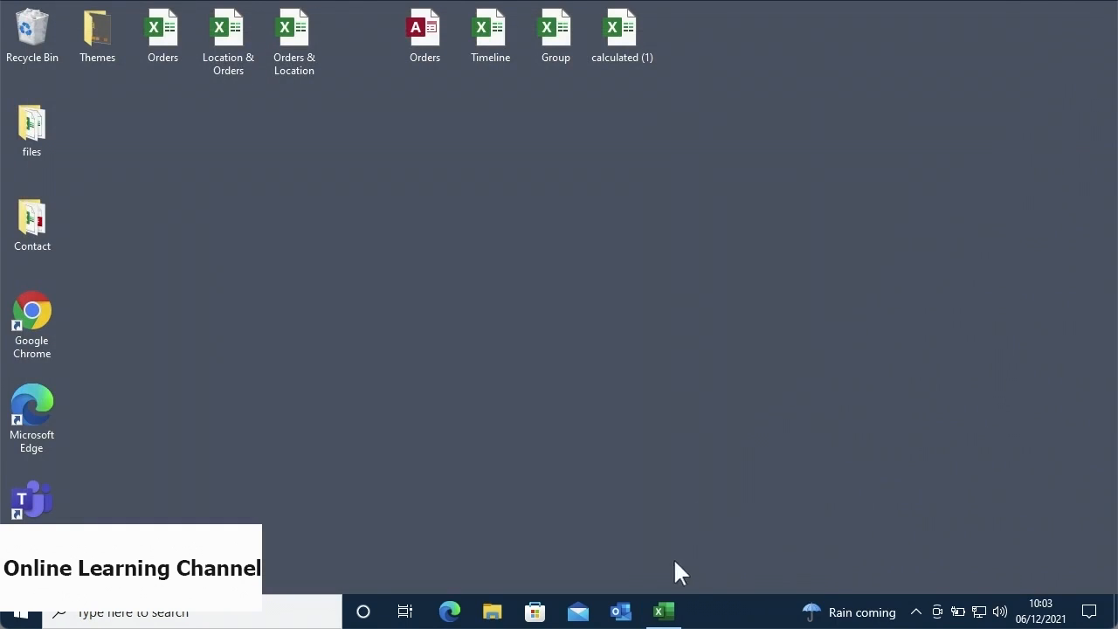
pyautogui.click(662, 609)
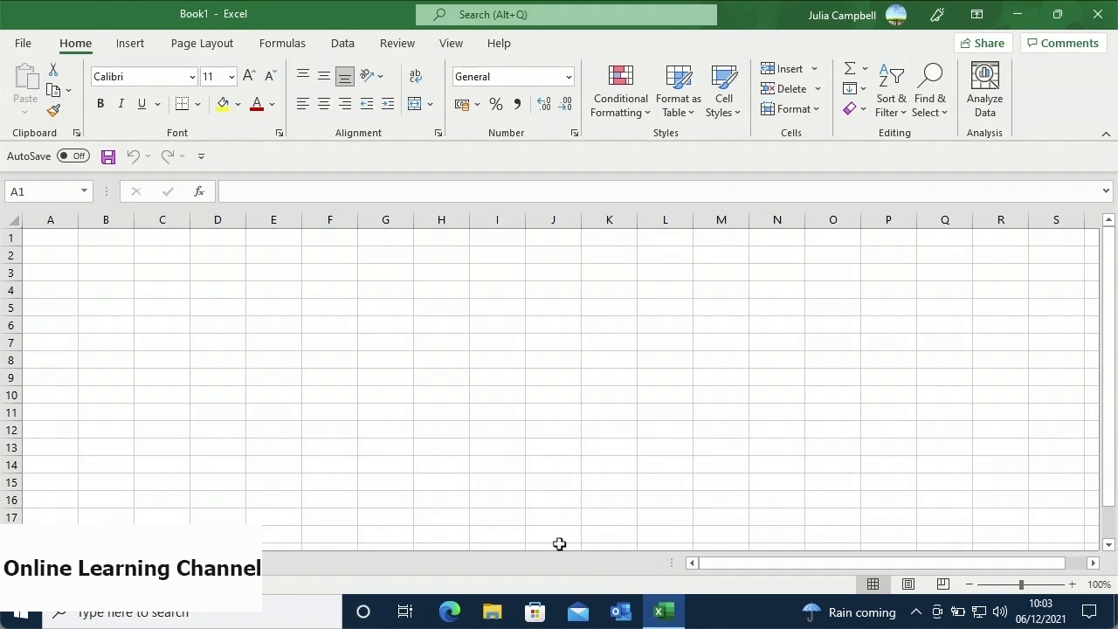
# - Start a Get Data import From Database > From Microsoft Access Database
pyautogui.click(341, 51)
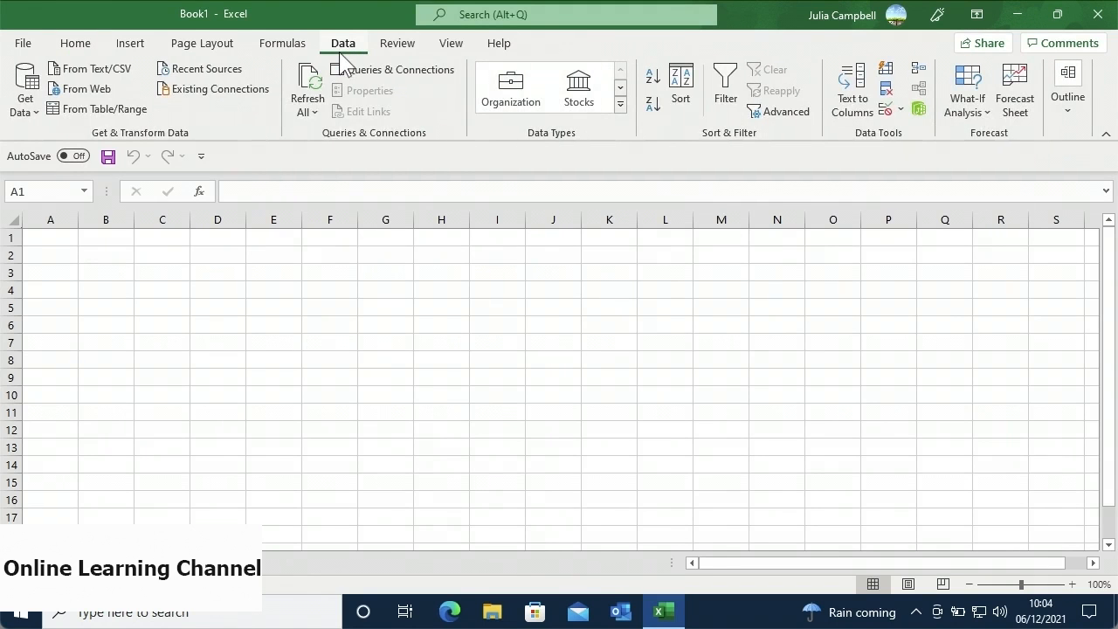
pyautogui.click(36, 106)
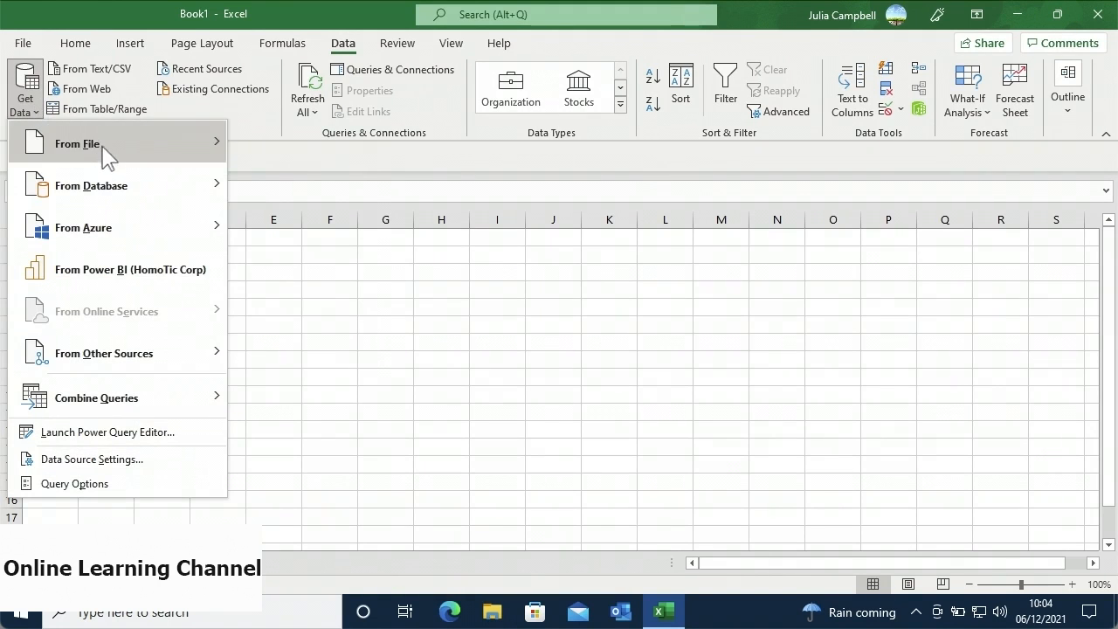
pyautogui.moveTo(108, 152)
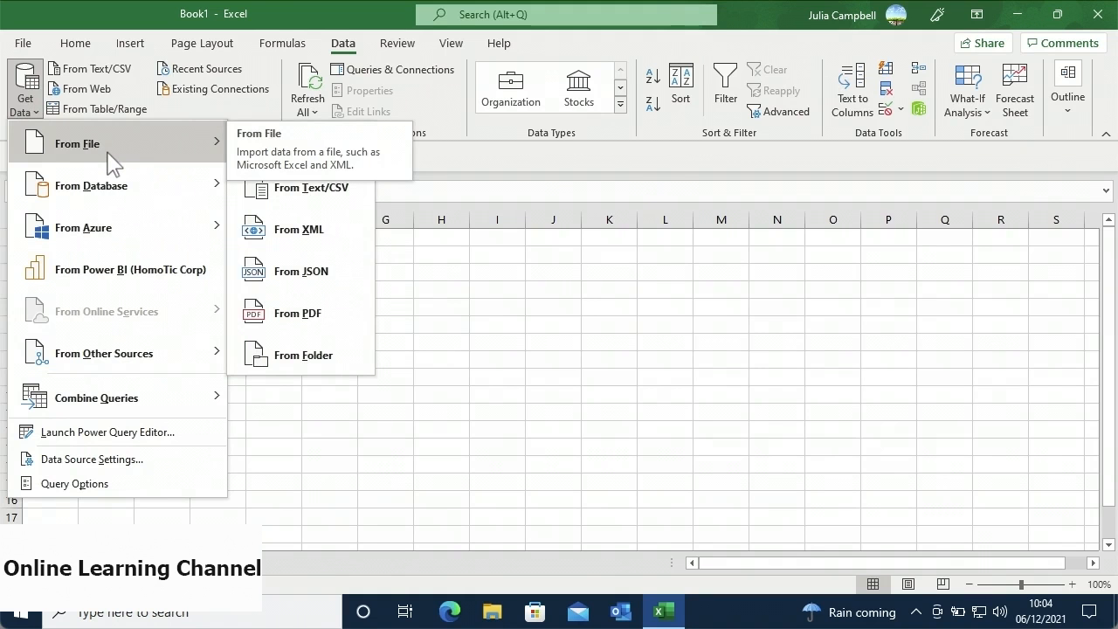
pyautogui.moveTo(124, 200)
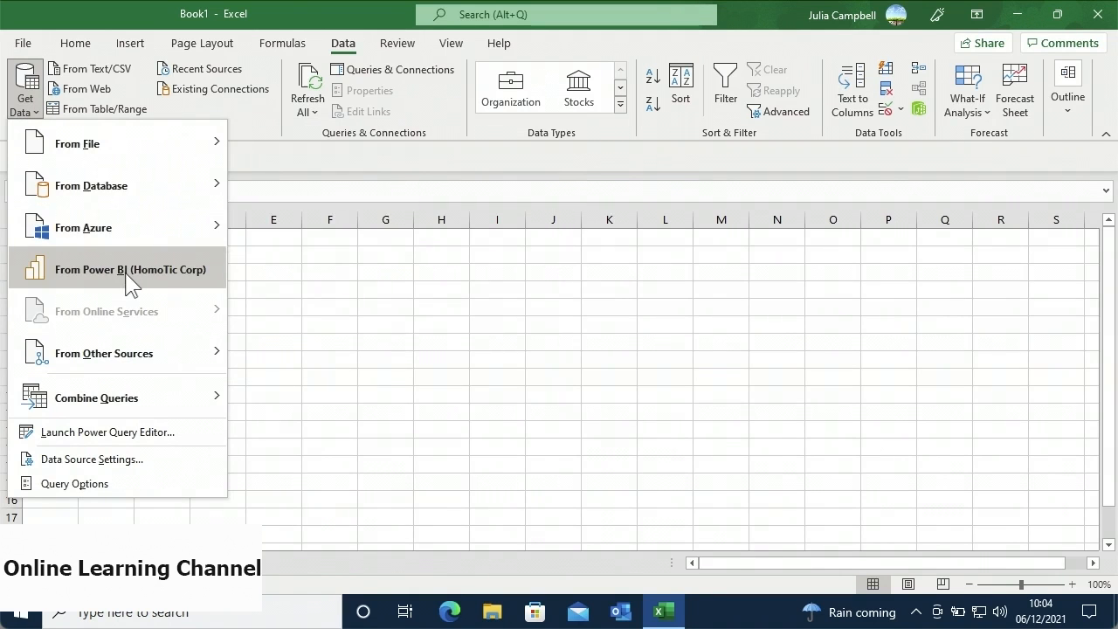
pyautogui.moveTo(129, 358)
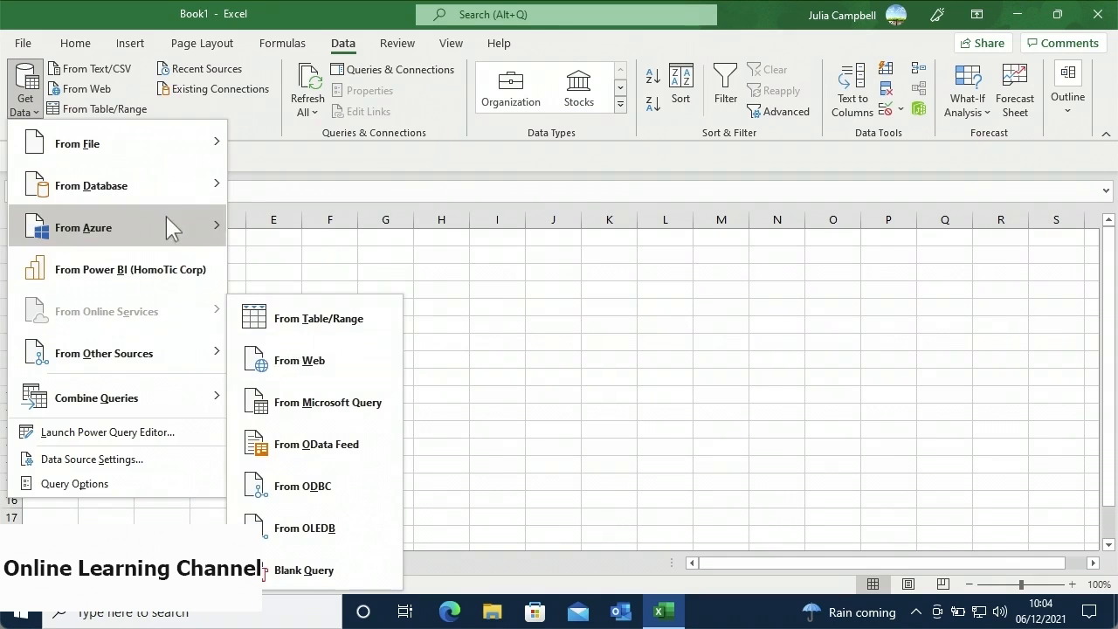
pyautogui.moveTo(171, 194)
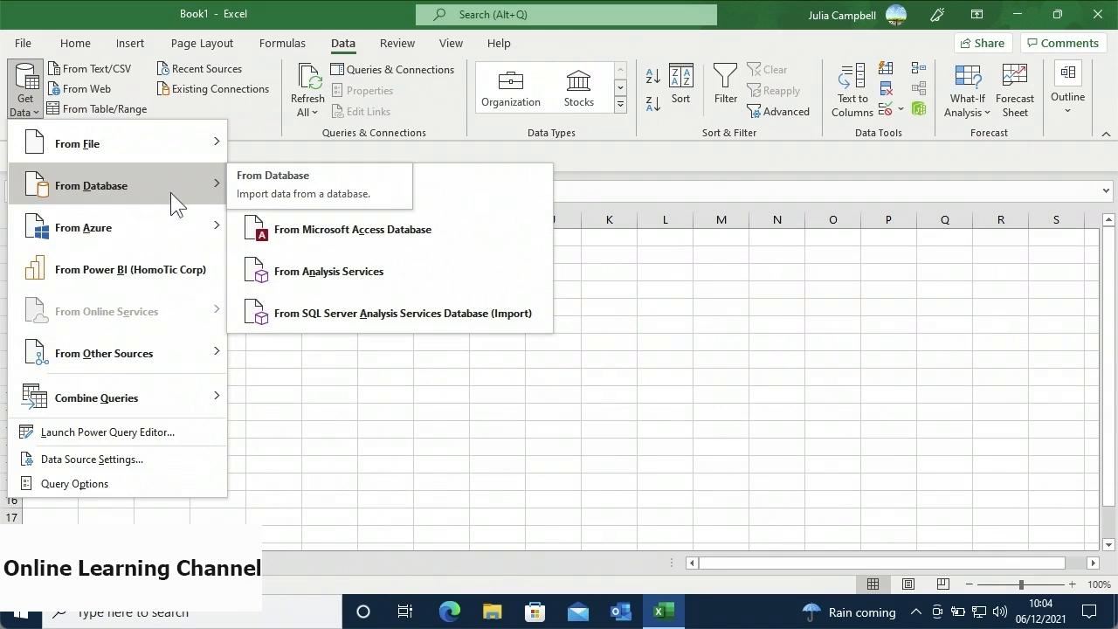
pyautogui.click(297, 248)
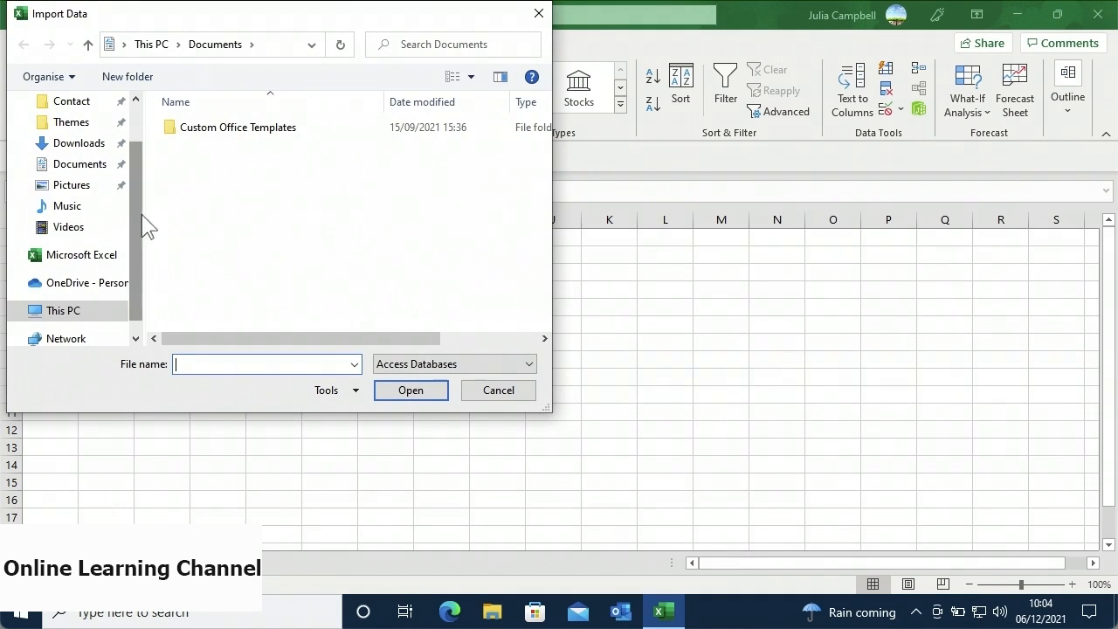
# - Import the Orders database from the Desktop to list its six tables in Navigator
pyautogui.scroll(1, 143, 199)
pyautogui.scroll(1, 142, 199)
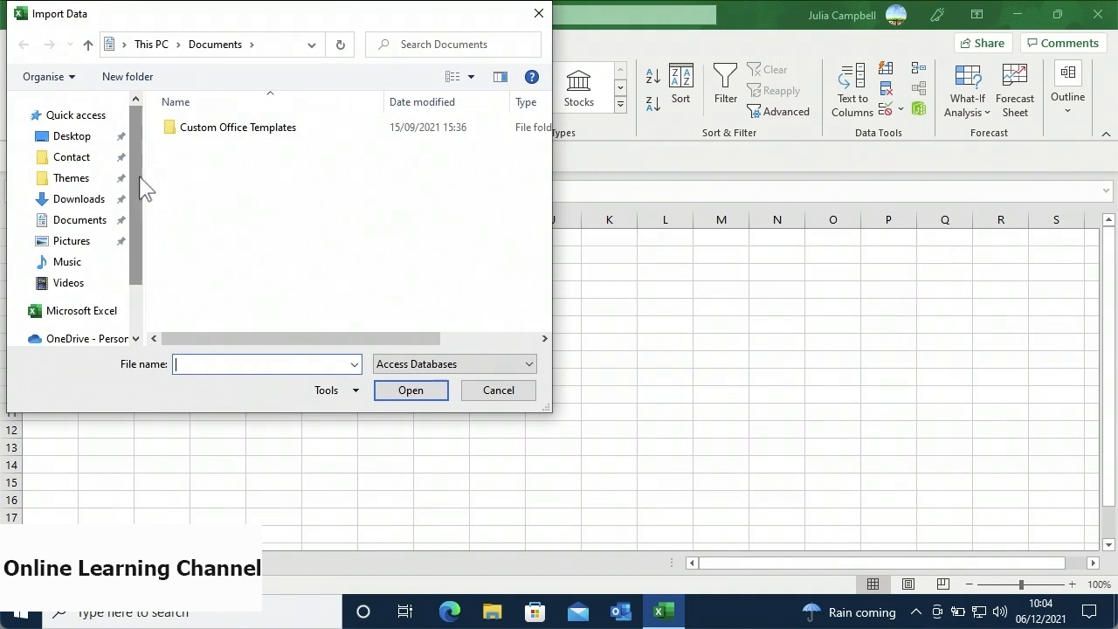
pyautogui.click(78, 144)
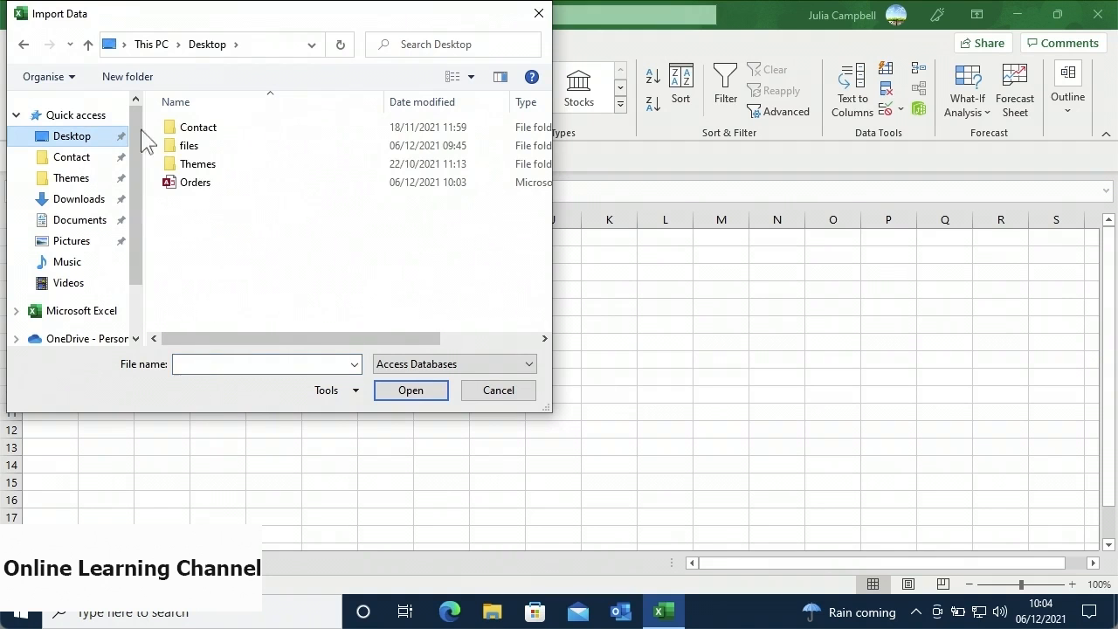
pyautogui.click(220, 183)
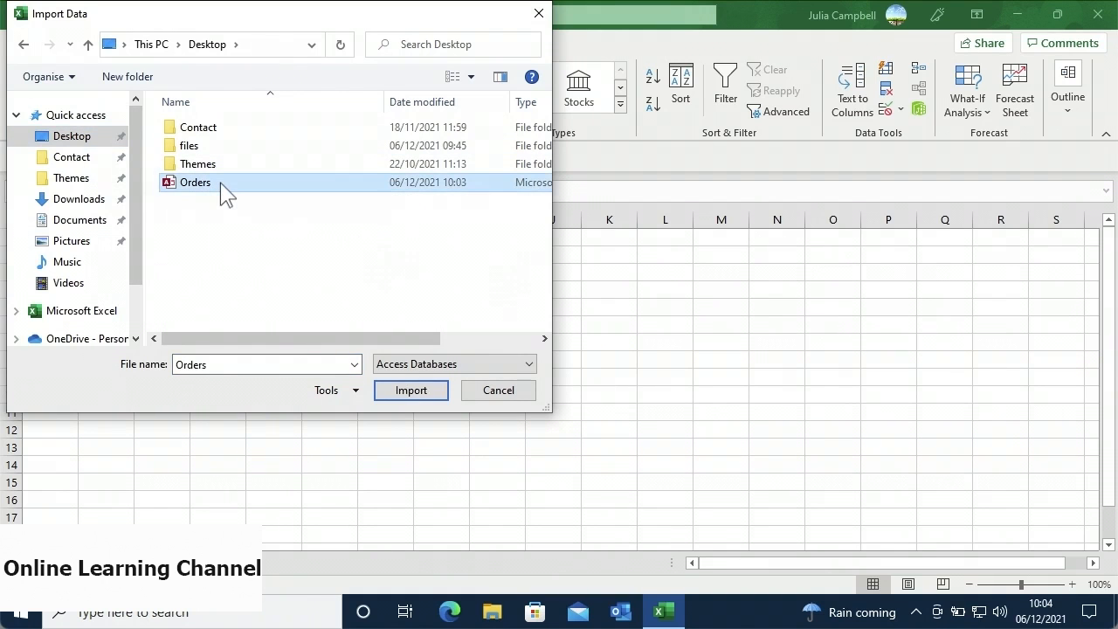
pyautogui.click(384, 389)
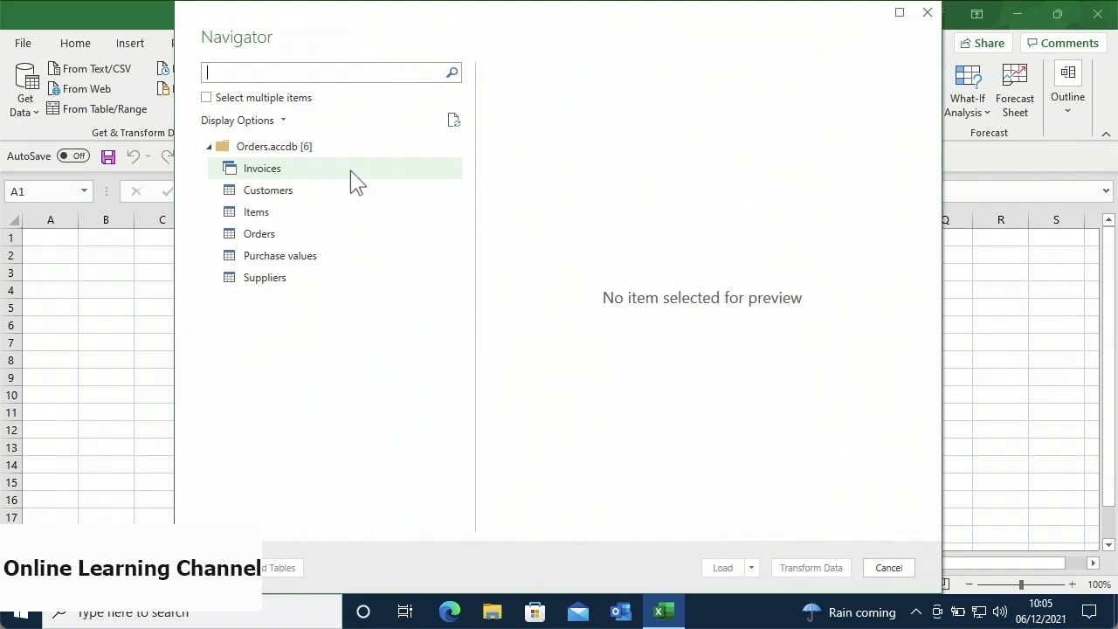
# - Select the Customers and Orders tables together and load them into Book1
pyautogui.click(208, 101)
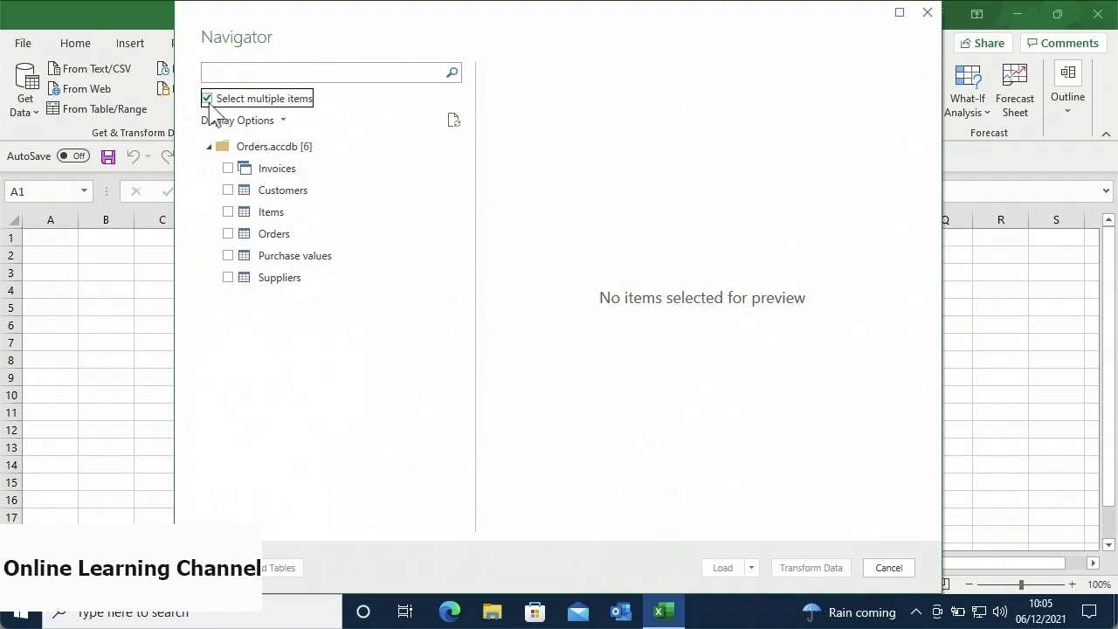
pyautogui.click(230, 190)
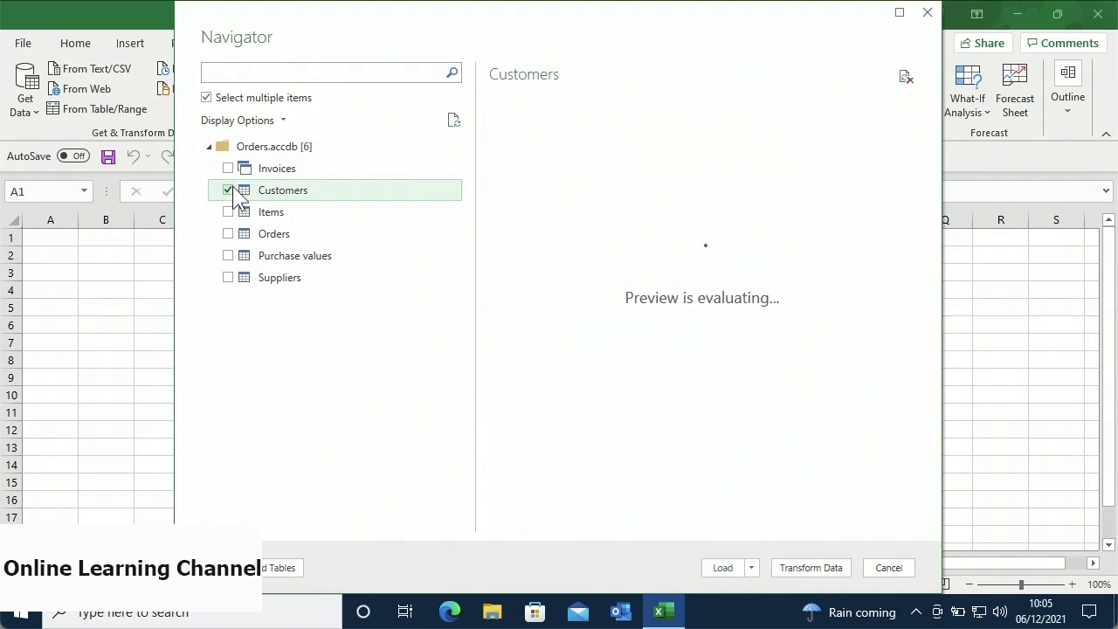
pyautogui.click(230, 234)
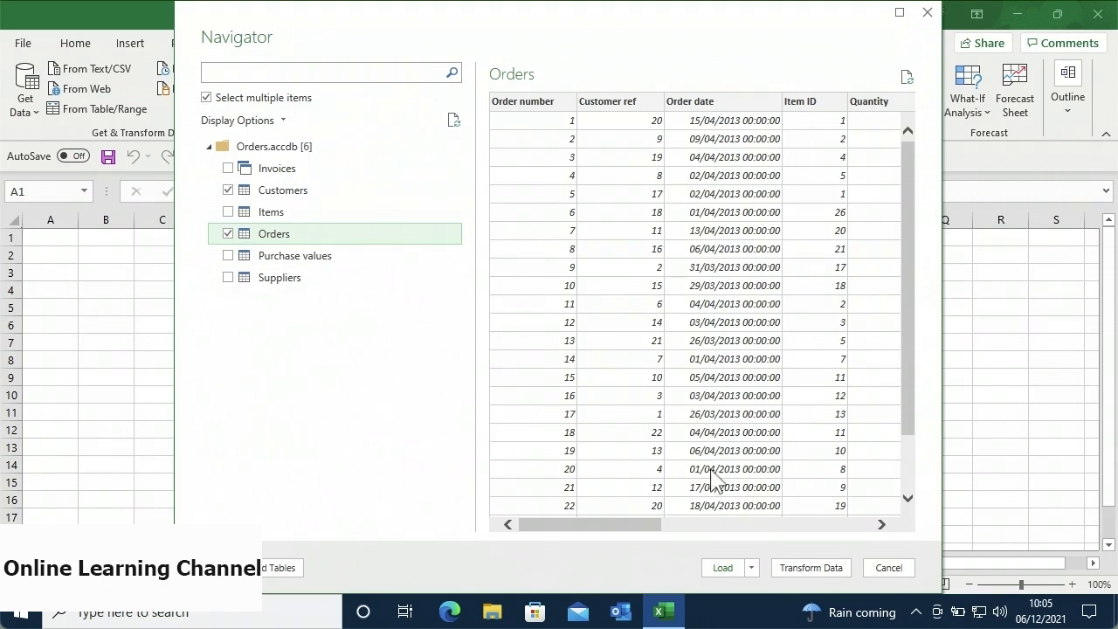
pyautogui.click(721, 568)
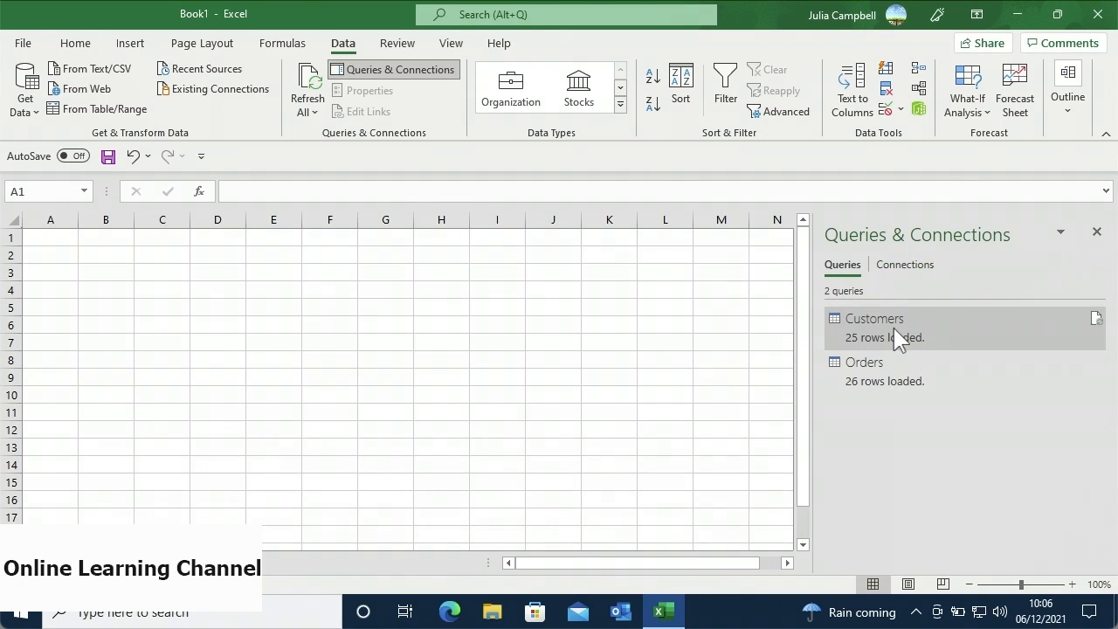
# - Check the ThisWorkbookDataModel connection, then insert a PivotTable From Data Model
pyautogui.moveTo(891, 372)
pyautogui.click(902, 266)
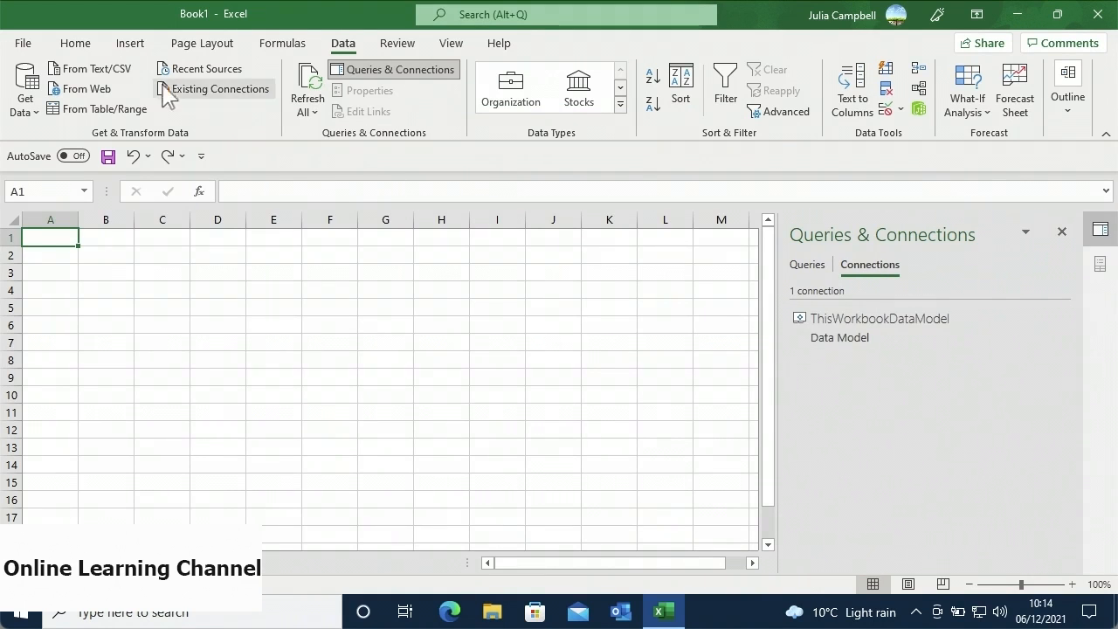
pyautogui.click(137, 45)
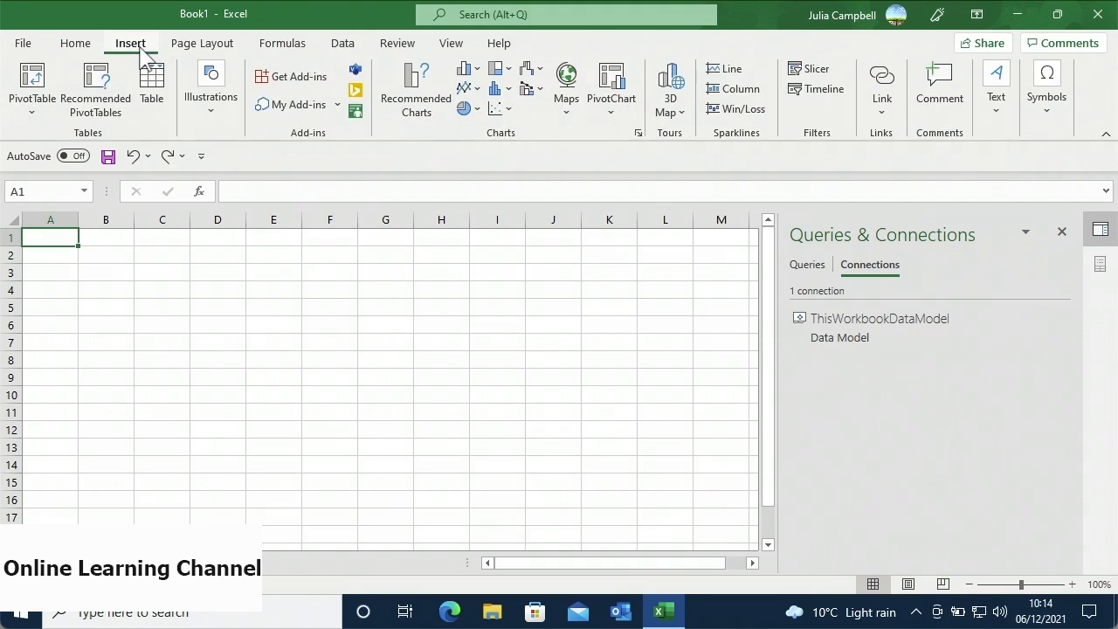
pyautogui.click(33, 114)
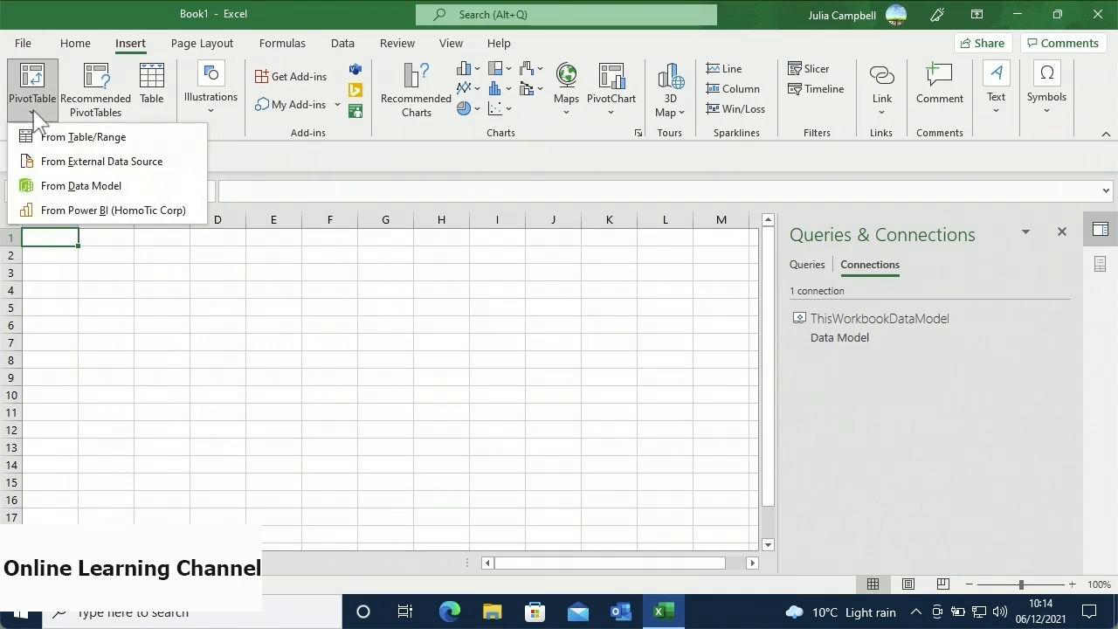
pyautogui.click(26, 186)
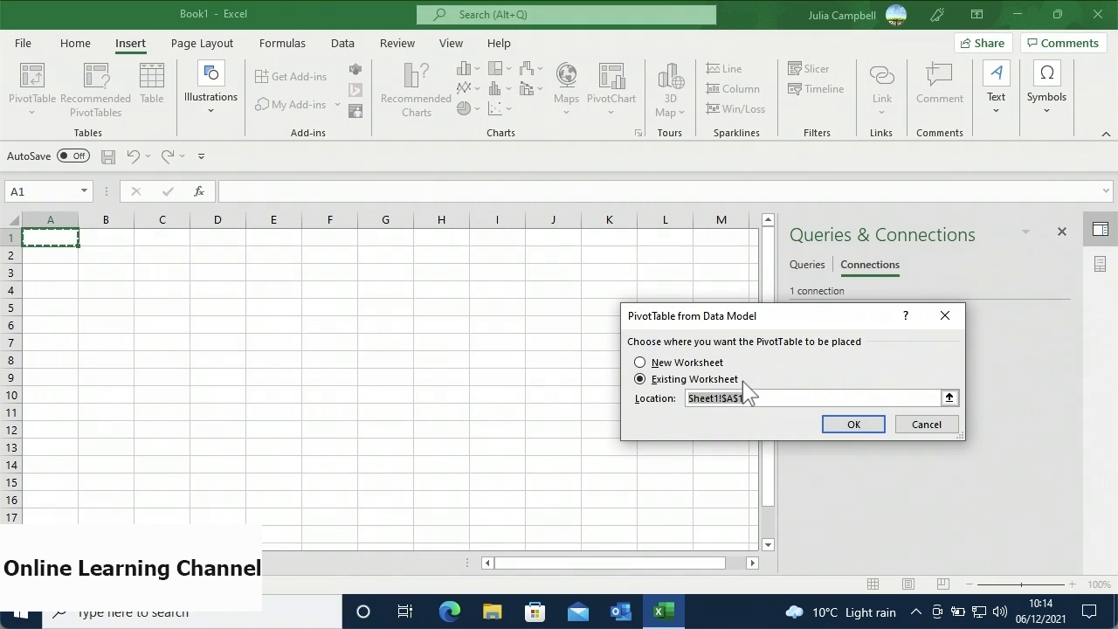
# - Place the PivotTable at Sheet1!A1 and review the Customer ref–Customer ID relationship
pyautogui.click(828, 423)
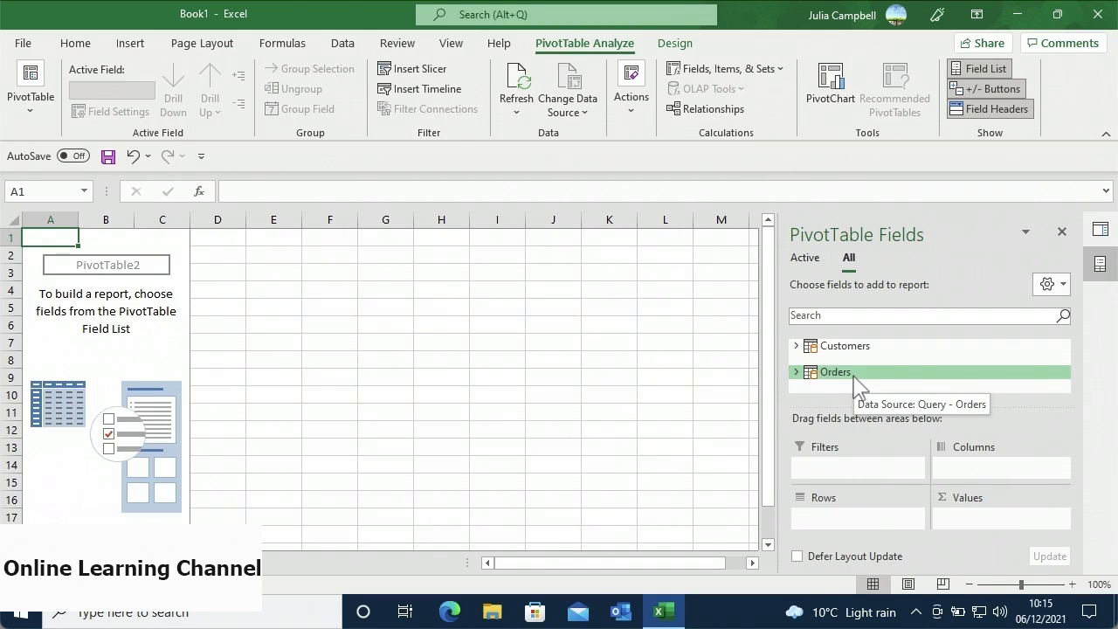
pyautogui.click(706, 119)
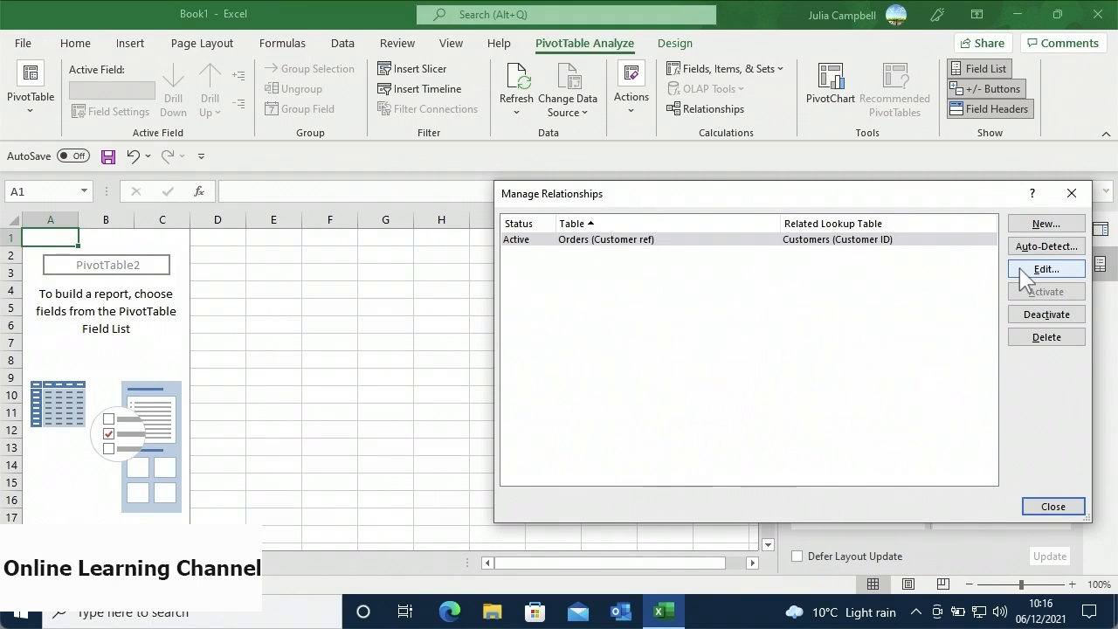
pyautogui.click(1030, 506)
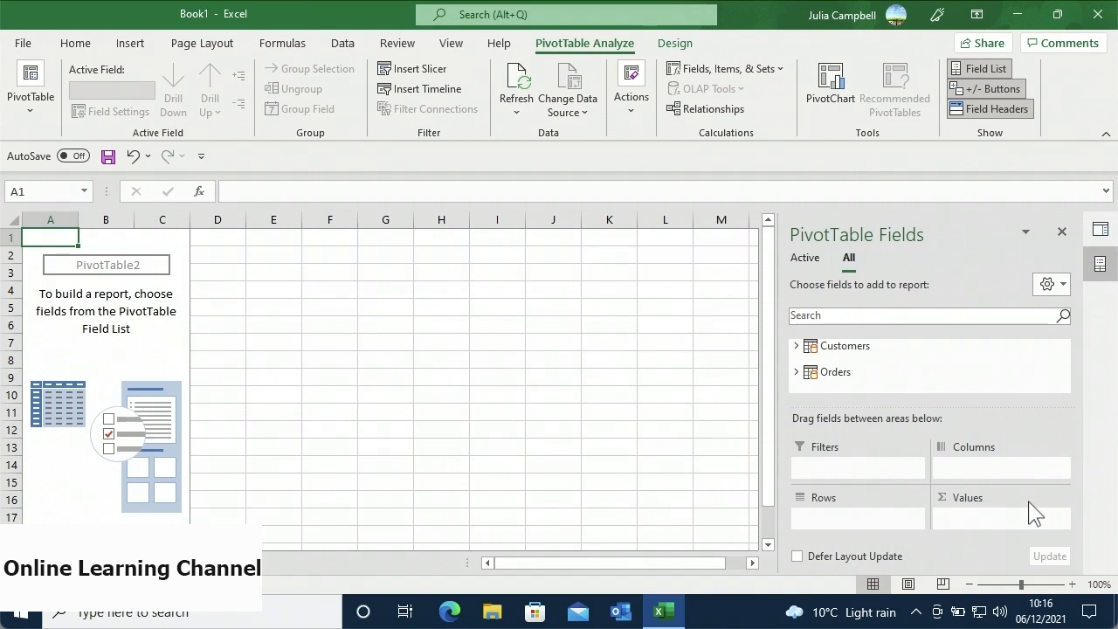
# - Expand the Customers table and put Customer ID into the PivotTable rows
pyautogui.click(872, 347)
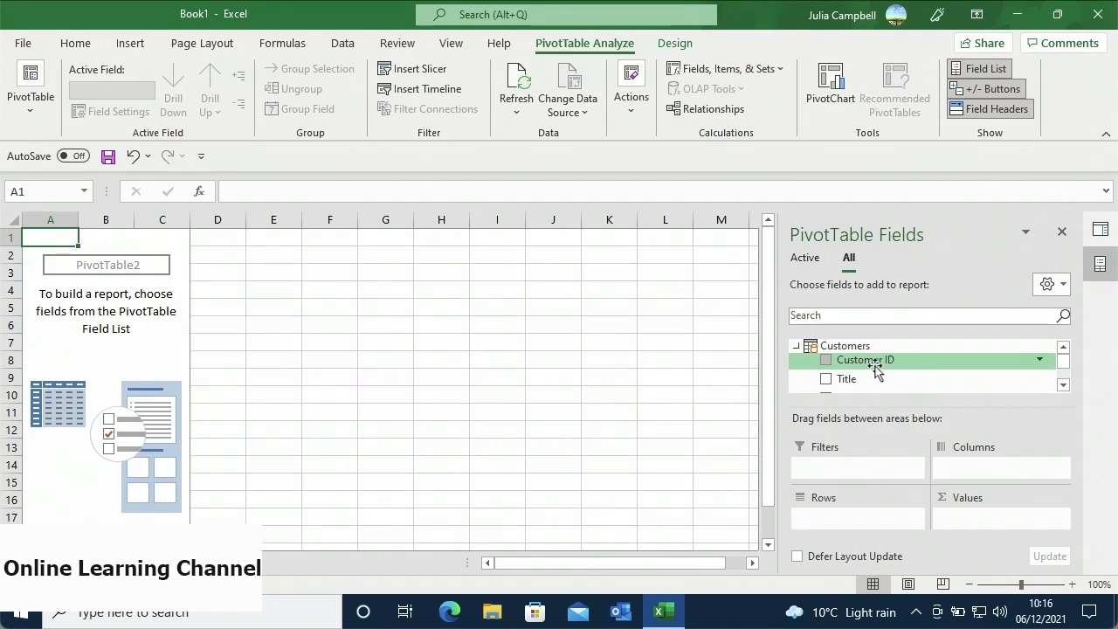
pyautogui.moveTo(875, 369); pyautogui.dragTo(848, 527)
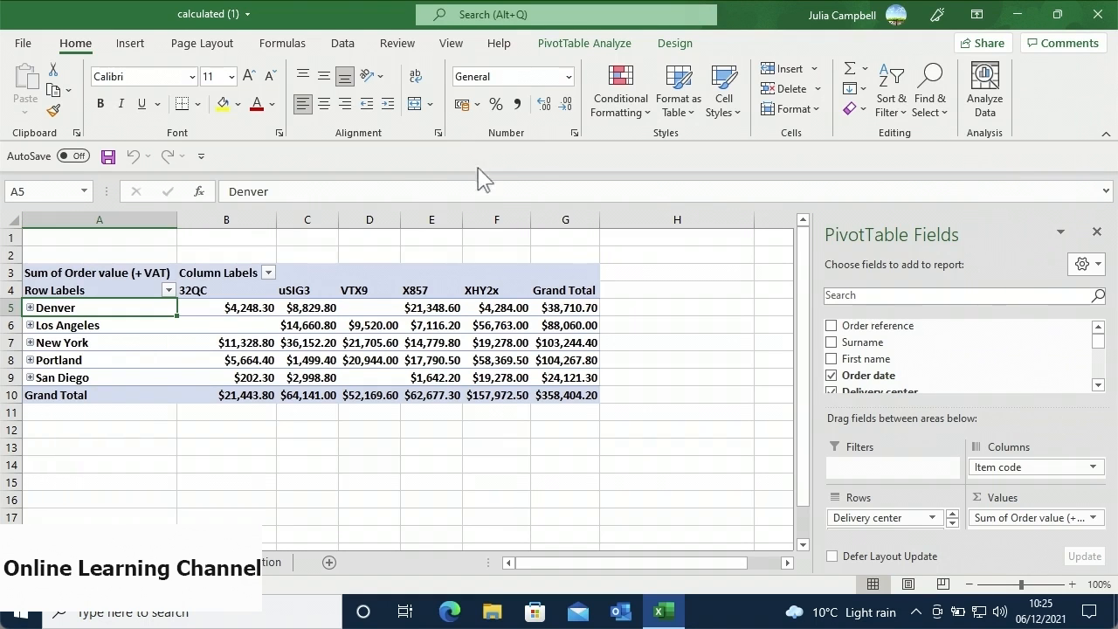
# - Keep Sum for Order value (+ VAT) after trying Average, and format it as Currency, 2 decimals
pyautogui.click(1093, 518)
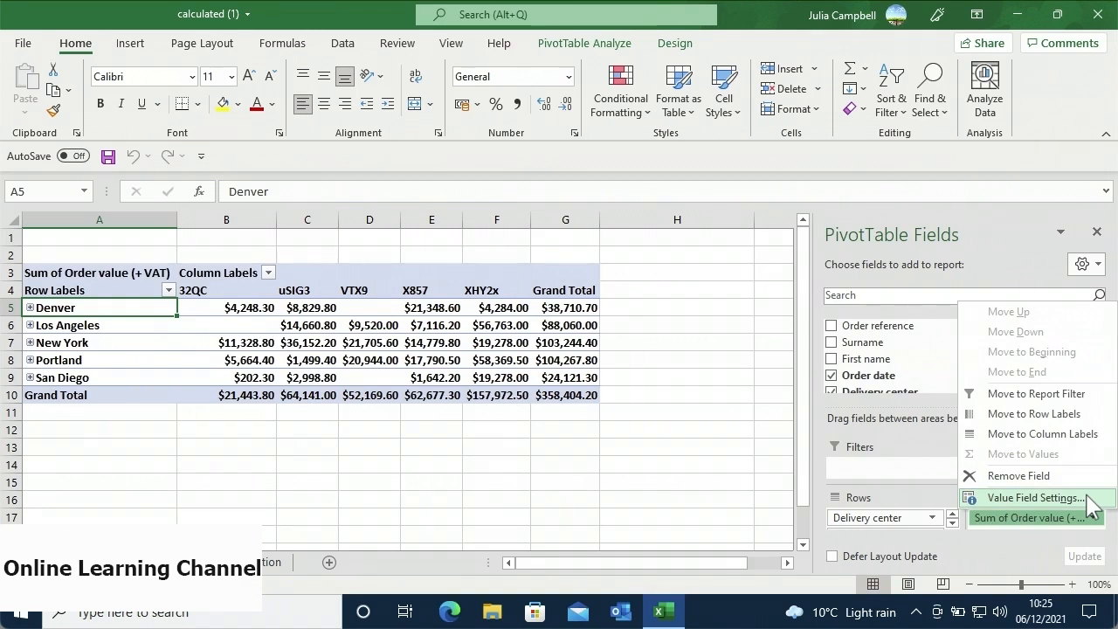
pyautogui.click(1036, 498)
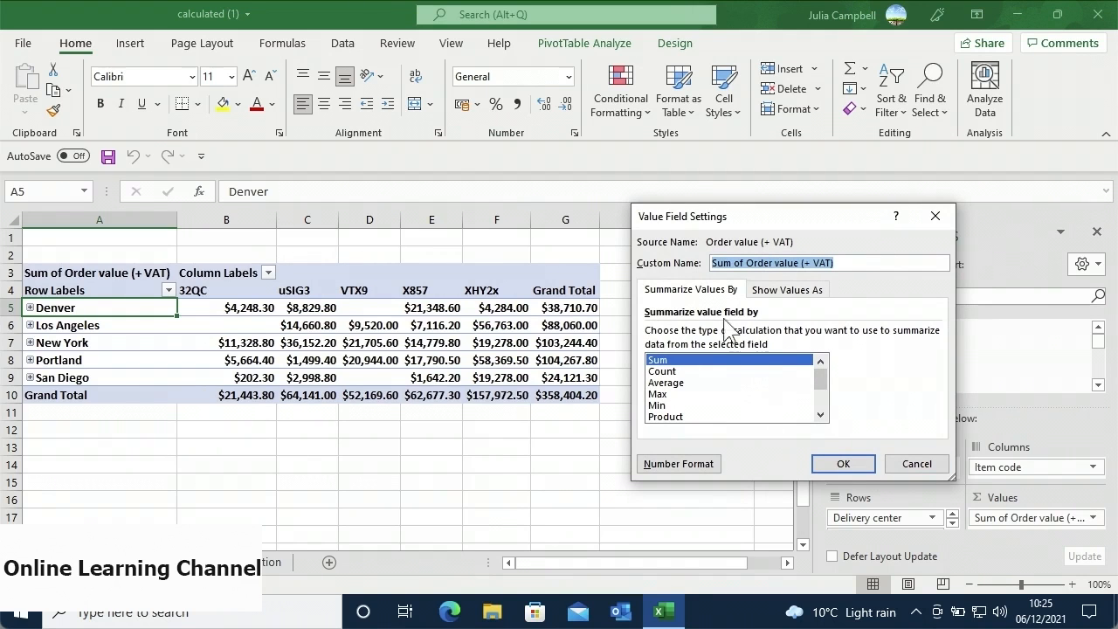
pyautogui.click(688, 383)
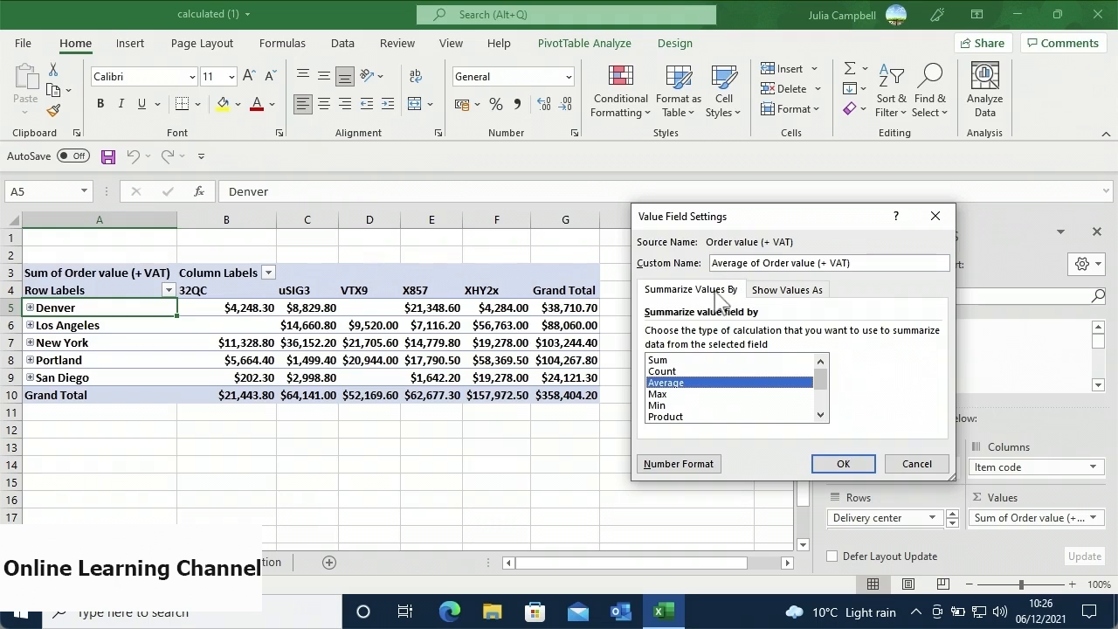
pyautogui.click(694, 359)
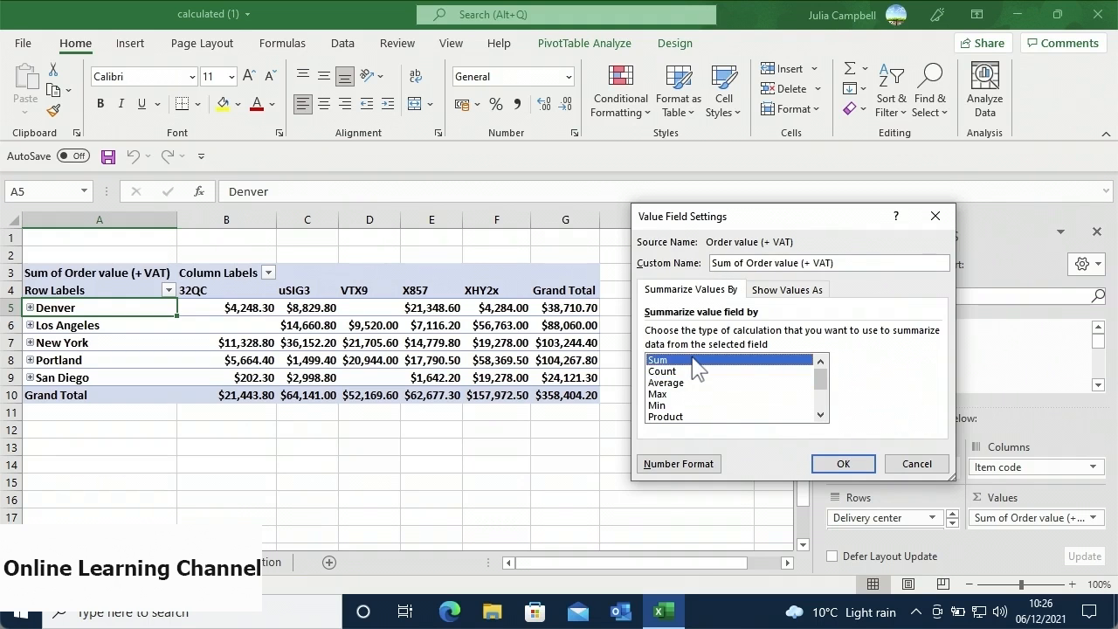
pyautogui.click(652, 467)
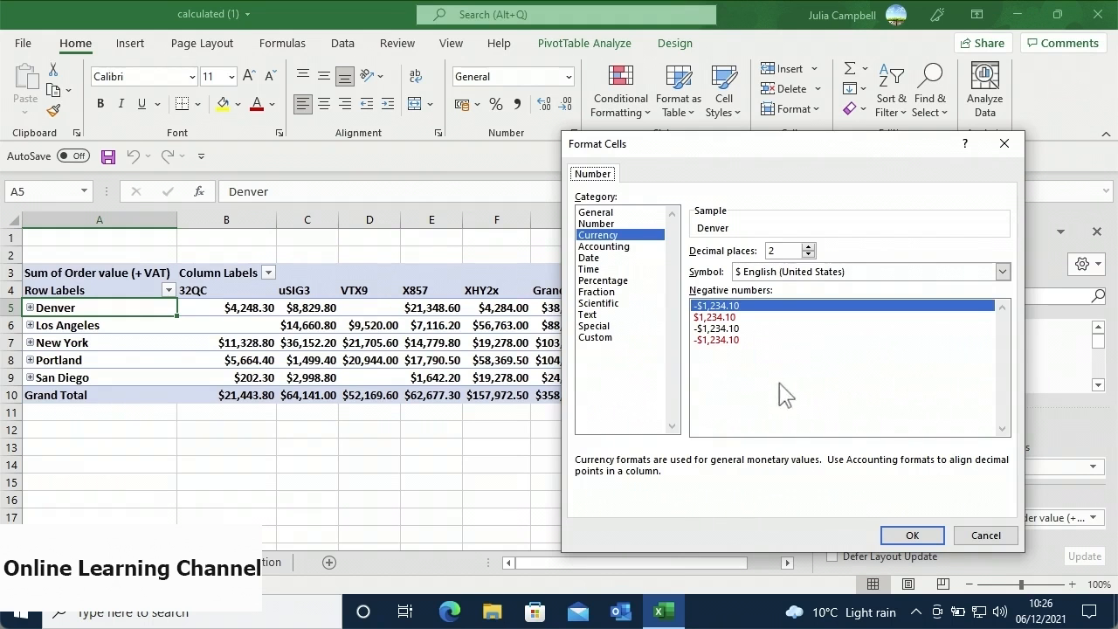
pyautogui.click(895, 535)
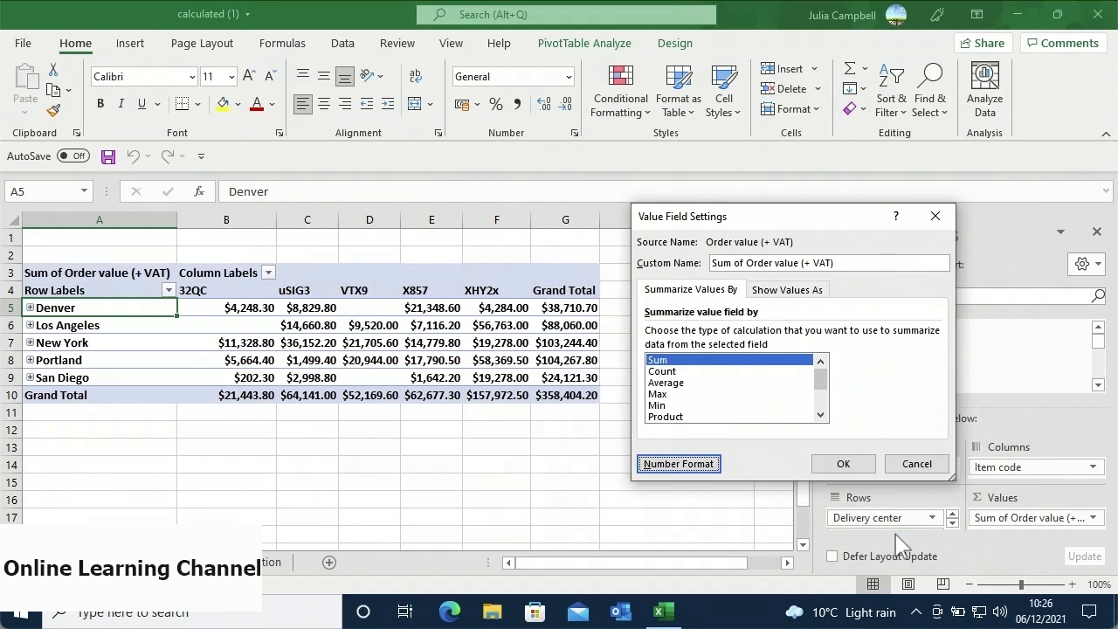
# - Show Order value (+ VAT) as % of Grand Total, so Denver reads 10.80%
pyautogui.click(789, 297)
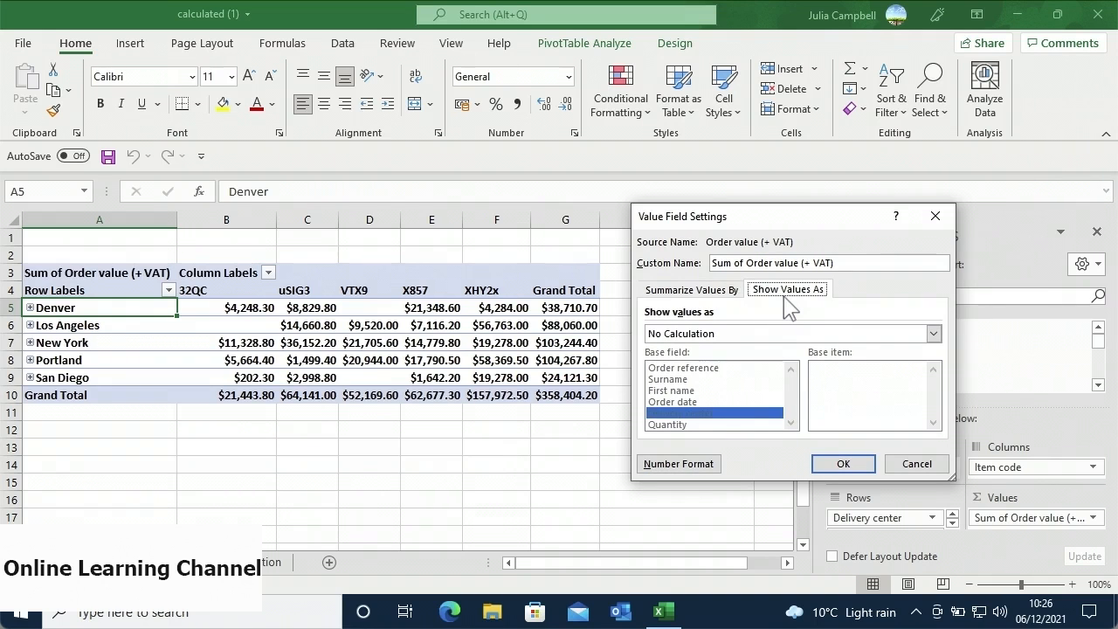
pyautogui.click(757, 340)
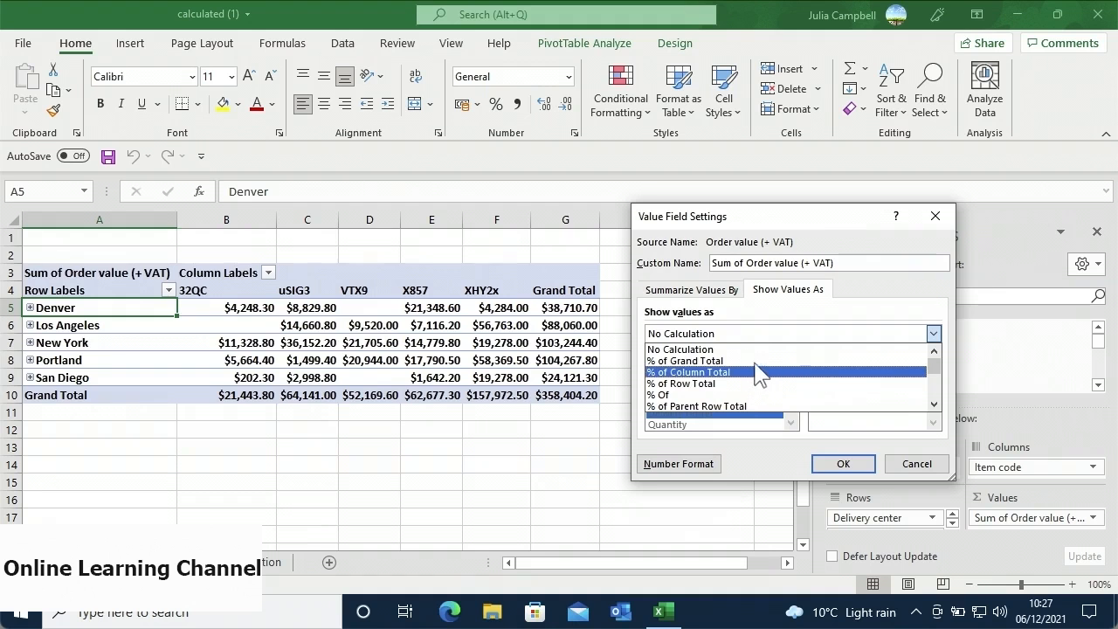
pyautogui.click(758, 361)
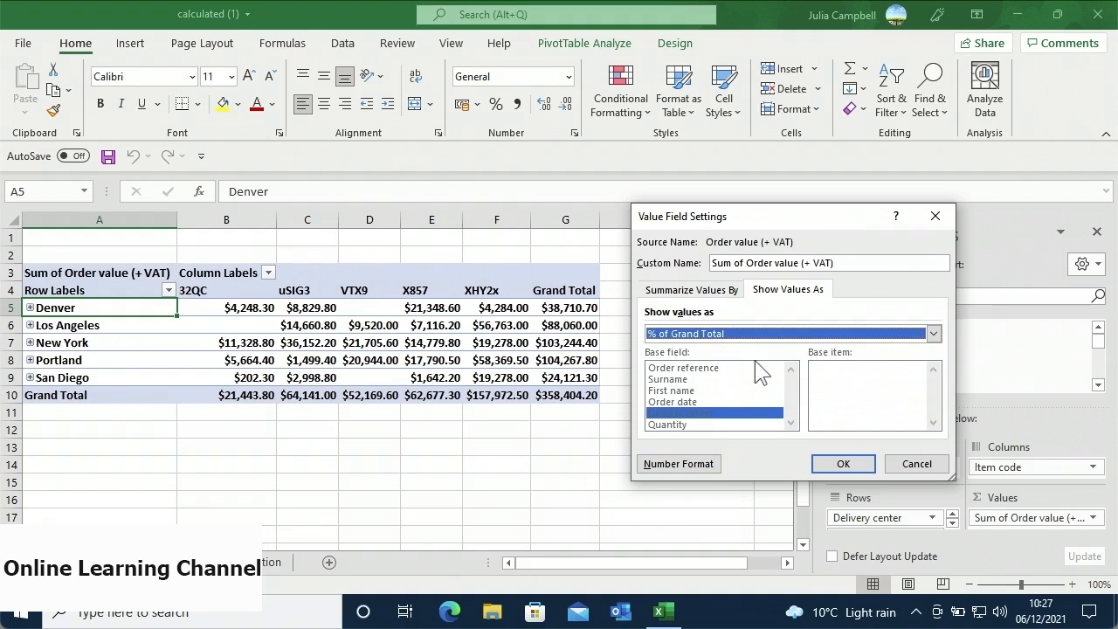
pyautogui.click(828, 464)
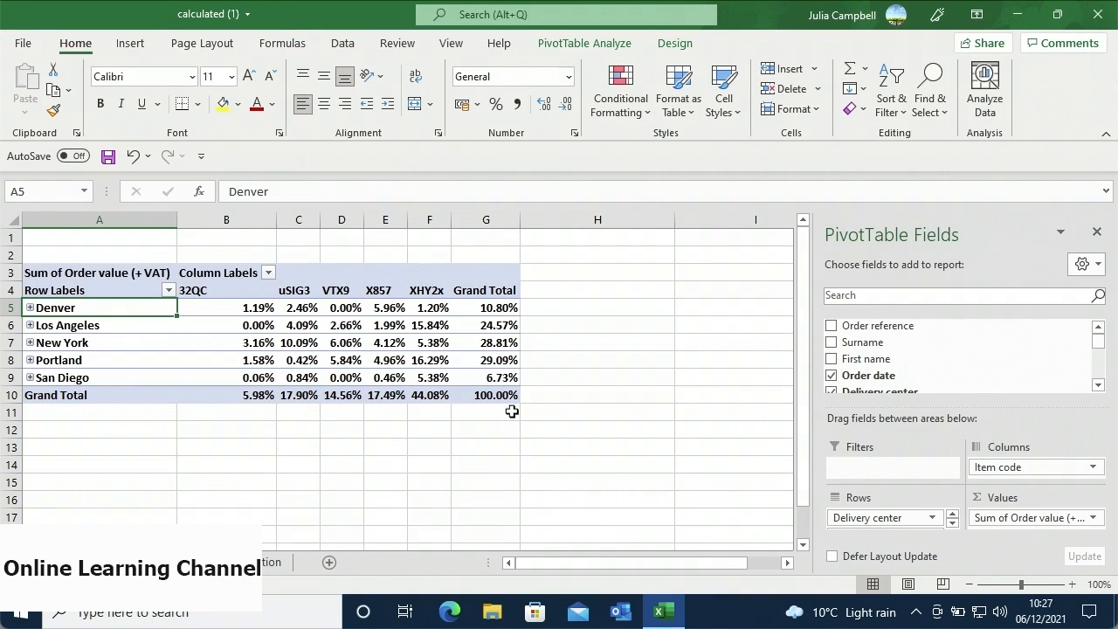
# - Open the value field menu on Portland's grand total in G8, browsing Summarize Values By and Show Values As
pyautogui.rightClick(479, 360)
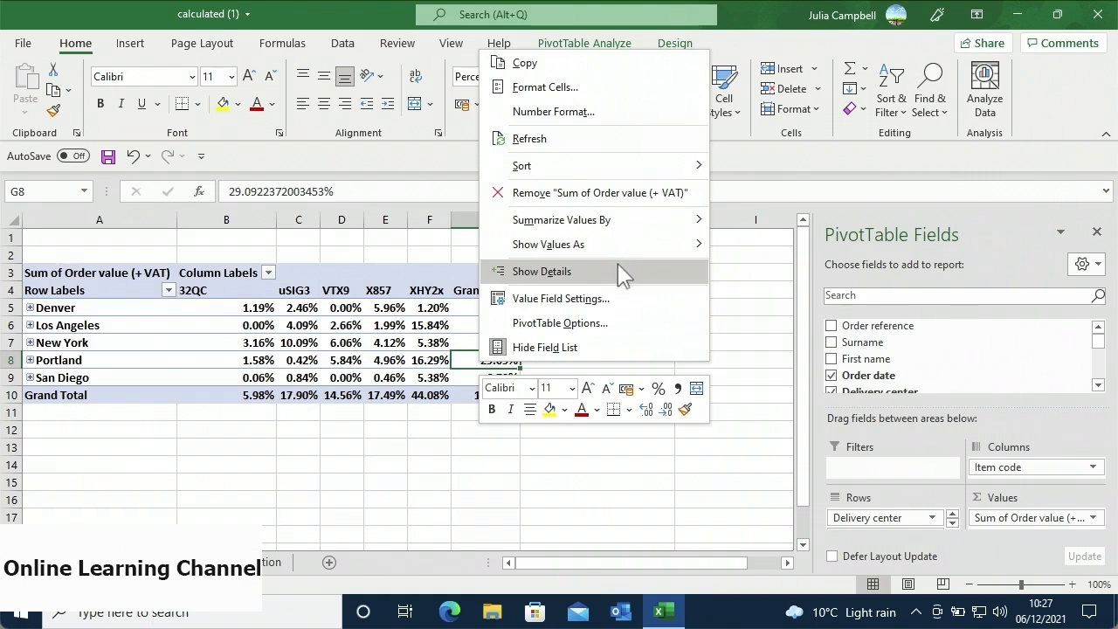
pyautogui.moveTo(648, 223)
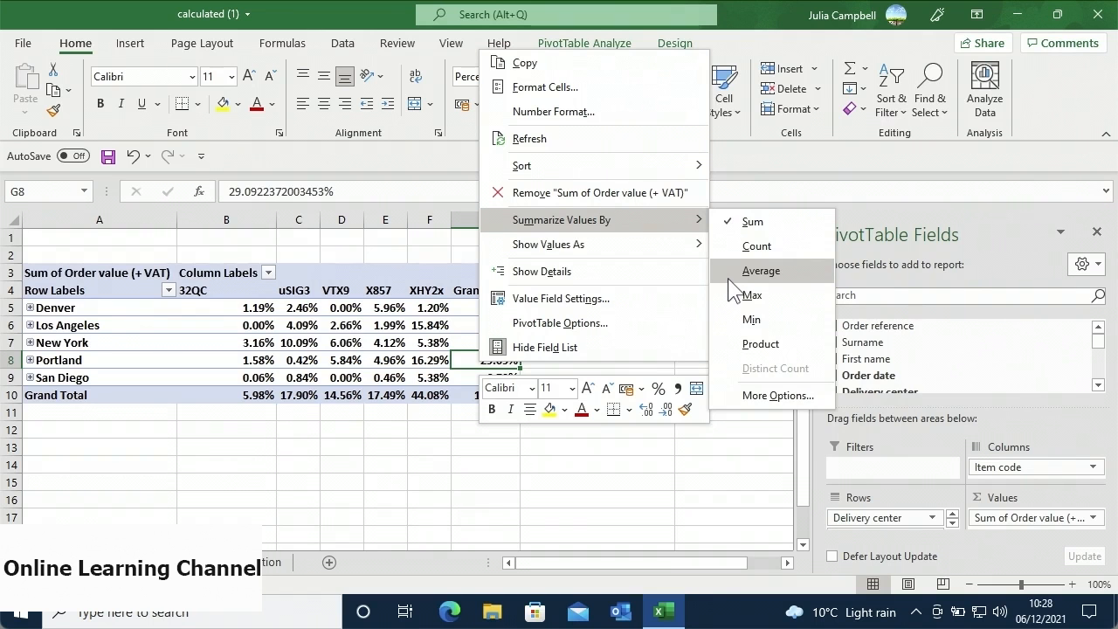
pyautogui.moveTo(700, 248)
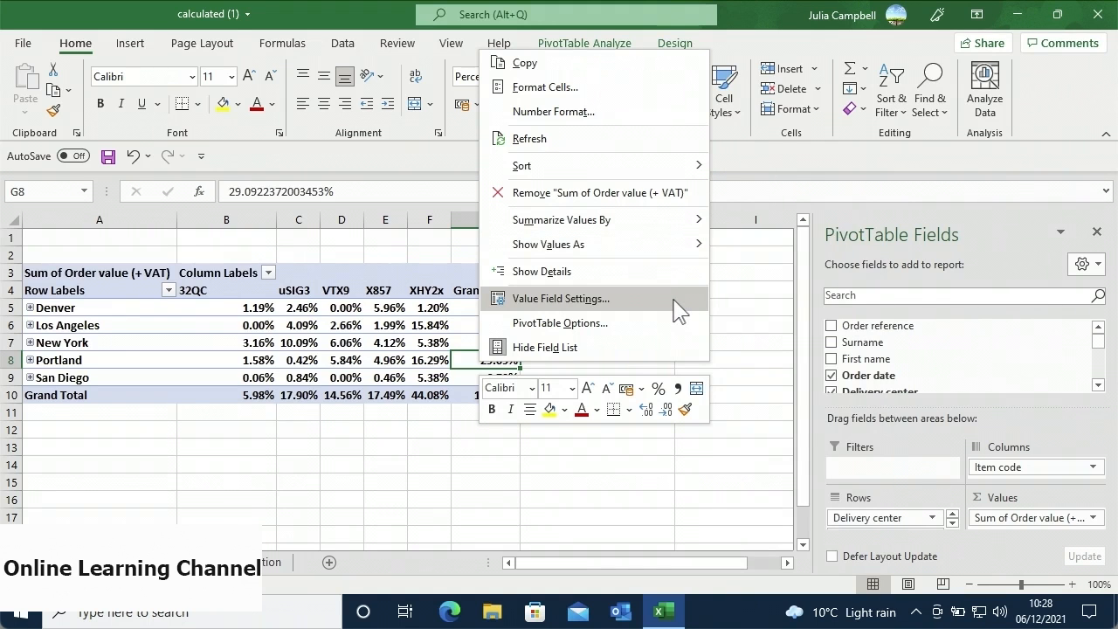
# - Show order values as % Of Denver, using Delivery center as the base field
pyautogui.click(679, 305)
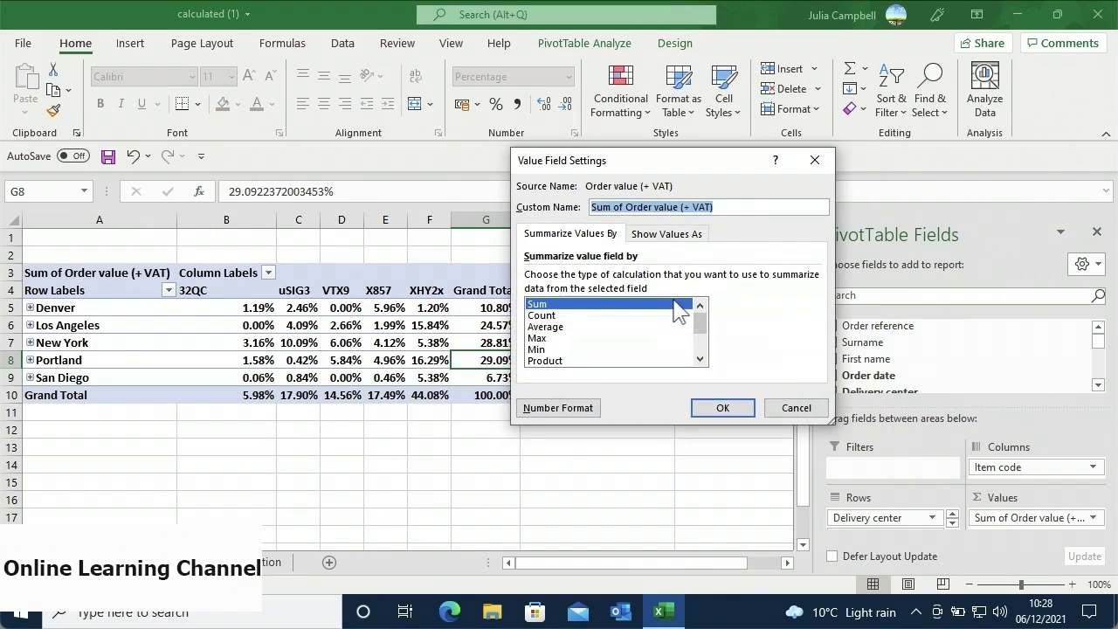
pyautogui.click(684, 234)
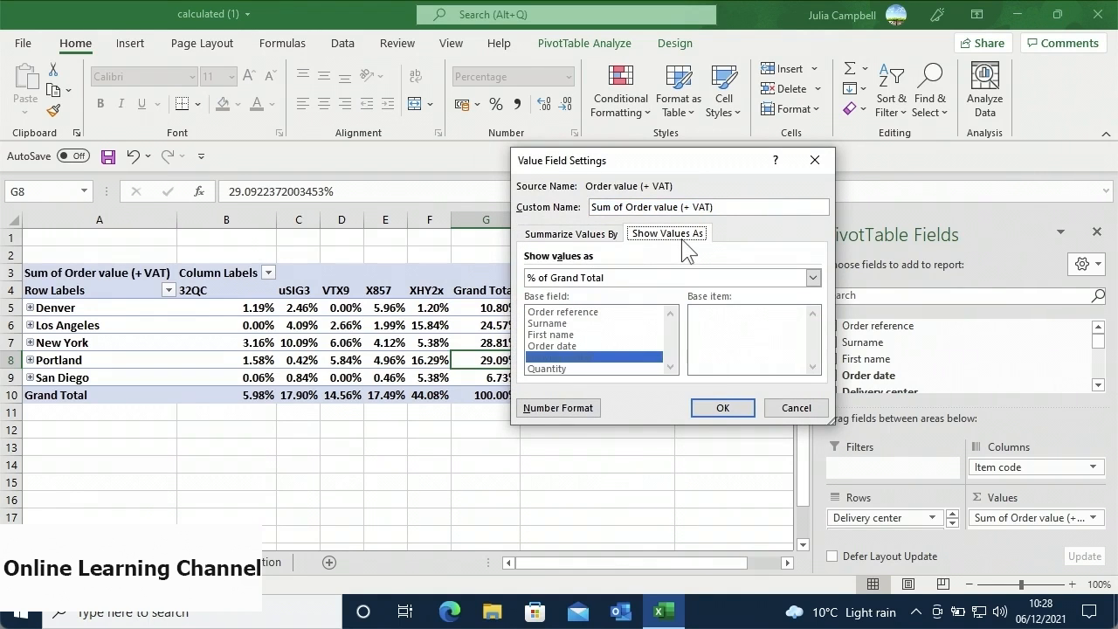
pyautogui.click(663, 279)
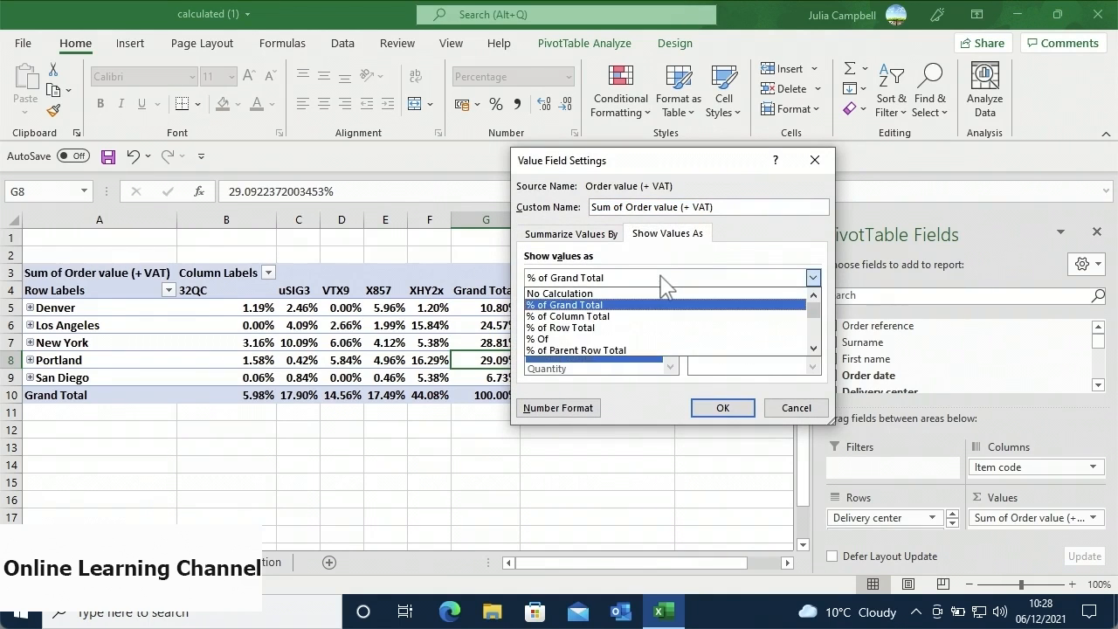
pyautogui.click(635, 338)
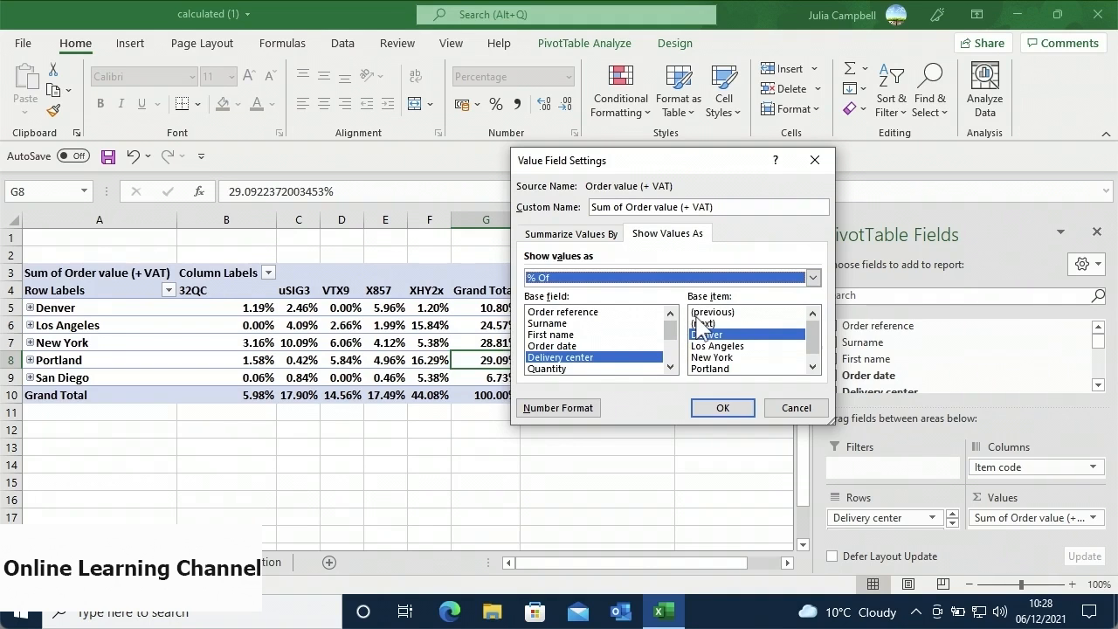
pyautogui.click(640, 356)
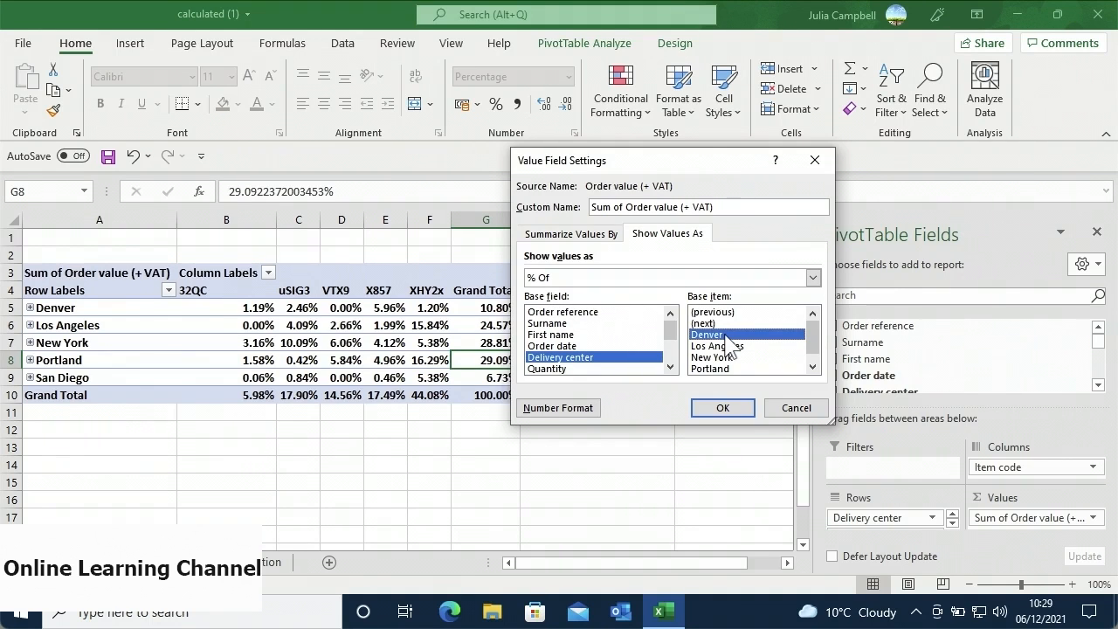
pyautogui.click(716, 408)
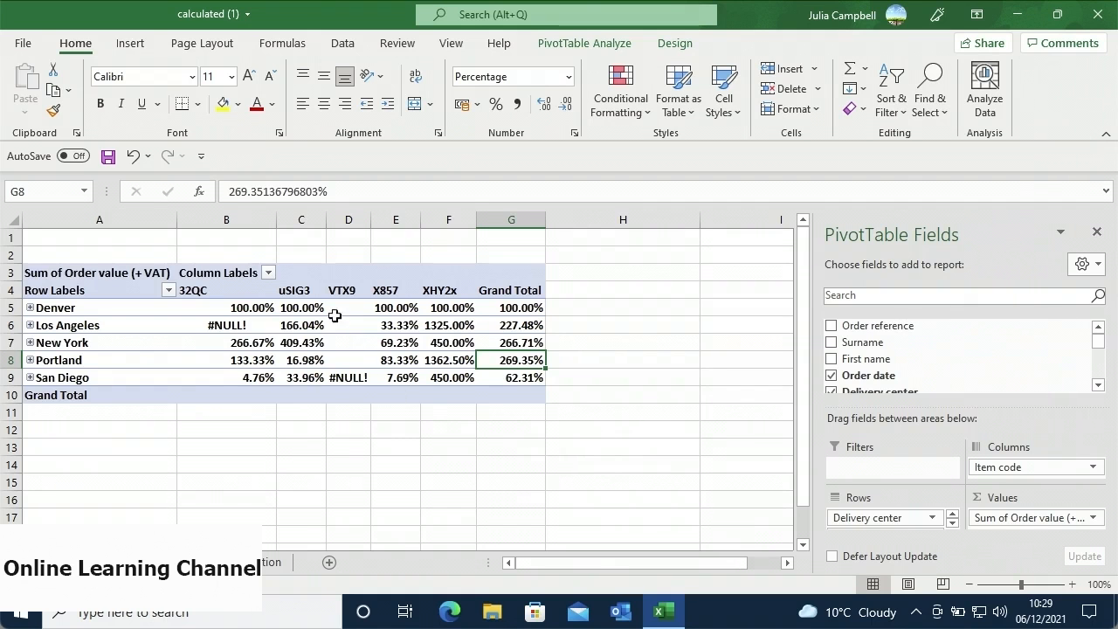
# - Switch to the Timeline workbook with the Sum of Purchase total PivotTable
pyautogui.moveTo(333, 312)
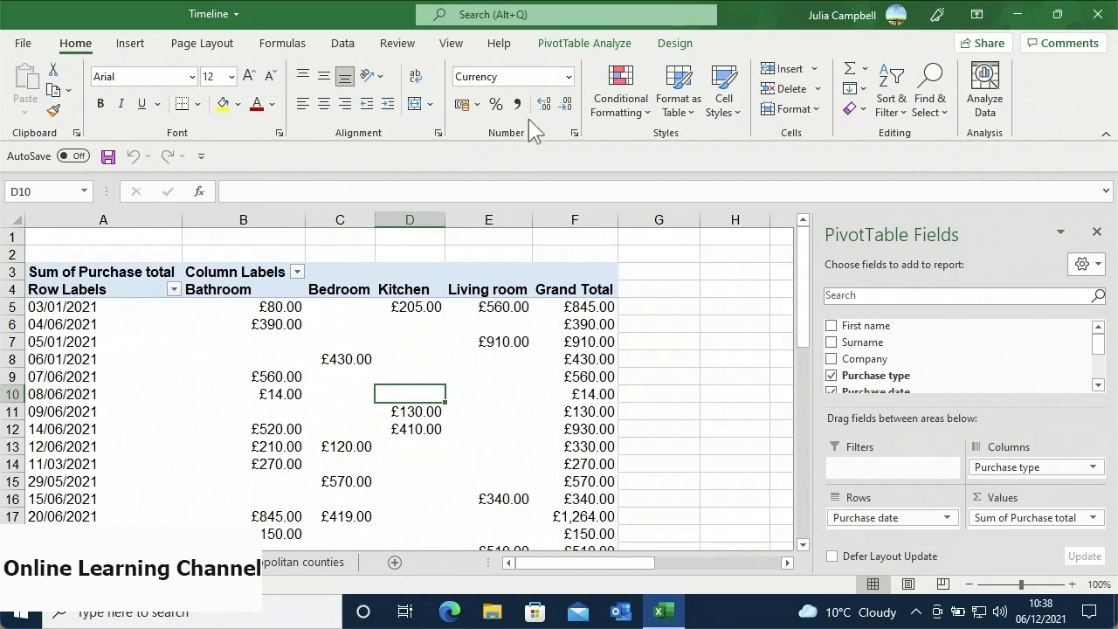
# - Insert a Purchase date timeline connected to the purchase PivotTable
pyautogui.click(567, 49)
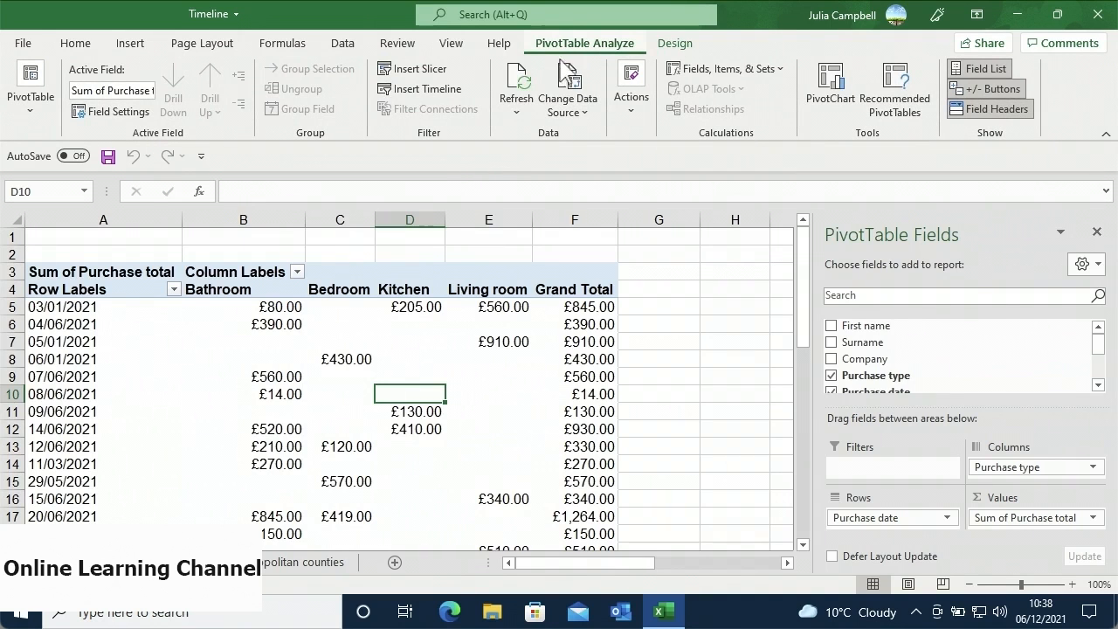
pyautogui.click(465, 98)
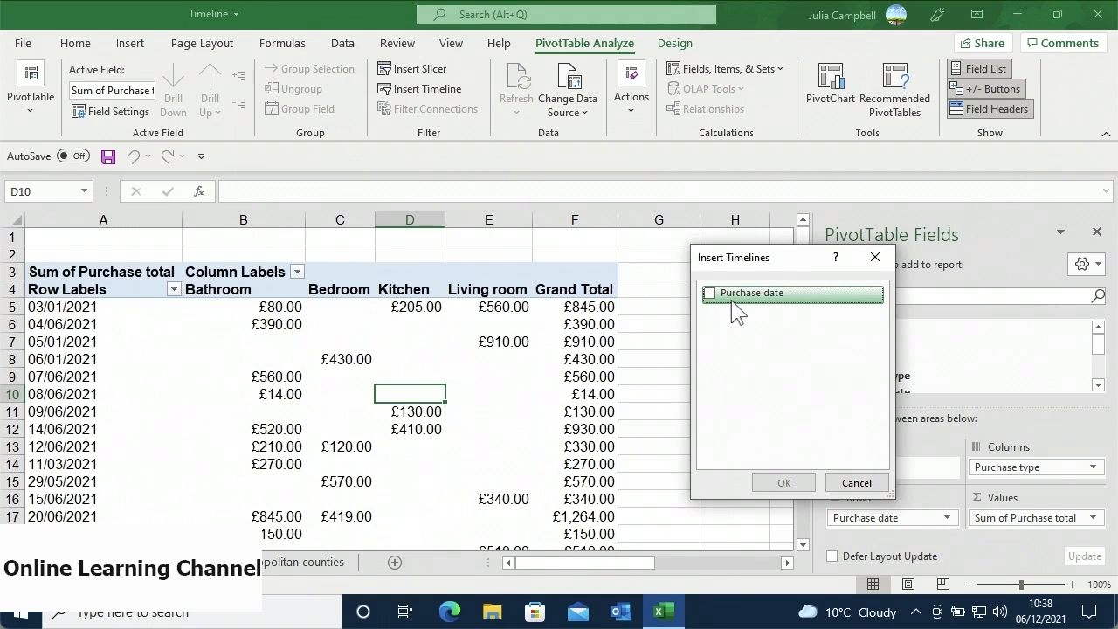
pyautogui.click(708, 293)
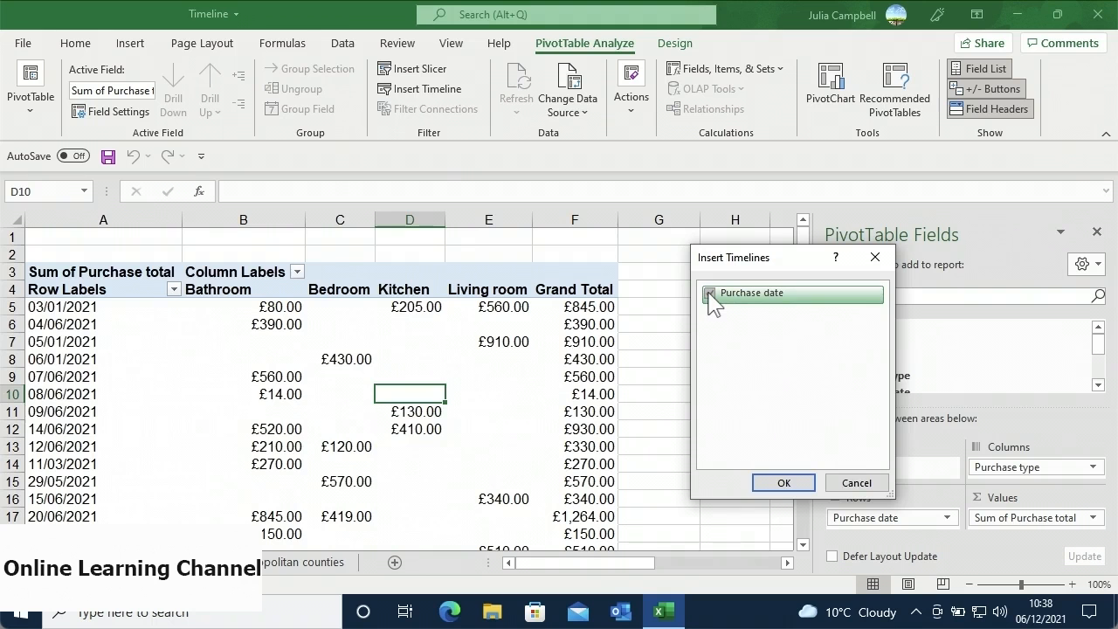
pyautogui.click(764, 483)
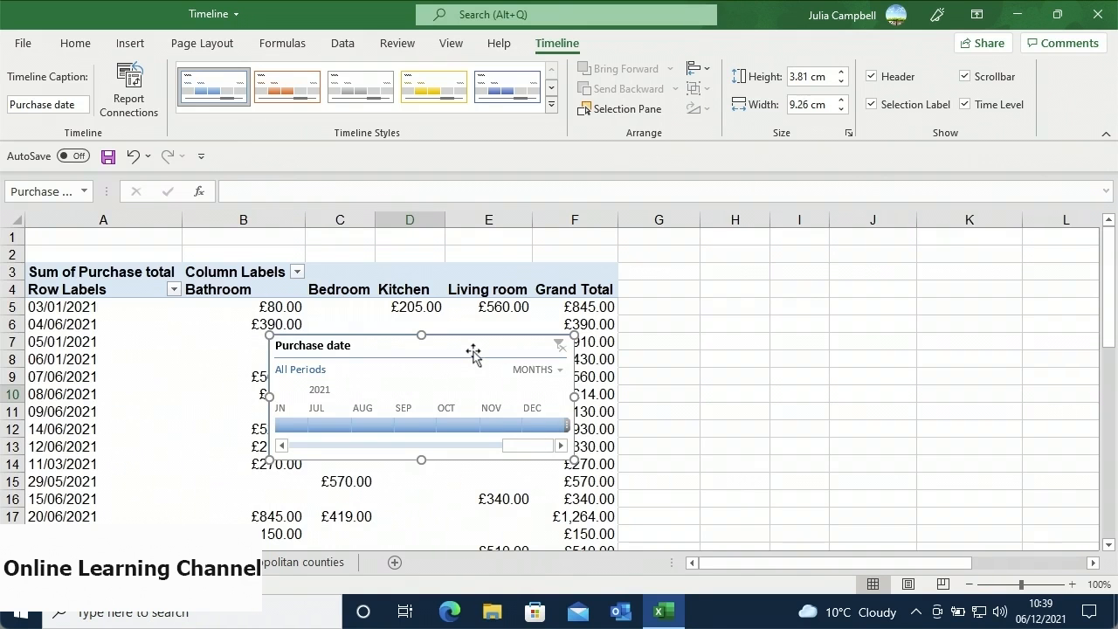
# - Move the timeline beside the table over columns G–K and enlarge it to 4.95 × 11.91 cm
pyautogui.moveTo(474, 349); pyautogui.dragTo(878, 299)
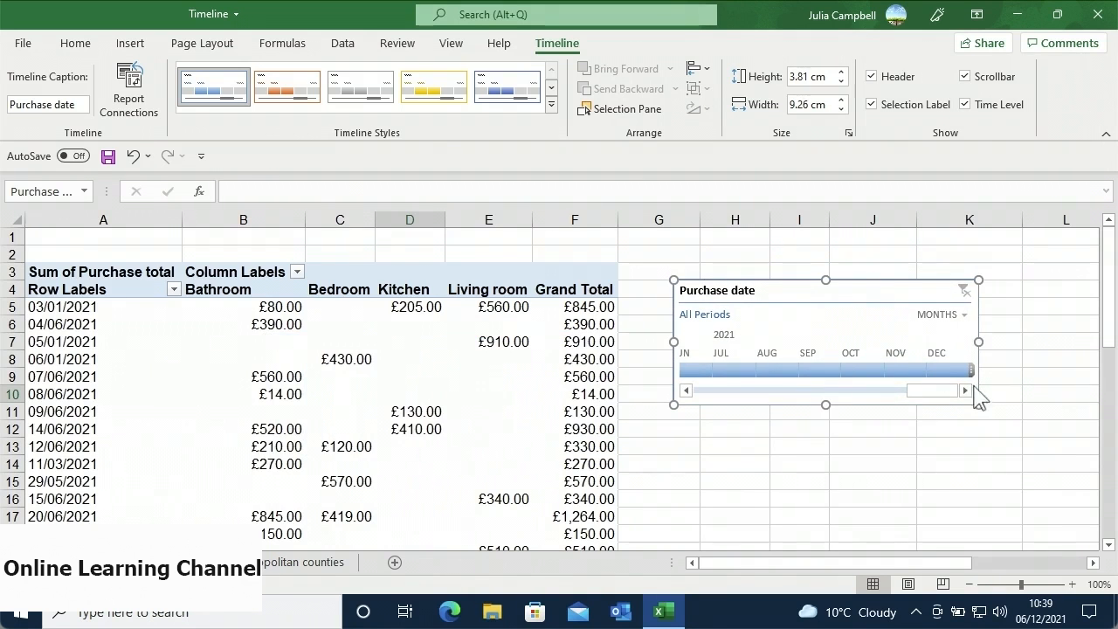
pyautogui.moveTo(980, 405); pyautogui.dragTo(1066, 444)
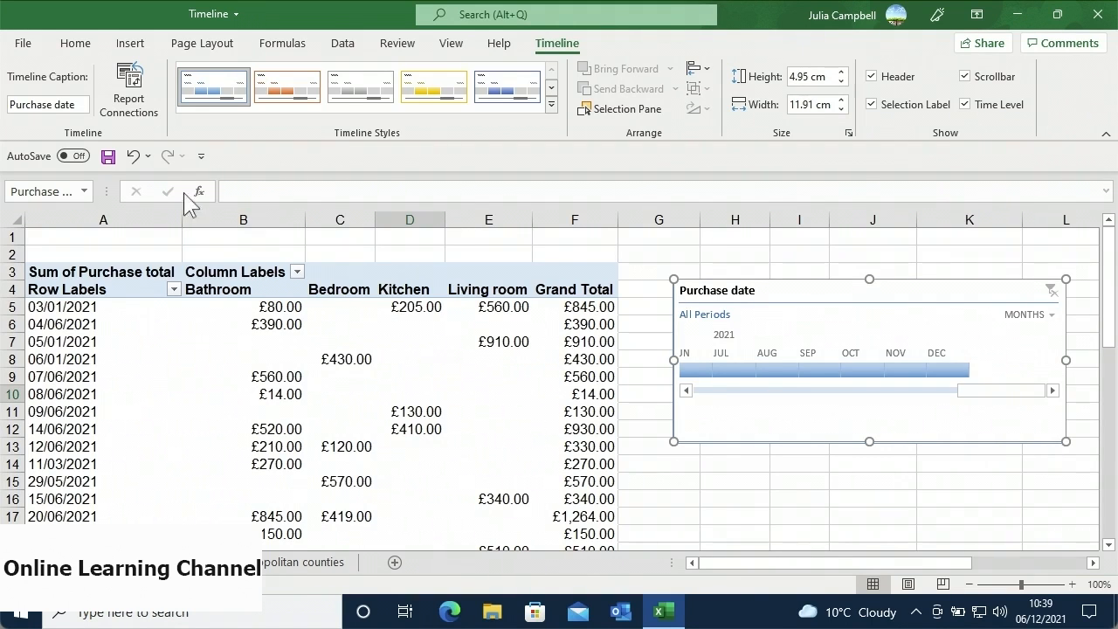
# - Caption the timeline 'Date' and apply the Light Orange, Timeline Style Dark 2 style
pyautogui.click(78, 106)
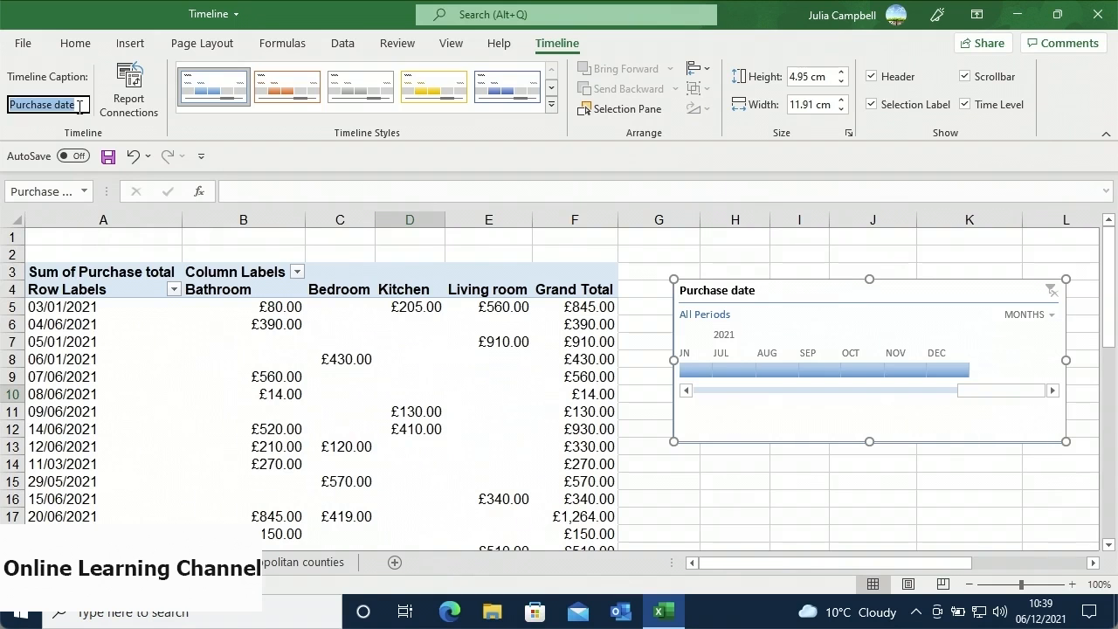
pyautogui.write('Date')
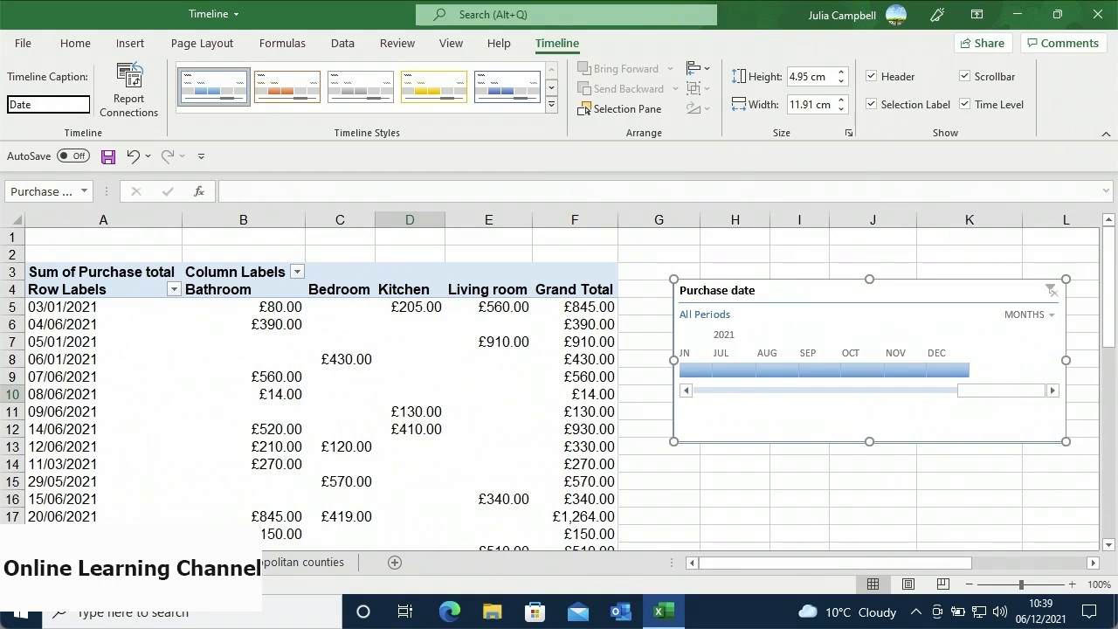
pyautogui.press('Return')
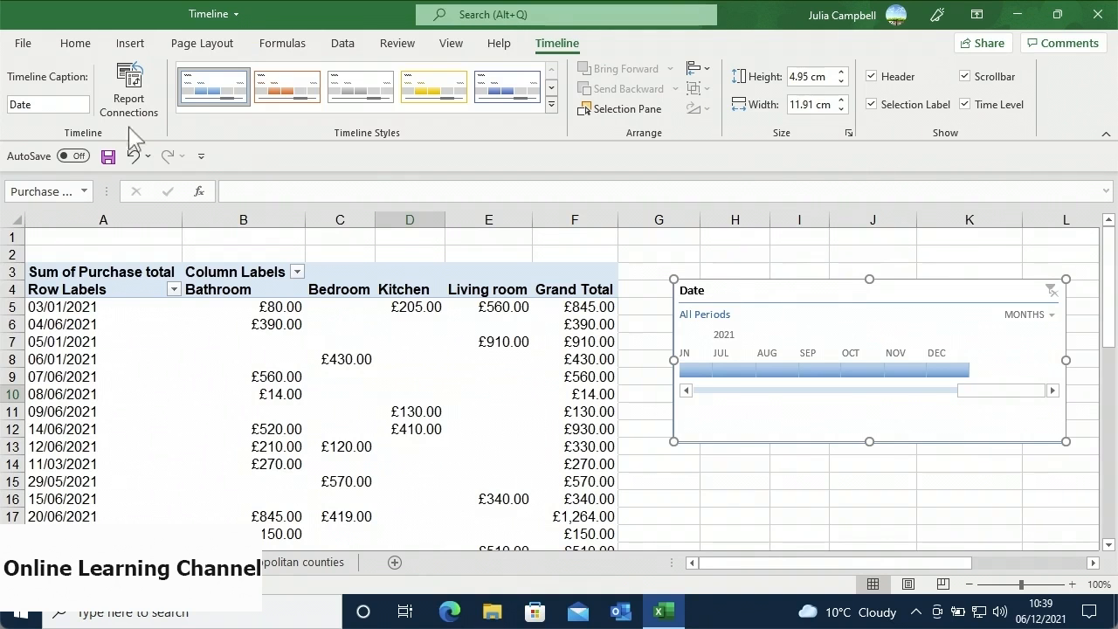
pyautogui.click(551, 106)
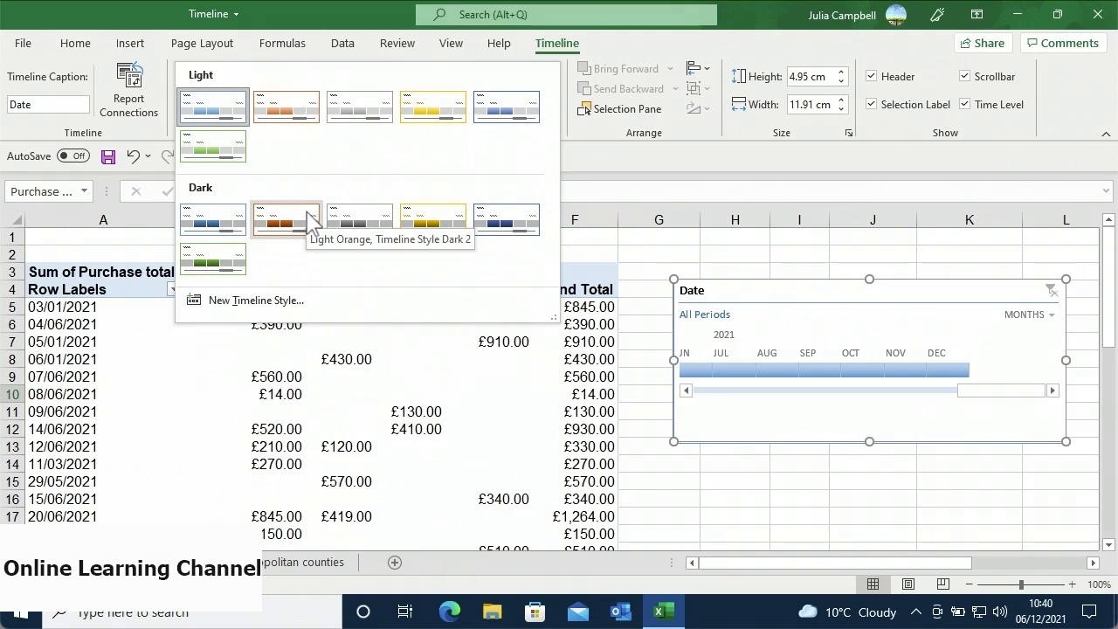
pyautogui.click(285, 219)
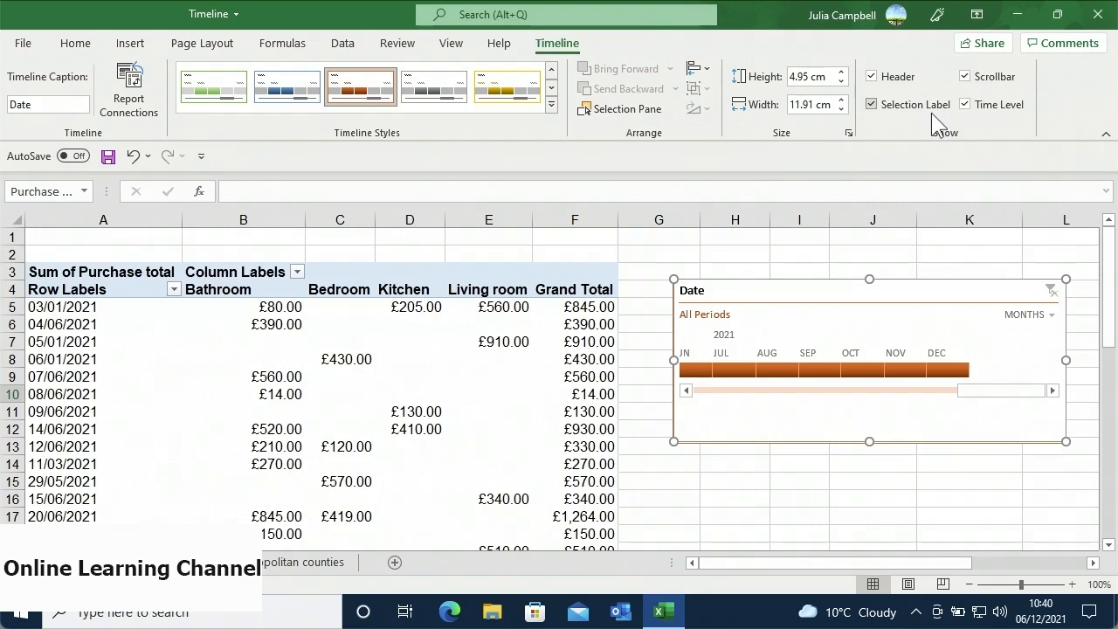
# - Toggle the timeline scrollbar off and back on, then select June 2021 as the filter
pyautogui.click(965, 77)
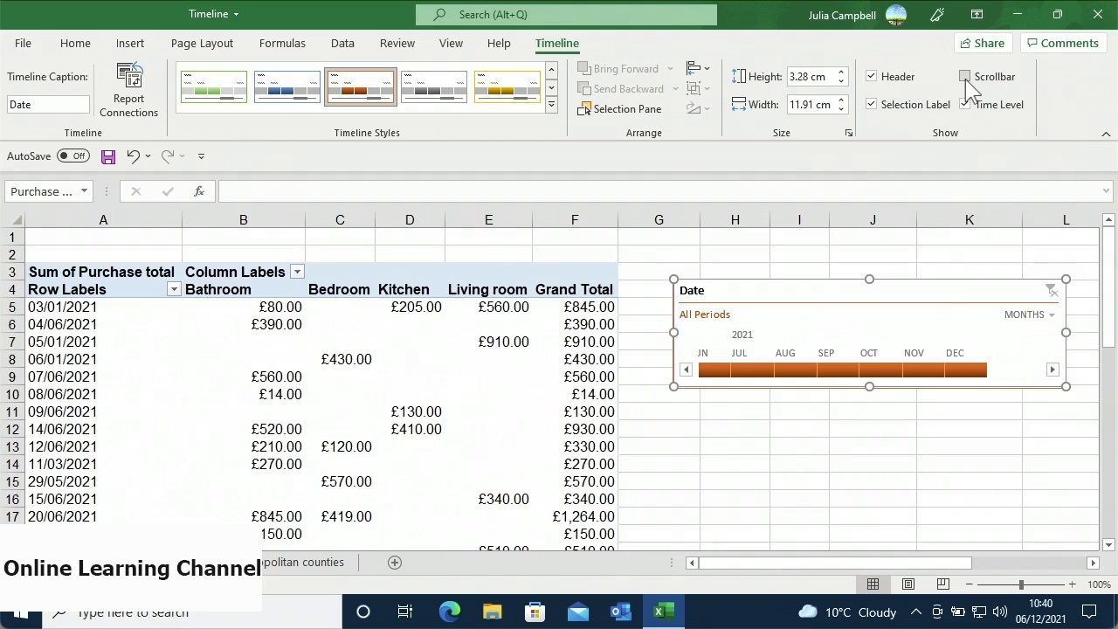
pyautogui.click(964, 76)
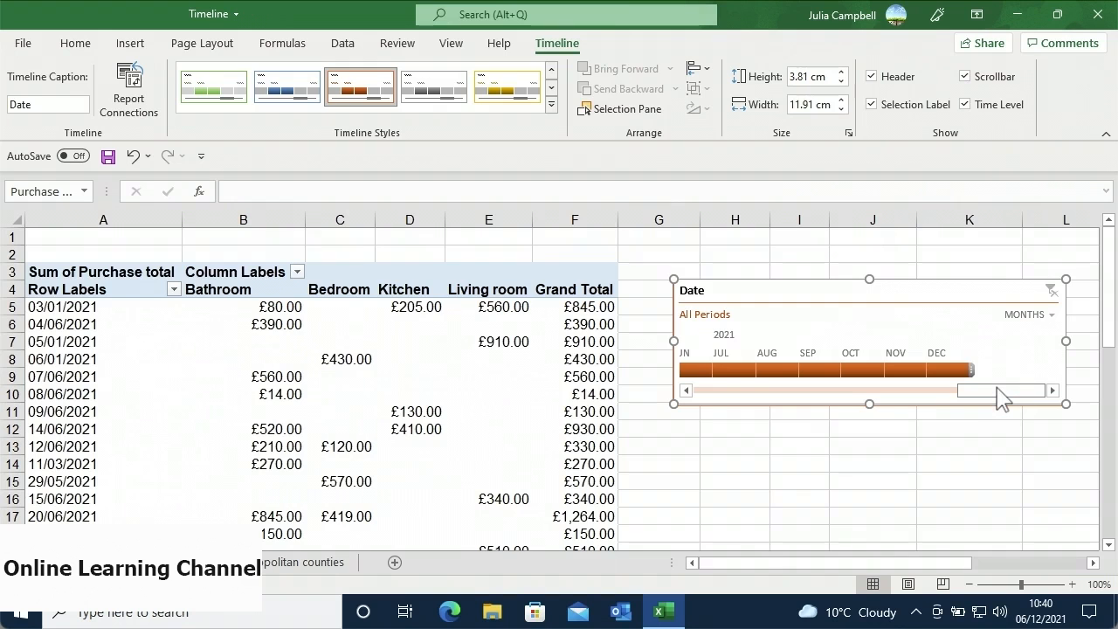
pyautogui.moveTo(1000, 397); pyautogui.dragTo(913, 389)
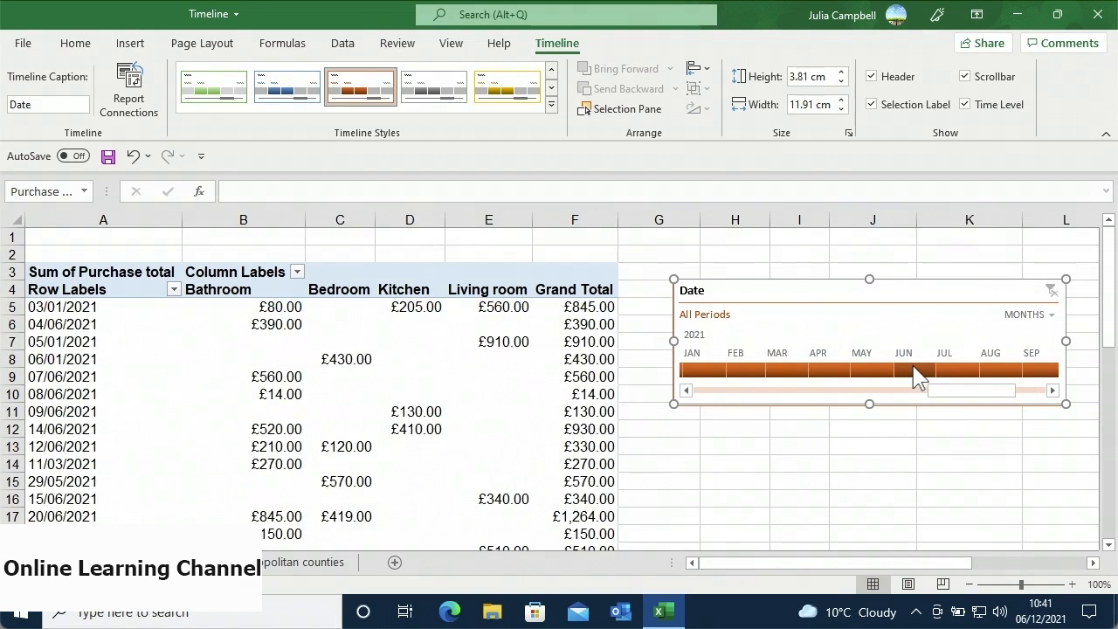
pyautogui.click(914, 368)
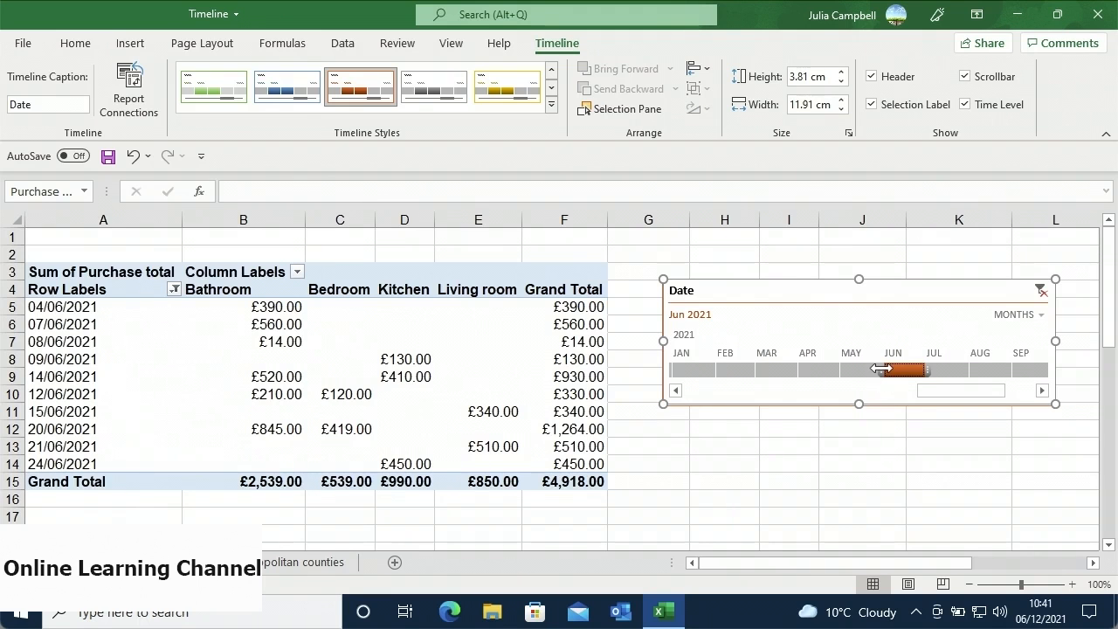
# - Widen the selection to March–June, switch the time level to Quarters, then clear the filter
pyautogui.moveTo(881, 368); pyautogui.dragTo(756, 373)
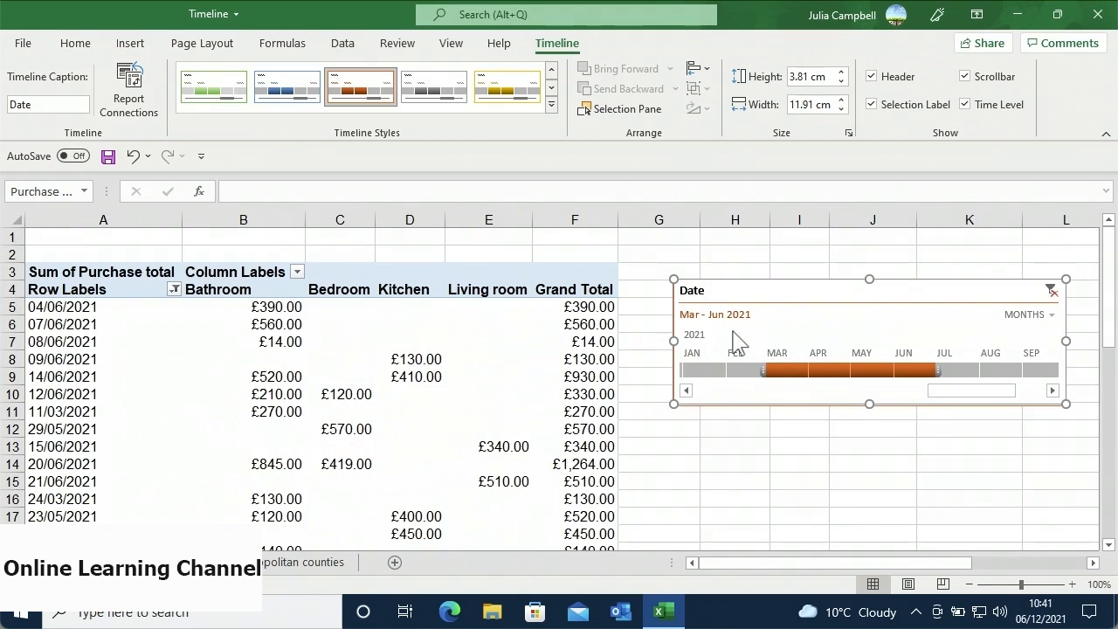
pyautogui.click(1050, 316)
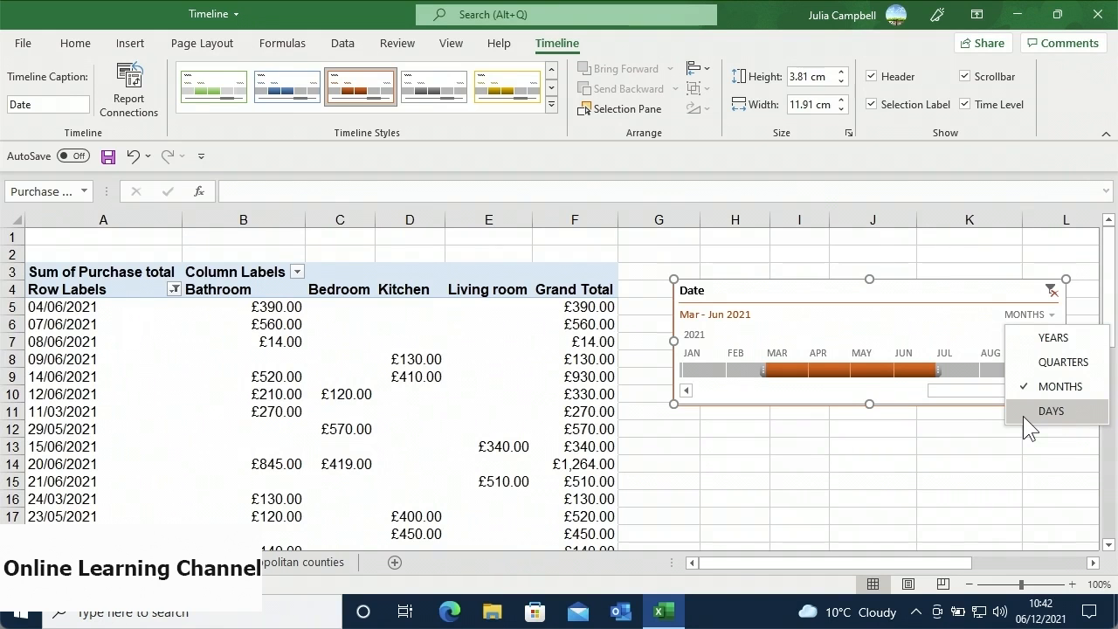
pyautogui.click(1014, 370)
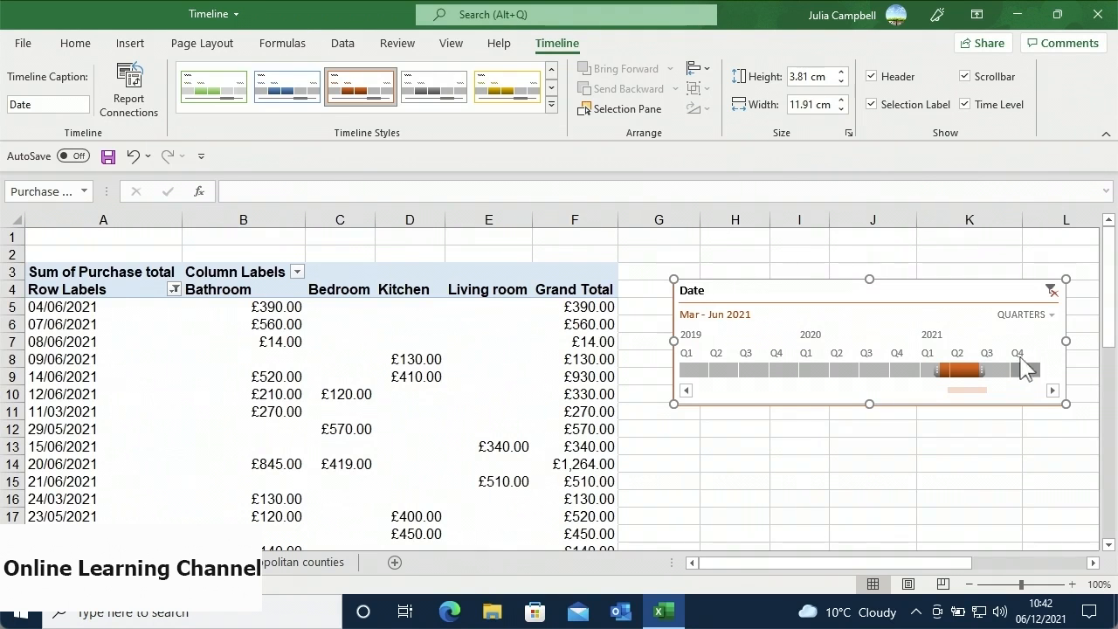
pyautogui.click(1051, 291)
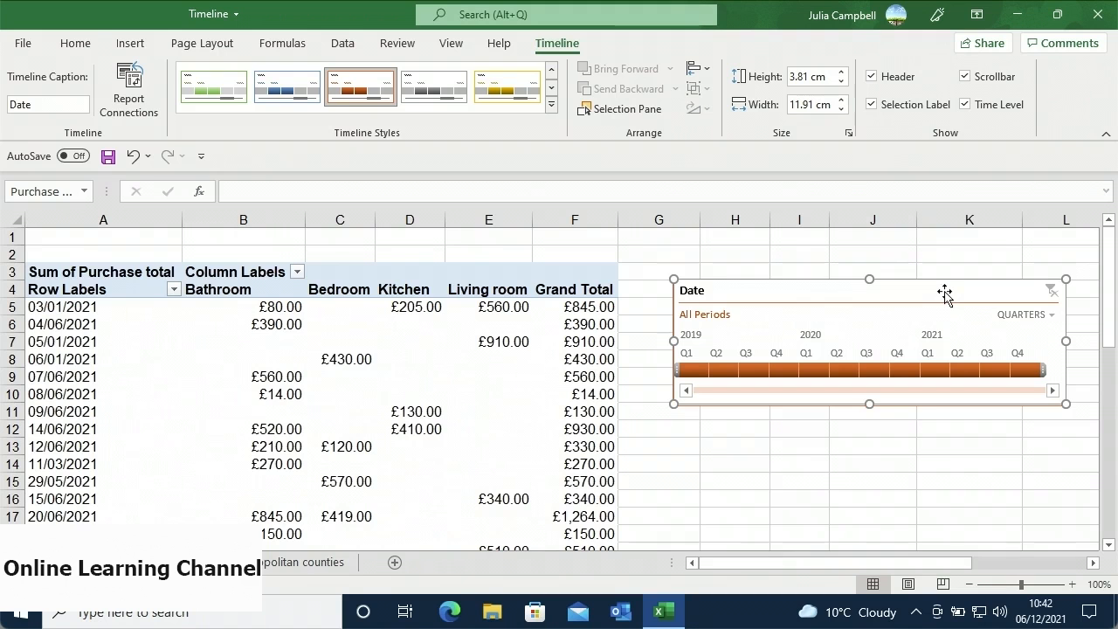
# - Delete the Date timeline from the sheet
pyautogui.press('Delete')
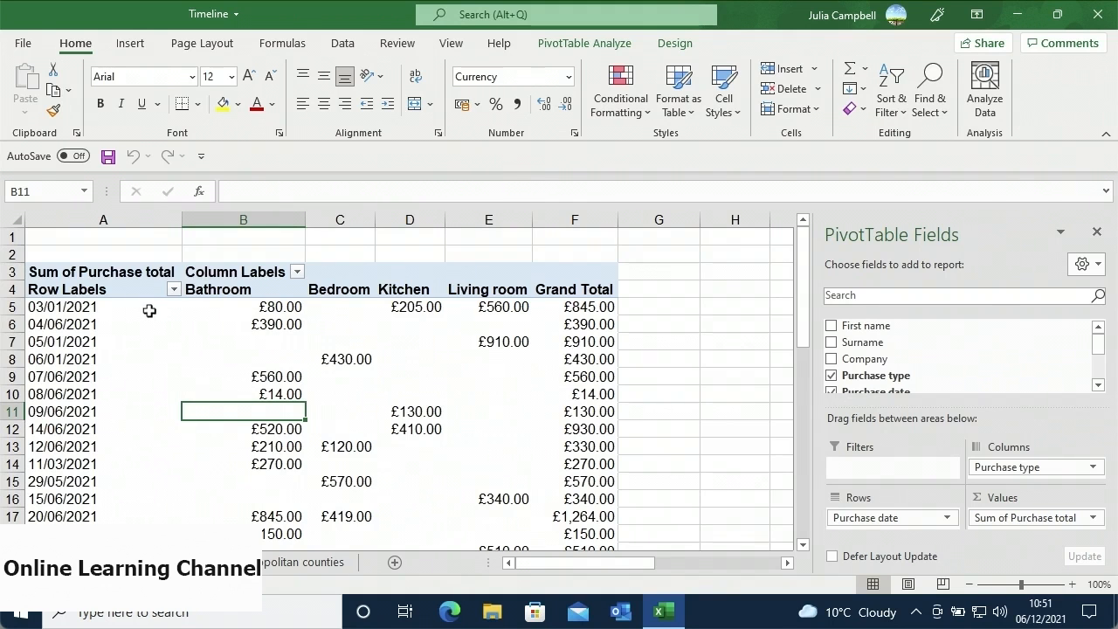
# - Group the first nine purchase date rows (A5:F13) into Group1, then undo that grouping
pyautogui.moveTo(150, 312); pyautogui.dragTo(578, 447)
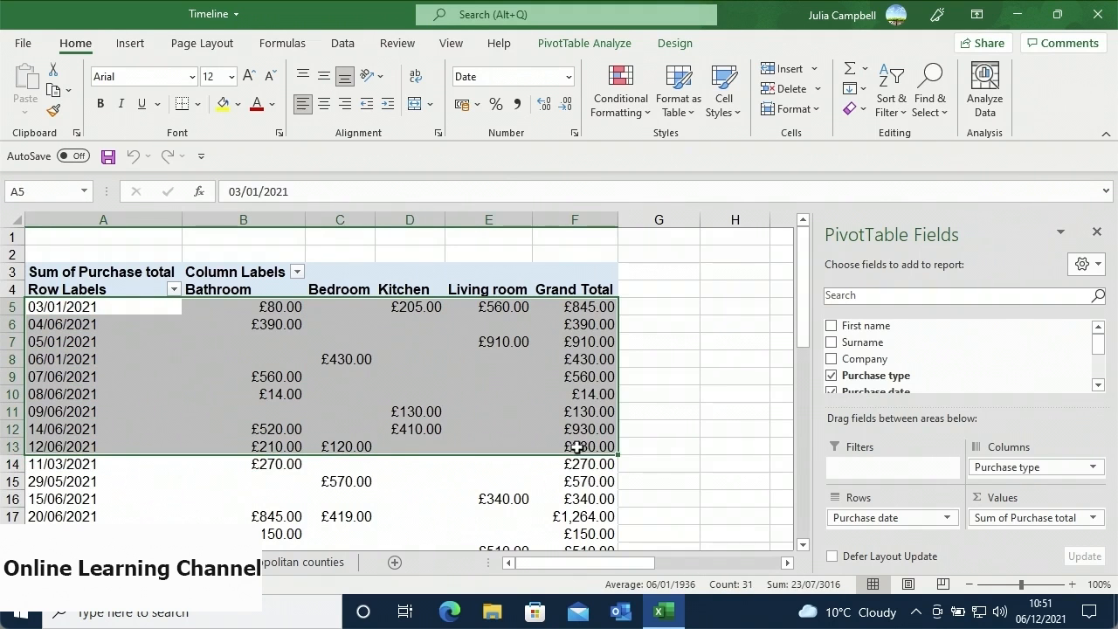
pyautogui.moveTo(577, 447)
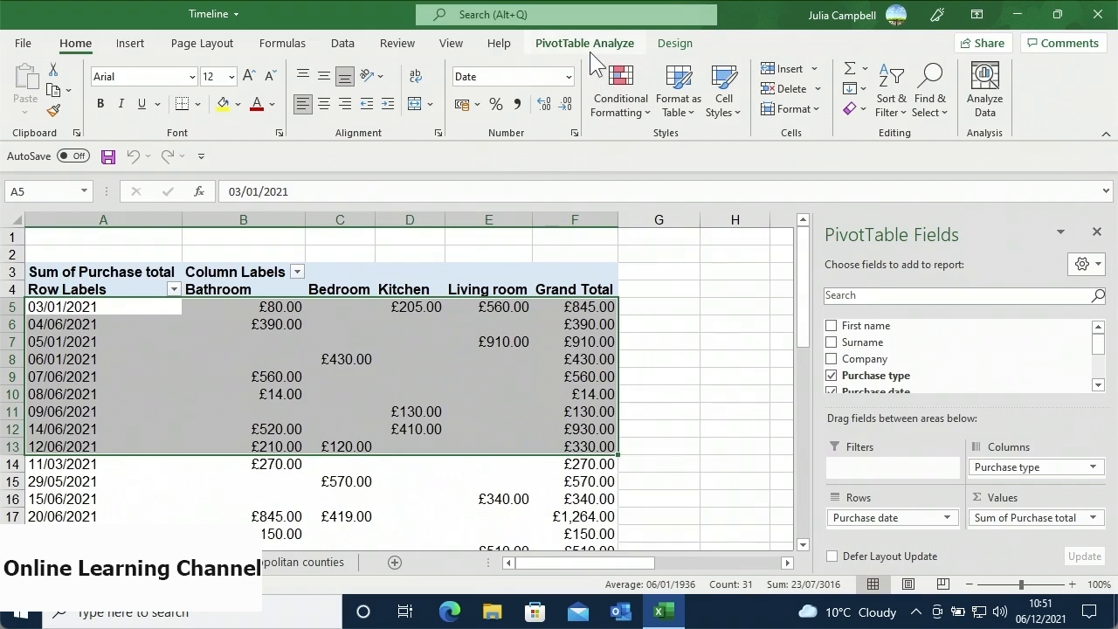
pyautogui.click(590, 51)
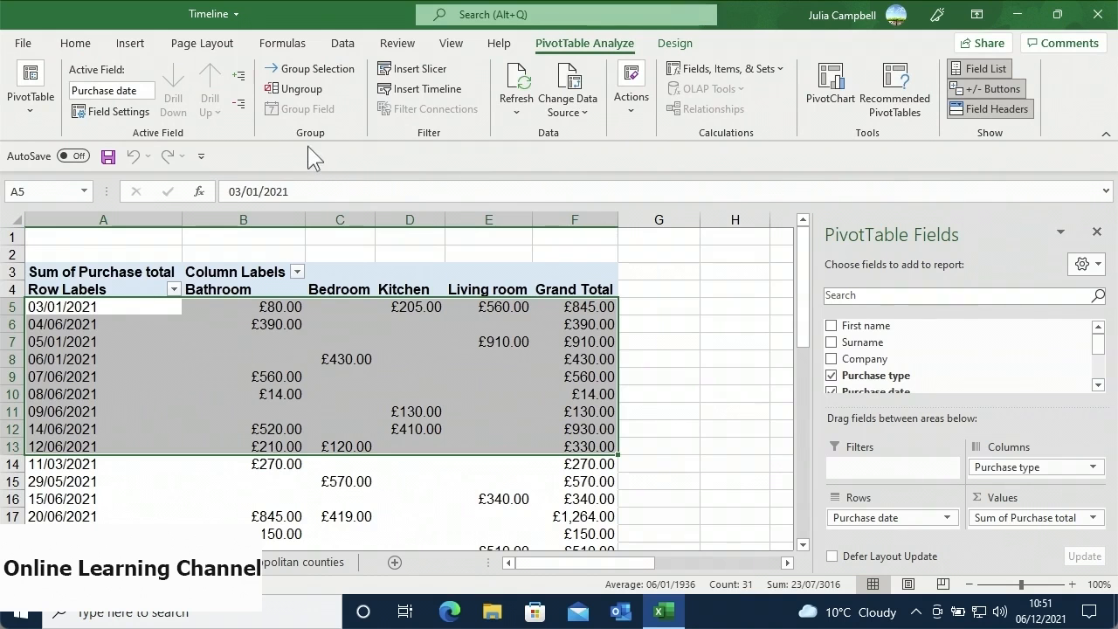
pyautogui.click(330, 75)
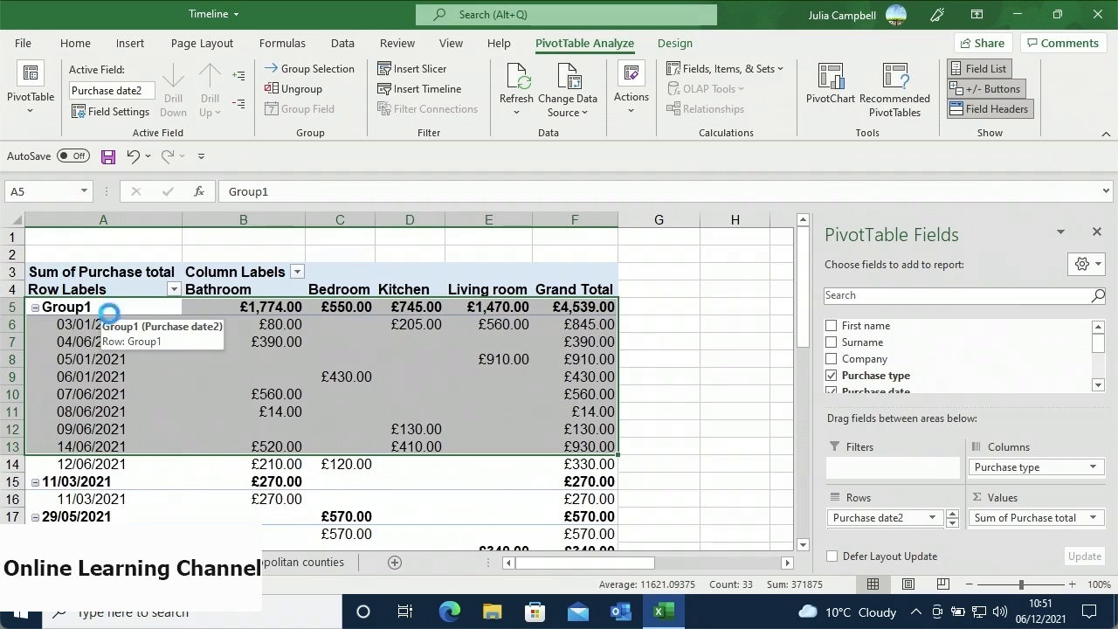
pyautogui.hotkey('alt', 'shift', 'Left')
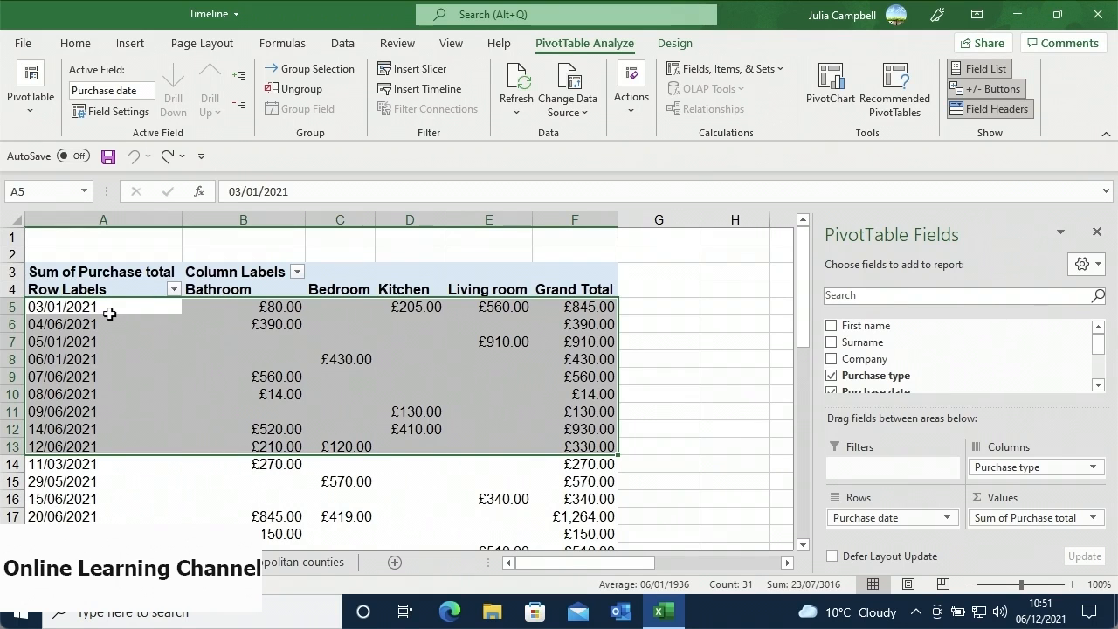
# - Group the purchase date field by Months and Days, so Jan totals £2,335.00 and Mar £745.00
pyautogui.click(110, 310)
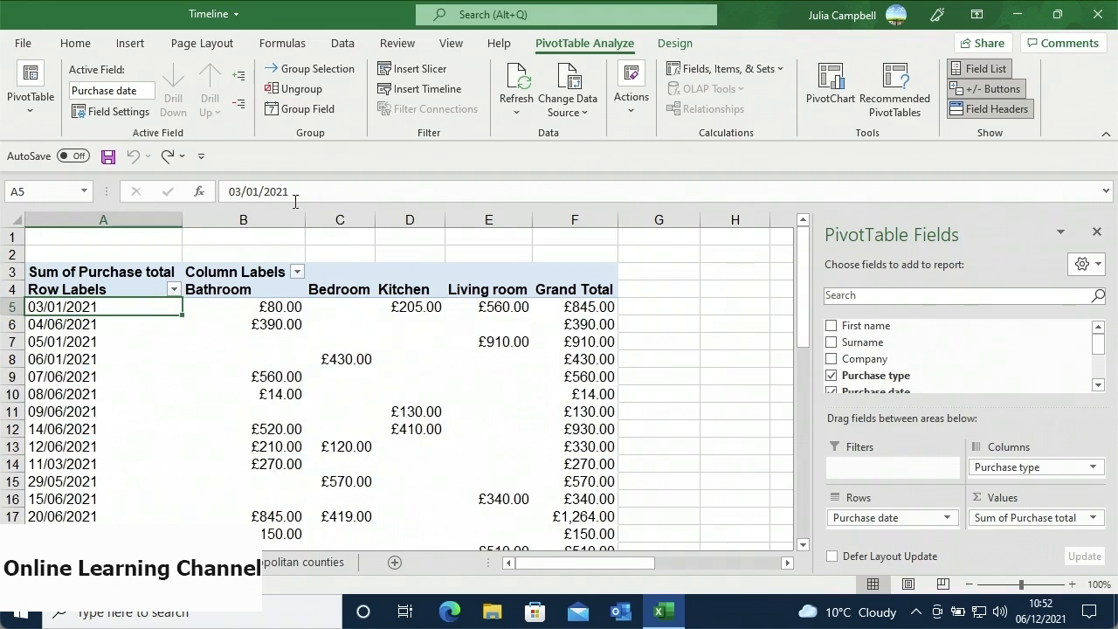
pyautogui.click(329, 117)
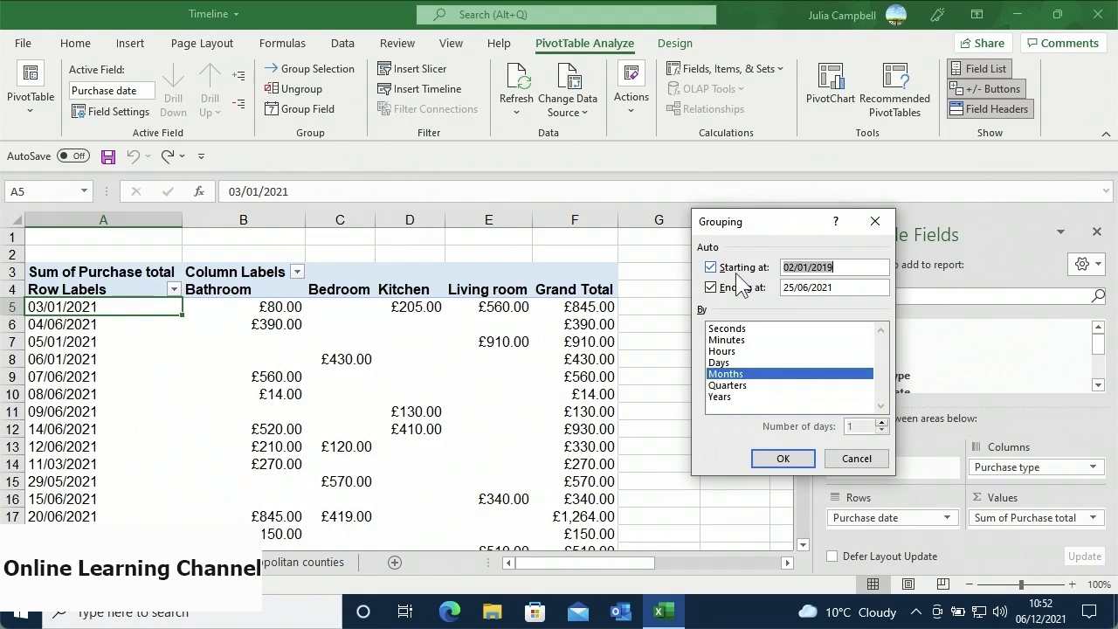
pyautogui.click(743, 363)
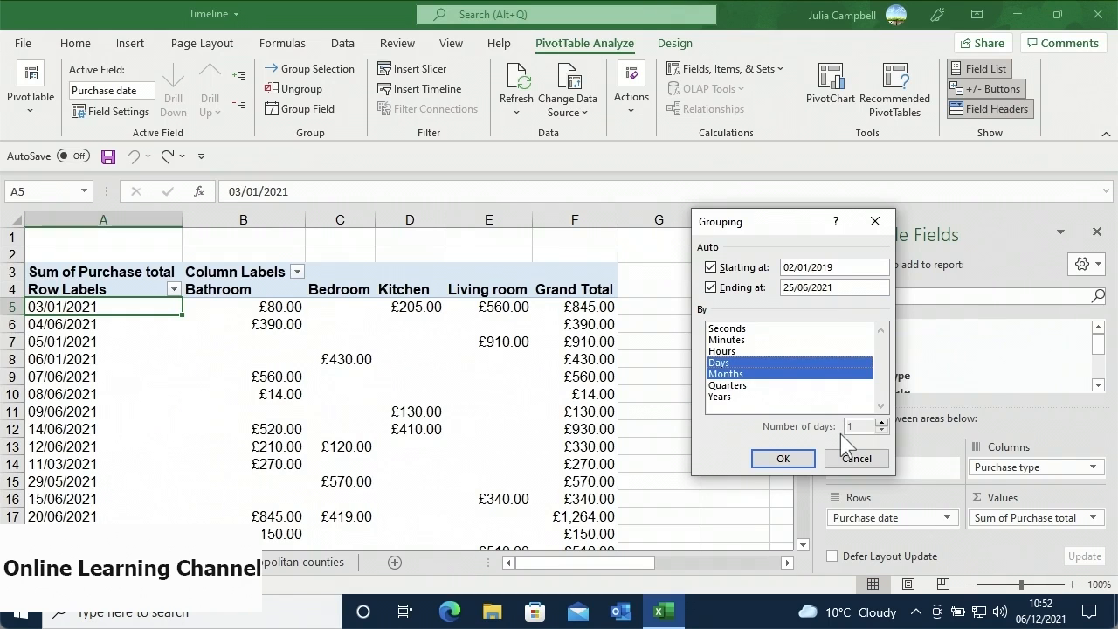
pyautogui.click(800, 453)
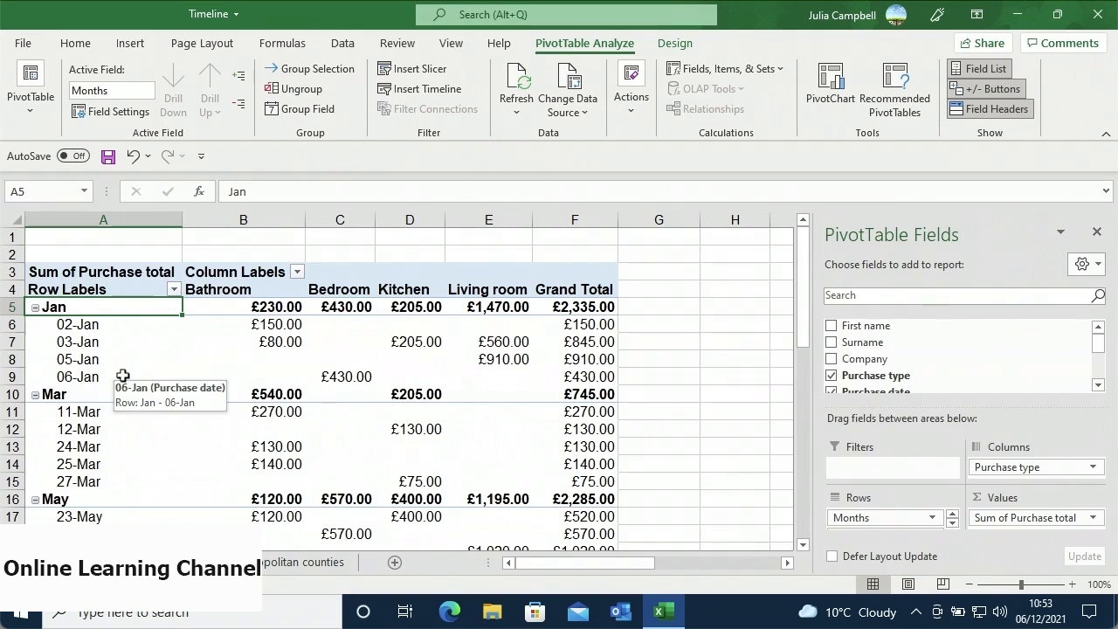
pyautogui.click(36, 307)
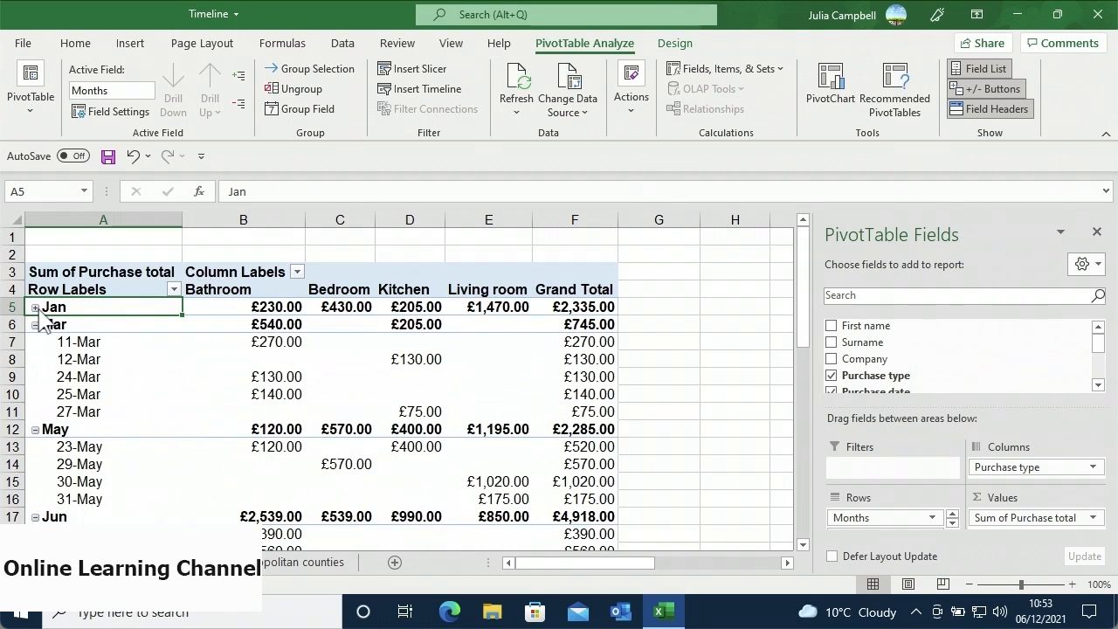
pyautogui.click(36, 308)
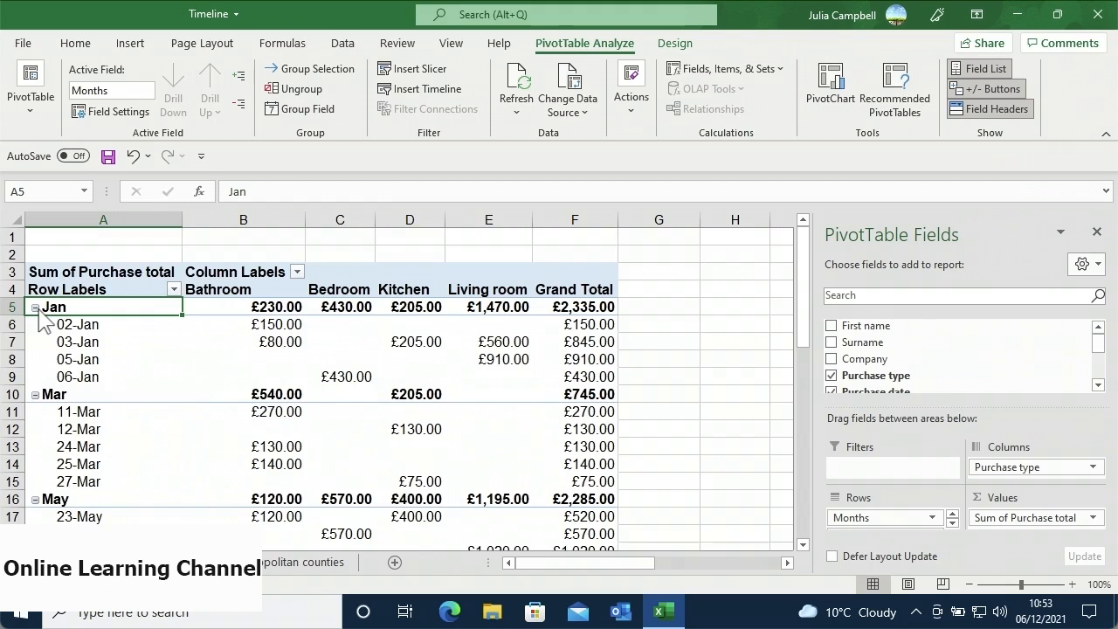
pyautogui.click(245, 107)
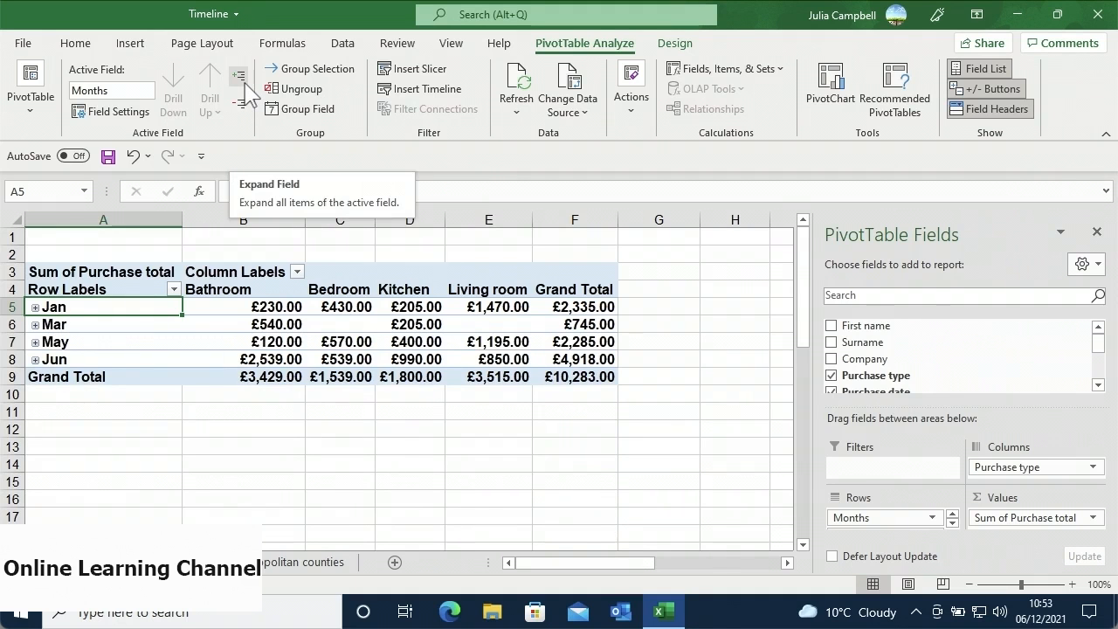
pyautogui.click(241, 76)
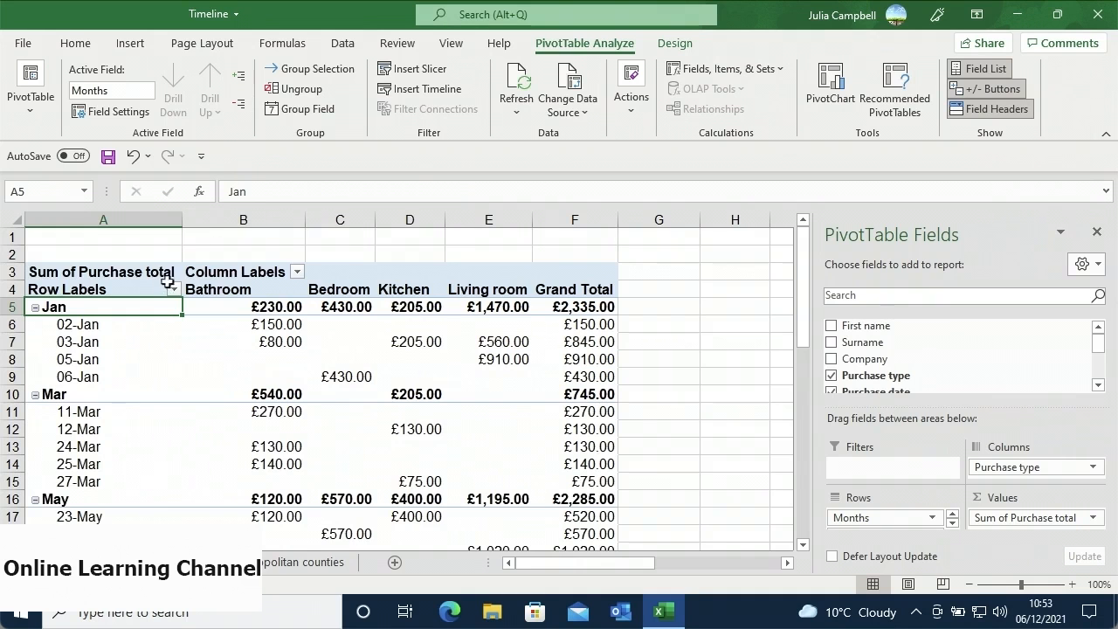
# - Drill the days down by City, expanding 02-Jan to show North Tyneside at £150.00
pyautogui.click(134, 330)
pyautogui.doubleClick(135, 330)
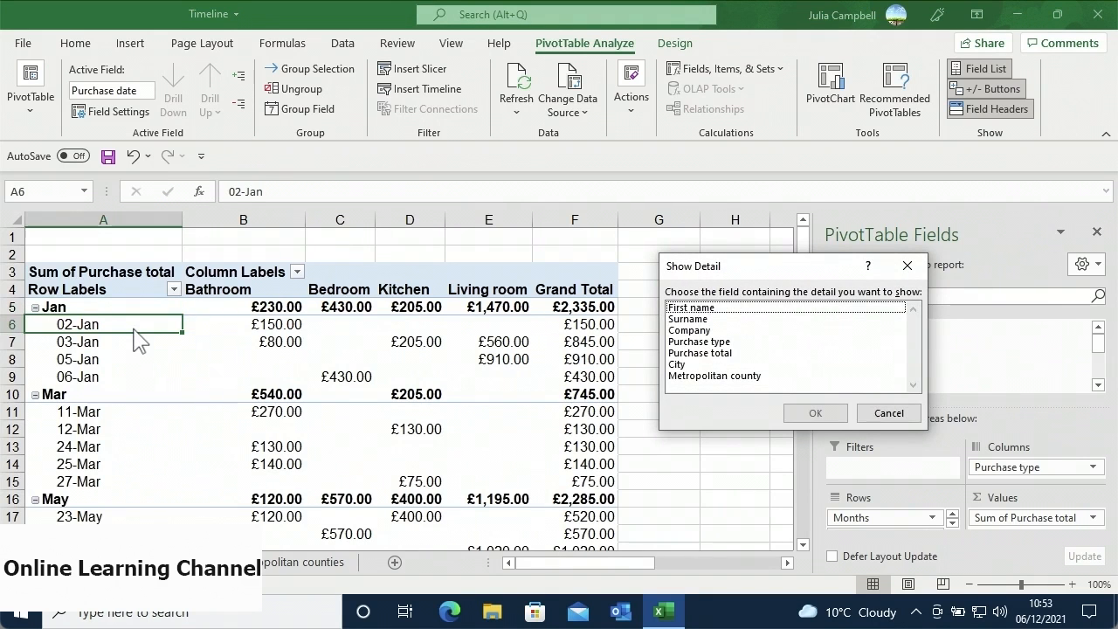
pyautogui.click(700, 365)
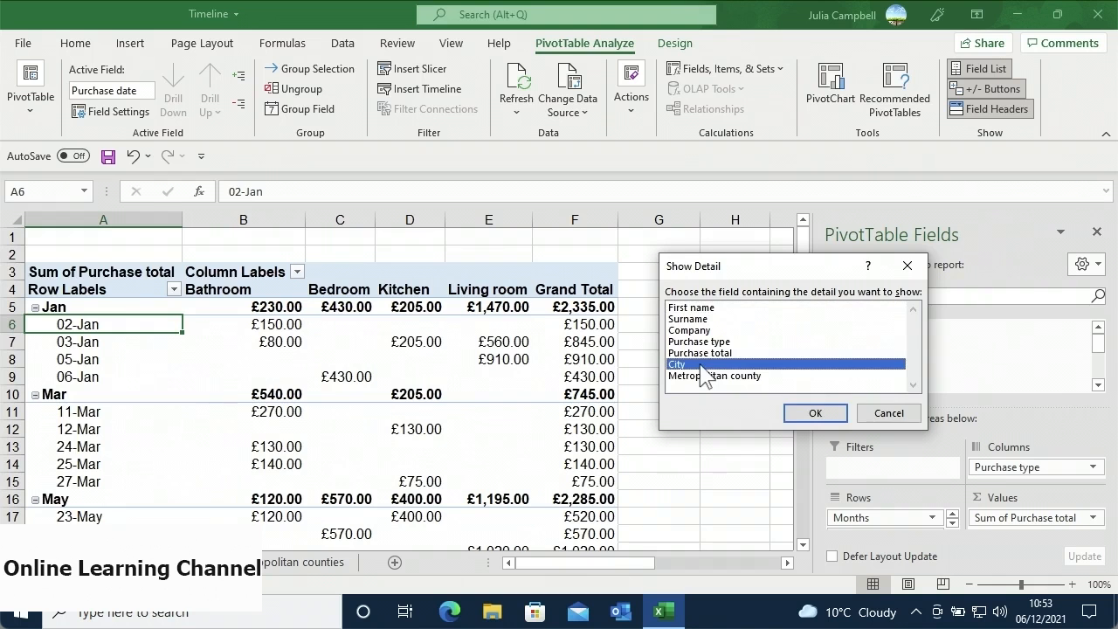
pyautogui.click(807, 414)
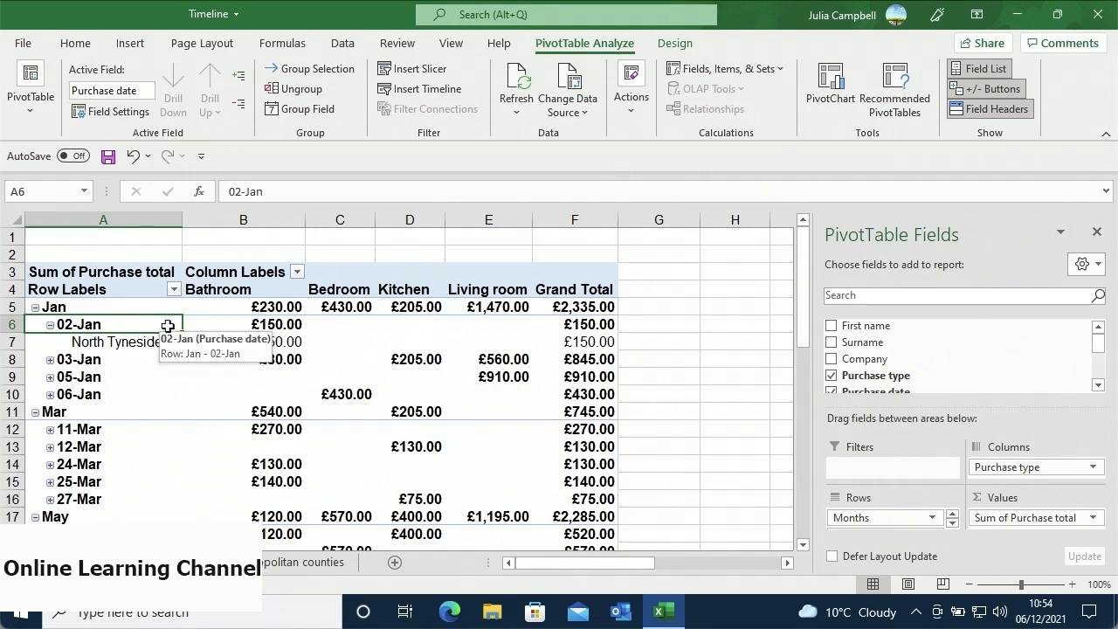
pyautogui.click(142, 310)
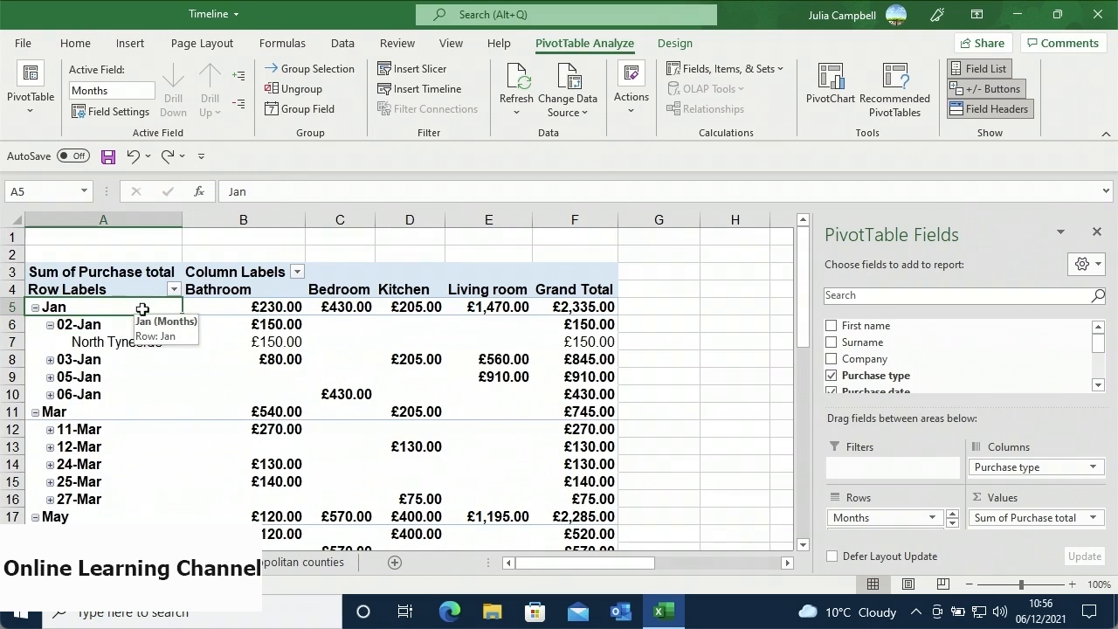
# - Ungroup the month and date groupings so full dates like 02/01/2021 list their cities
pyautogui.click(307, 98)
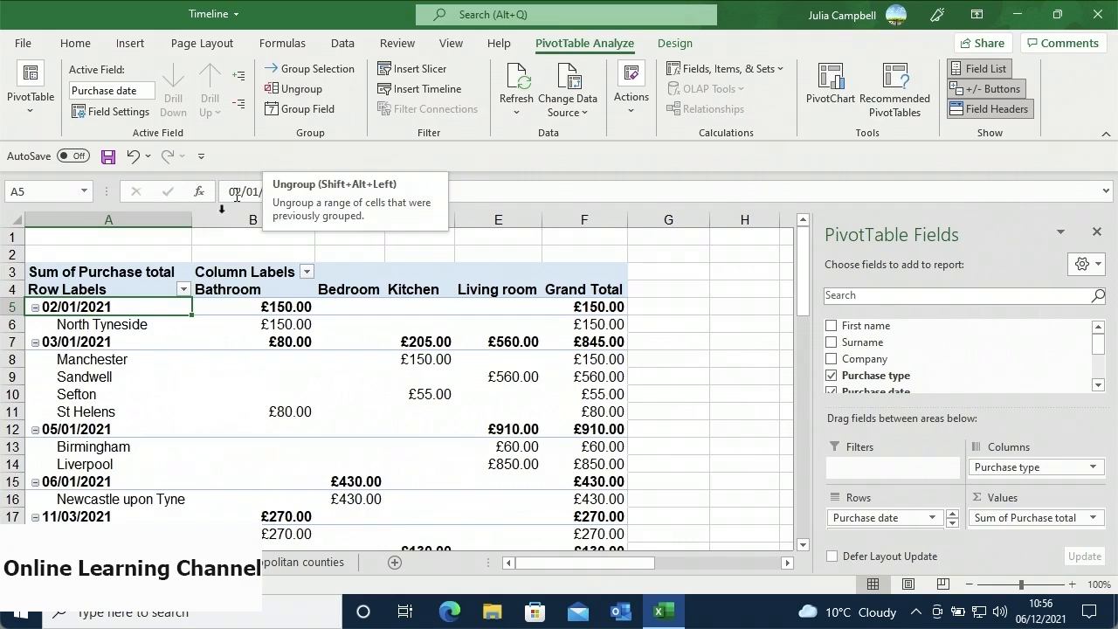
pyautogui.rightClick(153, 310)
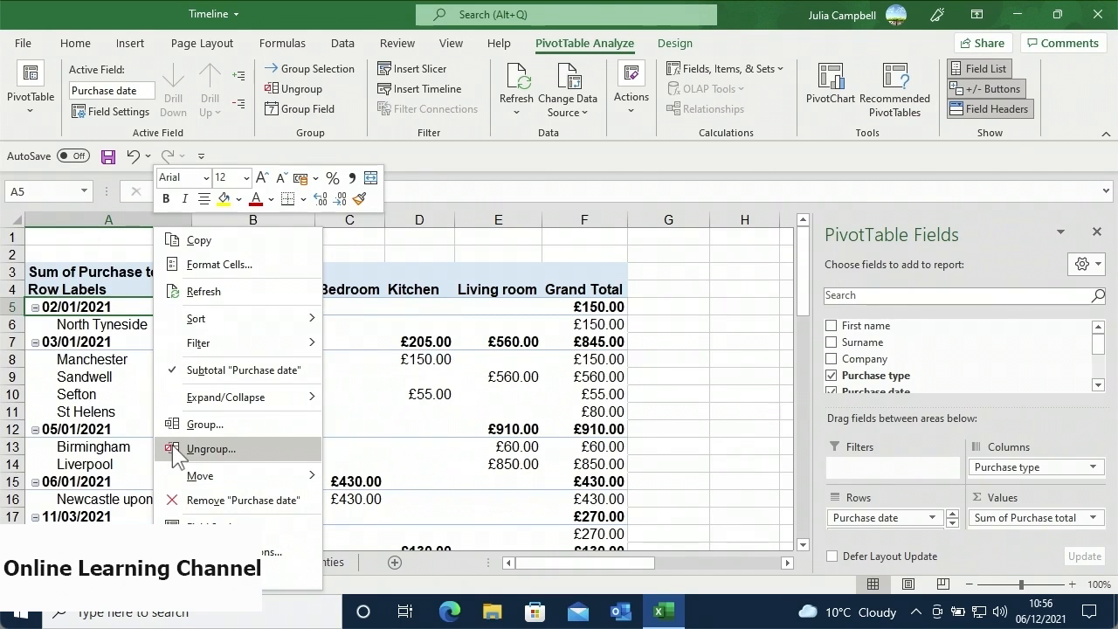
pyautogui.click(344, 358)
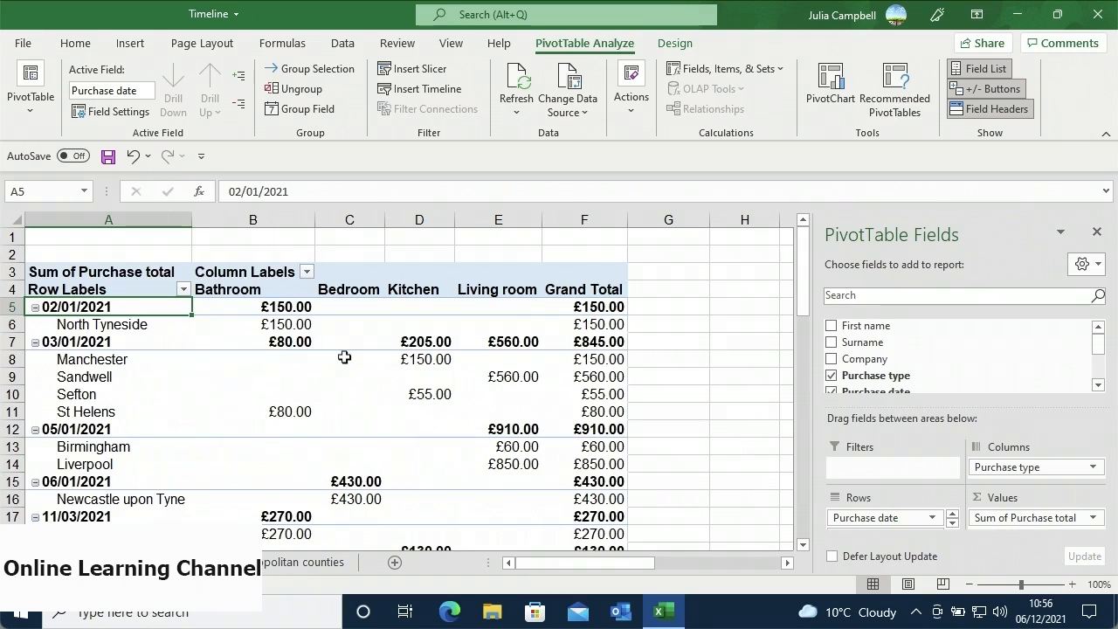
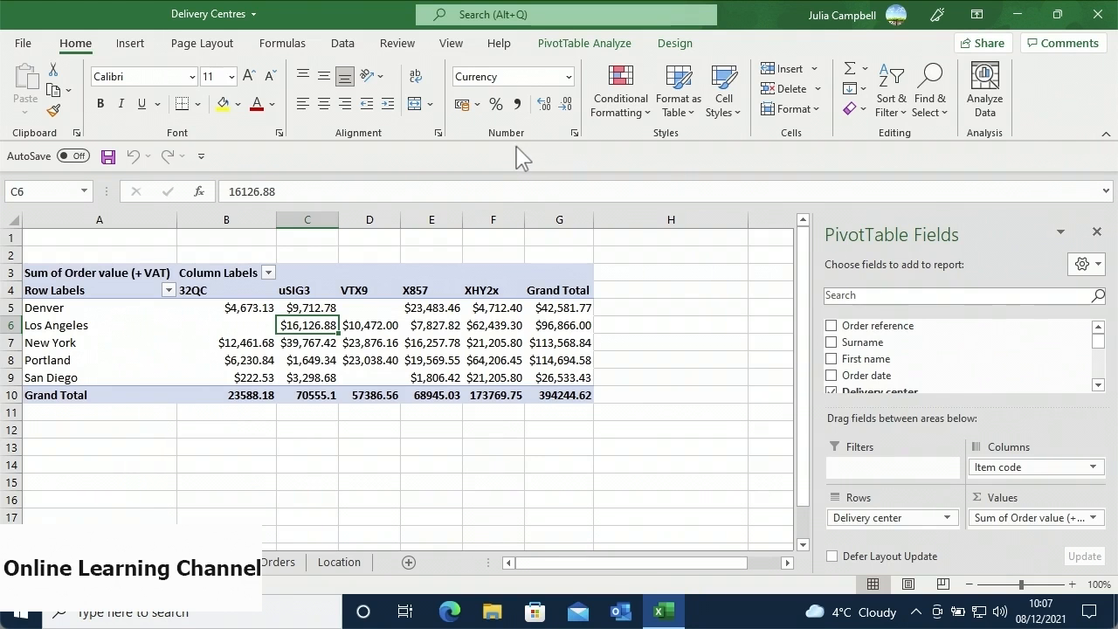
# - Open Insert Calculated Field from PivotTable Analyze's Fields, Items & Sets menu
pyautogui.click(580, 46)
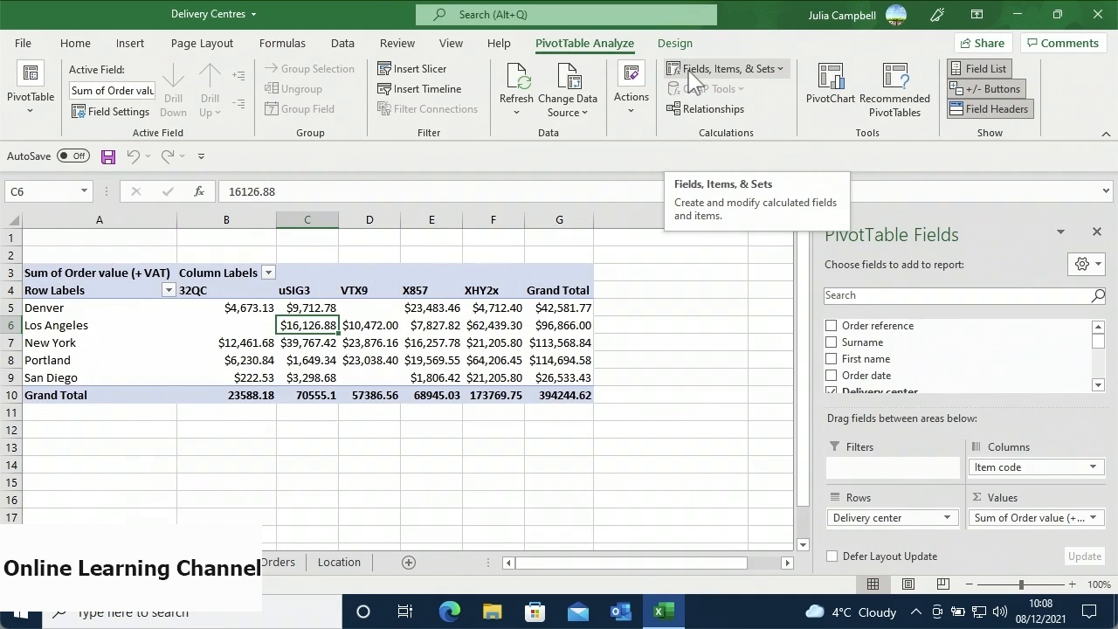
pyautogui.click(694, 71)
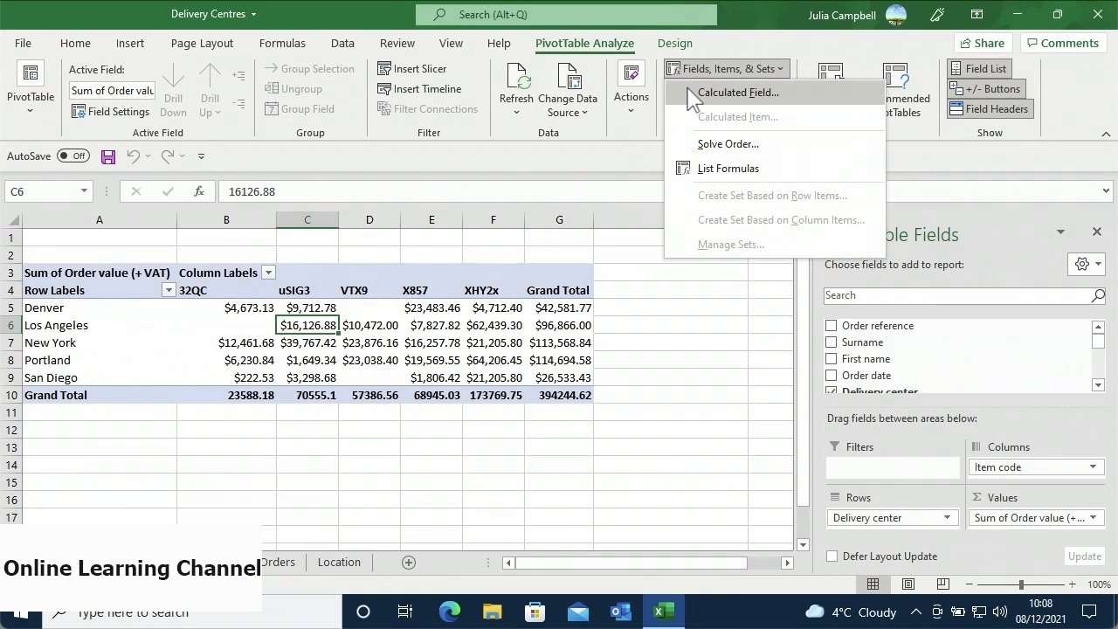
pyautogui.click(692, 95)
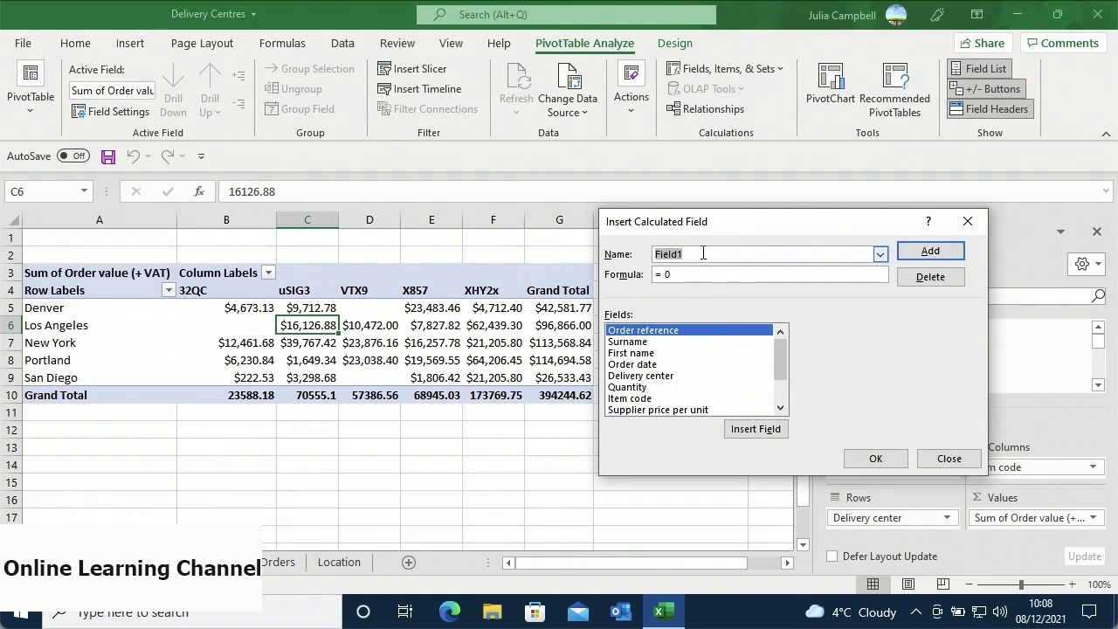
# - Name the calculated field Order Bonus and start its formula as =IF('Order value (+ VAT)'>
pyautogui.write('Order Bonus')
pyautogui.click(706, 272)
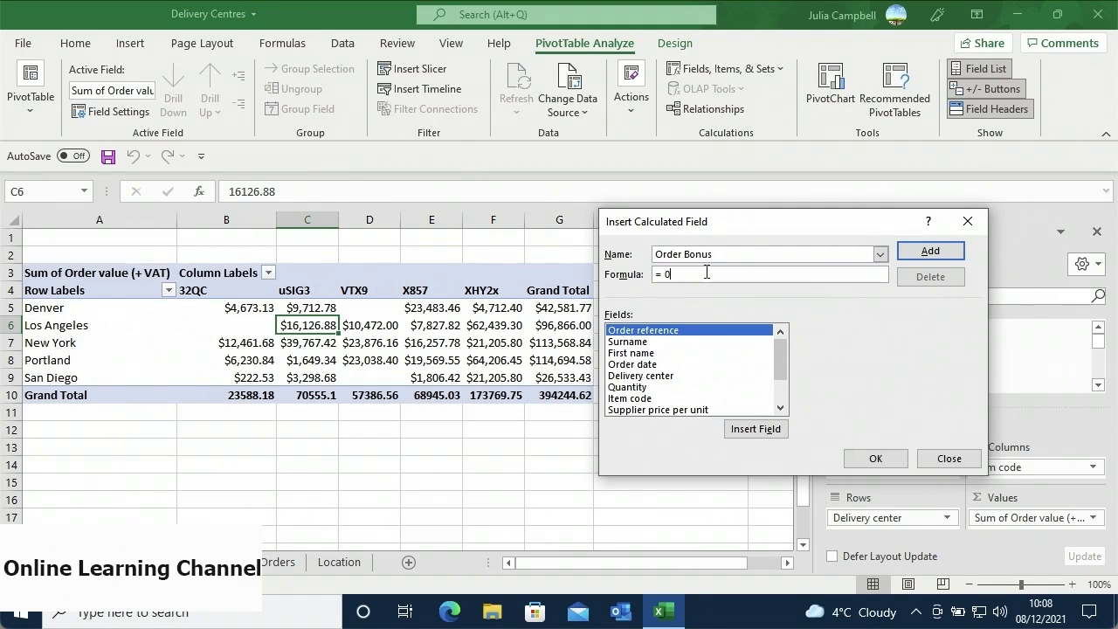
pyautogui.press('BackSpace')
pyautogui.press('BackSpace')
pyautogui.press('BackSpace')
pyautogui.write('=')
pyautogui.write('IF(')
pyautogui.moveTo(777, 344); pyautogui.dragTo(776, 372)
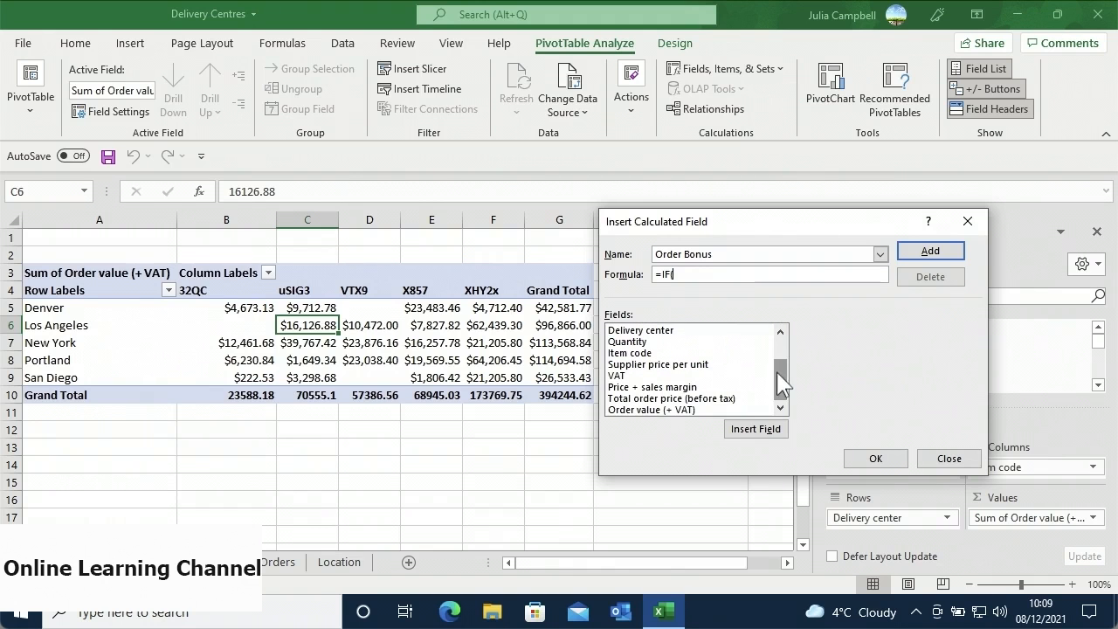
pyautogui.click(713, 410)
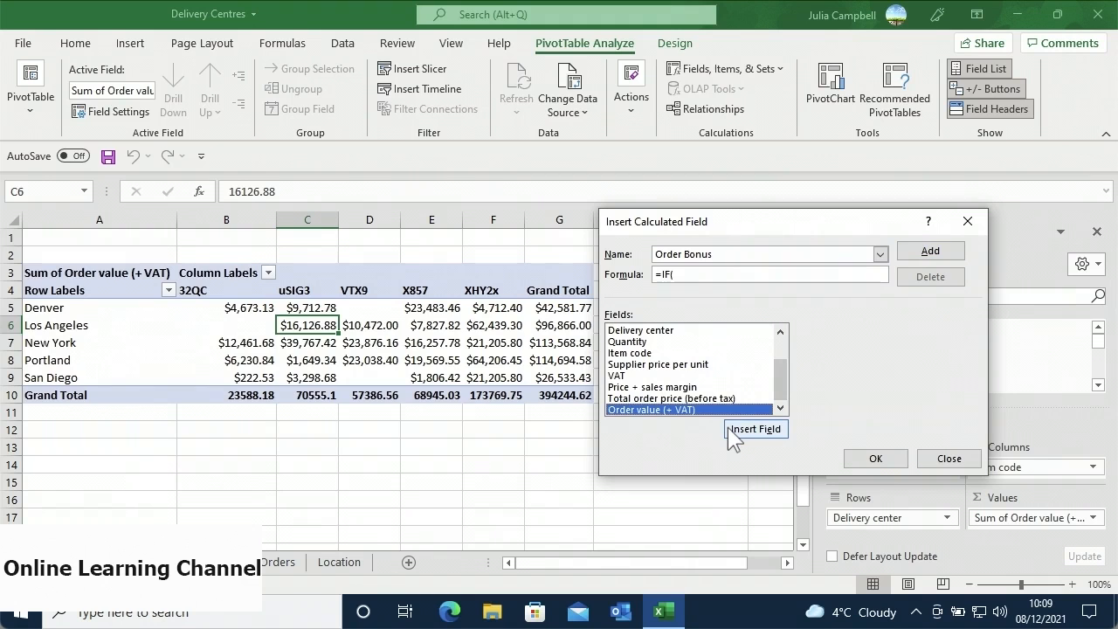
pyautogui.click(754, 429)
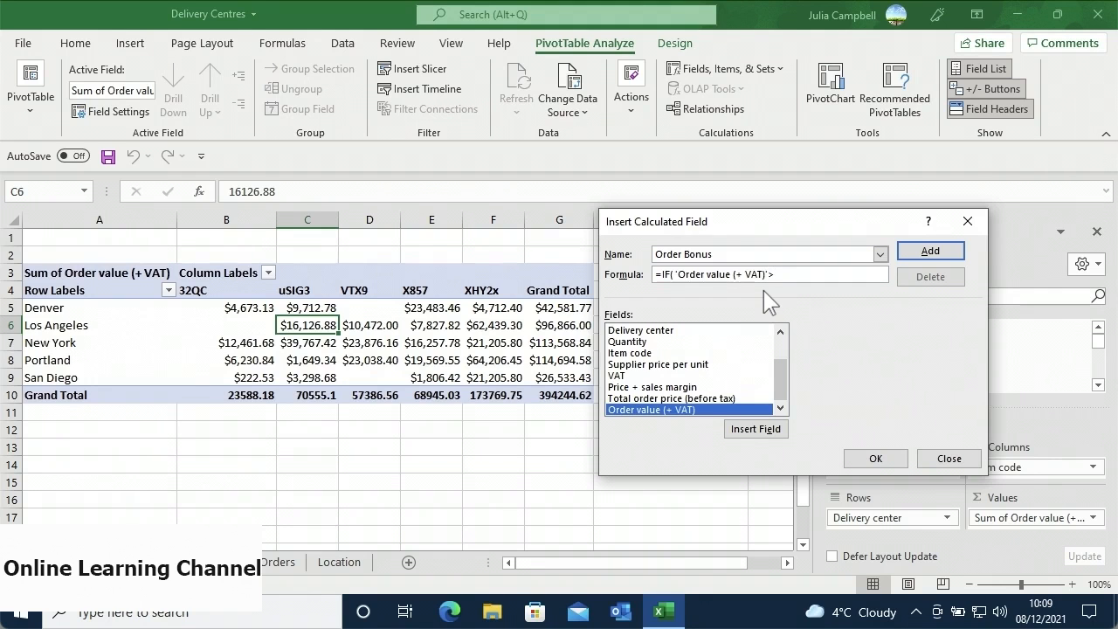
# - Finish the formula as =IF('Order value (+ VAT)'>20000,'Order value (+ VAT)'*0.1,0) and add it
pyautogui.write('0000,')
pyautogui.click(738, 420)
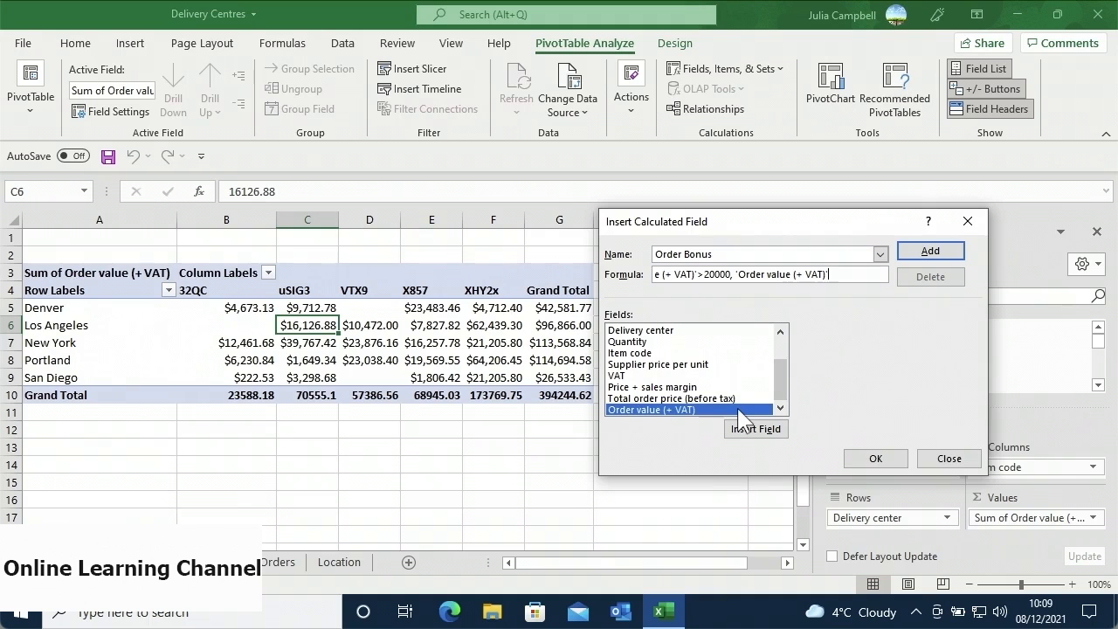
pyautogui.write('*0.1,0)')
pyautogui.click(913, 254)
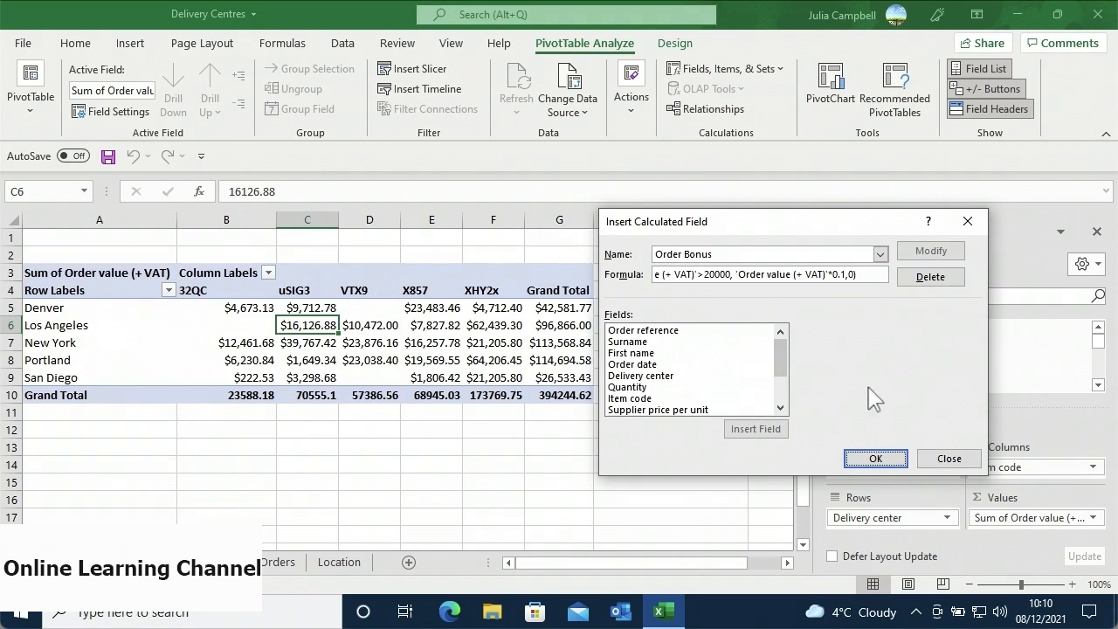
# - Confirm the field and check Sum of Order Bonus values, e.g. $3,976.74 for New York uSIG3
pyautogui.click(857, 459)
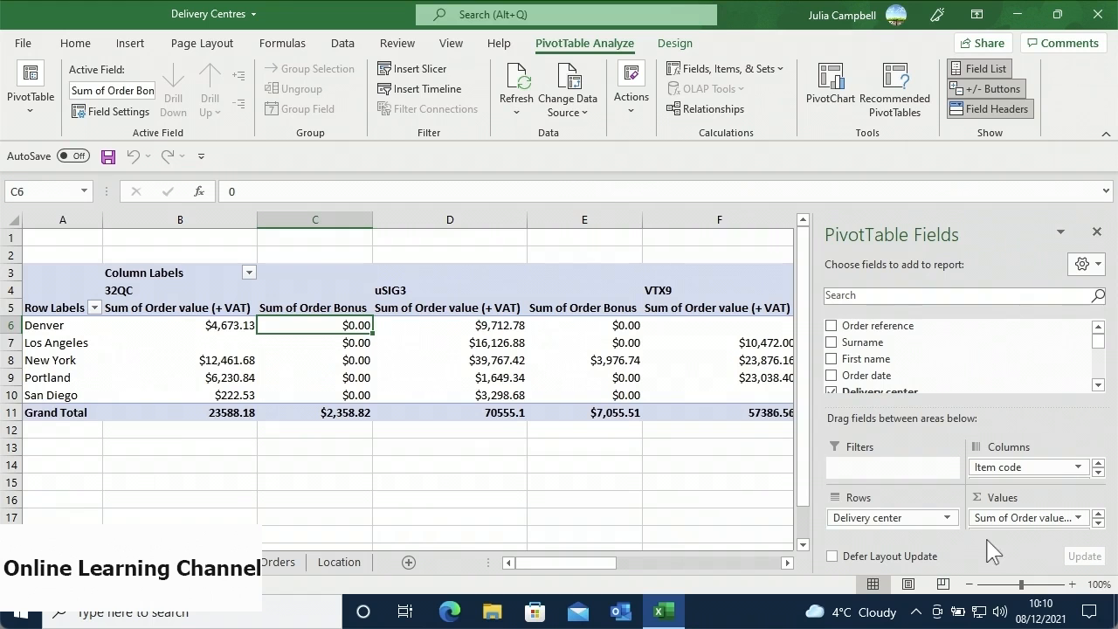
pyautogui.moveTo(613, 324)
pyautogui.moveTo(506, 367)
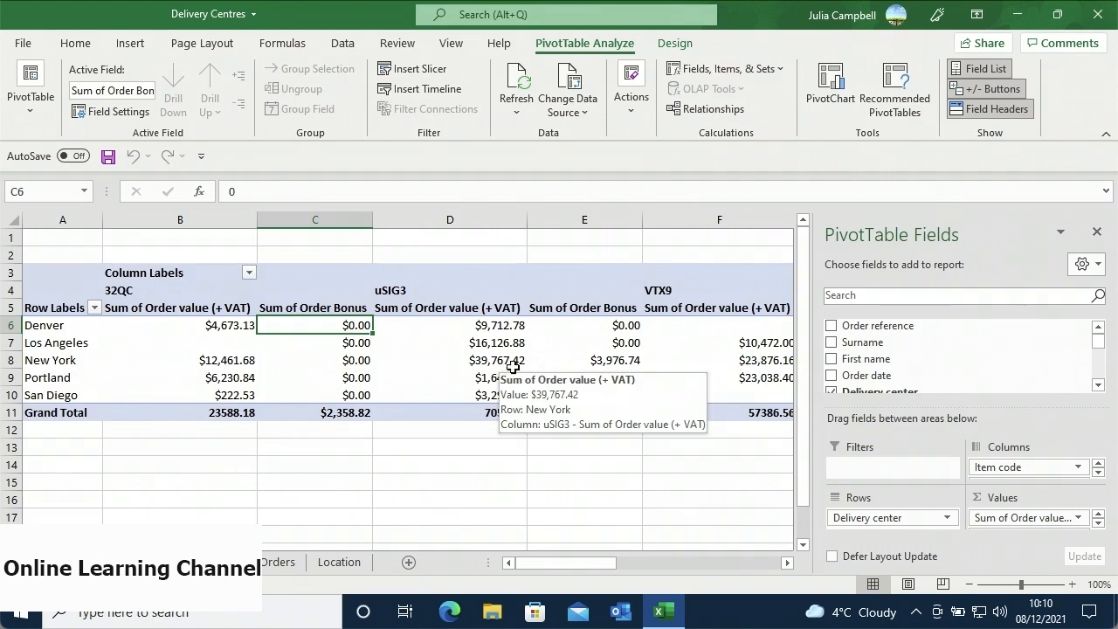
pyautogui.moveTo(591, 367)
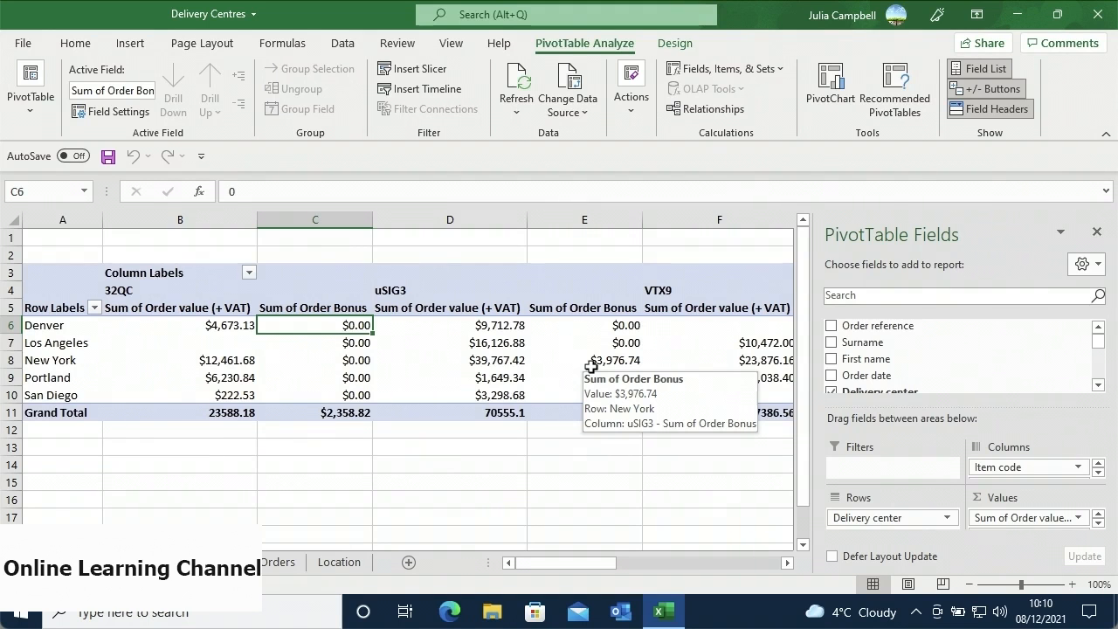
# - Select Order Bonus in the Calculated Field dialog, delete it and confirm
pyautogui.click(722, 72)
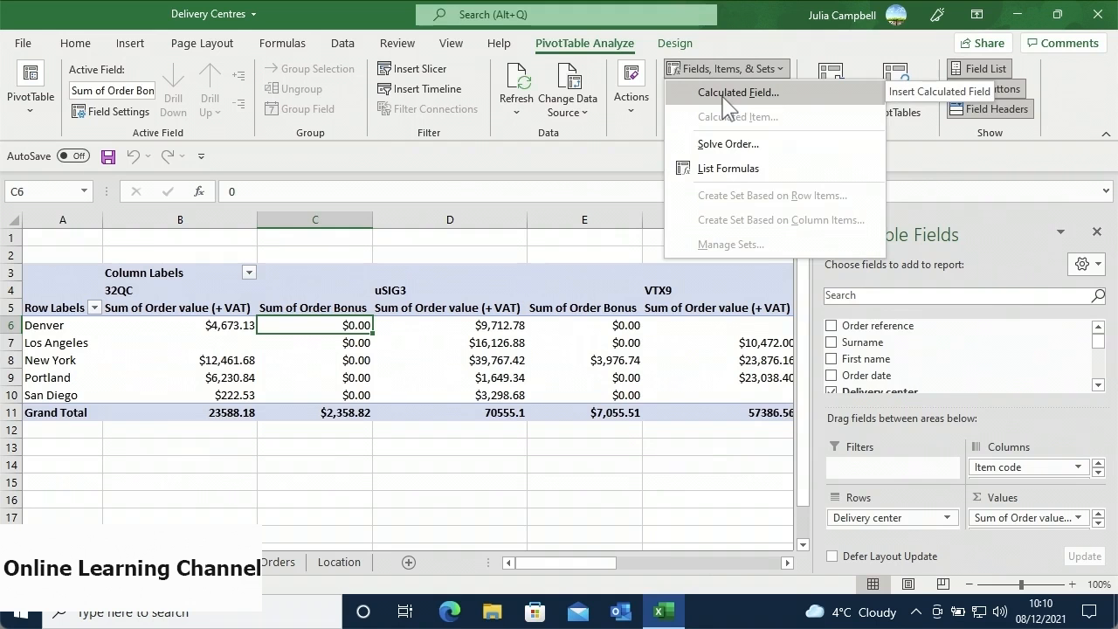
pyautogui.click(723, 94)
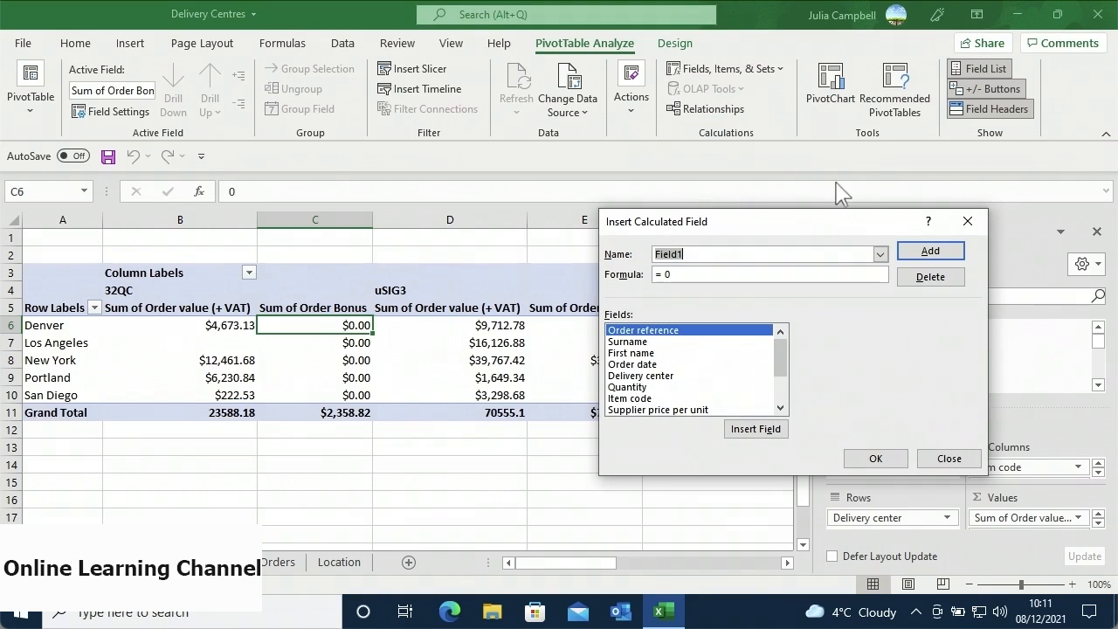
pyautogui.click(880, 253)
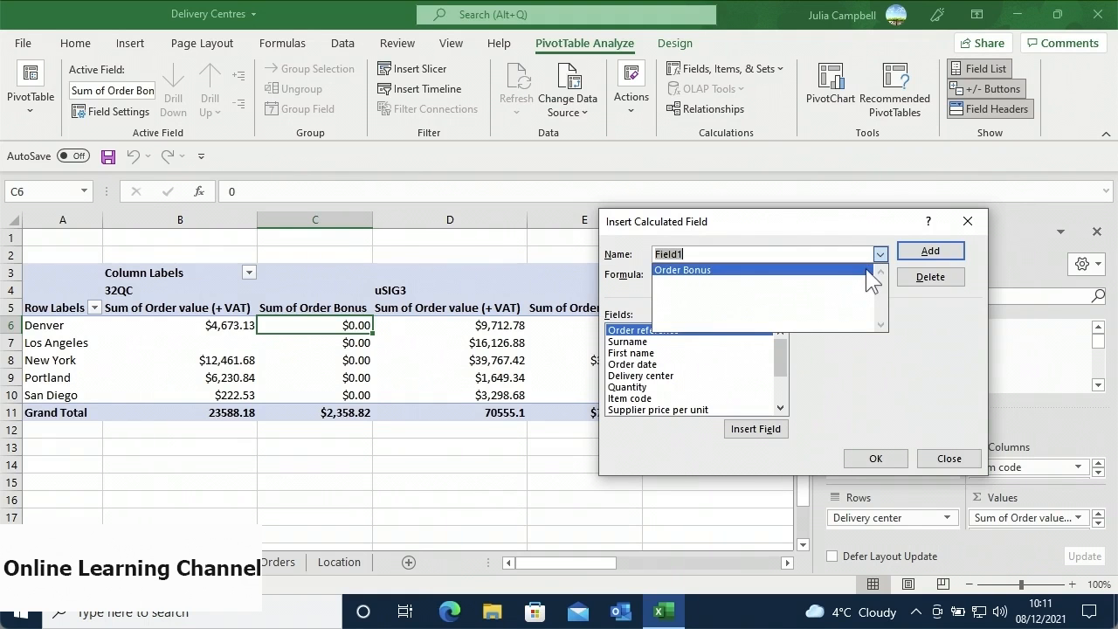
pyautogui.click(866, 269)
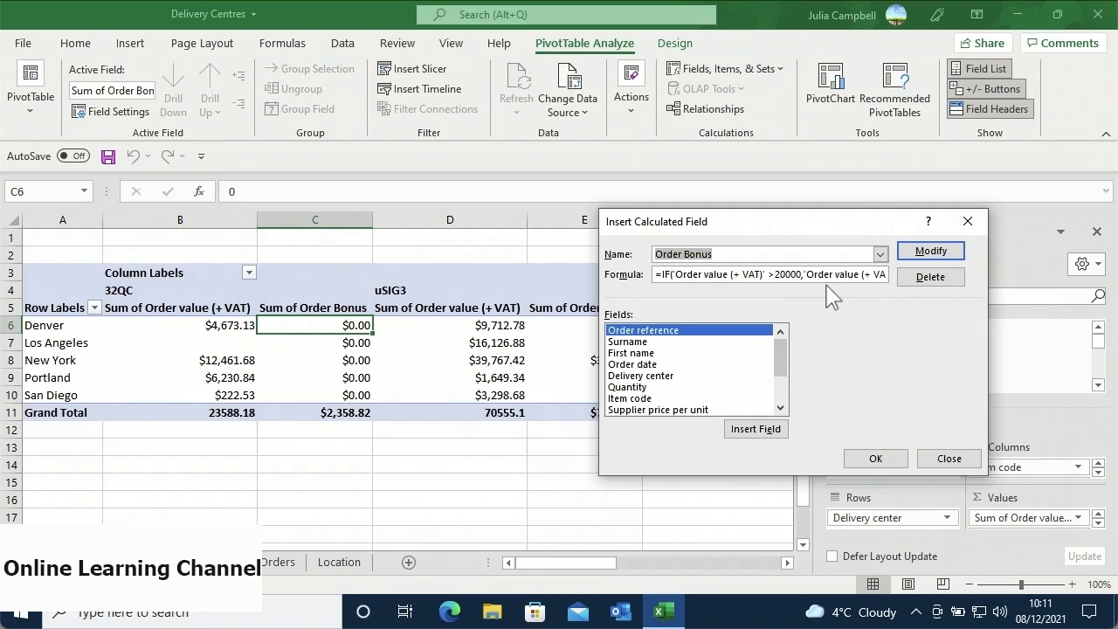
pyautogui.click(903, 280)
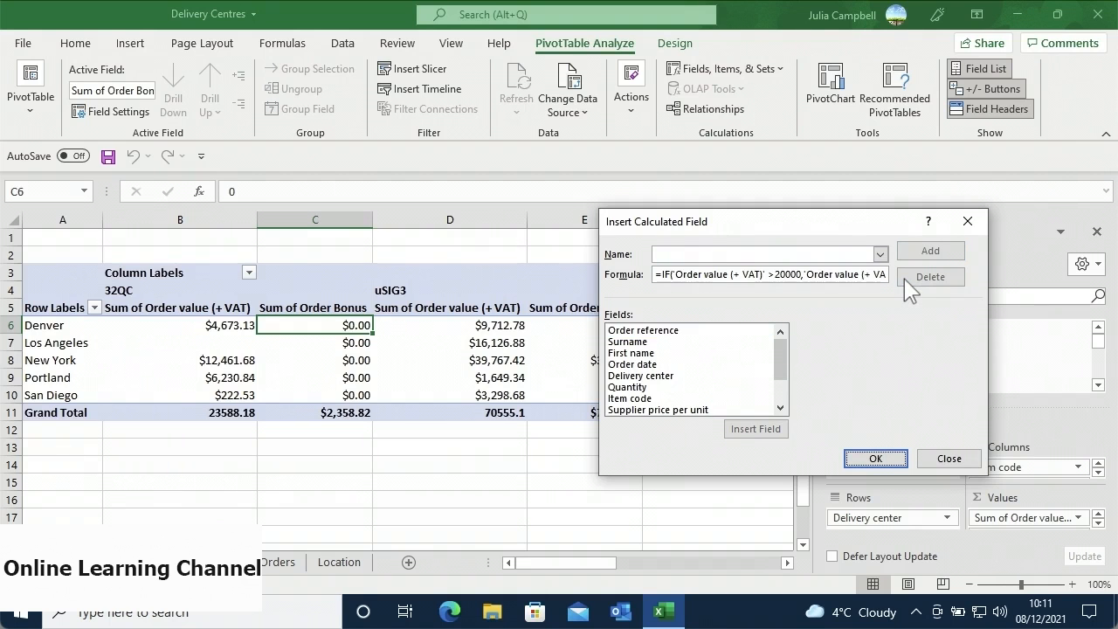
pyautogui.click(852, 458)
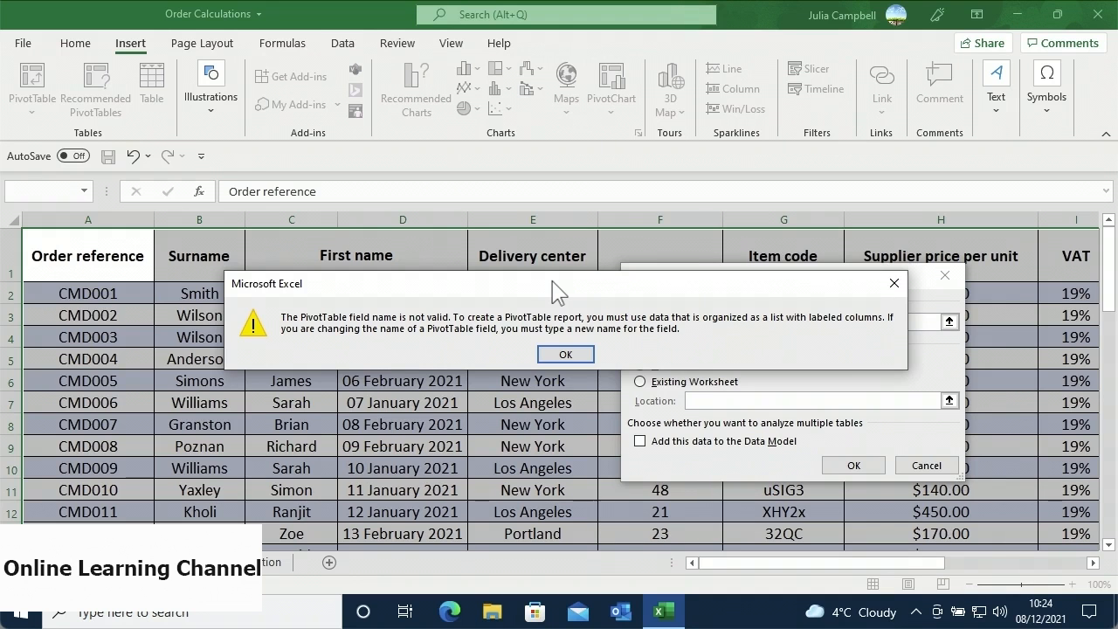
# - Dismiss the invalid field name warning and cancel creating a new PivotTable
pyautogui.click(563, 356)
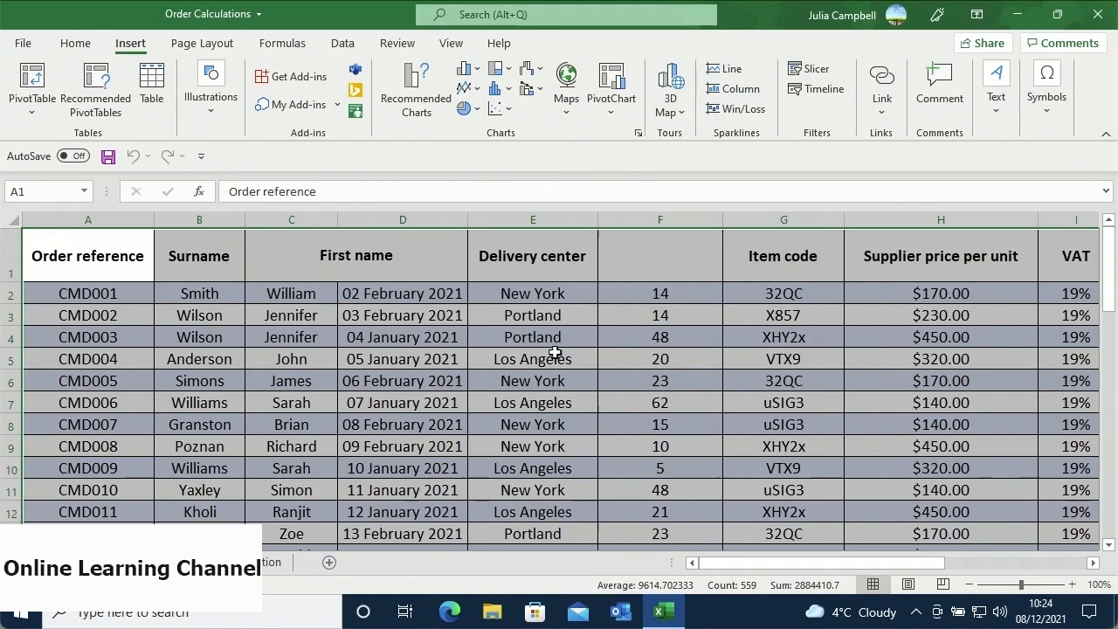
pyautogui.click(42, 89)
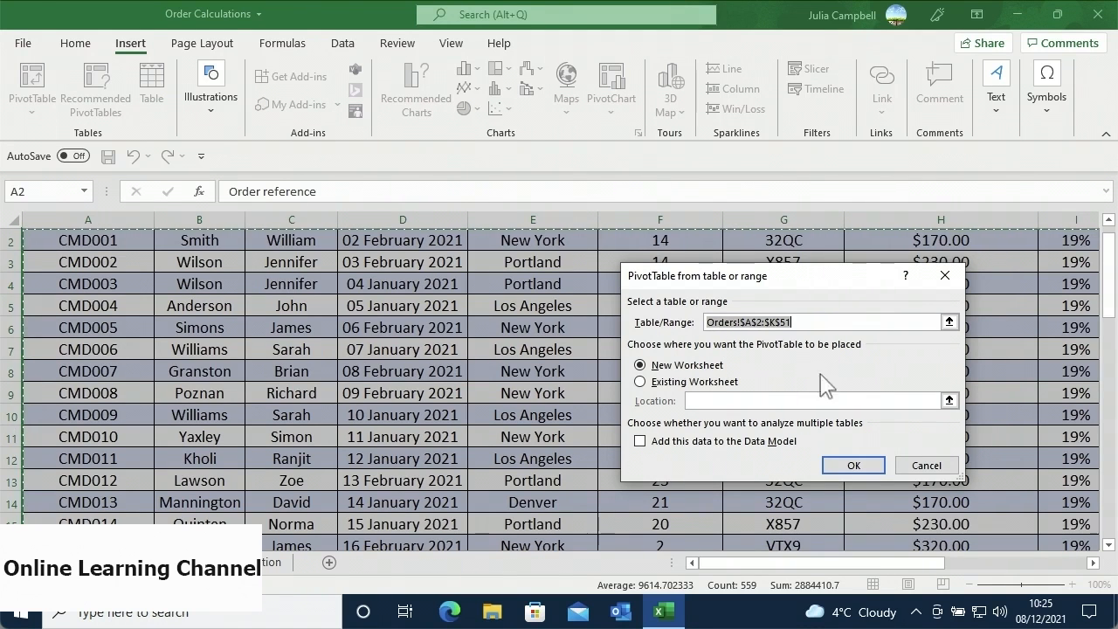
pyautogui.click(906, 463)
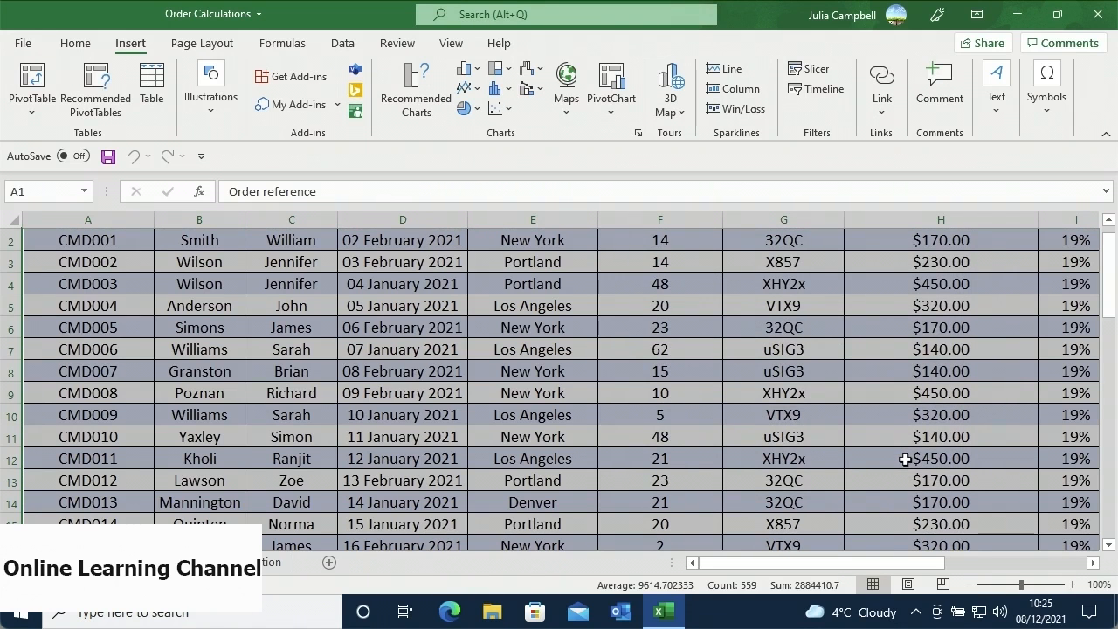
pyautogui.moveTo(1105, 312); pyautogui.dragTo(1105, 302)
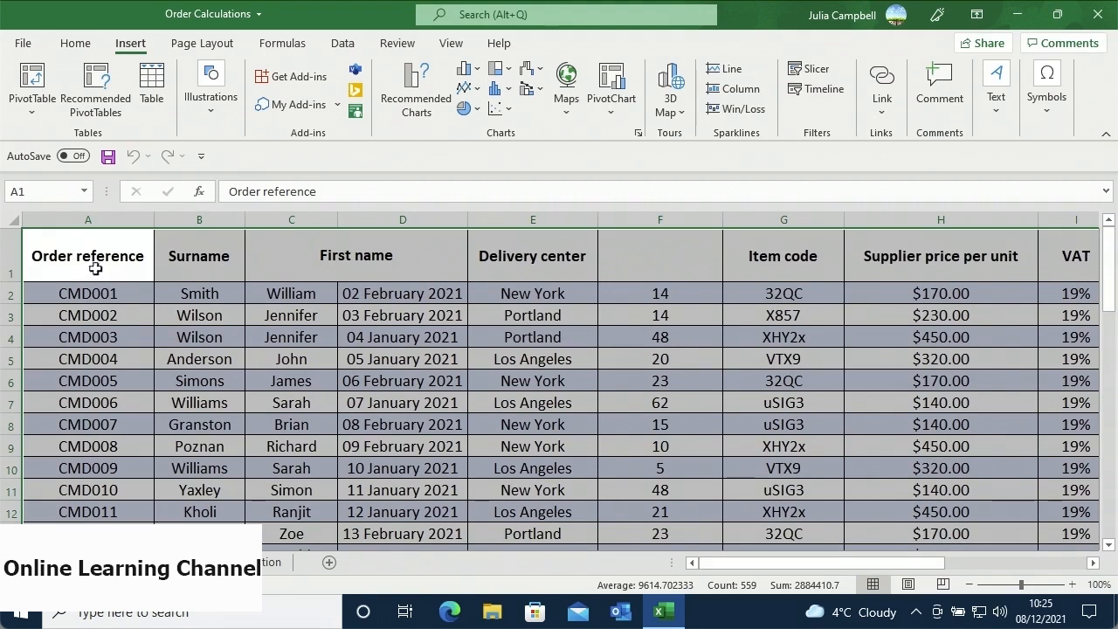
# - Unhide all hidden rows and columns on the whole sheet, then select blank cell F1
pyautogui.click(18, 223)
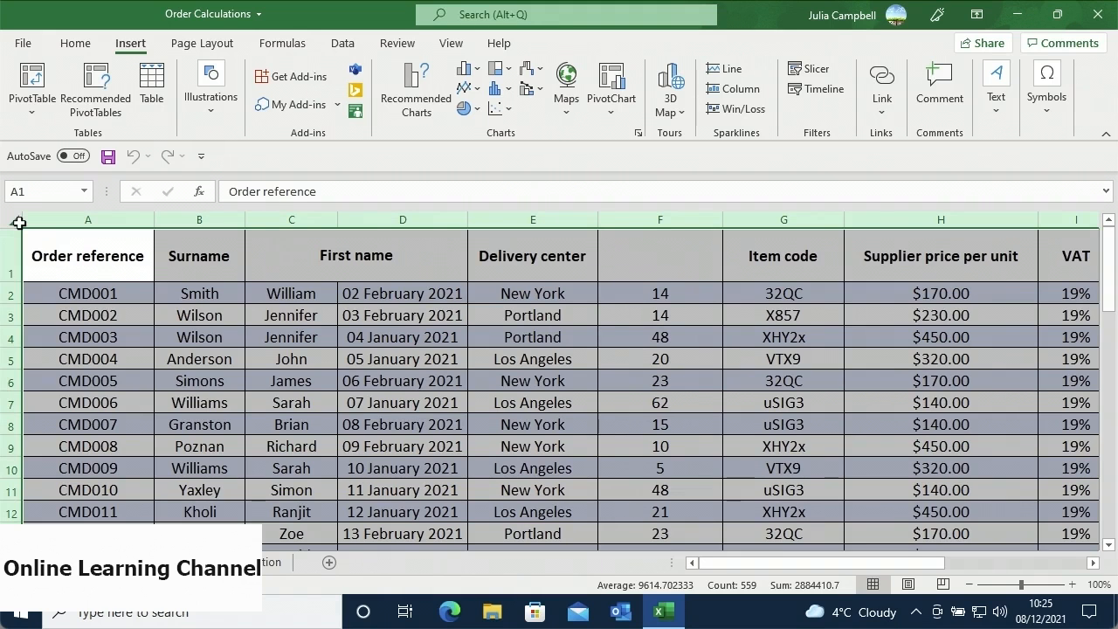
pyautogui.rightClick(55, 251)
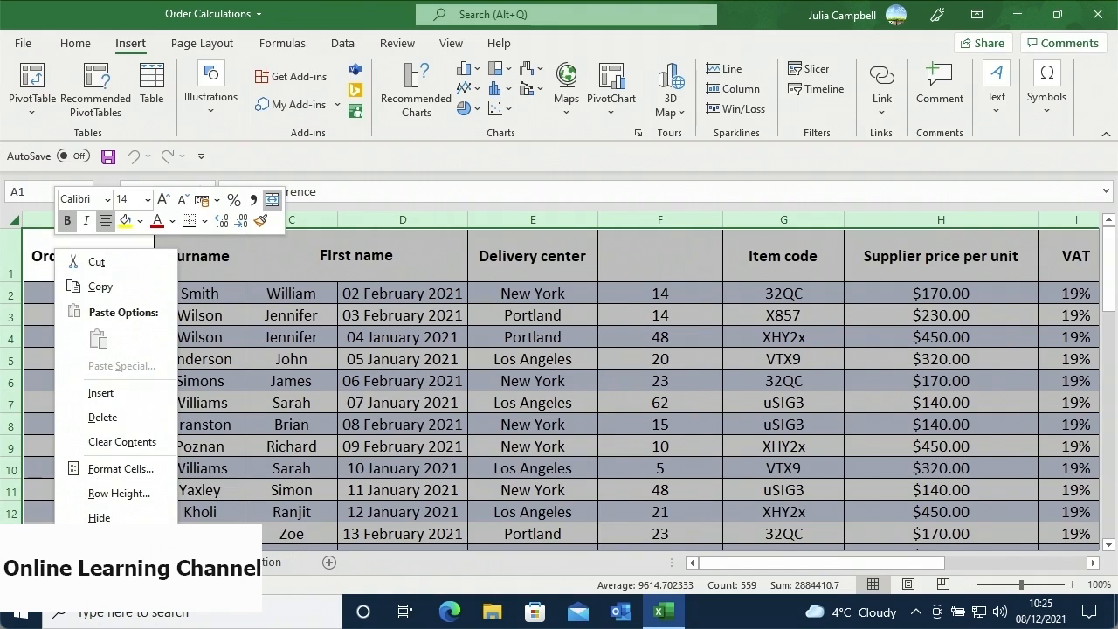
pyautogui.click(105, 542)
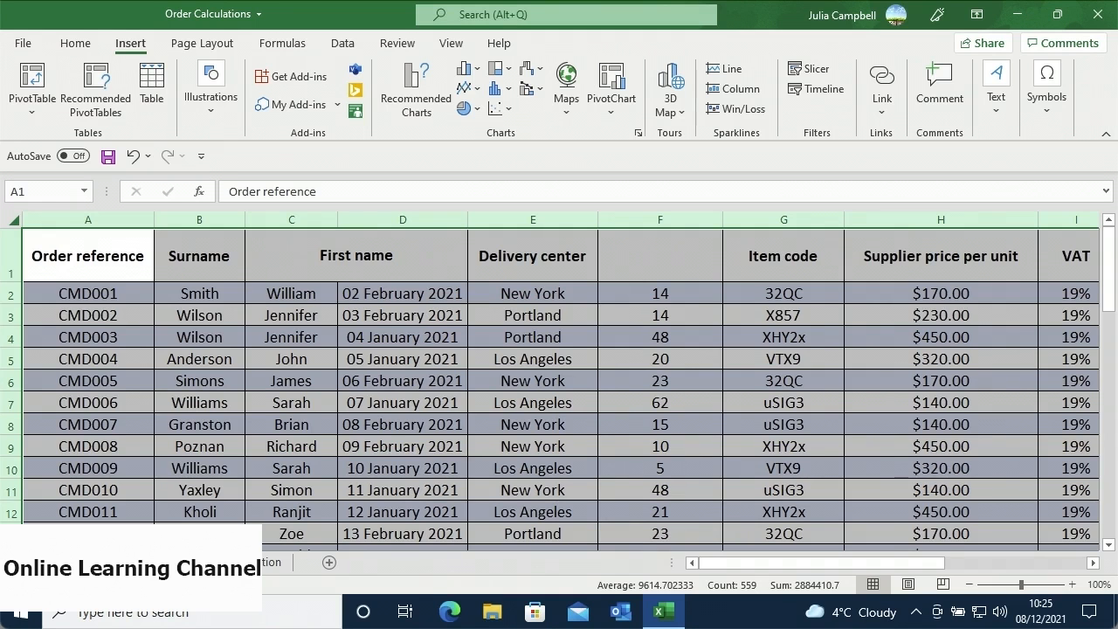
pyautogui.click(617, 264)
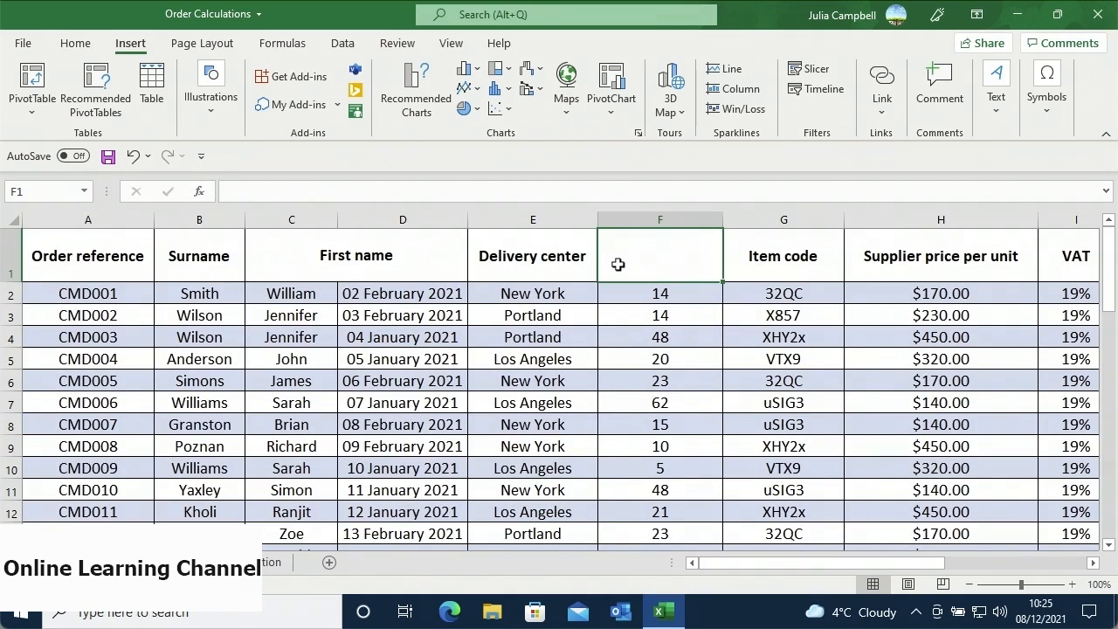
# - Head column F Quantity, unmerge First name from column D, and head column D Order Date
pyautogui.write('Q')
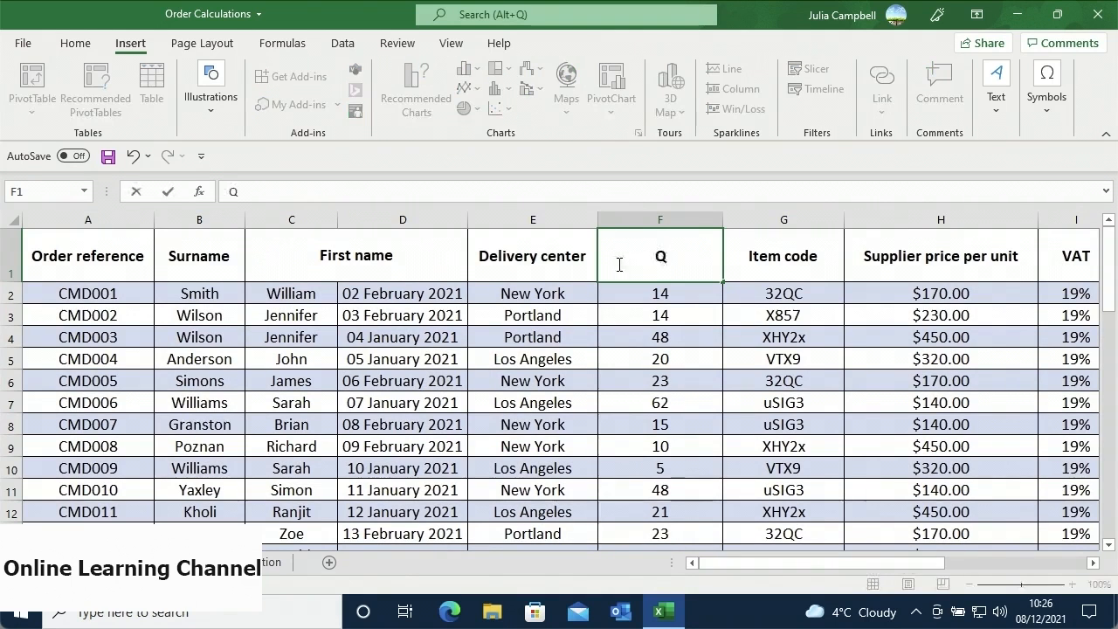
pyautogui.write('uantity')
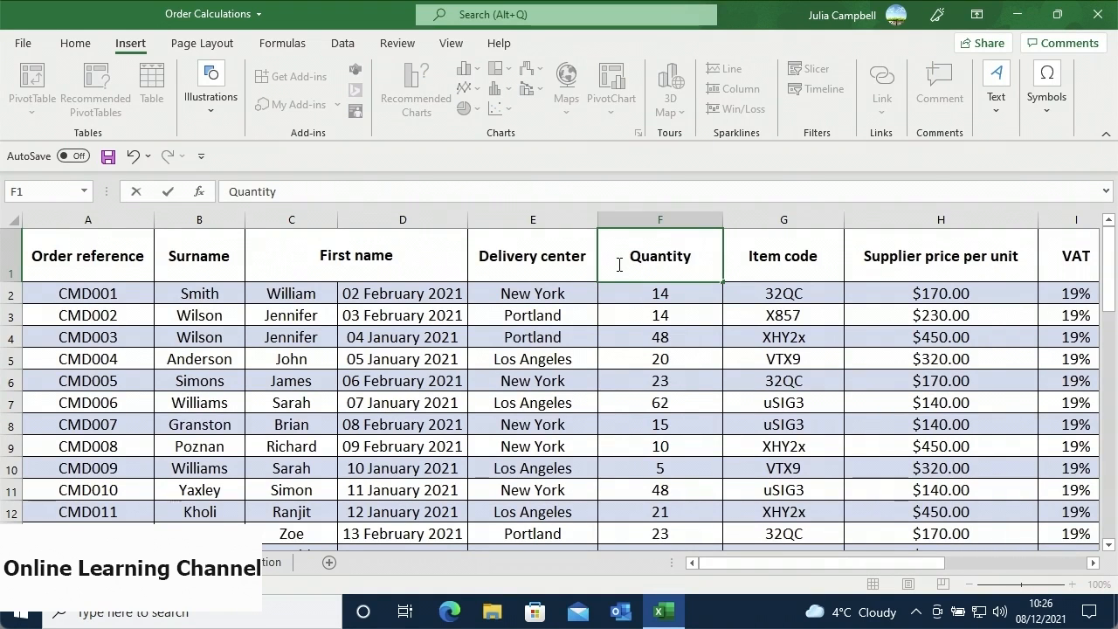
pyautogui.click(375, 270)
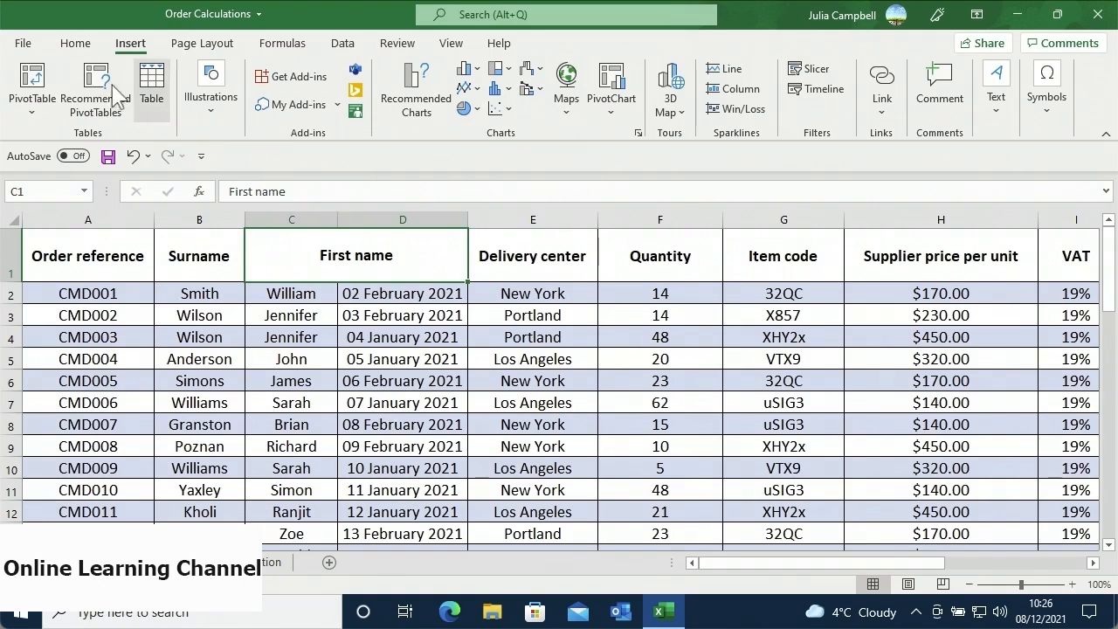
pyautogui.click(89, 51)
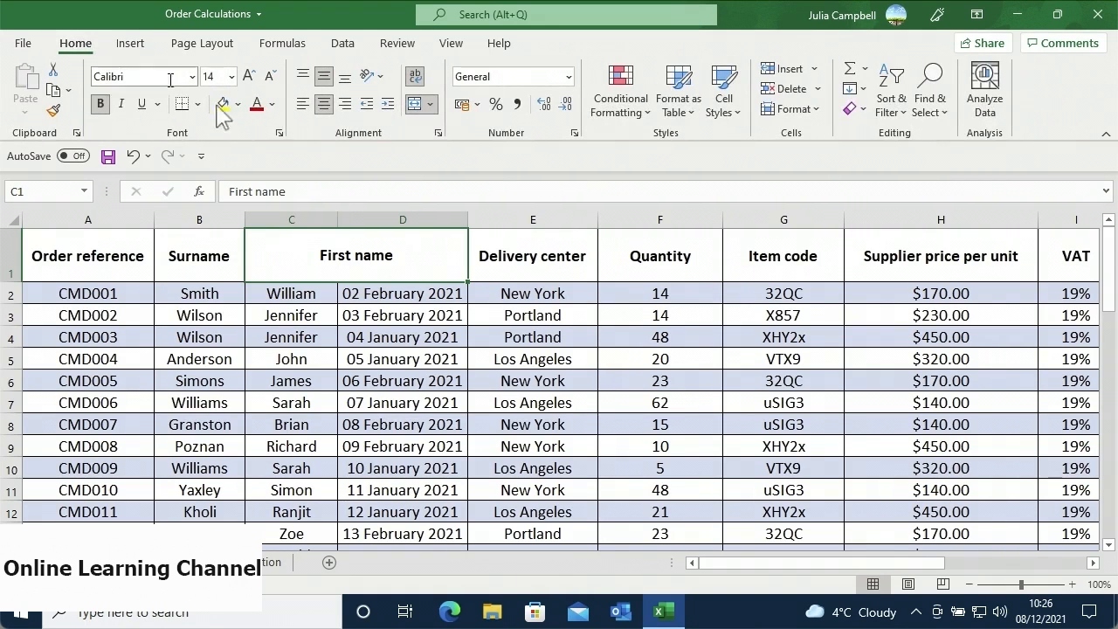
pyautogui.click(417, 104)
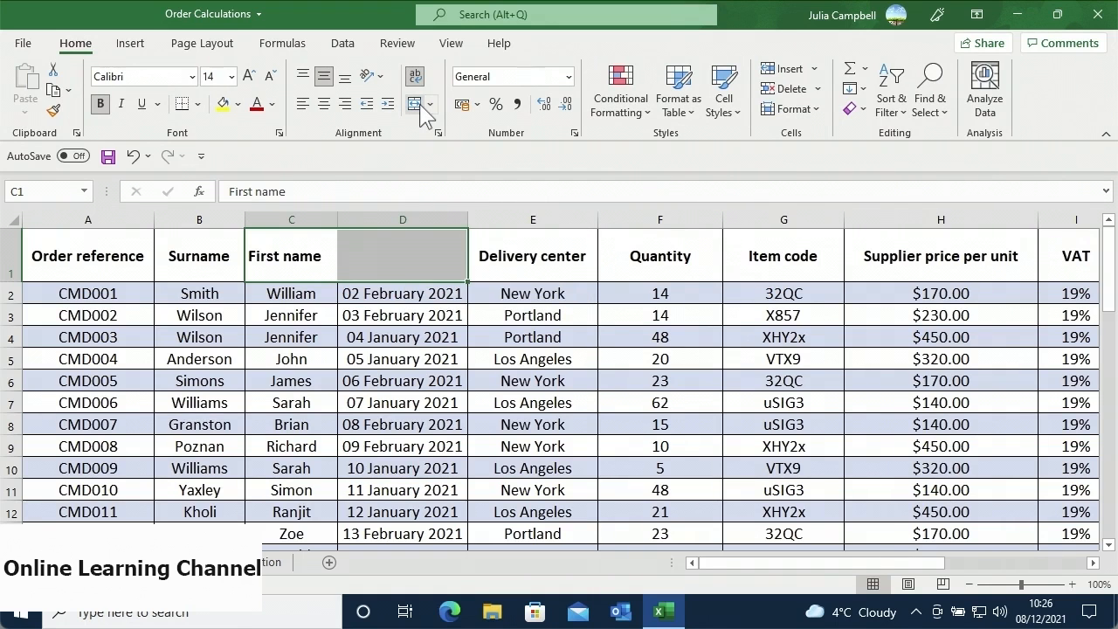
pyautogui.click(417, 252)
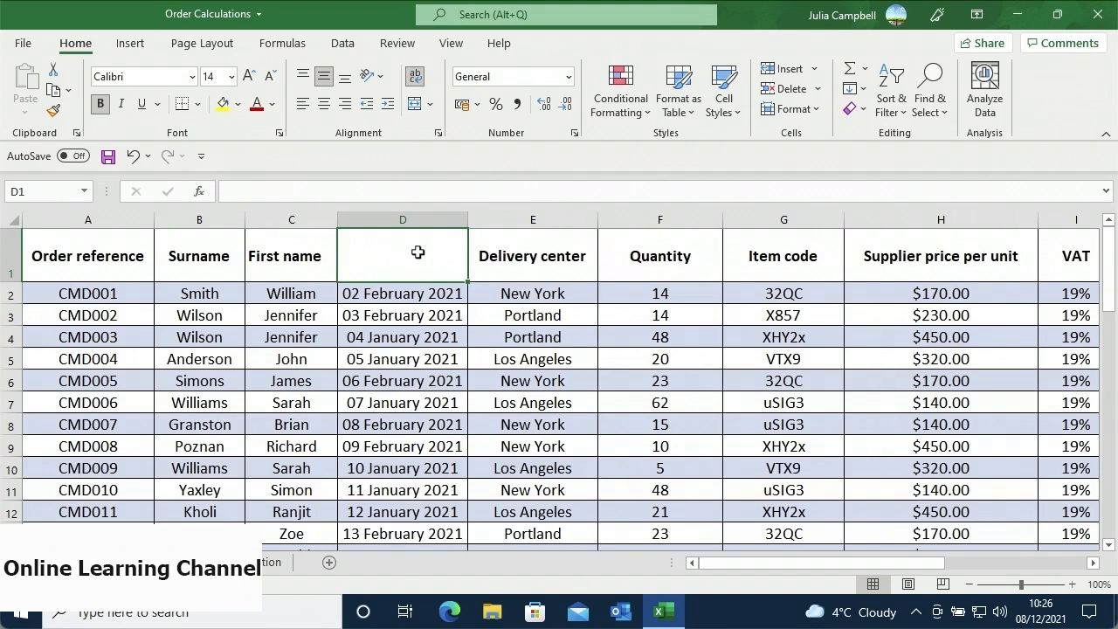
pyautogui.write('Order Date')
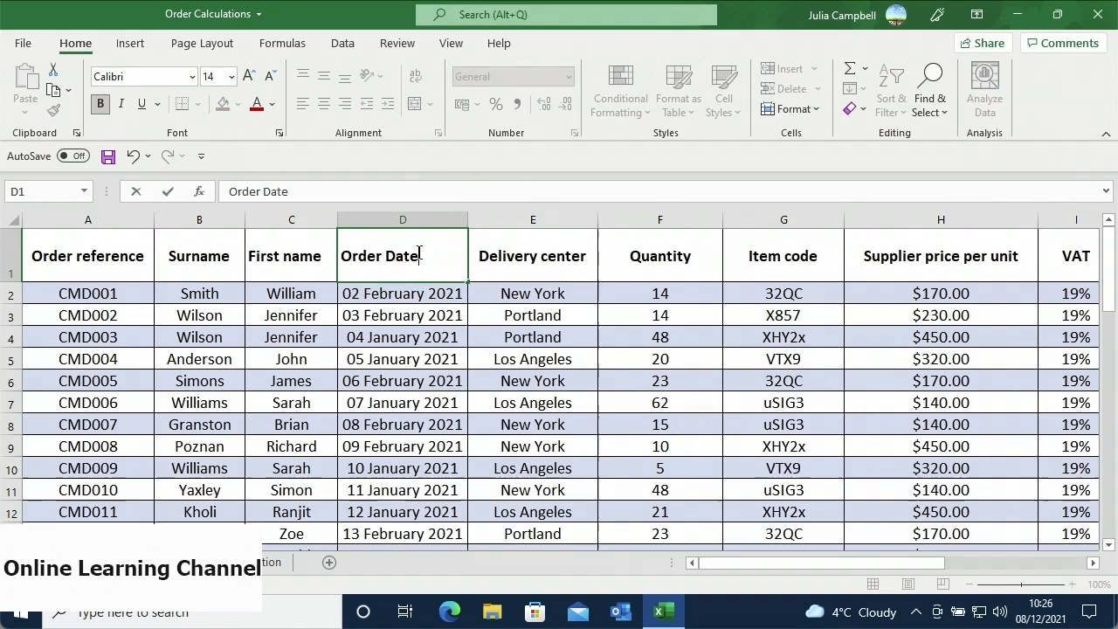
pyautogui.press('Return')
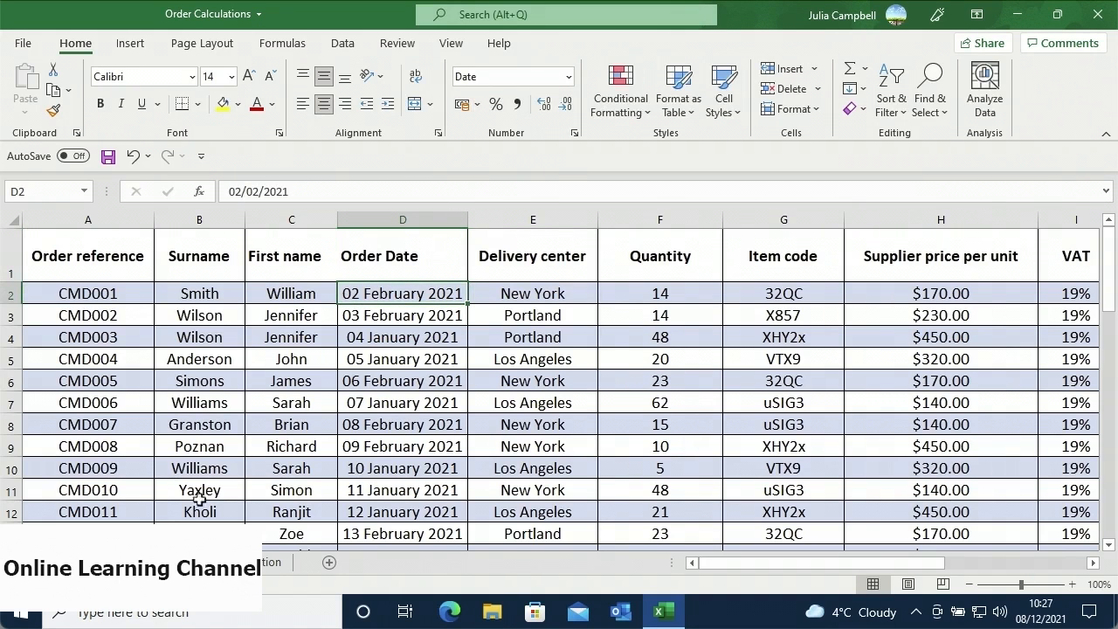
# - On the pivot table sheet, drag First name toward Columns, triggering an overlap warning
pyautogui.click(140, 563)
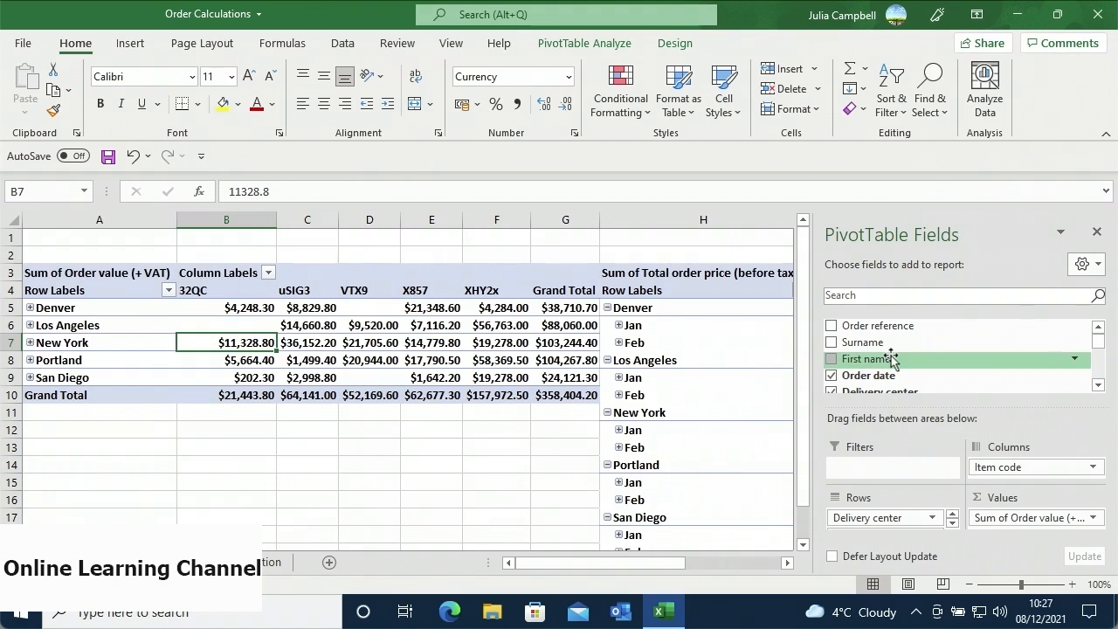
pyautogui.moveTo(893, 360); pyautogui.dragTo(1026, 473)
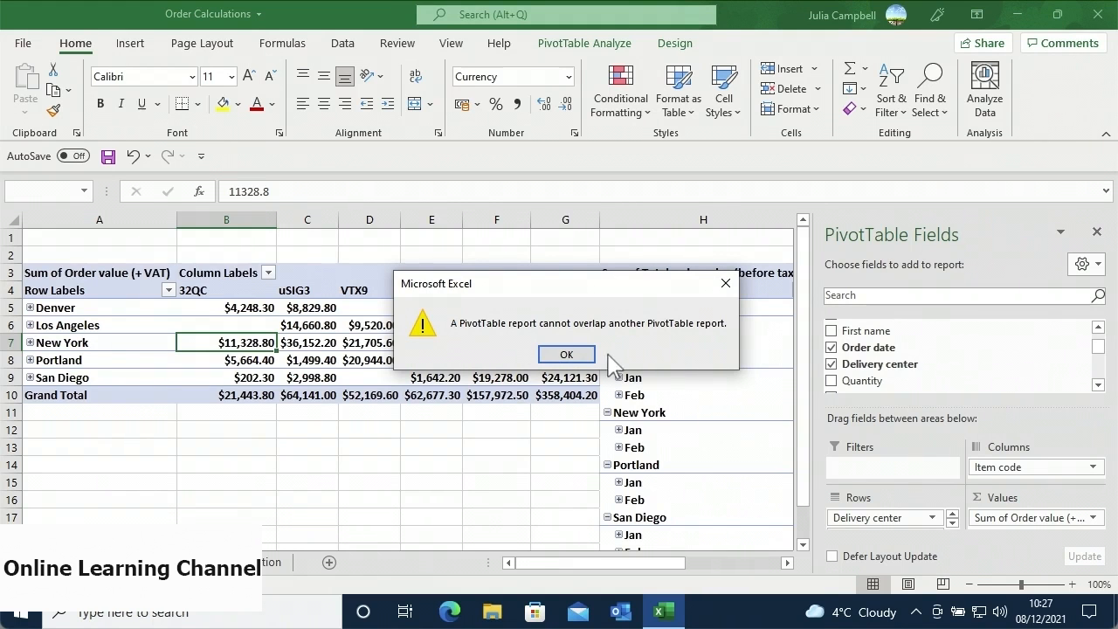
# - Close the overlap warning and select cell H5 in the month-grouped PivotTable
pyautogui.click(566, 354)
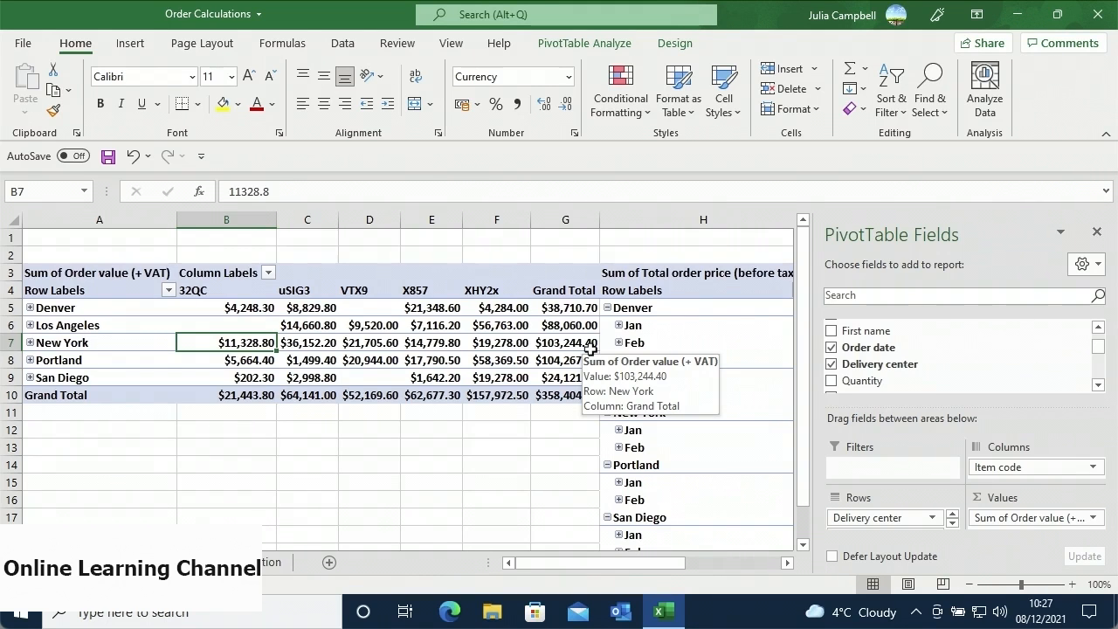
pyautogui.click(668, 310)
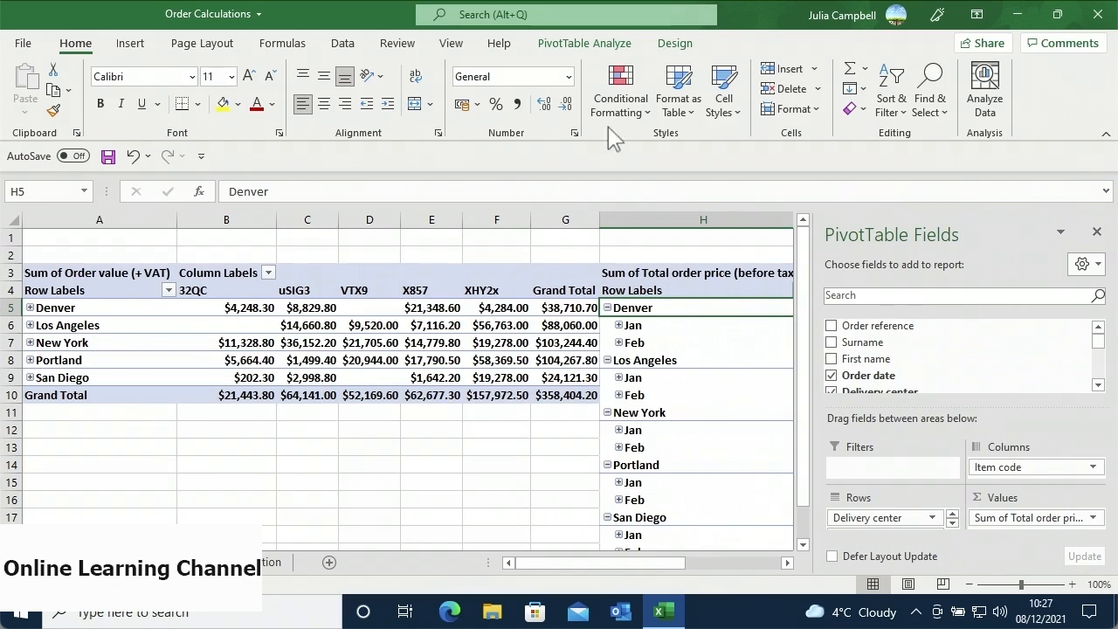
# - Move the month-grouped PivotTable from H3 to I3 on PT1, then select empty cell H7
pyautogui.click(585, 43)
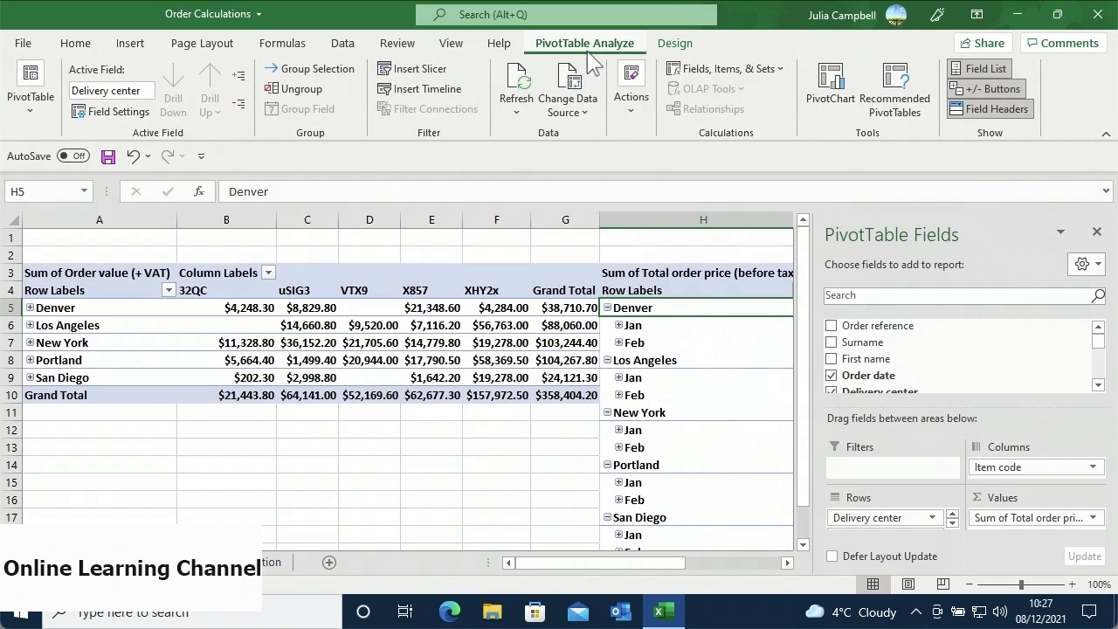
pyautogui.click(630, 98)
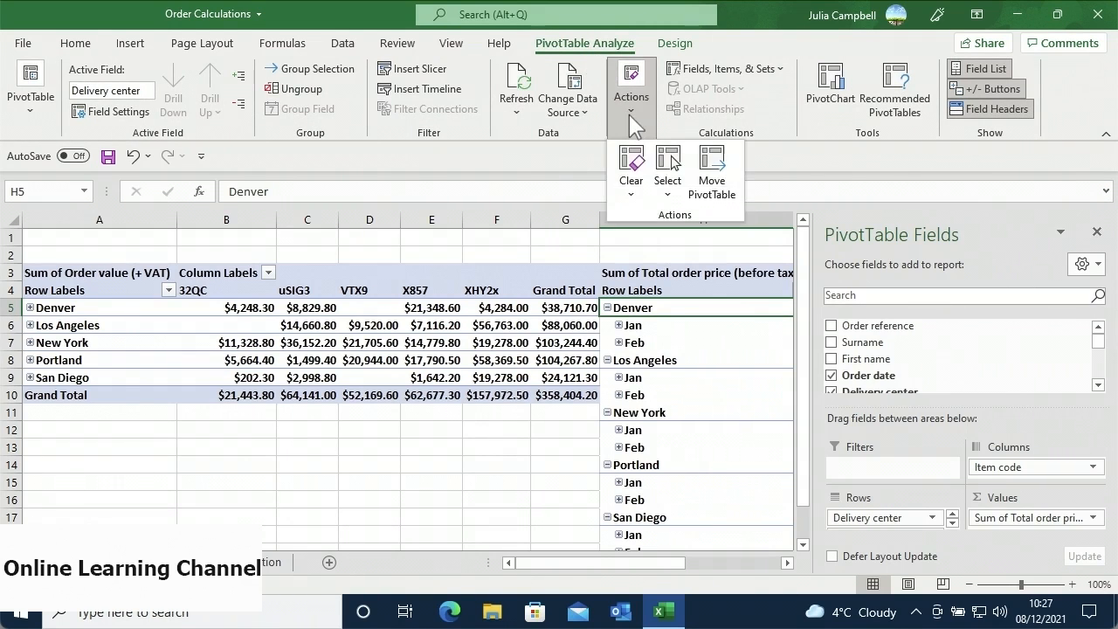
pyautogui.click(721, 192)
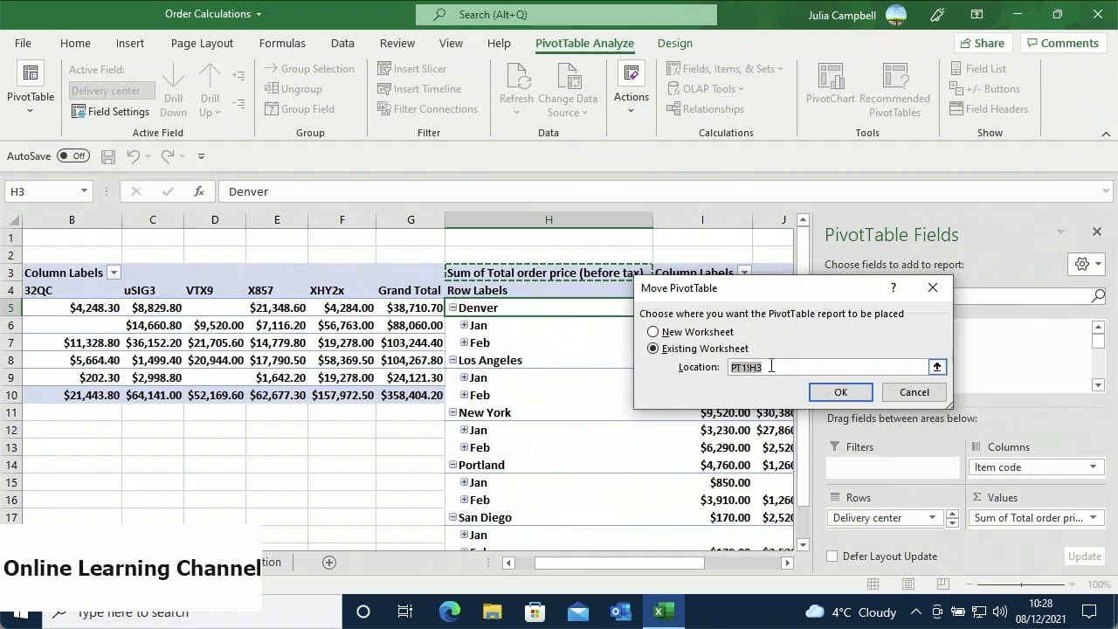
pyautogui.press('BackSpace')
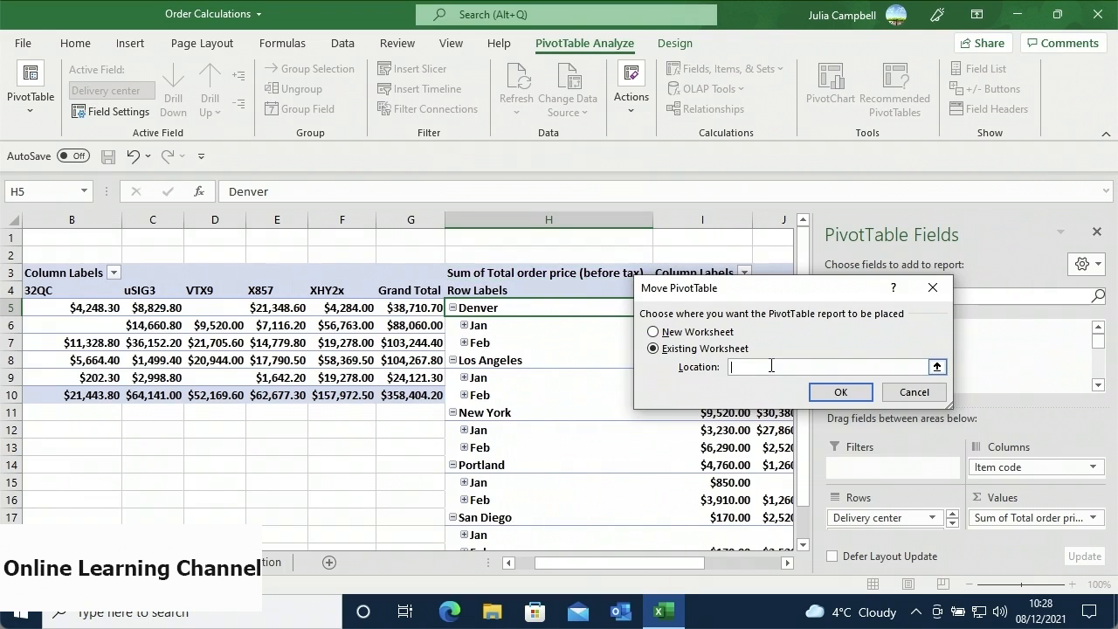
pyautogui.click(702, 272)
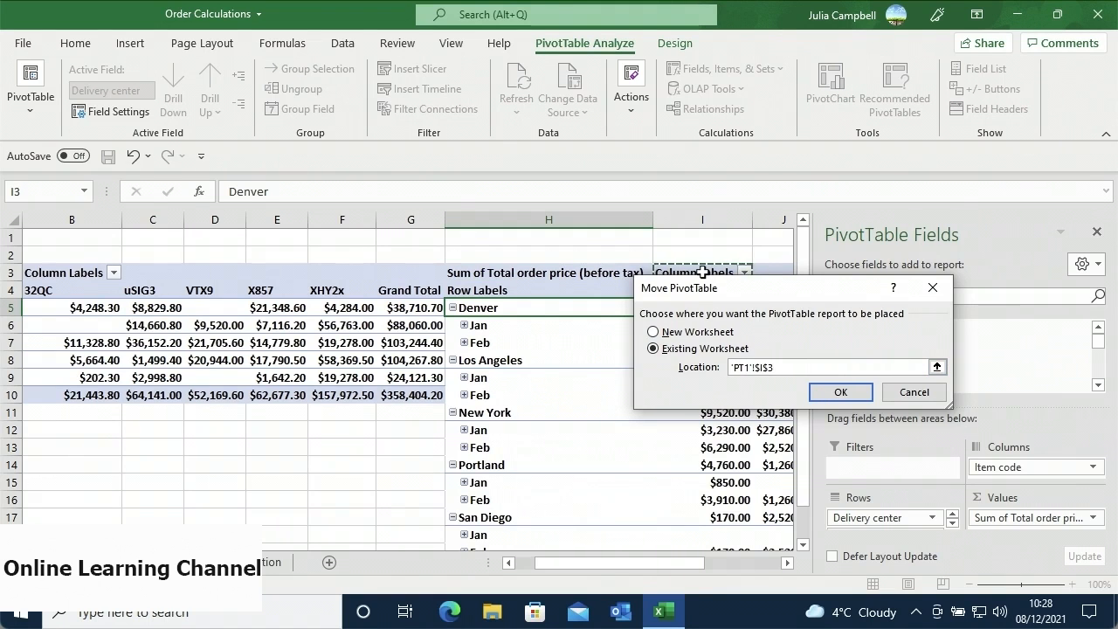
pyautogui.click(835, 393)
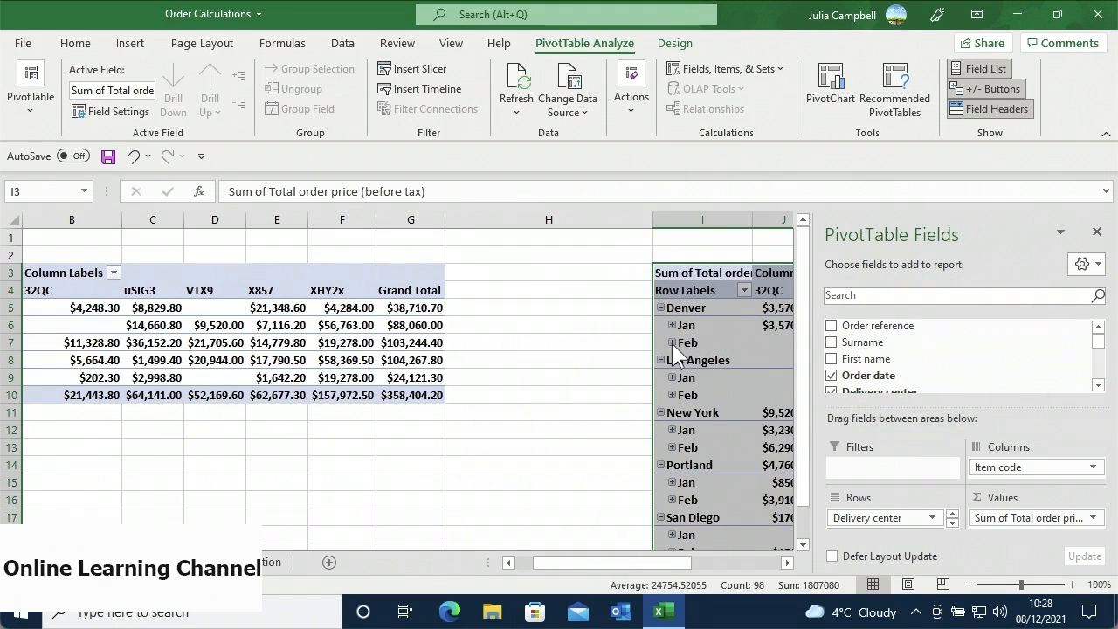
pyautogui.click(496, 342)
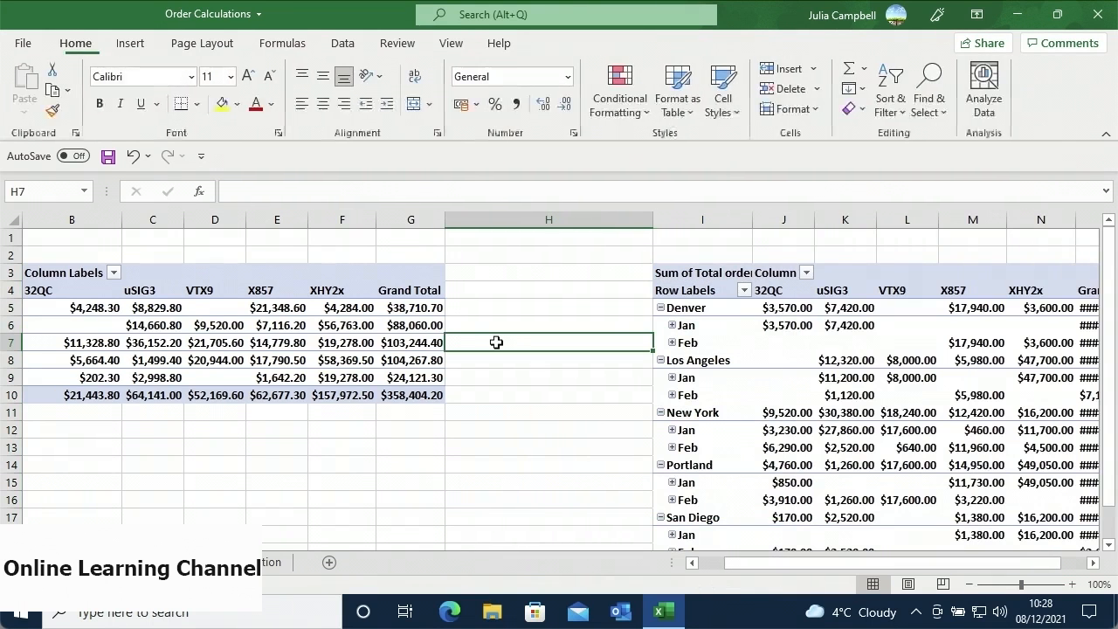